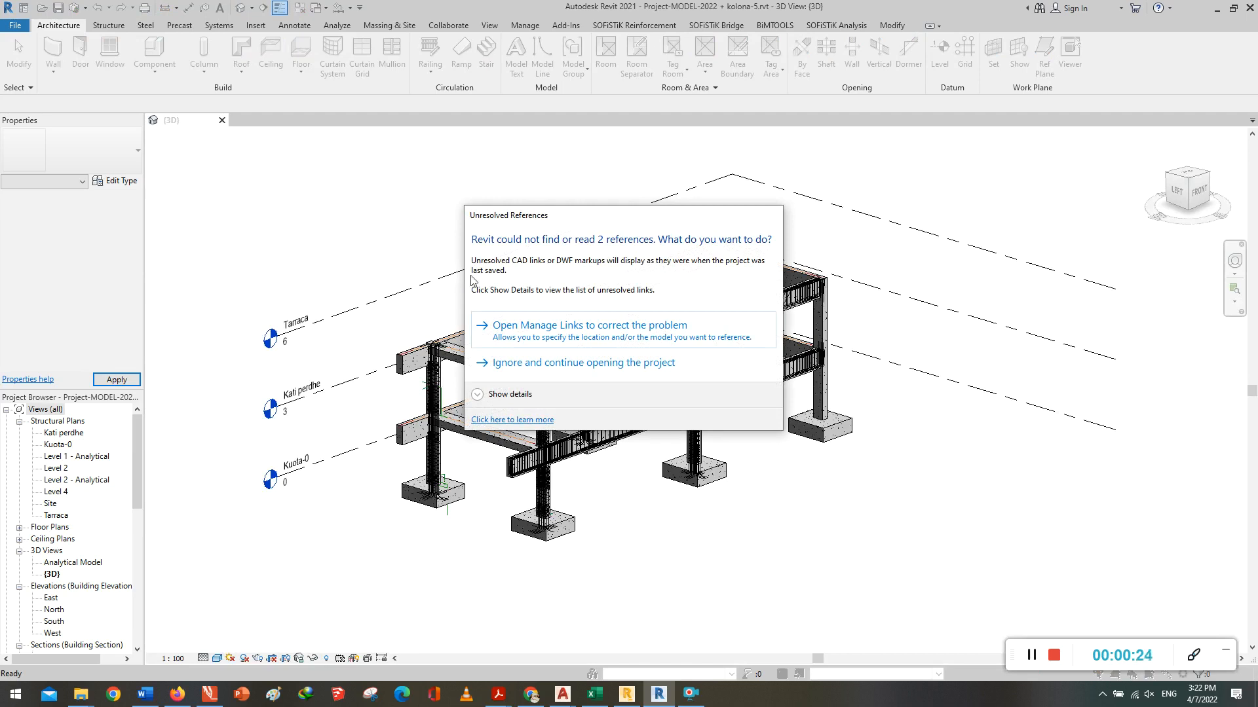
Step: Ignore the unresolved references and continue opening the project
drag(587, 220, 462, 188)
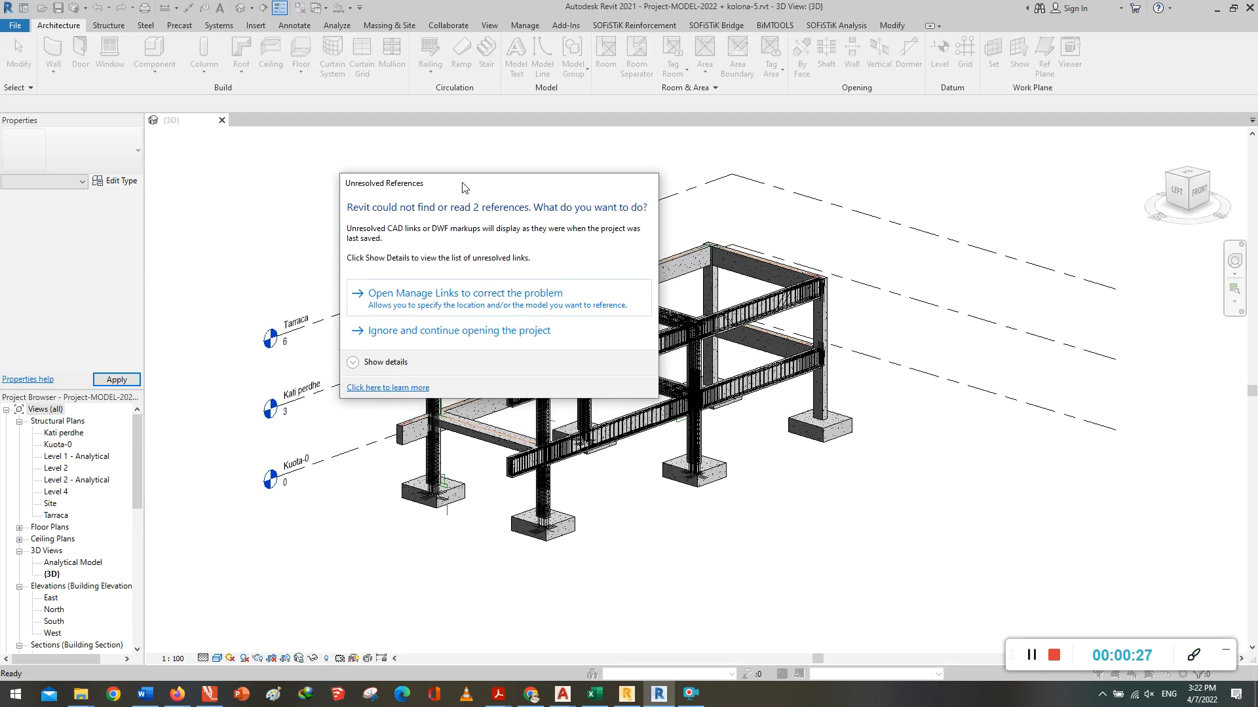
click(469, 332)
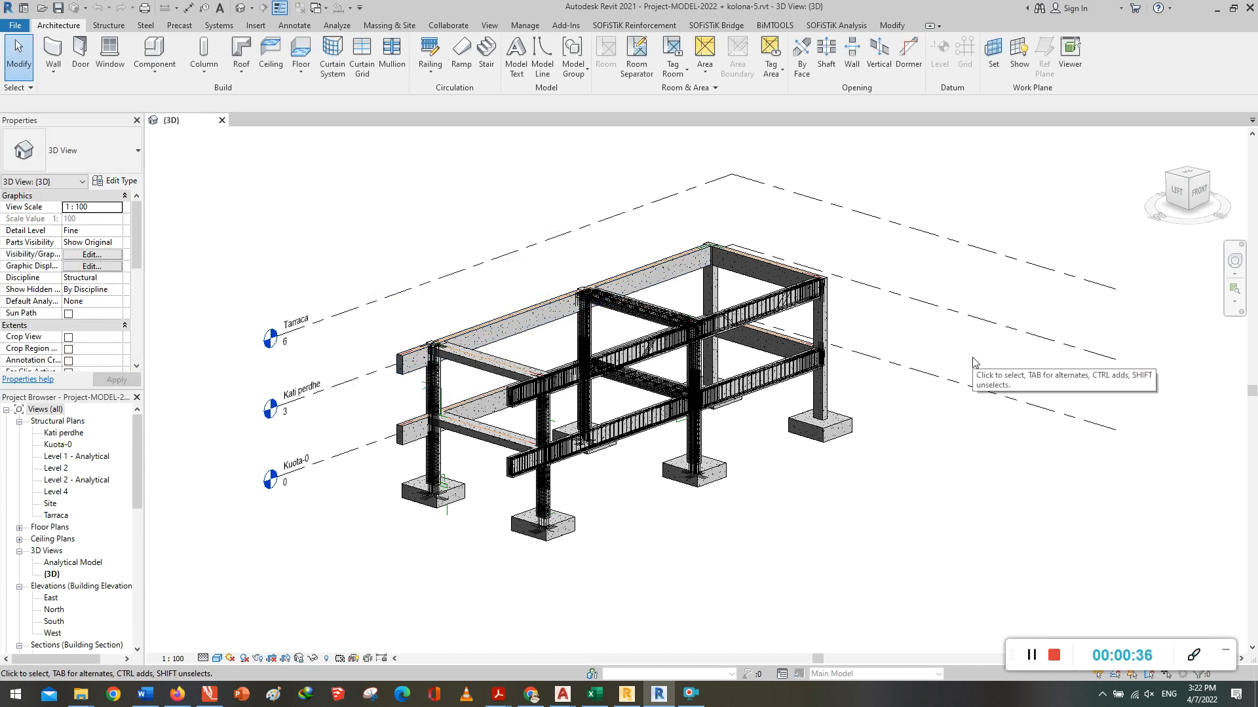
Step: Examine the beam reinforcement and the rebar at the central beam-column joint in the 3D view
scroll(552, 430, up, 5)
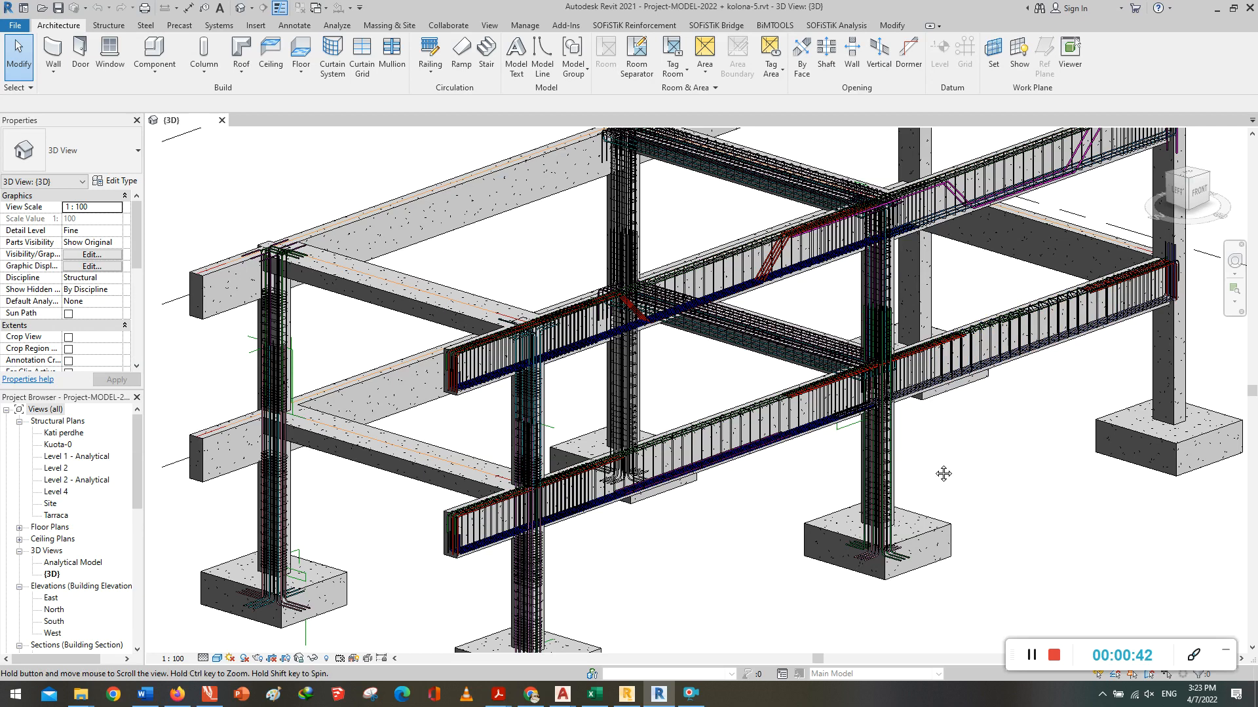
middle_drag(940, 465, 882, 462)
scroll(868, 459, up, 3)
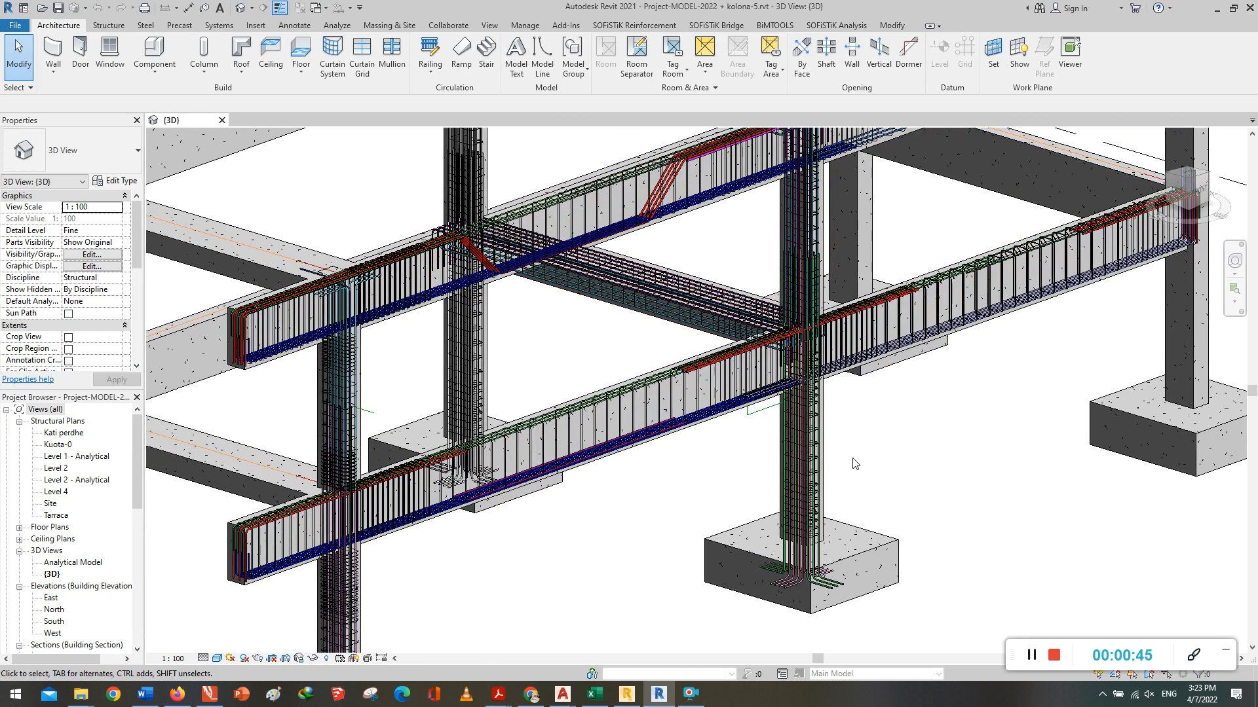
scroll(852, 463, up, 1)
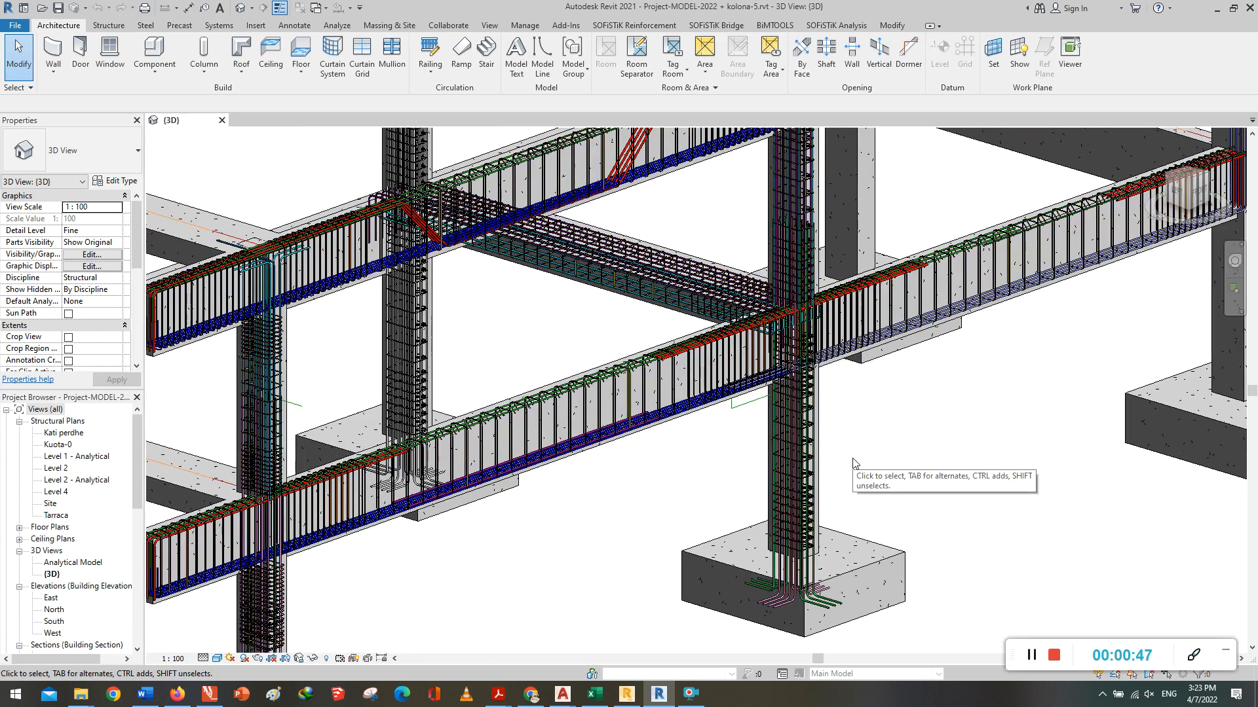
scroll(853, 463, up, 4)
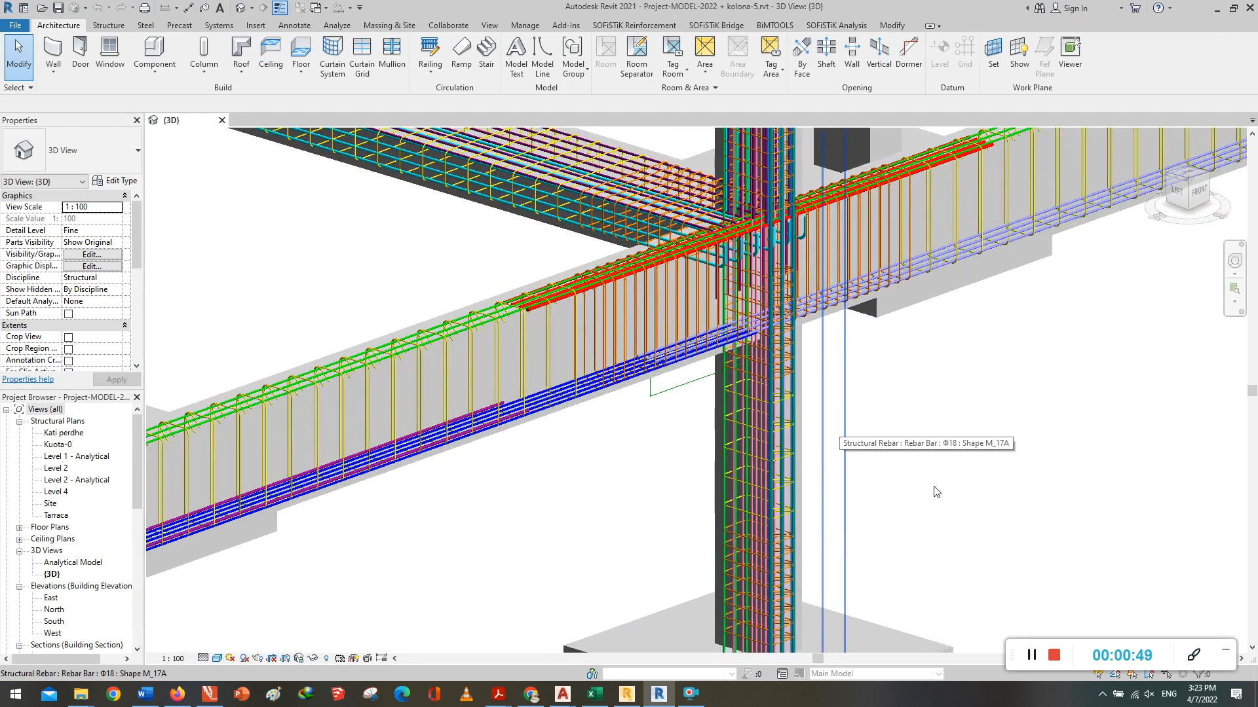
scroll(915, 497, down, 1)
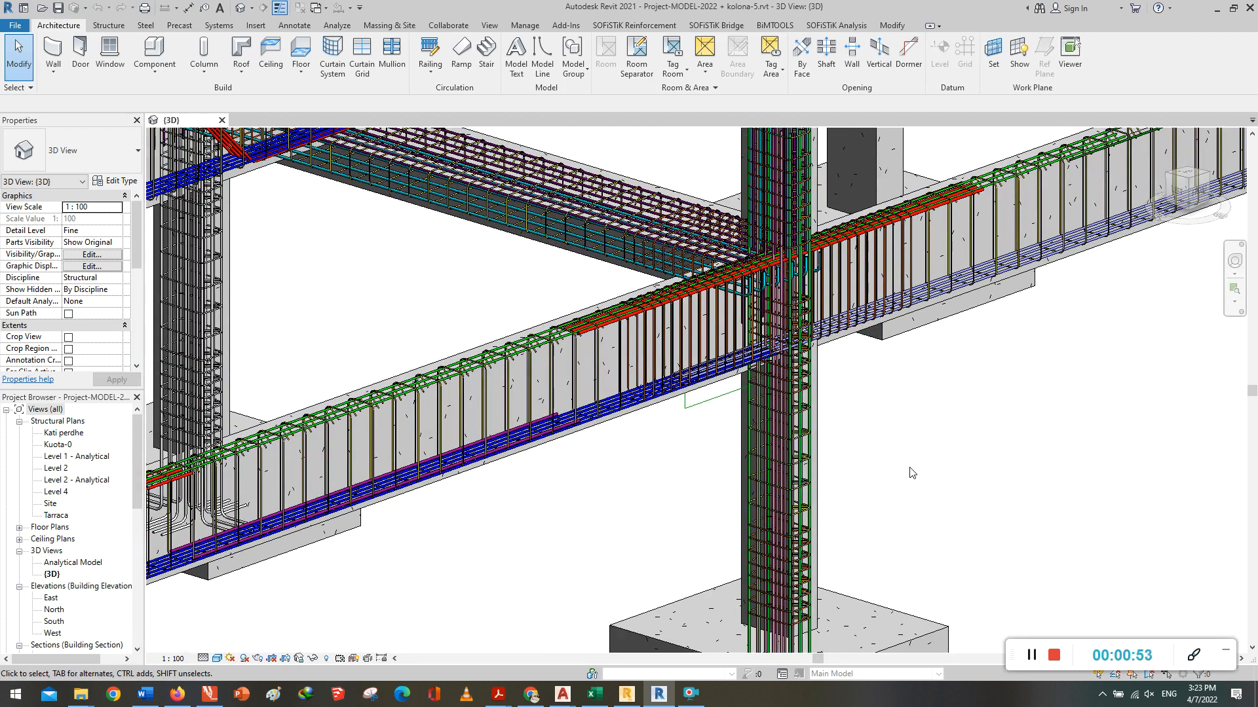
scroll(901, 414, up, 5)
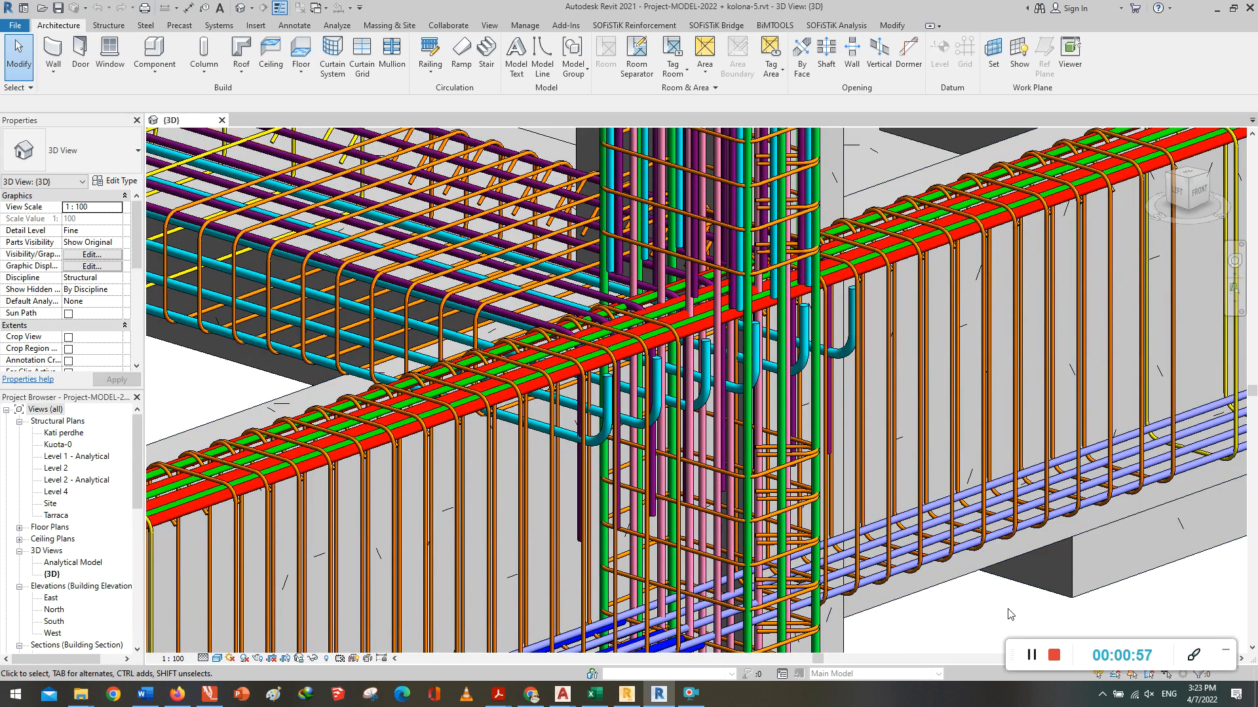
middle_drag(1003, 606, 1033, 576)
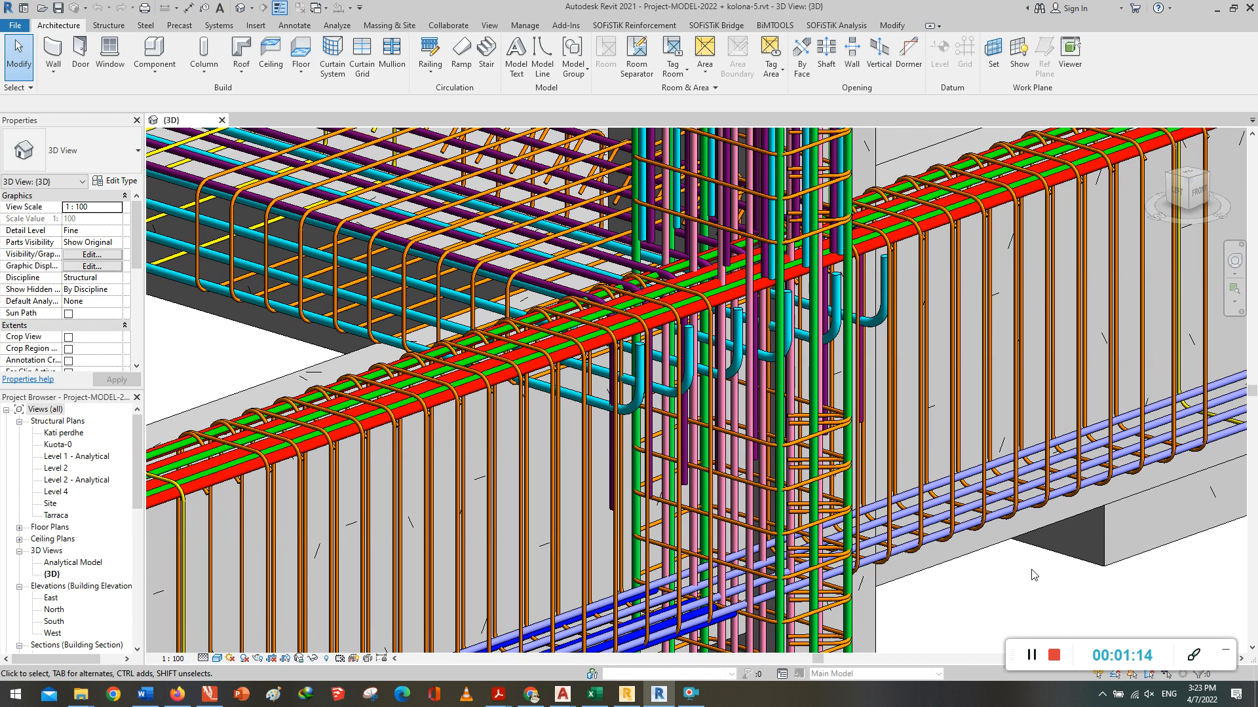
scroll(804, 365, down, 1)
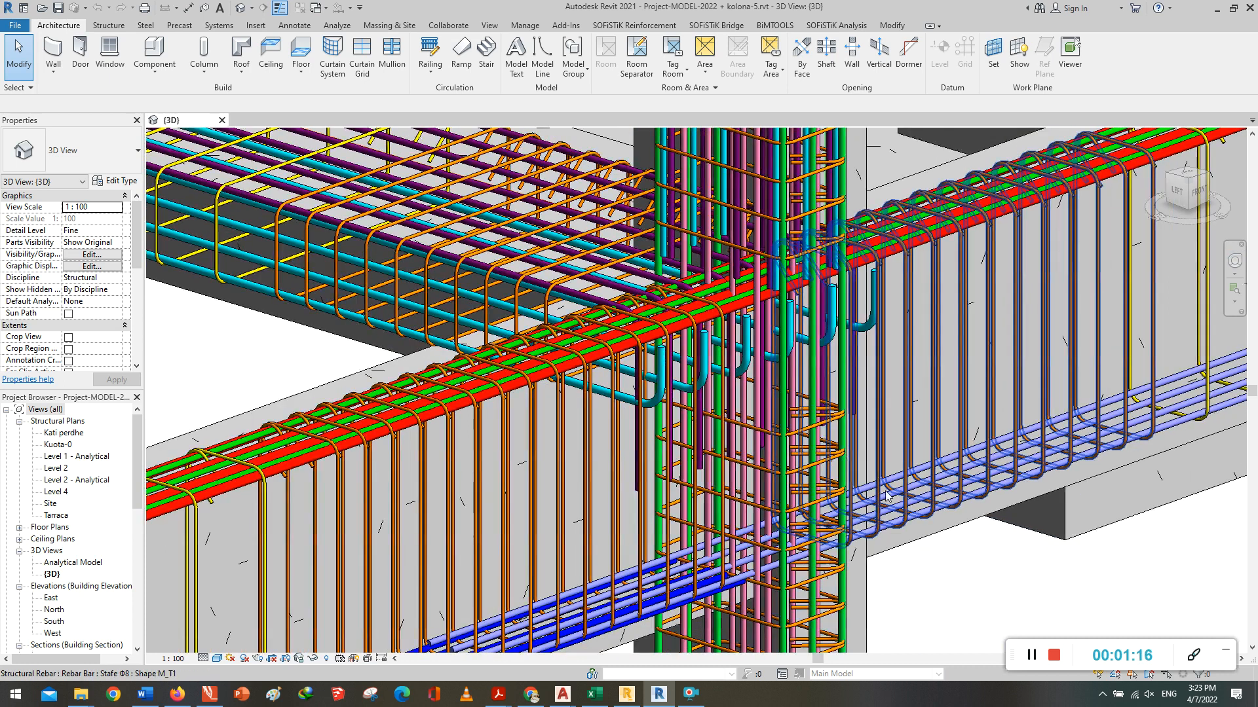
middle_drag(935, 557, 933, 479)
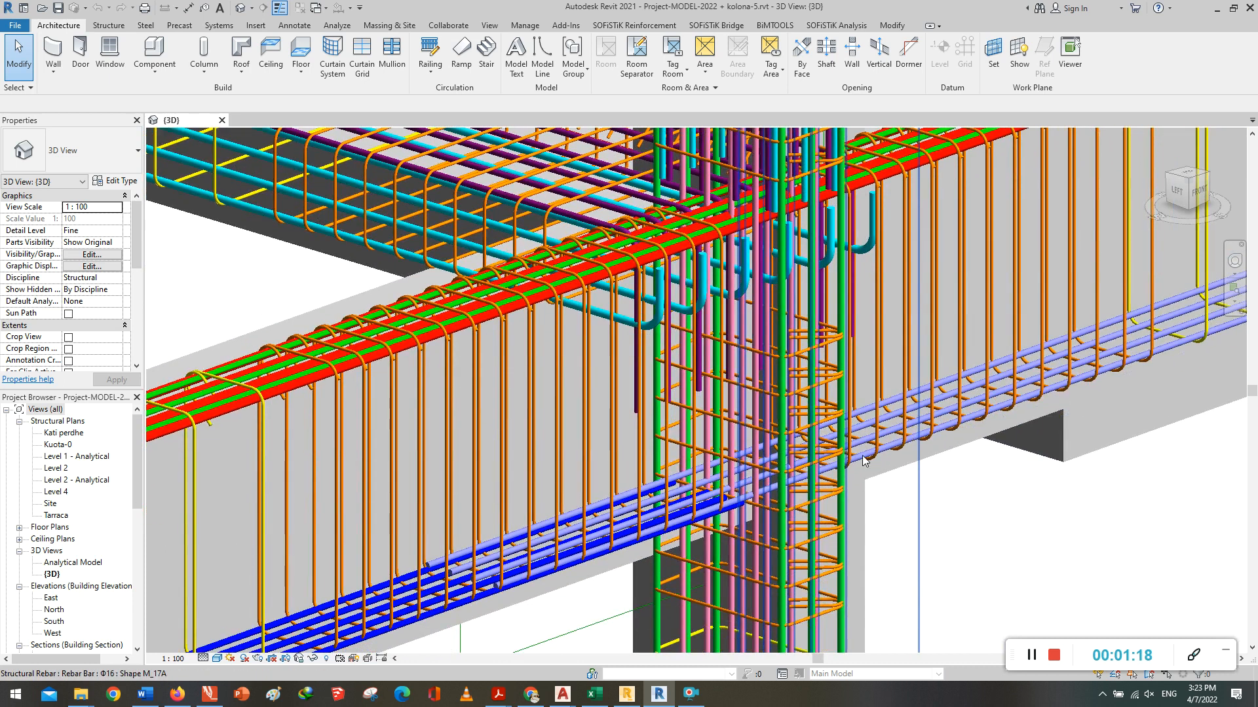
scroll(869, 456, down, 5)
shift+middle_drag(789, 512, 976, 525)
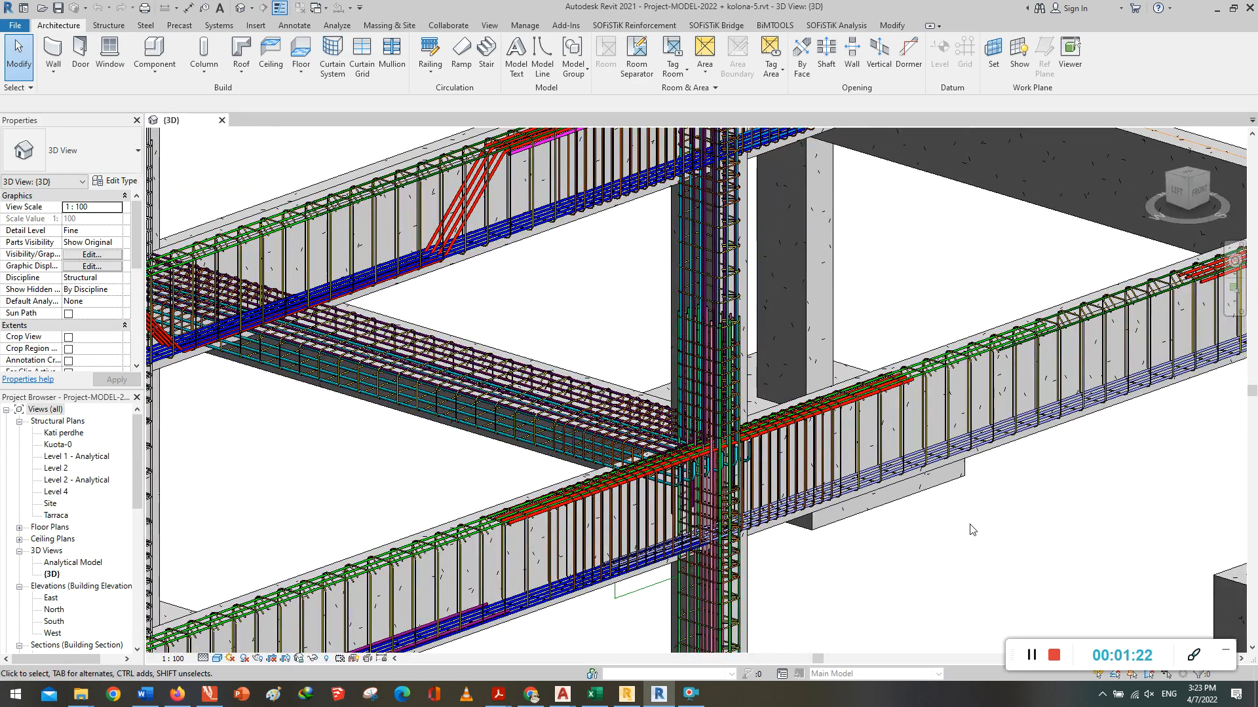
scroll(972, 529, down, 2)
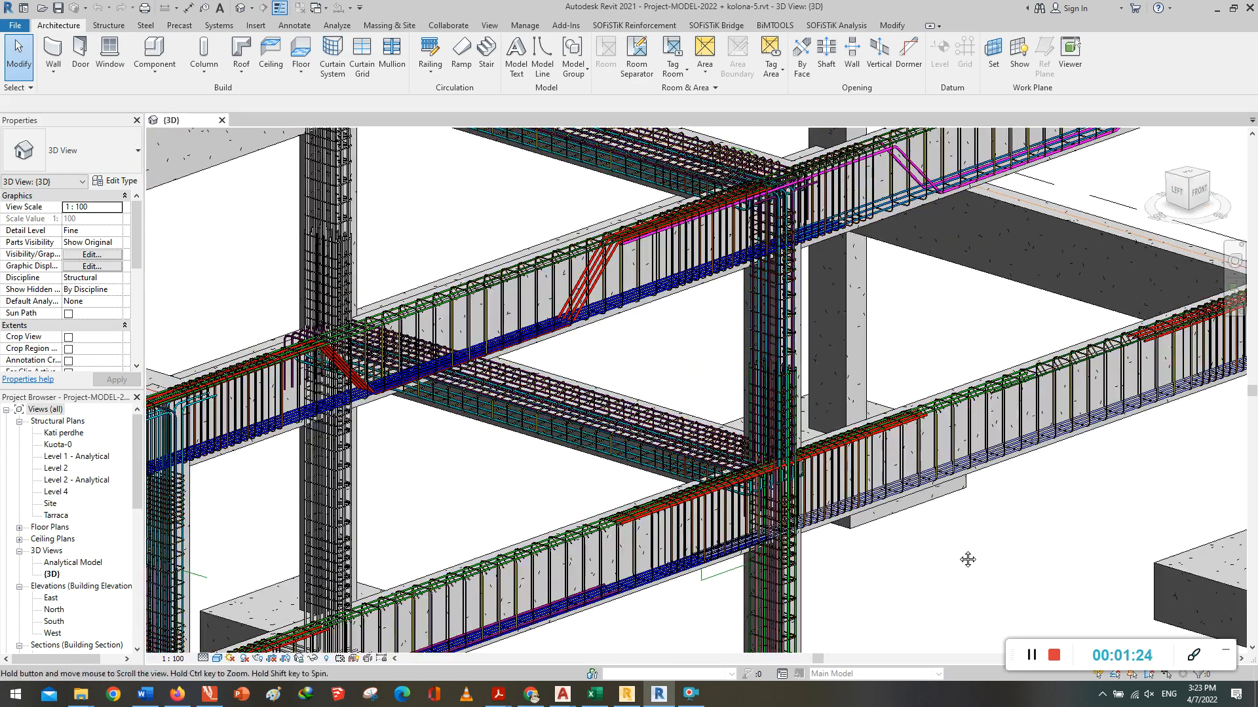
middle_drag(966, 559, 1103, 395)
scroll(968, 482, up, 5)
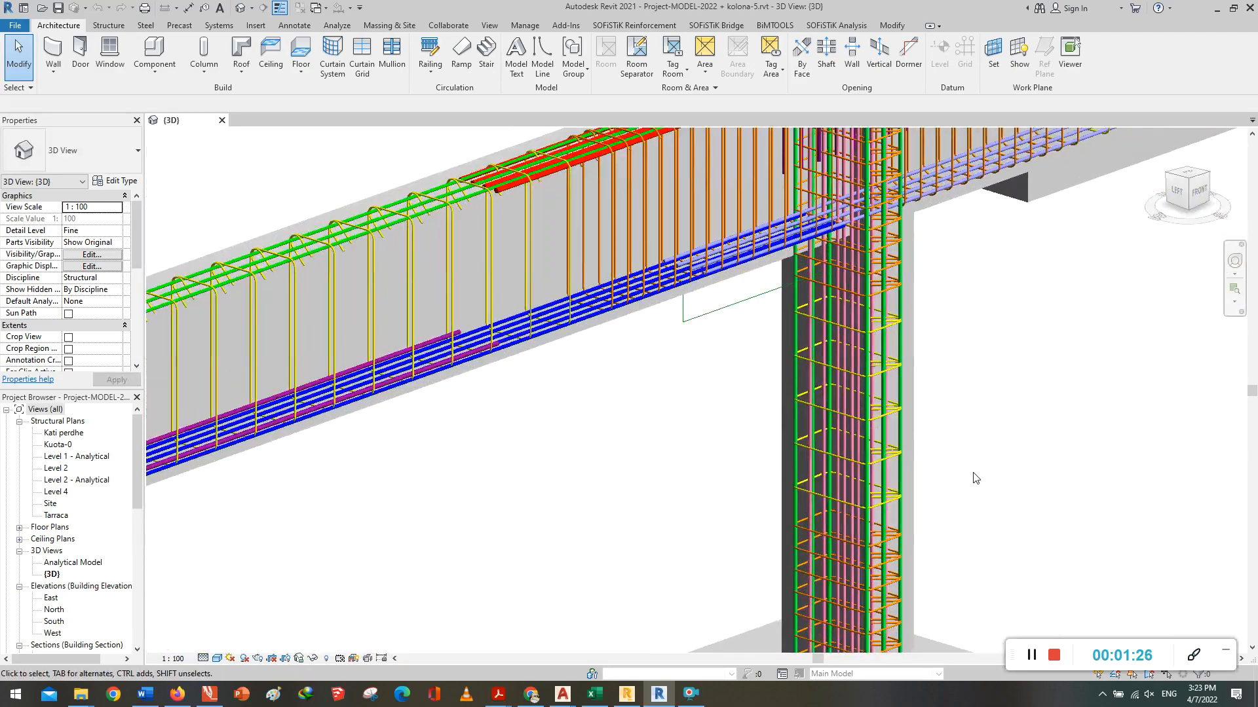
Step: Inspect the reinforcement of the front columns and their footings, then the upper frame up to the corner column at the far end
scroll(1028, 430, down, 5)
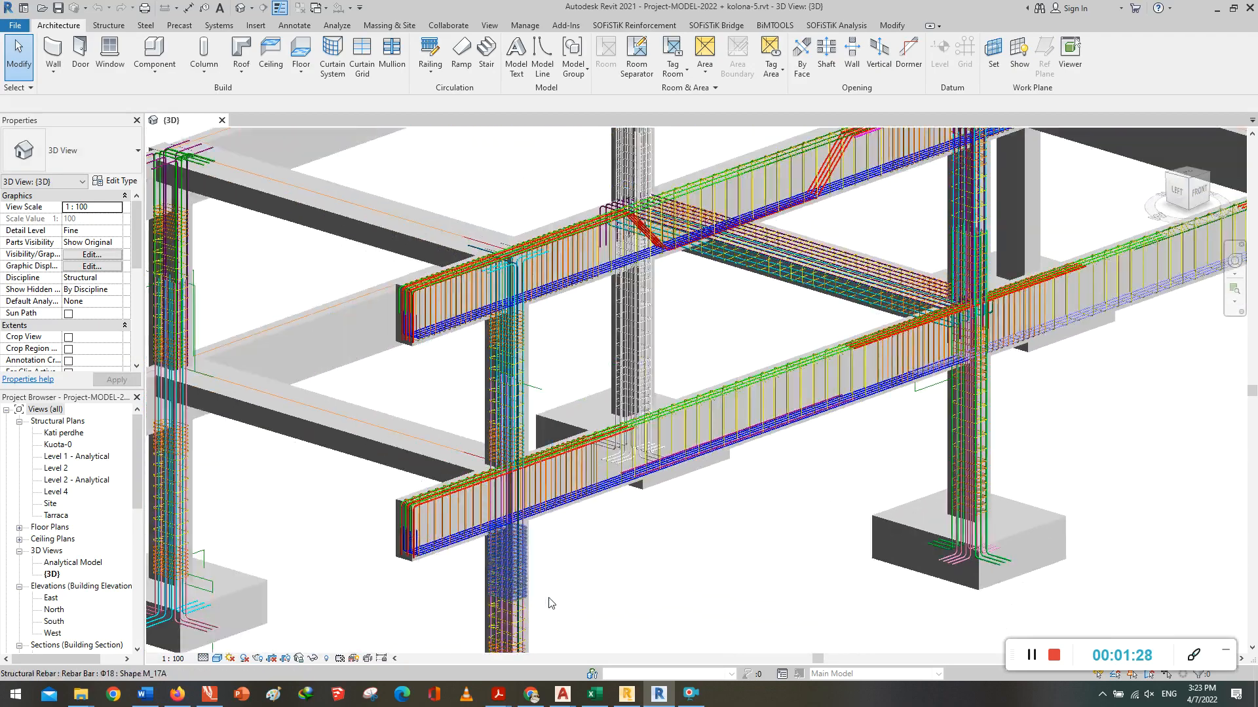
scroll(744, 334, up, 5)
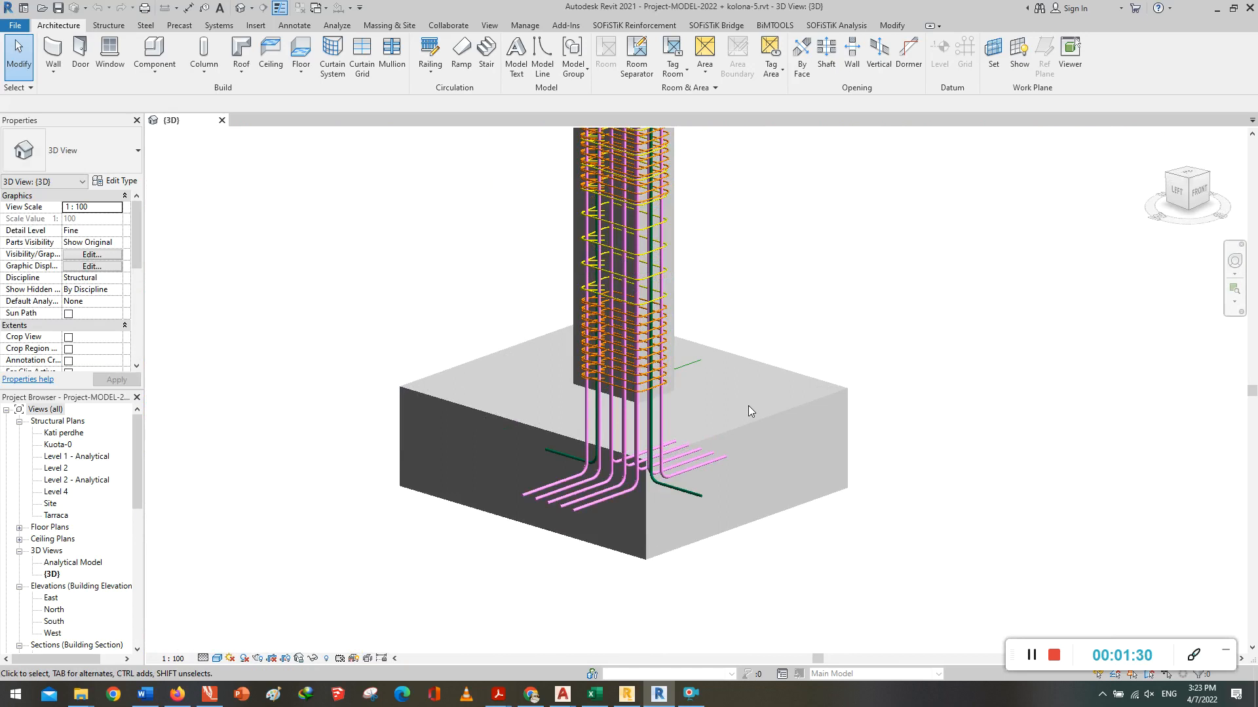
scroll(802, 339, up, 1)
middle_drag(896, 279, 794, 426)
middle_drag(882, 368, 737, 464)
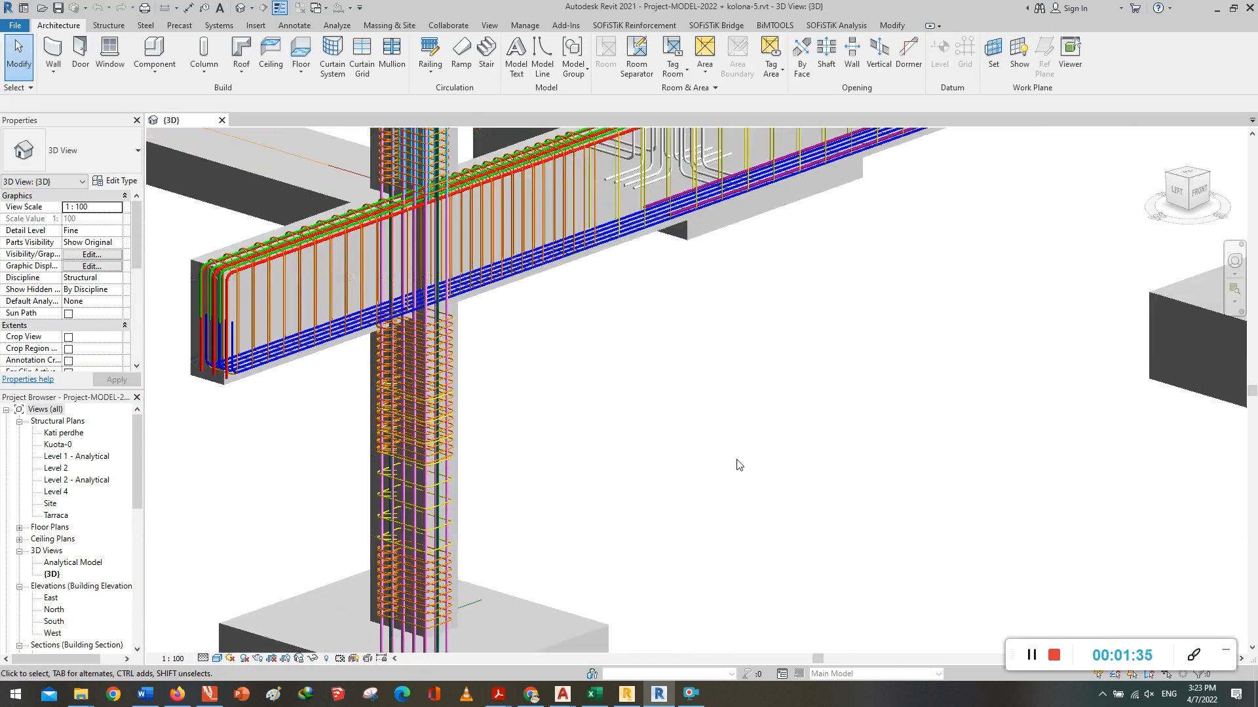
scroll(737, 464, down, 4)
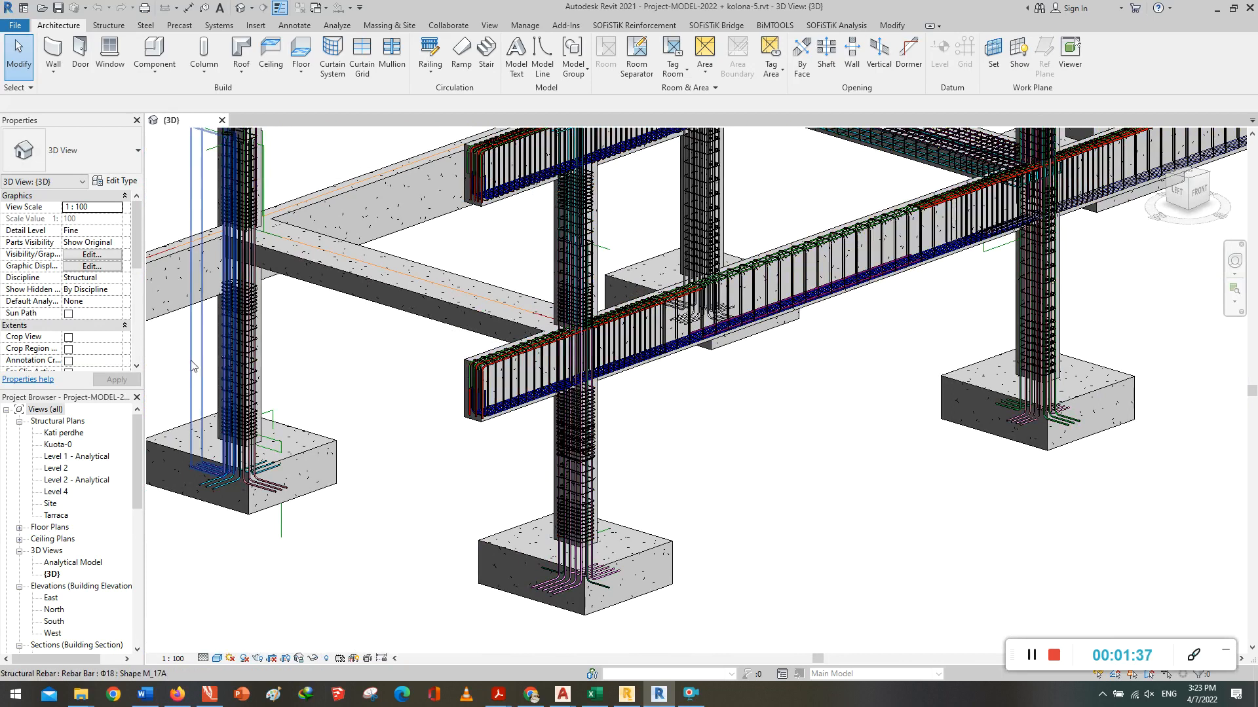
scroll(190, 351, up, 5)
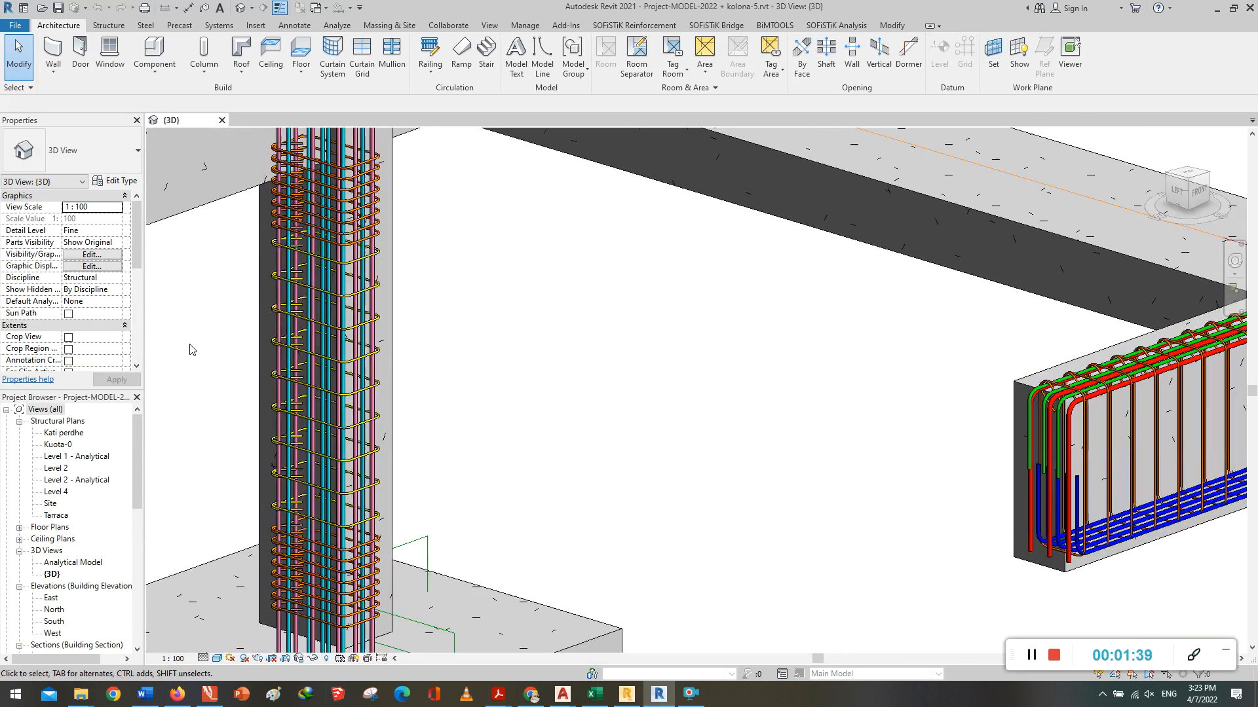
scroll(525, 364, down, 5)
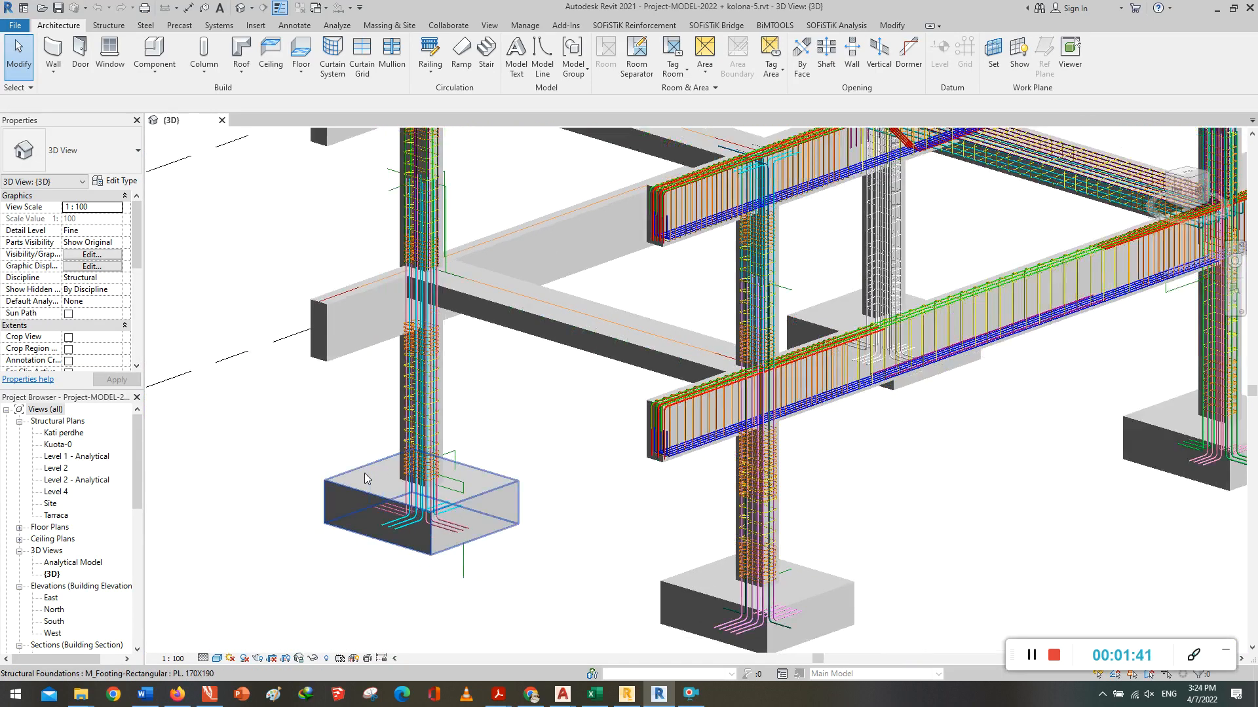
scroll(371, 509, down, 2)
middle_drag(919, 487, 700, 617)
middle_drag(1027, 537, 911, 629)
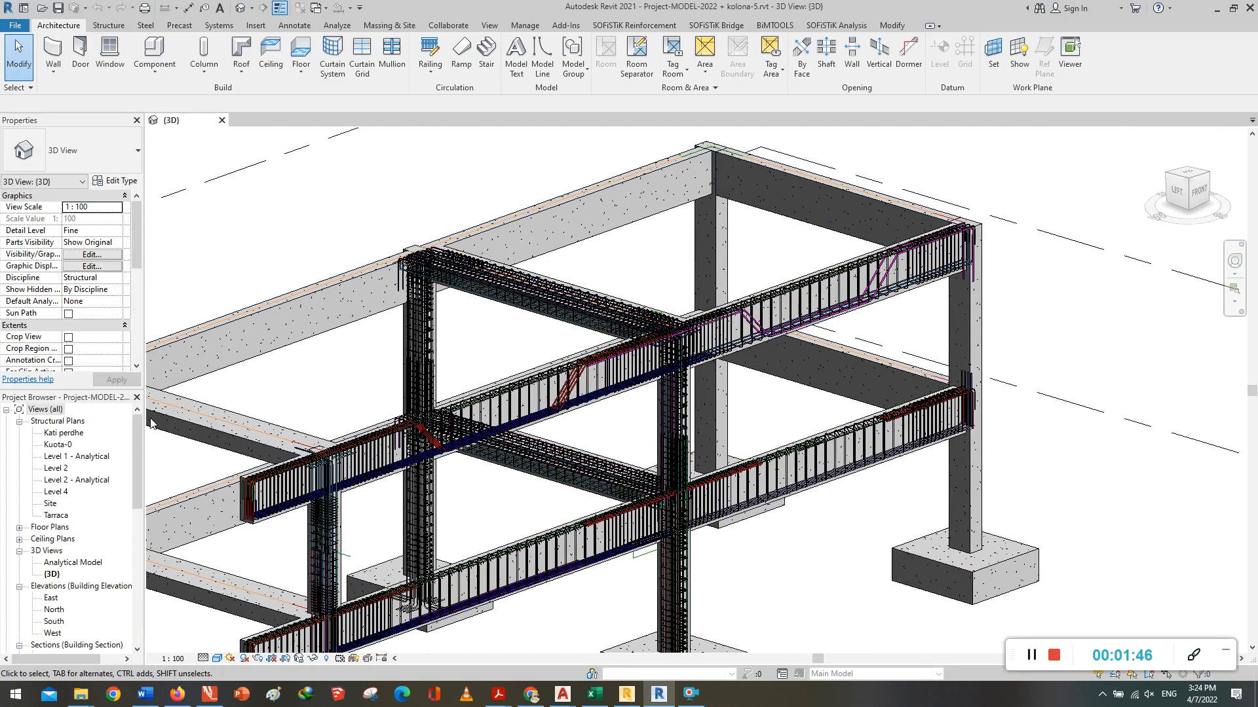
Step: Open the Tarraca structural plan at the lower corner column on grid D
double_click(57, 515)
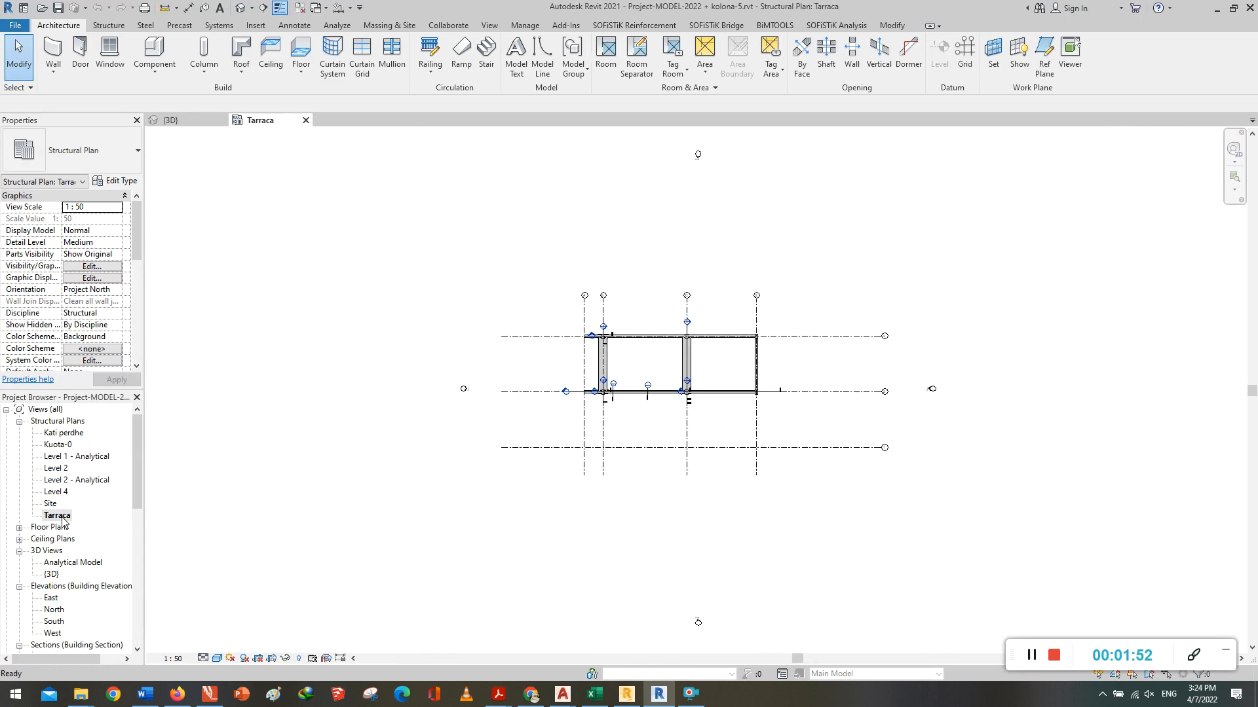
scroll(723, 365, up, 6)
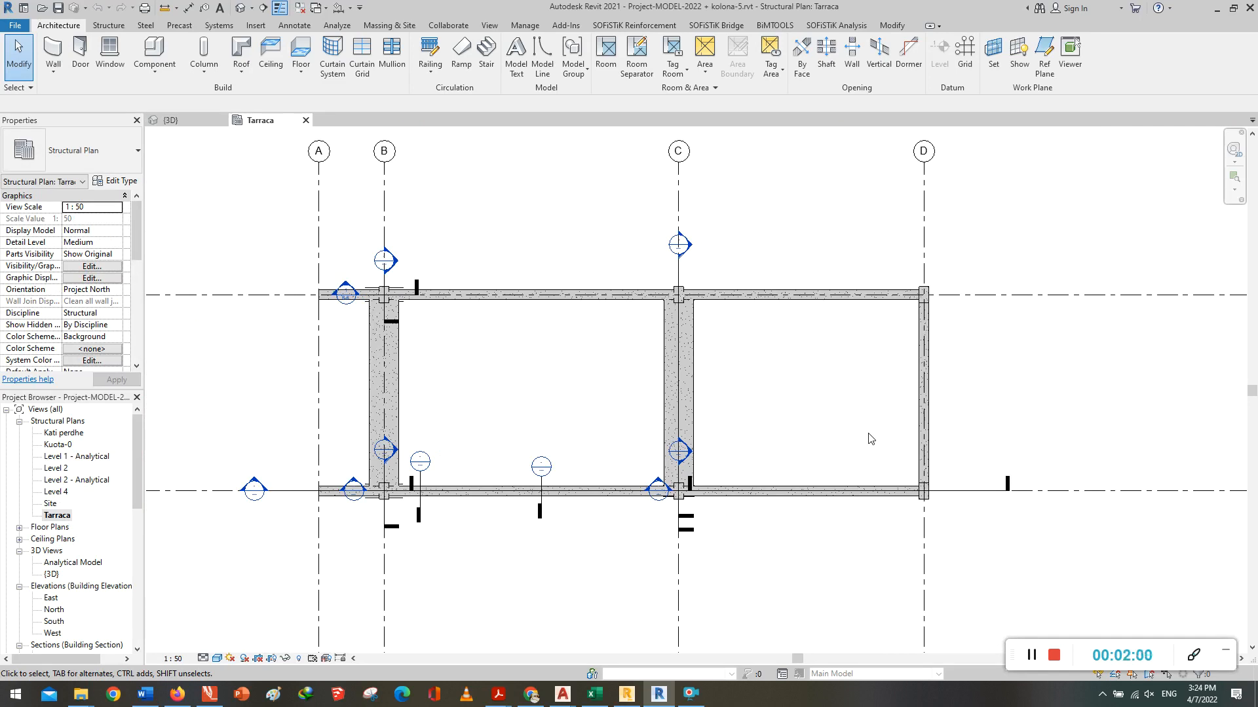
scroll(1008, 519, up, 2)
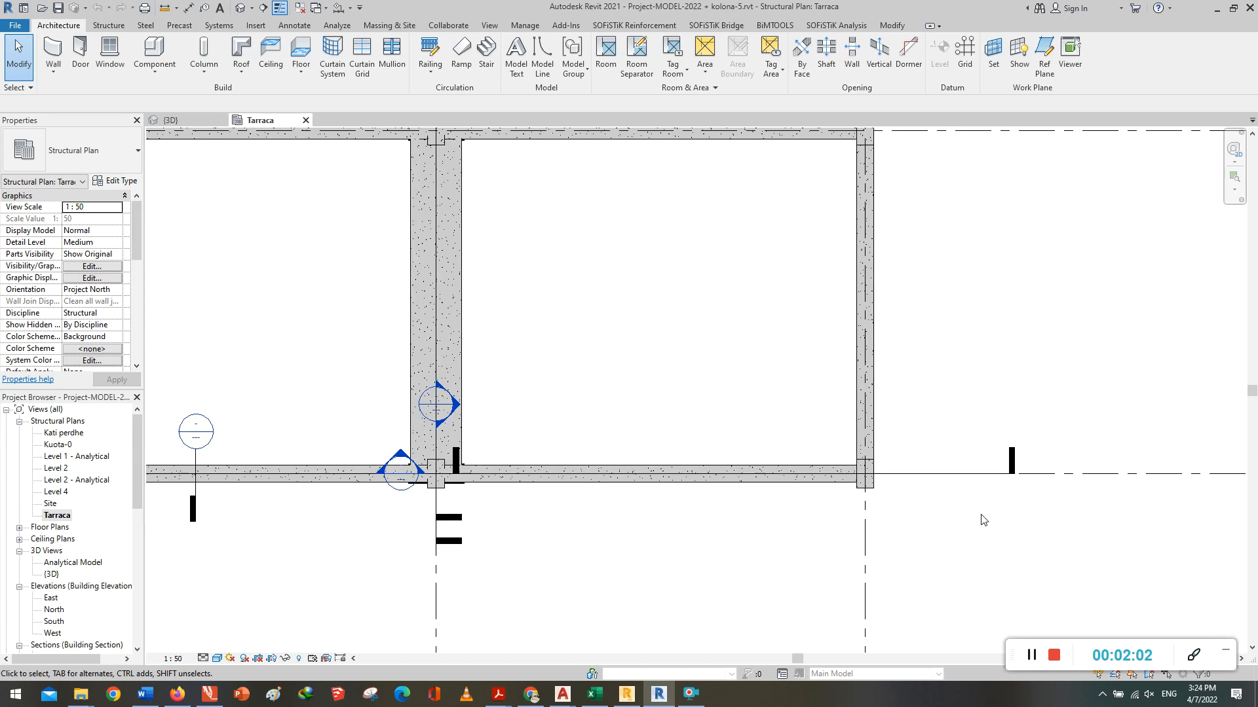
scroll(852, 498, down, 1)
scroll(809, 483, down, 1)
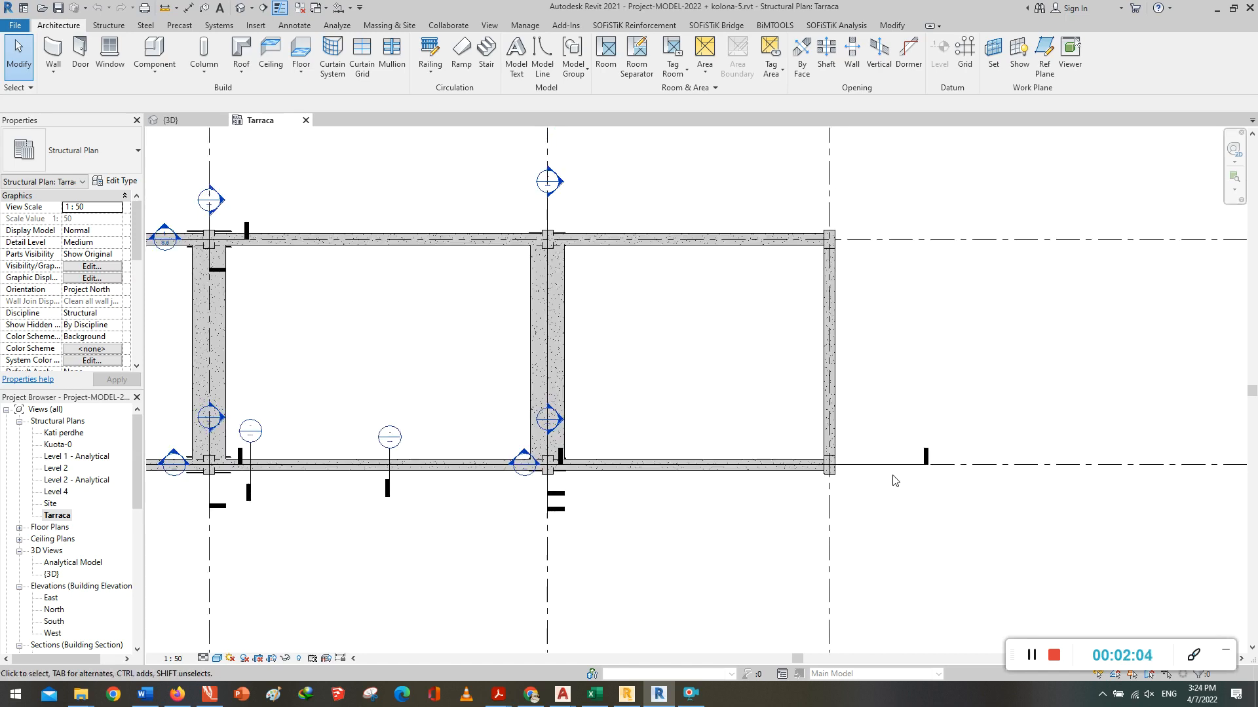
scroll(893, 478, up, 2)
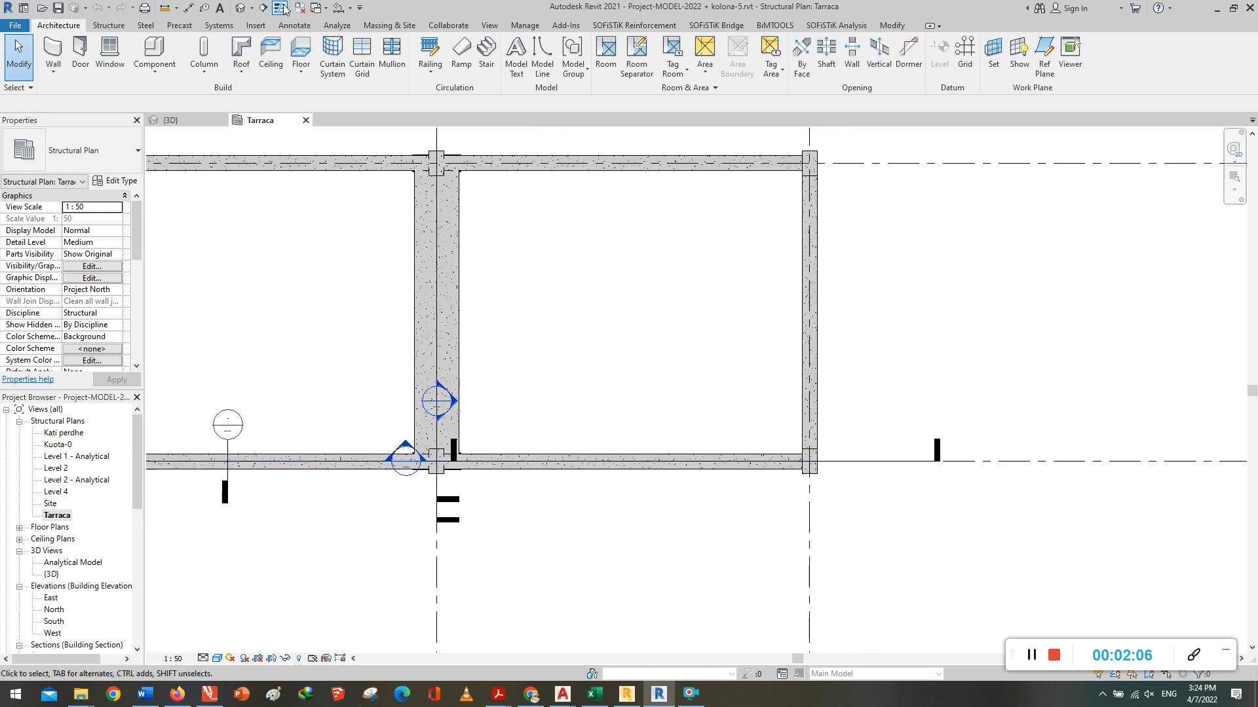
Step: Draw a Building Section along grid D through the lower corner column, starting about 1.1 m above the lower beam's axis
click(263, 9)
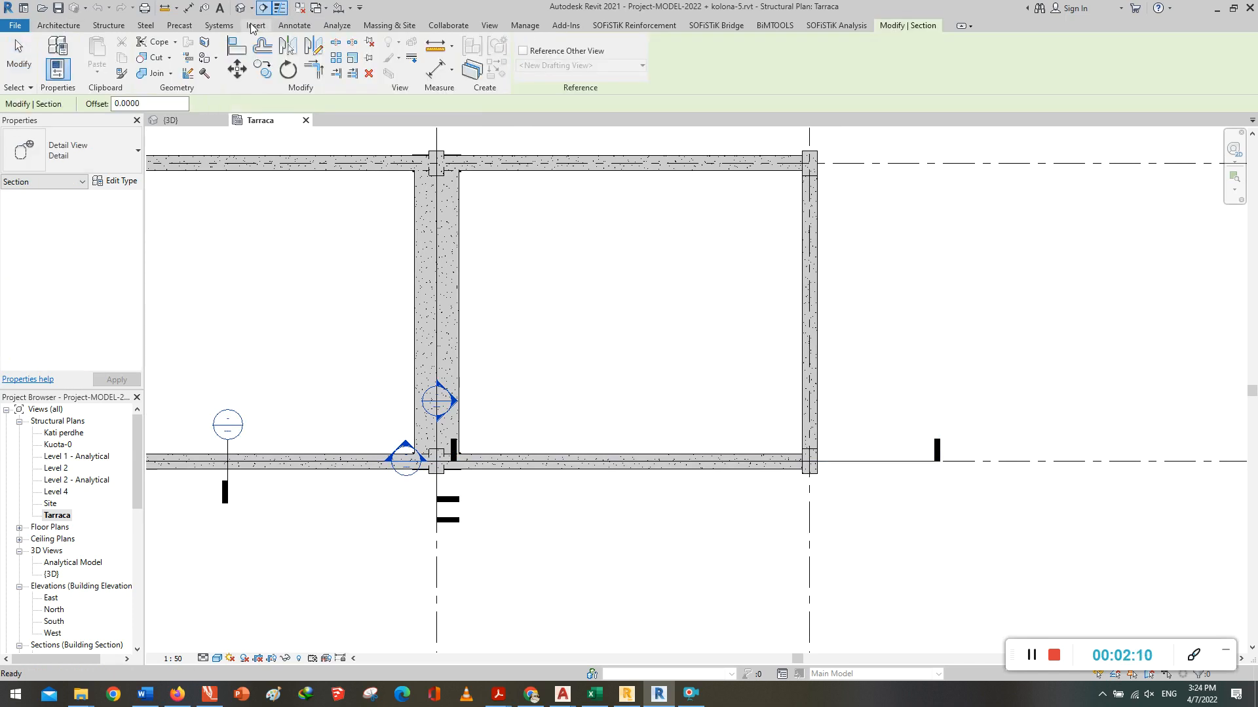
click(138, 152)
click(64, 248)
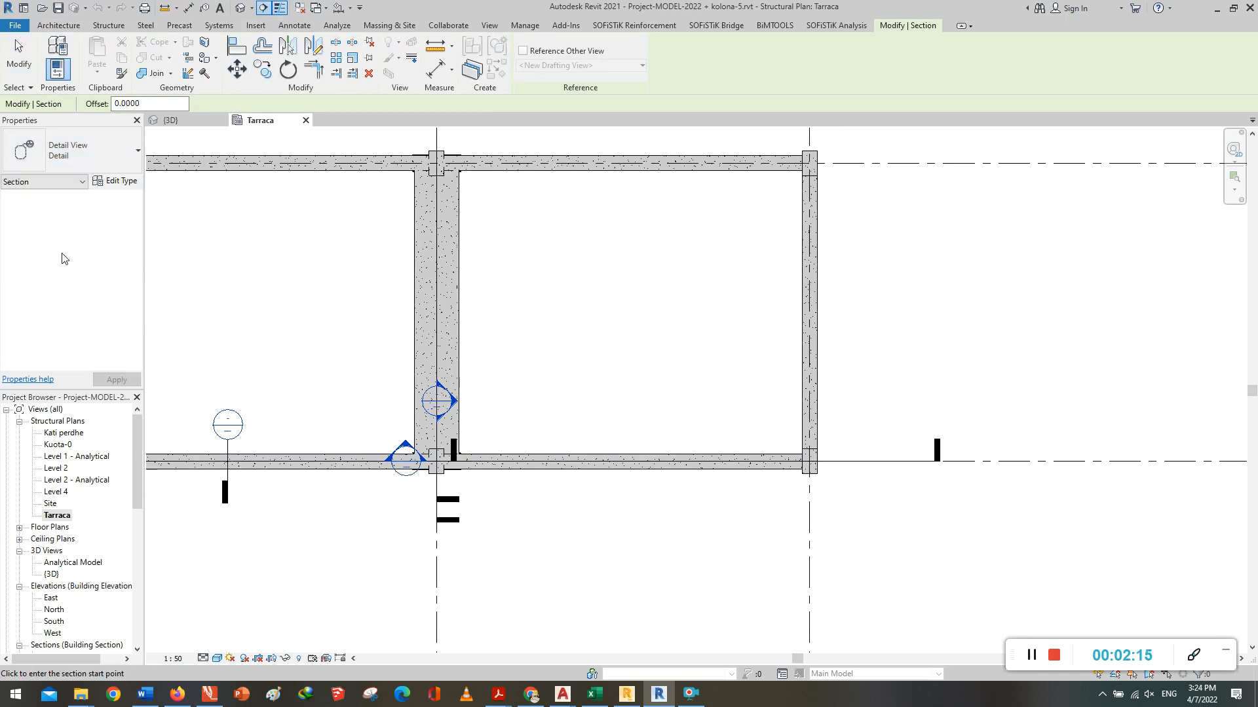
scroll(871, 494, up, 3)
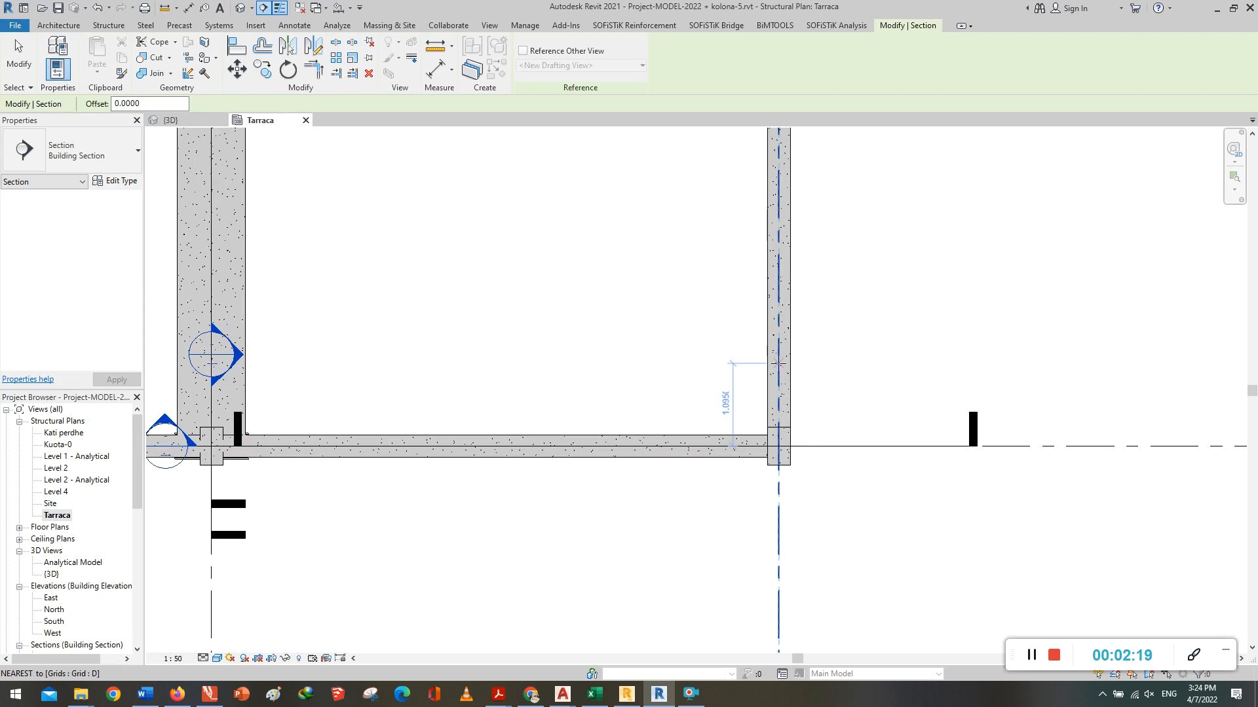
click(779, 363)
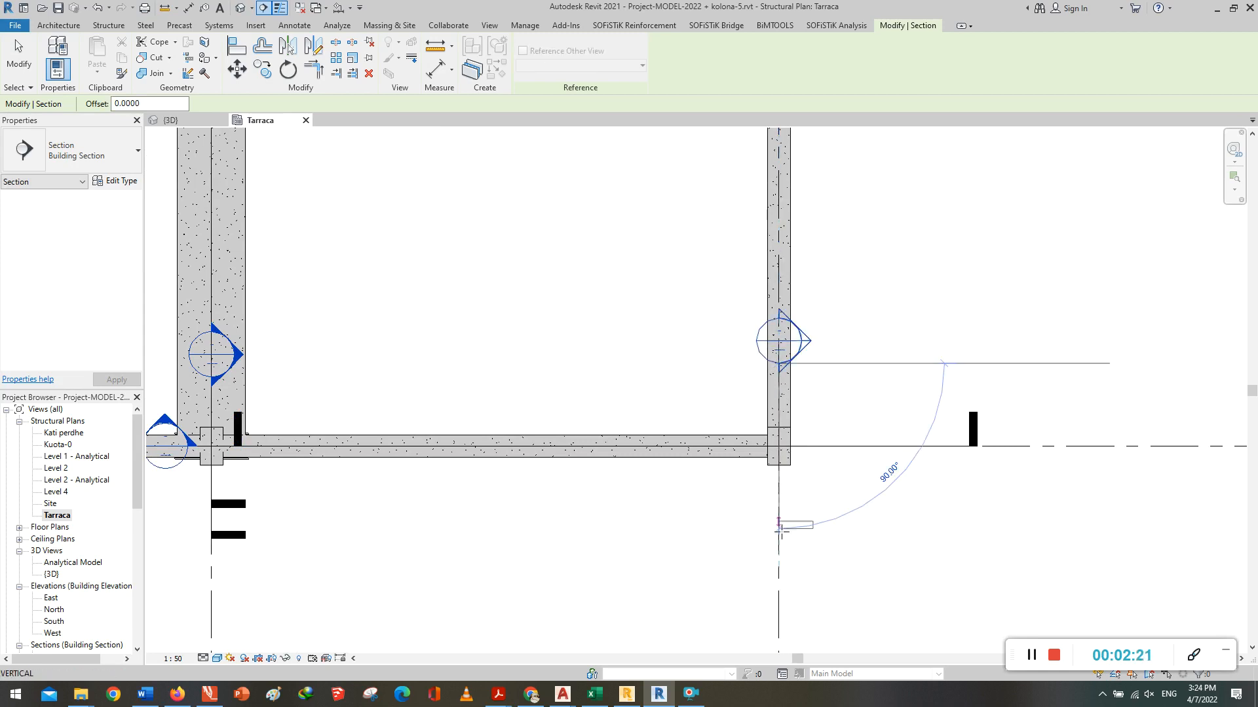
click(779, 541)
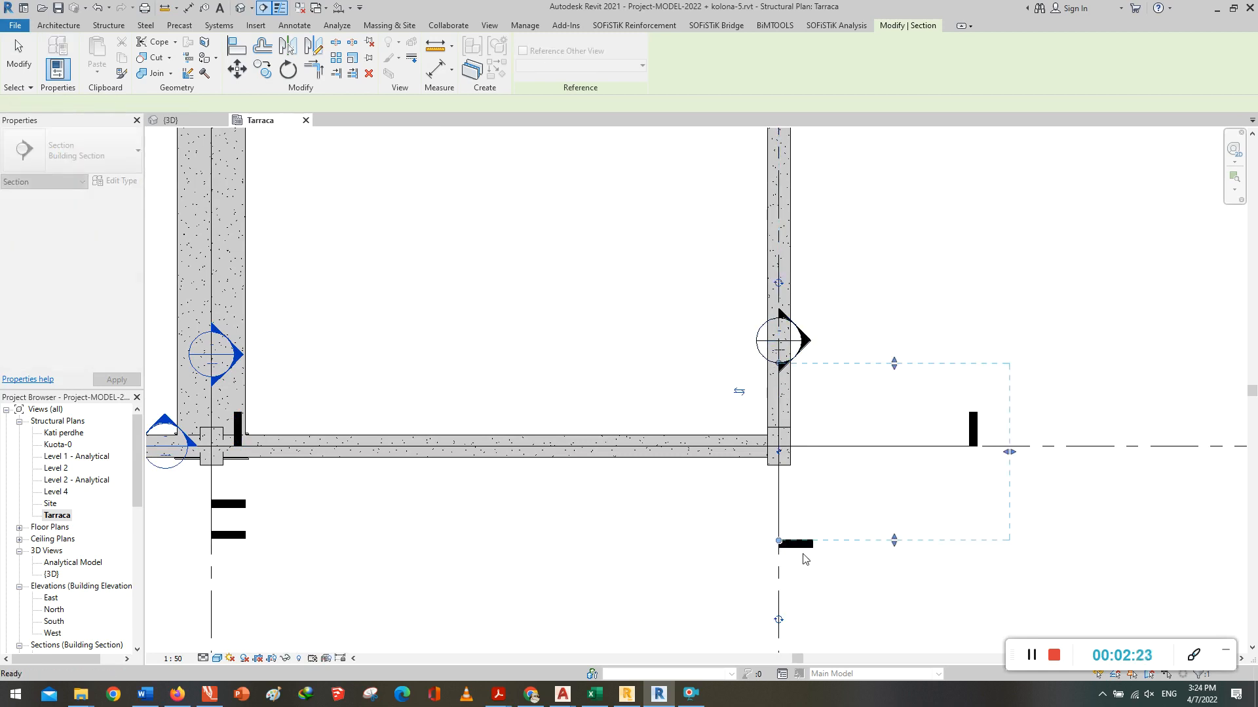
Step: Reduce the new section's view depth to just beyond the corner column and open its section view
drag(1004, 456, 844, 467)
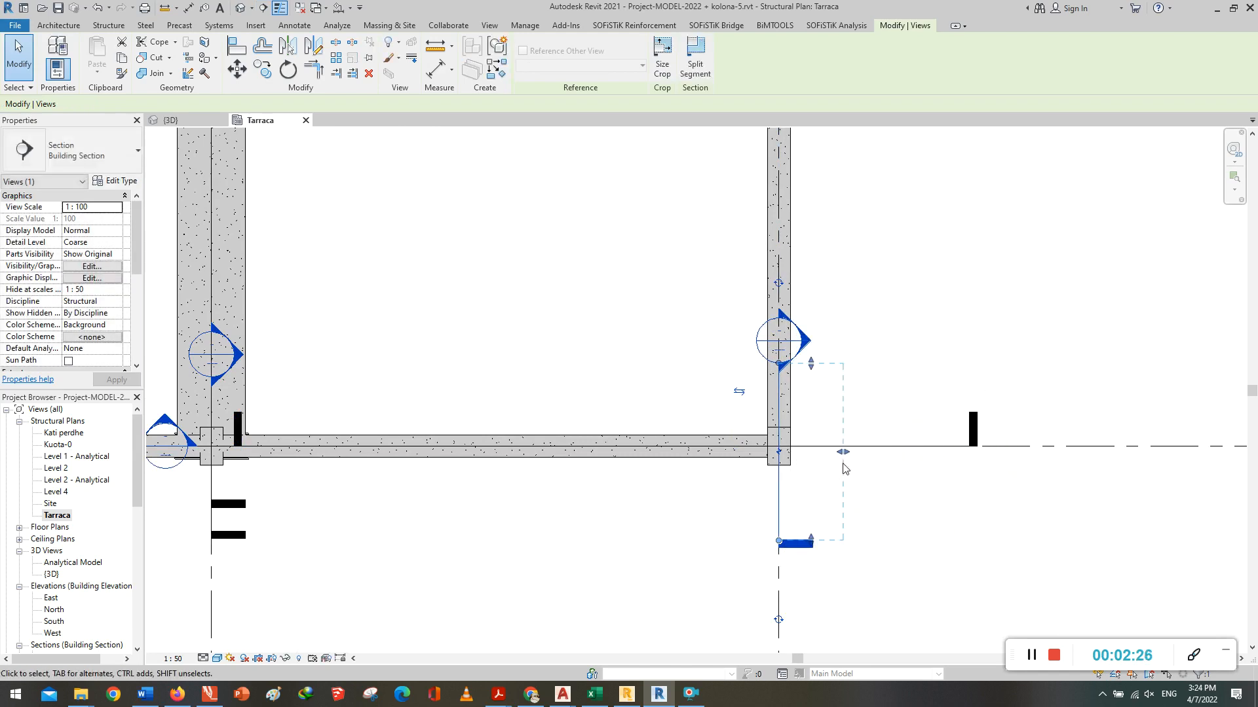
scroll(829, 422, up, 2)
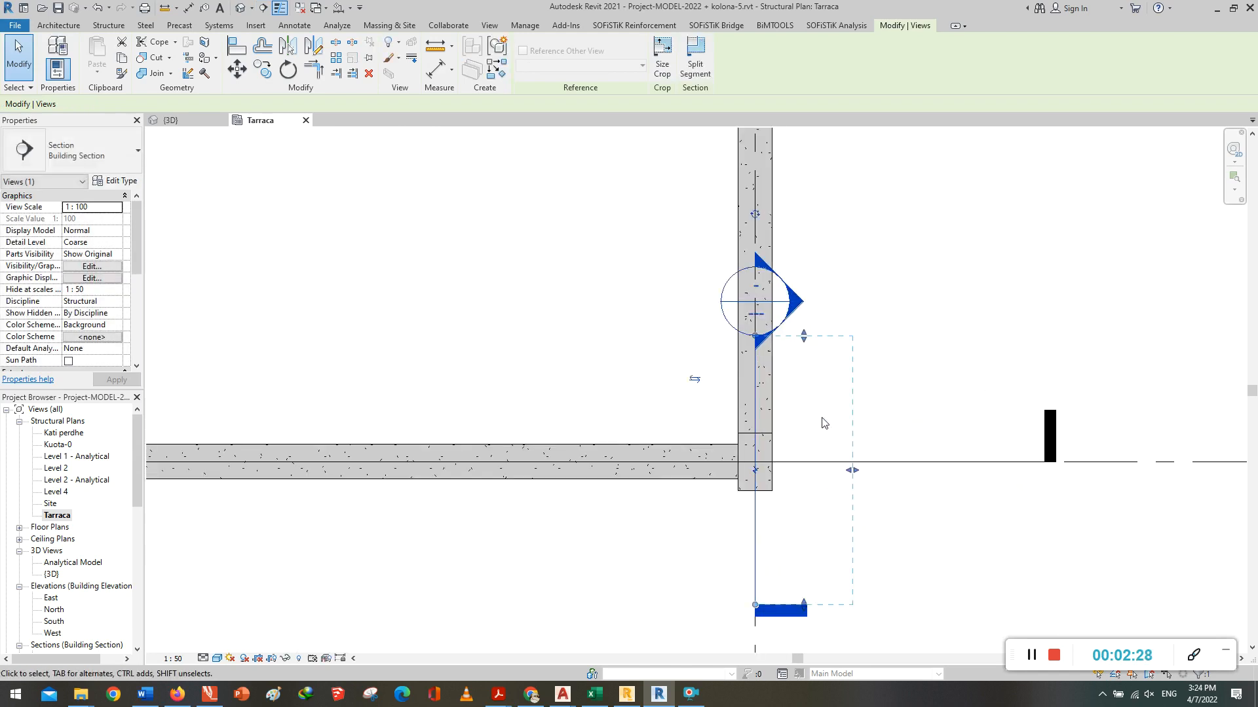
right_click(825, 336)
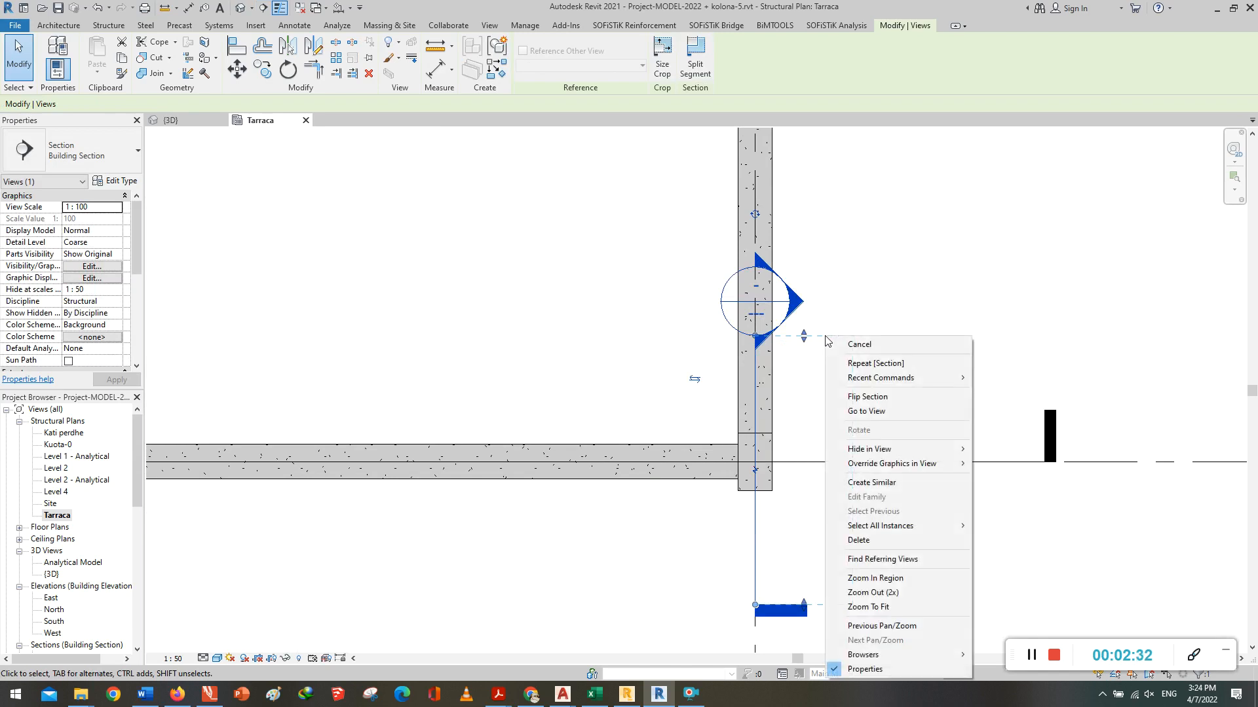
click(879, 412)
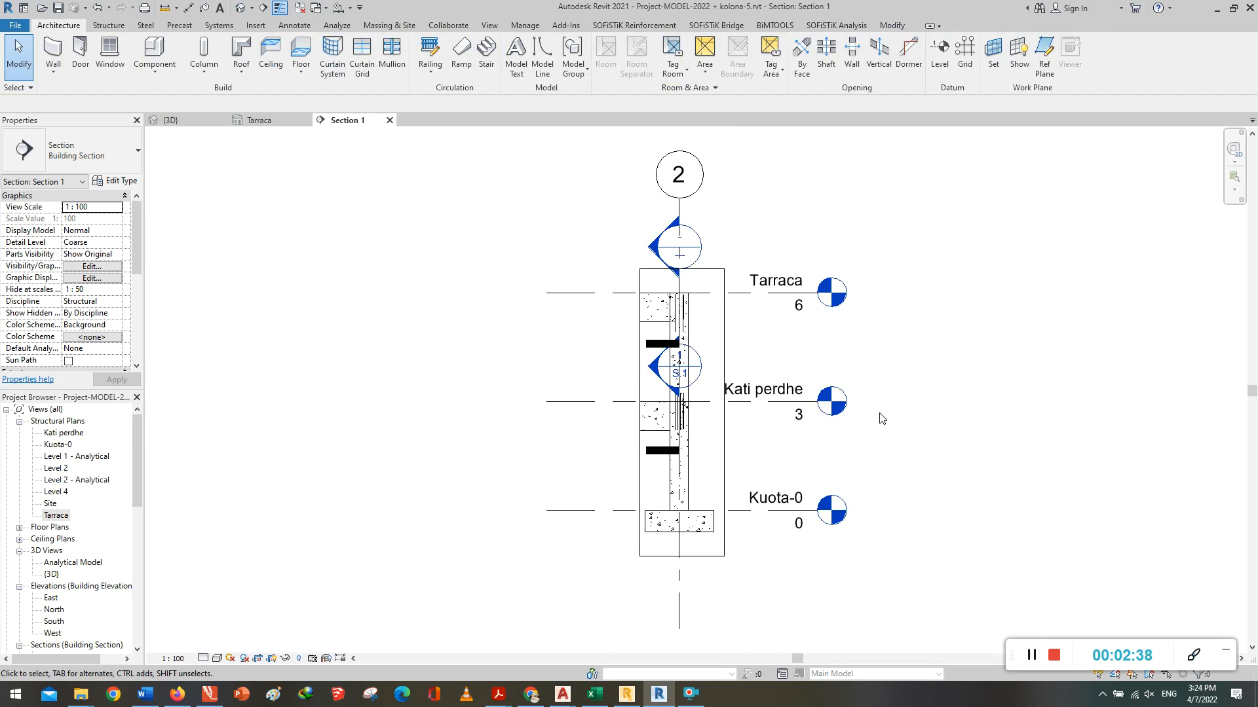
Step: Configure the section view's display with a 1:50 scale, Fine detail level and Shaded visual style
scroll(754, 366, up, 1)
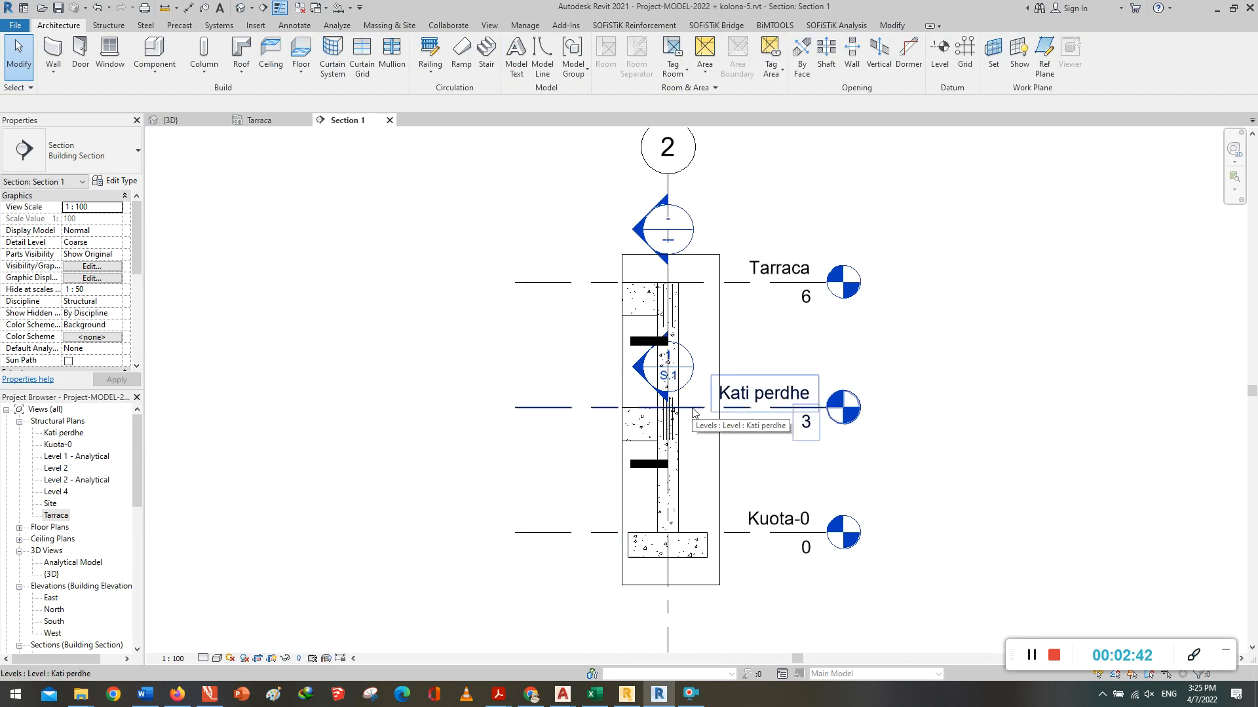
click(172, 658)
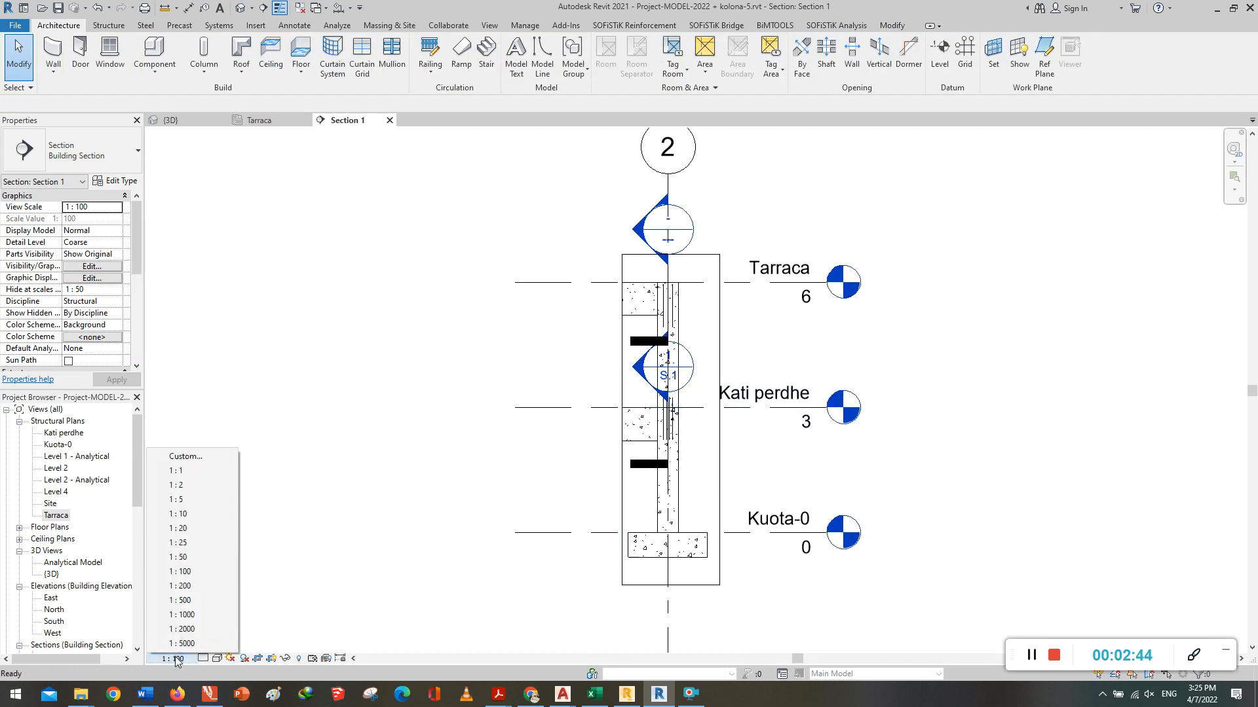
click(183, 557)
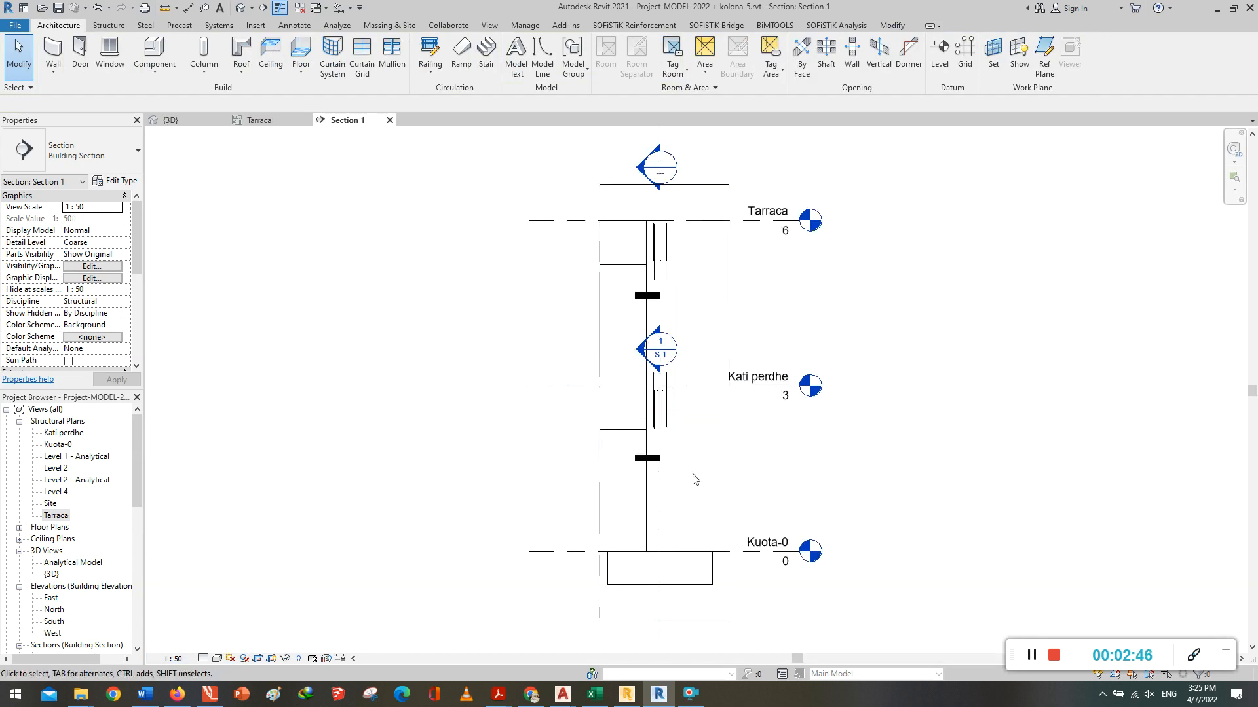
click(203, 659)
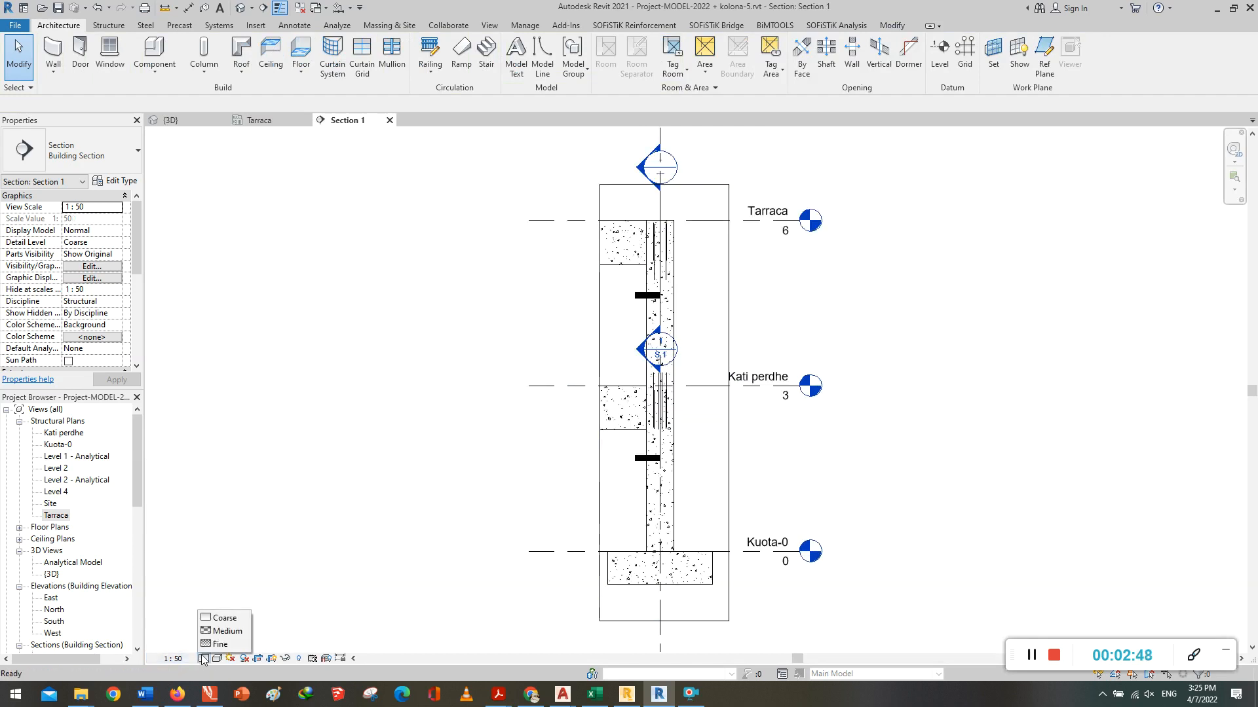
click(218, 645)
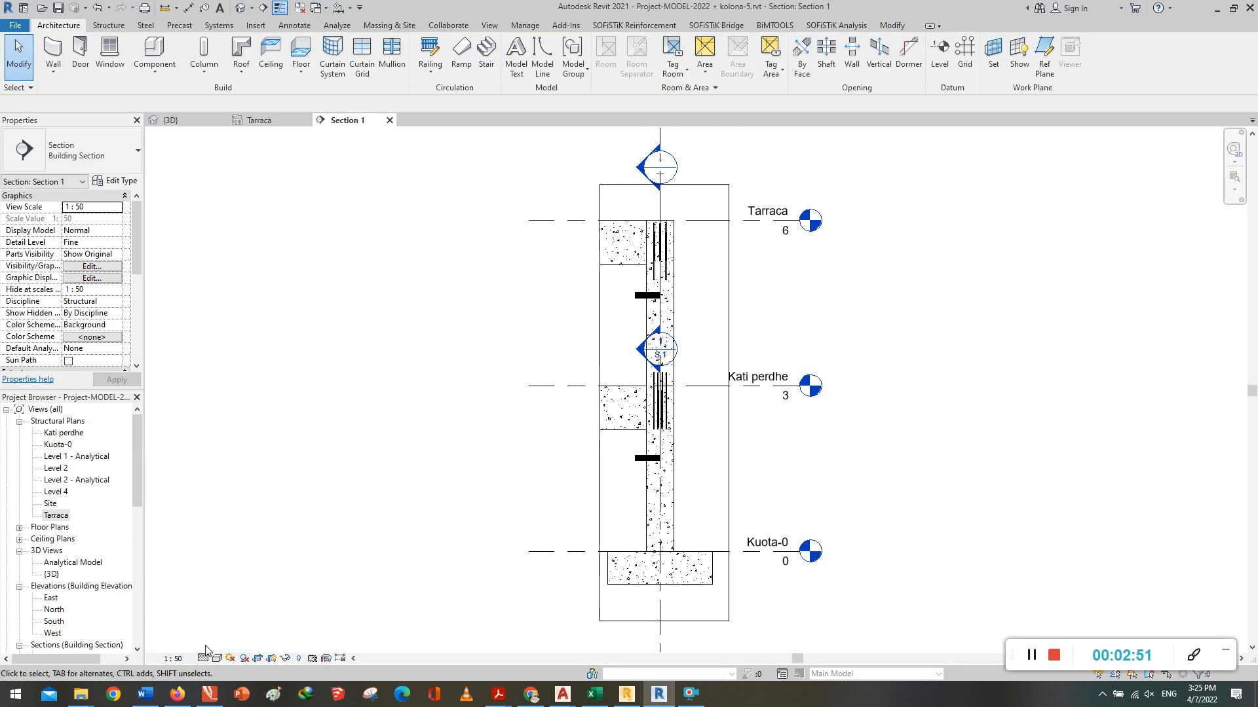
click(218, 658)
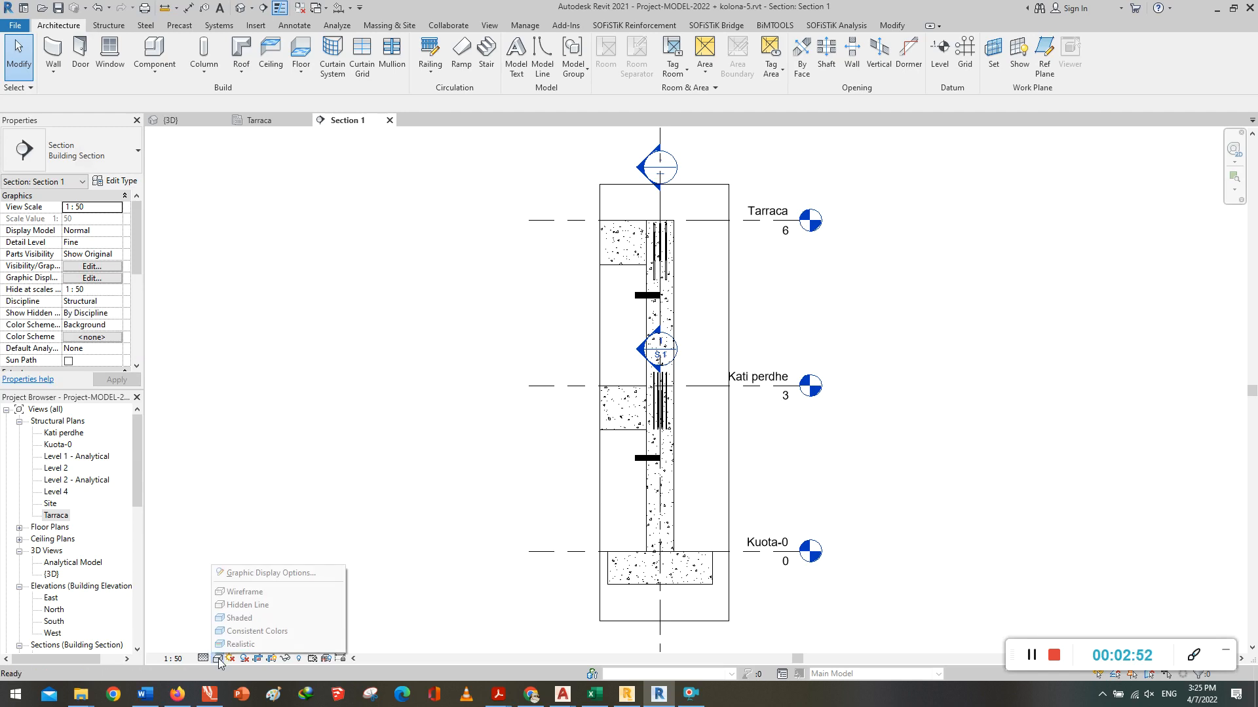
click(230, 618)
Step: Hide the upper and lower beam section marks that cross the corner column as individual elements in this view
scroll(778, 327, up, 2)
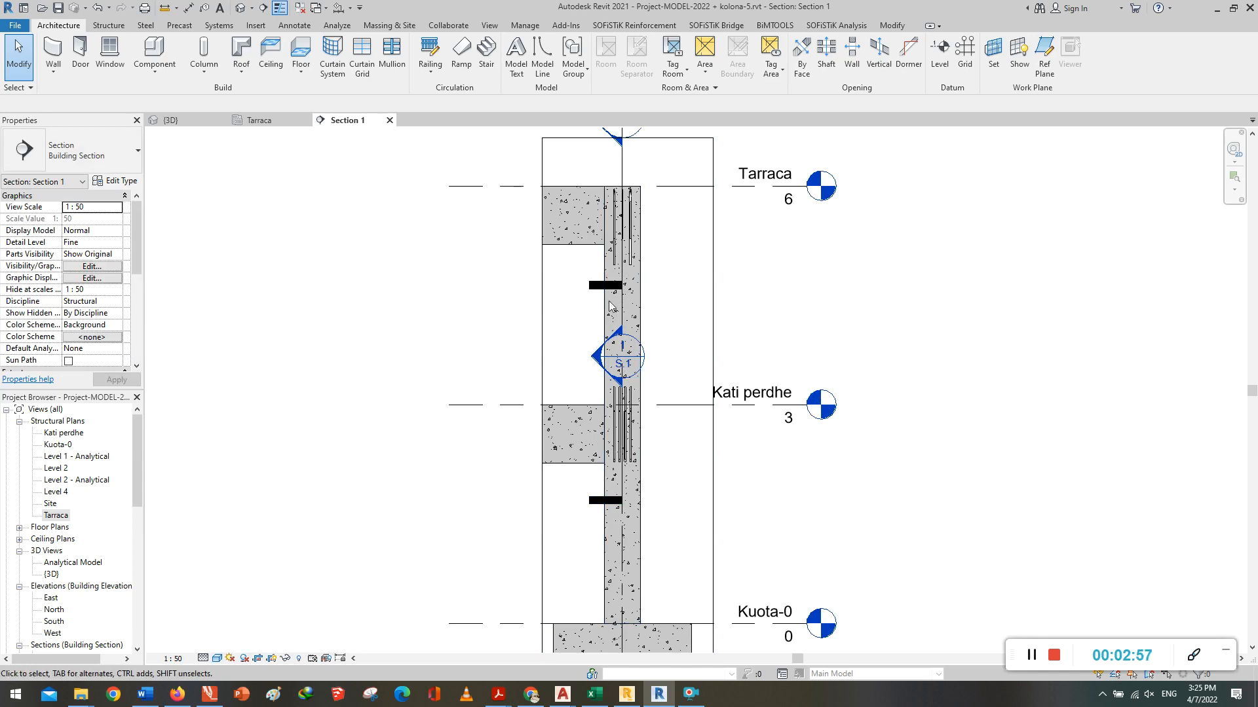
scroll(596, 293, up, 1)
click(591, 287)
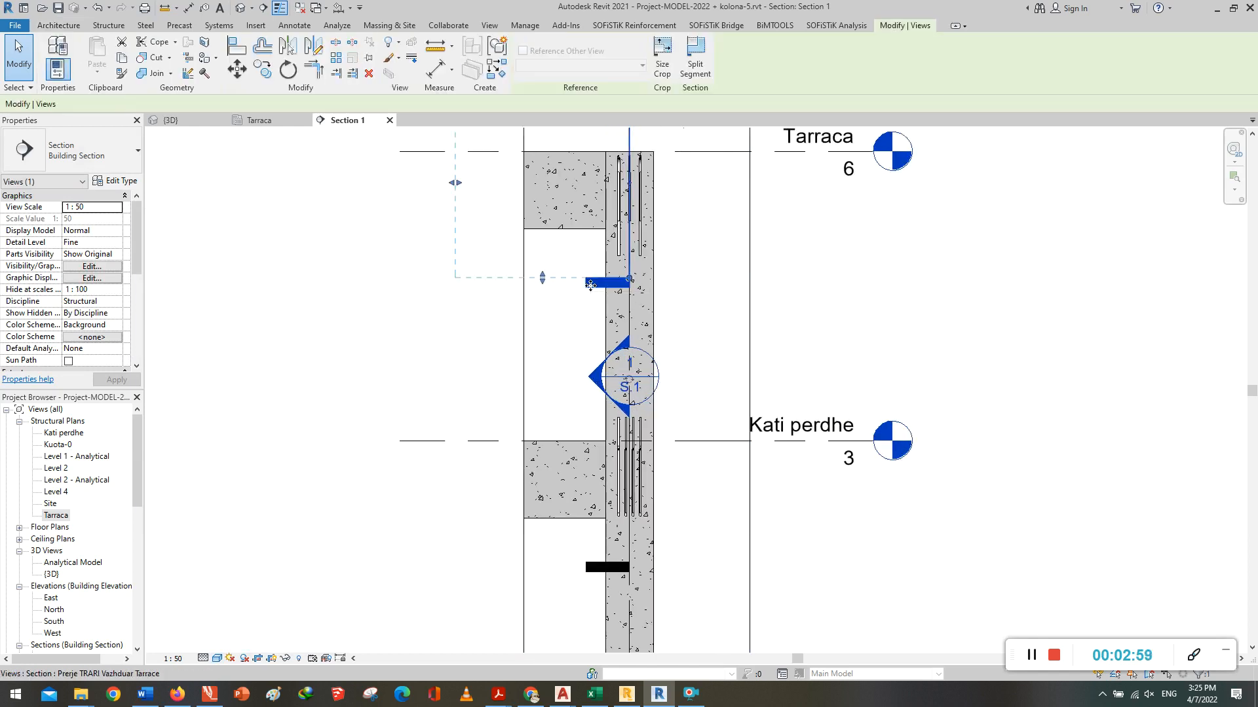
right_click(598, 290)
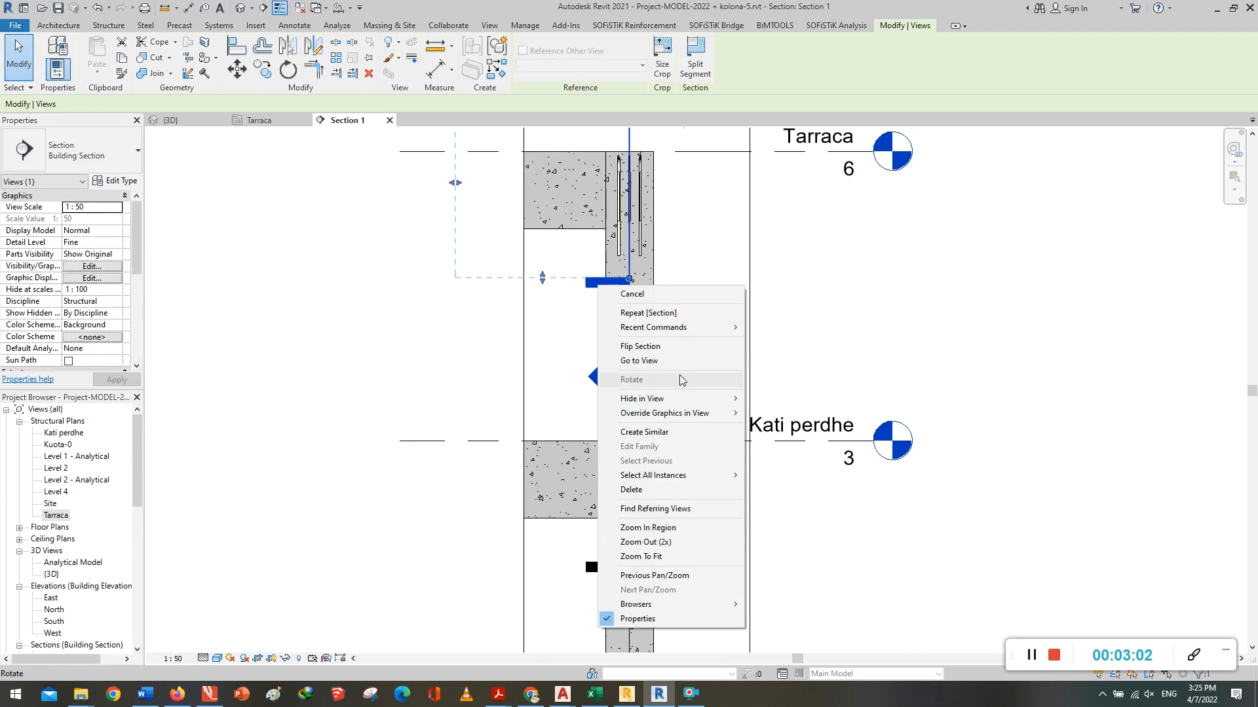
mouse_move(655, 398)
click(786, 399)
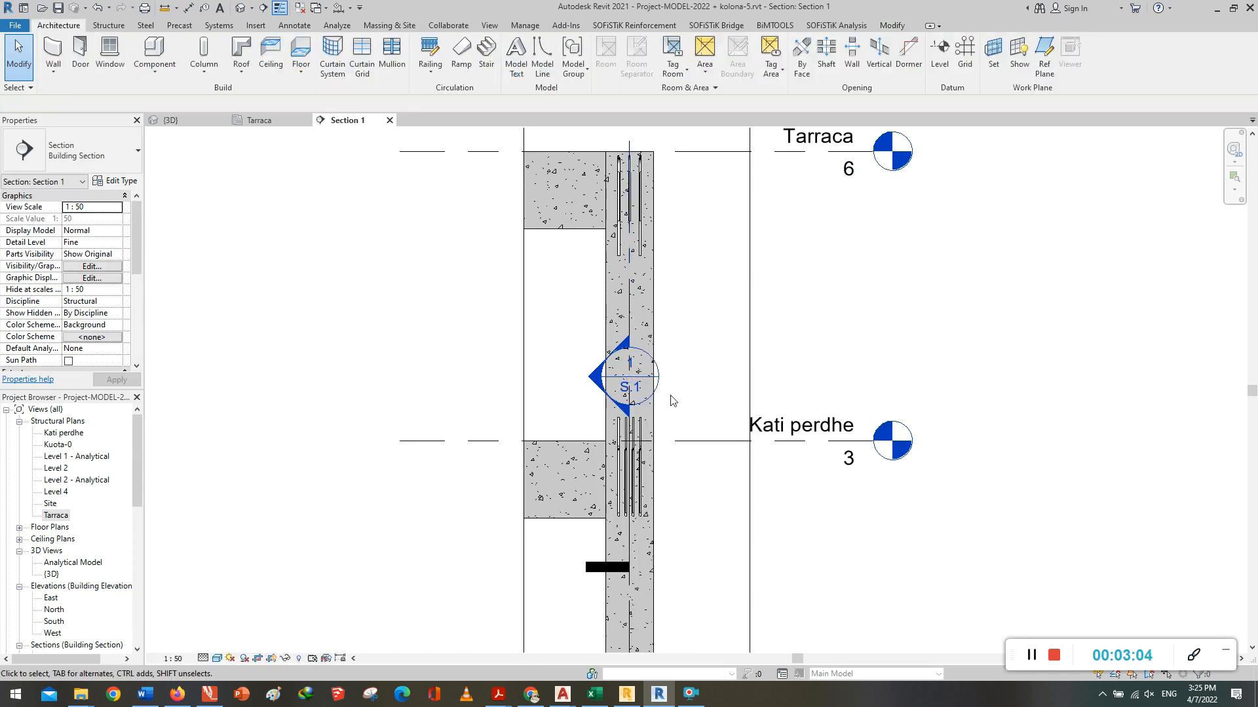
right_click(594, 574)
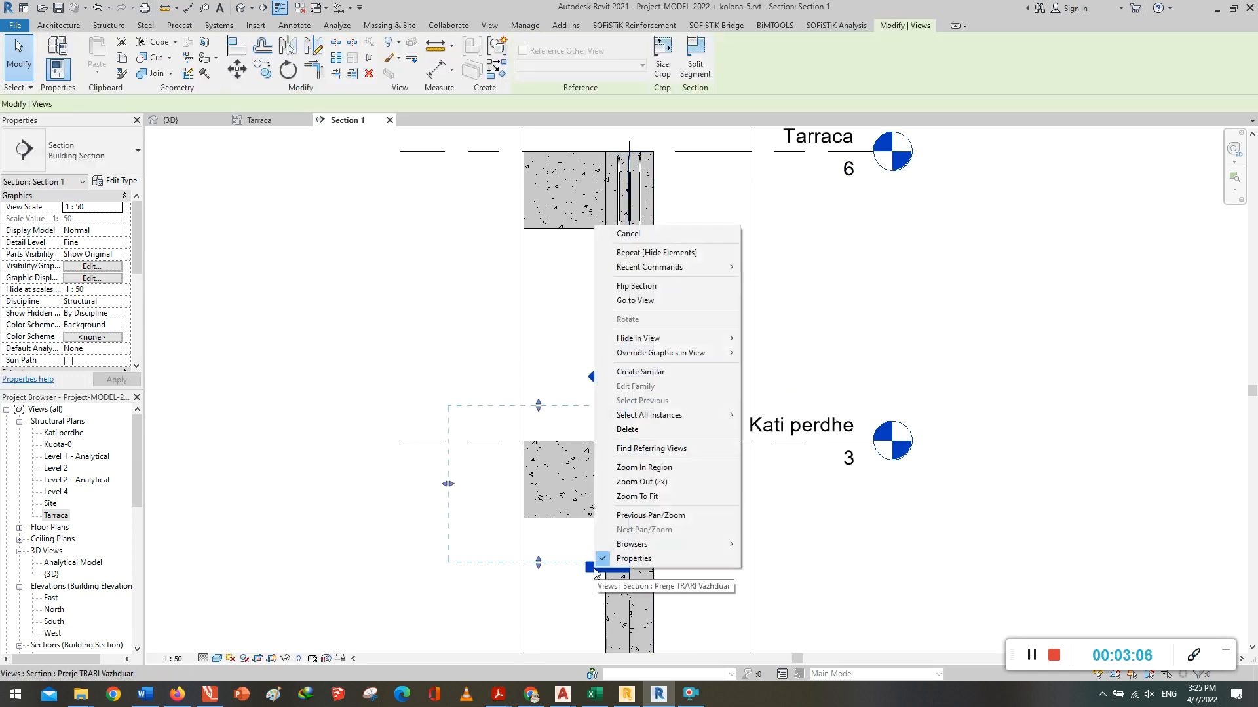
mouse_move(655, 338)
click(775, 339)
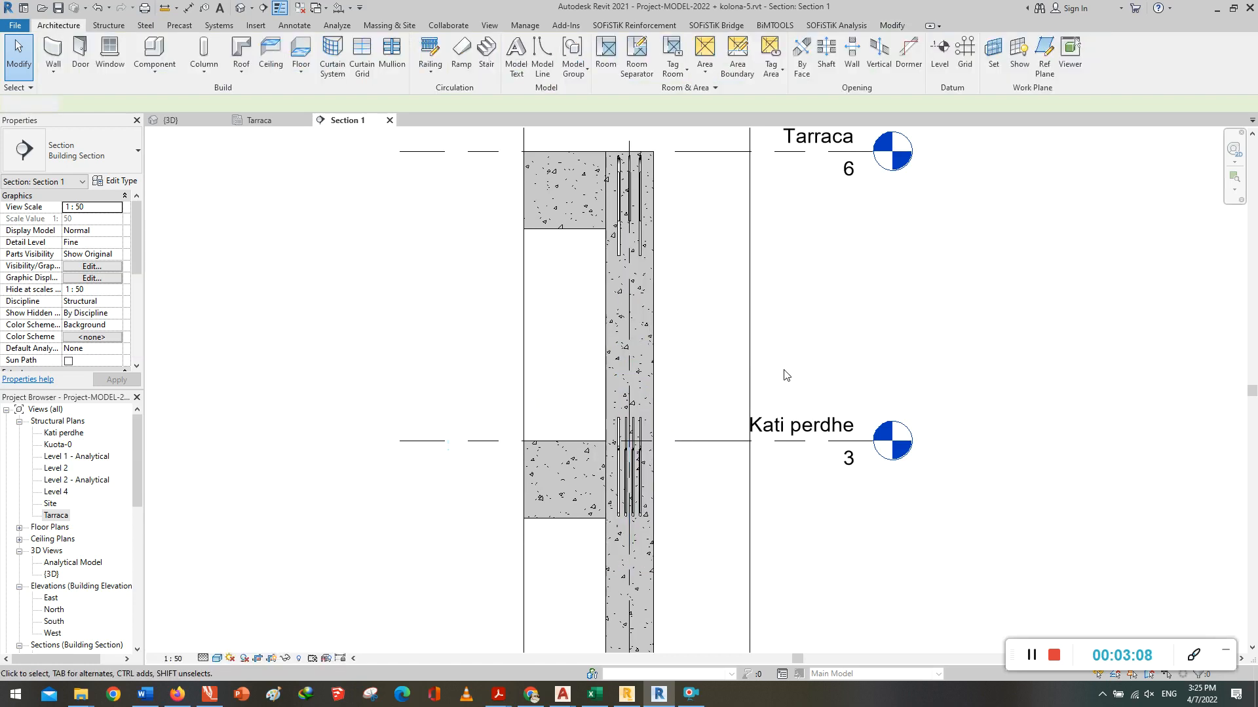
Step: Check the corner column's rebar cover type and the Interior (framing, columns) value in the Rebar Cover Settings
scroll(668, 441, down, 3)
middle_drag(693, 479, 666, 449)
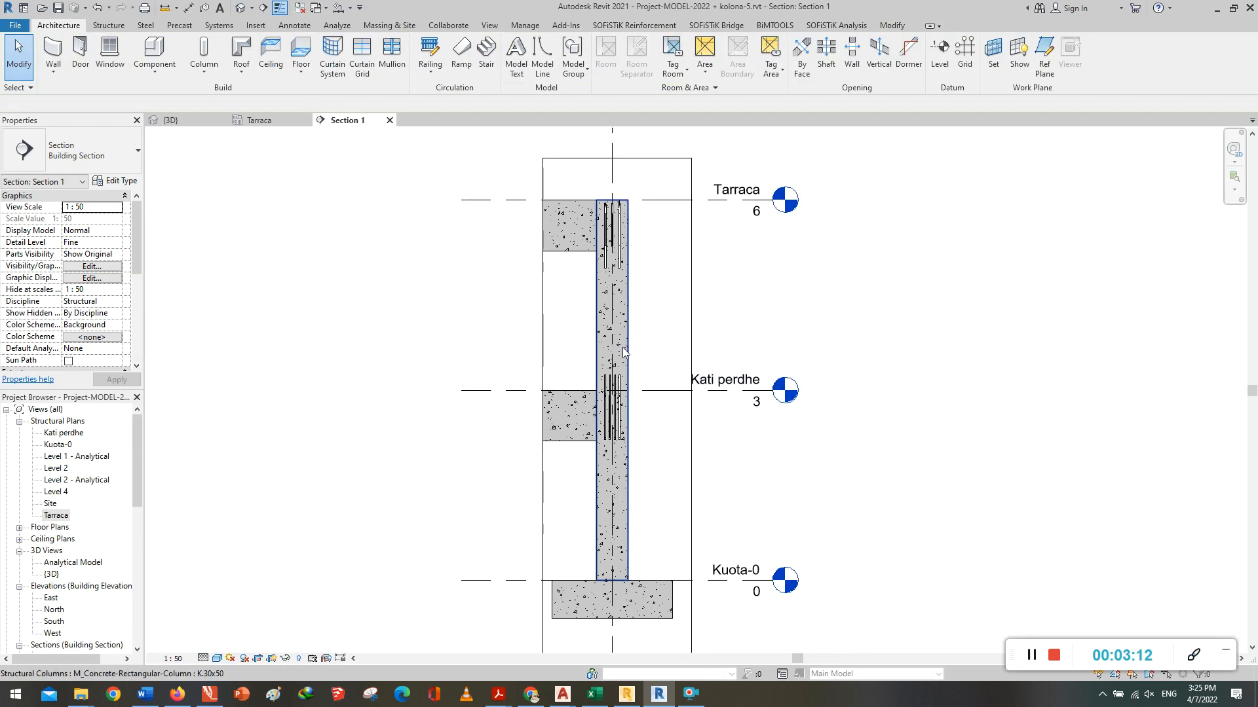
scroll(643, 312, up, 1)
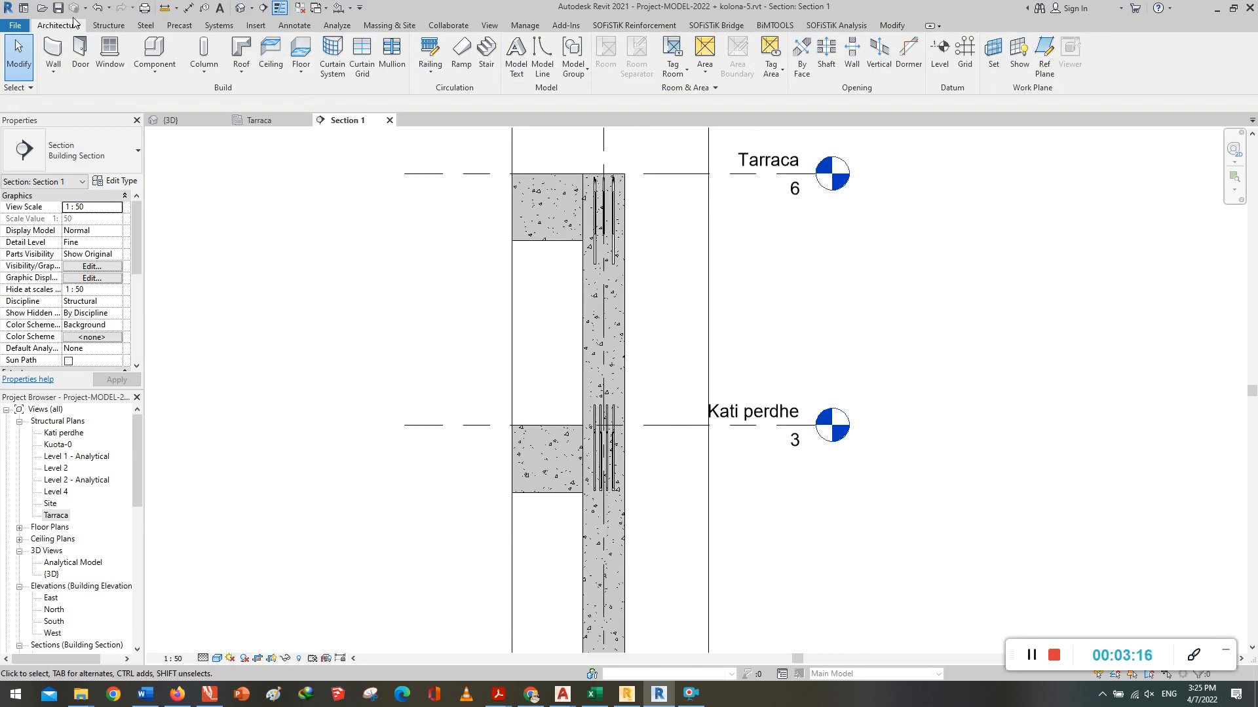
click(101, 26)
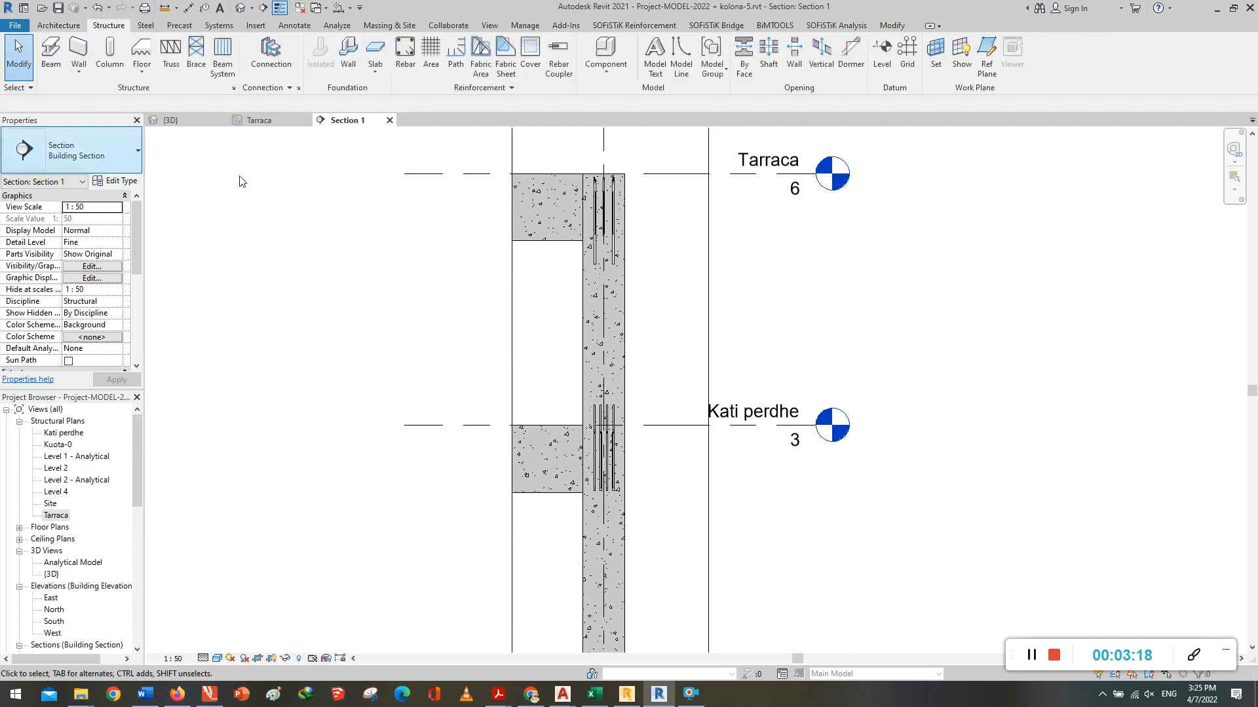
click(531, 59)
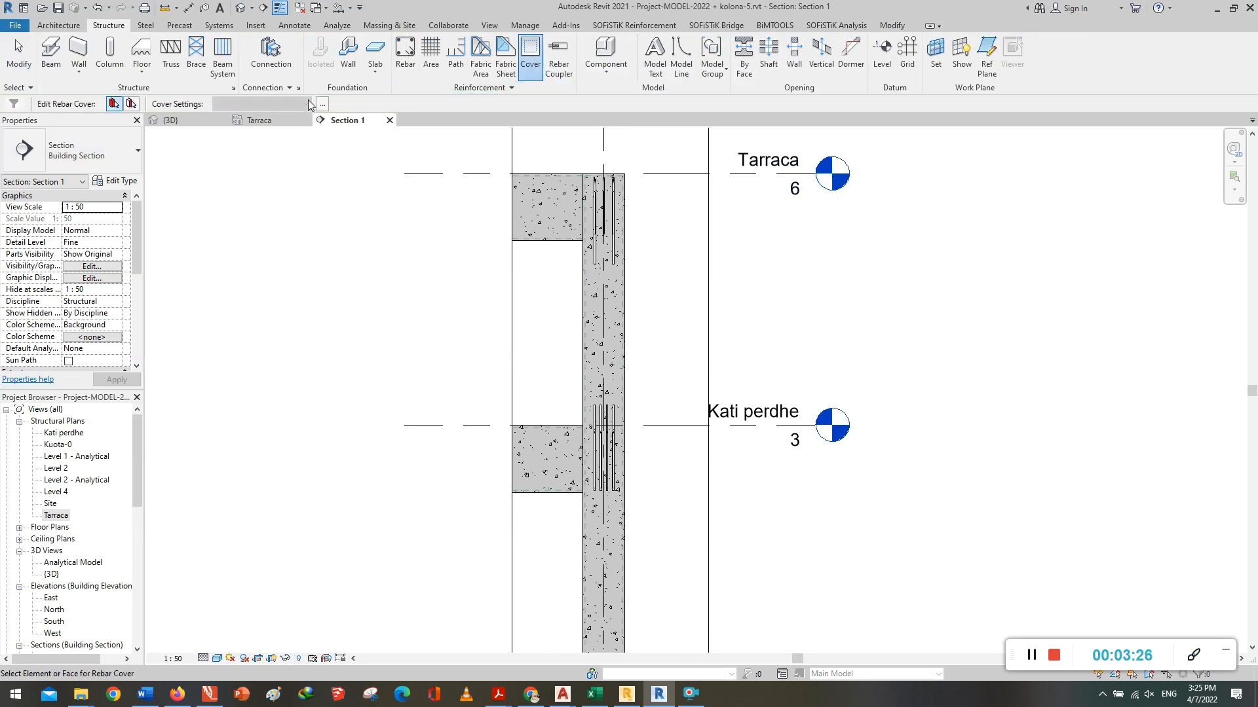
click(623, 355)
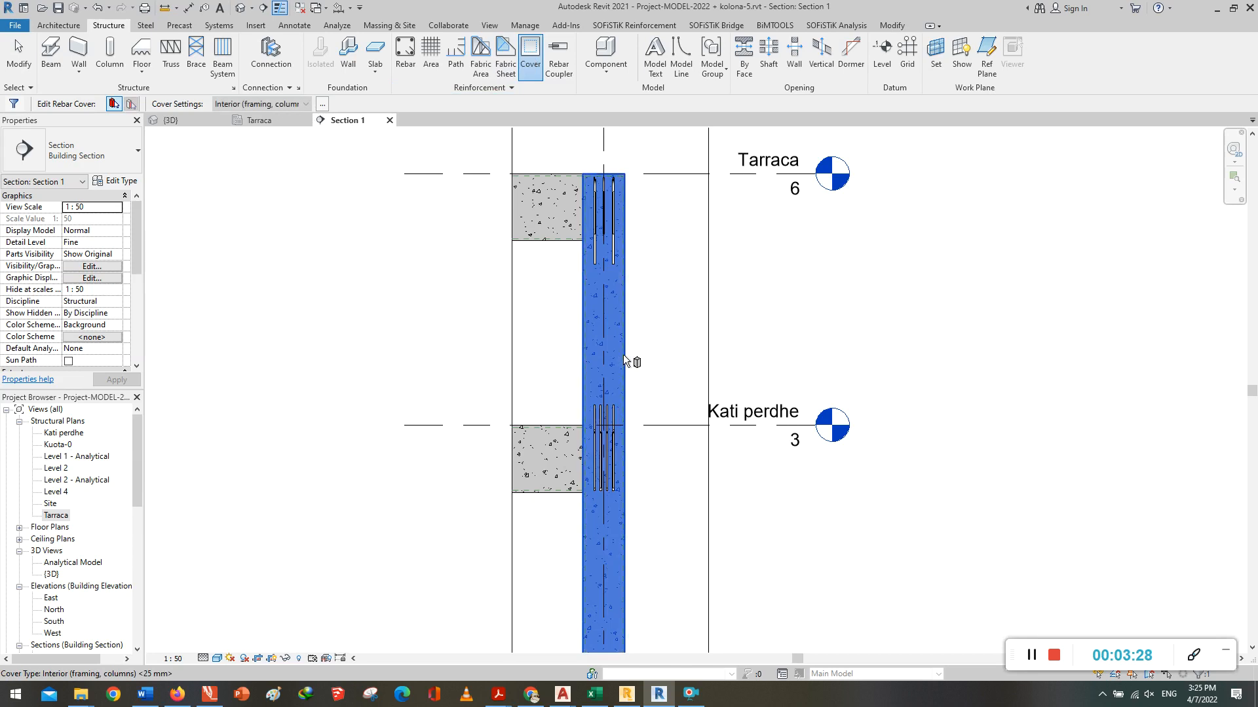
click(323, 106)
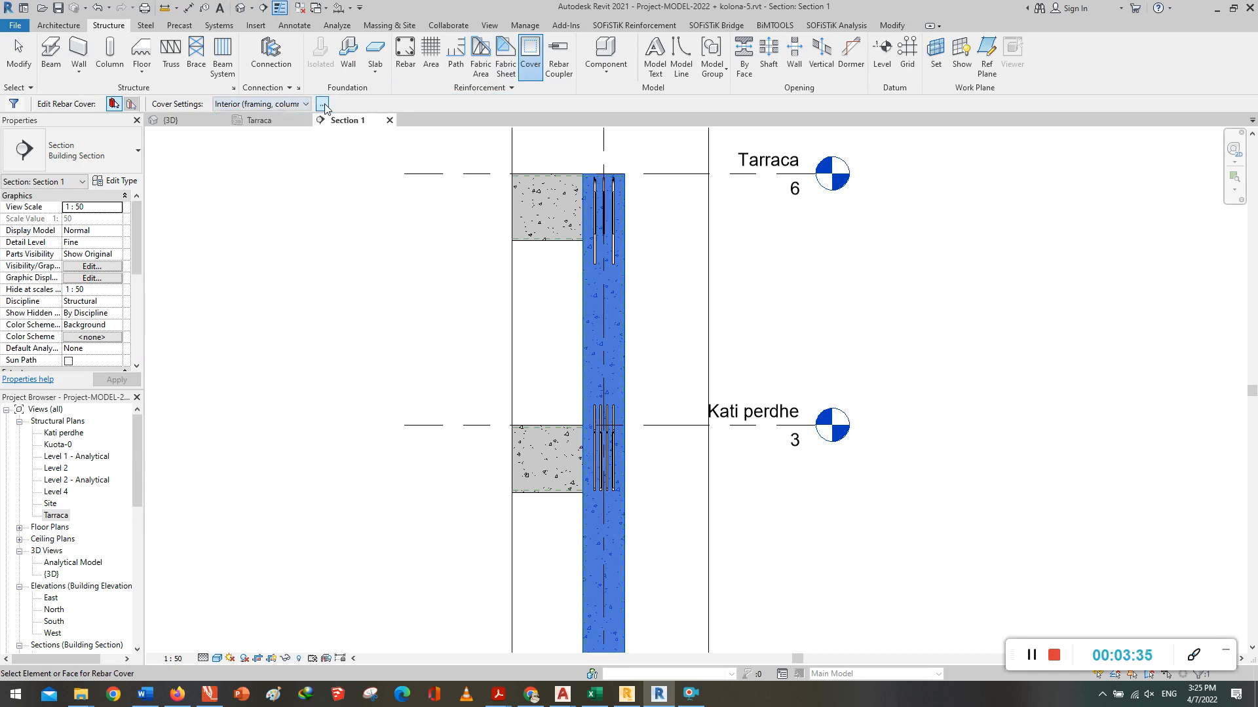
click(323, 105)
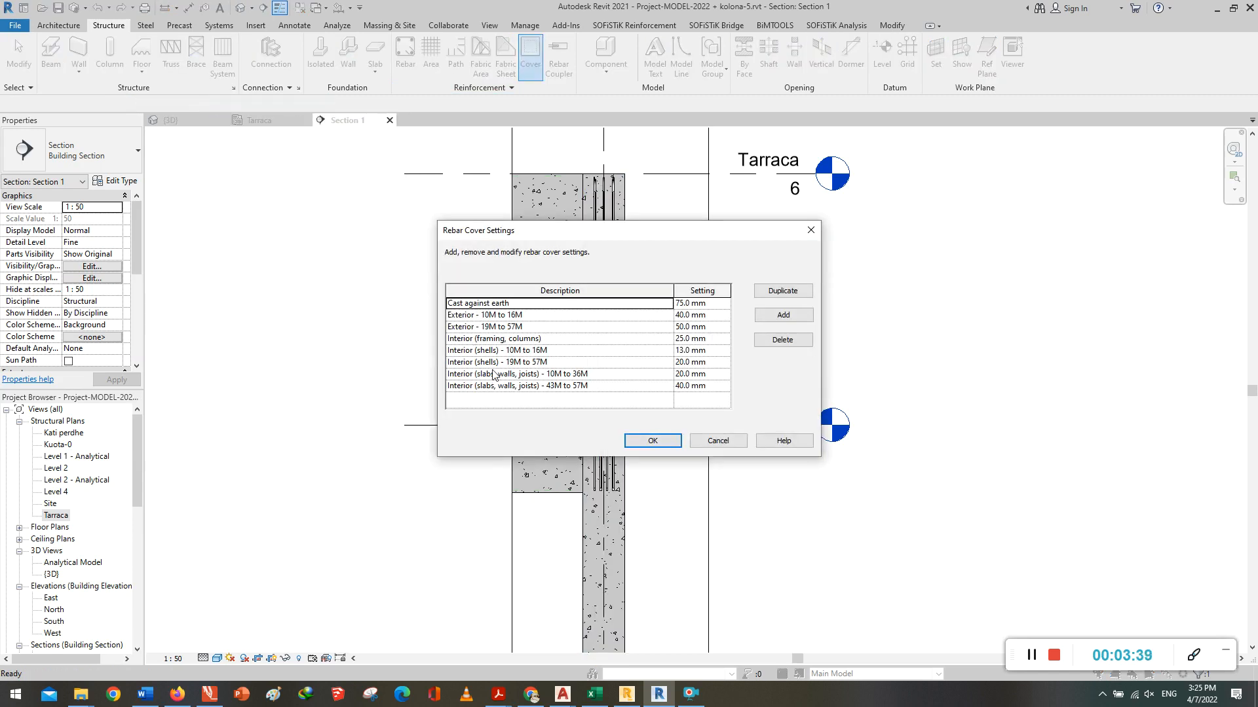
click(683, 340)
click(680, 340)
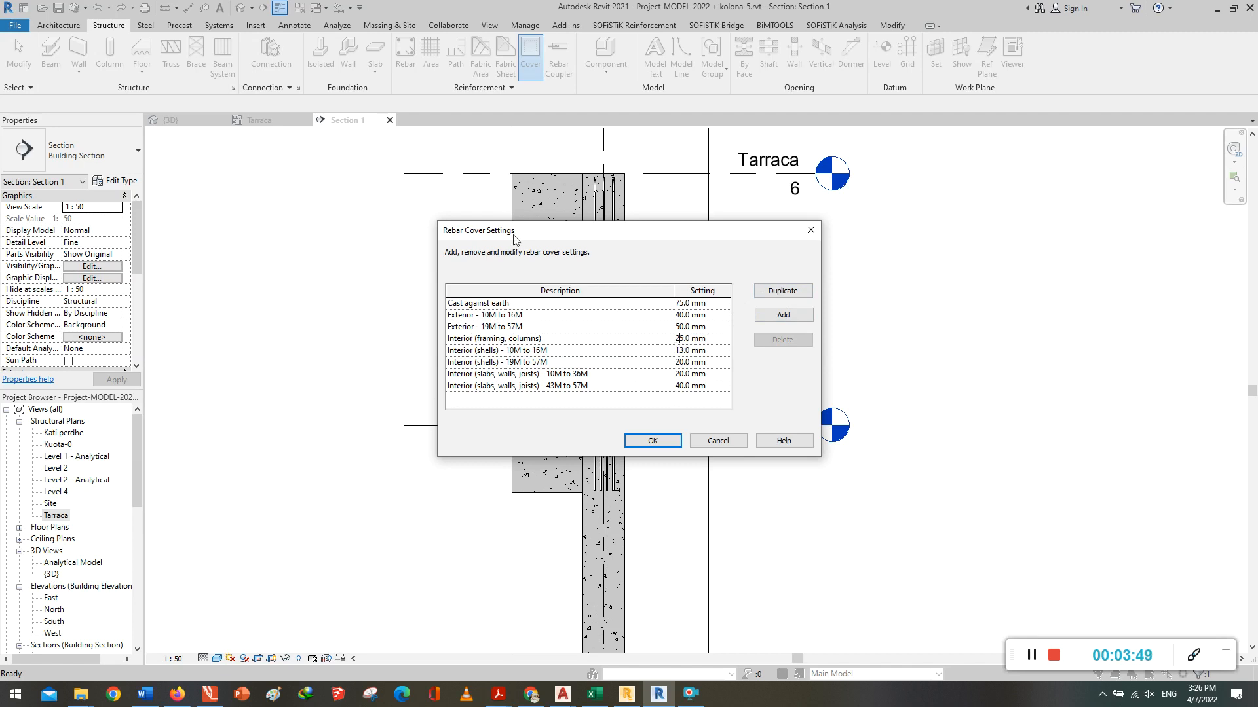
click(652, 440)
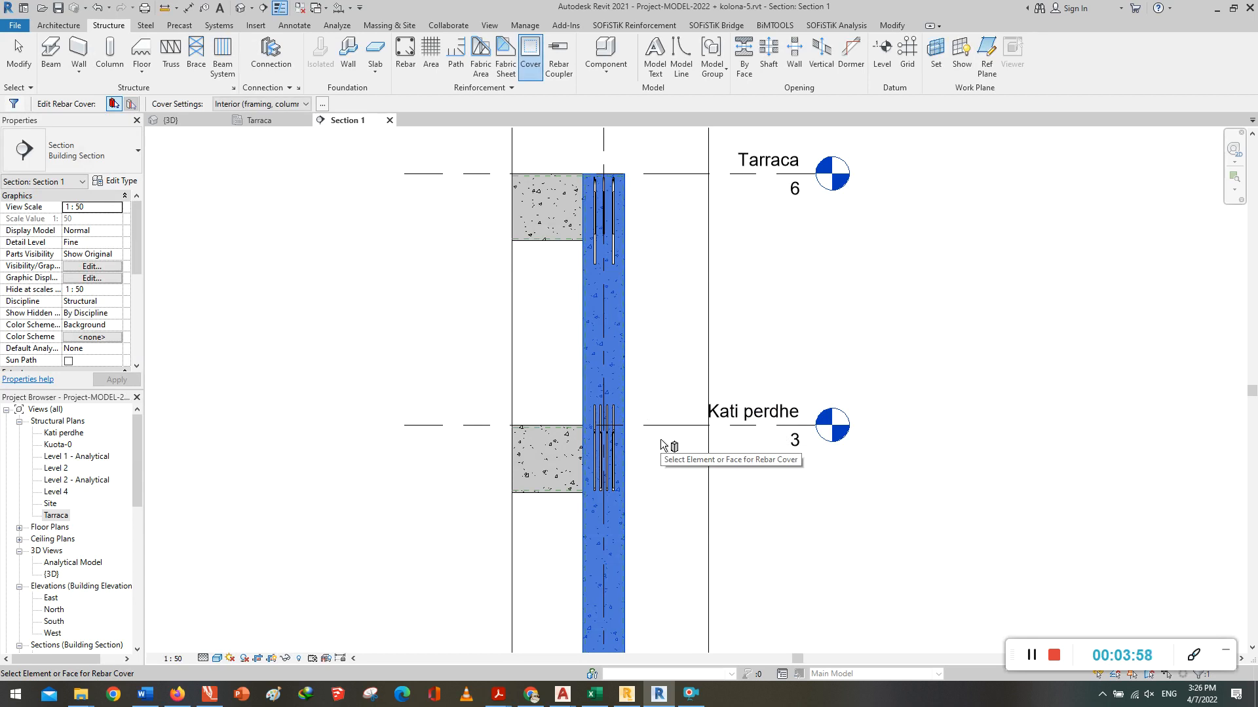
scroll(661, 439, up, 4)
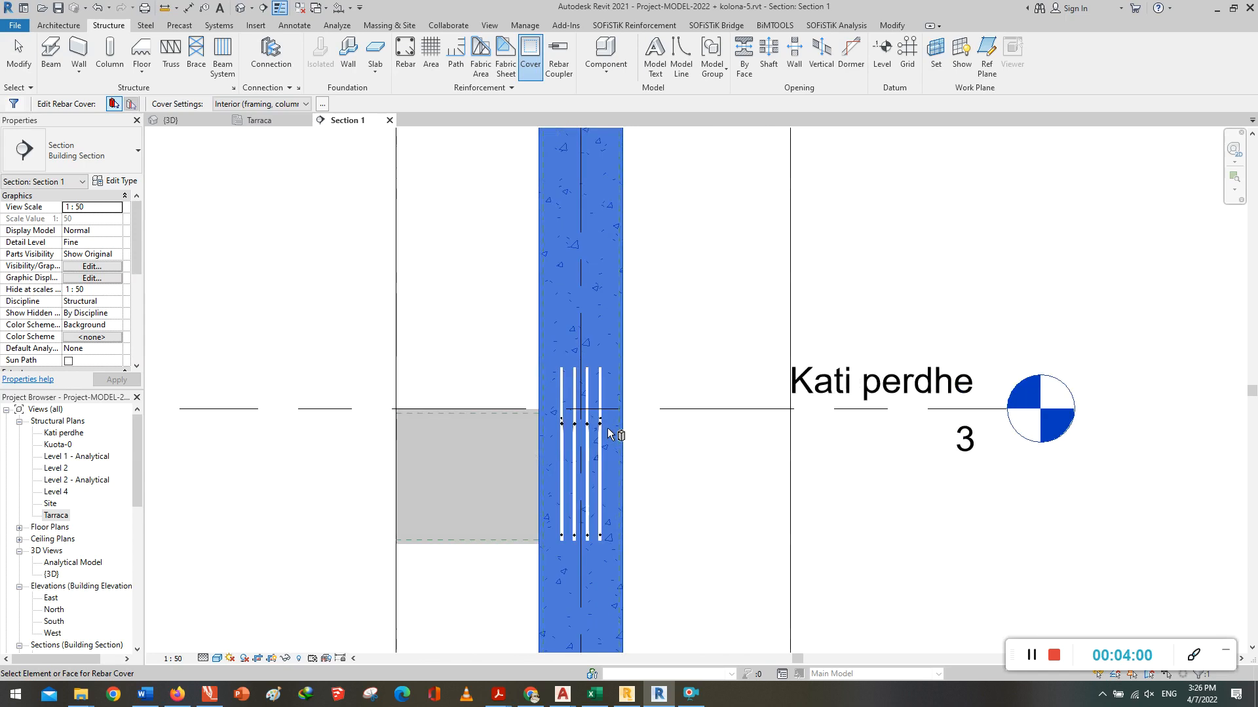
key(Escape)
click(608, 429)
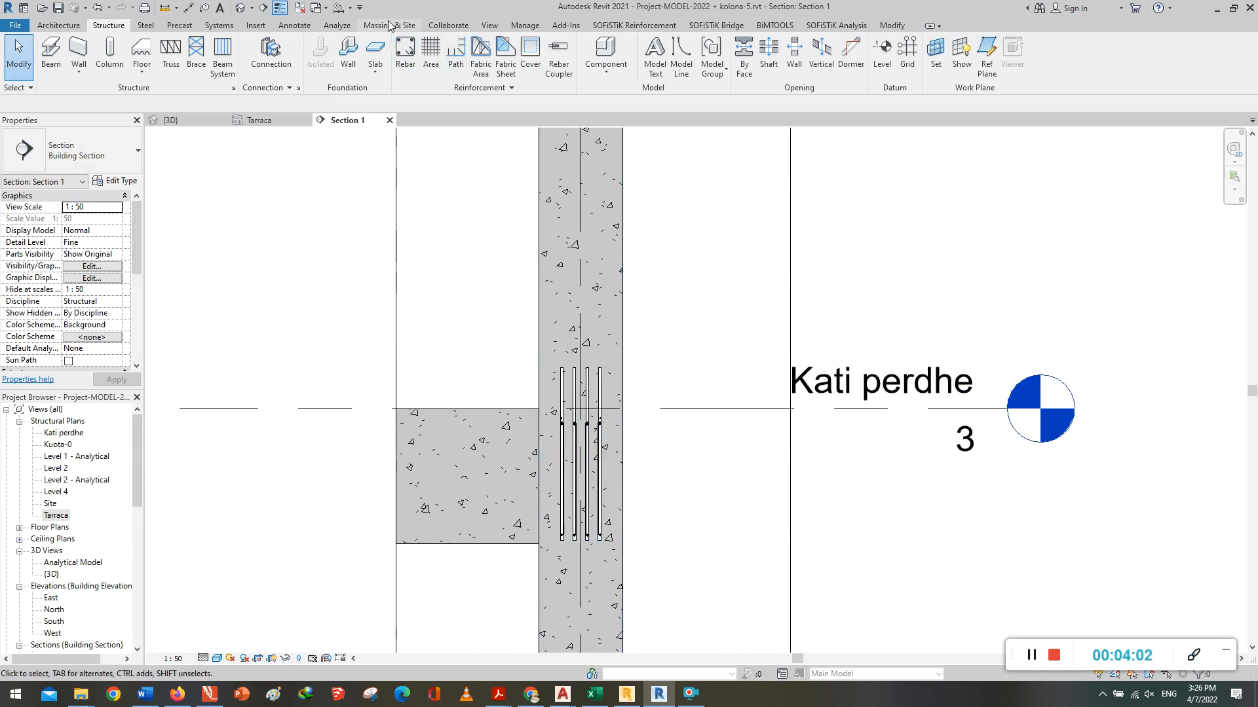
click(406, 47)
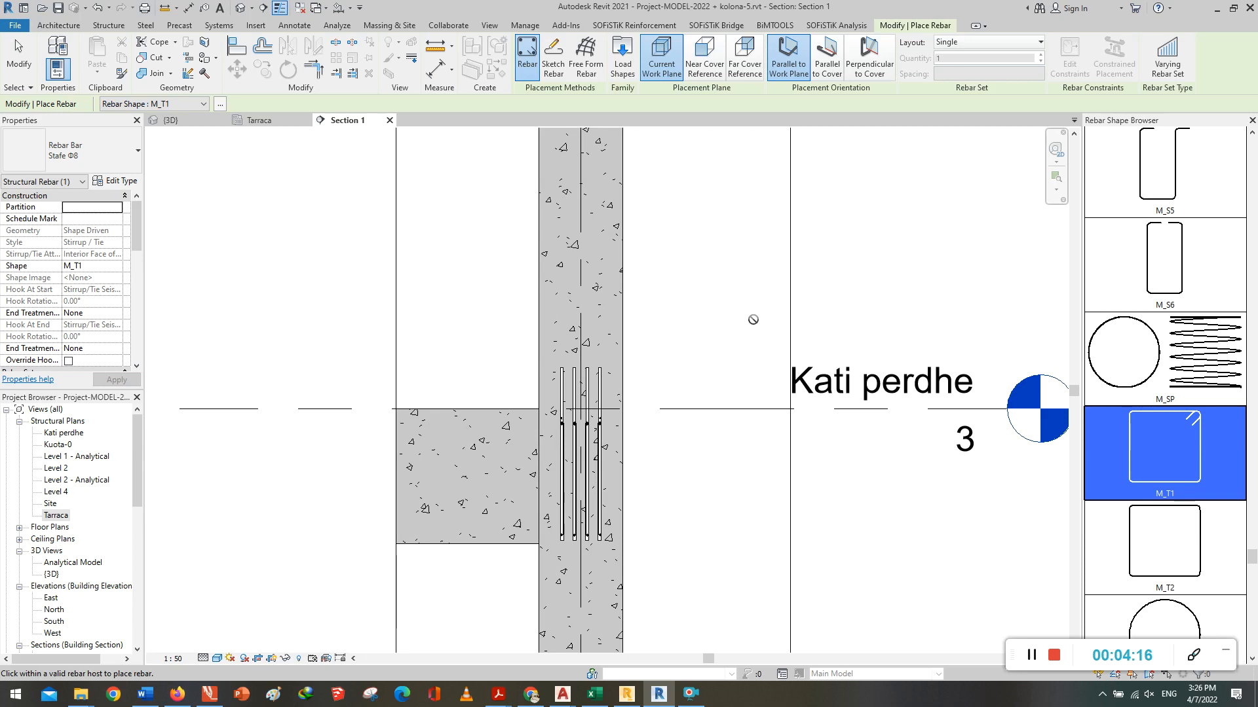
key(Escape)
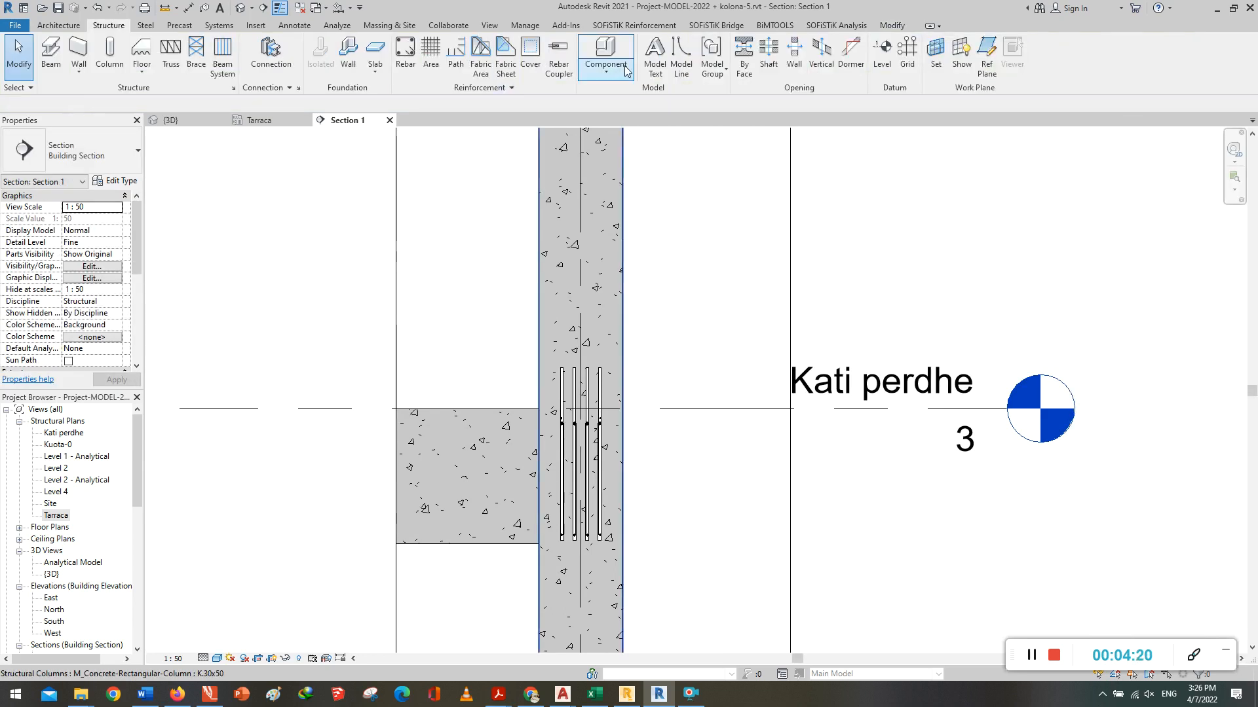
click(686, 63)
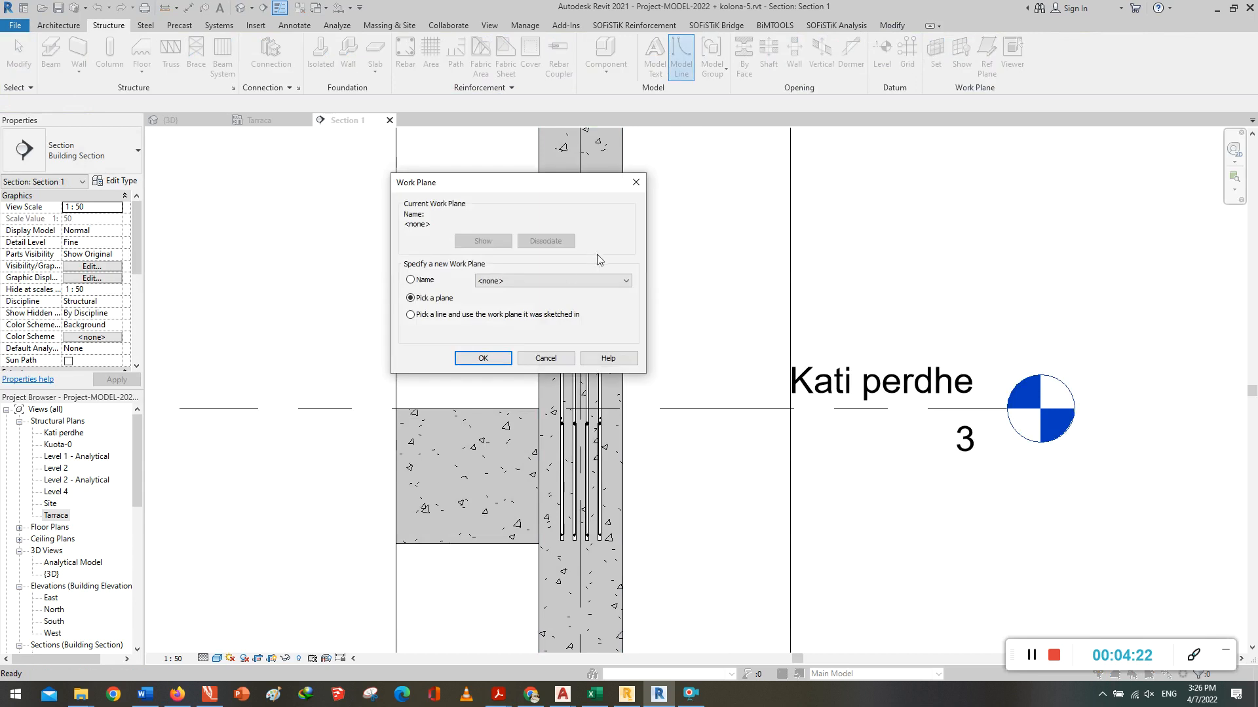
click(636, 183)
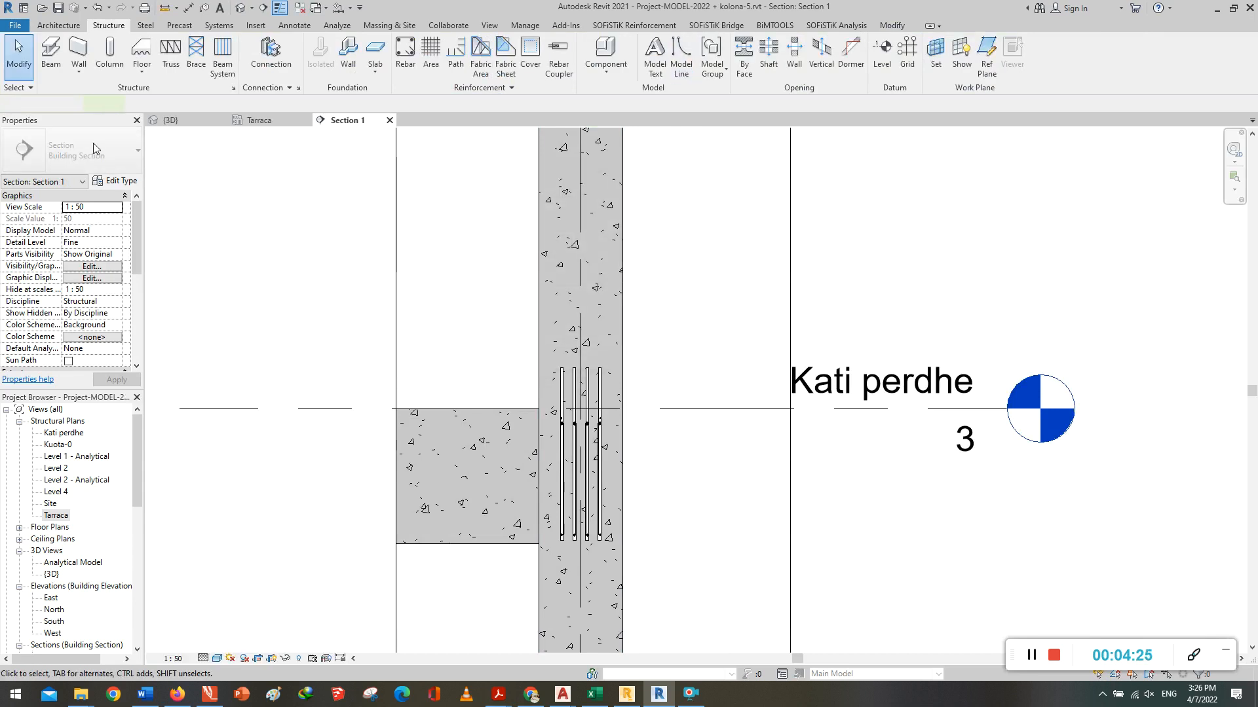
Step: Check the corner column's grid in the Tarraca plan and start model lines in Section 1 on the Grid : D work plane
click(172, 121)
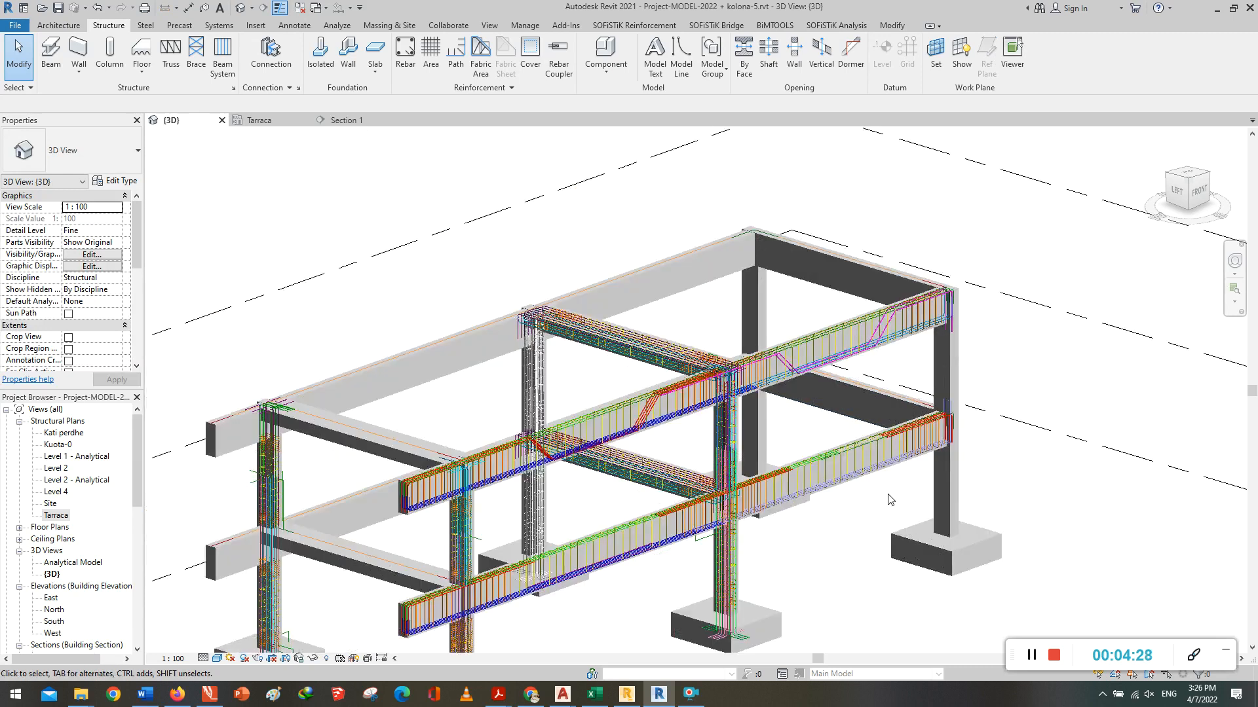
click(261, 121)
scroll(652, 524, down, 5)
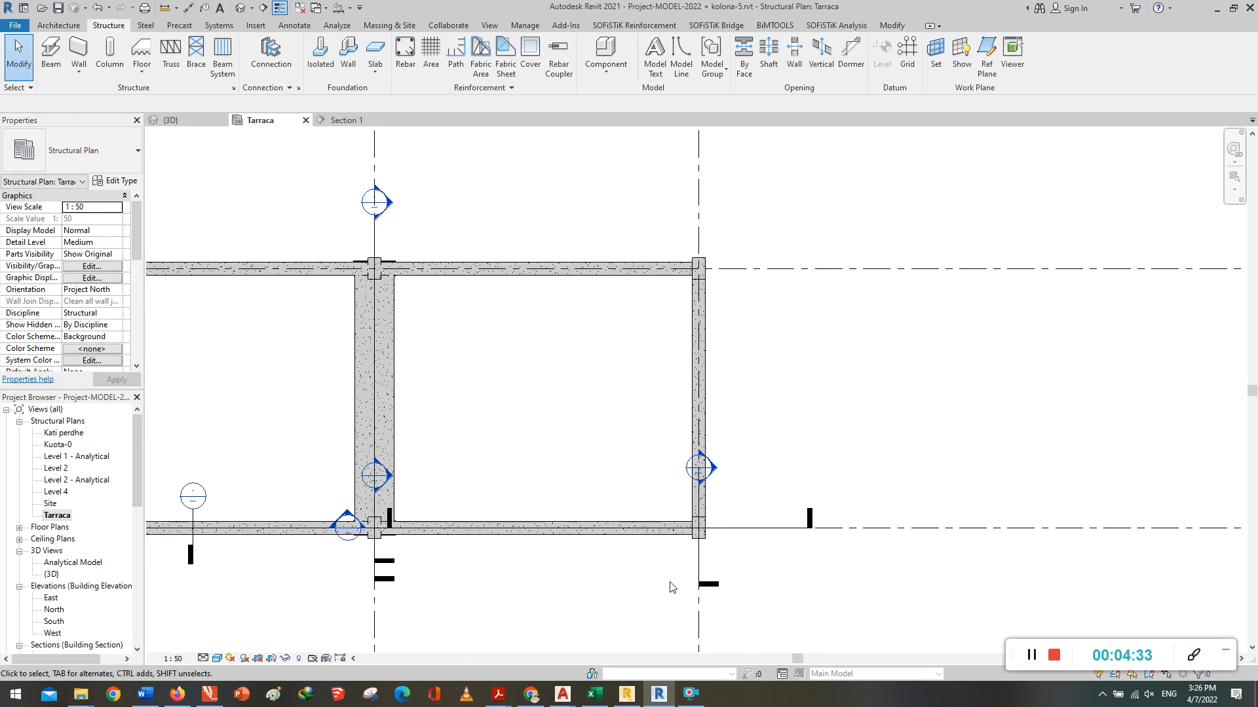
scroll(682, 569, down, 2)
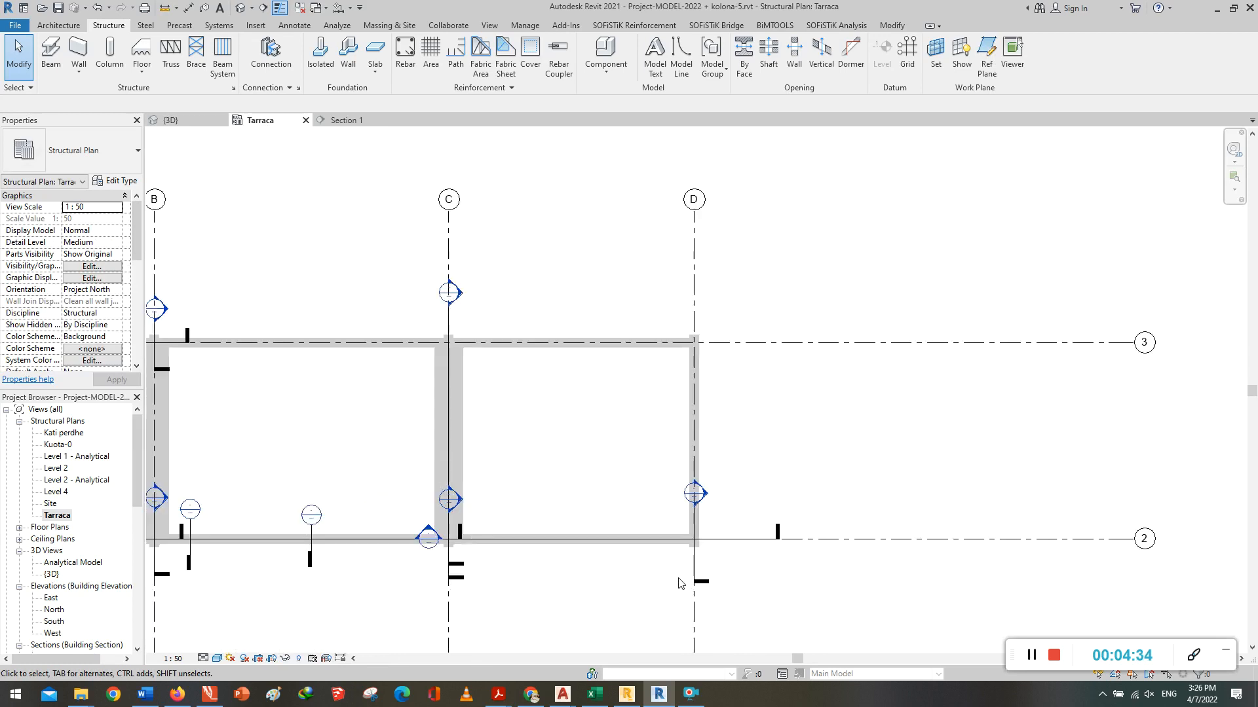
click(345, 122)
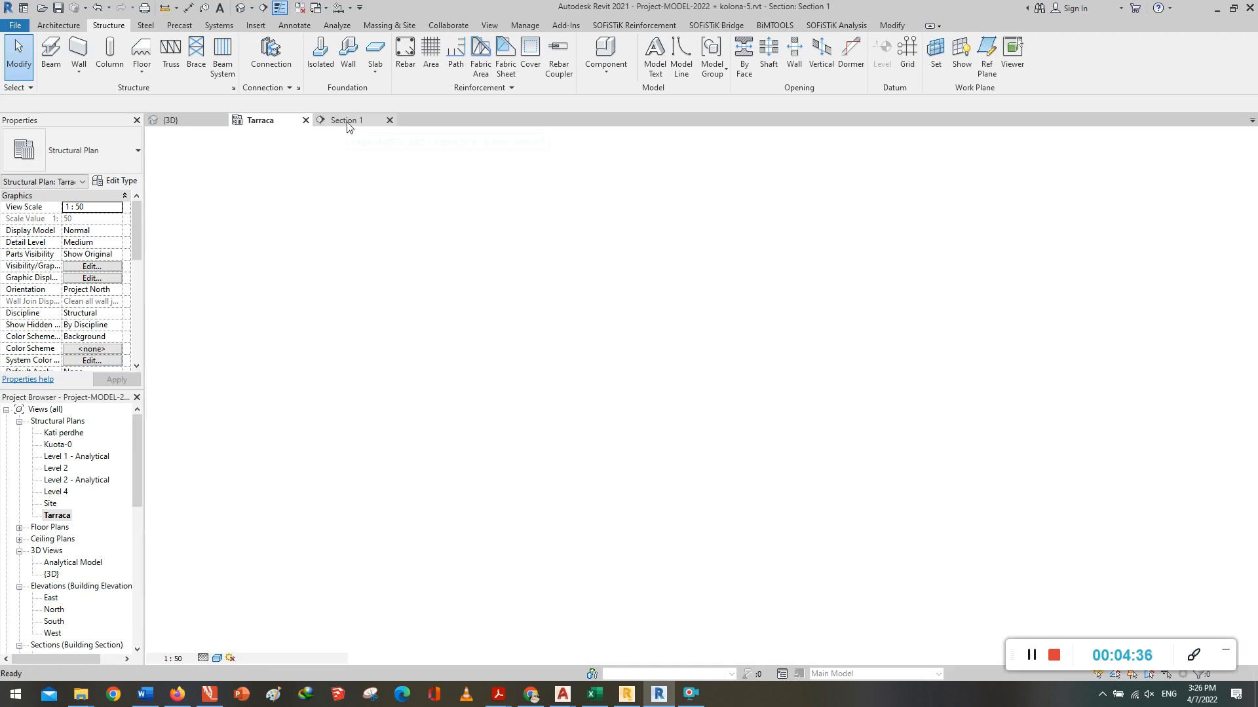
click(681, 56)
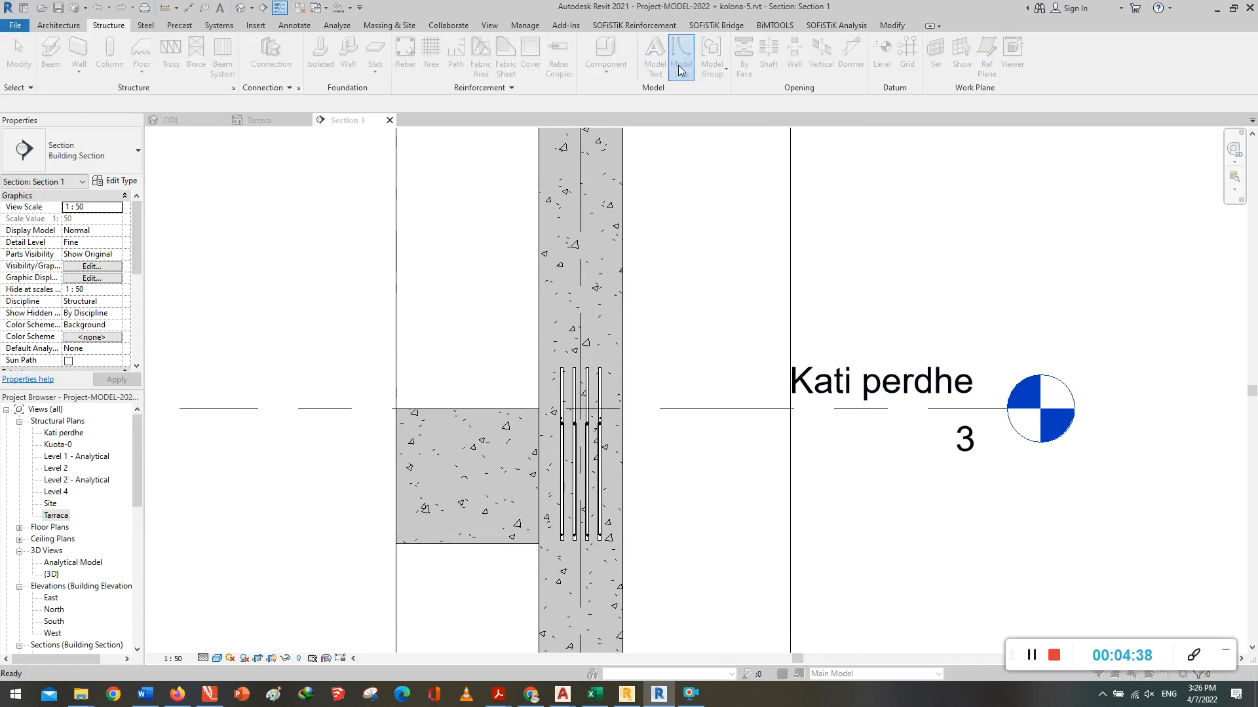
click(525, 280)
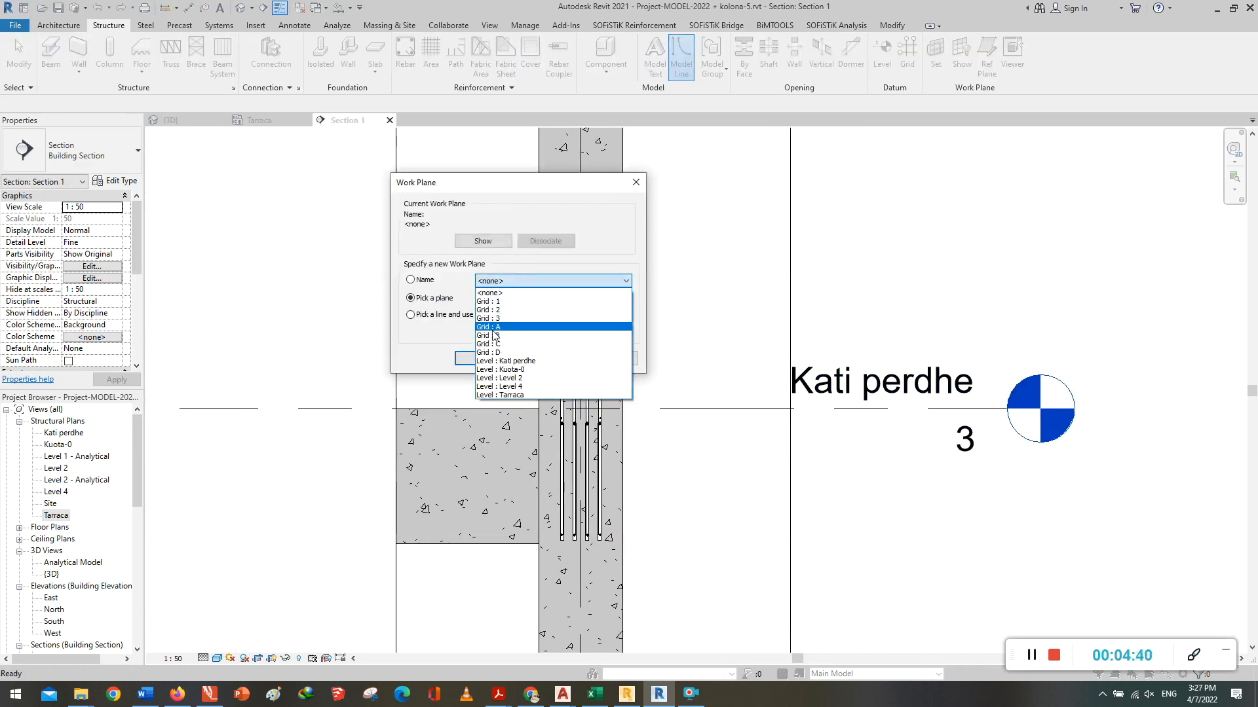
click(500, 353)
click(485, 359)
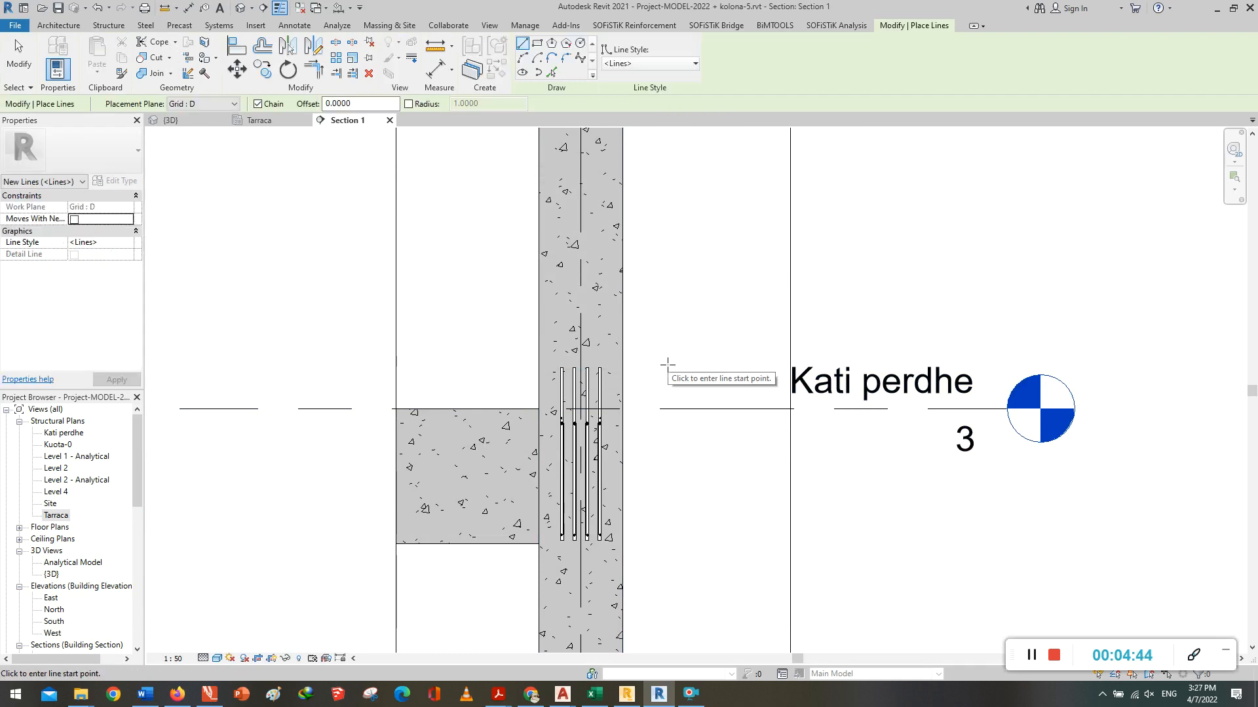
Step: Draw a guide line 0.5 m outward from the column face just above Kuota-0 and continue it about 1.15 m straight down past the footing
scroll(655, 354, down, 5)
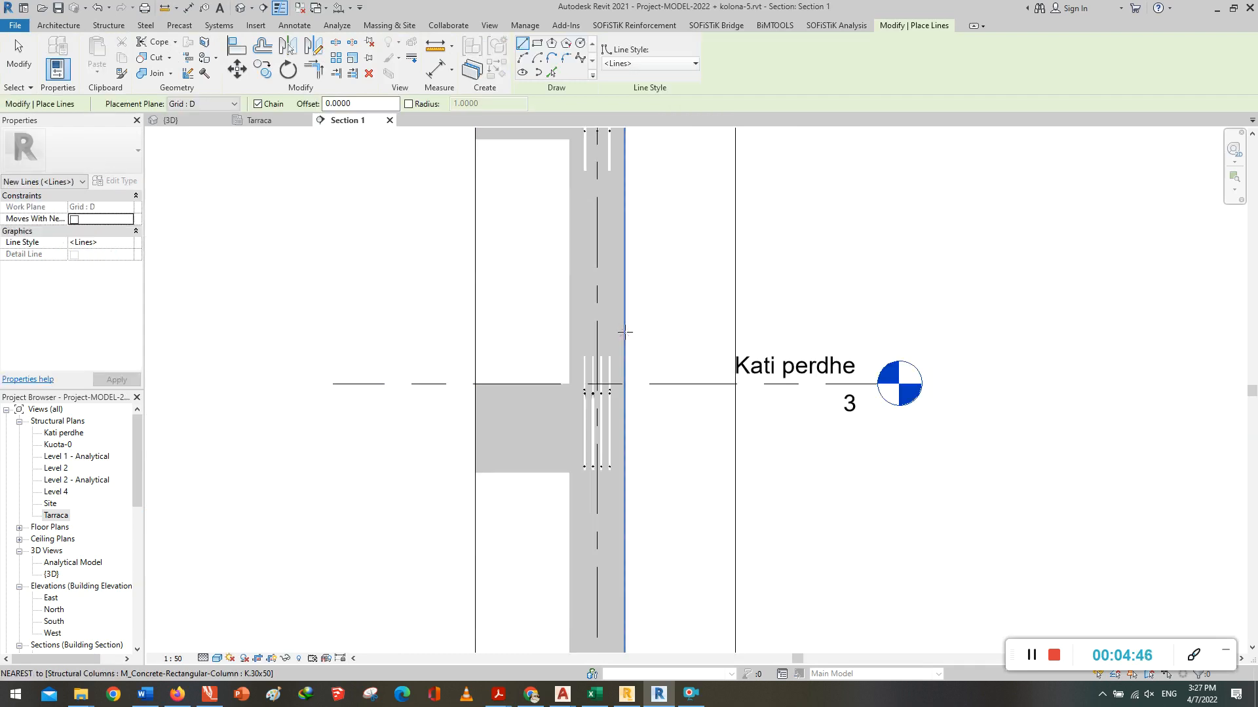
scroll(621, 633, up, 4)
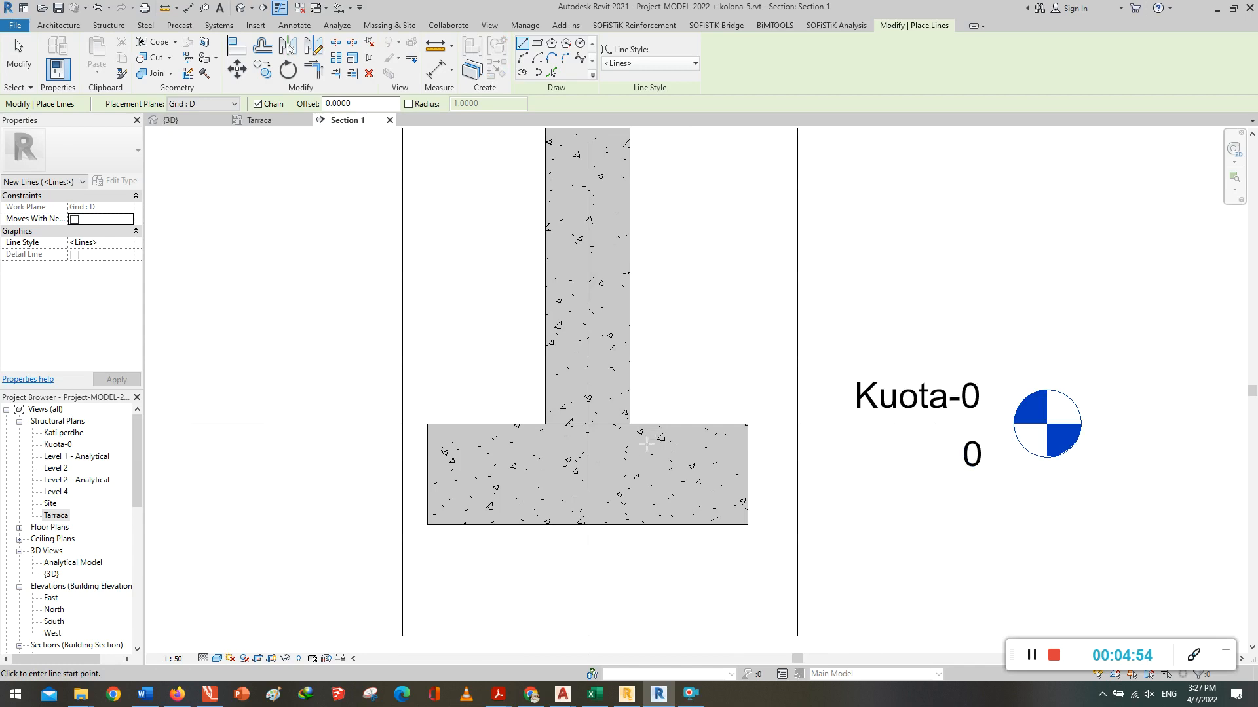
scroll(653, 442, up, 1)
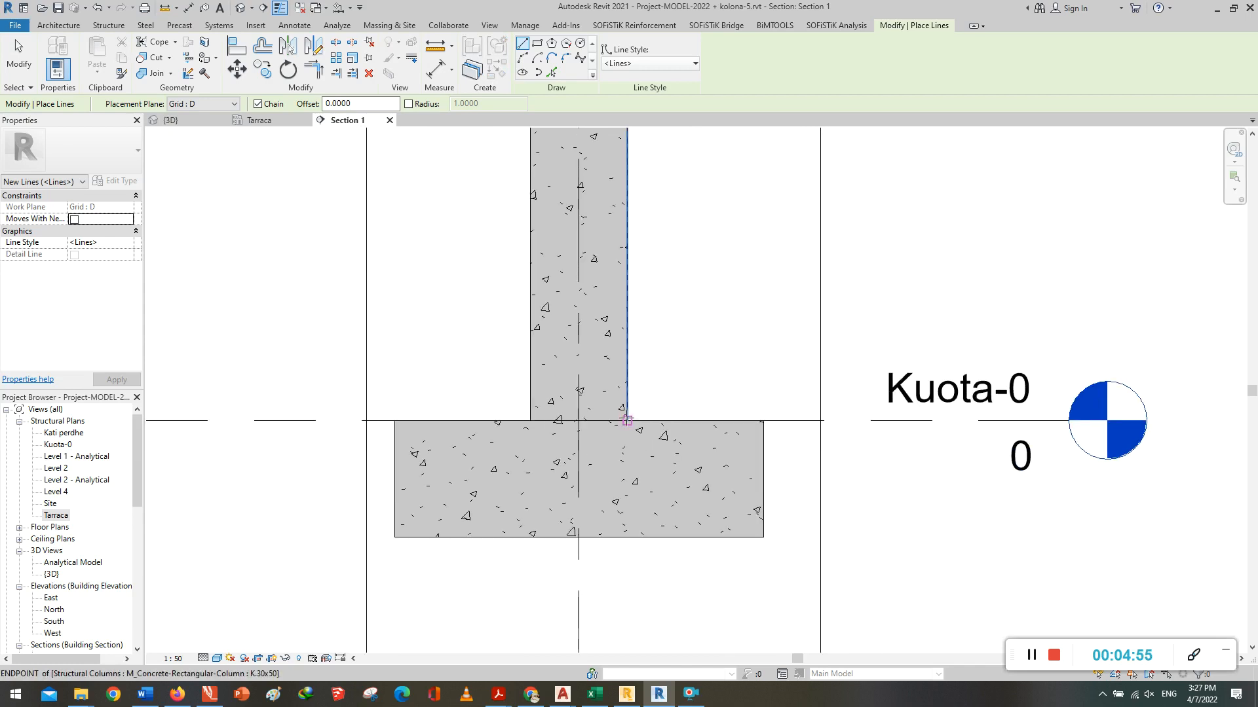
click(627, 390)
text(0.5)
key(Return)
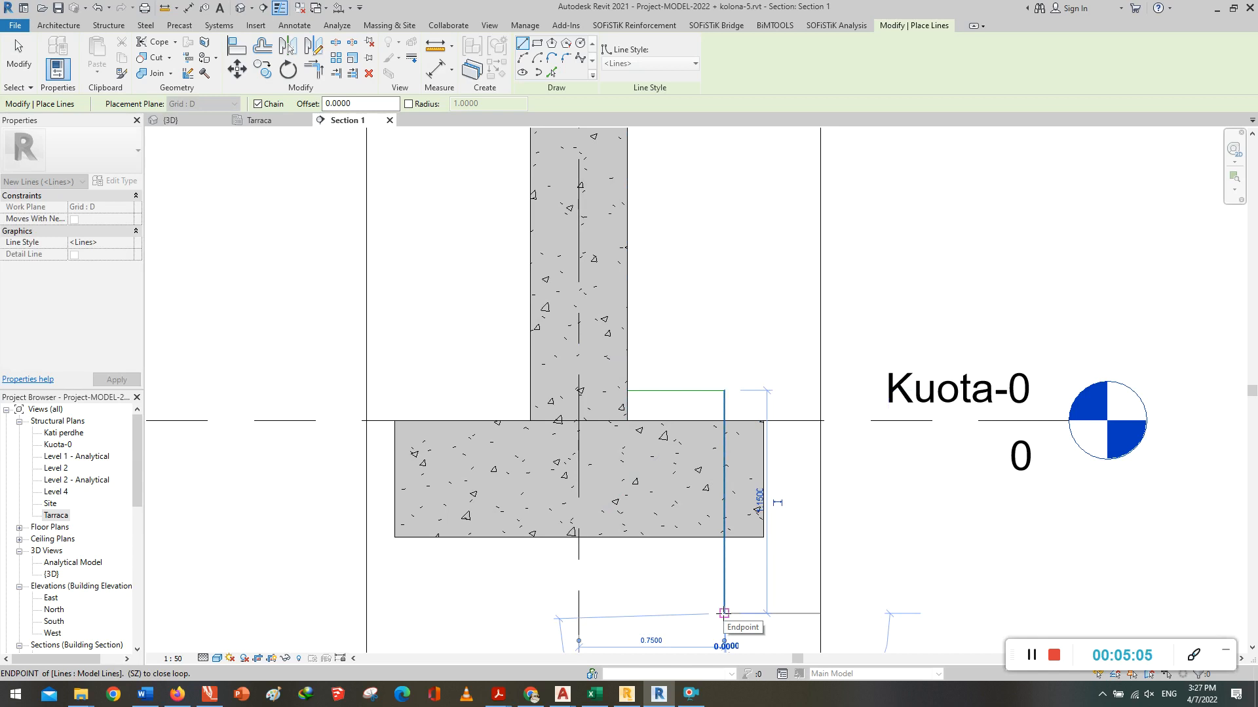
click(724, 613)
Step: Draw a 0.05 m vertical guide line up from the footing's underside and a horizontal line from its upper end across the footing
scroll(725, 544, up, 3)
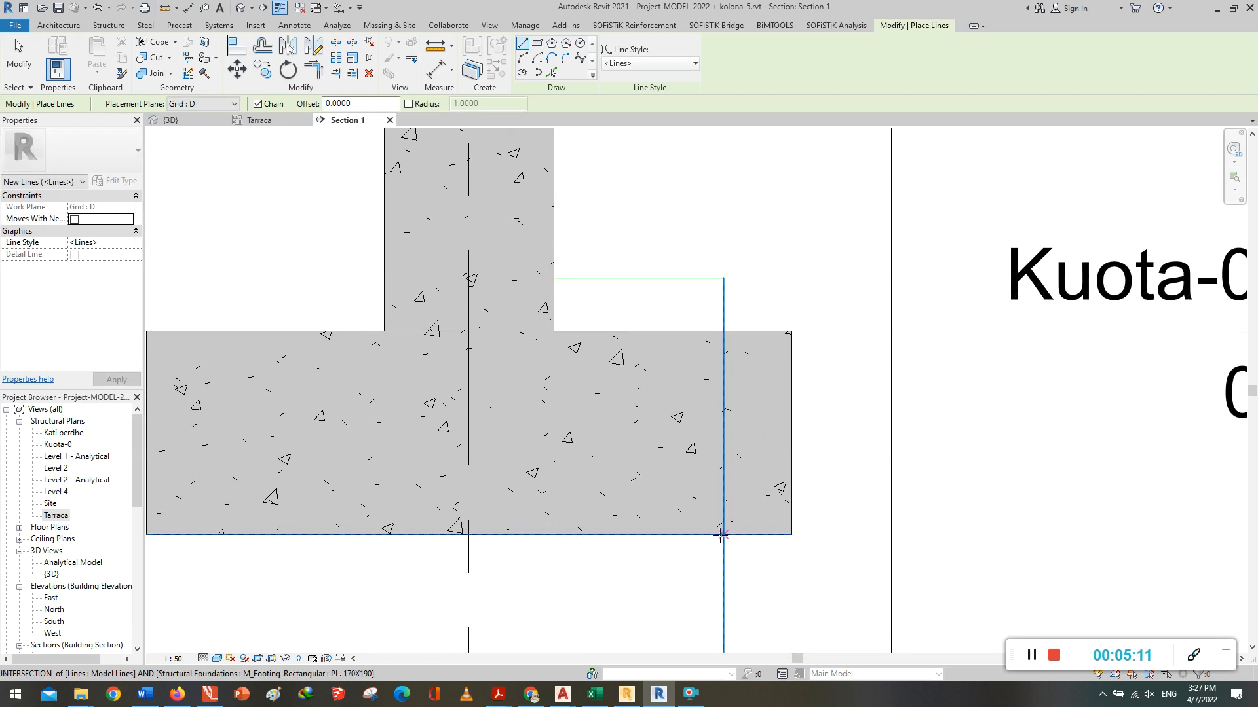
scroll(723, 535, up, 2)
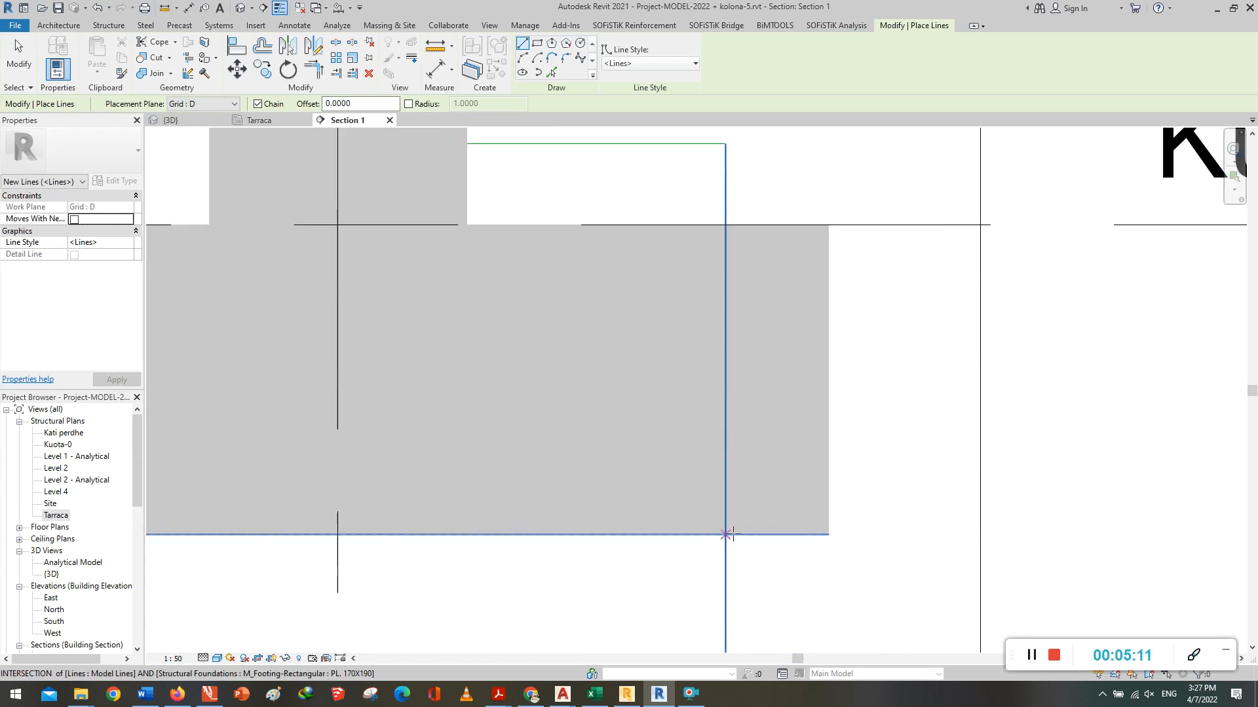
click(786, 534)
text(0.5)
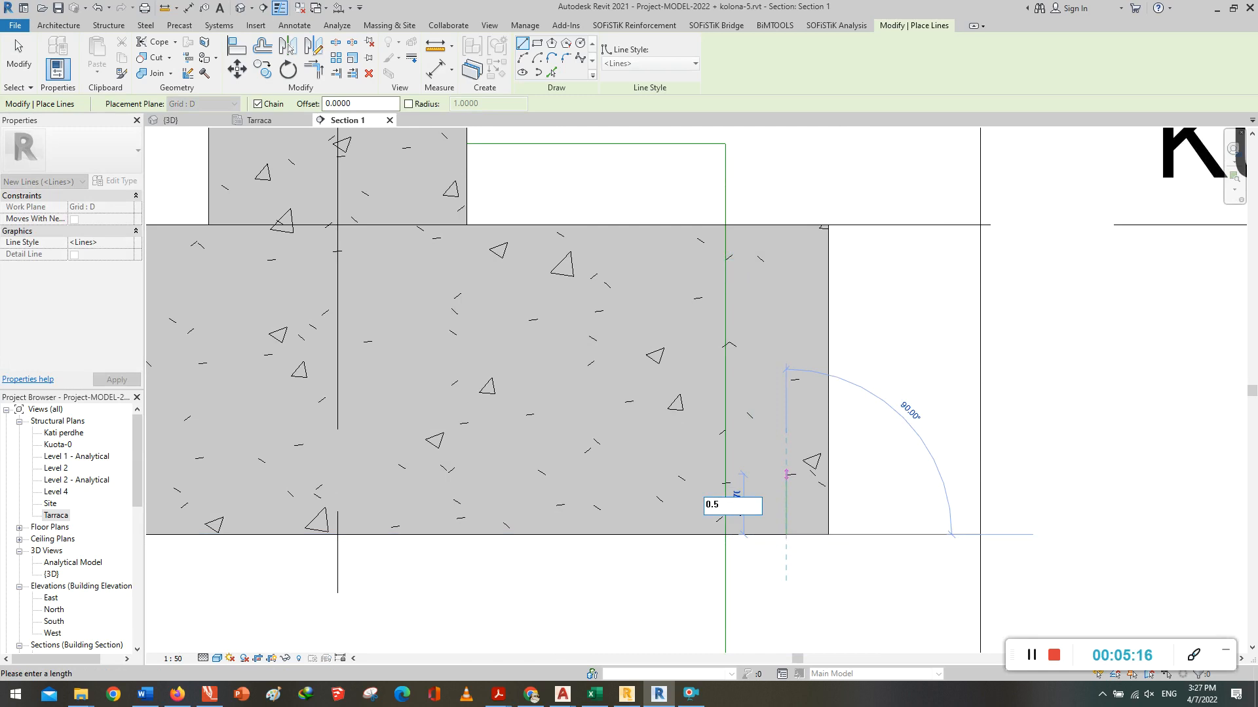
key(BackSpace)
text(05)
key(Return)
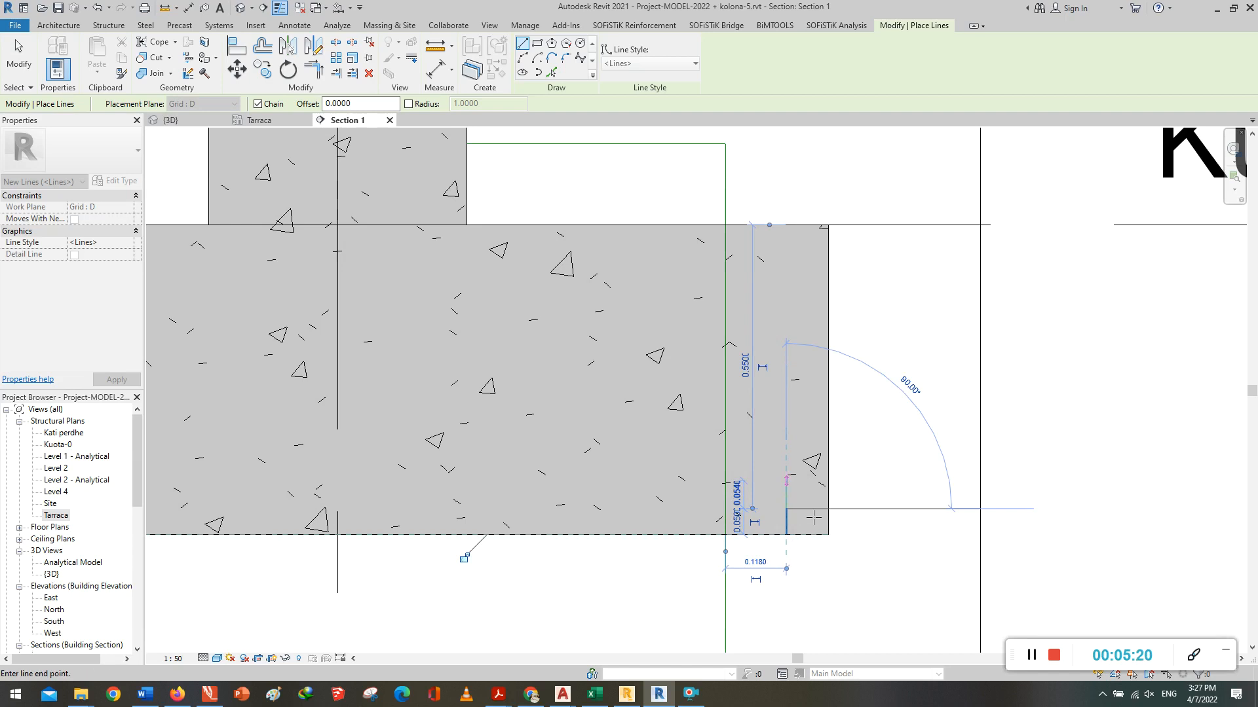
scroll(809, 511, up, 4)
scroll(812, 511, down, 2)
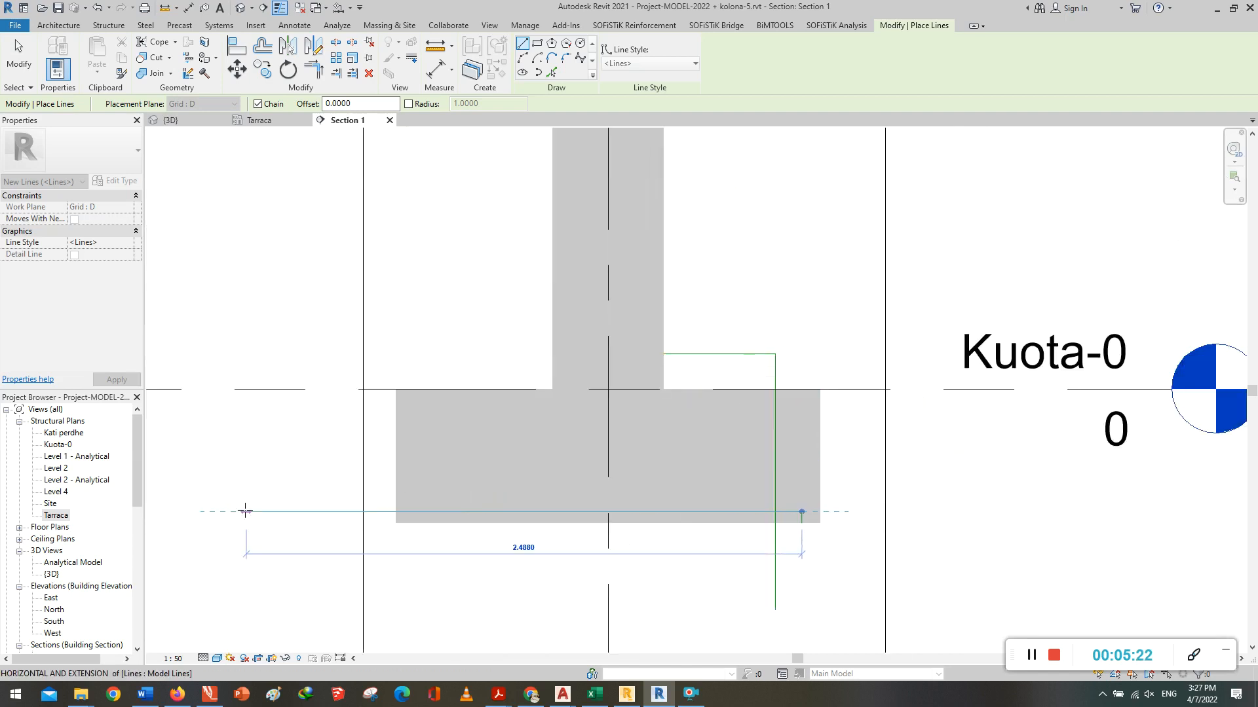
click(248, 511)
key(Escape)
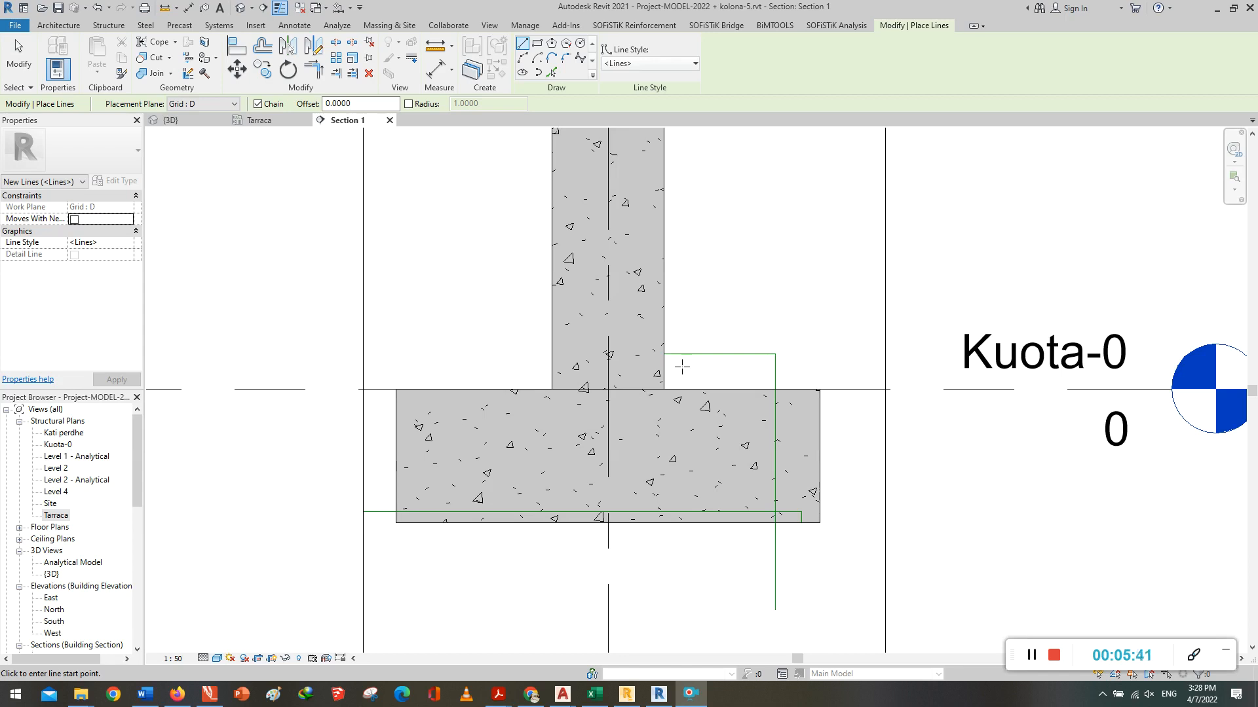
Step: Draw a 1 m vertical guide line up from the Kati perdhe level beside the column and a horizontal line from its upper end across the column
scroll(721, 538, down, 5)
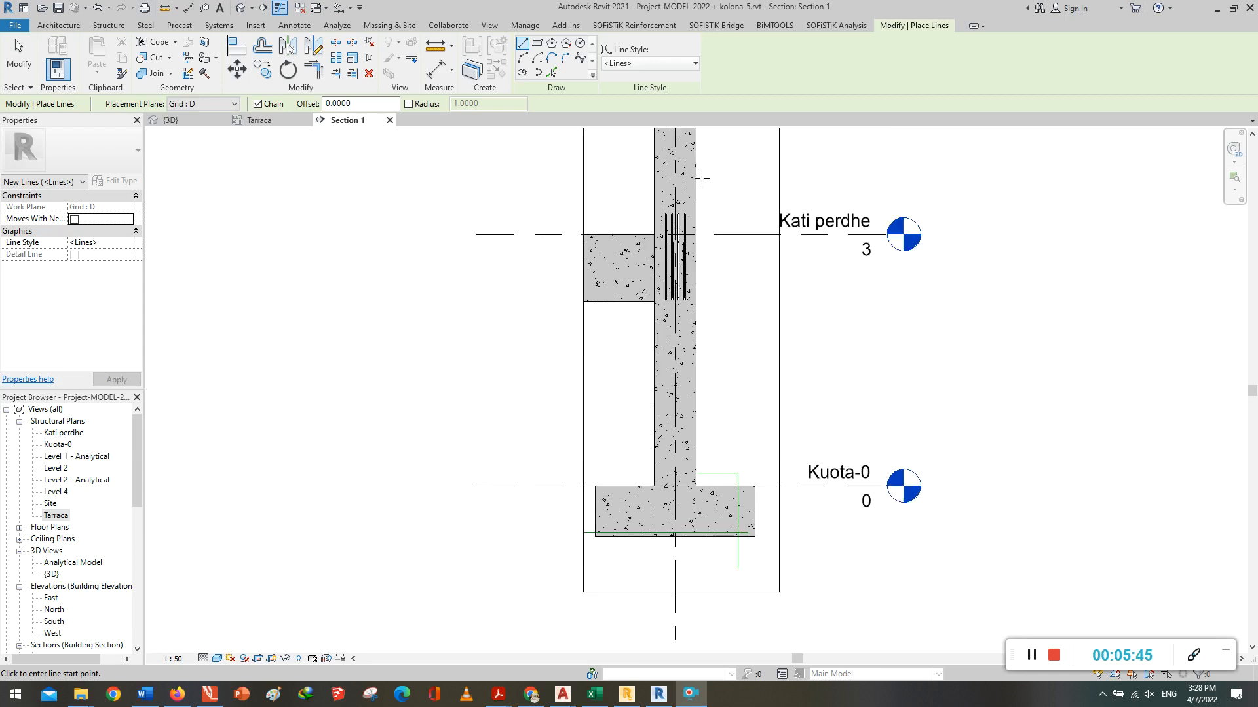
scroll(698, 177, up, 3)
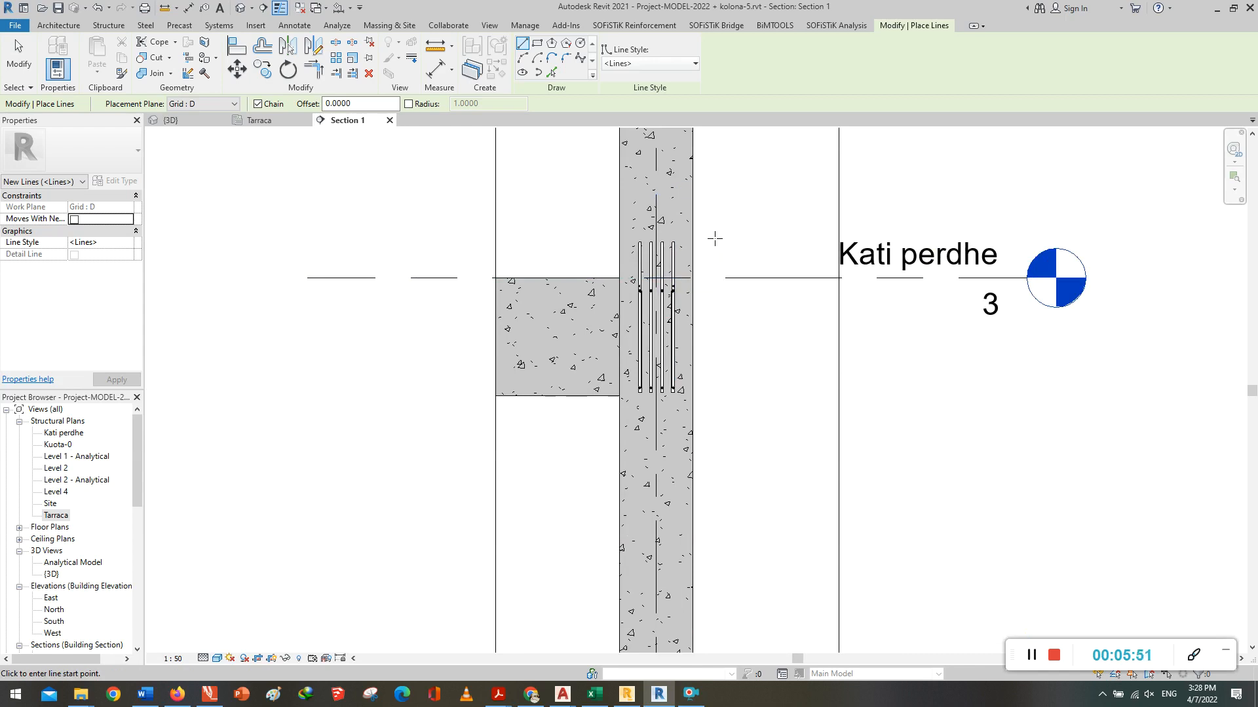
scroll(348, 429, down, 2)
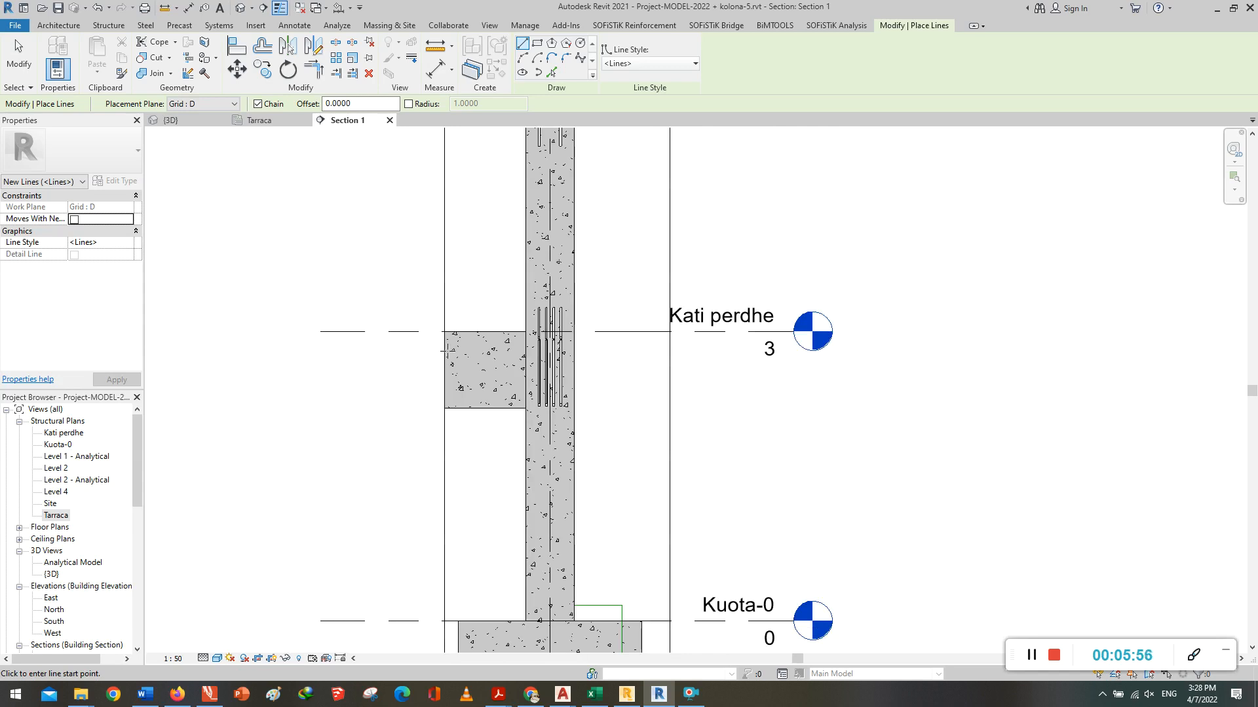
scroll(616, 318, up, 2)
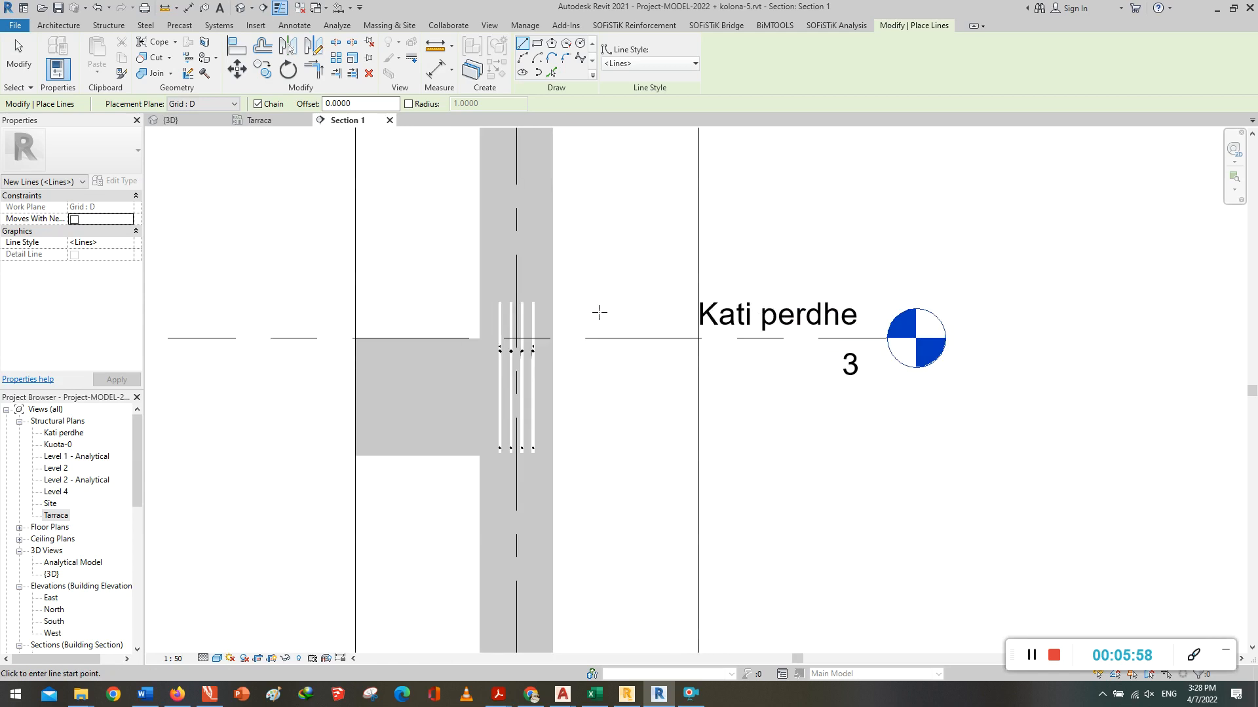
click(594, 338)
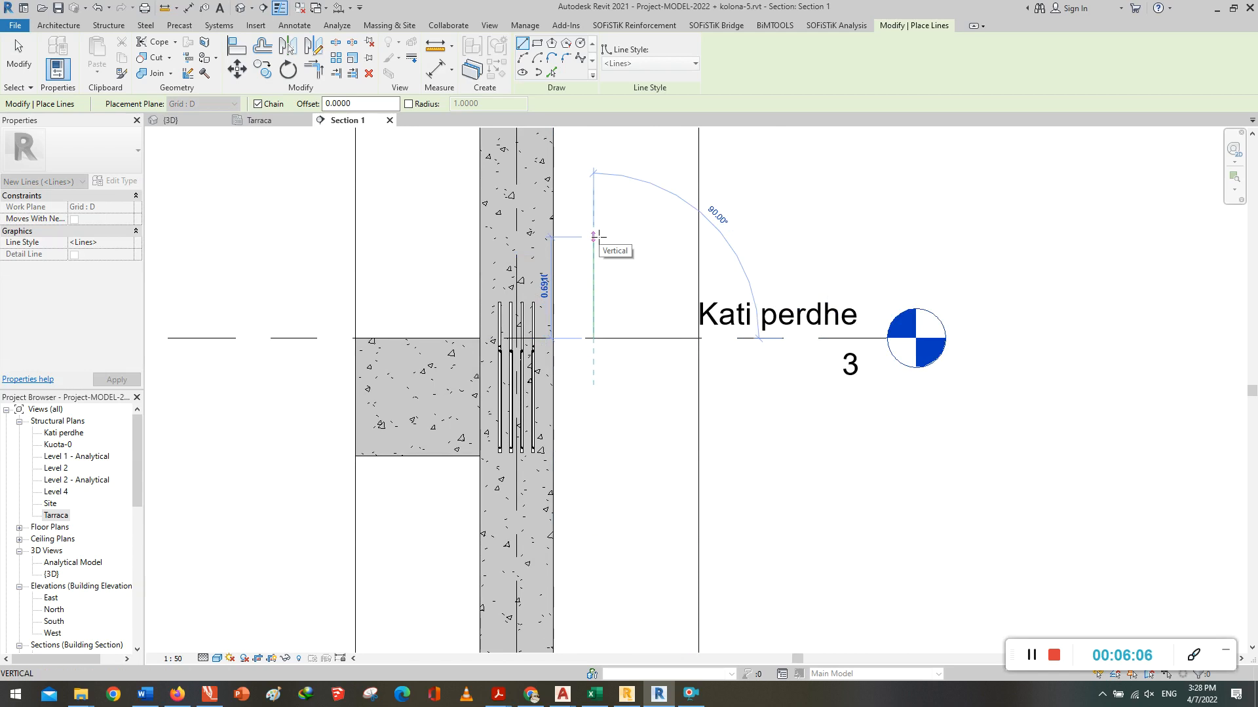
text(0.8)
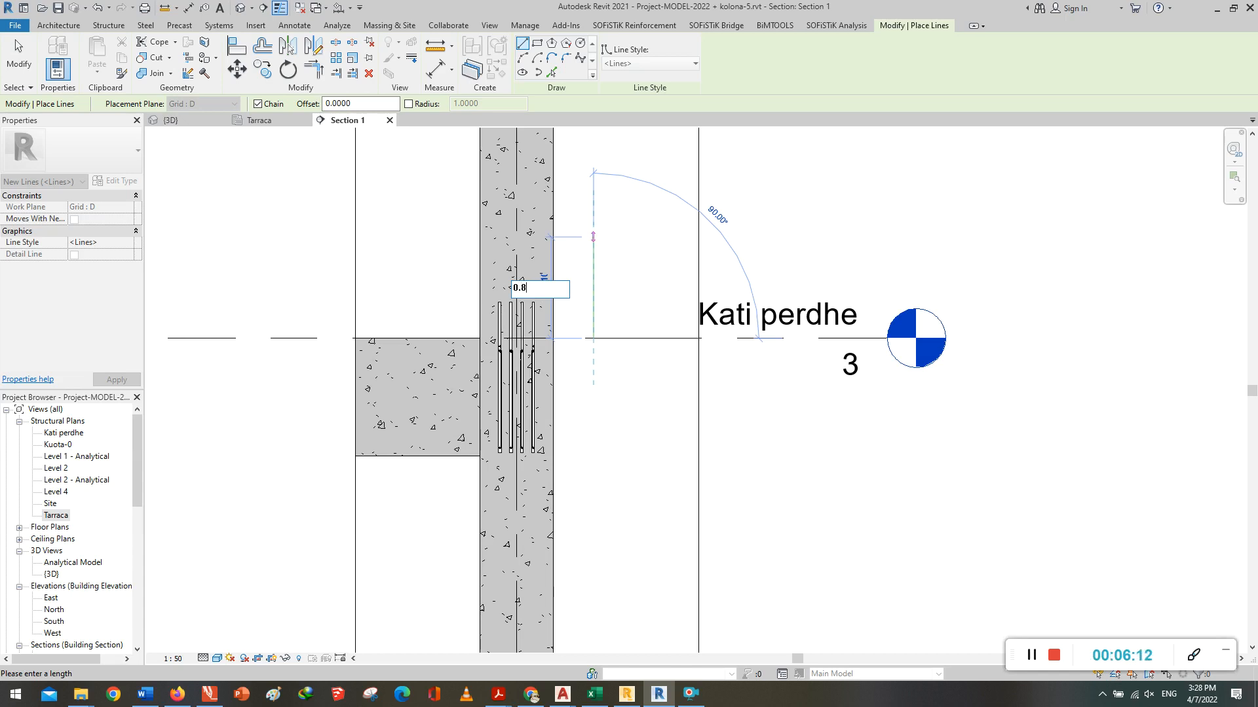
key(BackSpace)
key(Return)
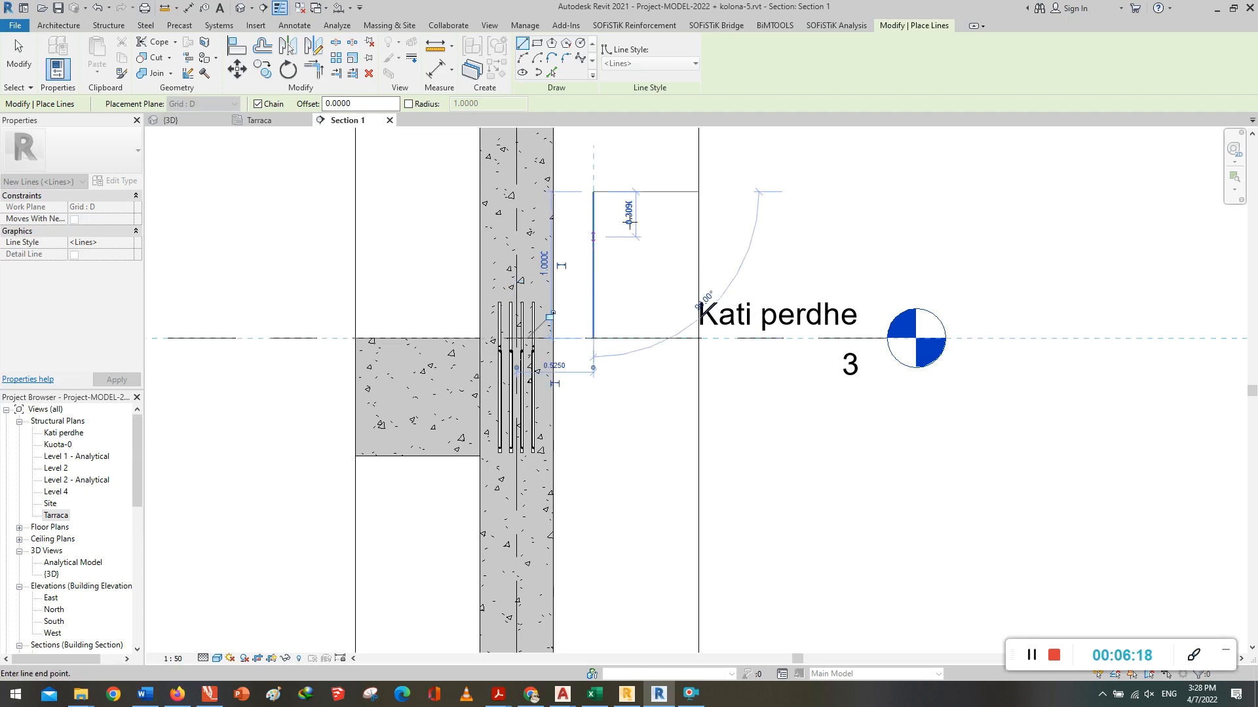
click(393, 191)
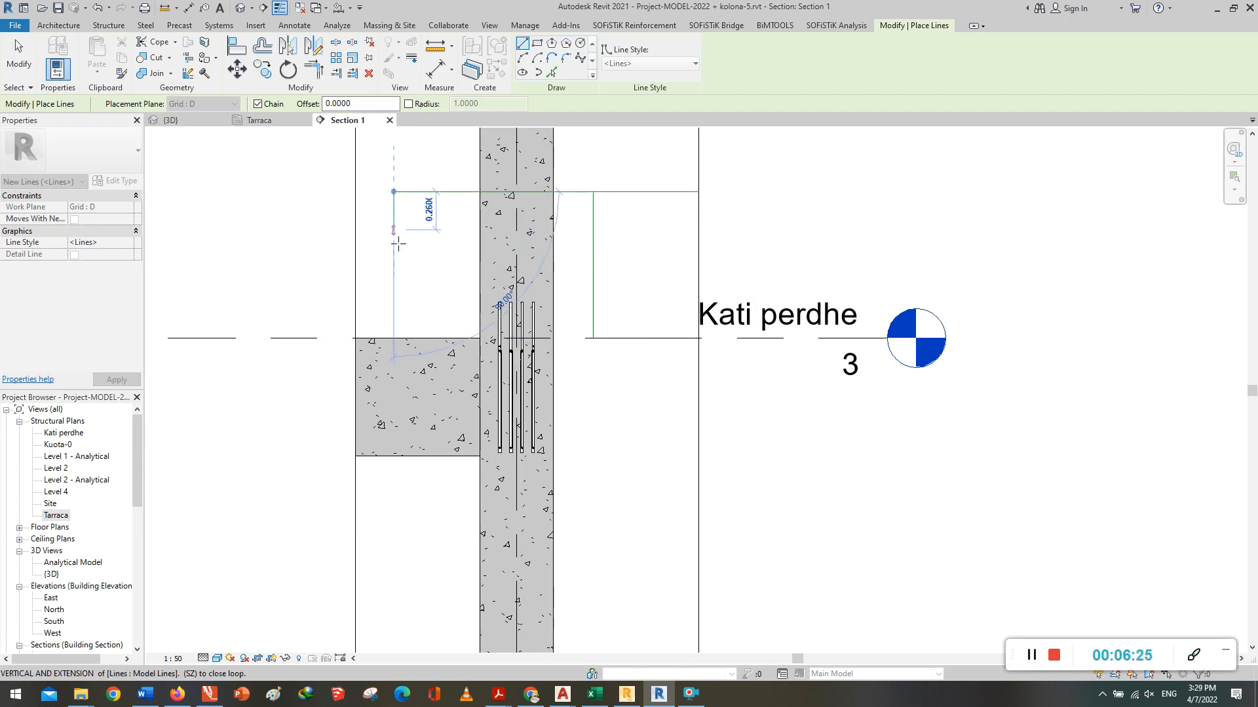
key(Escape)
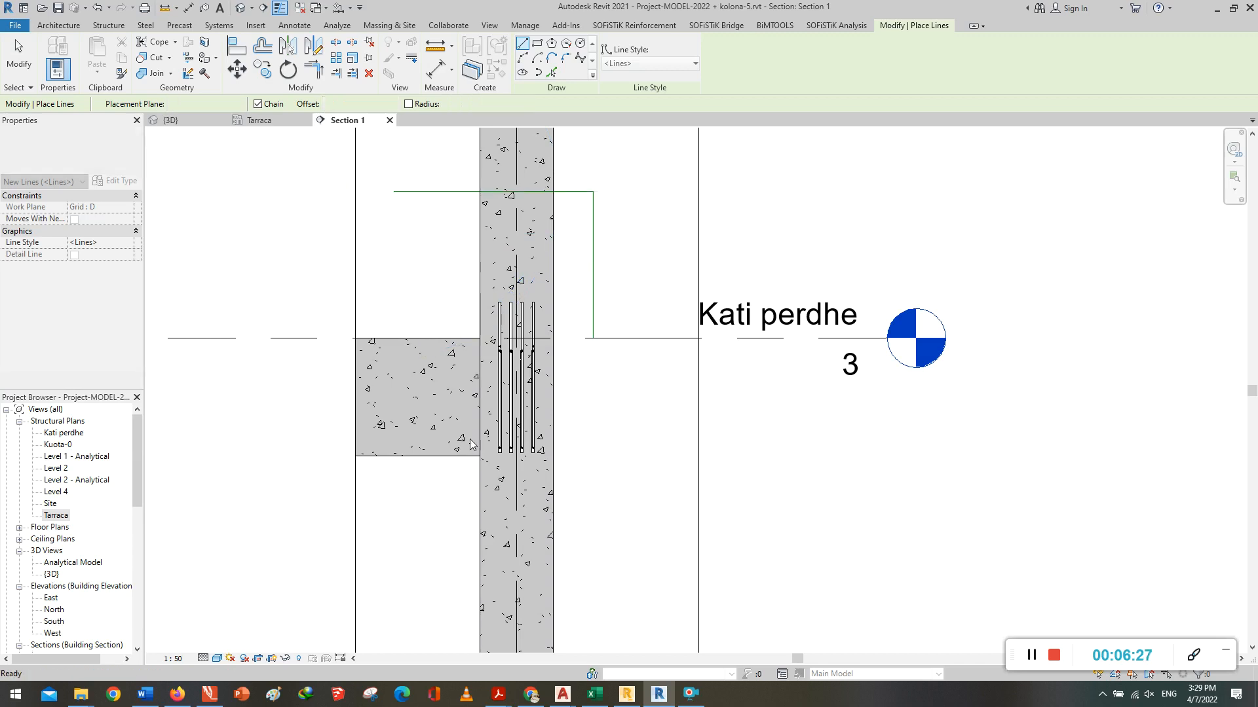
scroll(500, 462, down, 4)
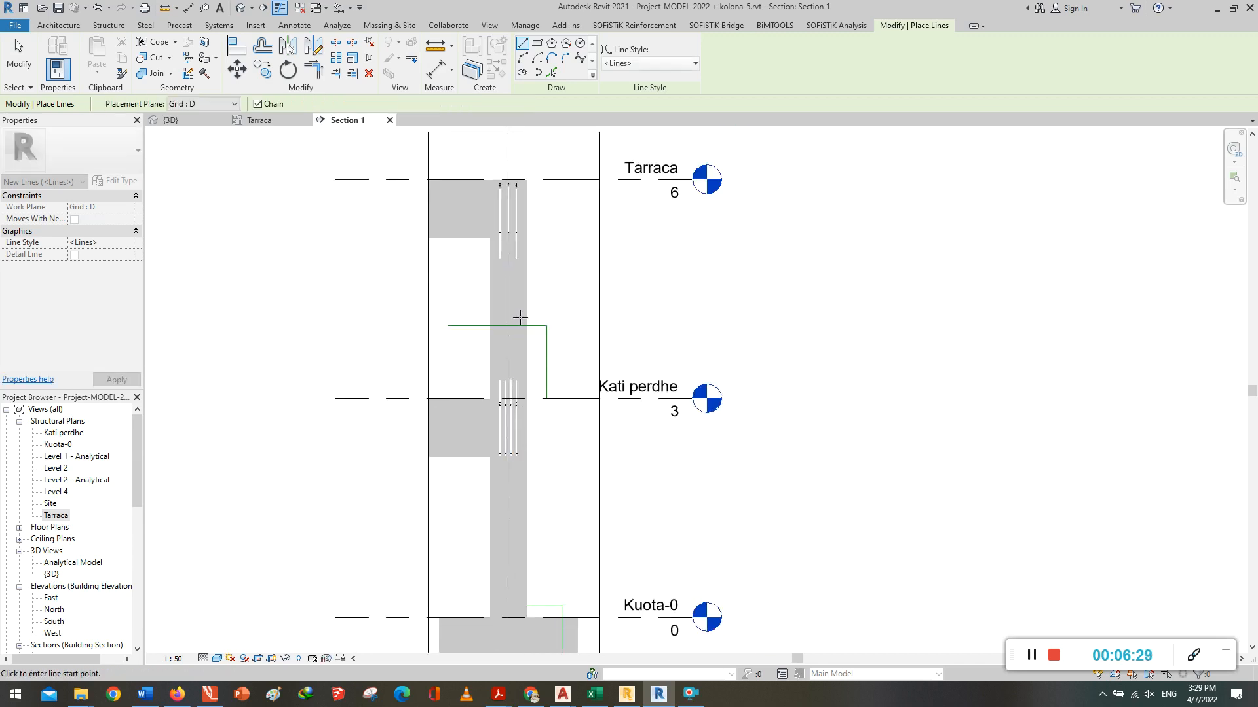
scroll(585, 456, down, 1)
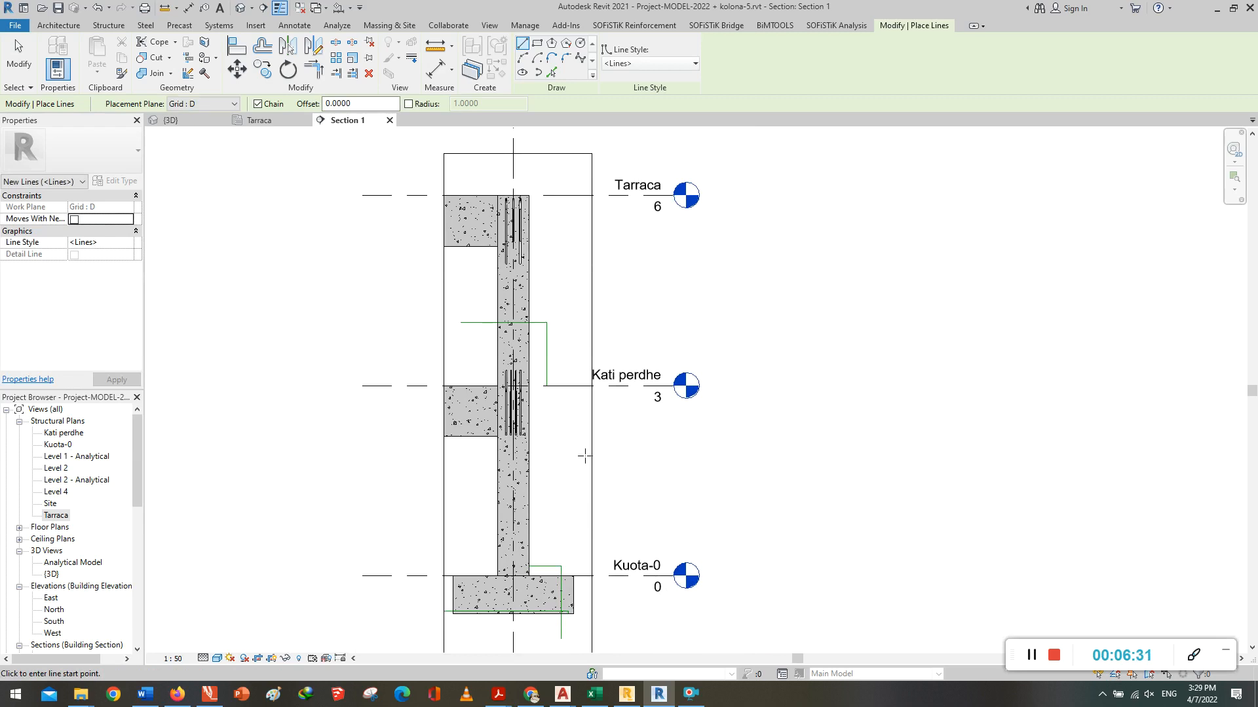
key(Escape)
key(Escape)
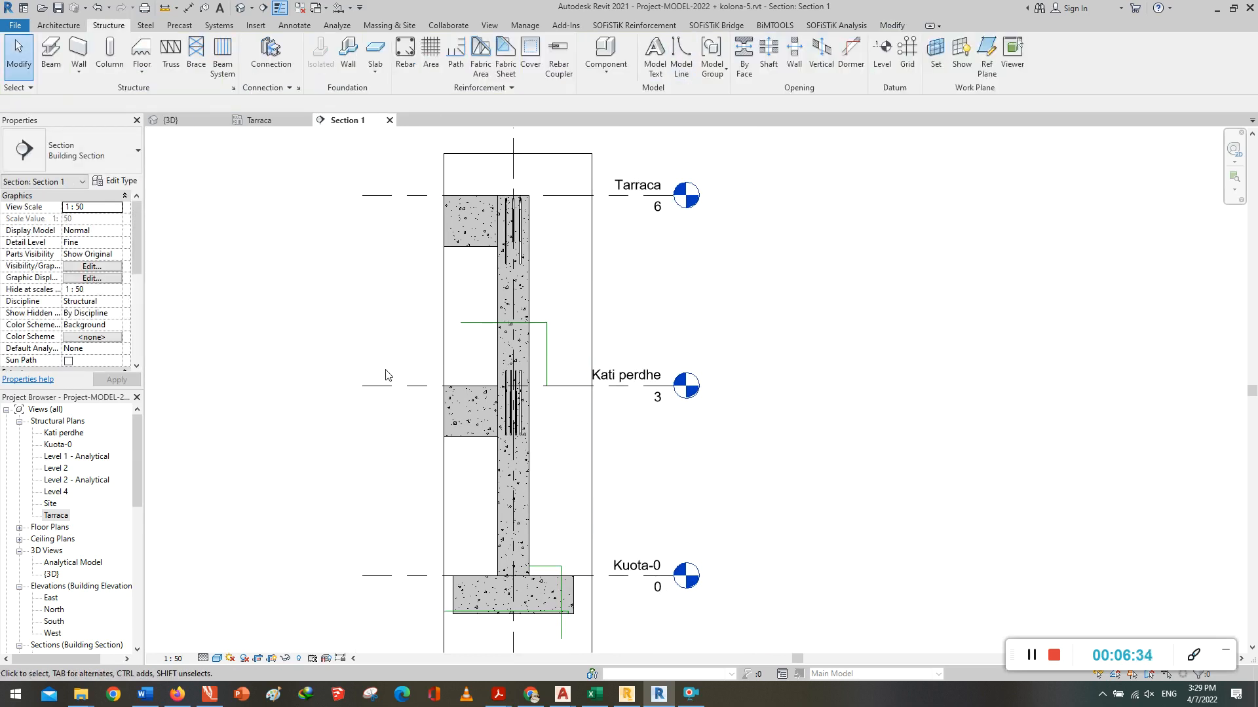
Step: Start a sketched rebar in the section's work plane with the lower K.30x50 column as its host
click(402, 47)
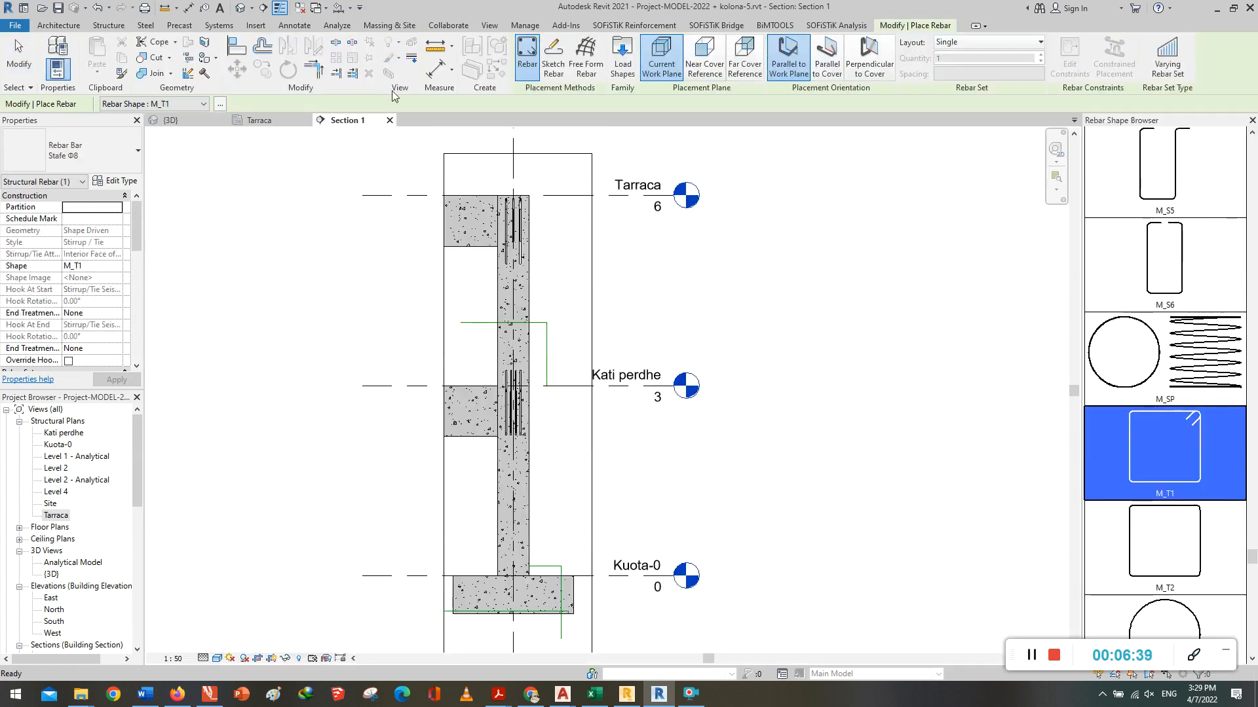
click(550, 63)
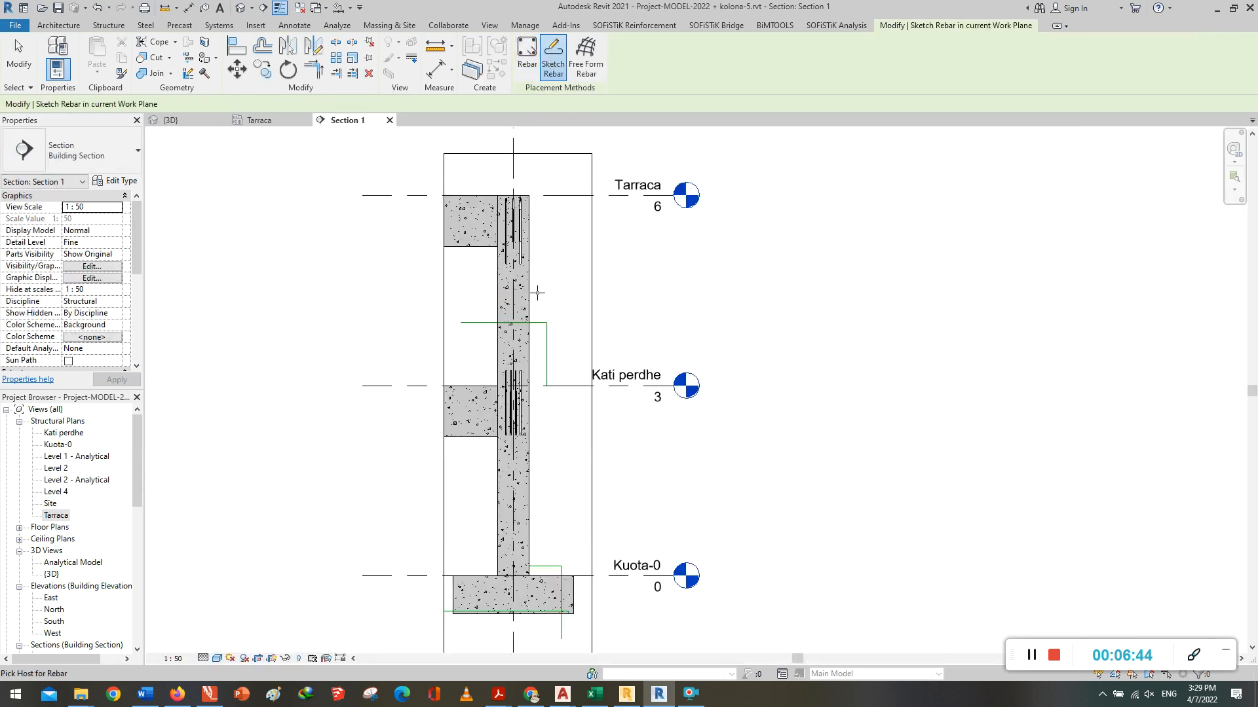
scroll(541, 582, up, 2)
scroll(541, 581, up, 1)
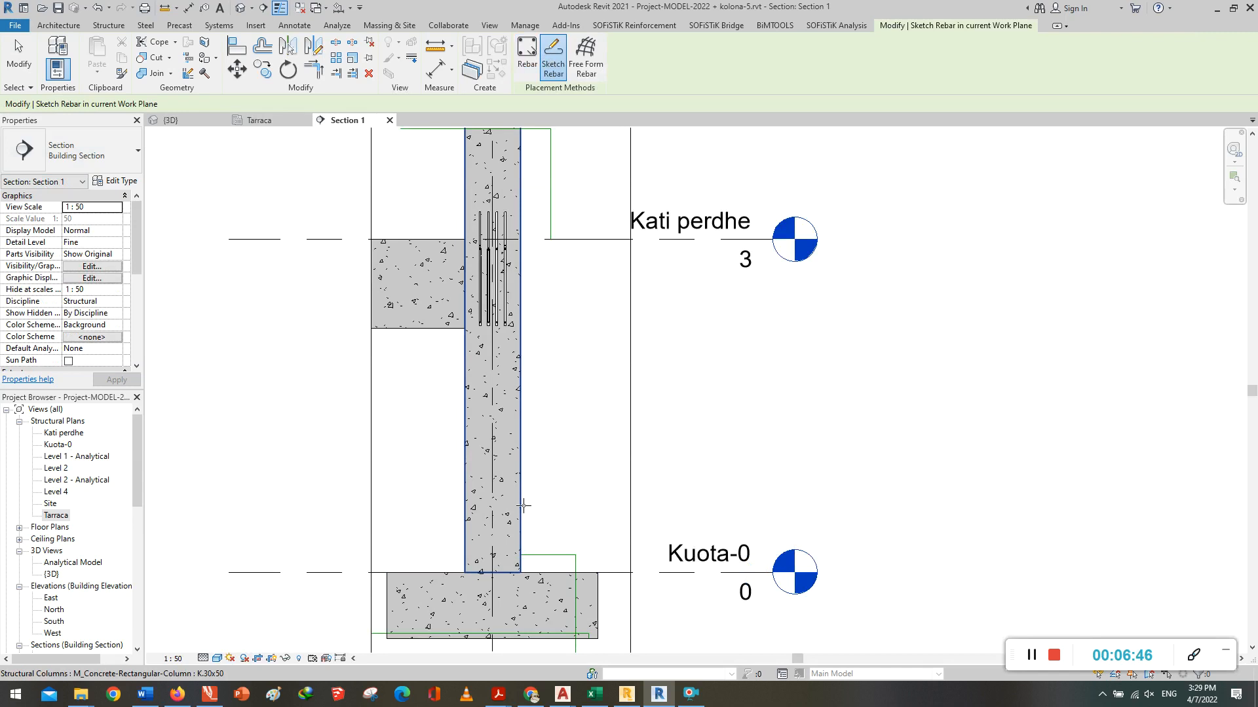
click(524, 506)
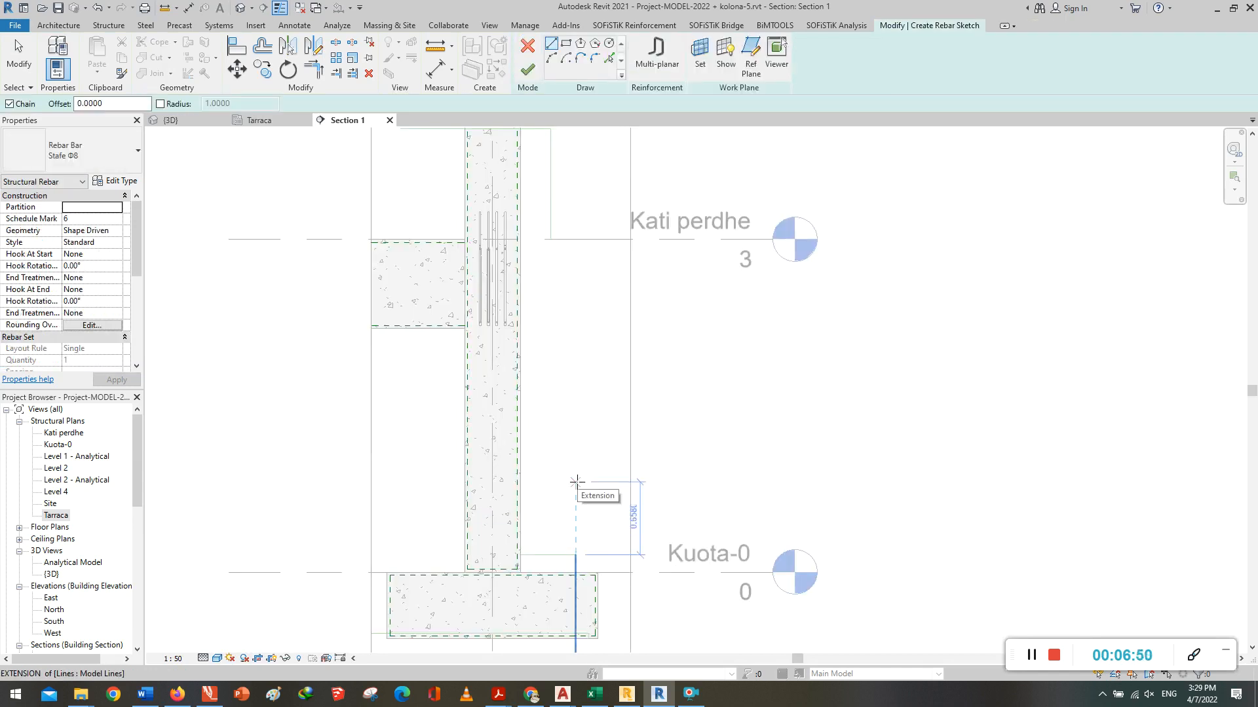
scroll(513, 556, up, 4)
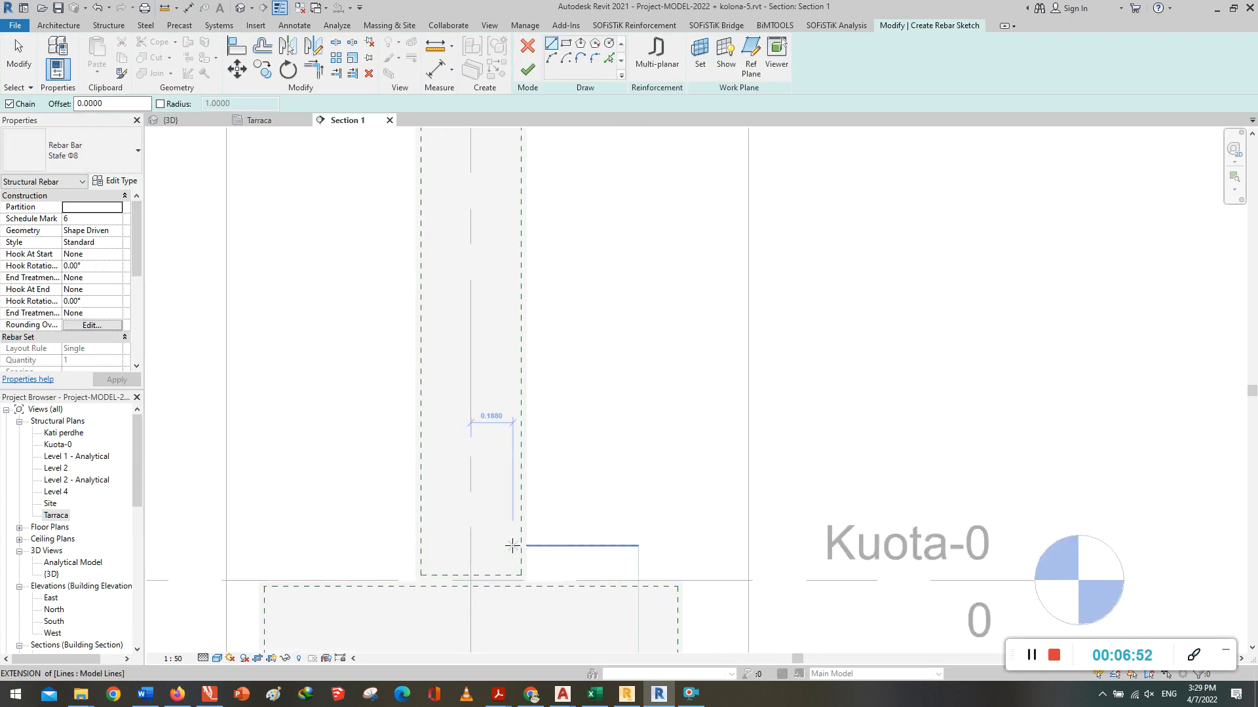
scroll(518, 522, up, 1)
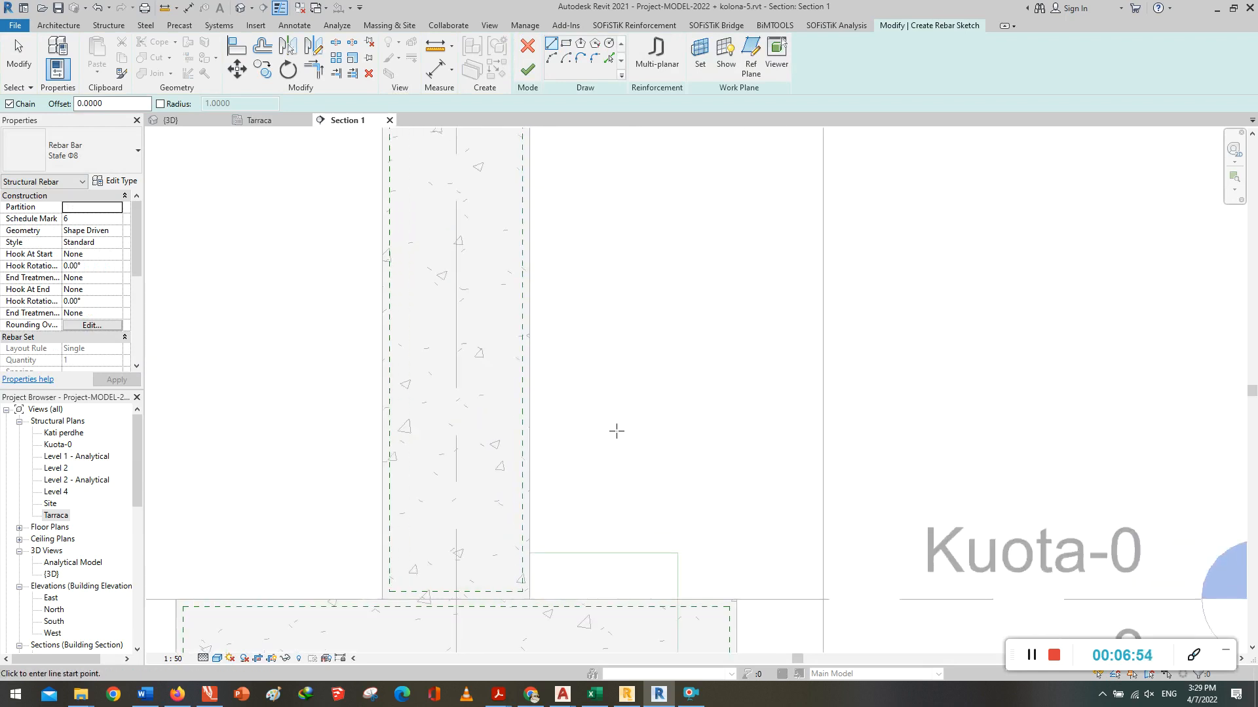
scroll(613, 429, down, 2)
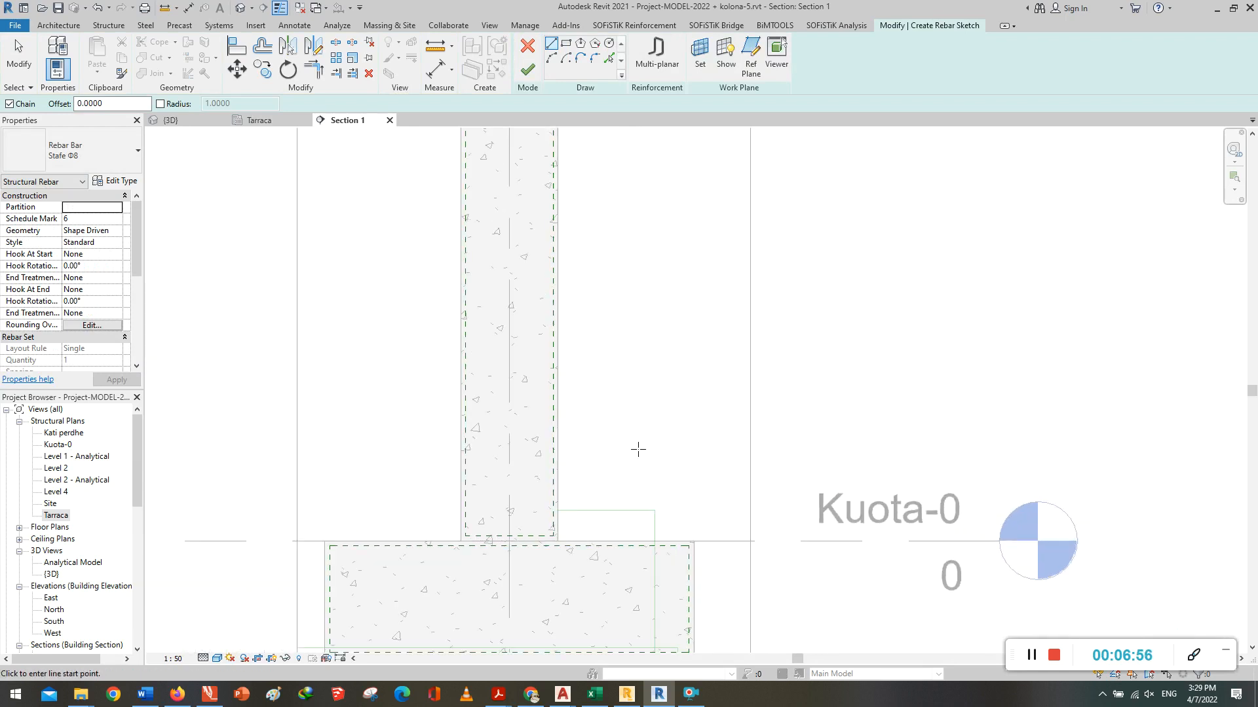
scroll(595, 393, down, 2)
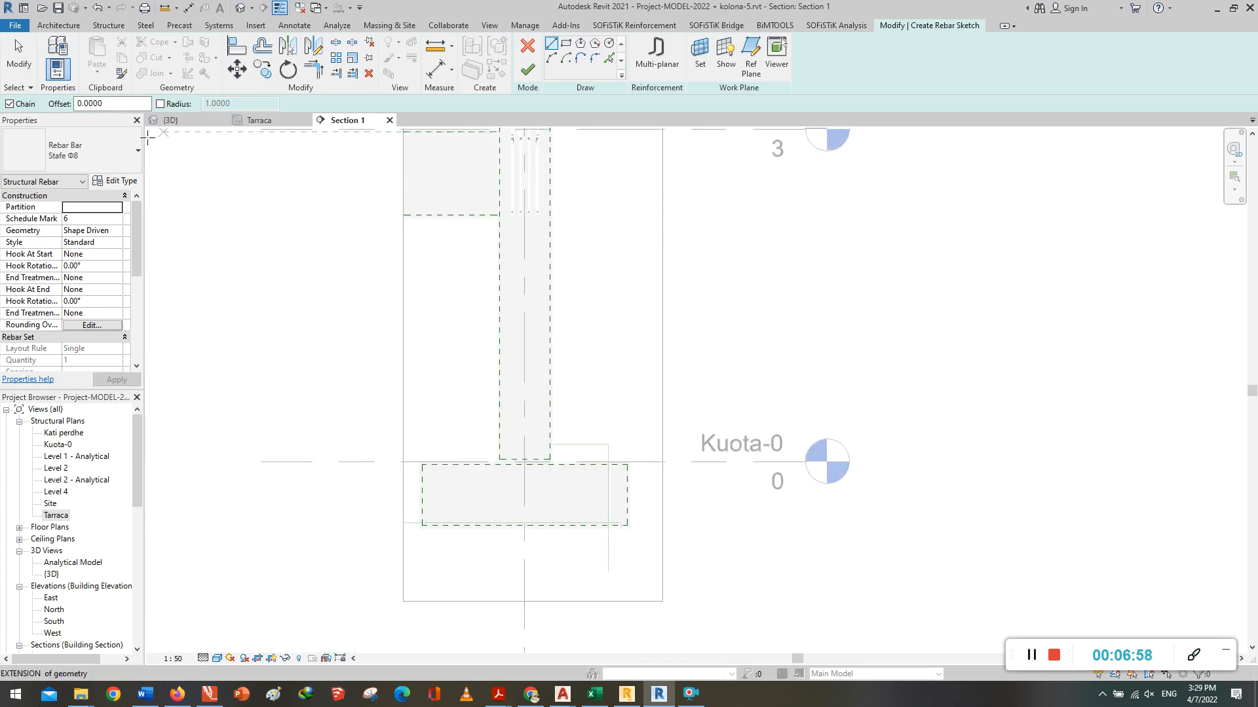
Step: Set the rebar type to Φ18 for the bar sketch
click(126, 158)
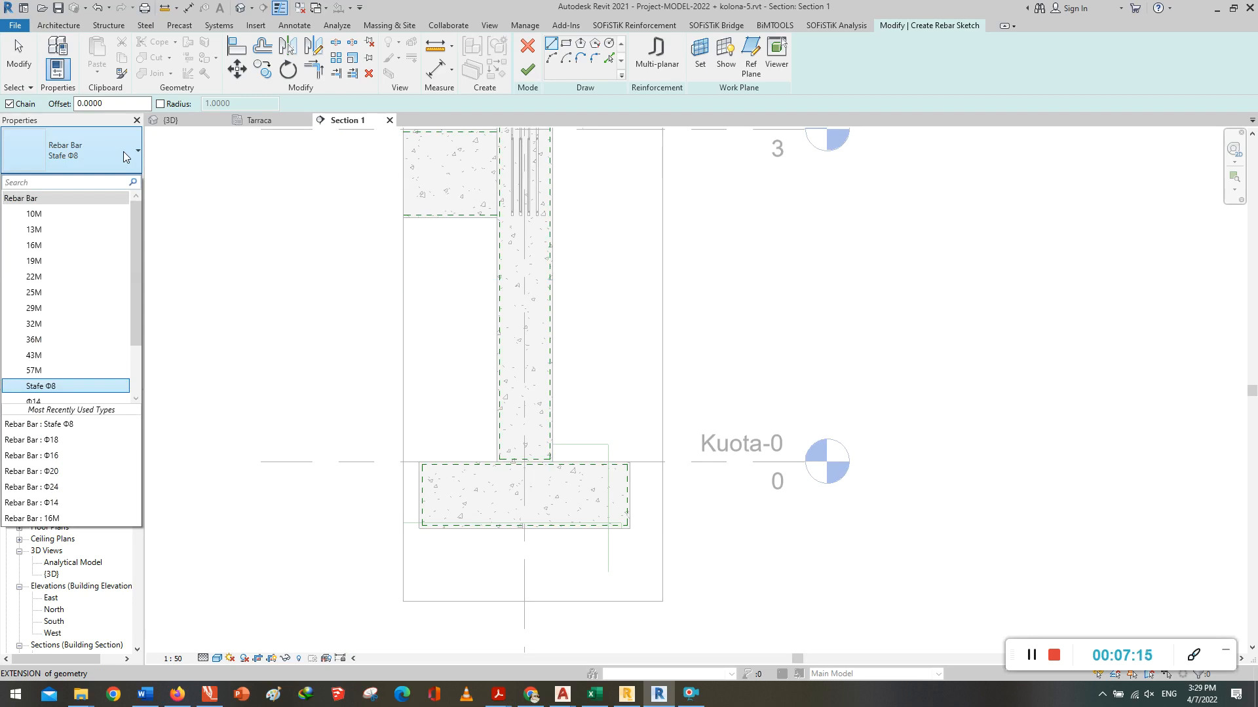
click(123, 152)
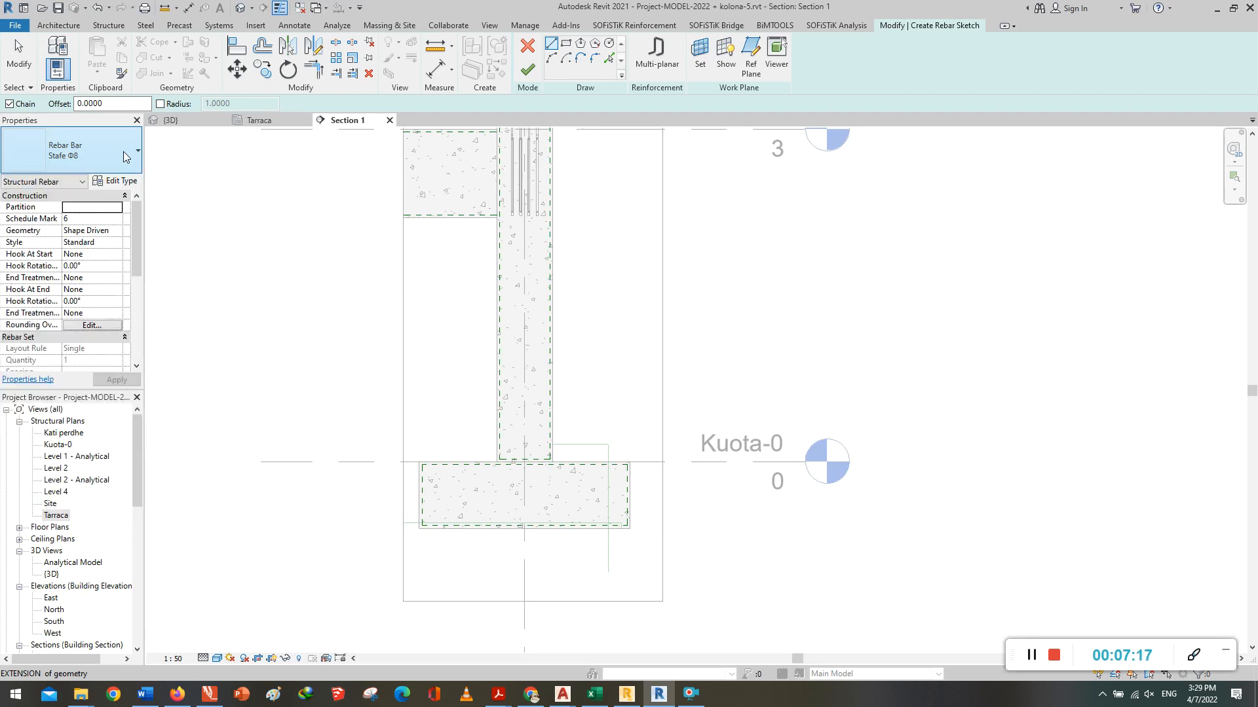
click(123, 152)
scroll(56, 353, down, 1)
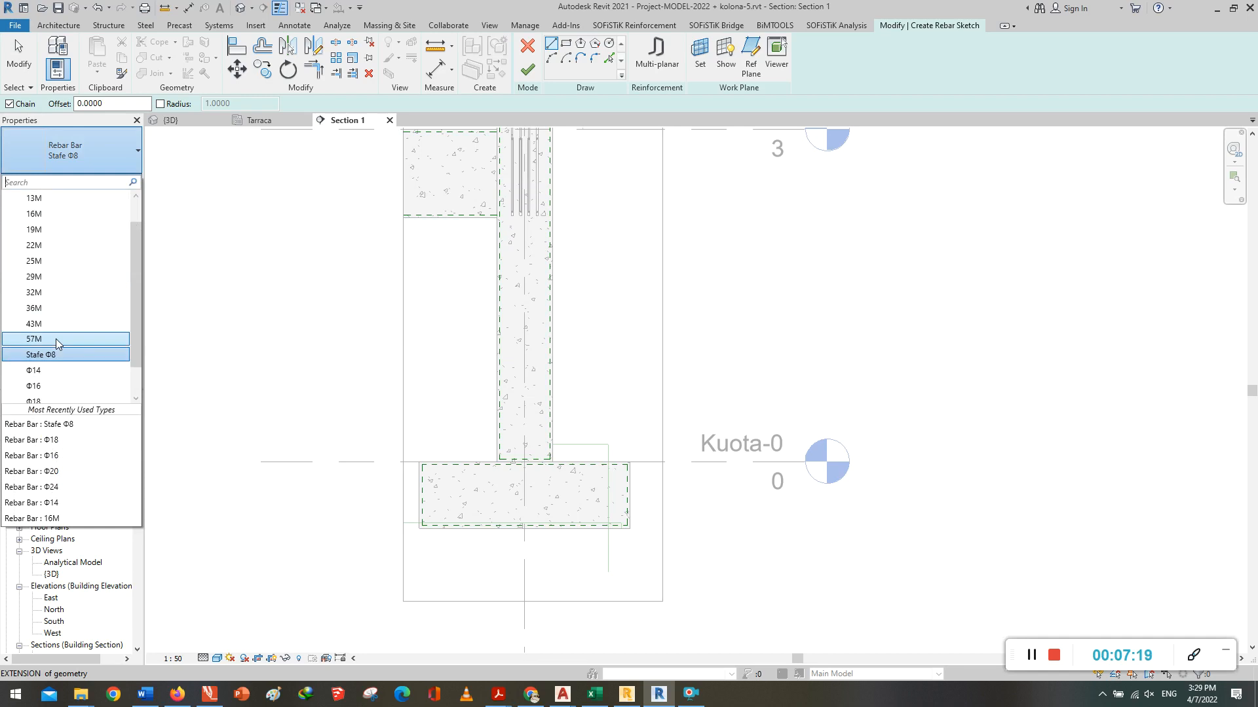
click(47, 396)
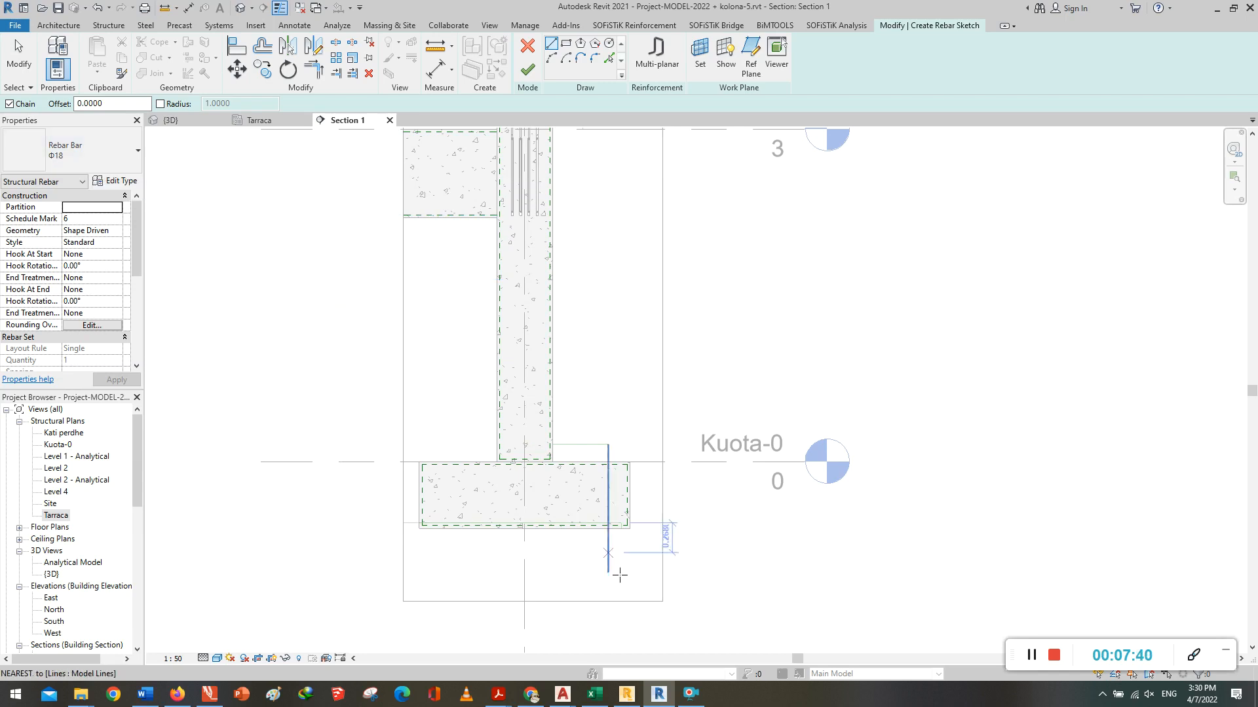
Step: Sketch a 0.525 m horizontal leg along the footing guide line, from the vertical guide line to the column's cover line
scroll(599, 532, up, 5)
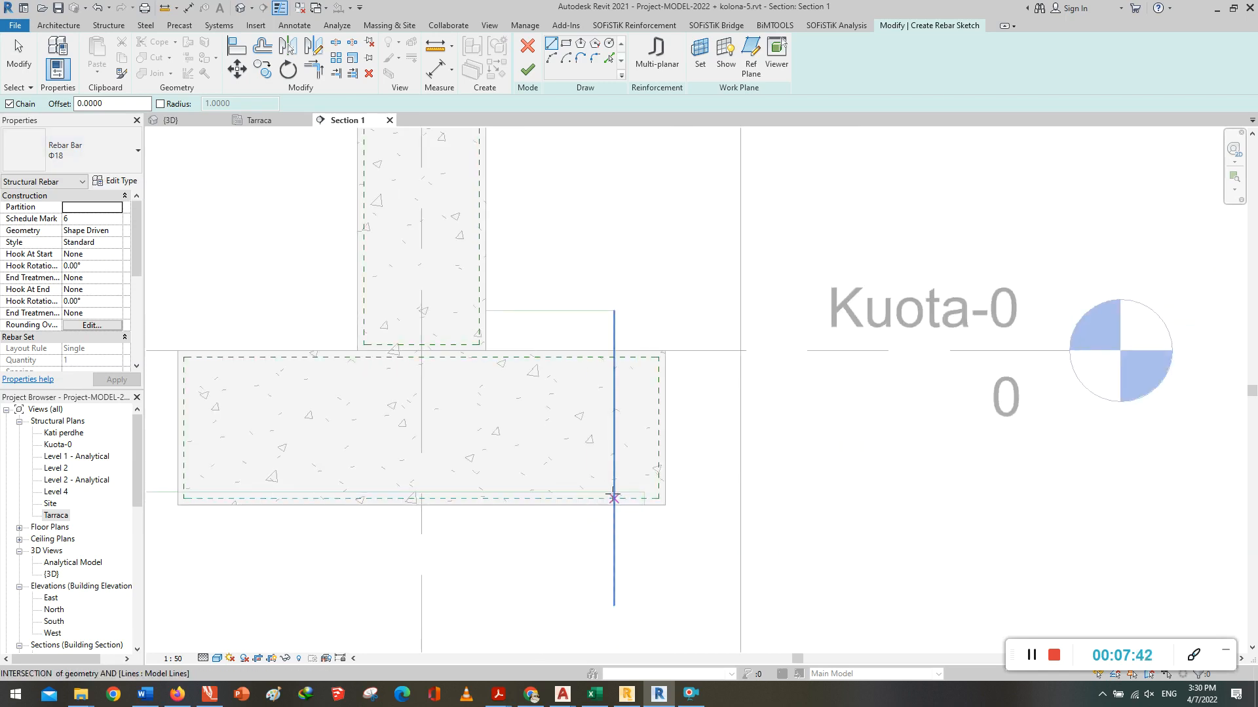
scroll(613, 492, up, 2)
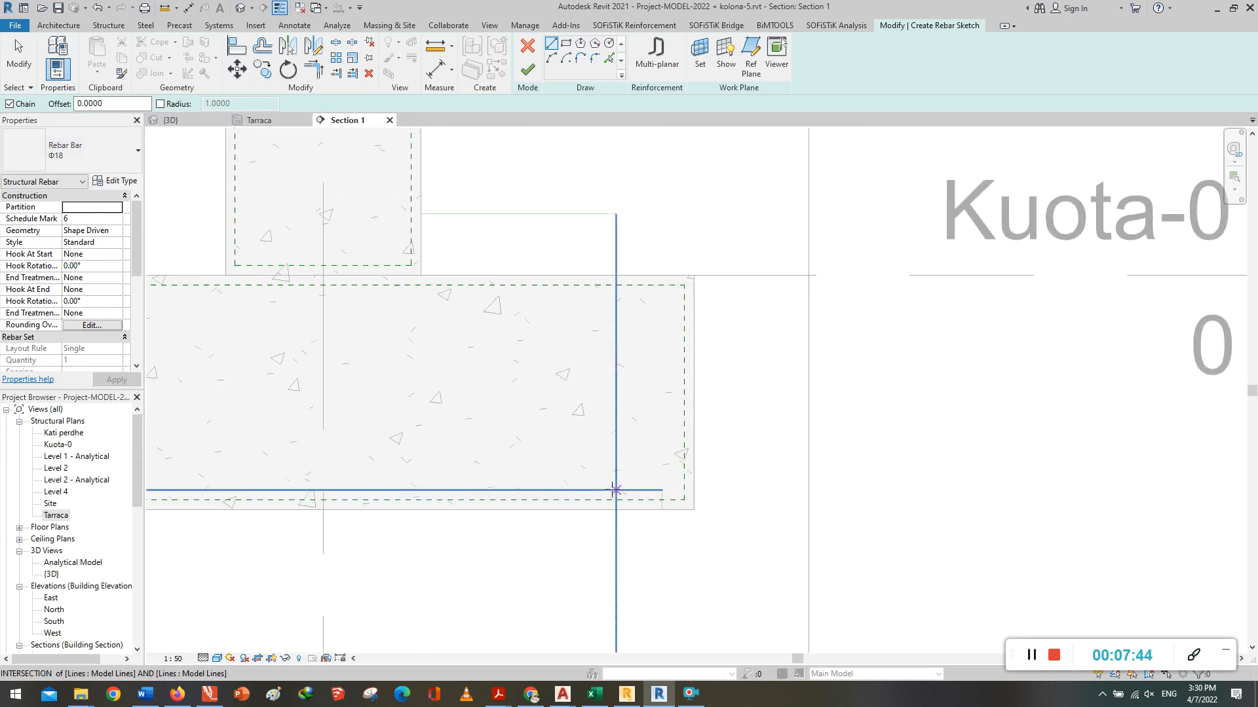
click(615, 490)
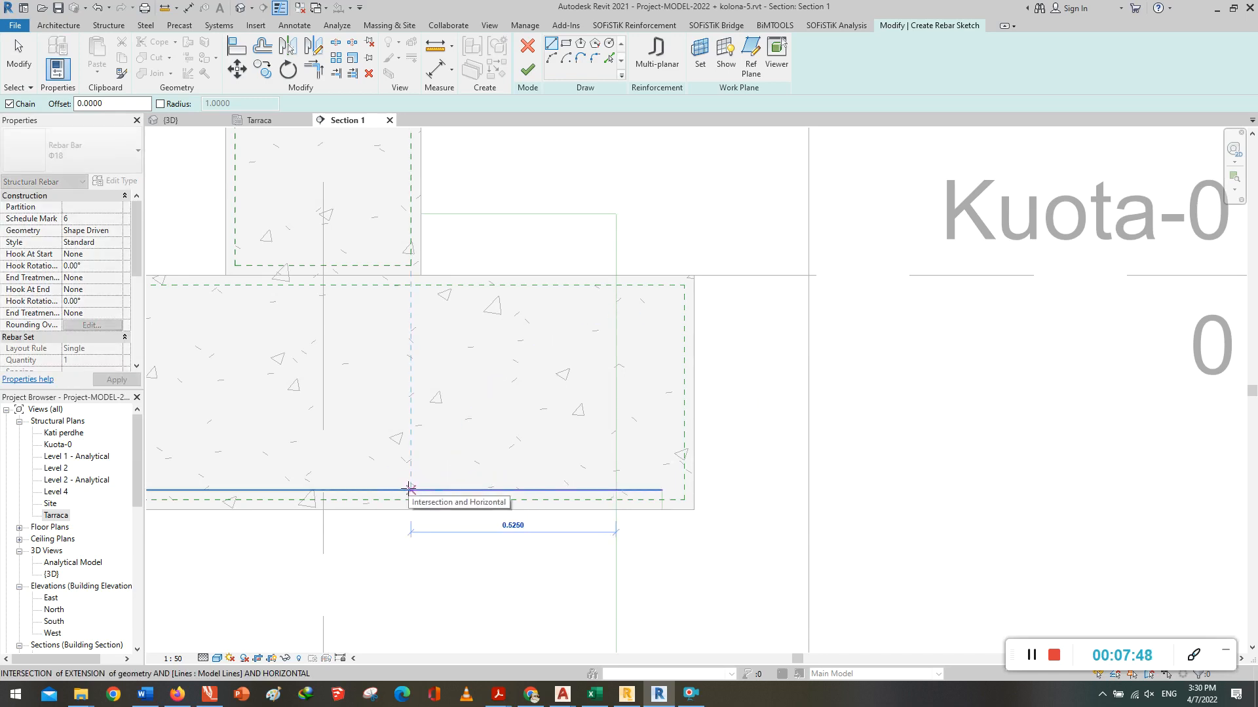
click(409, 488)
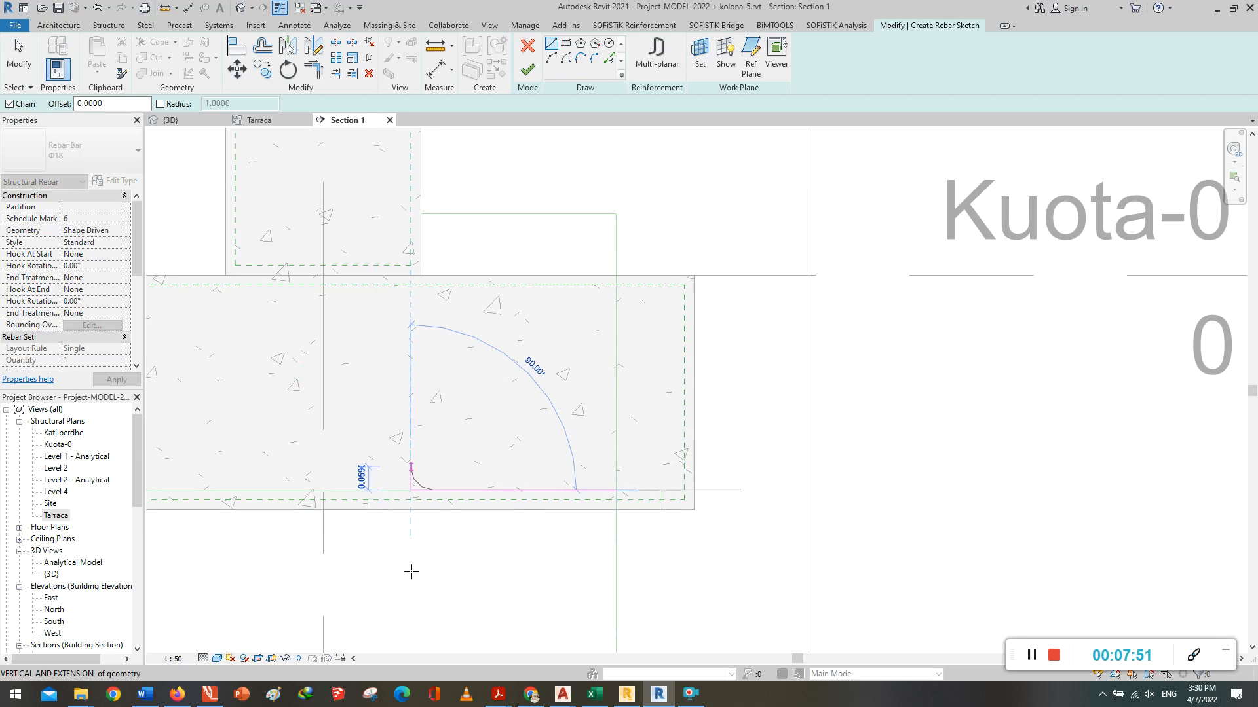
Step: Continue the bar vertically along the column's cover line up to the horizontal guide above Kati perdhe and finish the sketch
scroll(410, 589, down, 4)
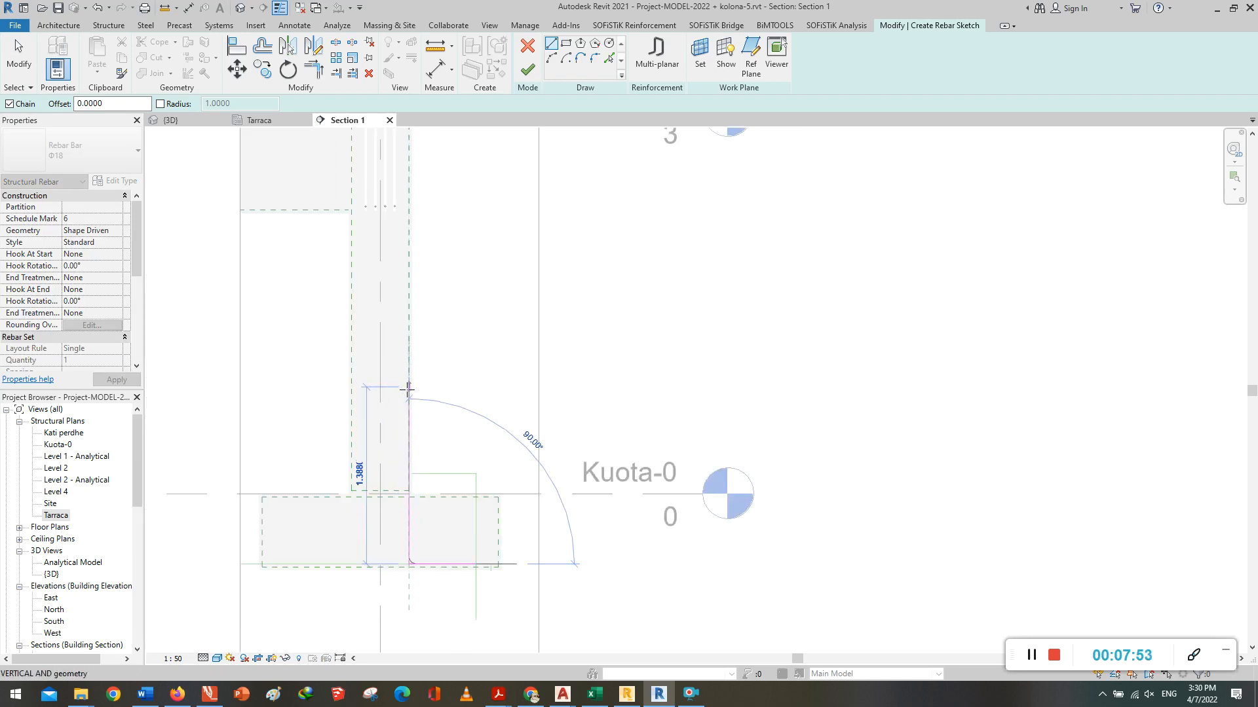
scroll(403, 497, down, 3)
scroll(402, 253, up, 5)
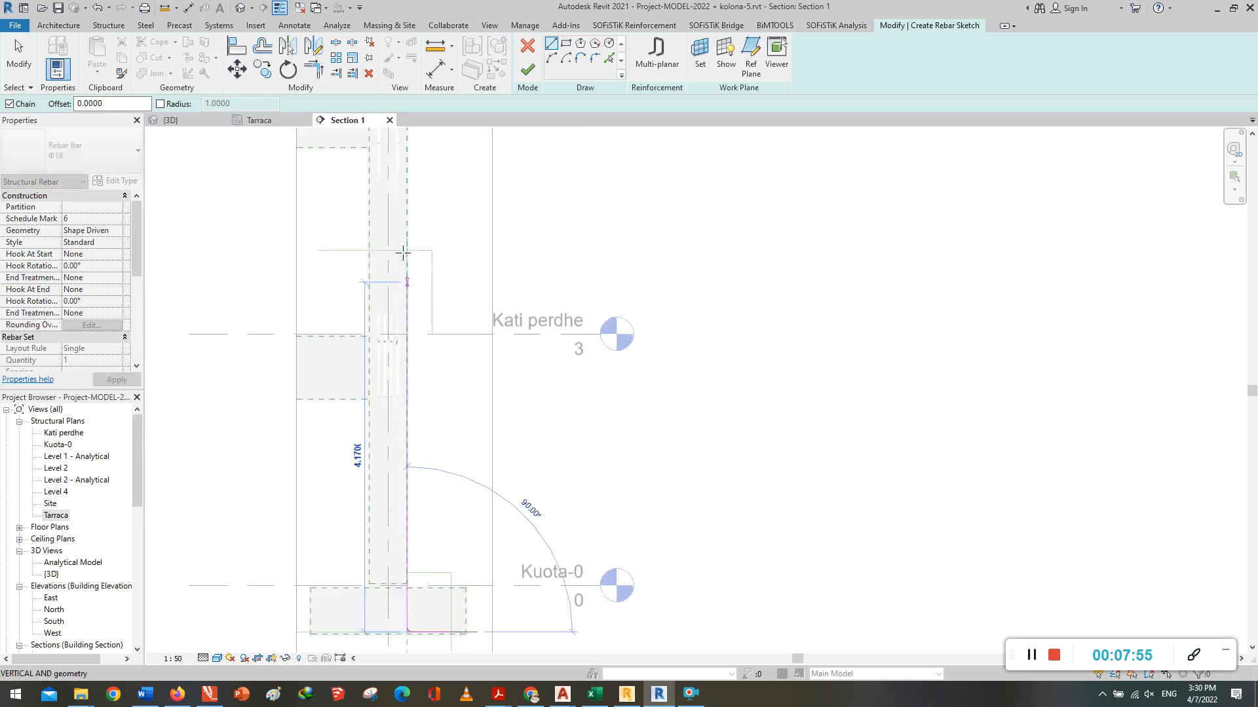
scroll(405, 249, up, 4)
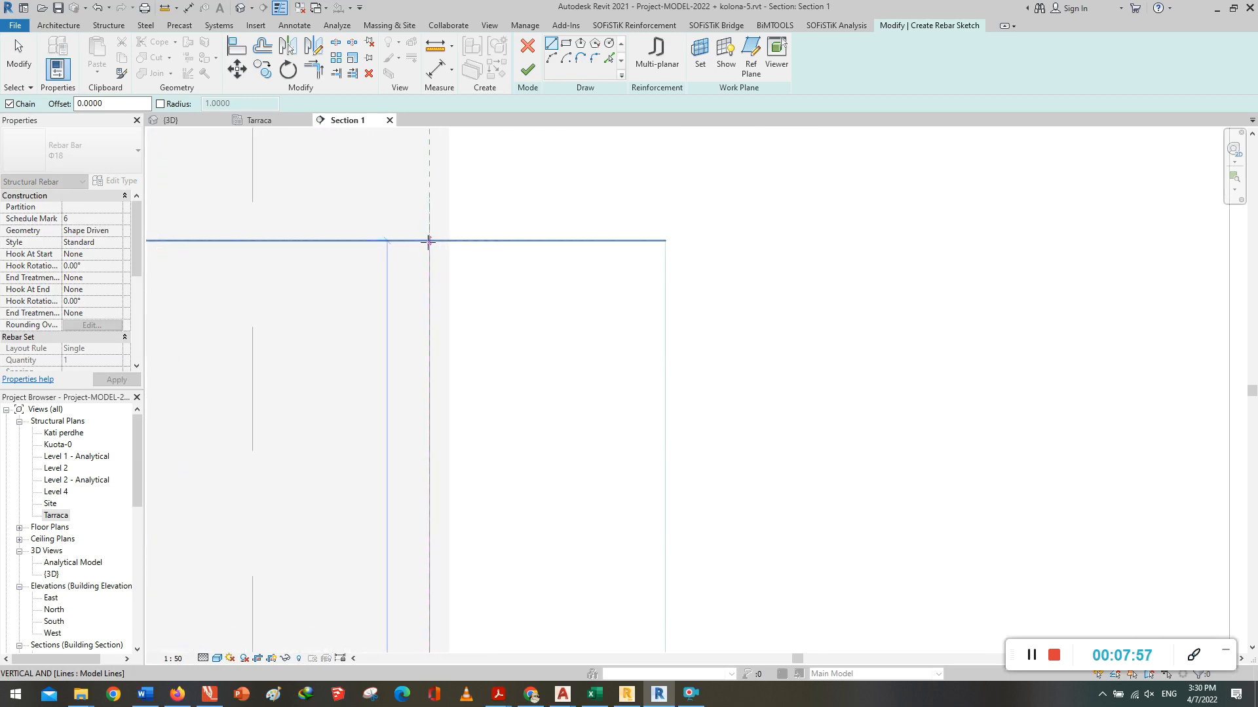
click(430, 240)
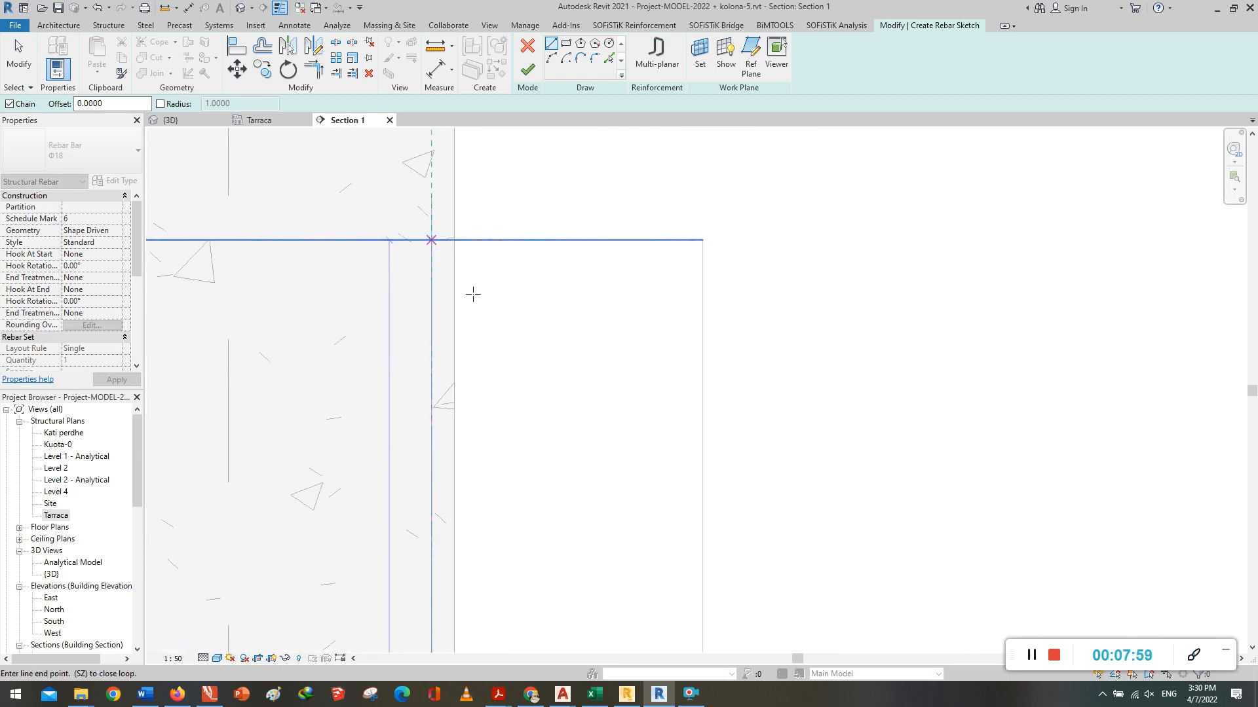
key(Escape)
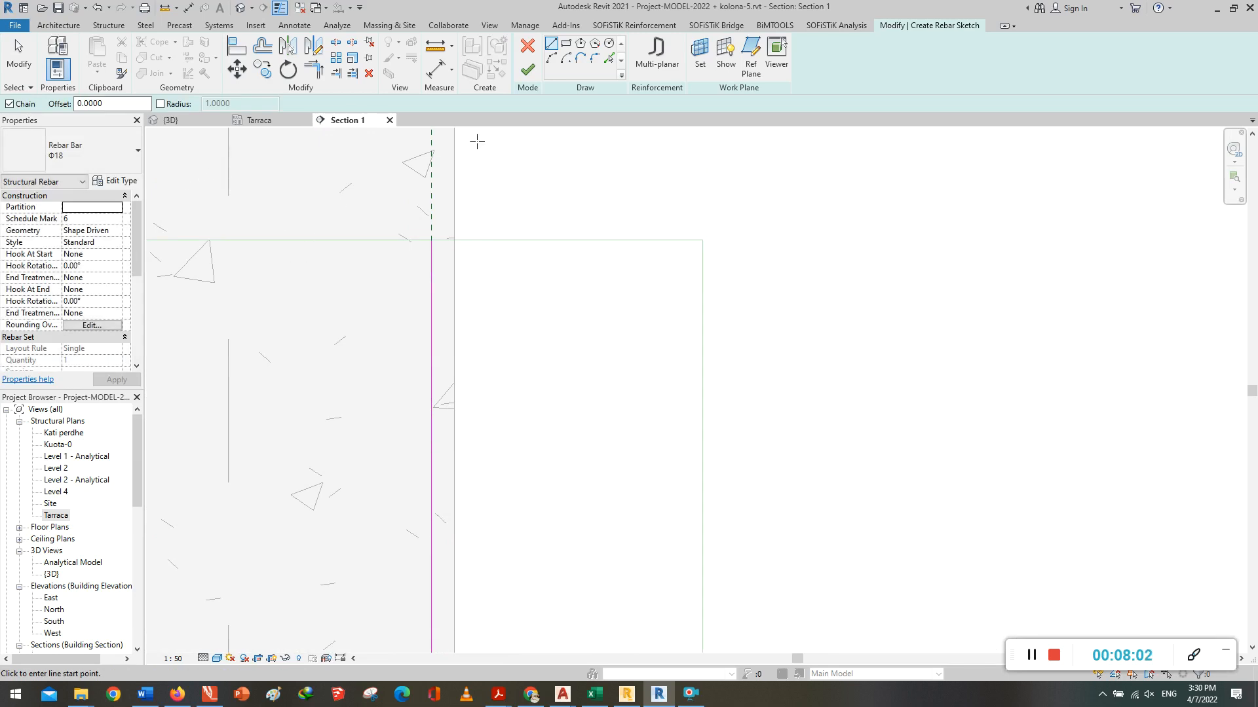
click(528, 70)
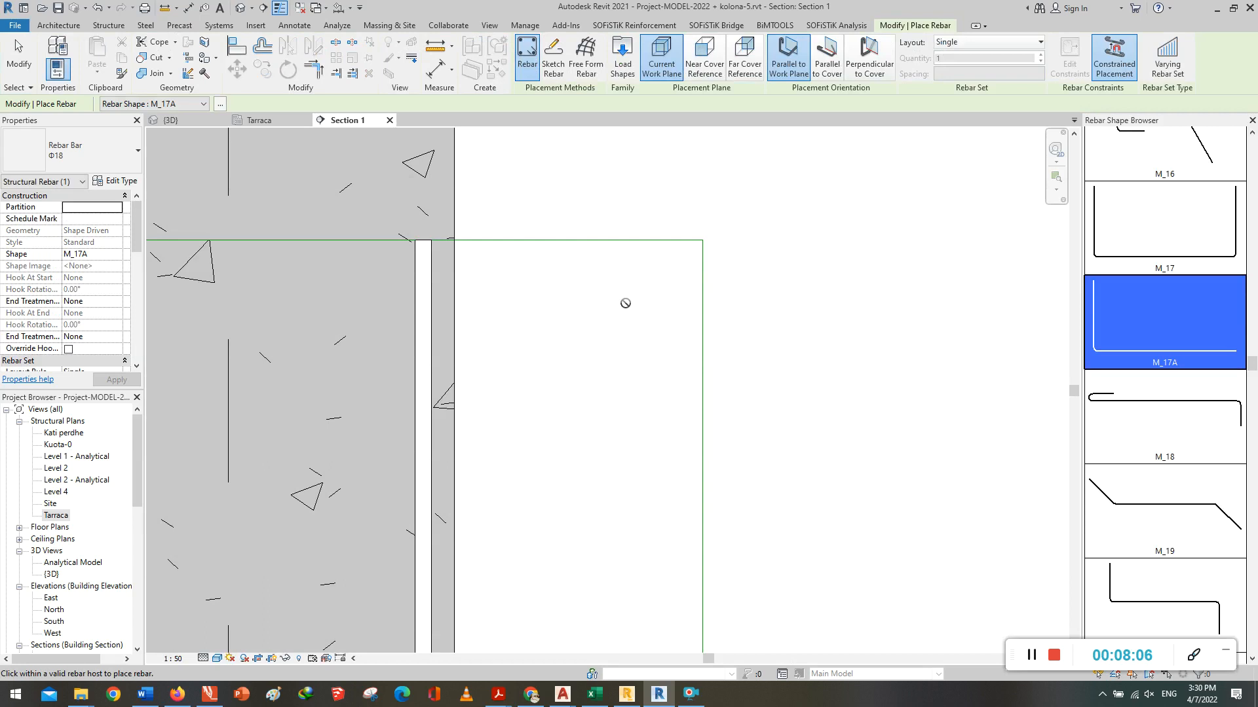
Step: Try to set the rebar layout to Fixed Number with a quantity of 3
scroll(685, 315, down, 2)
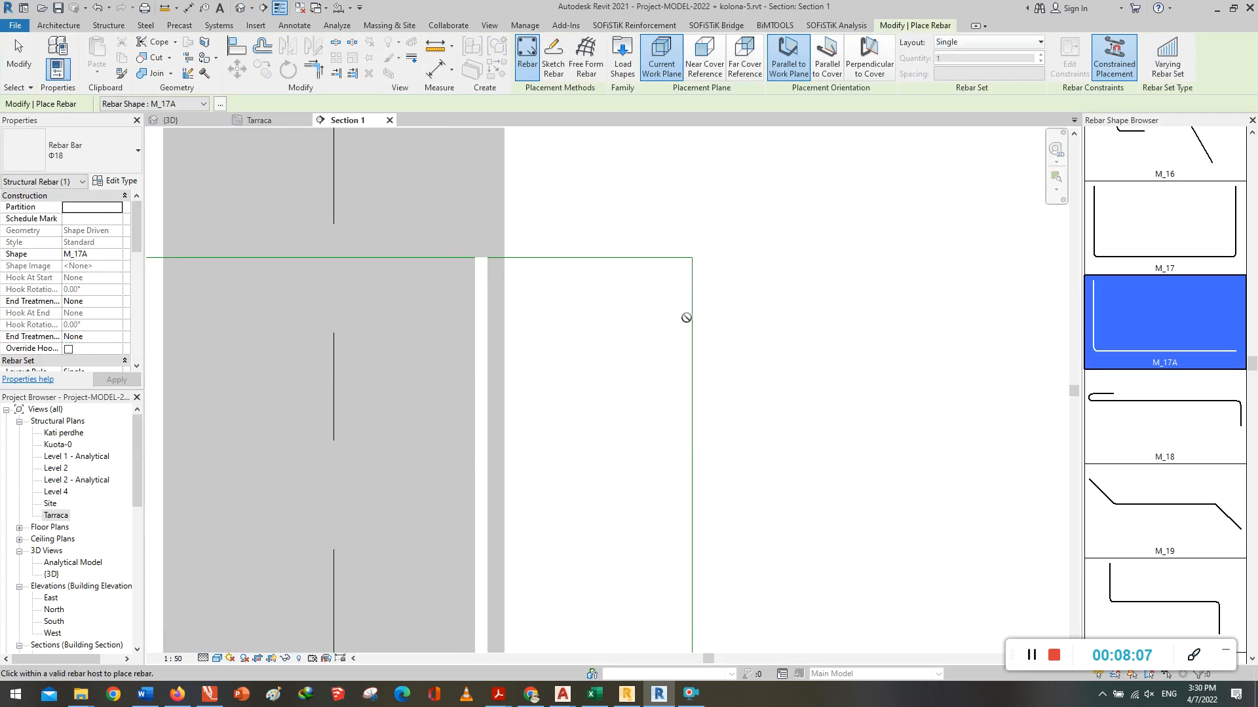
click(965, 43)
click(960, 71)
double_click(945, 59)
text(3)
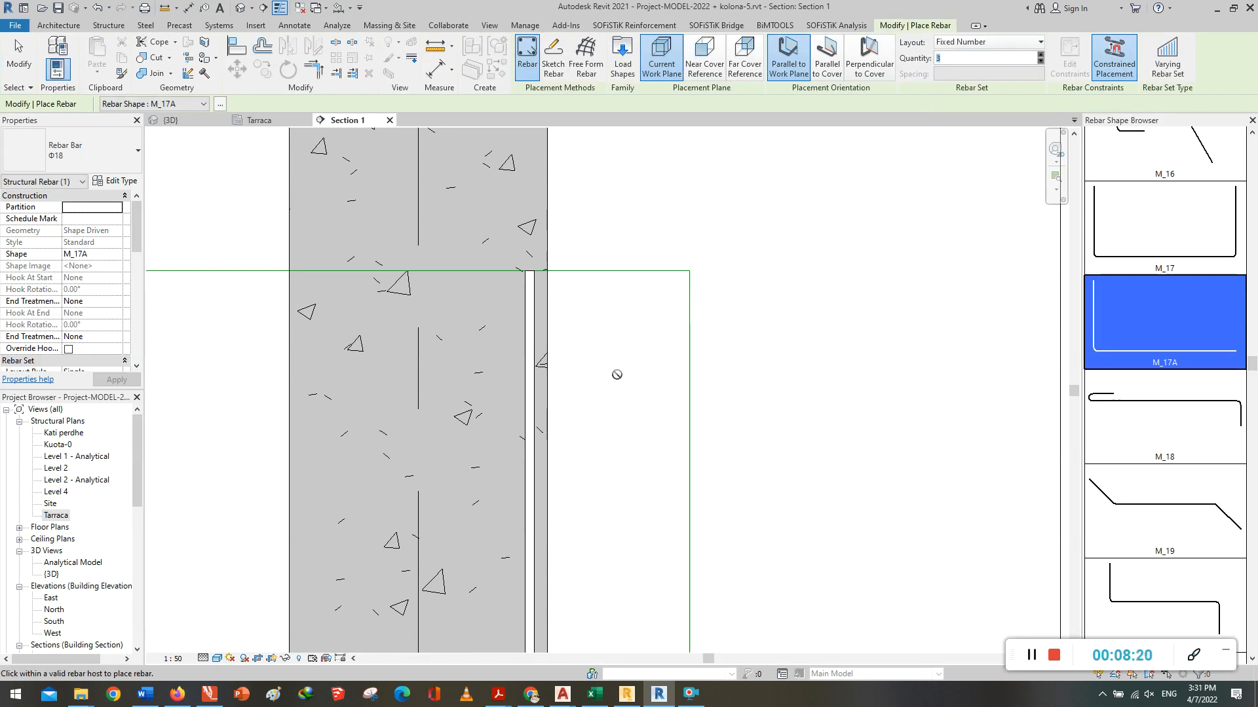
scroll(577, 420, down, 2)
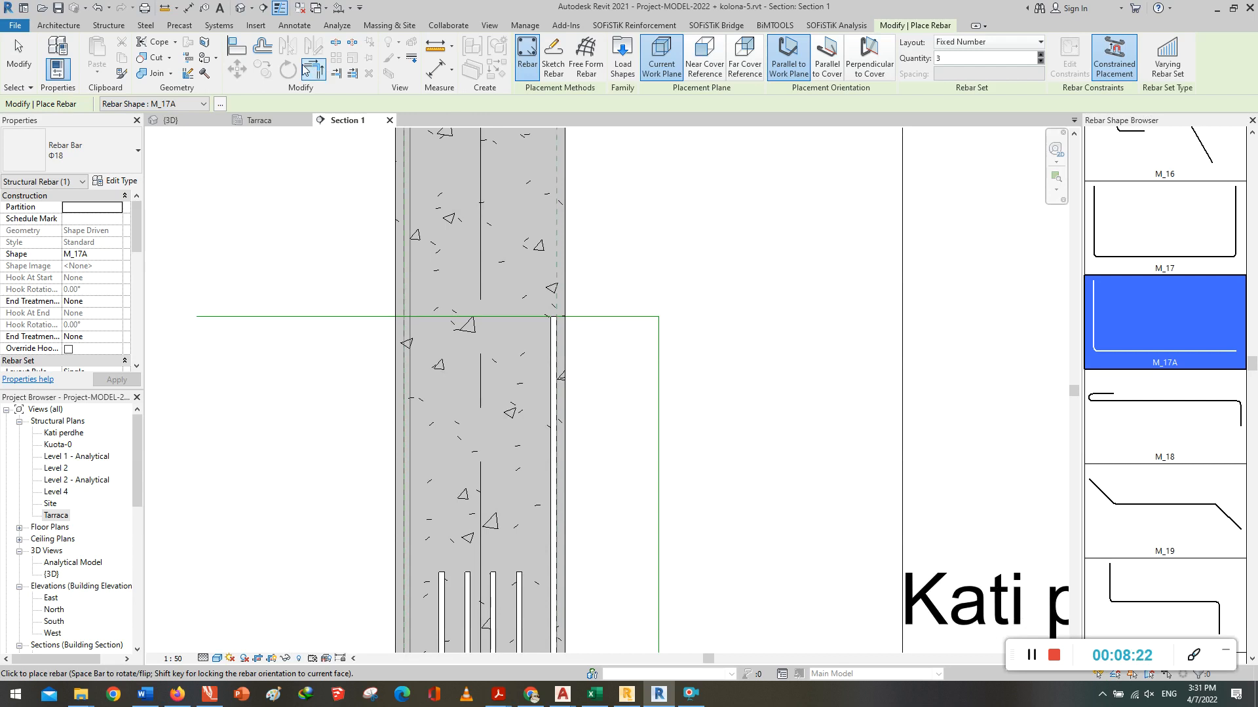
key(Escape)
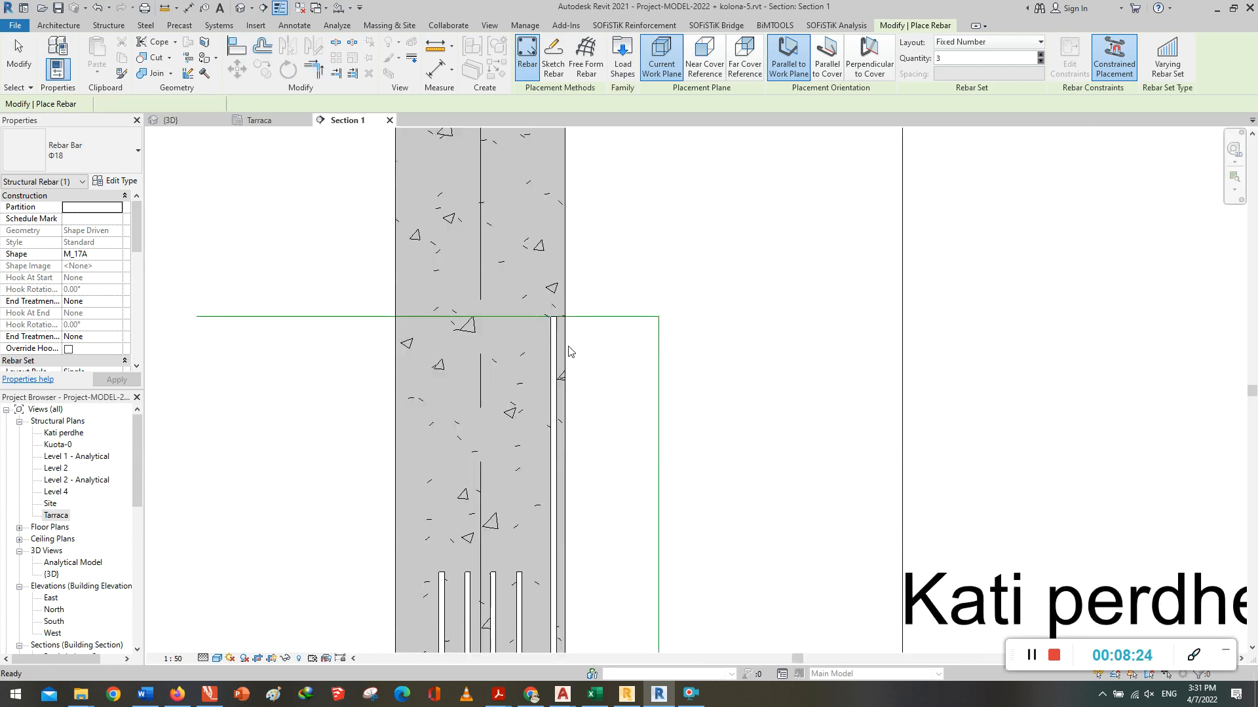
Step: Mirror the L-shaped Φ18 bar about the column's centre axis to the opposite face
click(557, 358)
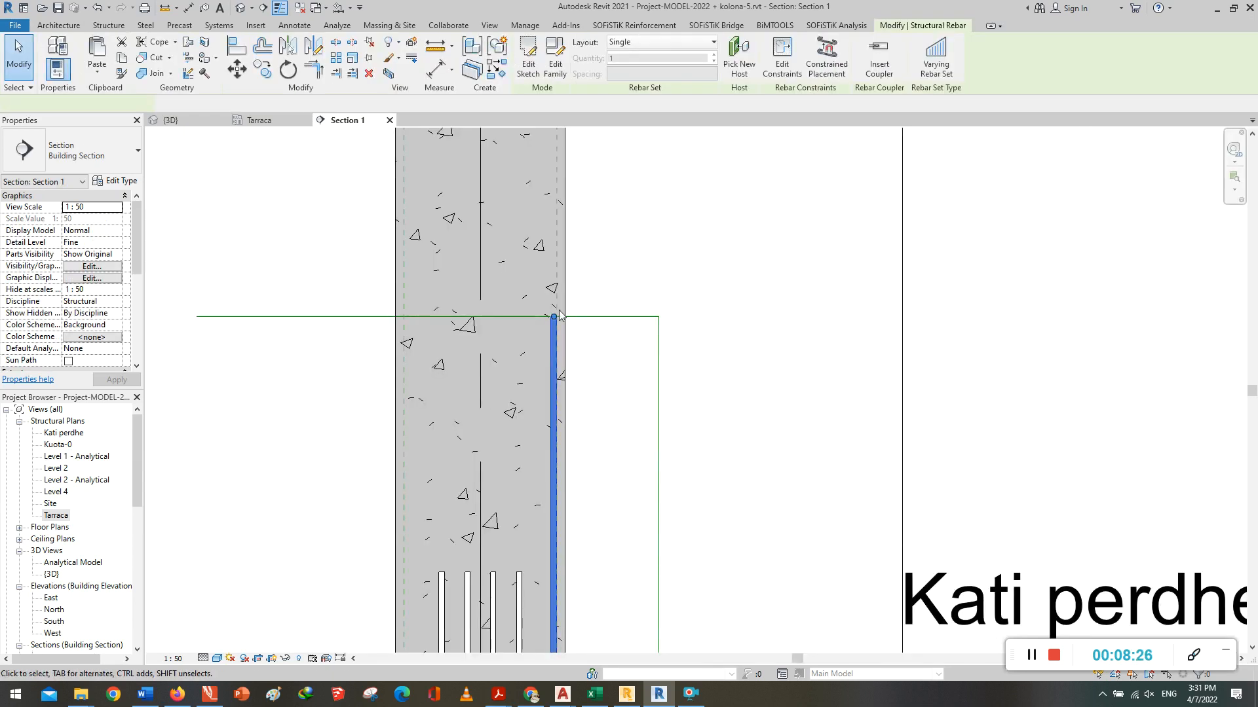
click(289, 50)
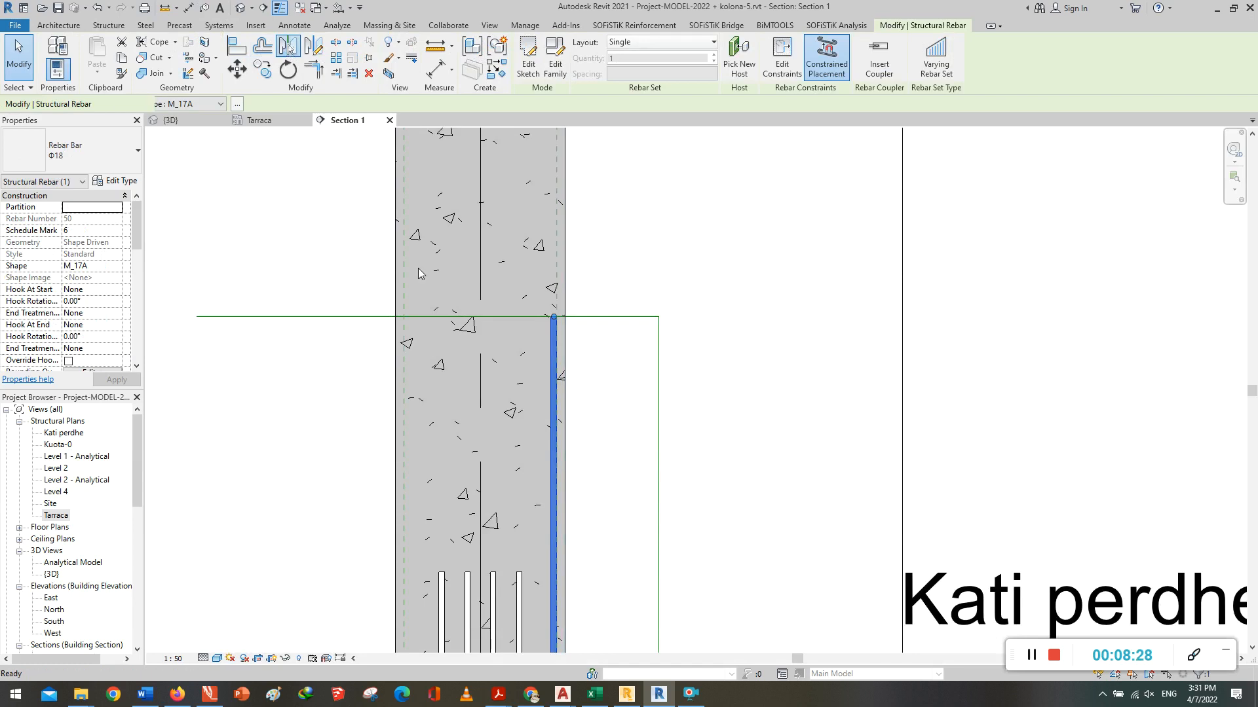
click(481, 318)
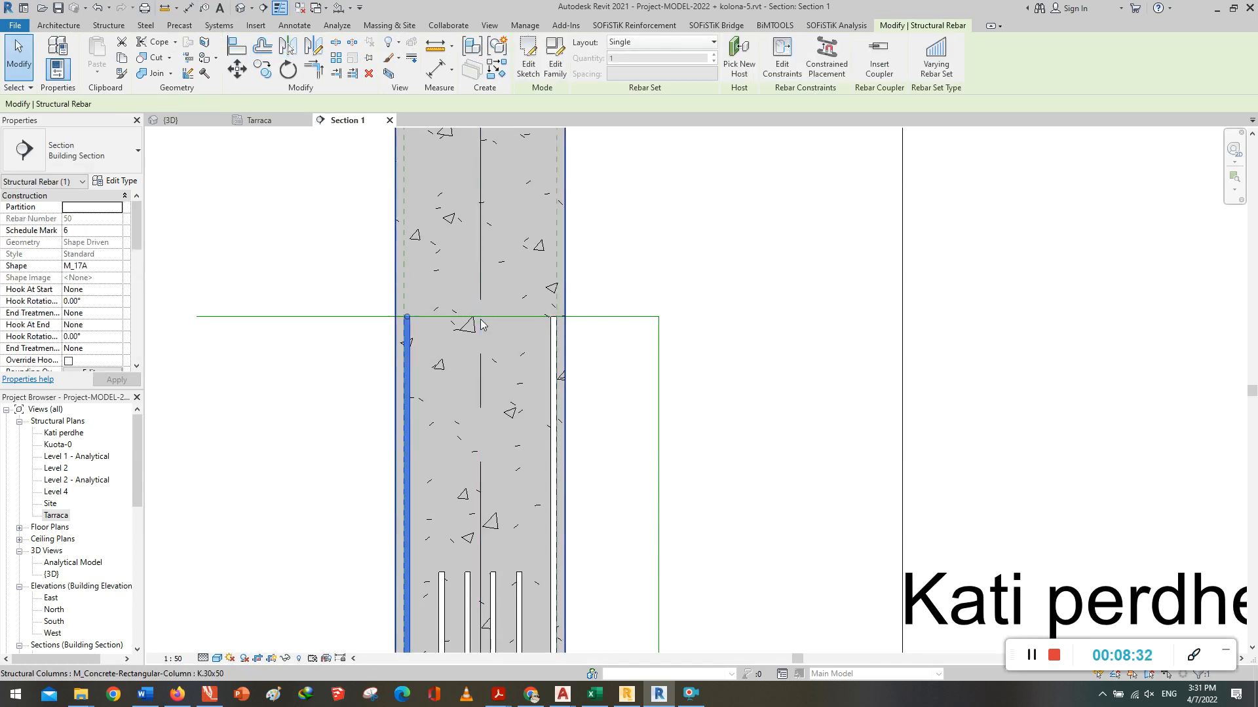
click(717, 362)
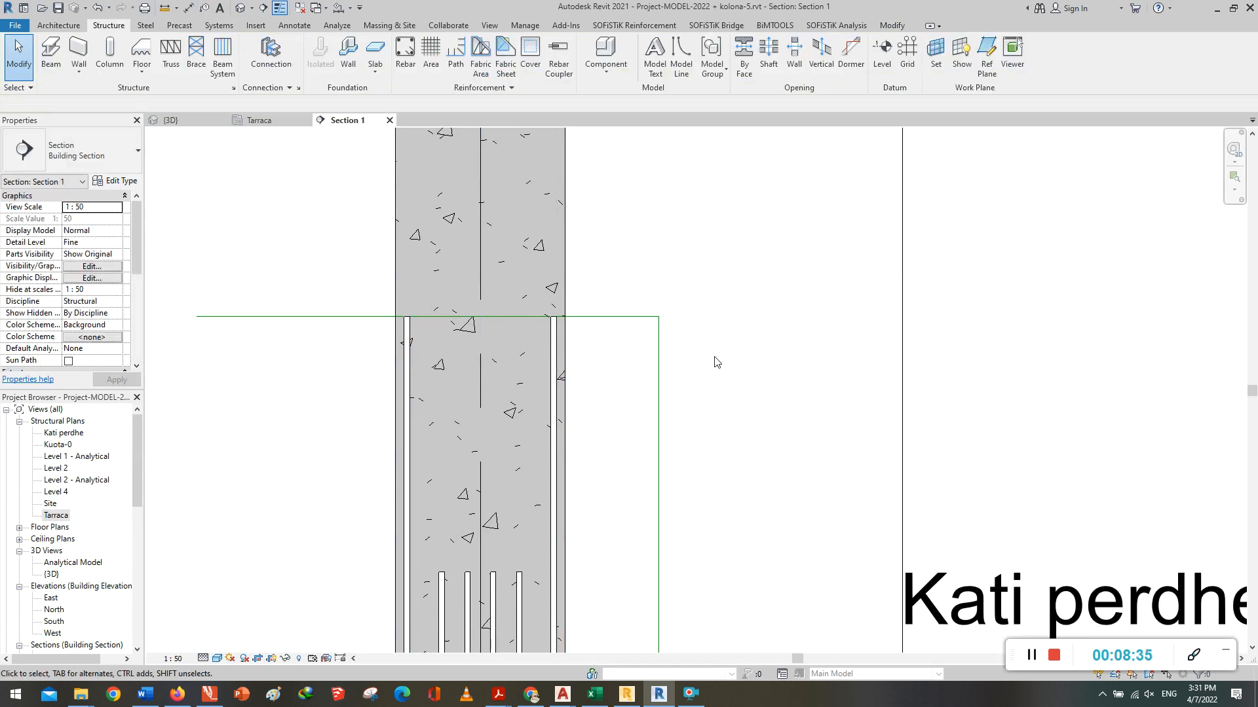
Step: Examine the mirrored bars at their bends in the footing and along the column
scroll(704, 367, down, 5)
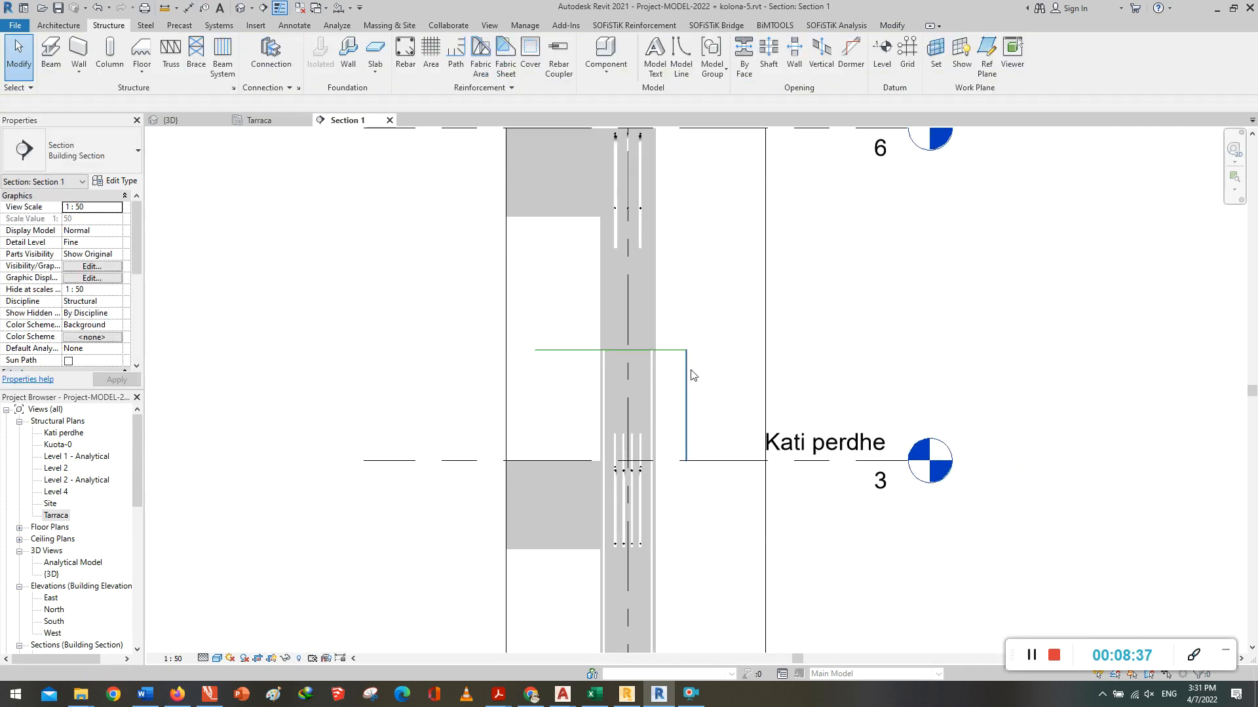
scroll(670, 477, down, 3)
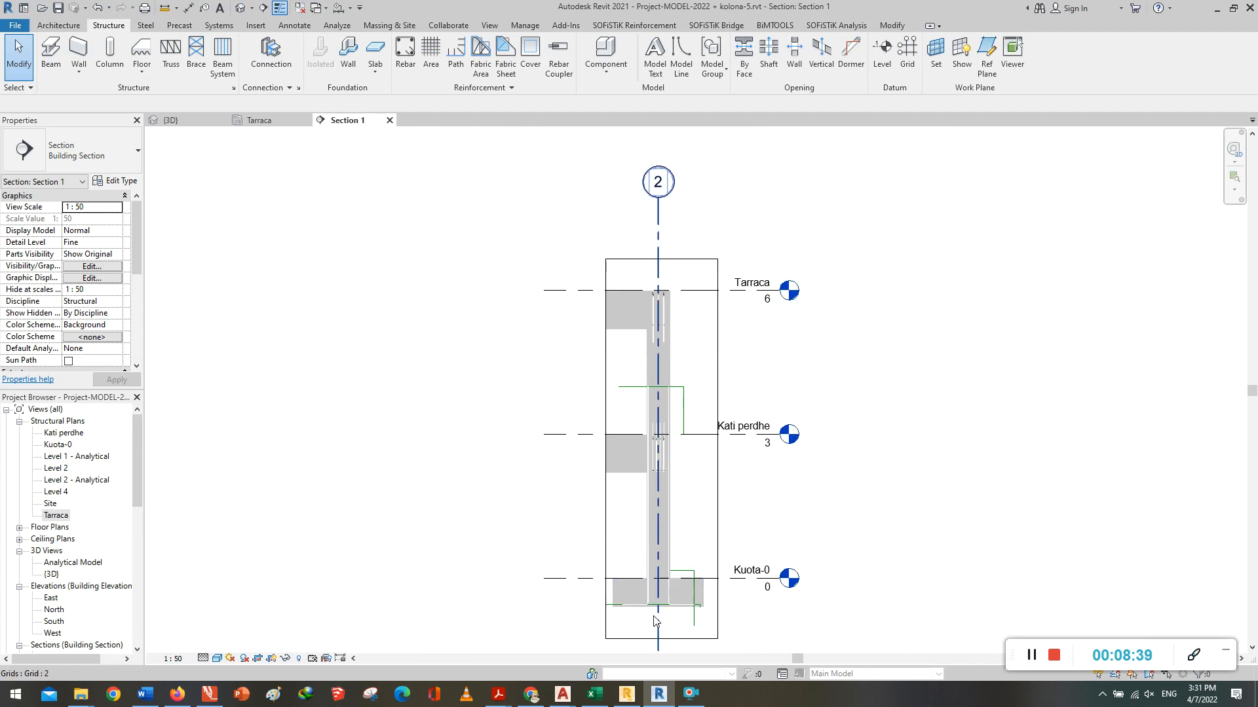
scroll(650, 621, up, 5)
scroll(648, 619, up, 5)
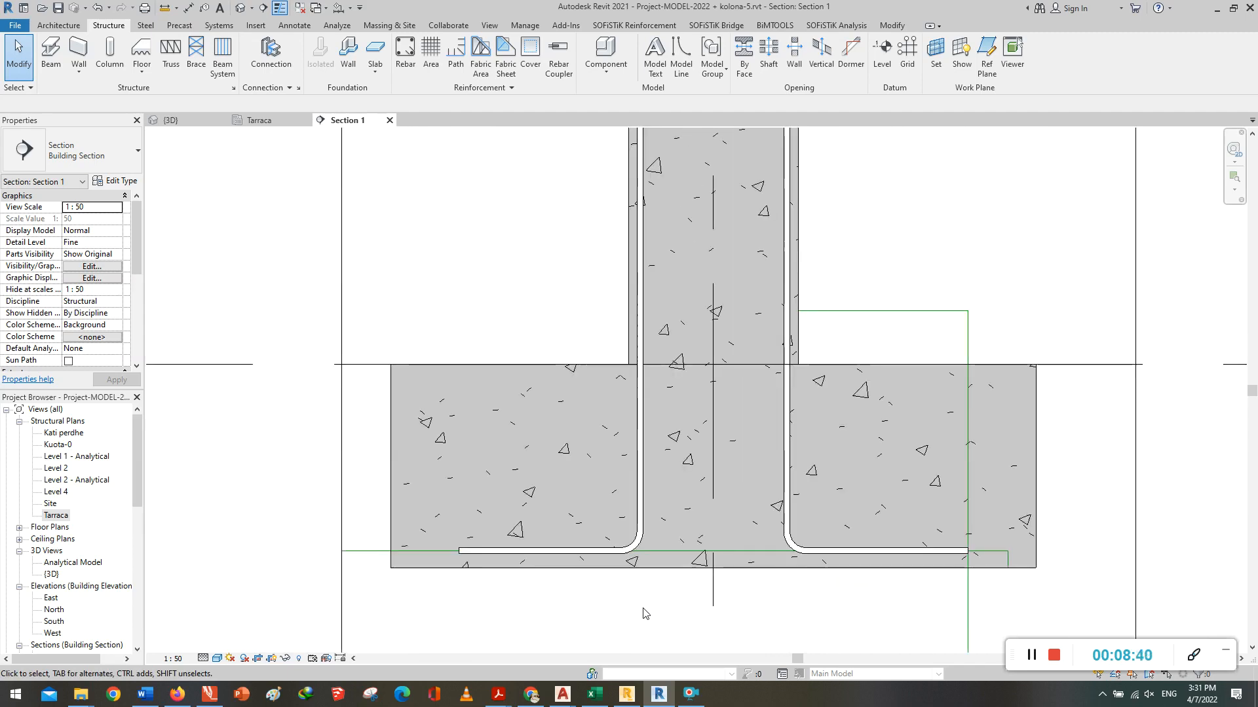
scroll(544, 596, down, 5)
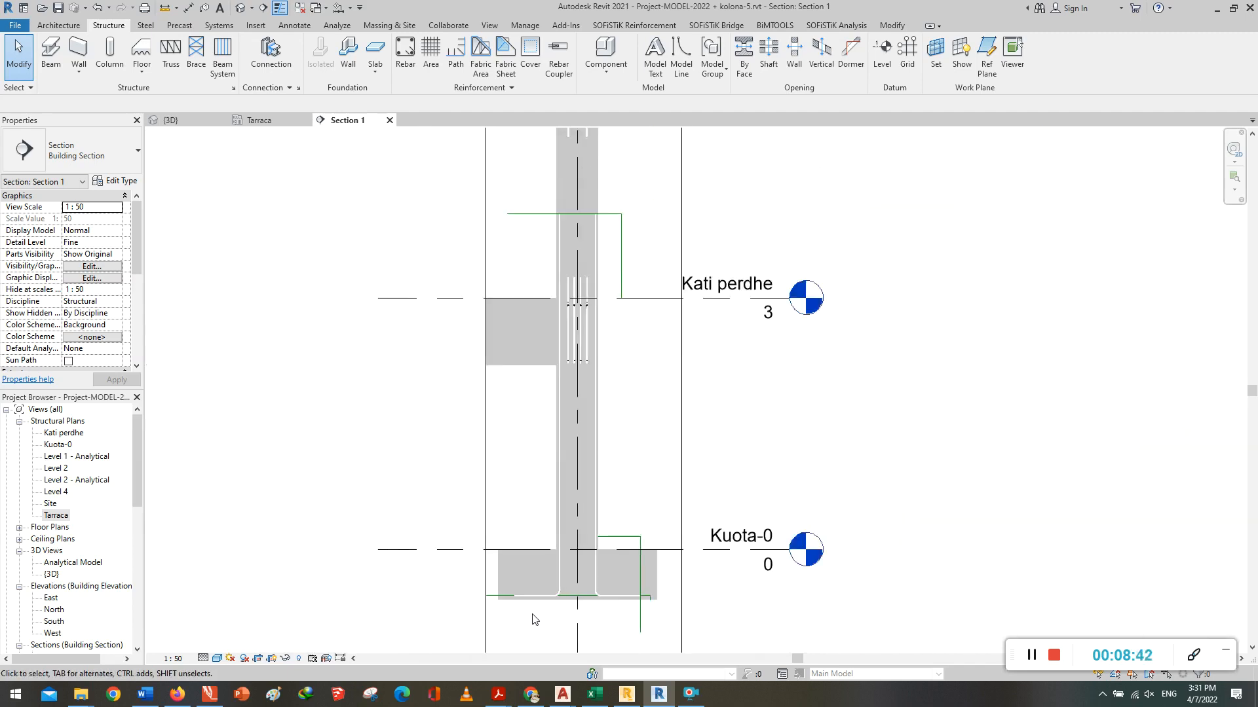
middle_drag(652, 228, 648, 383)
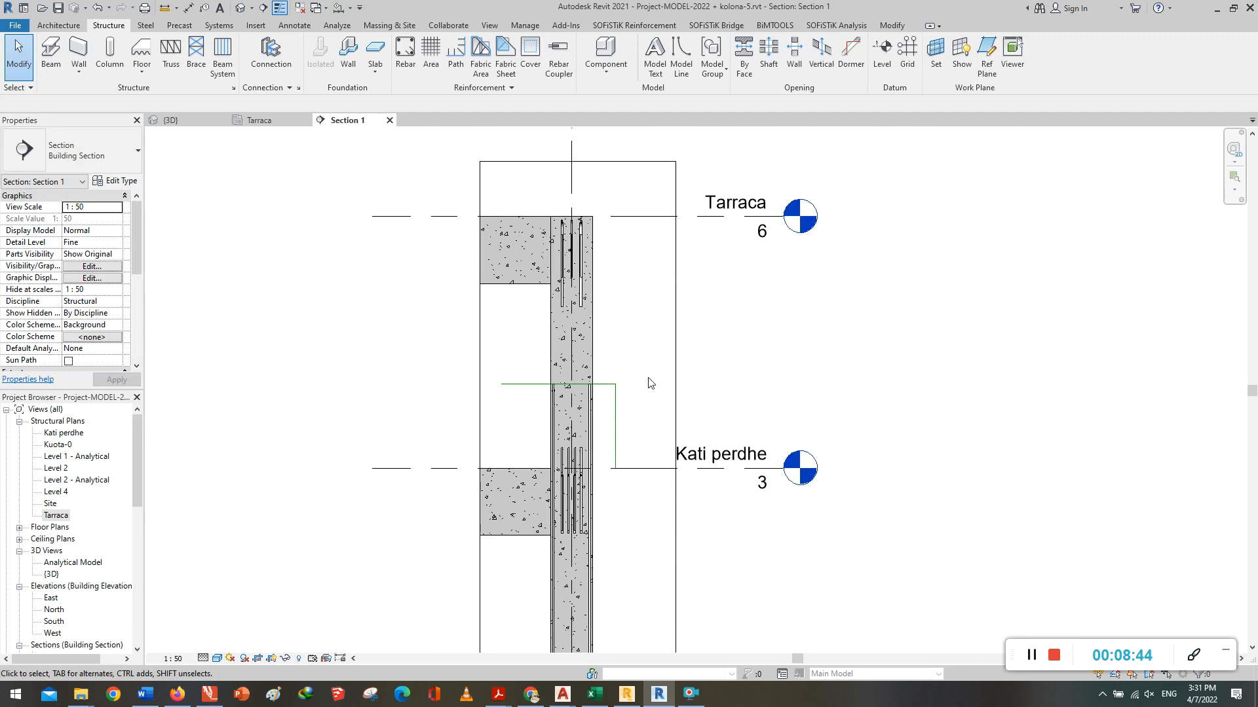
Step: Start sketching a Φ18 bar hosted in the upper column, with its first point on the Kati perdhe level beside the face opposite the beams
scroll(594, 377, up, 4)
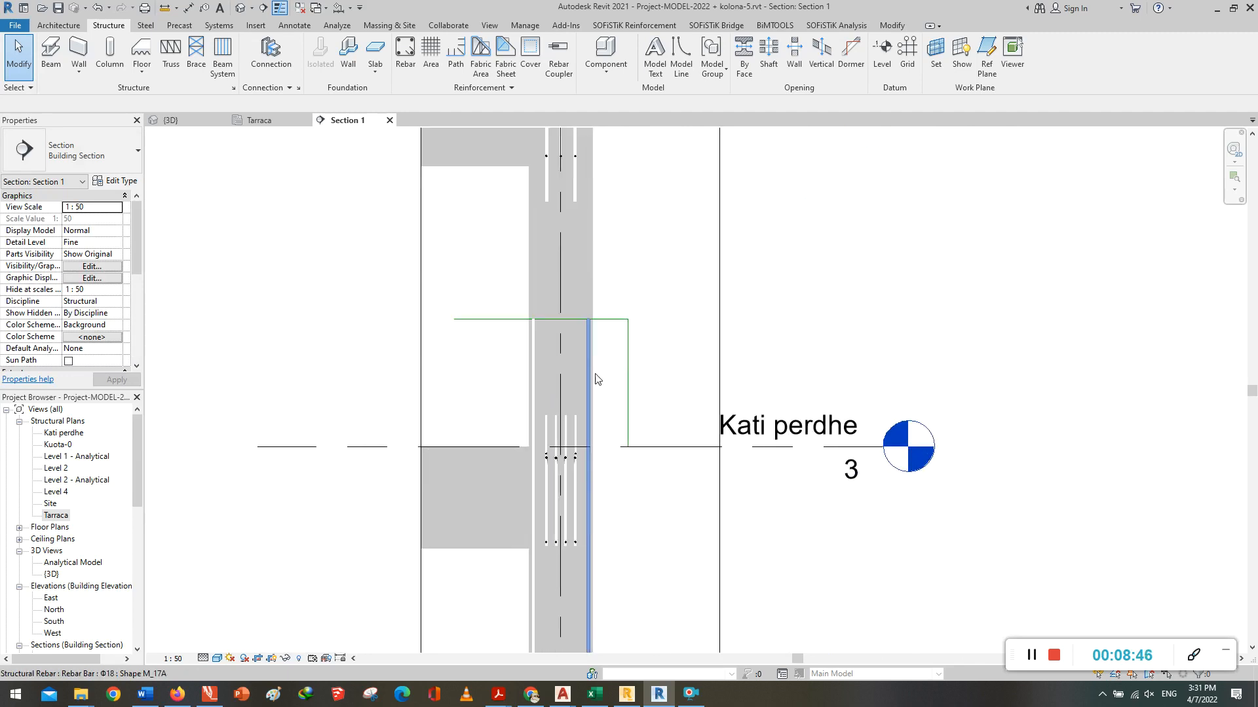
scroll(602, 357, up, 1)
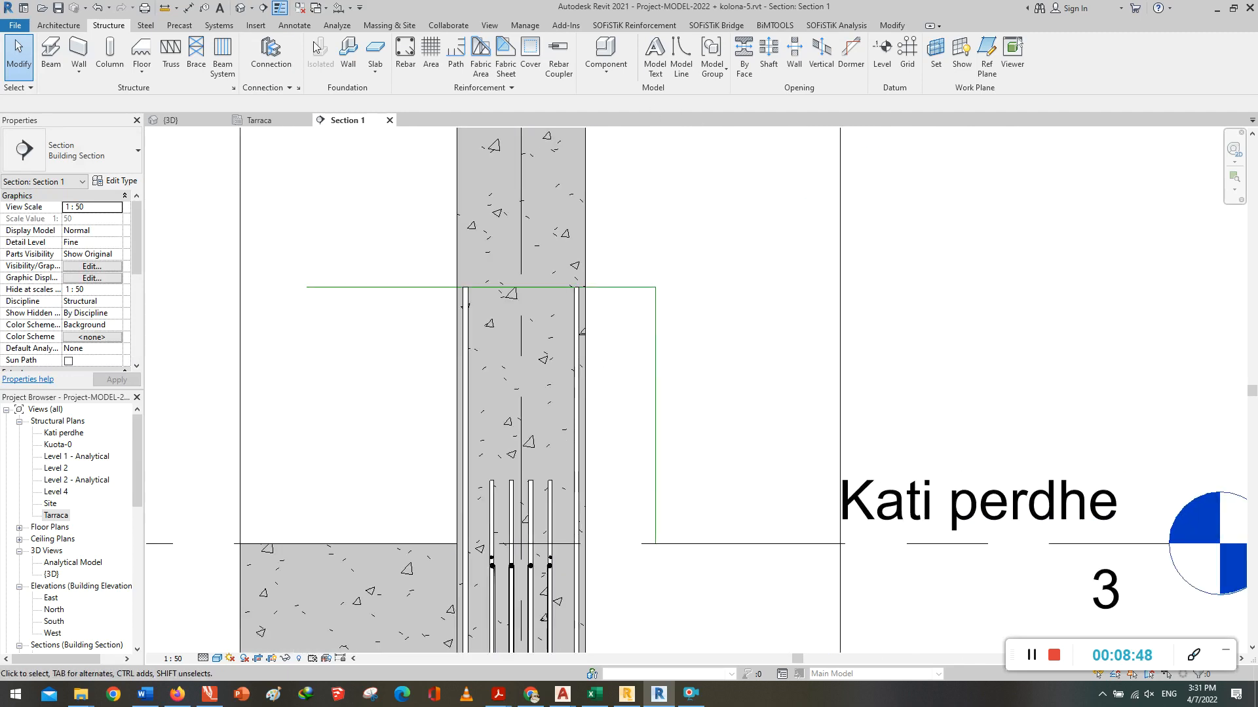
click(405, 58)
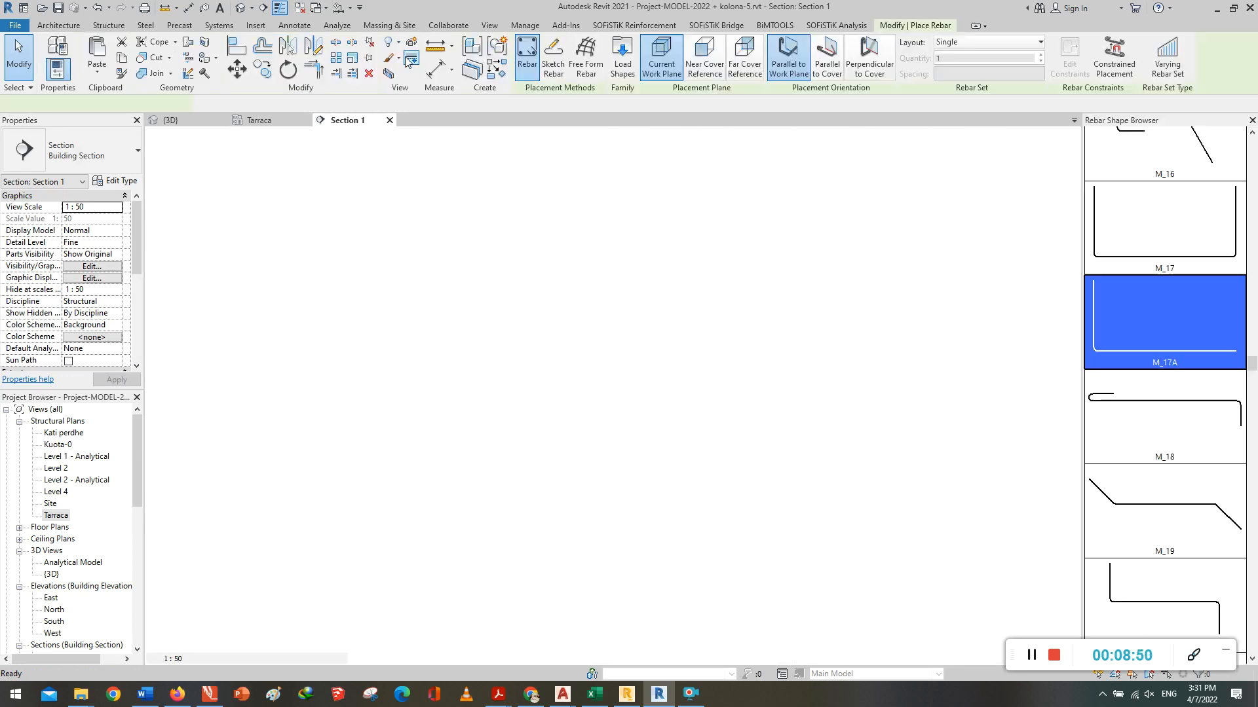
click(564, 57)
click(125, 146)
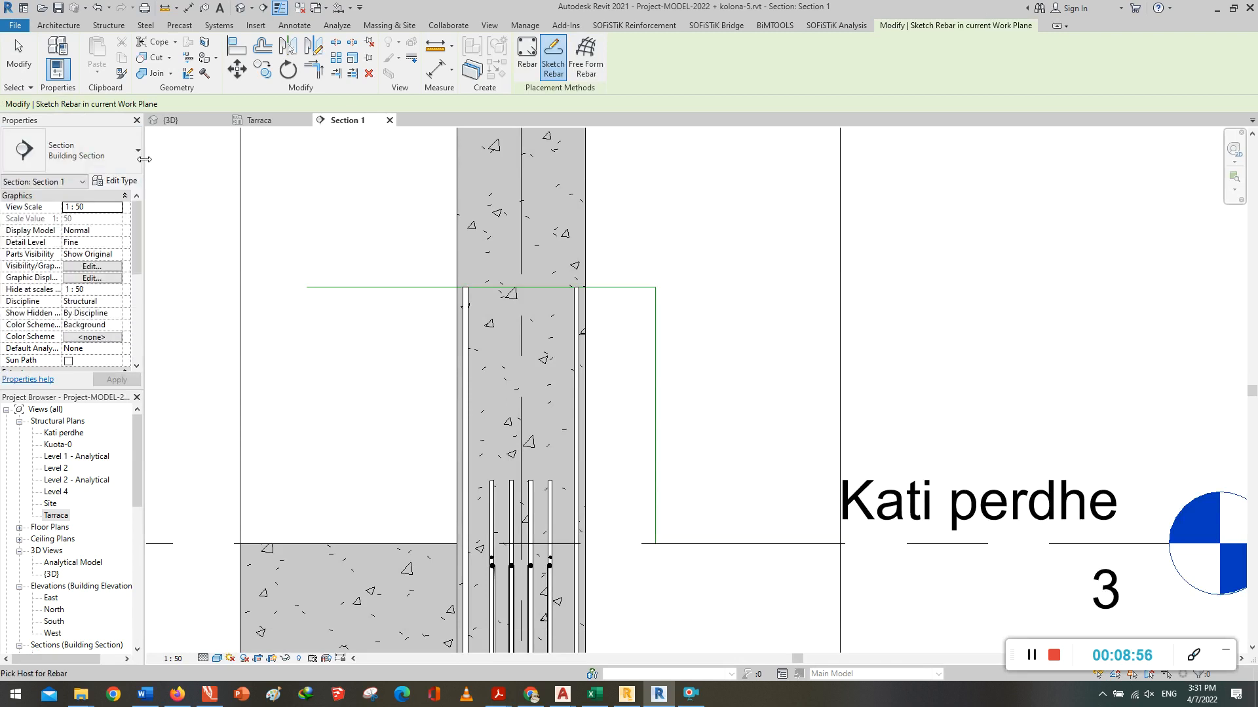
click(587, 241)
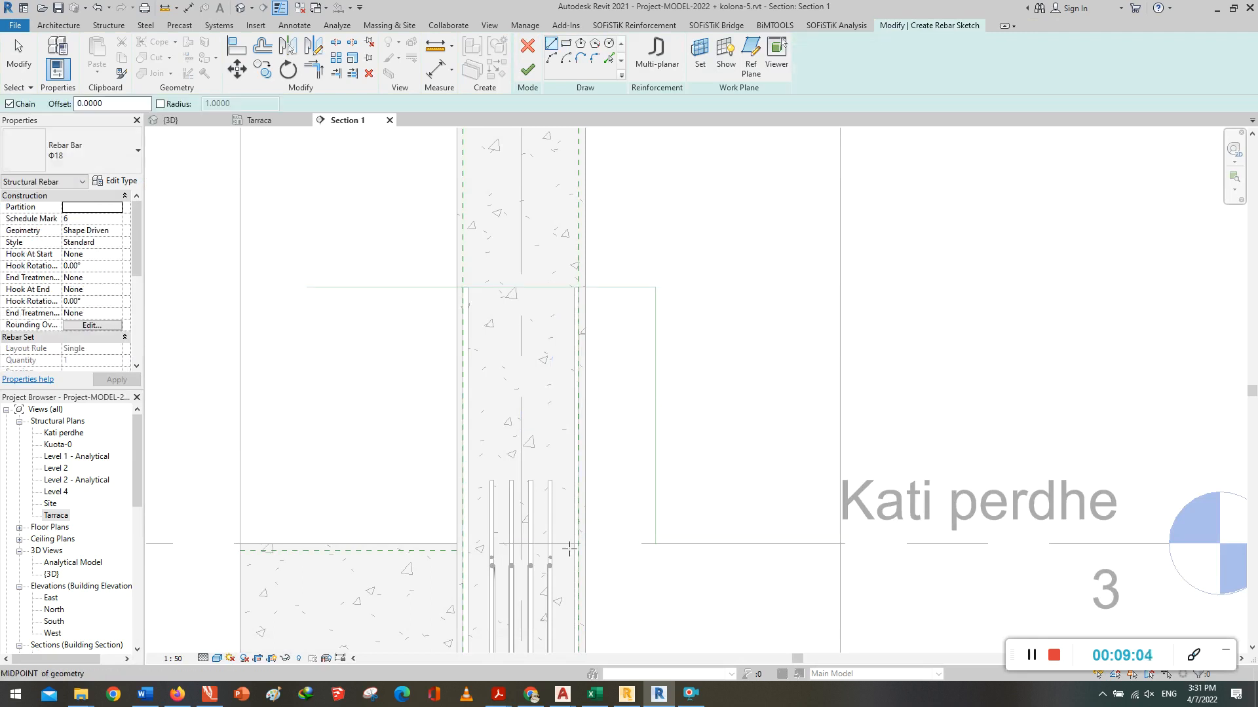
scroll(567, 549, up, 5)
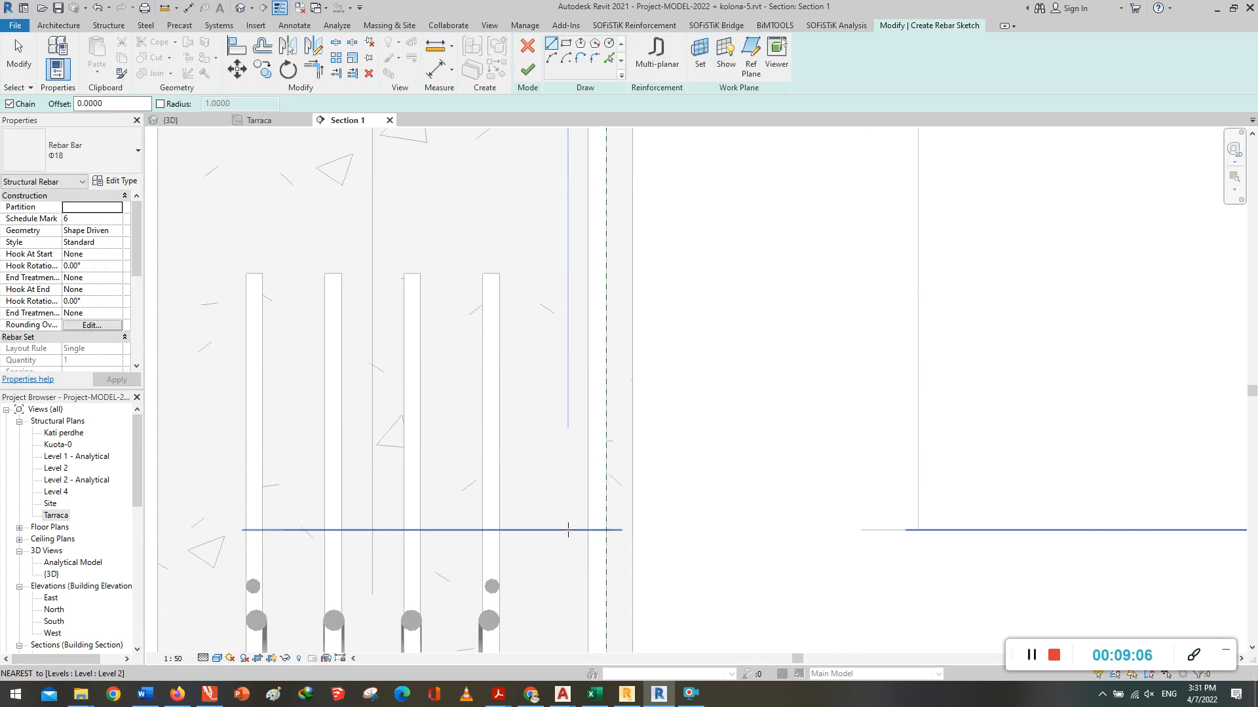
scroll(567, 530, up, 3)
scroll(568, 530, up, 1)
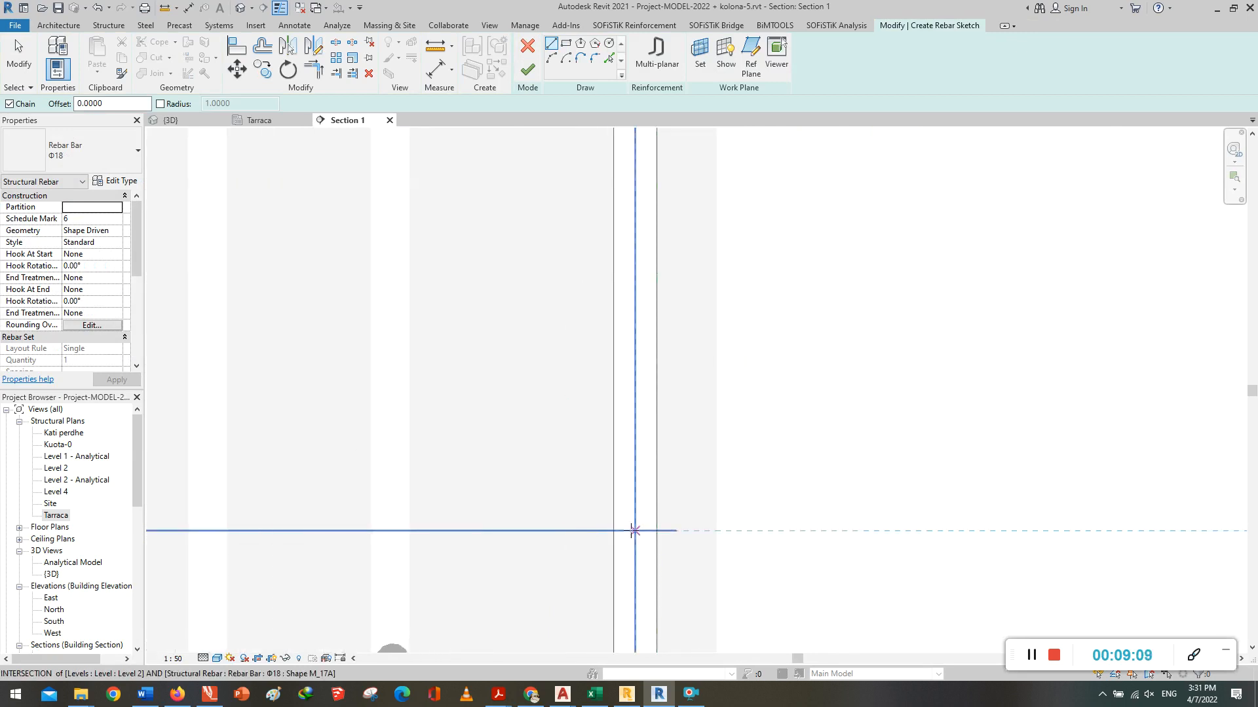
click(587, 531)
Step: Run the bar vertically up the column to about 0.11 m below its top at the Tarraca level
scroll(581, 550, down, 4)
scroll(573, 593, down, 6)
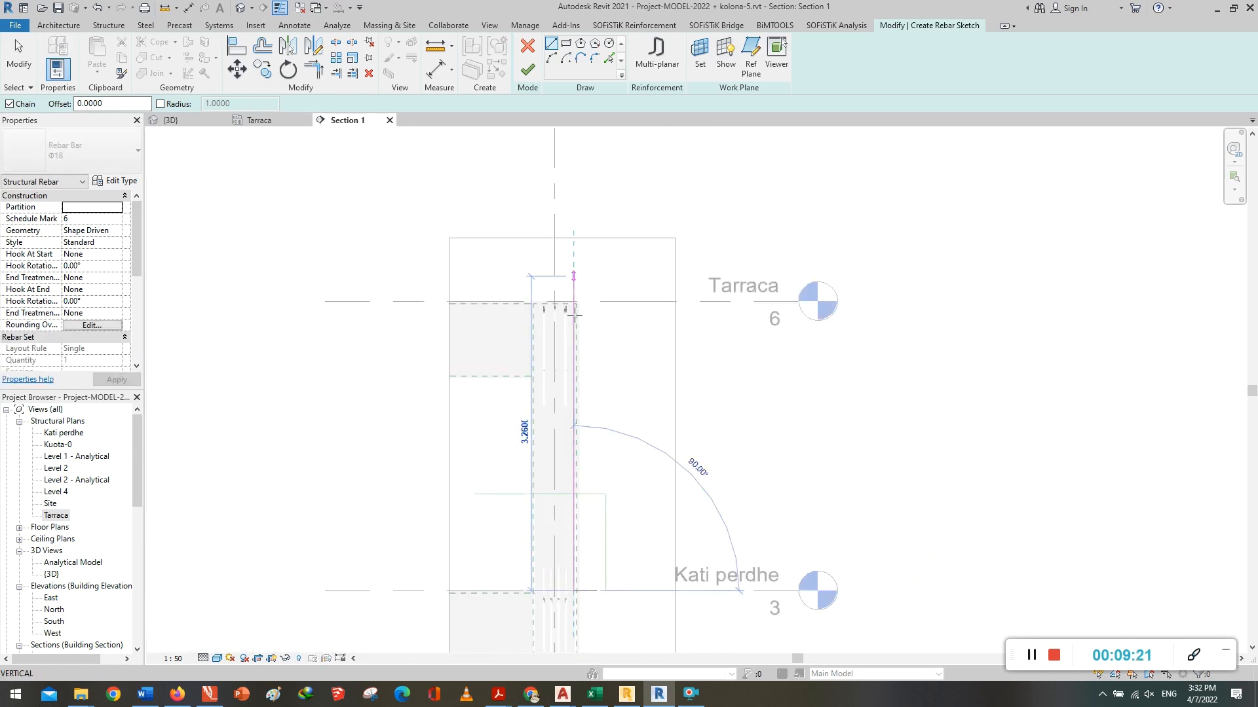
scroll(574, 315, up, 6)
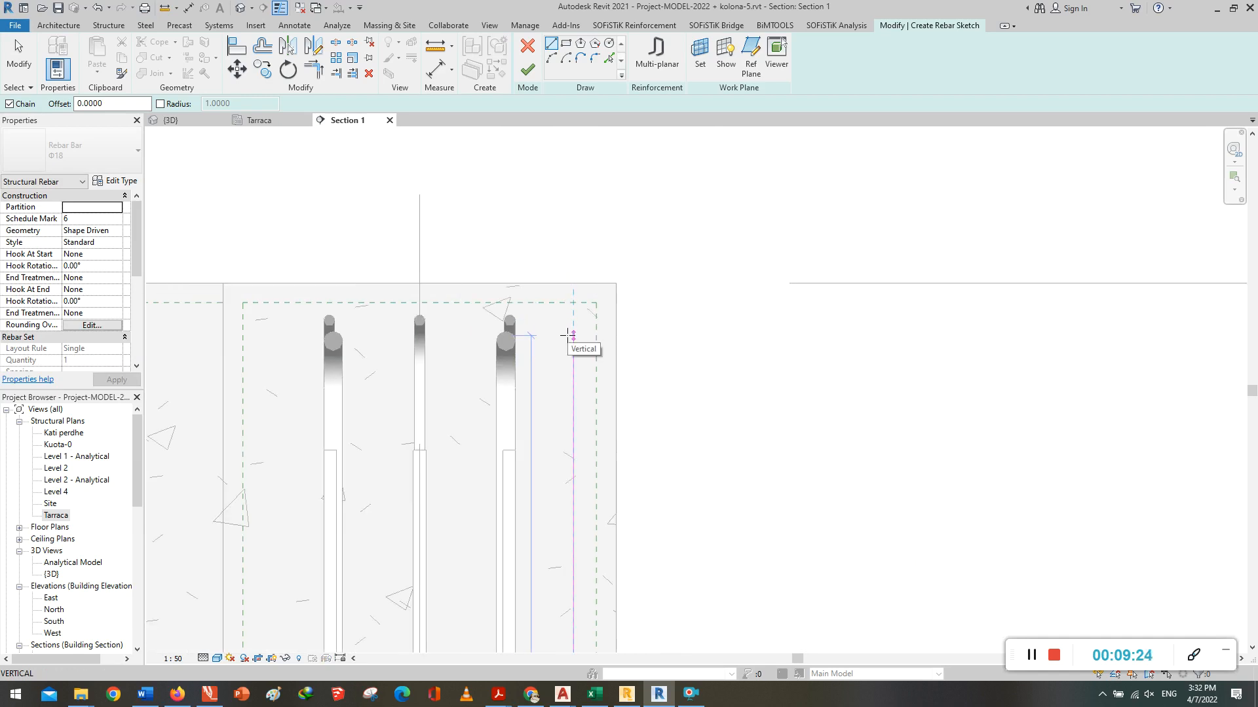
scroll(568, 337, down, 3)
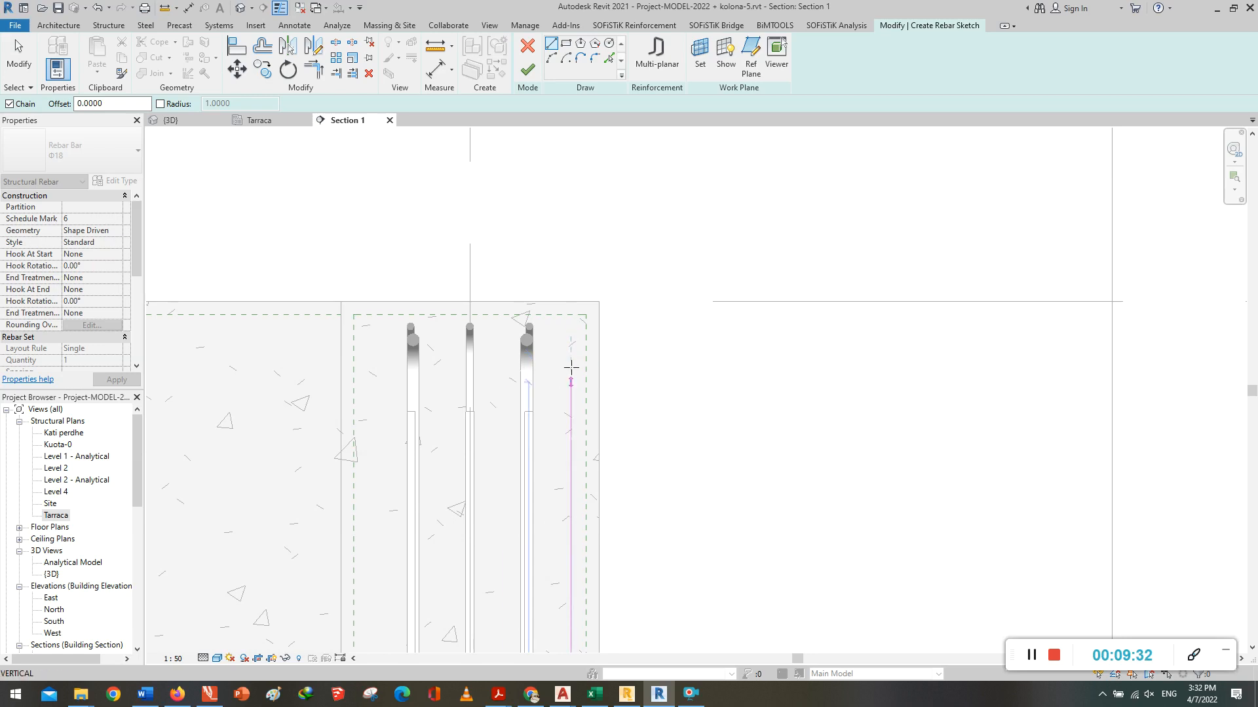
scroll(569, 360, up, 2)
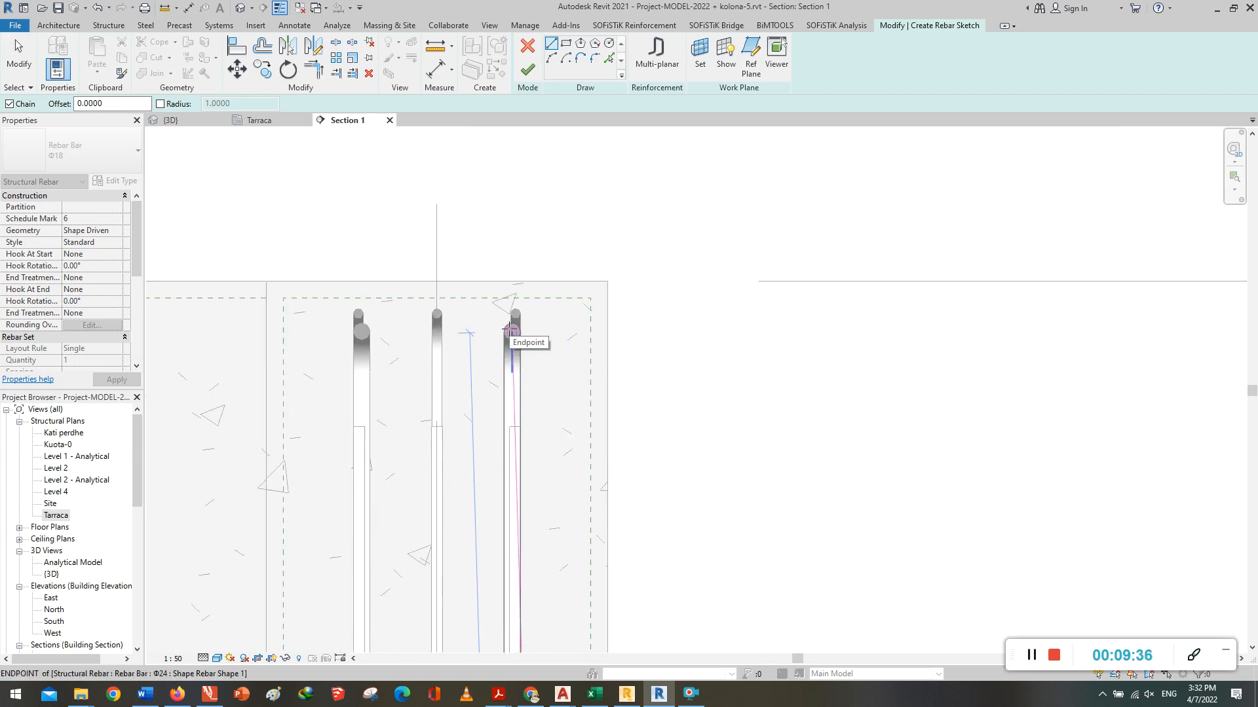
click(562, 357)
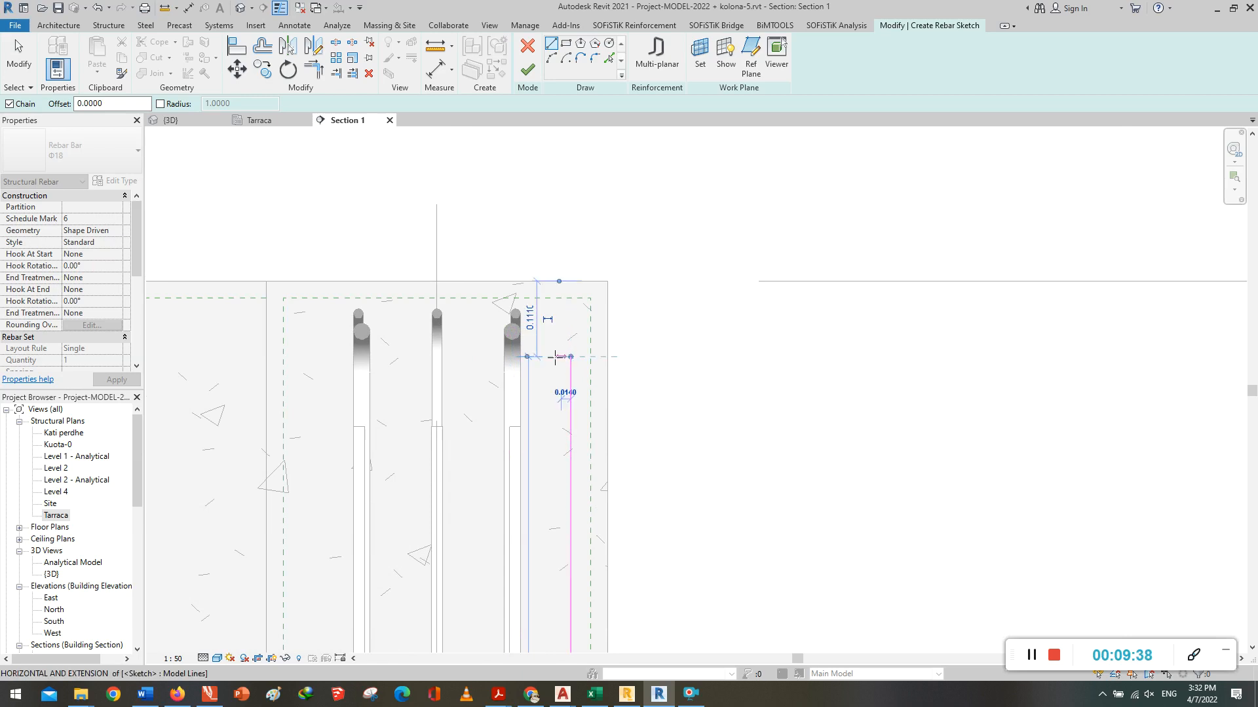
Step: Add a 0.6 m horizontal leg from the bar's upper end into the beam and finish the sketch
scroll(562, 357, down, 3)
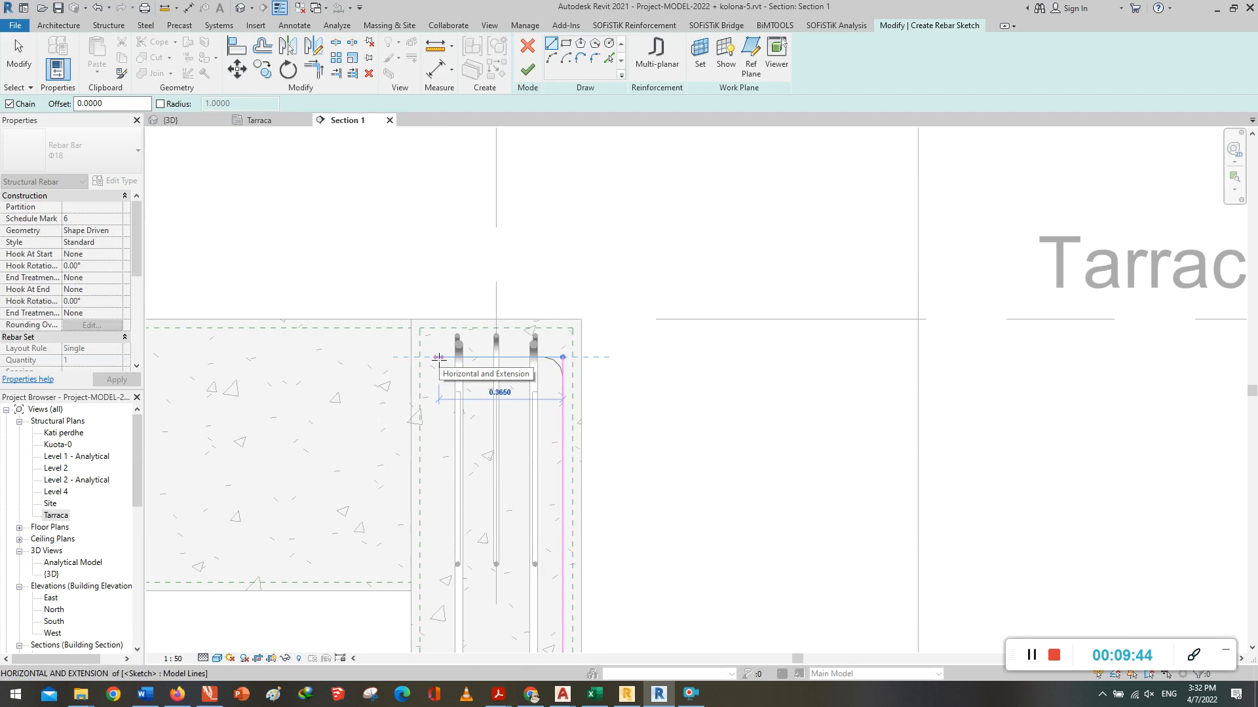
scroll(385, 357, up, 2)
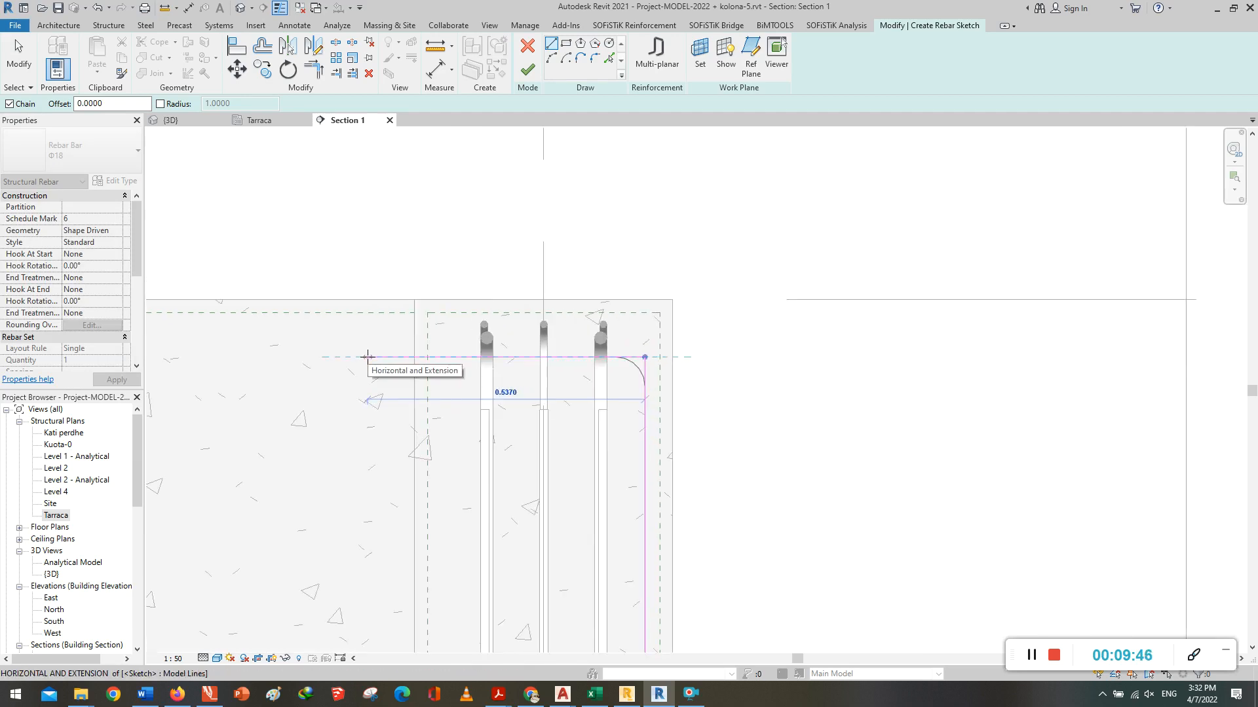
text(0.6)
key(Return)
key(Escape)
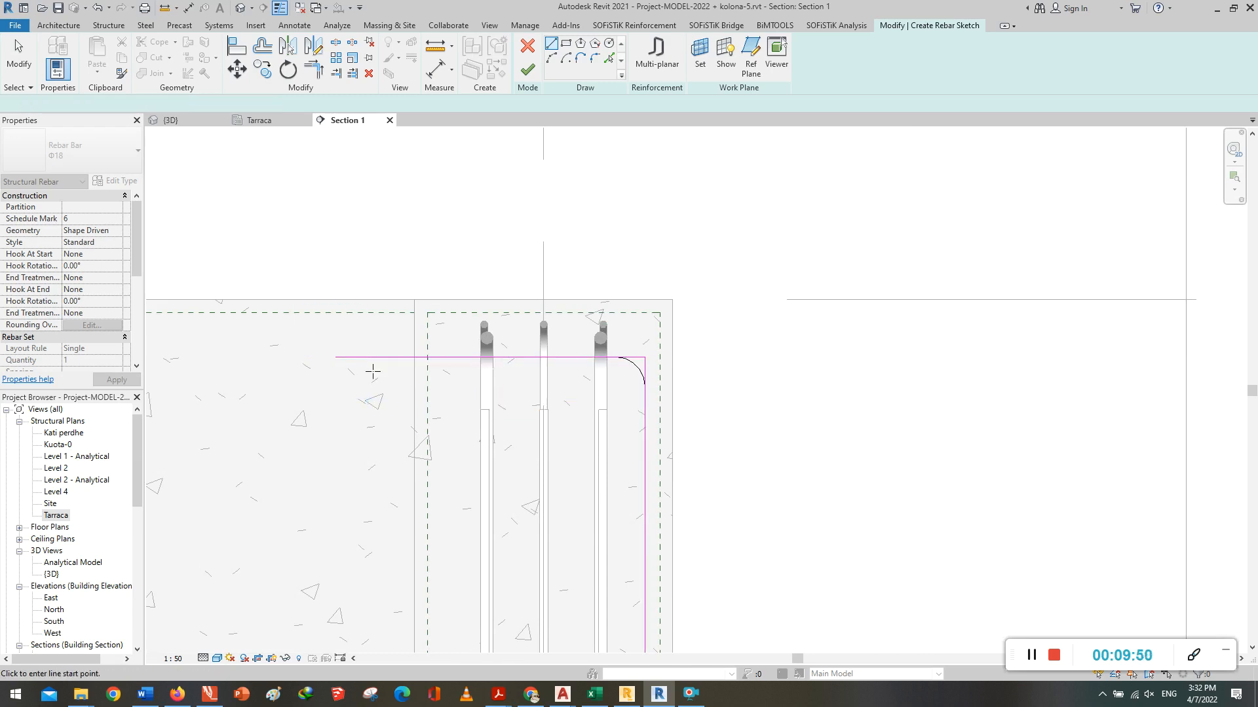
click(527, 68)
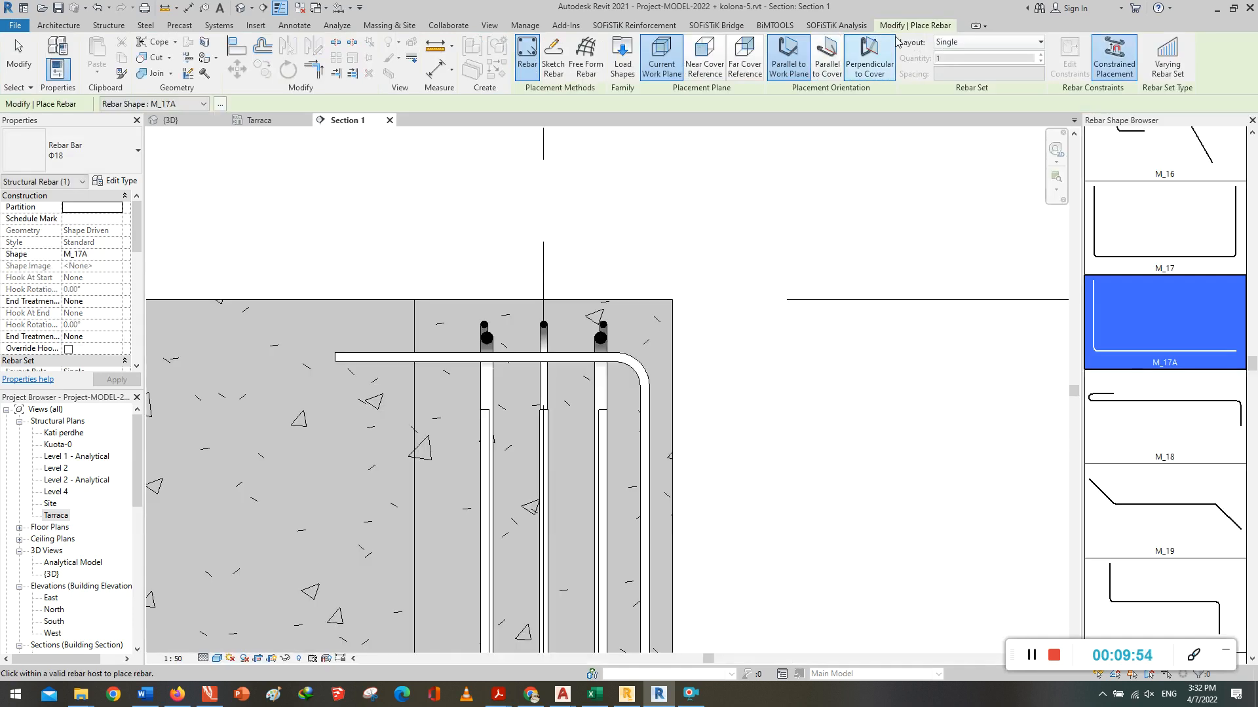
Step: Set the L-shaped bar's layout rule to Fixed Number and leave rebar placement
click(966, 42)
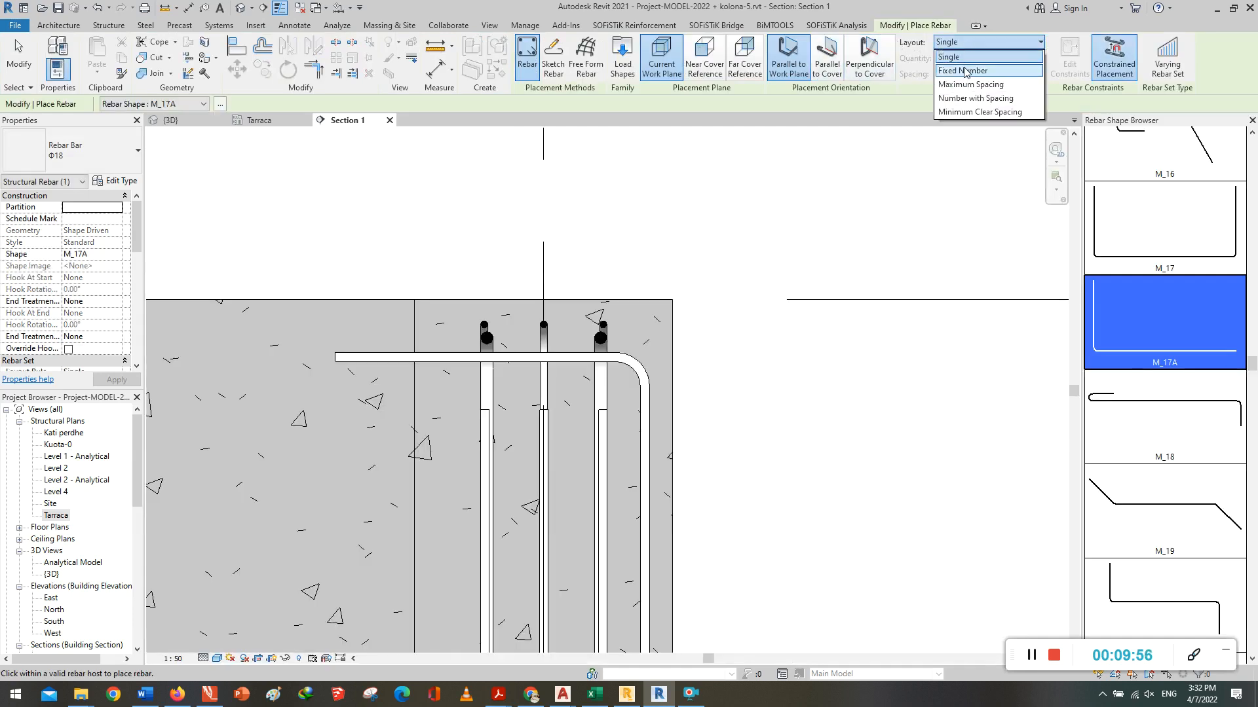
click(964, 65)
key(Escape)
key(Escape)
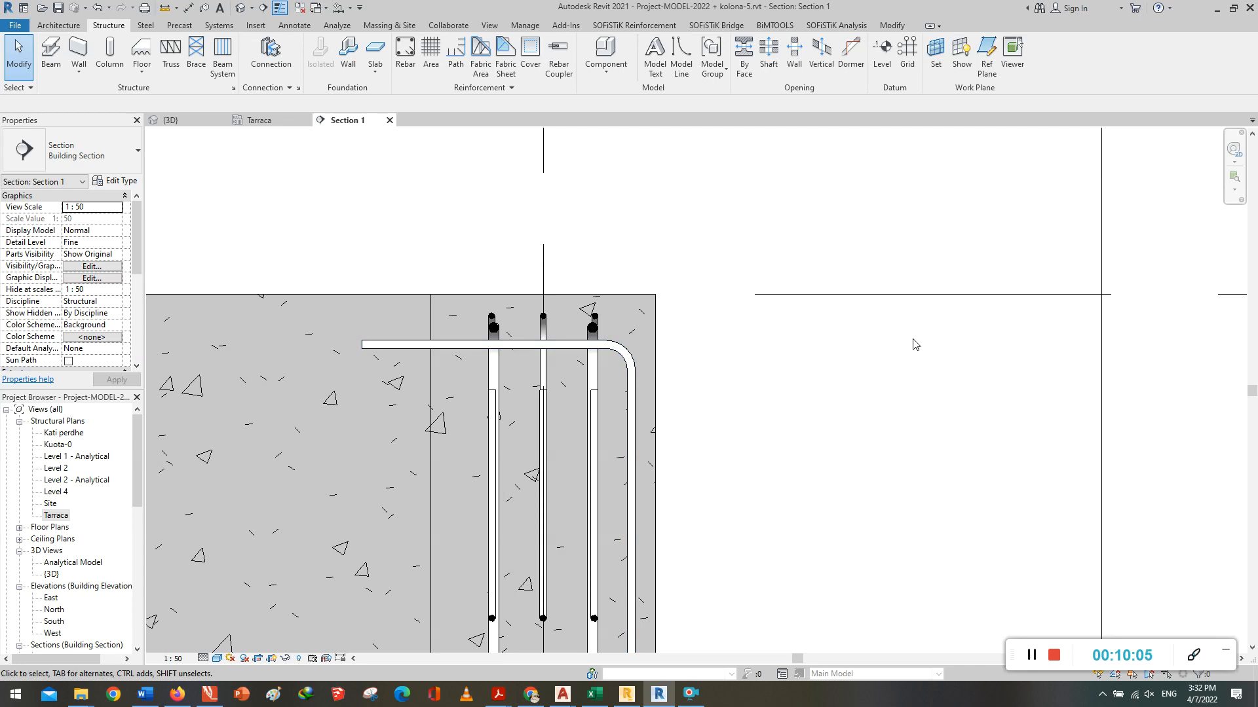
Step: Start sketching a second Φ18 bar hosted in the upper column, with its first point beside the beam-side face at the Kati perdhe level
scroll(916, 344, down, 5)
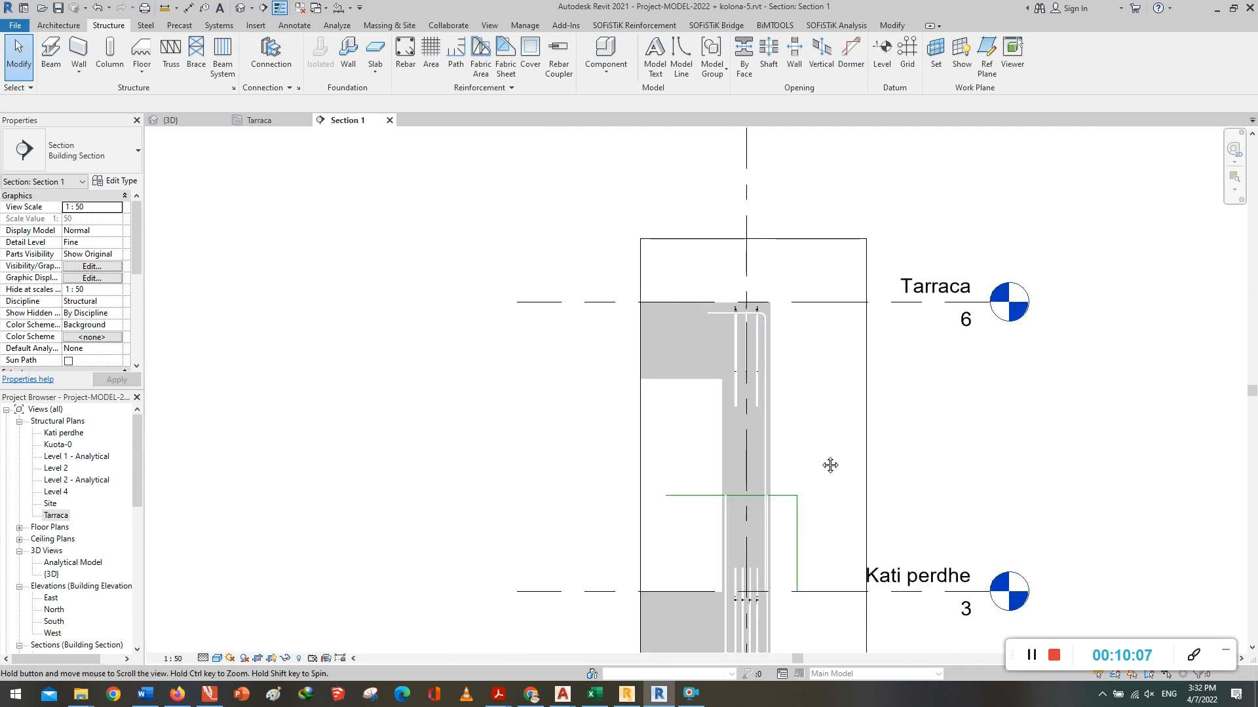
middle_drag(829, 458, 747, 345)
click(410, 47)
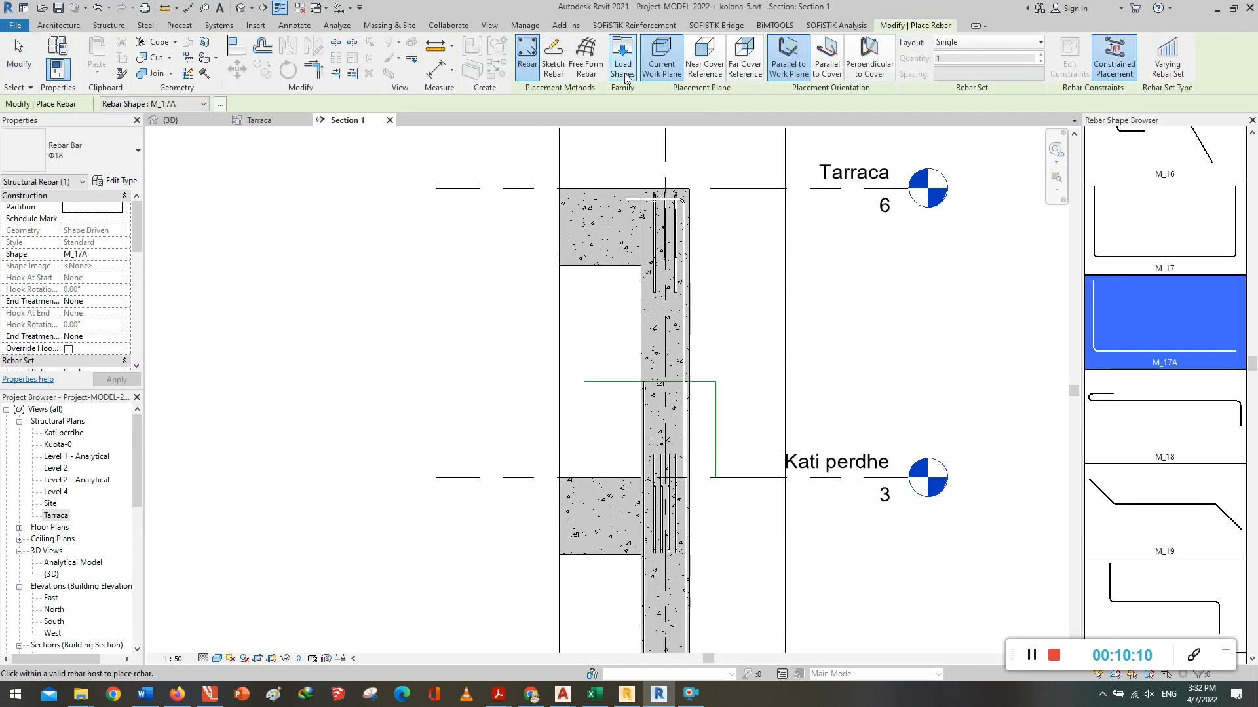
click(553, 59)
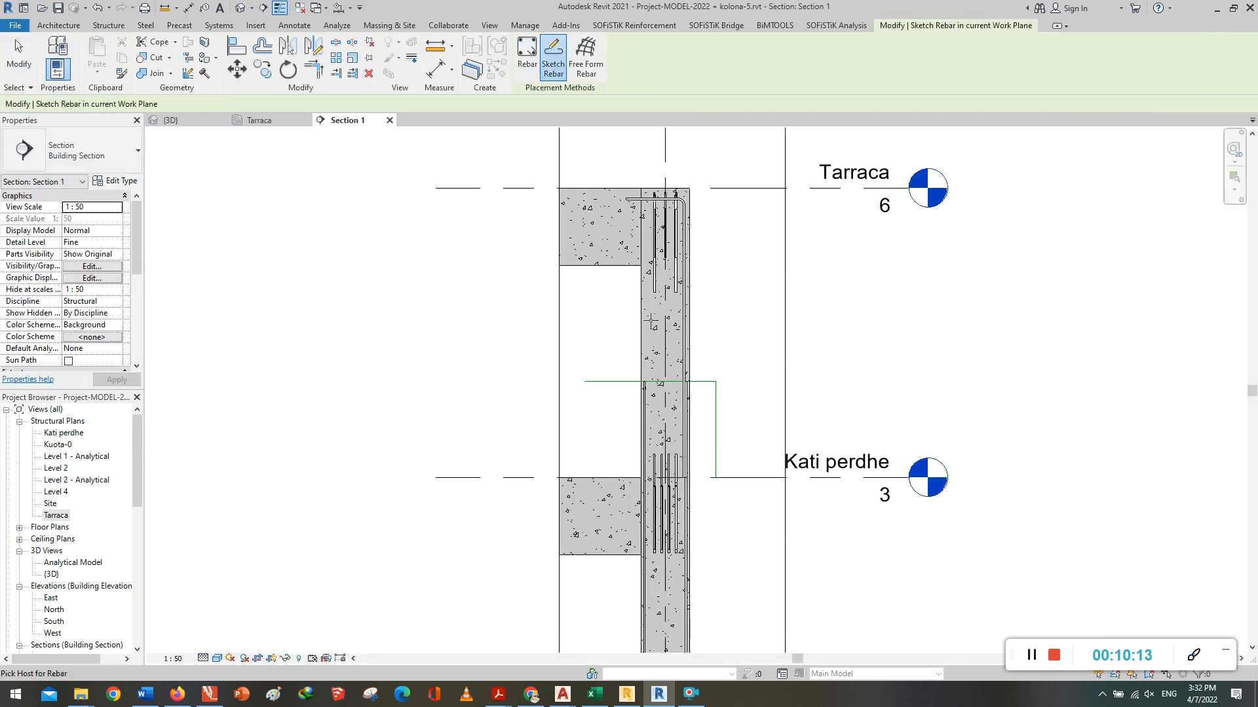
click(725, 233)
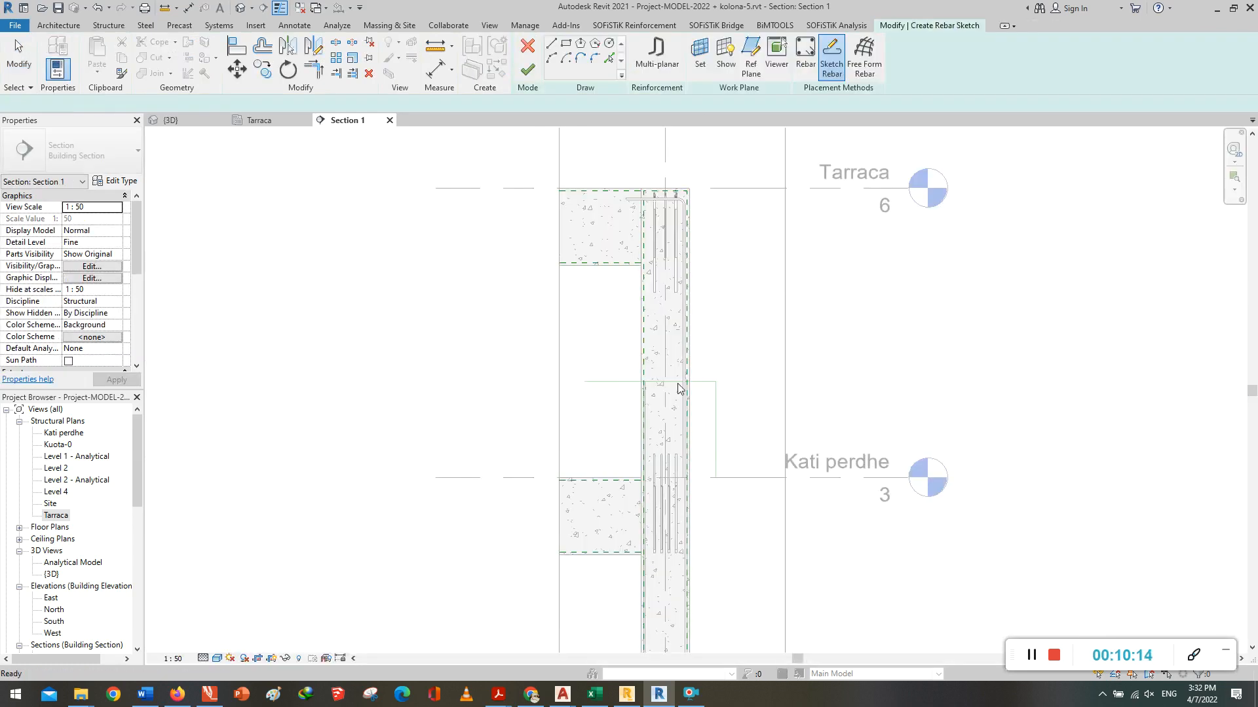
scroll(633, 478, up, 5)
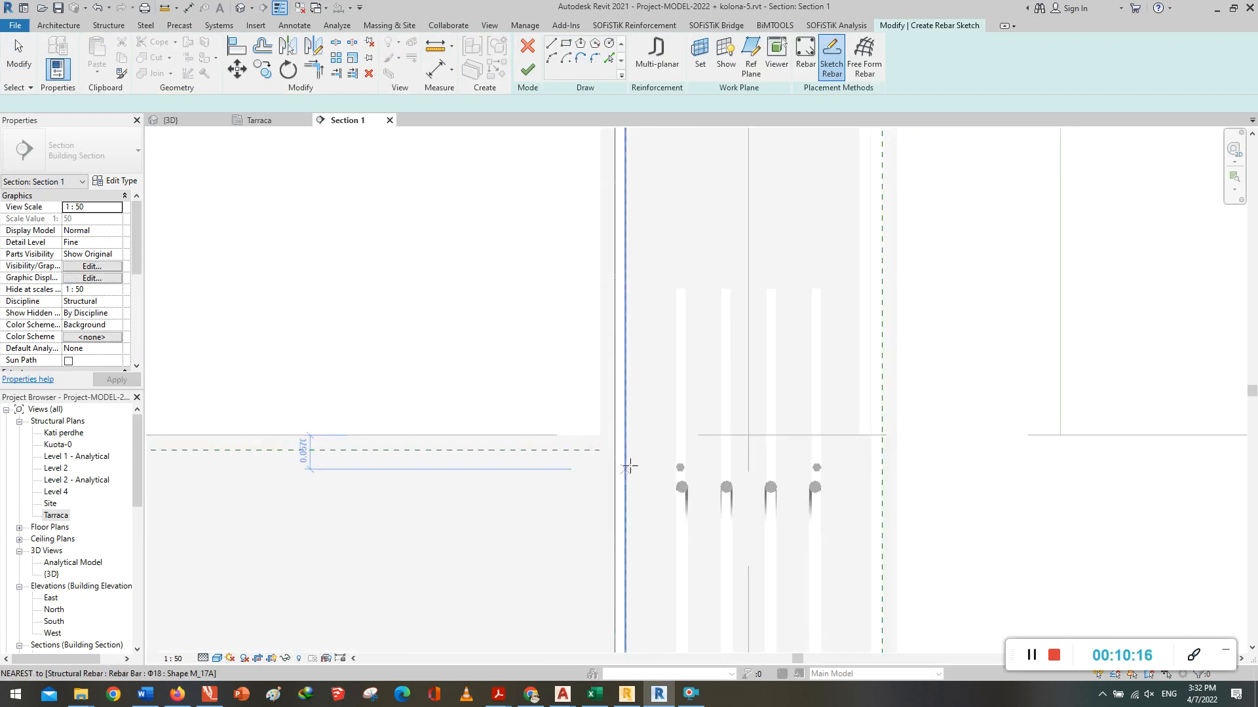
scroll(631, 432, up, 3)
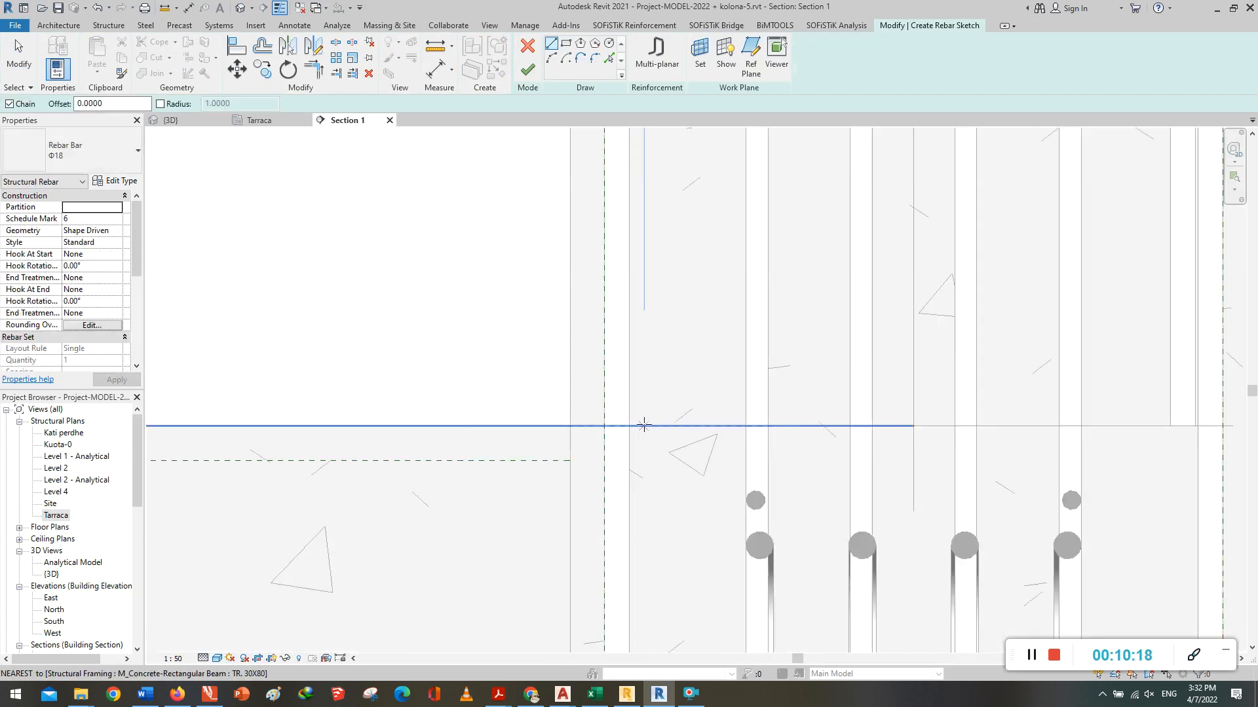
click(645, 425)
Step: Run the second bar vertically up the beam-side face to about 0.15 m below the column top, under the first bar's horizontal leg
scroll(651, 525, down, 6)
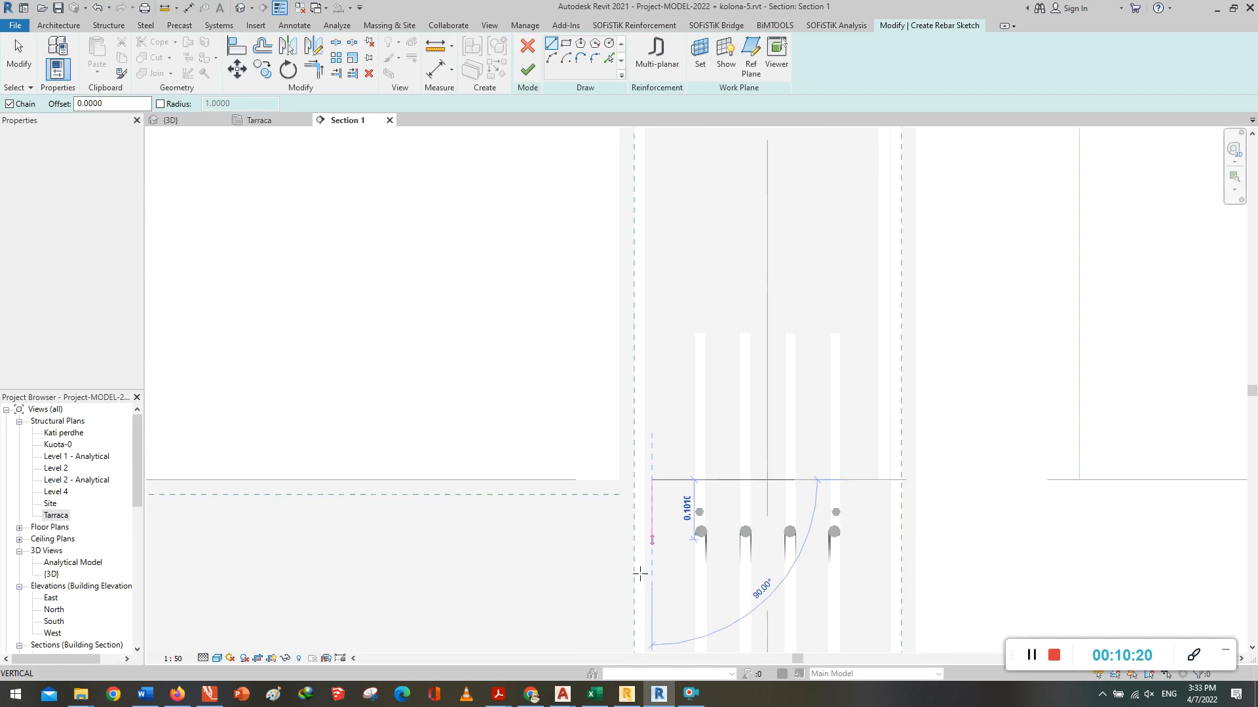
scroll(637, 577, down, 3)
scroll(637, 430, up, 3)
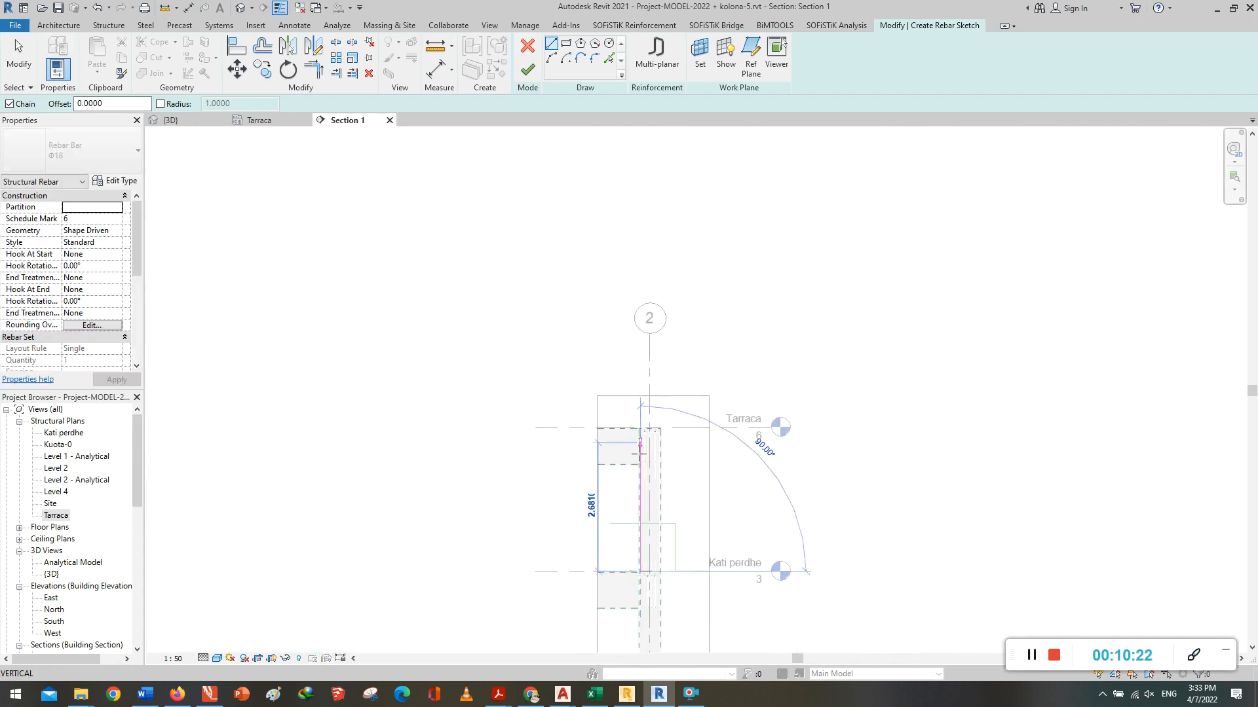
scroll(638, 431, up, 6)
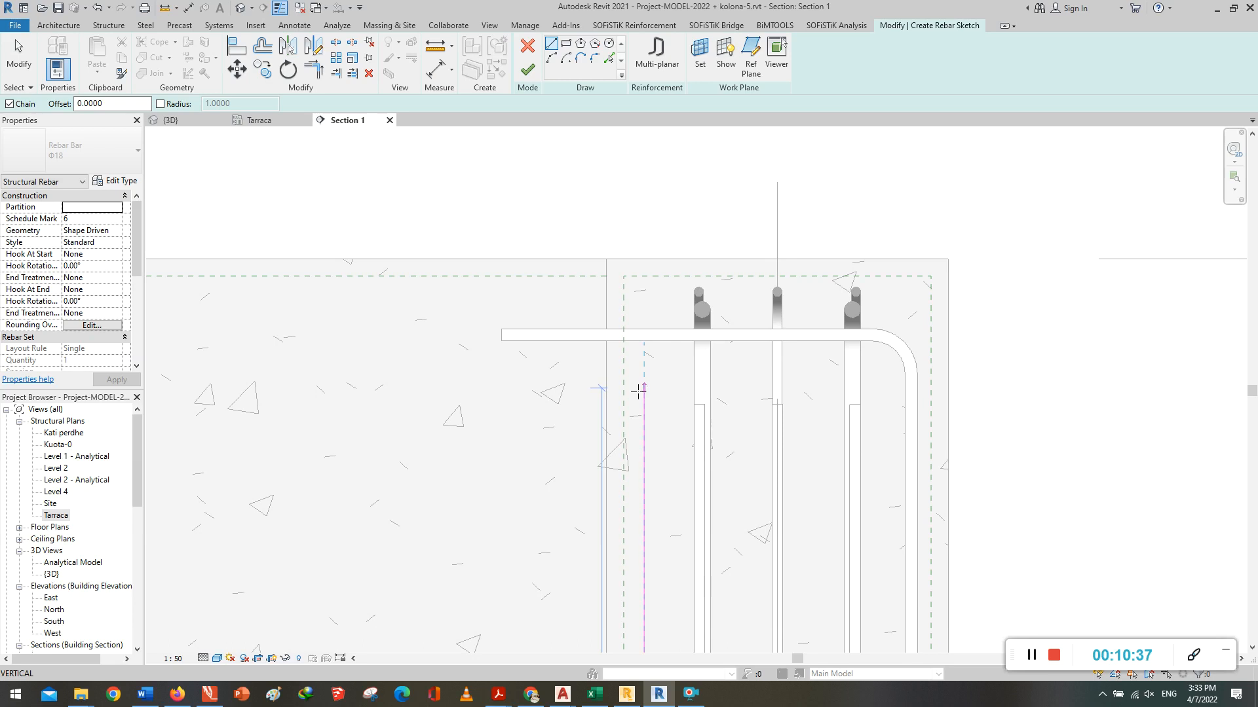
scroll(639, 391, up, 1)
click(645, 356)
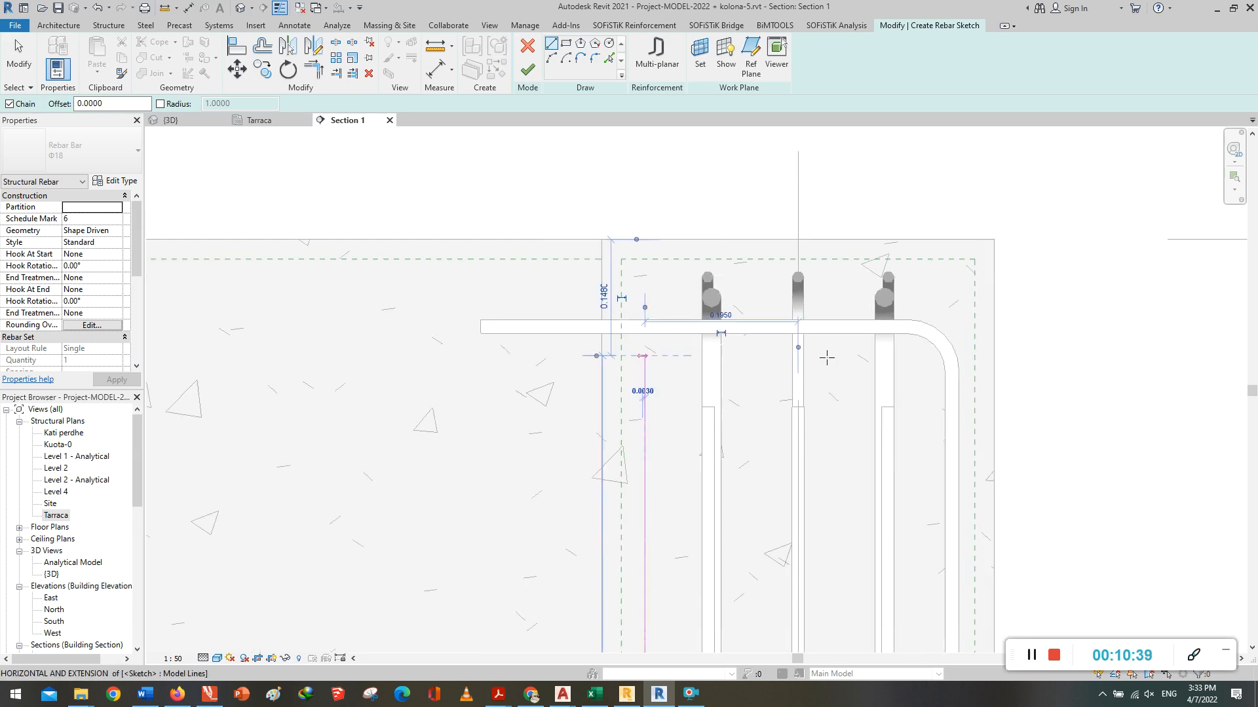
Step: Add a horizontal leg about 0.355 m long across the column and a 0.1 m downward end leg, and finish the sketch
scroll(907, 354, up, 1)
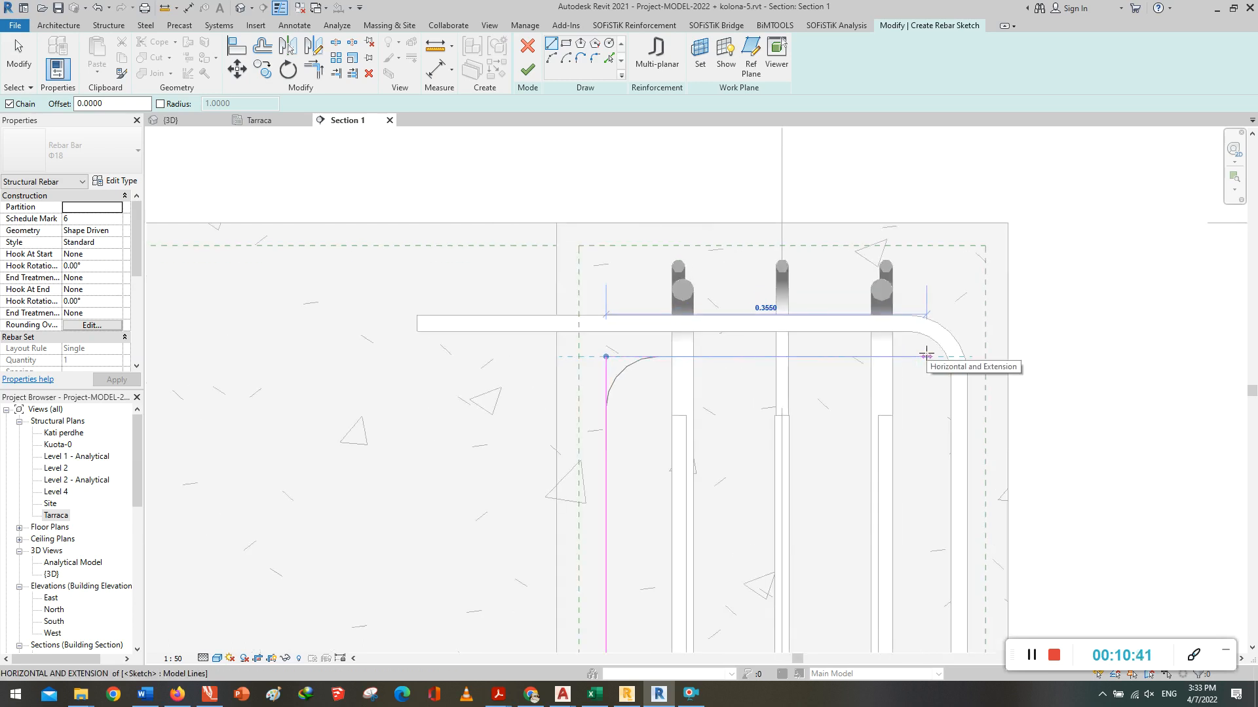
click(929, 439)
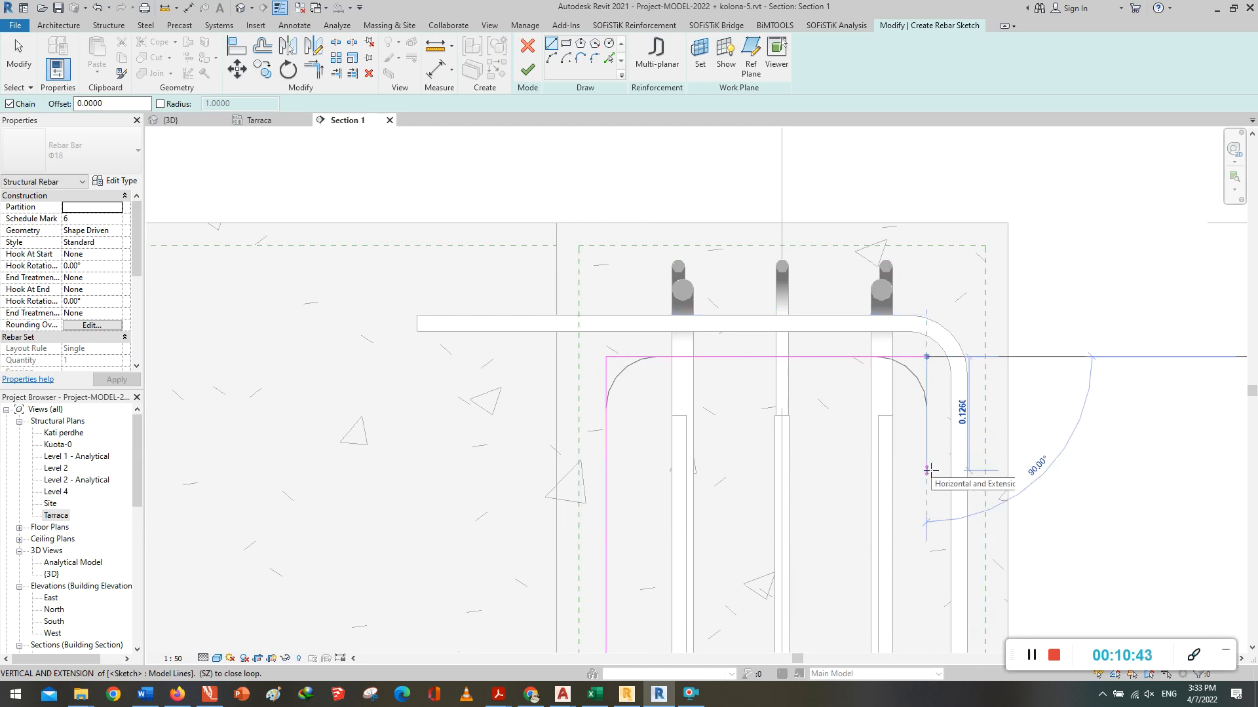
text(0)
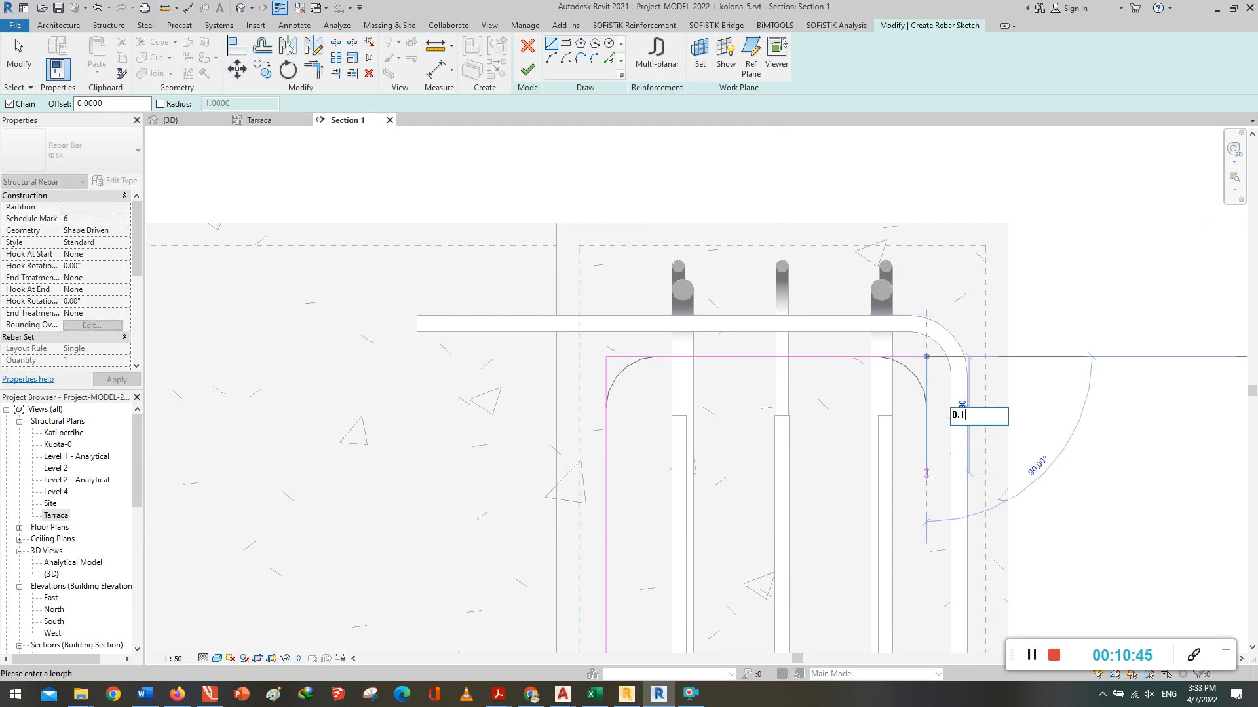
text(.1)
key(Return)
key(Escape)
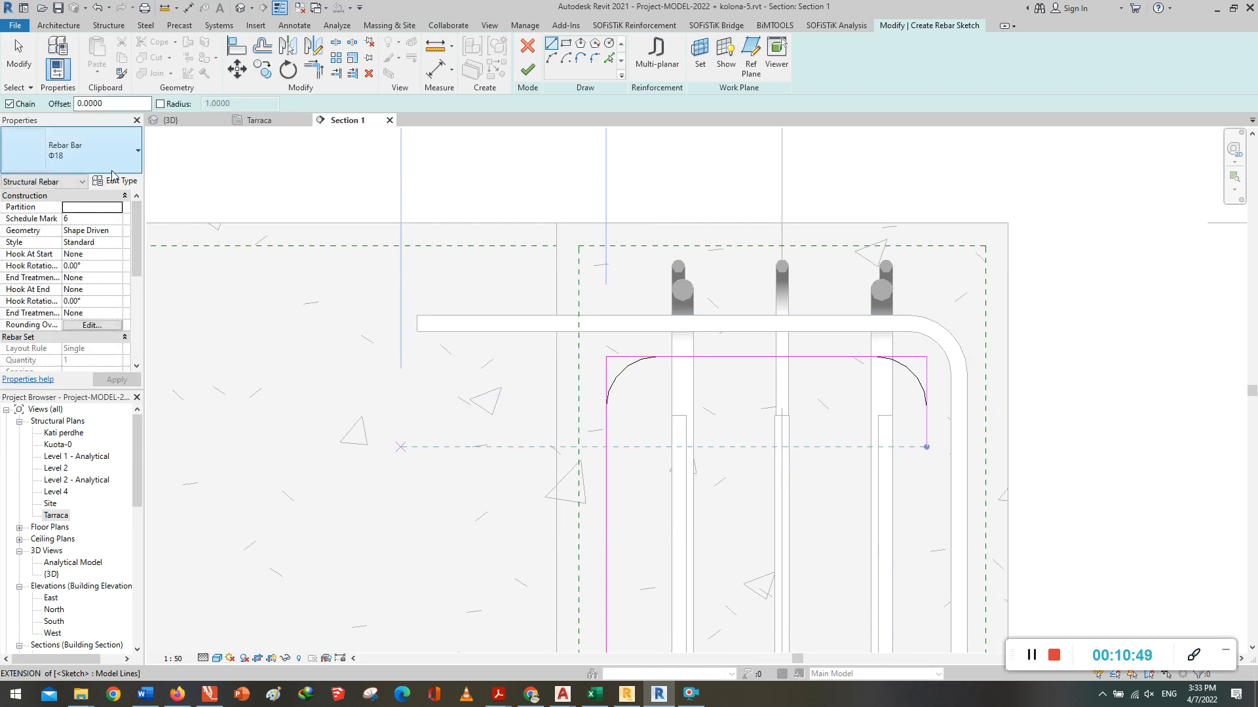
click(526, 70)
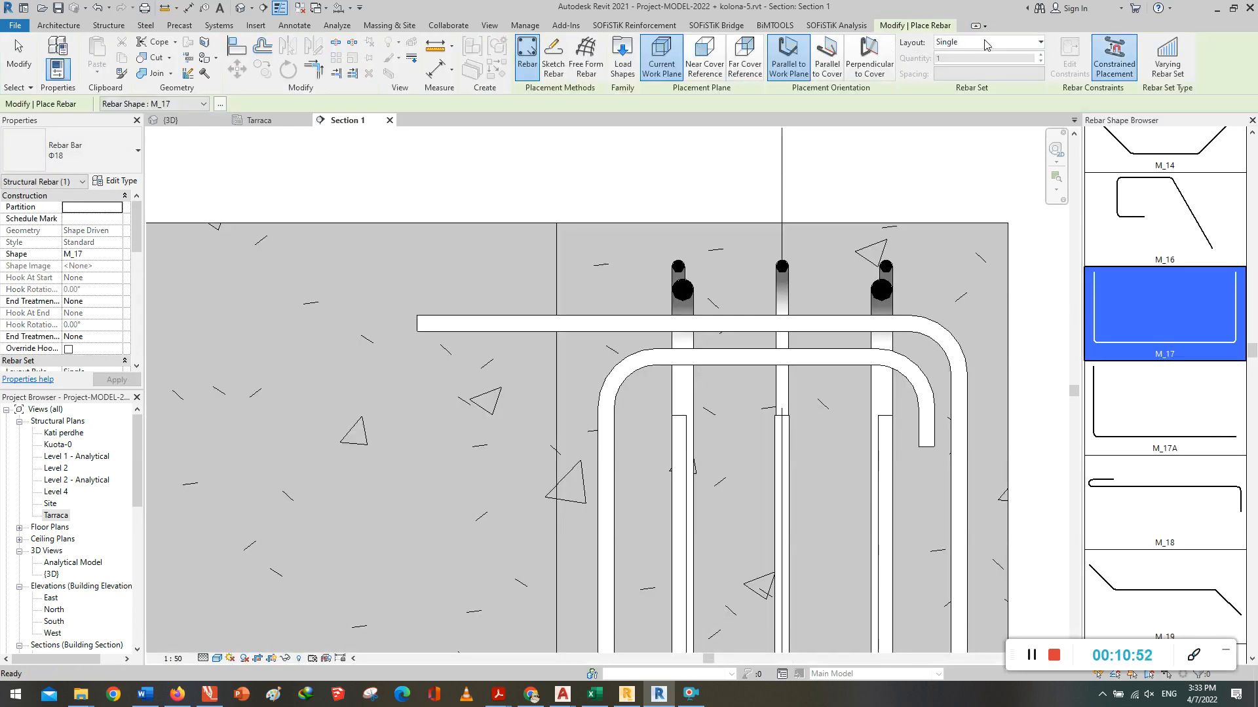
Step: Set the rebar layout rule to Fixed Number with a quantity of 3 and leave rebar placement
click(986, 42)
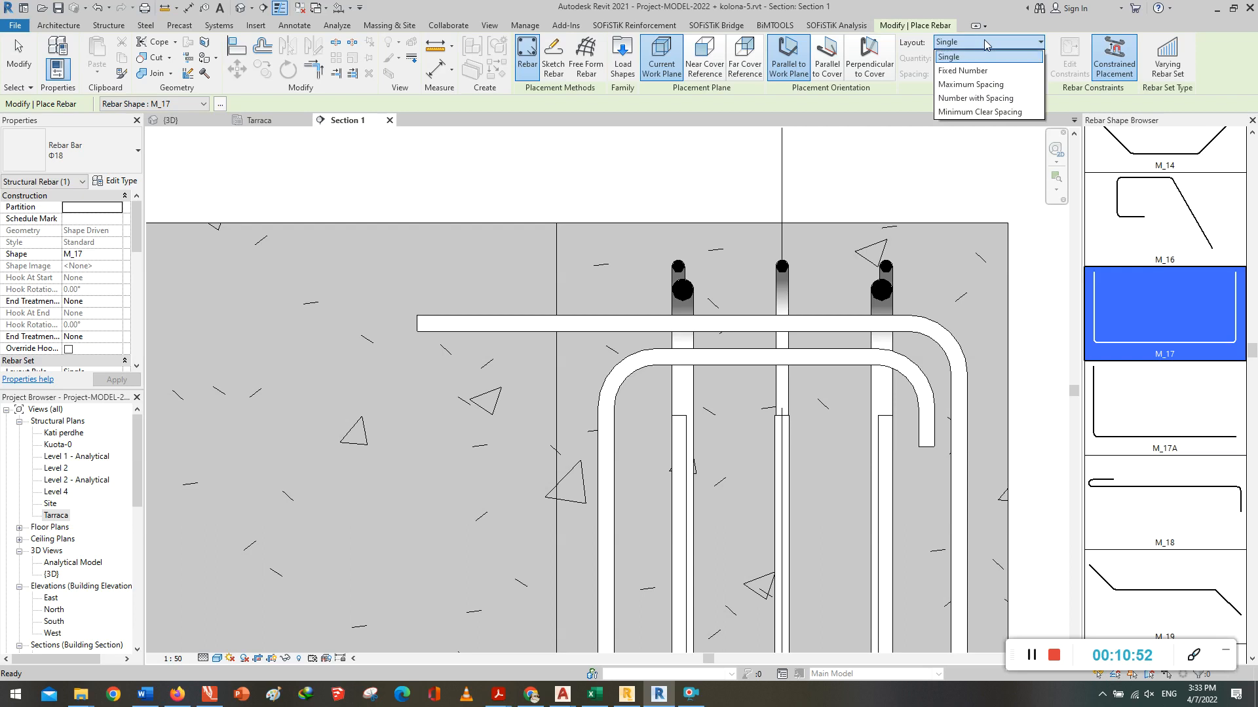
click(961, 70)
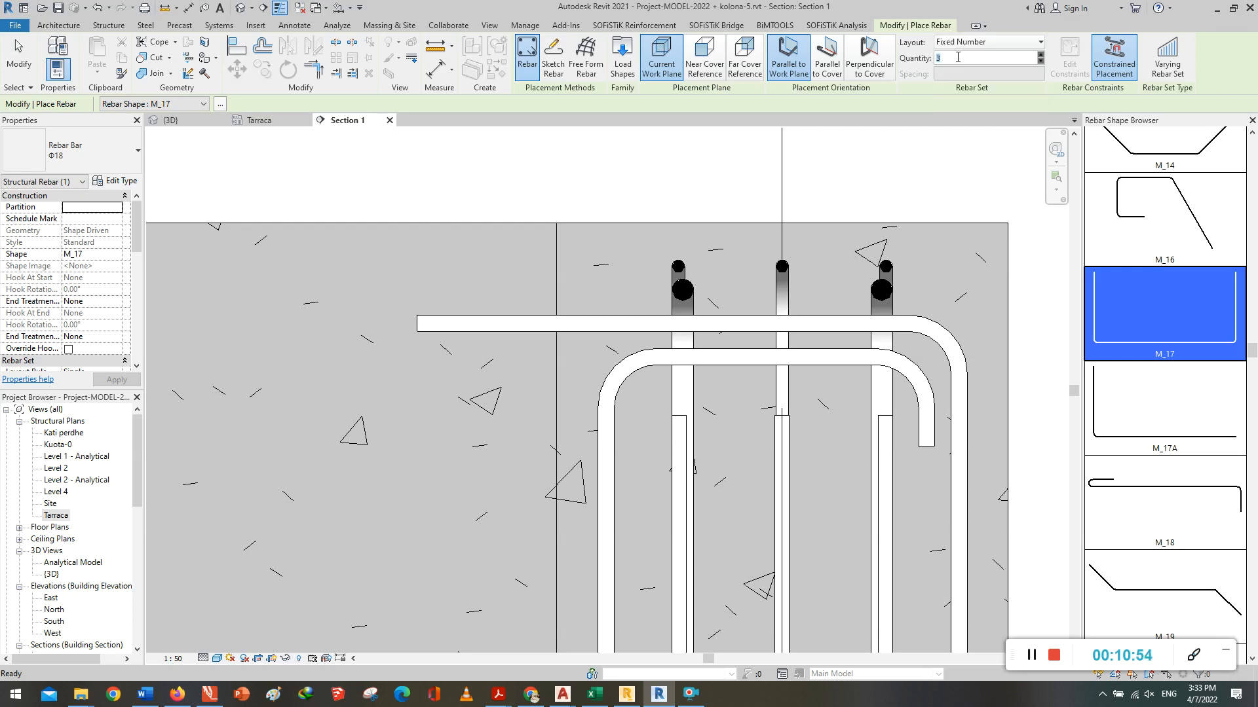
scroll(518, 355, down, 3)
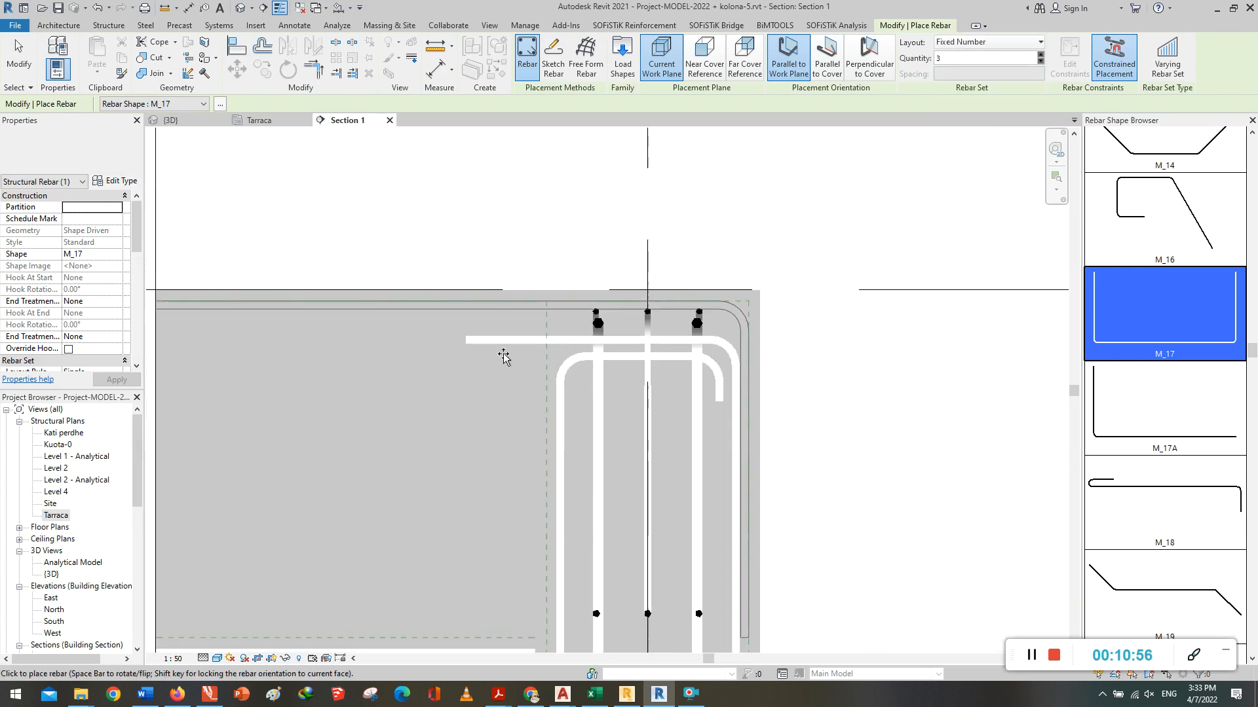
click(502, 355)
key(Escape)
key(Escape)
middle_drag(763, 349, 775, 287)
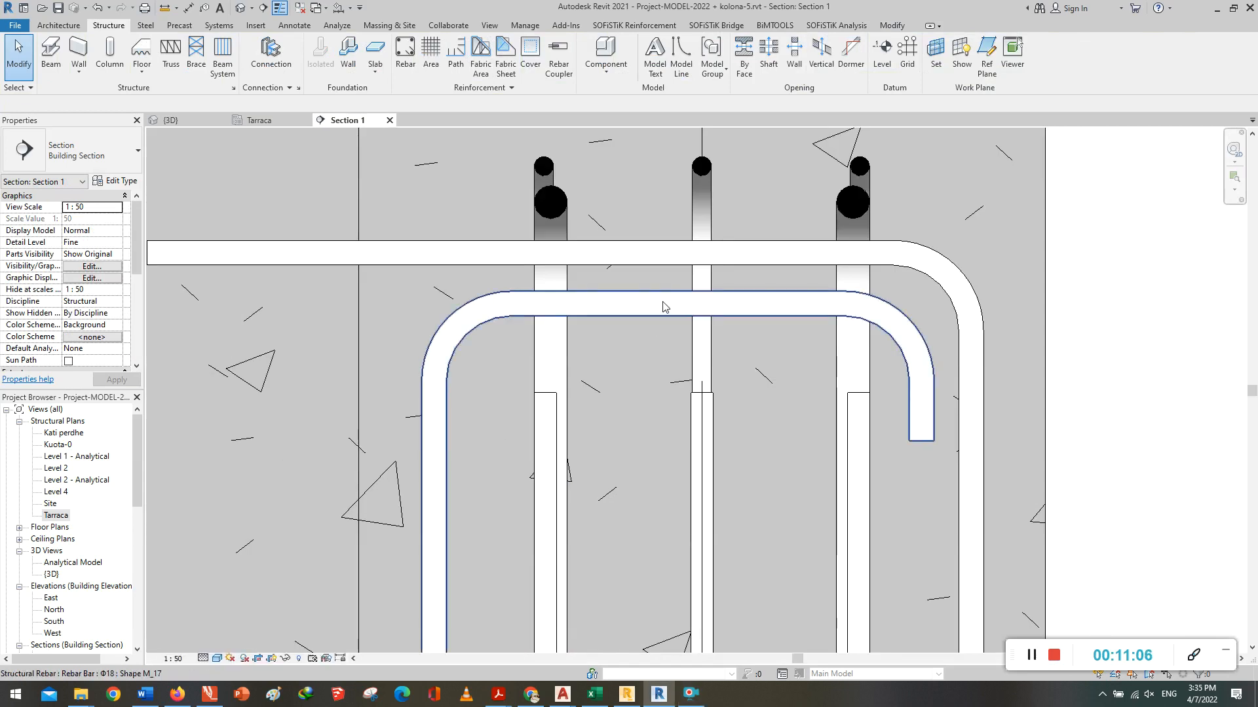
Step: Move the second bar's horizontal leg up to just below the first bar's horizontal leg
scroll(677, 305, down, 2)
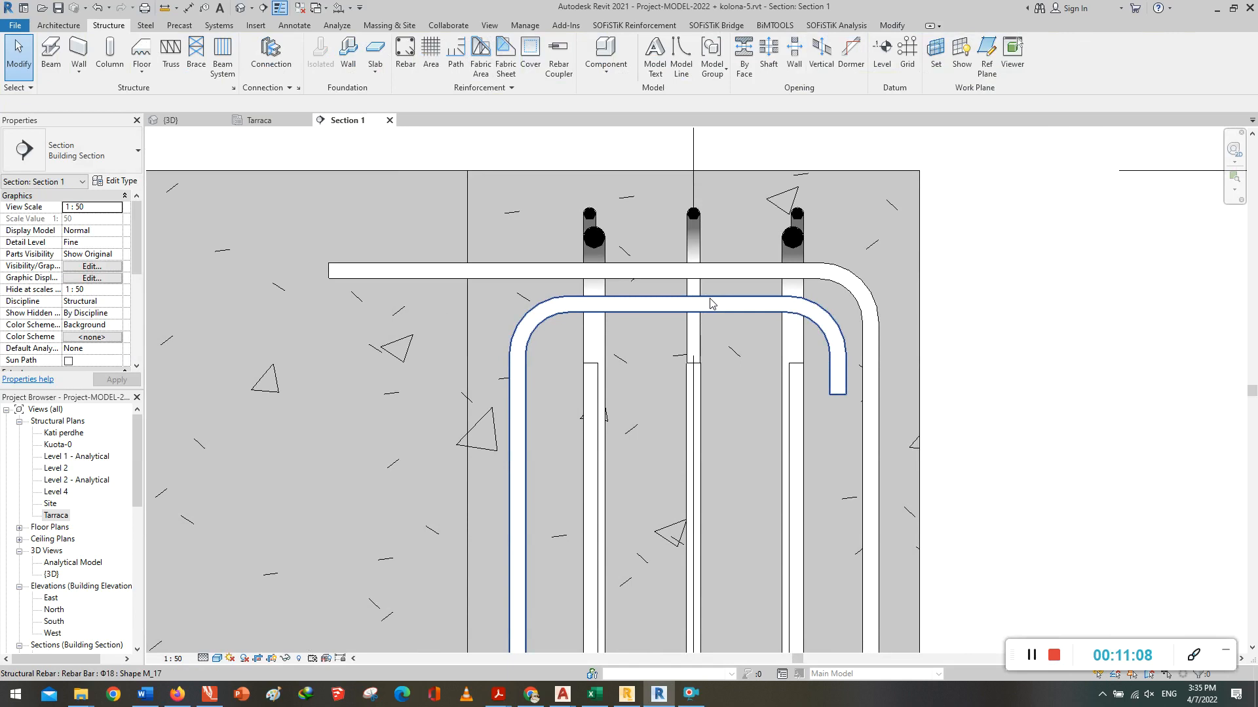
click(707, 306)
scroll(674, 306, up, 3)
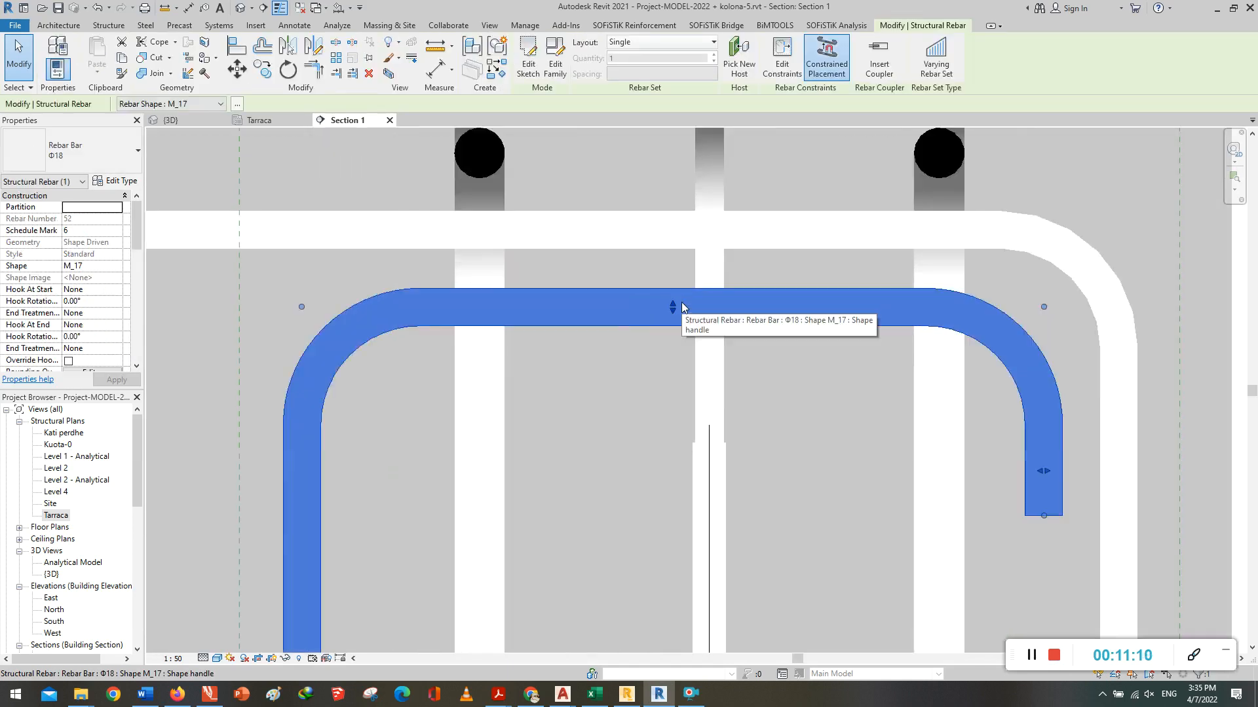
drag(672, 305, 661, 332)
scroll(733, 305, down, 3)
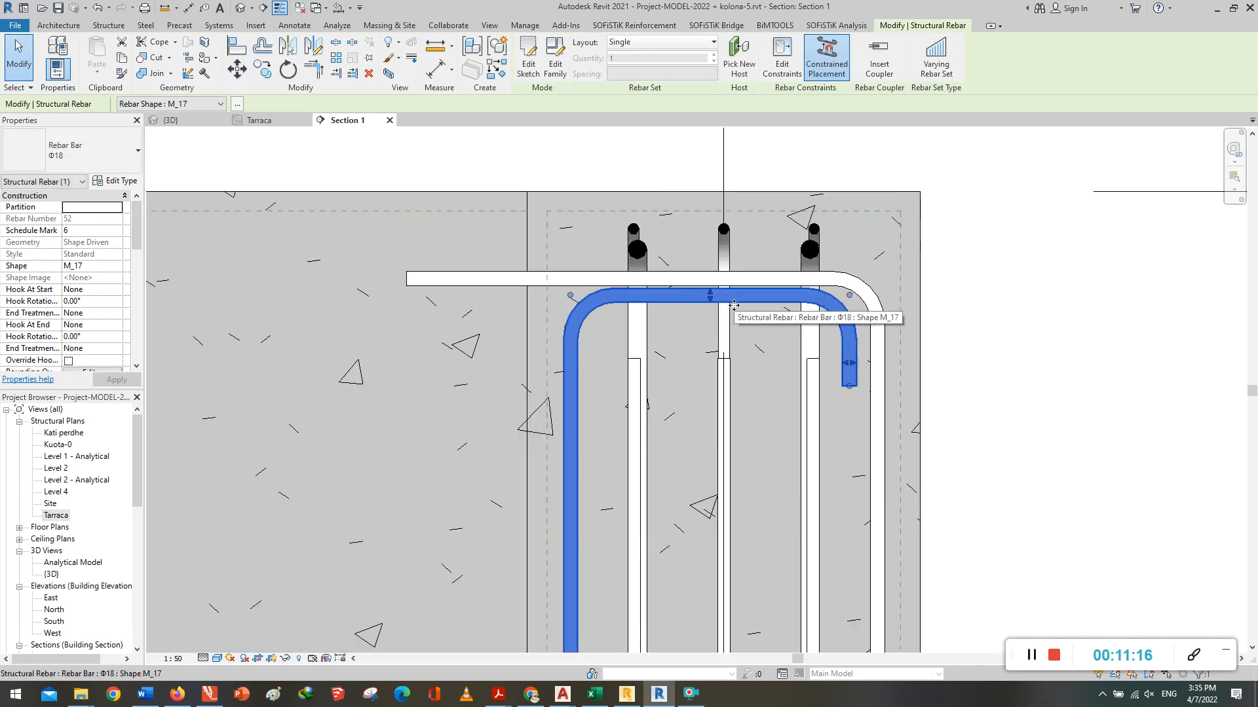
Step: Move the second bar's short end leg outward, close to the first bar's vertical leg, and deselect the bar
scroll(848, 386, up, 3)
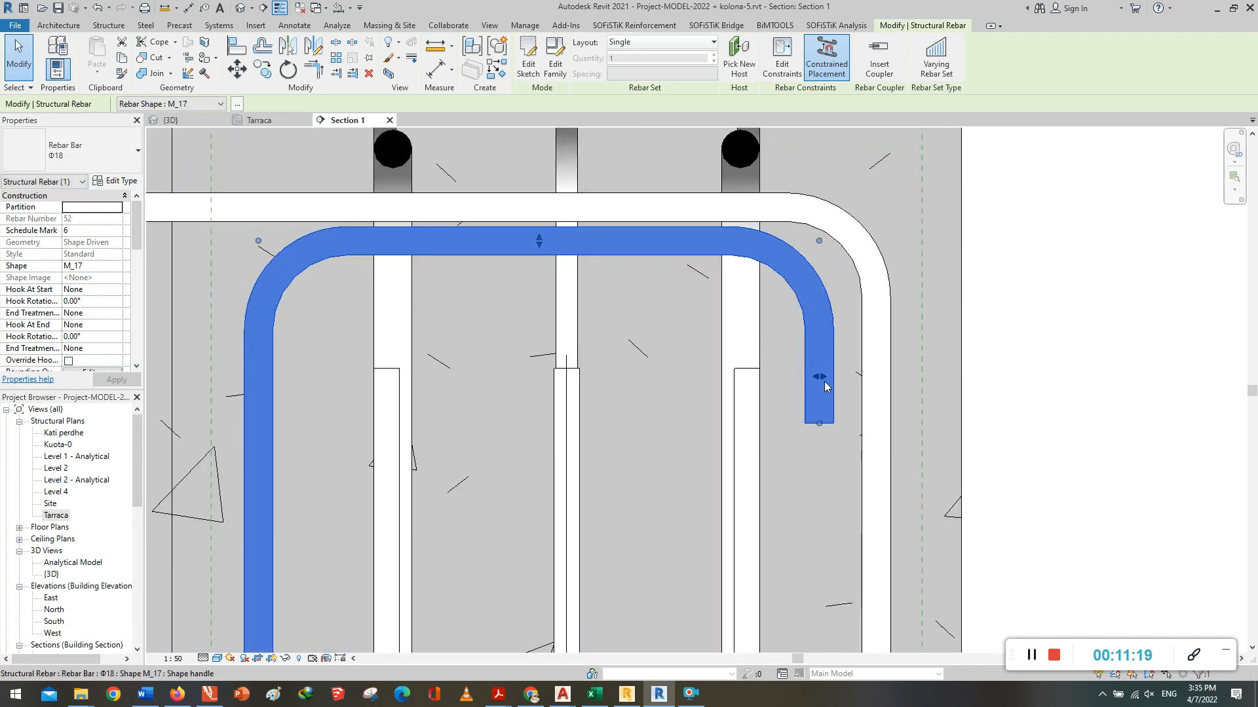
scroll(826, 386, up, 2)
drag(823, 380, 851, 377)
scroll(976, 347, down, 4)
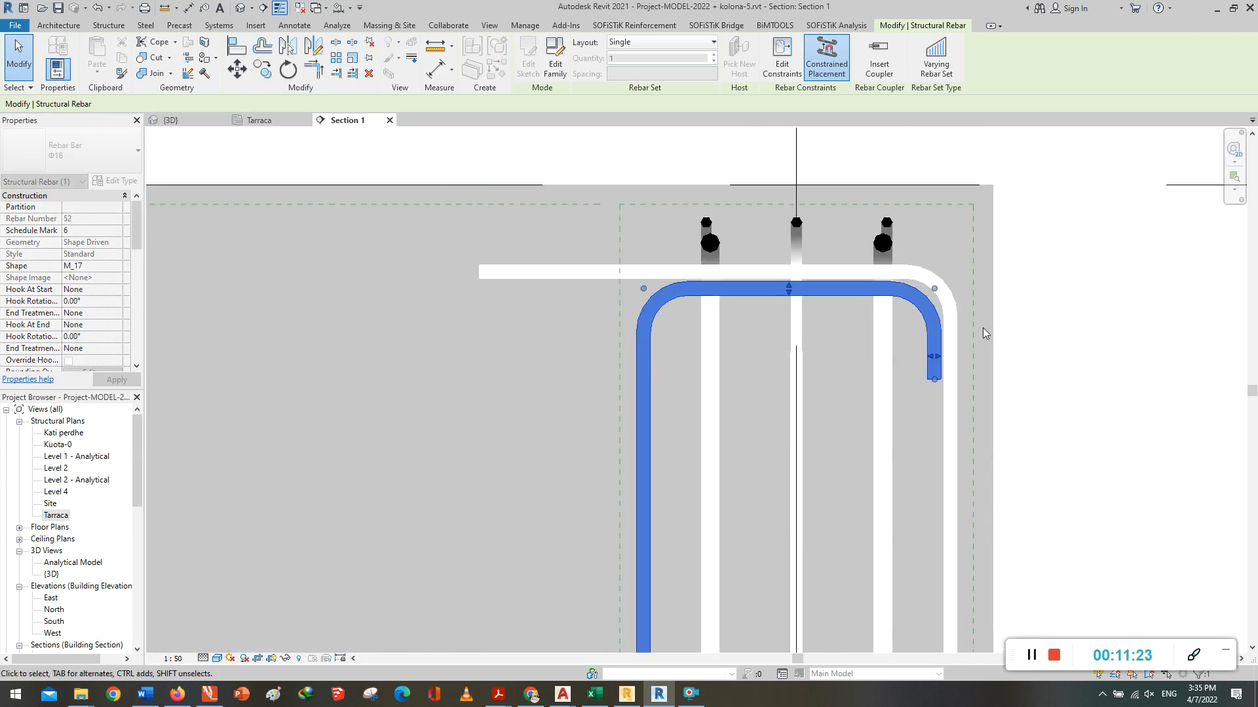
click(982, 333)
scroll(622, 442, down, 2)
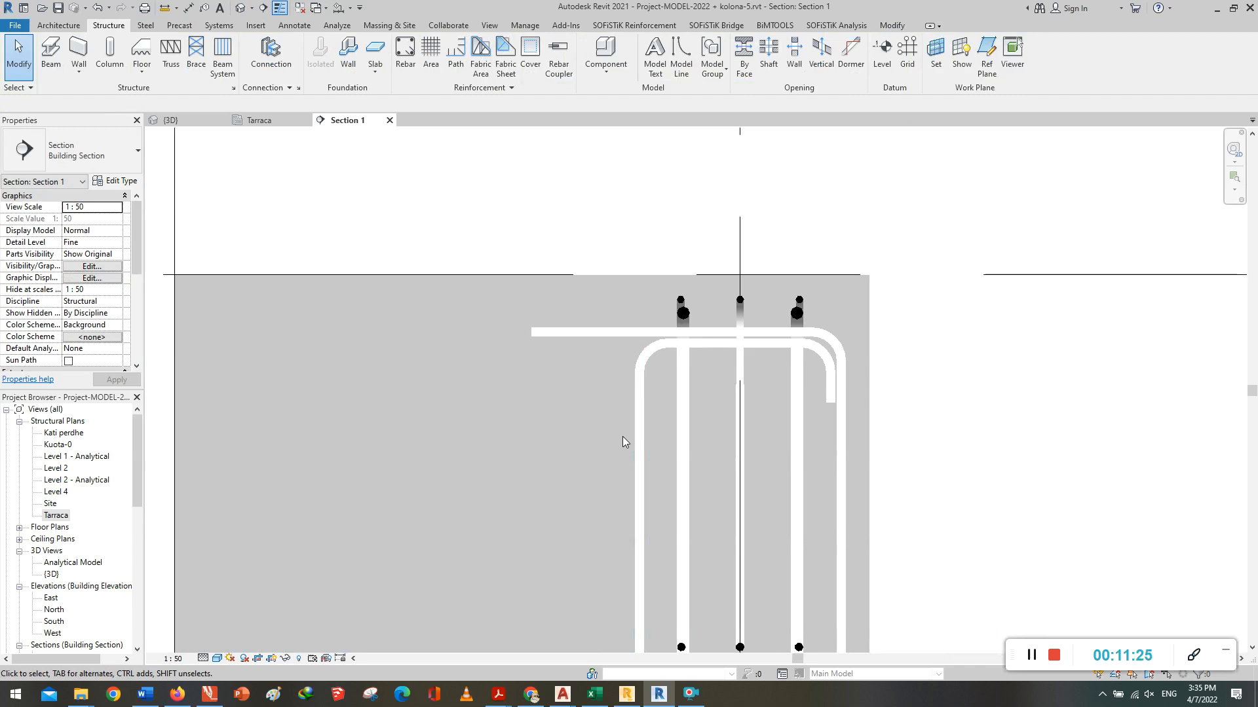
scroll(622, 436, down, 1)
Step: In the Tarraca plan, create a building section along grid 2 crossing the corner column at grid D
click(255, 121)
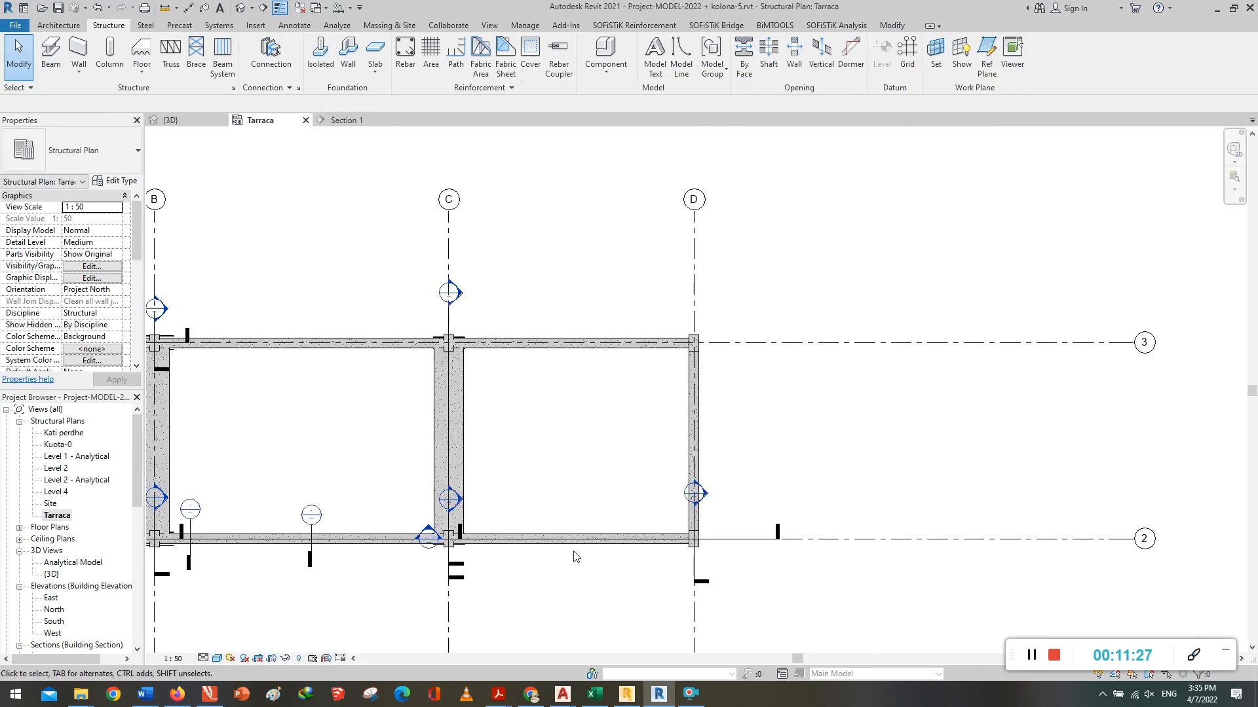
scroll(703, 560, up, 3)
scroll(703, 557, up, 2)
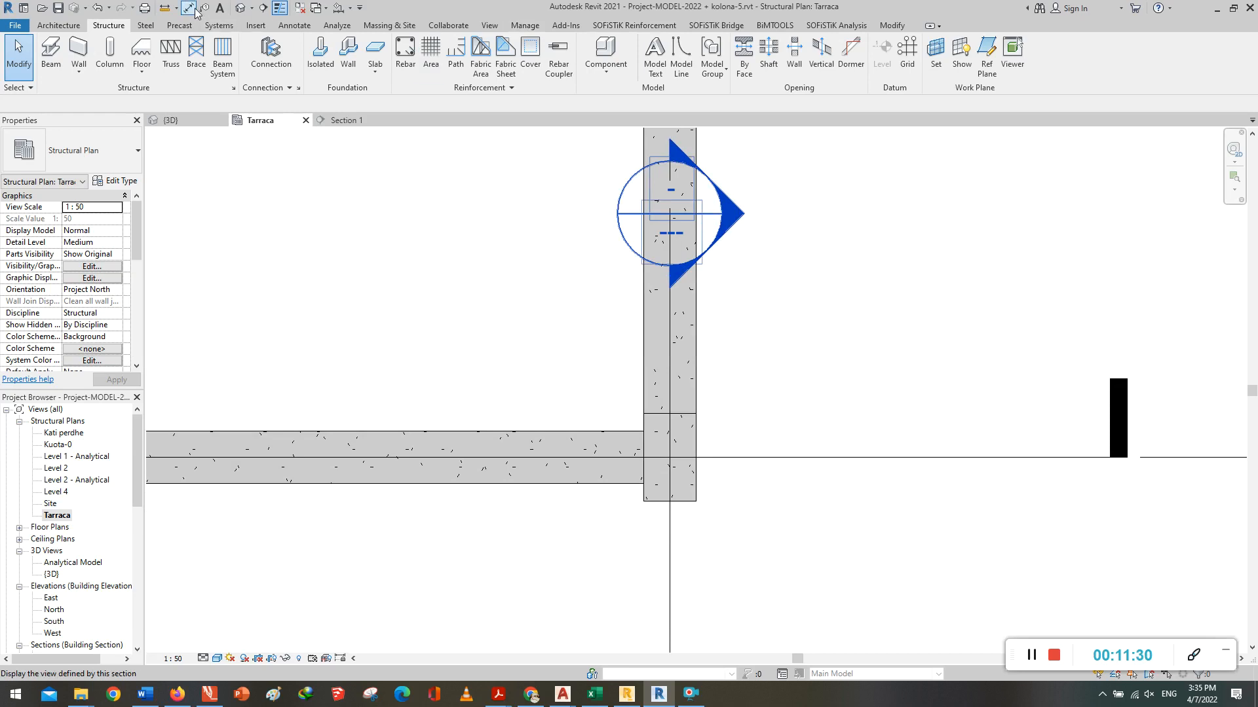
click(264, 8)
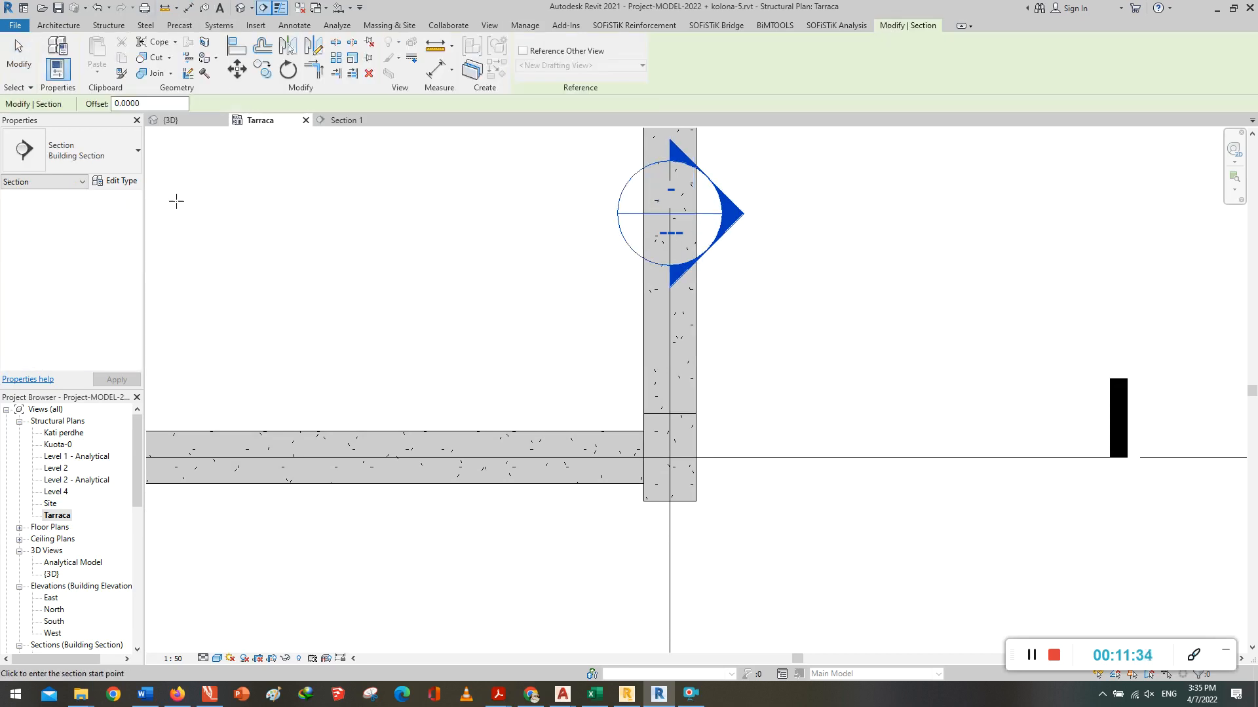
click(547, 457)
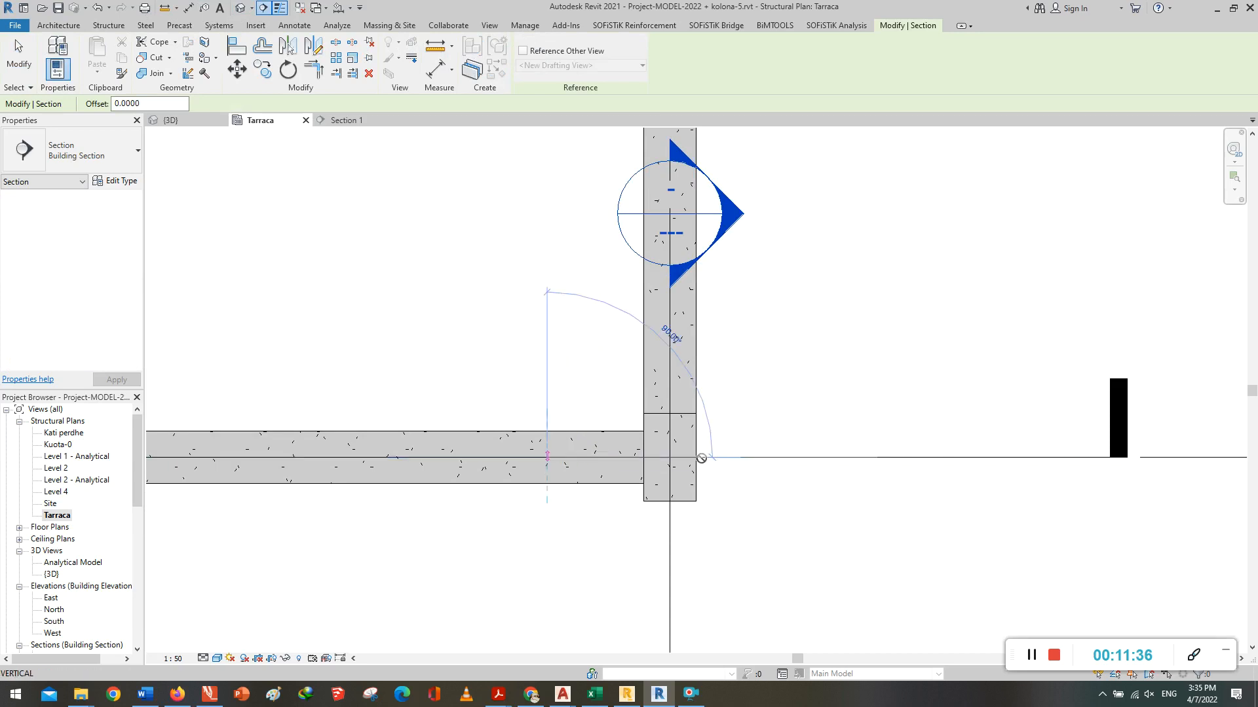
click(803, 457)
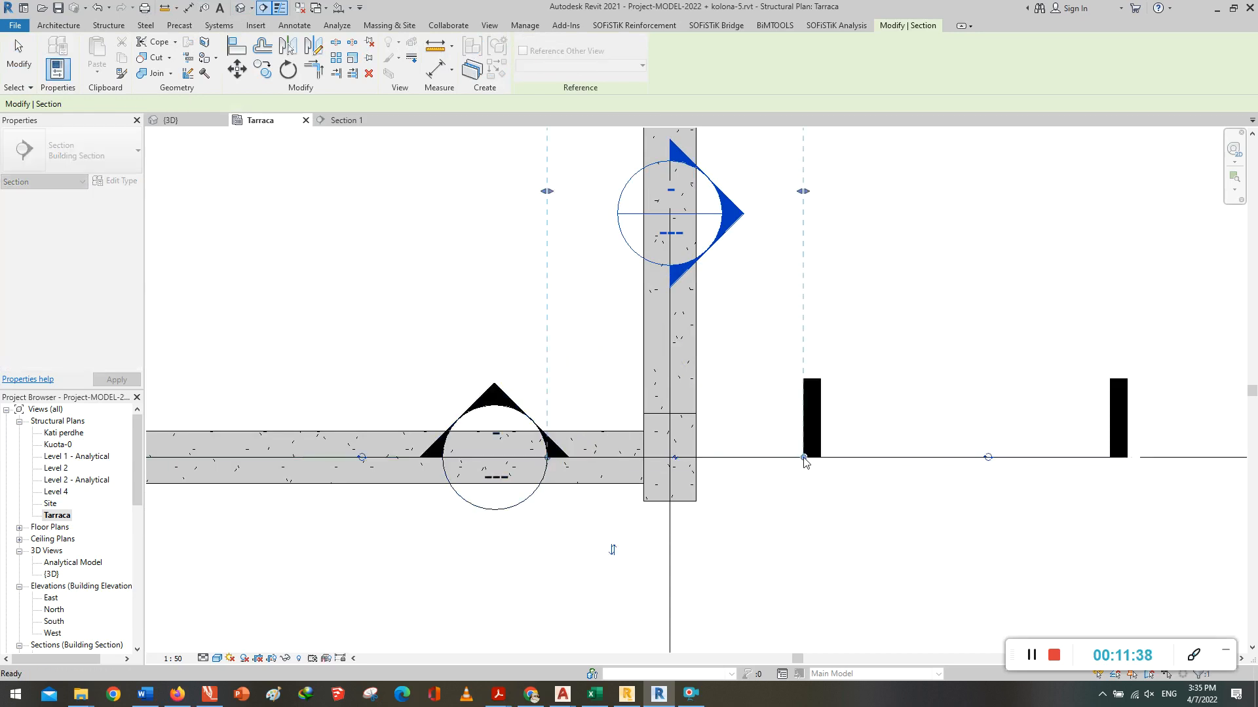
key(Escape)
Step: Shorten the new section's view depth to just beyond the corner column and open the section view
scroll(695, 452, down, 5)
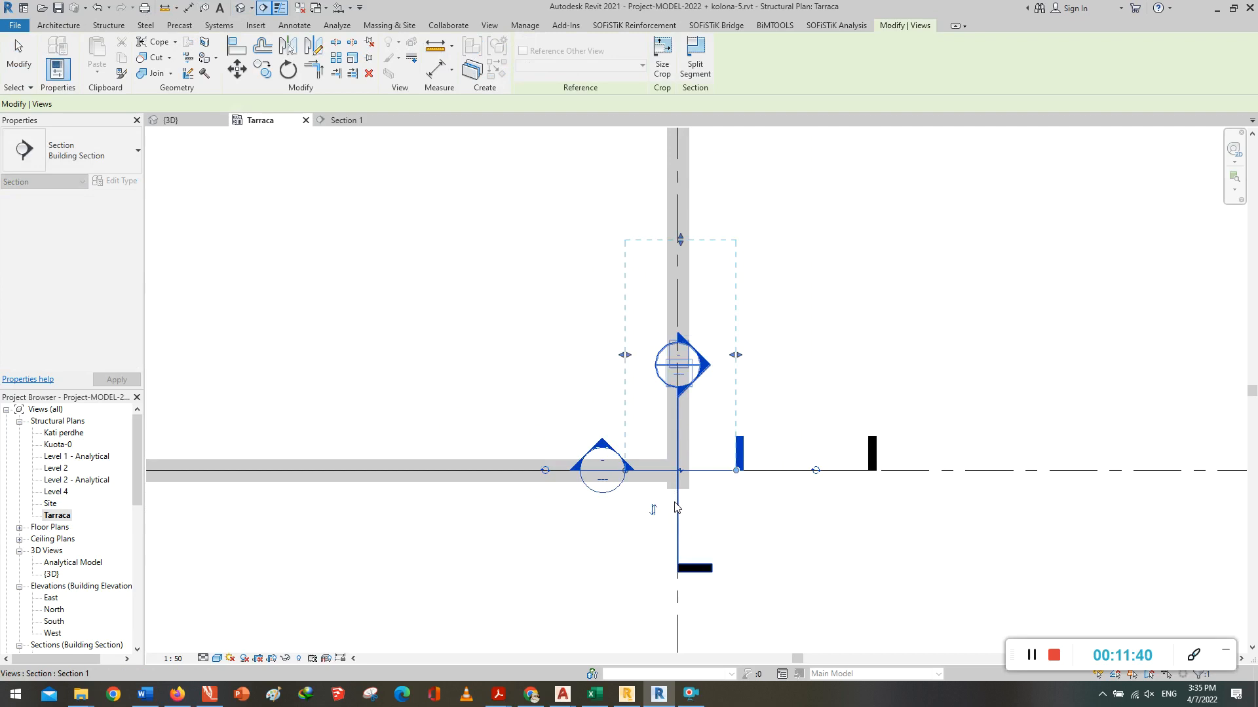
drag(678, 274, 678, 343)
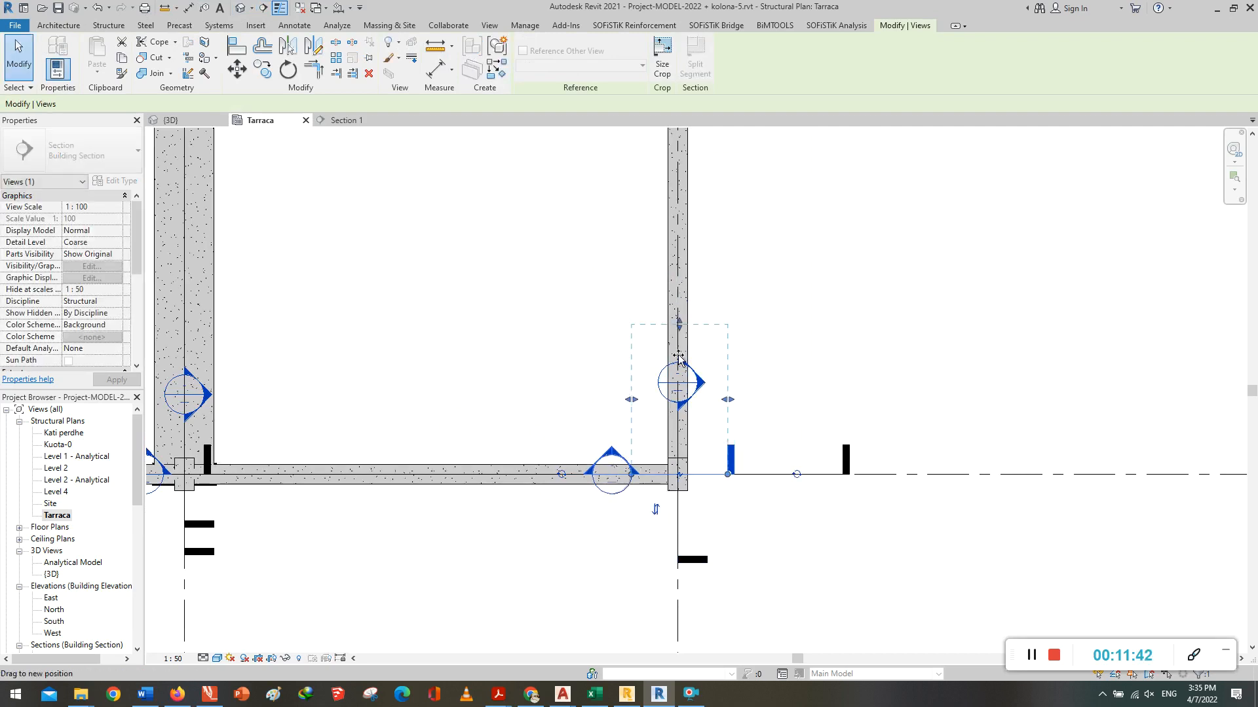
drag(681, 450, 682, 448)
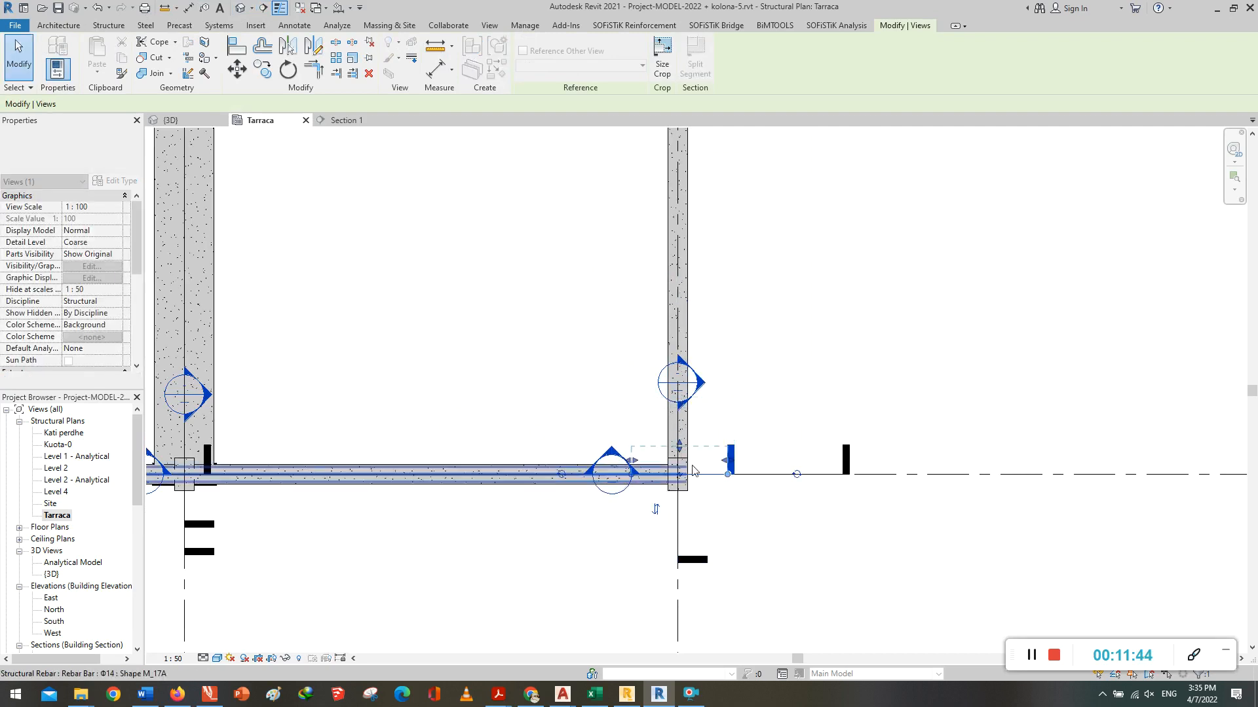
scroll(707, 462, up, 3)
scroll(714, 457, up, 1)
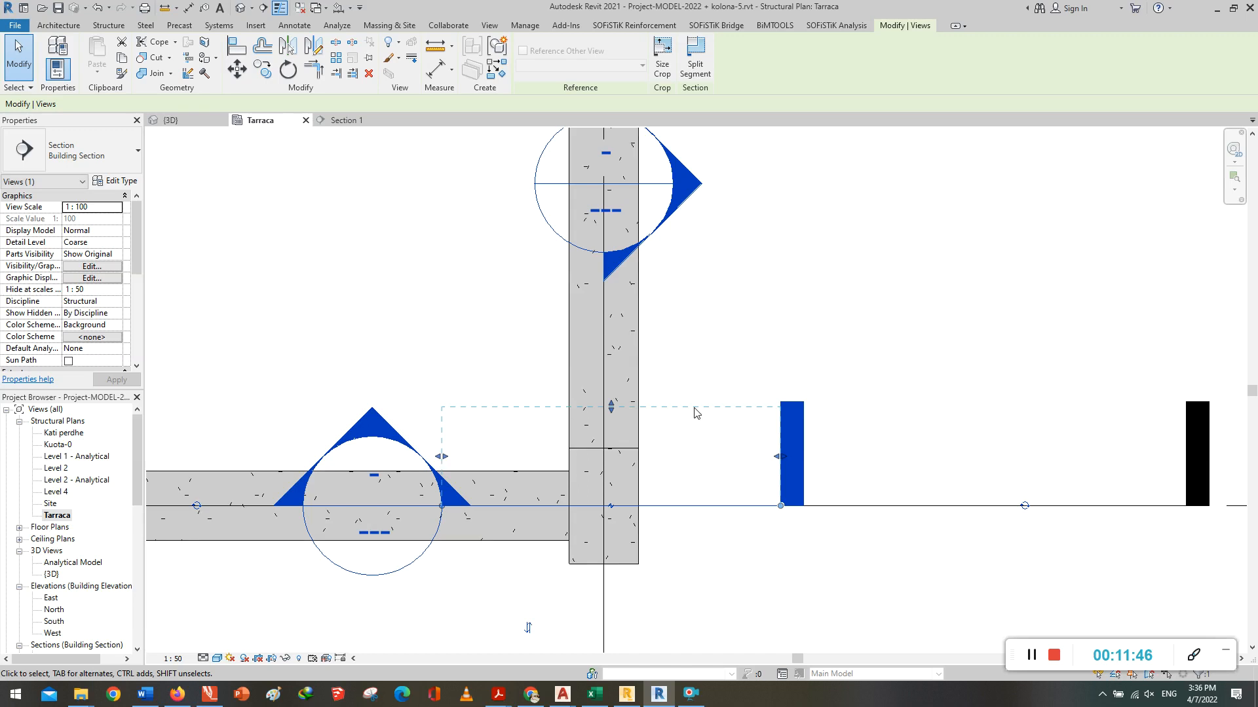
right_click(695, 411)
click(751, 139)
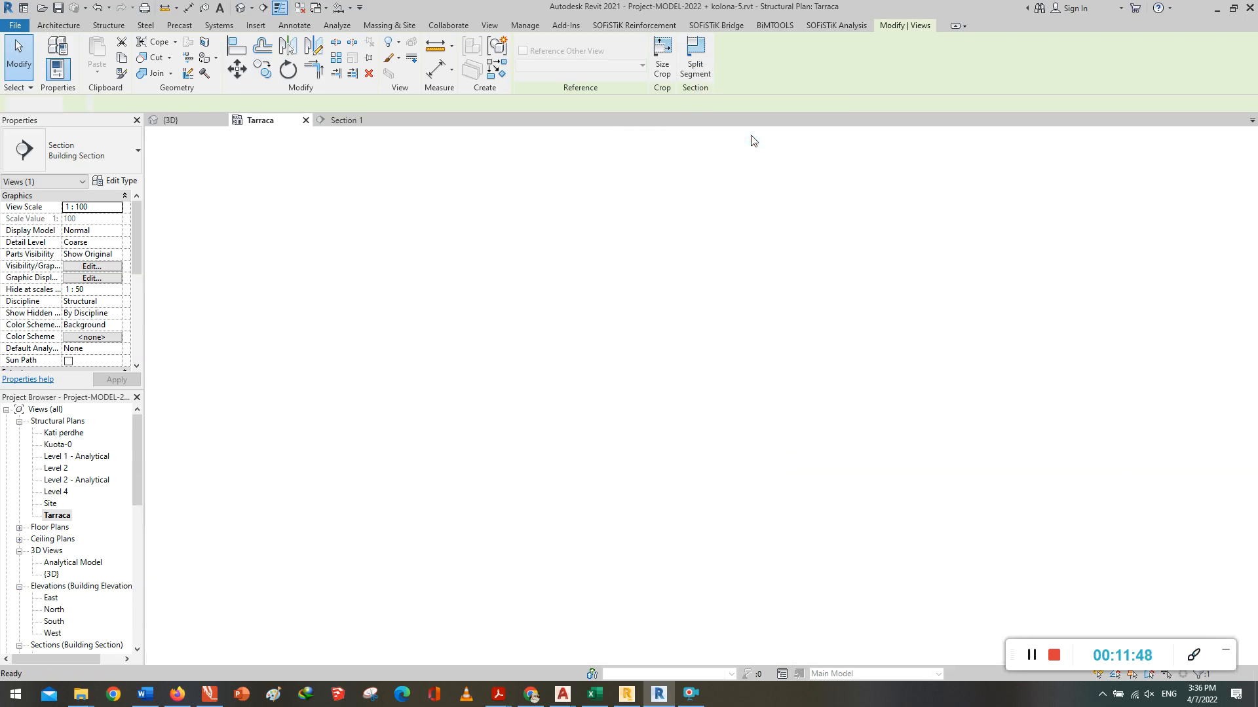
Step: Set the Section 2 view to scale 1:50, Fine detail level and Shaded visual style
scroll(703, 493, up, 2)
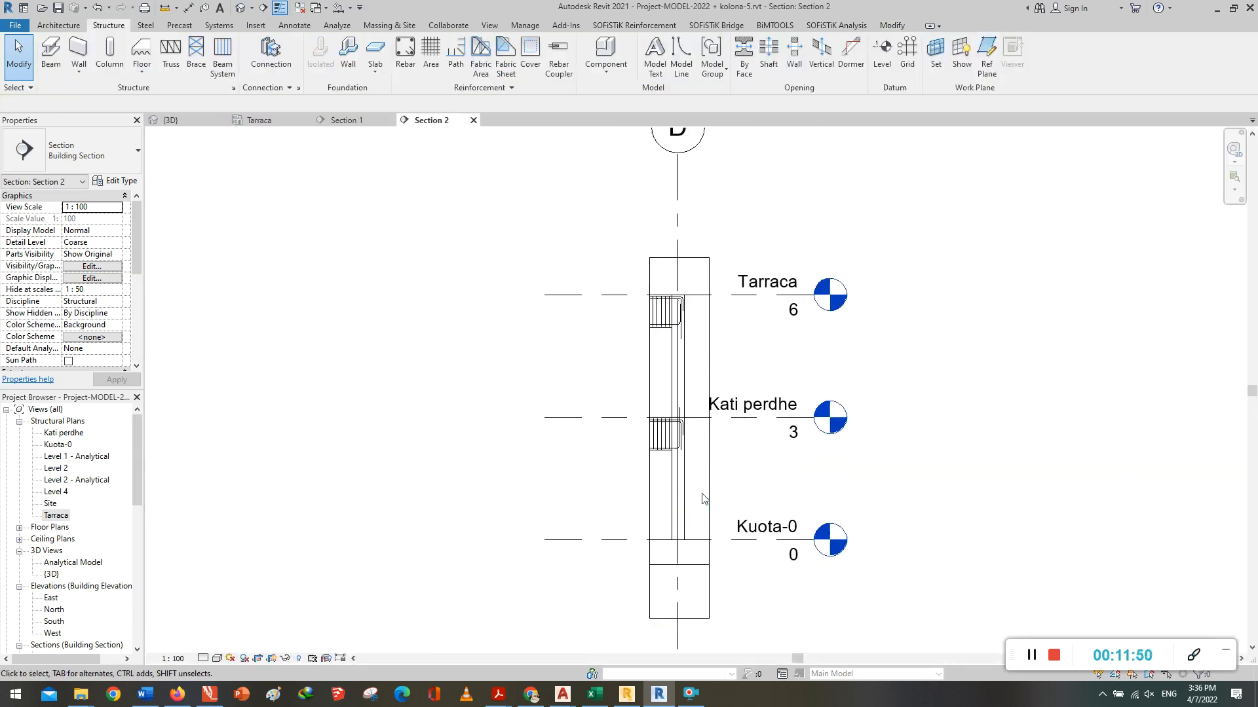
click(173, 660)
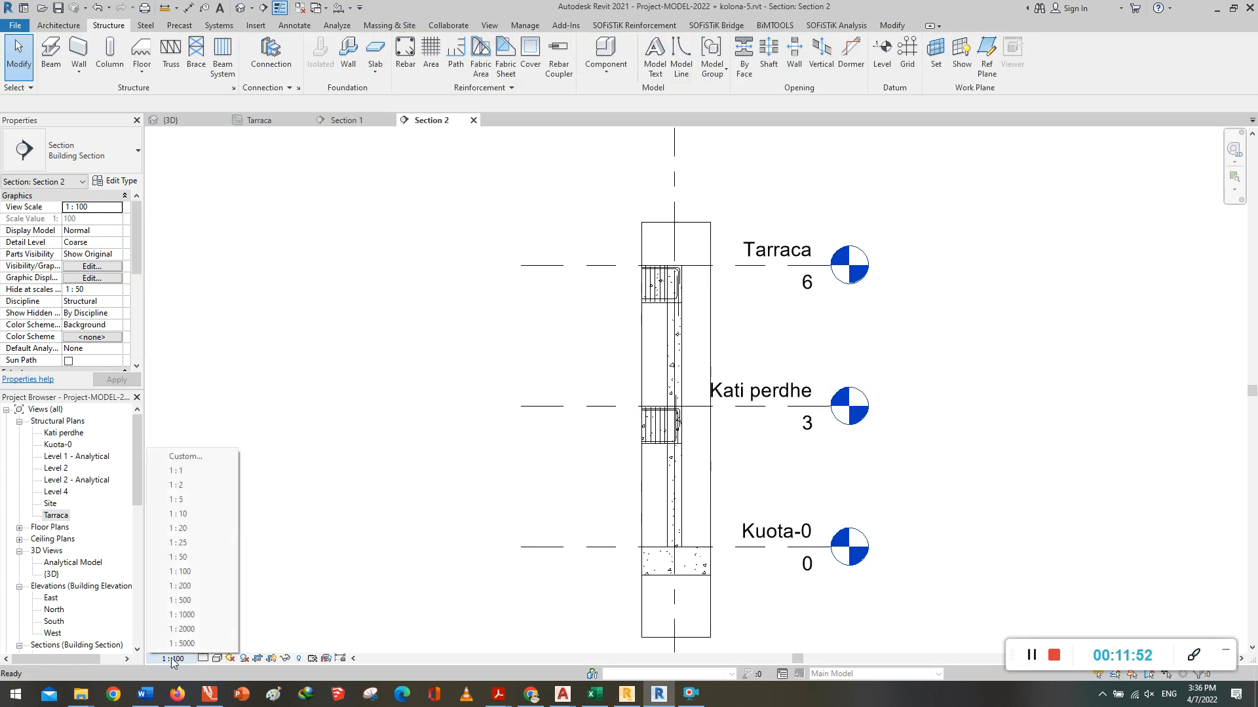
click(197, 557)
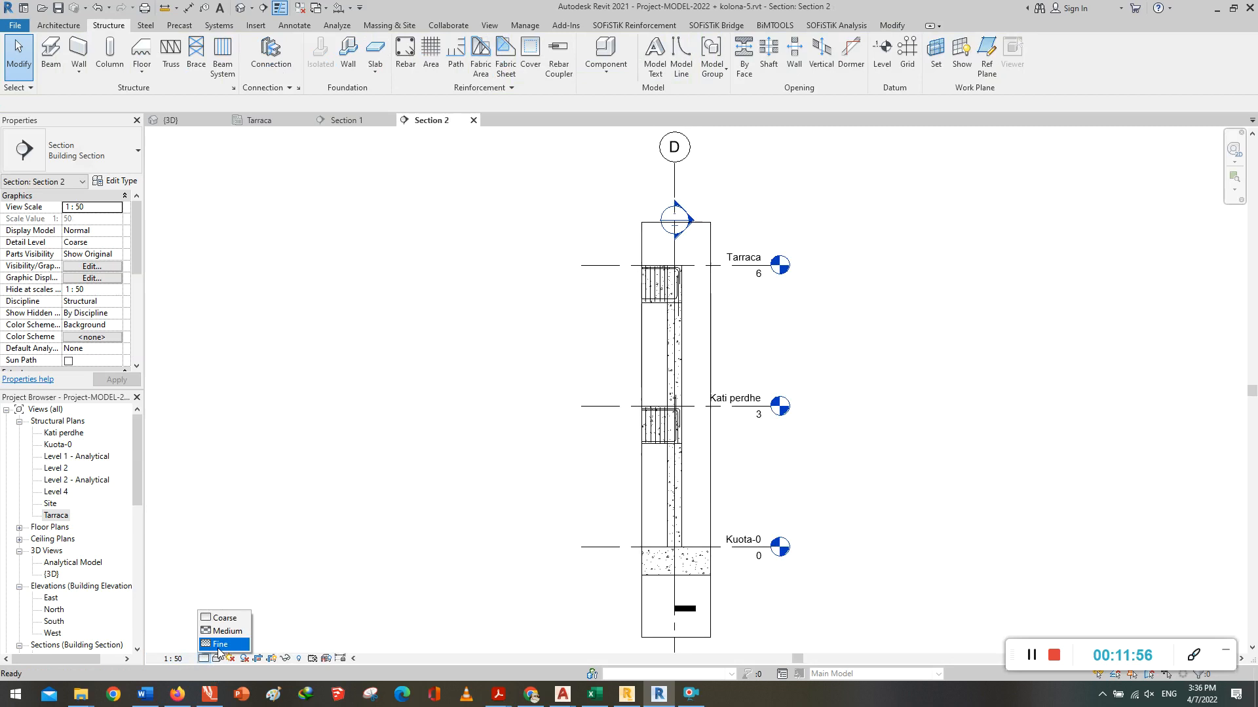
click(220, 646)
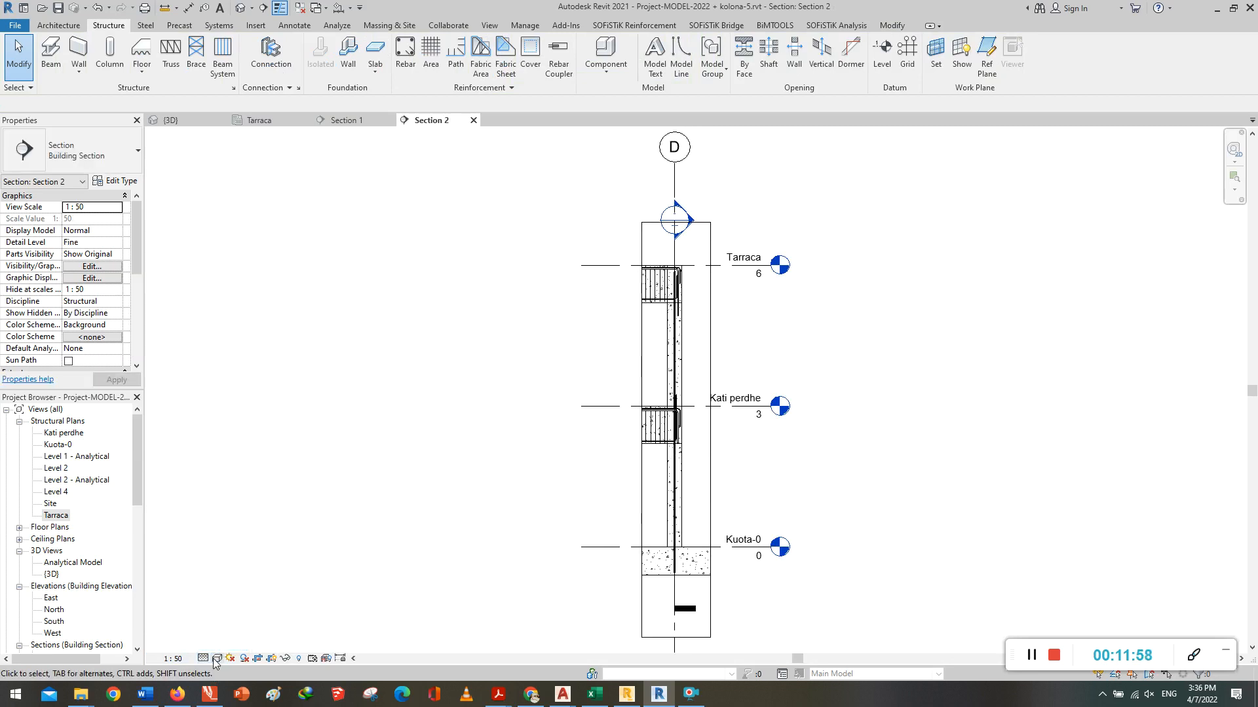
click(216, 659)
click(238, 618)
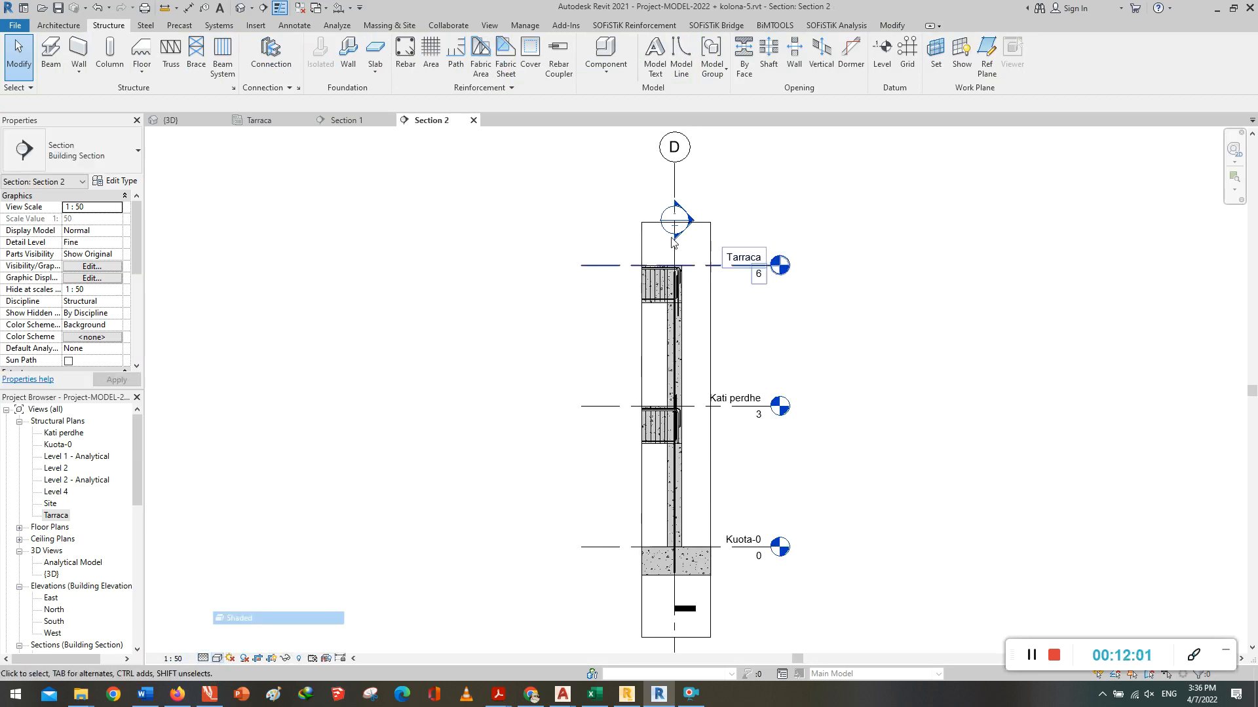
Step: Widen the Section 2 crop region on both sides so it encloses the full width of the footing
scroll(700, 308, up, 5)
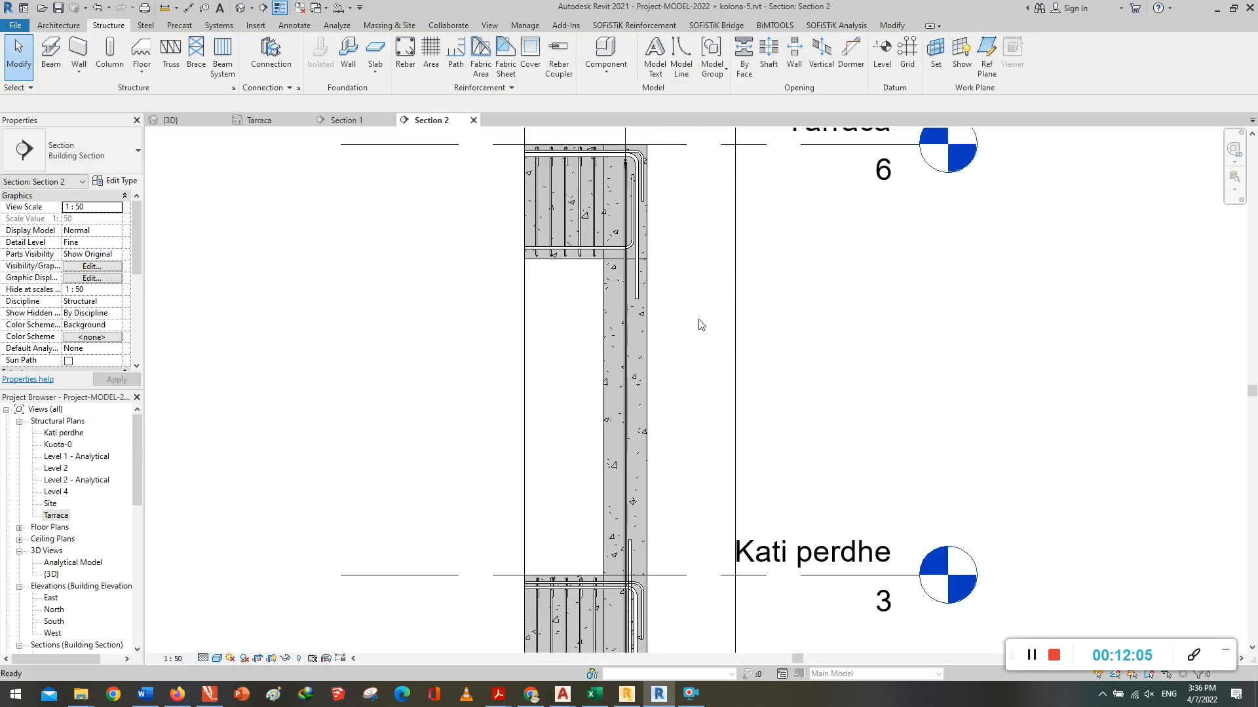
scroll(662, 332, down, 6)
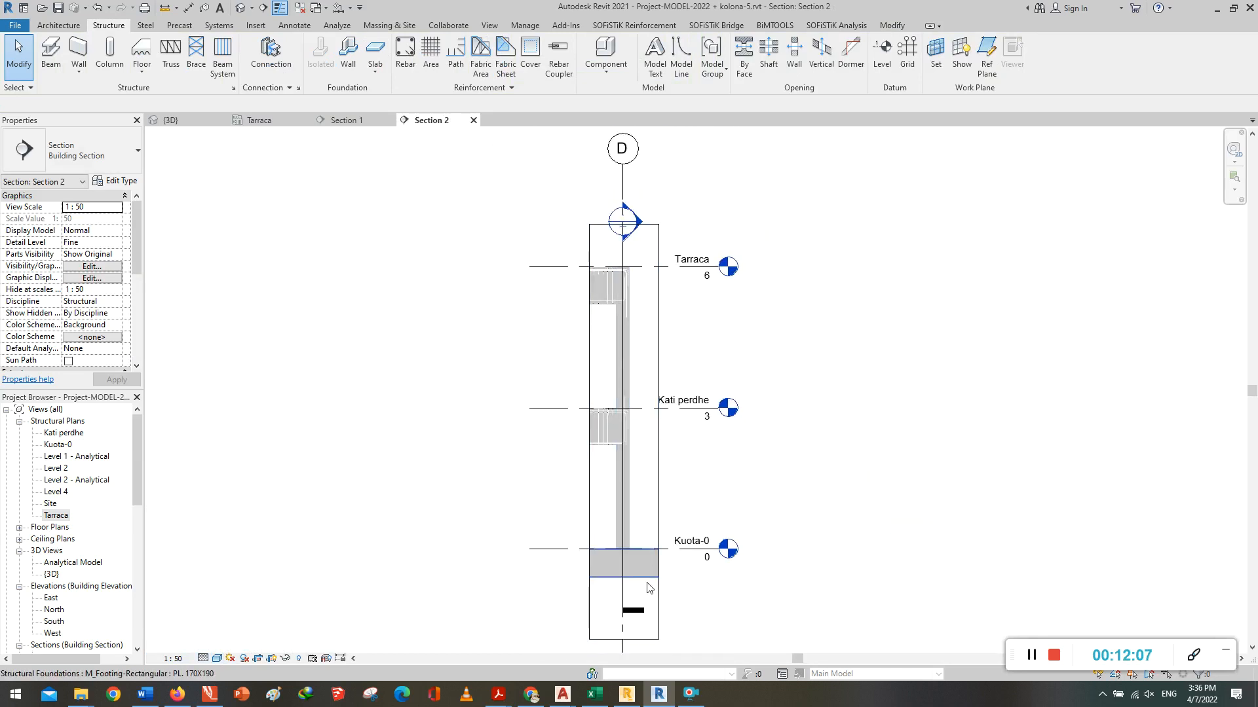
scroll(646, 583, up, 3)
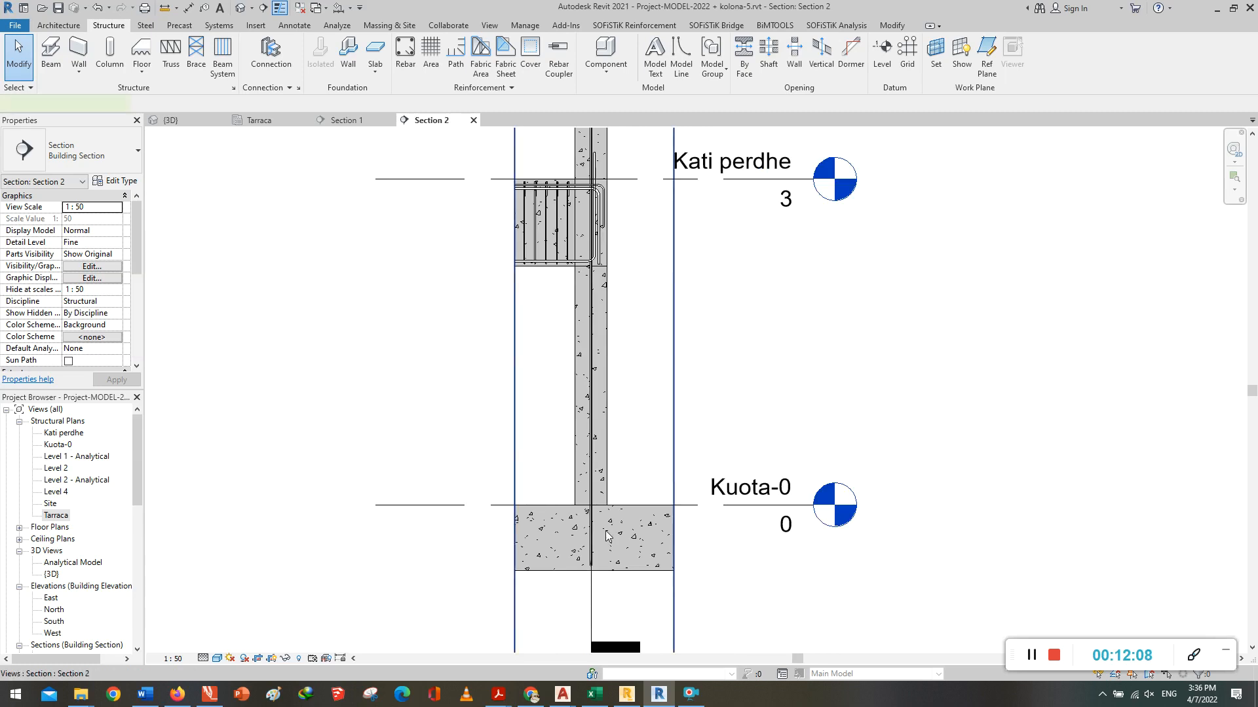
scroll(597, 534, down, 3)
click(639, 385)
drag(639, 385, 653, 386)
drag(558, 387, 539, 387)
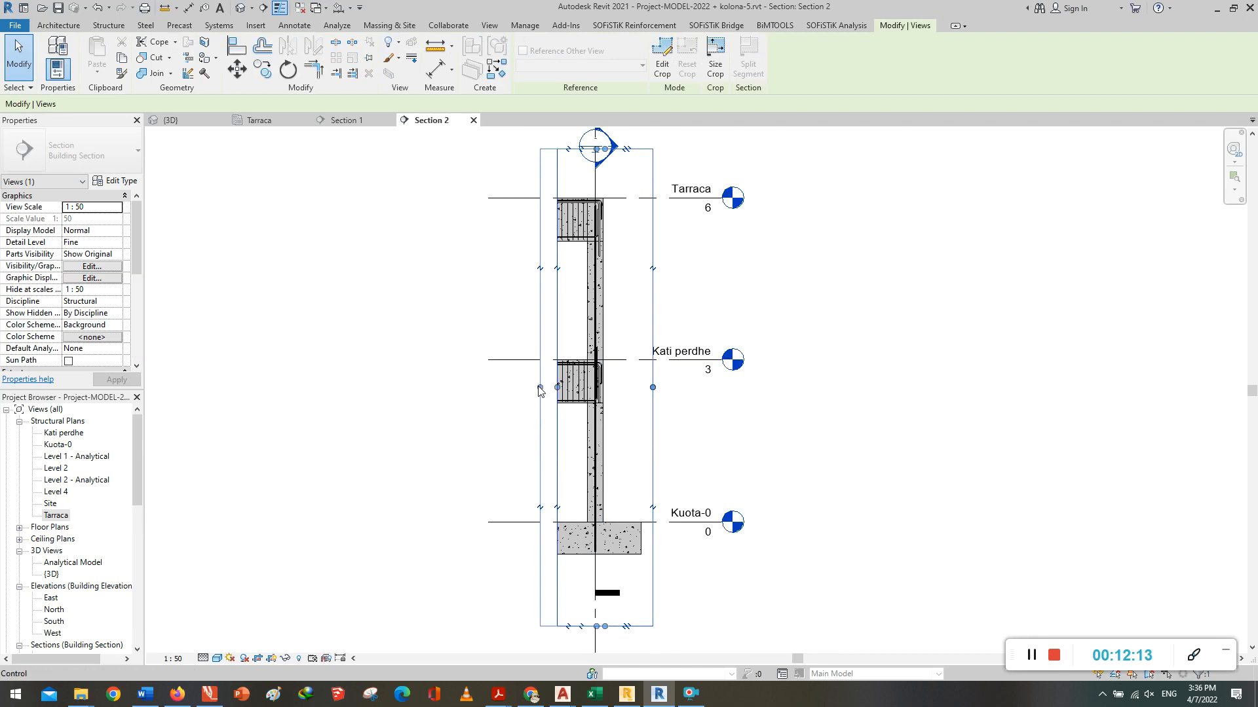
click(532, 320)
scroll(626, 478, down, 1)
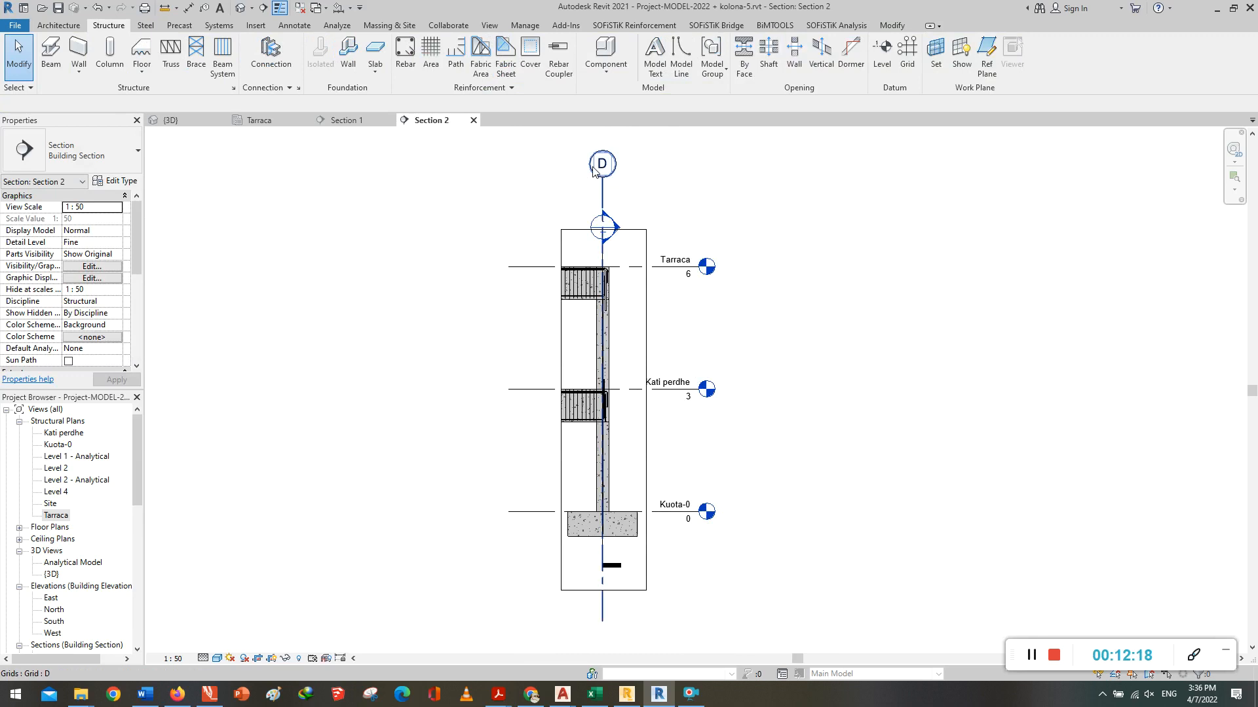
click(259, 121)
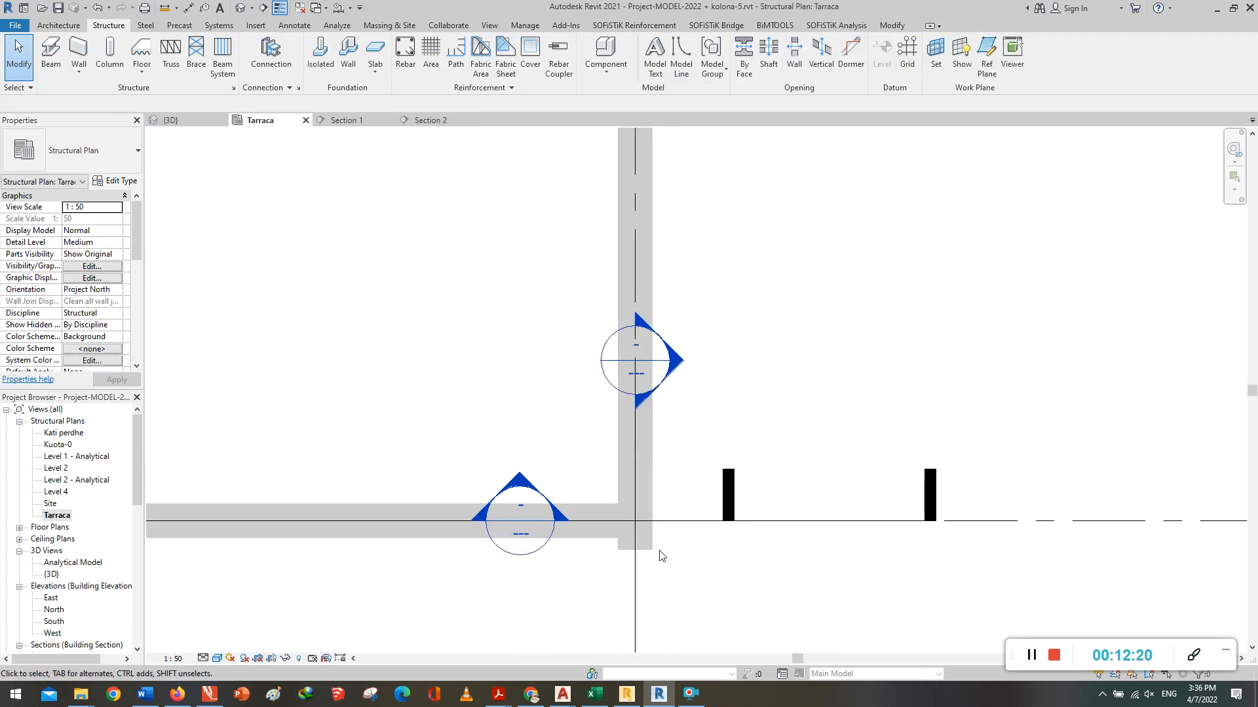
scroll(661, 556, down, 5)
scroll(657, 558, up, 5)
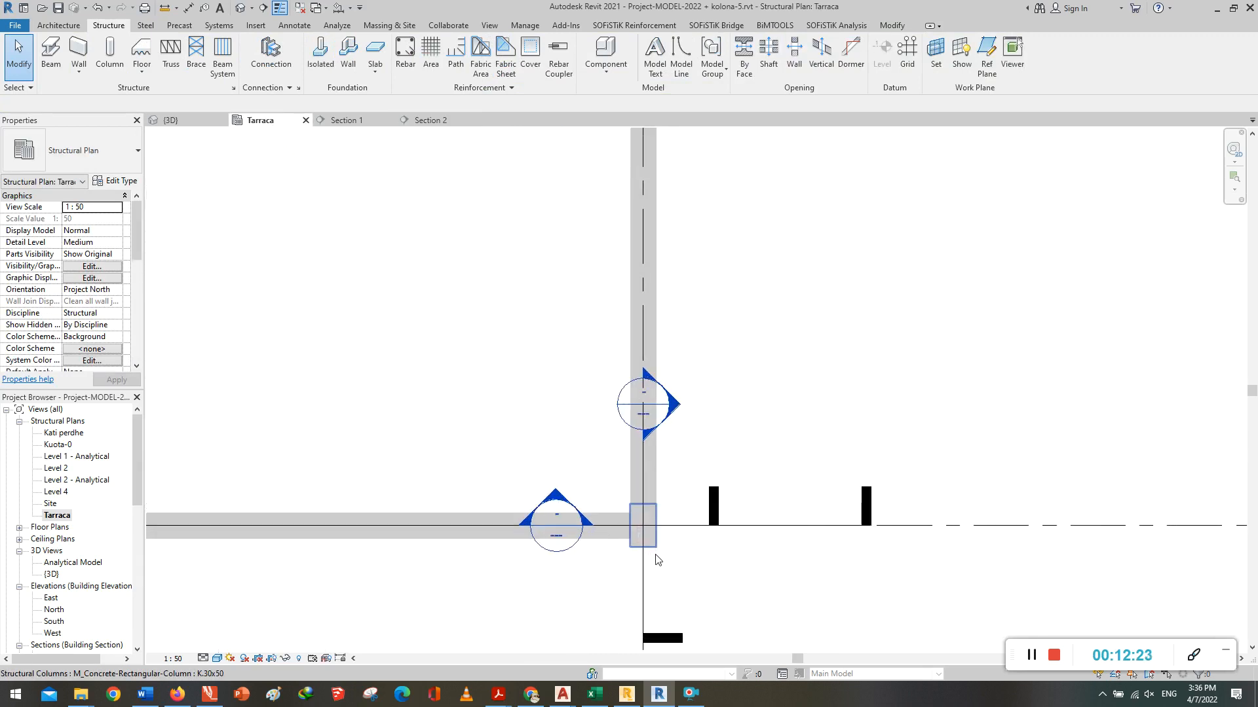
click(427, 120)
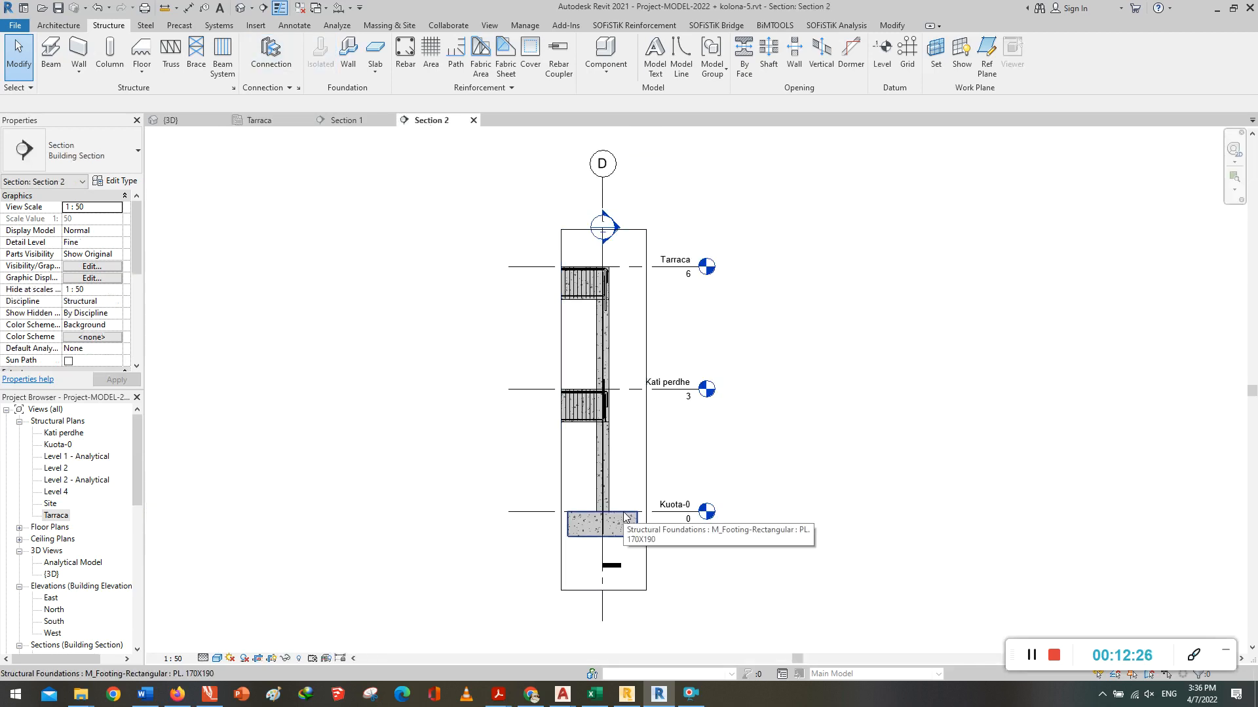
Step: Set Grid : 2 as the work plane for drawing model lines in Section 2
scroll(624, 517, up, 1)
click(681, 55)
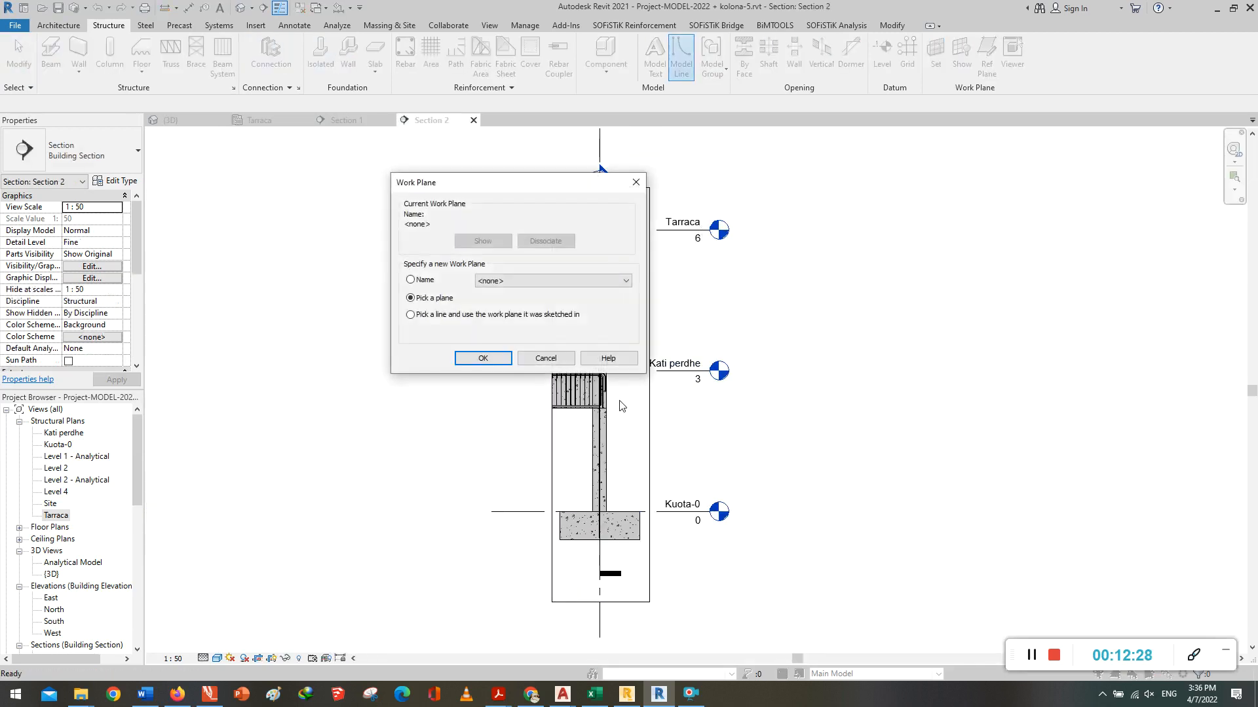
click(528, 282)
click(496, 309)
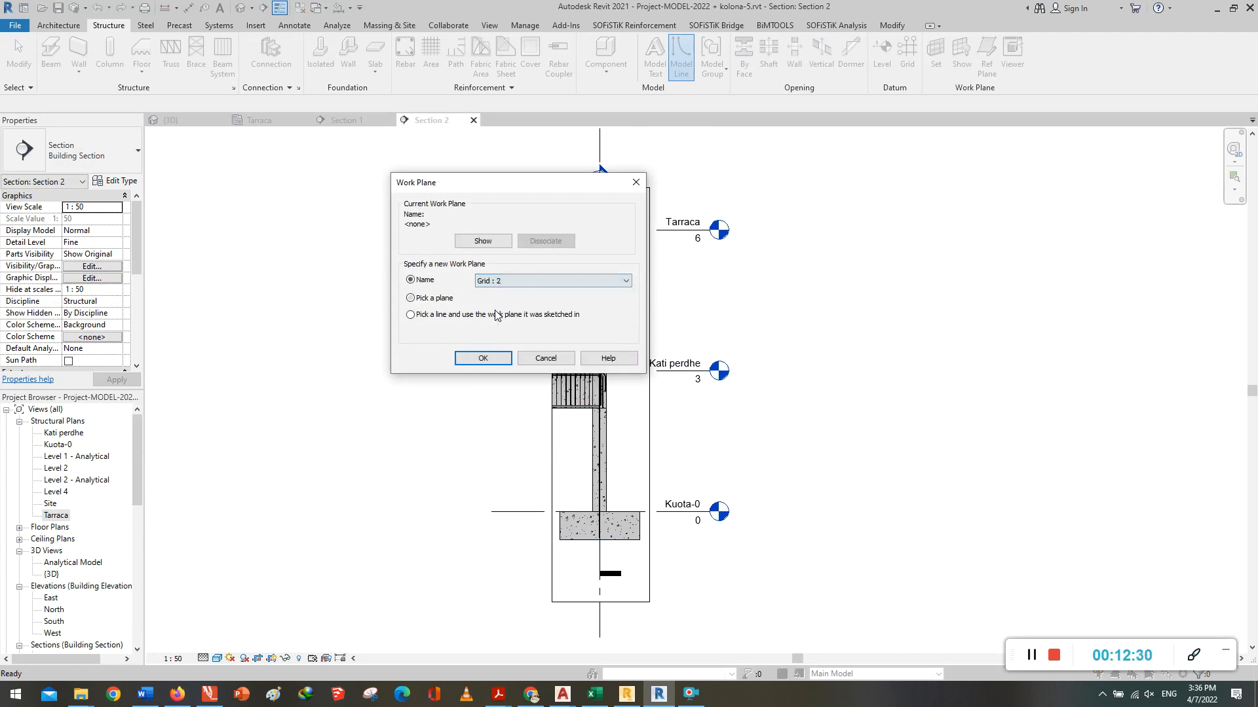
click(483, 358)
Step: Draw a 0.5 m horizontal model line outward from the column face just above the footing, continuing it vertically down past the footing's underside
scroll(593, 471, up, 4)
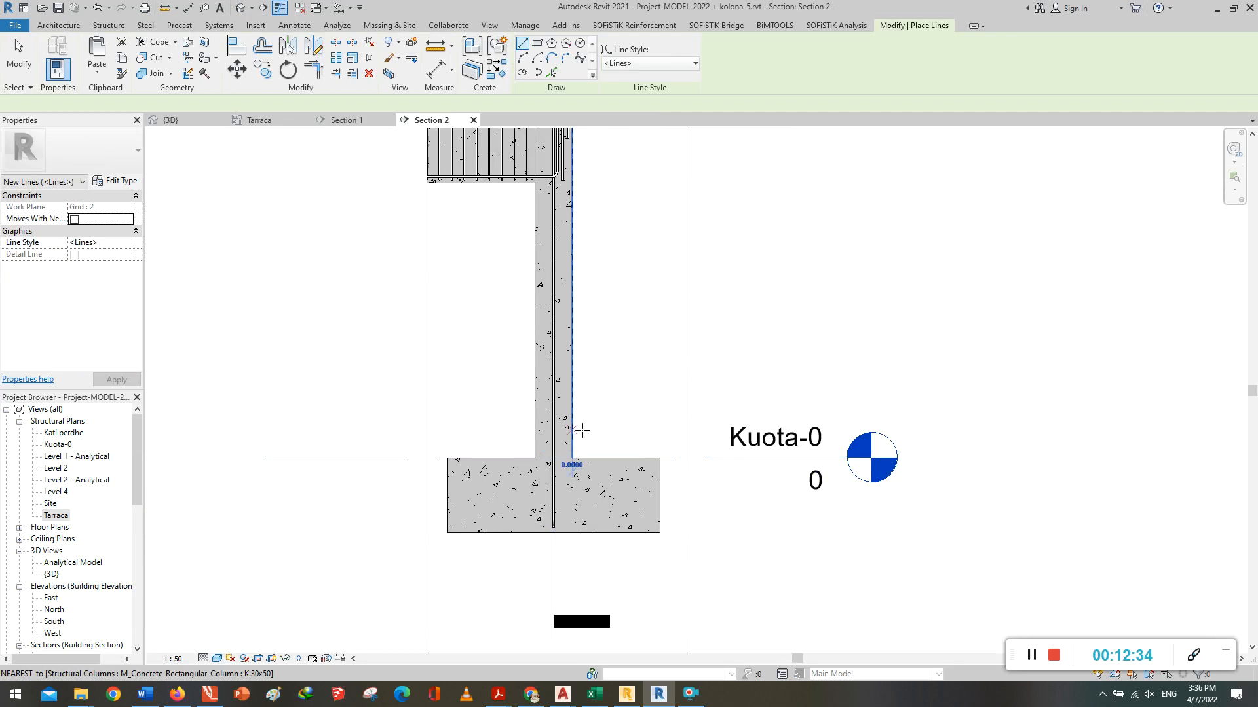
click(574, 430)
text(0)
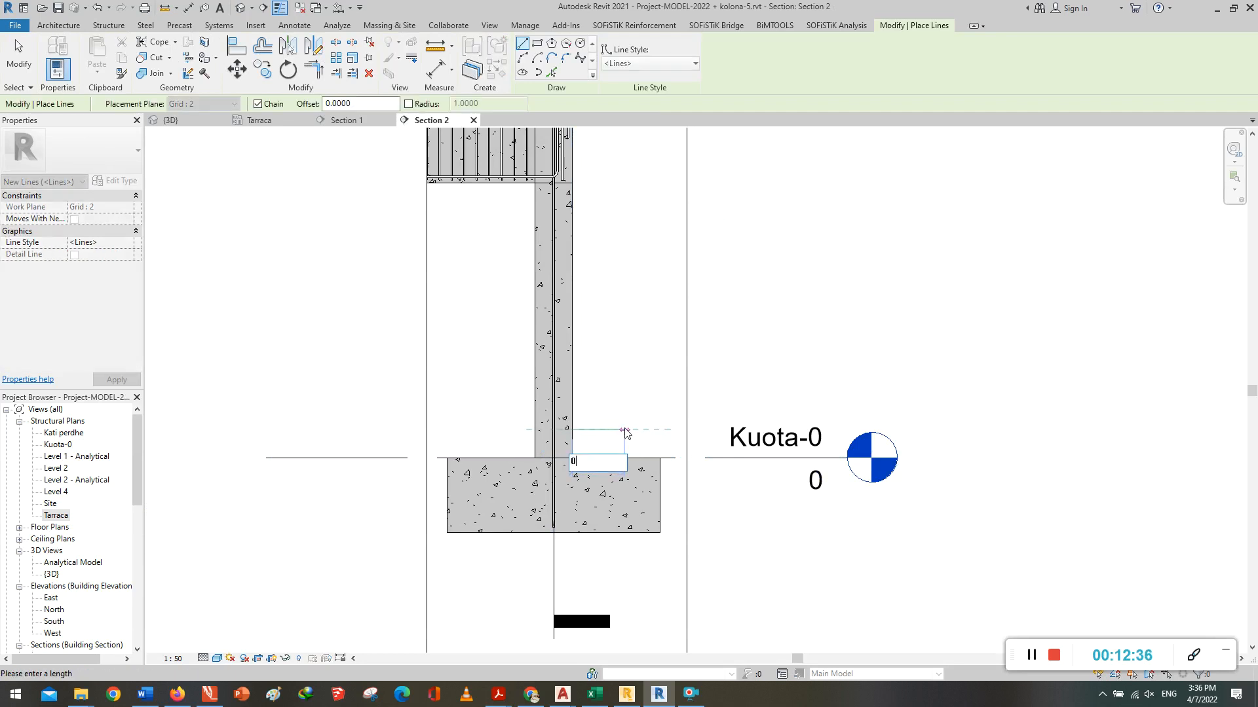
text(.5)
key(Return)
click(636, 600)
click(632, 590)
key(Escape)
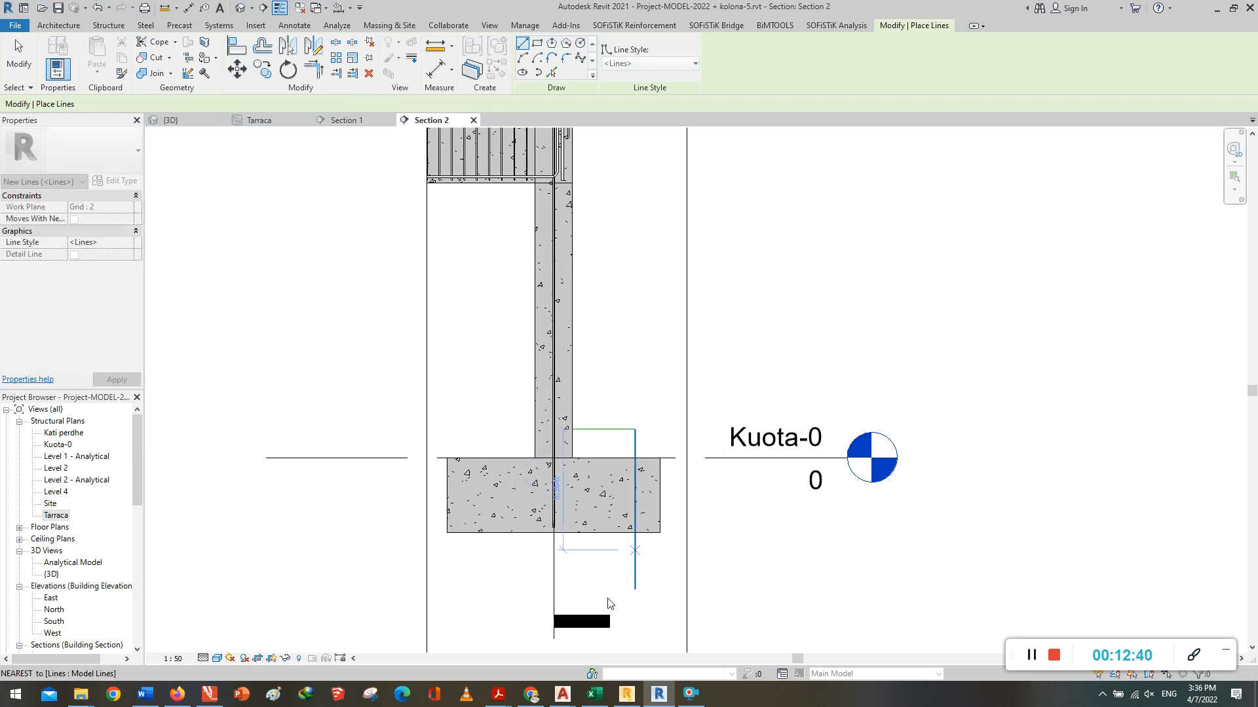
Step: Draw a model line 1 m up from the Kati perdhe level beside the column, continuing it horizontally across the column
scroll(608, 593, down, 2)
scroll(593, 234, up, 2)
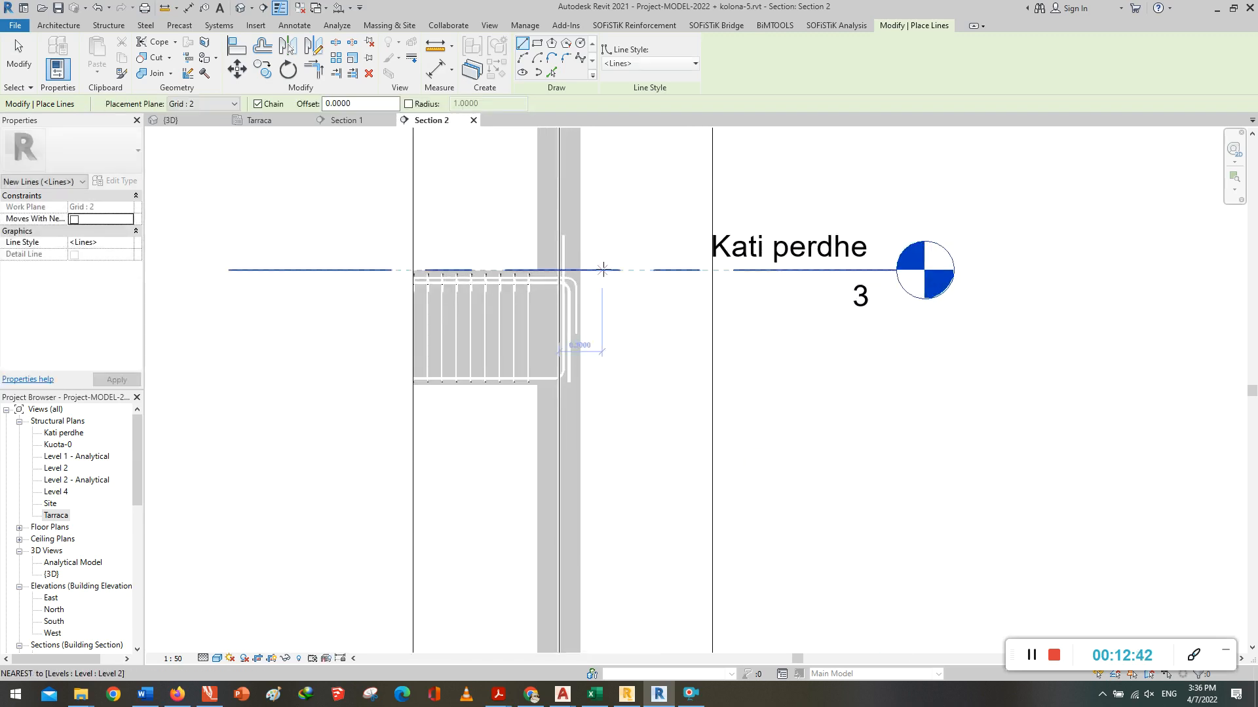
click(603, 270)
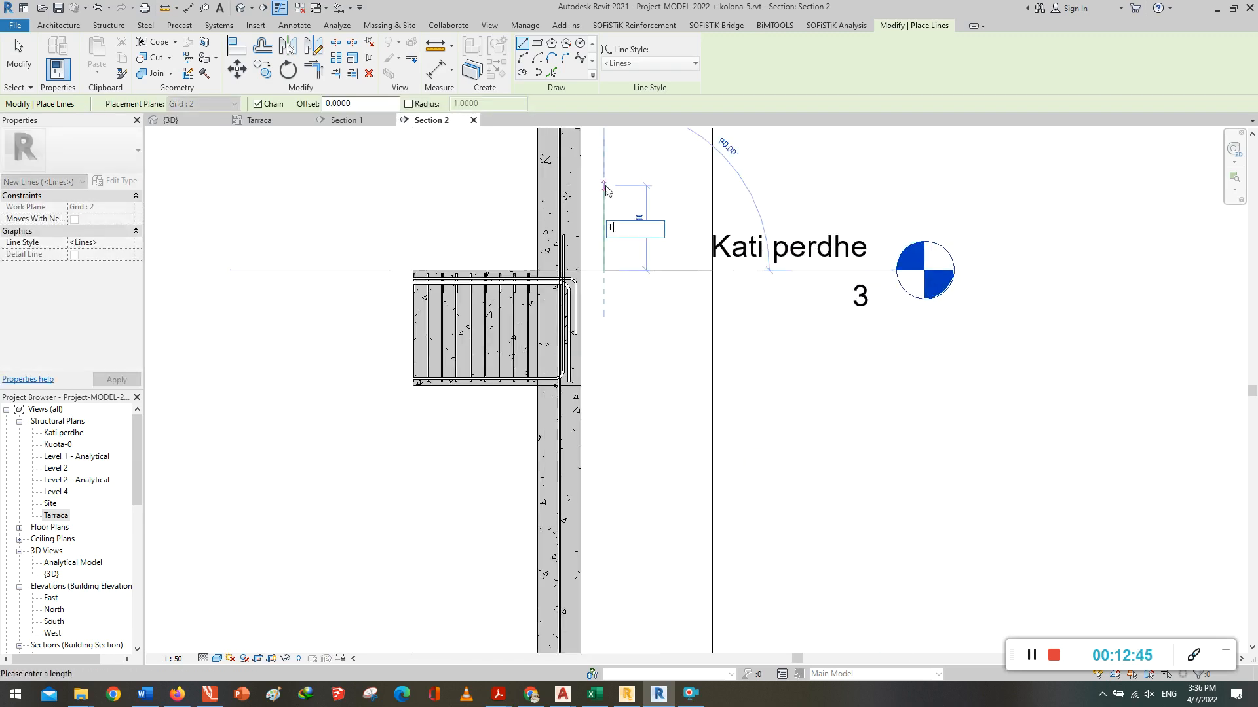
key(Return)
scroll(593, 302, down, 3)
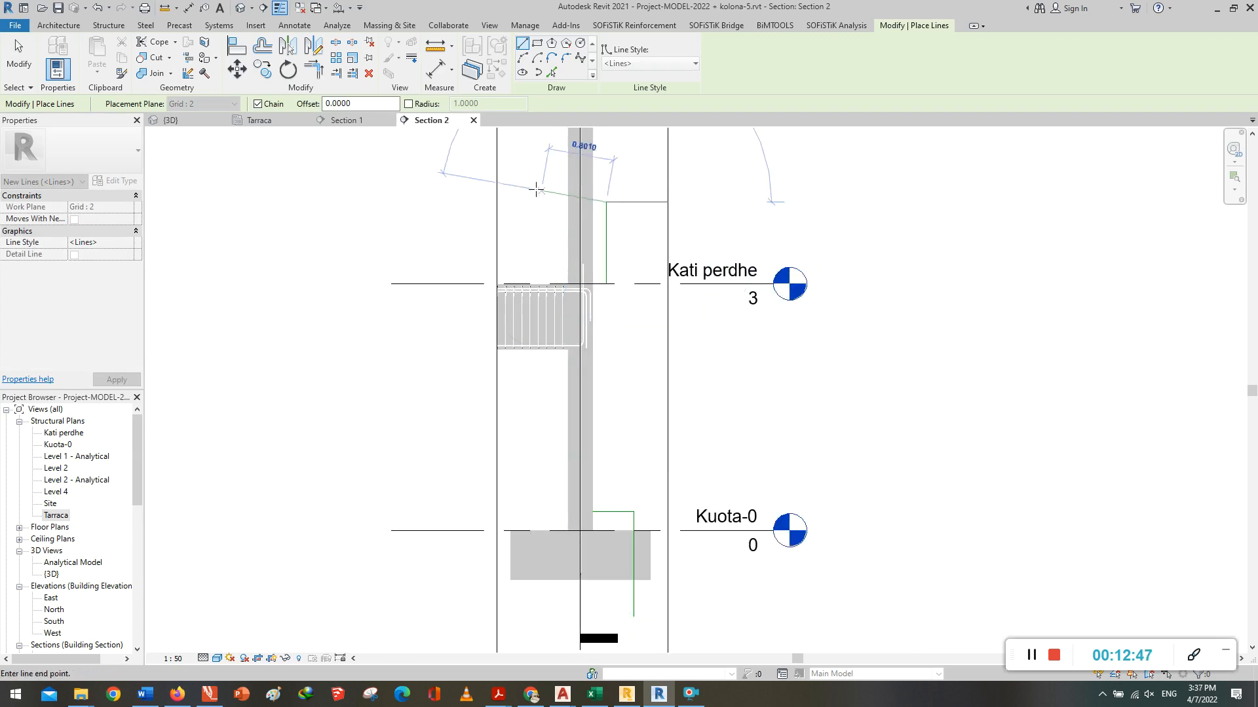
click(526, 200)
key(Escape)
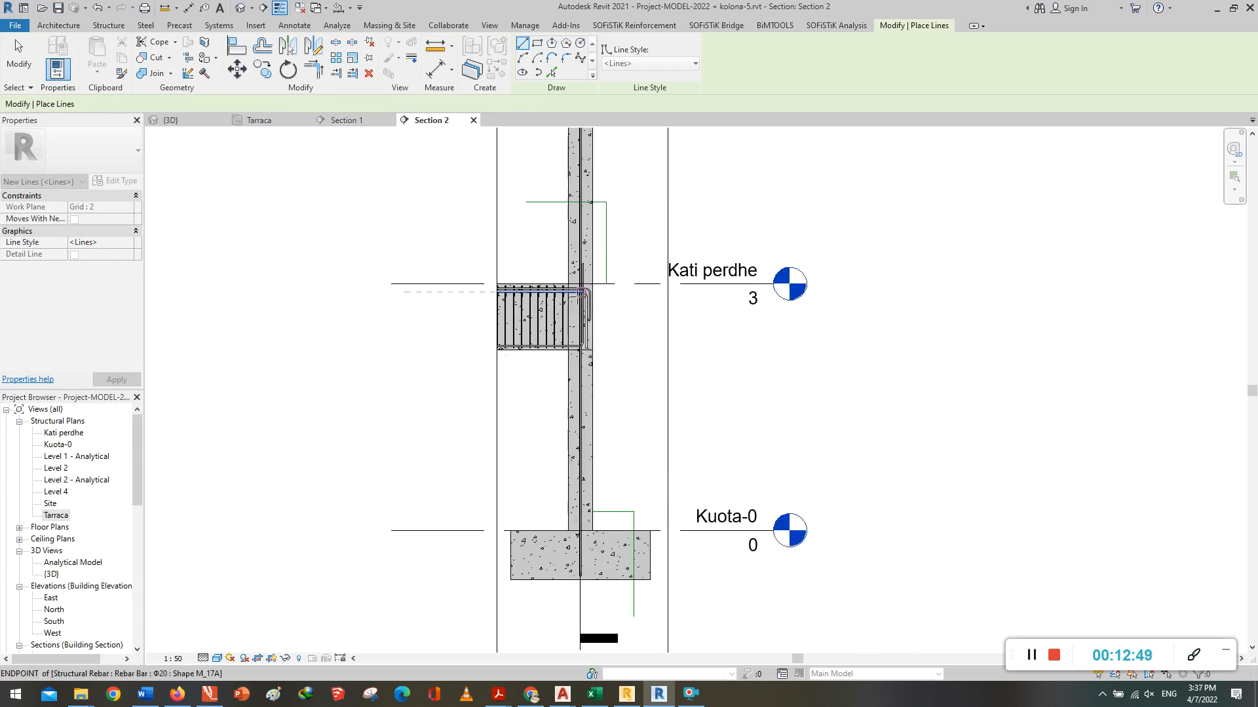
Step: Draw a 0.05 m model line up from the footing's lower outer corner, continuing it horizontally across the full footing width
scroll(578, 297, down, 1)
scroll(593, 446, up, 5)
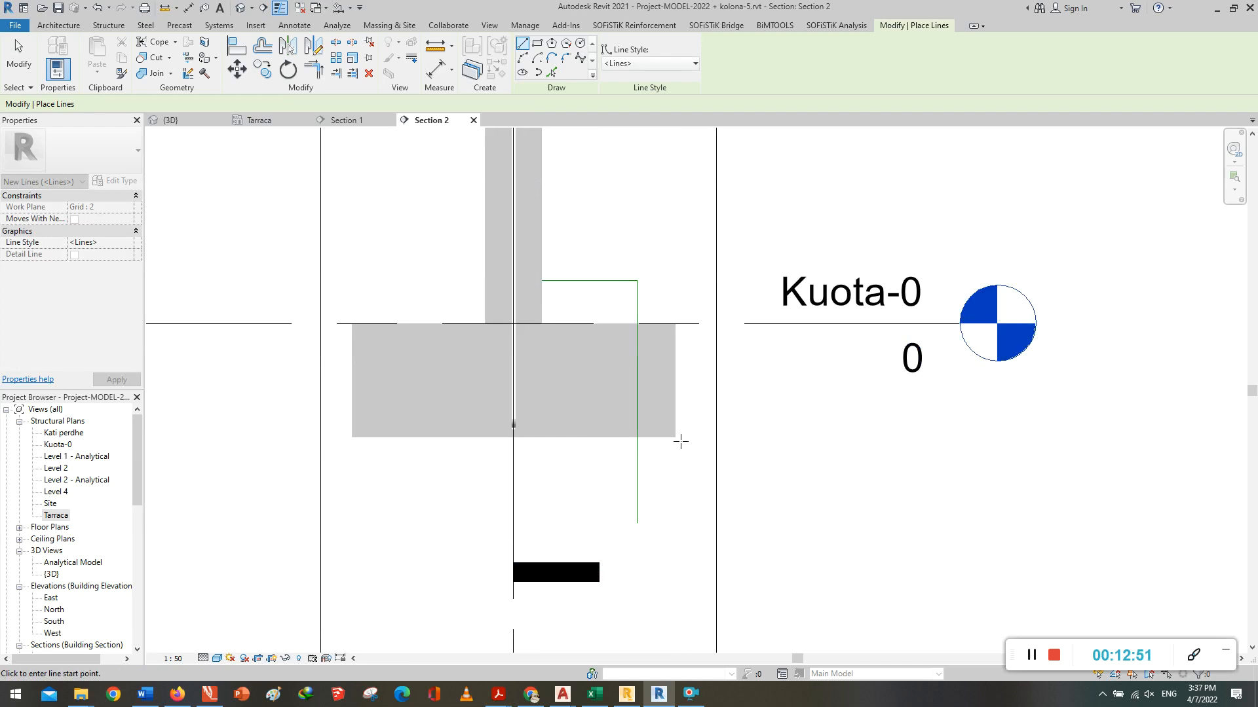
click(673, 431)
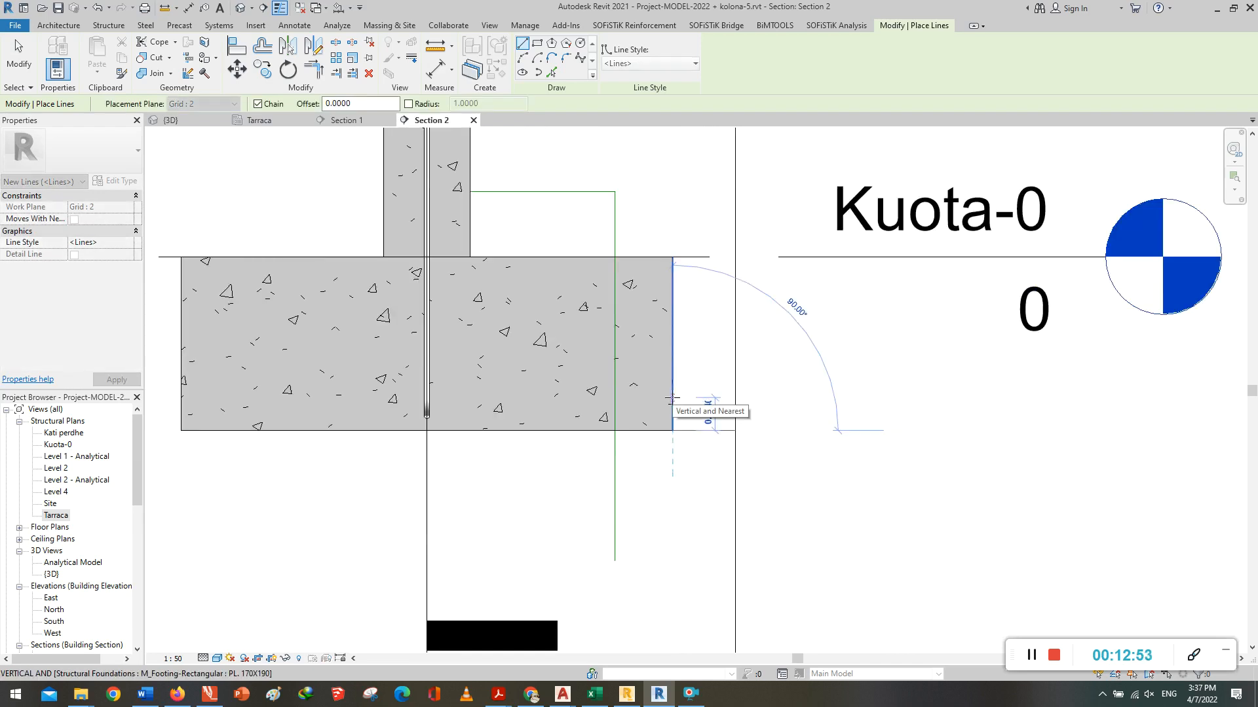
text(0.05)
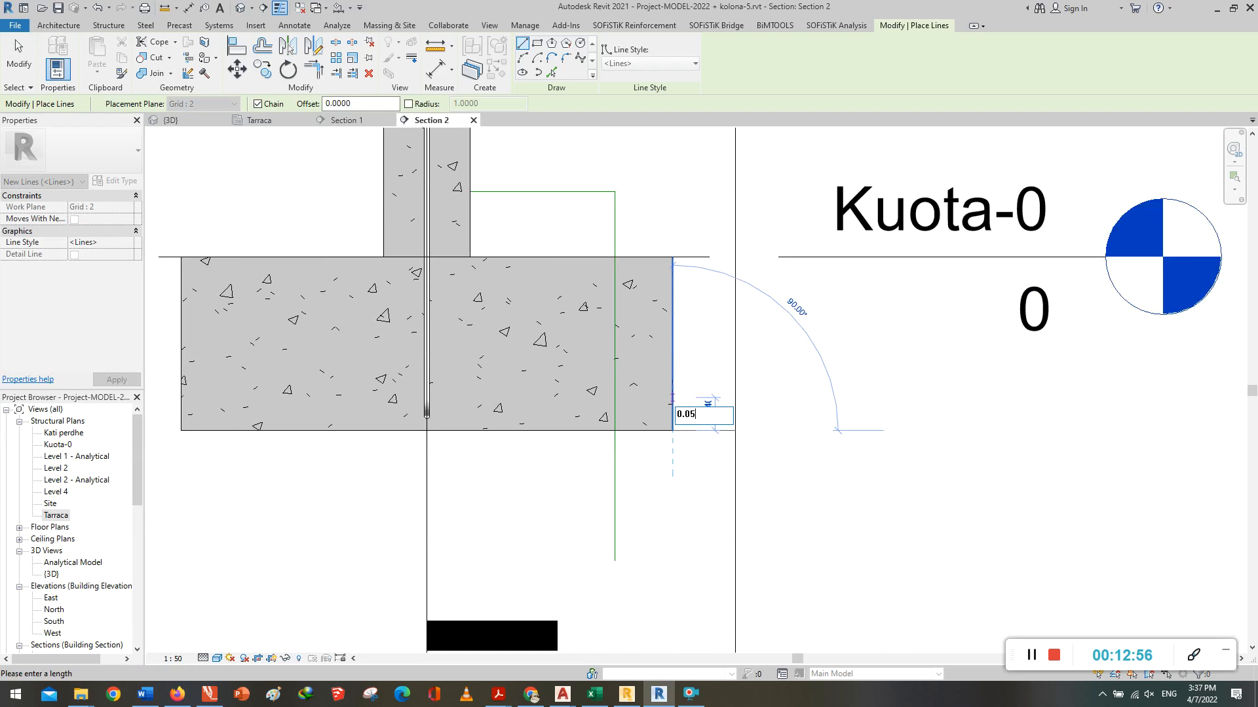
key(Return)
scroll(673, 398, down, 3)
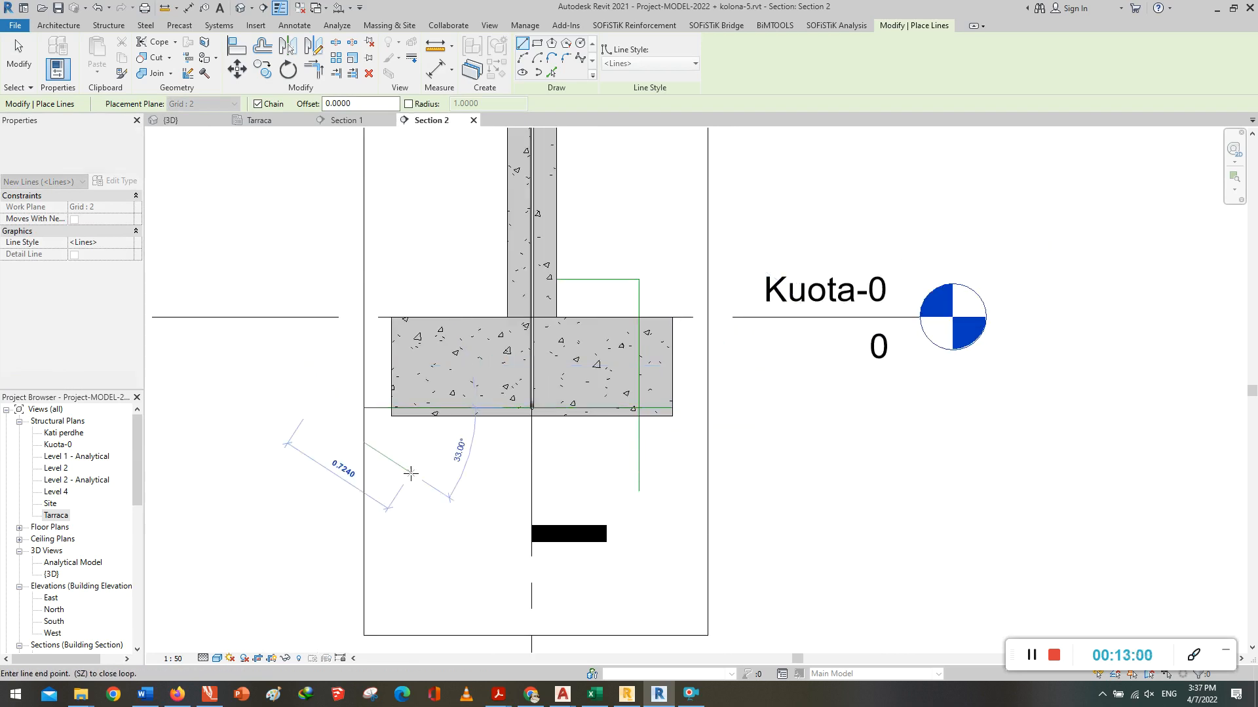
key(Escape)
key(Escape)
key(Escape)
key(Escape)
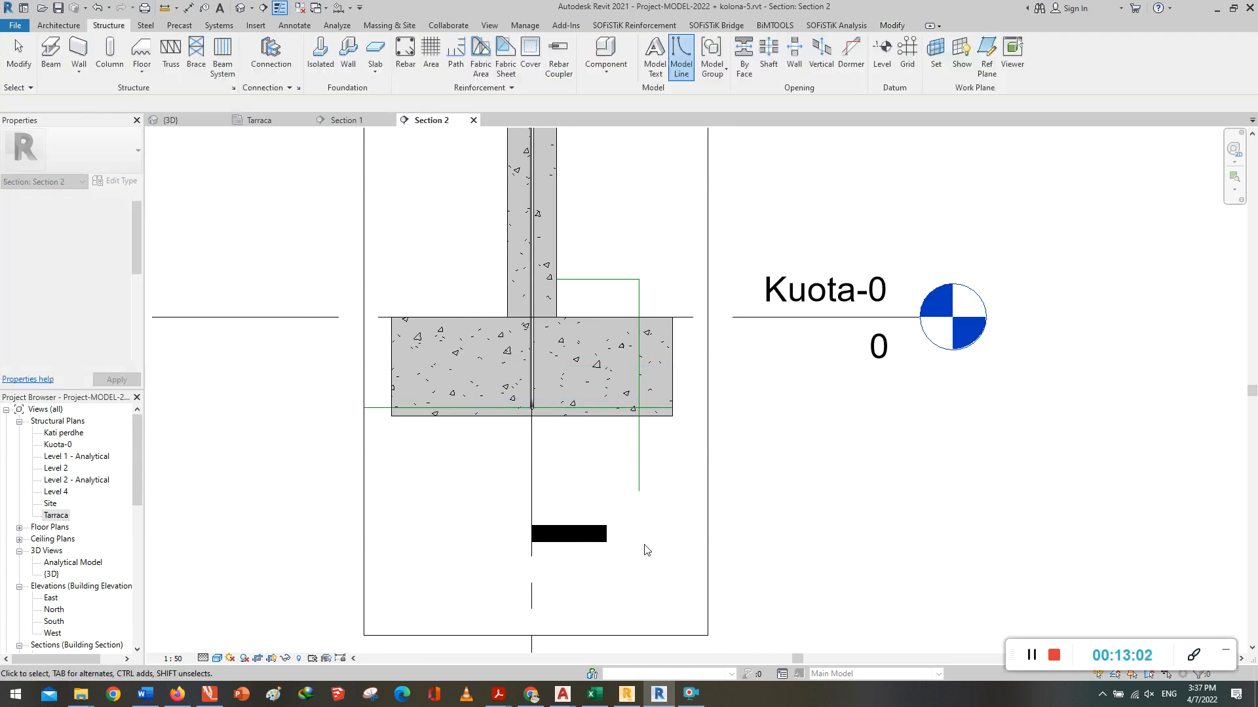
Step: Sketch an L-shaped rebar hosted by the footing, with a 0.525 m foot on the lower guide line, rising along the column cover to the upper guide line
scroll(639, 582, down, 1)
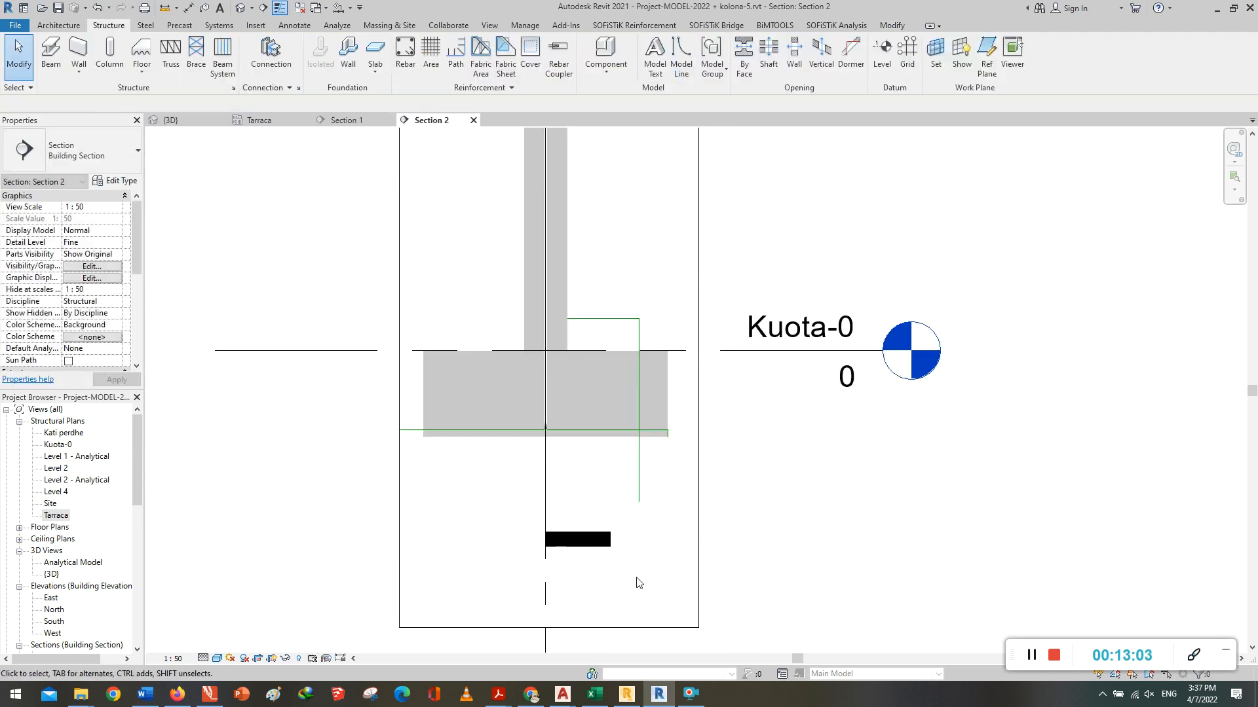
click(403, 60)
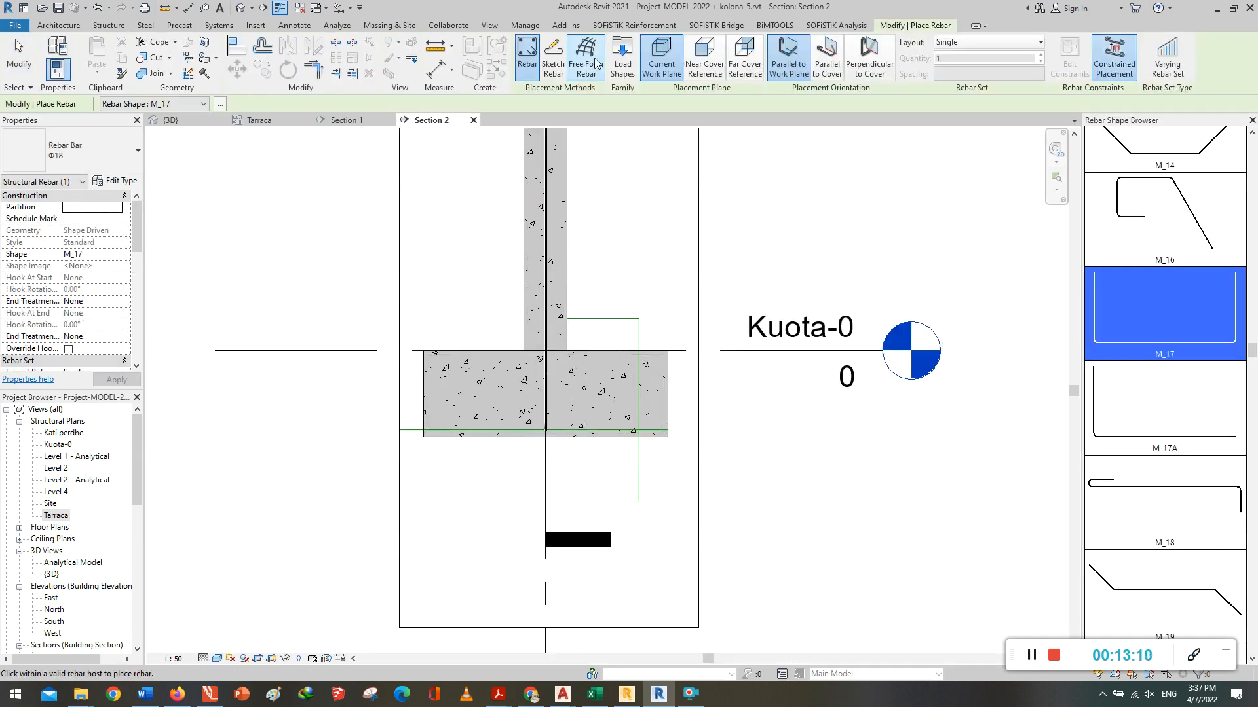
click(553, 60)
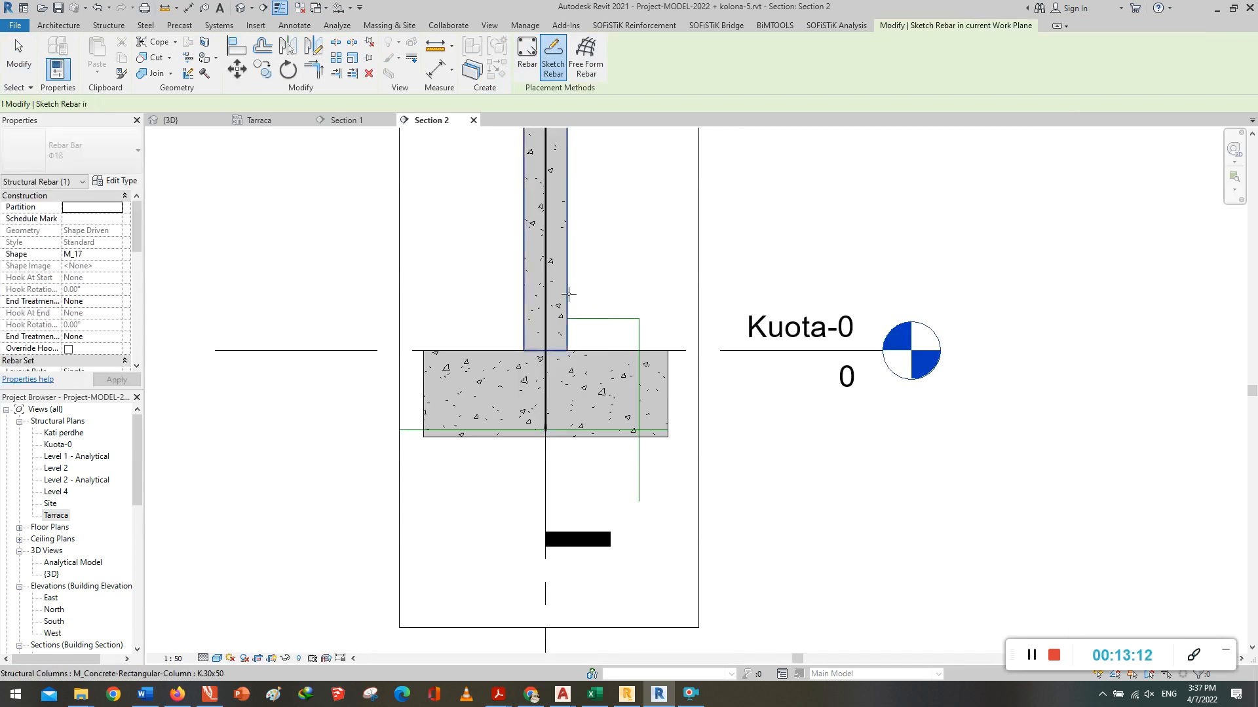
click(598, 419)
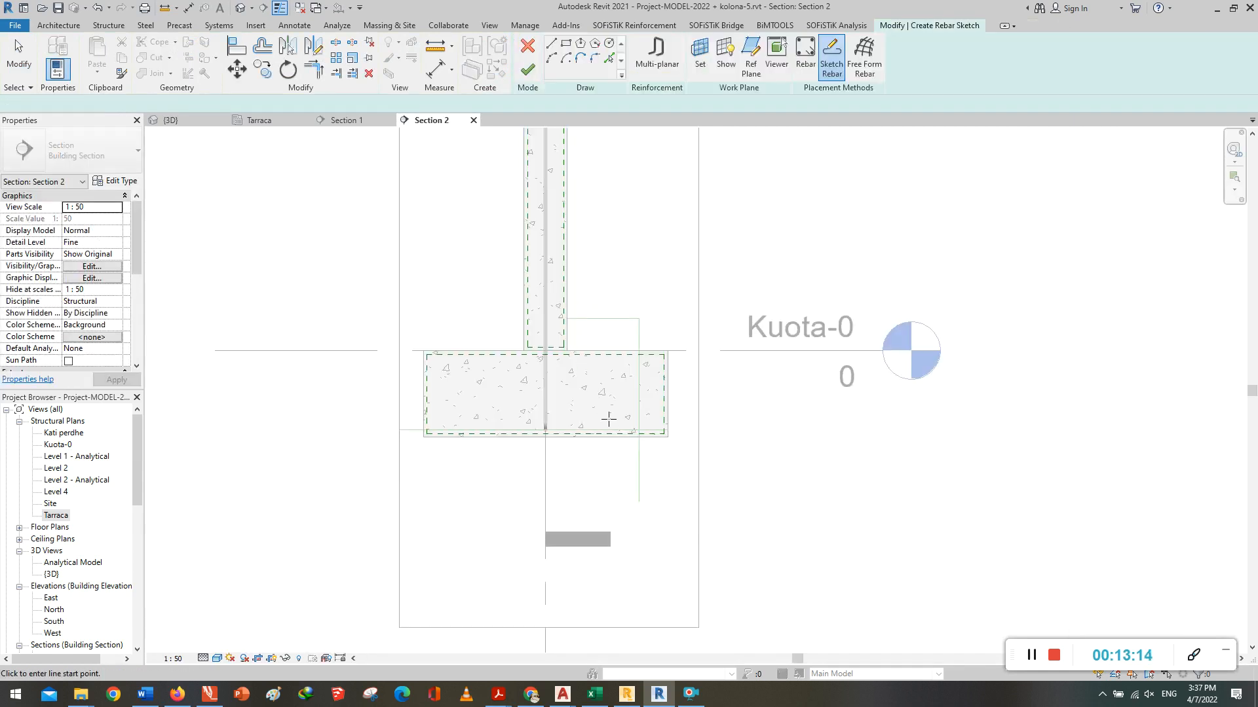
scroll(612, 426, up, 2)
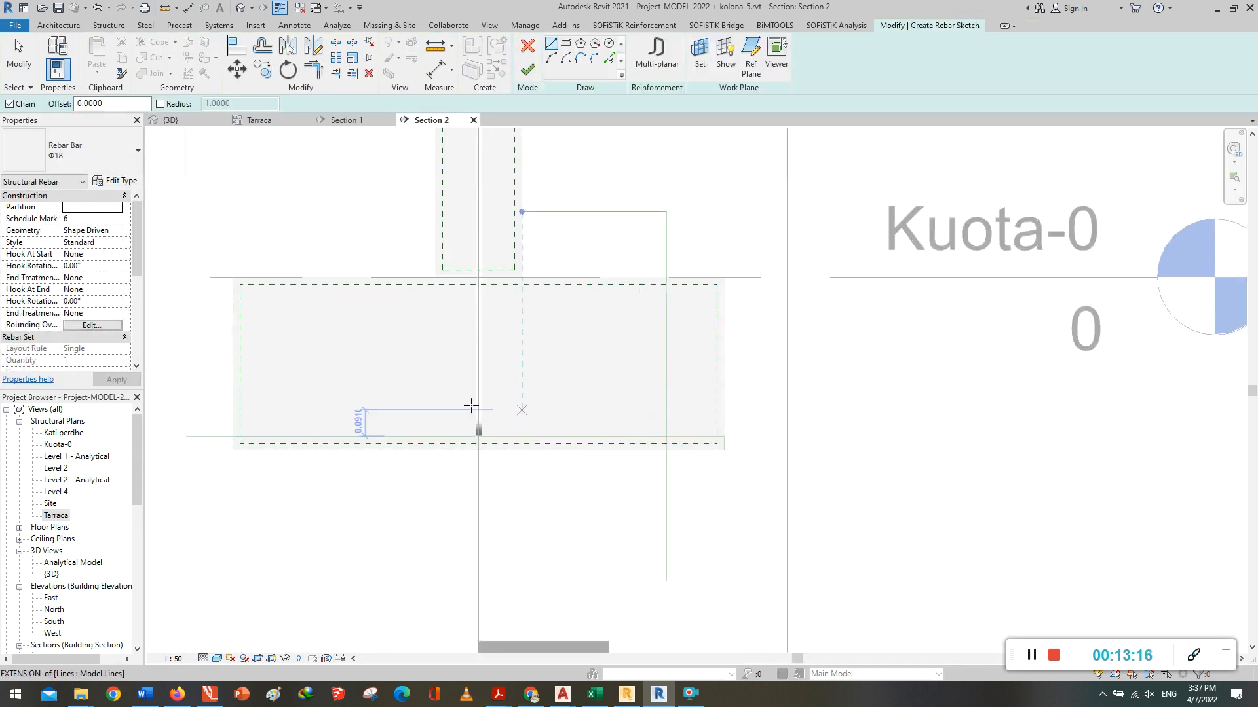
scroll(481, 419, up, 2)
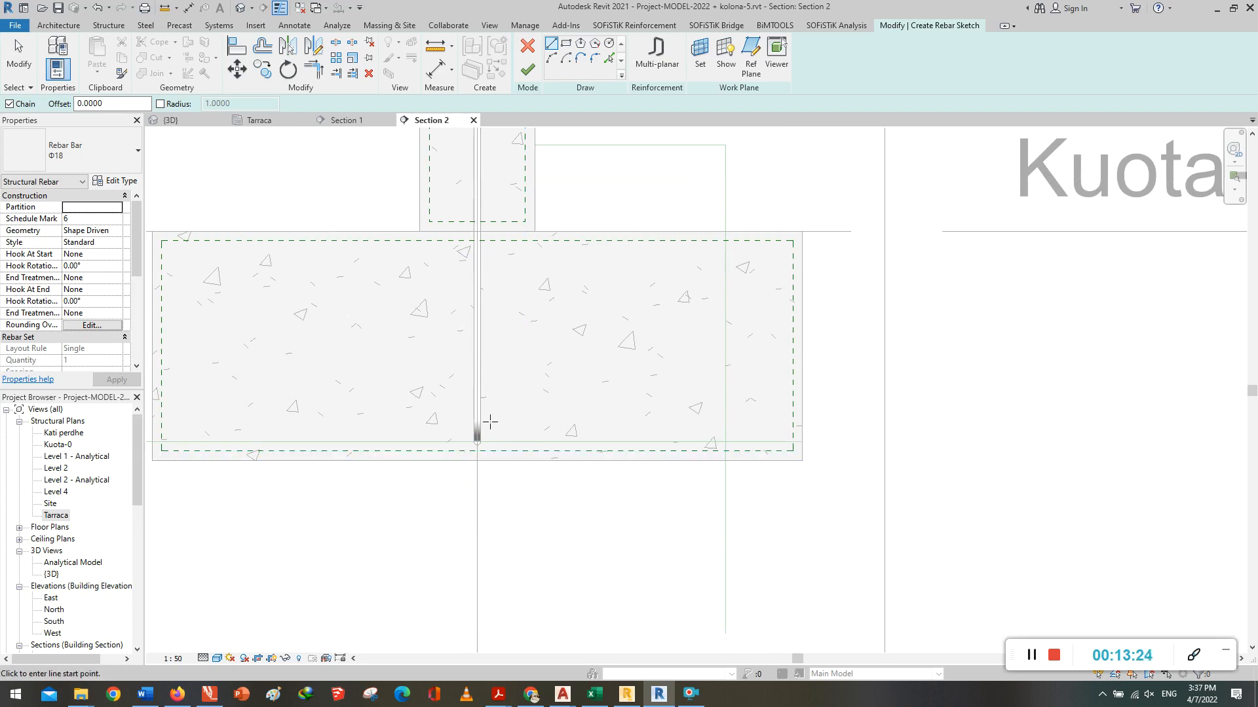
scroll(461, 485, down, 1)
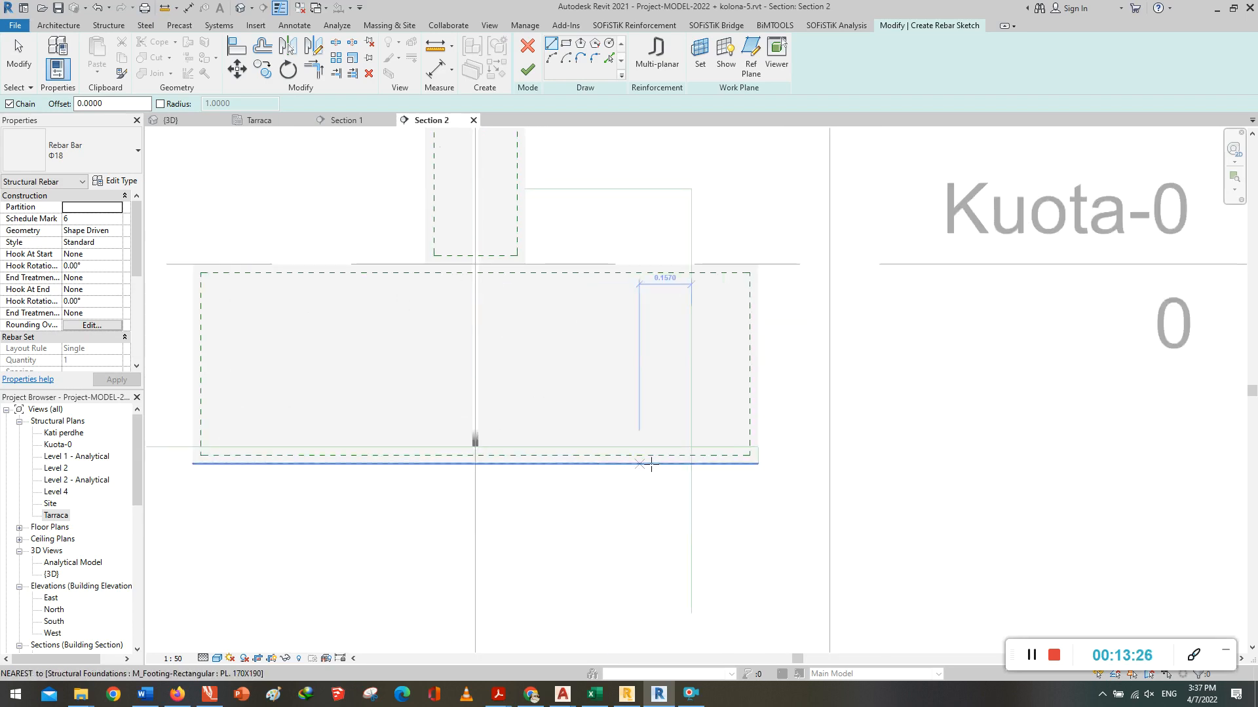
click(691, 447)
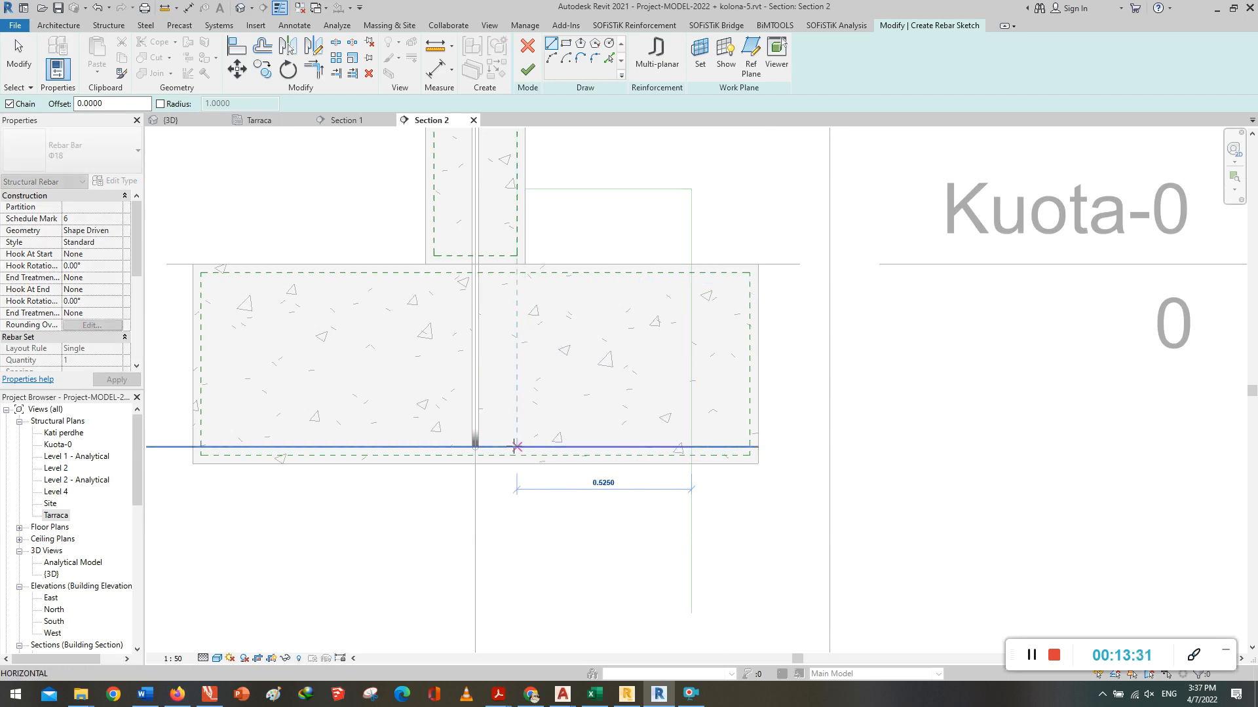
scroll(514, 447, down, 8)
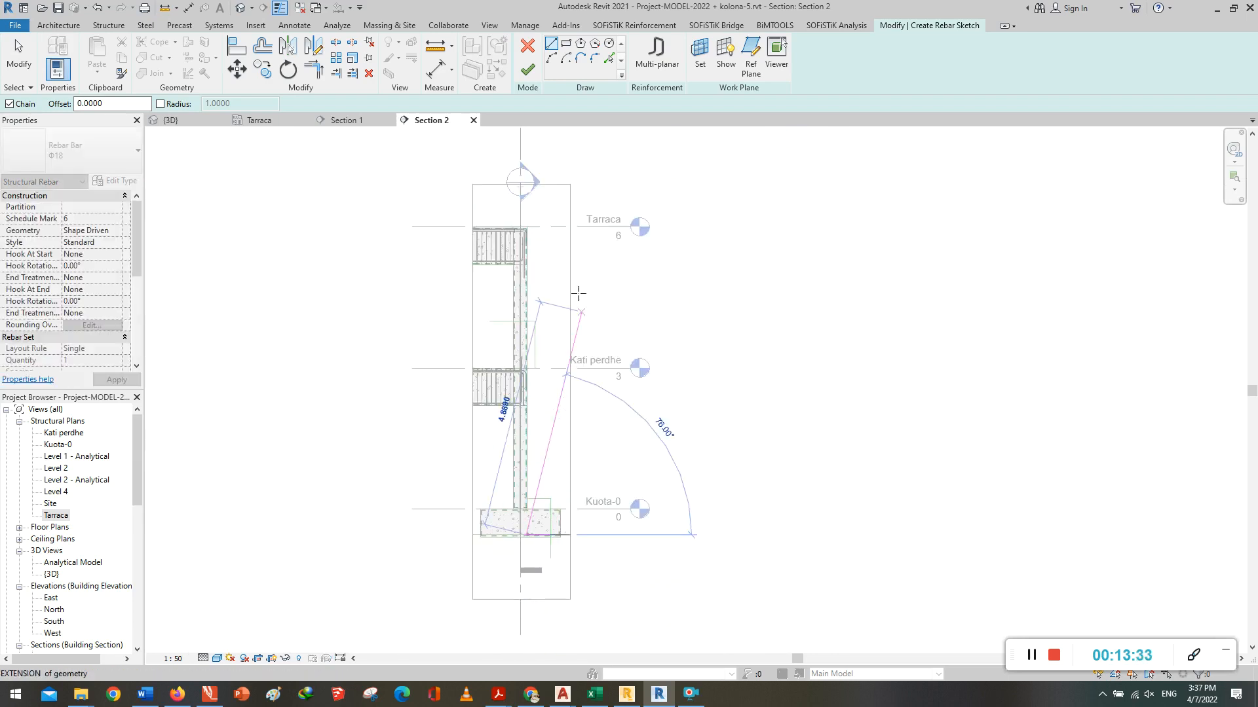
scroll(526, 329, up, 3)
scroll(524, 328, up, 4)
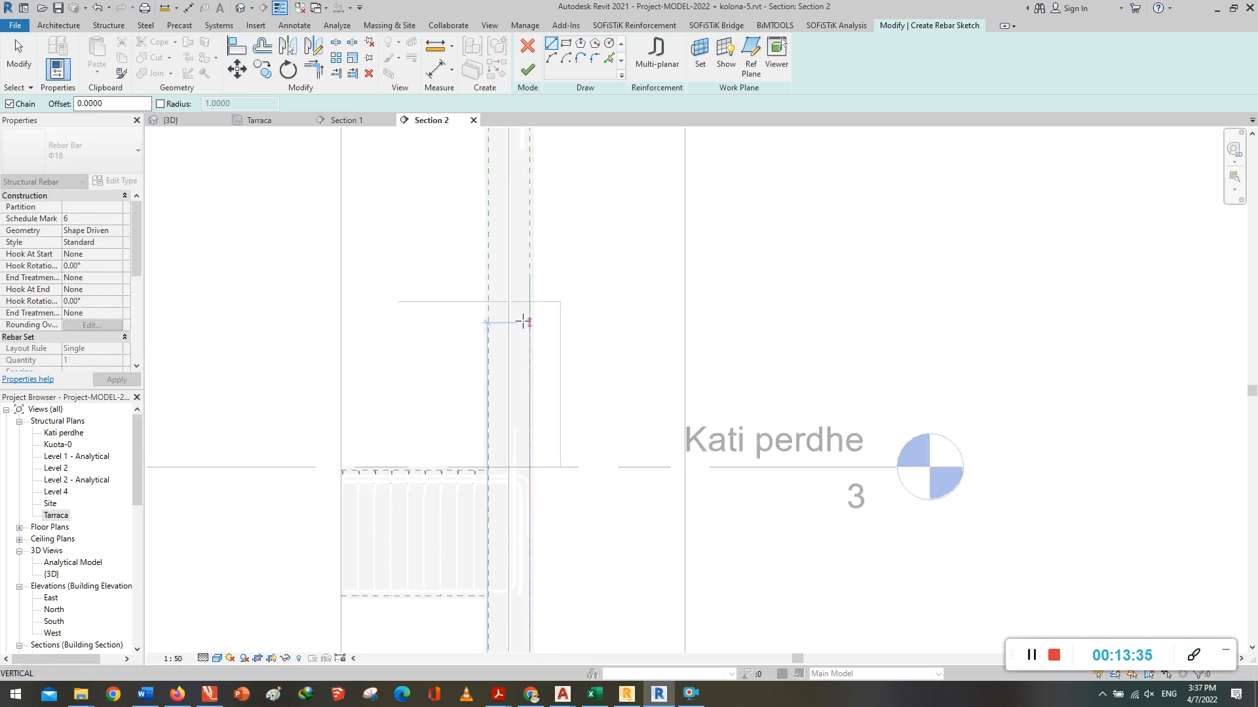
click(536, 281)
key(Escape)
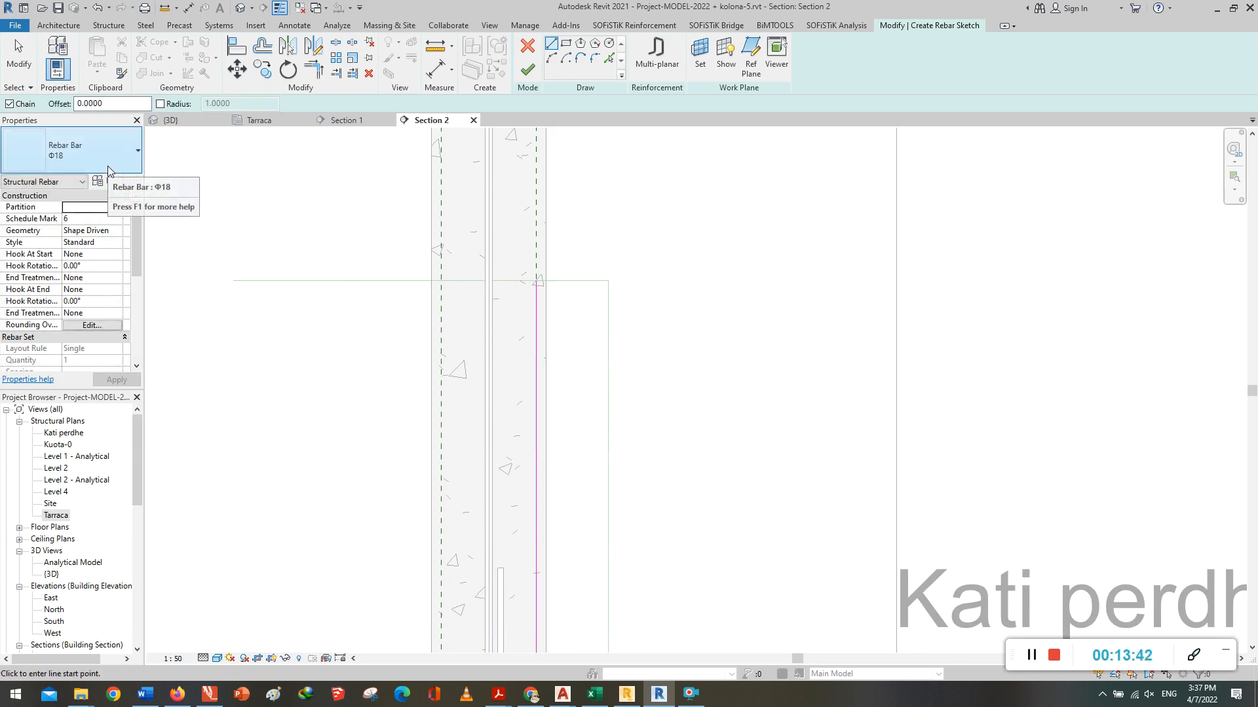
Step: Assign the Φ16 bar type to the sketched L-shaped rebar and finish the sketch
click(108, 156)
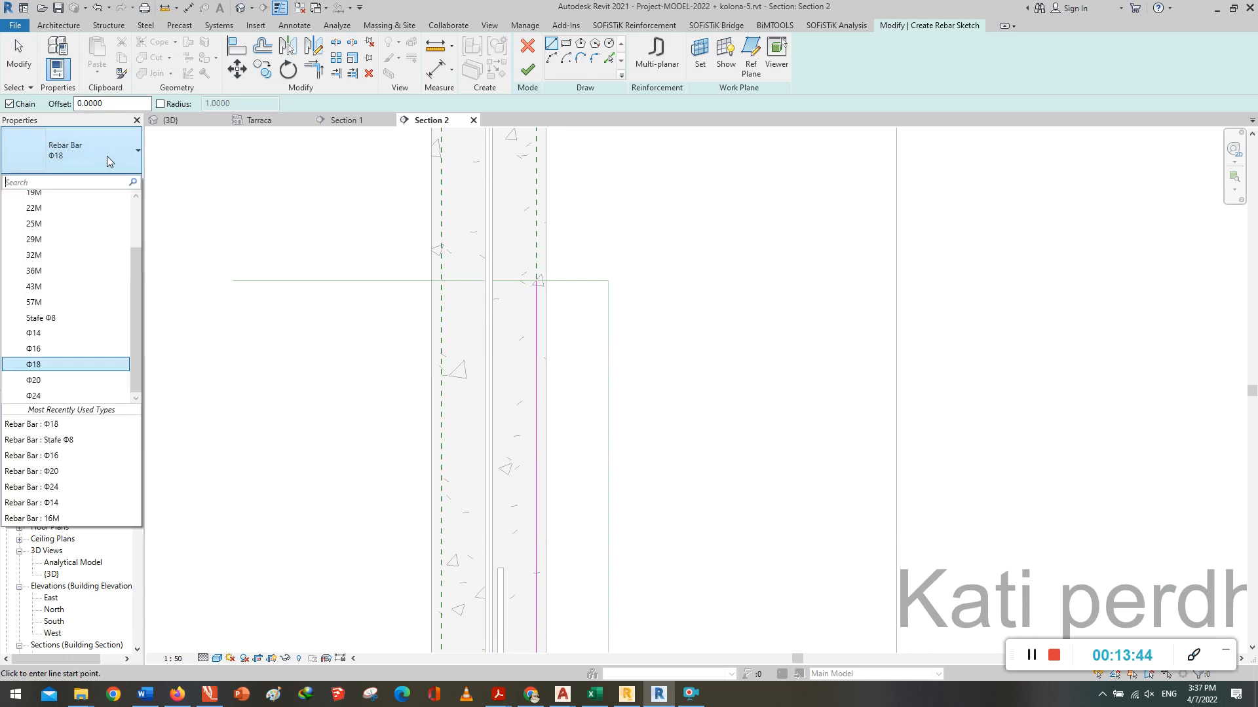
click(63, 351)
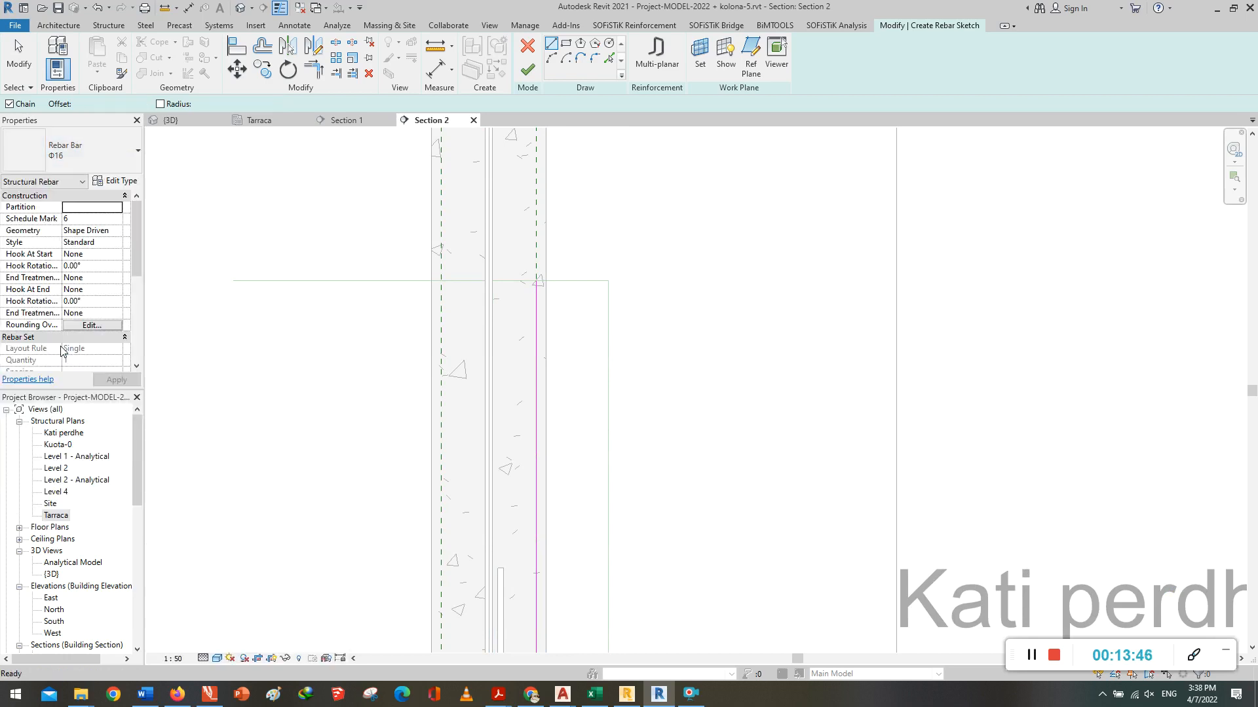
click(526, 72)
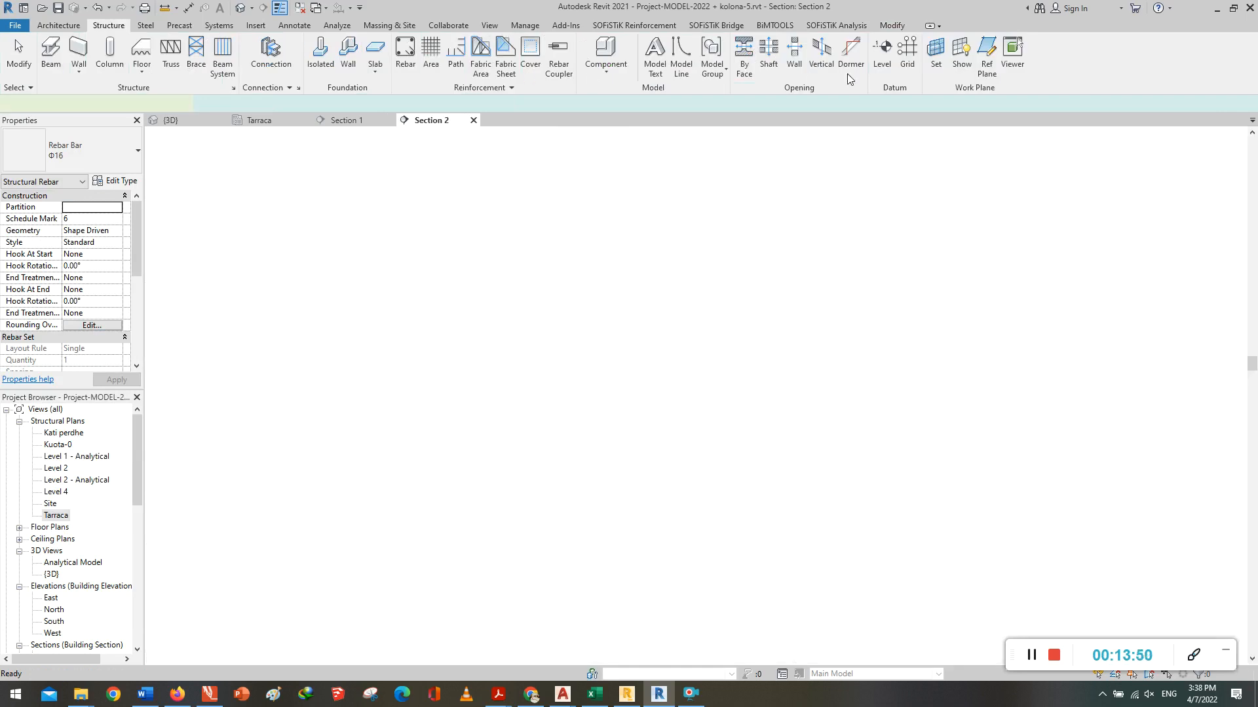
Step: Set the rebar set layout to Fixed Number for placement in Section 2
click(950, 44)
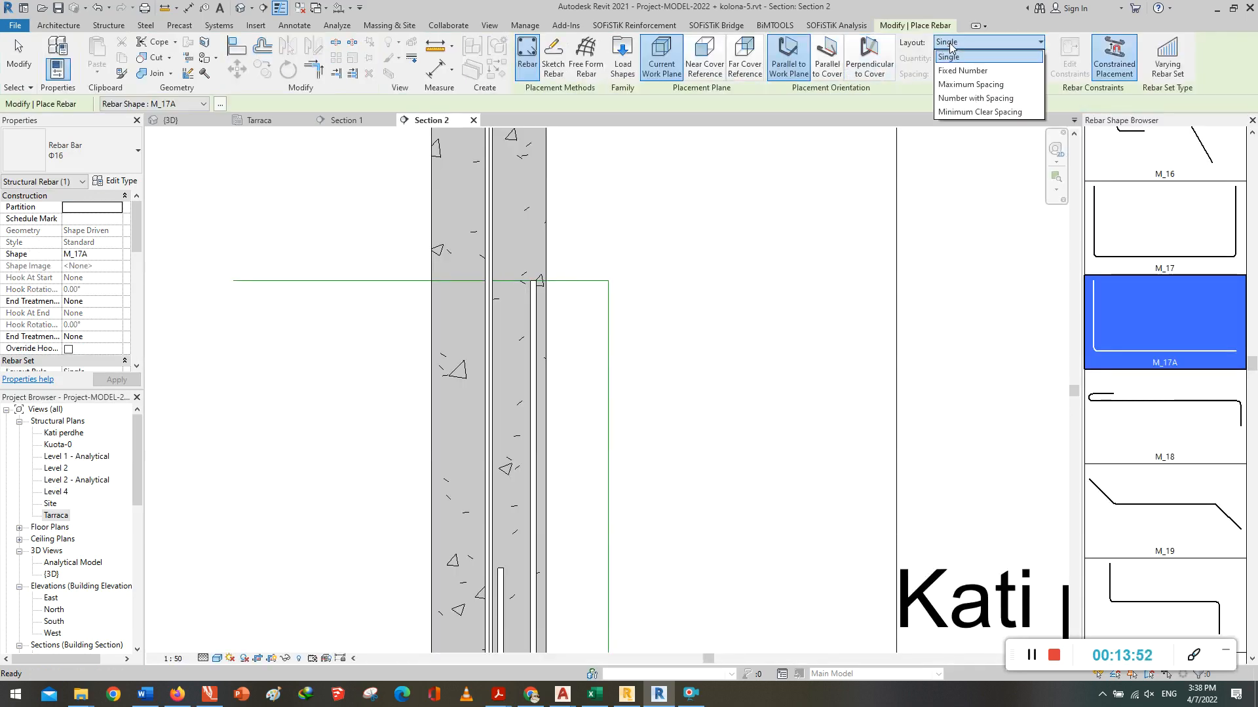
click(950, 71)
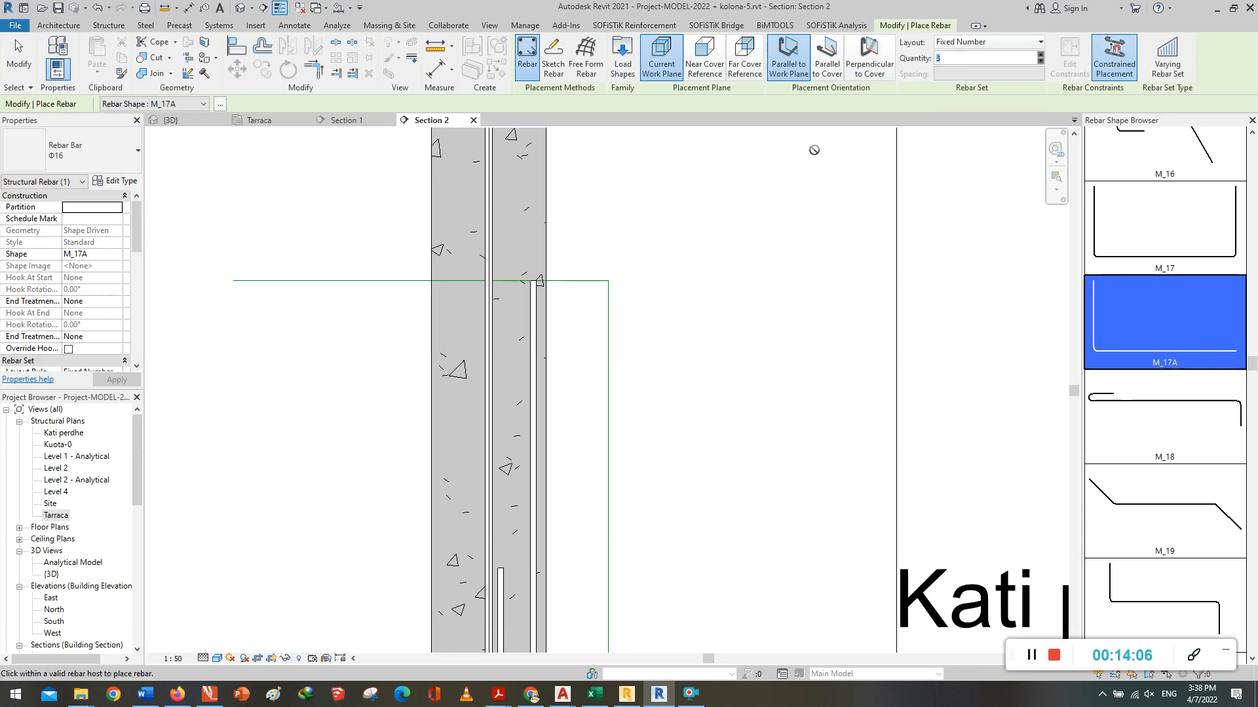
scroll(680, 280, down, 1)
scroll(660, 284, down, 1)
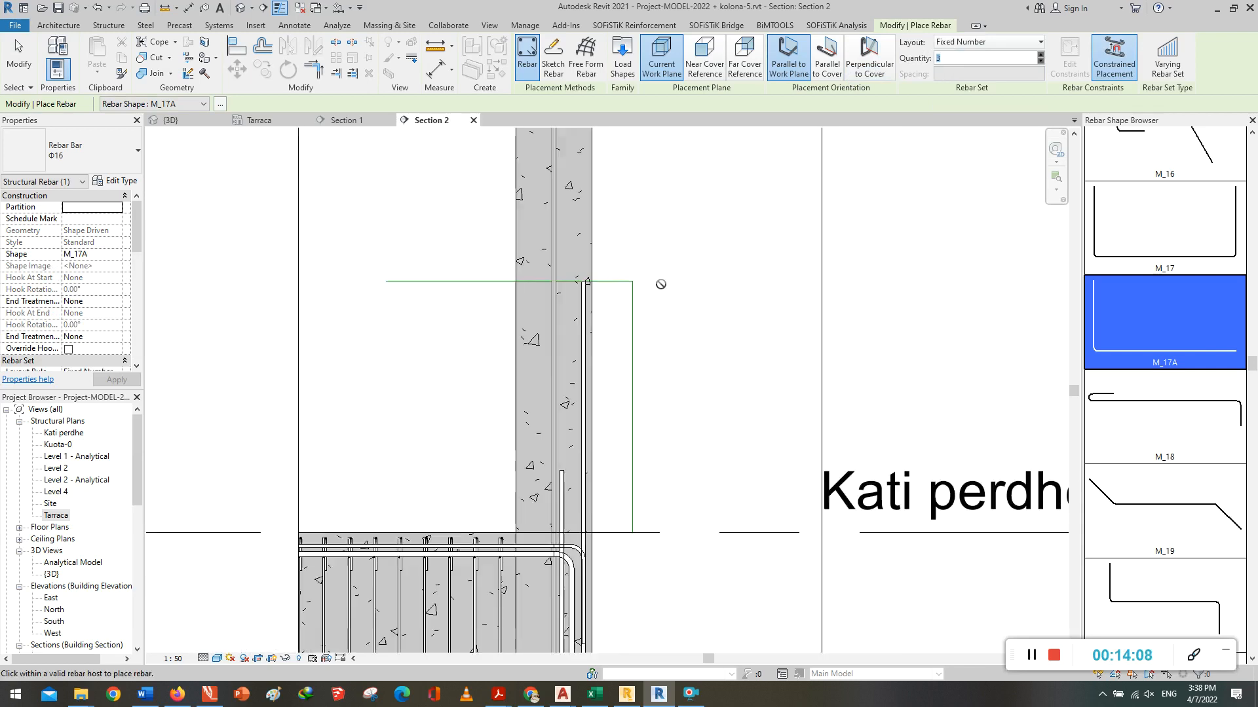
scroll(606, 265, down, 2)
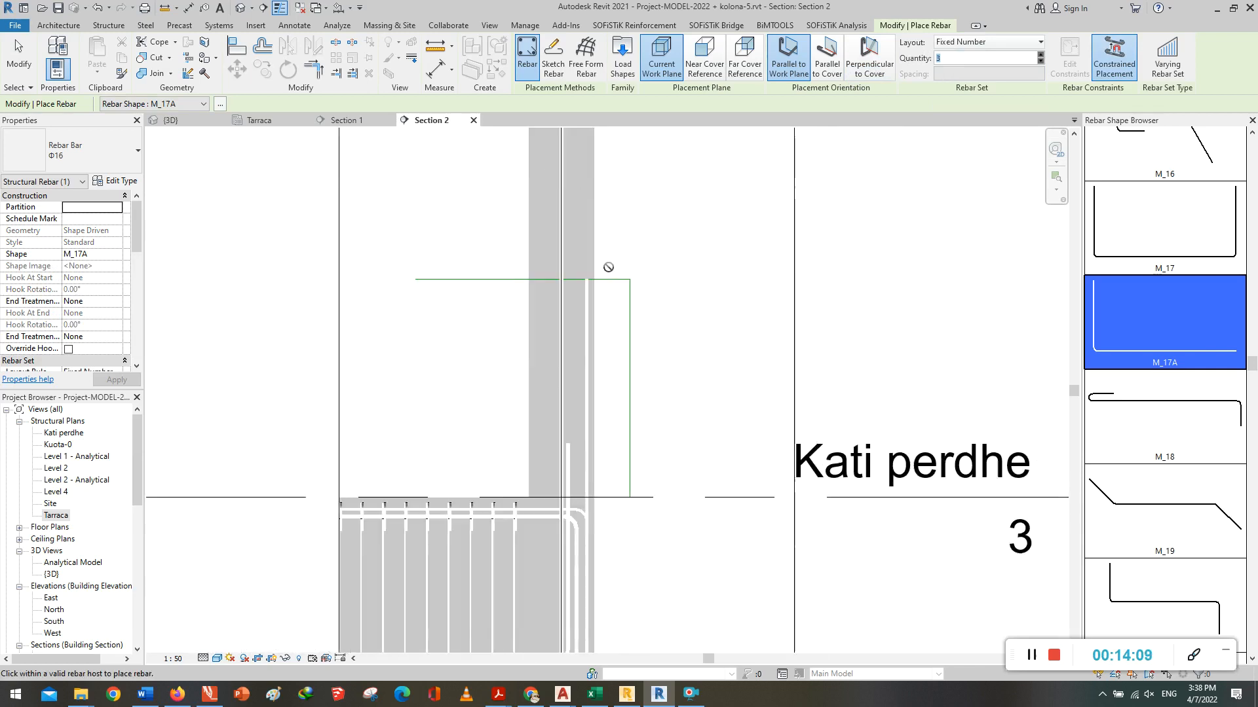
Step: Mirror the Φ16 L-shaped starter bar about the column's vertical centre axis in Section 2, keeping the original
click(591, 307)
key(Escape)
key(Escape)
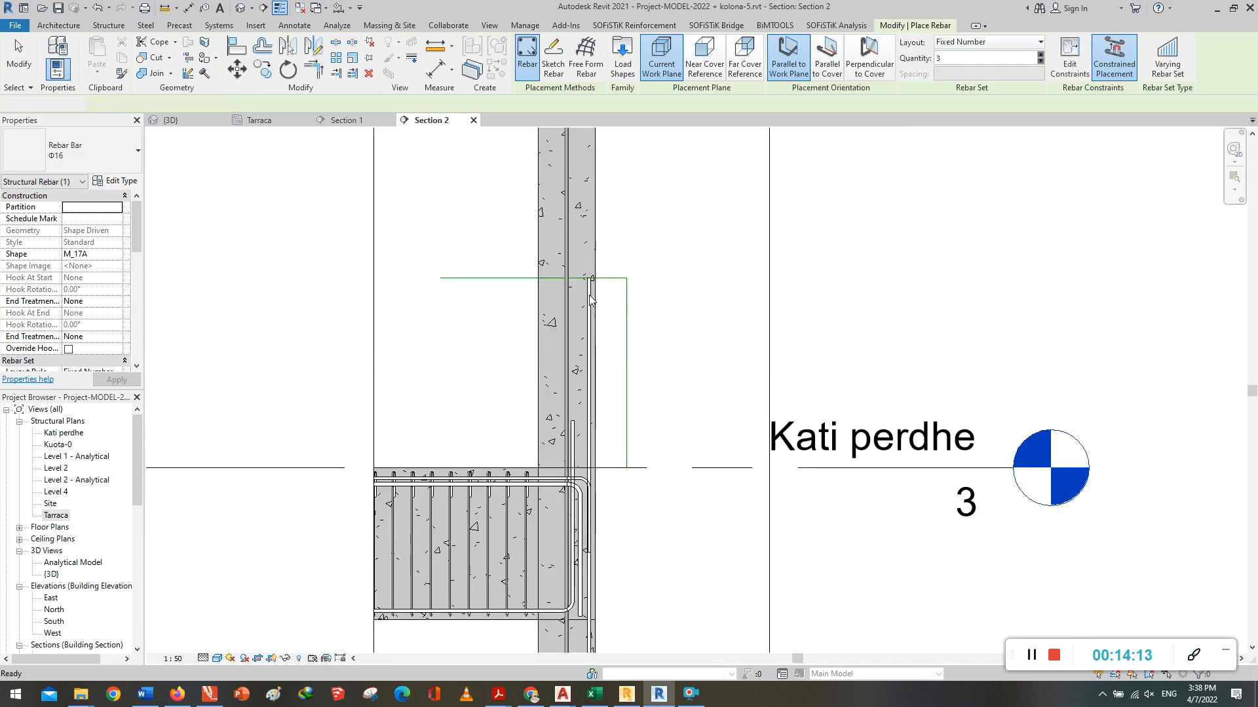
click(621, 345)
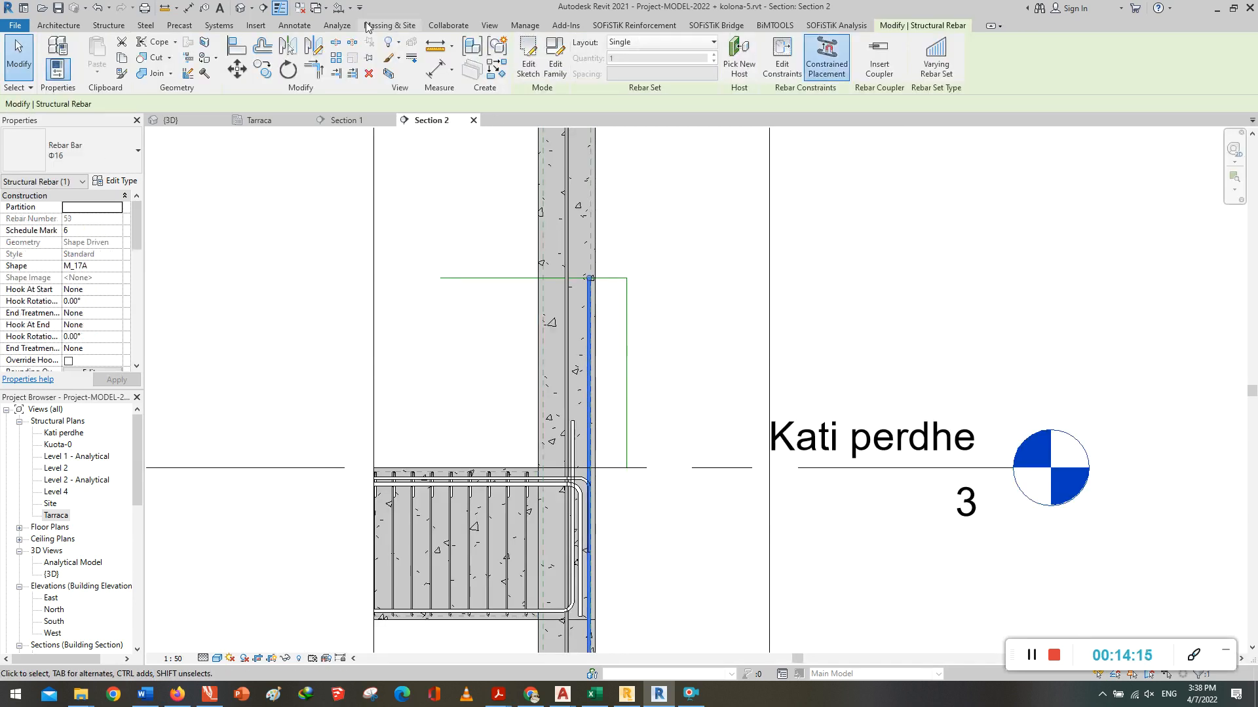
click(289, 47)
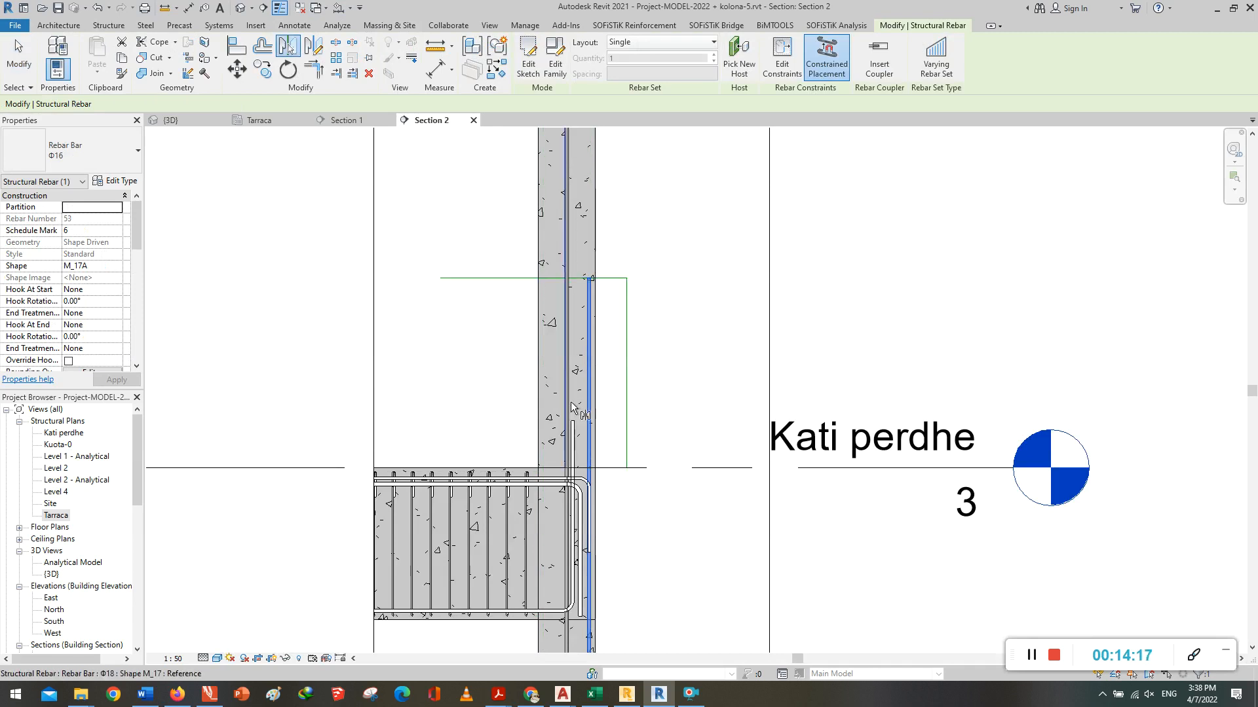
scroll(573, 403, down, 2)
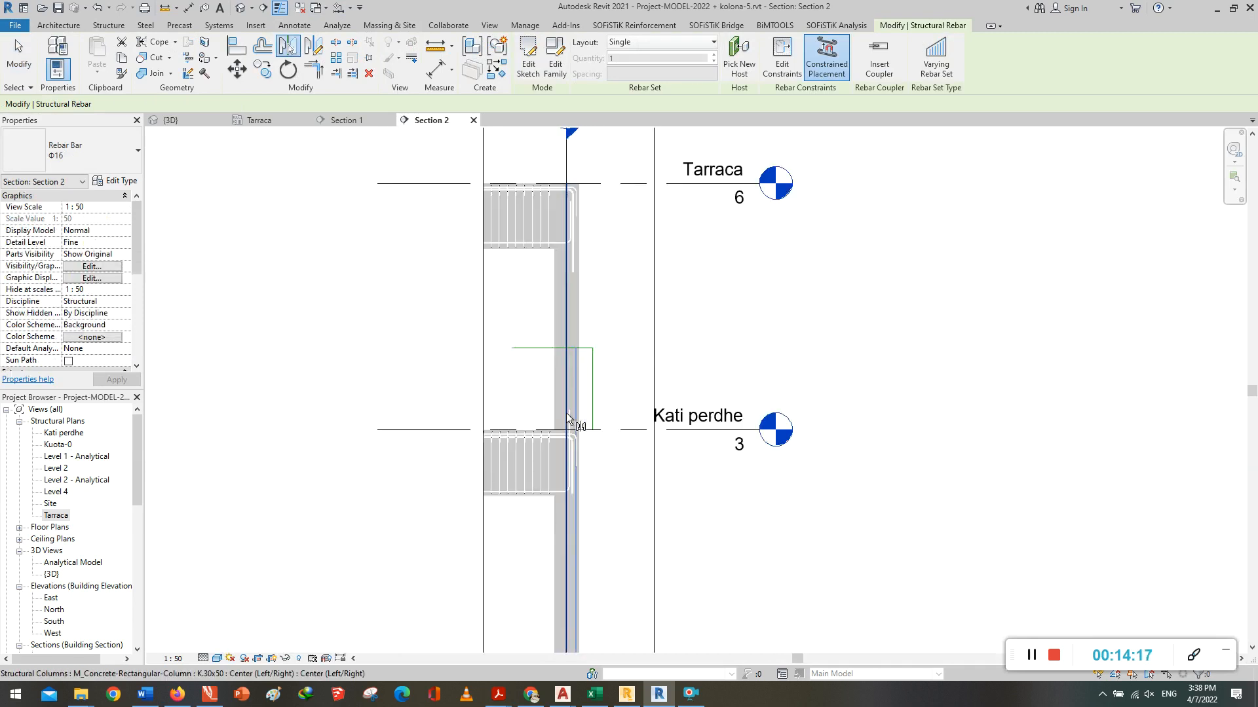
click(567, 163)
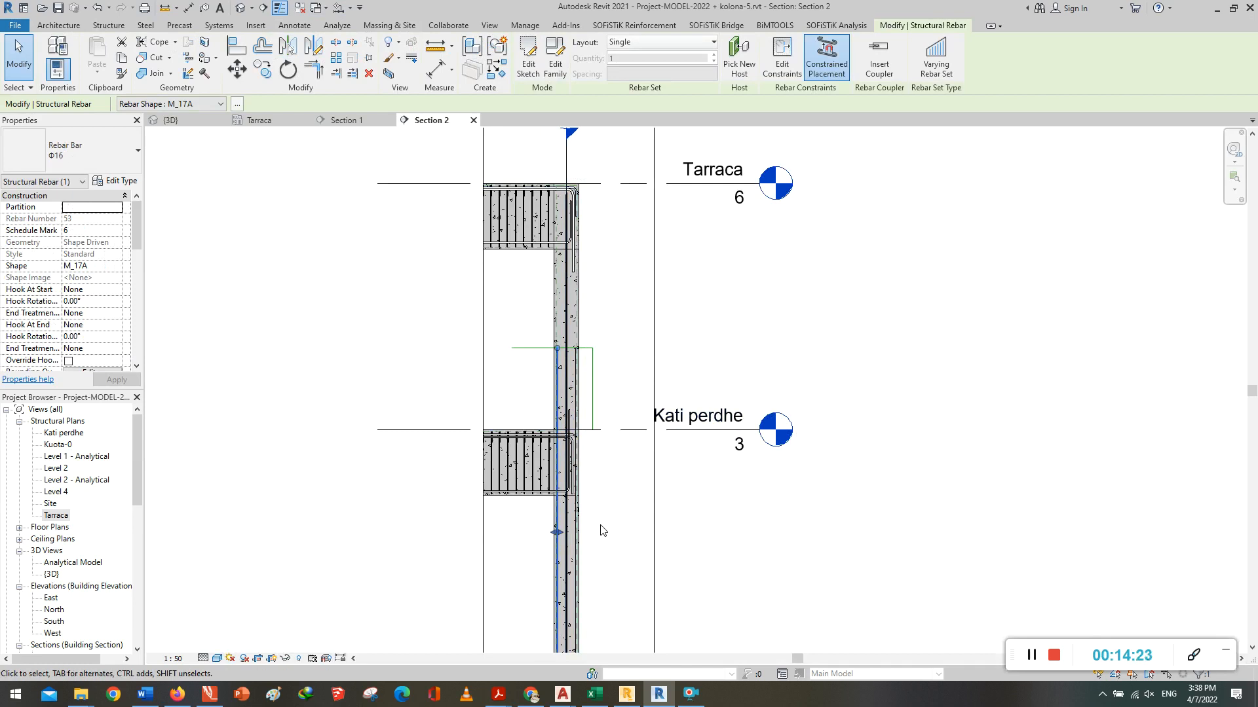
Step: Set the mirrored L-shaped starter bar's layout to Fixed Number with a quantity of 3
scroll(601, 525, up, 3)
click(611, 446)
scroll(537, 264, up, 2)
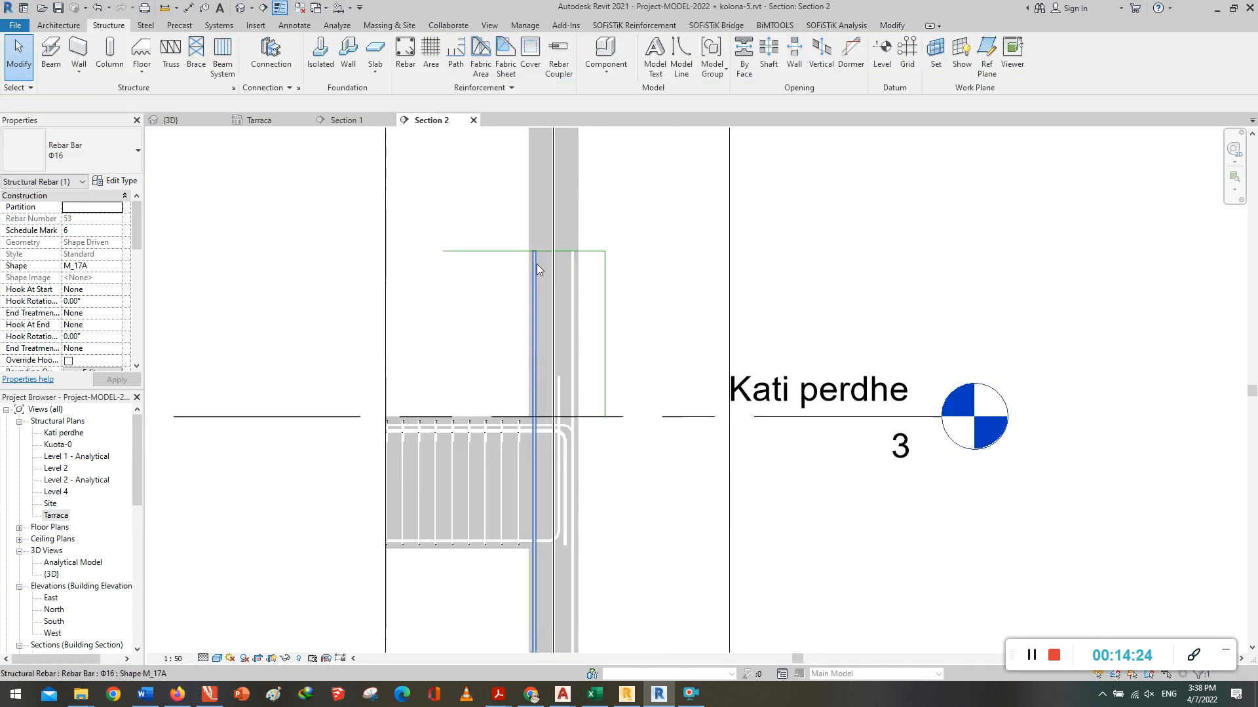
scroll(536, 264, up, 1)
click(535, 269)
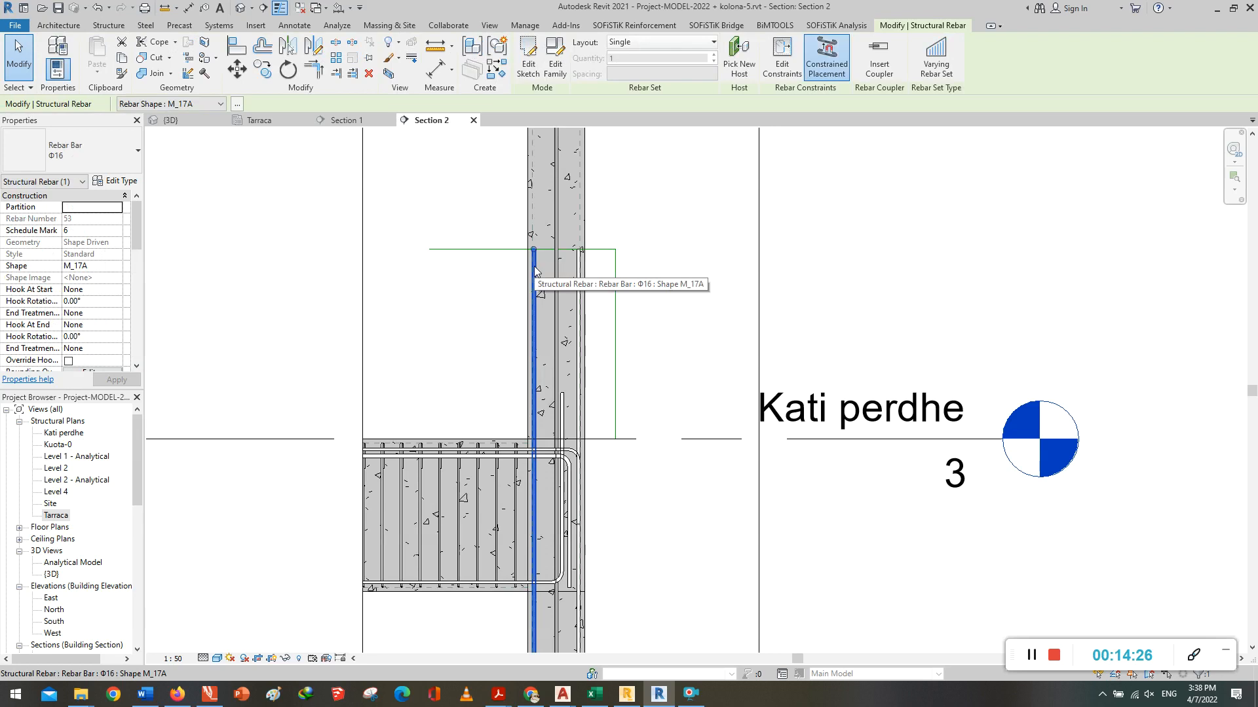
click(649, 44)
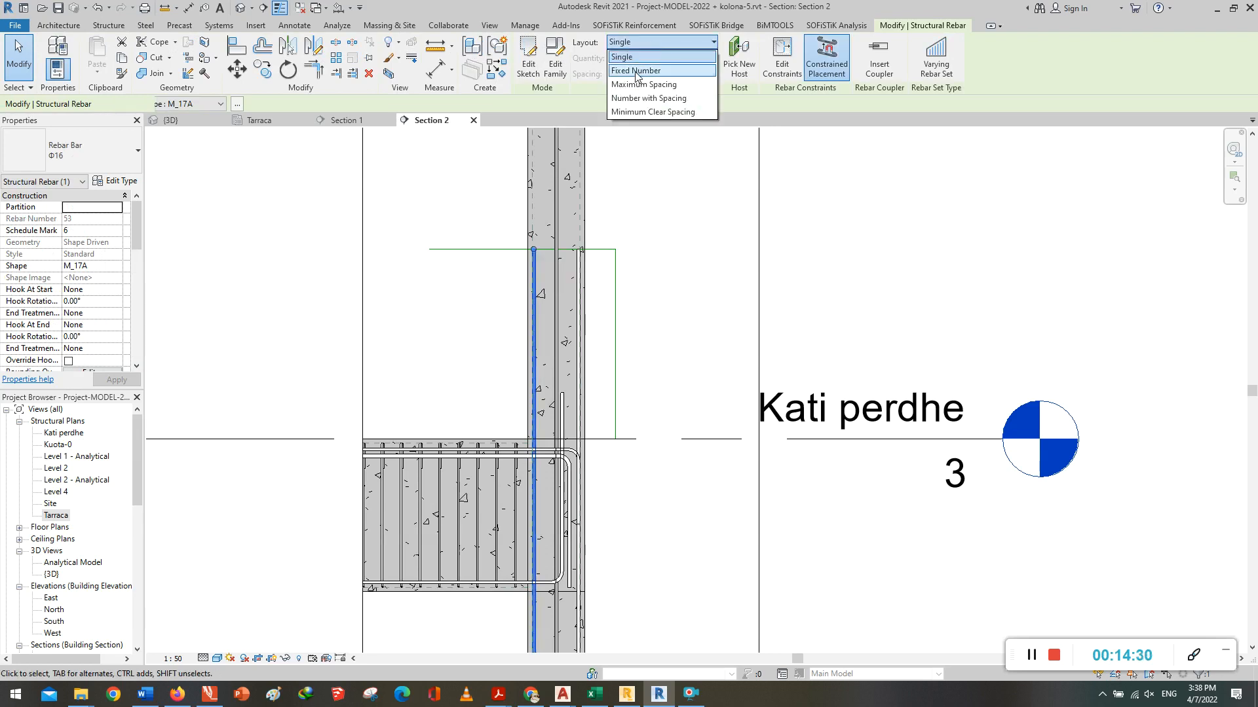
click(637, 70)
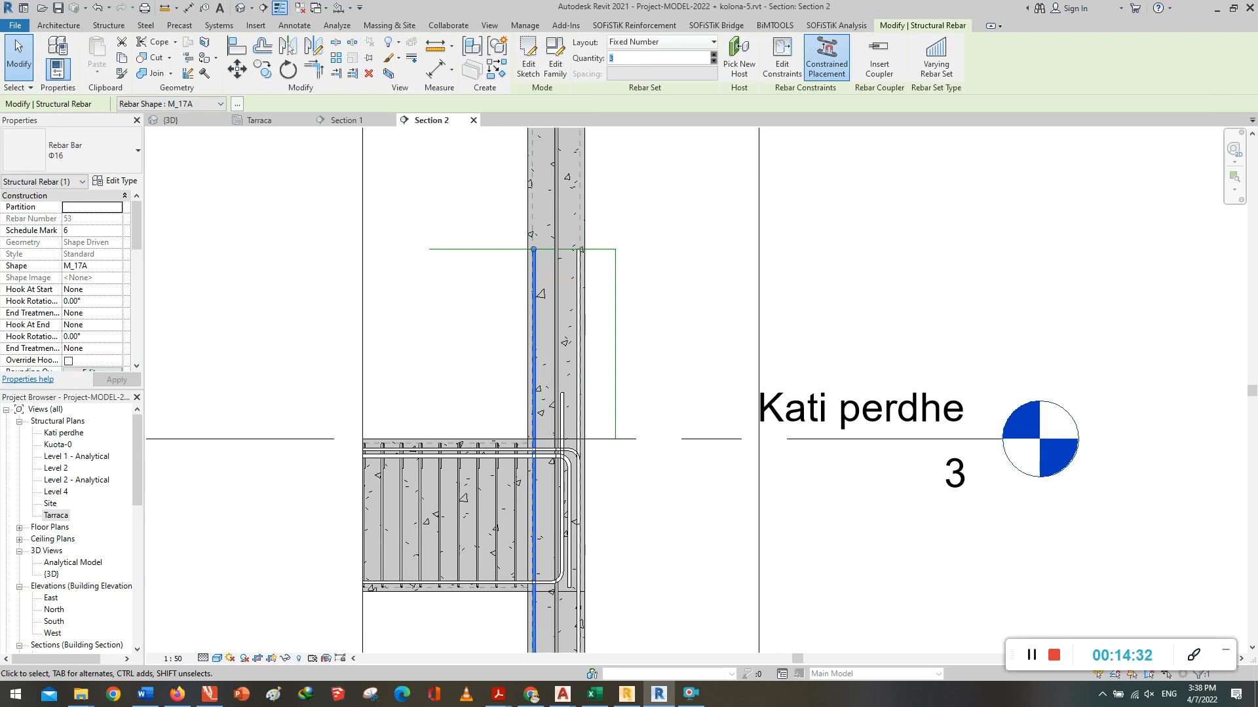
click(662, 228)
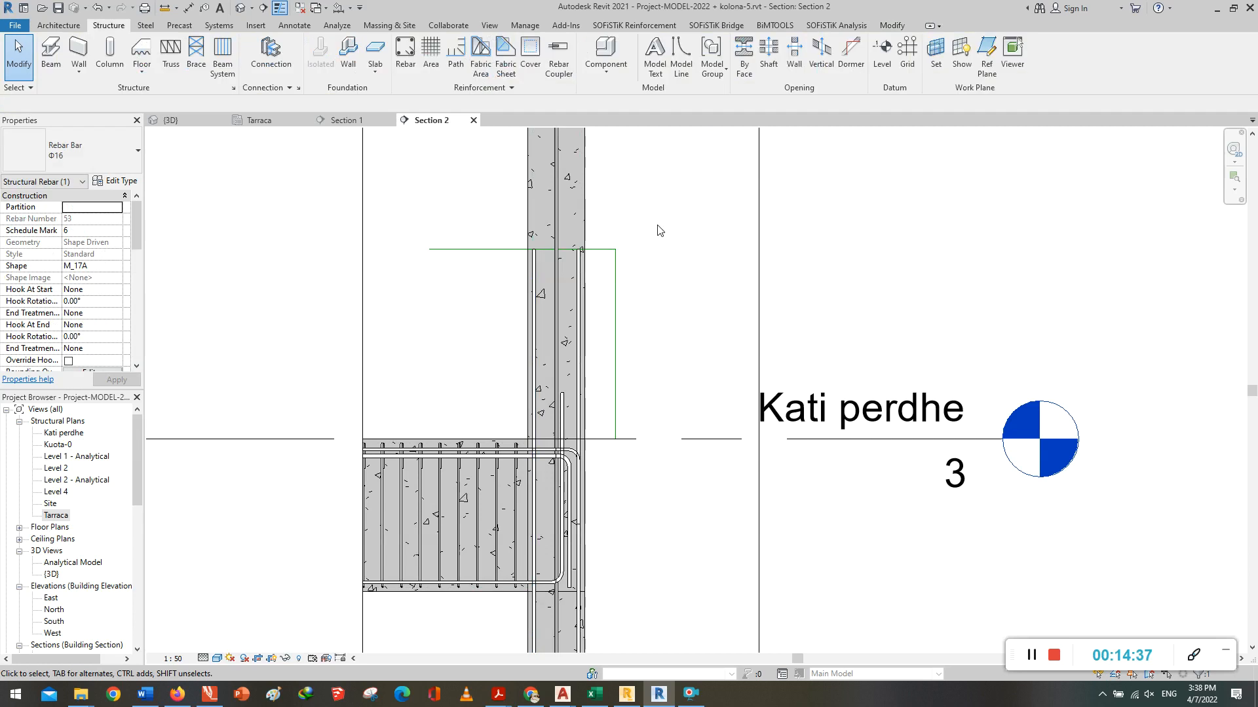
click(534, 286)
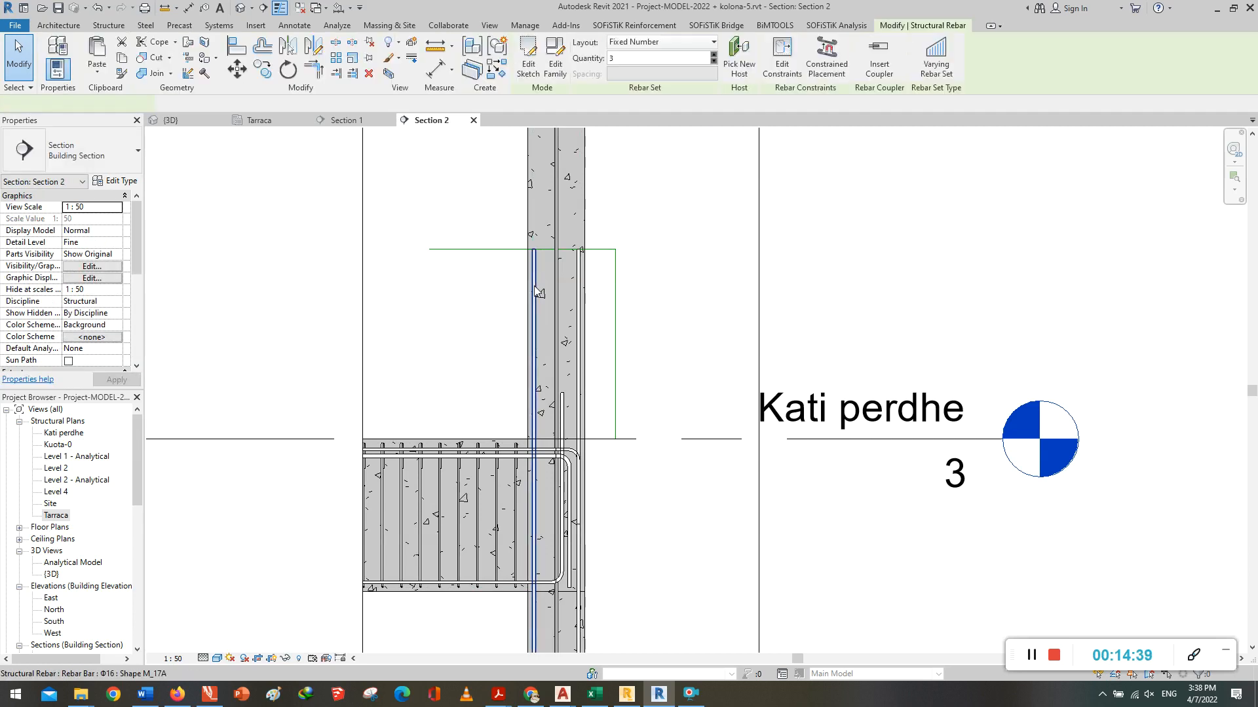
click(606, 271)
Step: Give the original L-shaped starter bar on the column's outer face a Fixed Number layout with a quantity of 3
click(578, 280)
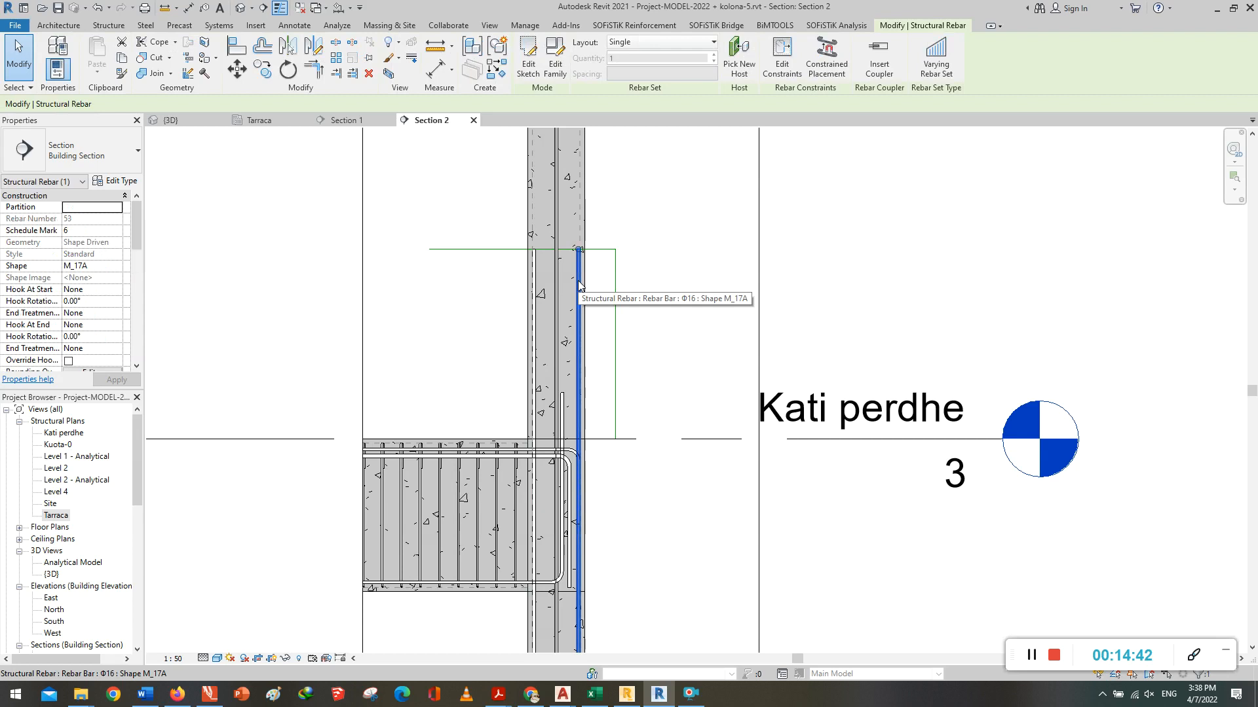
click(635, 42)
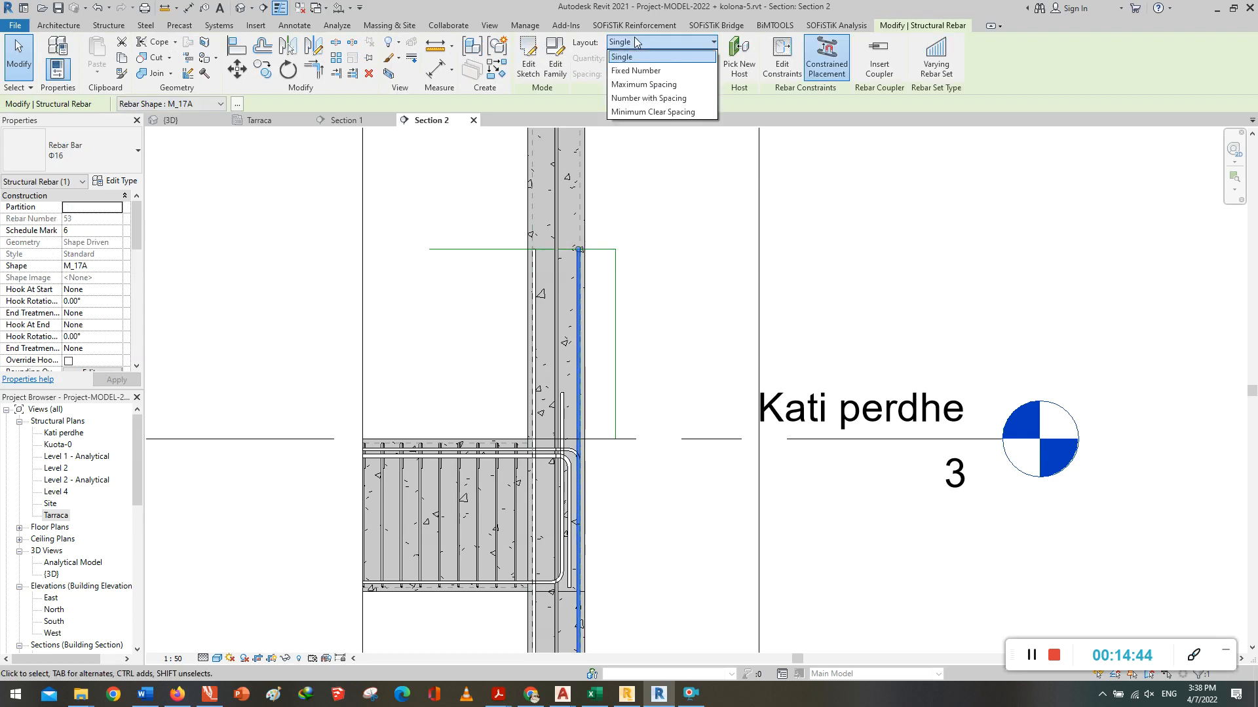
click(629, 70)
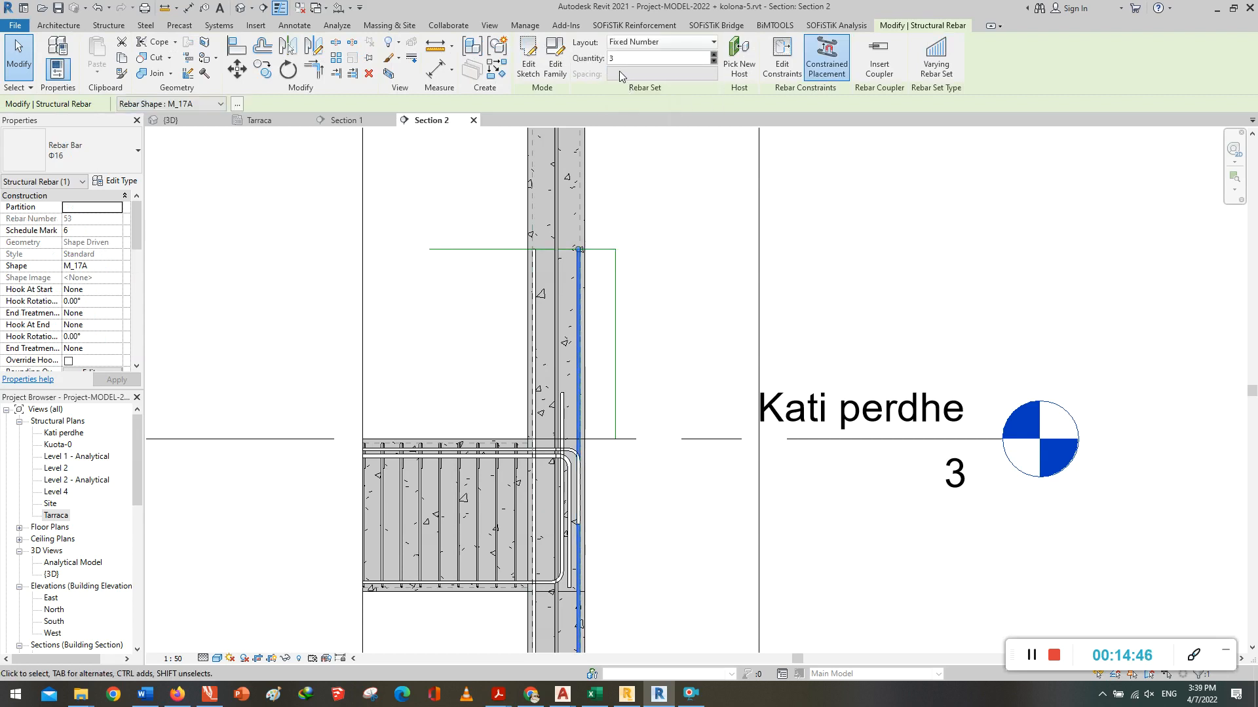
click(628, 60)
click(725, 205)
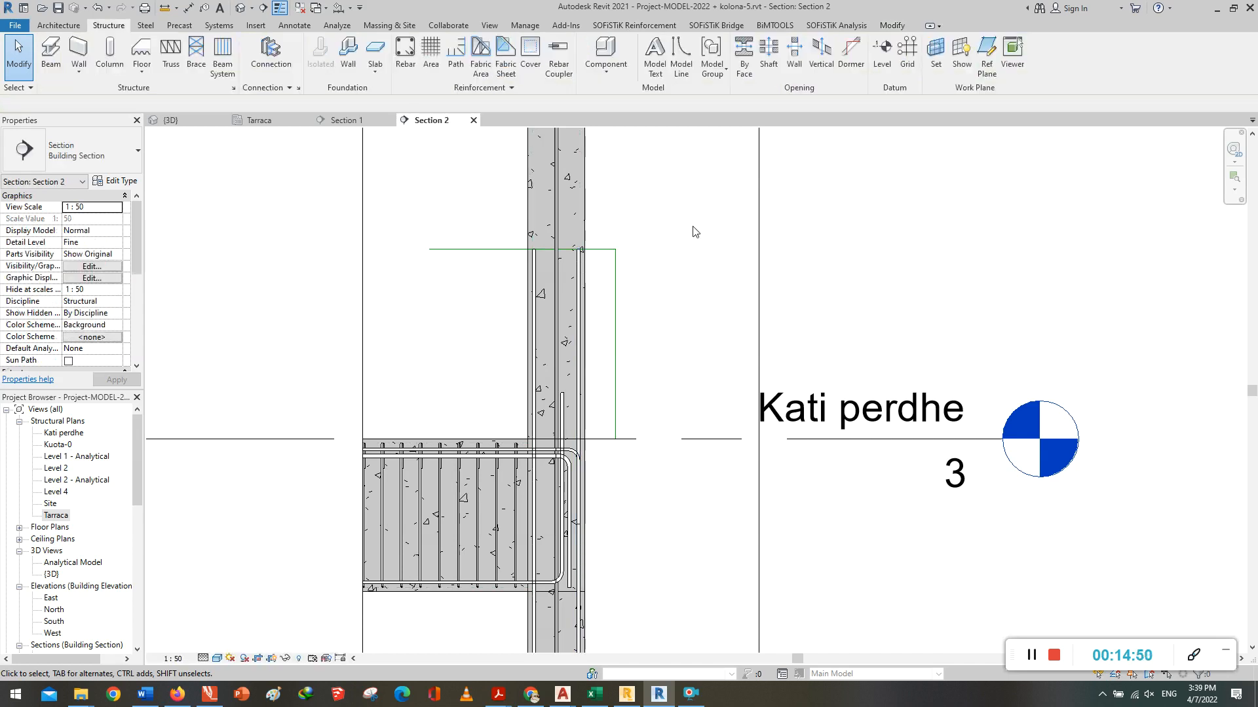
click(580, 299)
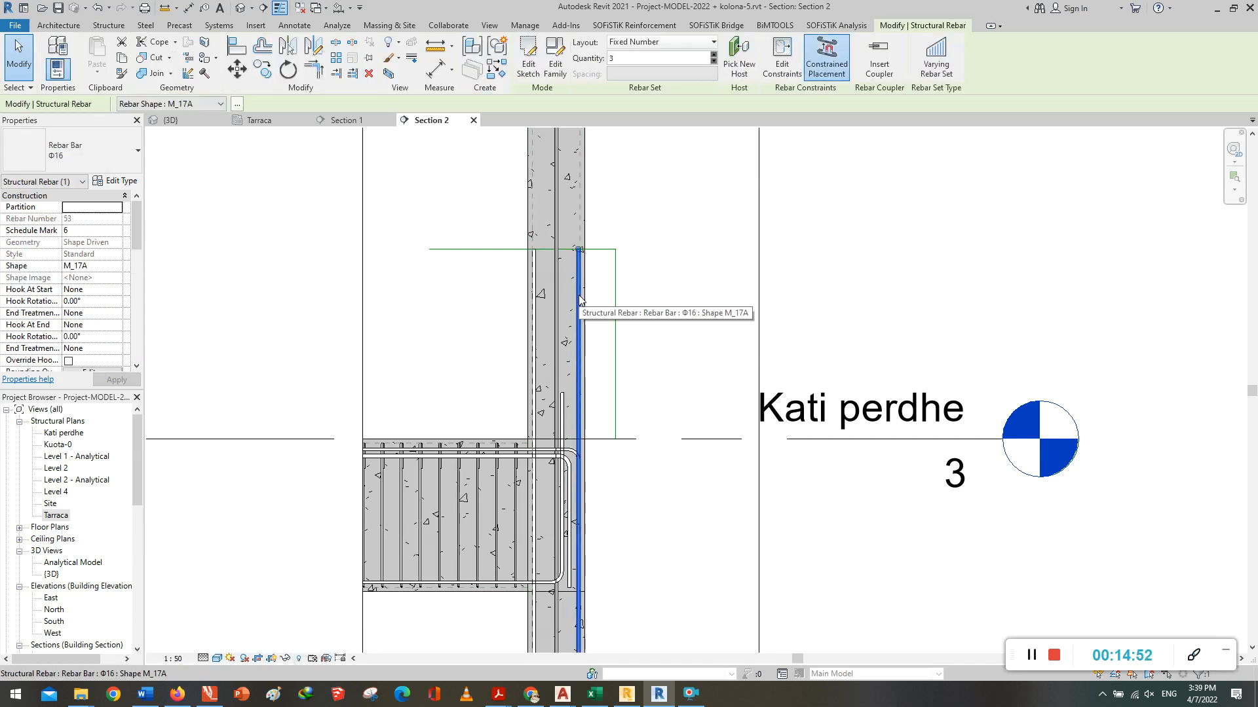
click(664, 273)
Step: Sketch a column-hosted rebar leg rising from the Kati perdhe level, beside the starter bar, to just below the Tarraca beam's top bars
scroll(662, 276, down, 1)
scroll(663, 276, down, 1)
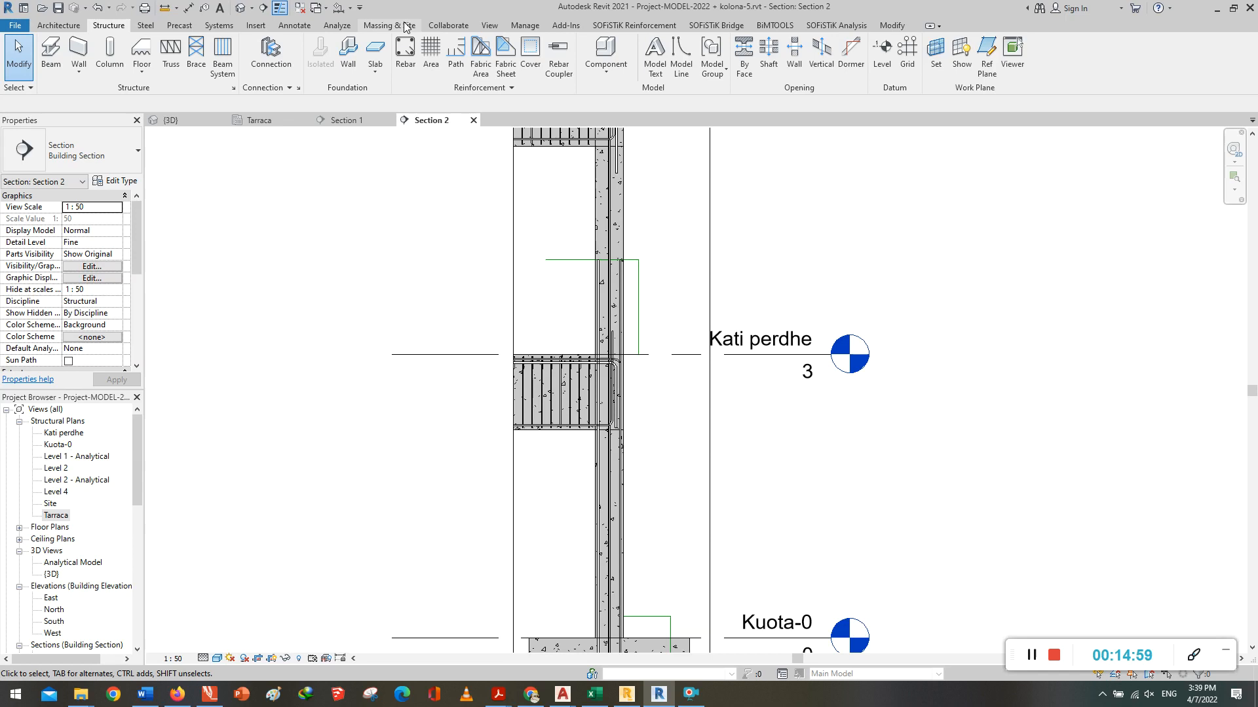
click(406, 50)
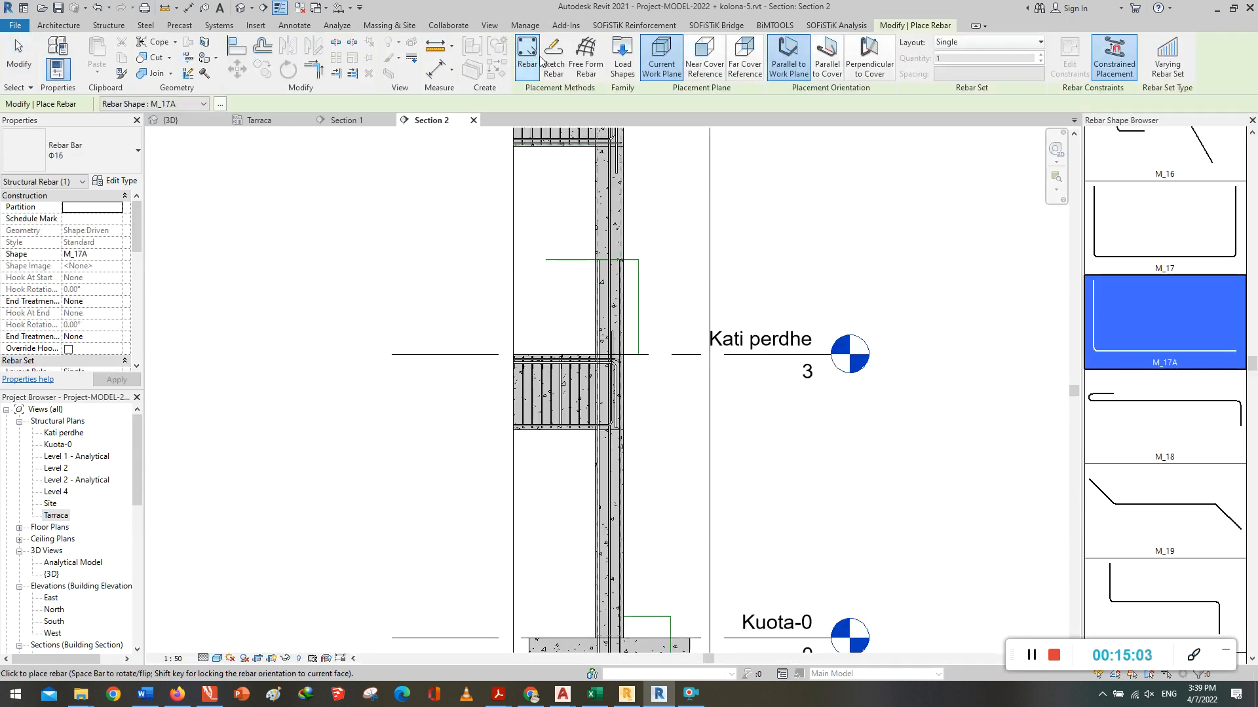
click(553, 56)
click(615, 226)
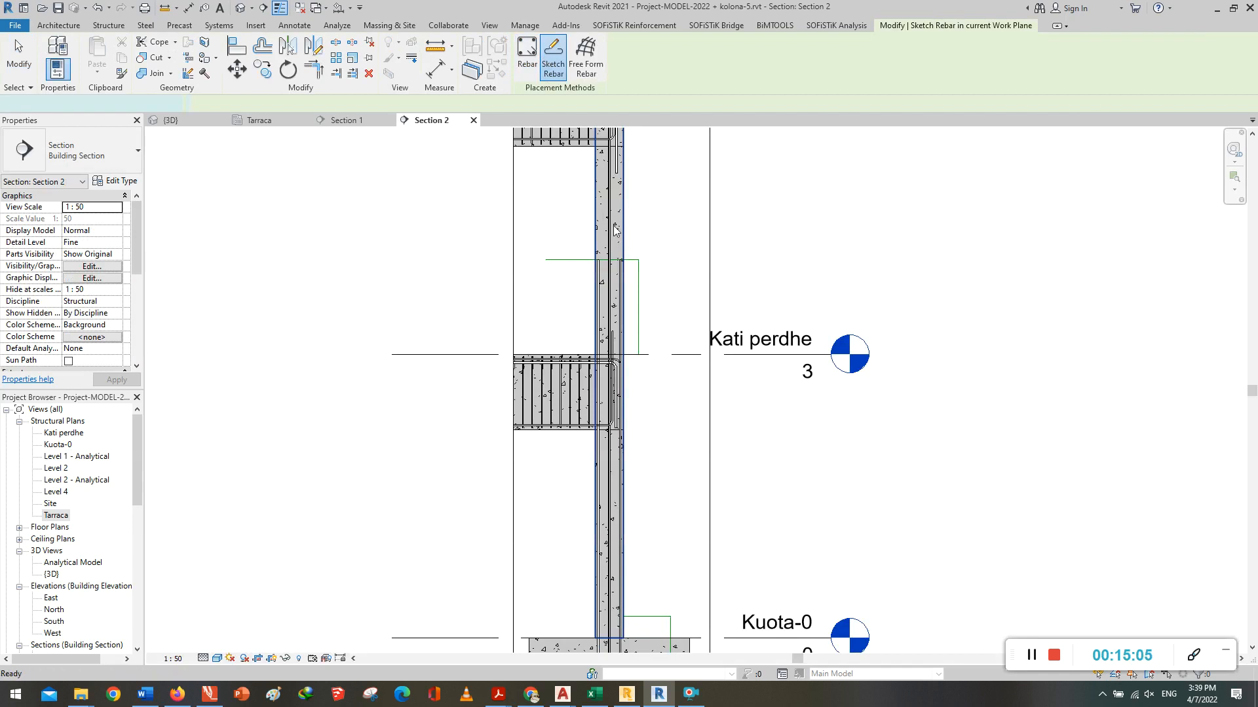
scroll(620, 334, up, 6)
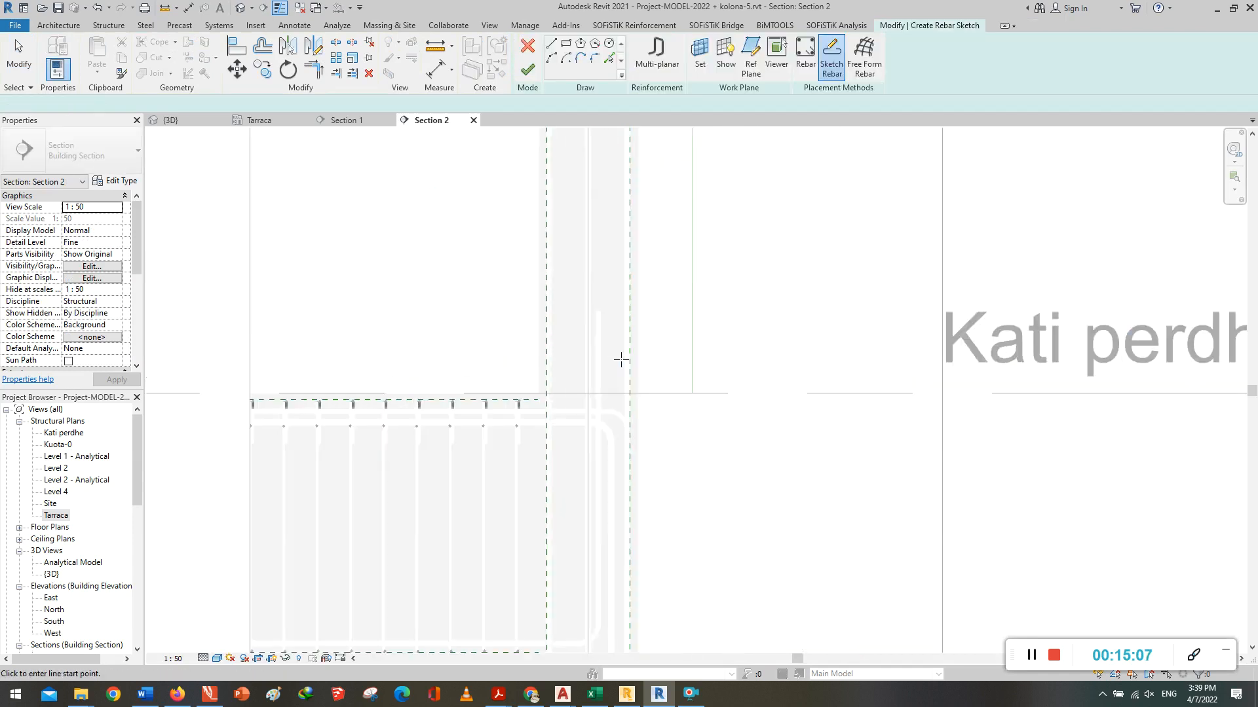
scroll(623, 447, up, 2)
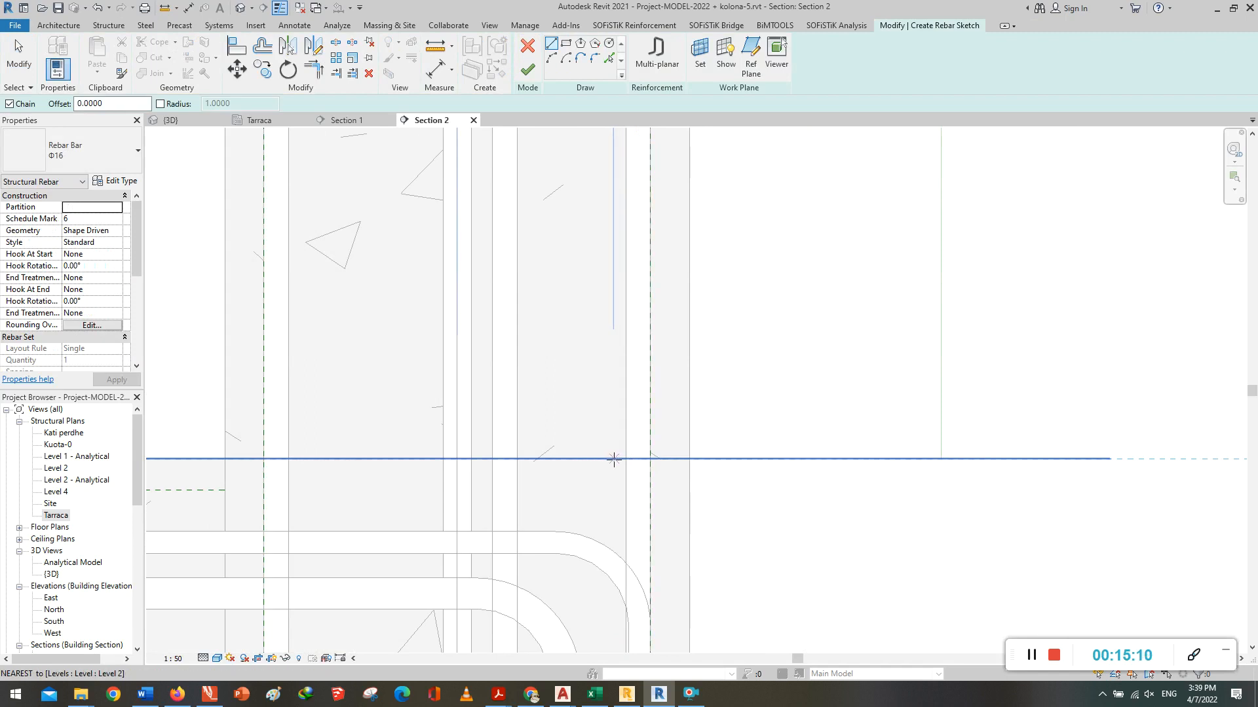
click(610, 460)
scroll(594, 593, down, 6)
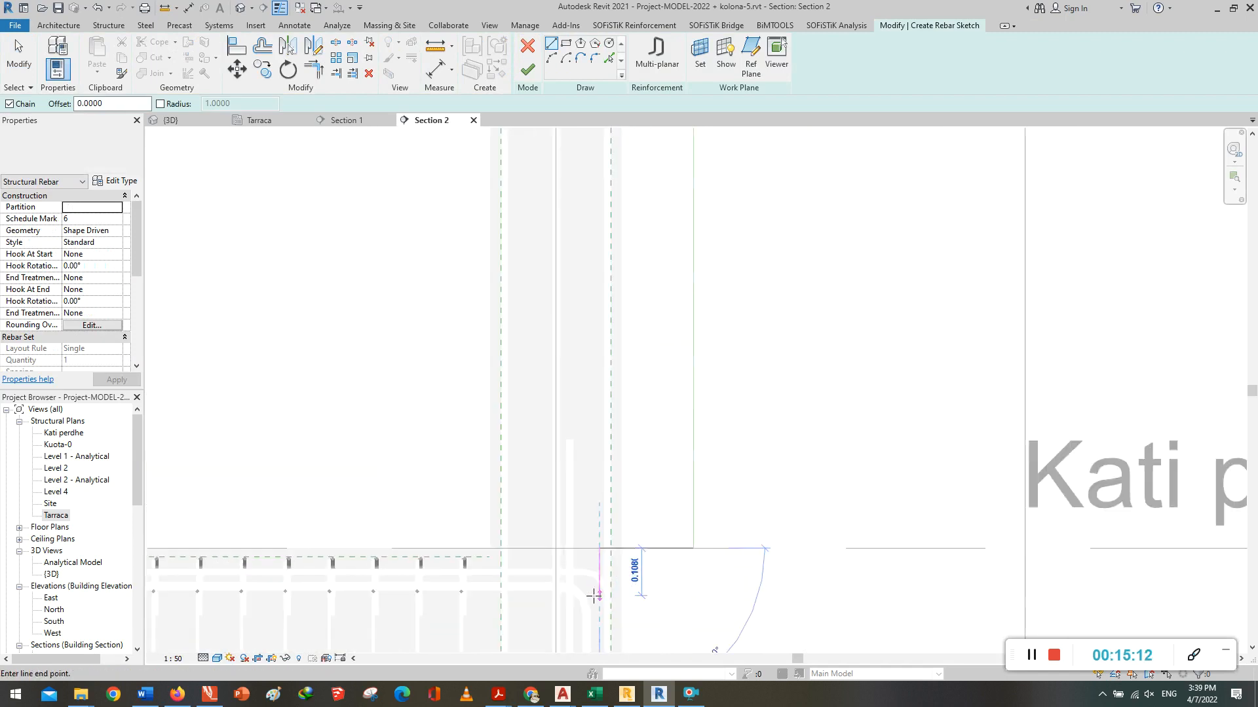
scroll(592, 217, up, 5)
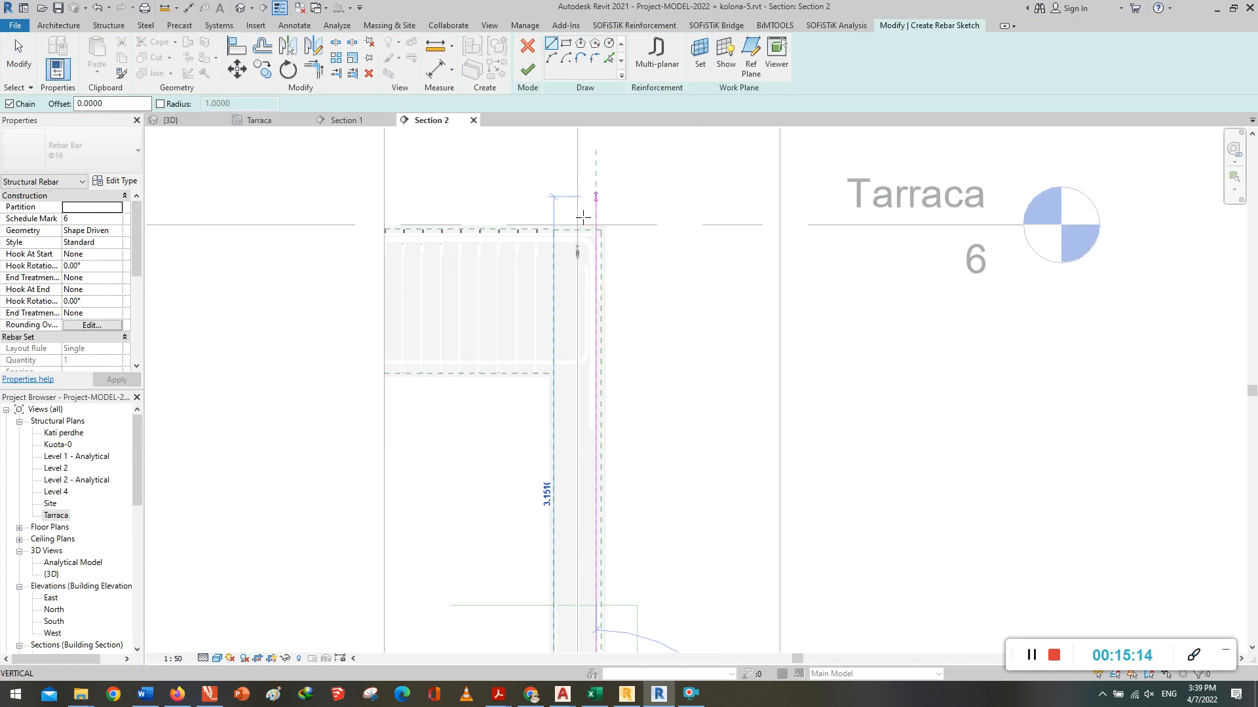
scroll(576, 327, up, 3)
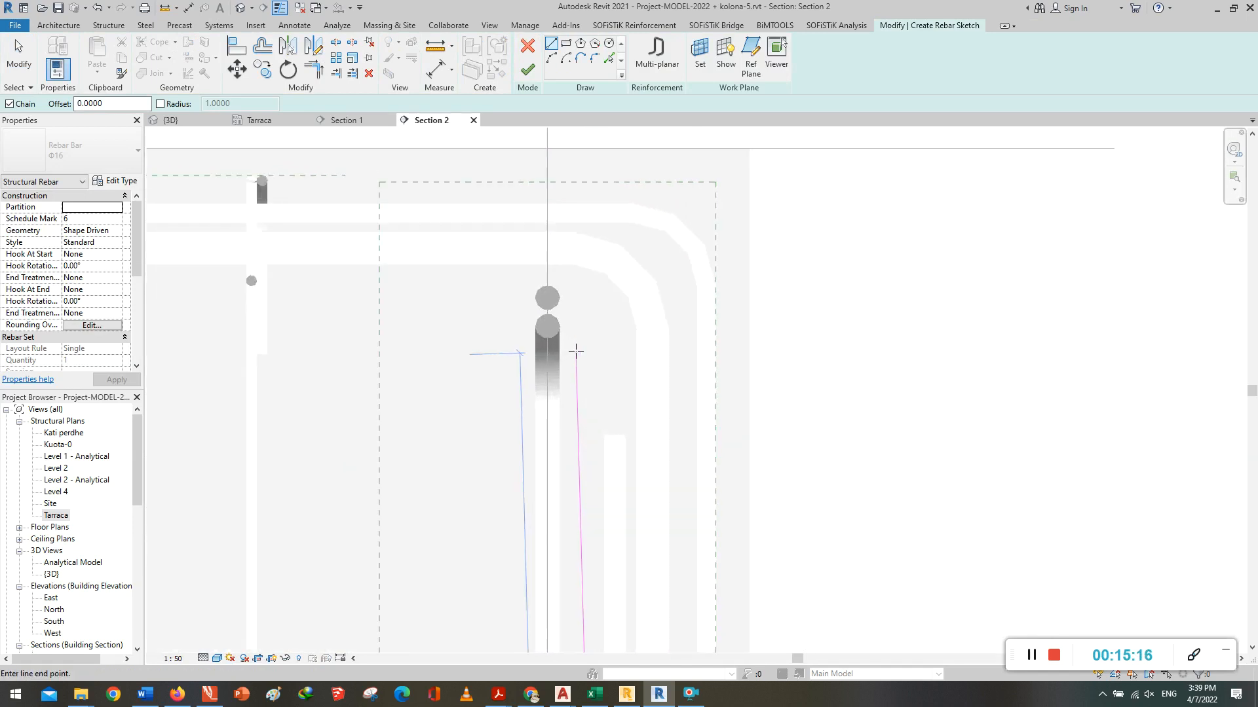
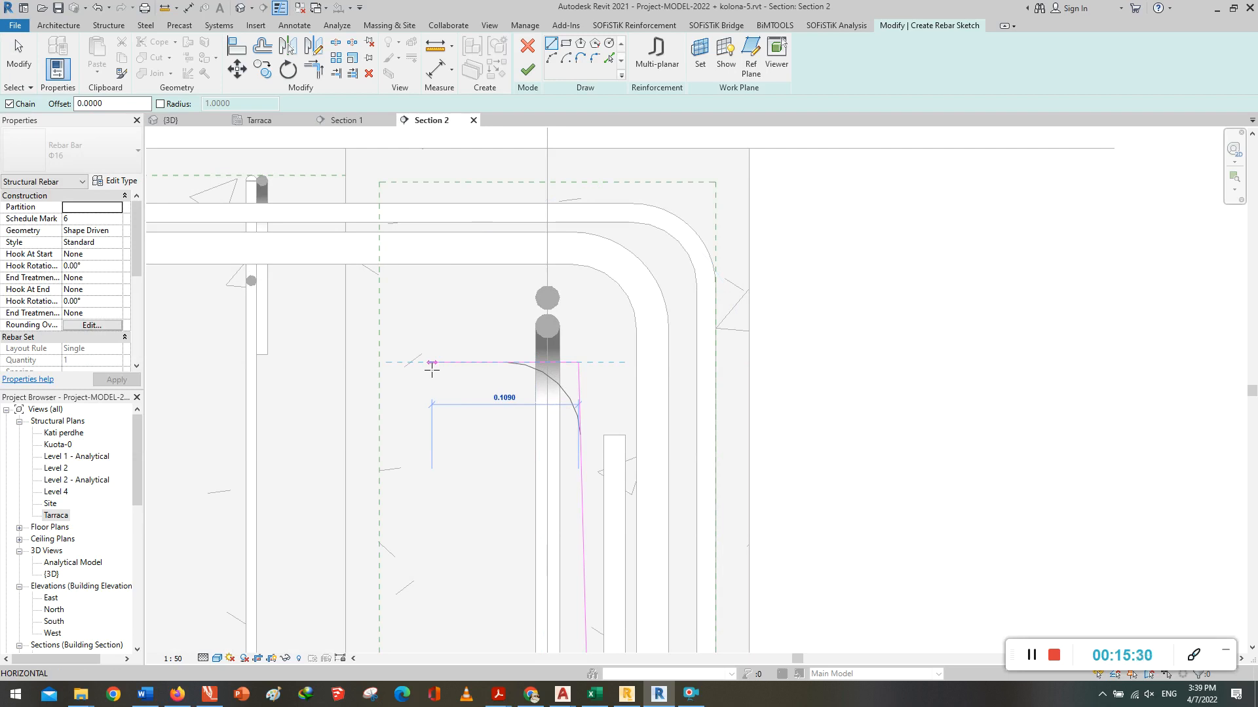
Step: Add a 0.6 m horizontal leg running into the Tarraca beam and finish the Φ16 rebar sketch
scroll(432, 370, down, 2)
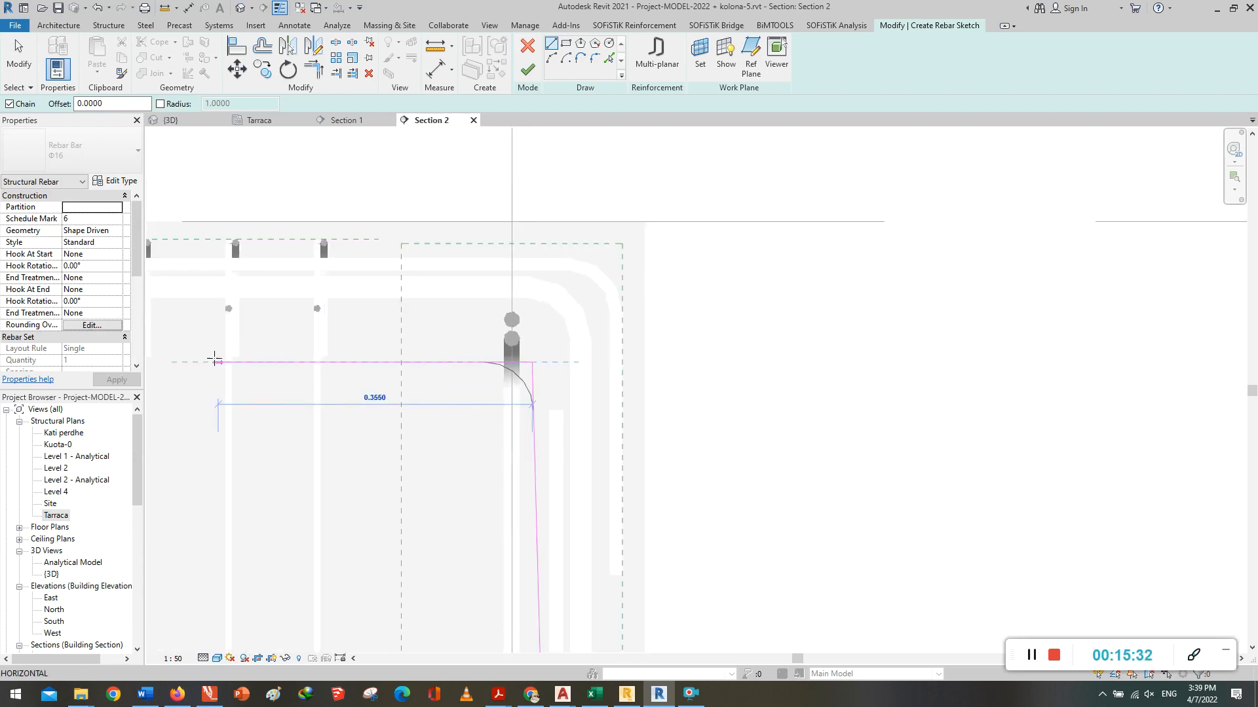
text(0)
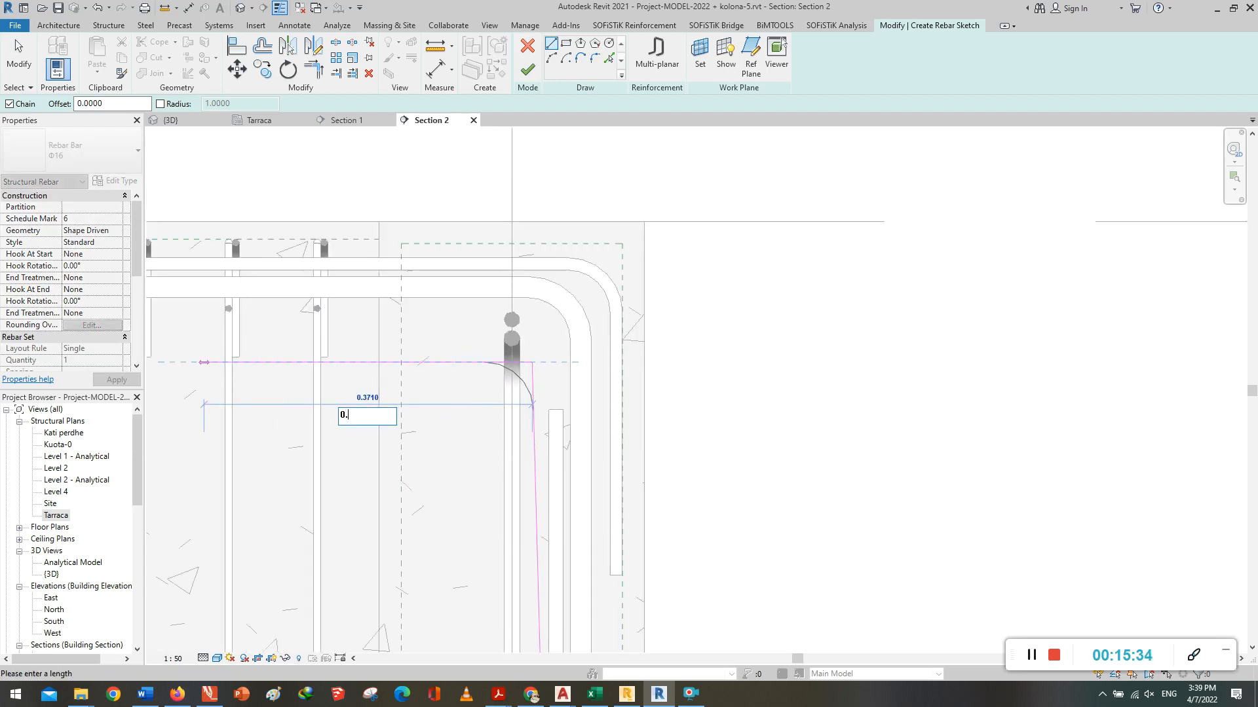
text(.6)
key(Return)
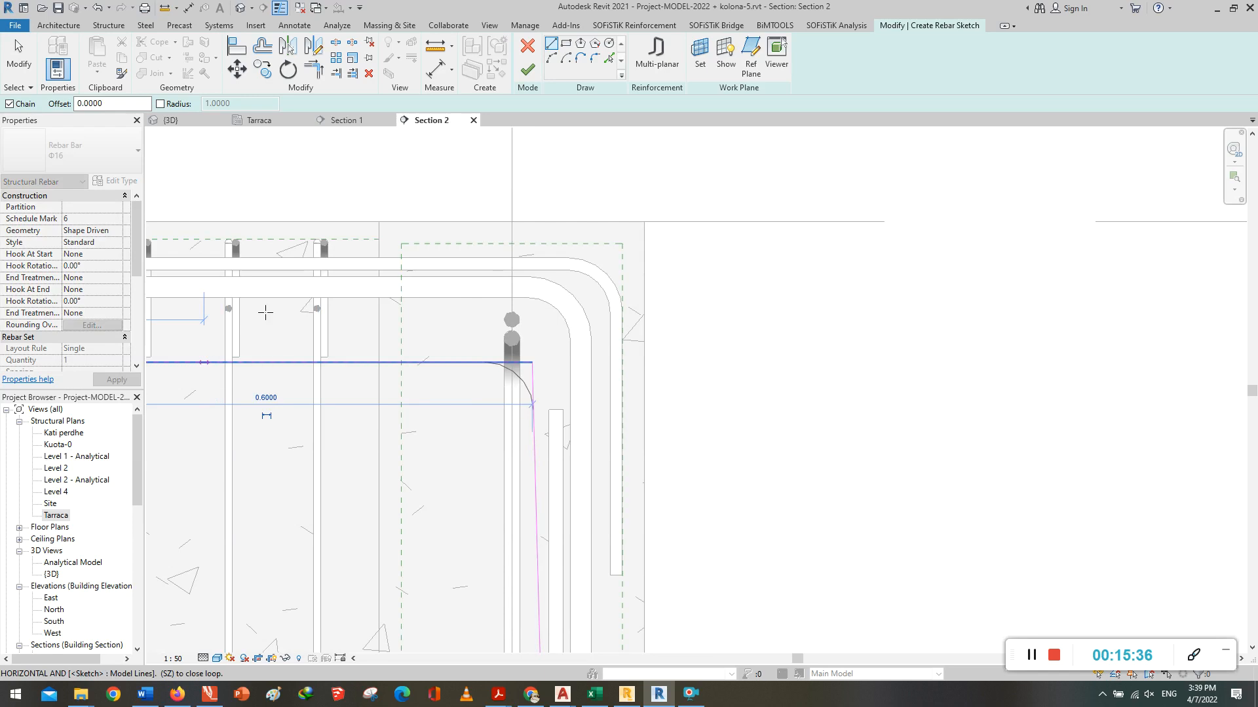
key(Escape)
click(527, 69)
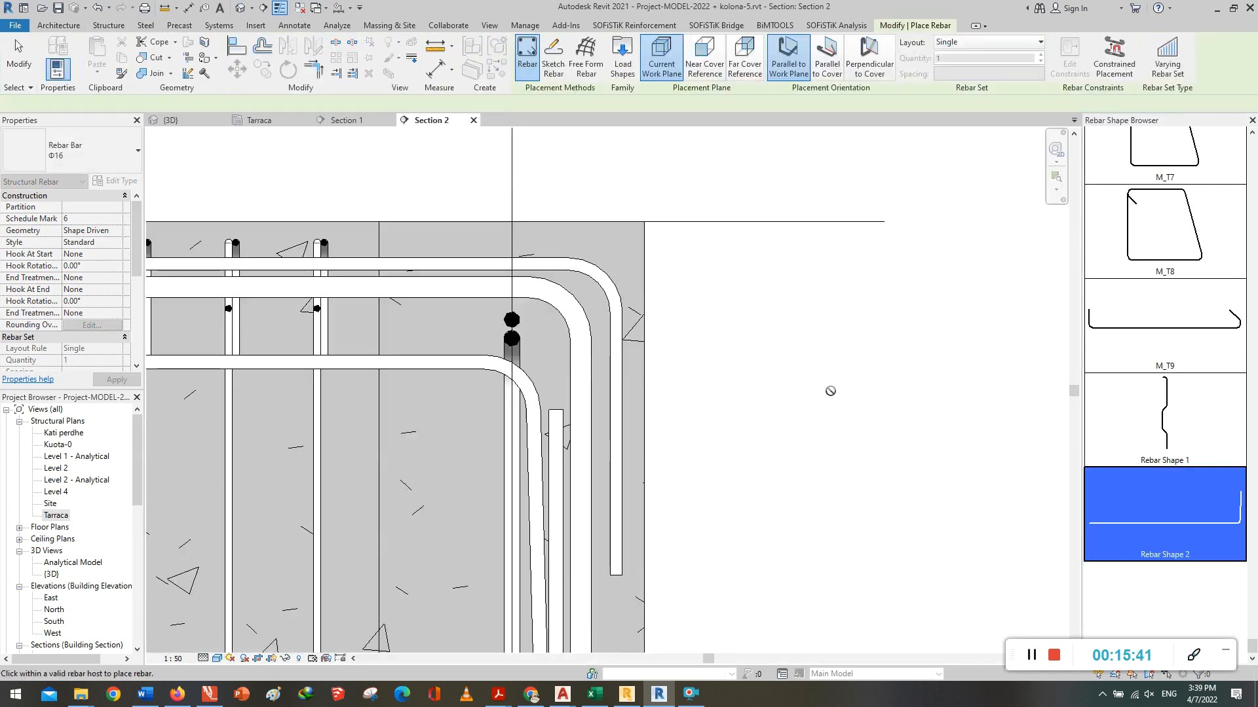
scroll(830, 391, down, 1)
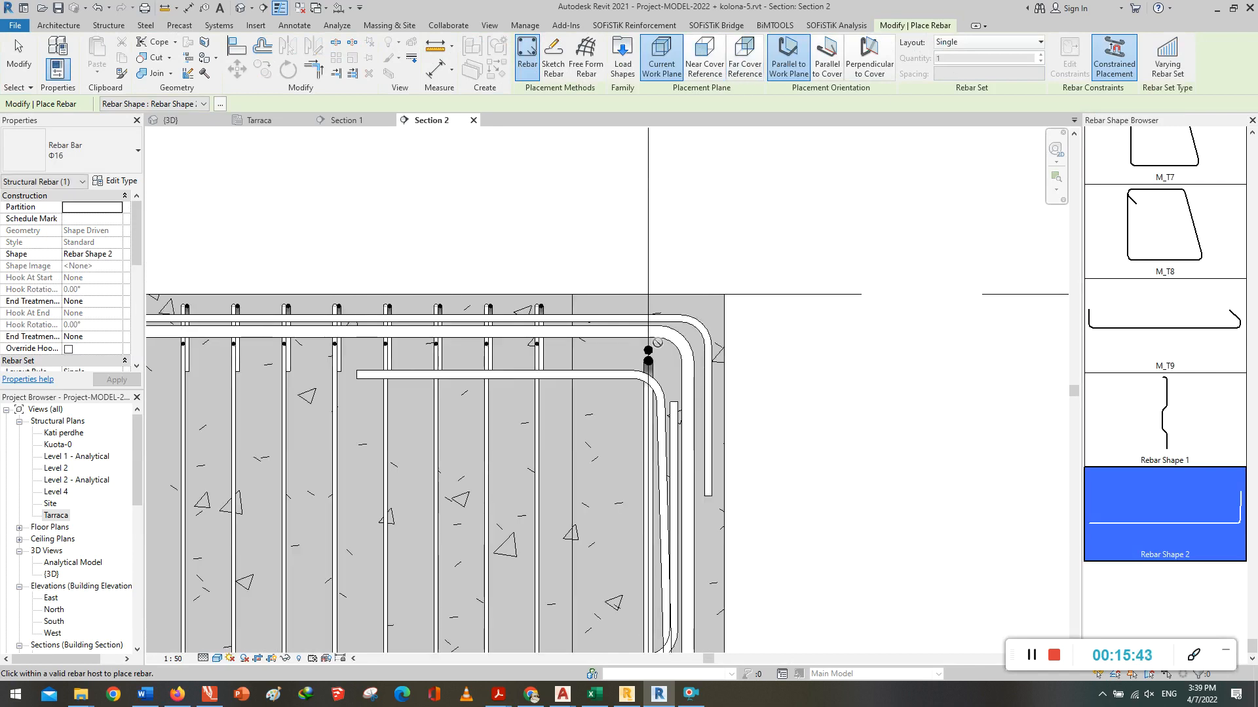
key(Escape)
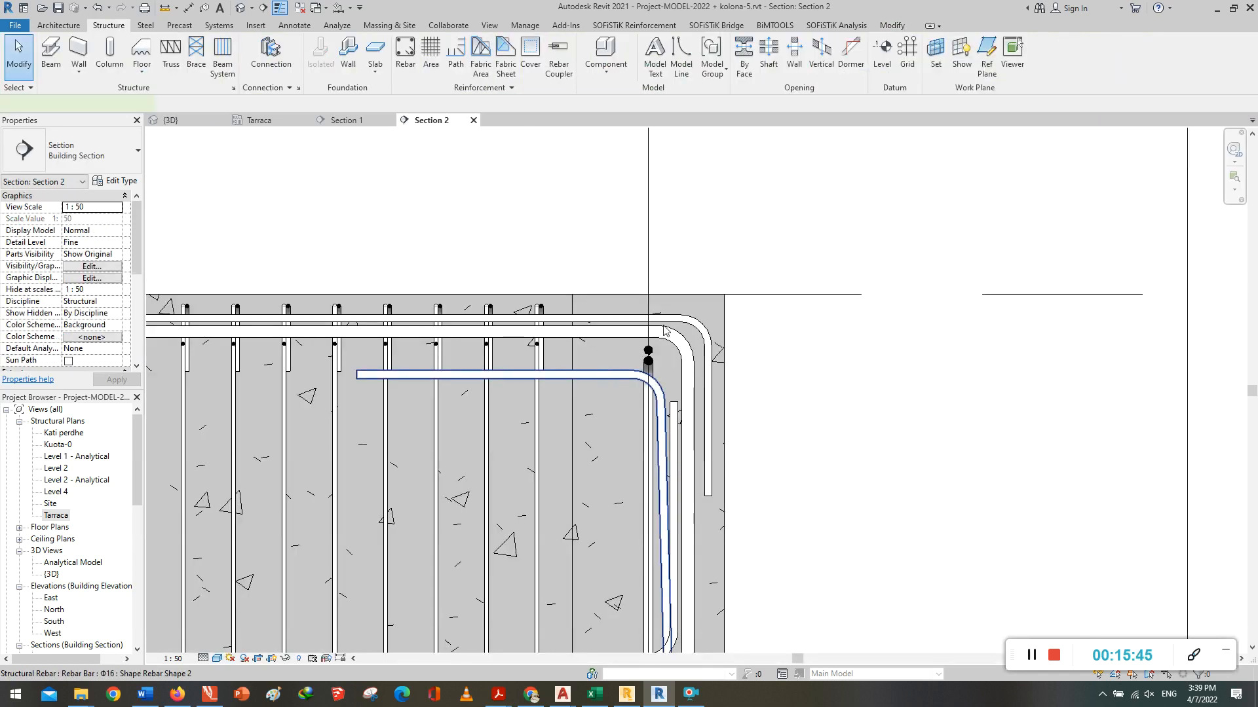
Step: Set the new upper column rebar's layout to Fixed Number with a quantity of 3
click(608, 378)
click(639, 42)
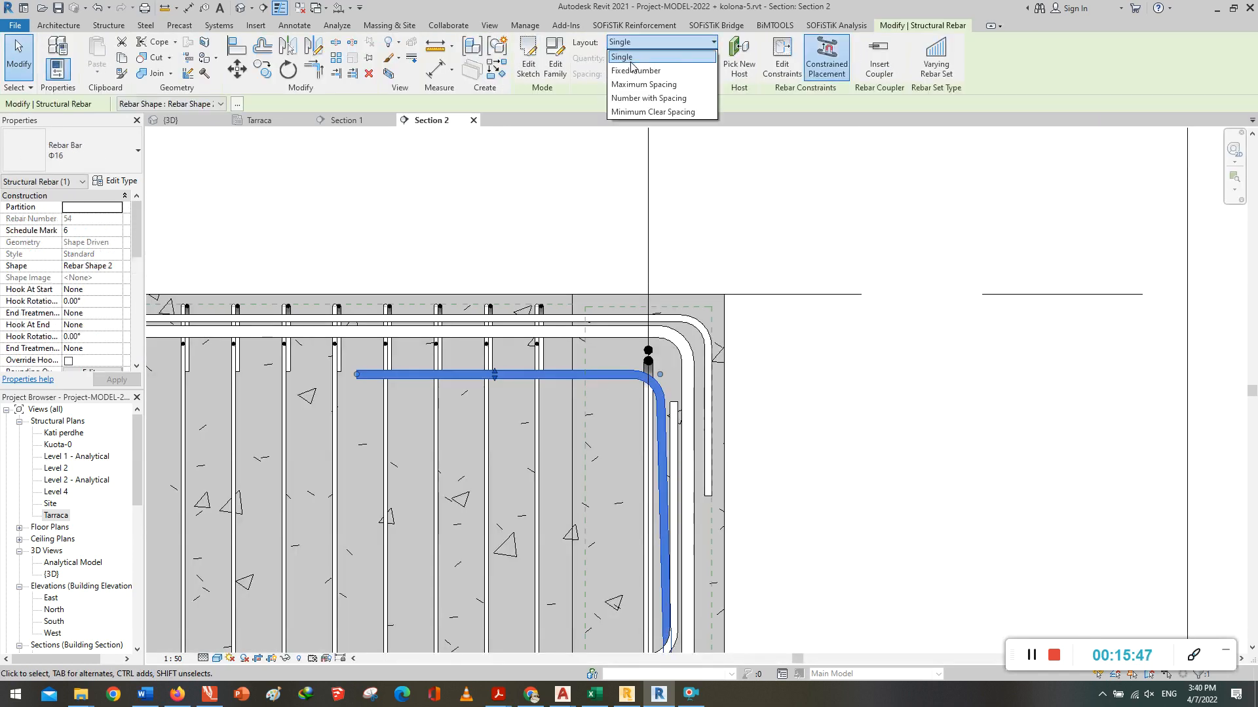
click(632, 70)
click(849, 404)
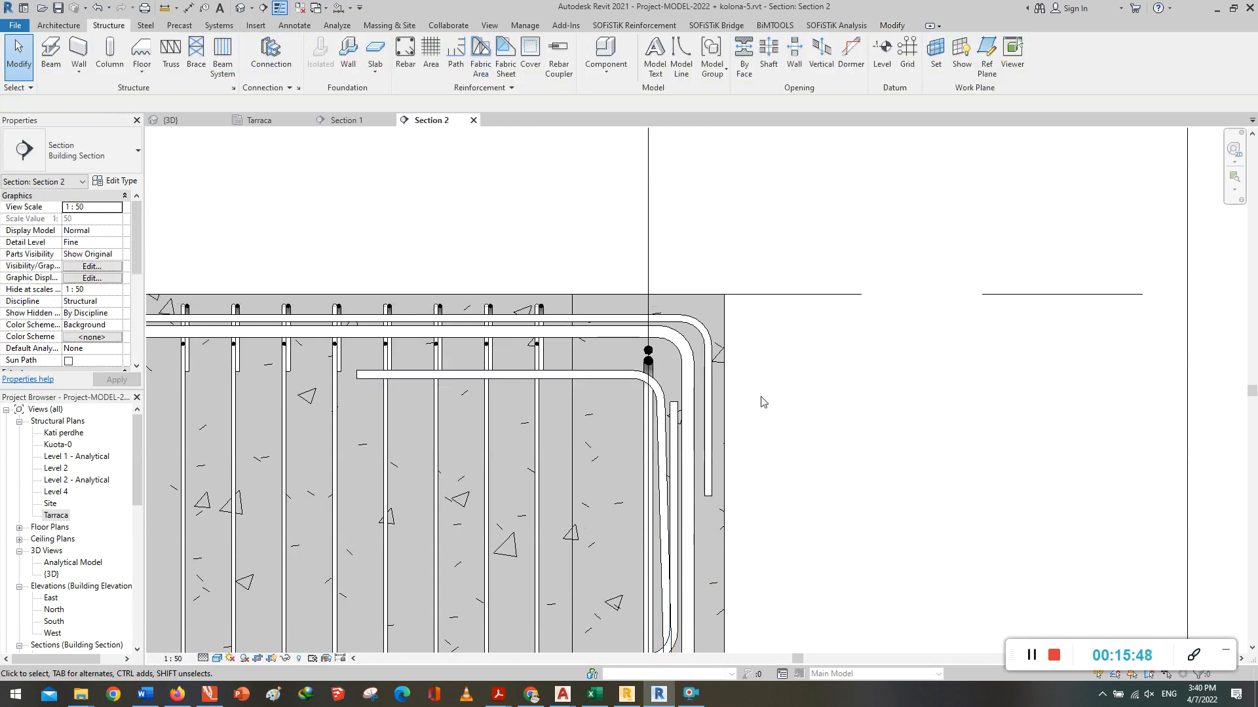
click(603, 375)
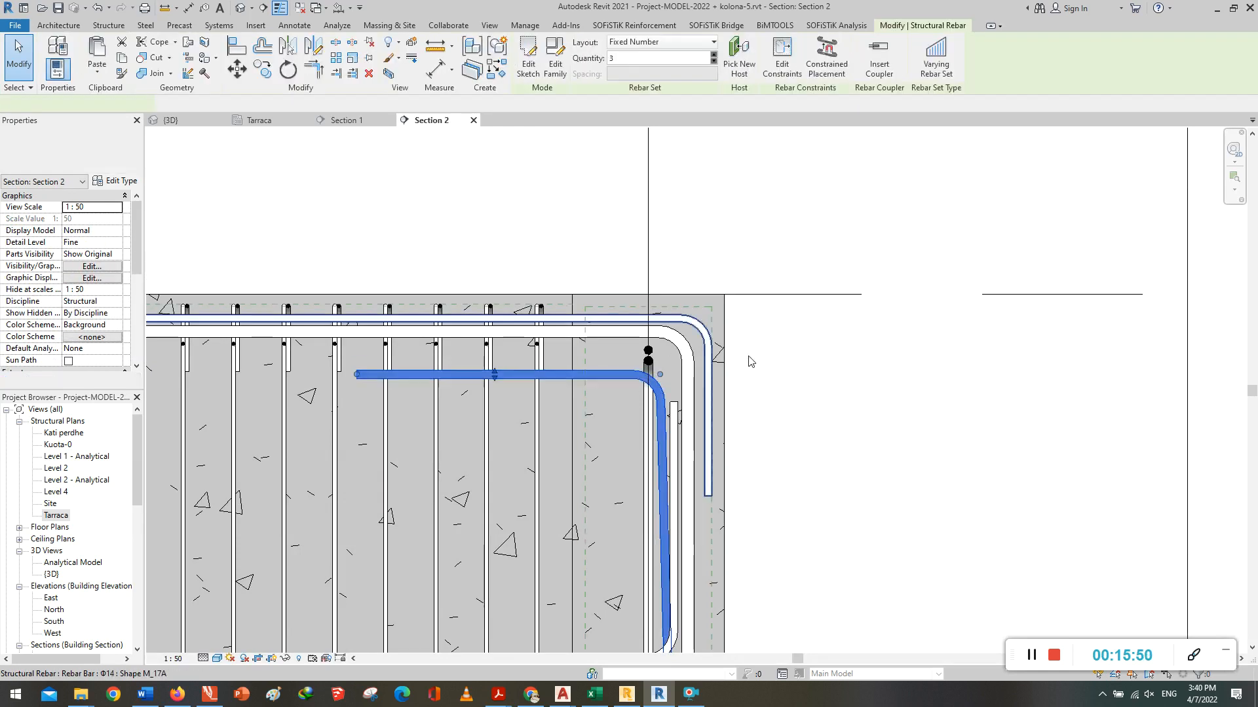
scroll(812, 359, down, 3)
scroll(786, 373, down, 4)
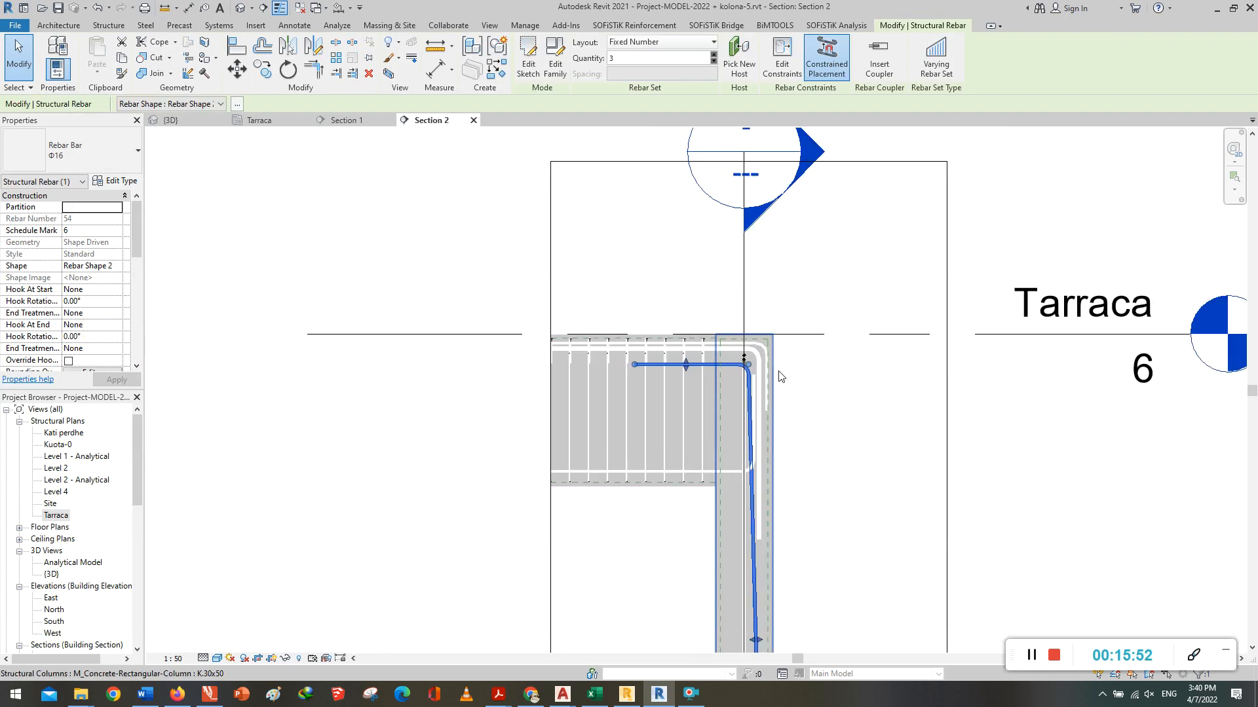
Step: Delete the slanted Φ16 upper column rebar set that bends into the Tarraca beam
scroll(780, 578, up, 5)
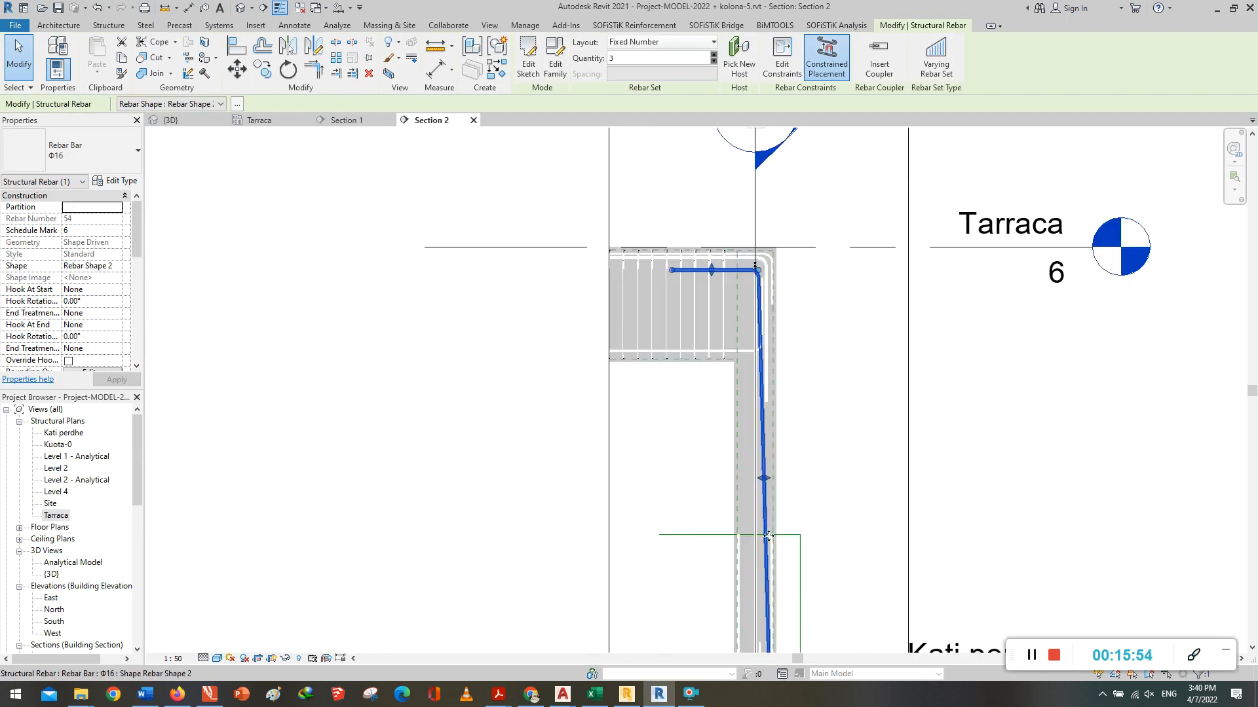
scroll(767, 470, down, 3)
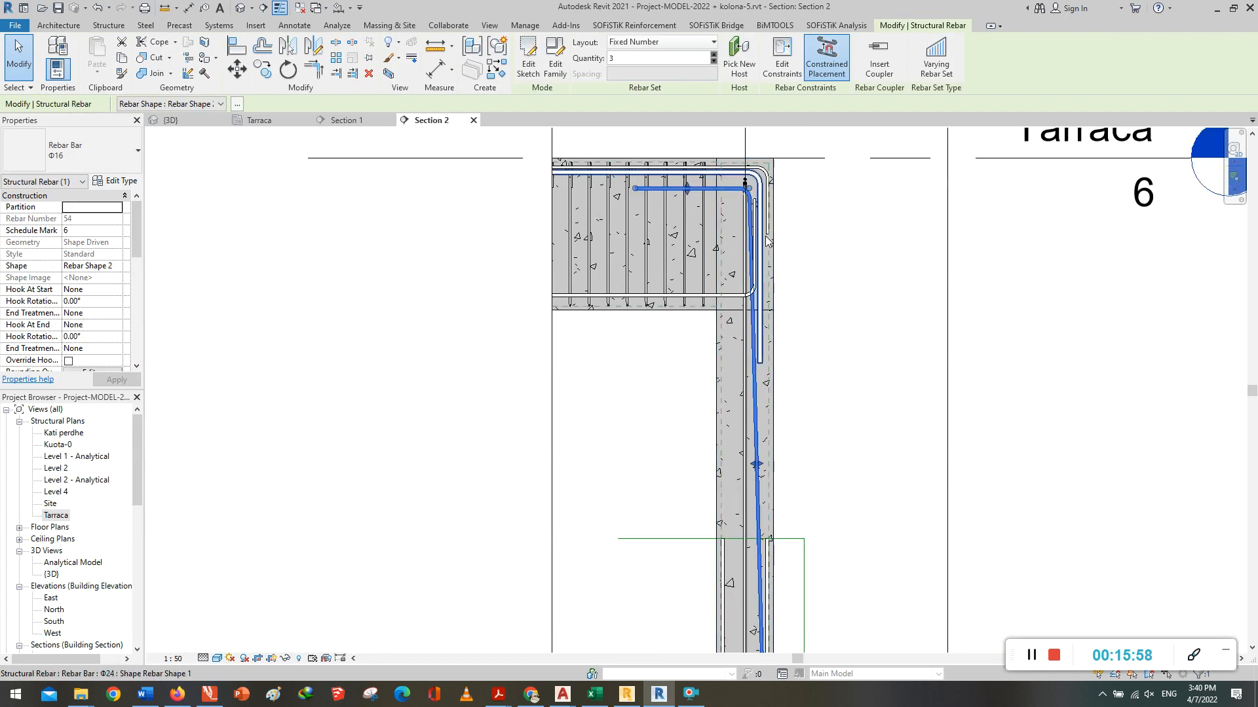
scroll(771, 406, down, 1)
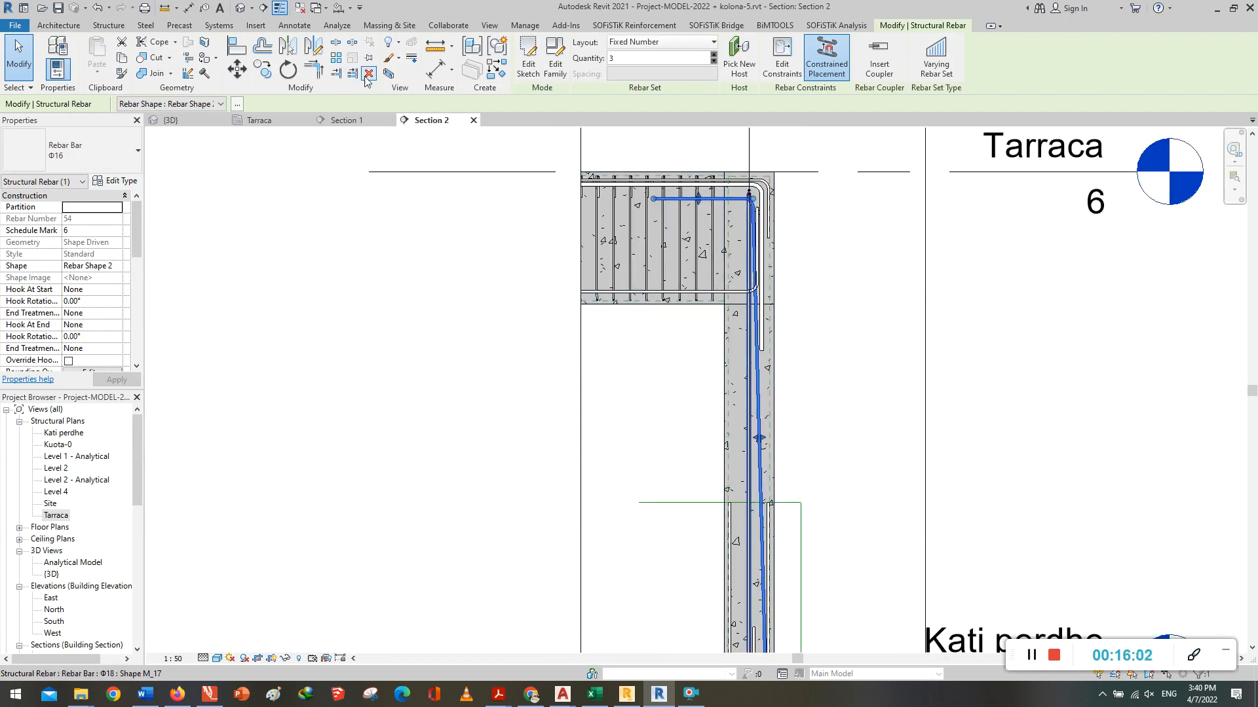
click(369, 74)
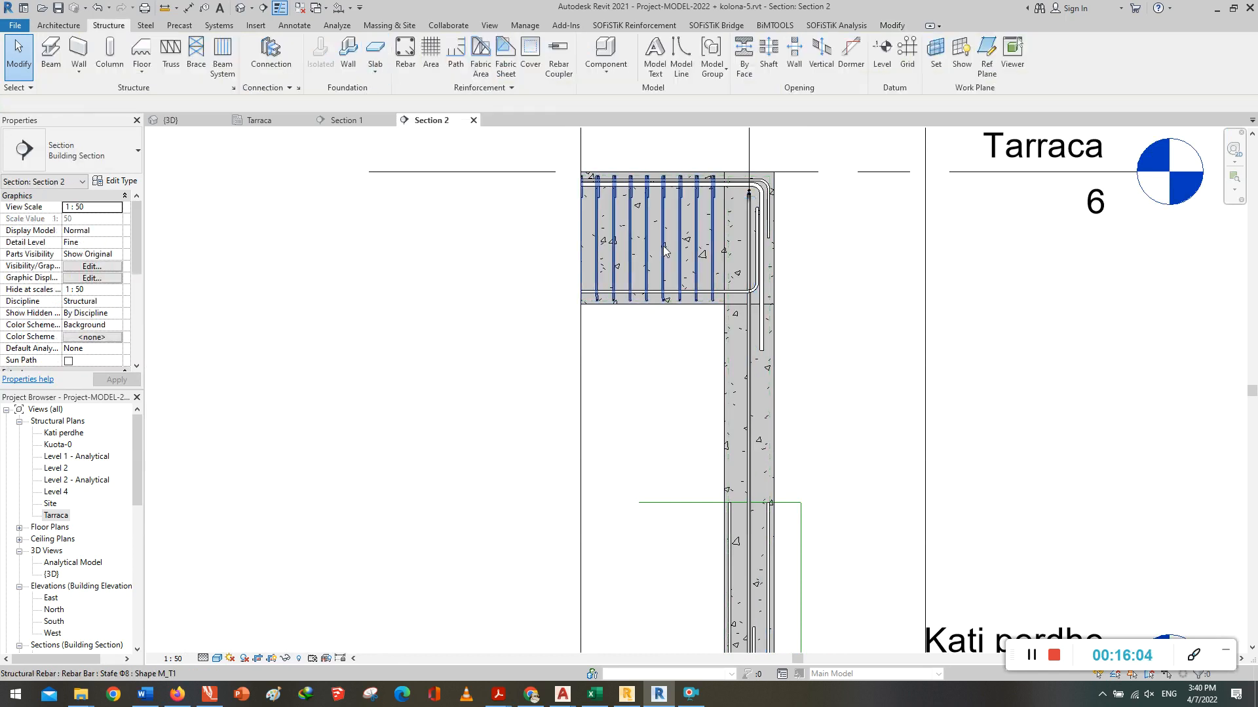
Step: Sketch a new column-hosted rebar's truly vertical leg near the outer face, from the Kati perdhe level to just below the Tarraca beam's top bars
click(404, 46)
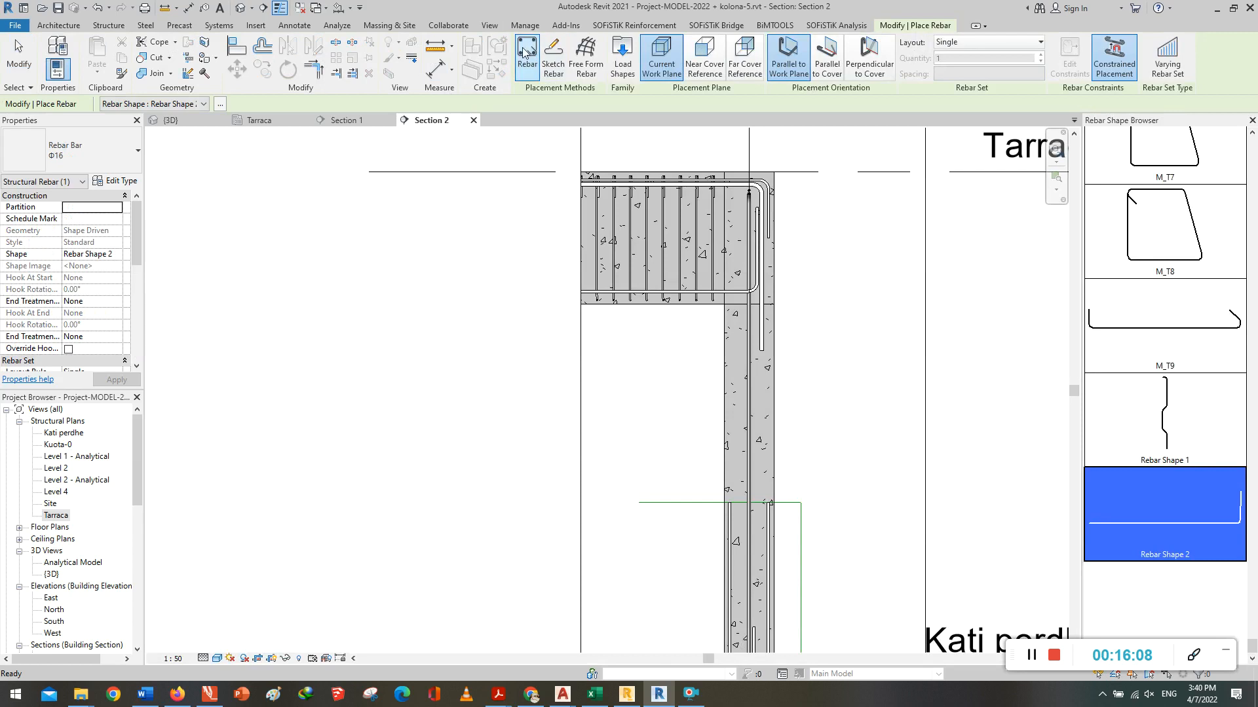
click(553, 61)
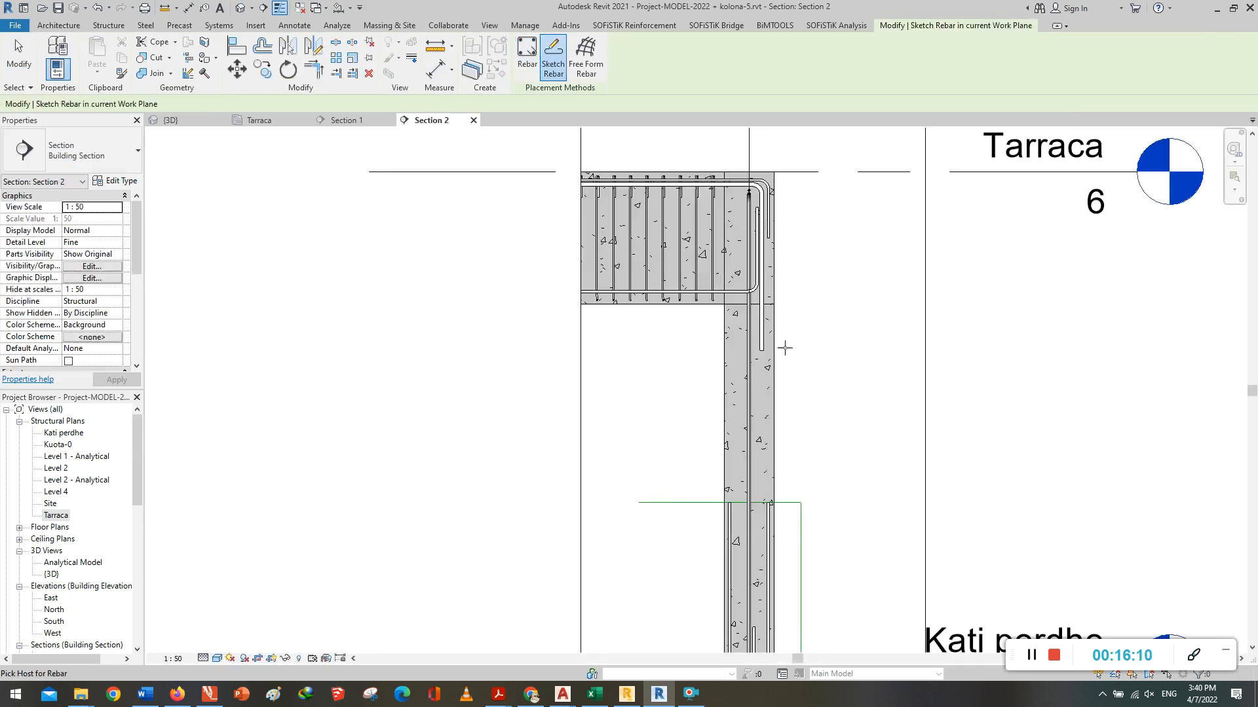
click(777, 367)
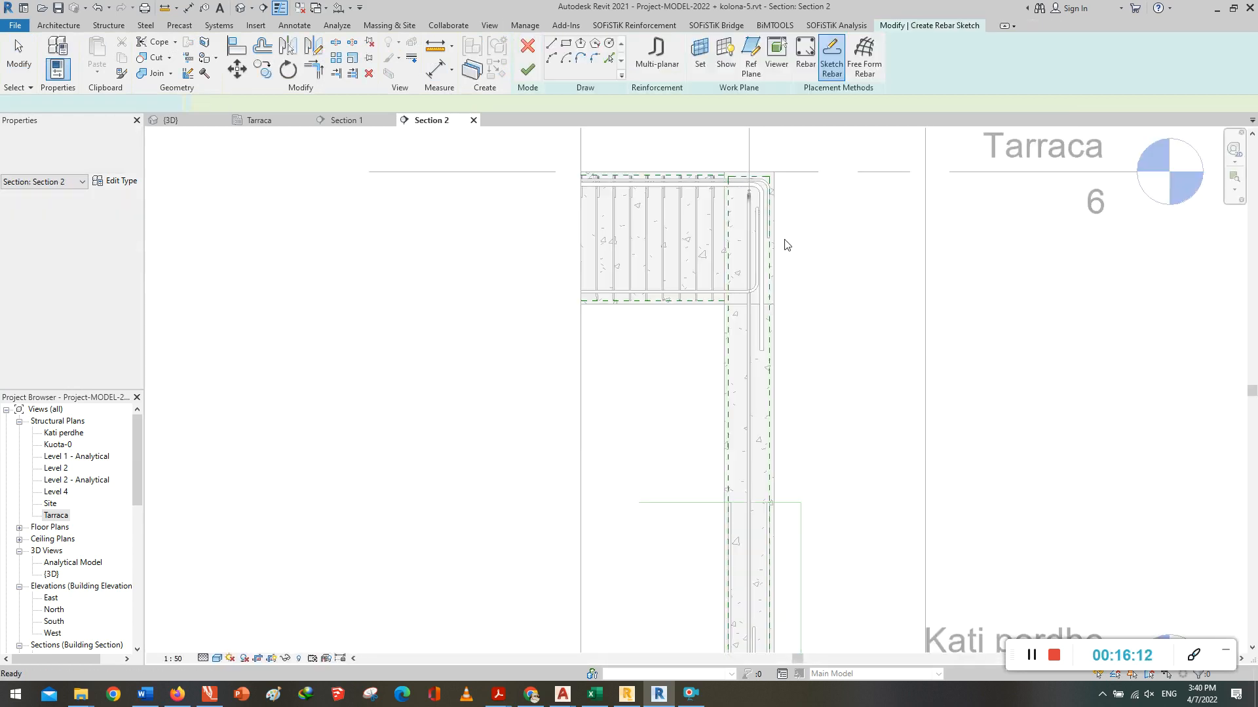
scroll(786, 244, down, 1)
scroll(767, 195, up, 3)
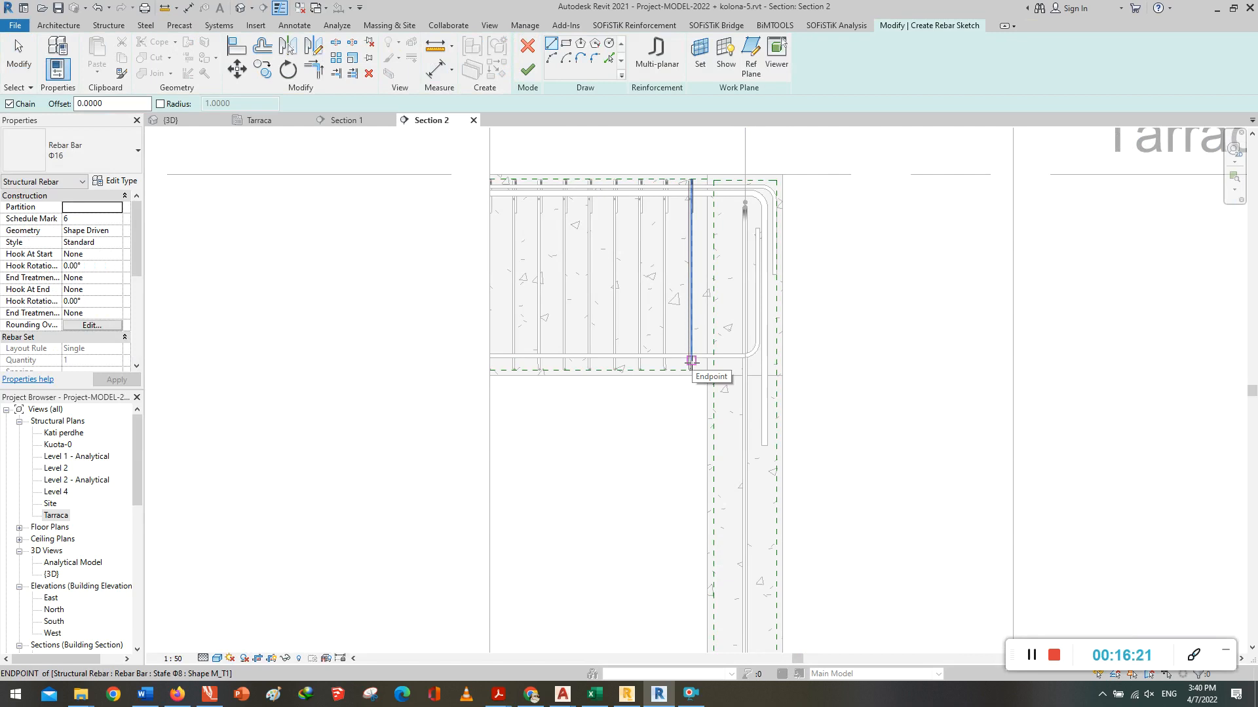
scroll(691, 361, down, 4)
scroll(724, 631, up, 5)
scroll(724, 631, up, 5)
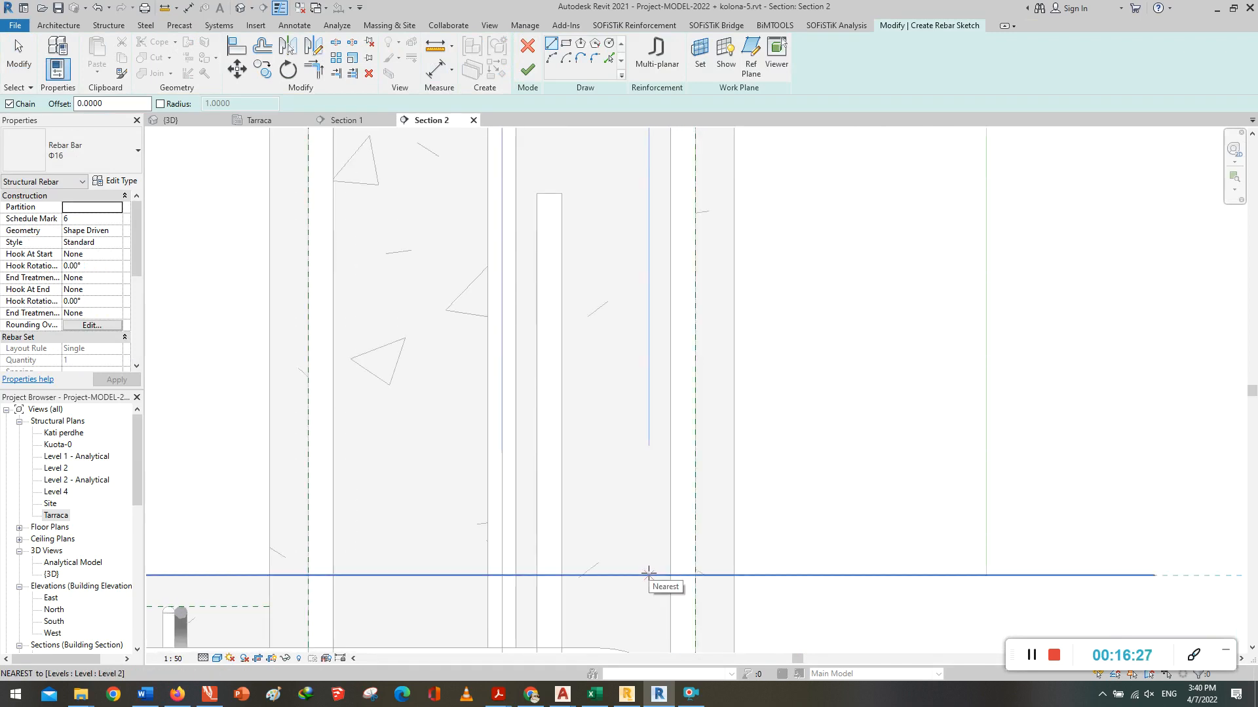
scroll(652, 598, down, 5)
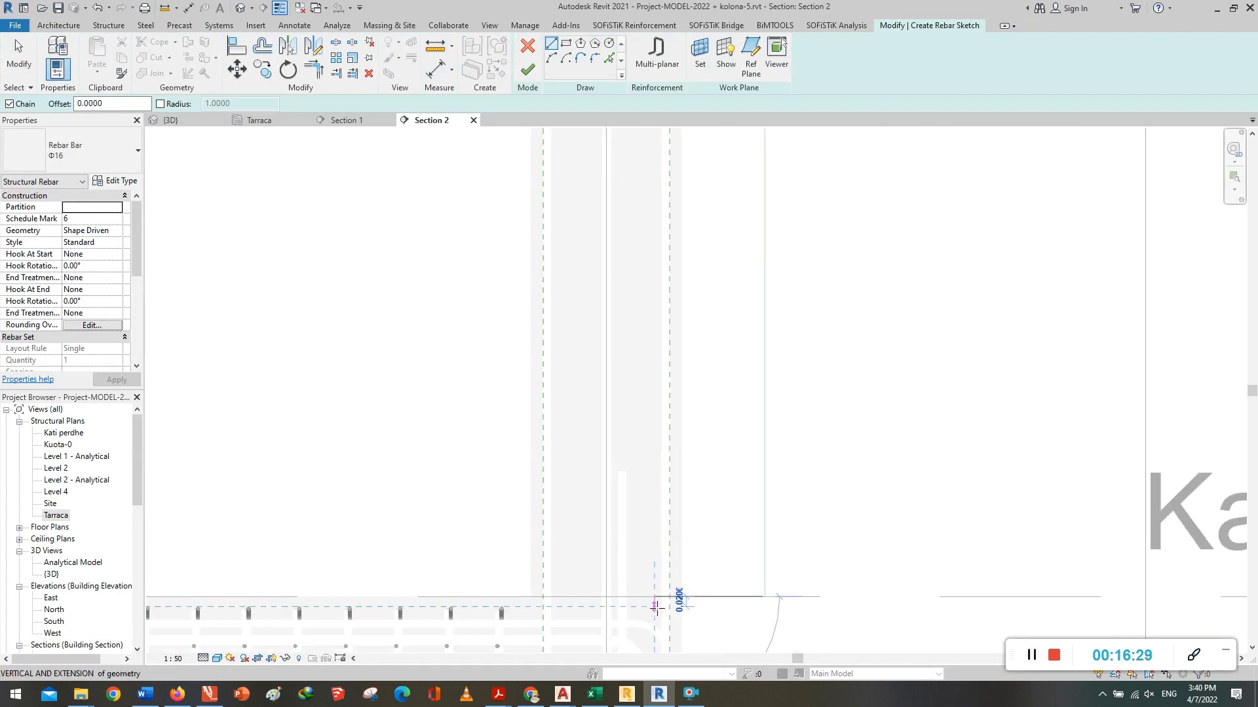
click(655, 607)
scroll(656, 608, down, 3)
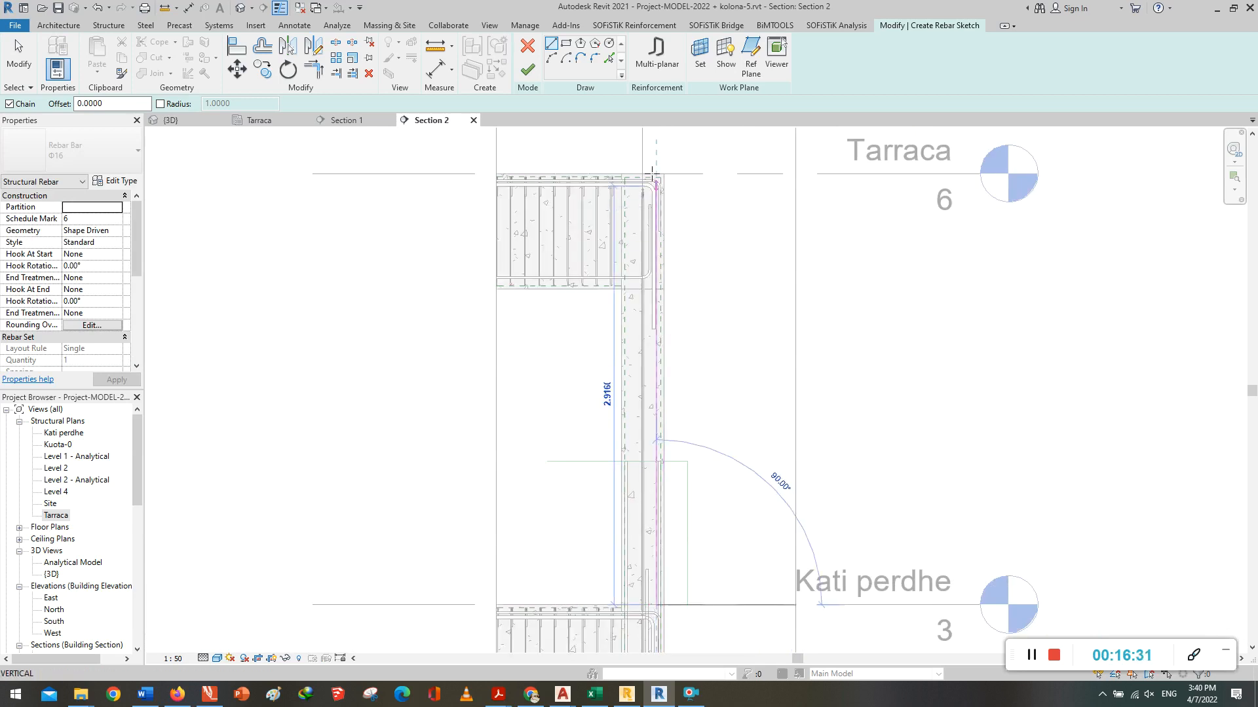
scroll(656, 176, up, 3)
scroll(655, 176, up, 2)
scroll(658, 157, up, 4)
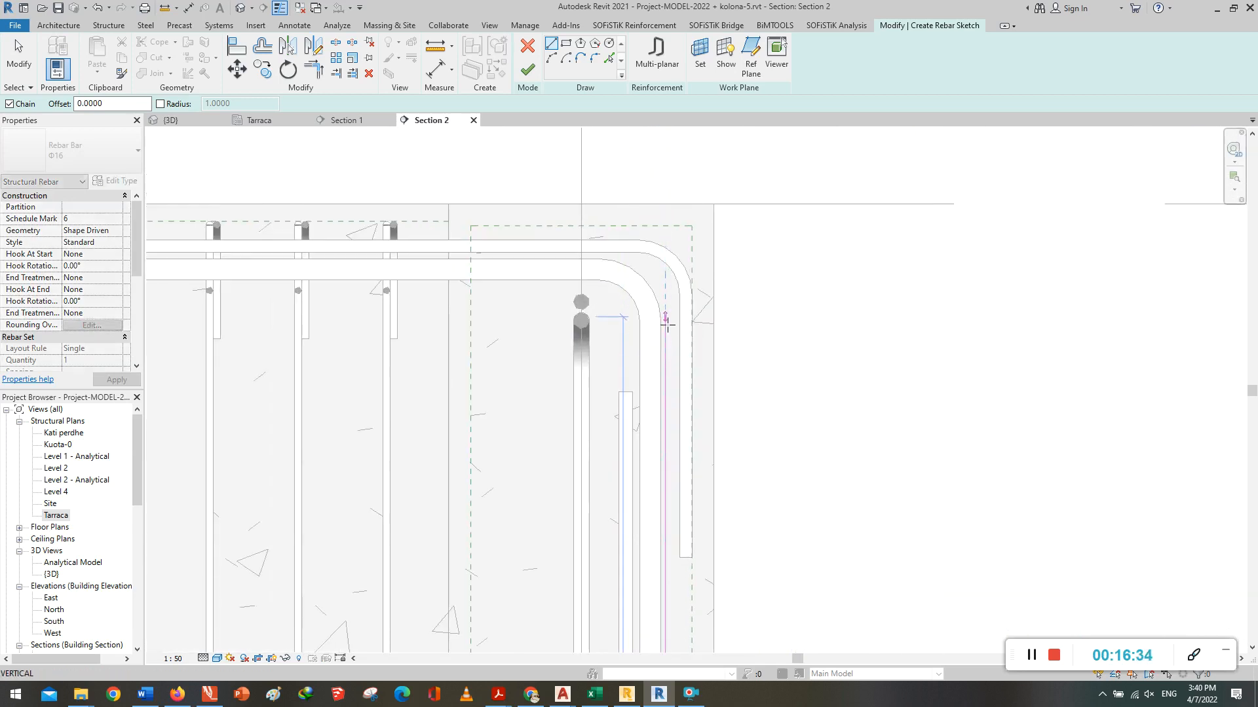
click(666, 351)
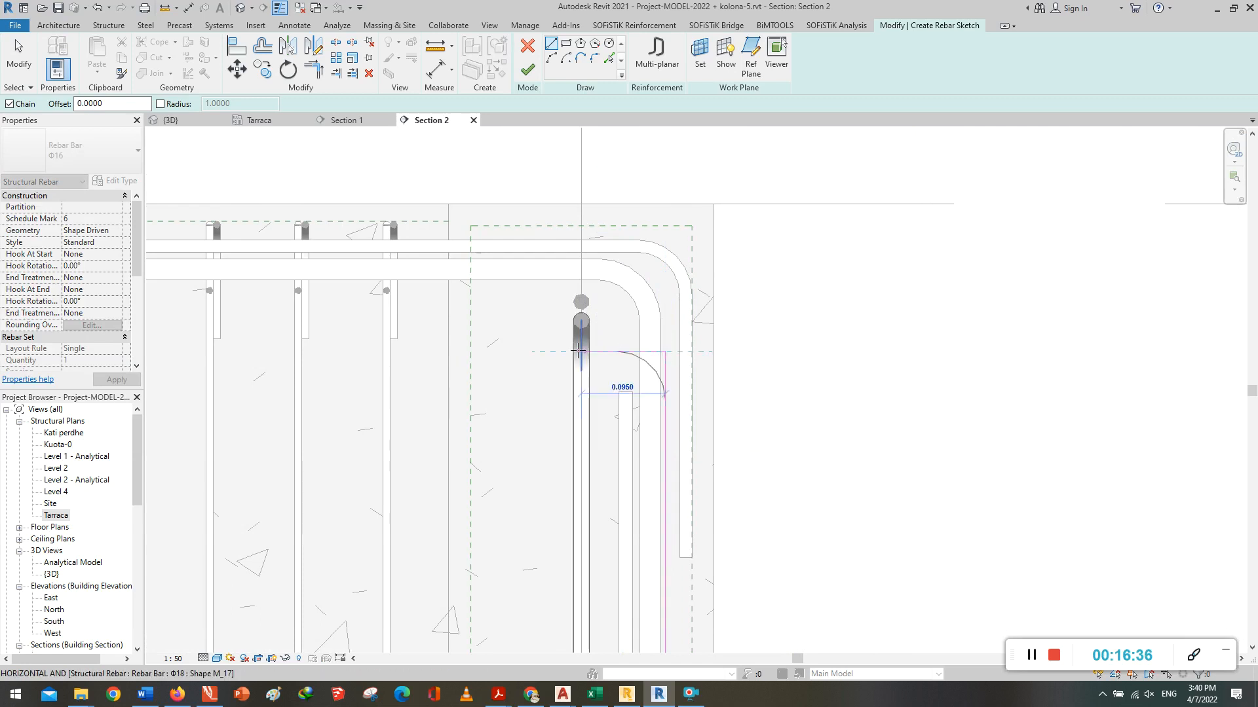
Step: Add a 0.6 m horizontal leg into the Tarraca beam and finish the redrawn Φ16 rebar sketch
scroll(580, 354, down, 3)
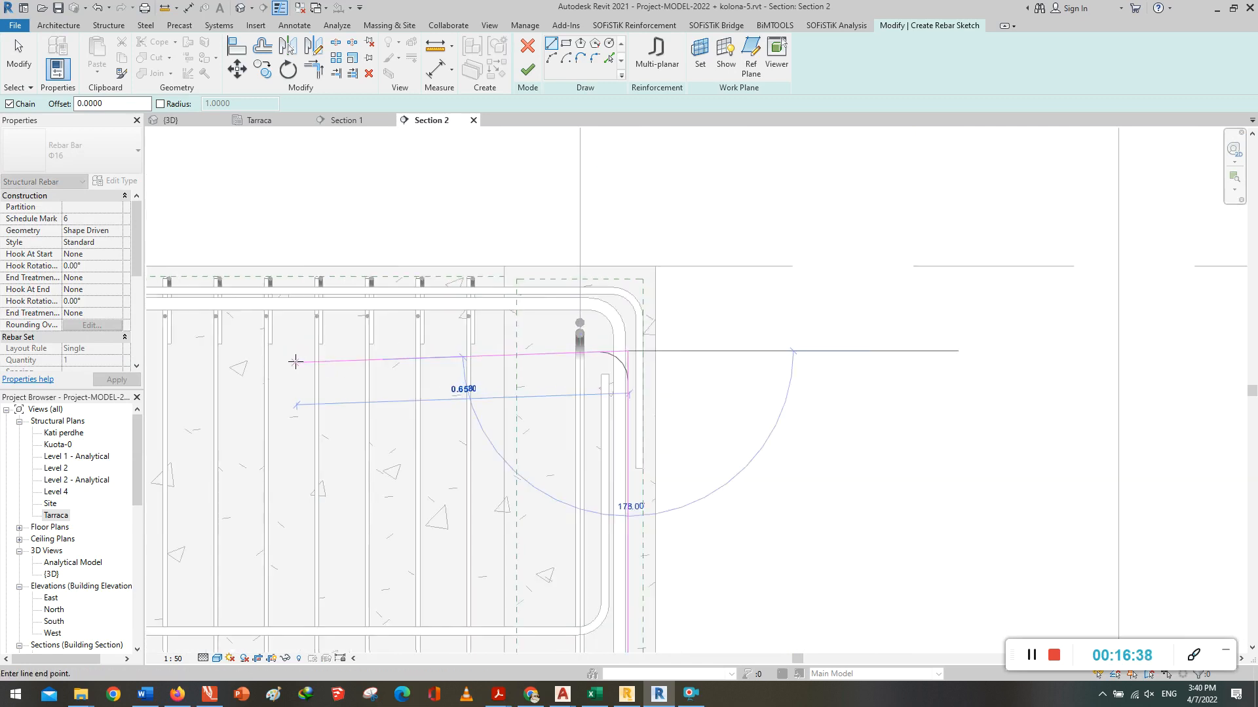
text(0.6)
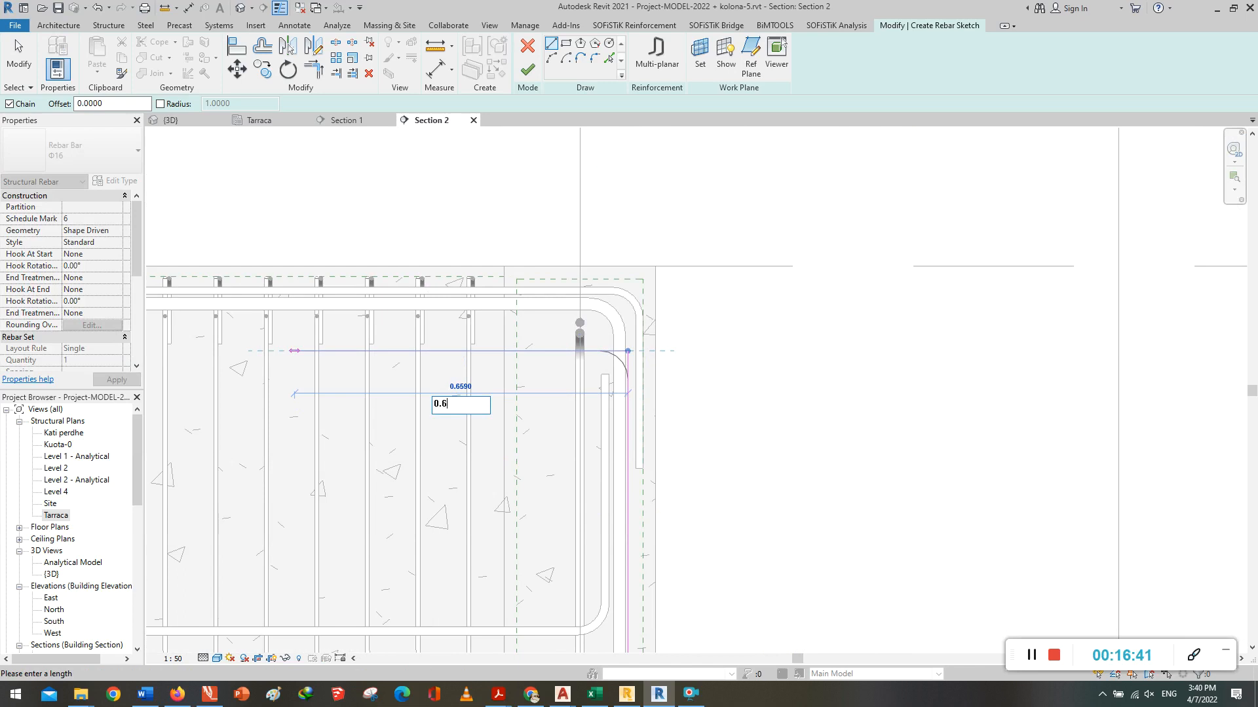
key(Return)
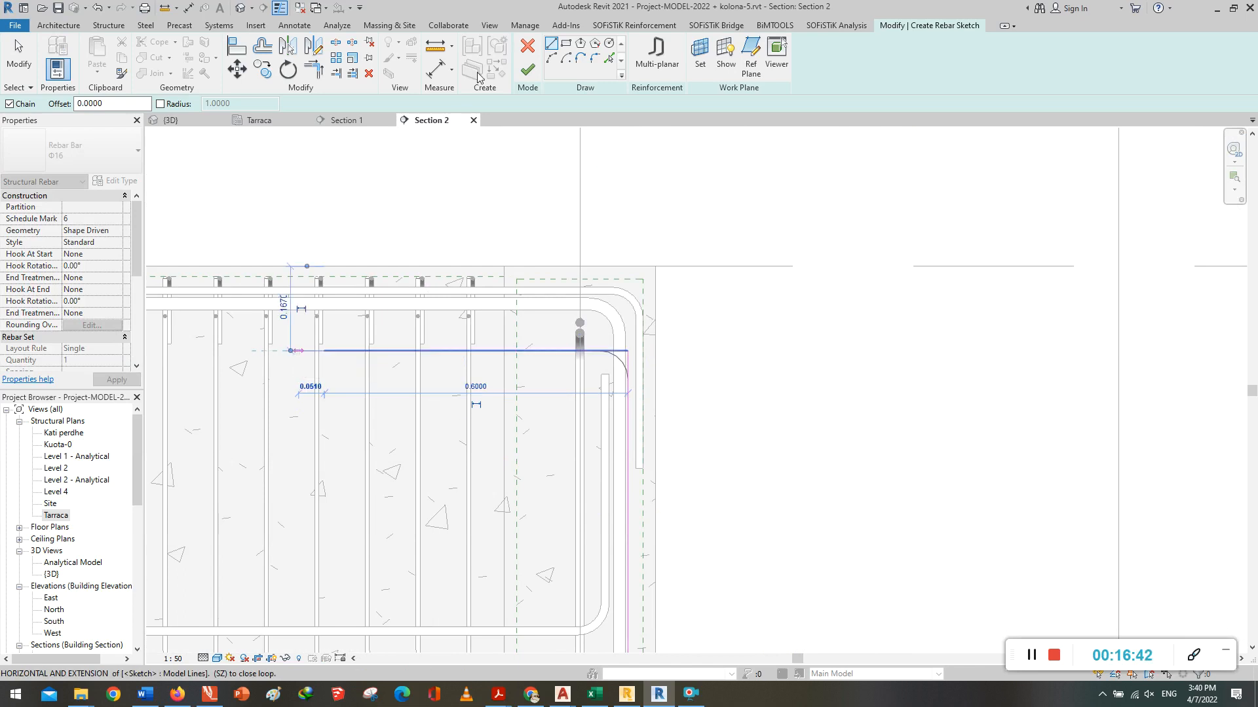
click(528, 69)
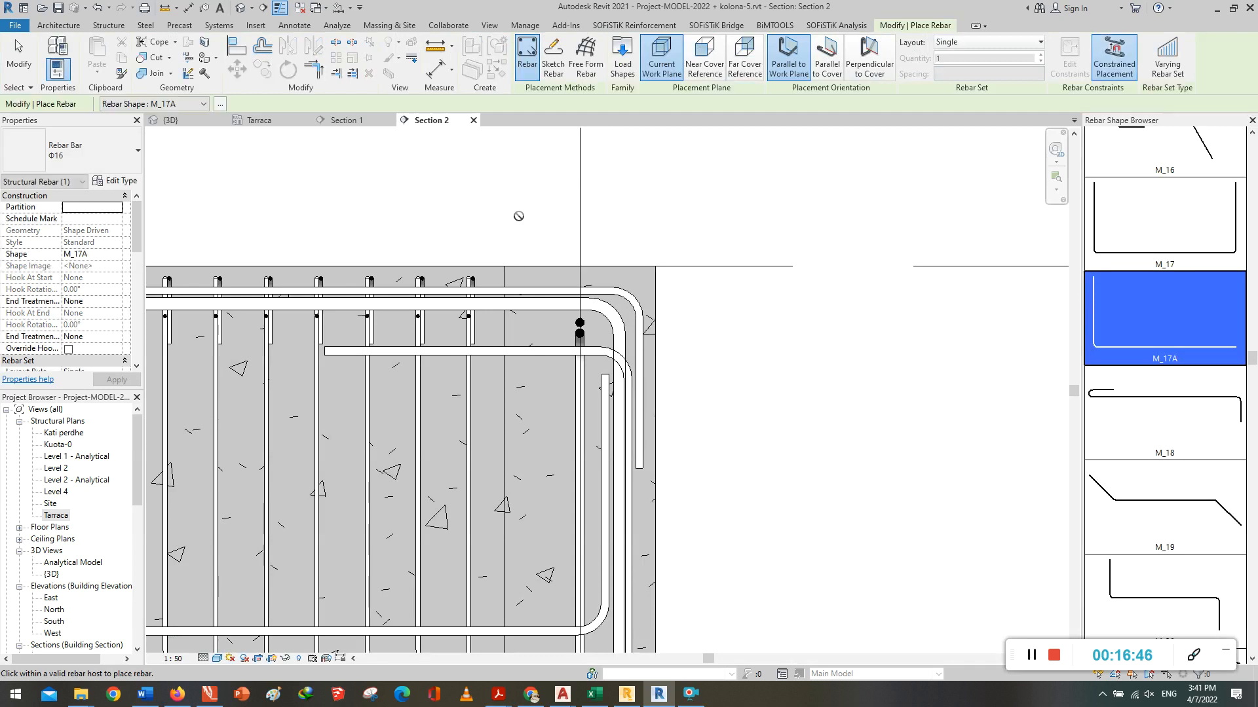
key(Escape)
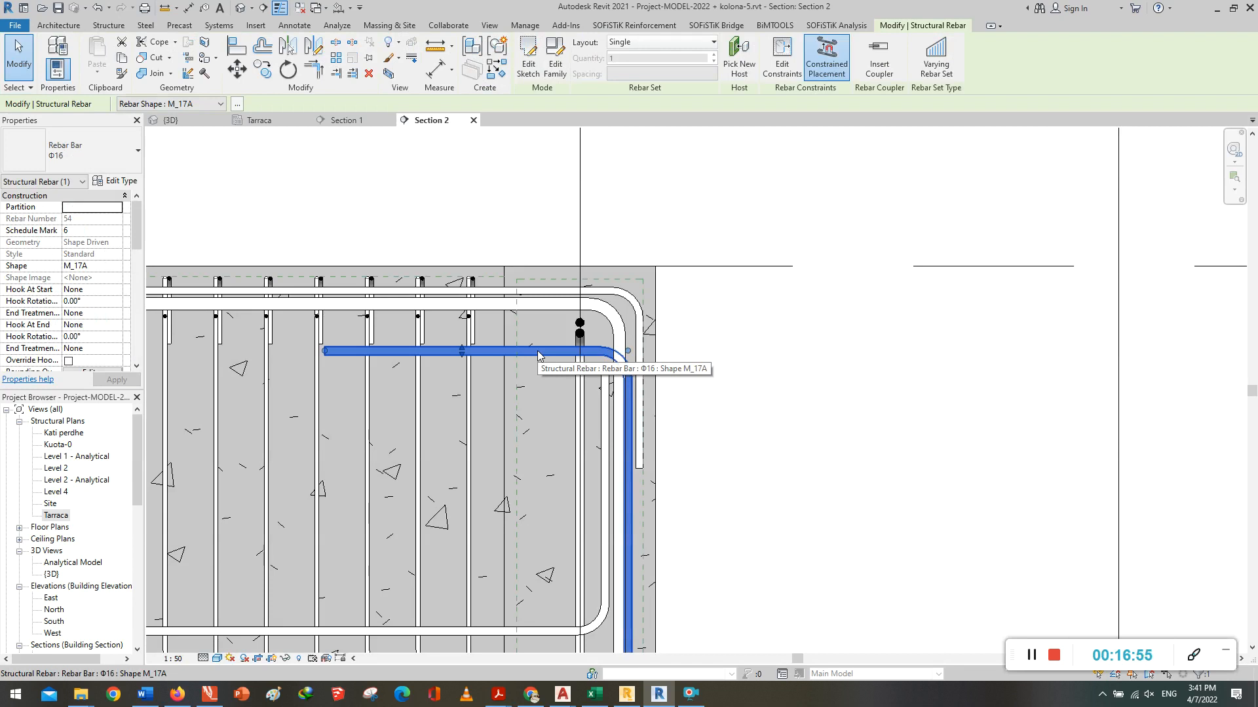
Step: Give the redrawn upper column rebar a Fixed Number layout with a quantity of 3
scroll(528, 353, up, 1)
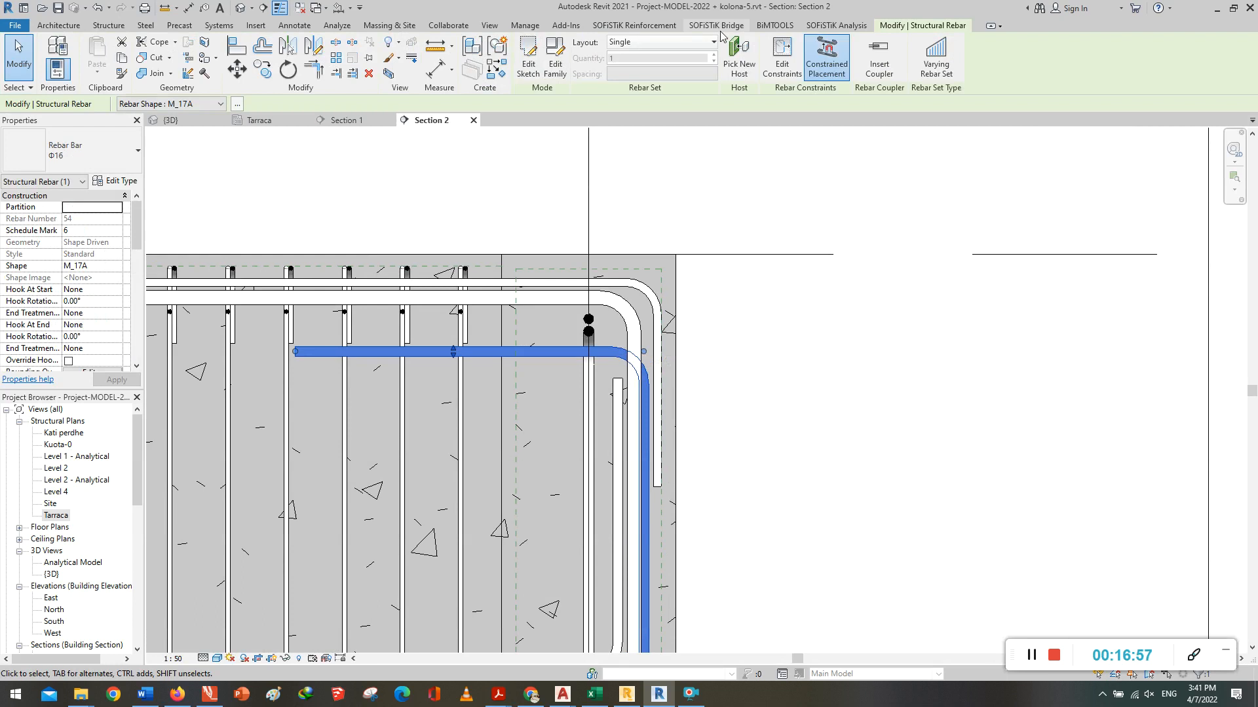
click(663, 47)
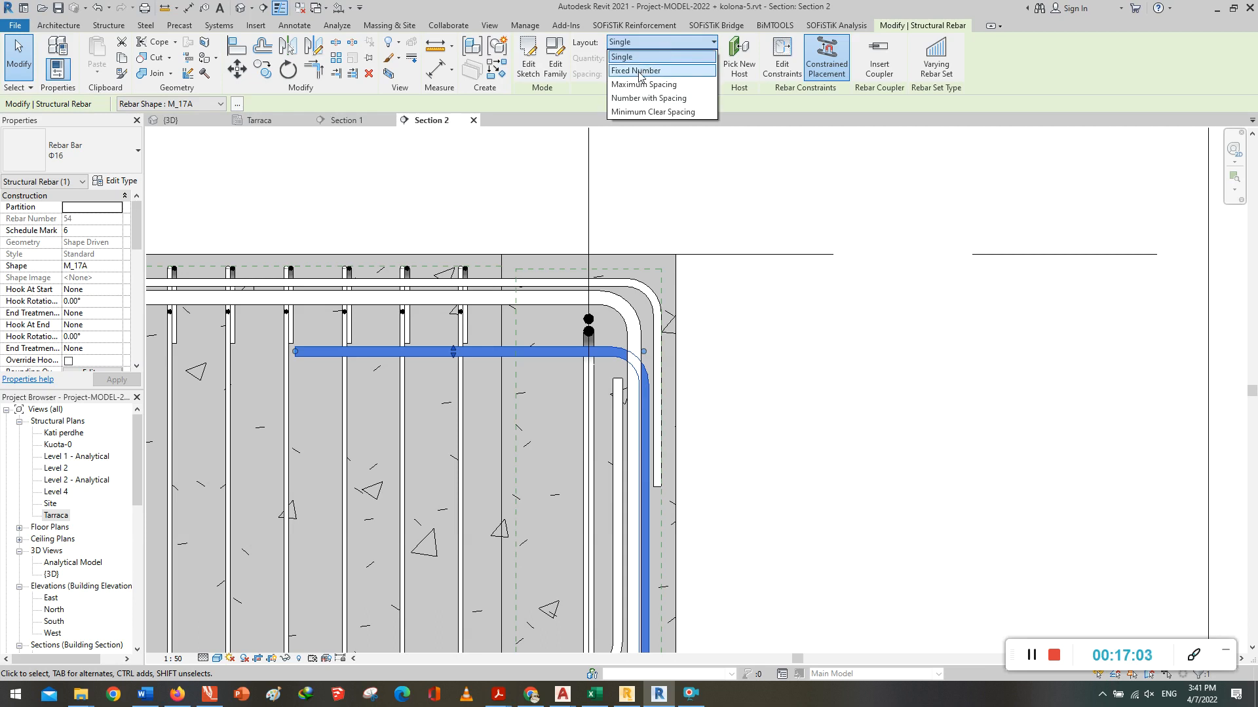
click(648, 70)
click(788, 362)
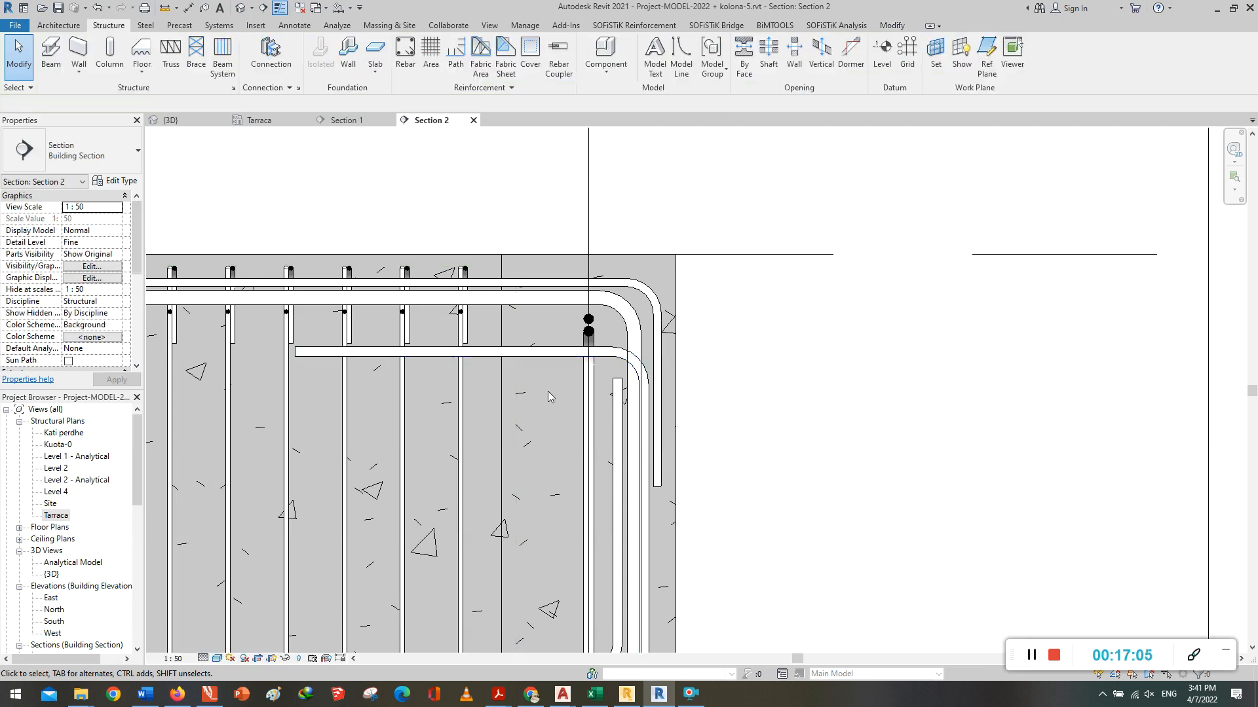
Step: Raise the horizontal leg of the redrawn rebar set slightly, closer to the Tarraca beam's top bars
click(486, 353)
scroll(452, 353, up, 5)
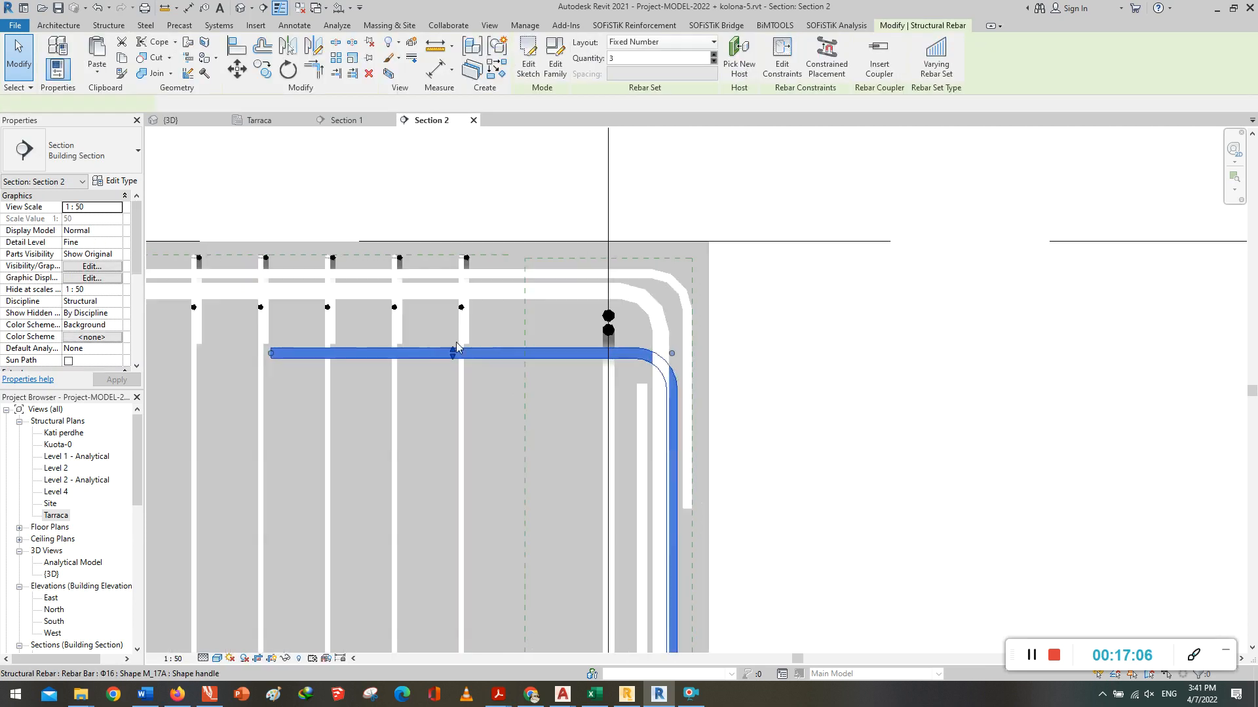
scroll(451, 352, up, 1)
drag(451, 363, 452, 340)
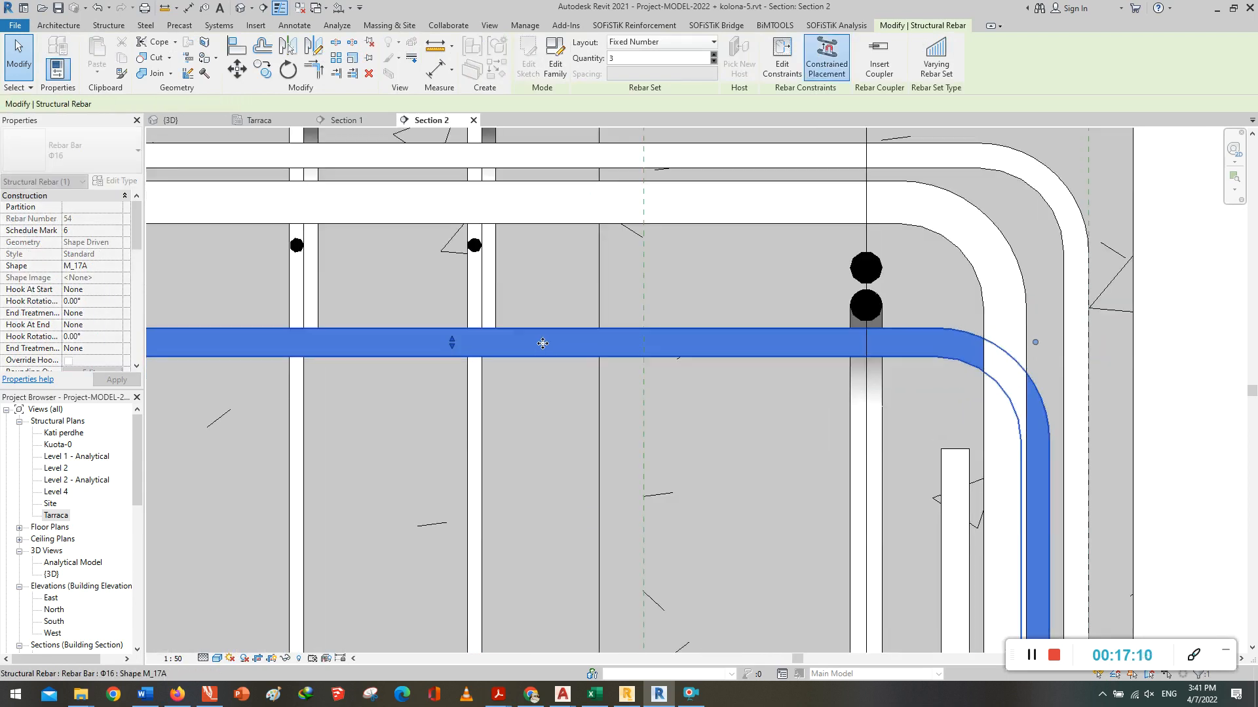
scroll(537, 341, down, 3)
scroll(795, 281, down, 7)
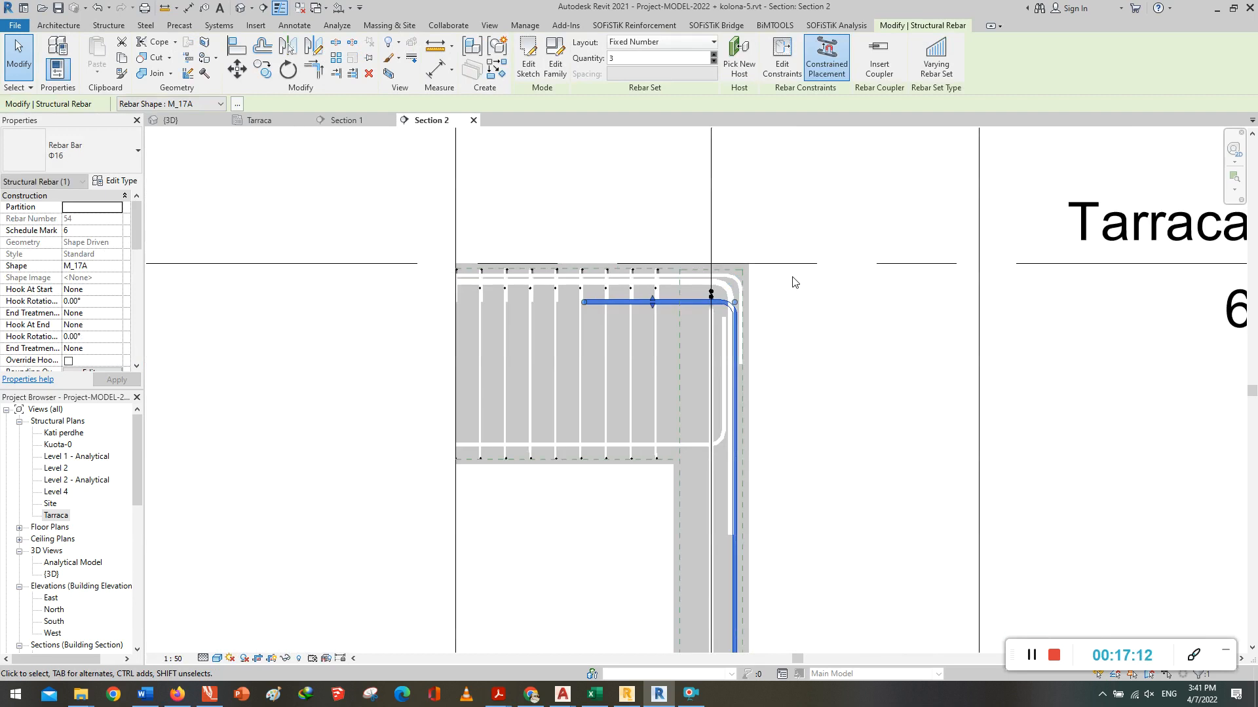
click(792, 281)
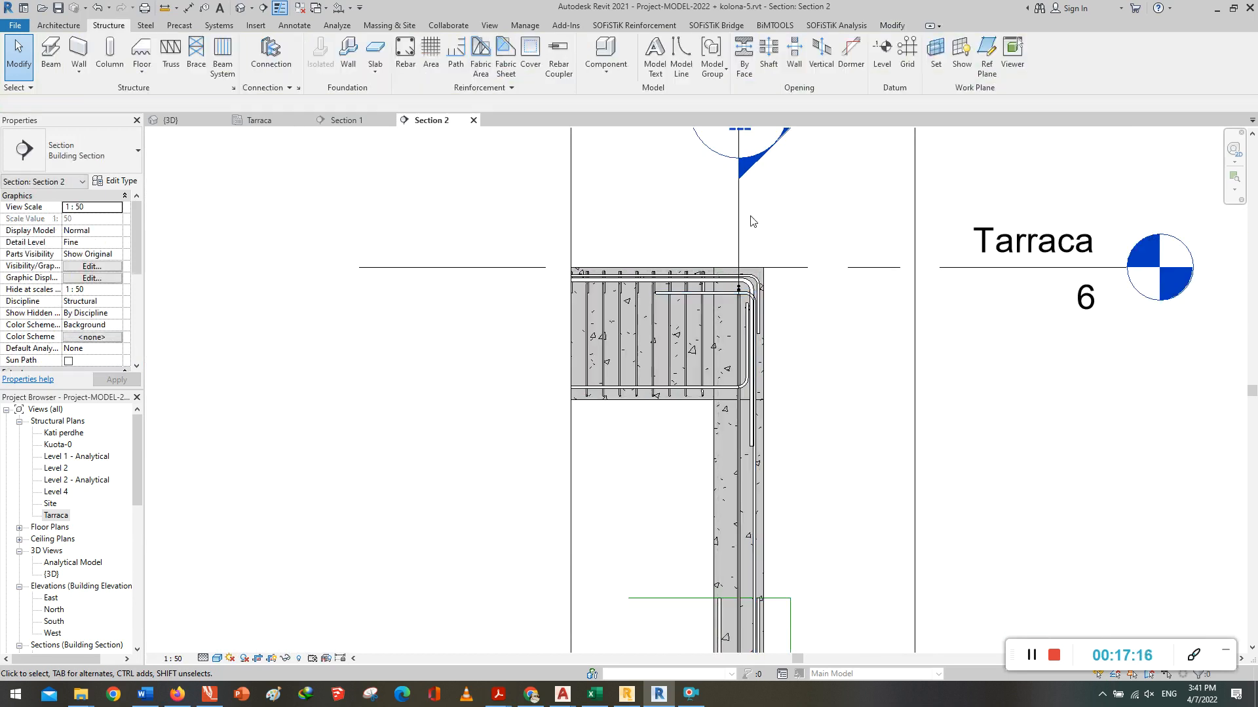
Step: Begin a column-hosted Φ16 rebar sketch with a vertical leg starting at the Kati perdhe level, beside the inner-face starter bar
scroll(751, 220, down, 3)
click(408, 53)
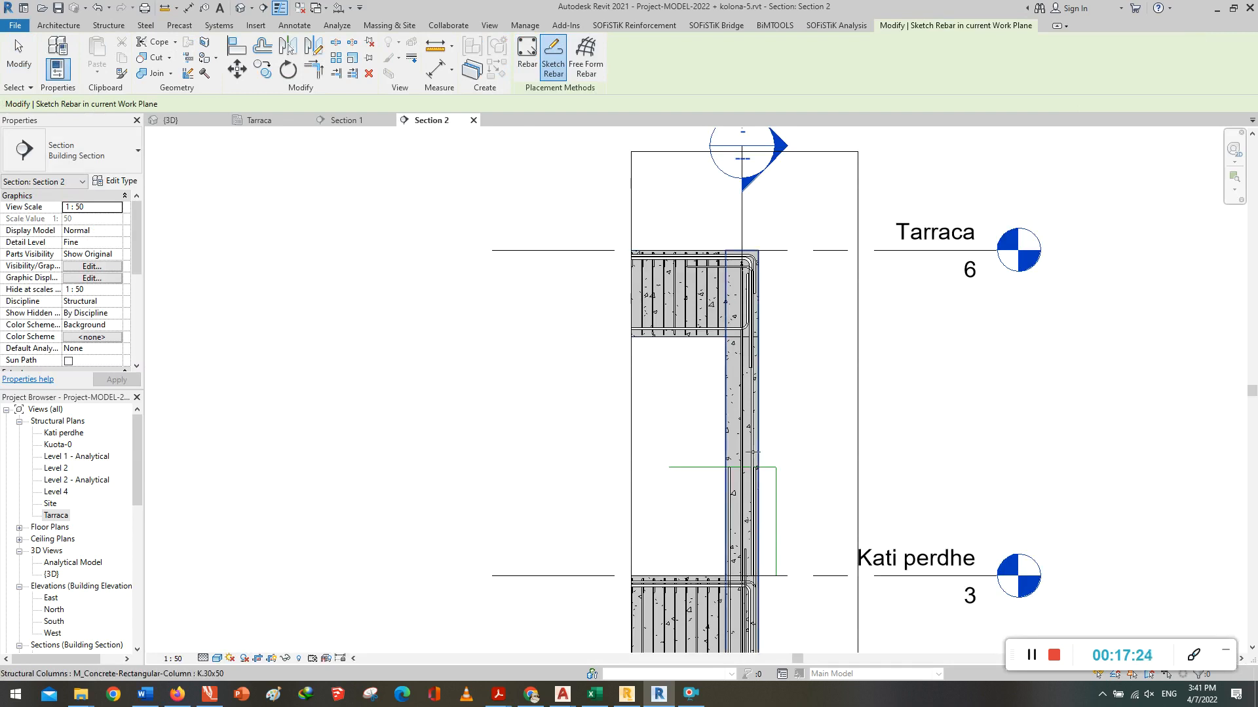
scroll(754, 452, down, 3)
scroll(732, 488, up, 5)
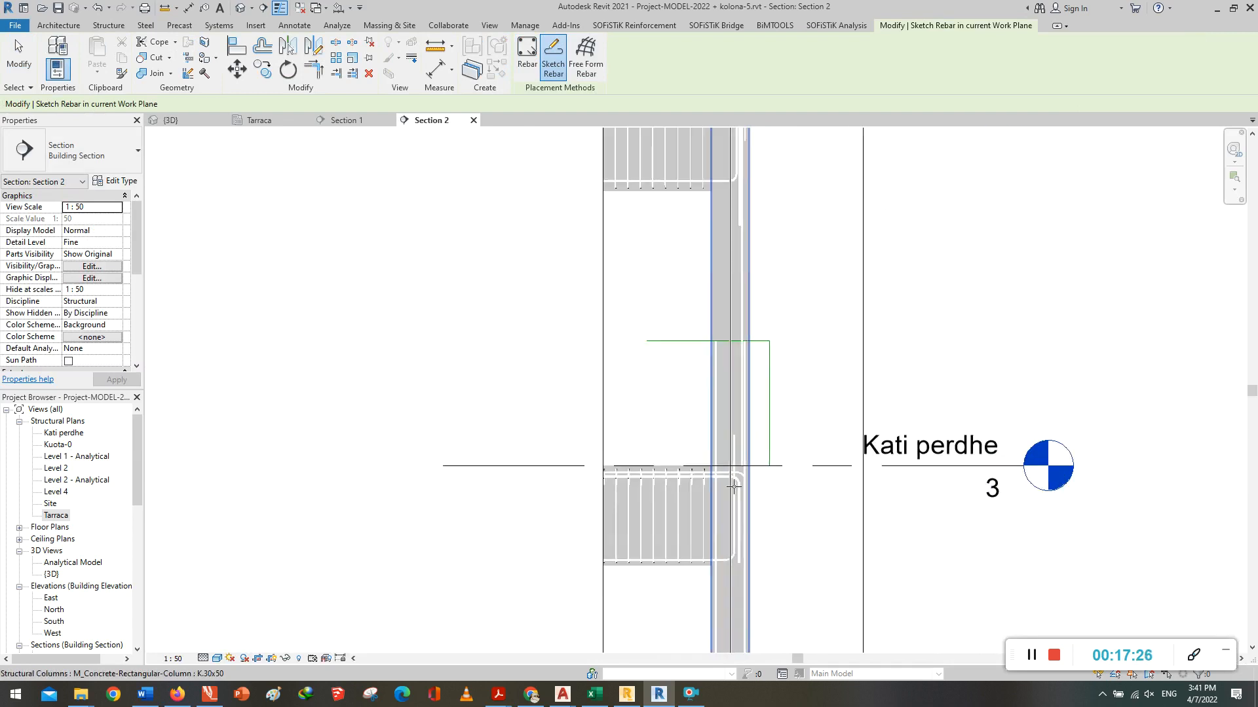
scroll(732, 488, up, 4)
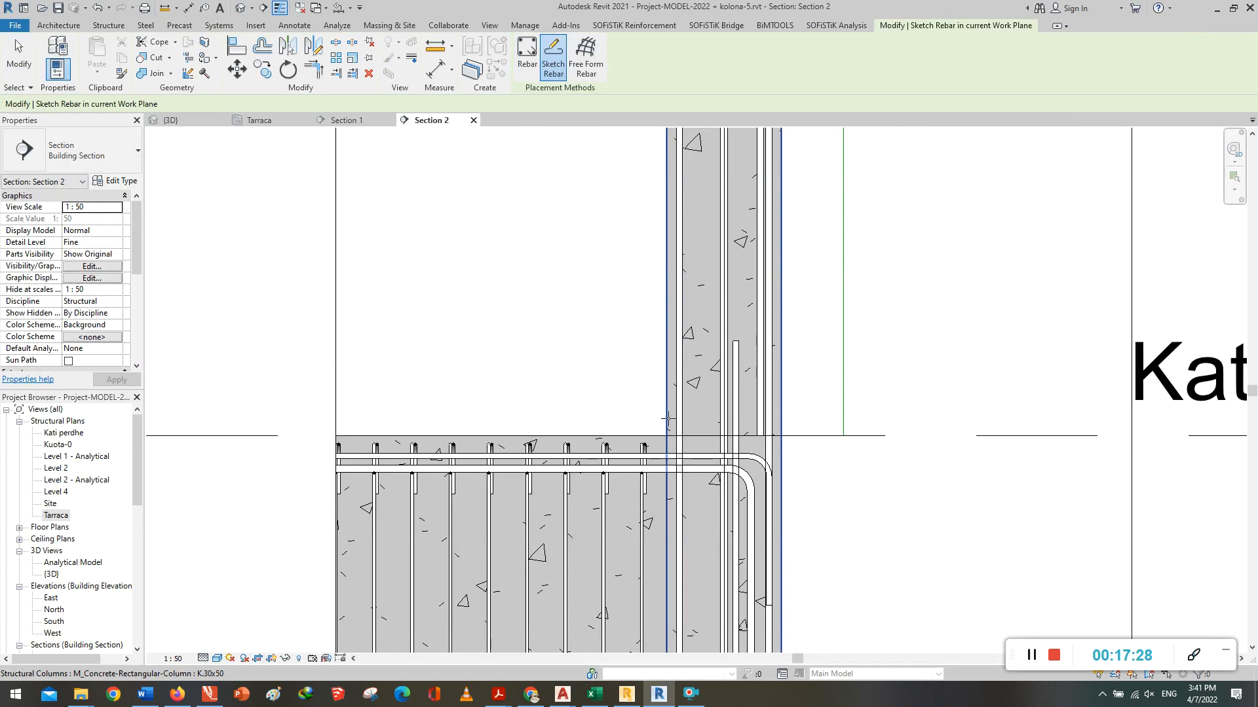
click(697, 428)
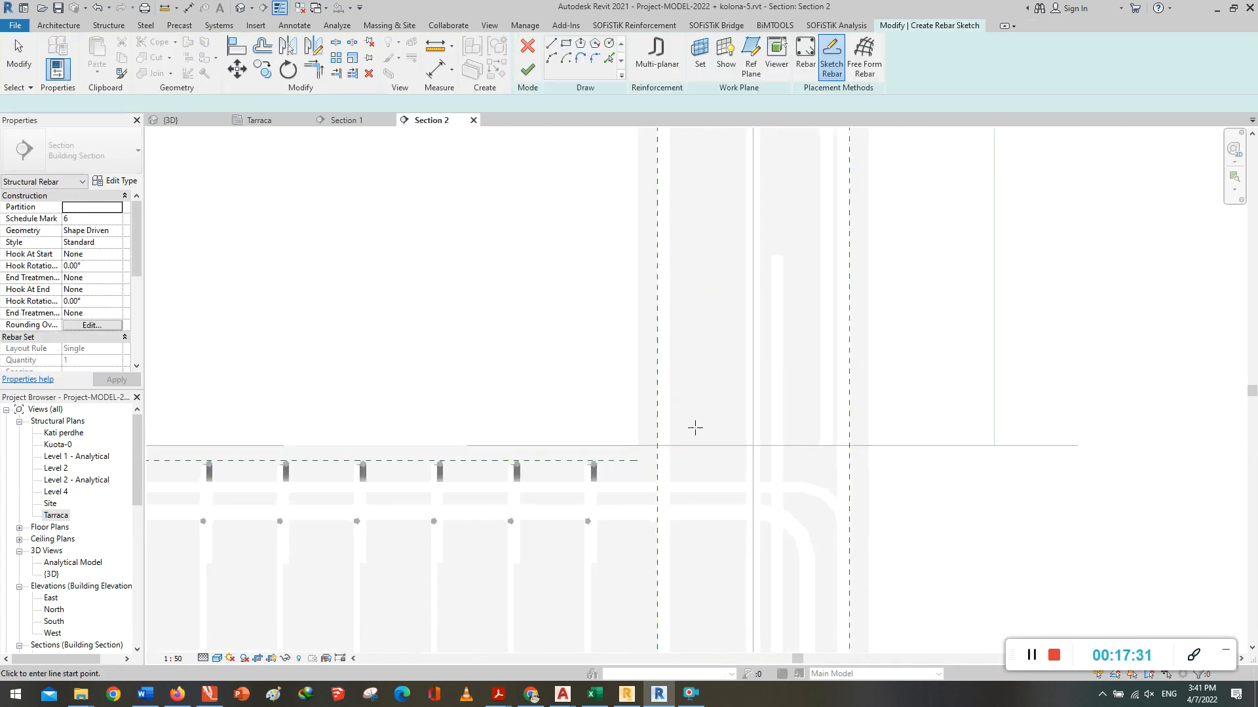
scroll(695, 427, up, 3)
scroll(648, 478, up, 1)
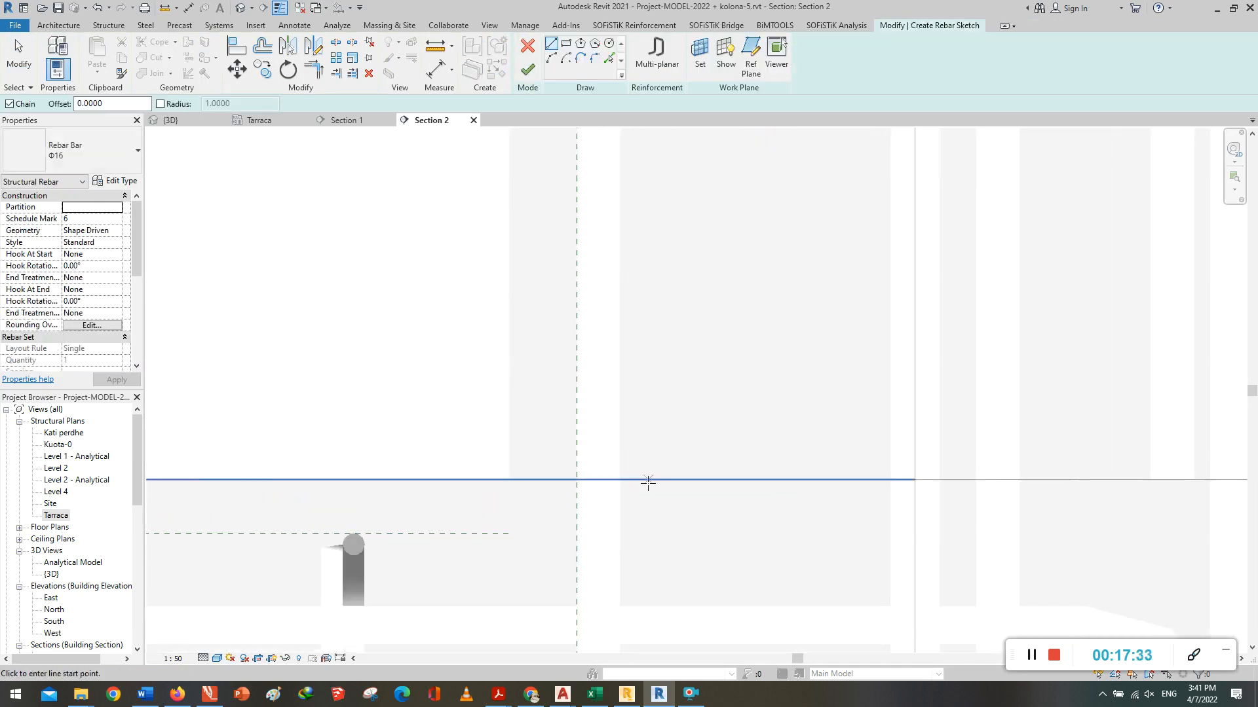
click(651, 480)
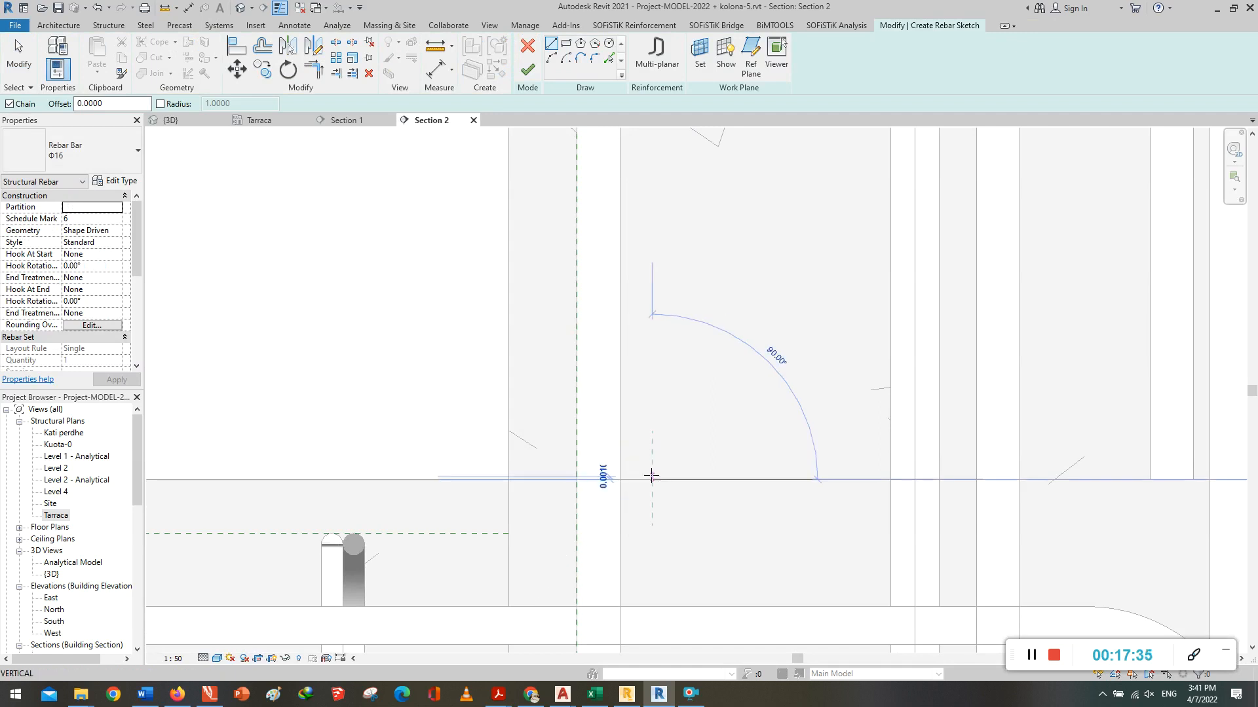
scroll(651, 481, down, 3)
scroll(639, 554, down, 3)
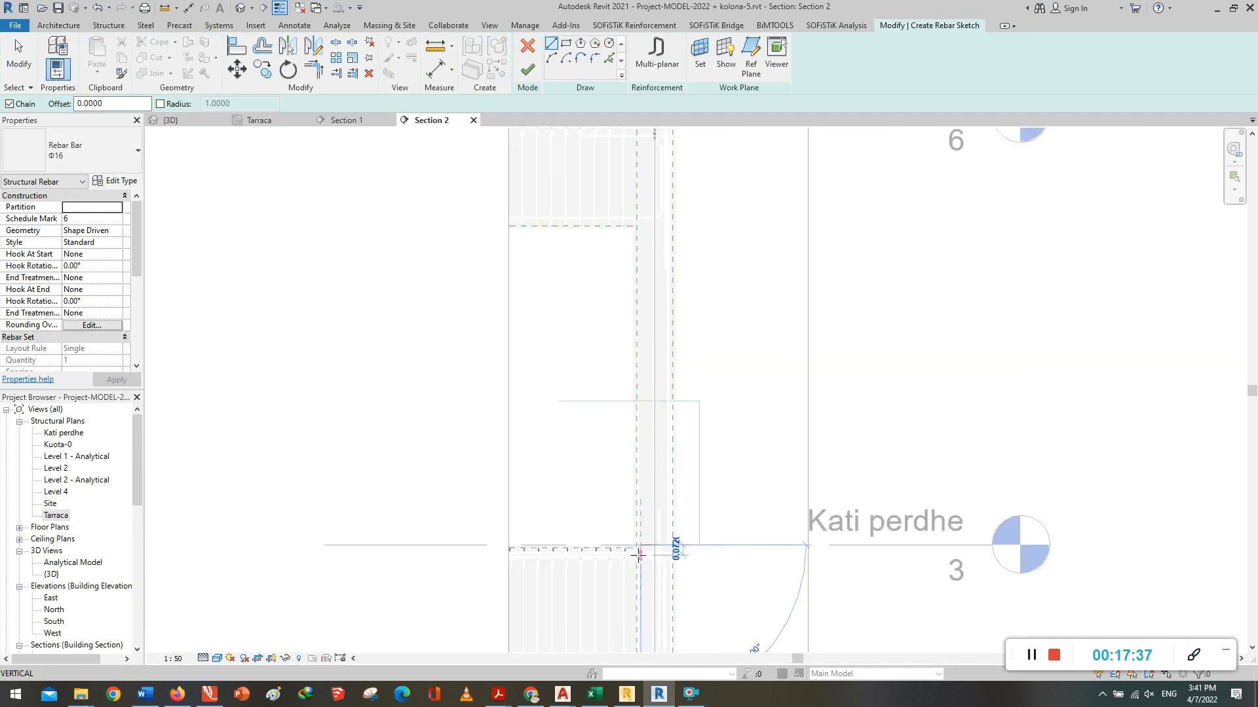
Step: Finish the Φ16 rebar sketch at the column top with a horizontal segment about 0.124 long and a downward return leg of 0.4
scroll(644, 247, up, 8)
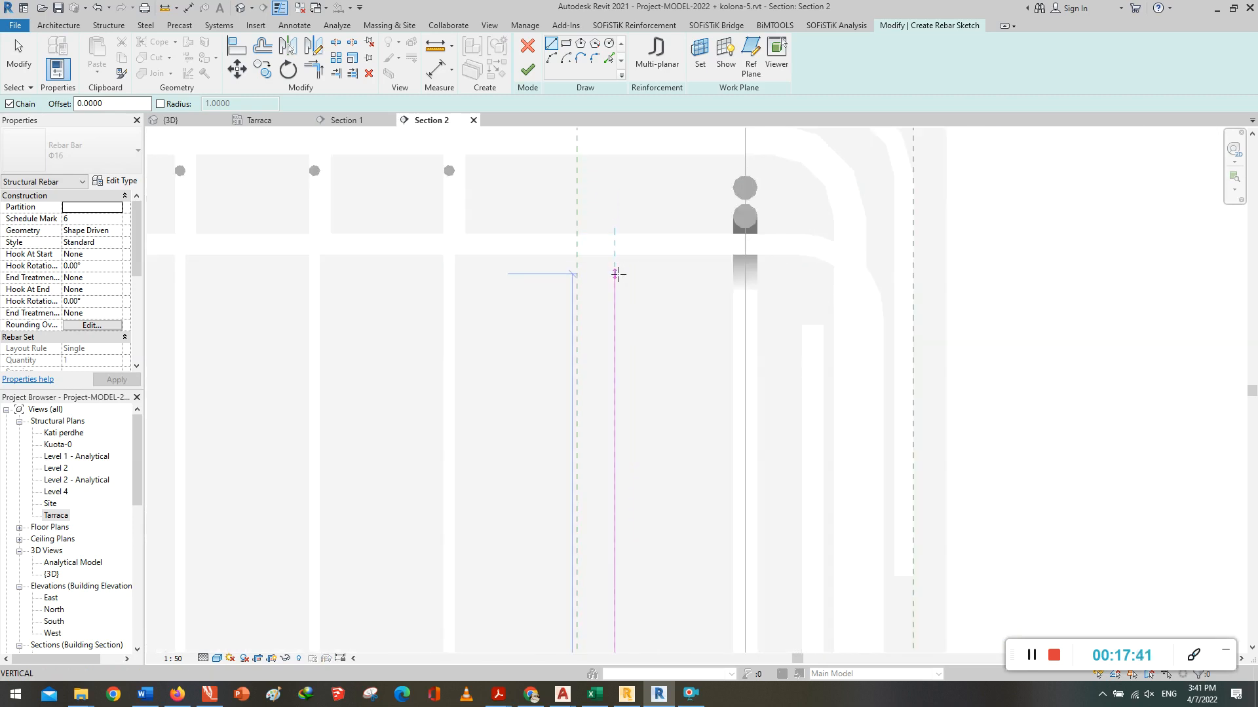
click(614, 280)
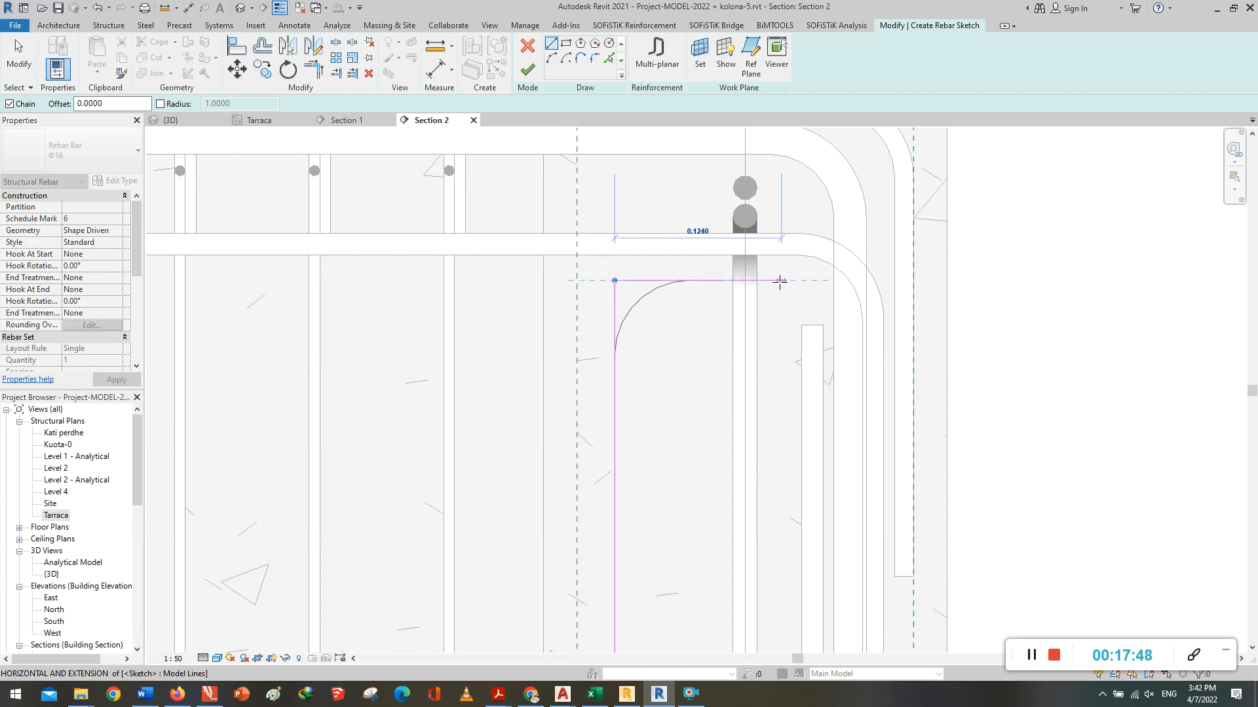
click(779, 281)
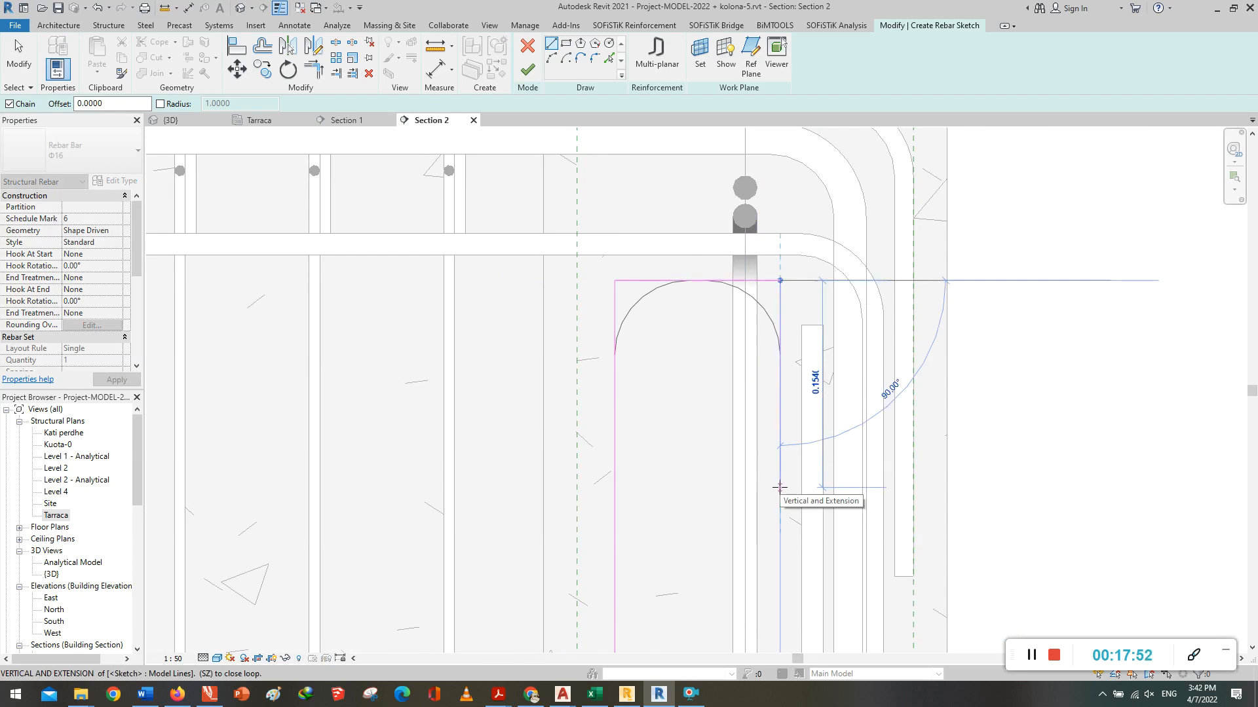
text(0.4)
key(Return)
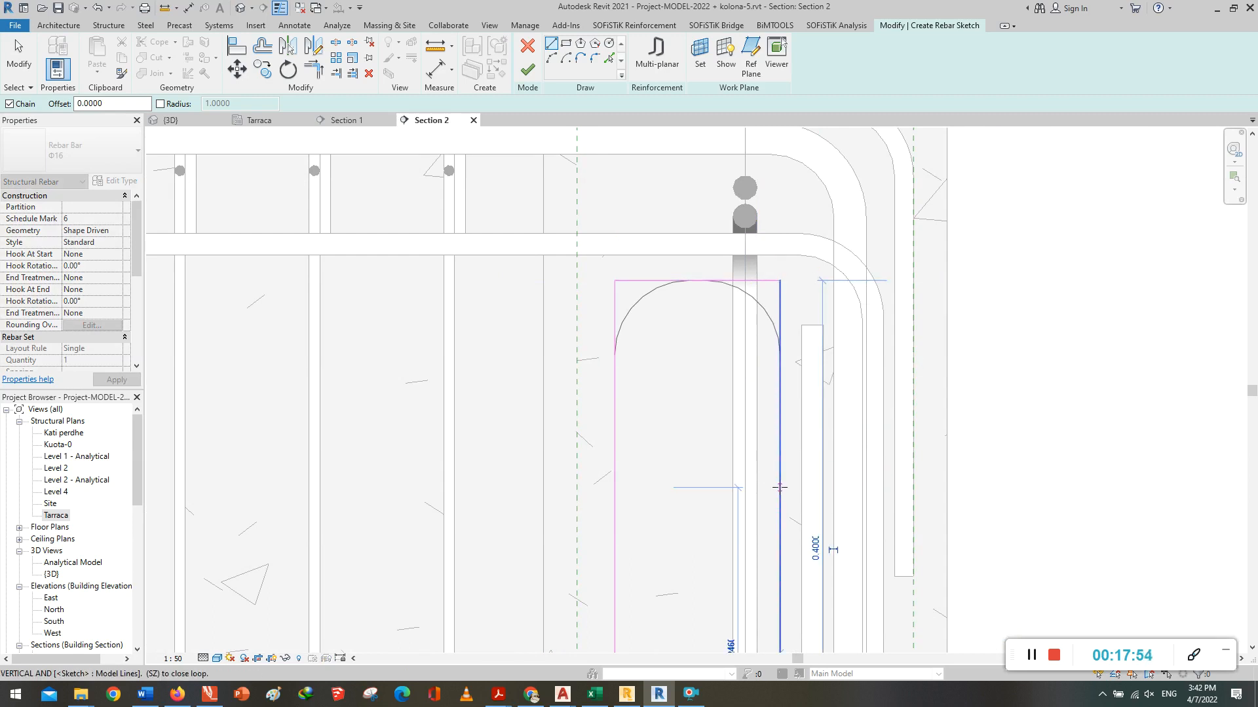
scroll(760, 409, down, 3)
scroll(764, 398, down, 2)
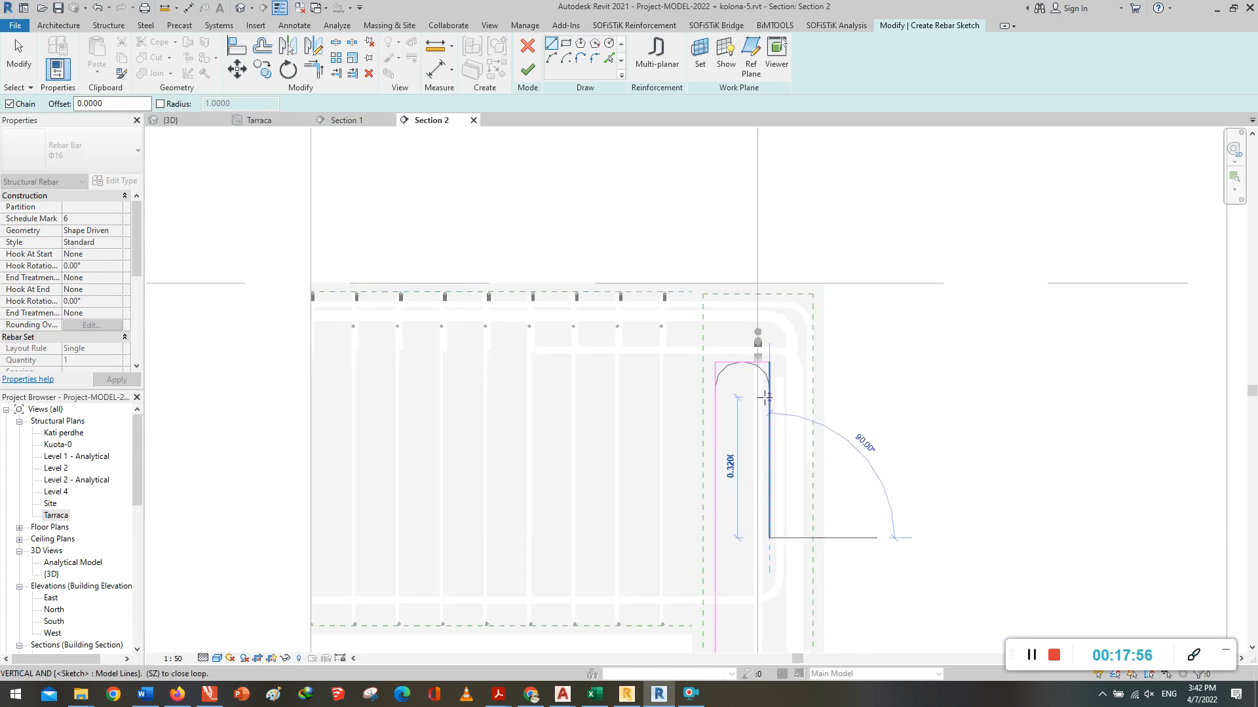
click(528, 70)
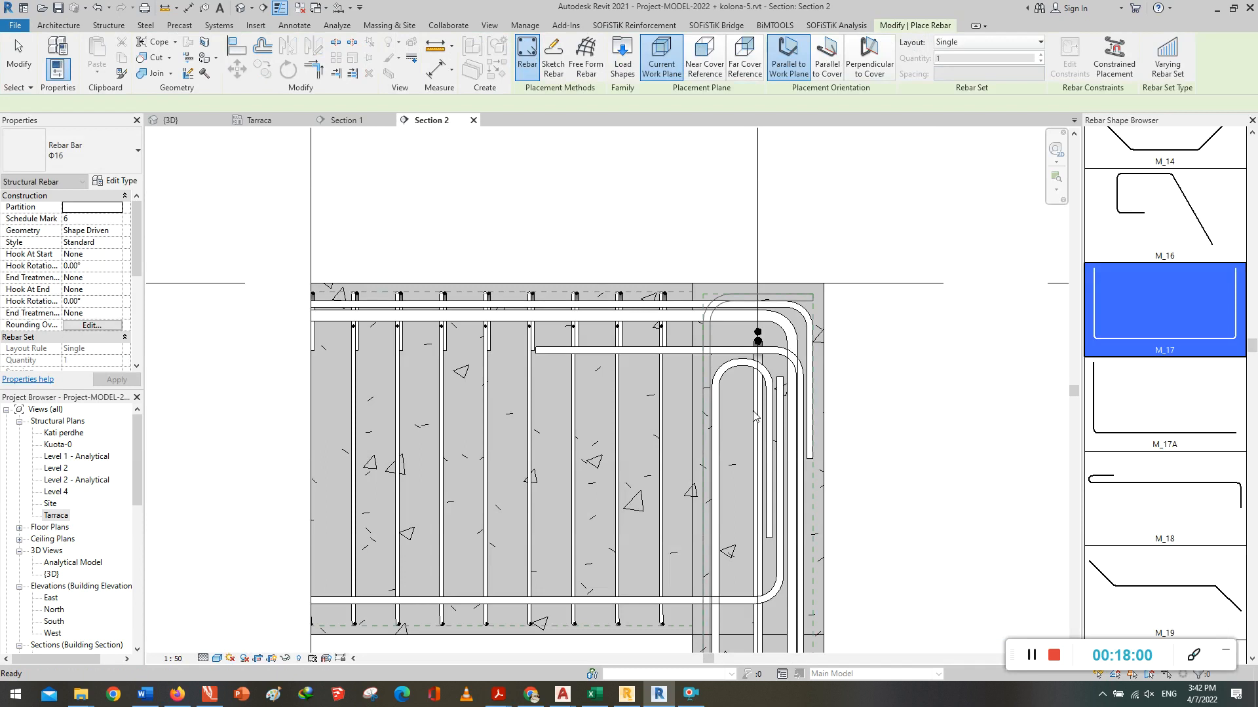
key(Escape)
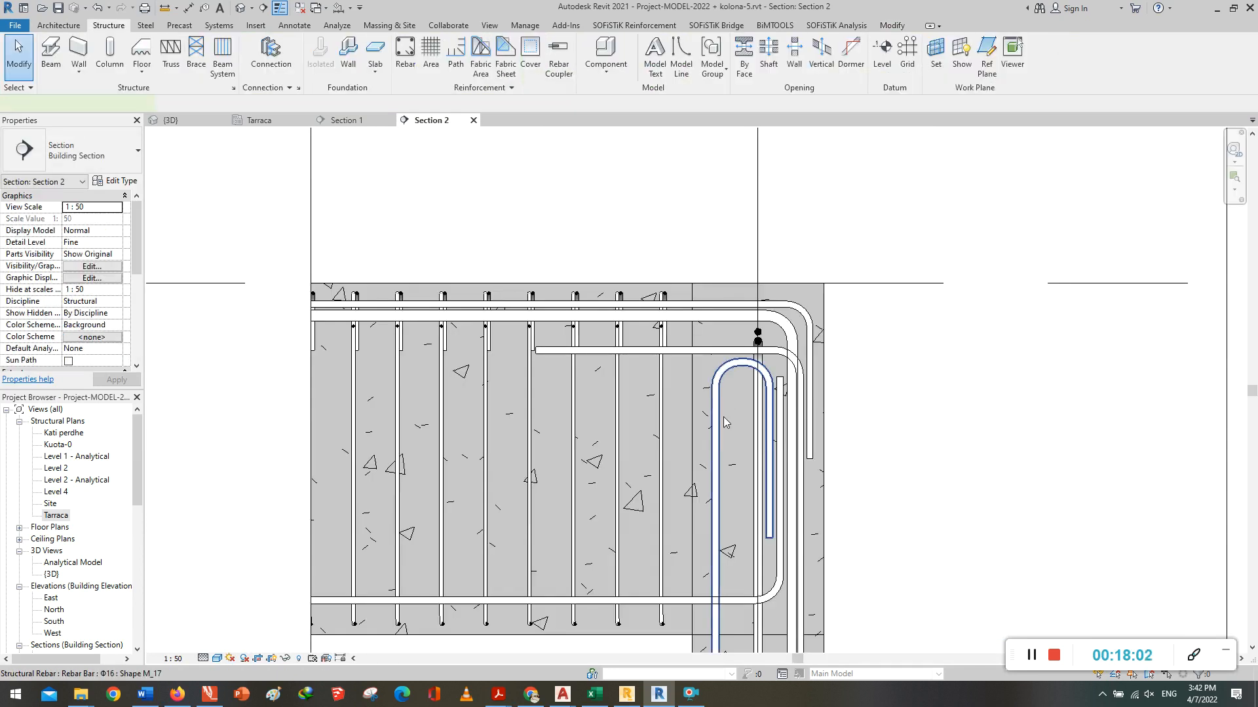
Step: Set the layout of the new U-shaped Φ16 bar at the column top to Fixed Number
click(723, 410)
click(644, 42)
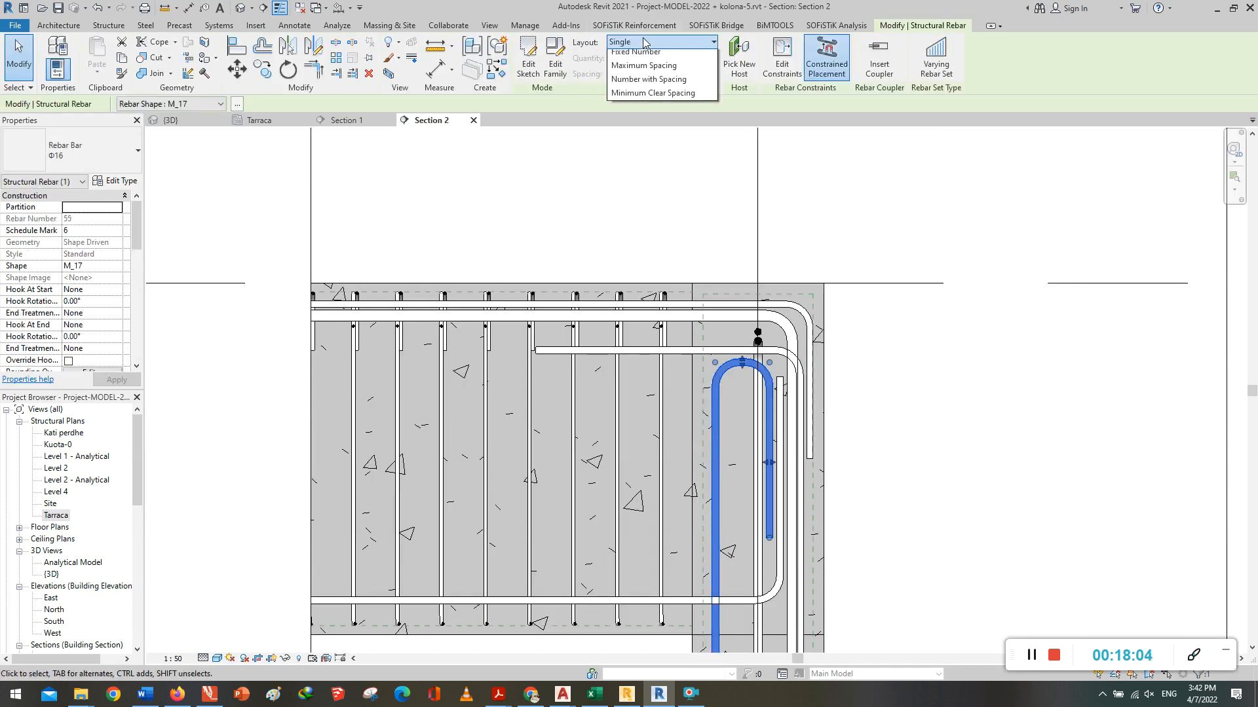
click(633, 70)
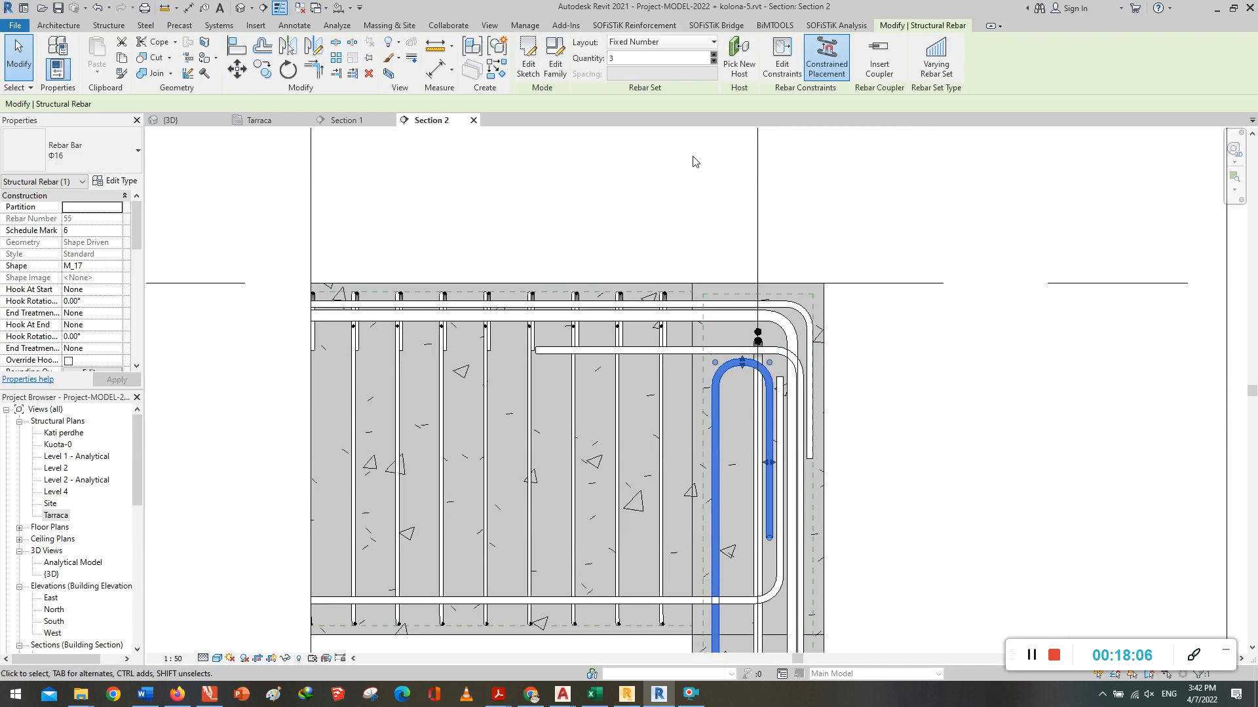
click(913, 426)
scroll(827, 378, down, 2)
scroll(688, 308, down, 4)
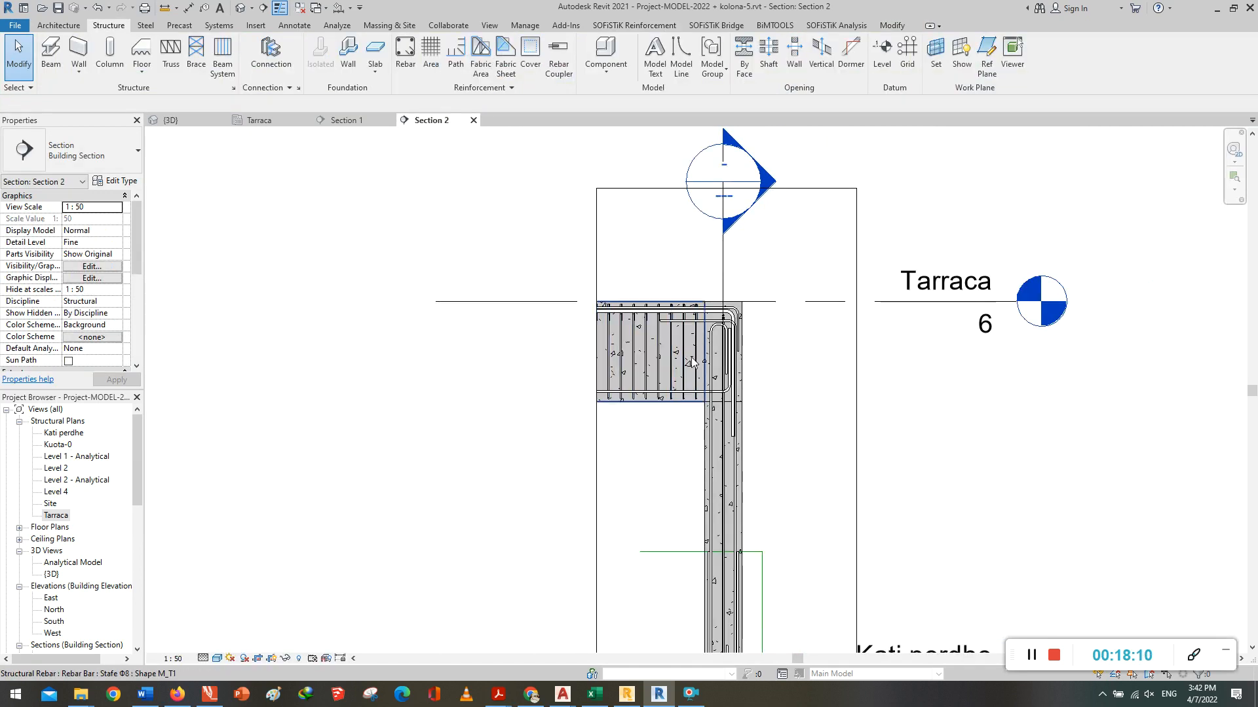
Step: Inspect the Φ16 M_17A bar set in Section 2 and its position beside the lower column bars where they end
scroll(716, 596, up, 3)
scroll(709, 582, up, 5)
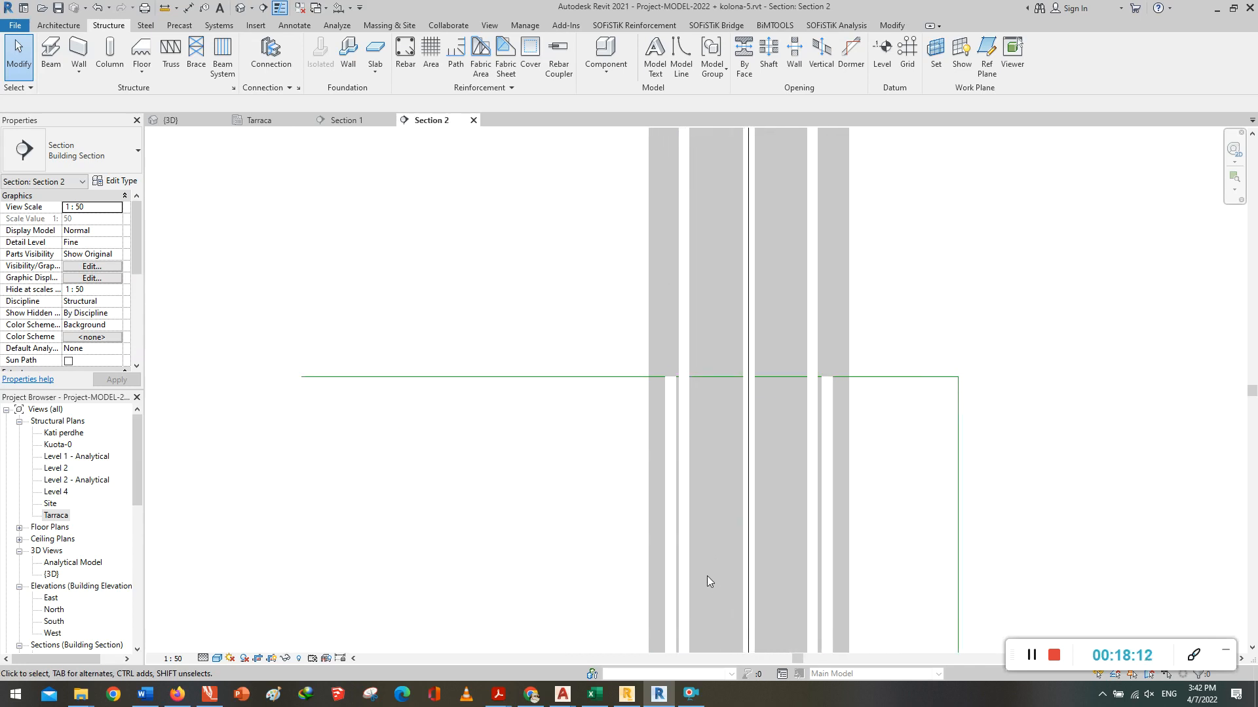
scroll(812, 475, up, 2)
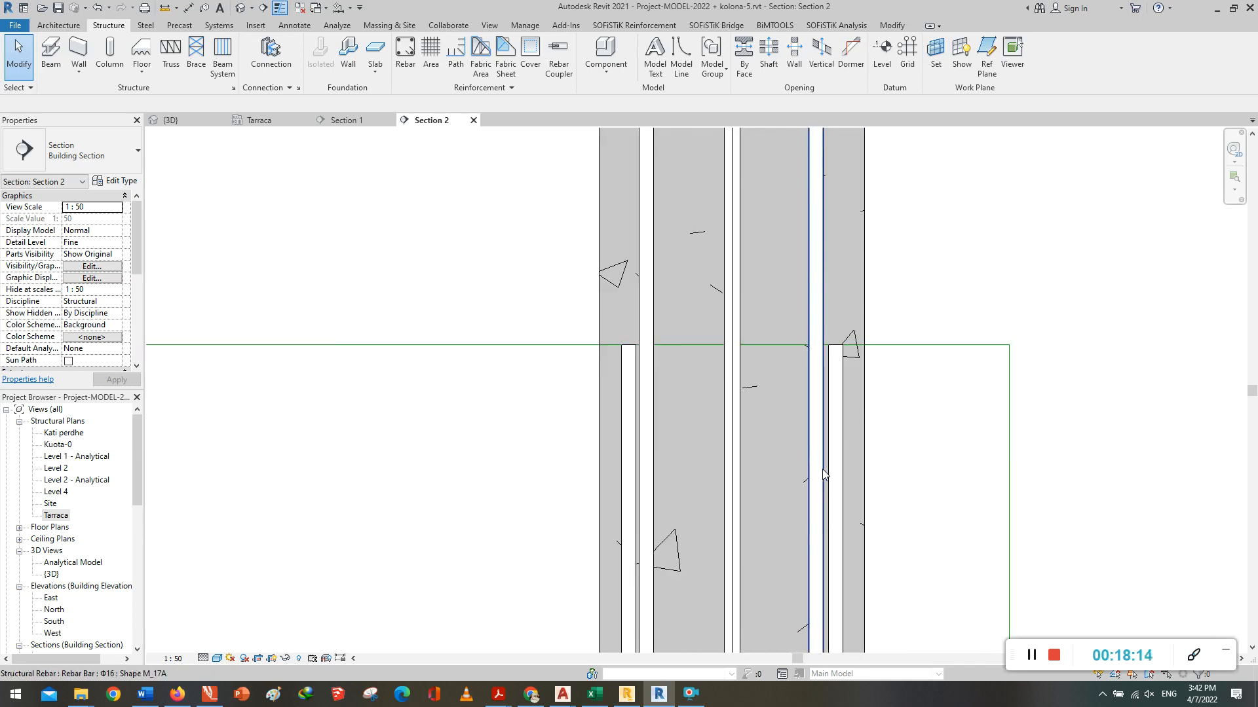
click(807, 409)
scroll(806, 409, down, 4)
scroll(812, 236, up, 6)
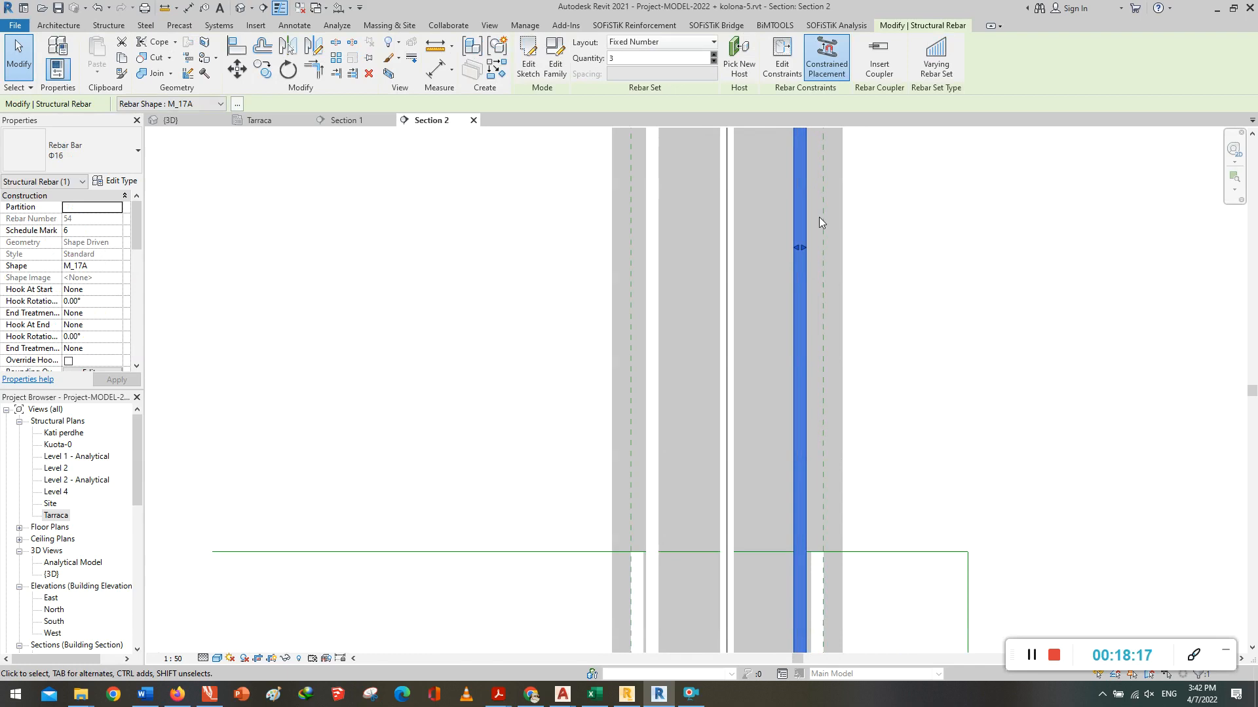
drag(774, 277, 784, 282)
scroll(834, 263, down, 2)
scroll(835, 266, down, 4)
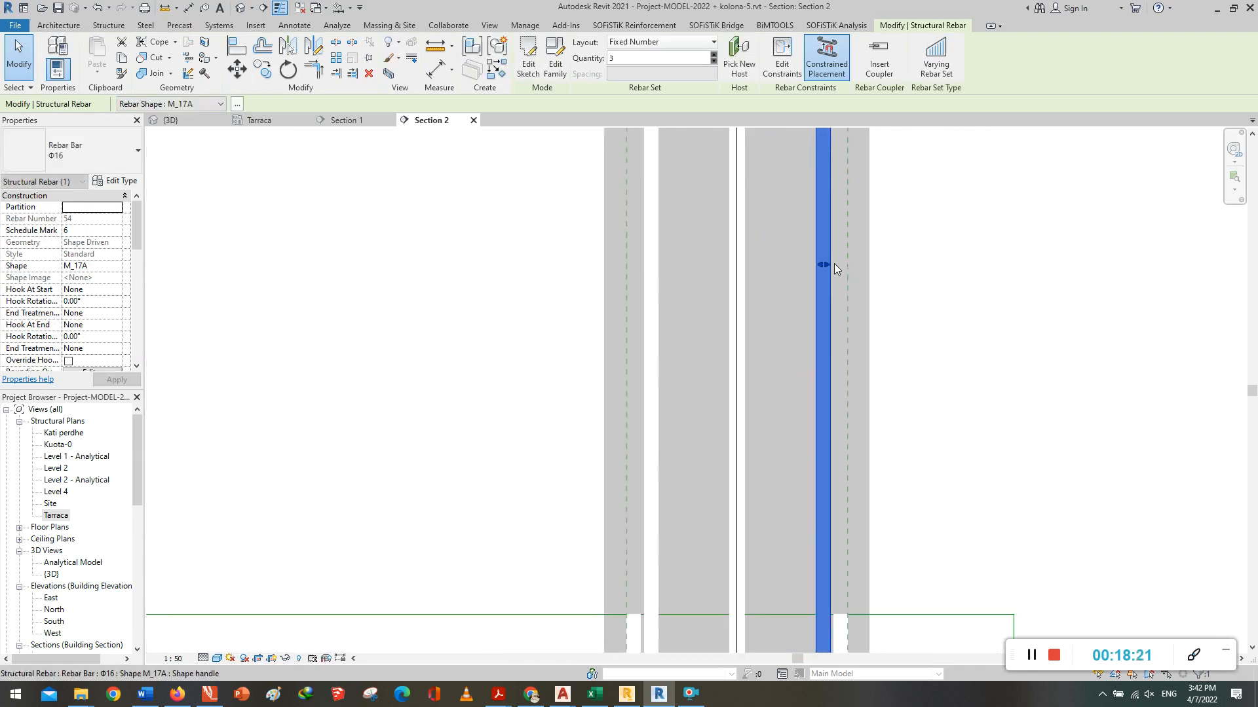
scroll(839, 568, up, 3)
scroll(838, 568, up, 3)
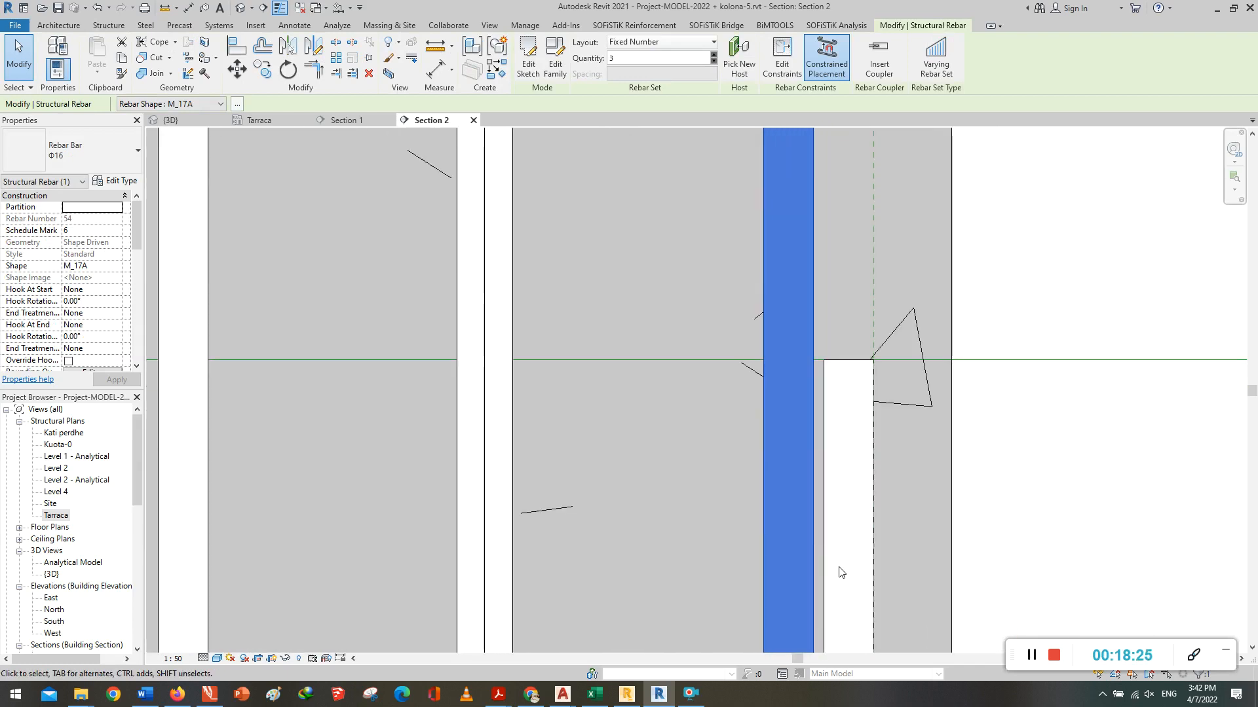
scroll(841, 572, down, 5)
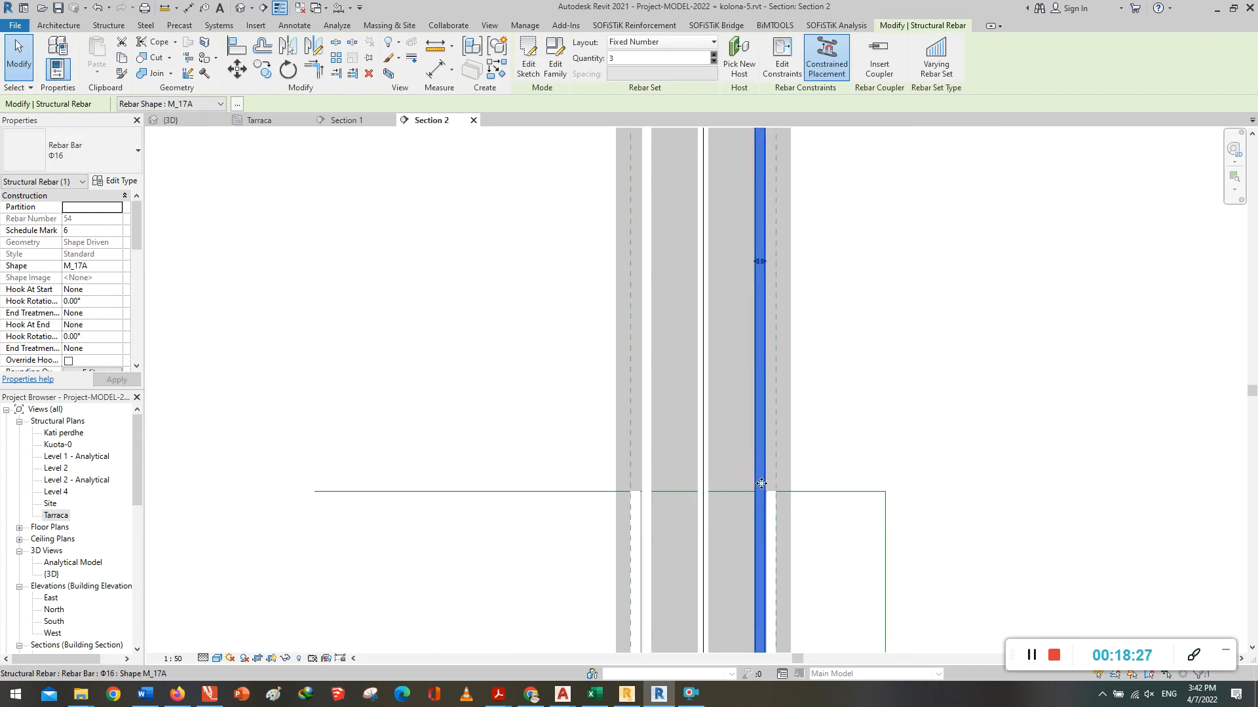
key(Escape)
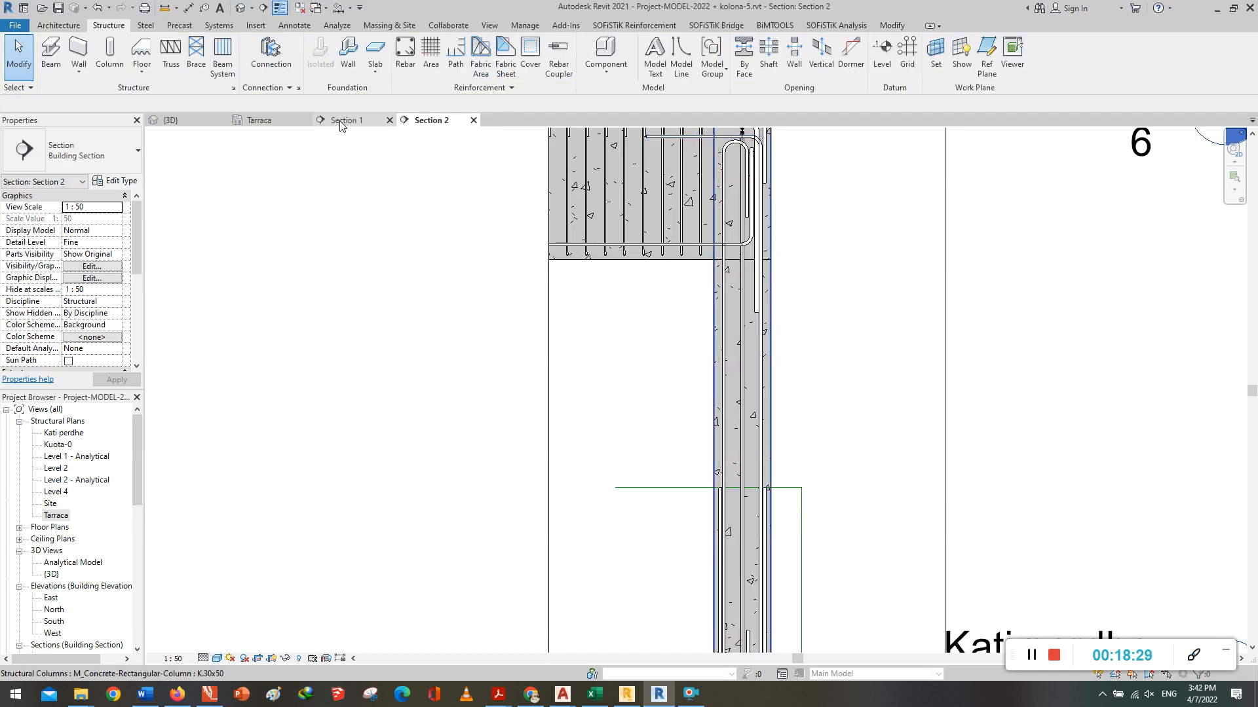
Step: In Section 1, set the layout of the U-shaped Φ18 bar at the column top to Fixed Number
click(342, 120)
scroll(708, 367, down, 4)
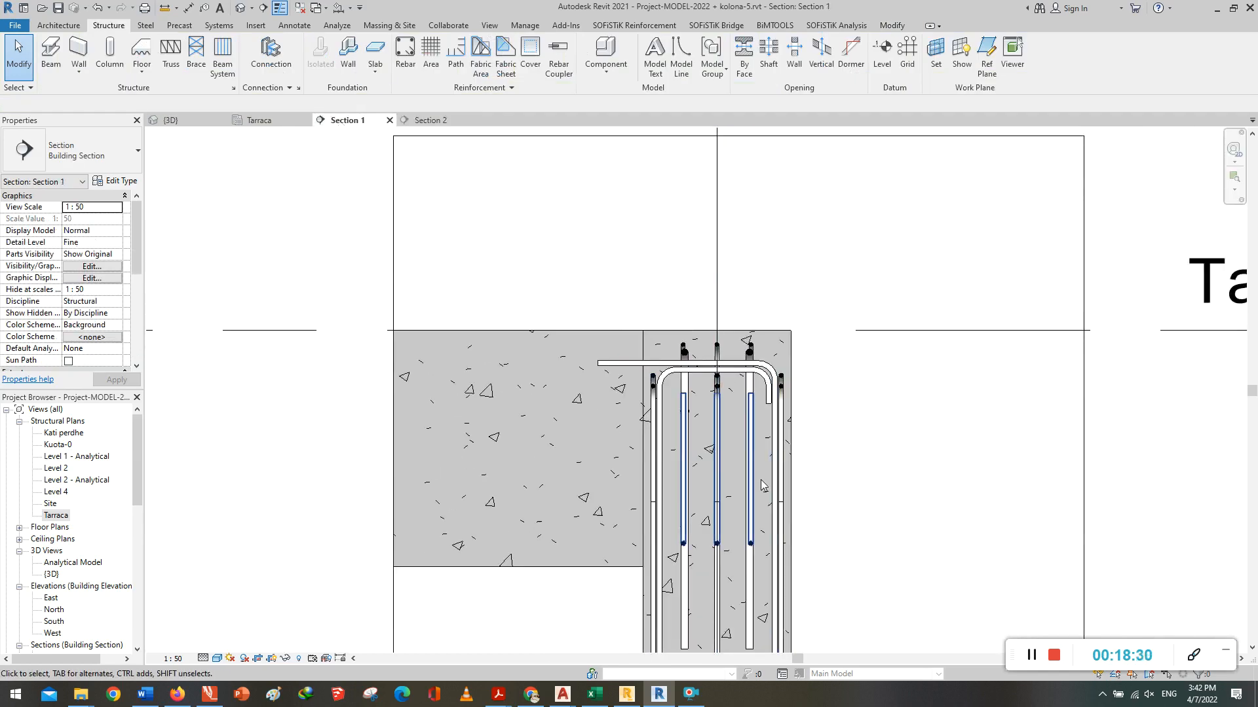
scroll(704, 375, down, 2)
scroll(721, 469, up, 6)
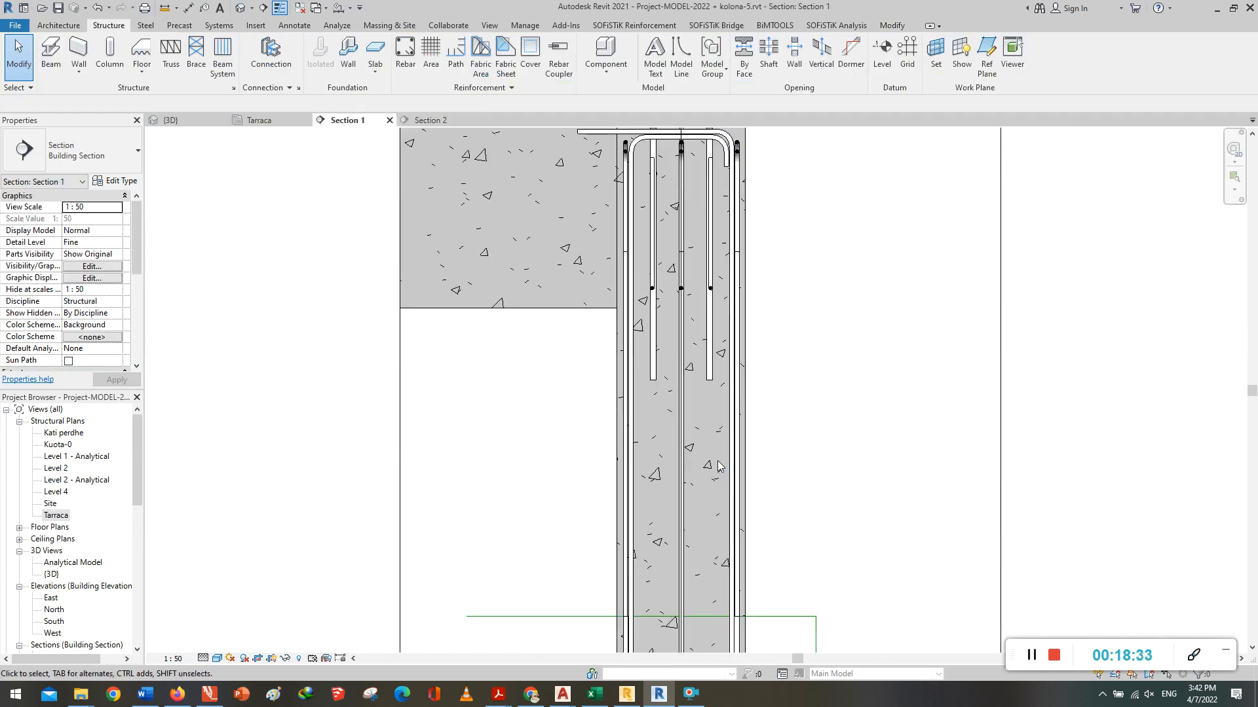
scroll(724, 149, up, 3)
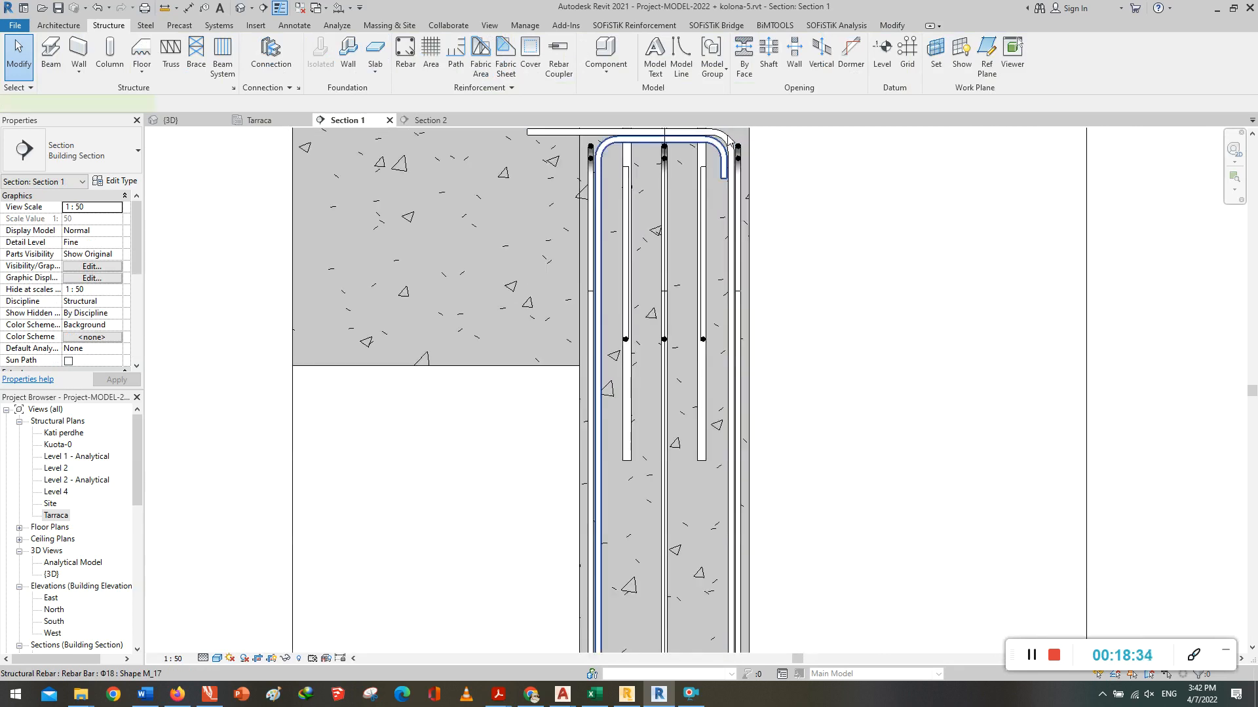
click(729, 141)
key(Escape)
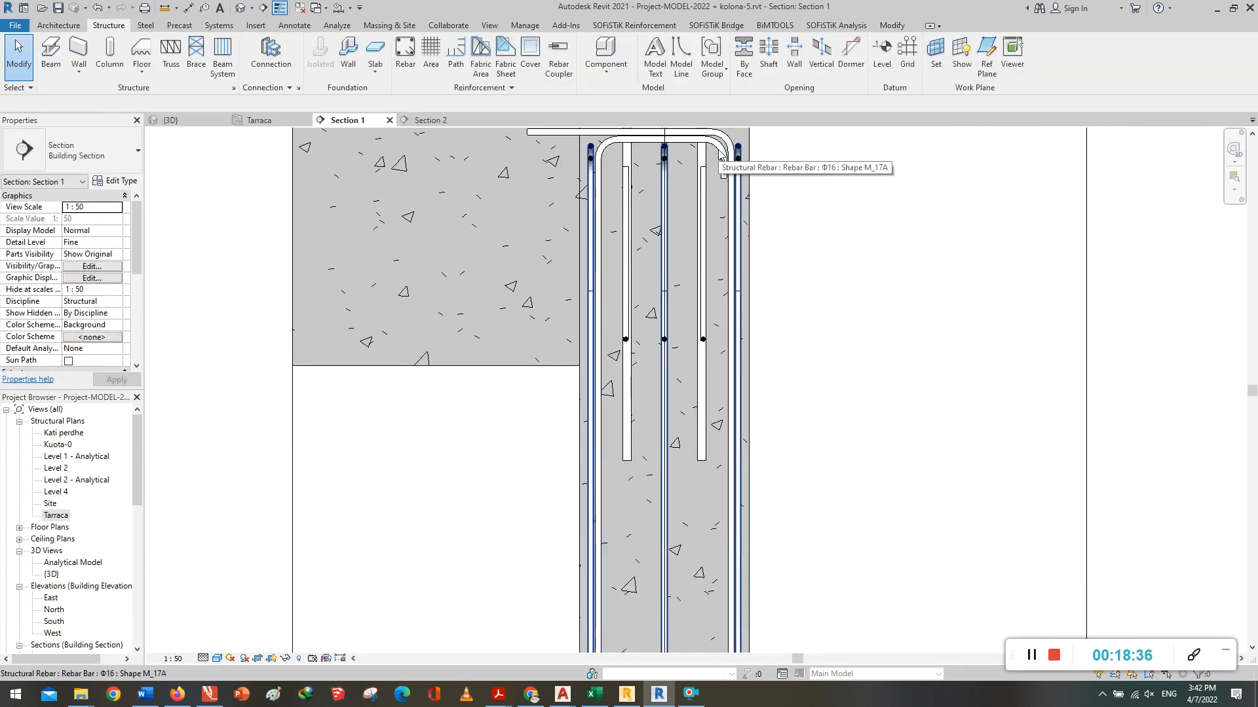
click(718, 166)
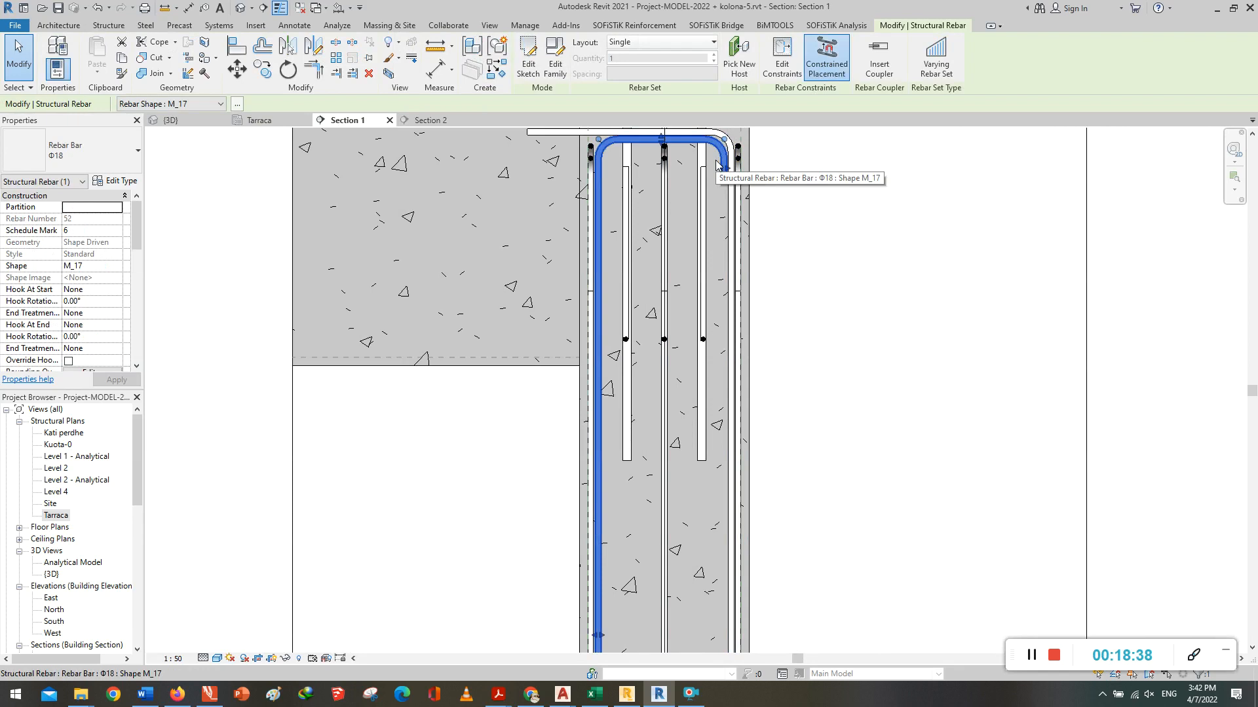
click(658, 45)
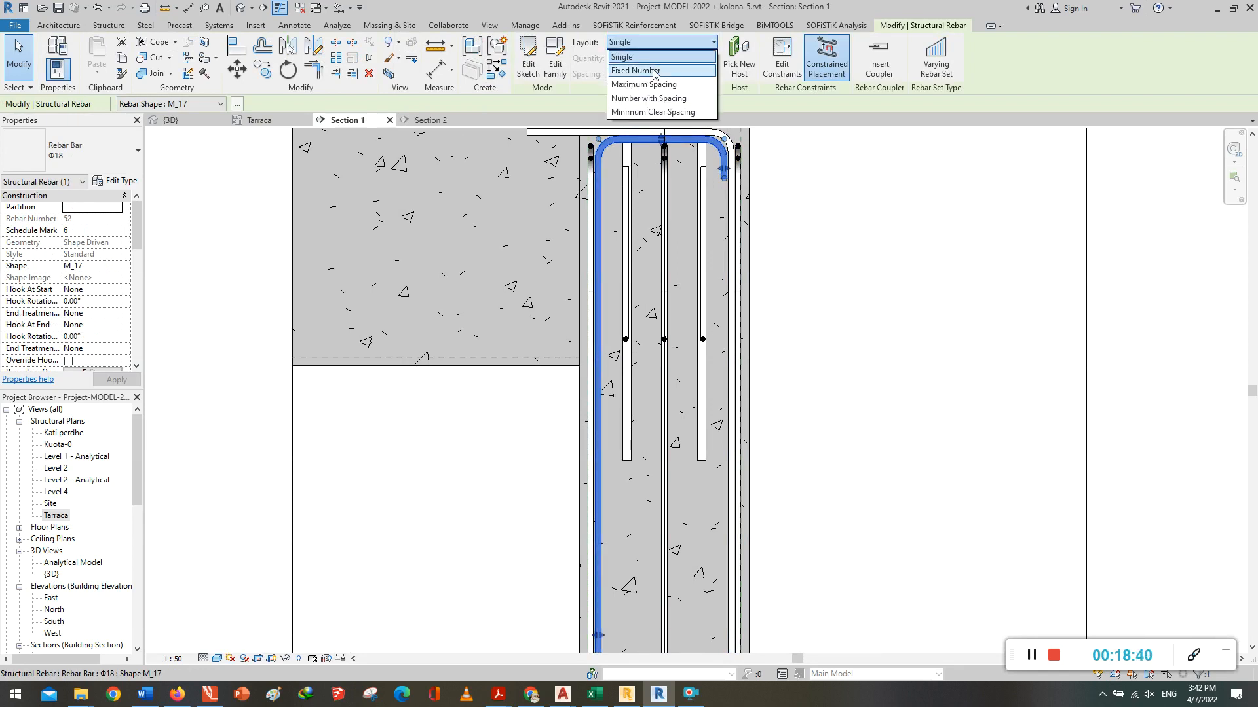
click(653, 71)
click(894, 253)
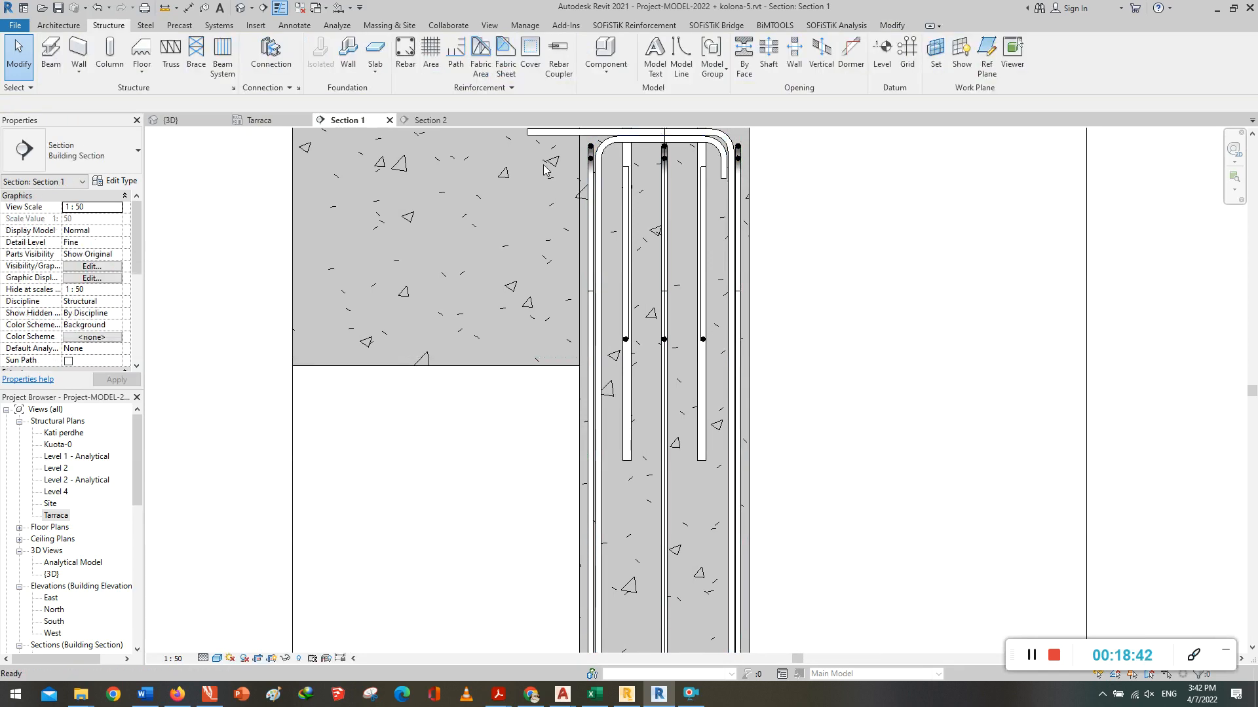
Step: Set the layout of the L-shaped Φ18 bar that bends into the top beam to Fixed Number
click(546, 135)
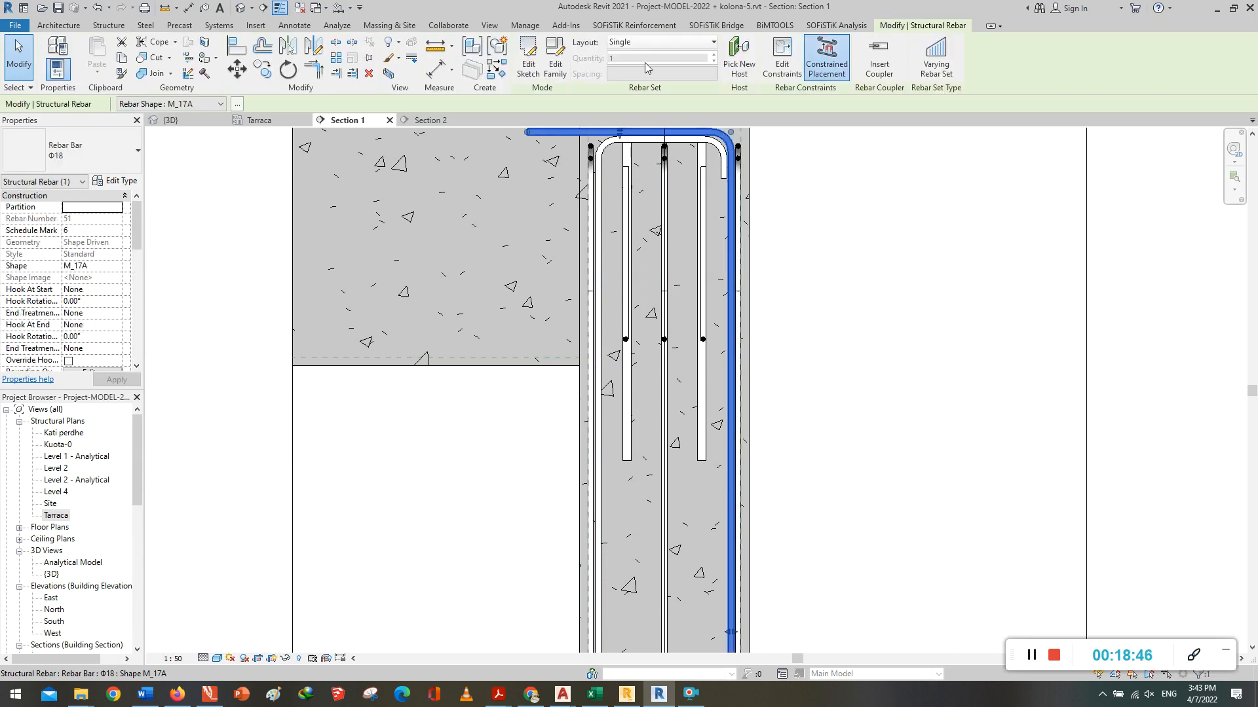
click(626, 44)
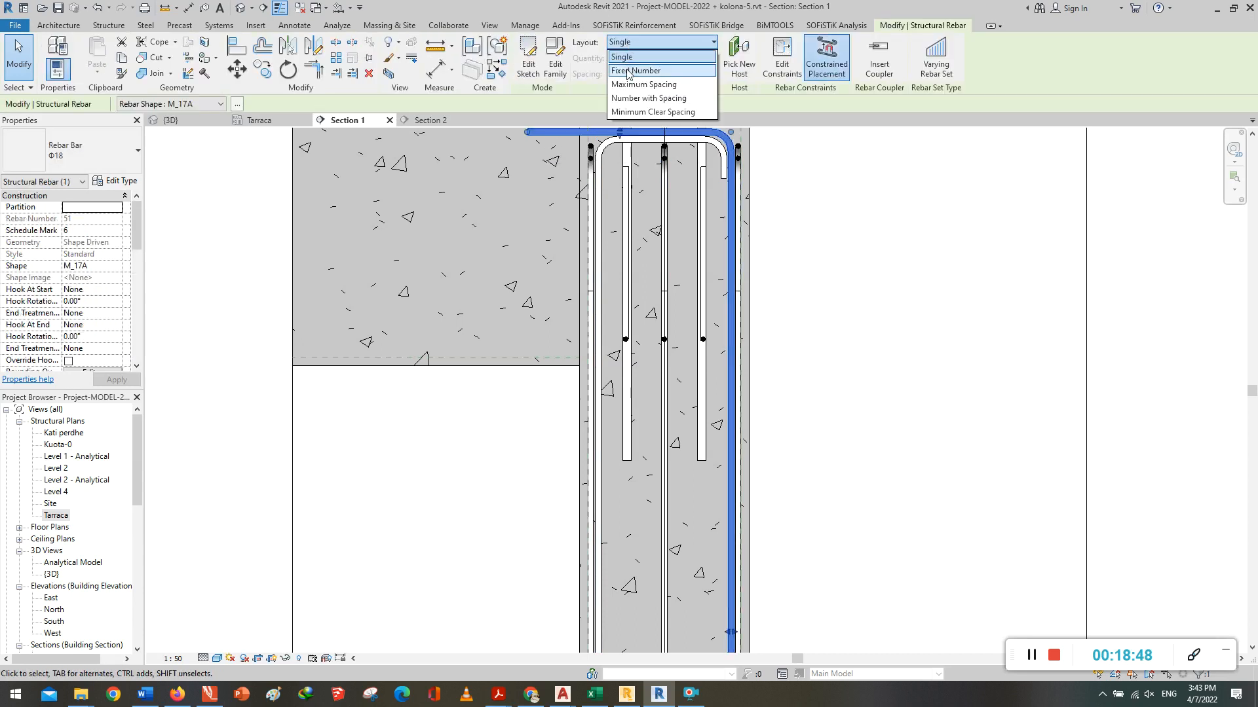
click(642, 66)
click(842, 218)
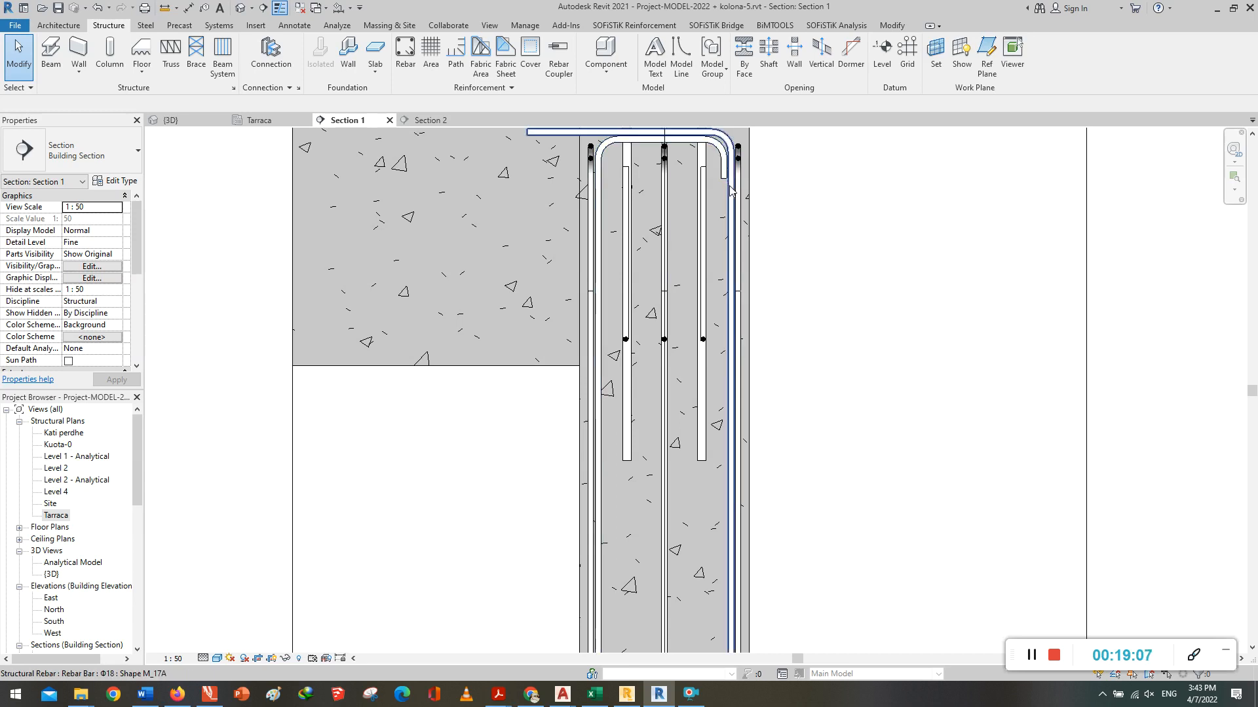
Step: Check the Φ16 column bar set and its layout below the beam at the Kati perdhe level
scroll(720, 208, down, 5)
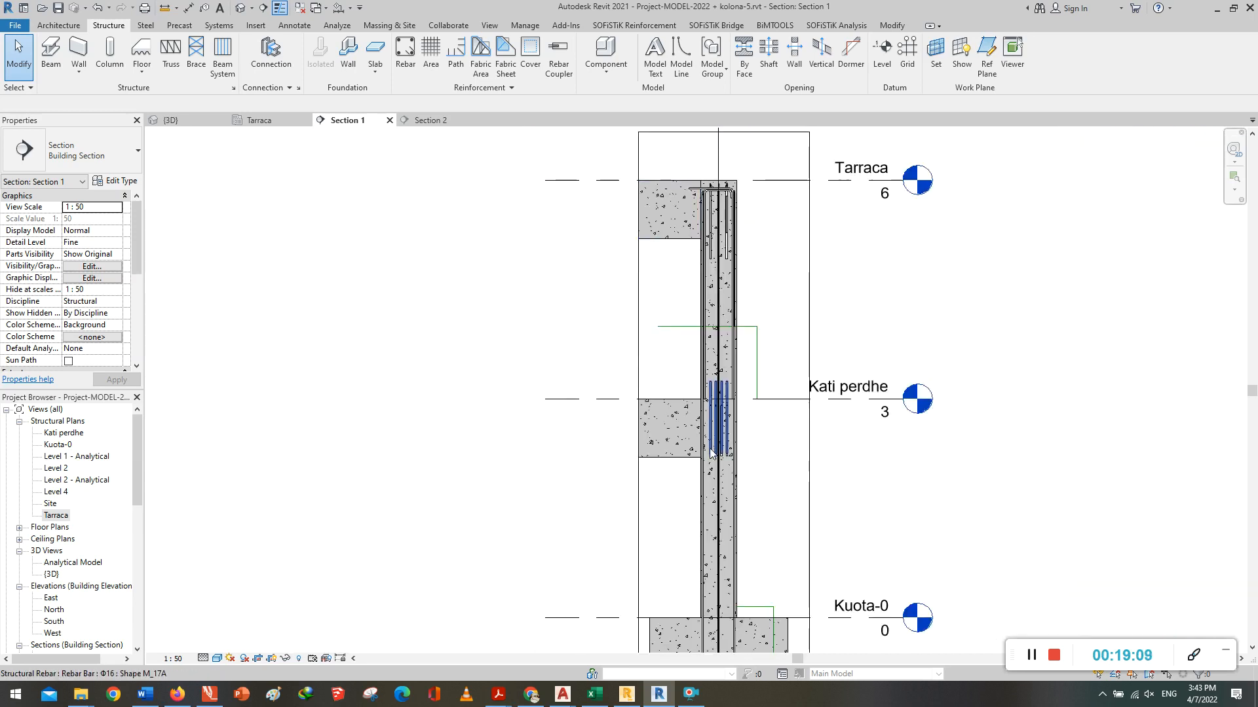
scroll(739, 494, up, 5)
scroll(717, 334, down, 1)
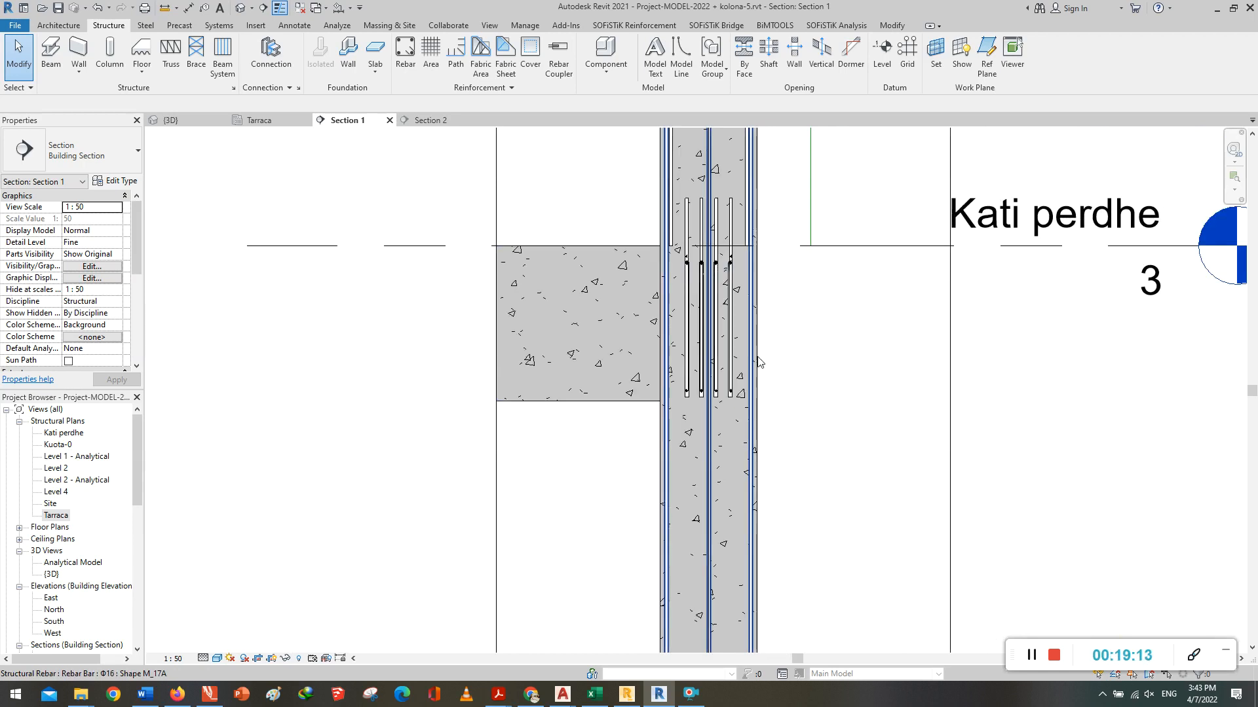
scroll(747, 419, up, 3)
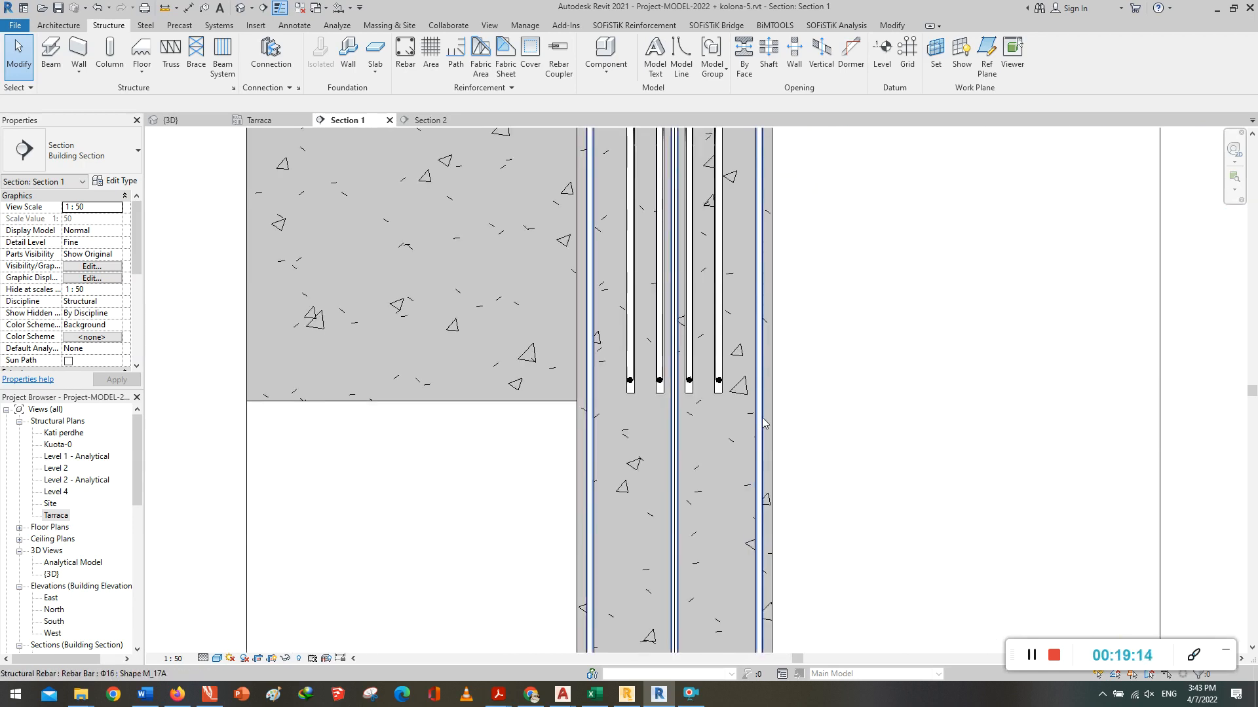
click(764, 422)
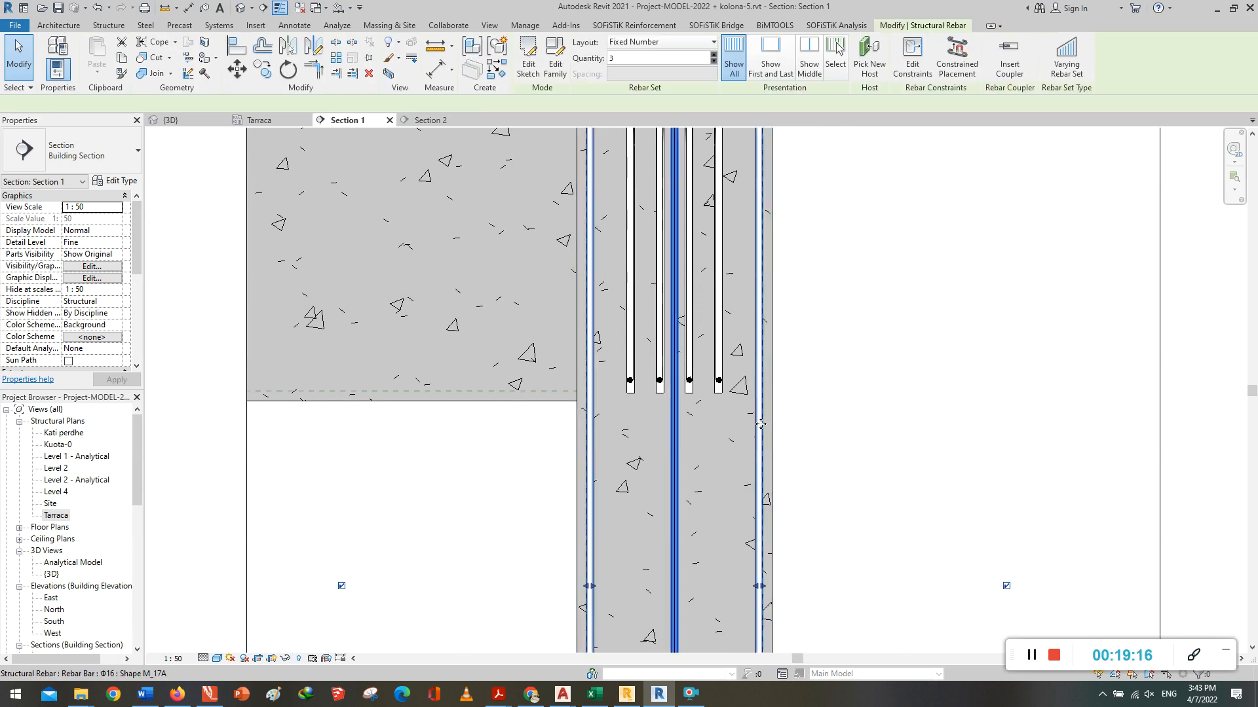
key(Escape)
scroll(714, 320, down, 6)
scroll(710, 321, down, 2)
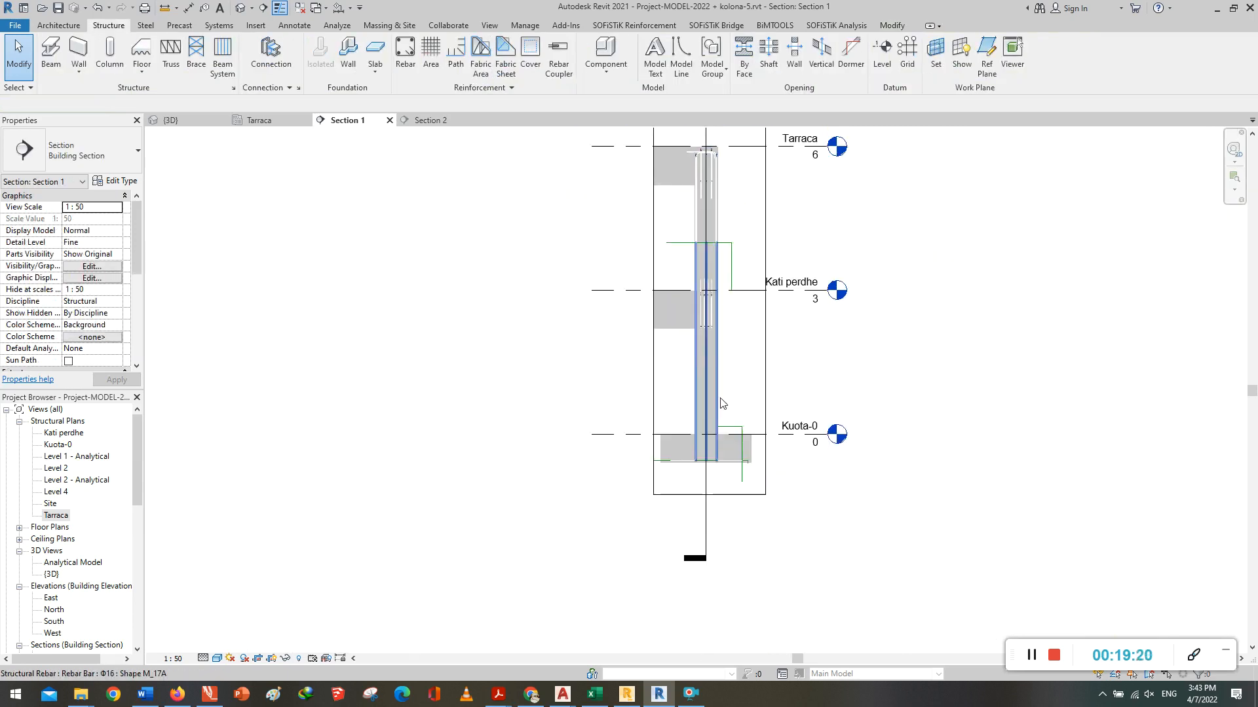
Step: Set the layout of the L-shaped Φ18 bar on the footing's right side to Fixed Number
scroll(714, 452, up, 4)
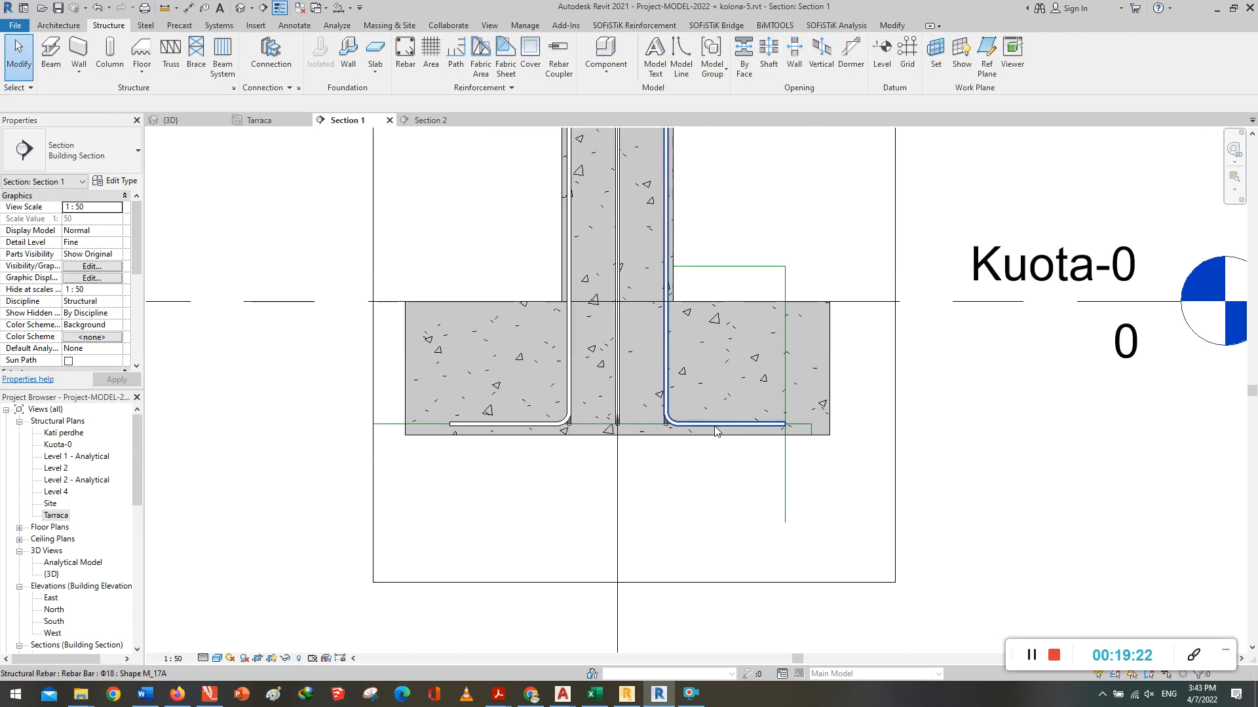
click(715, 431)
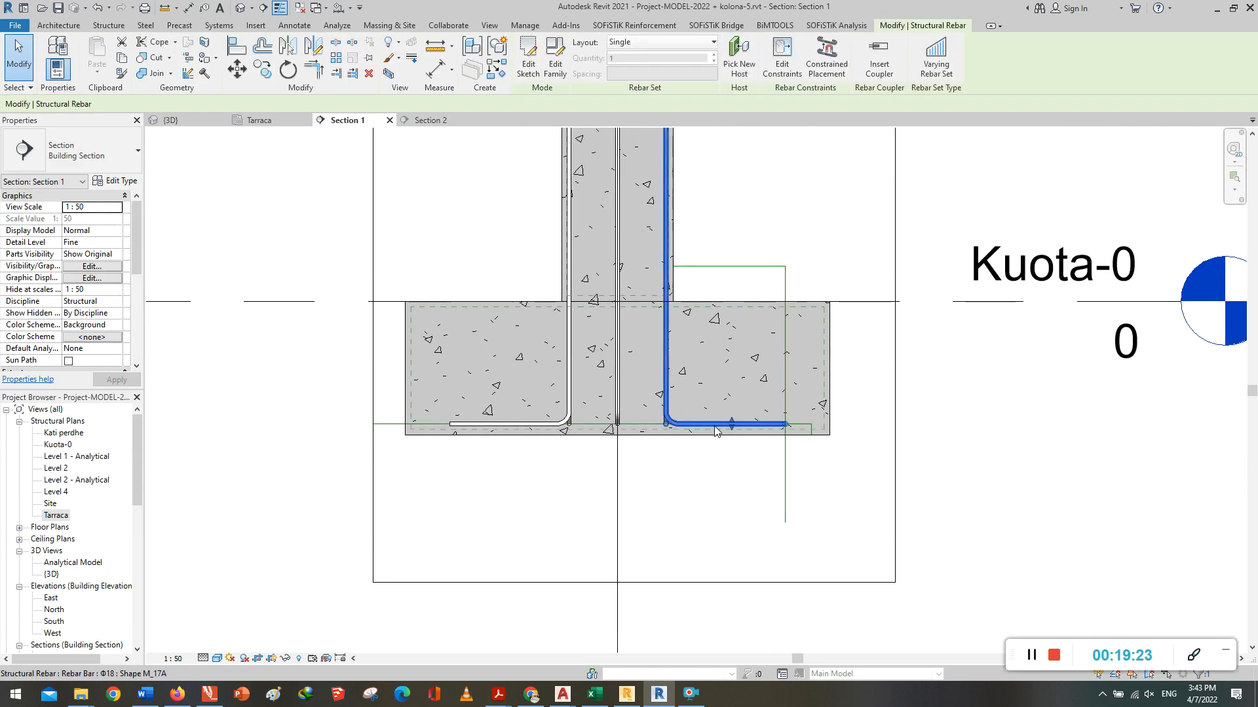
click(633, 43)
click(638, 70)
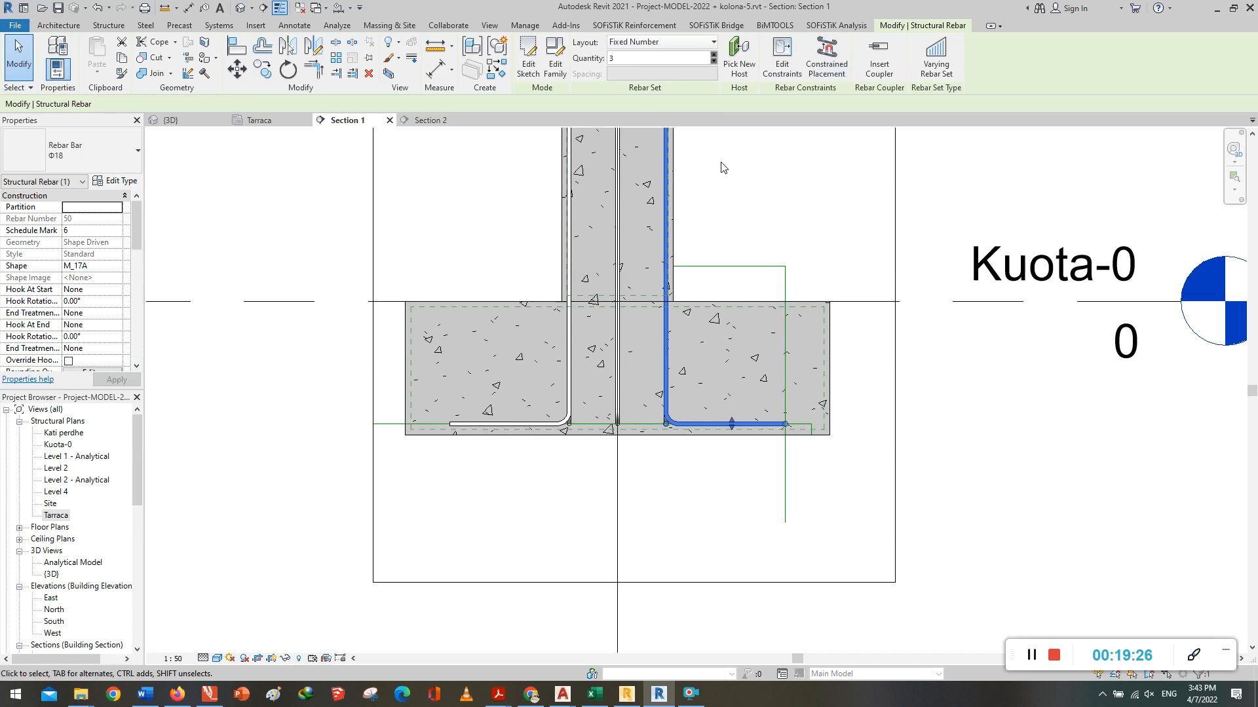
Step: Set the layout of the L-shaped Φ18 bar on the footing's left side to Fixed Number
click(722, 168)
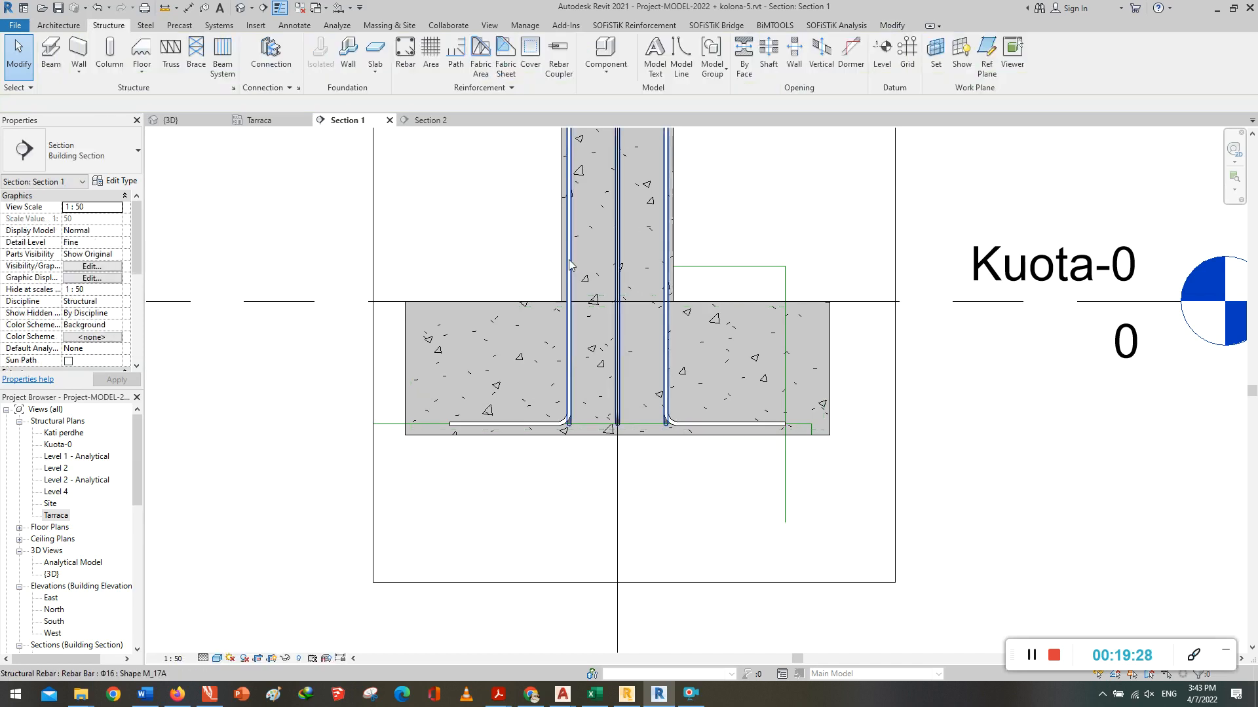
click(457, 430)
click(634, 42)
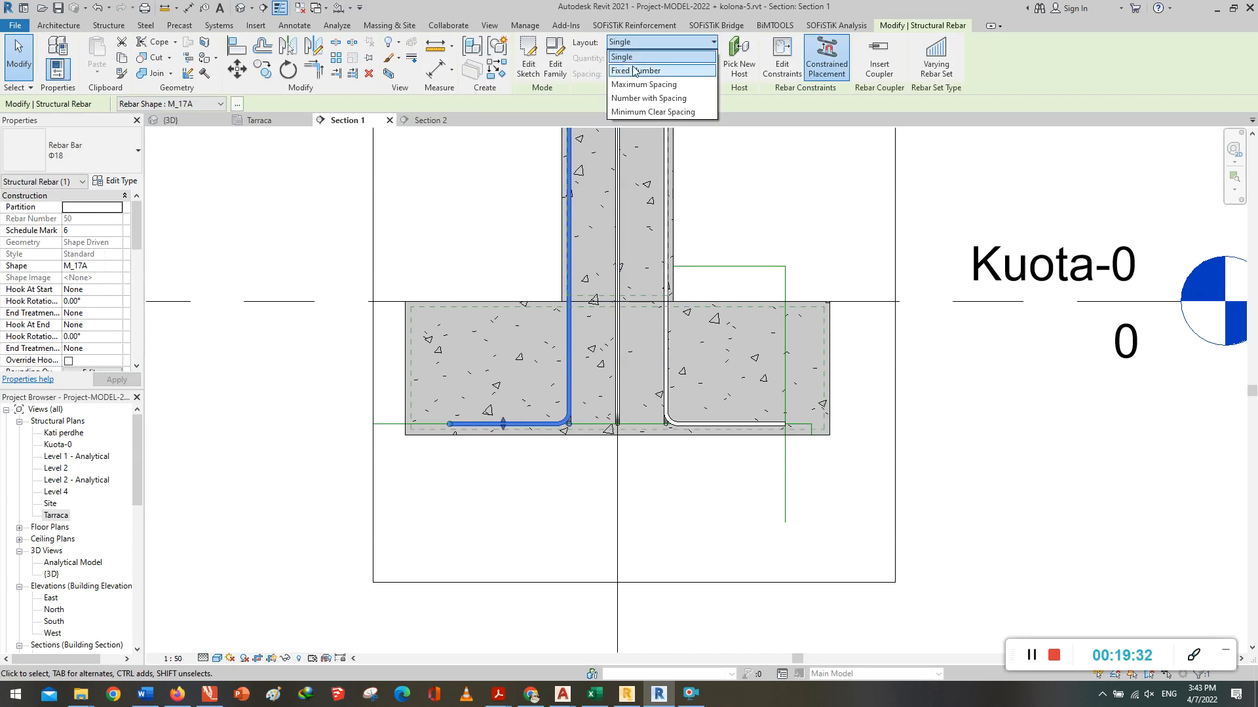
click(634, 70)
click(725, 170)
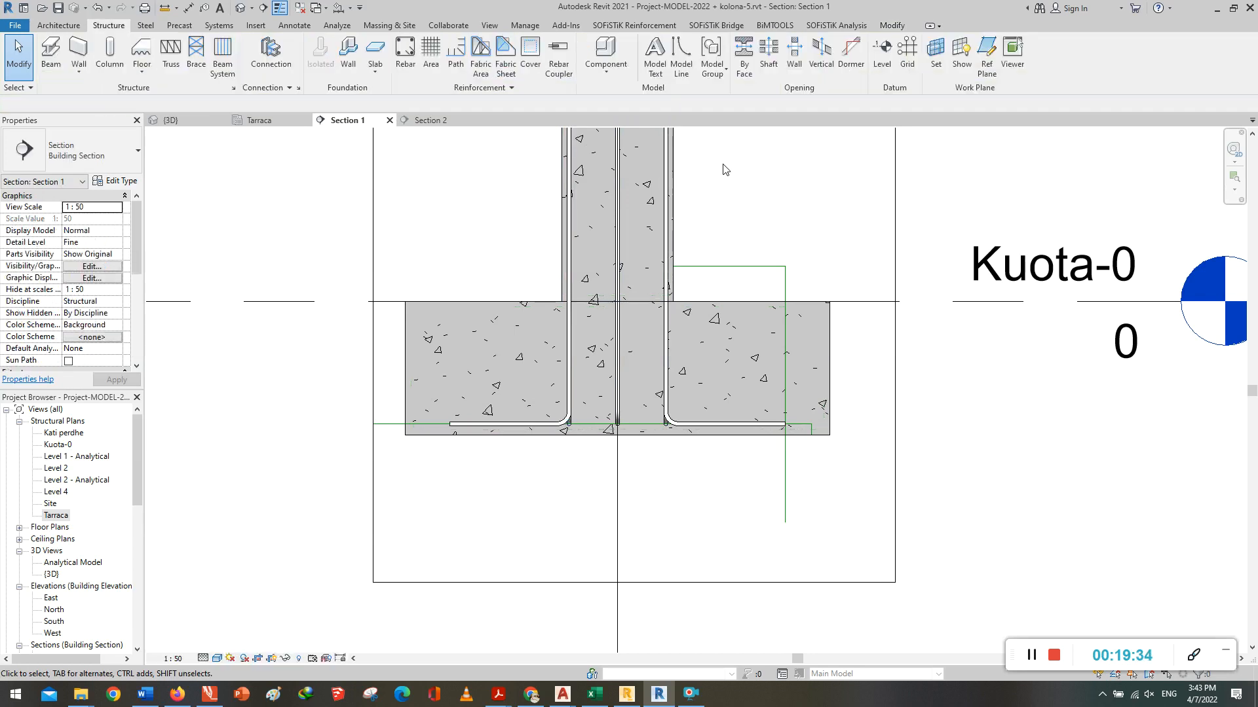
Step: Start placing structural rebar in Section 1 with the closed stirrup shape M_T1
scroll(570, 481, down, 2)
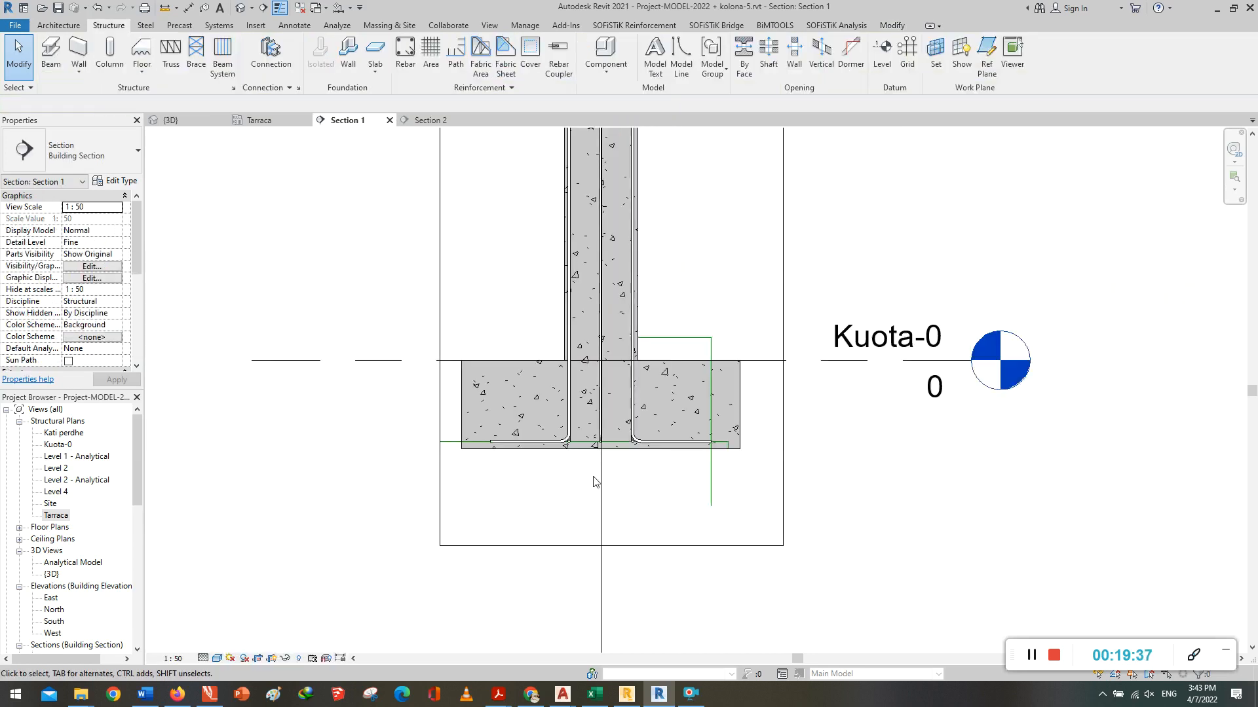
middle_drag(590, 488, 551, 603)
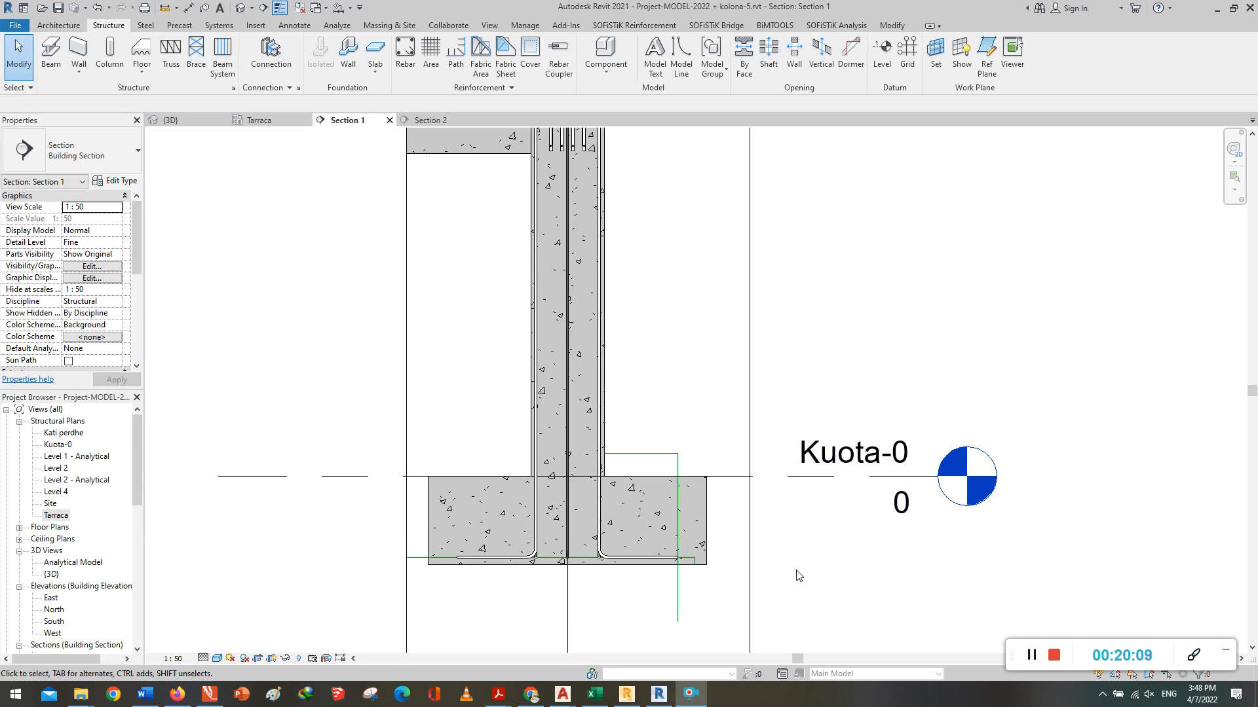
click(406, 51)
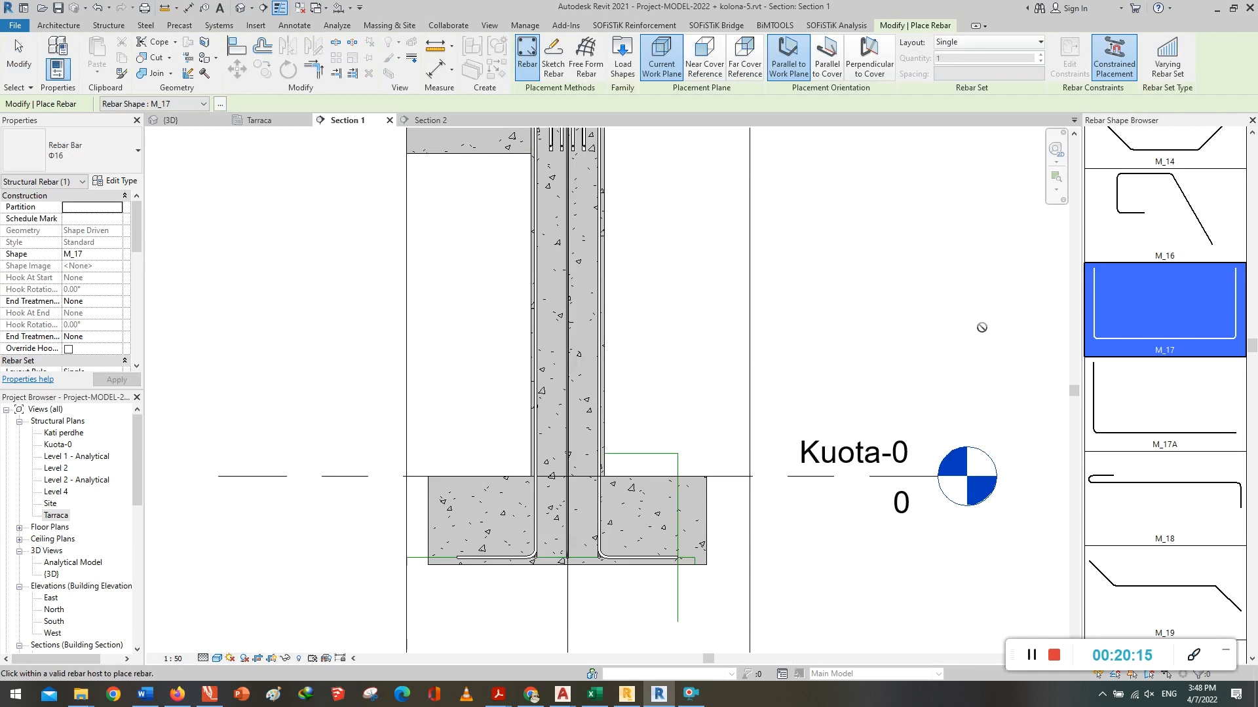
scroll(1165, 402, down, 5)
scroll(1165, 402, down, 5)
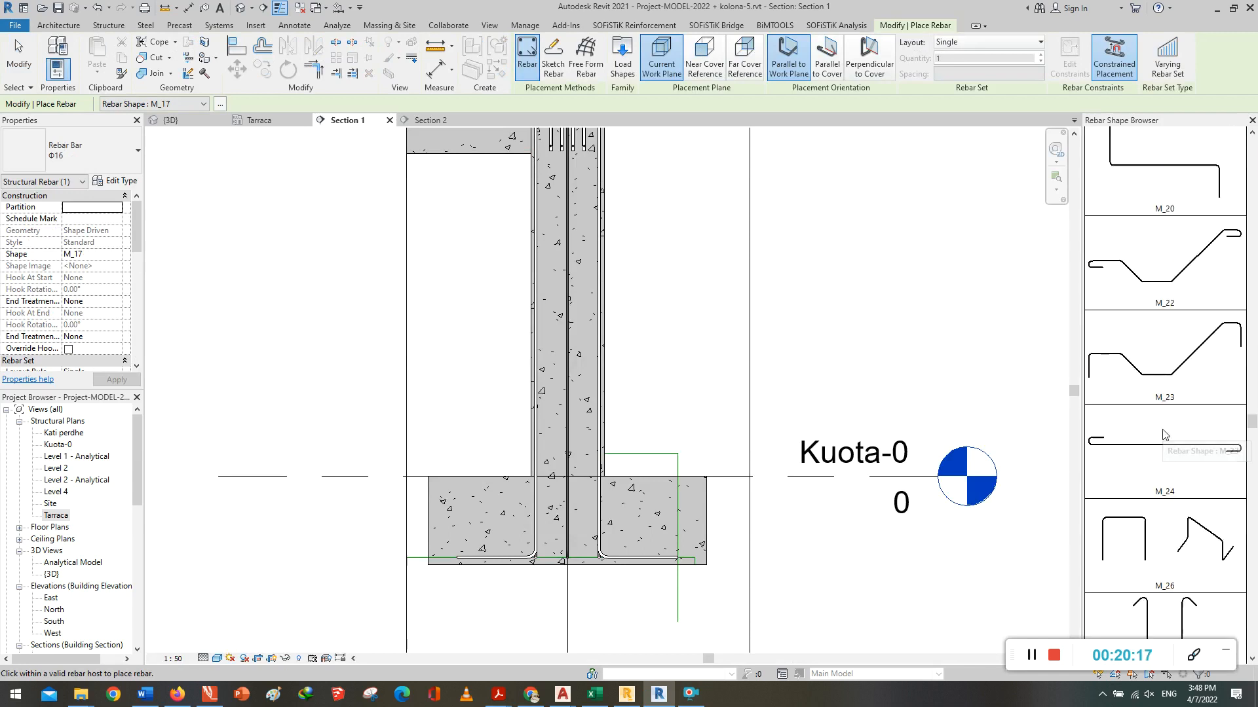
scroll(1164, 436, down, 2)
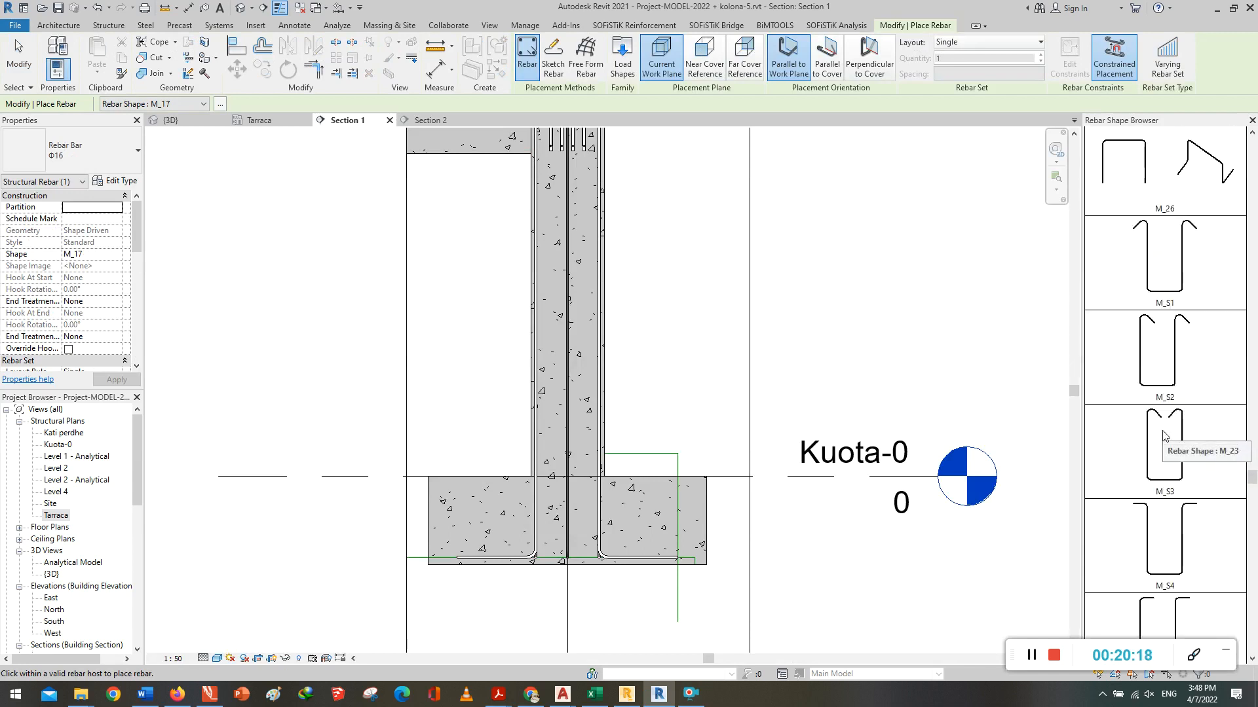
scroll(1164, 437, down, 1)
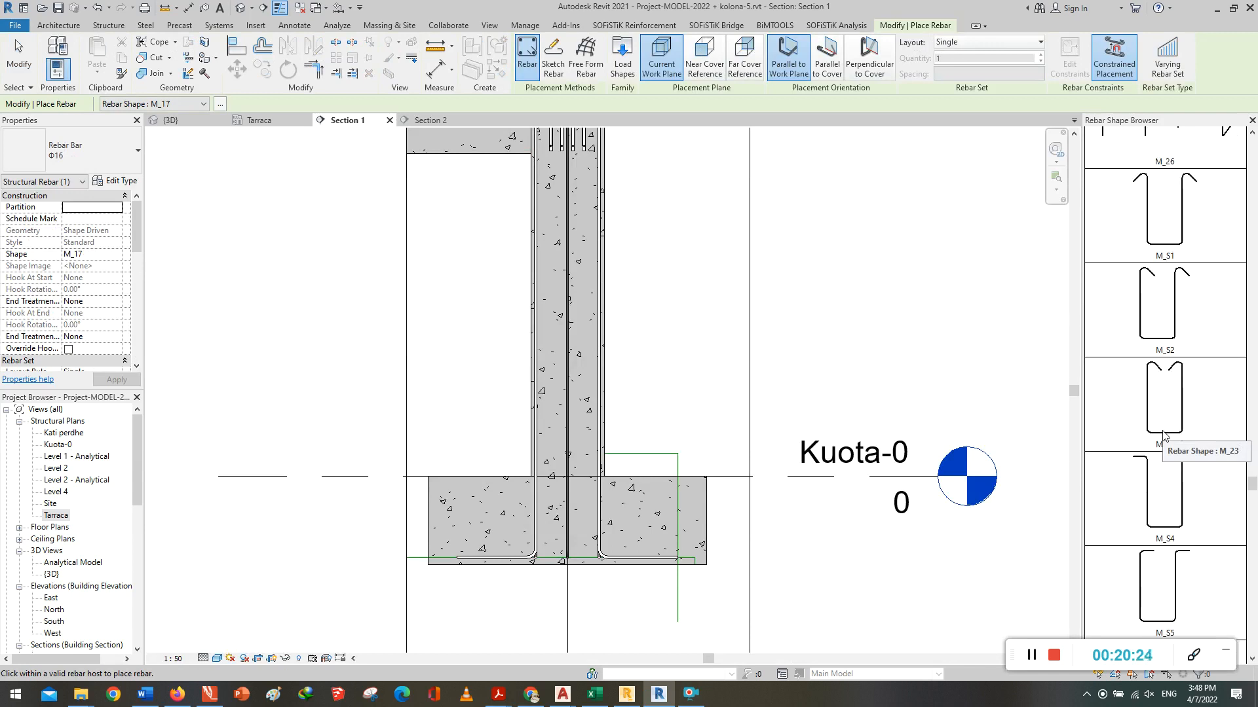
scroll(1164, 436, down, 7)
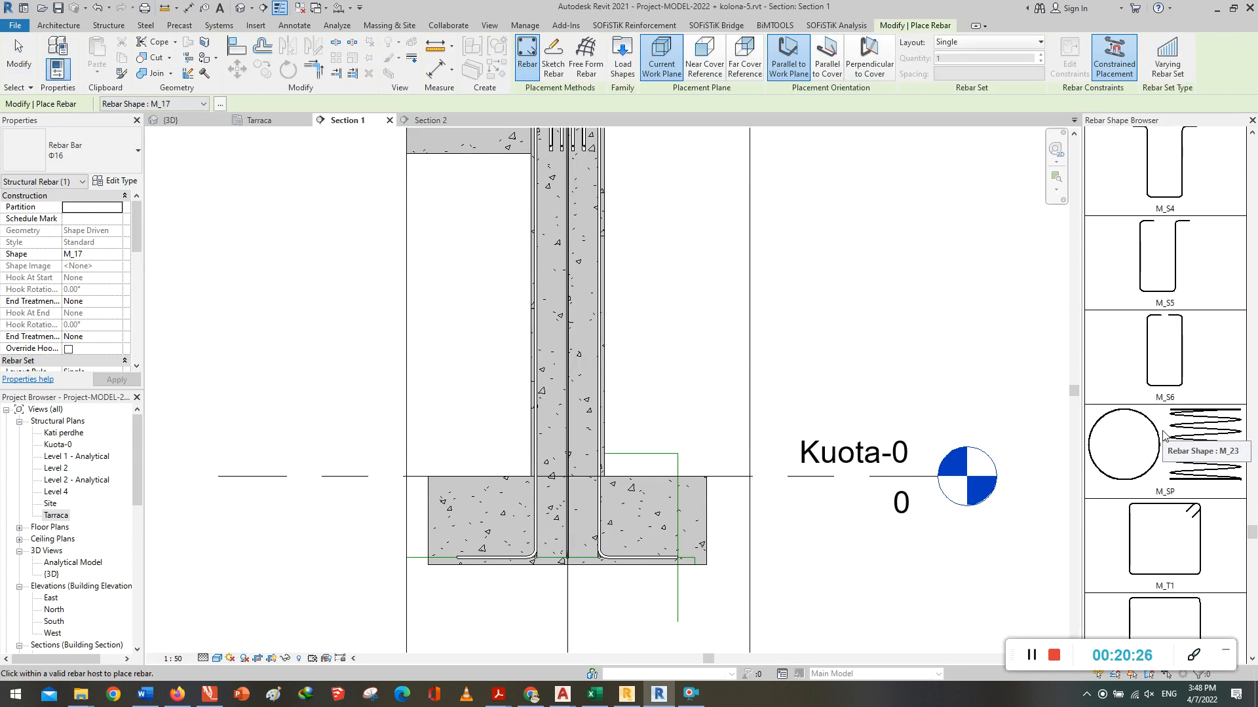
scroll(1164, 436, down, 1)
click(1149, 478)
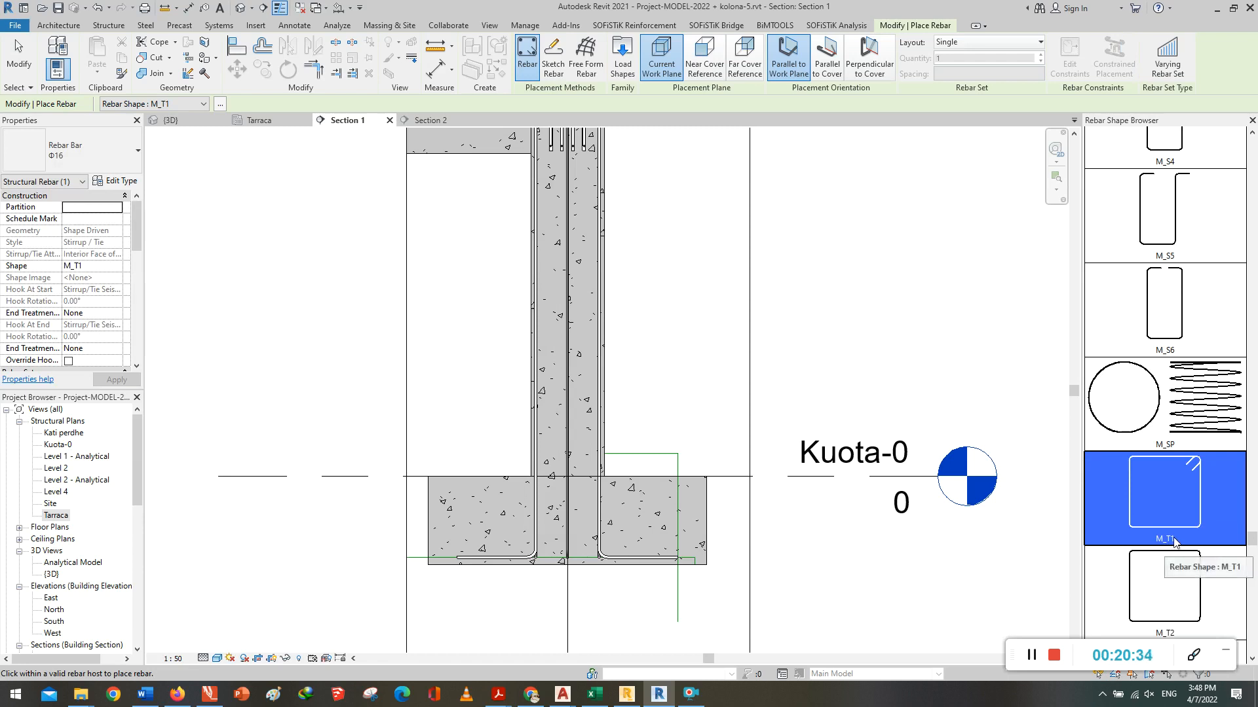
scroll(1169, 532, down, 1)
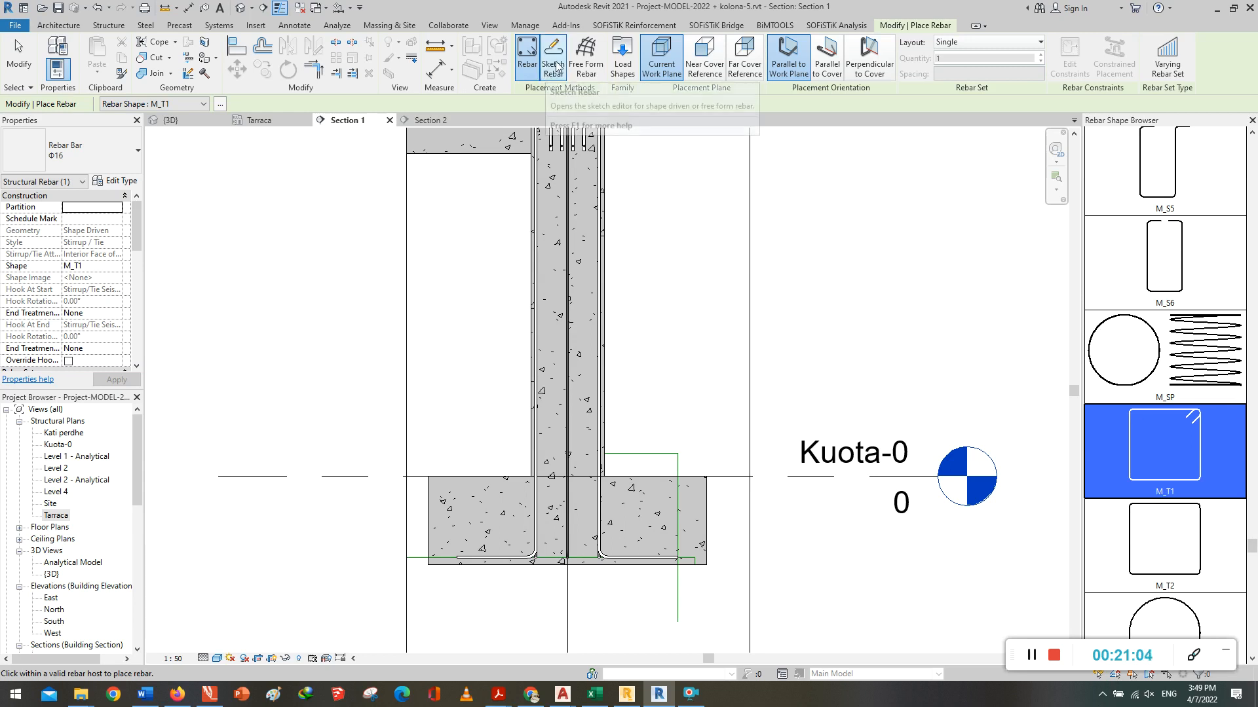
Step: Set the stirrup placement orientation to Perpendicular to Cover and the bar type to Stafe Φ8
click(794, 68)
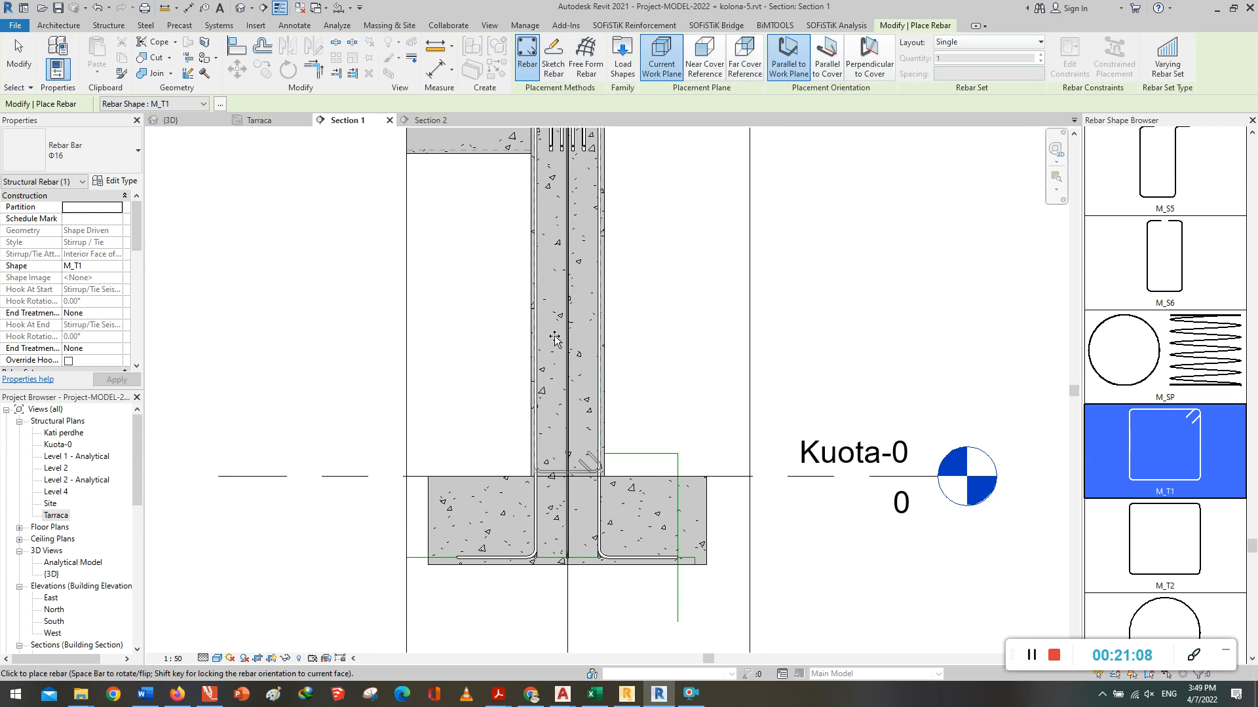
click(879, 66)
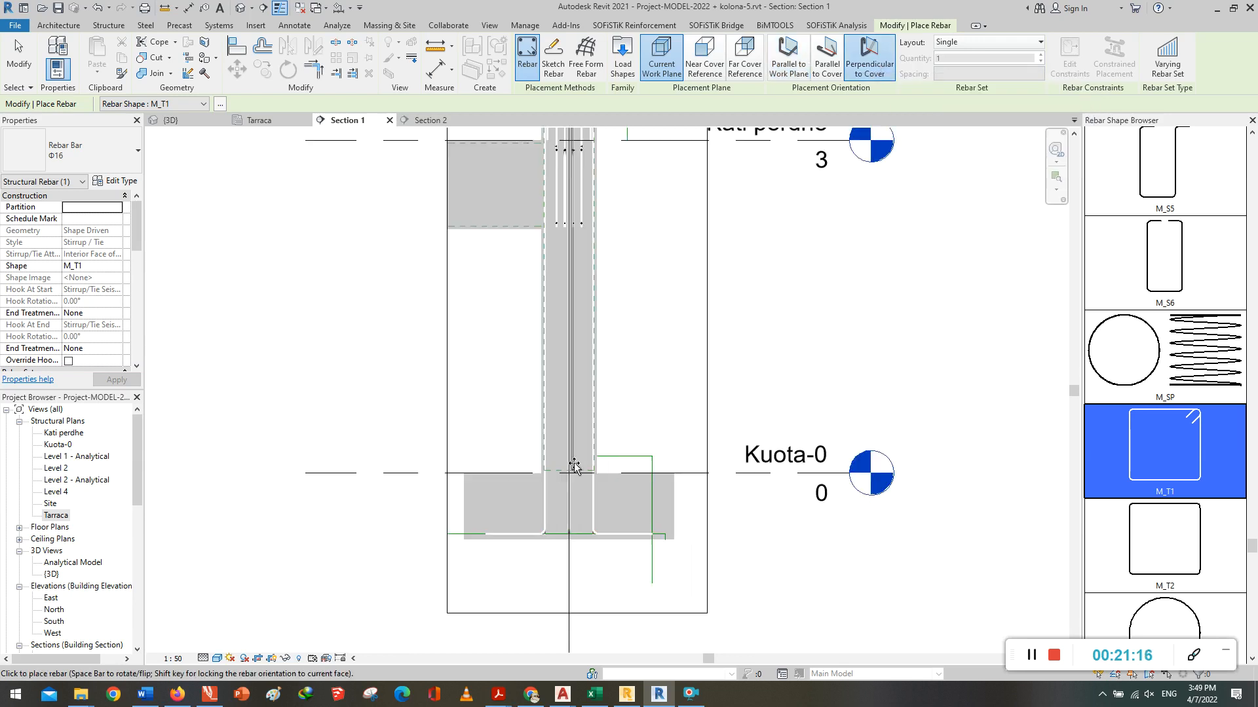
click(124, 152)
click(60, 323)
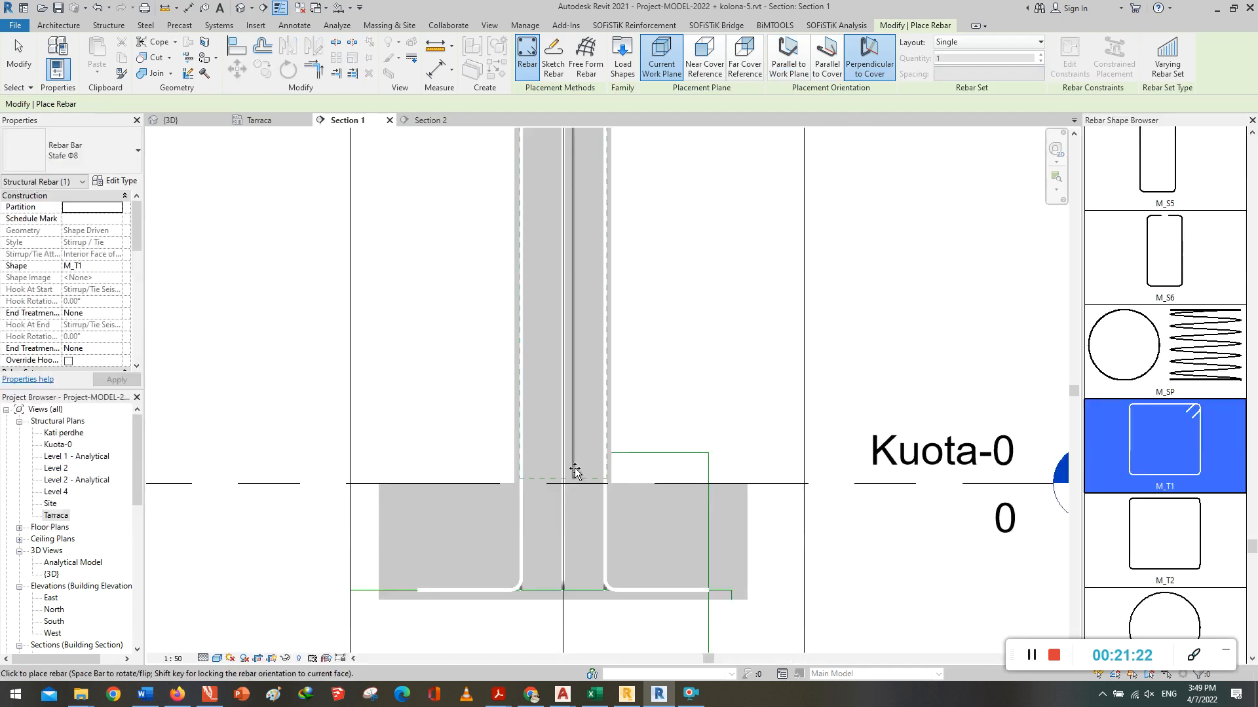
scroll(560, 415, up, 4)
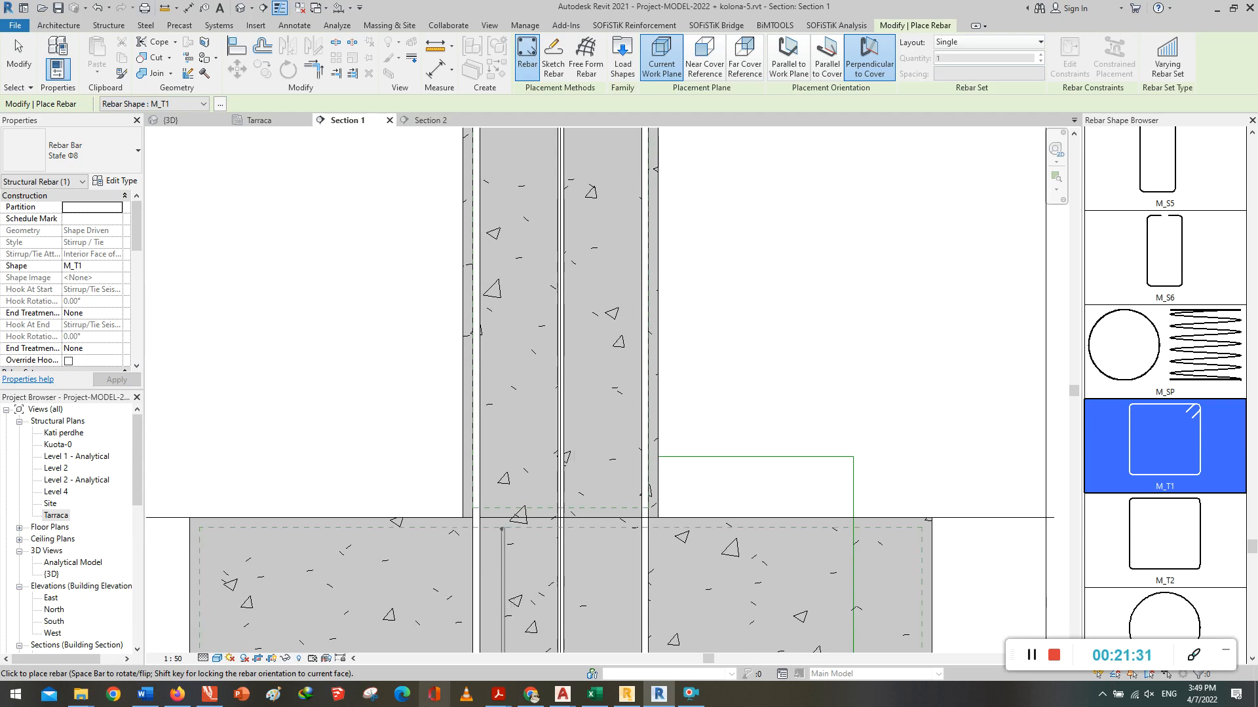
Step: Switch to PDF Annotator to consult the column's critical zone length and maximum stirrup spacing calculations
click(211, 696)
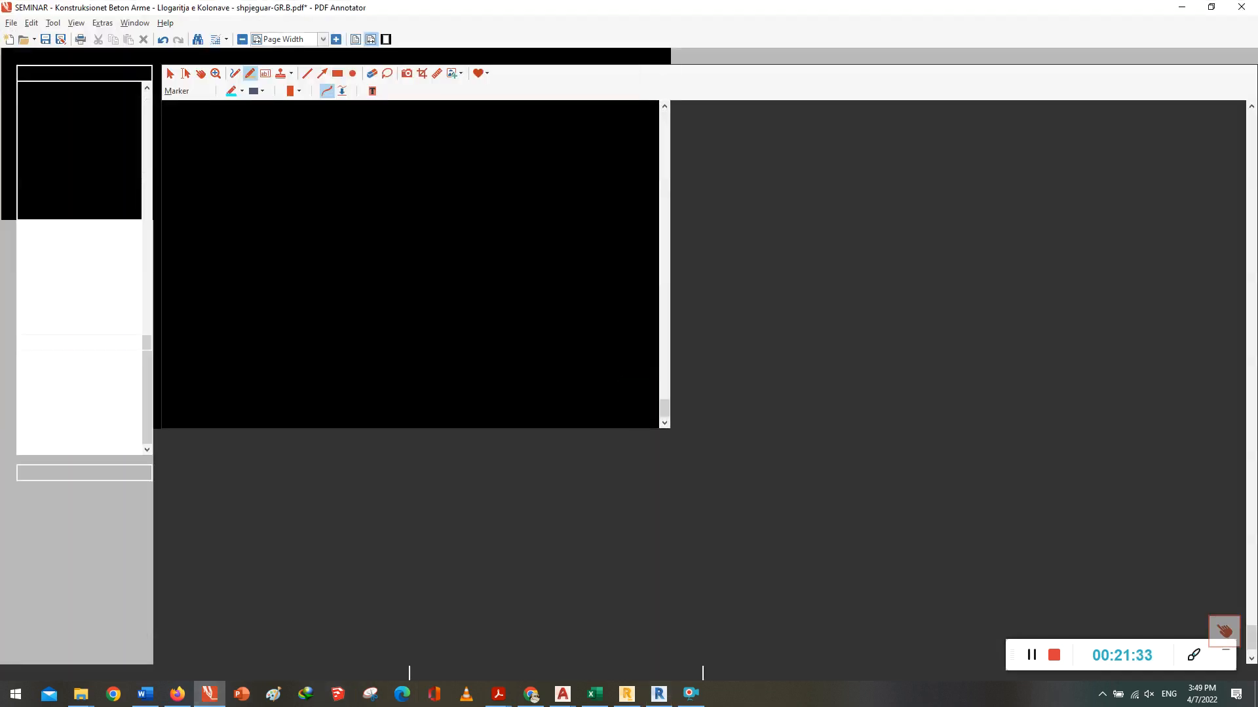
scroll(773, 393, up, 6)
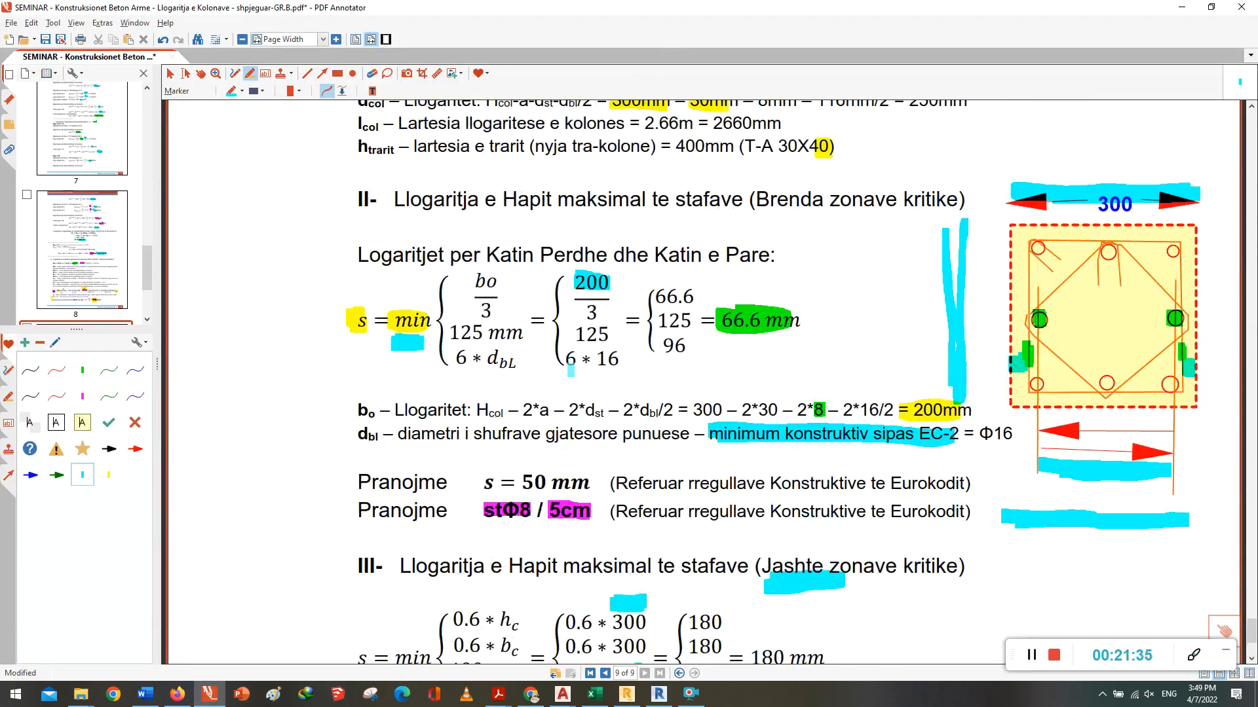
scroll(571, 370, up, 1)
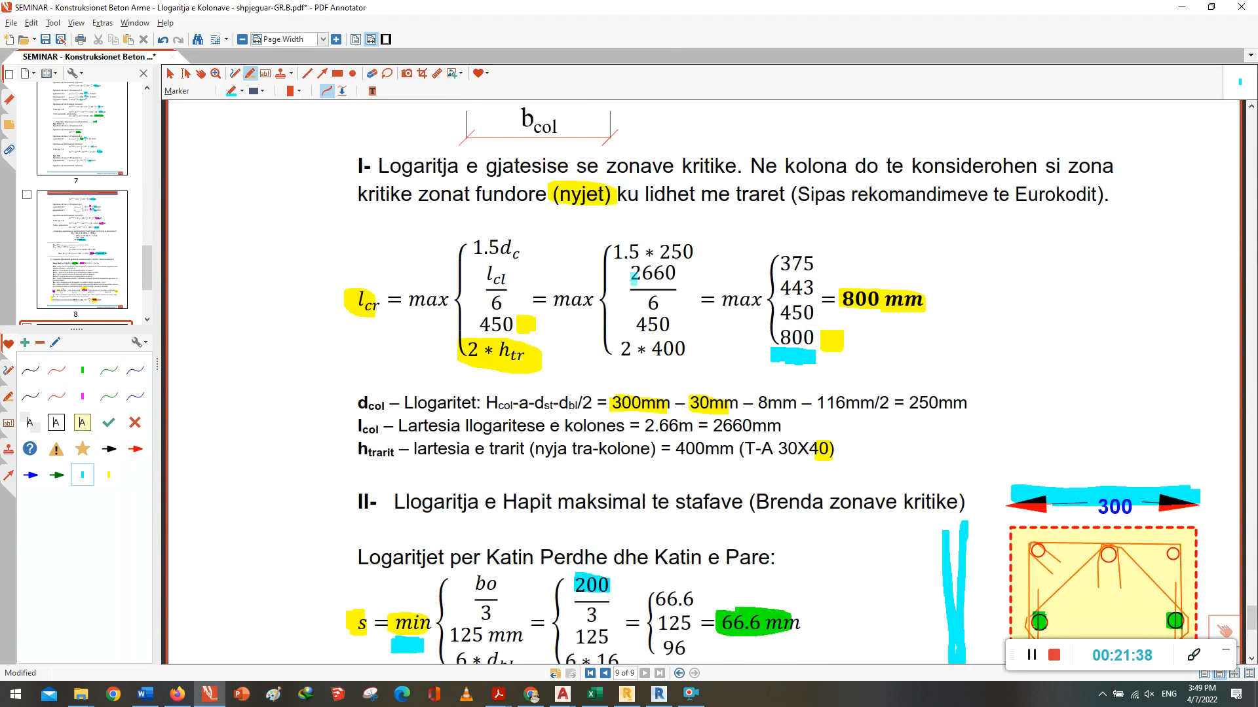
click(1182, 7)
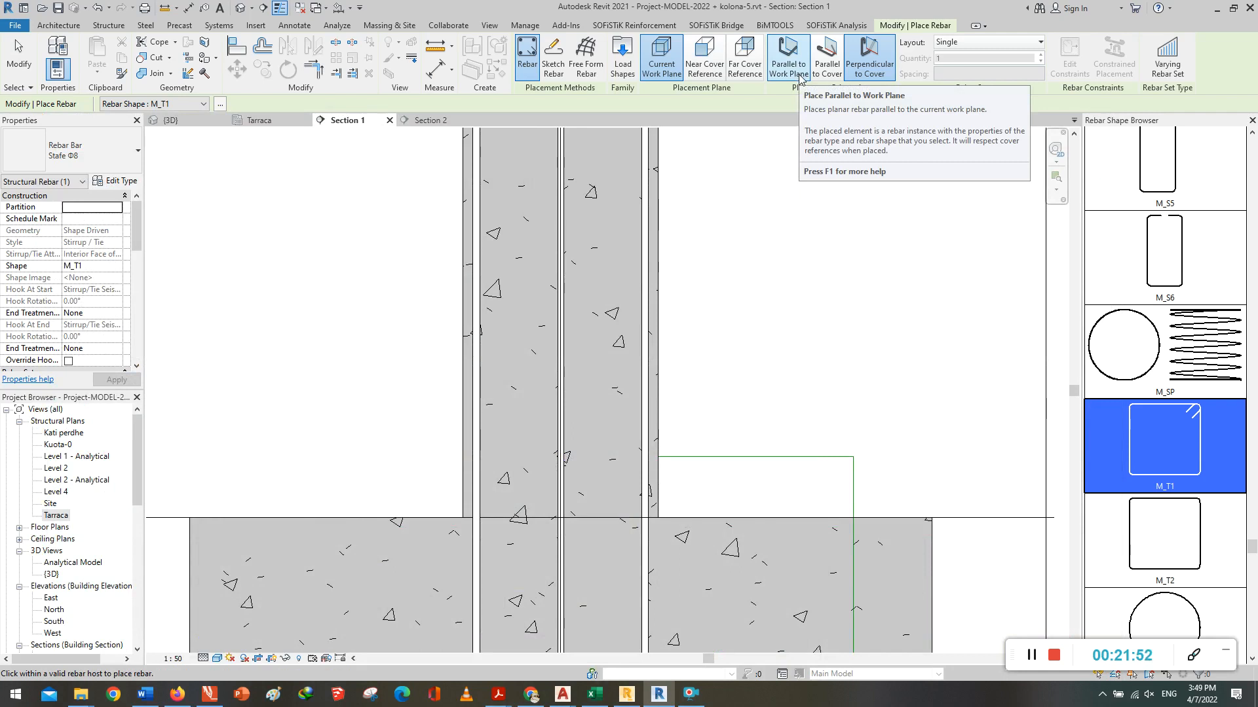
Step: Set the stirrup layout to Number with Spacing, with a quantity of 8 and a spacing of 80 mm
click(956, 43)
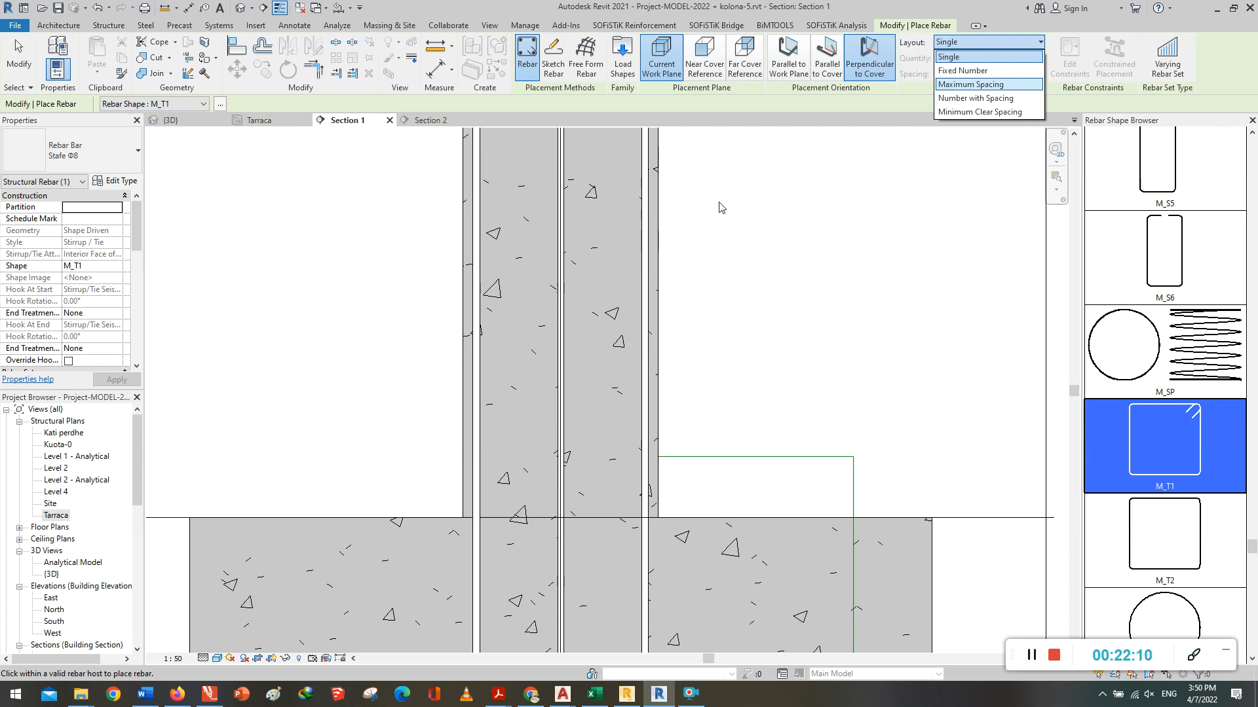
click(962, 99)
text(8)
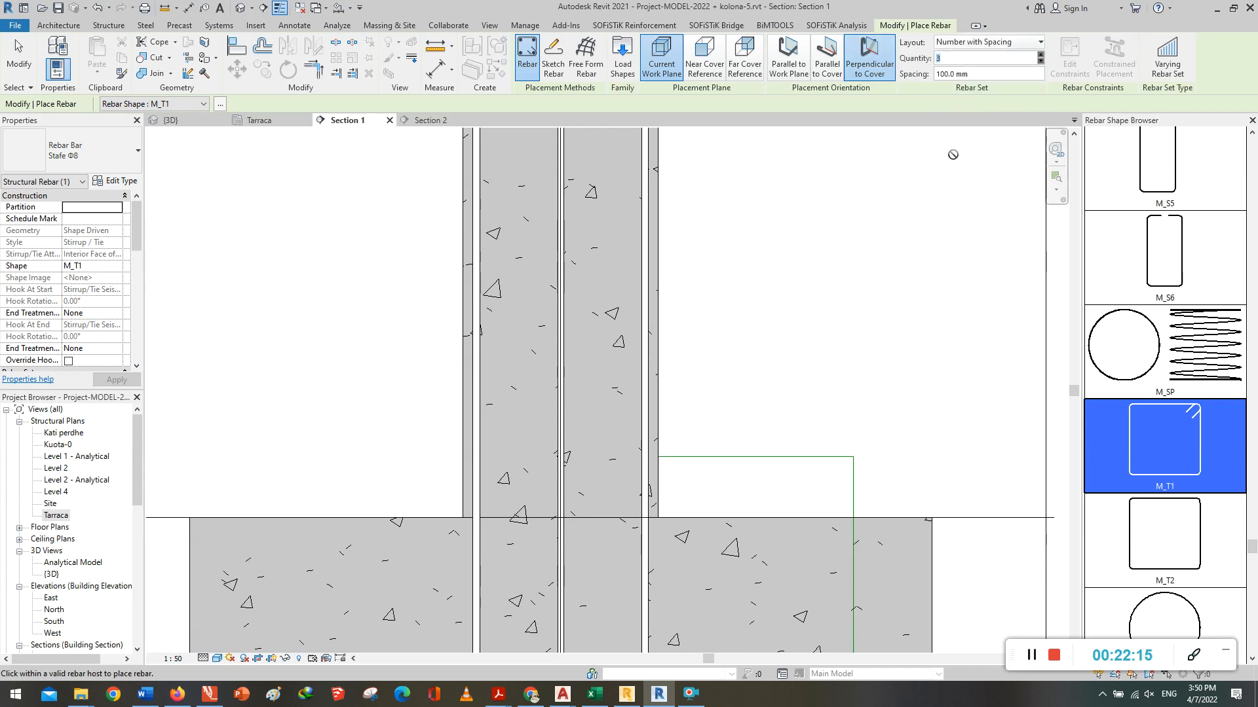
double_click(950, 74)
text(150)
mouse_move(947, 74)
mouse_down()
mouse_move(911, 77)
mouse_move(934, 74)
mouse_up()
click(951, 74)
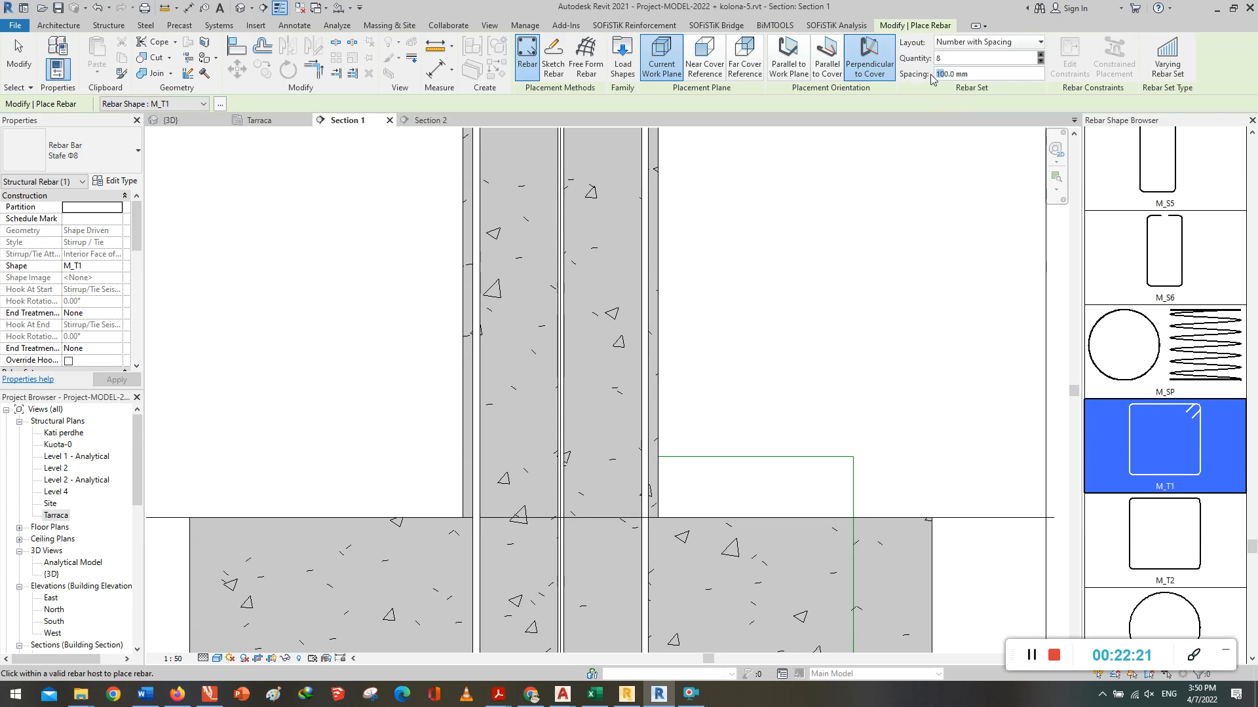
text(8)
click(961, 59)
Step: Place the Stafe Φ8 stirrup set at the column base, just above the footing
scroll(639, 383, down, 2)
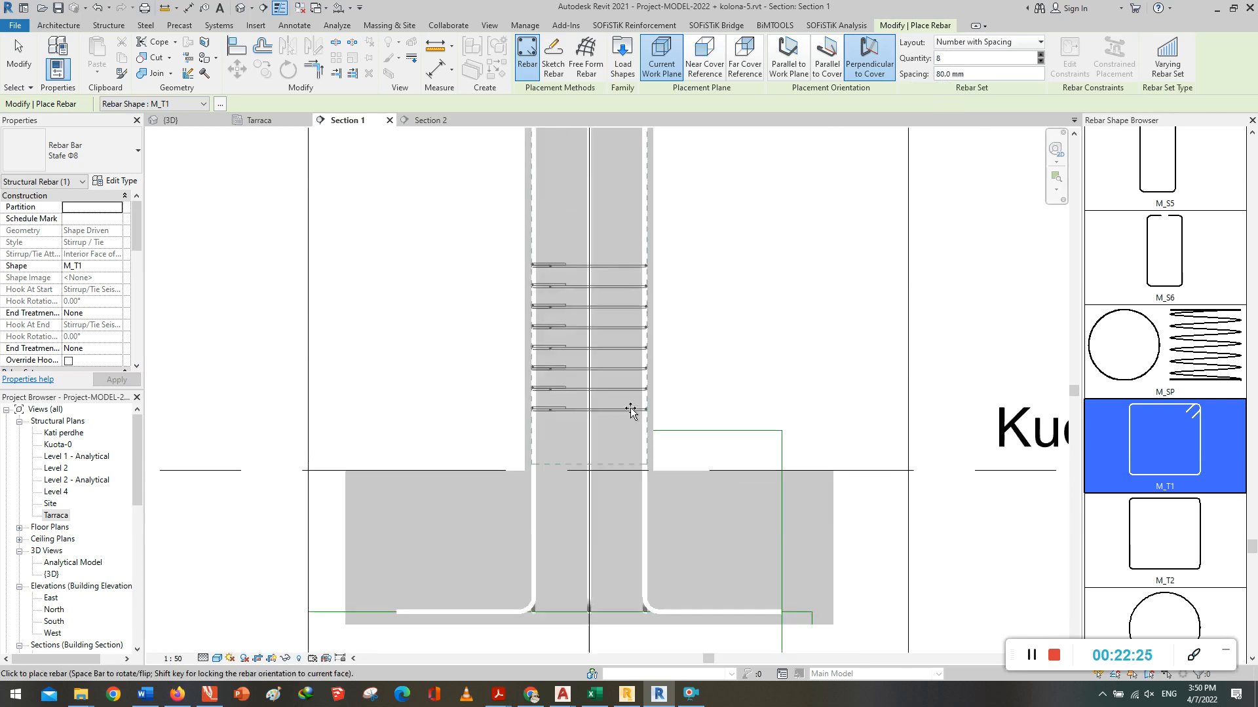
scroll(613, 439, down, 3)
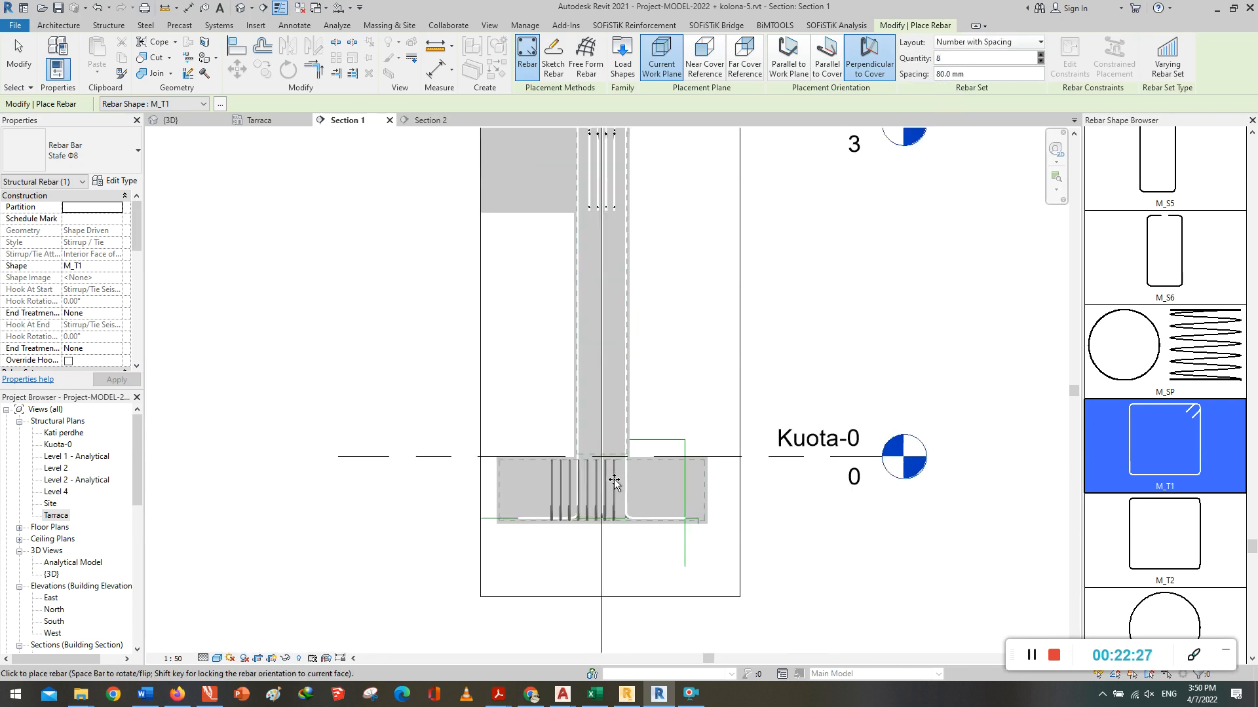
scroll(613, 435, up, 5)
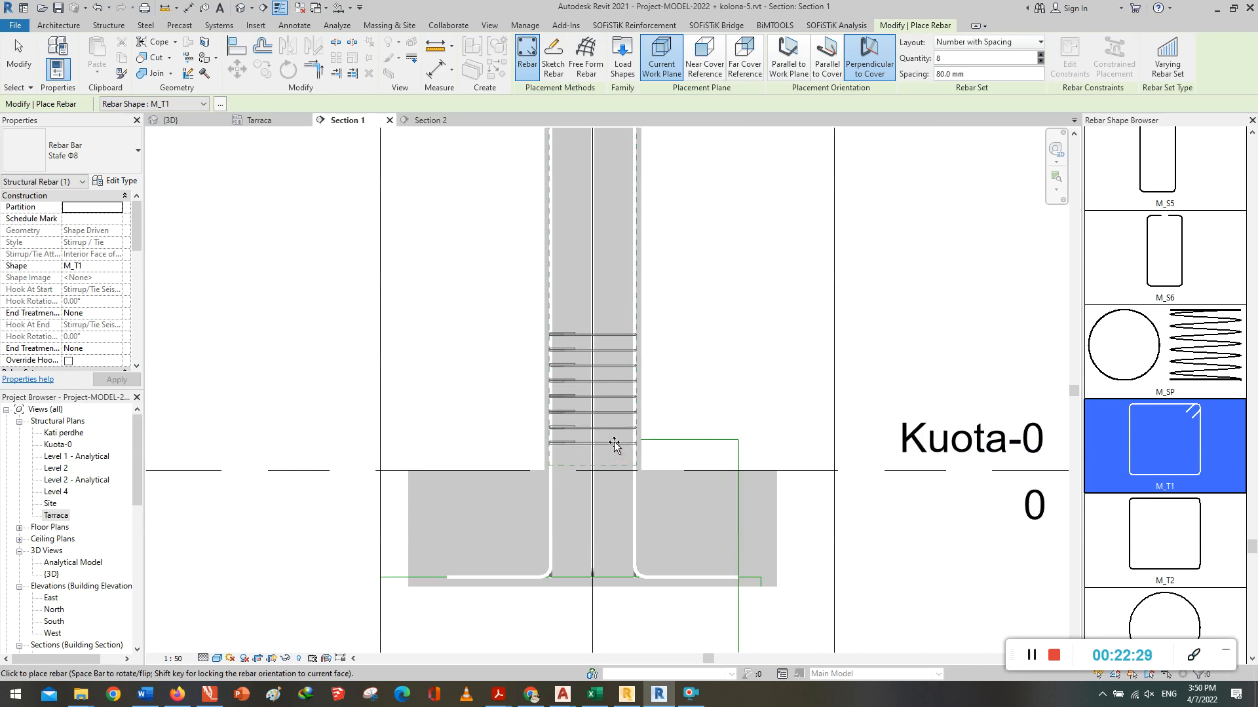
scroll(614, 445, up, 2)
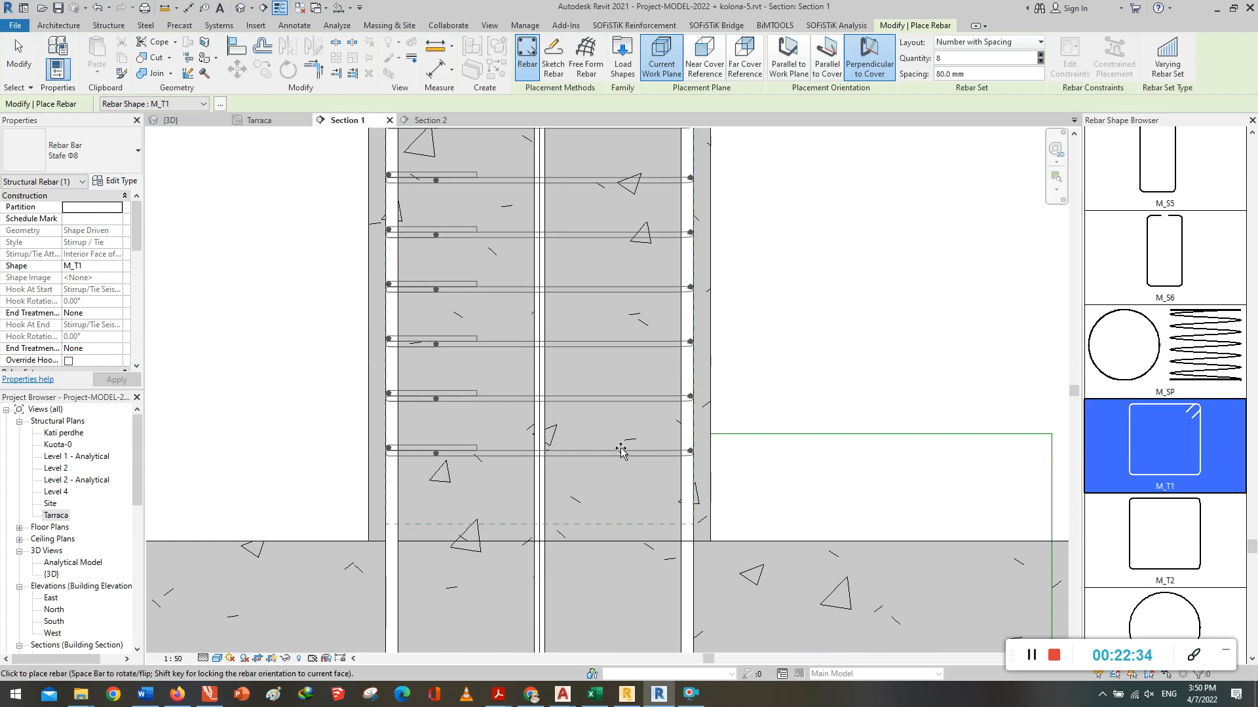
scroll(621, 452, down, 4)
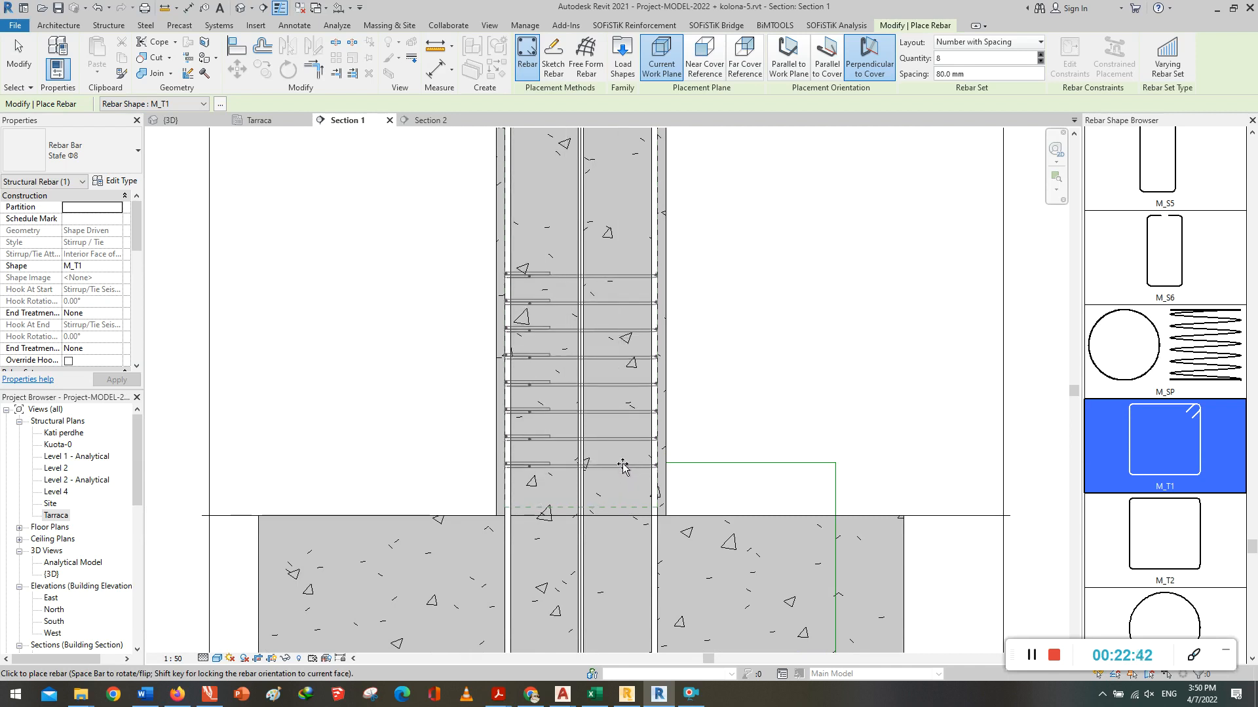
click(623, 466)
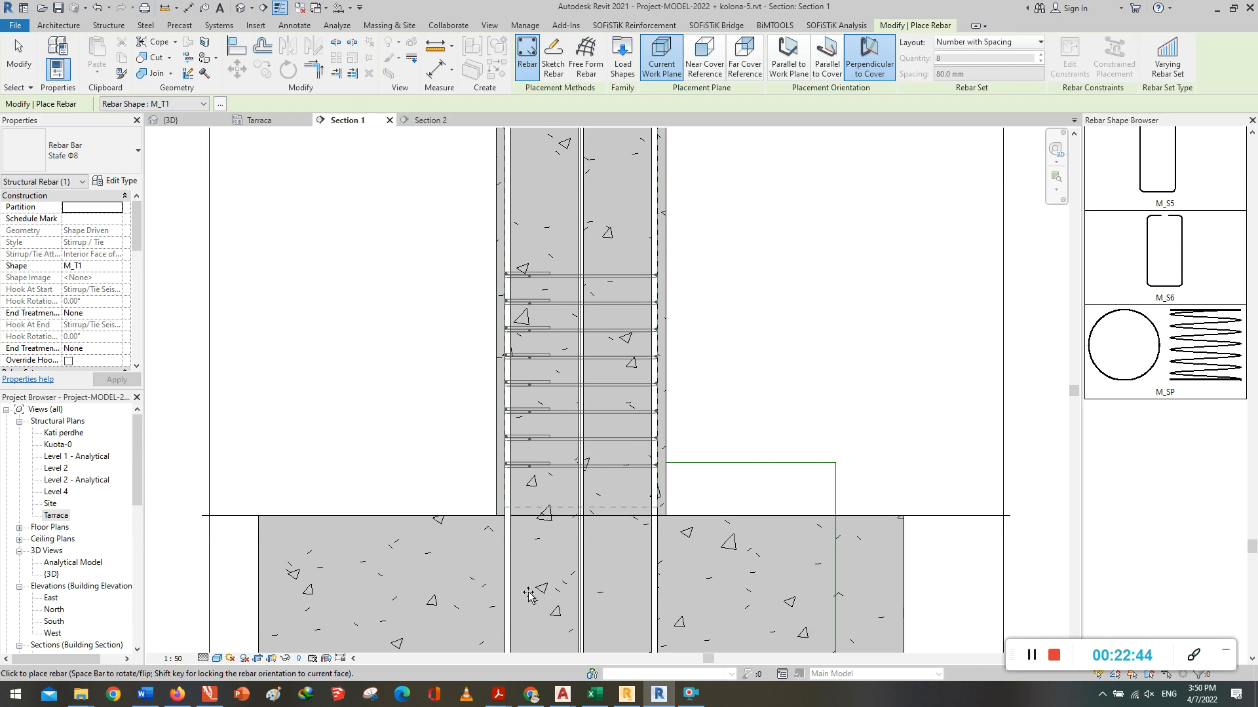
Step: Place another set of eight Φ8 stirrups in the column just below the beam at the Kati perdhe level
scroll(531, 593, down, 1)
scroll(498, 543, down, 4)
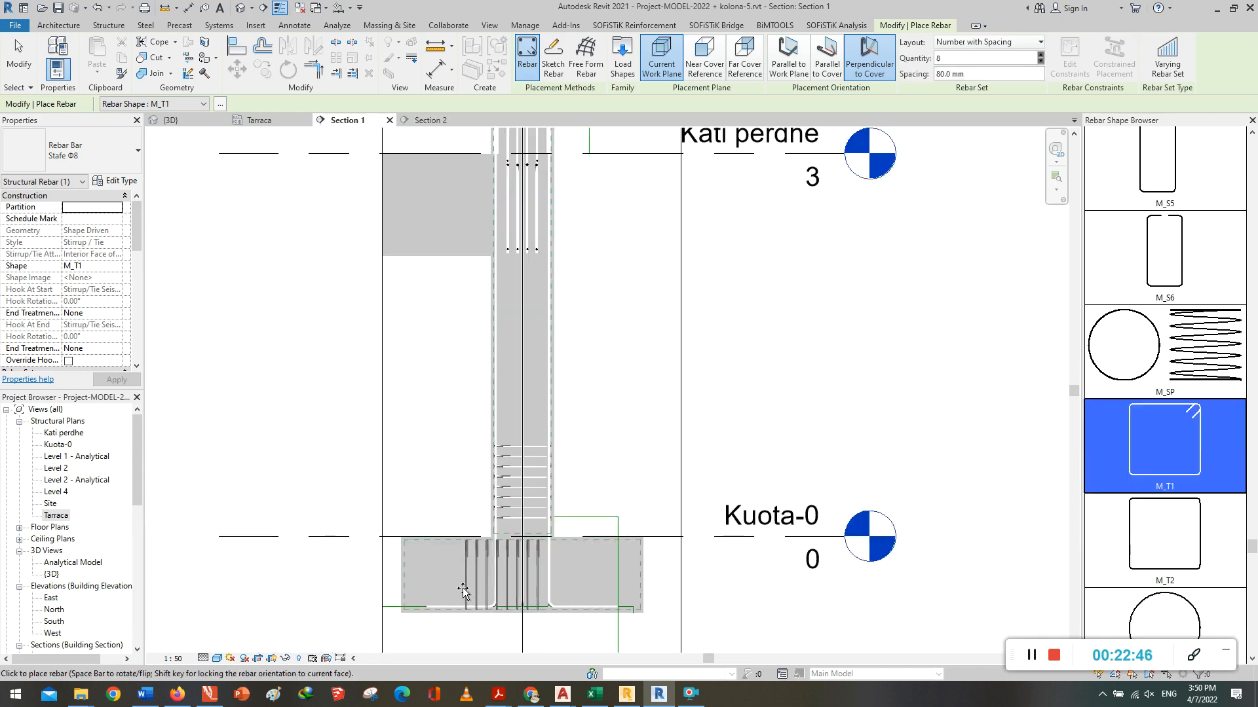
scroll(527, 311, up, 2)
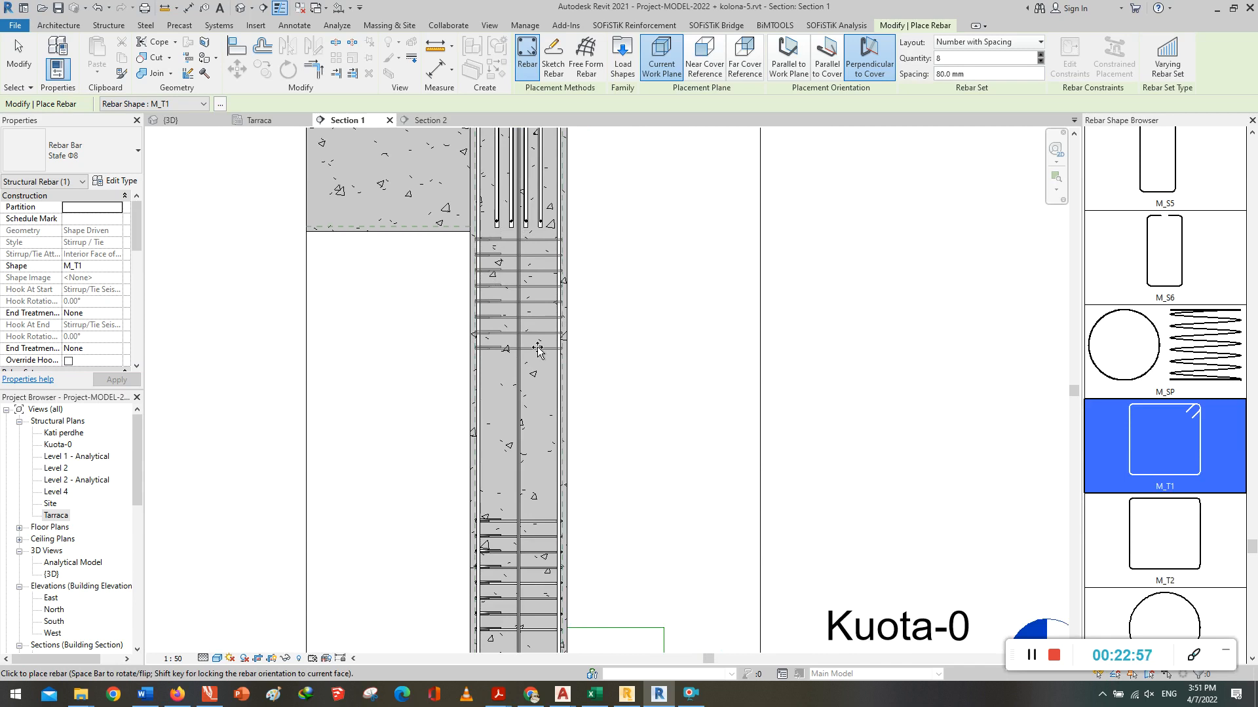
click(537, 350)
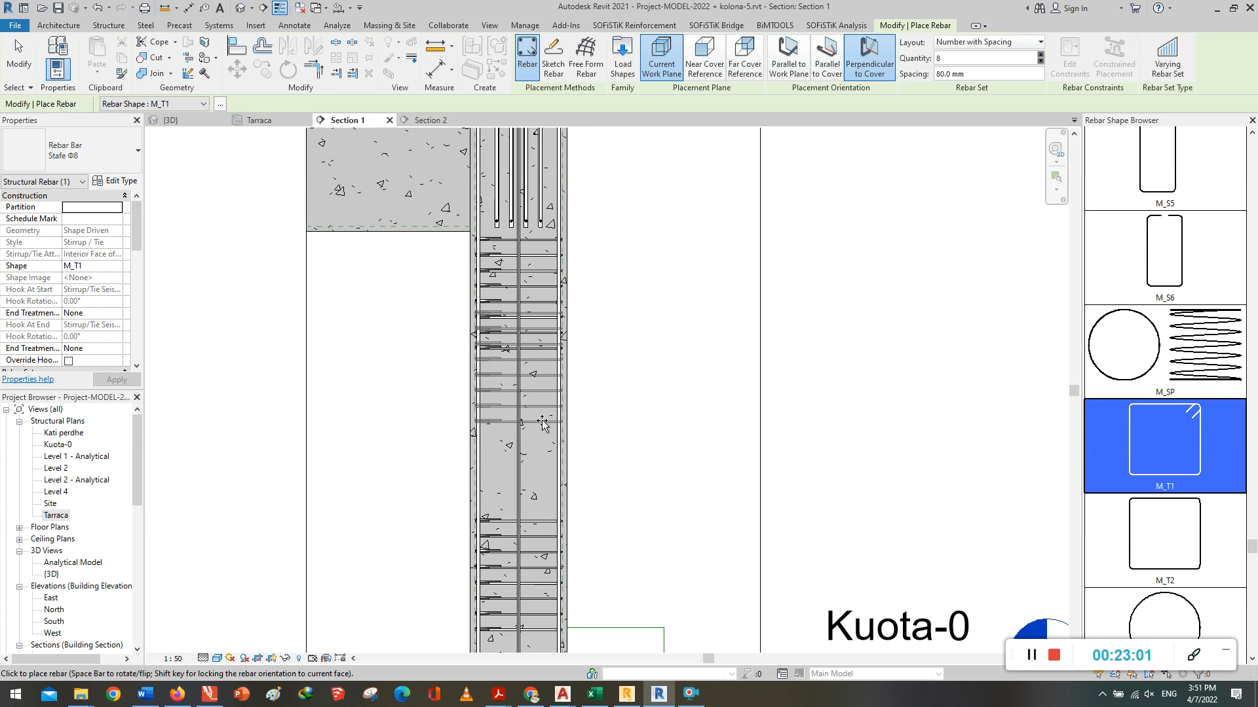
Step: Place a third set of eight Φ8 stirrups in the column just above the Kati perdhe level
scroll(542, 424, down, 3)
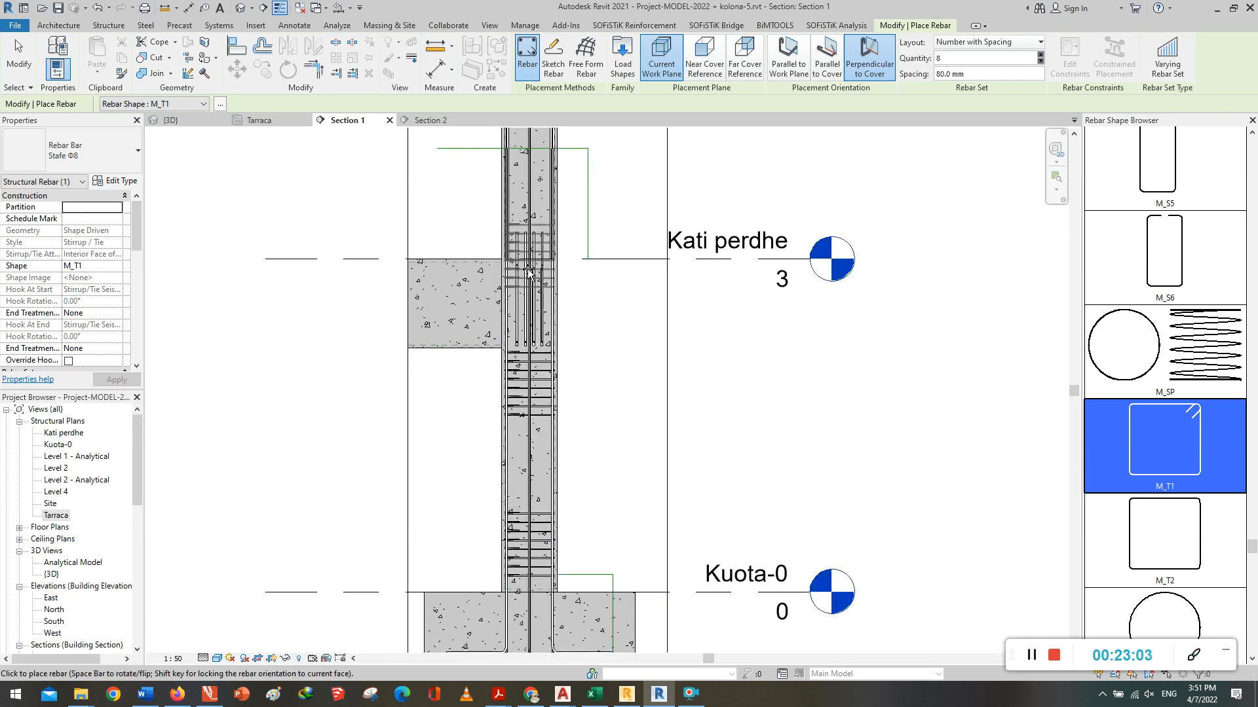
scroll(532, 278, up, 3)
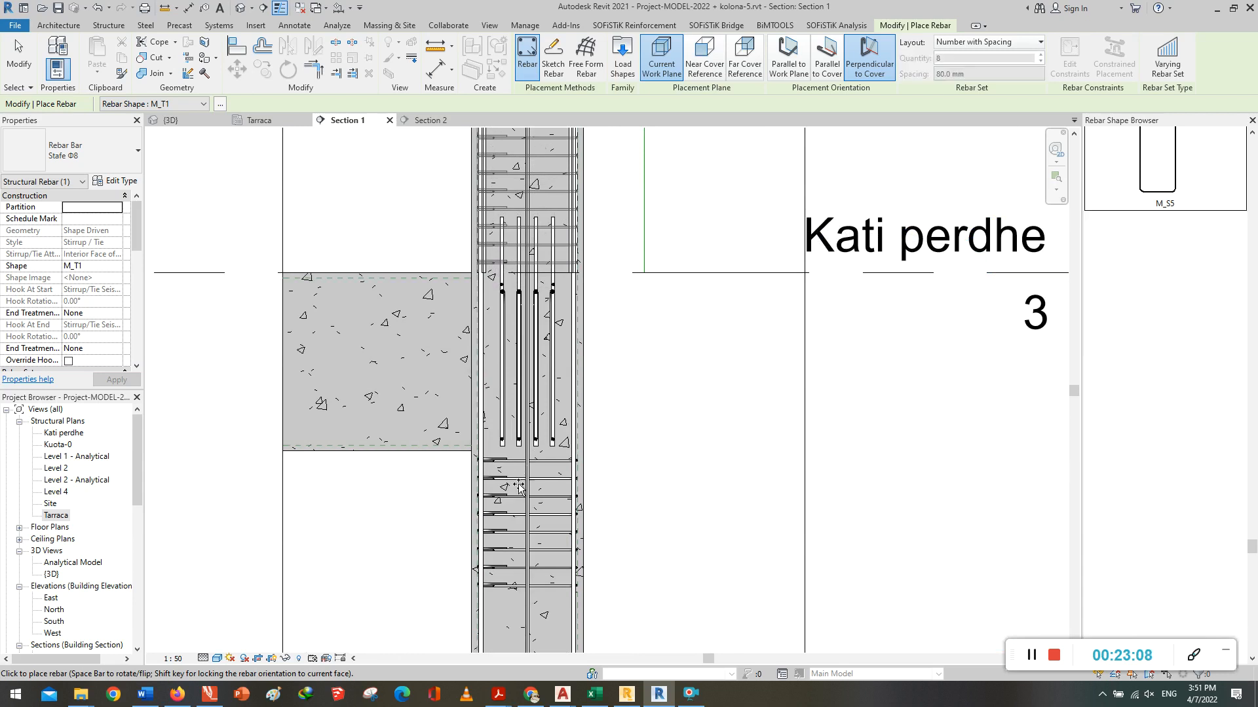
scroll(425, 569, down, 4)
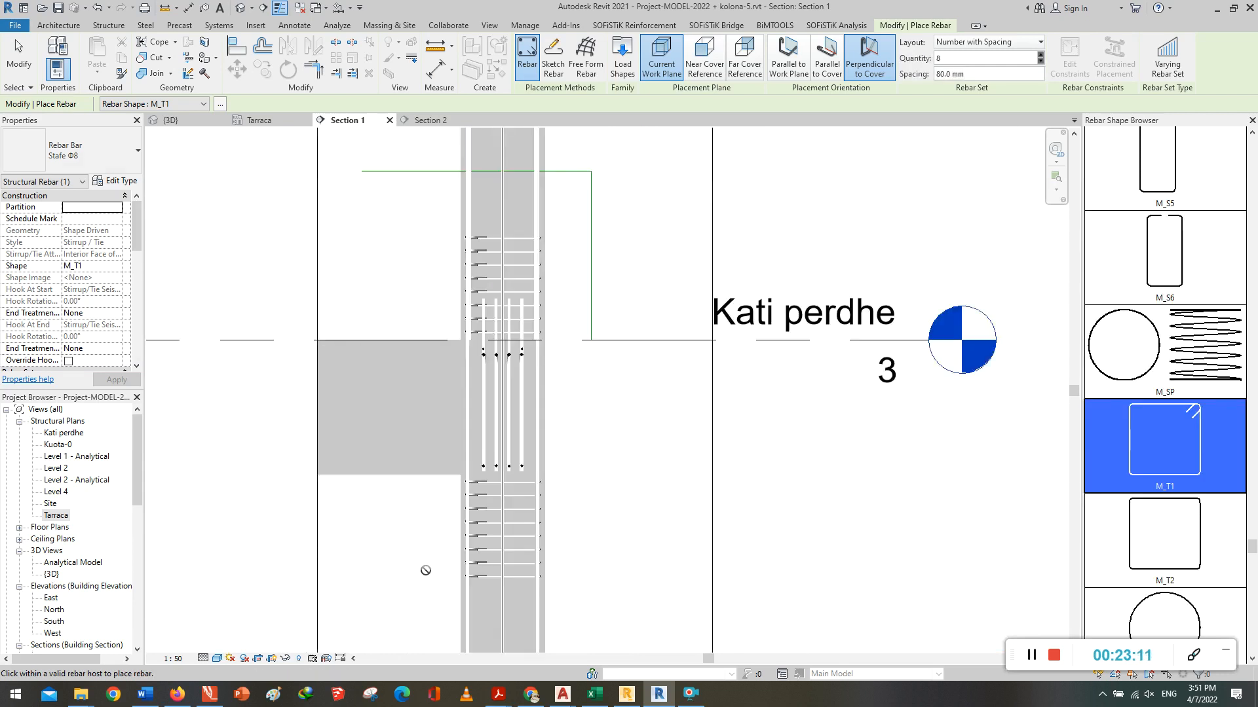
Step: Place a fourth set of eight Φ8 stirrups in the column just below the beam at the Tarraca level
scroll(459, 569, up, 5)
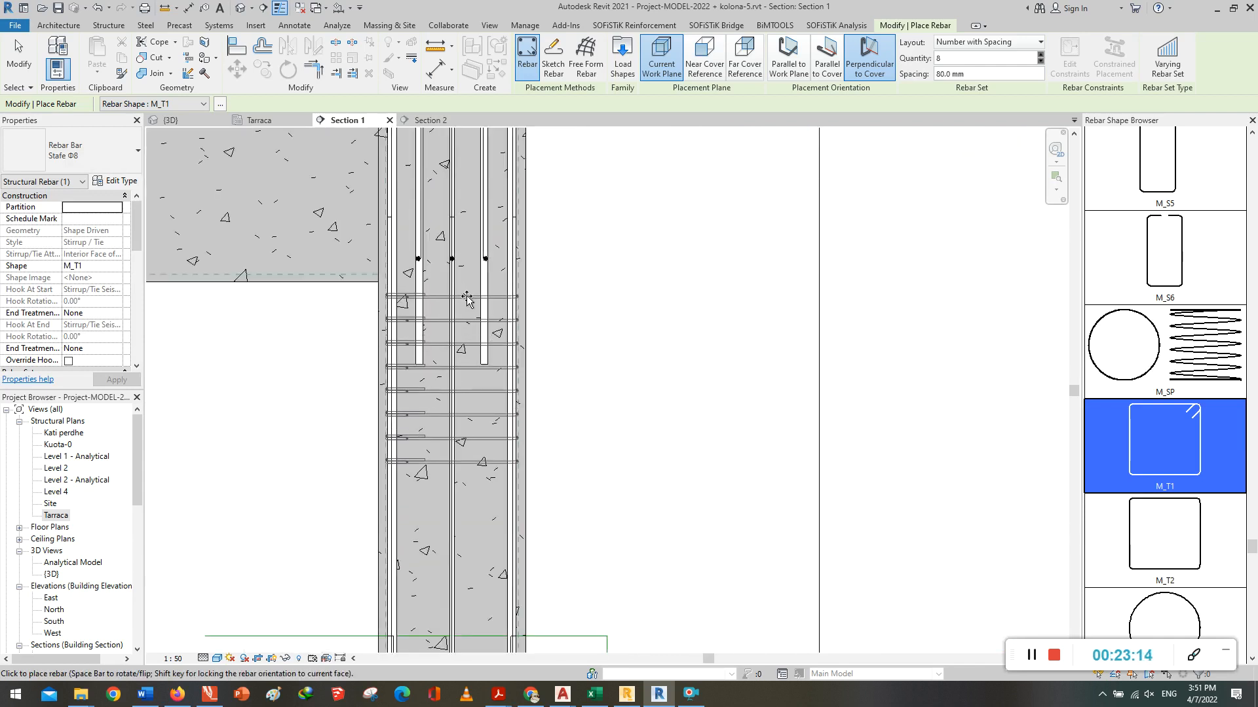
click(467, 298)
scroll(556, 237, down, 3)
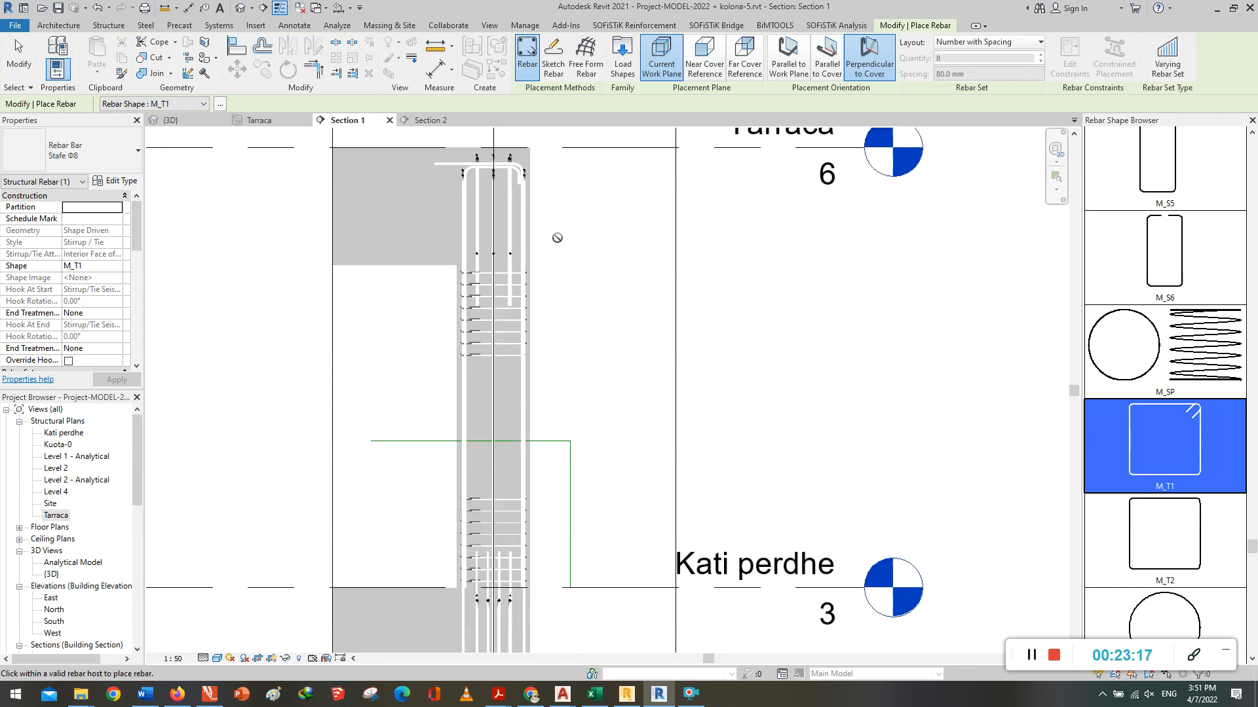
Step: Set the stirrup set spacing to 150 mm and open its quantity for editing
click(944, 73)
text(15)
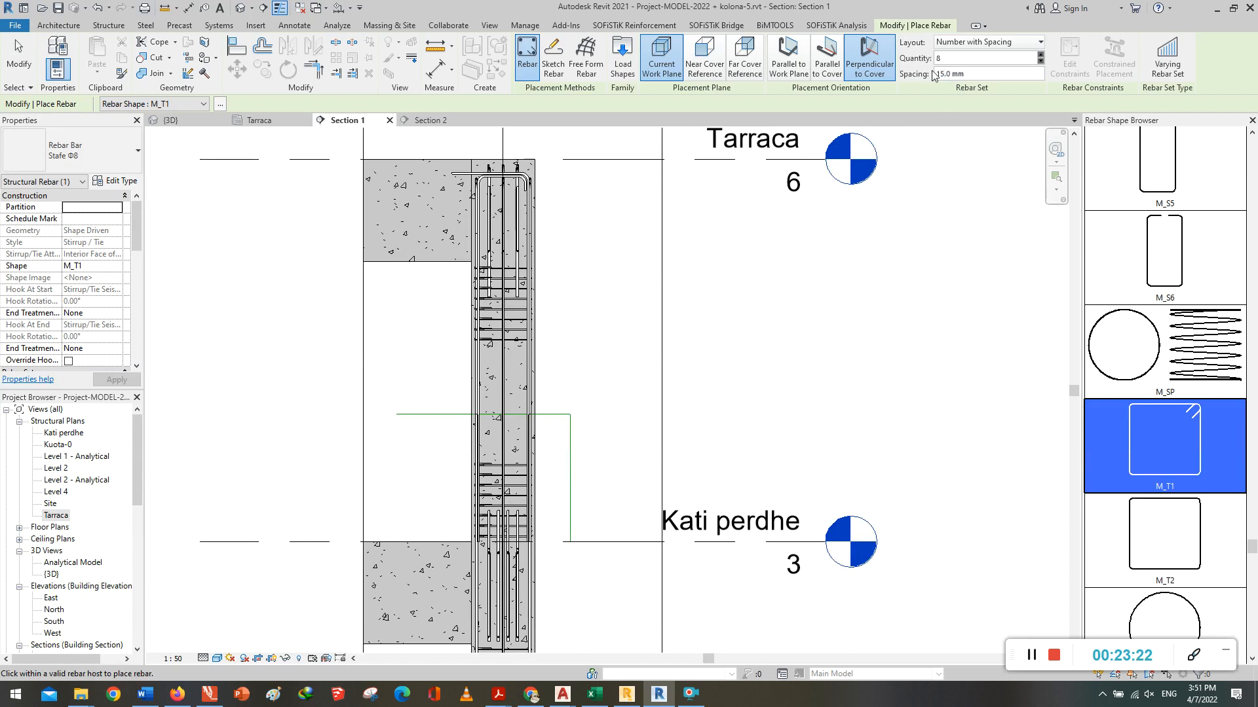
text(0)
click(960, 58)
Step: Switch to PDF Annotator and check the stirrup spacing calculation for the area outside the critical zones
click(210, 693)
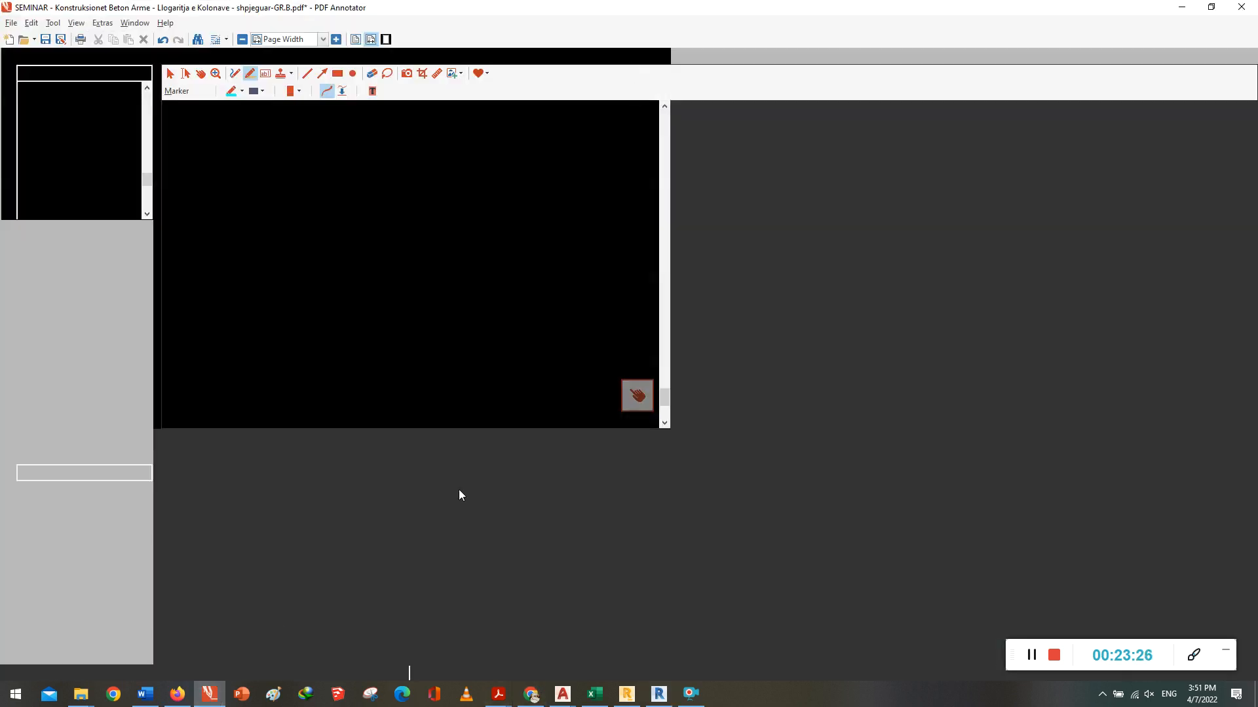
scroll(459, 491, down, 2)
scroll(773, 381, down, 1)
scroll(694, 380, down, 5)
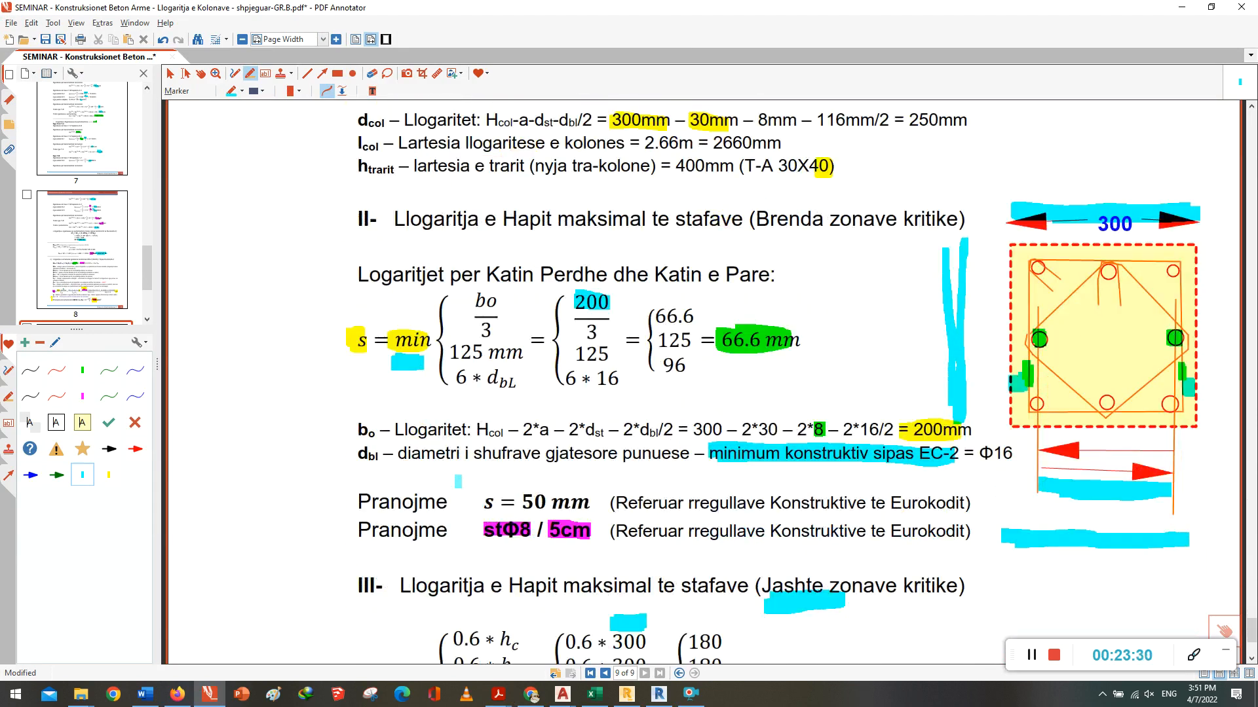
scroll(498, 425, up, 1)
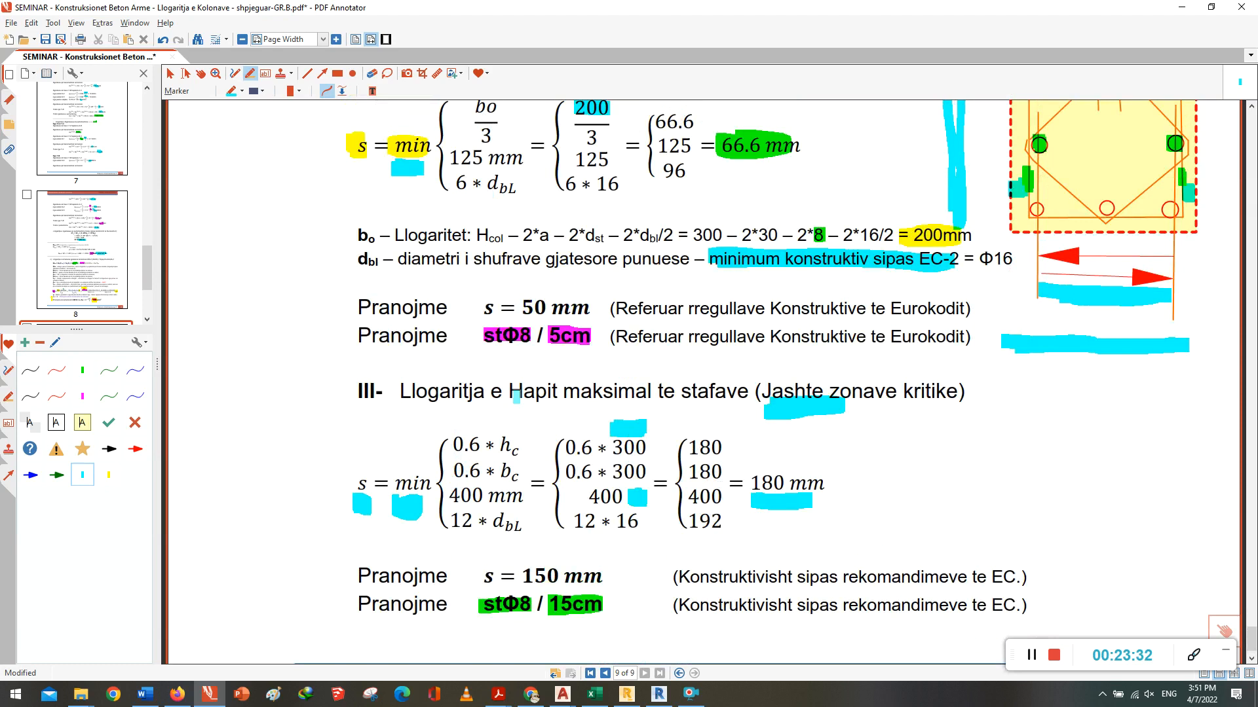
scroll(465, 445, down, 1)
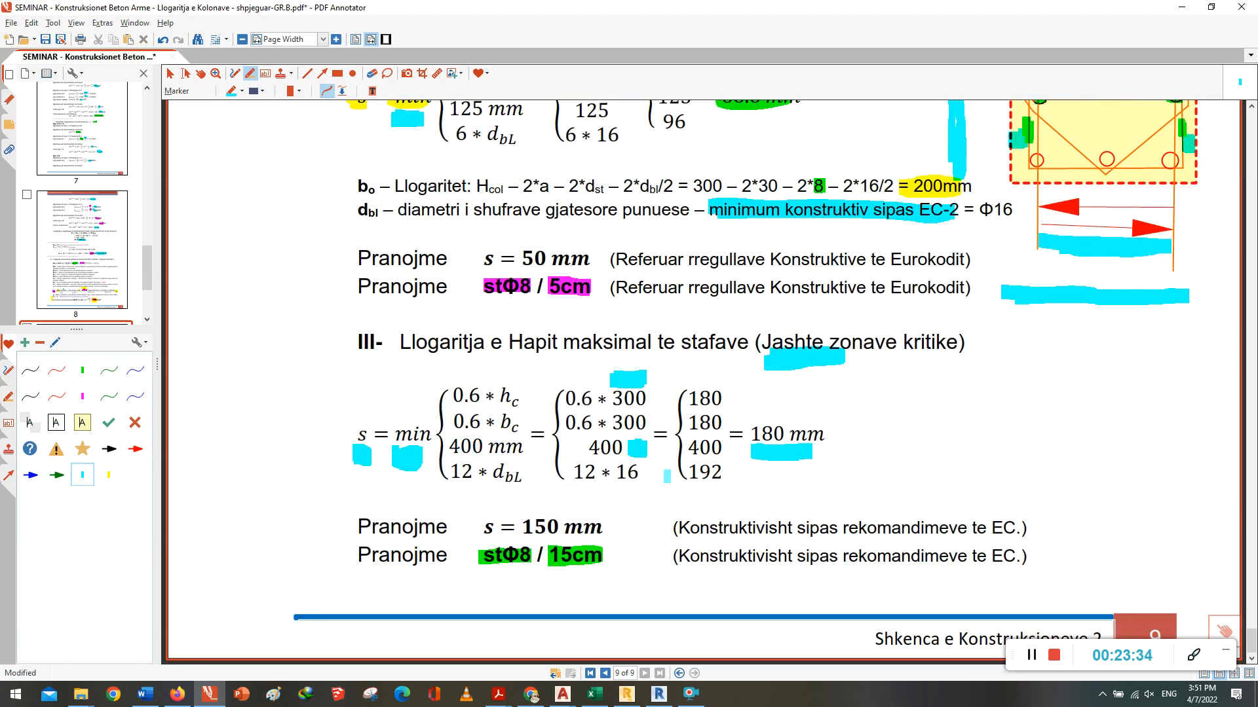
click(1184, 8)
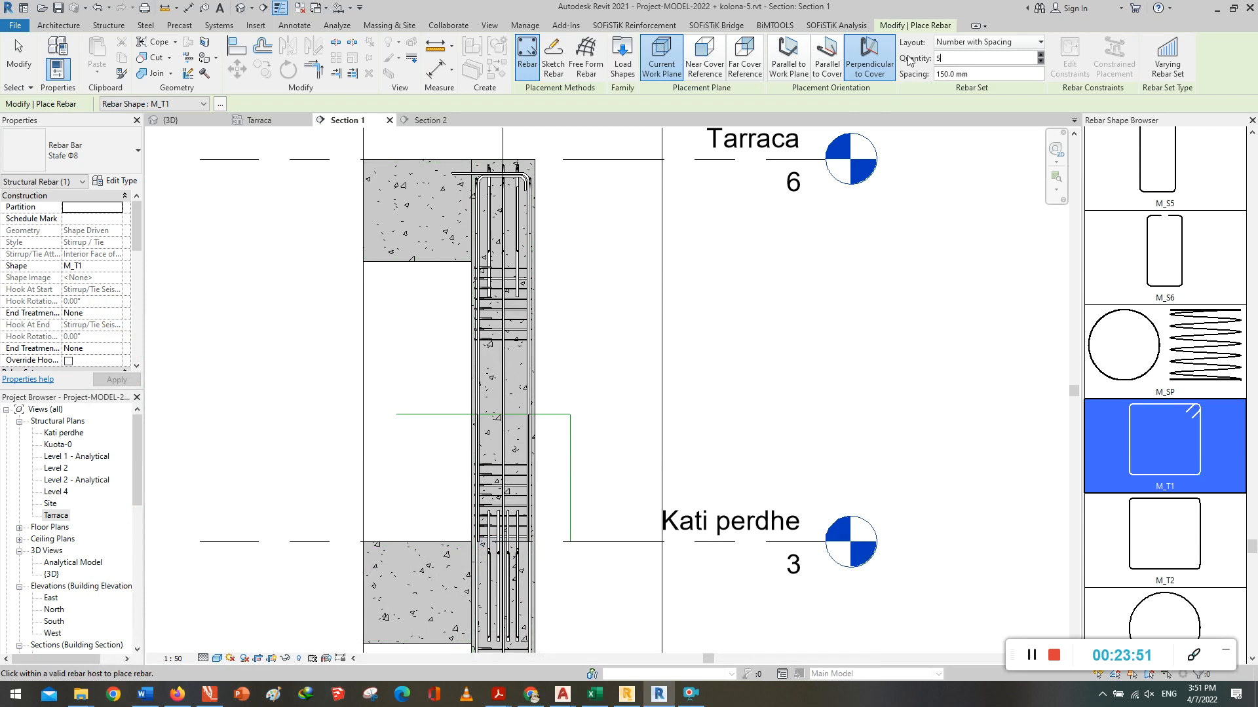
Step: Place a set of six Φ8 stirrups at 150 mm spacing between the critical zones of the upper and lower storey columns
scroll(514, 408, up, 2)
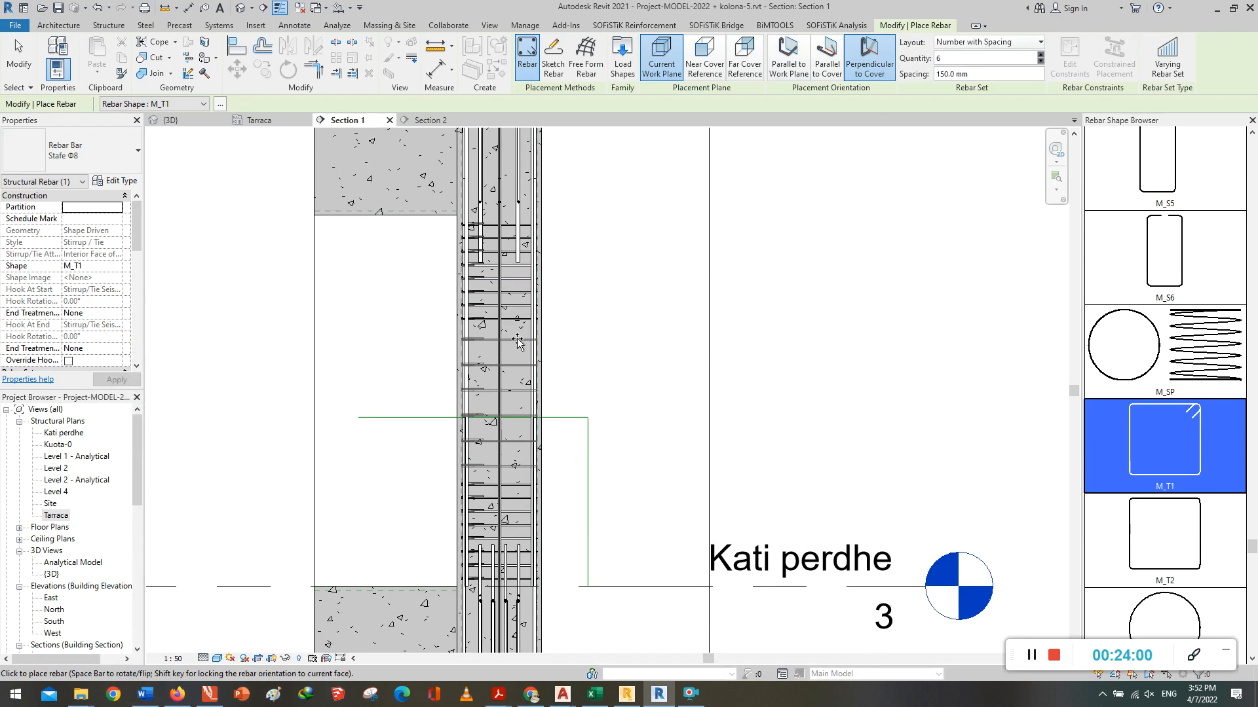
scroll(646, 278, down, 3)
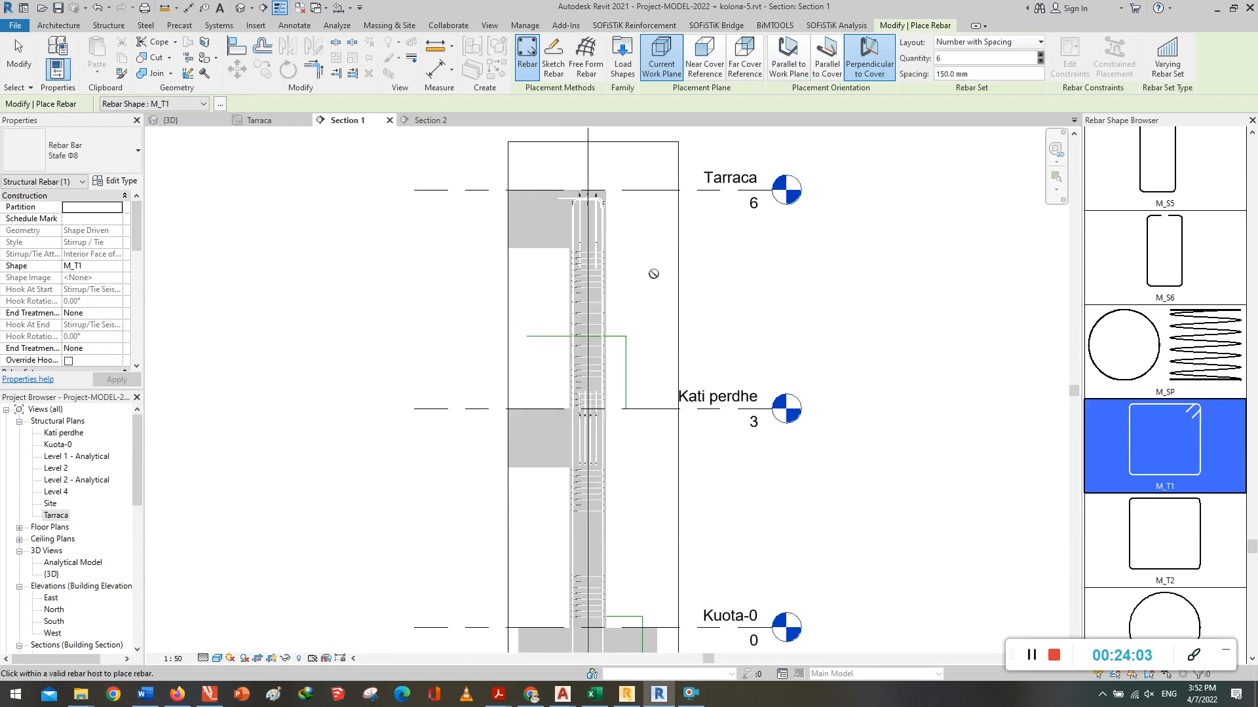
scroll(591, 616, up, 3)
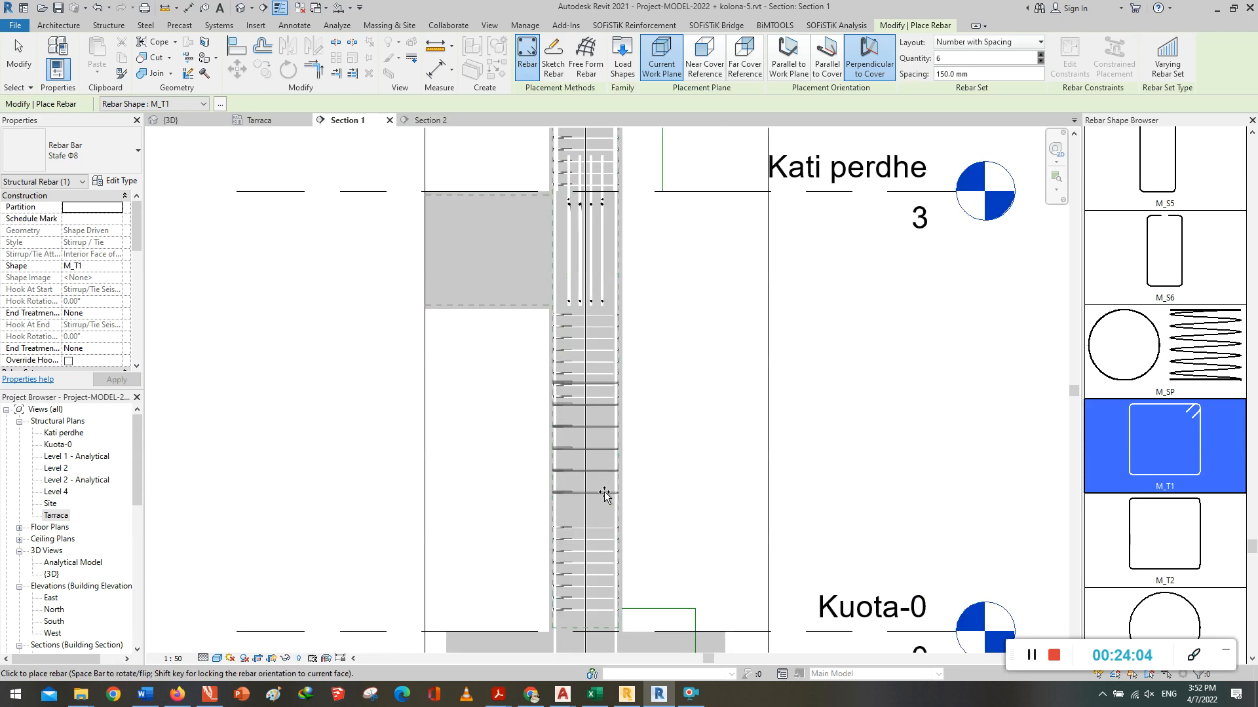
scroll(592, 490, up, 2)
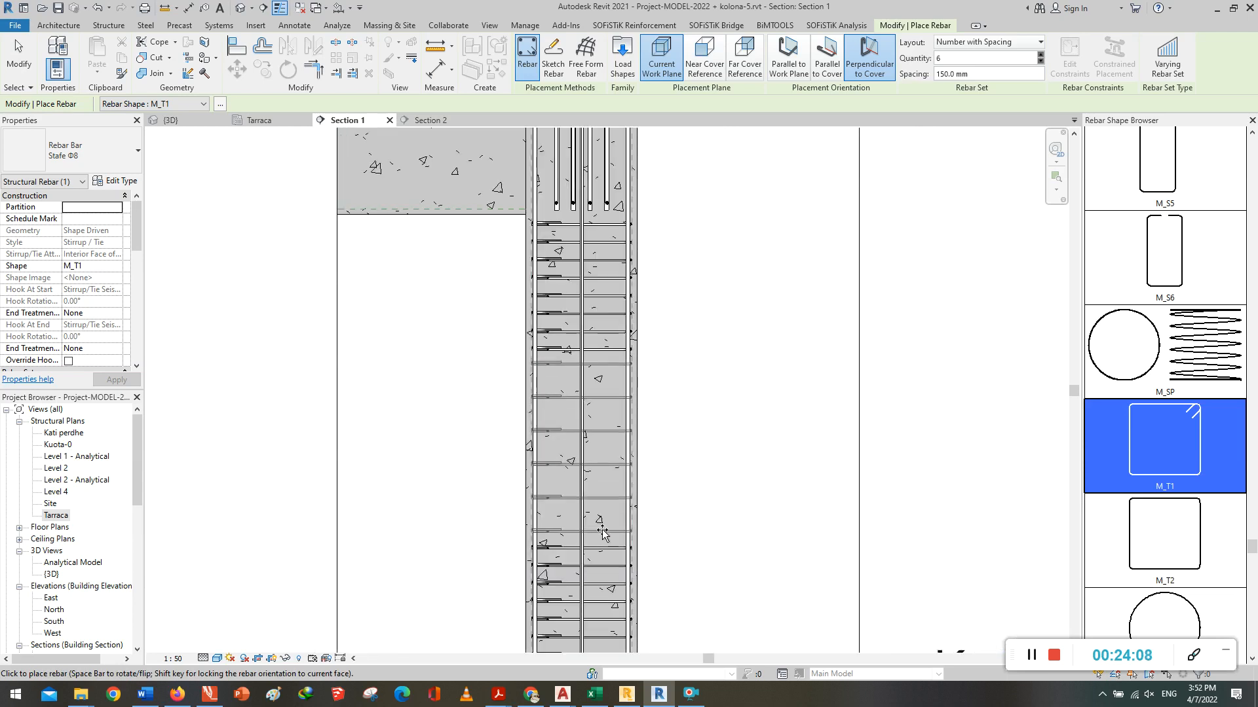
scroll(467, 501, down, 1)
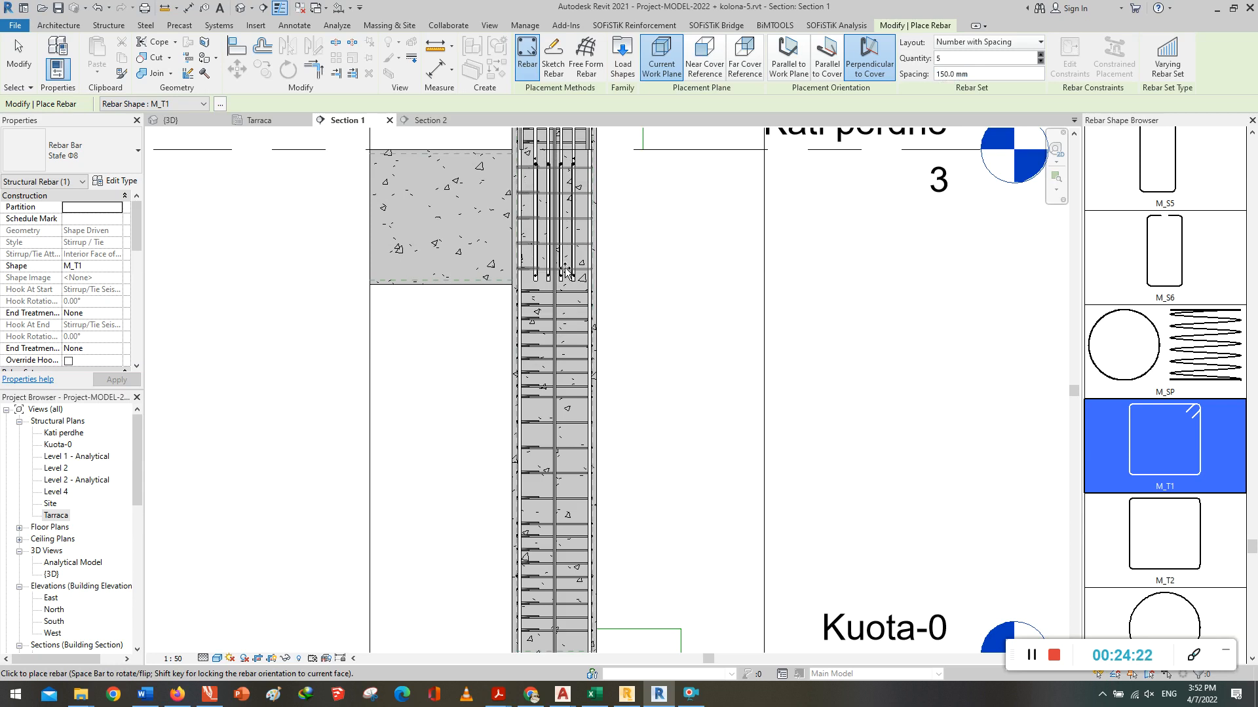
Step: Place a set of five Φ8 stirrups at 150 mm spacing in the beam-column joint at the Kati perdhe level
click(564, 271)
scroll(501, 524, down, 3)
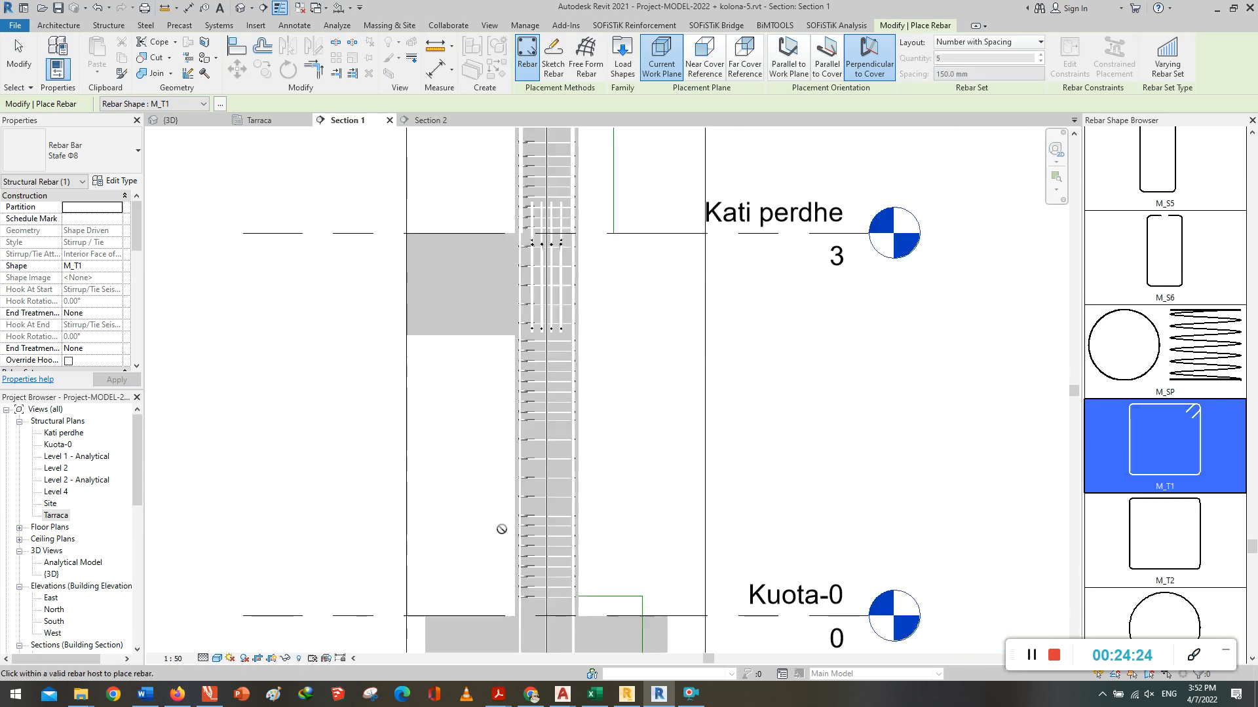
scroll(504, 522, down, 2)
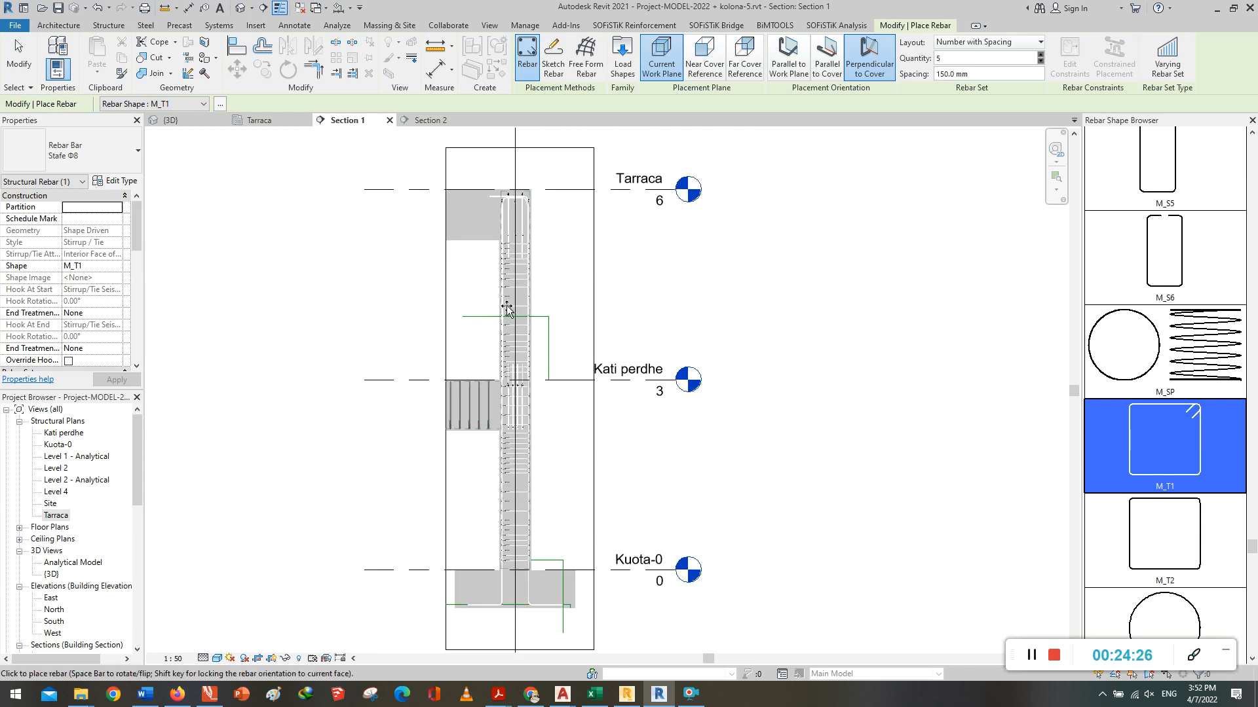
Step: Place a set of four Φ8 stirrups at 150 mm spacing in the beam-column joint at the Tarraca level
scroll(533, 208, up, 1)
scroll(533, 208, up, 5)
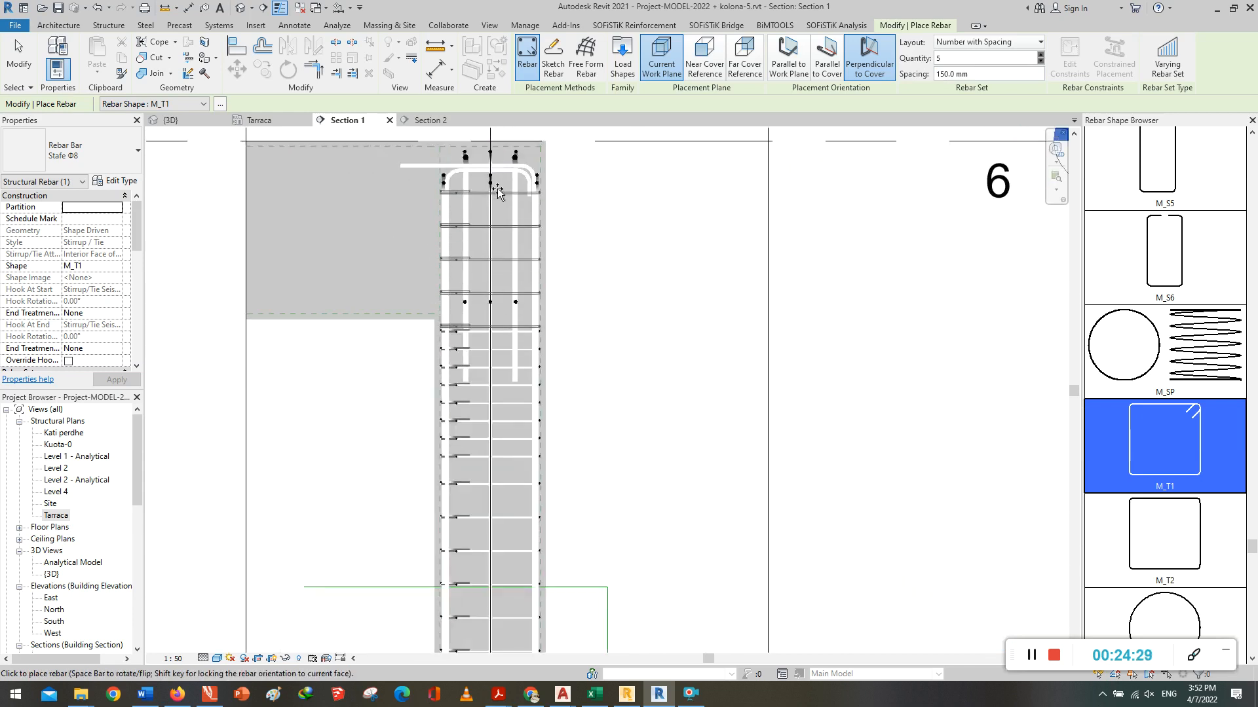
scroll(499, 190, up, 2)
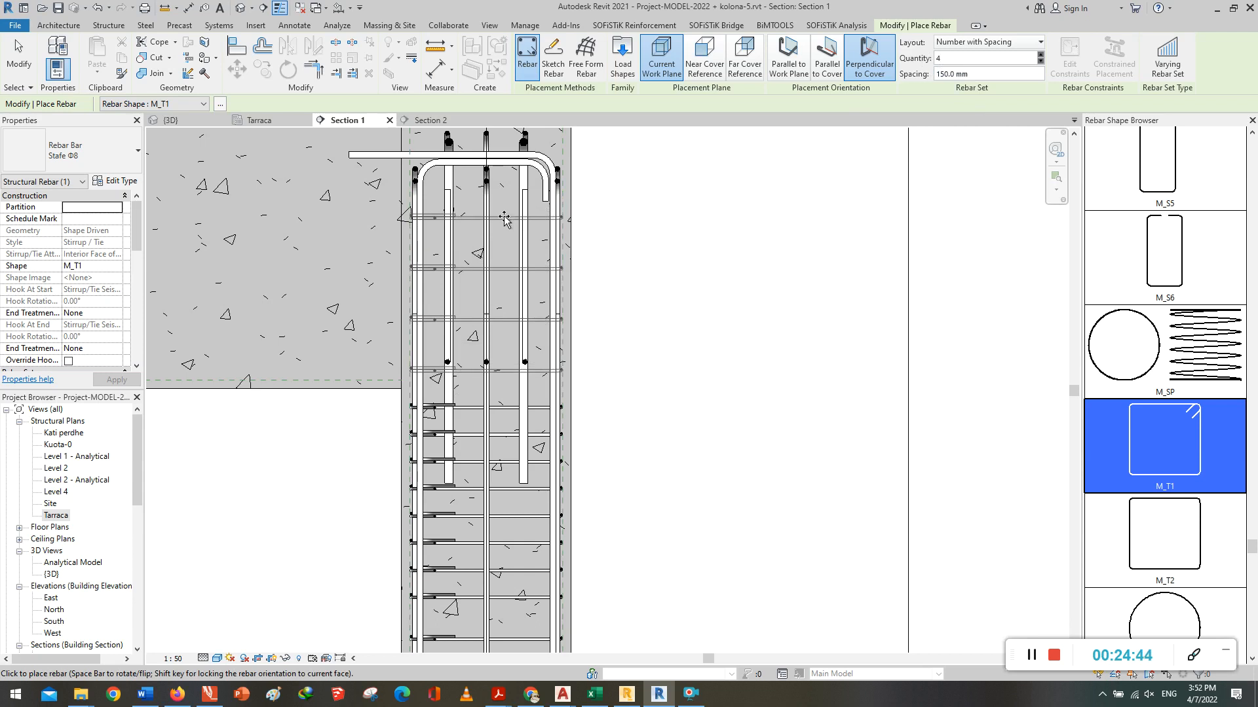
click(504, 220)
key(Escape)
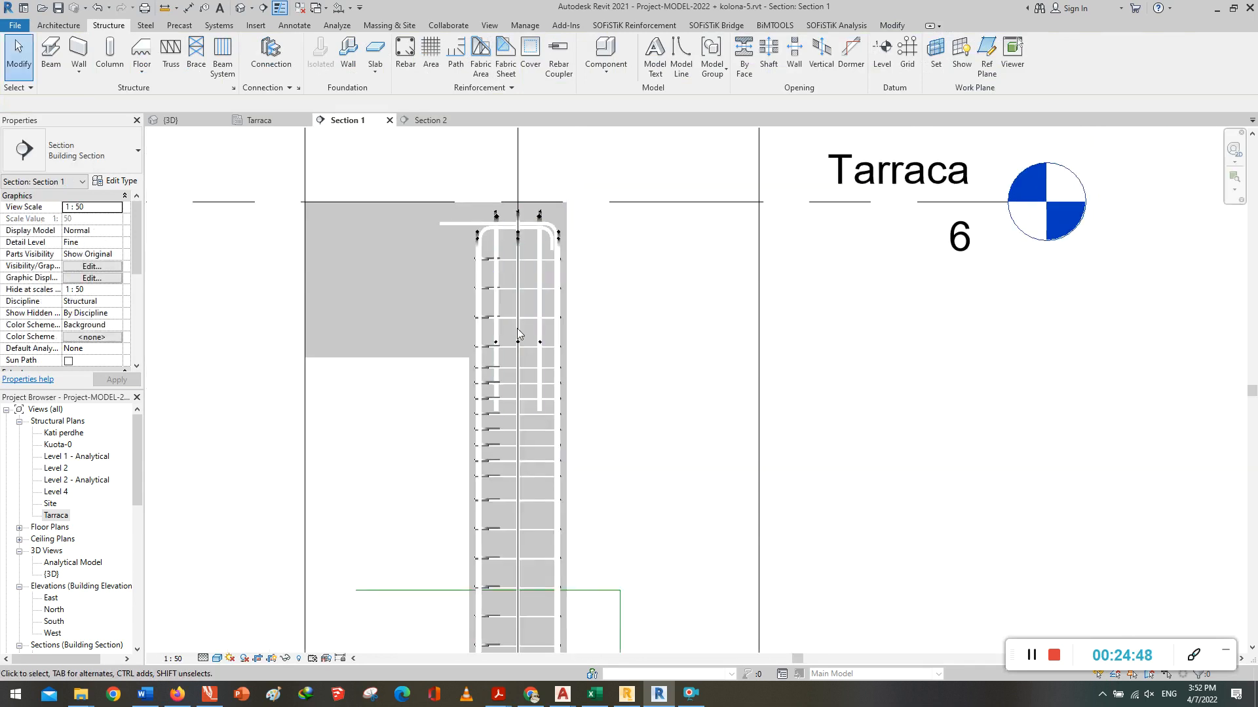
Step: Draw a Detail-type section horizontally across the column just above the footing and shorten its view depth
scroll(517, 334, down, 5)
middle_drag(551, 392, 529, 297)
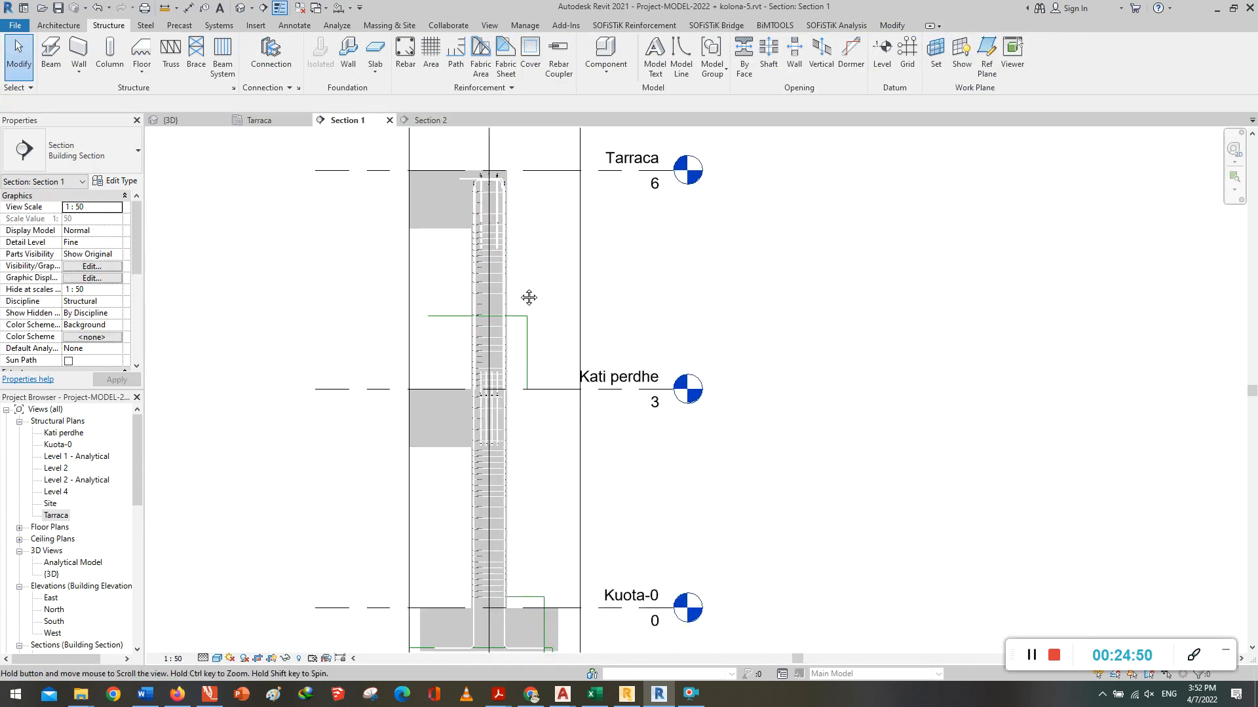
scroll(529, 302, down, 1)
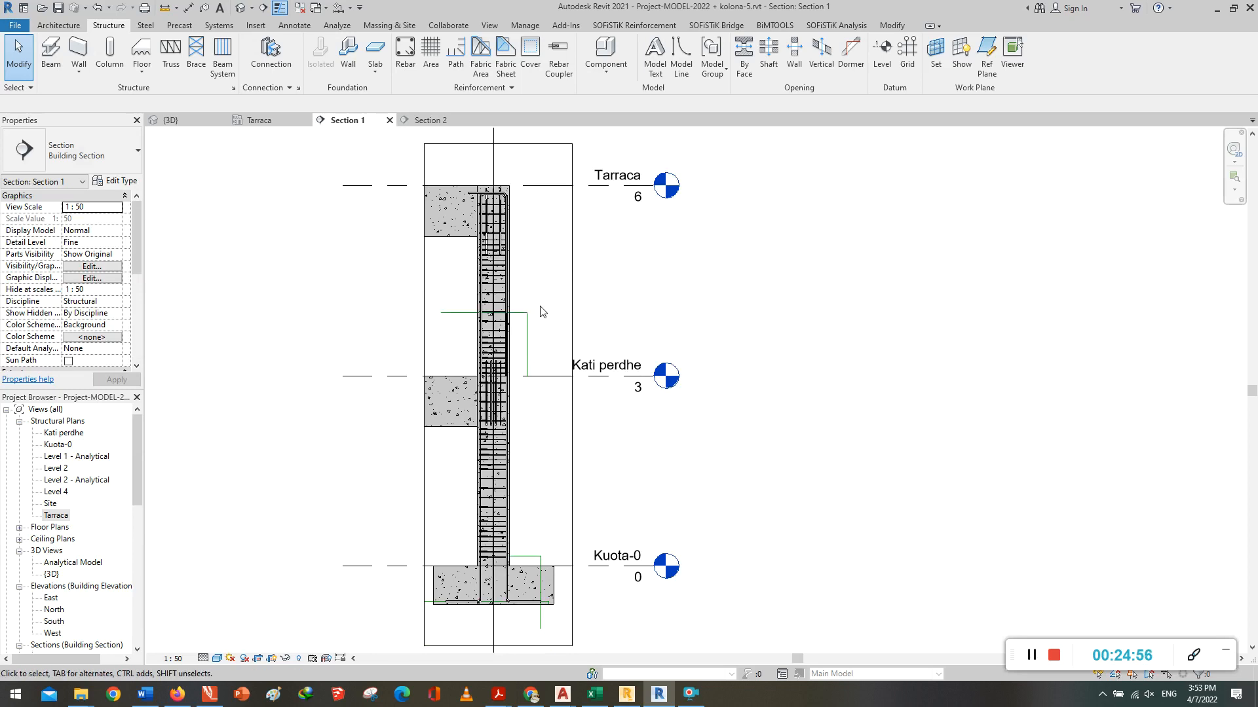
scroll(517, 529, up, 1)
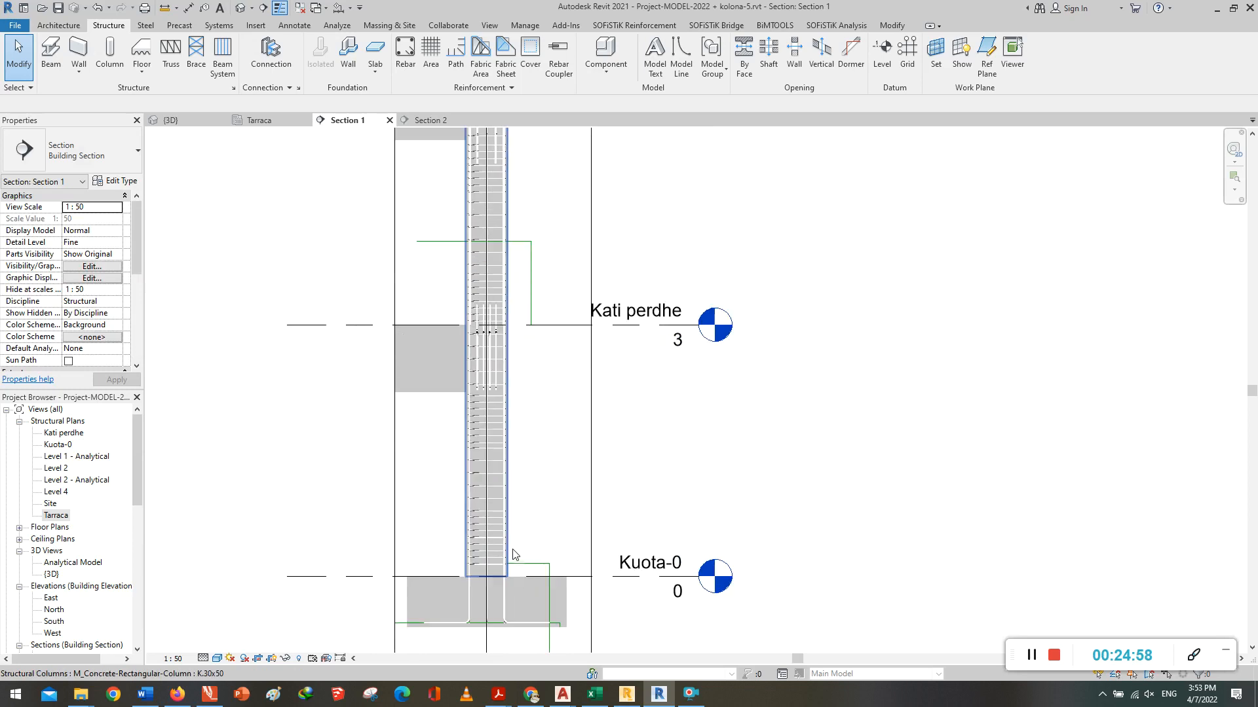
scroll(514, 550, up, 2)
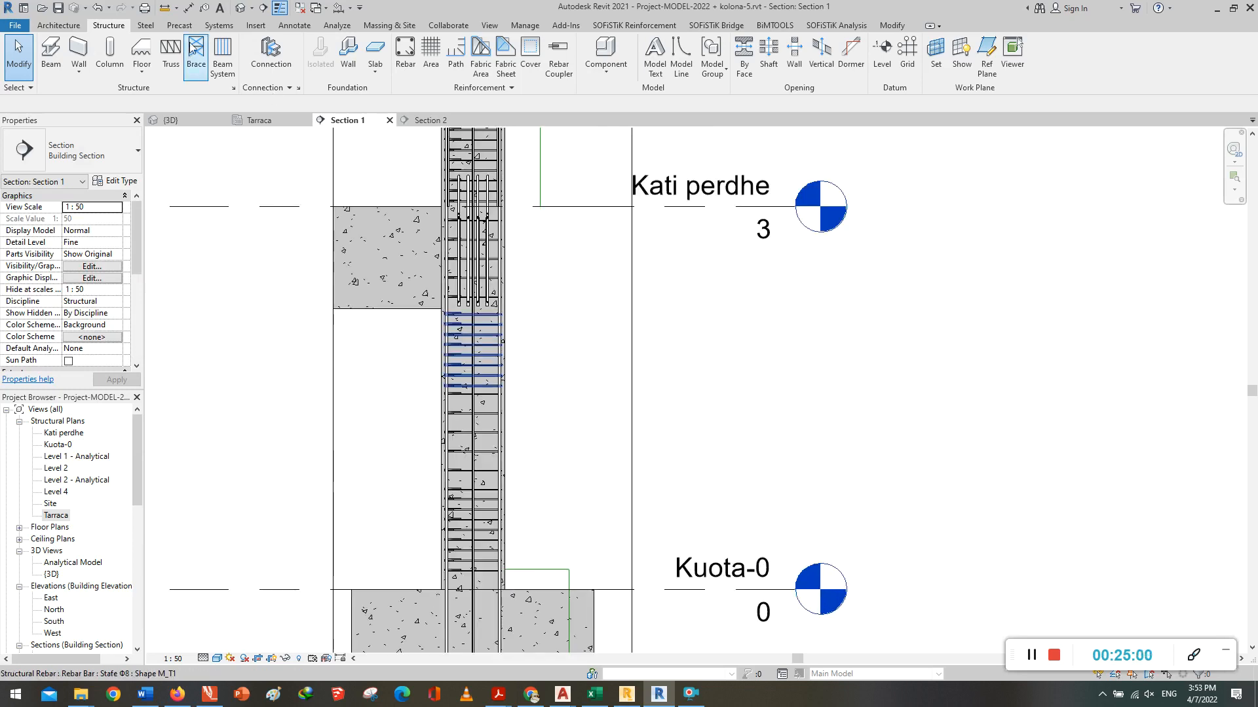
click(263, 8)
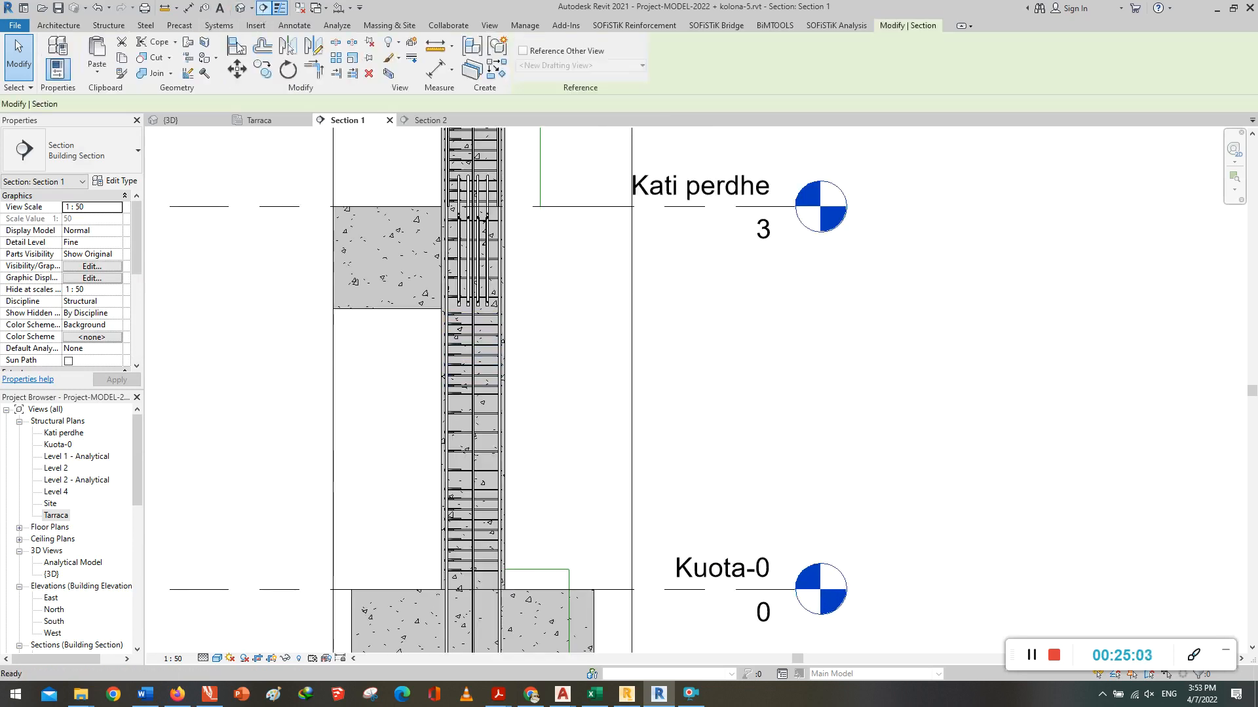
click(109, 154)
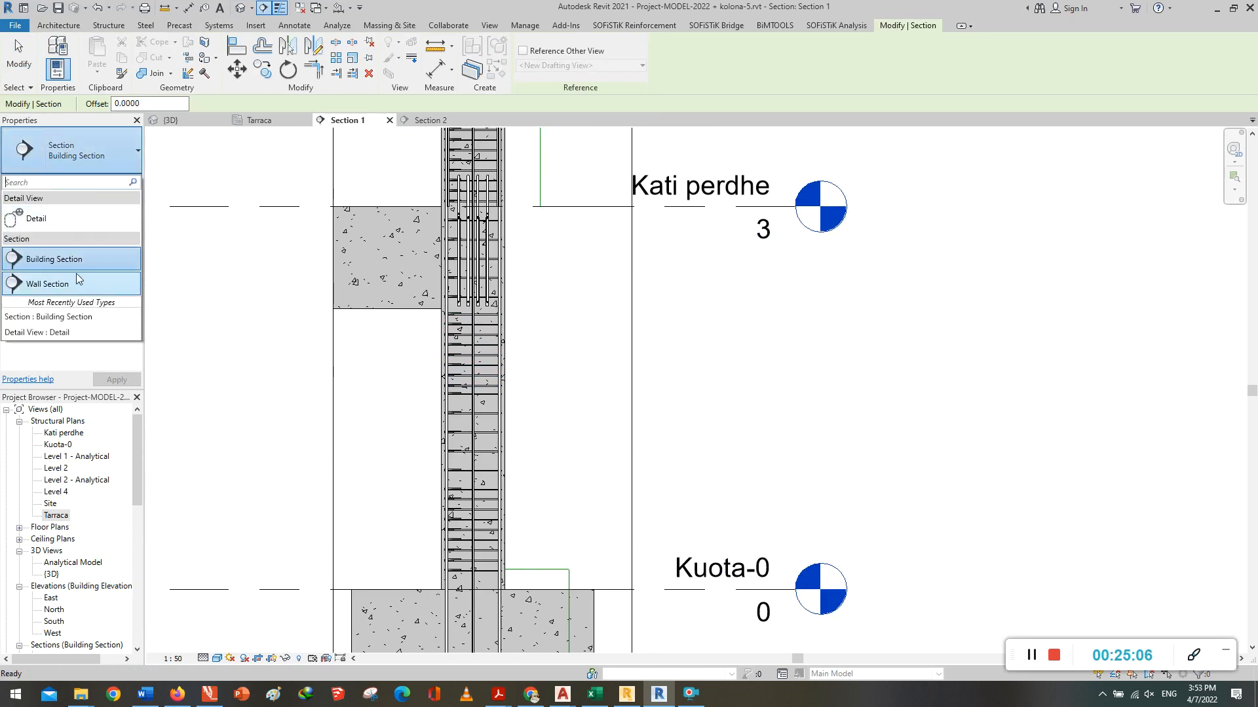
click(62, 217)
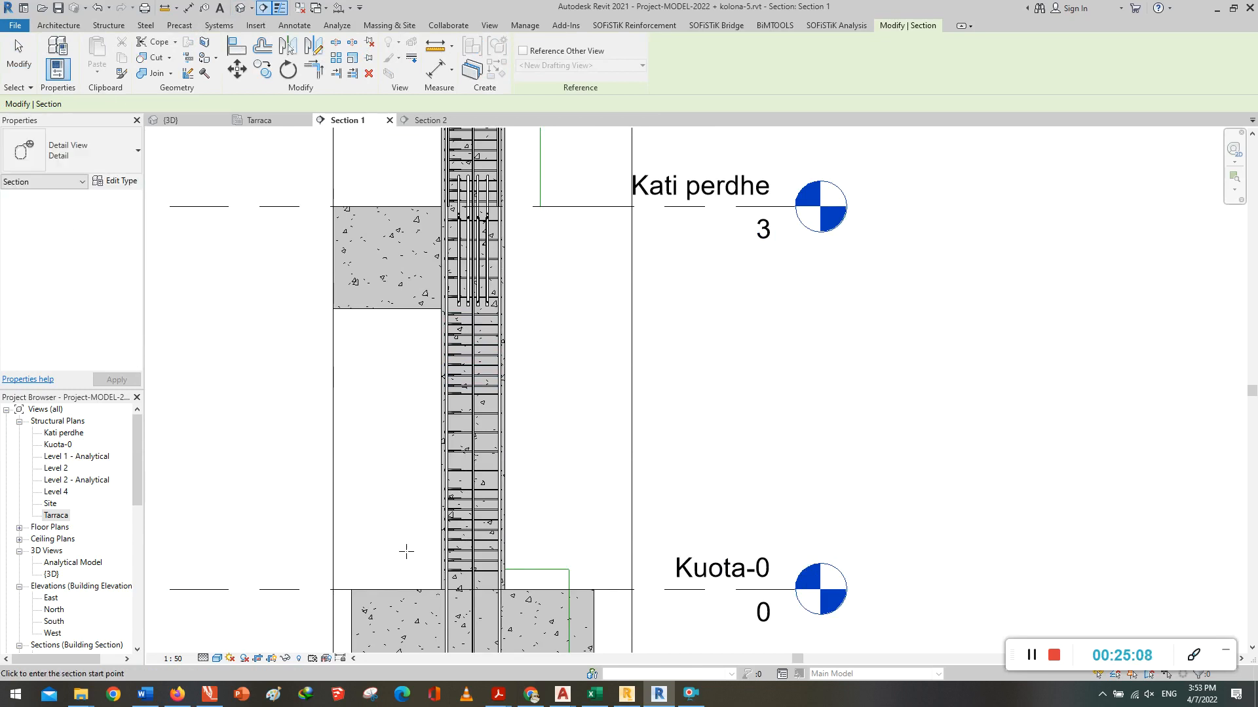
scroll(427, 549, up, 3)
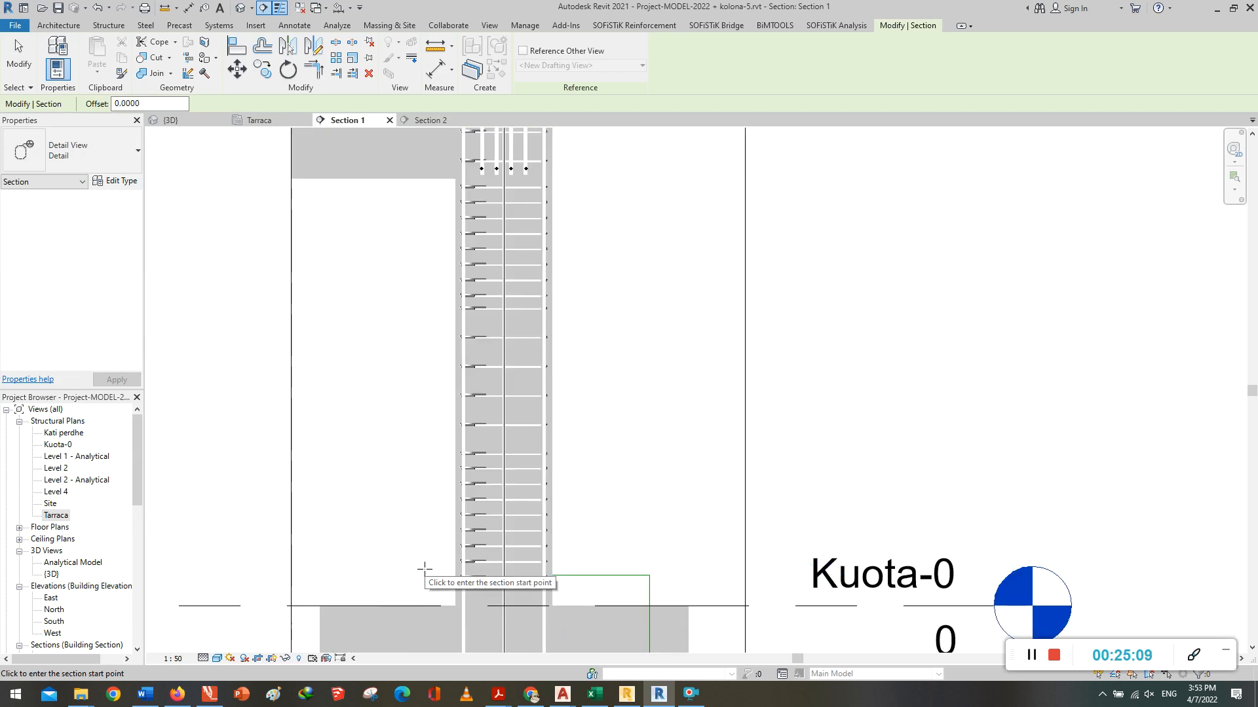
click(432, 535)
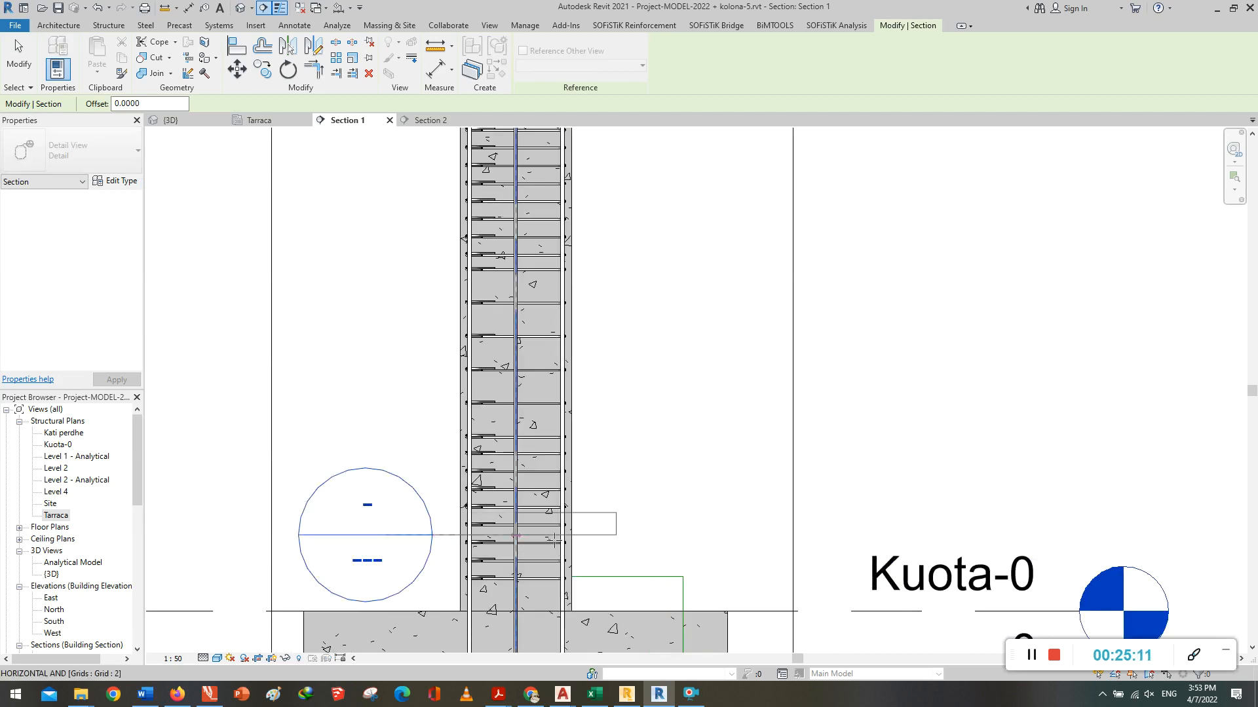
click(635, 536)
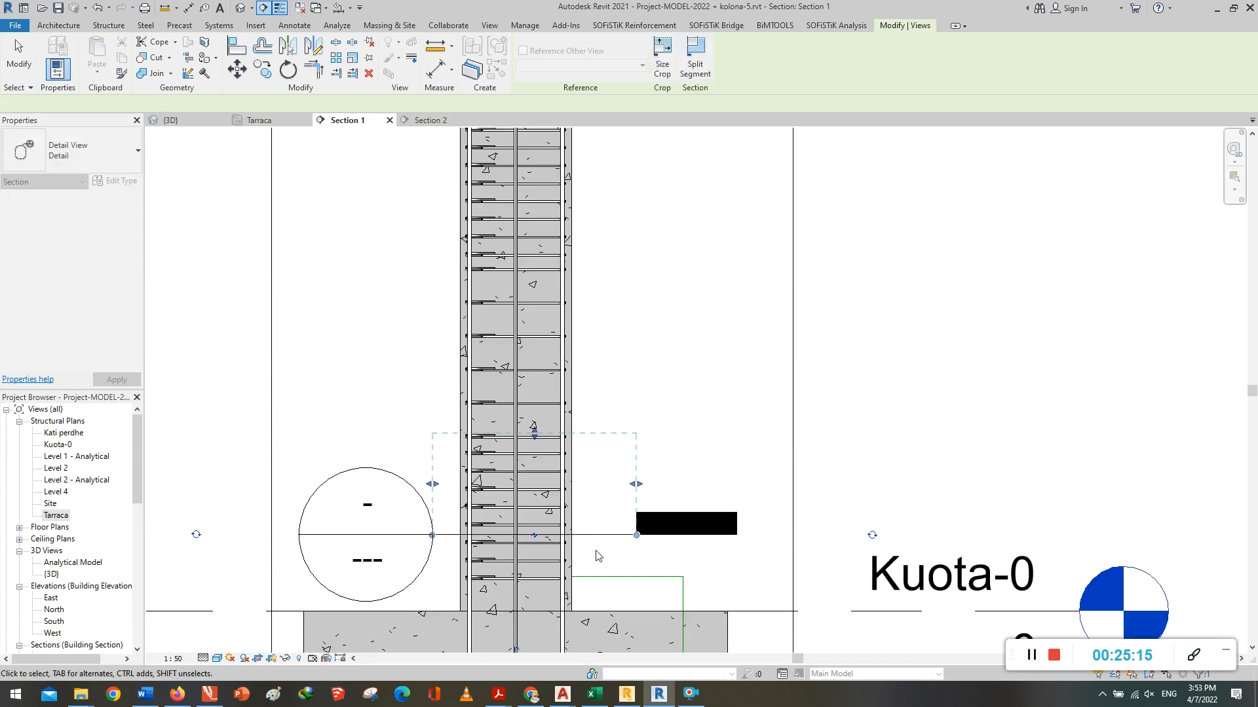
drag(535, 437, 532, 502)
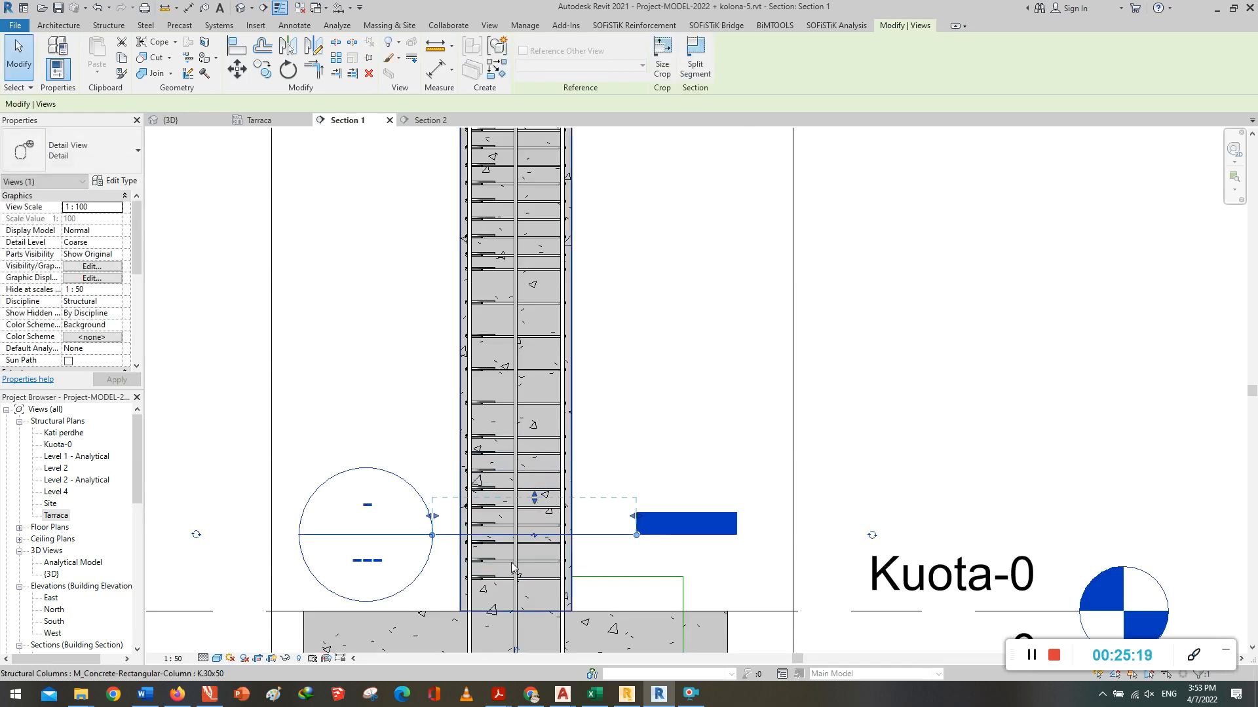
Step: Open the new detail view and resize its crop region to fit closely around the whole column cross-section
right_click(603, 503)
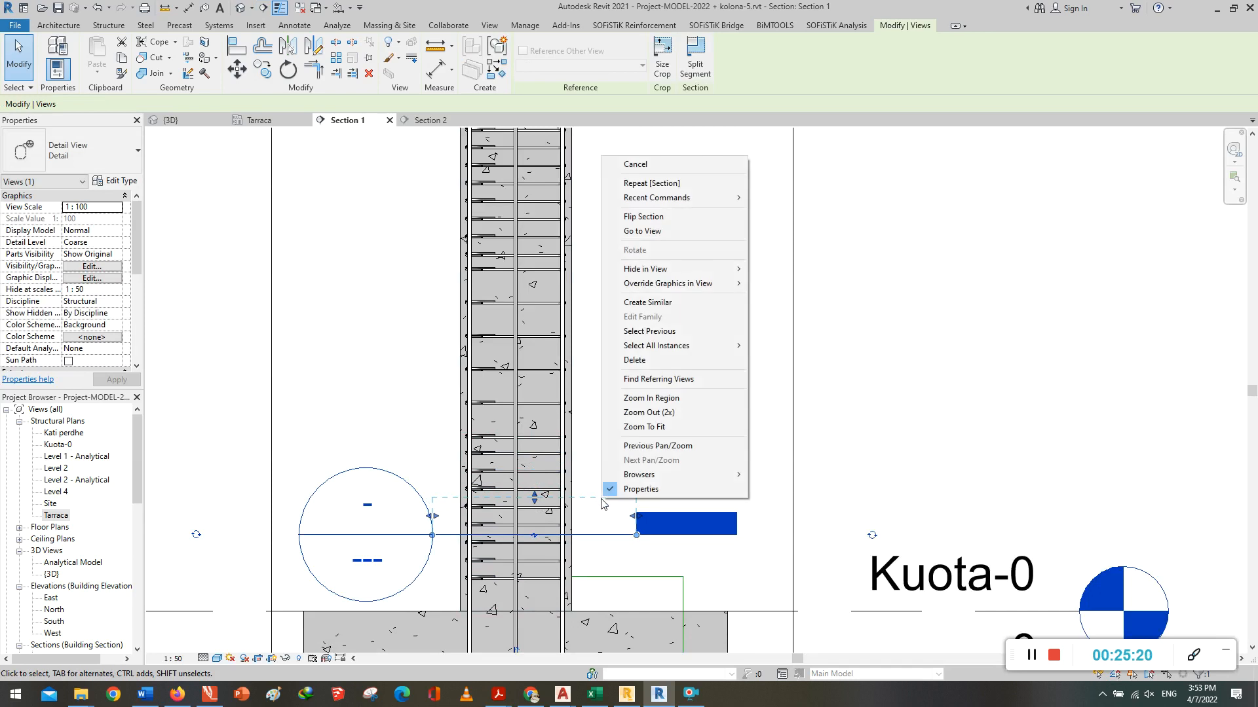
click(655, 234)
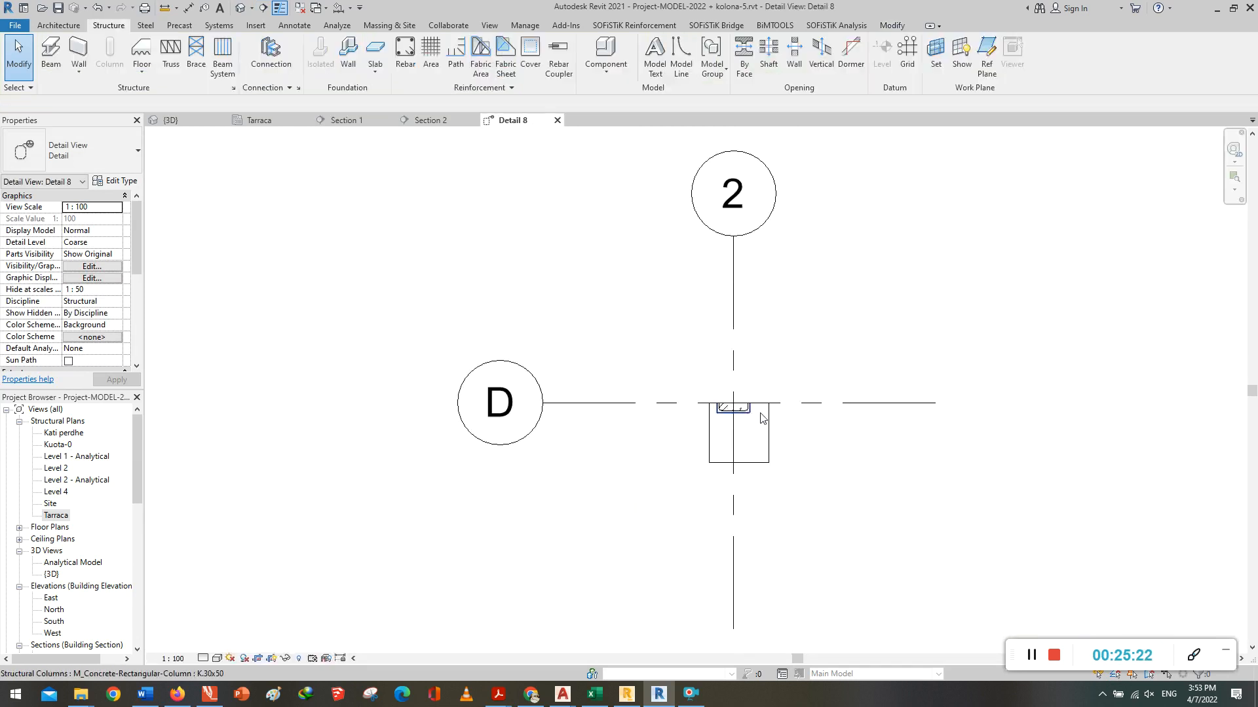
scroll(781, 427, up, 3)
click(786, 431)
drag(733, 399, 739, 329)
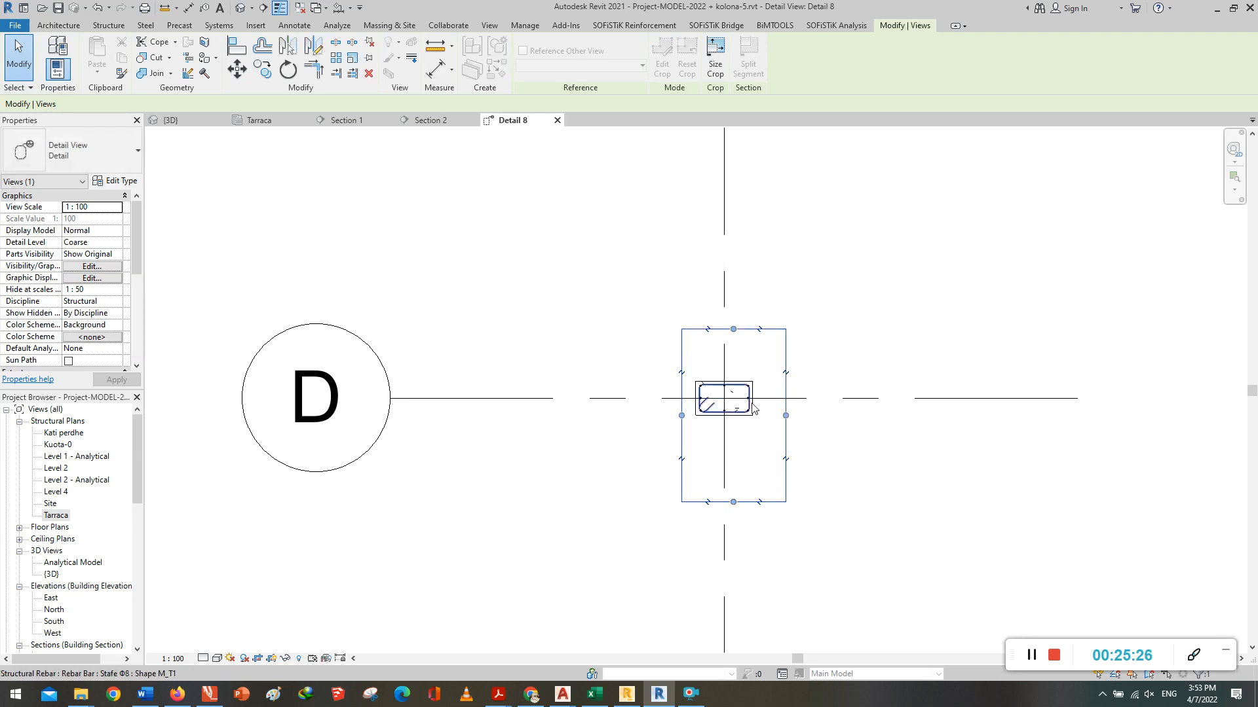
drag(736, 486, 734, 431)
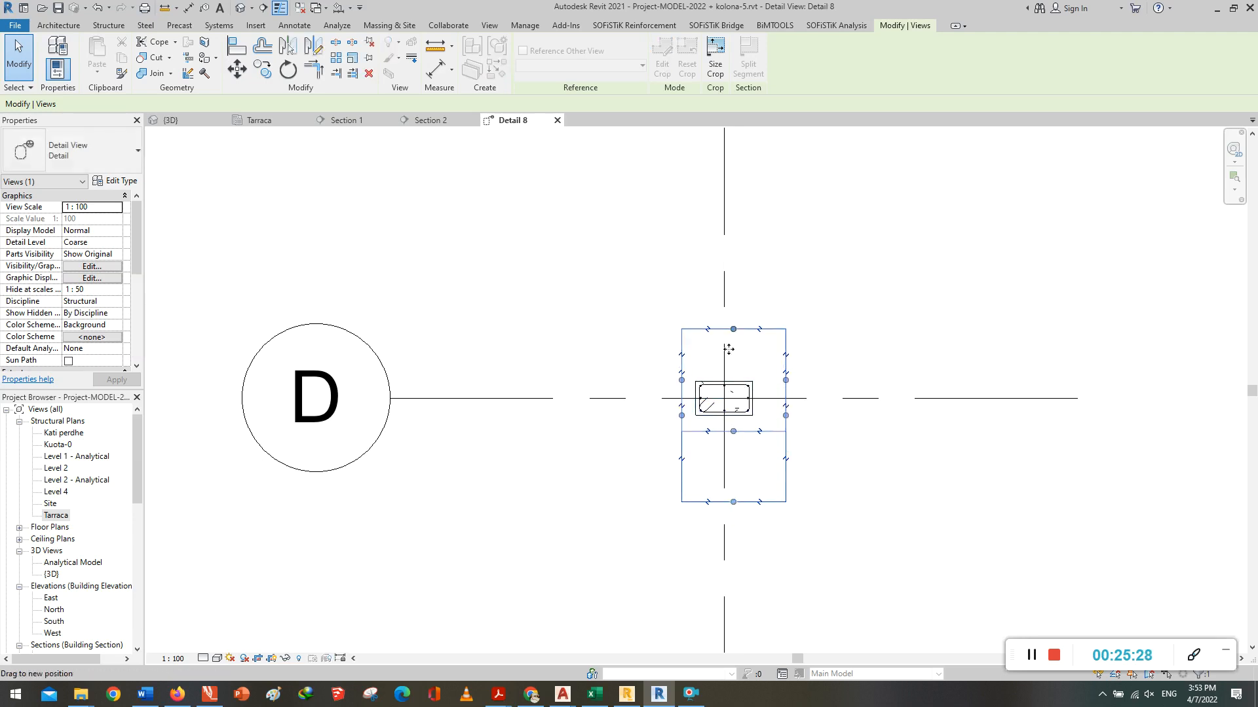
drag(733, 330, 733, 364)
drag(786, 398, 767, 398)
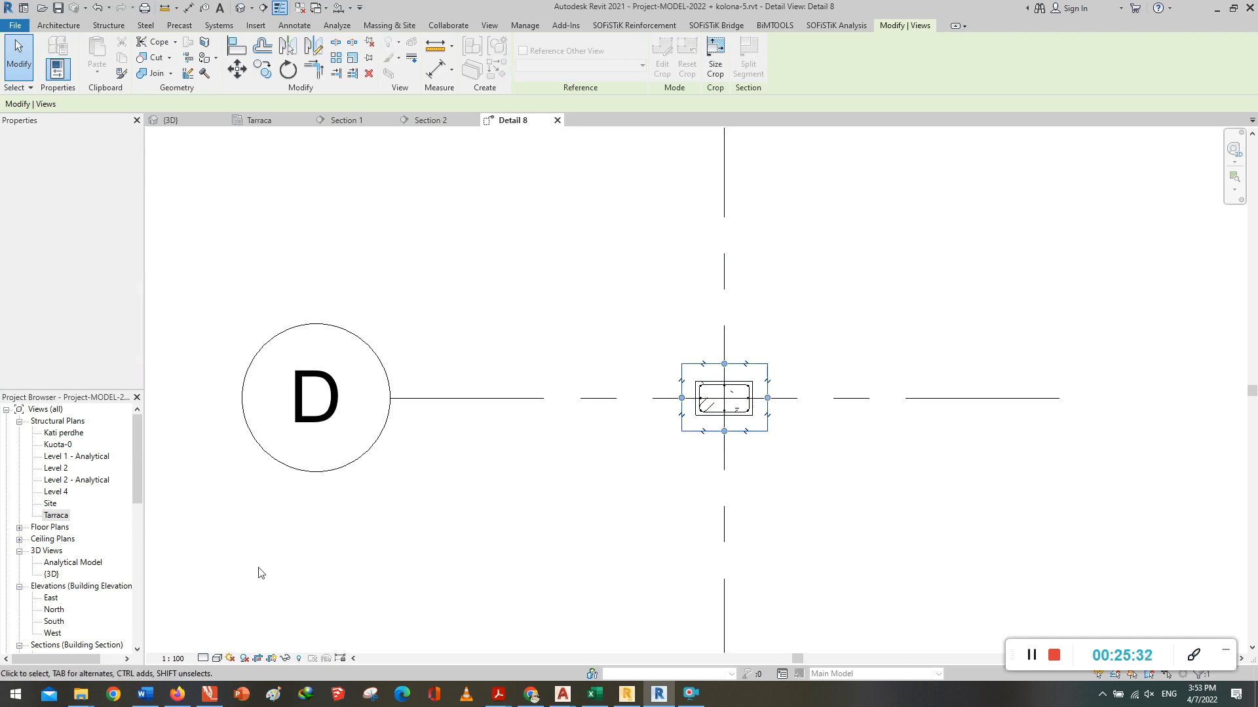
Step: Set the detail view's detail level to Fine and its visual style to Shaded
click(203, 658)
click(209, 647)
click(216, 658)
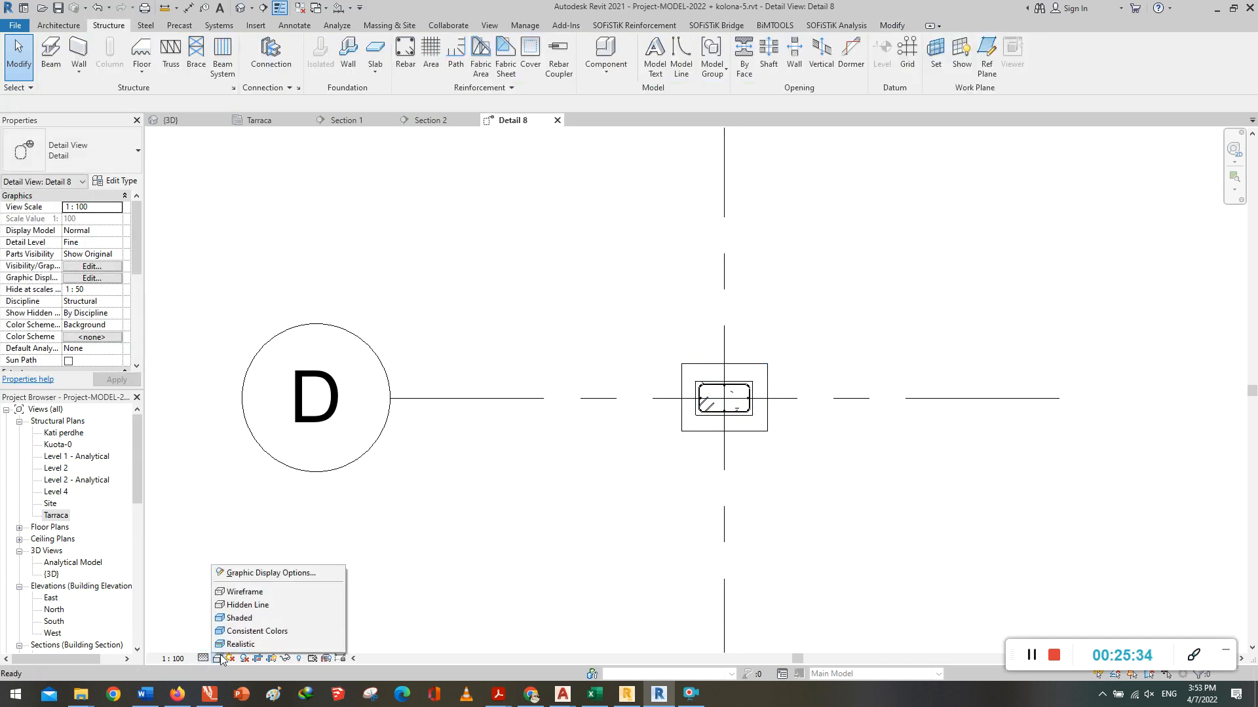
click(226, 618)
scroll(752, 404, up, 8)
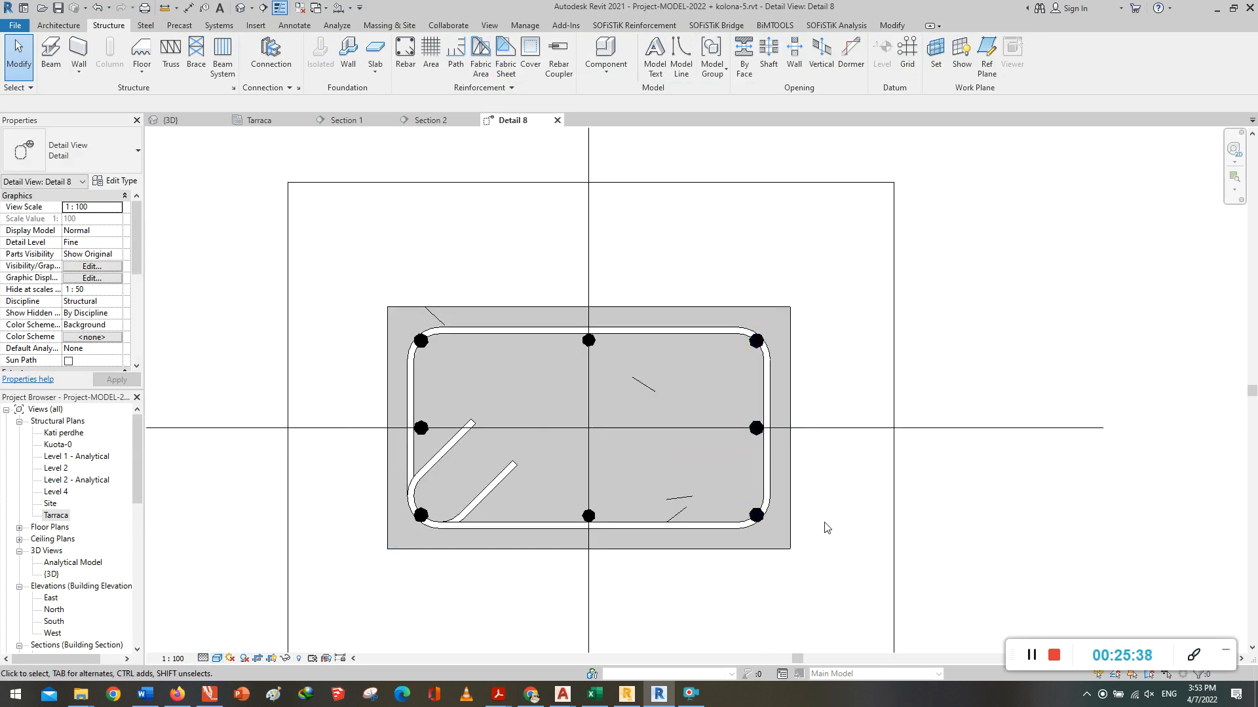
click(593, 342)
key(Escape)
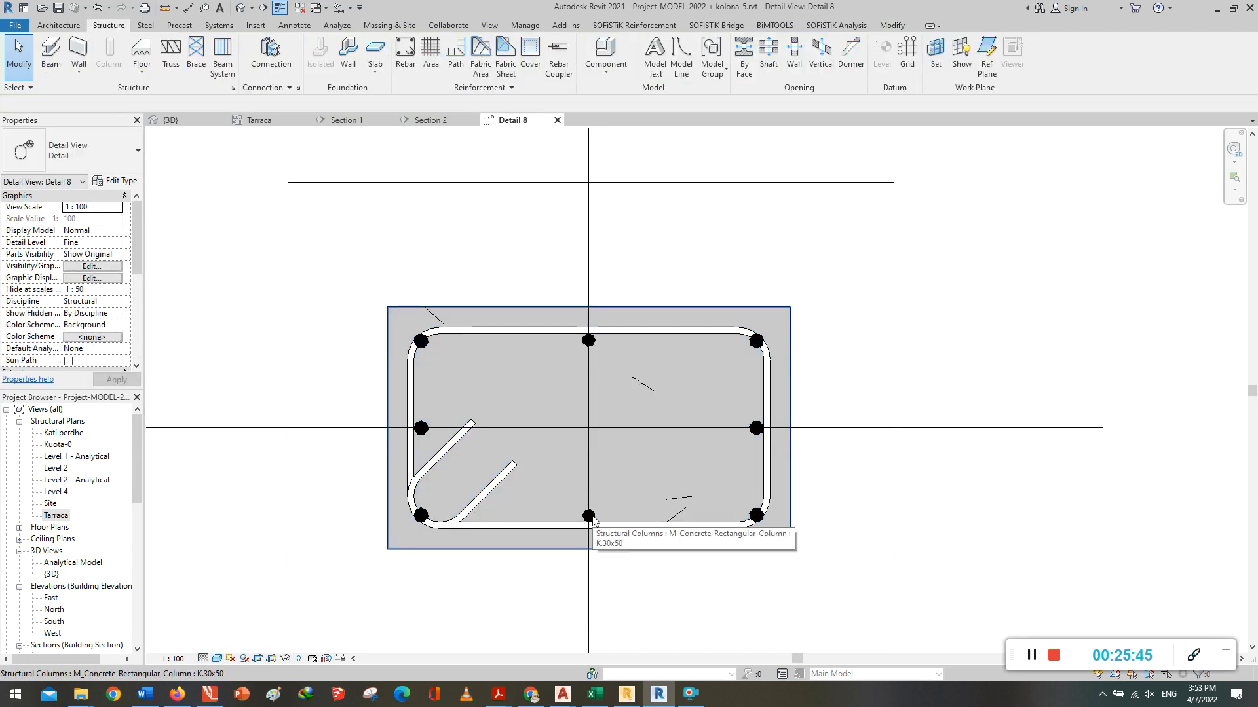
Step: Shift the lower set of three Φ16 bars upward into the column, clear of the lower corner bars
scroll(592, 517, up, 1)
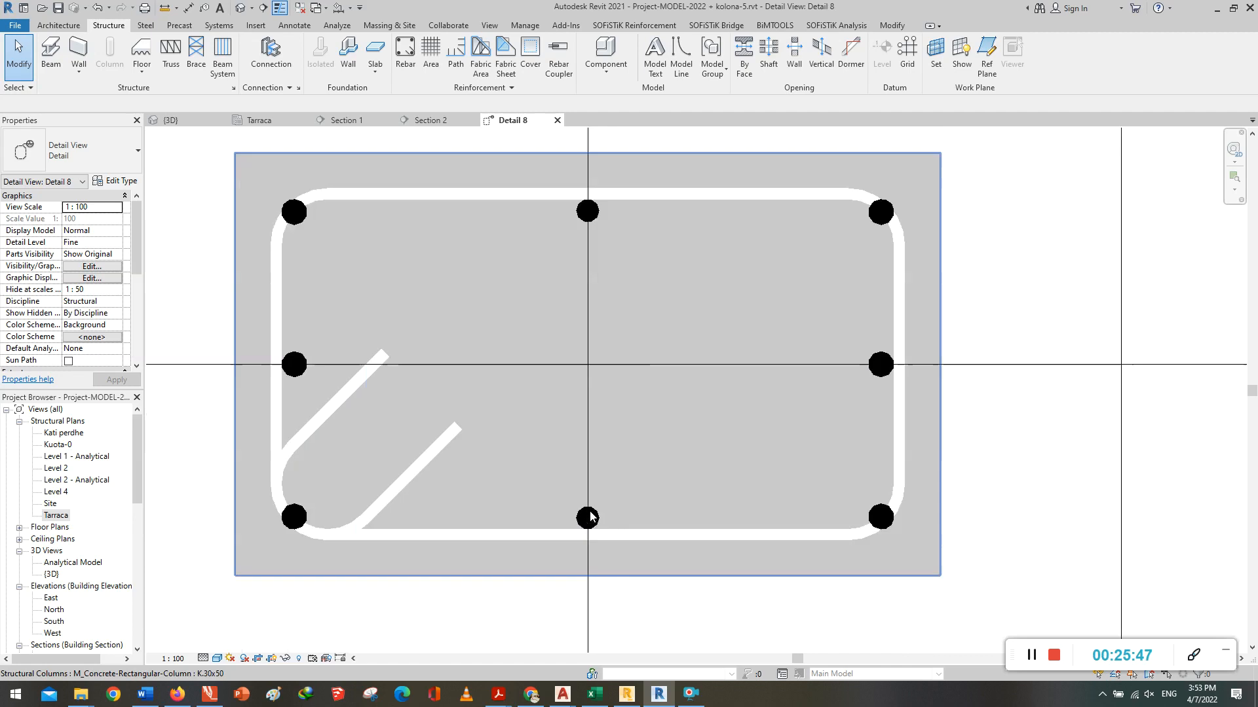
scroll(593, 524, up, 2)
click(600, 521)
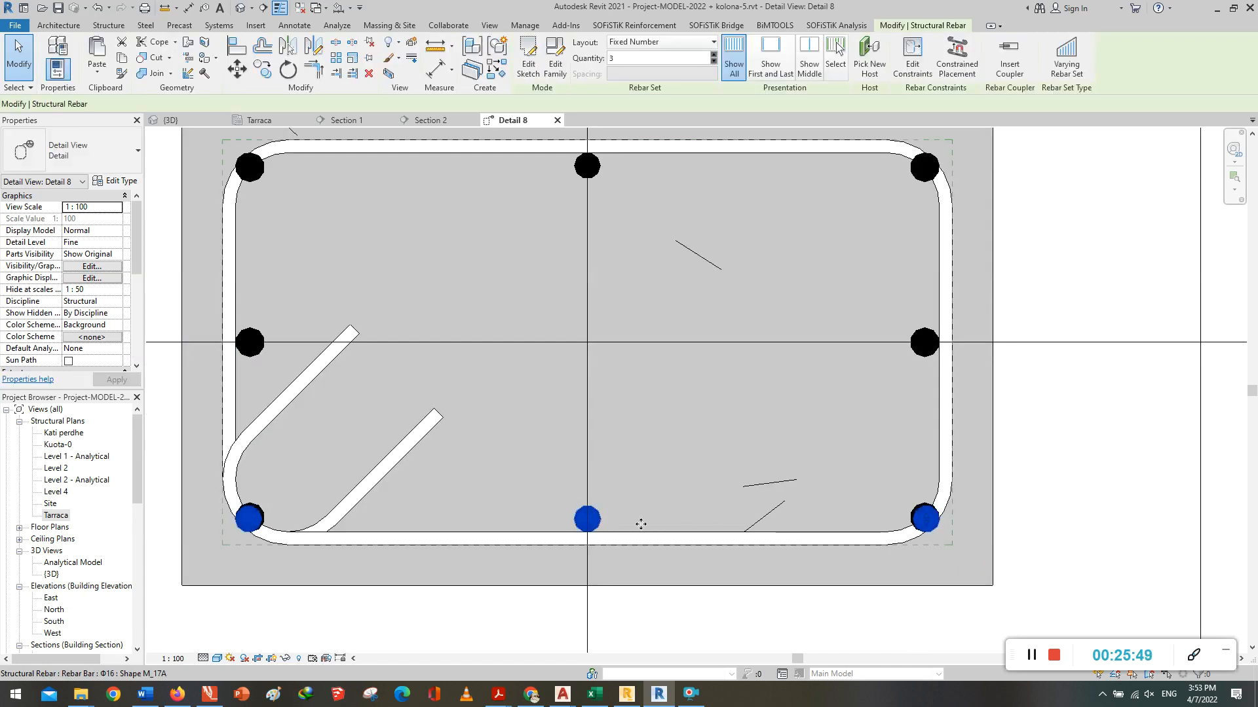
scroll(730, 539, down, 2)
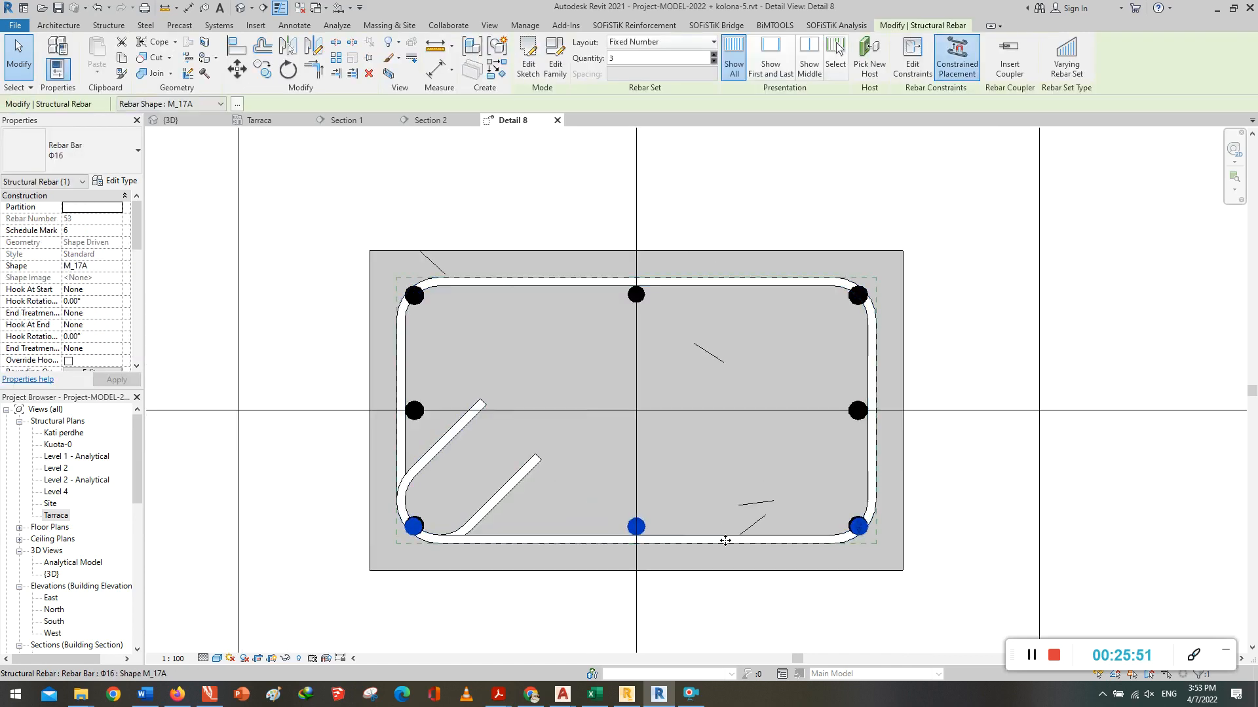
scroll(724, 537, down, 3)
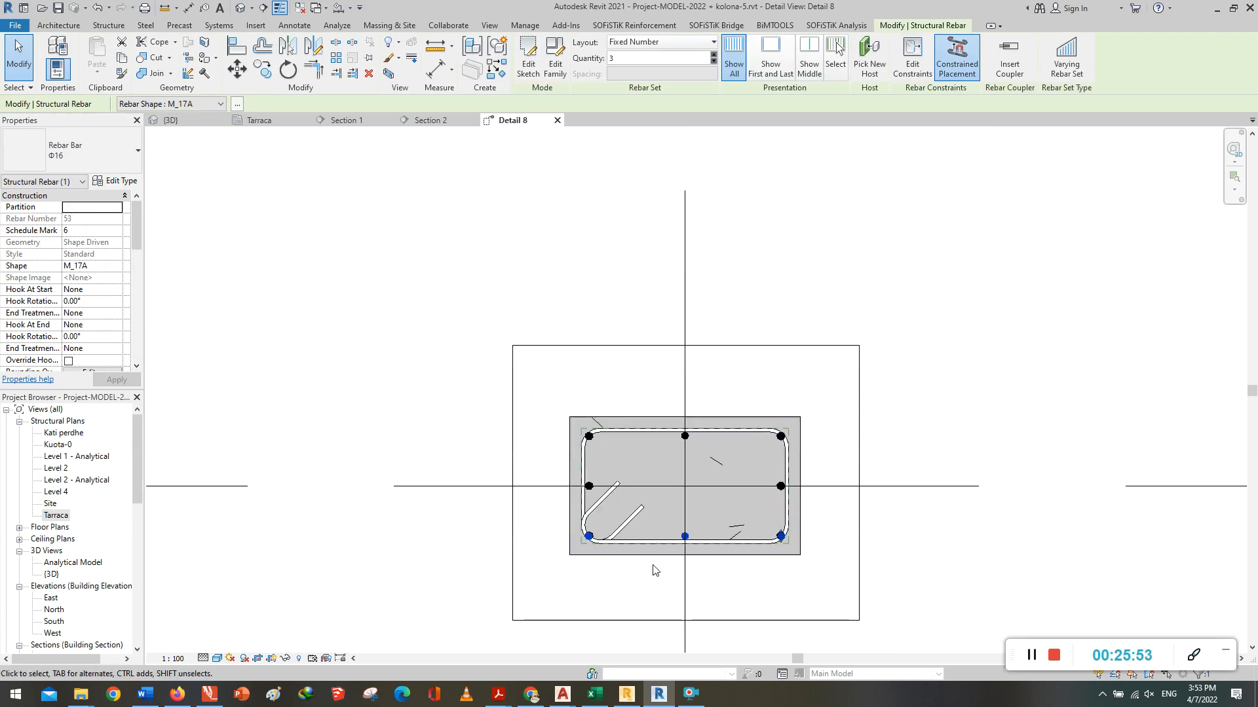
scroll(593, 547, up, 6)
scroll(469, 555, down, 3)
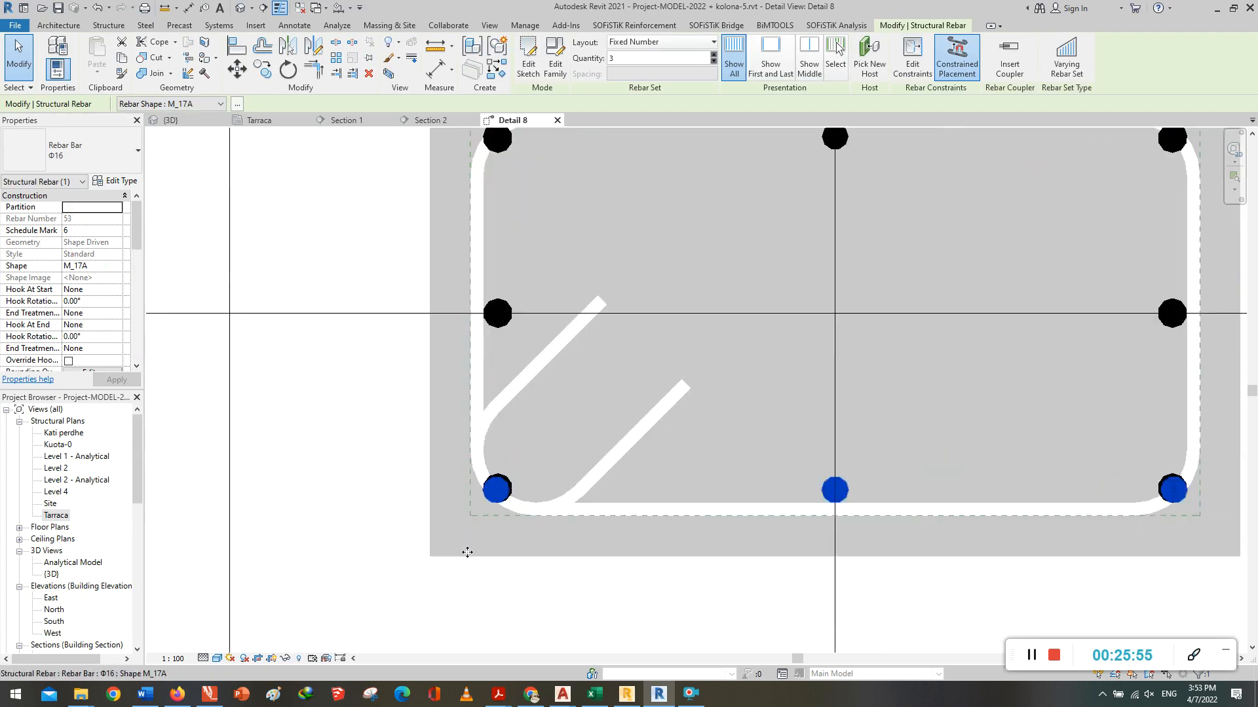
scroll(677, 518, up, 2)
scroll(678, 519, up, 2)
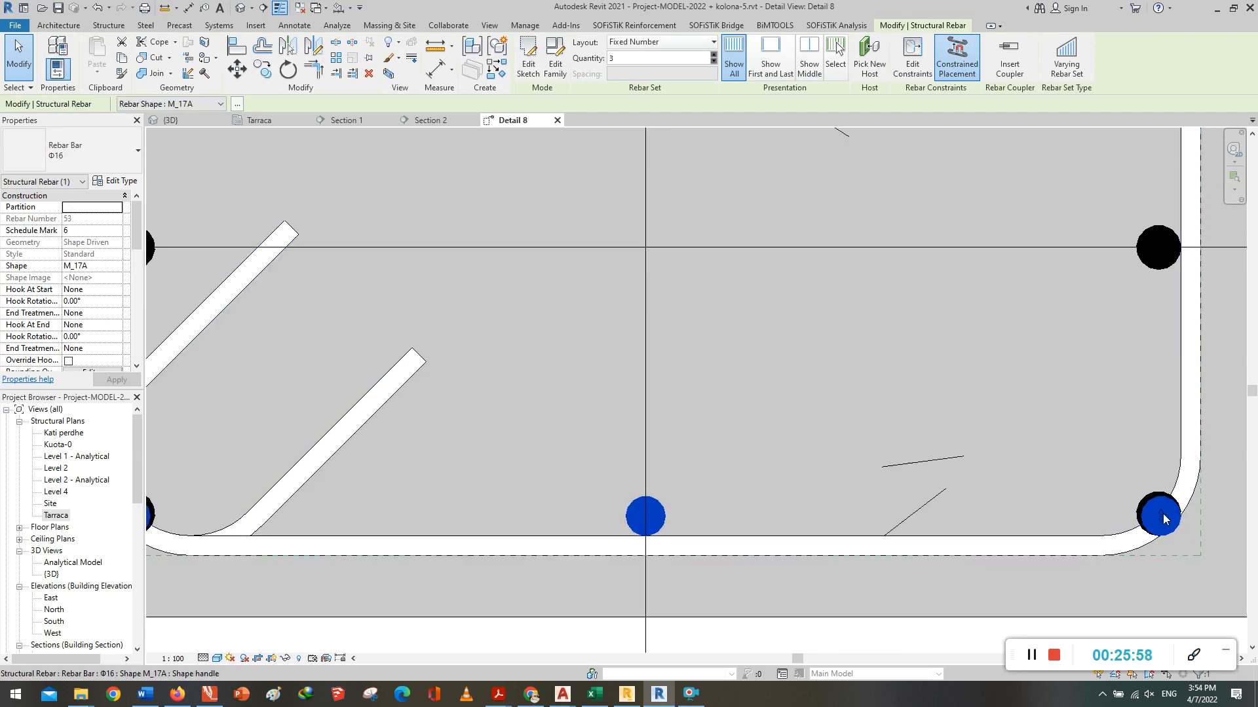
drag(1162, 518, 1159, 463)
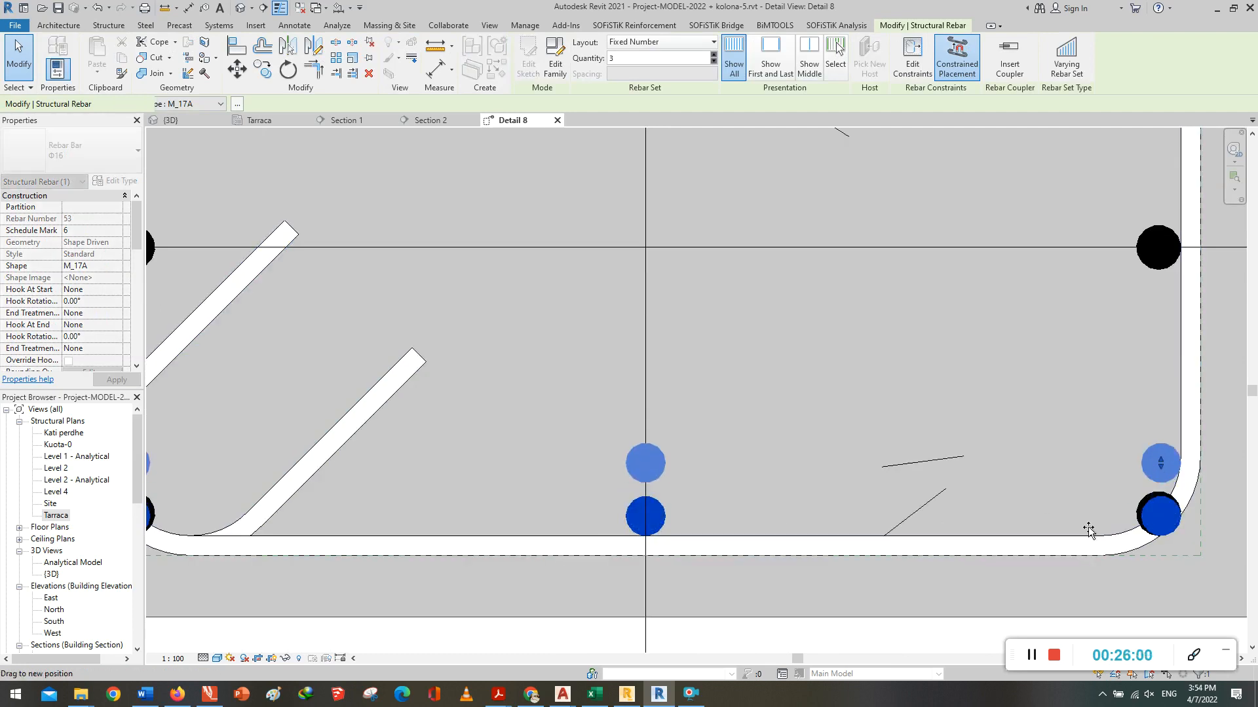
scroll(1052, 526, down, 2)
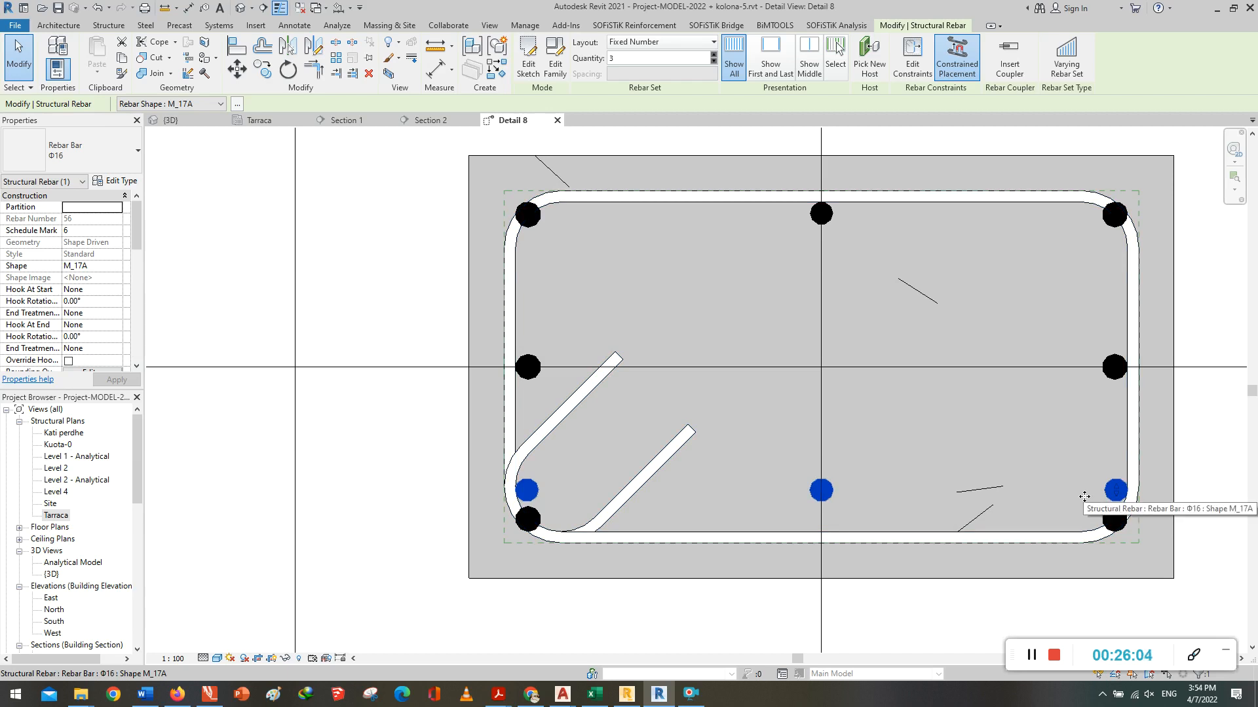
Step: Pull both ends of the lower Φ16 set inward, centring its three bars about the vertical grid line between the corner bars
scroll(906, 505, down, 3)
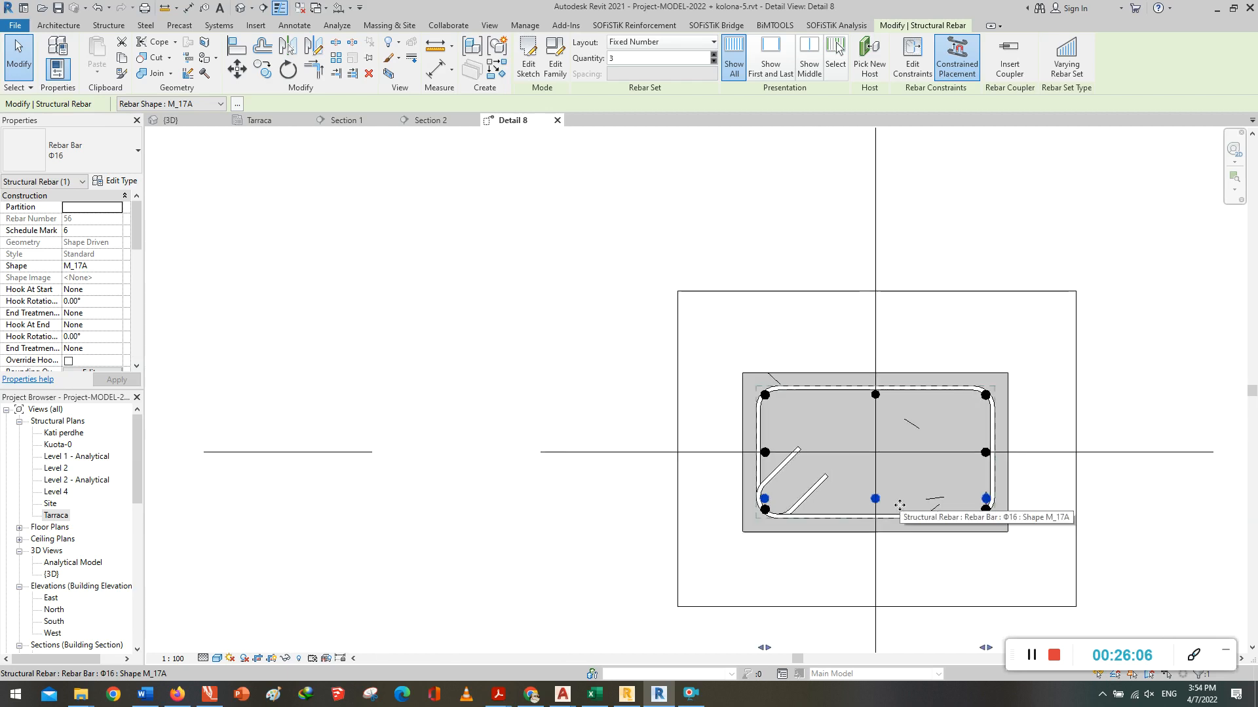
drag(985, 648, 937, 649)
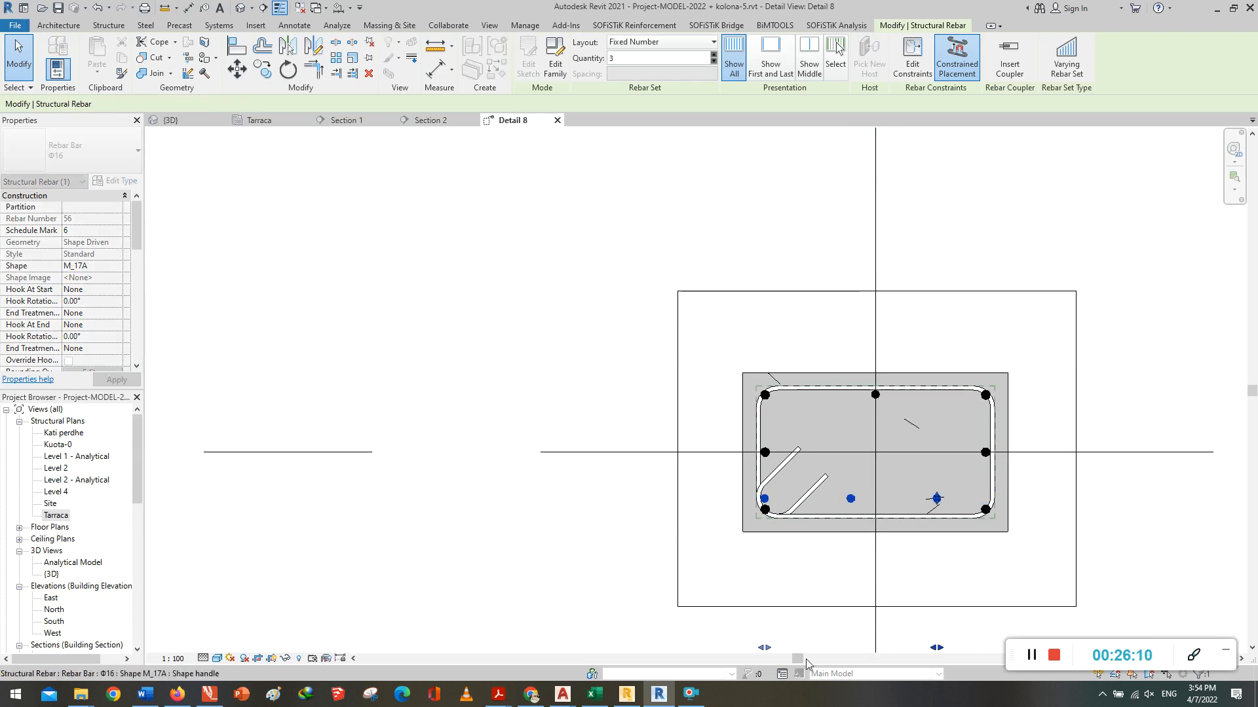
drag(767, 650, 814, 645)
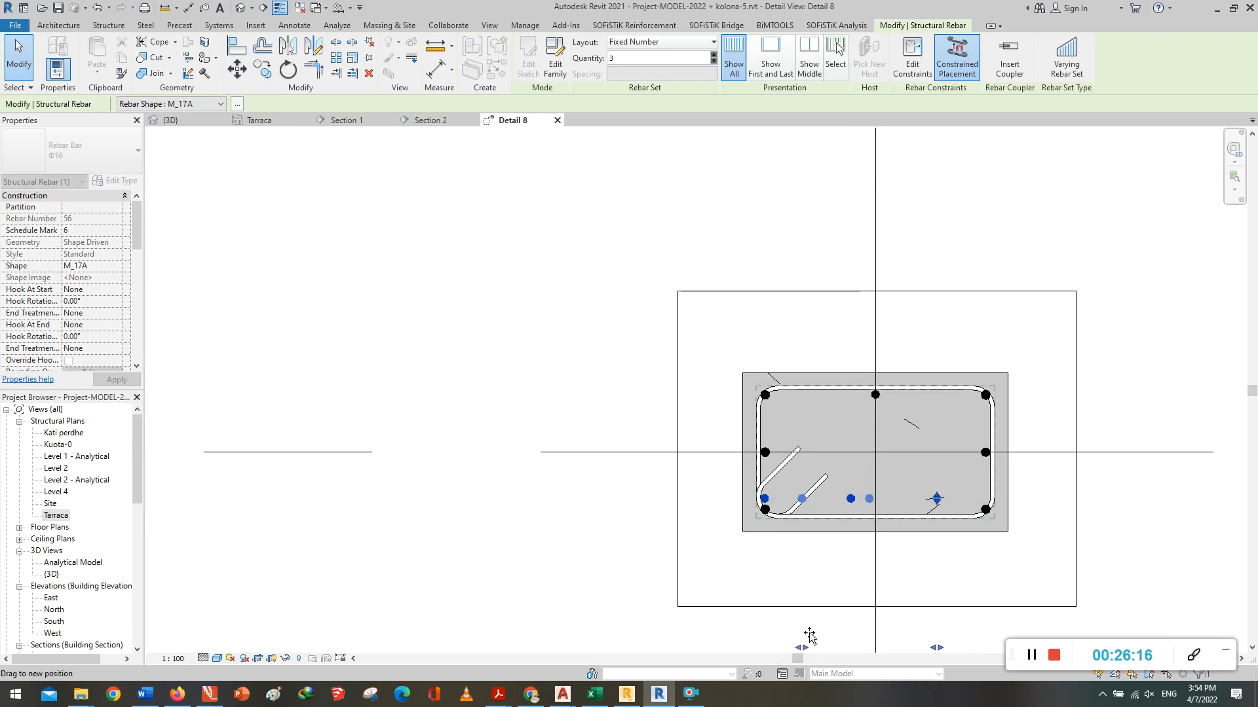
drag(807, 634, 807, 634)
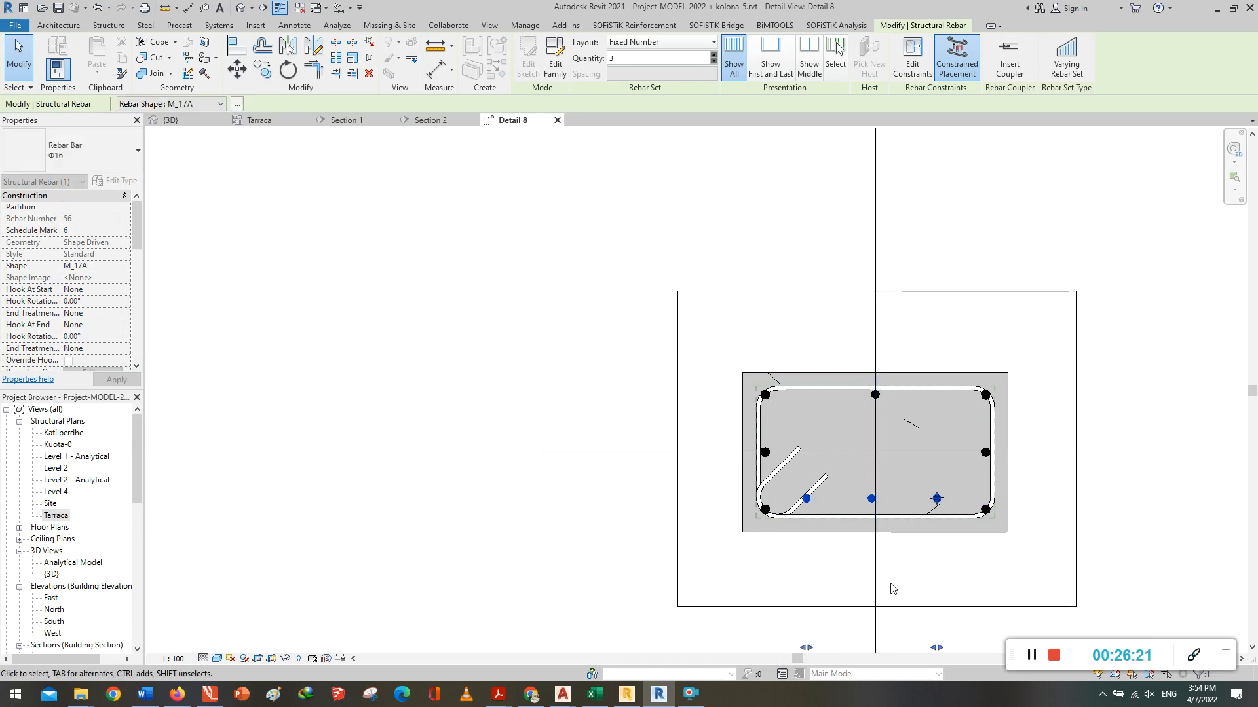
scroll(862, 515, up, 1)
scroll(795, 340, down, 2)
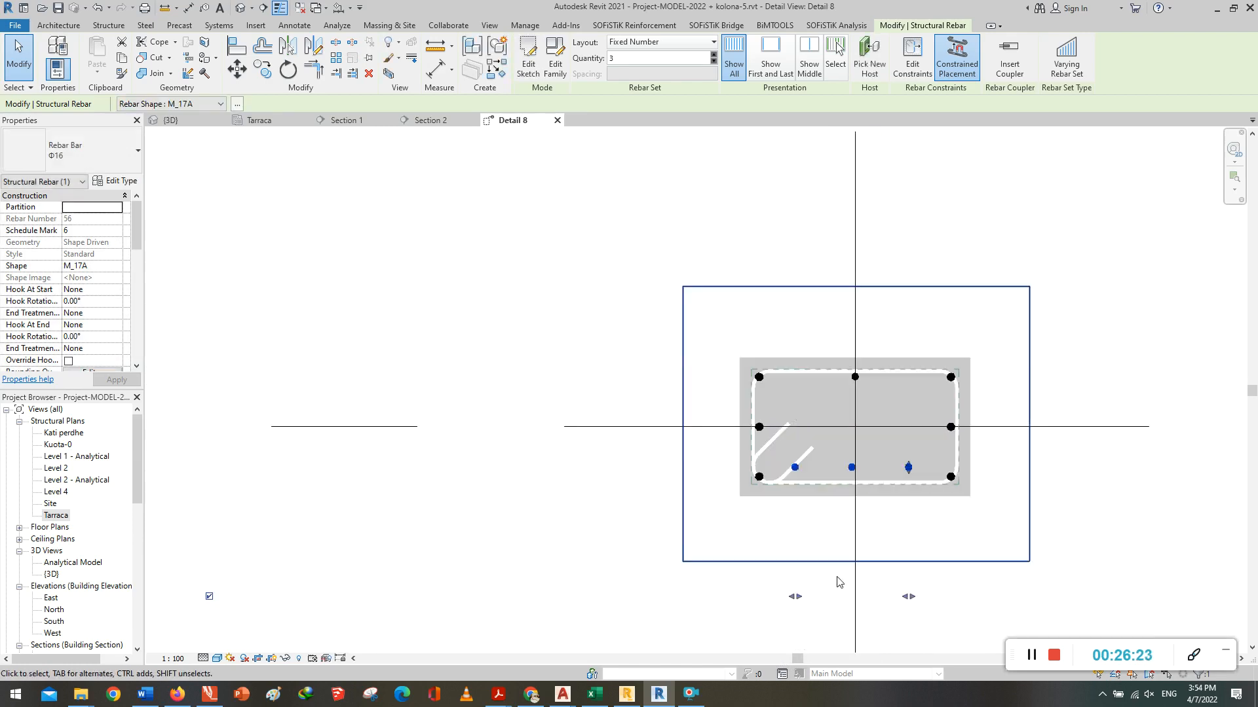
drag(803, 598, 803, 597)
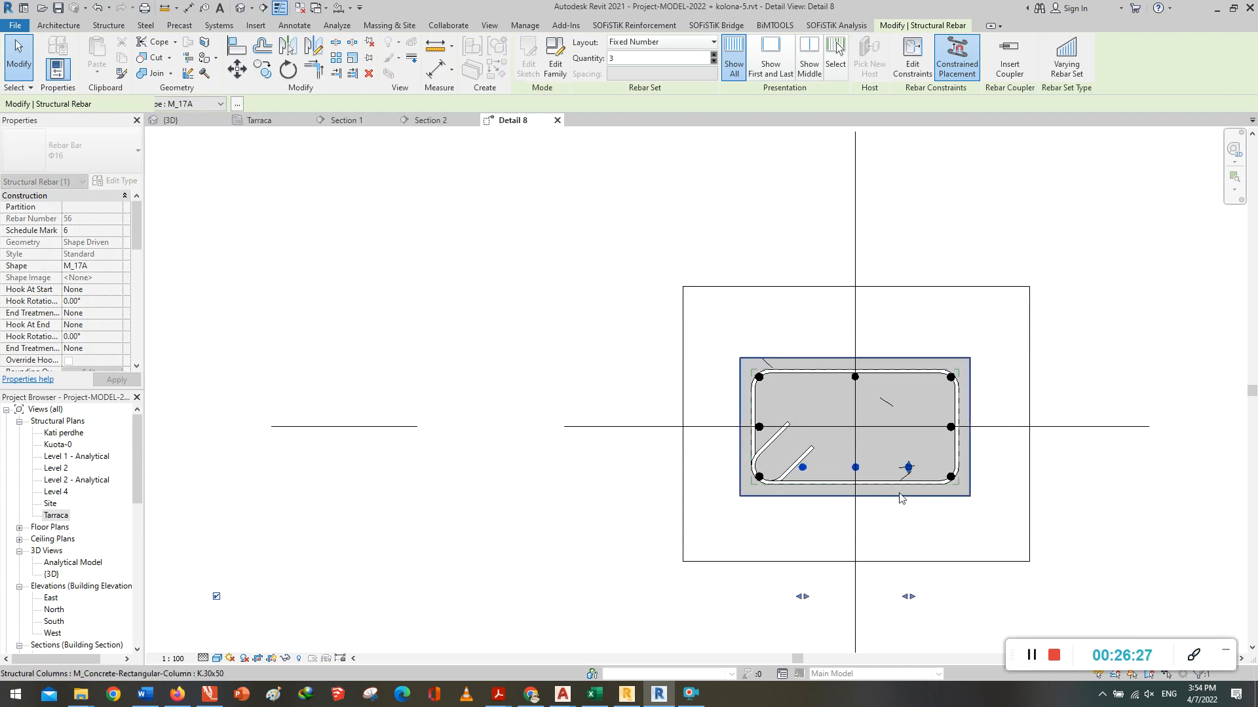
Step: Move the lower Φ16 set back down against the stirrup's lower leg, in line with the corner bars
scroll(901, 469, up, 3)
drag(901, 457, 824, 519)
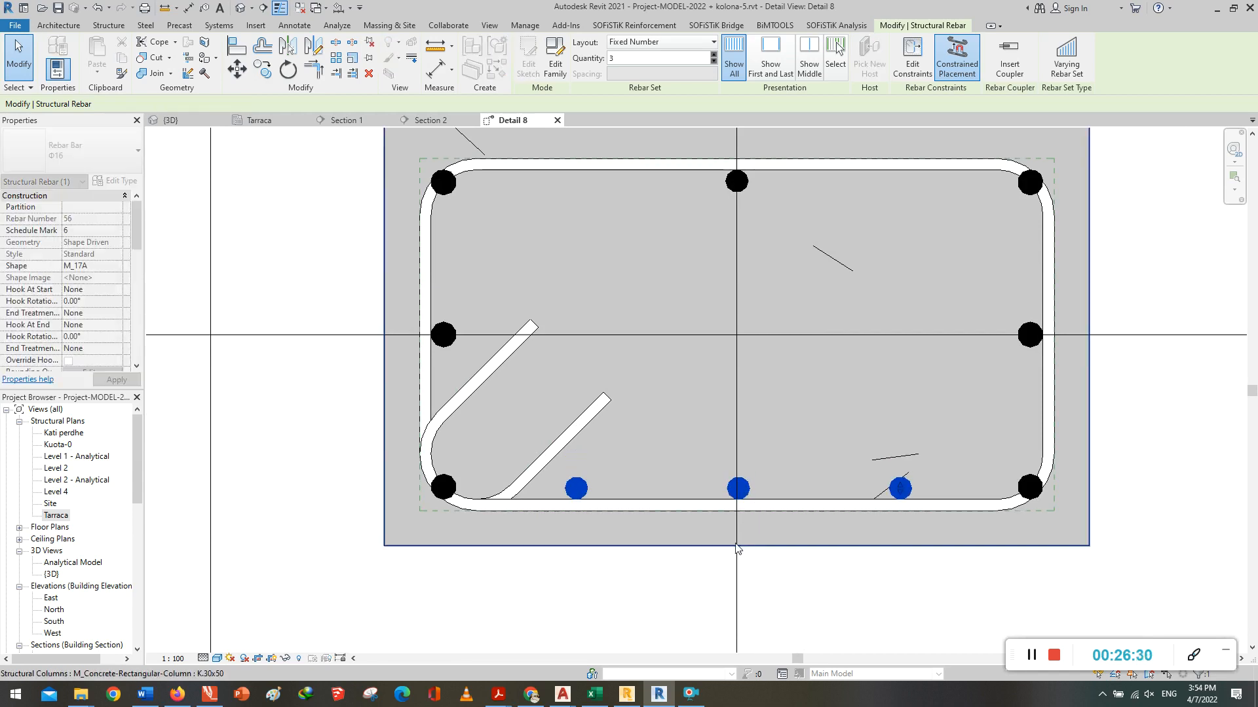
scroll(715, 563, down, 2)
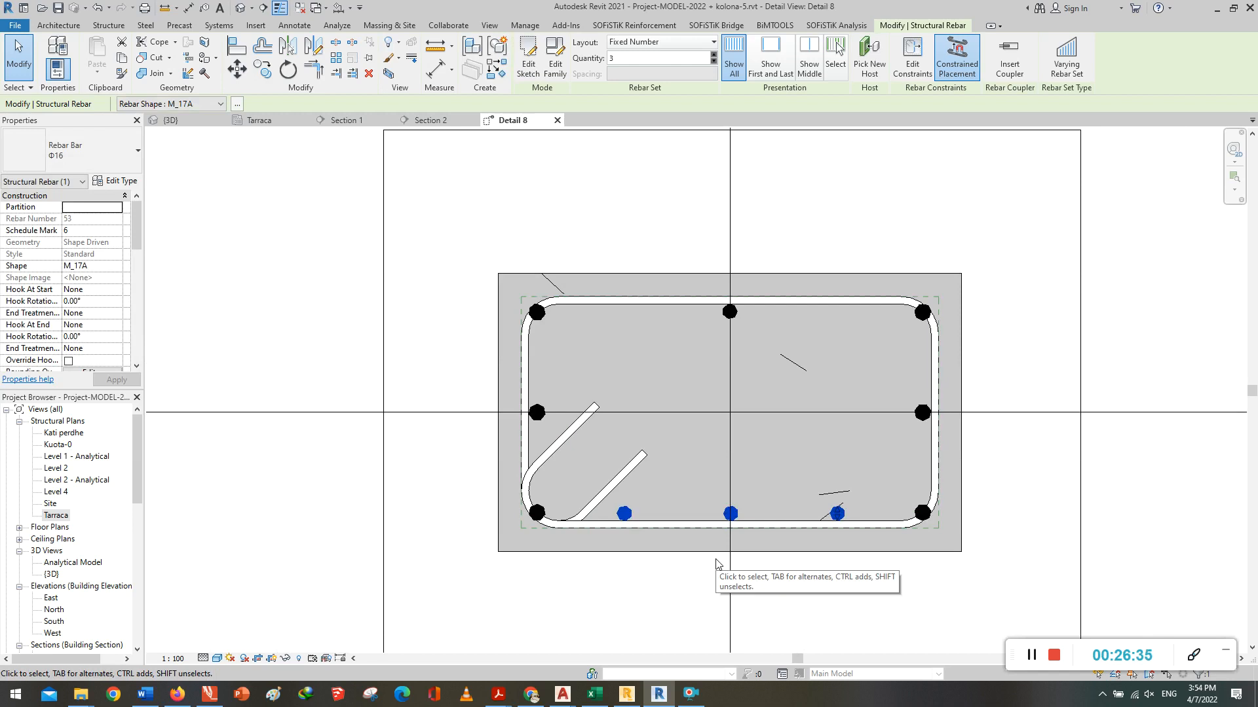
key(Escape)
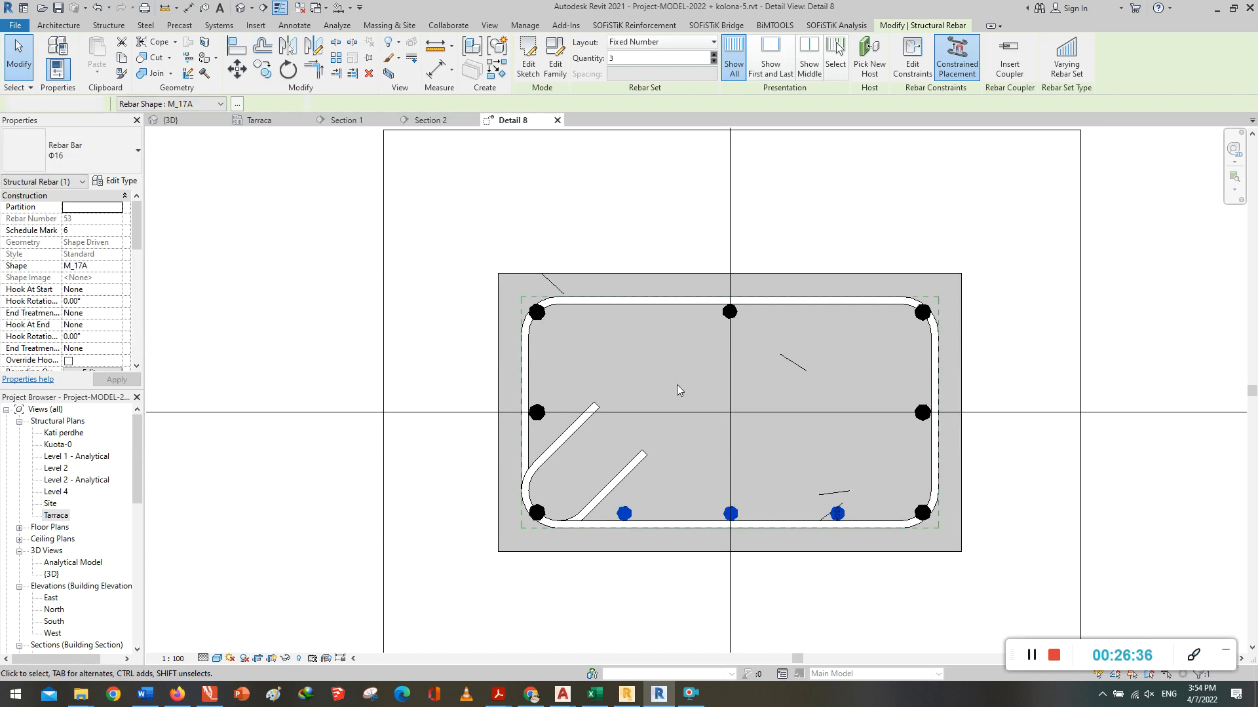
Step: Shift the upper set of three Φ16 bars downward, clear of the upper corner bars
click(740, 313)
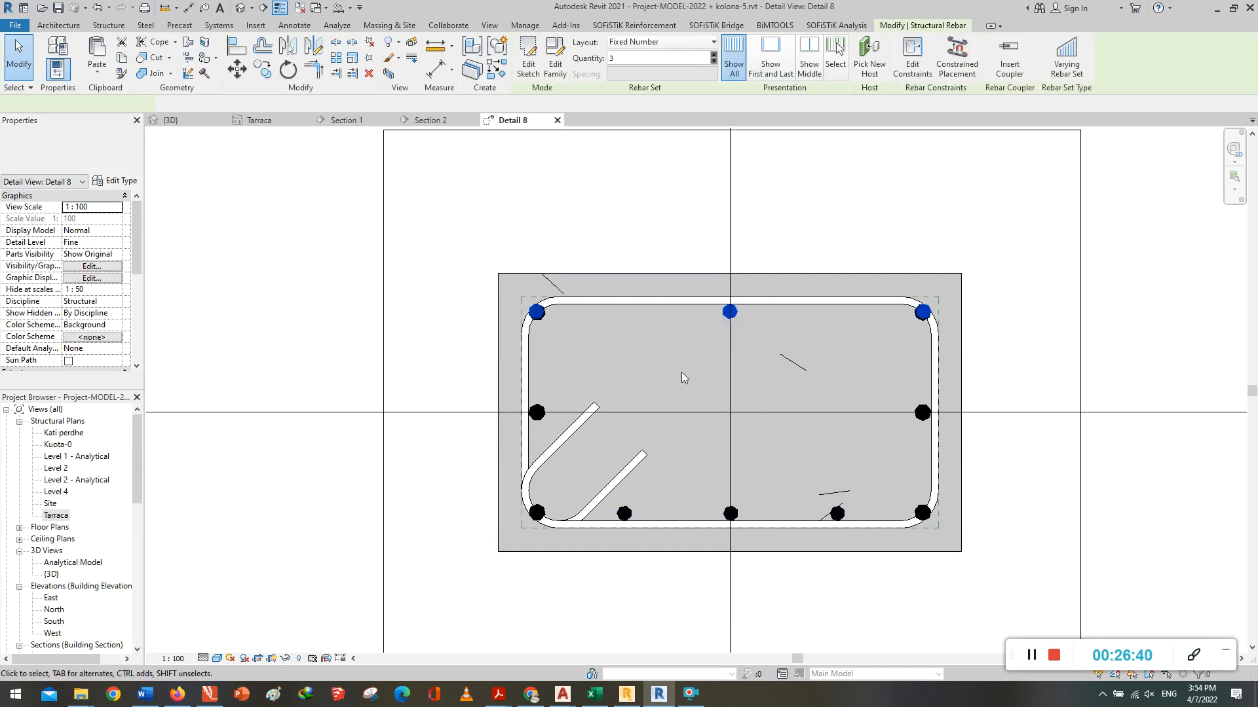
drag(535, 313, 536, 331)
scroll(584, 447, down, 2)
scroll(584, 451, down, 1)
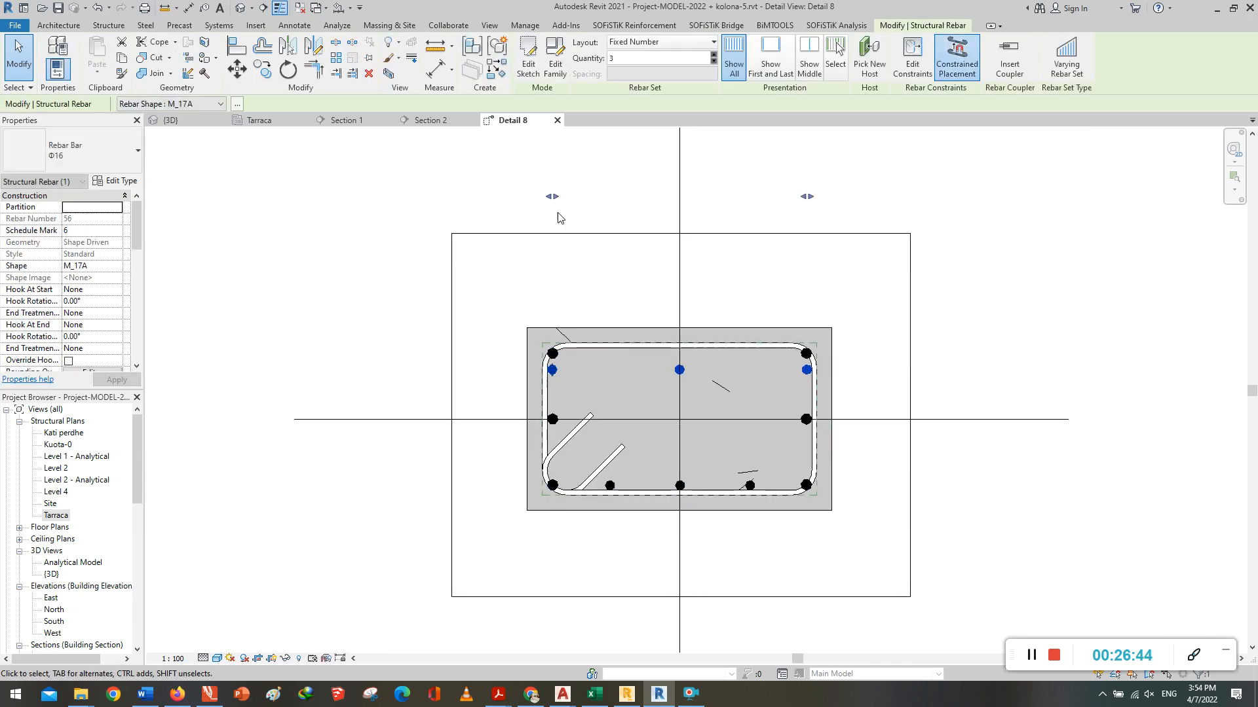
Step: Pull both ends of the upper Φ16 set inward, aligning its outer bars with those of the lower Φ16 set
drag(582, 200, 612, 196)
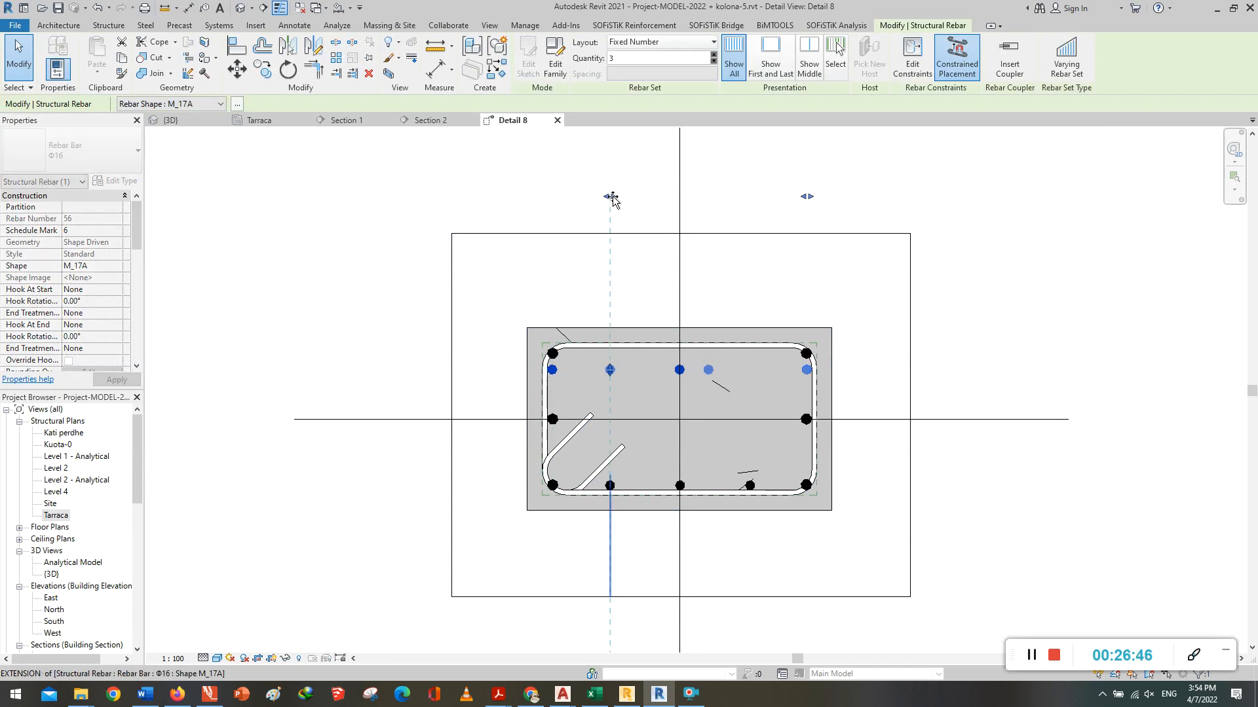
drag(806, 198, 754, 200)
drag(756, 197, 753, 197)
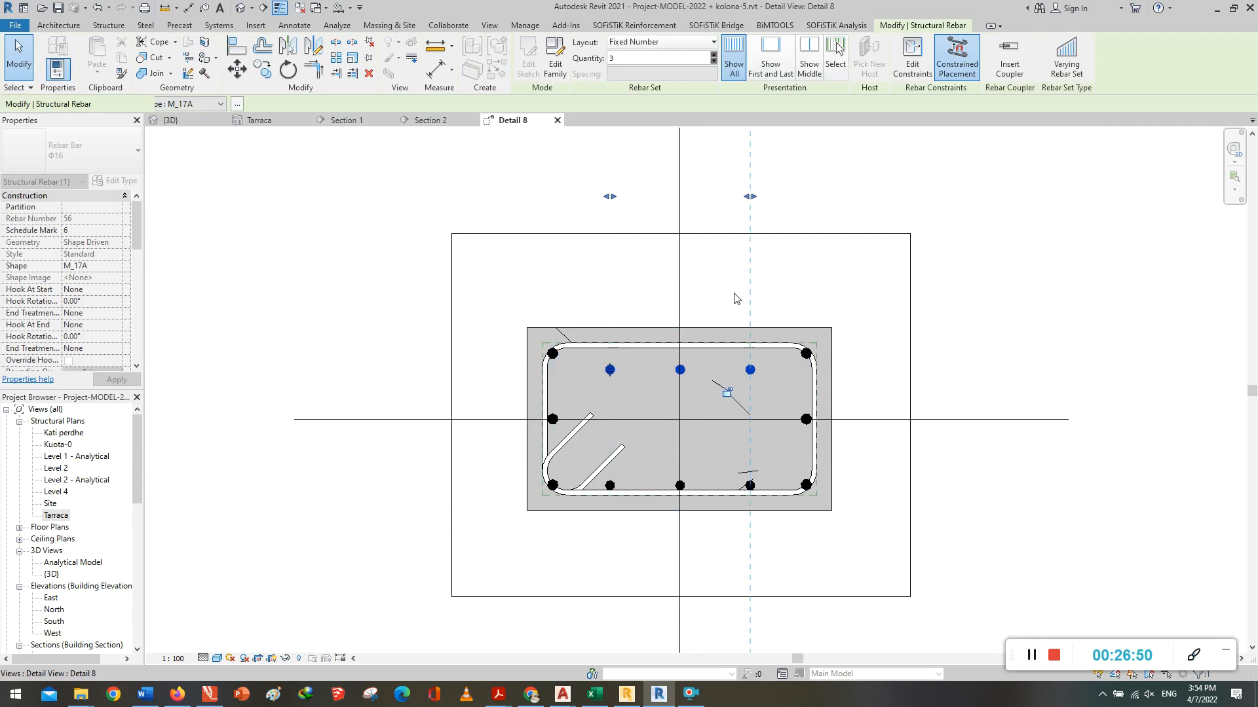
Step: Move the upper Φ16 set back up against the stirrup's upper leg, in line with the corner bars
scroll(615, 367, up, 5)
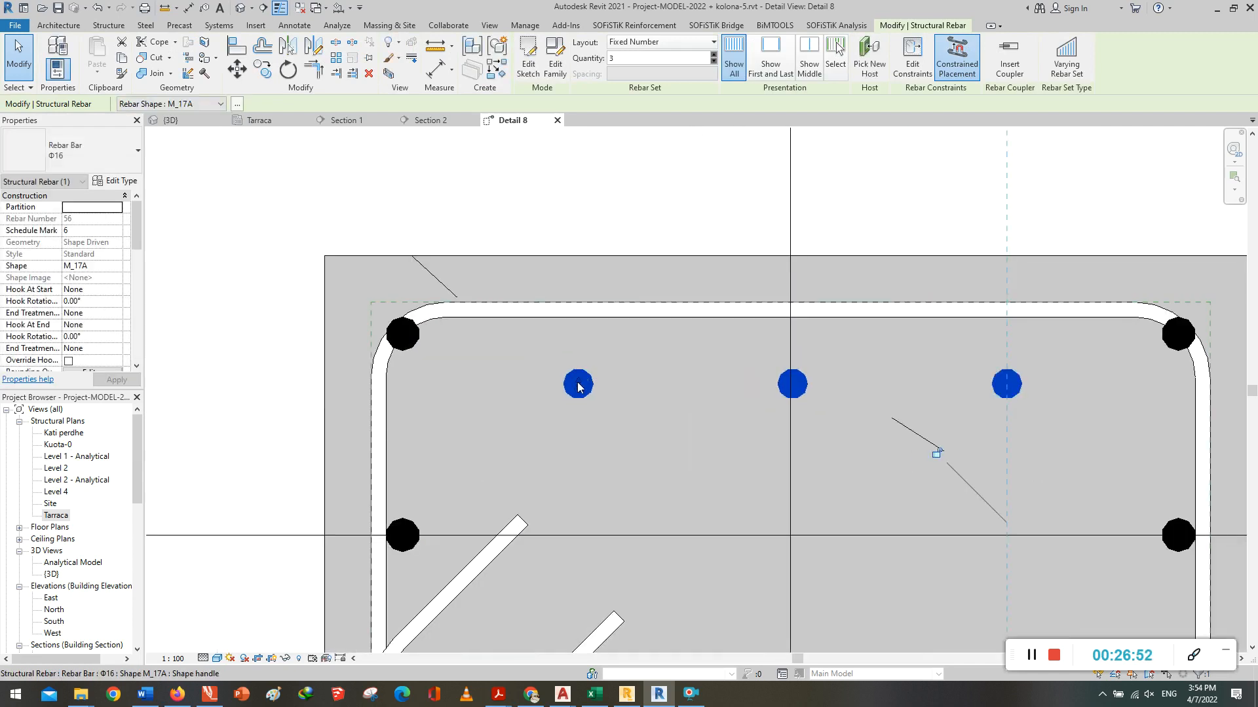
drag(578, 385, 577, 333)
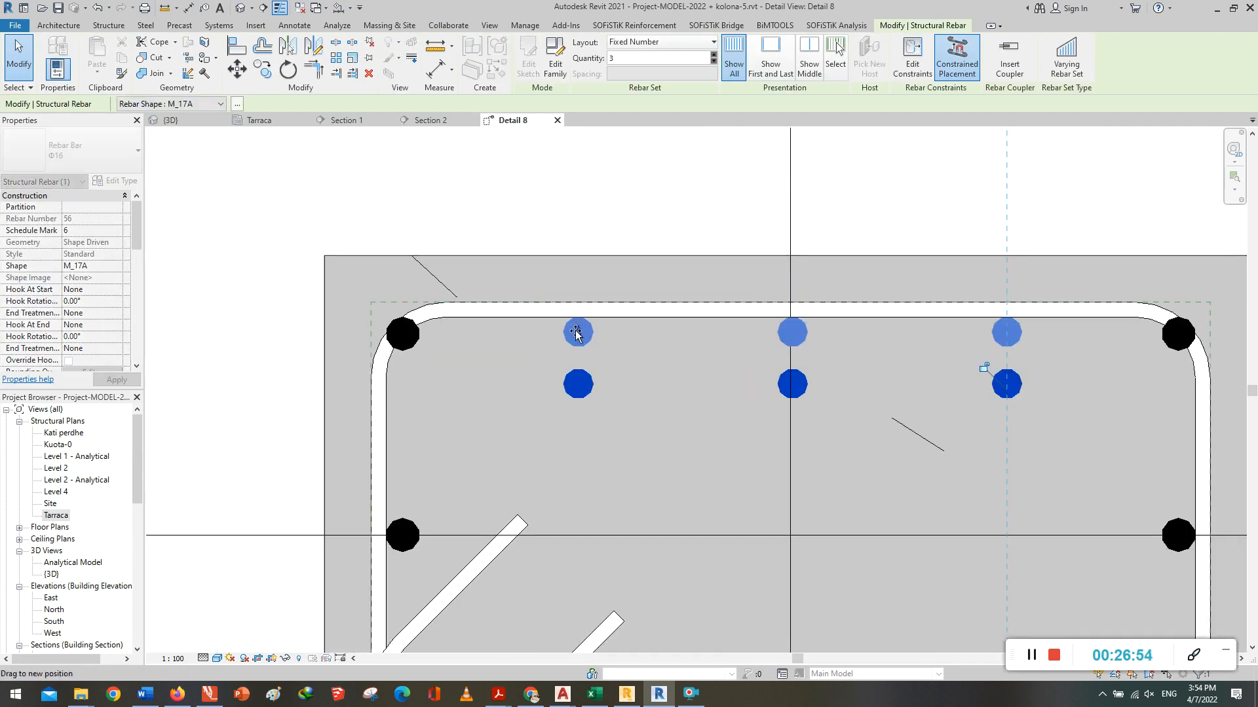
scroll(592, 391, down, 3)
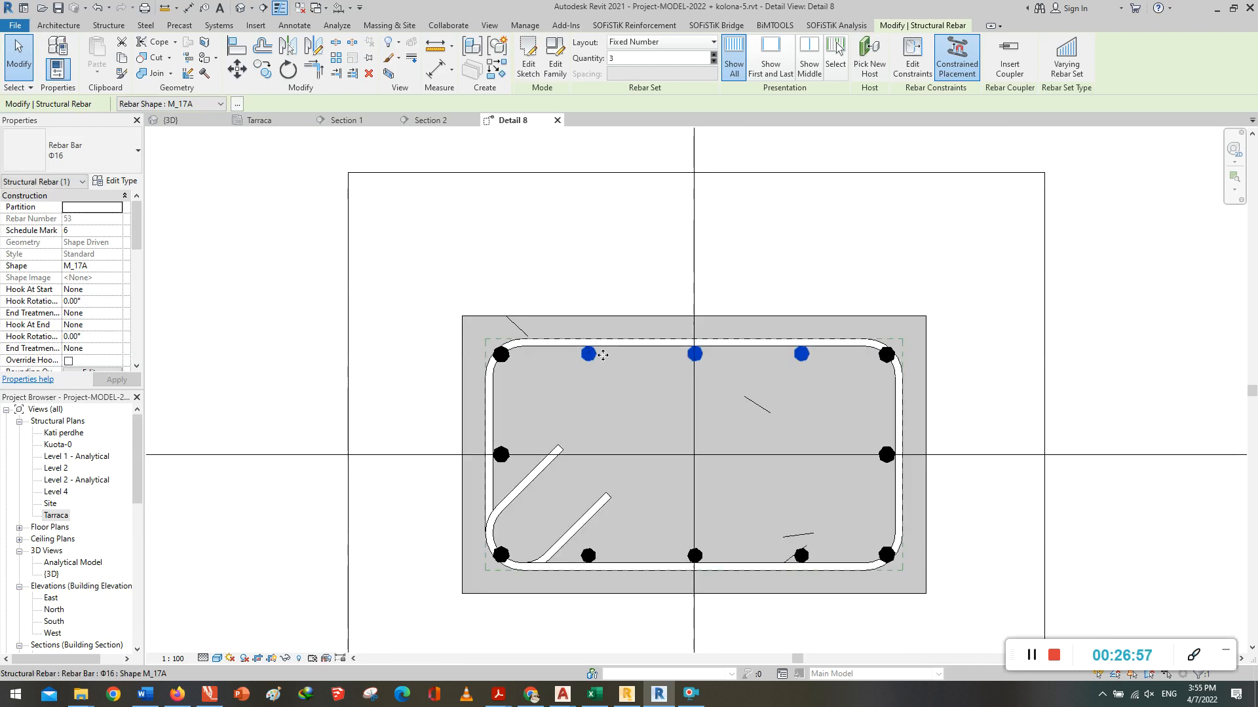
key(Escape)
Step: Stretch the upper-left corner of the Φ8 stirrup set with 80 mm spacing outward toward the column's corner, reducing the concrete cover
scroll(532, 394, up, 1)
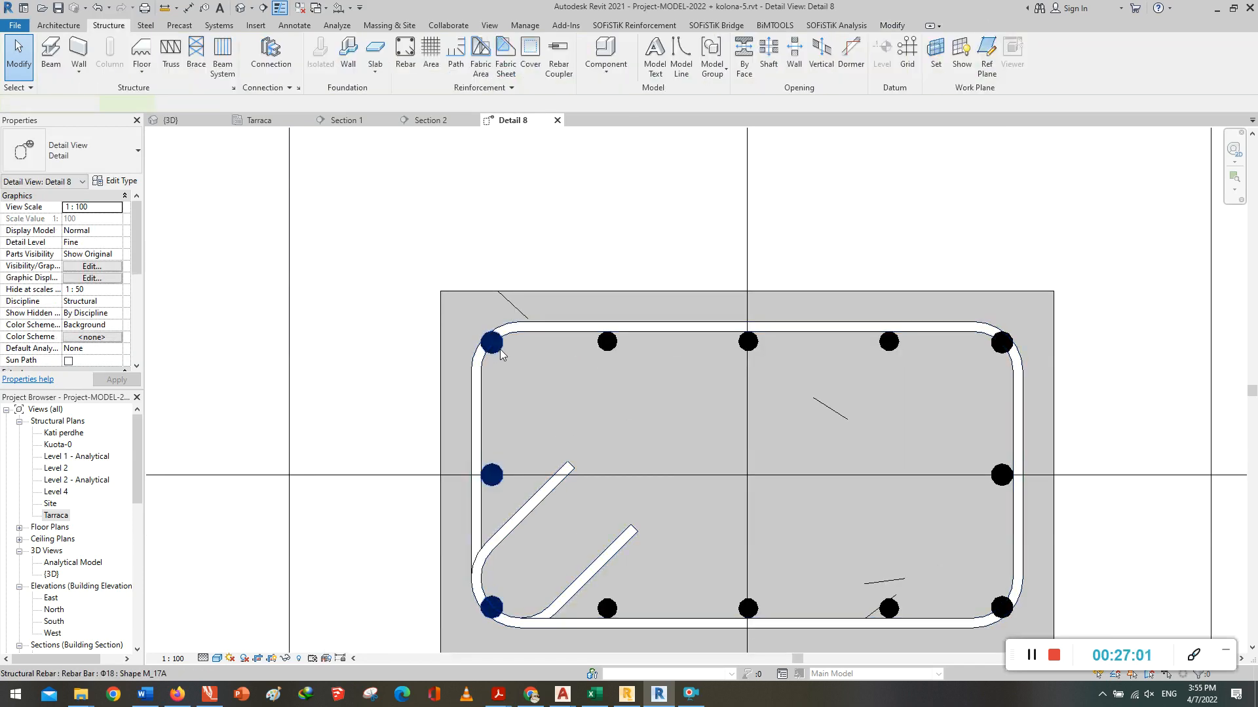
click(499, 449)
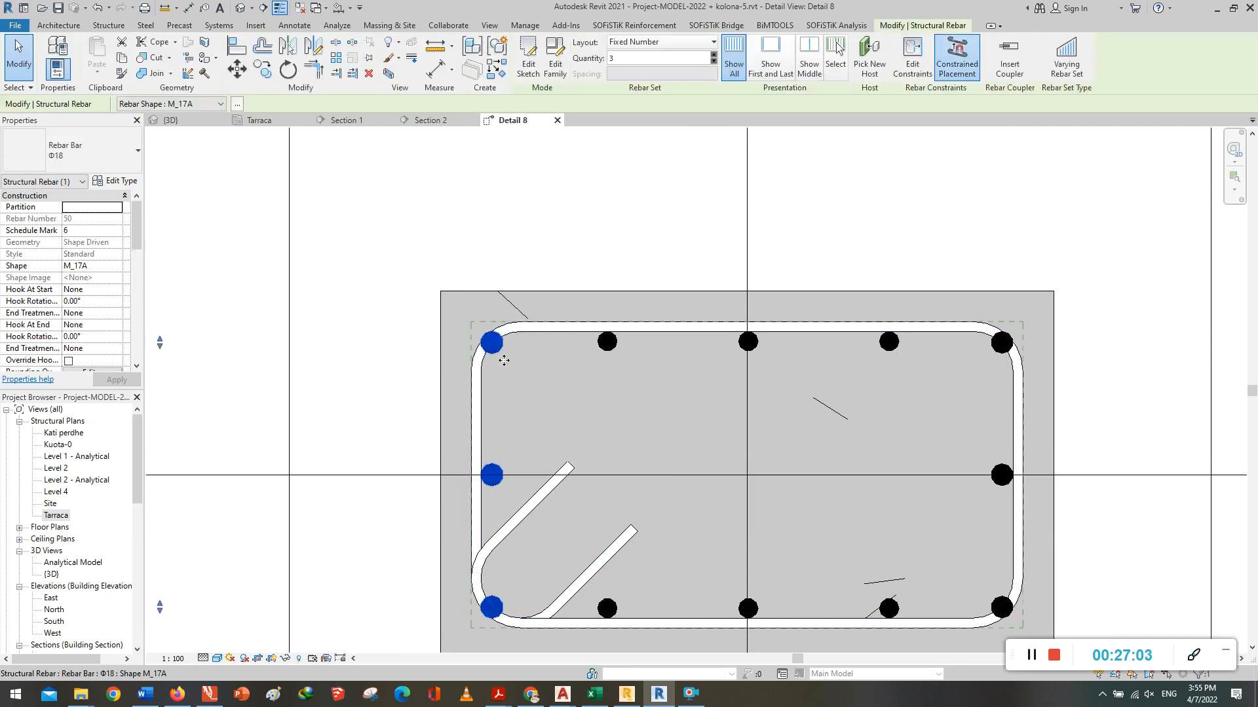
key(Escape)
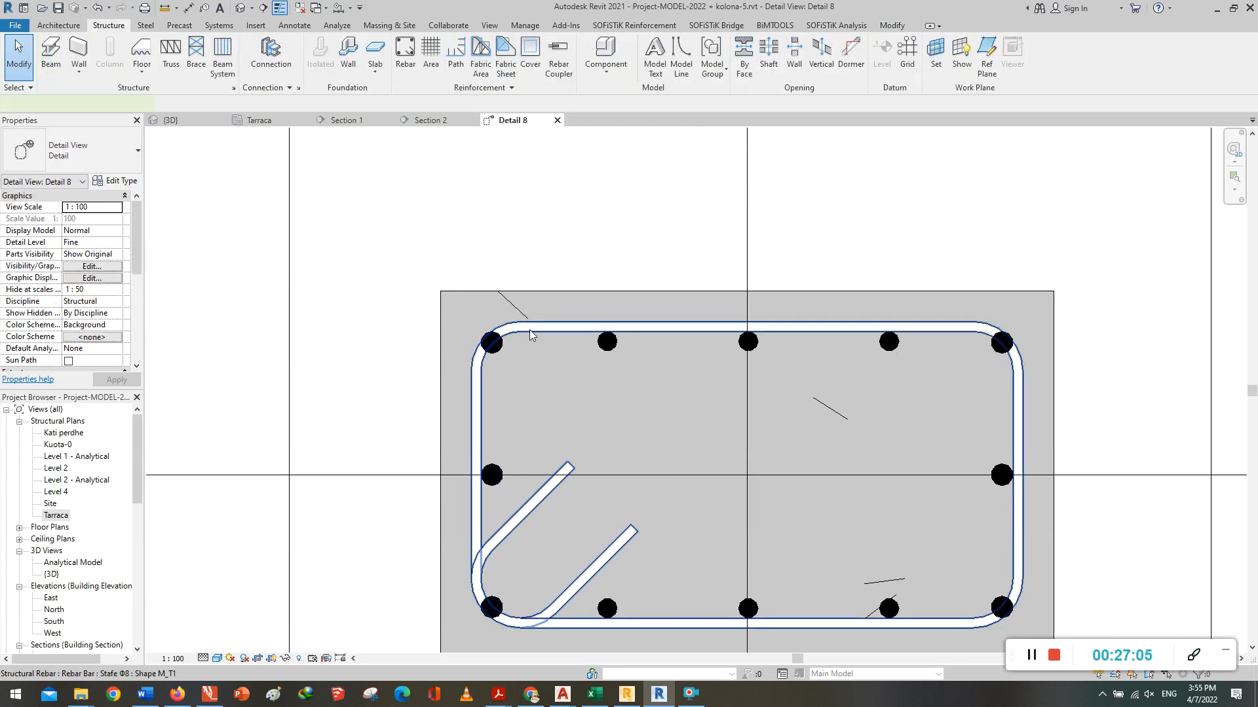
click(530, 329)
scroll(474, 327, up, 2)
scroll(475, 326, up, 1)
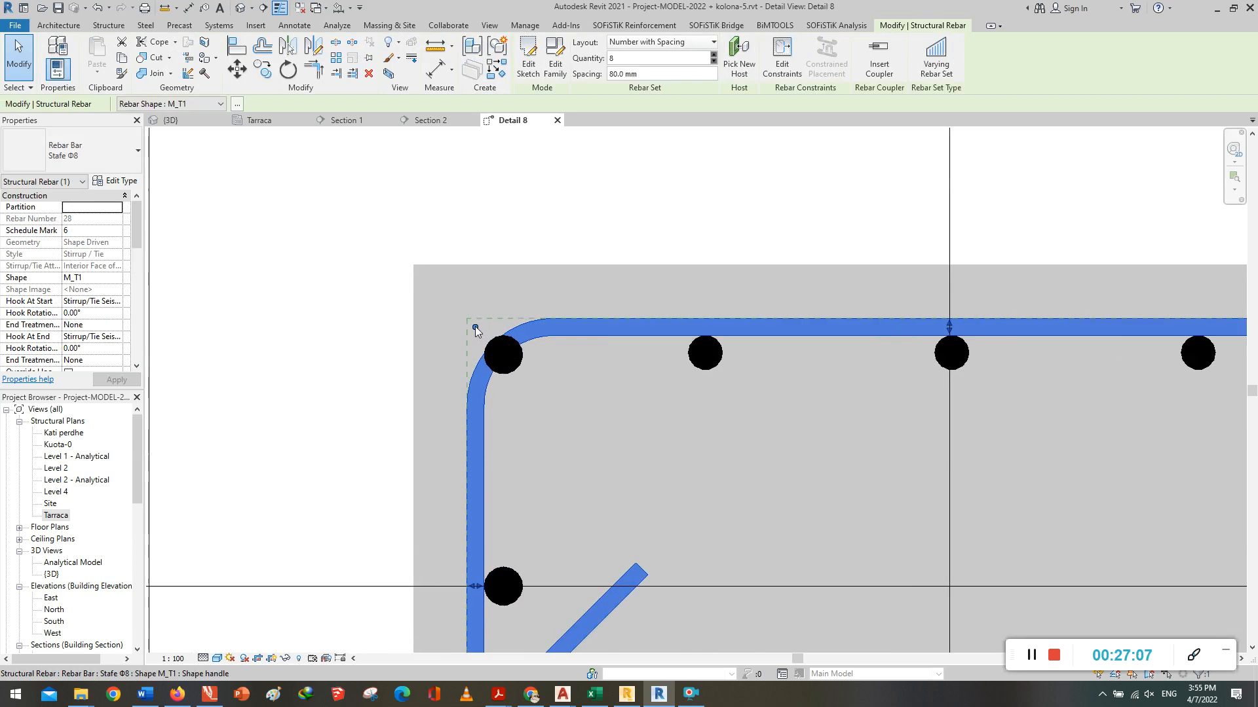
drag(475, 327, 441, 292)
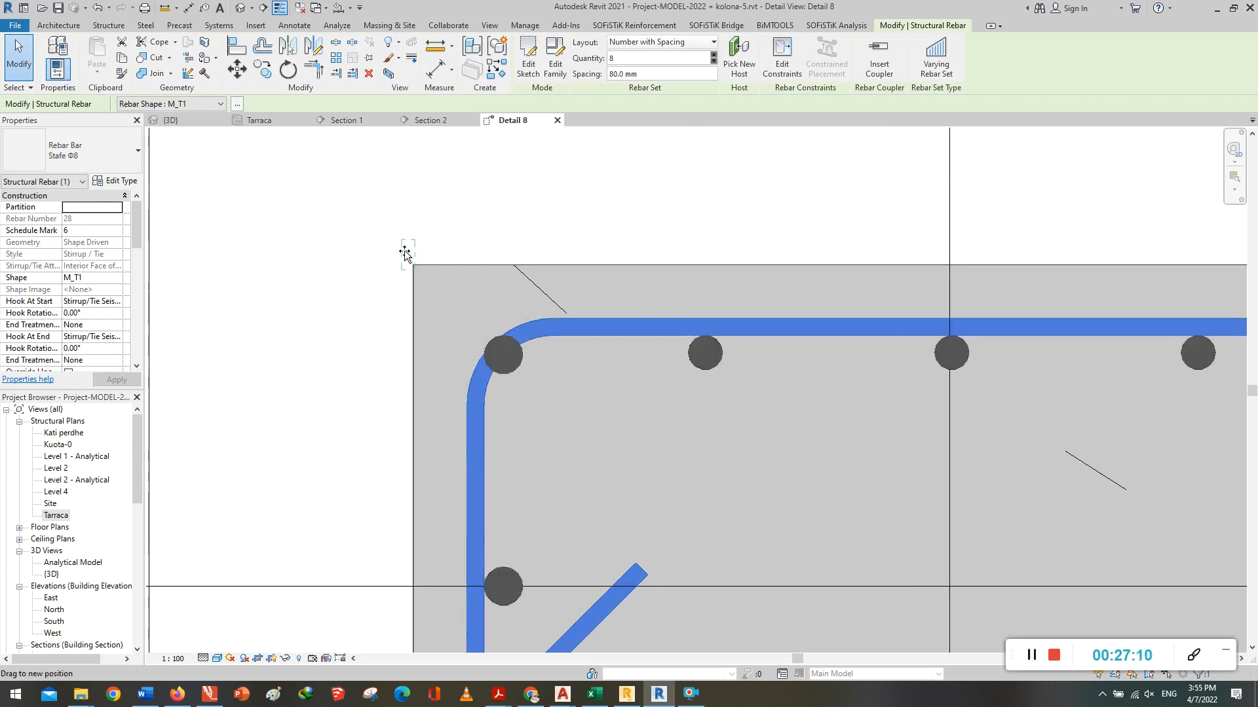
drag(381, 227, 412, 269)
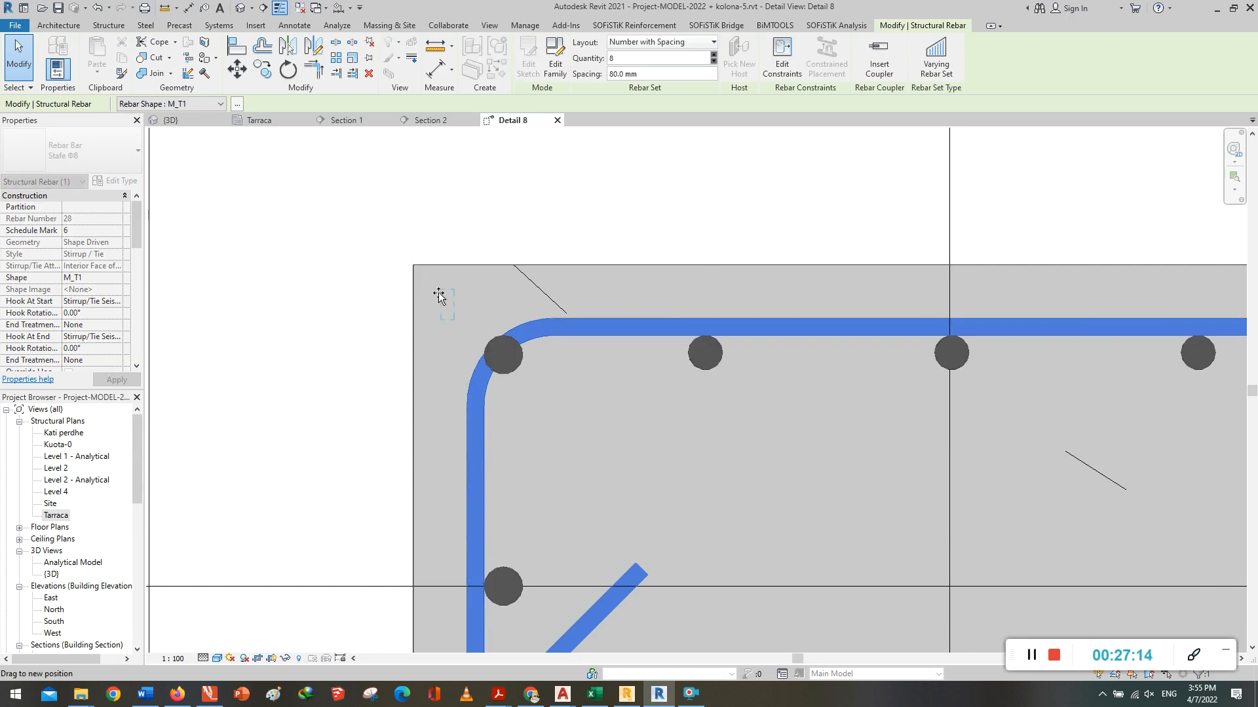
drag(438, 296, 436, 293)
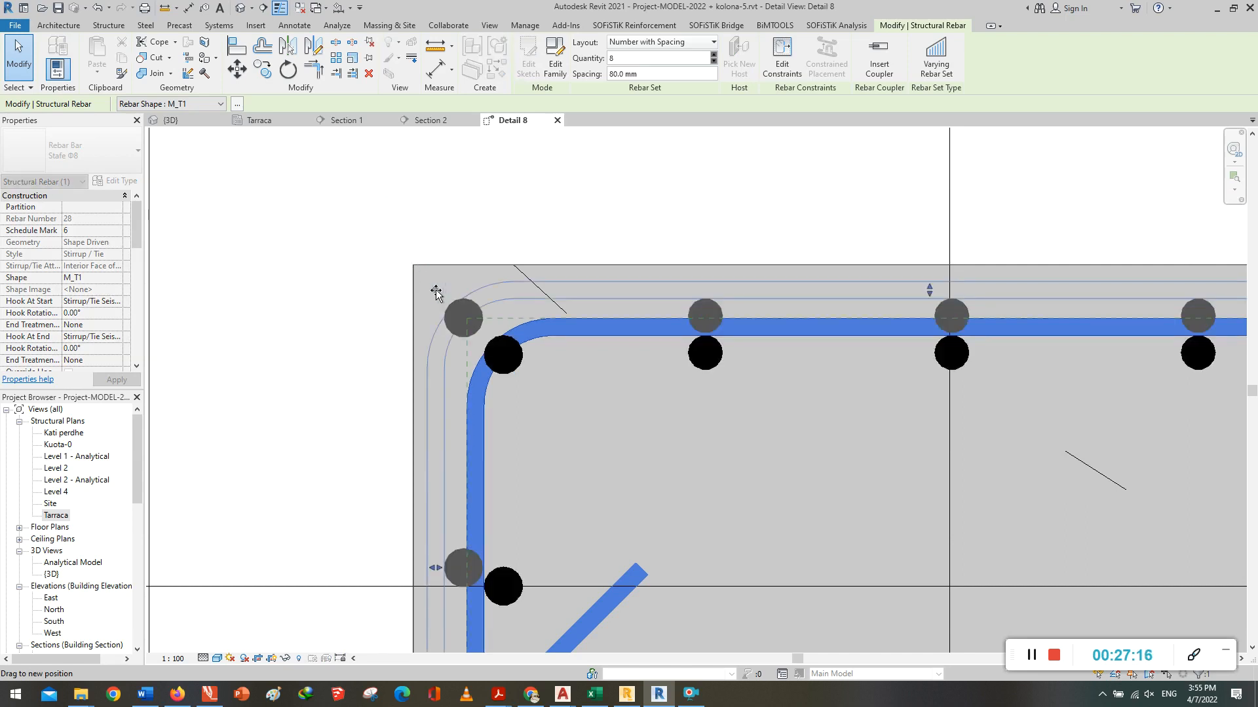
drag(426, 357, 426, 357)
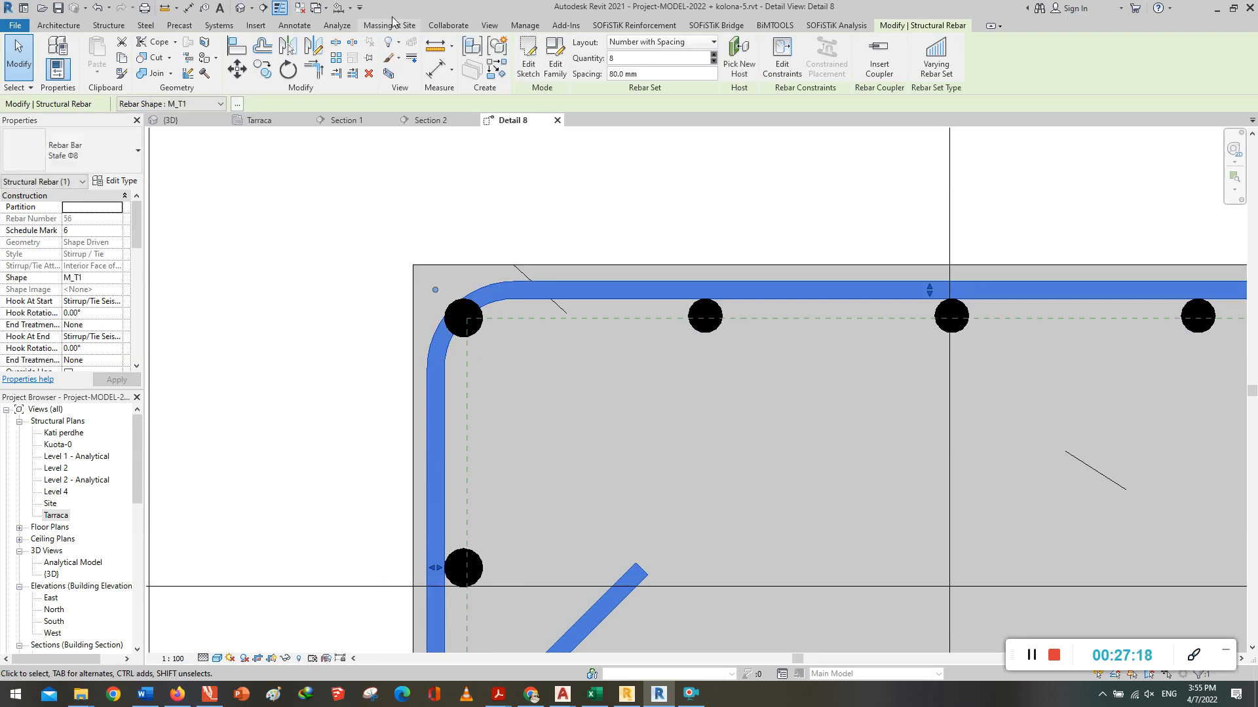
Step: Undo the Φ8 stirrup's corner stretch and shift the left column of three Φ18 bars inward, away from the stirrup leg
click(97, 9)
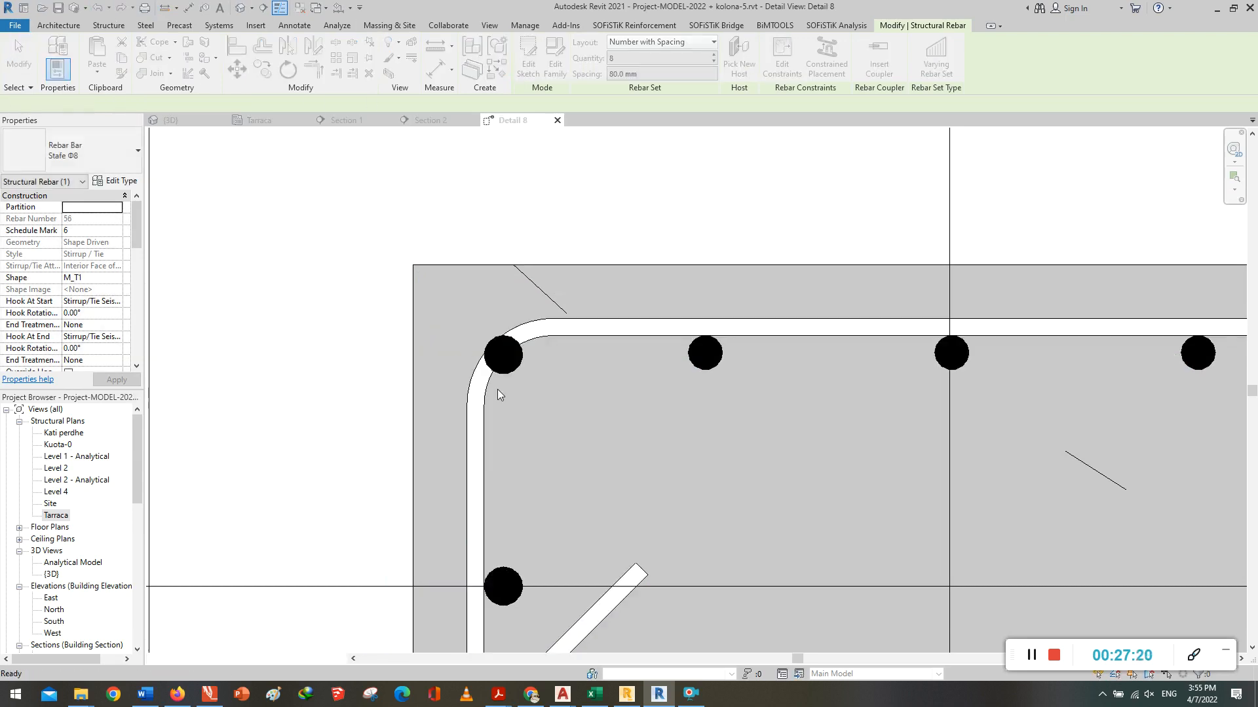
click(519, 357)
scroll(522, 305, down, 3)
scroll(514, 576, up, 5)
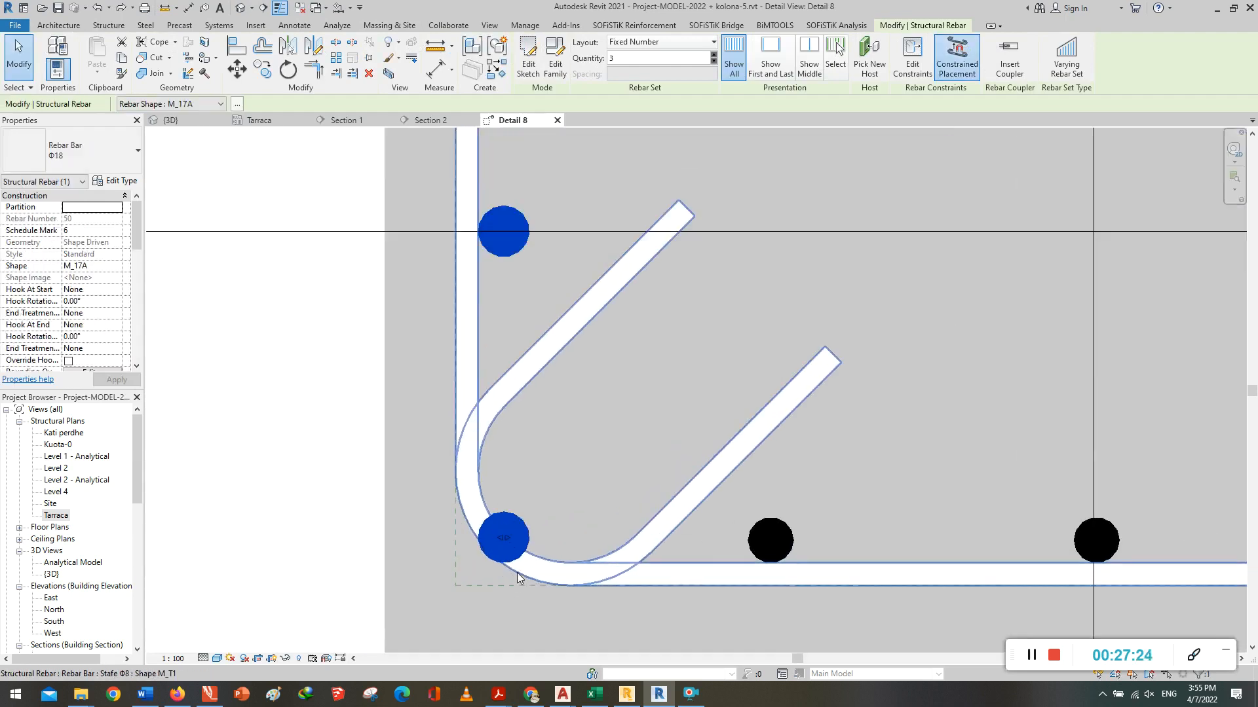
drag(509, 543, 561, 537)
scroll(438, 573, down, 4)
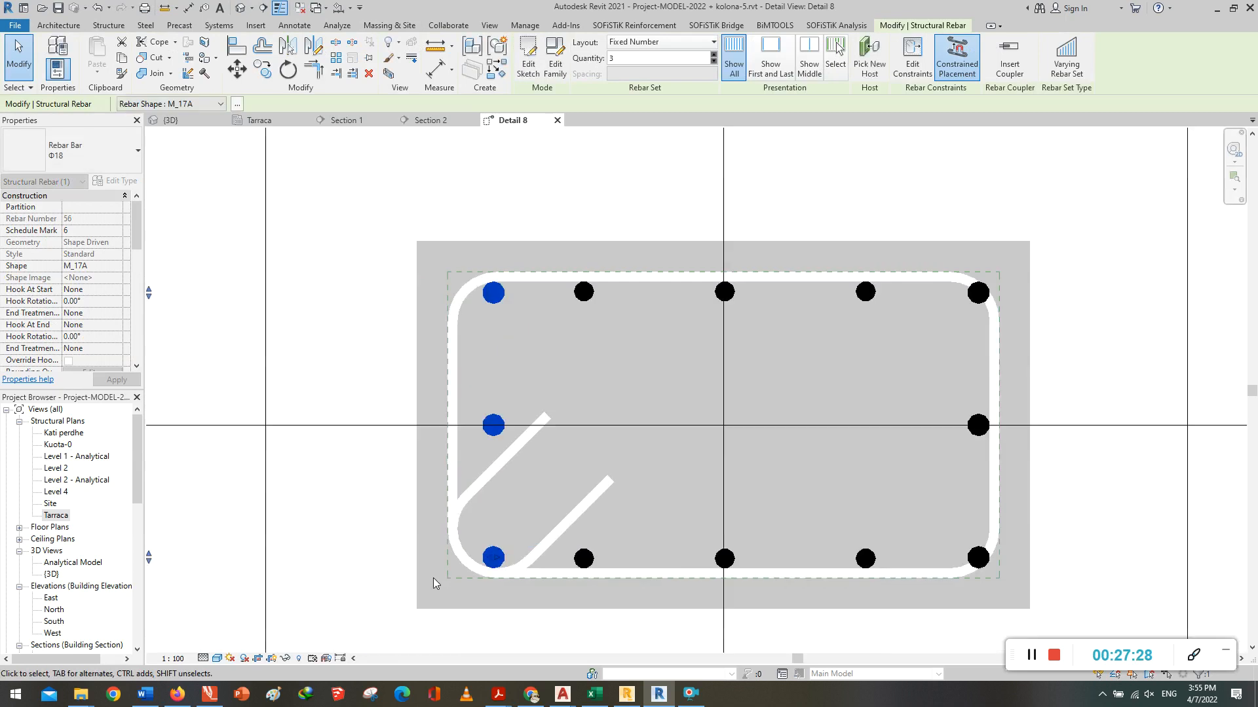
key(Escape)
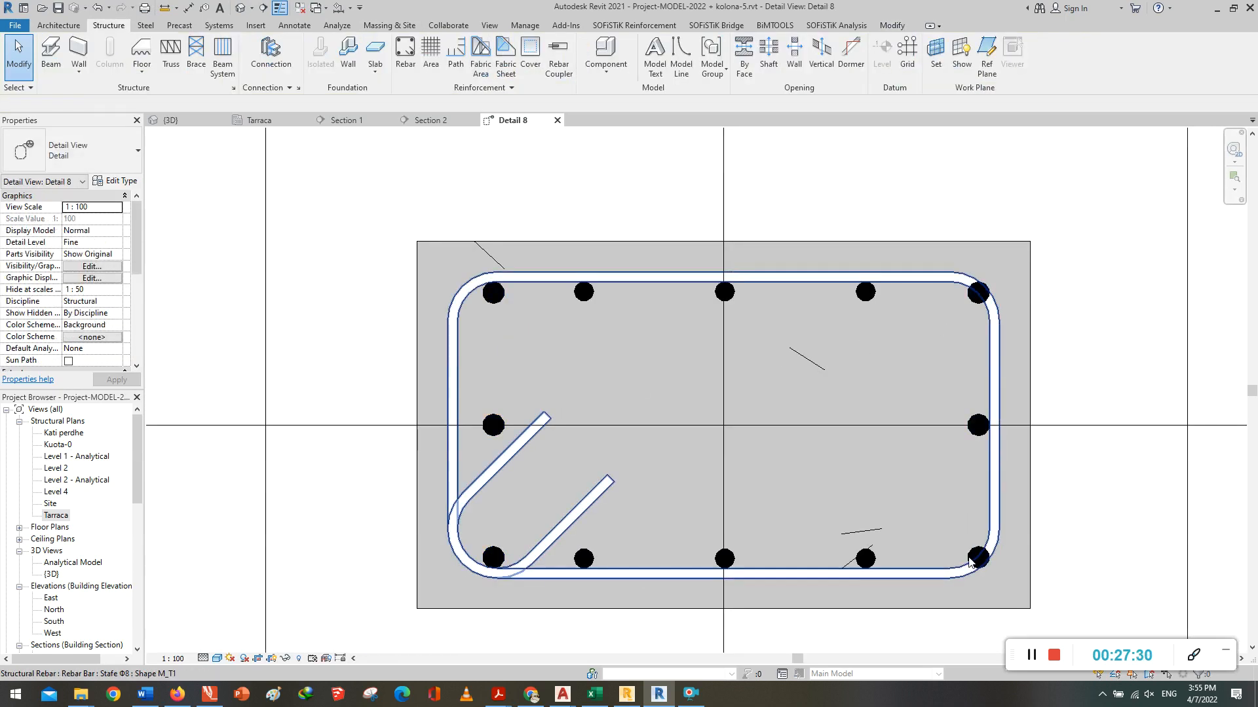
Step: Shift the right column of three Φ18 bars inward, away from the stirrup's right leg
click(977, 426)
scroll(976, 421, up, 3)
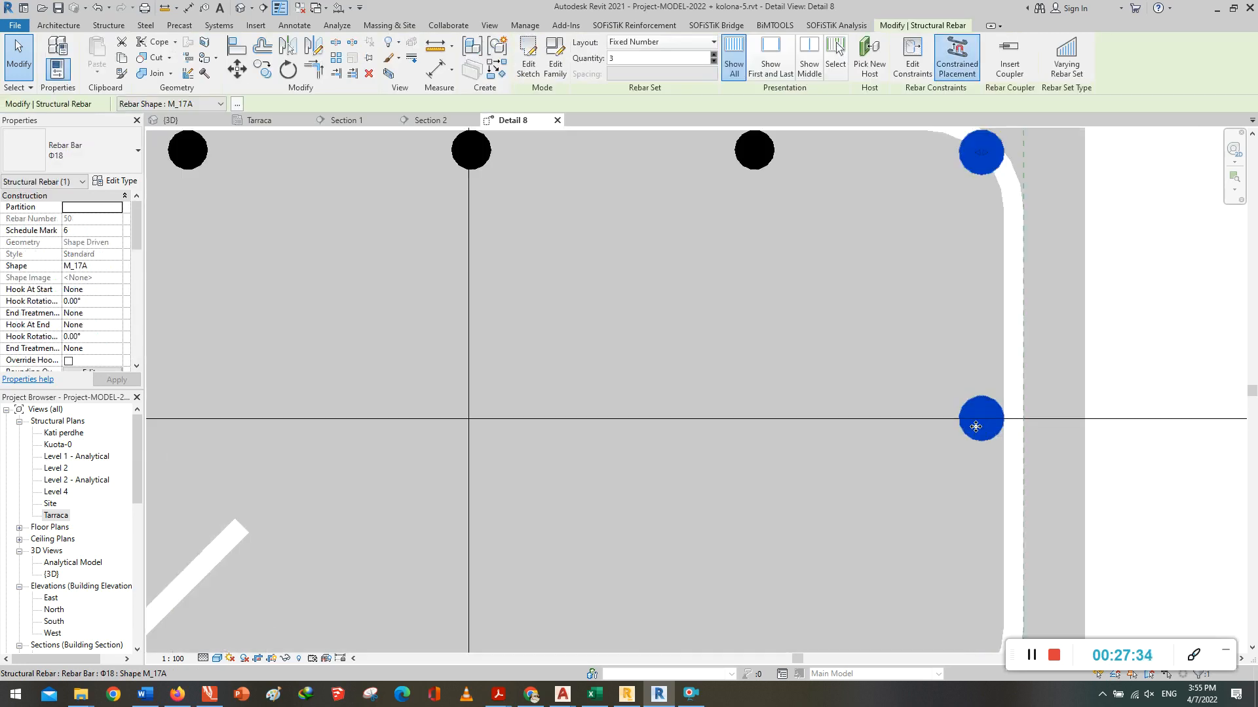
drag(975, 159, 933, 153)
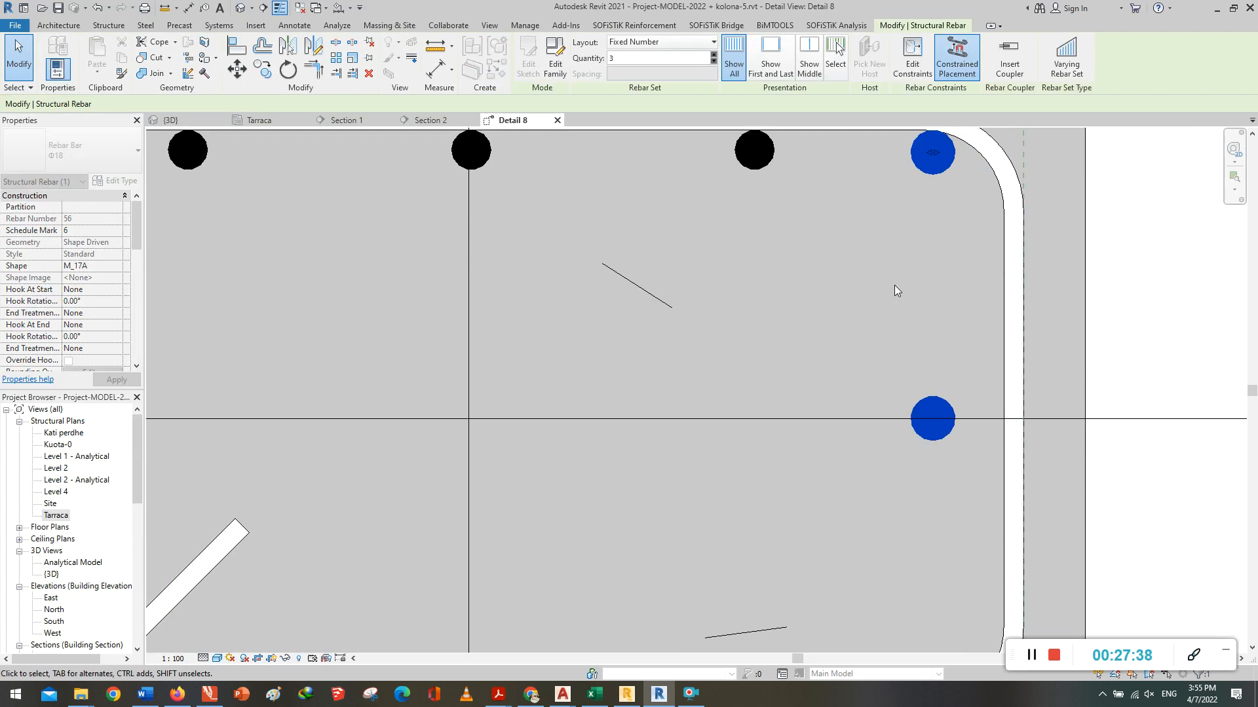
scroll(889, 285, down, 5)
key(Escape)
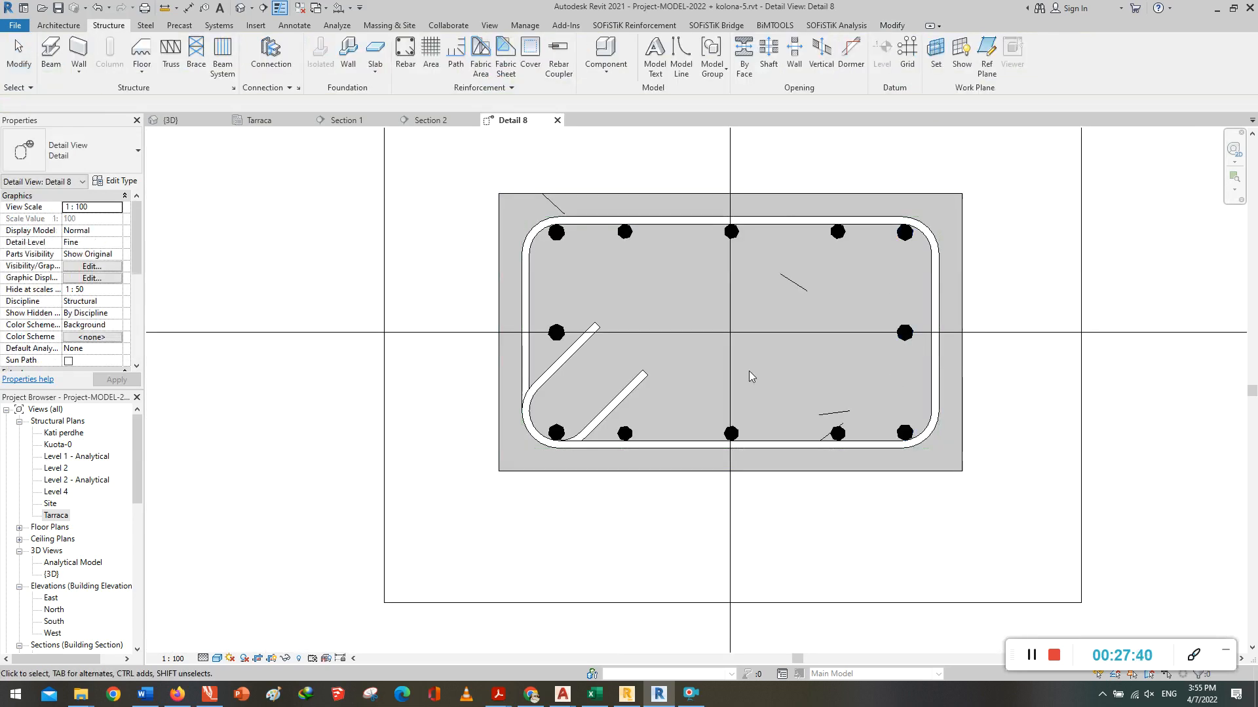
scroll(520, 488, down, 2)
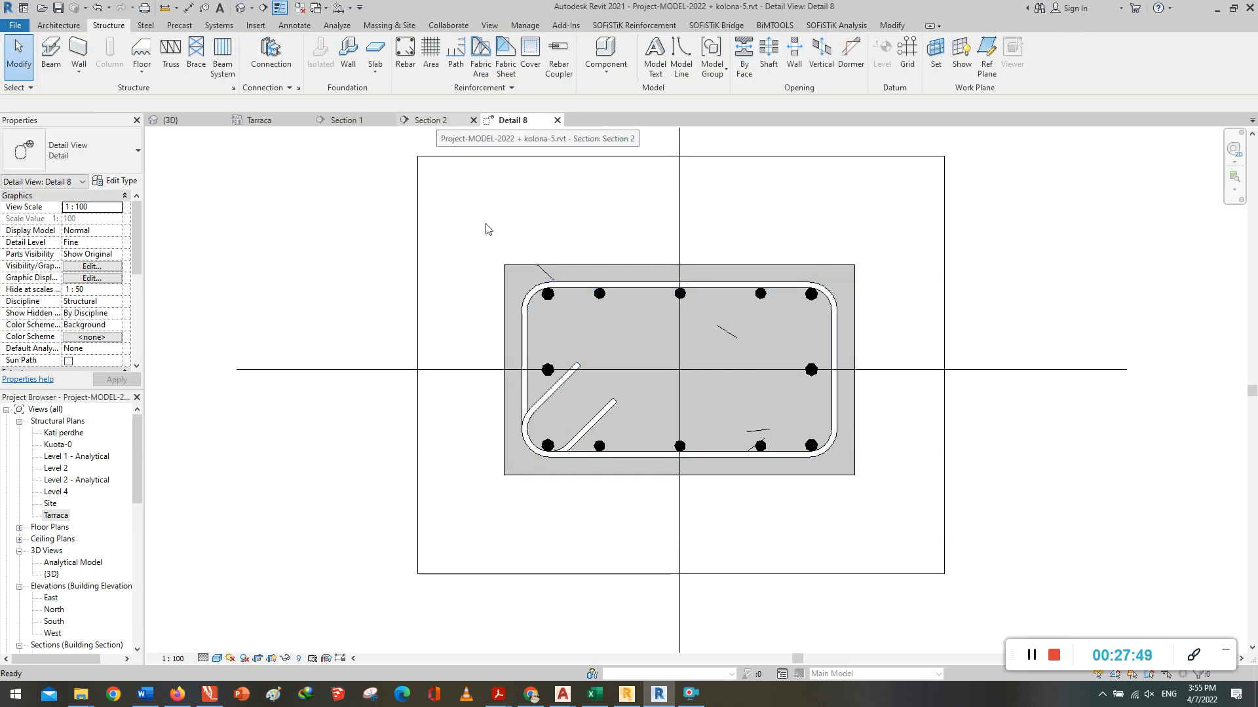
Step: In Section 2, move the detail view's section line up the column from above Kuota-0 to just above the Kati perdhe level
click(433, 120)
scroll(524, 485, down, 2)
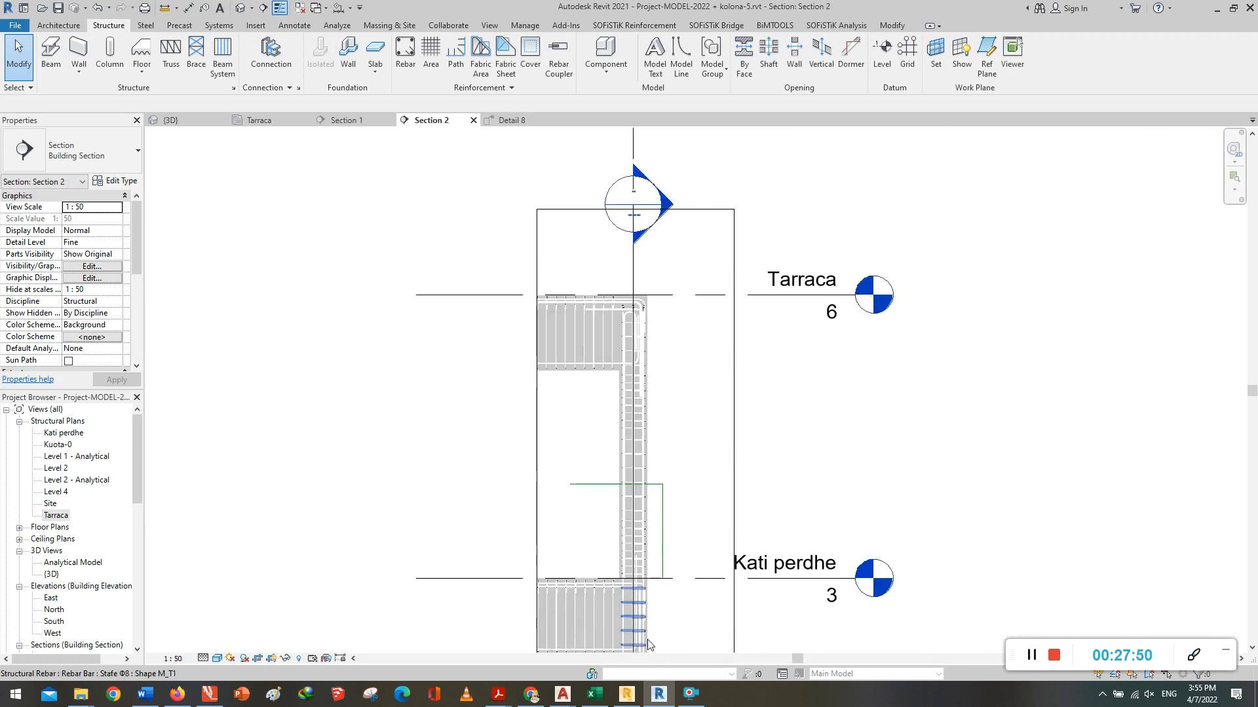
scroll(603, 482, down, 2)
scroll(618, 549, down, 1)
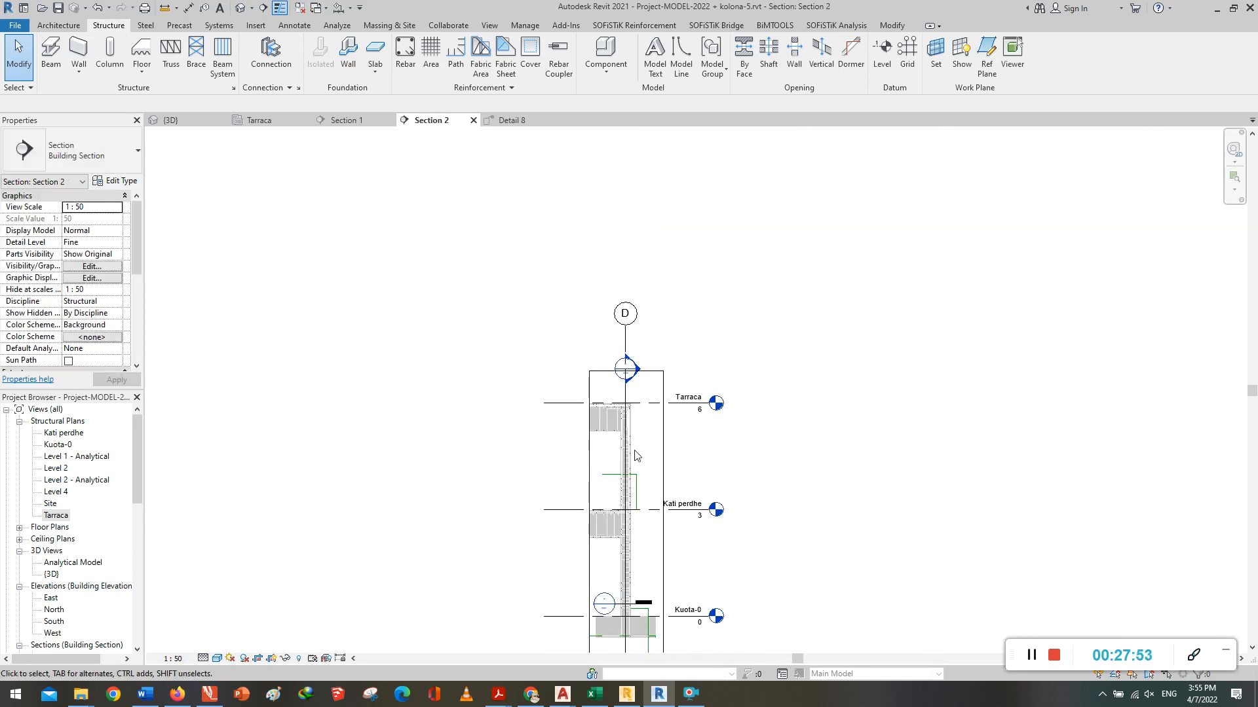
scroll(635, 600, up, 2)
scroll(636, 600, up, 5)
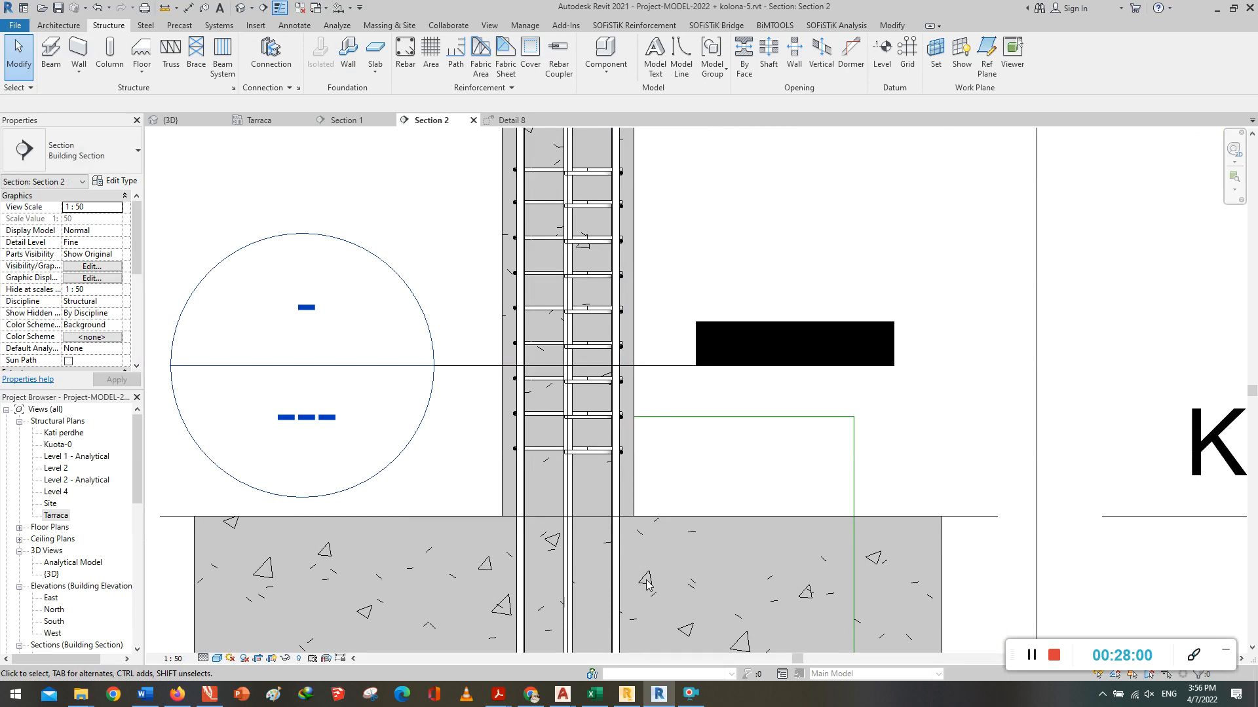
click(733, 580)
scroll(687, 583, down, 2)
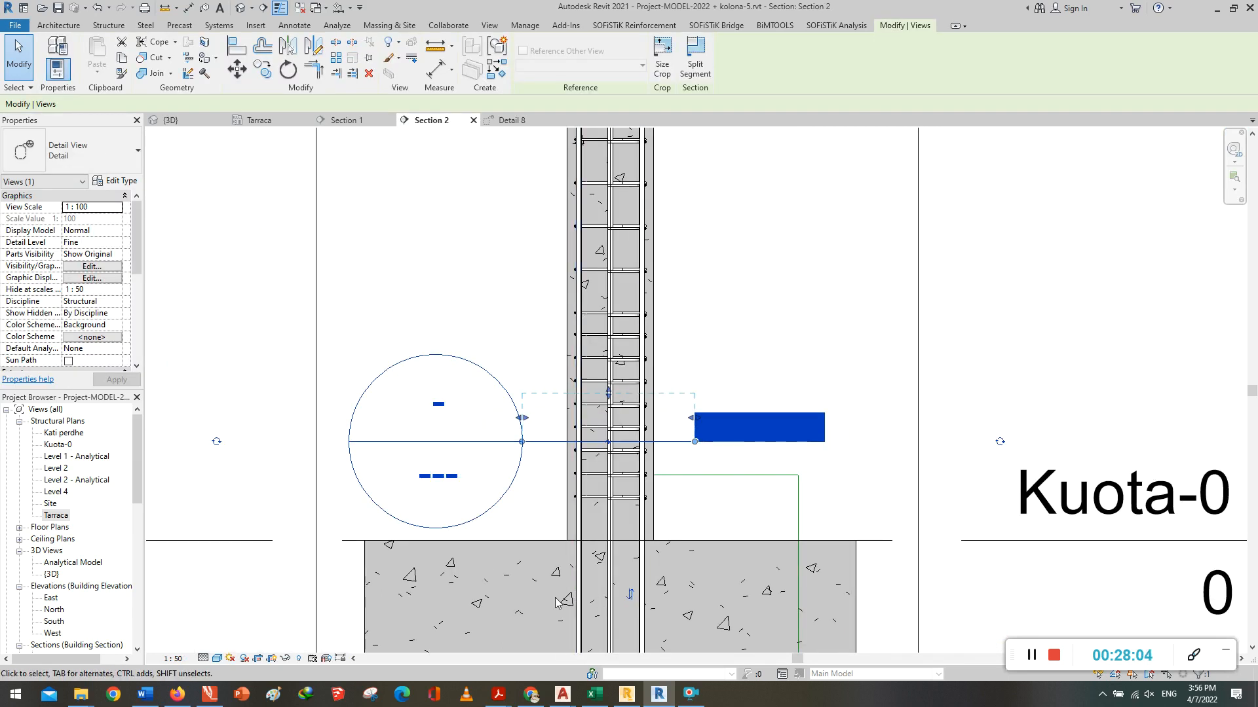
scroll(529, 599, down, 2)
scroll(617, 509, down, 2)
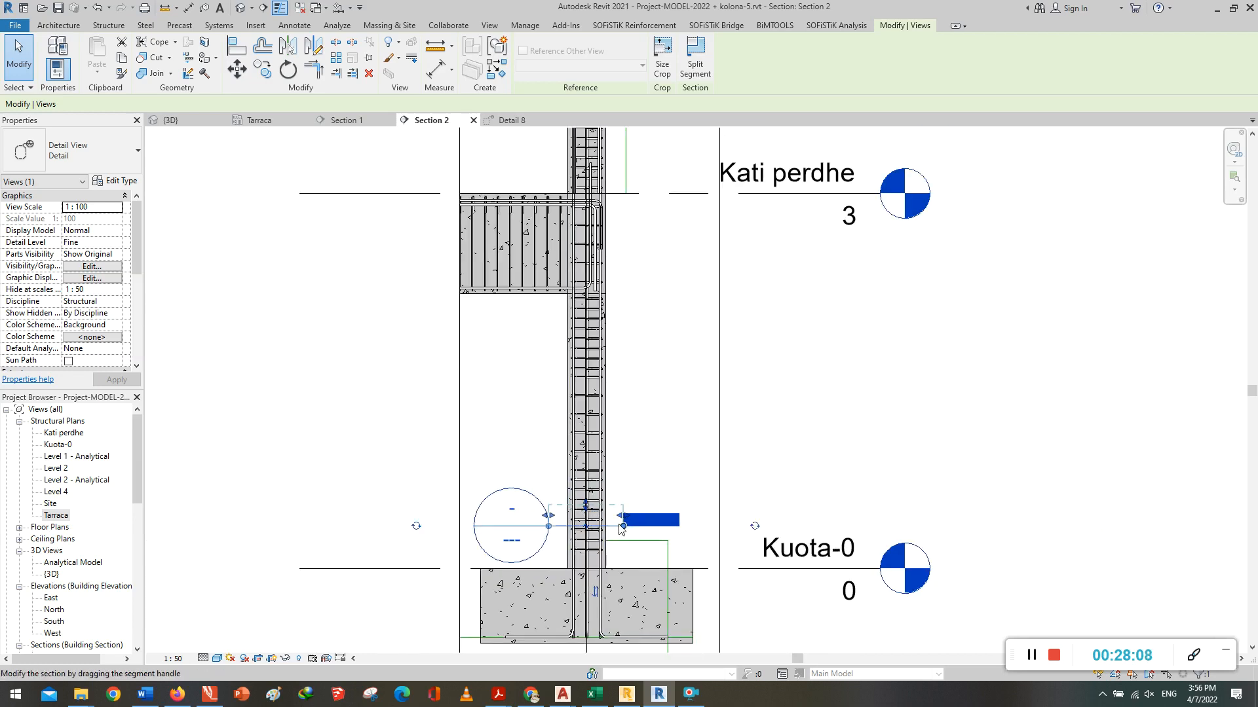
ctrl+drag(574, 536, 643, 169)
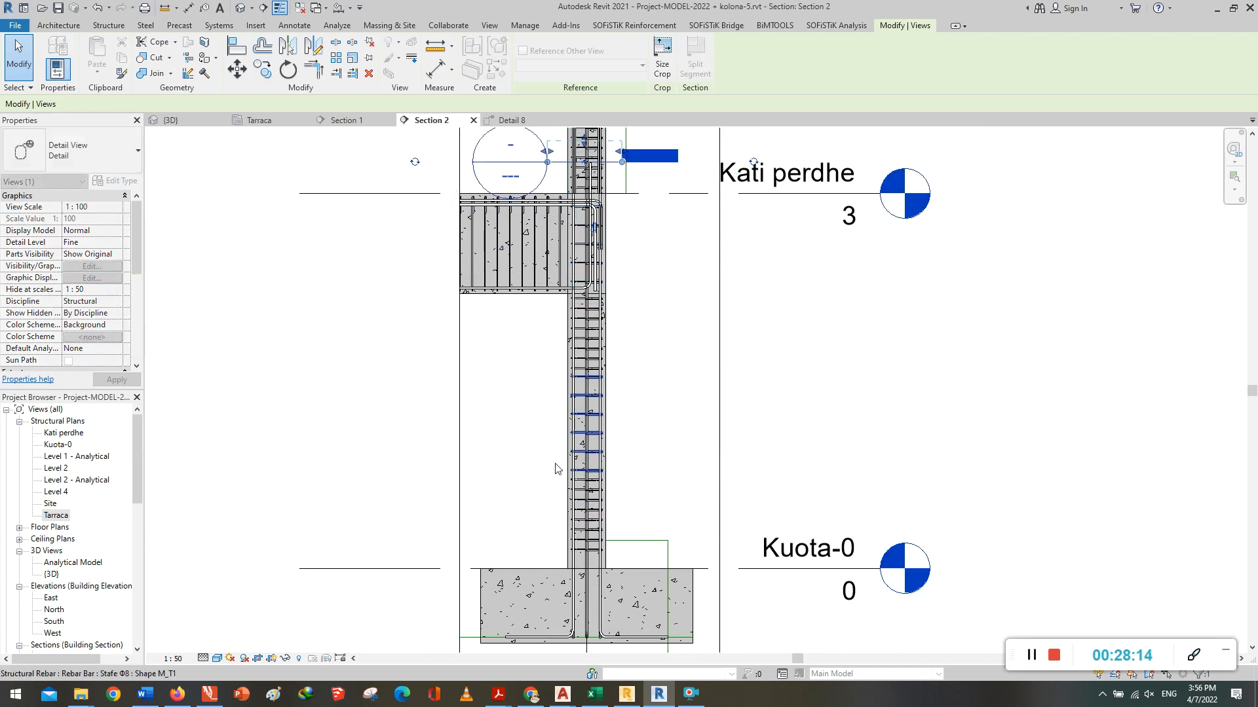
Step: Open the detail view from its relocated section line and focus on the bars at the upper-left corner
scroll(558, 452, down, 2)
scroll(606, 244, up, 5)
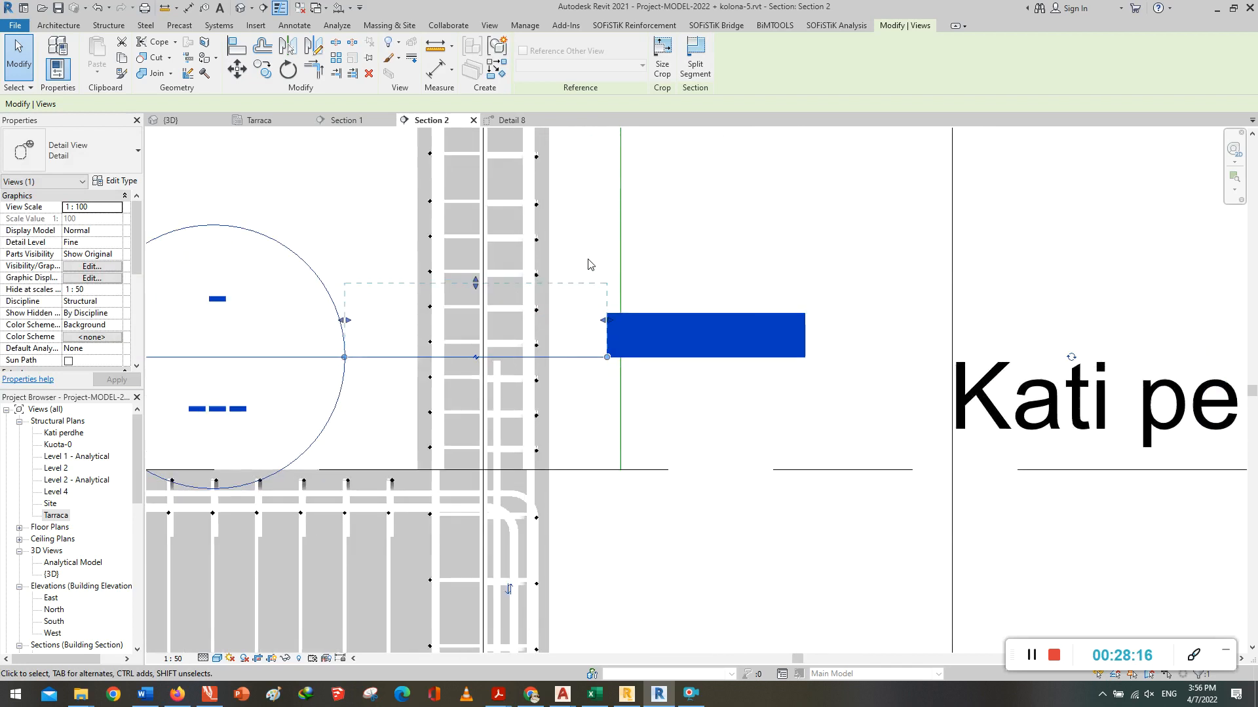
right_click(575, 292)
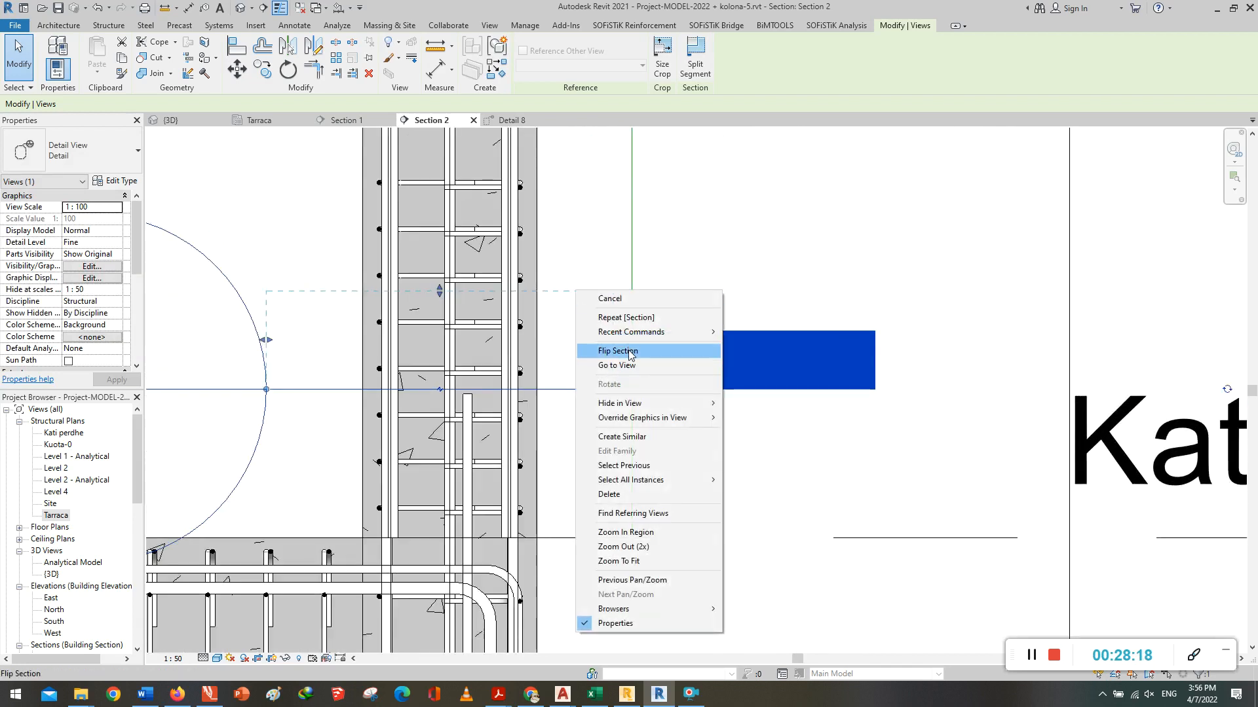
click(631, 357)
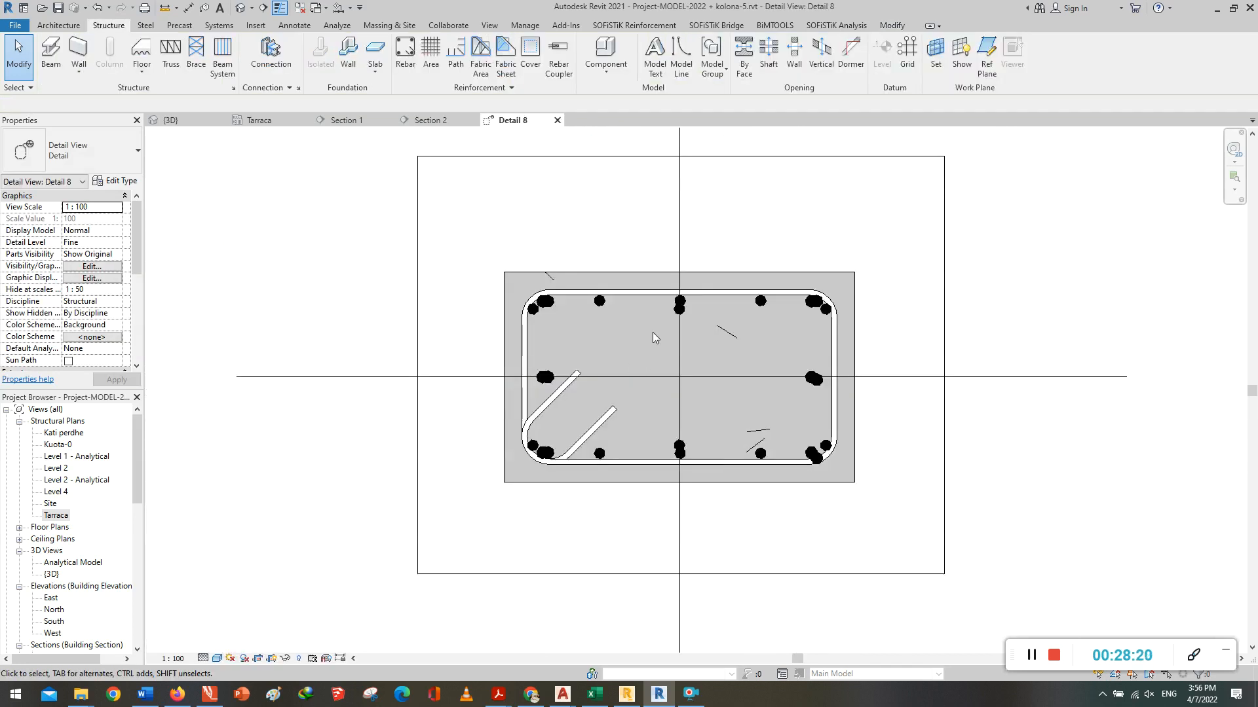
scroll(547, 306, up, 5)
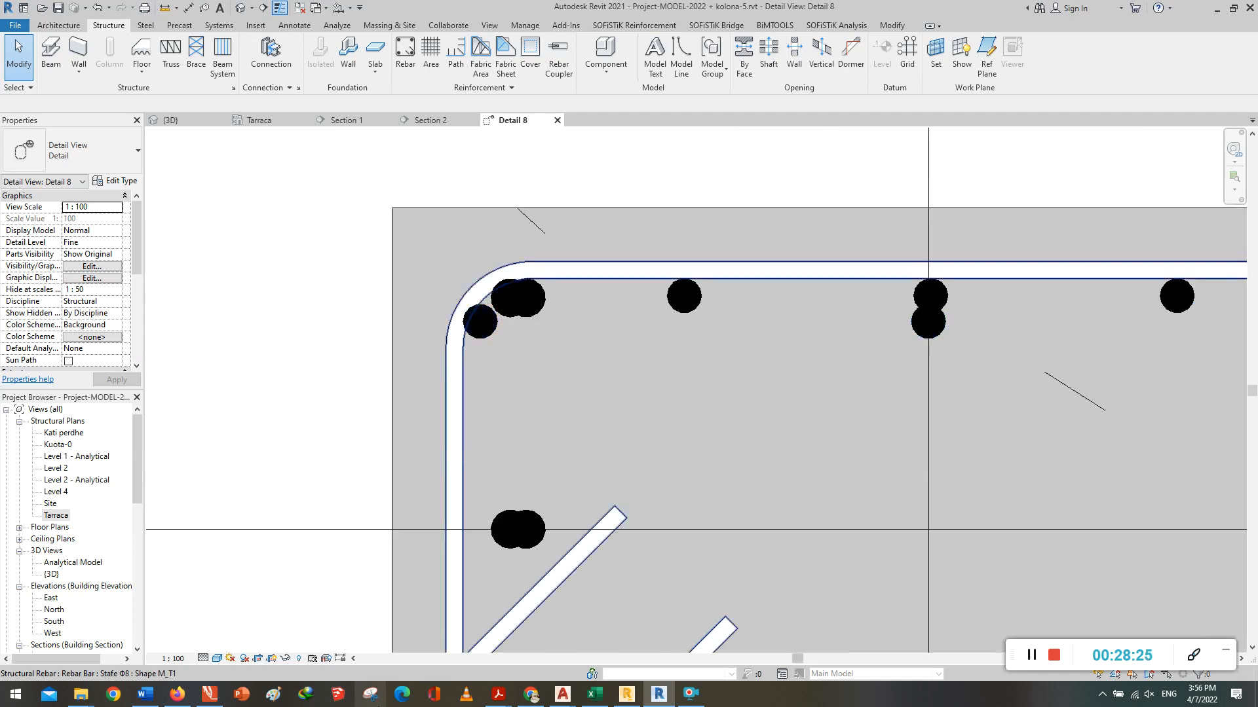
Step: Switch to the AutoCAD column drawing and examine how the lapped bars are arranged in the middle cross-section
click(213, 700)
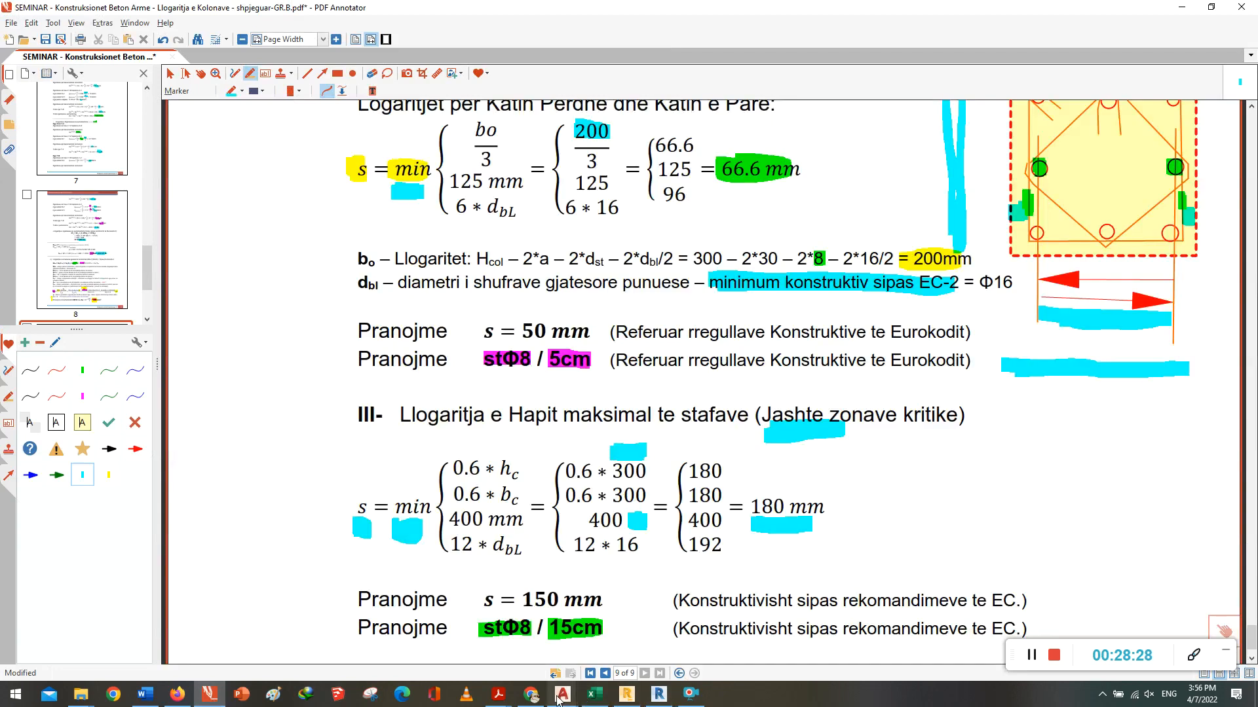
click(559, 699)
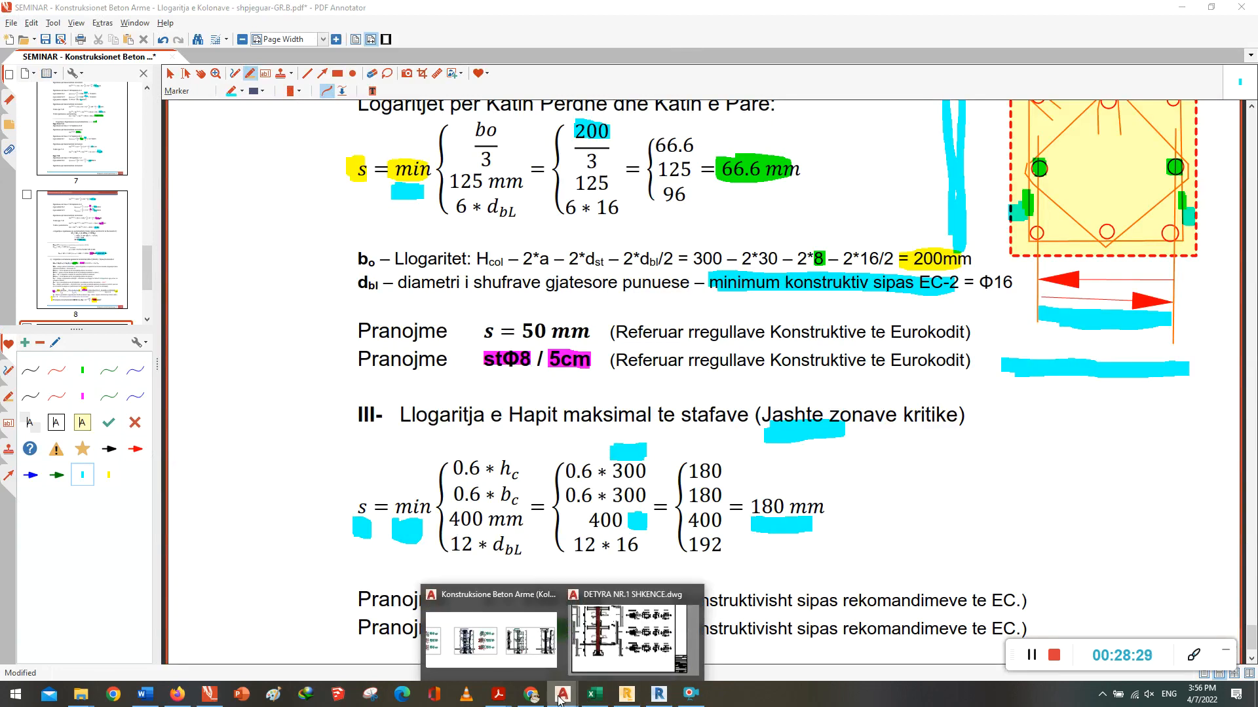
click(525, 644)
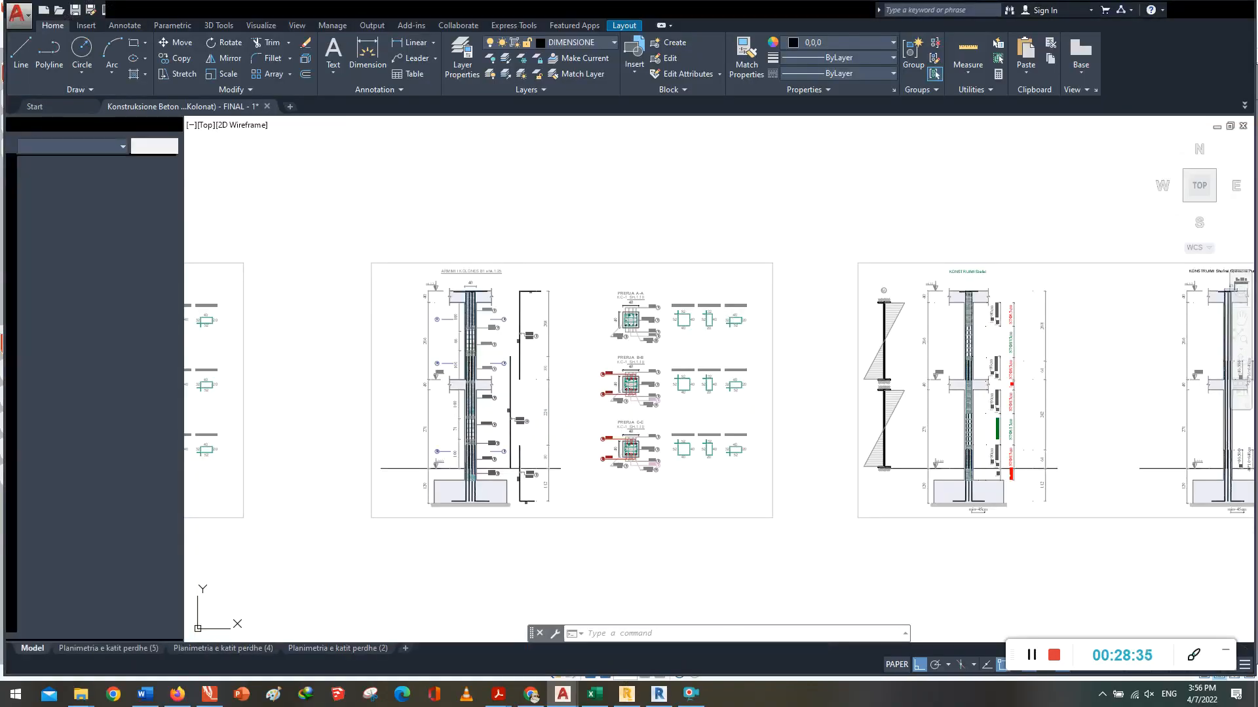
double_click(648, 380)
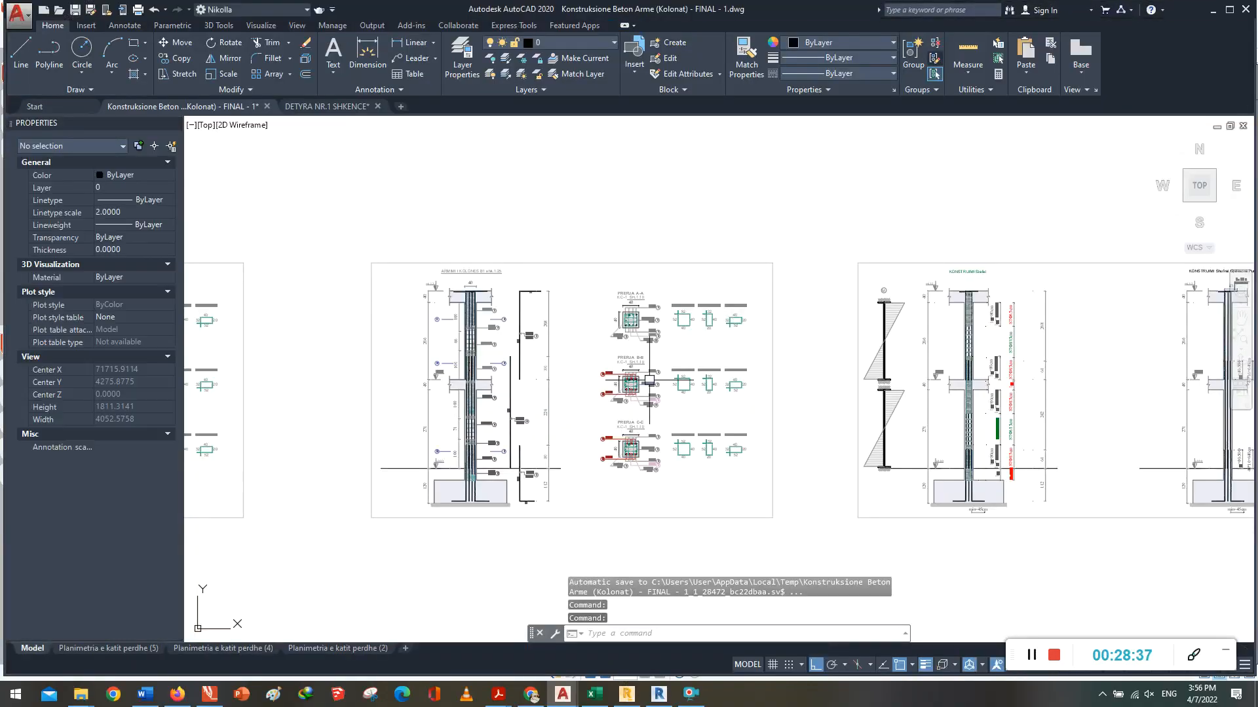
scroll(649, 380, up, 10)
scroll(741, 334, up, 5)
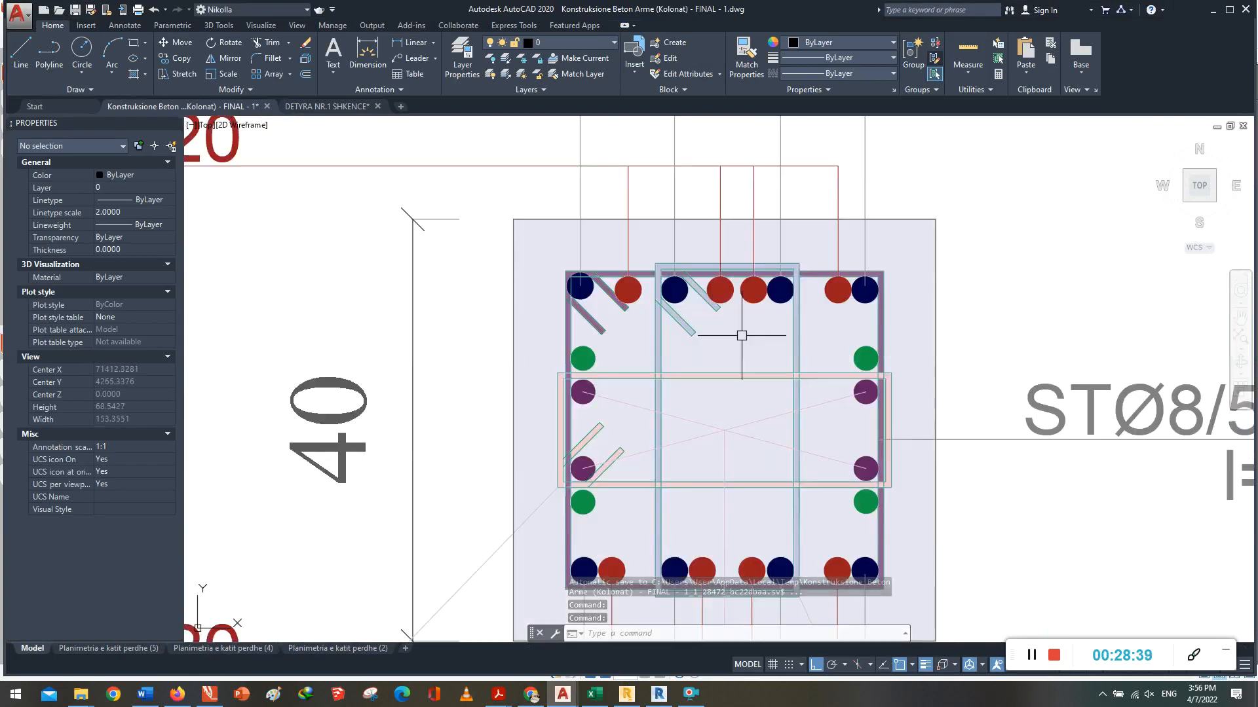
scroll(728, 329, up, 5)
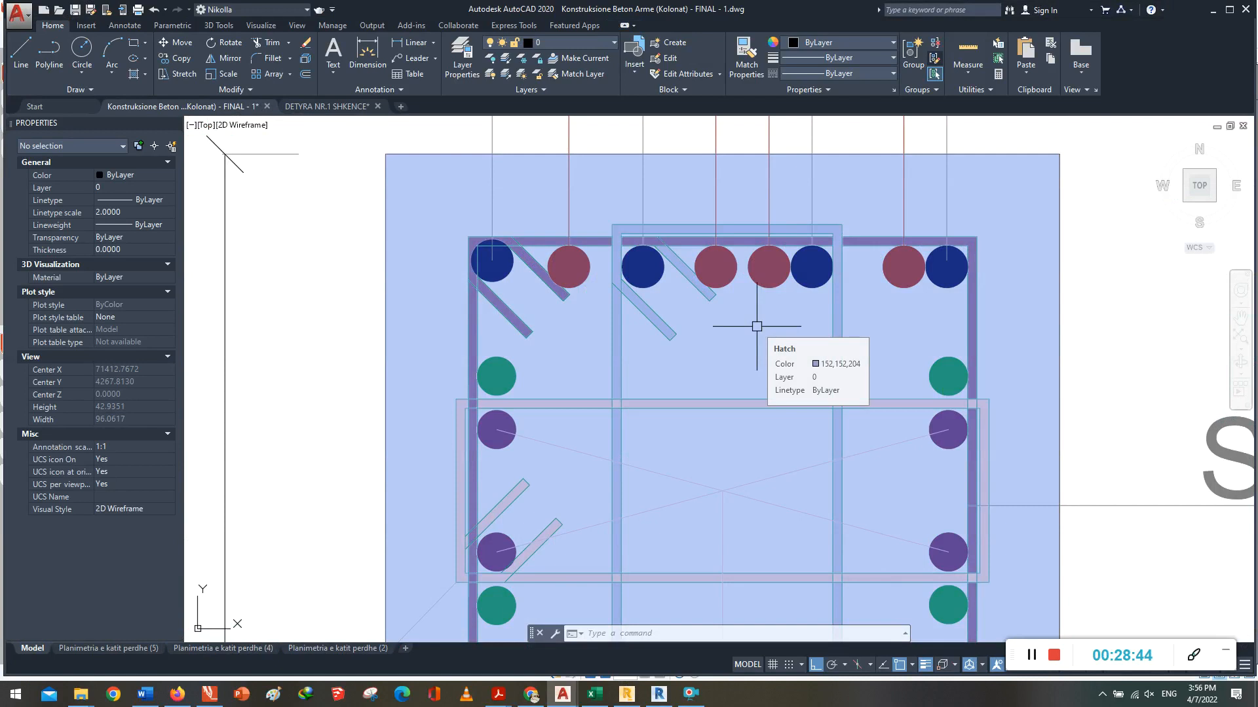
Step: Switch back to Revit and shift the left inner Φ18 set further inward, clear of the Φ18 bars it overlaps
click(623, 697)
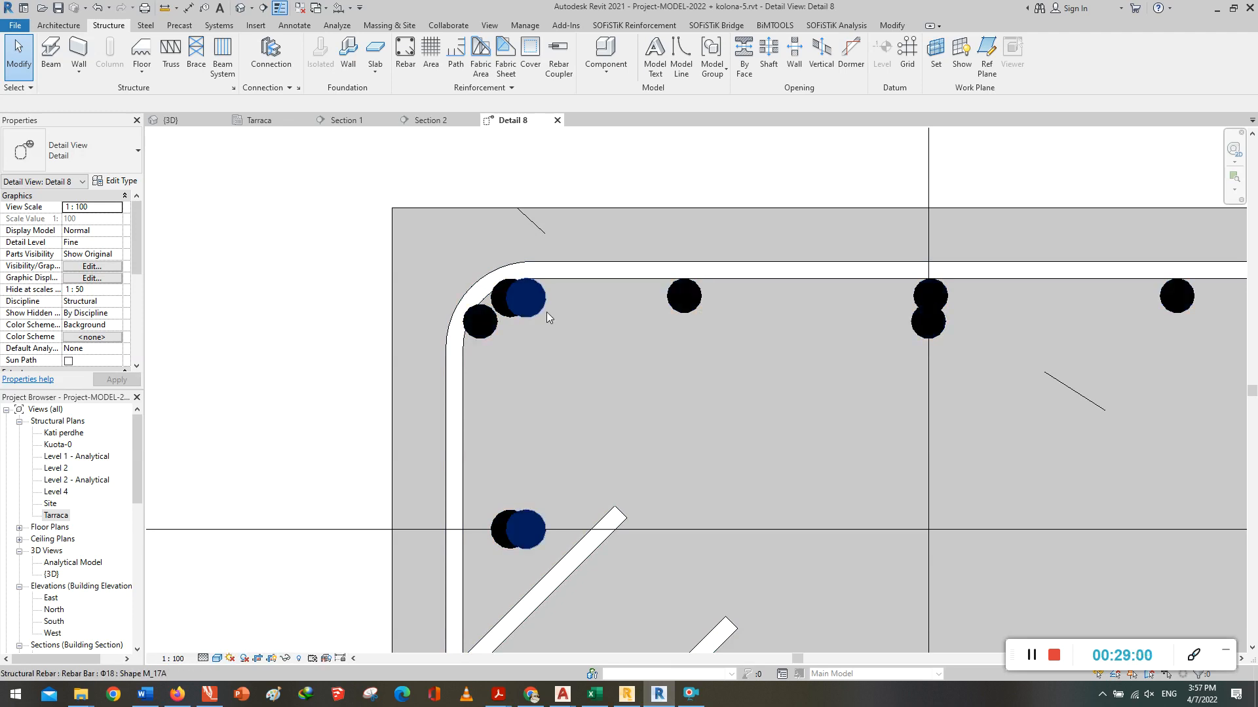
click(485, 409)
scroll(450, 380, down, 5)
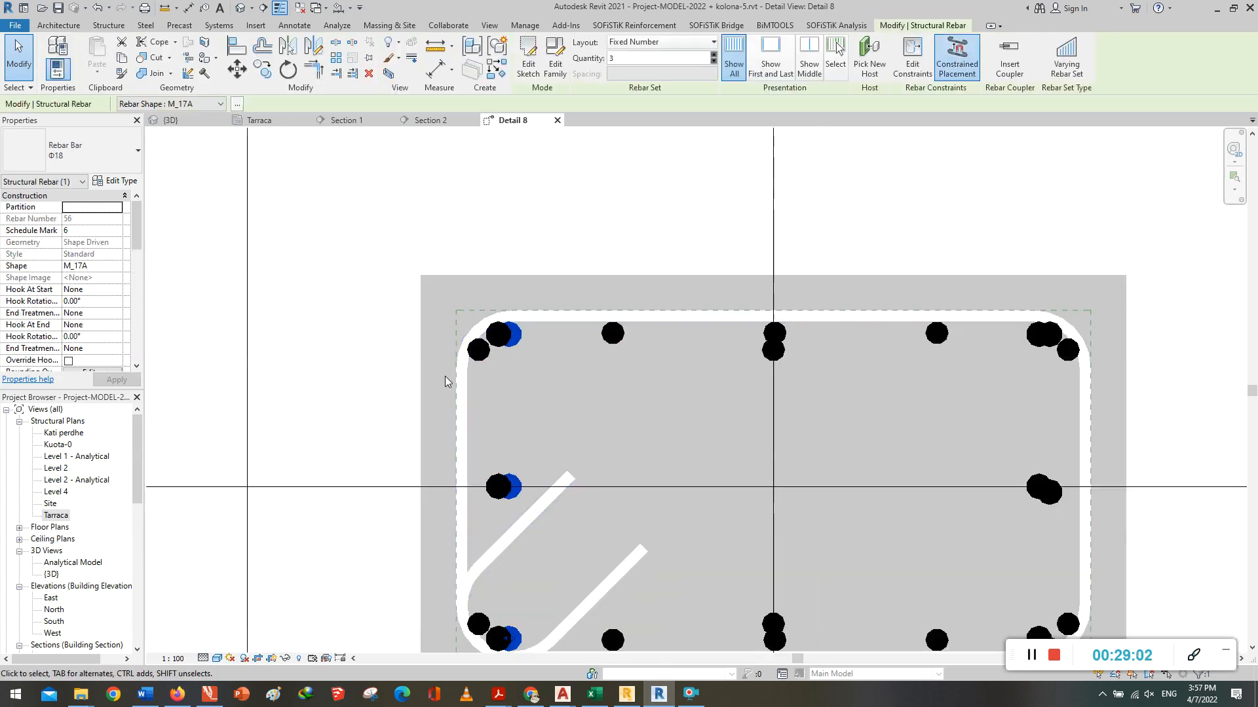
scroll(510, 601, up, 4)
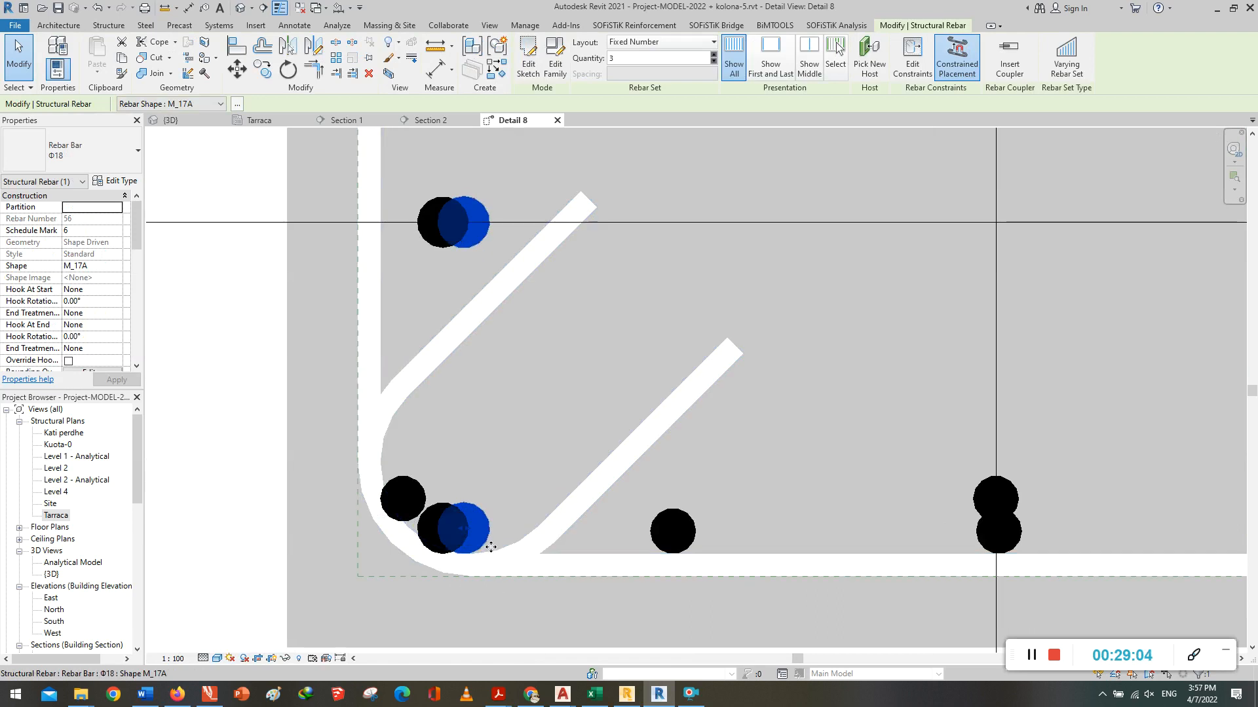
drag(472, 536, 494, 528)
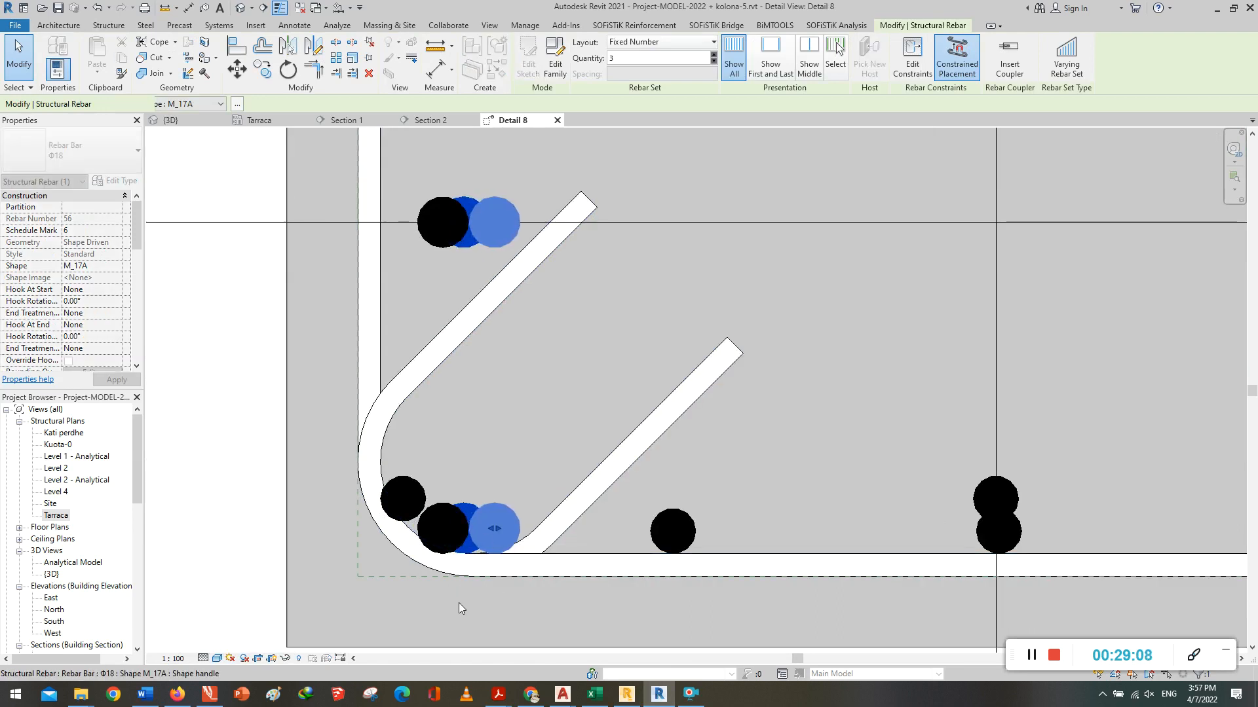
scroll(451, 623, down, 5)
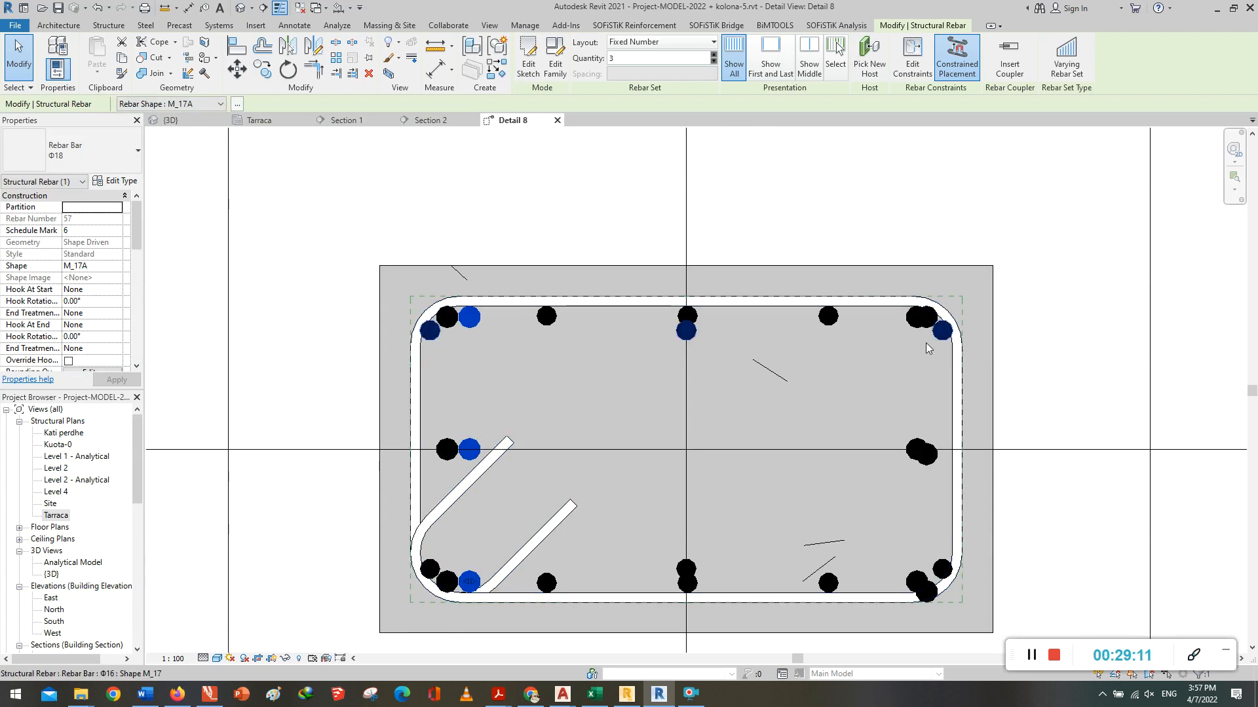
scroll(924, 341, up, 2)
key(Escape)
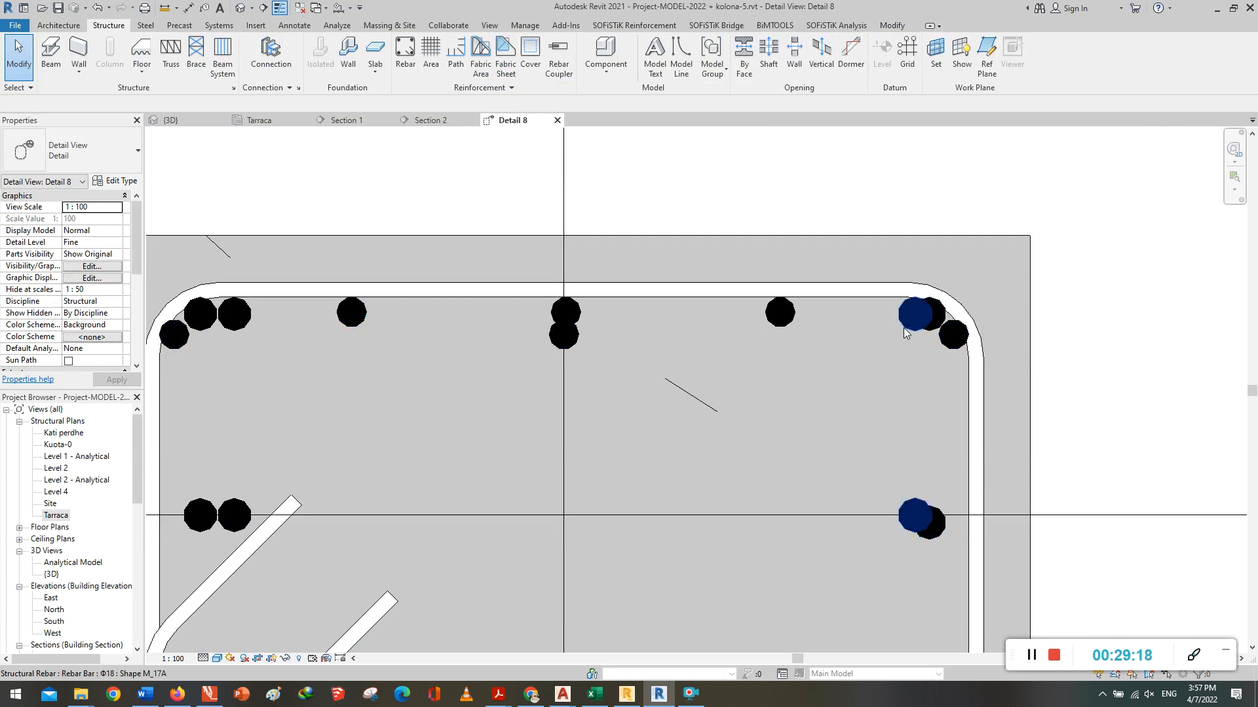
Step: Shift the right inner Φ18 set further inward, clear of the neighbouring Φ18 bars it overlaps
click(900, 336)
scroll(891, 321, down, 5)
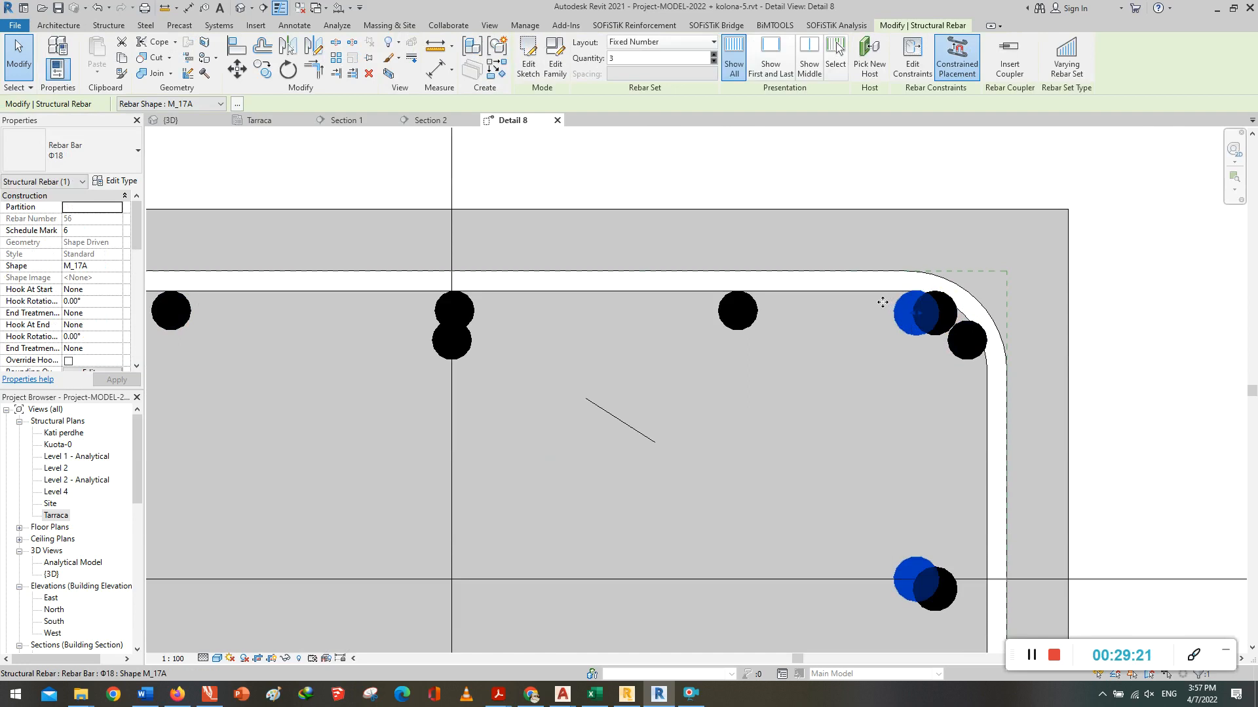
scroll(900, 546, up, 3)
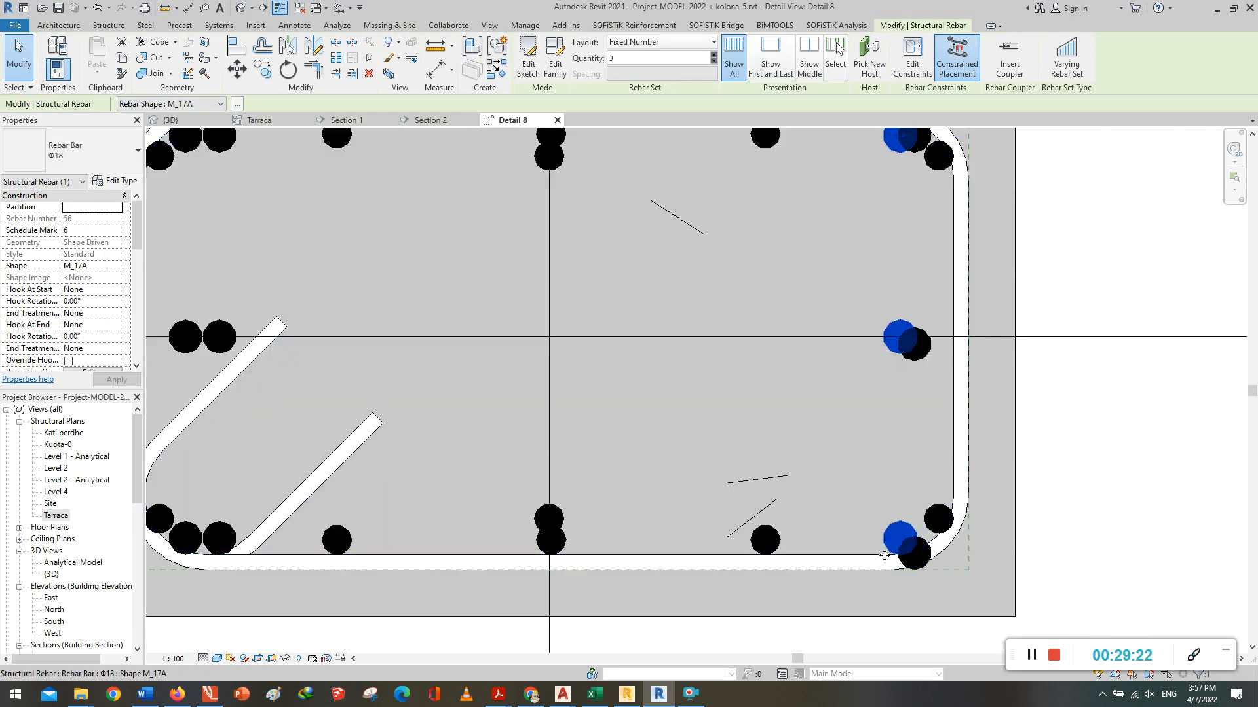
scroll(860, 575, down, 1)
scroll(901, 223, up, 5)
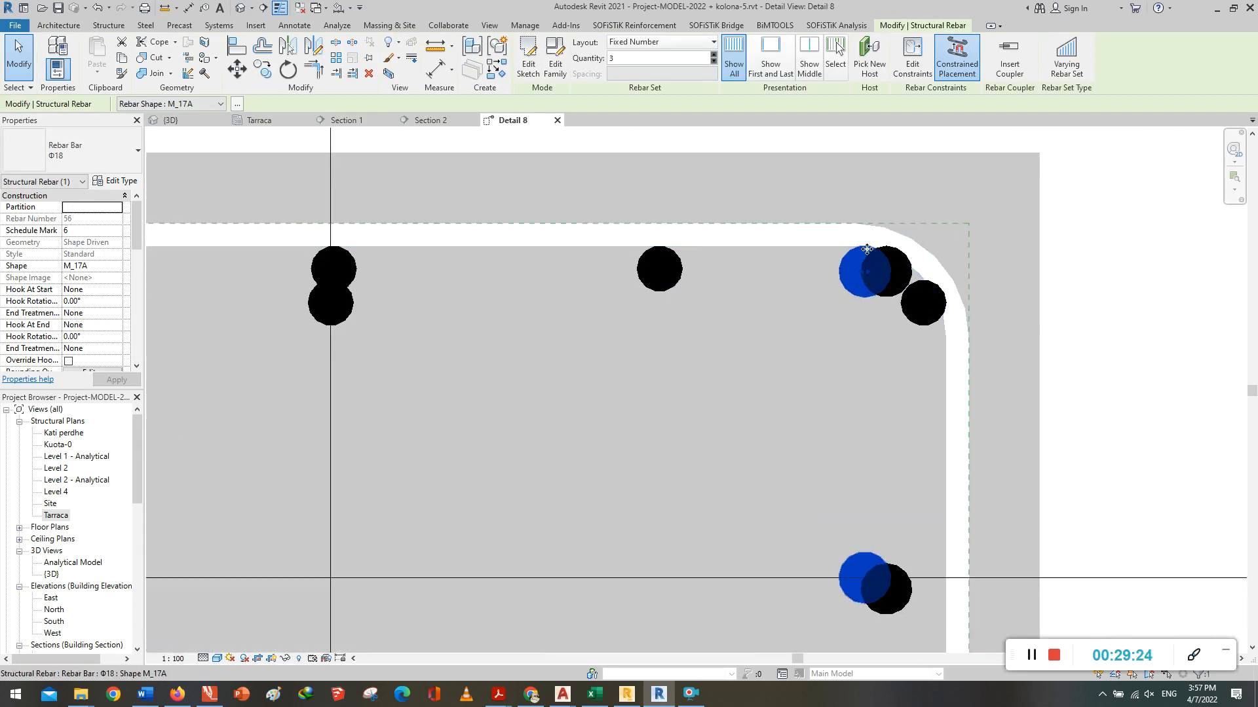
drag(845, 277, 807, 289)
scroll(889, 283, down, 3)
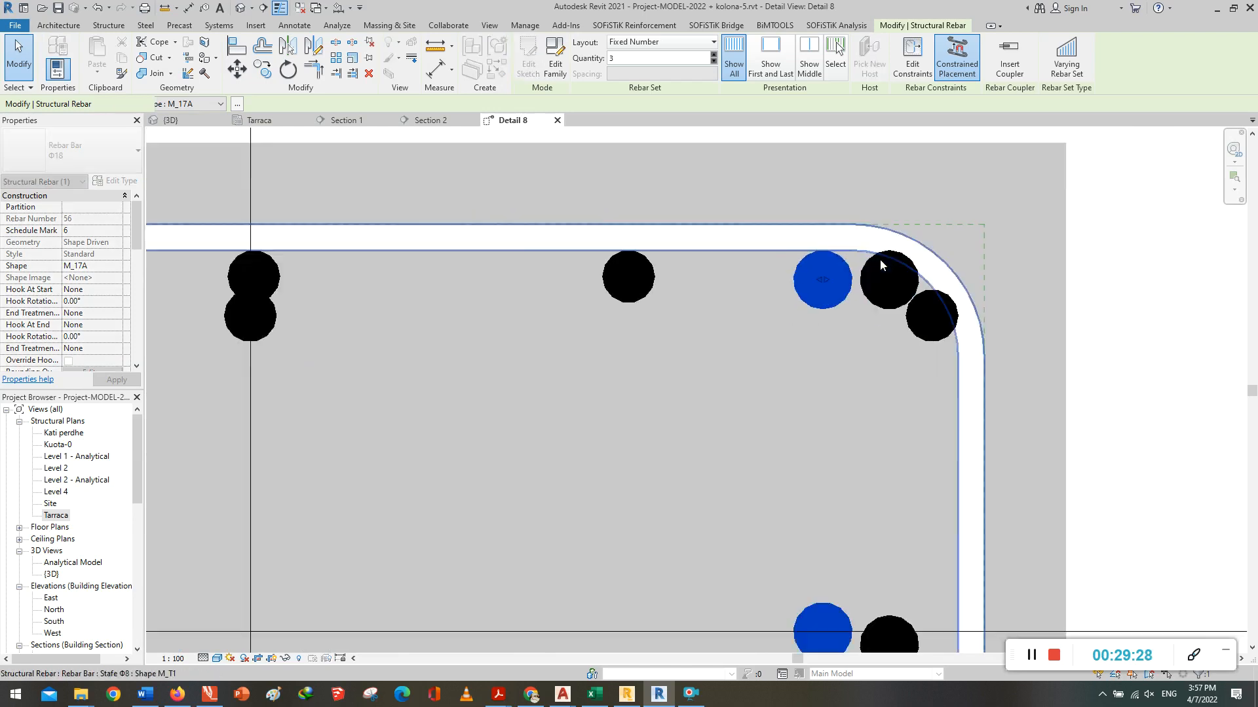
scroll(889, 283, down, 3)
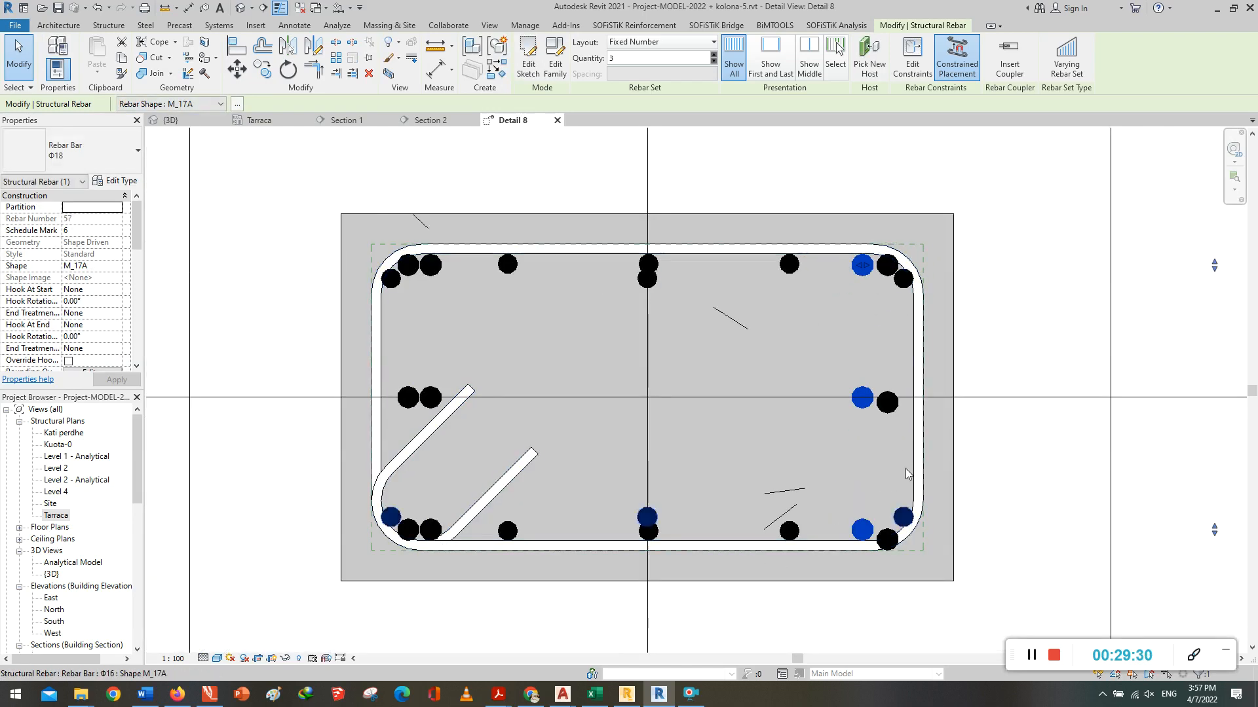
Step: Shift the lower end of the right outer Φ18 bar set inward, clear of the stirrup's lower-right corner
click(899, 567)
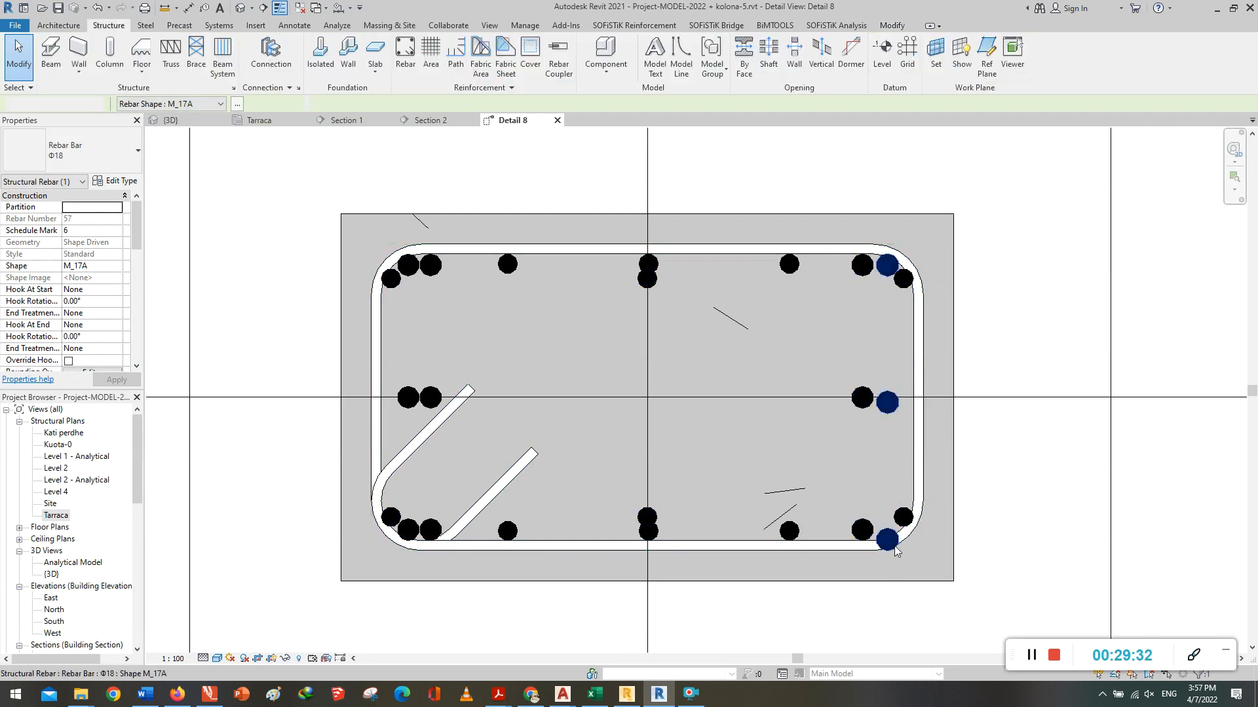
scroll(887, 529, up, 5)
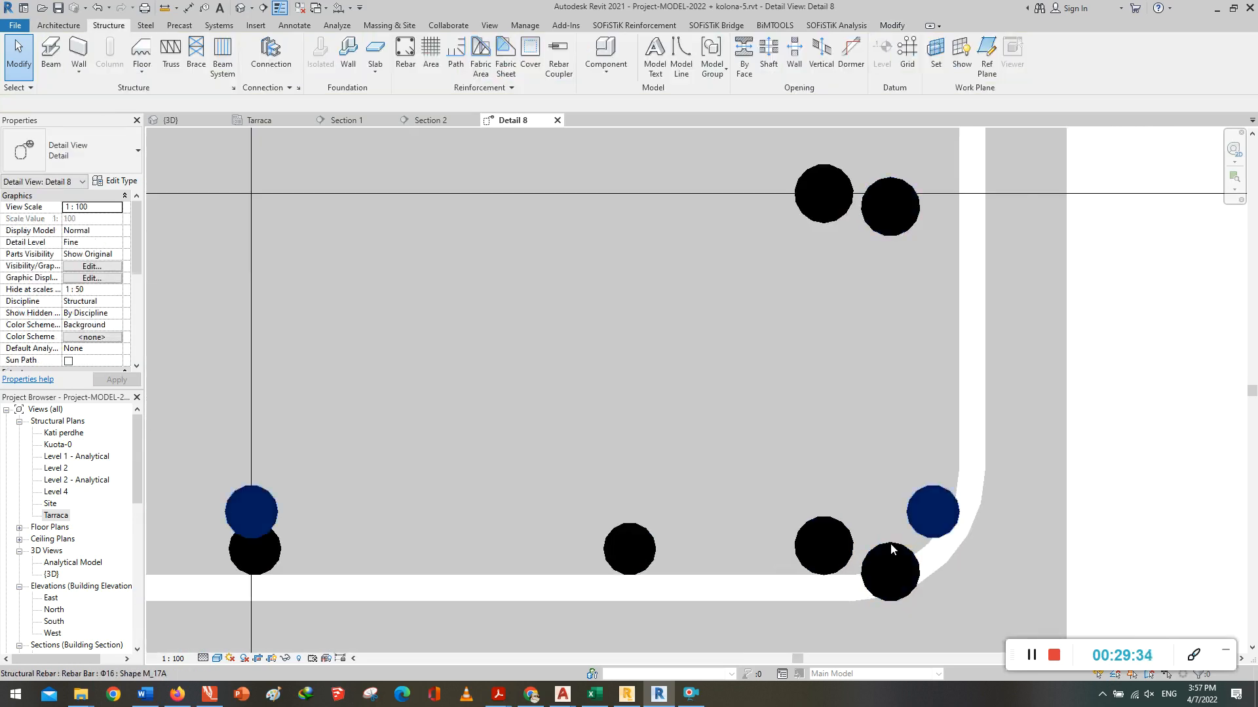
click(910, 546)
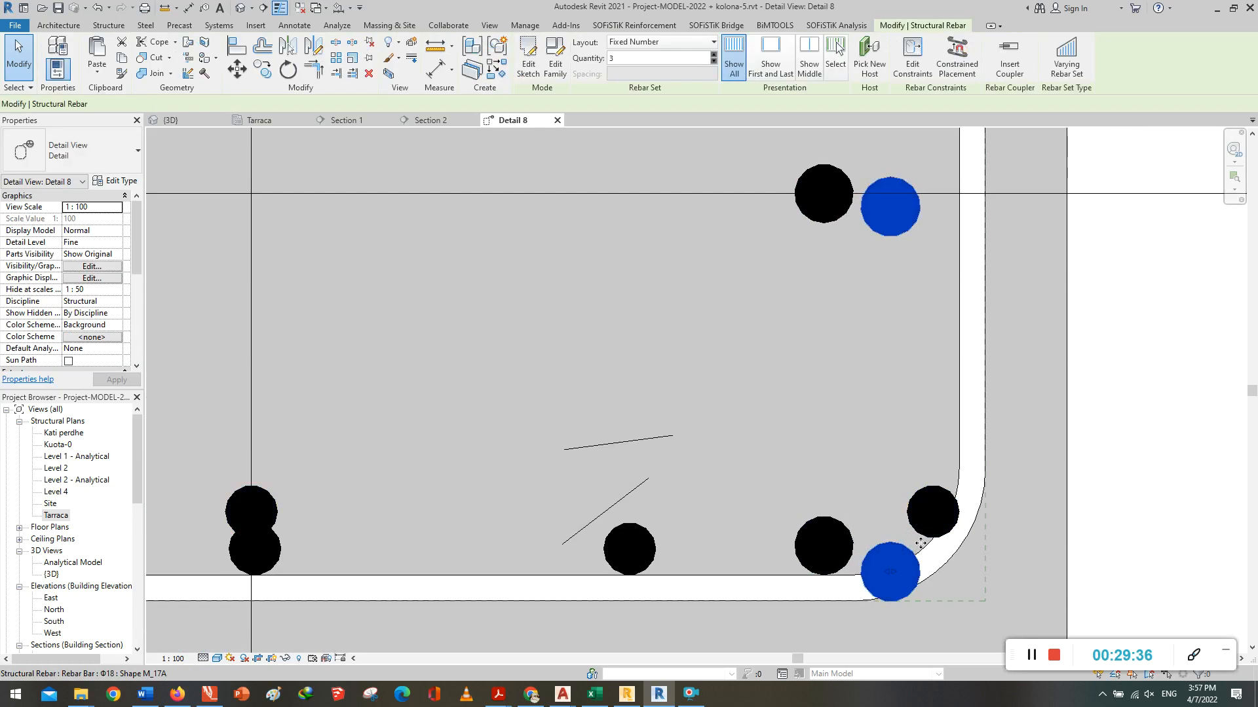
scroll(837, 575, down, 5)
scroll(754, 551, down, 2)
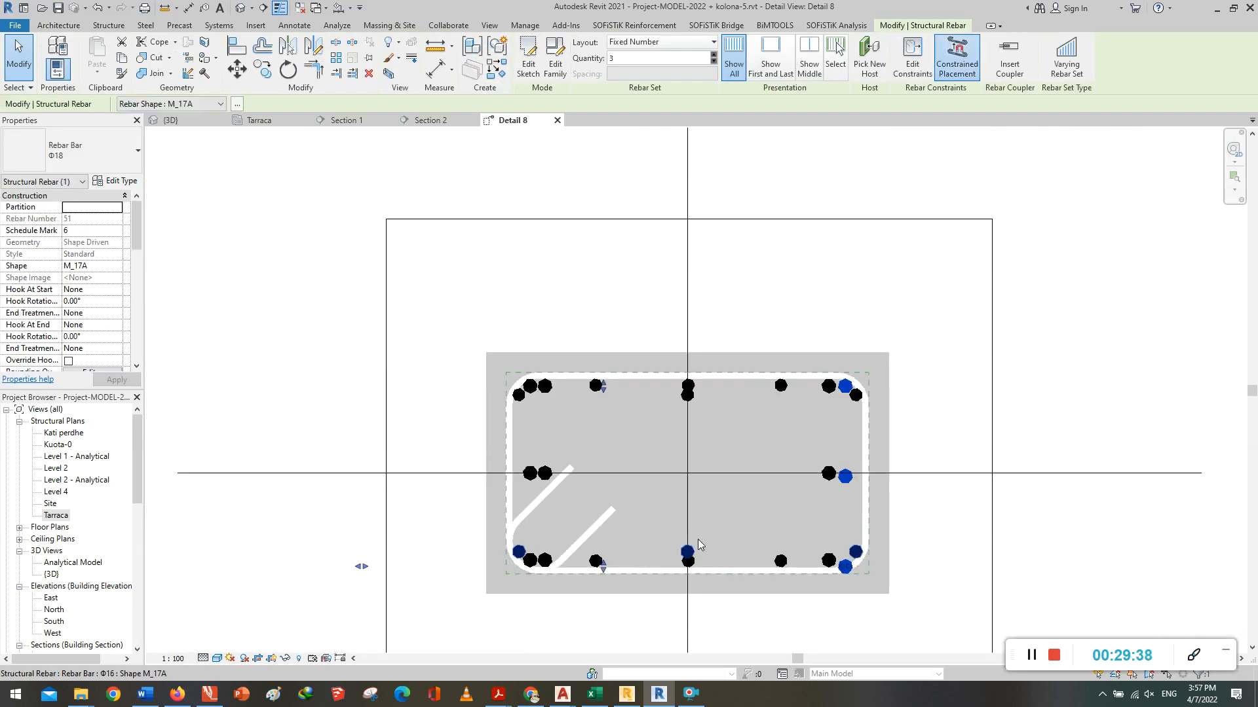
middle_drag(439, 547, 449, 456)
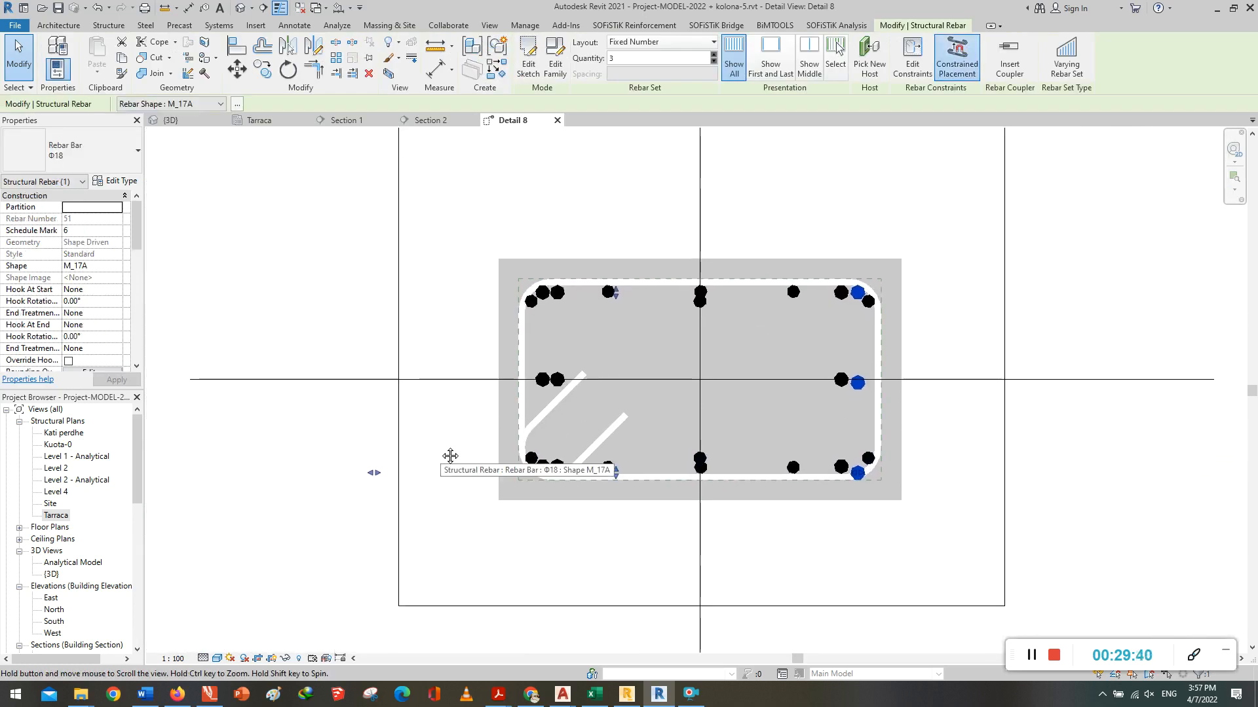
scroll(408, 491, down, 2)
scroll(713, 372, up, 5)
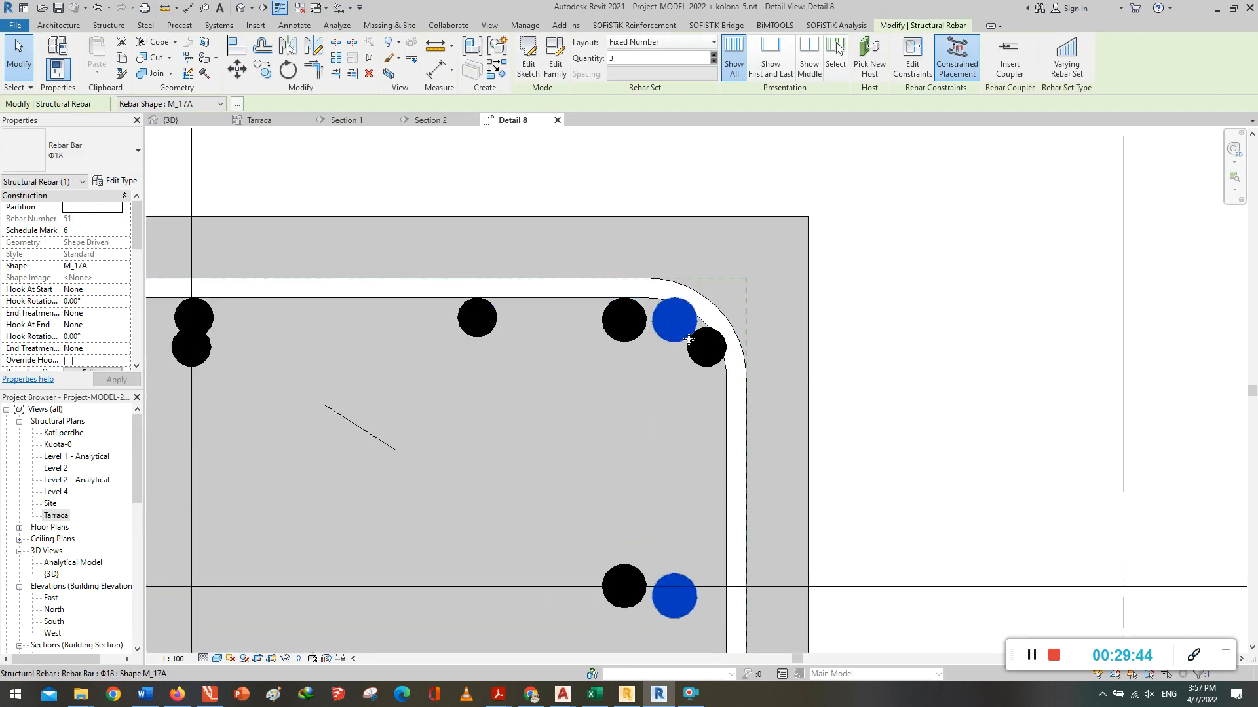
scroll(686, 342, down, 4)
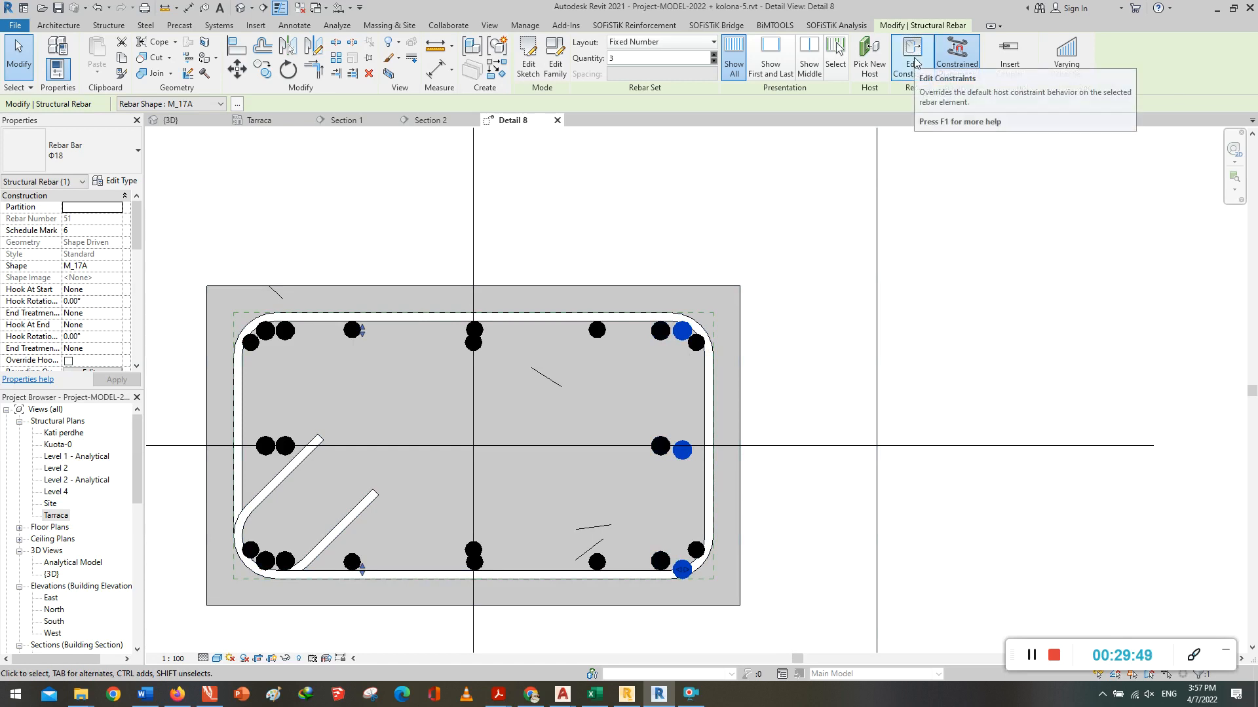
scroll(364, 582, up, 2)
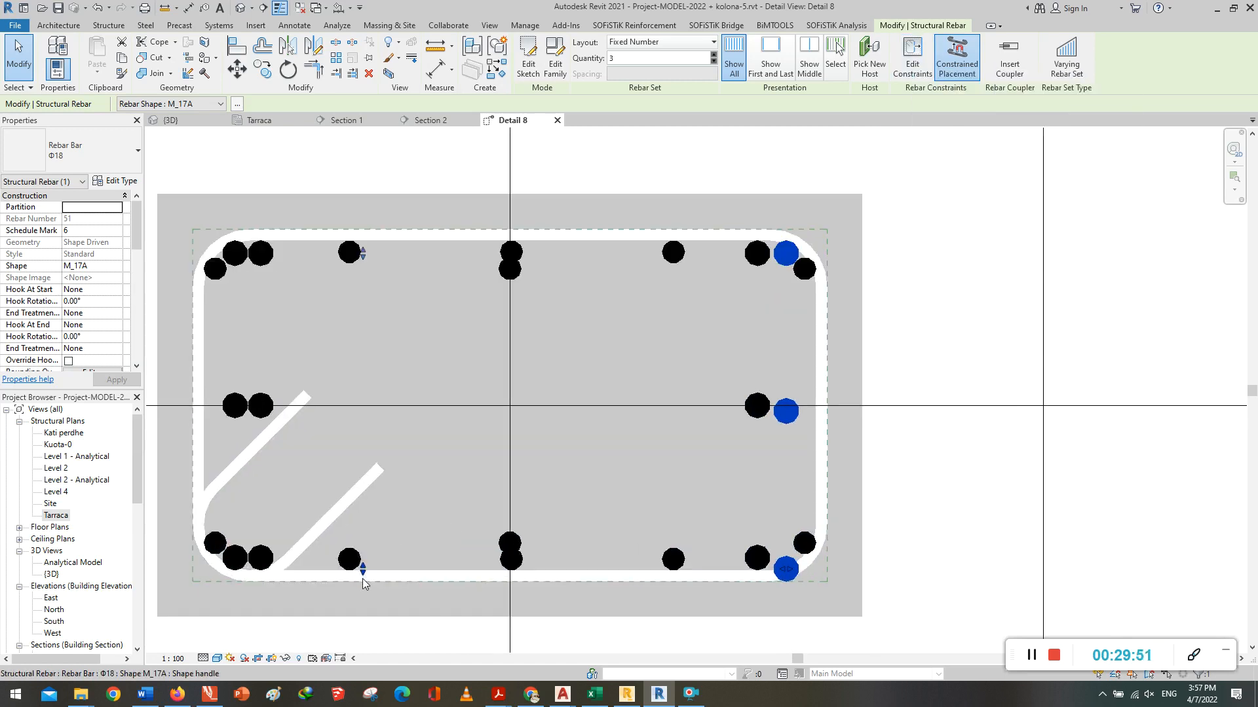
drag(360, 568, 361, 538)
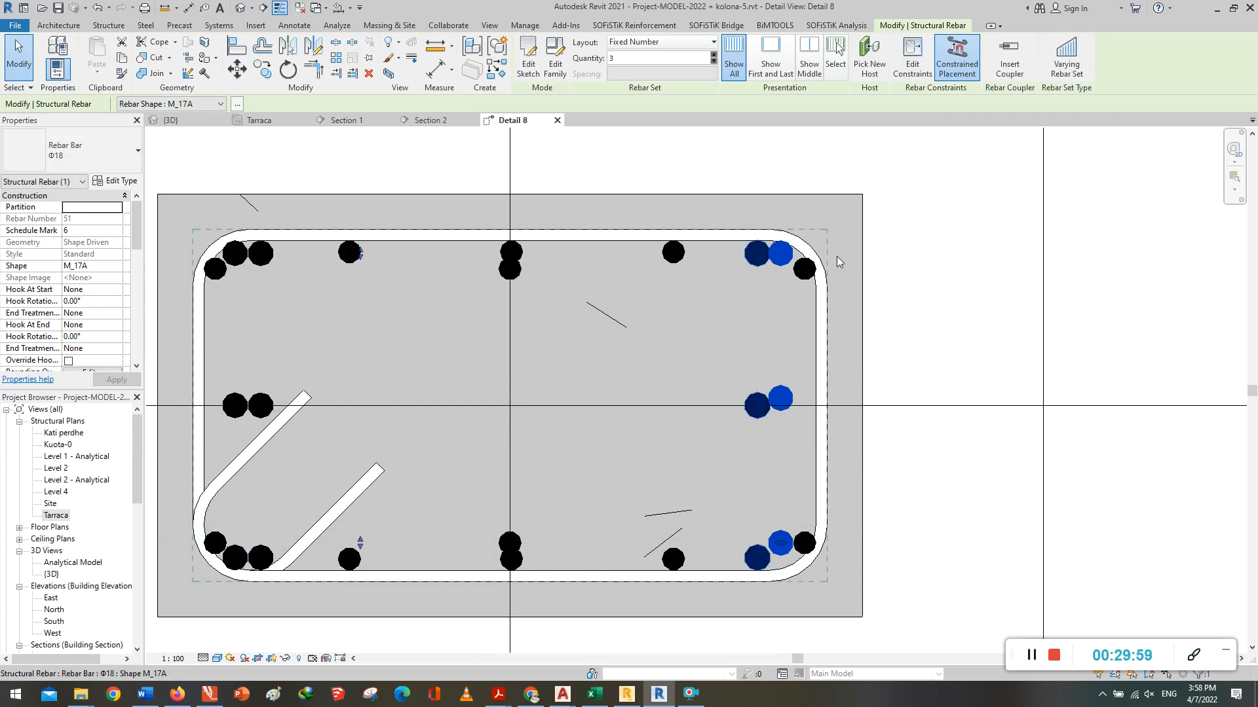
Step: Shift the upper end of the right outer Φ18 bar set inward, below the bars at the upper-right corner
drag(360, 255, 361, 294)
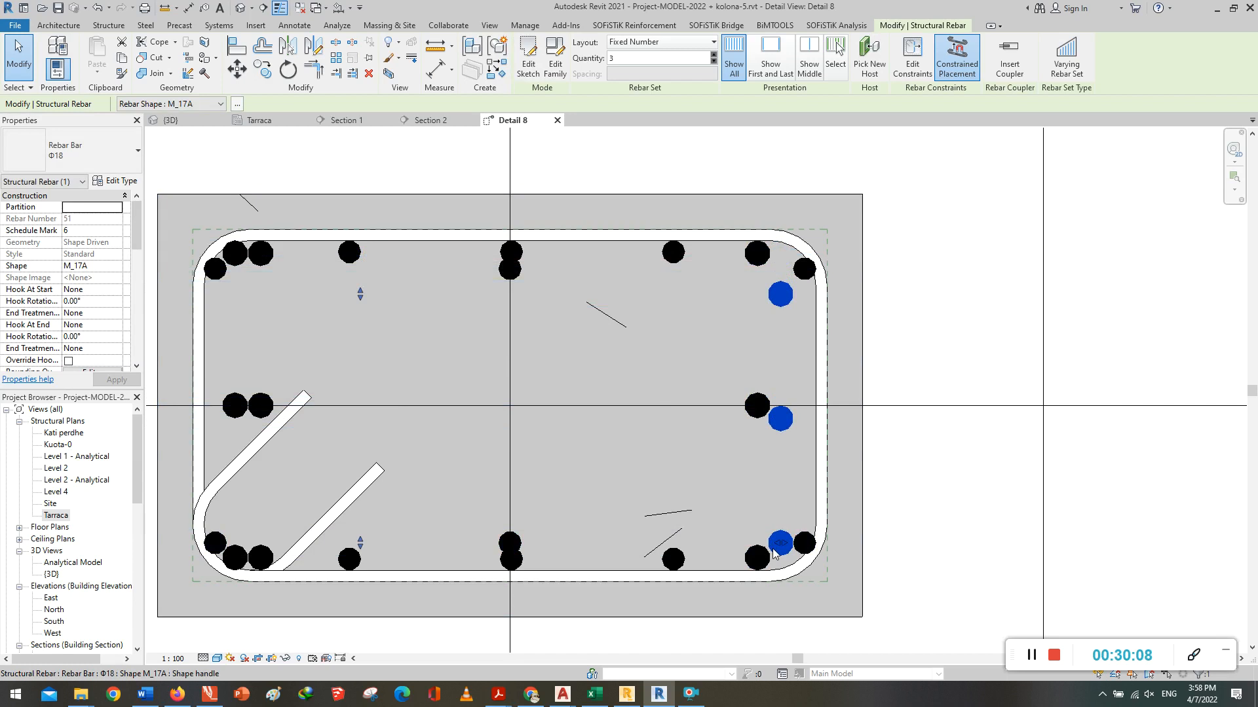
mouse_move(359, 540)
mouse_down()
mouse_move(364, 511)
mouse_move(370, 532)
mouse_up()
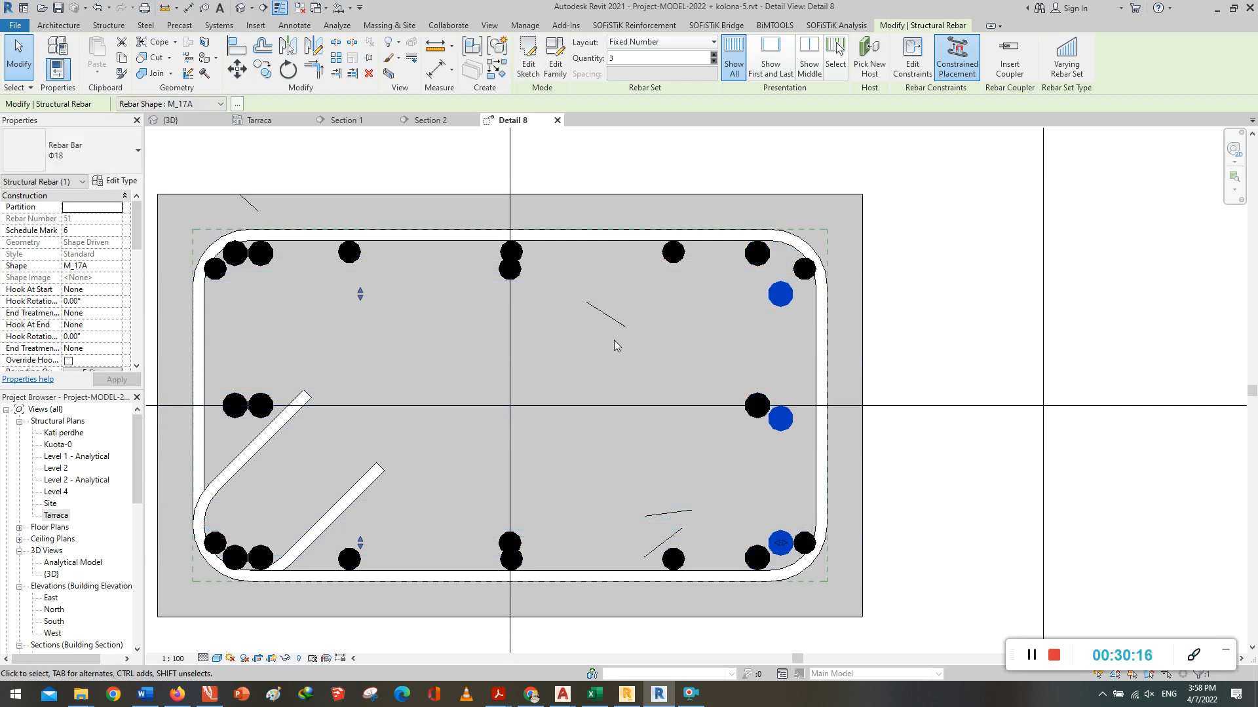
key(Escape)
scroll(553, 355, down, 2)
scroll(555, 360, down, 4)
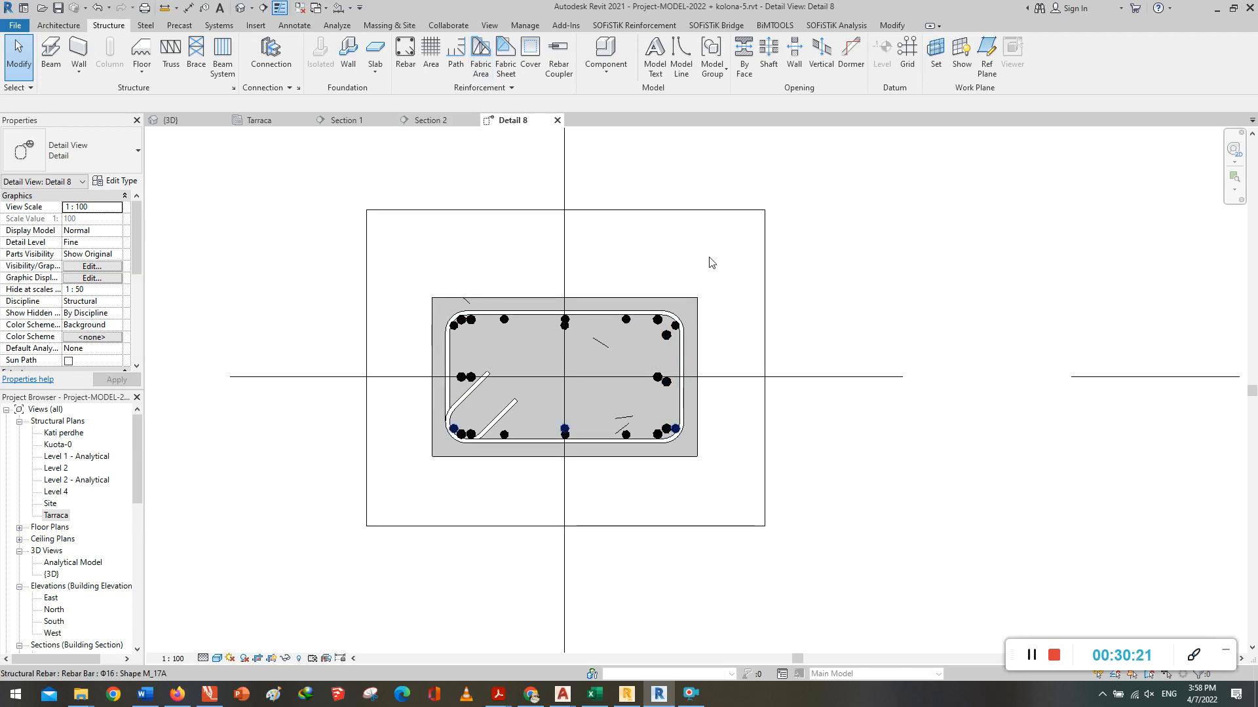
Step: Open the 3D view and select only the structural rebar around the right-hand column by filtering the selection
click(186, 127)
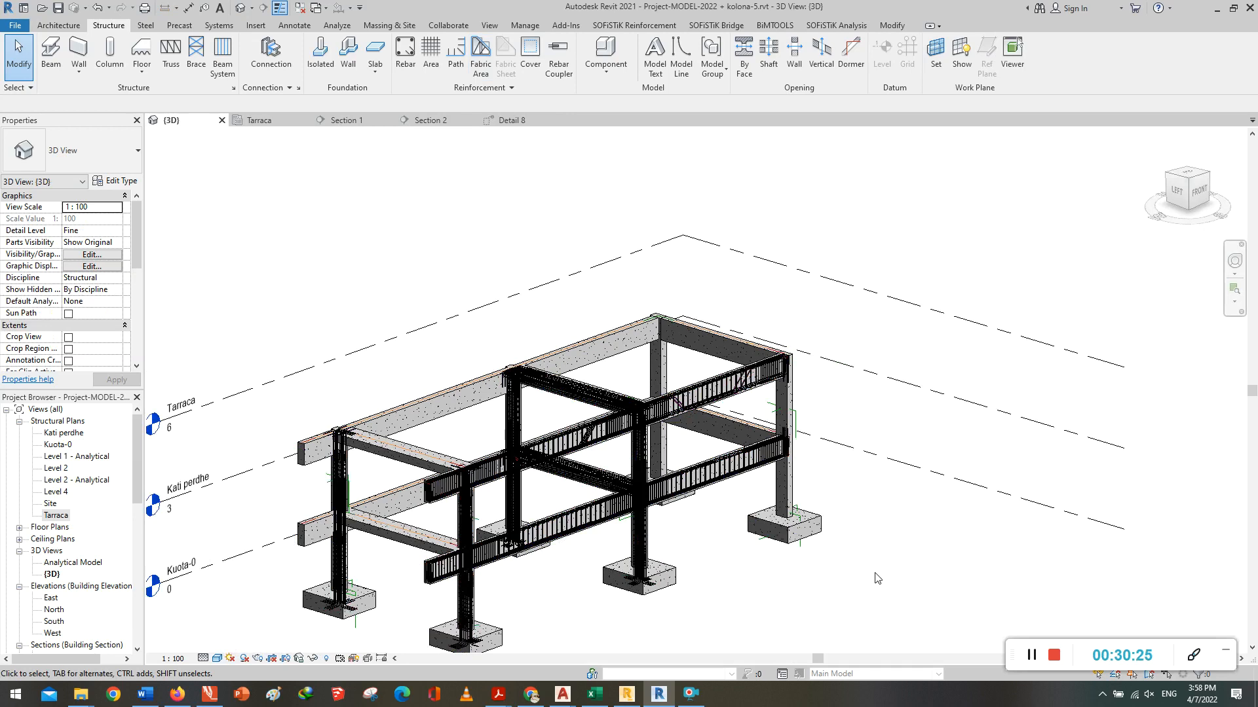
drag(782, 390, 741, 298)
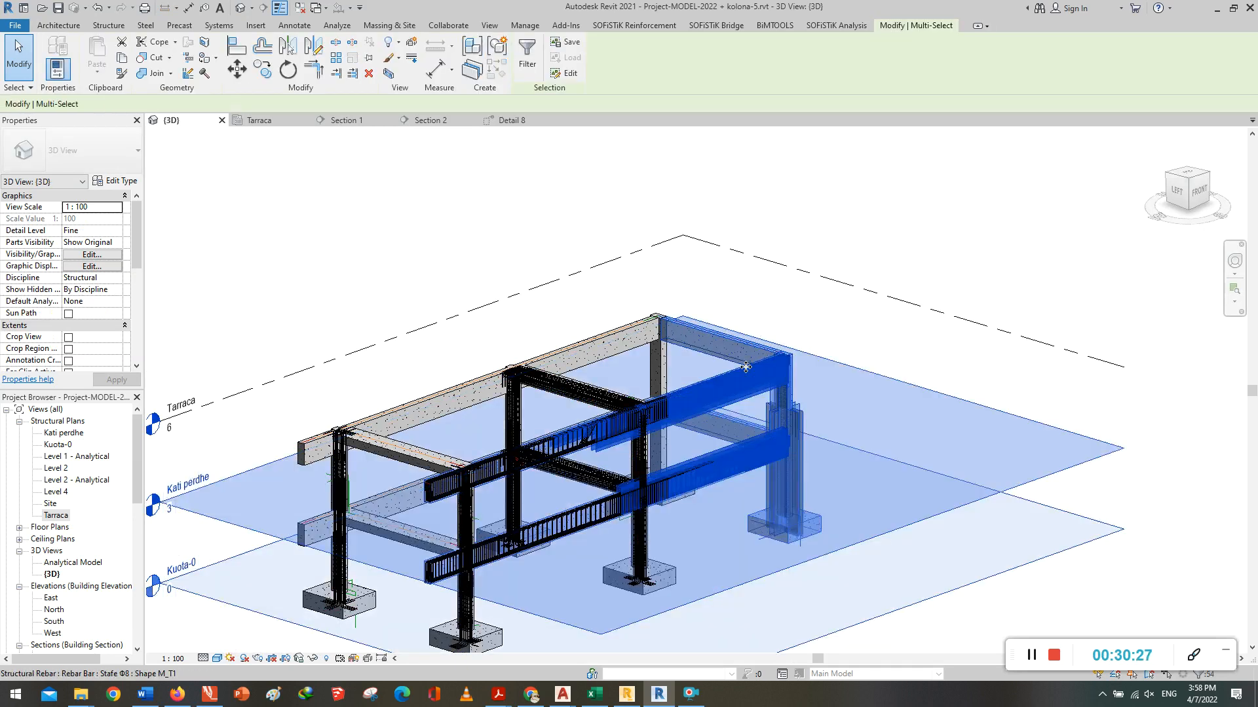
click(526, 51)
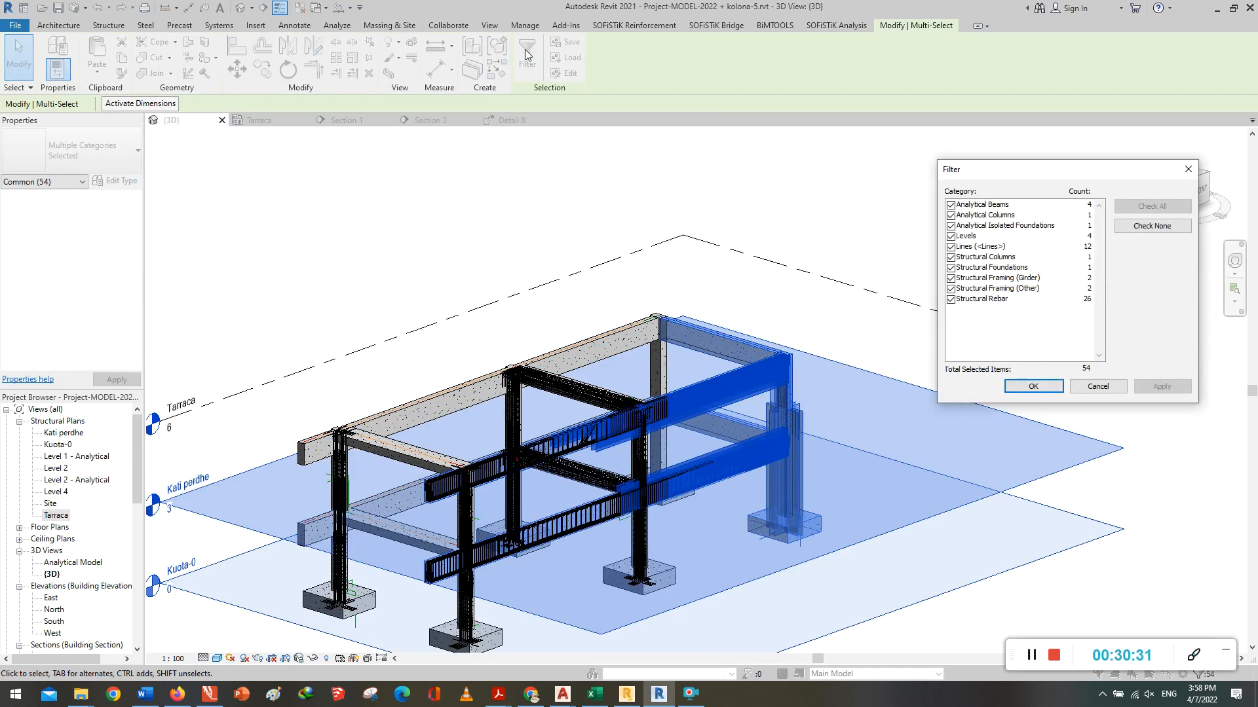
click(1138, 226)
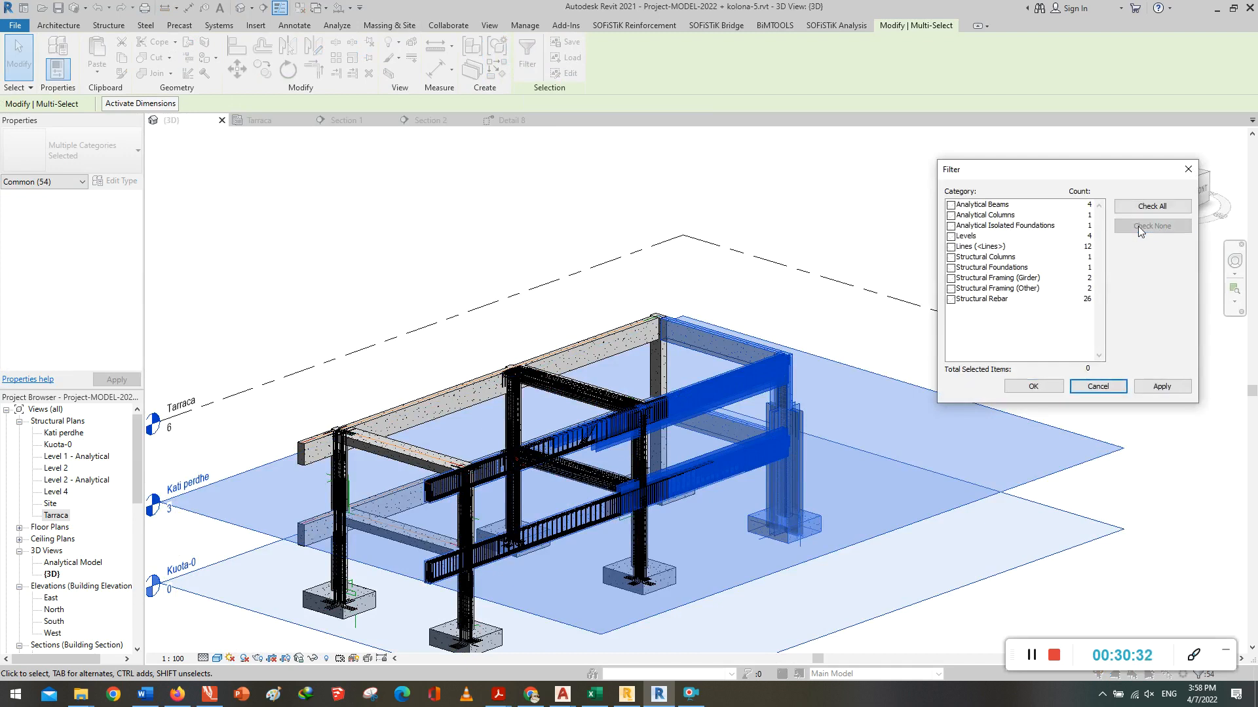
click(951, 300)
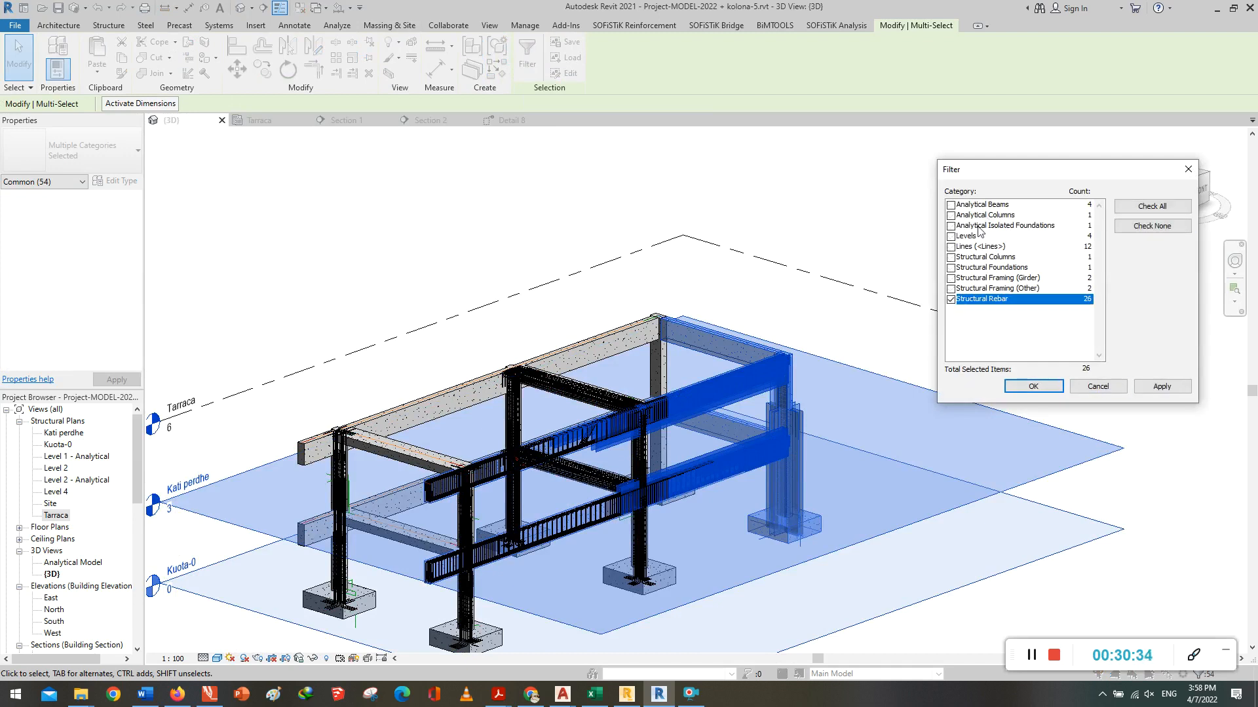
click(1013, 387)
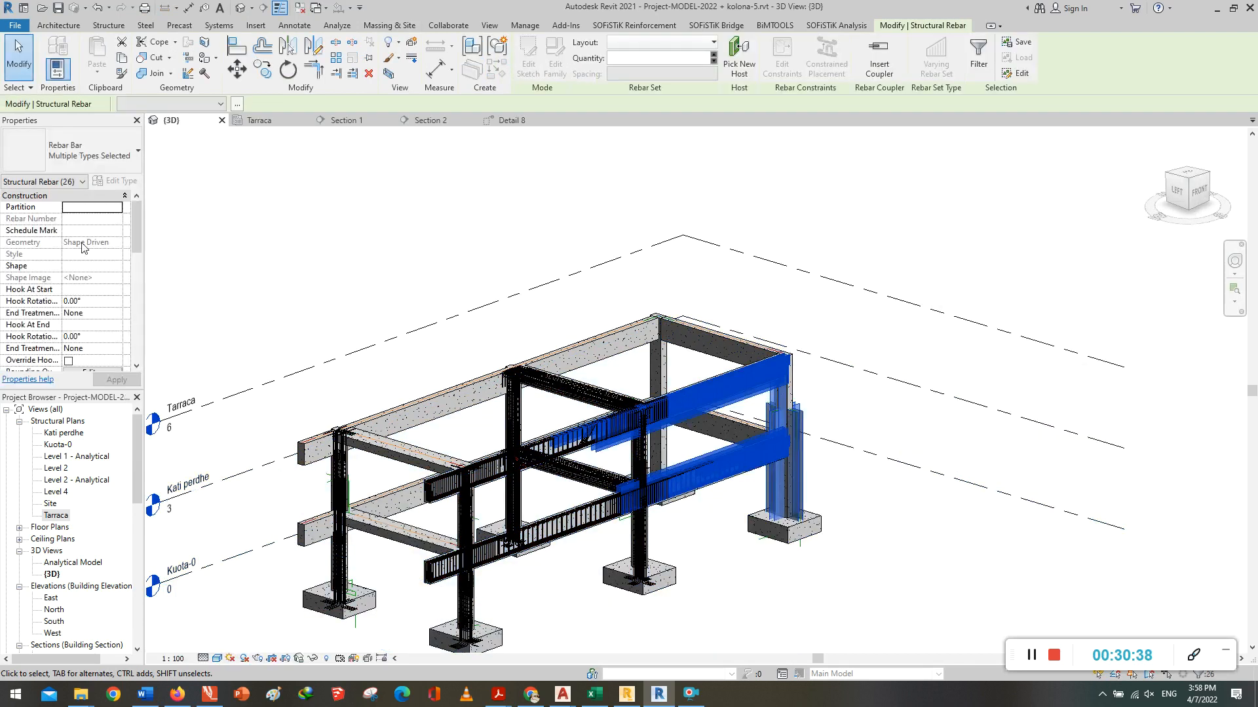
Step: Set the selected rebar to show unobscured and as solid in the {3D} view
scroll(93, 308, down, 1)
scroll(93, 309, down, 2)
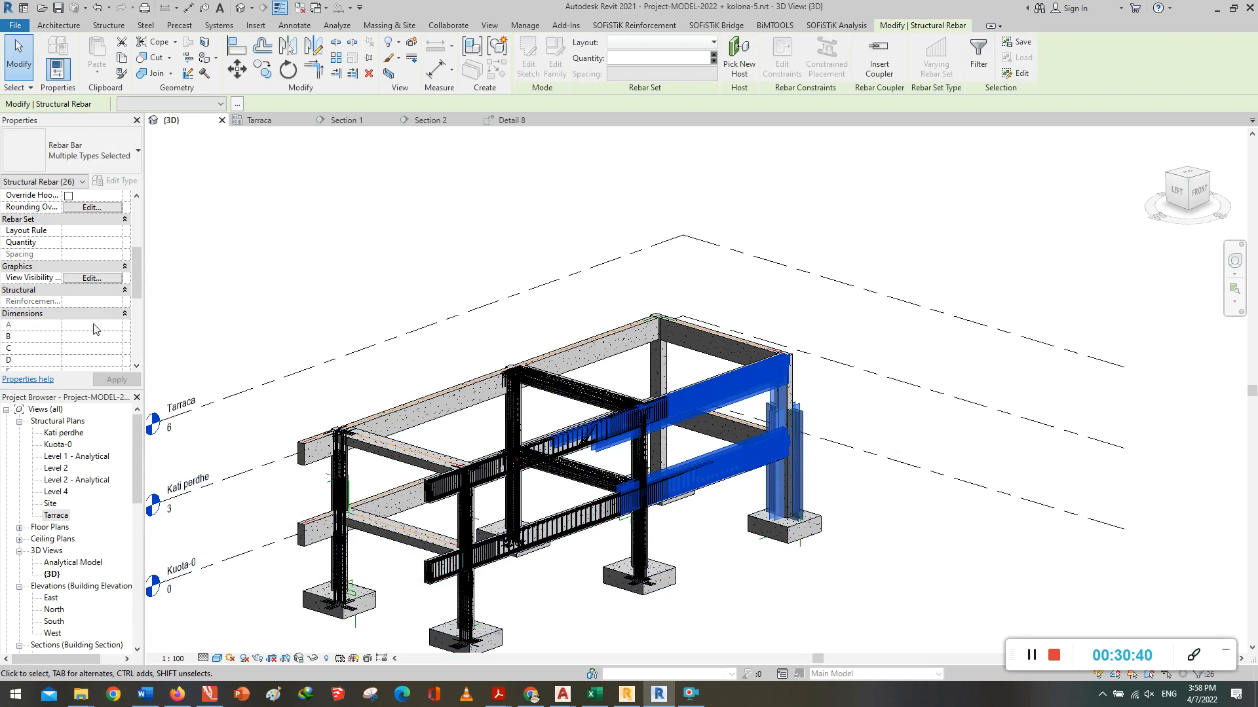
click(91, 278)
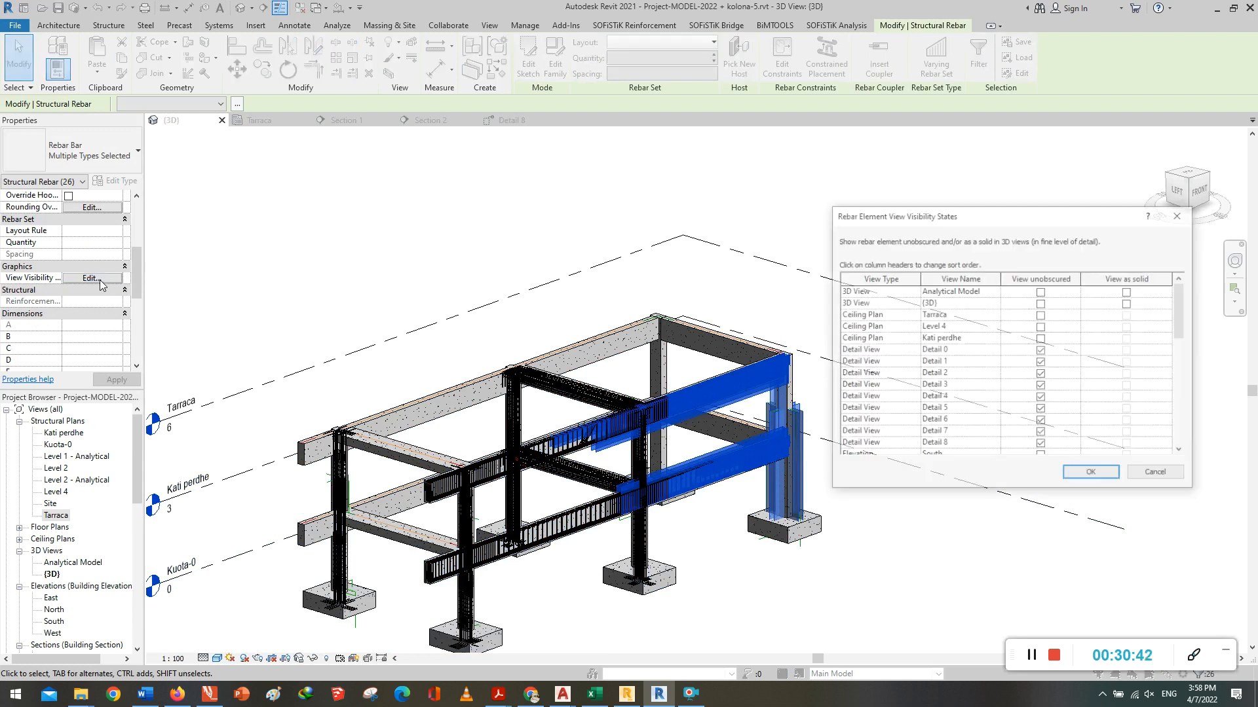
click(1042, 304)
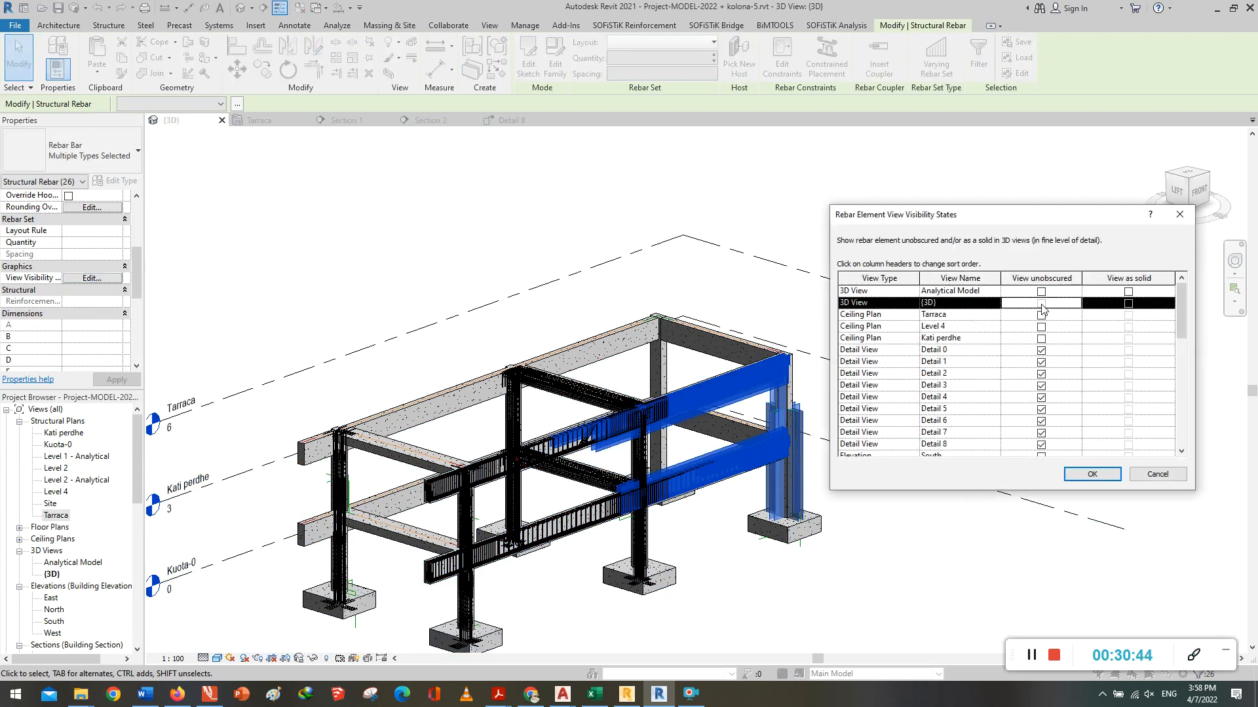
click(1127, 303)
click(1091, 474)
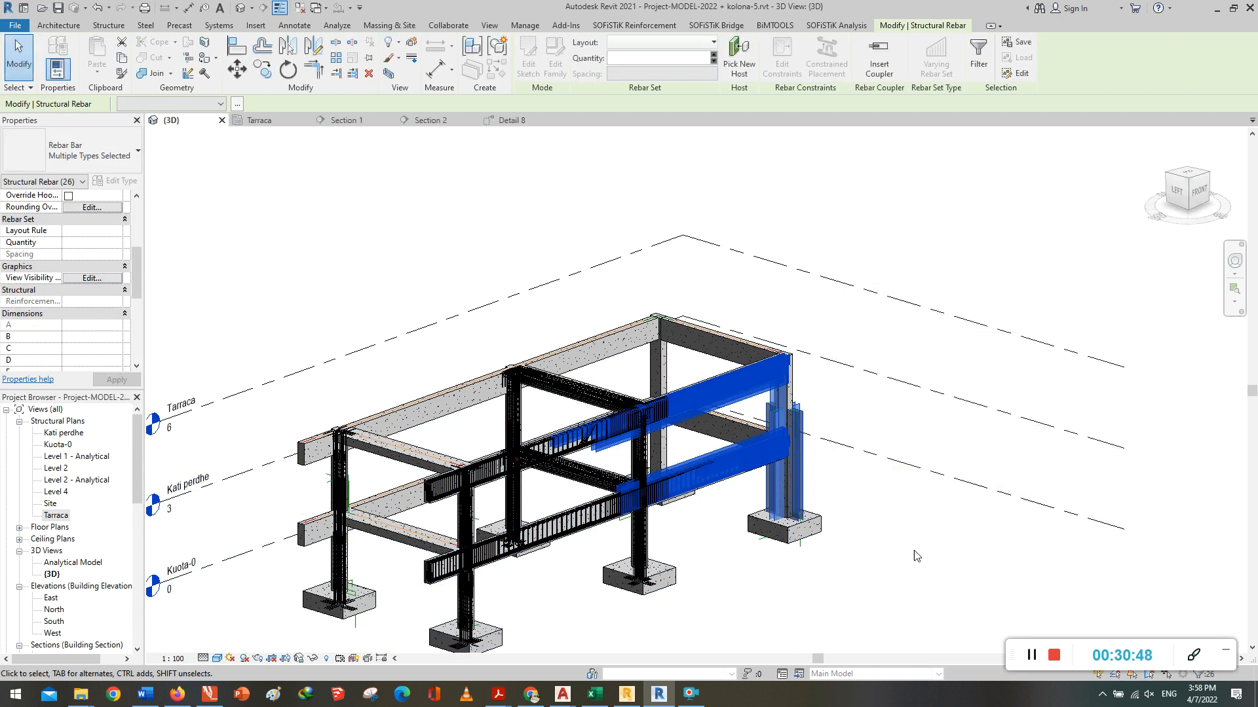
click(854, 549)
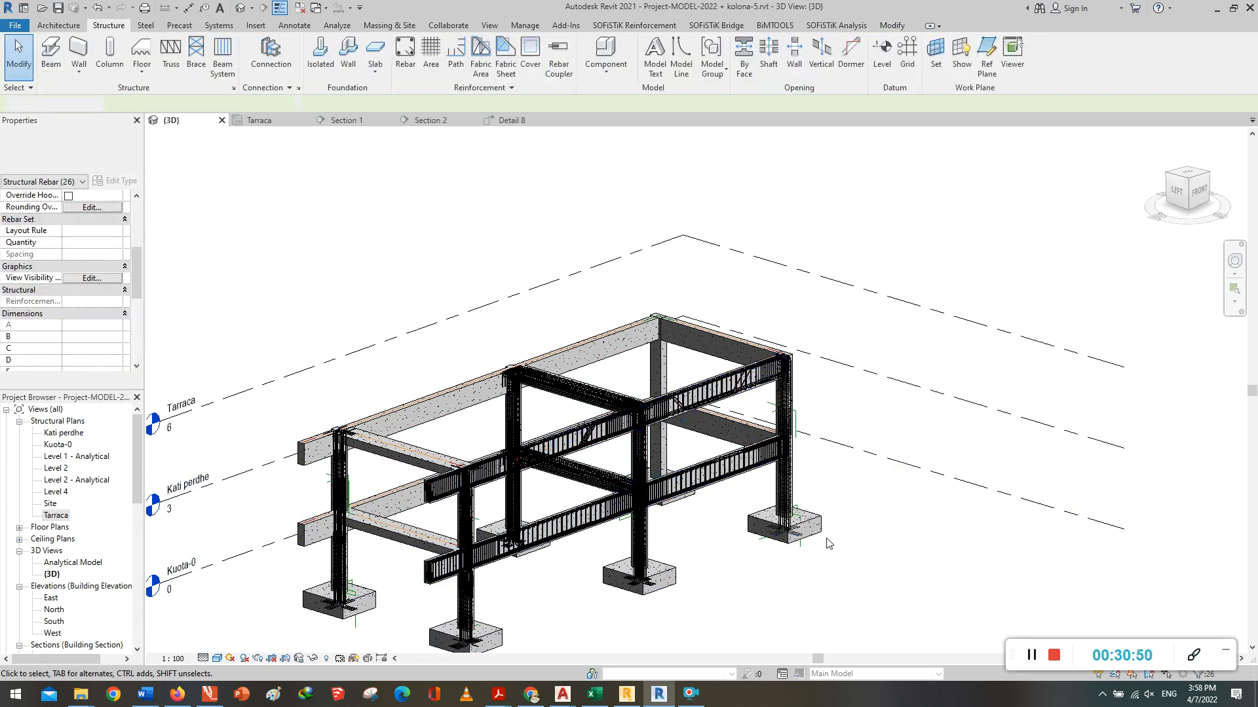
Step: Examine the right-hand column's bars and stirrups in 3D at the lower beam joint and in the lap zone above it
scroll(800, 542, up, 3)
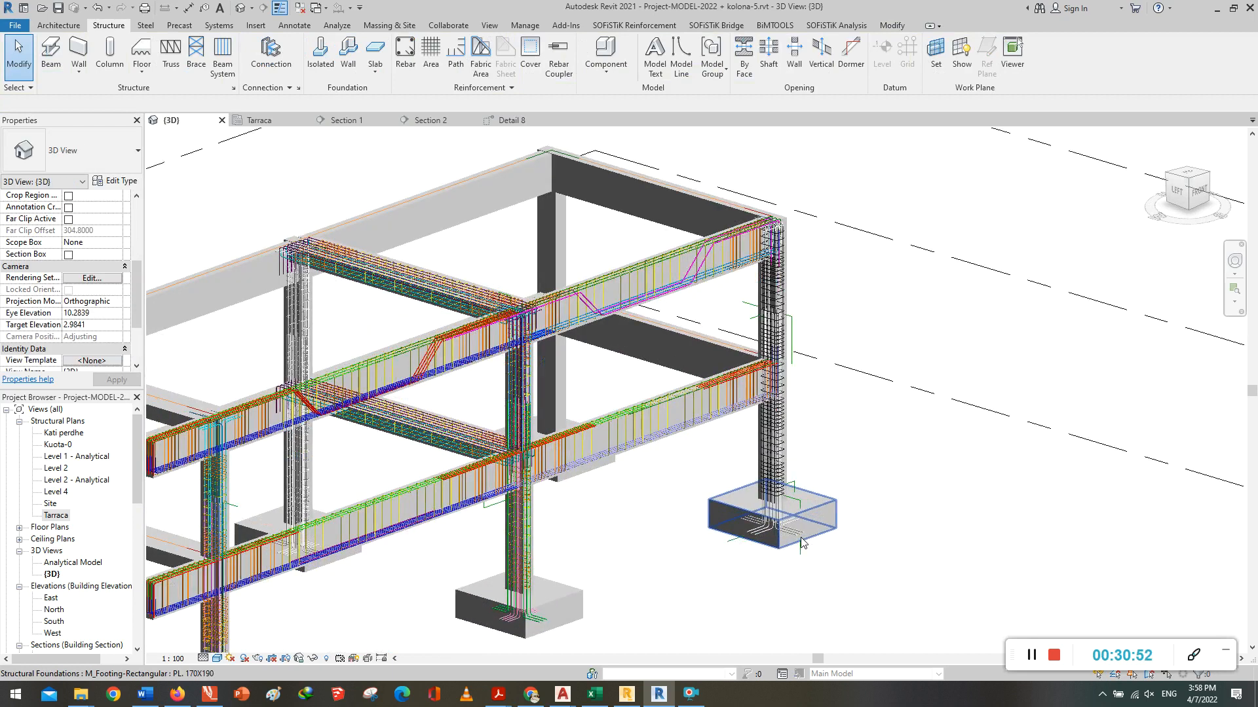
scroll(801, 542, up, 5)
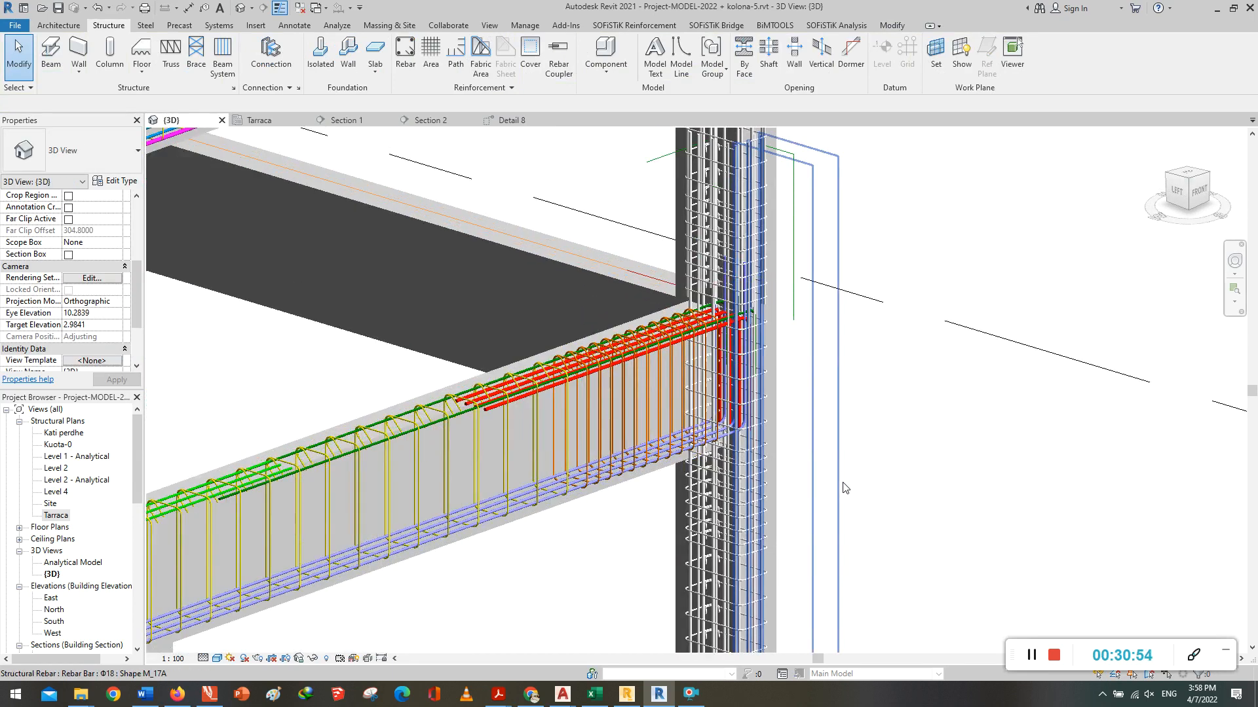
scroll(845, 488, up, 3)
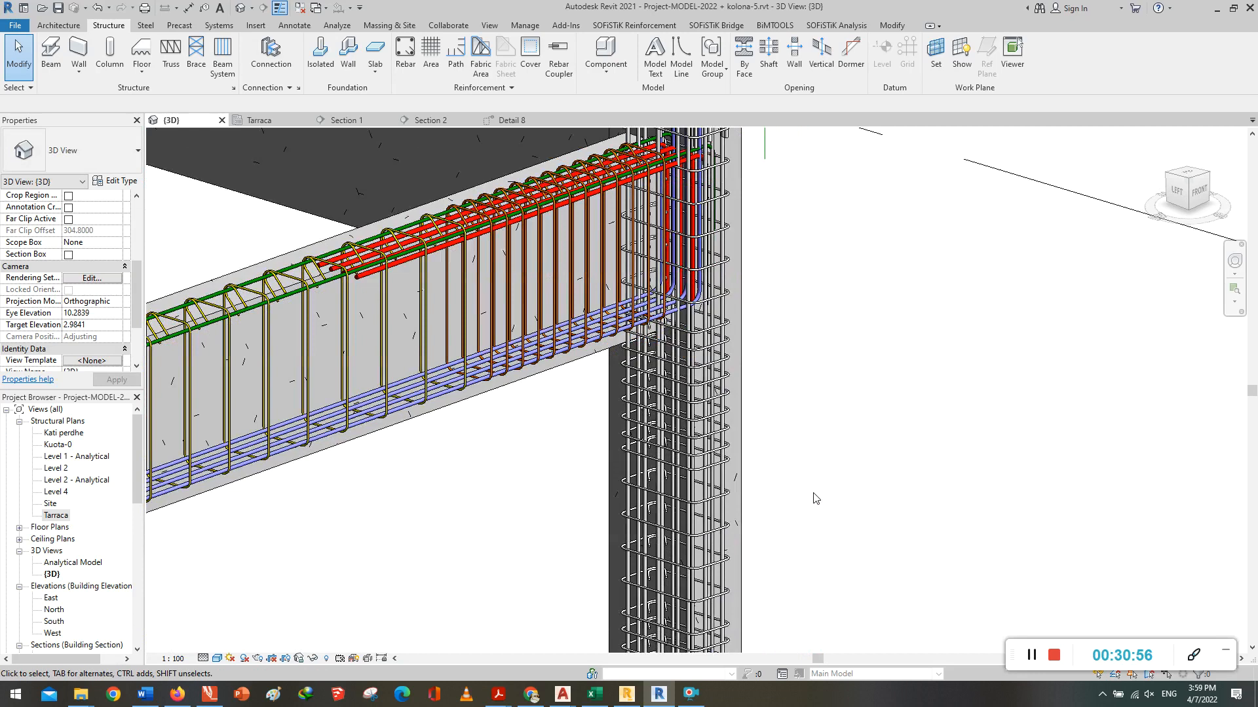
scroll(814, 498, up, 2)
scroll(915, 452, up, 2)
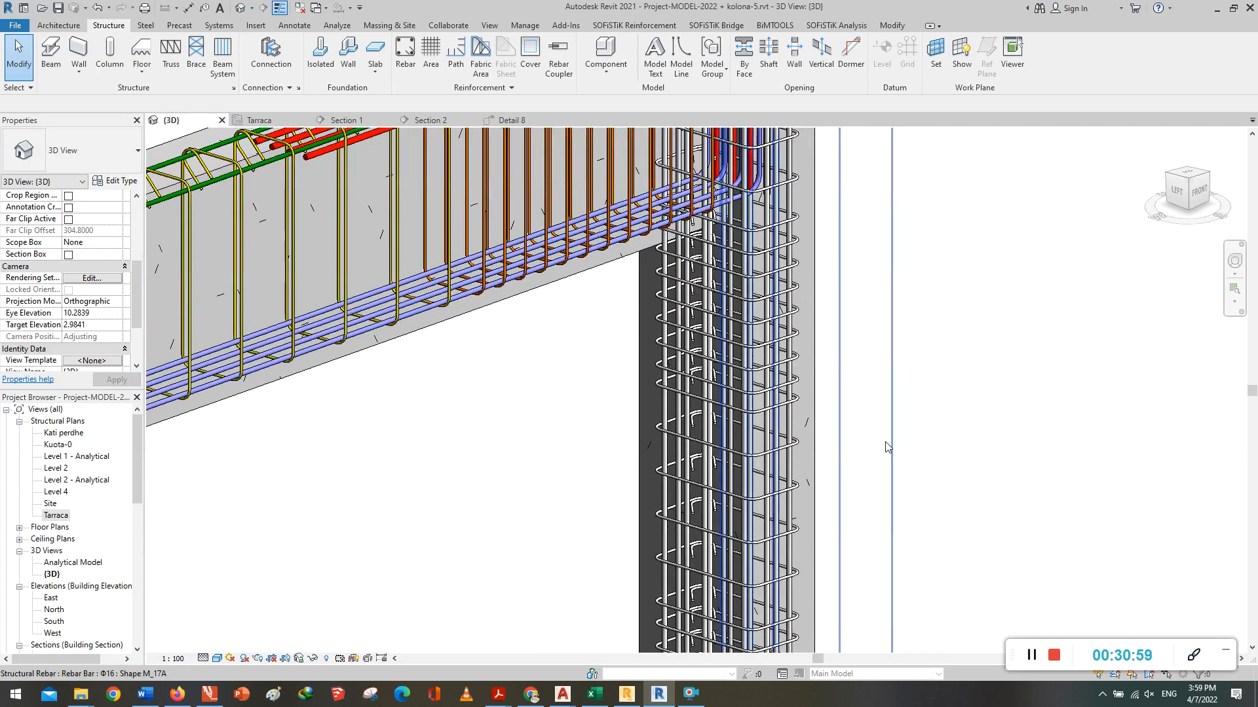
scroll(890, 544, down, 4)
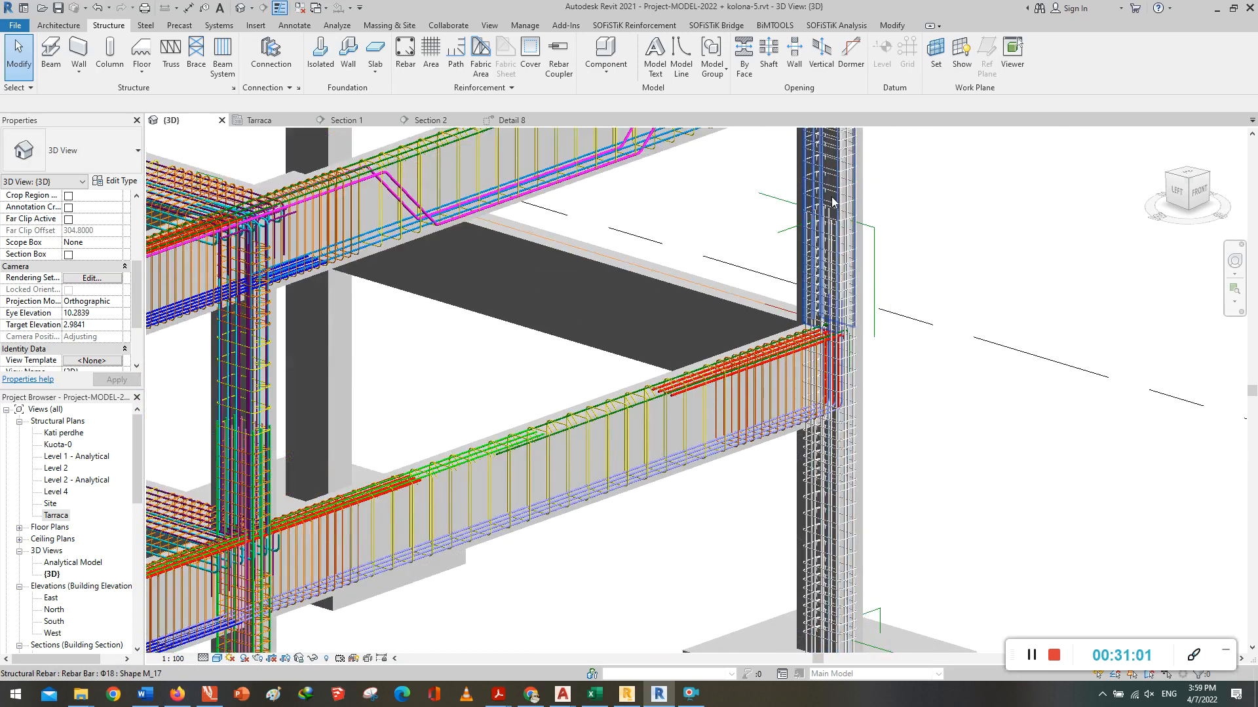
scroll(835, 203, up, 4)
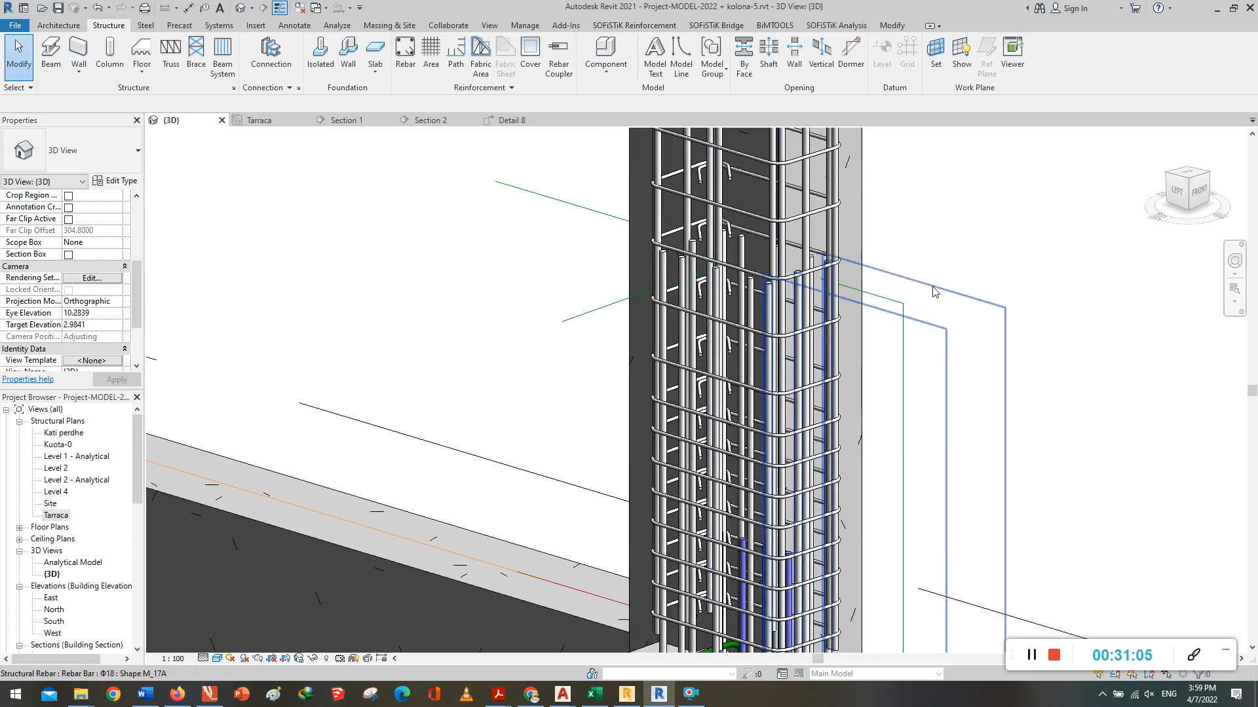
scroll(940, 238, down, 1)
scroll(940, 238, down, 1)
middle_drag(1018, 398, 985, 330)
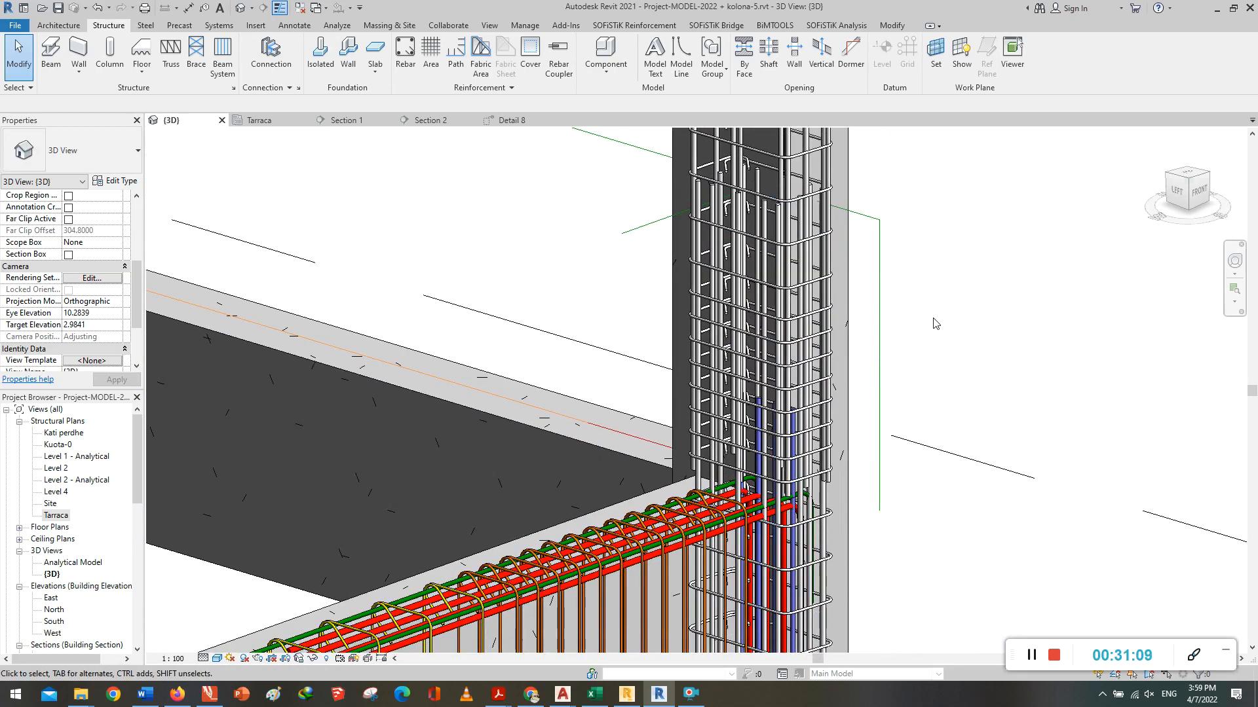
scroll(945, 322, down, 5)
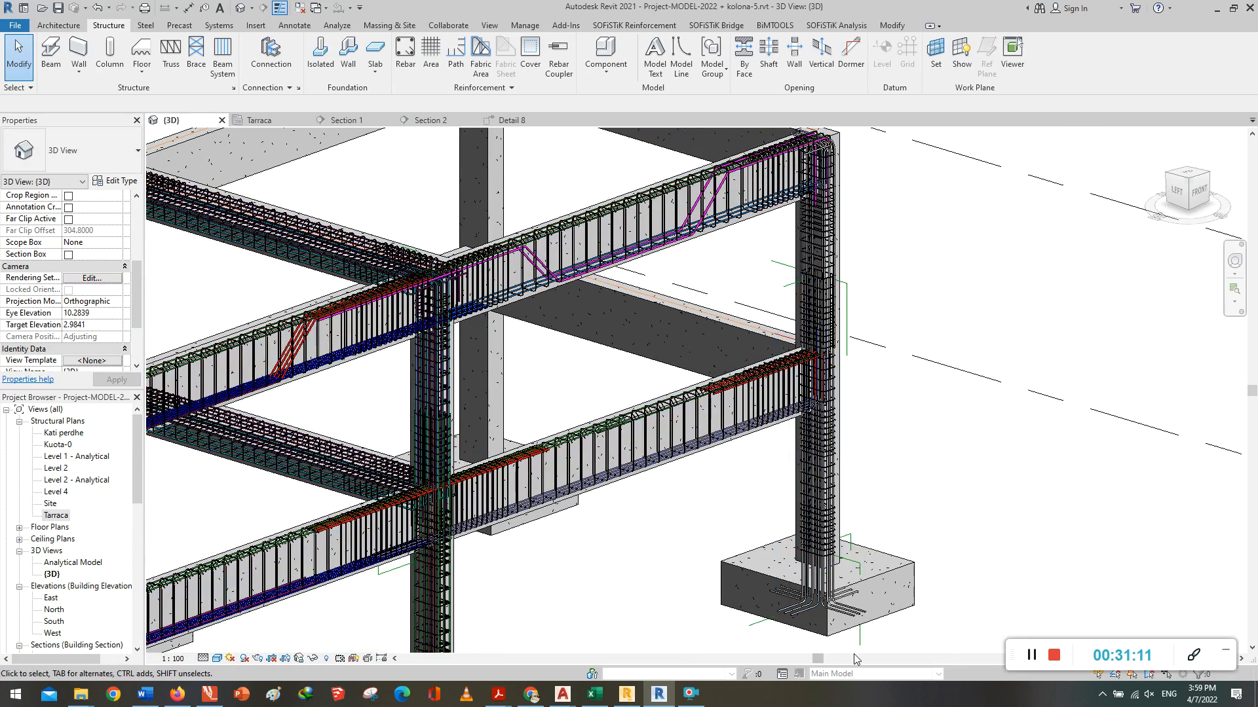
Step: Select both Φ18 bar sets bent into the right-hand column's footing and open their by-element graphics override for this view
scroll(851, 638, up, 2)
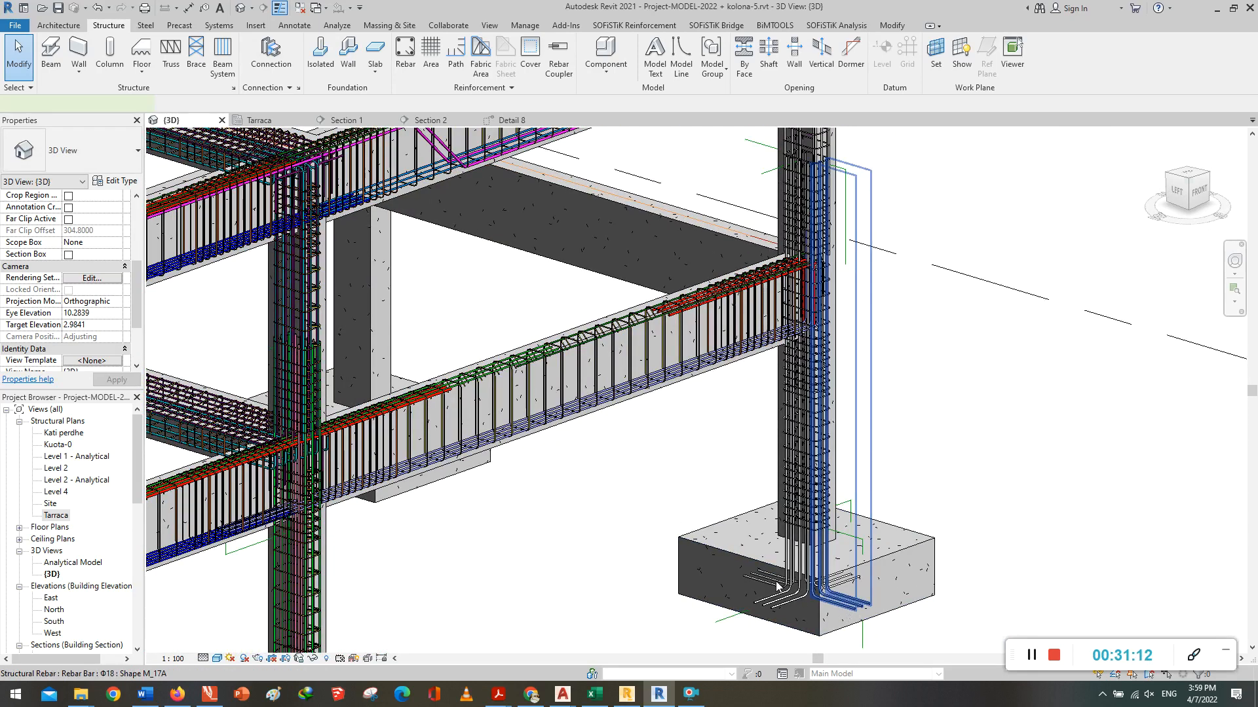
click(742, 579)
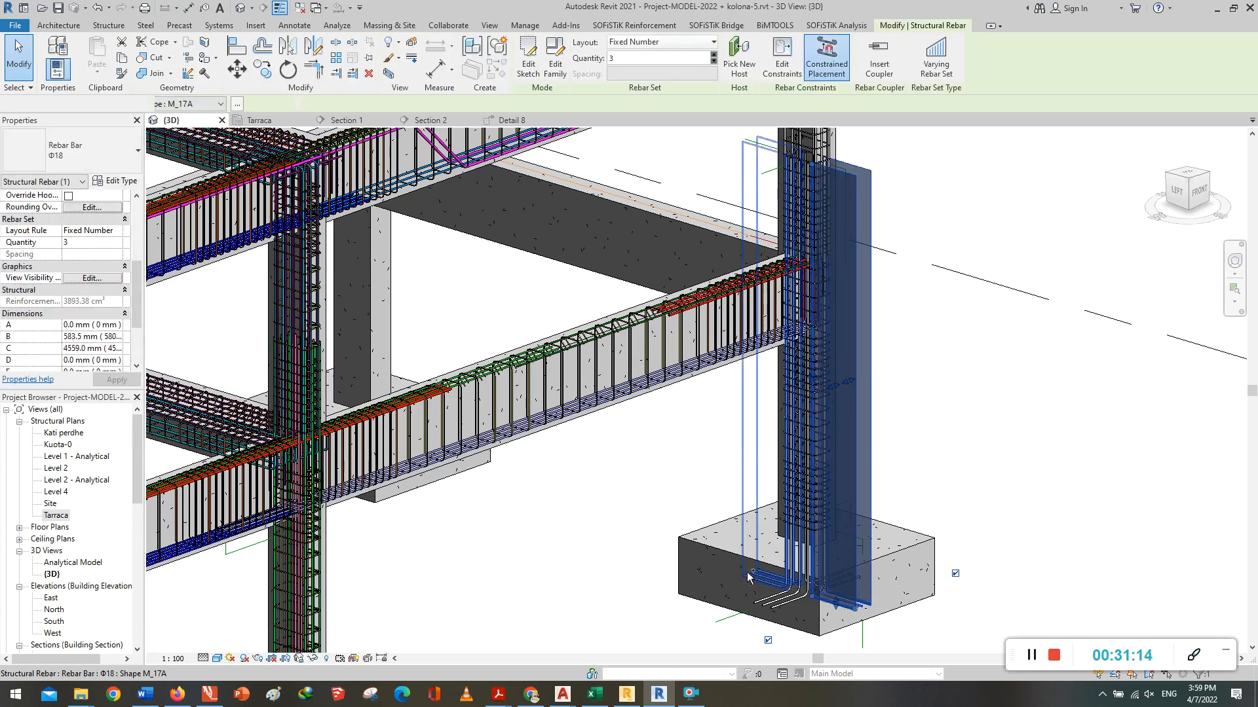
right_click(979, 454)
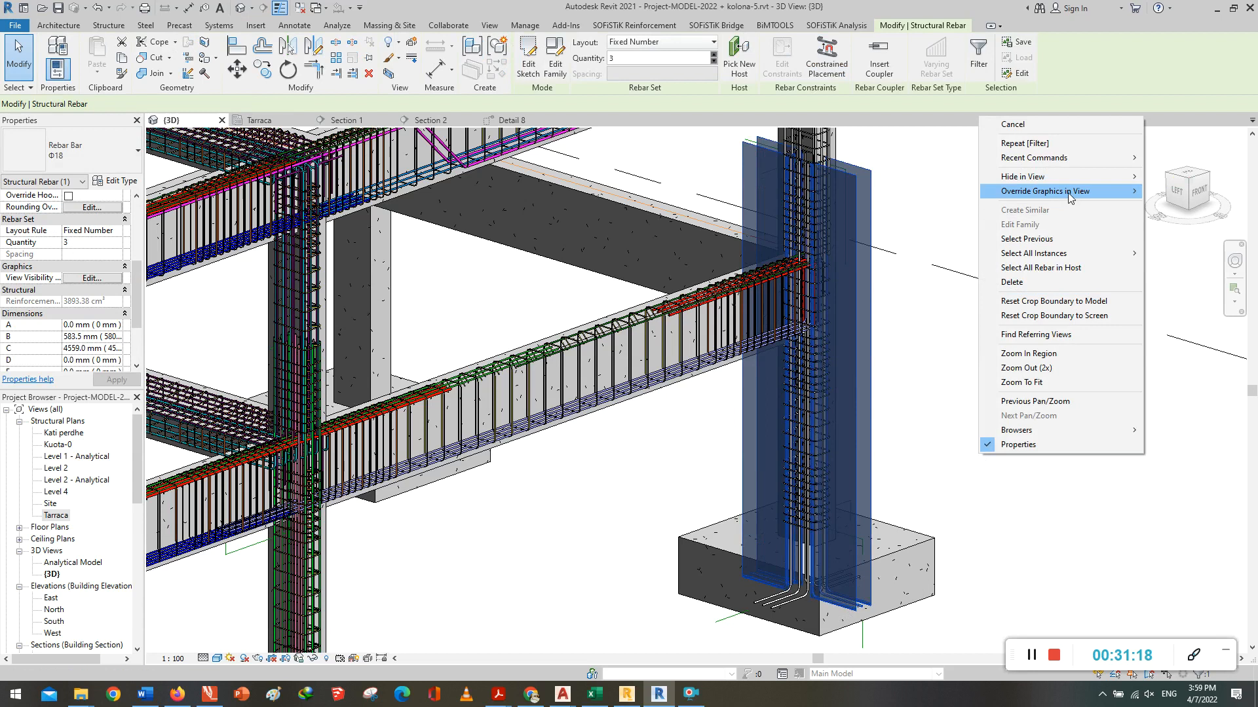
mouse_move(1070, 198)
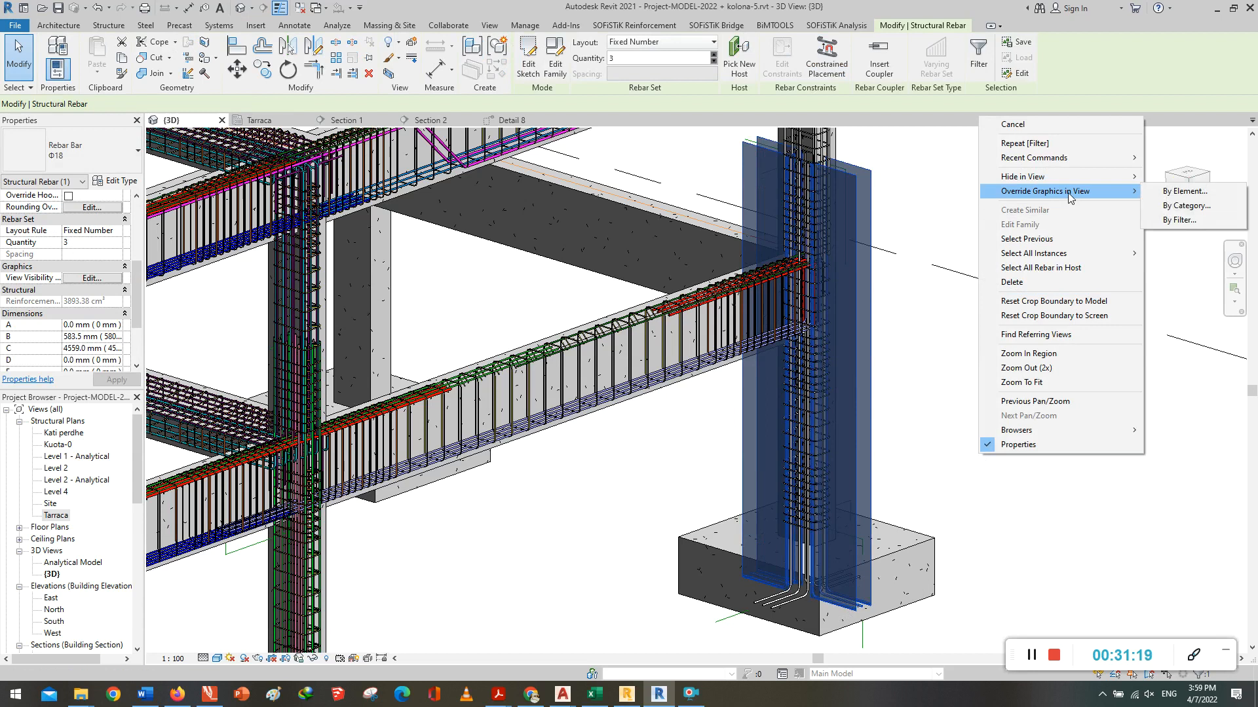
click(1204, 198)
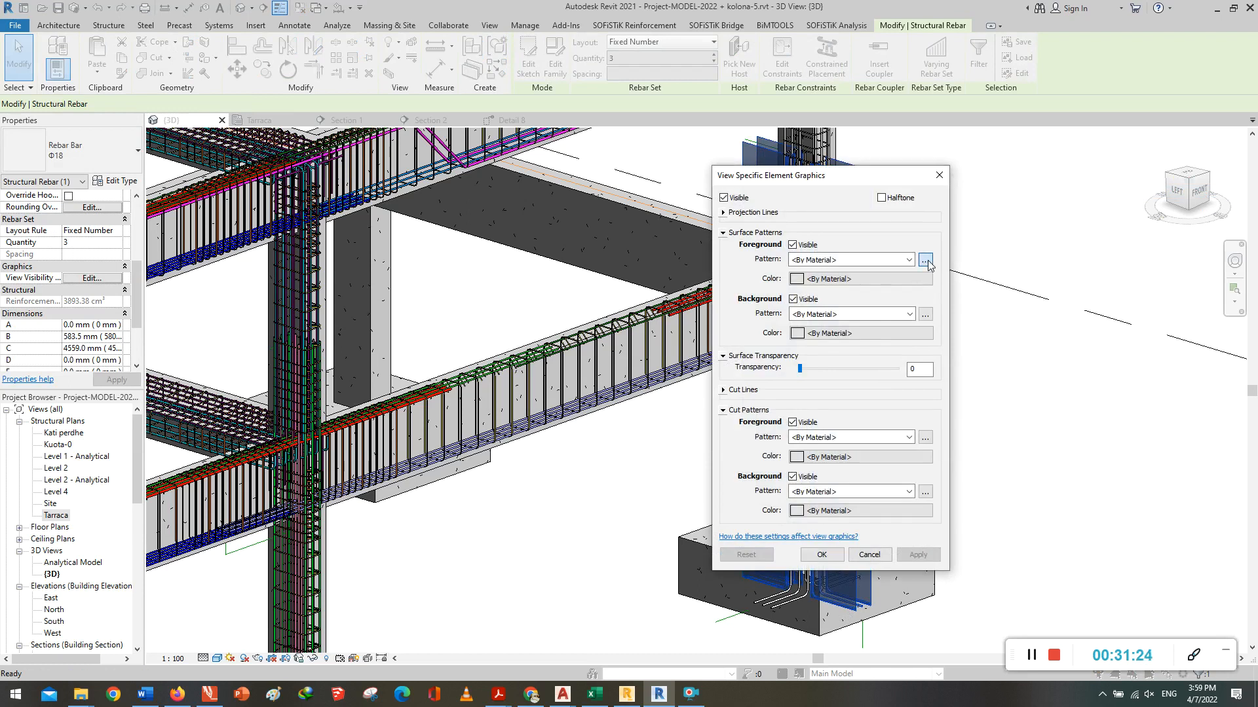
Step: Override the selected Φ18 bars' foreground surface pattern with solid fill in cyan
click(928, 261)
click(853, 347)
drag(796, 235, 1017, 227)
click(1061, 493)
click(851, 281)
drag(759, 250, 978, 293)
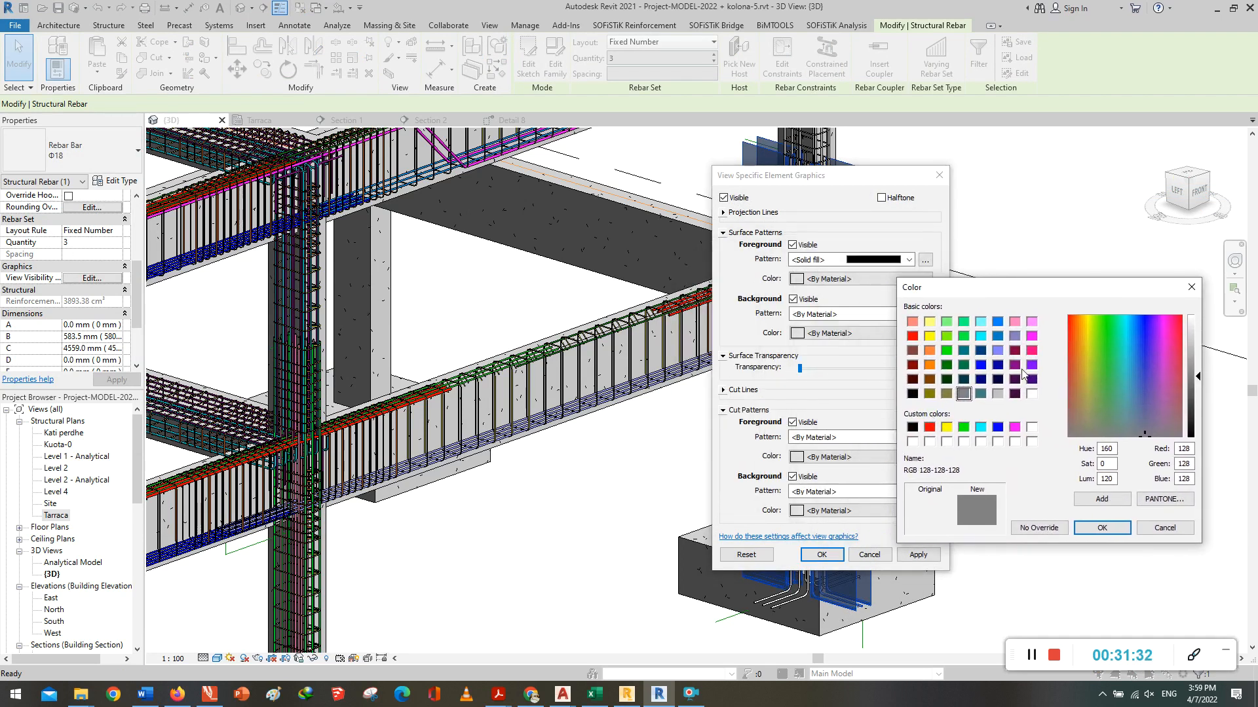
click(980, 336)
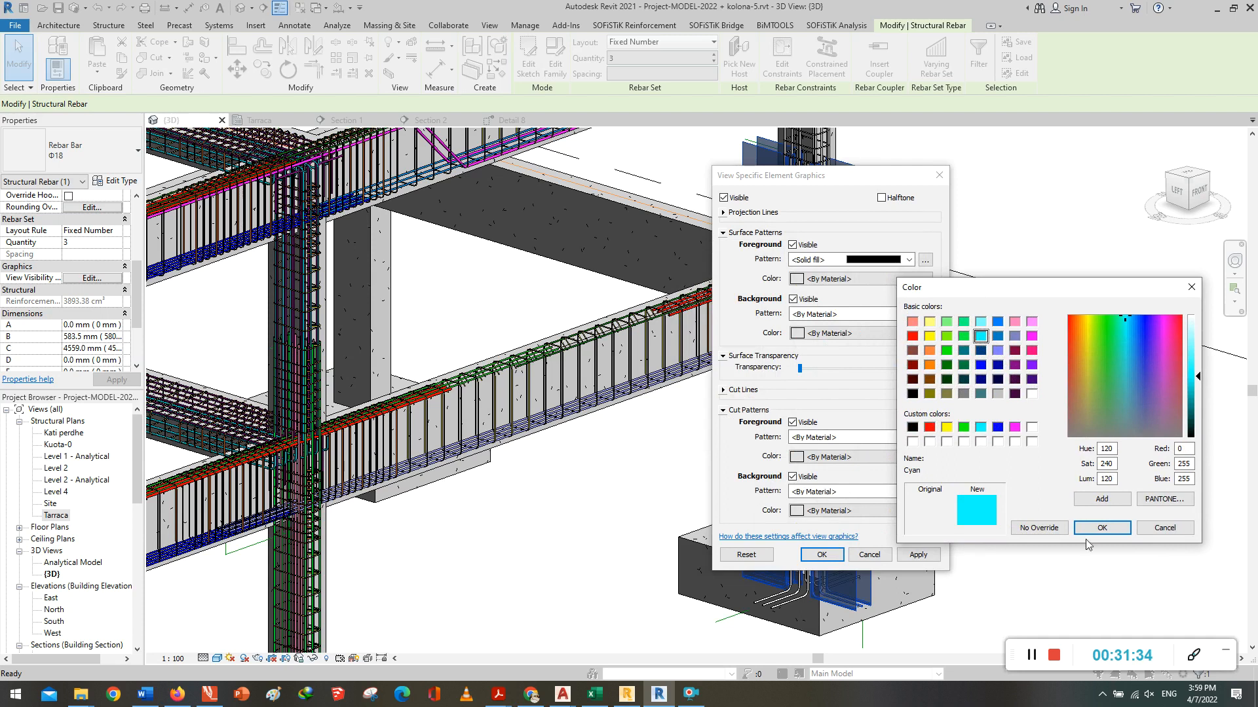
click(1102, 528)
click(823, 554)
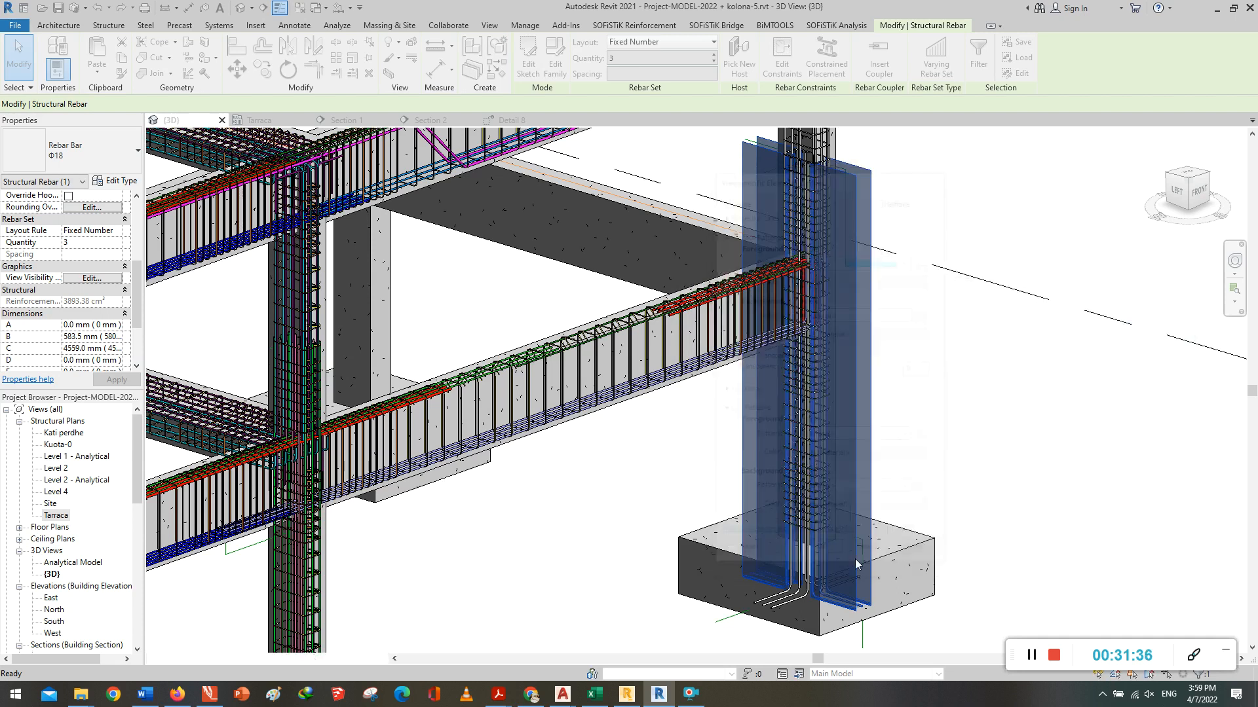
click(1018, 548)
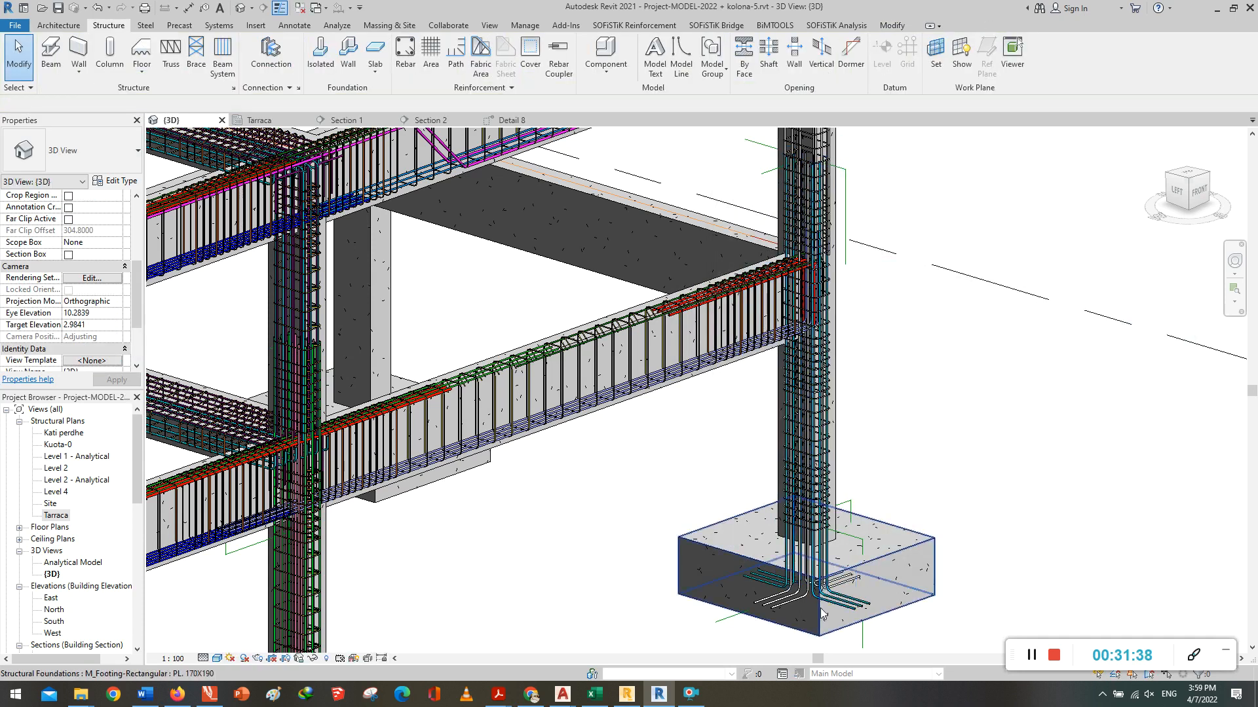
Step: Select both Φ16 bar sets bent into the same footing and open their by-element graphics override for this view
scroll(790, 618, up, 1)
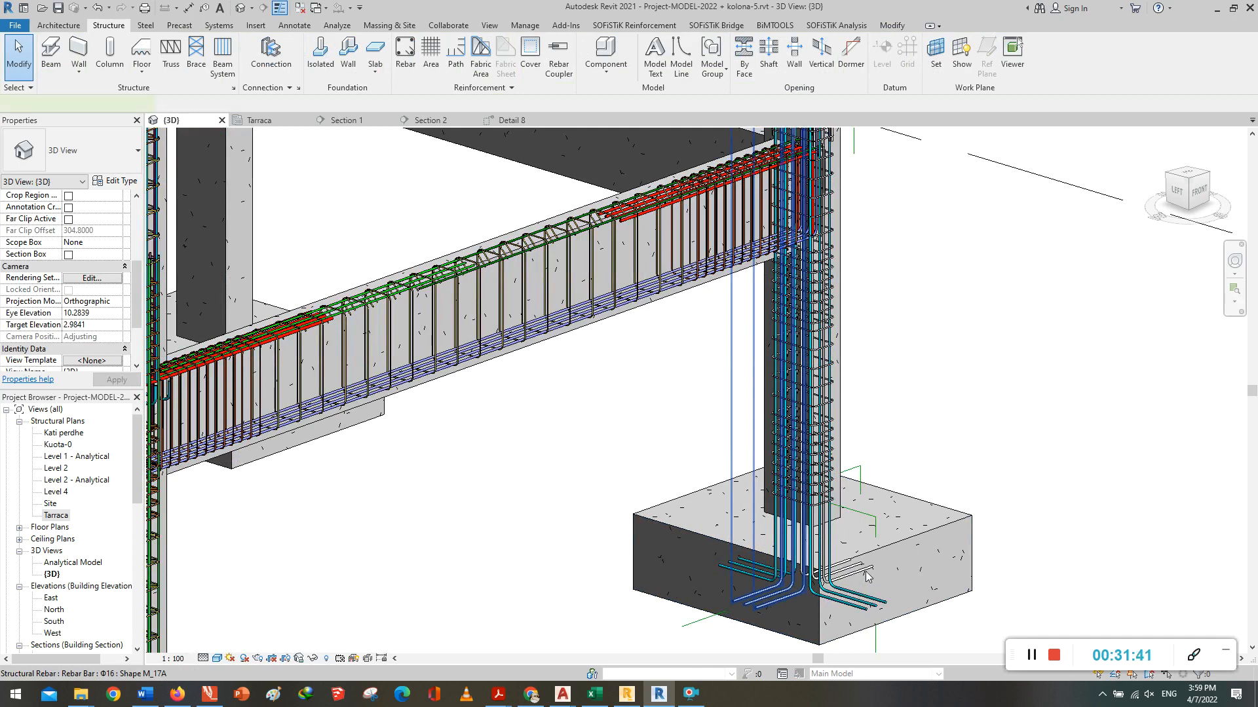
click(866, 575)
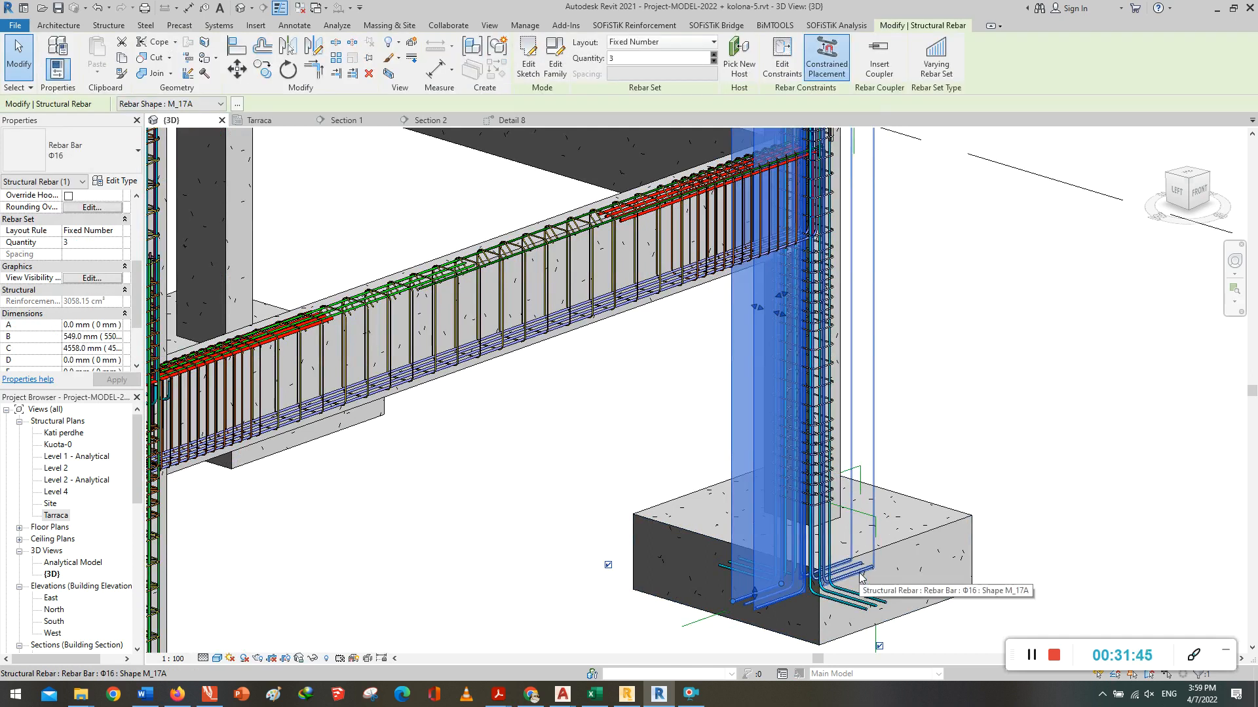
scroll(855, 577, up, 5)
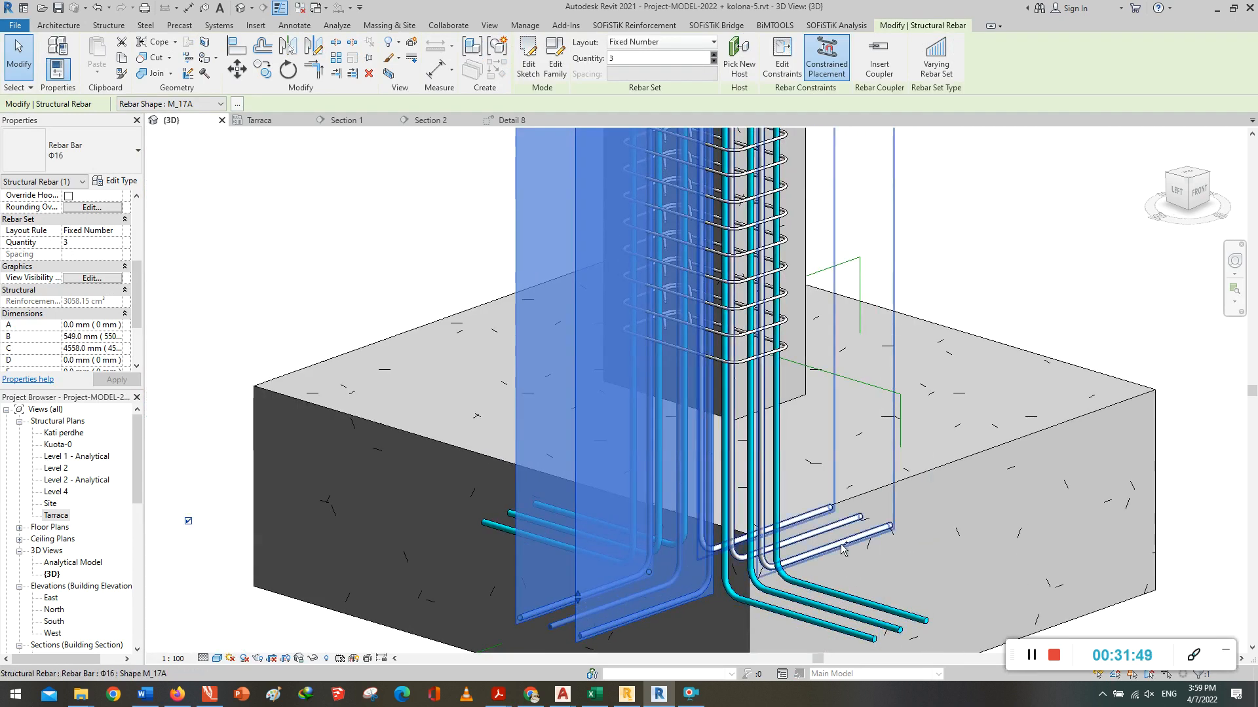
ctrl+click(819, 567)
scroll(812, 567, down, 8)
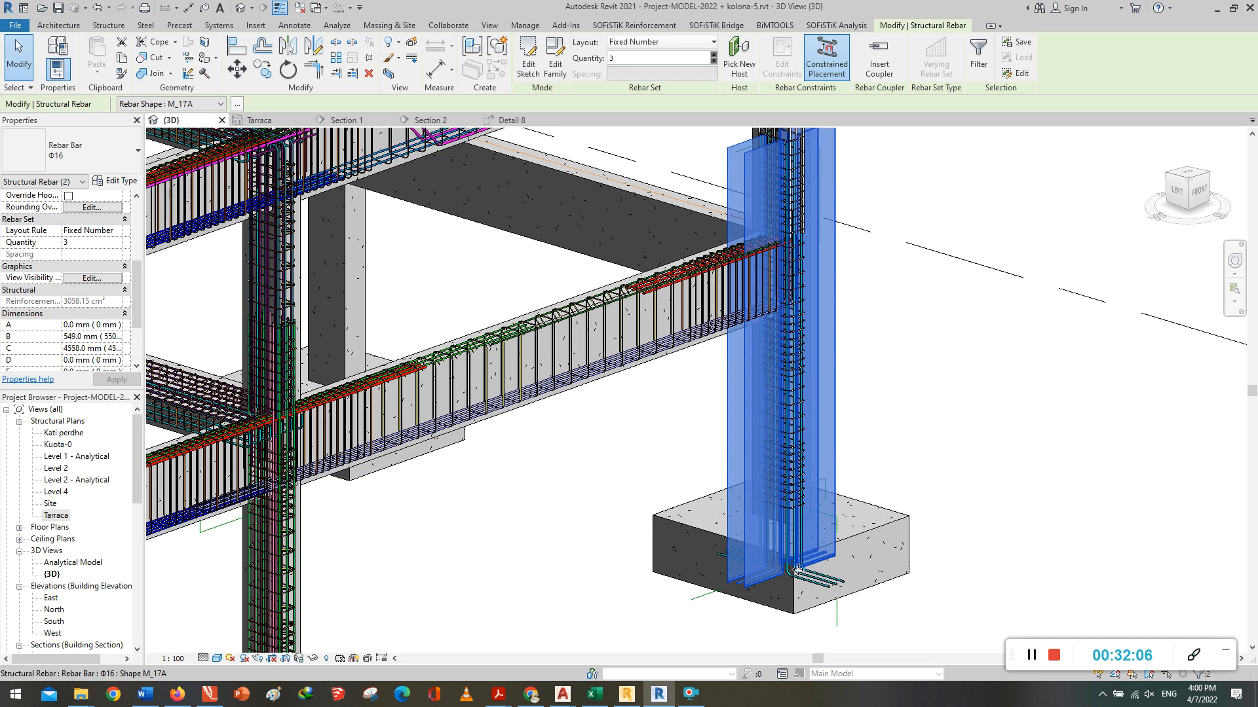
scroll(798, 570, up, 2)
right_click(892, 255)
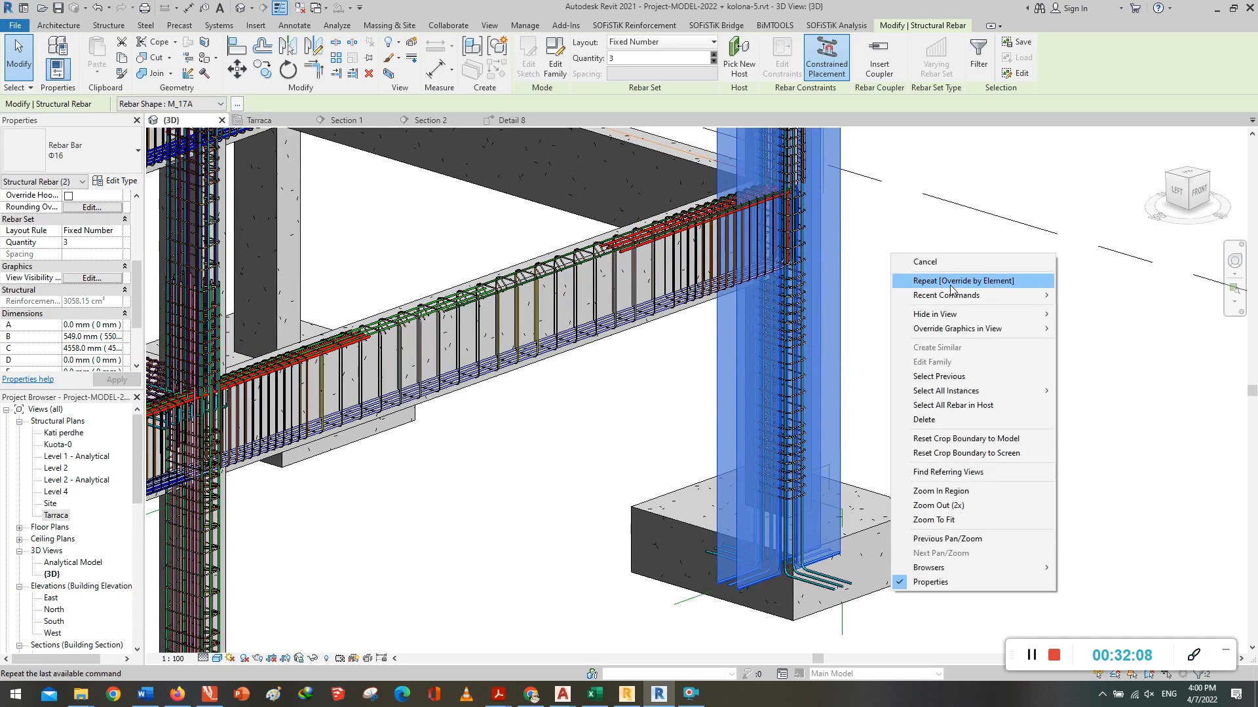
mouse_move(996, 334)
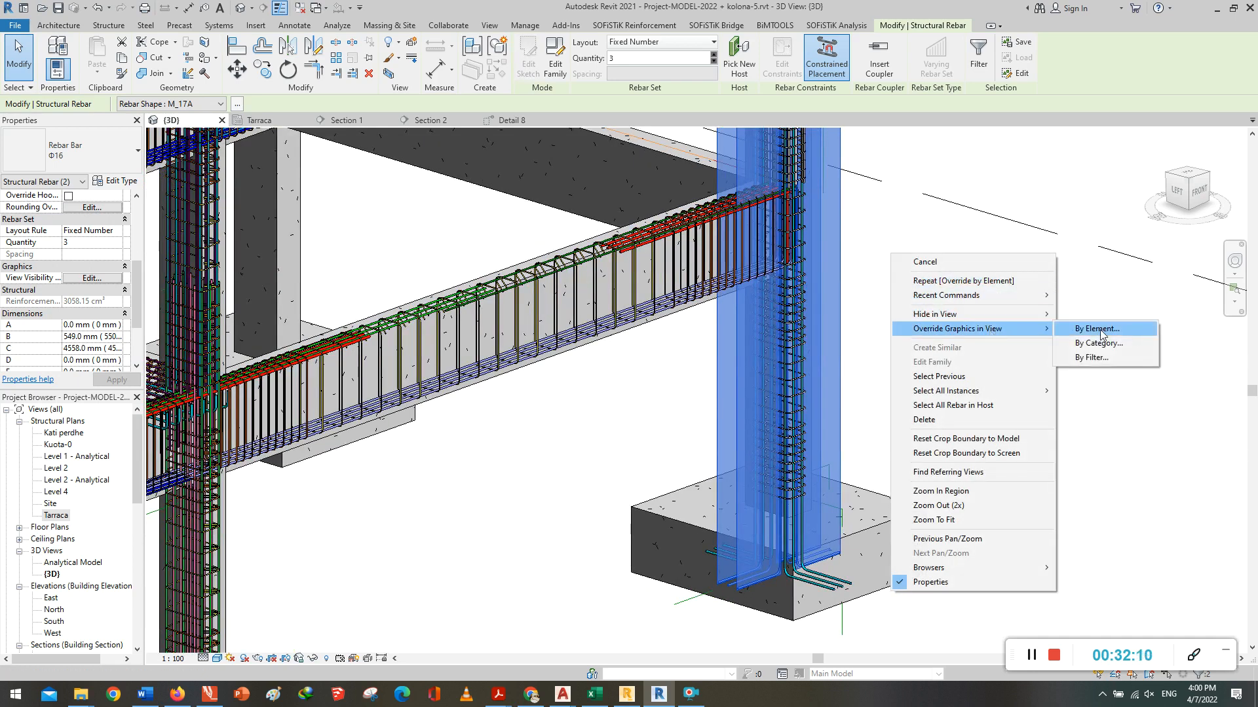
click(1097, 328)
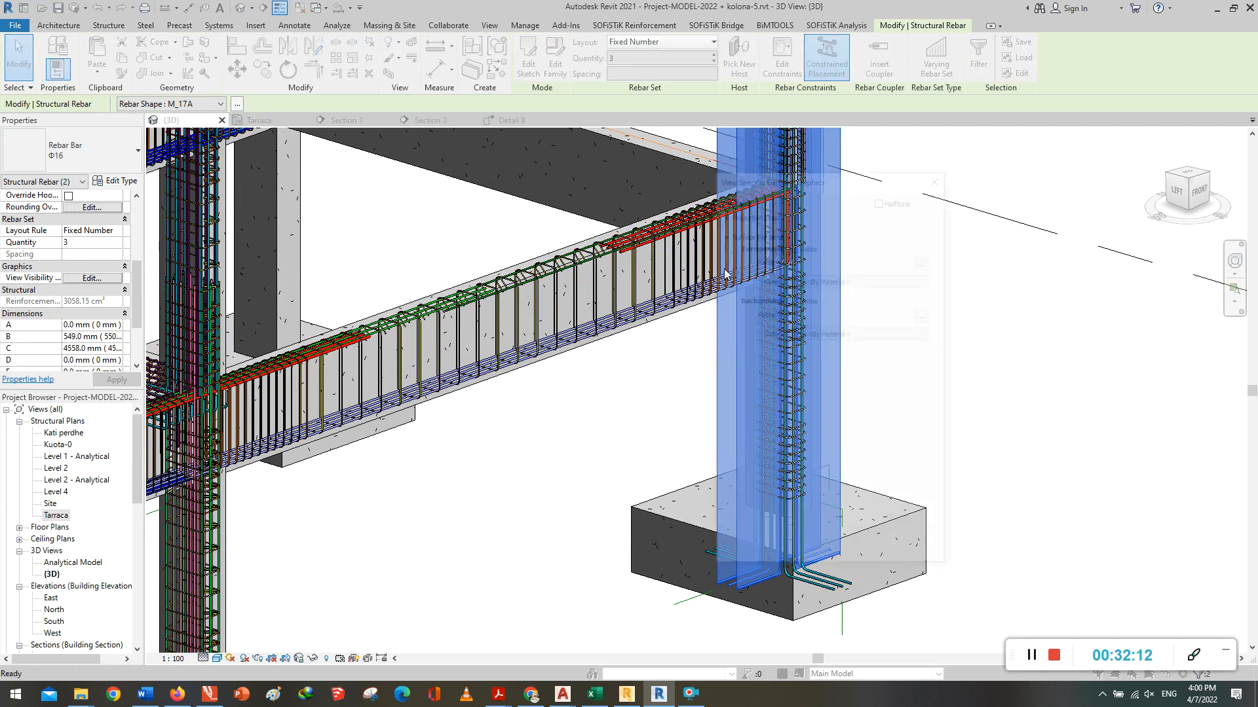
Step: Override the selected Φ16 bars' foreground surface pattern with solid fill in pink RGB 255-128-192
click(925, 260)
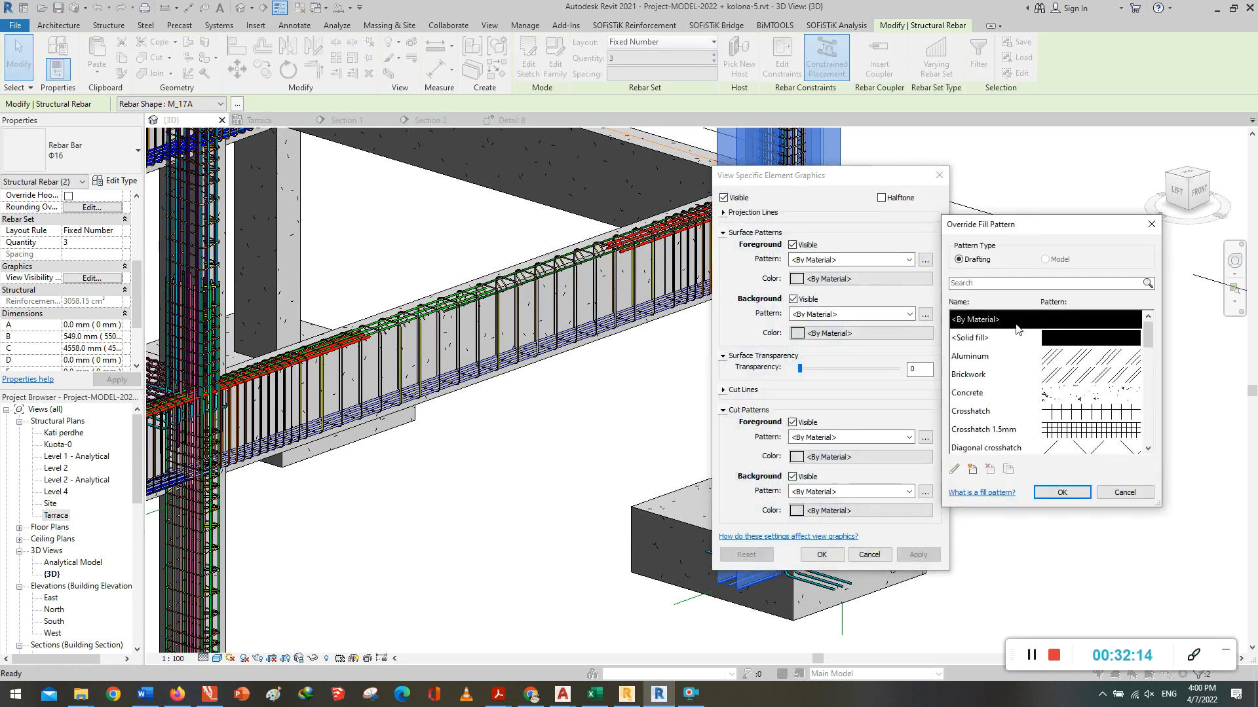
click(1058, 340)
click(1061, 492)
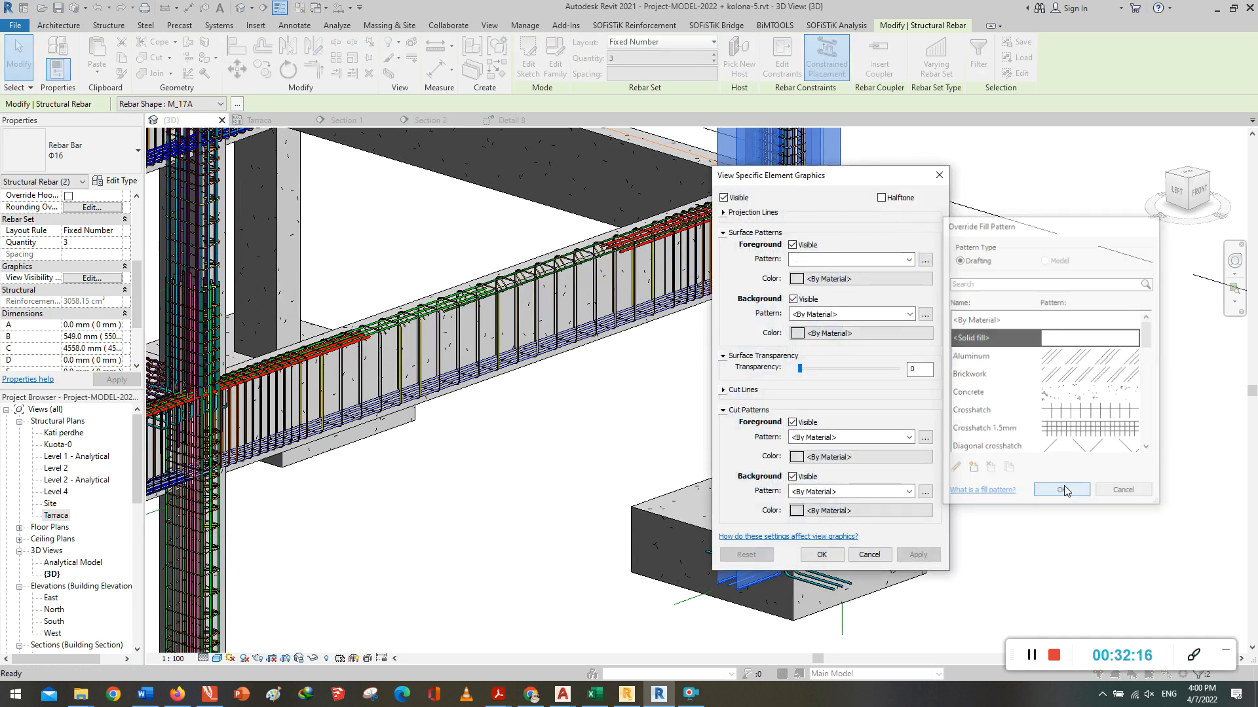
click(890, 277)
click(797, 281)
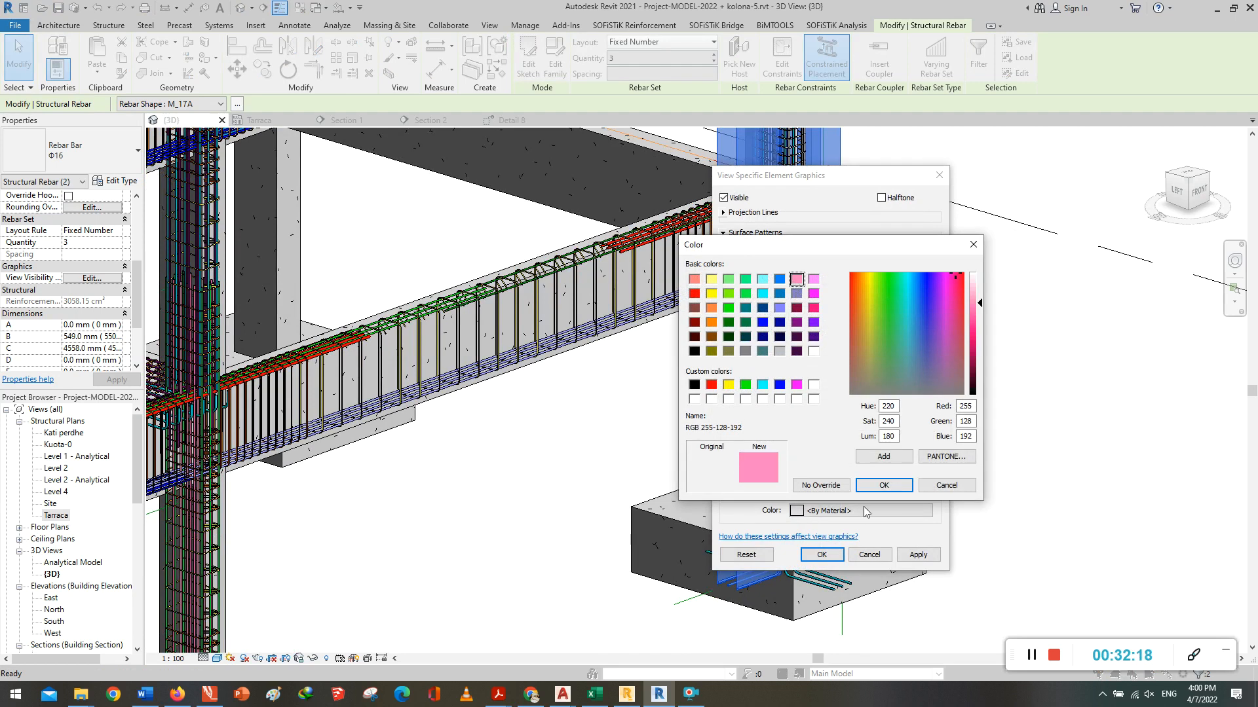
click(884, 486)
click(821, 555)
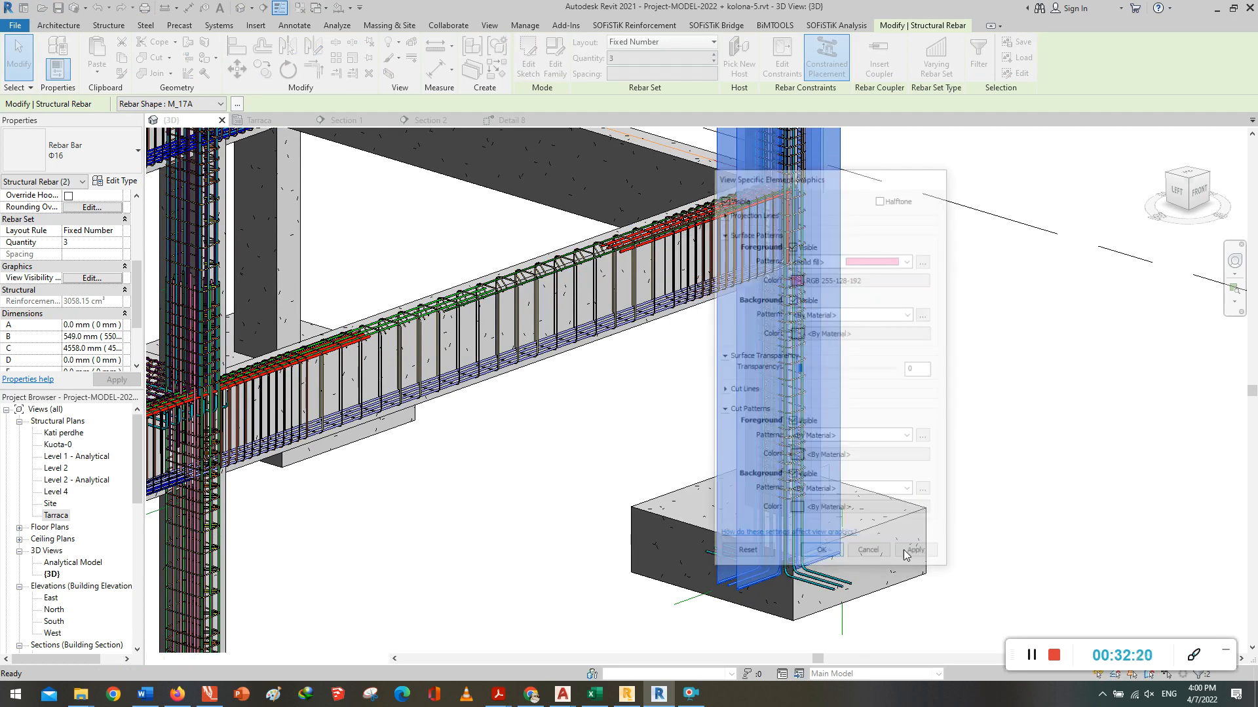
click(970, 521)
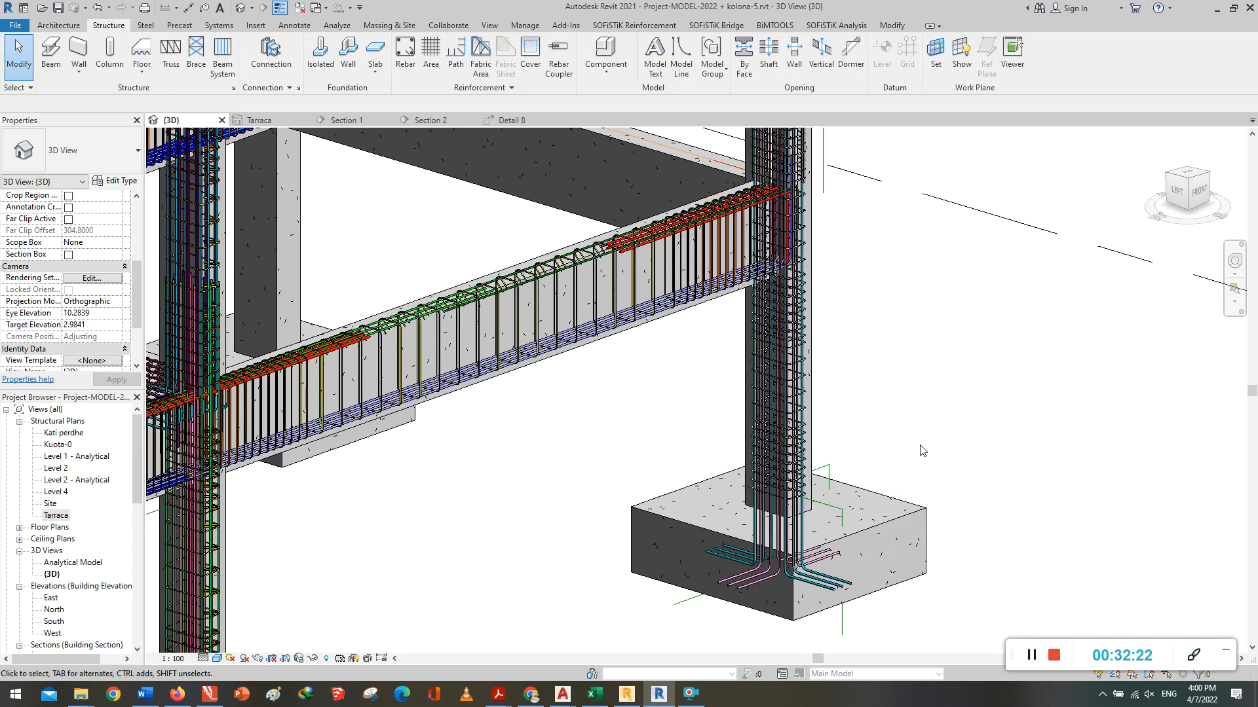
middle_drag(916, 452, 883, 522)
scroll(747, 209, up, 5)
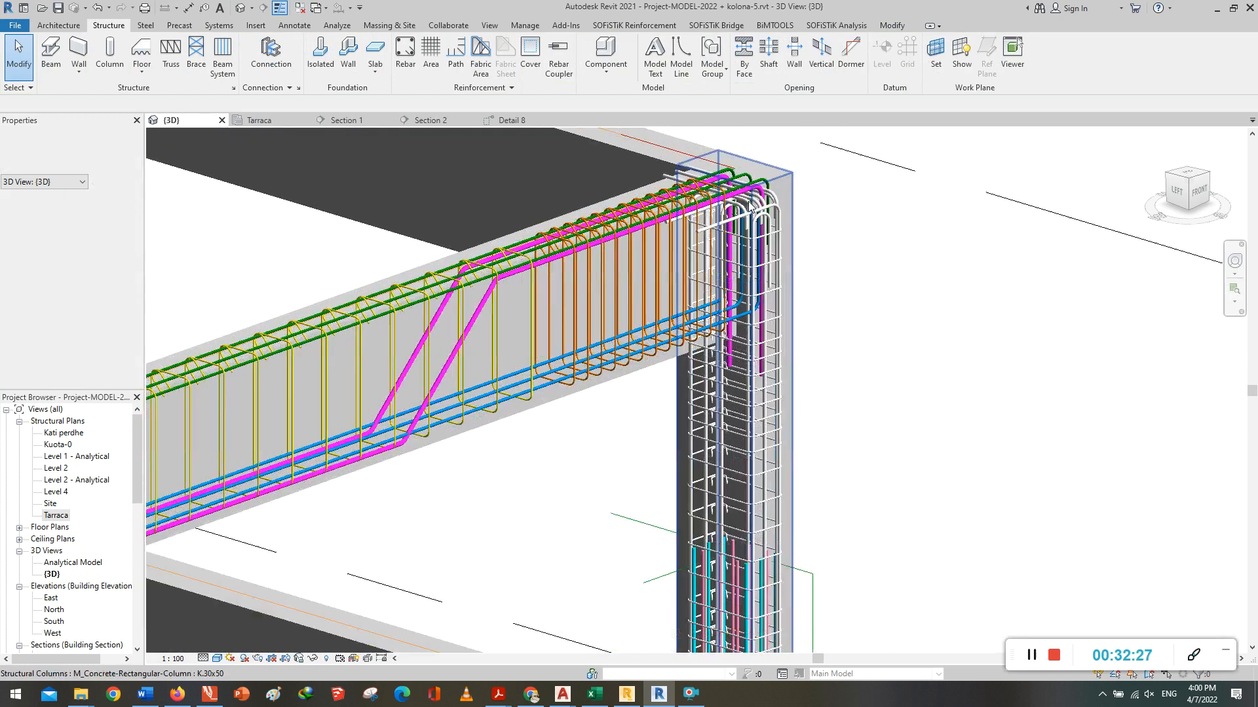
scroll(746, 210, up, 4)
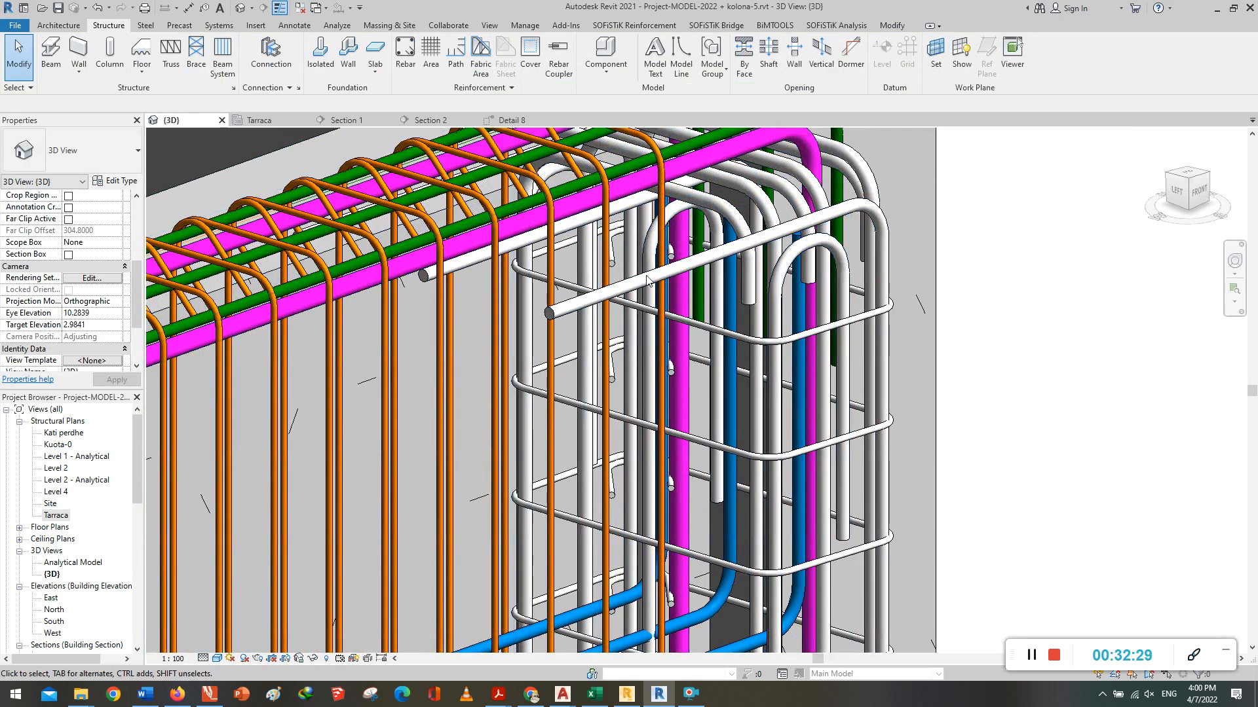
click(555, 356)
scroll(627, 414, down, 2)
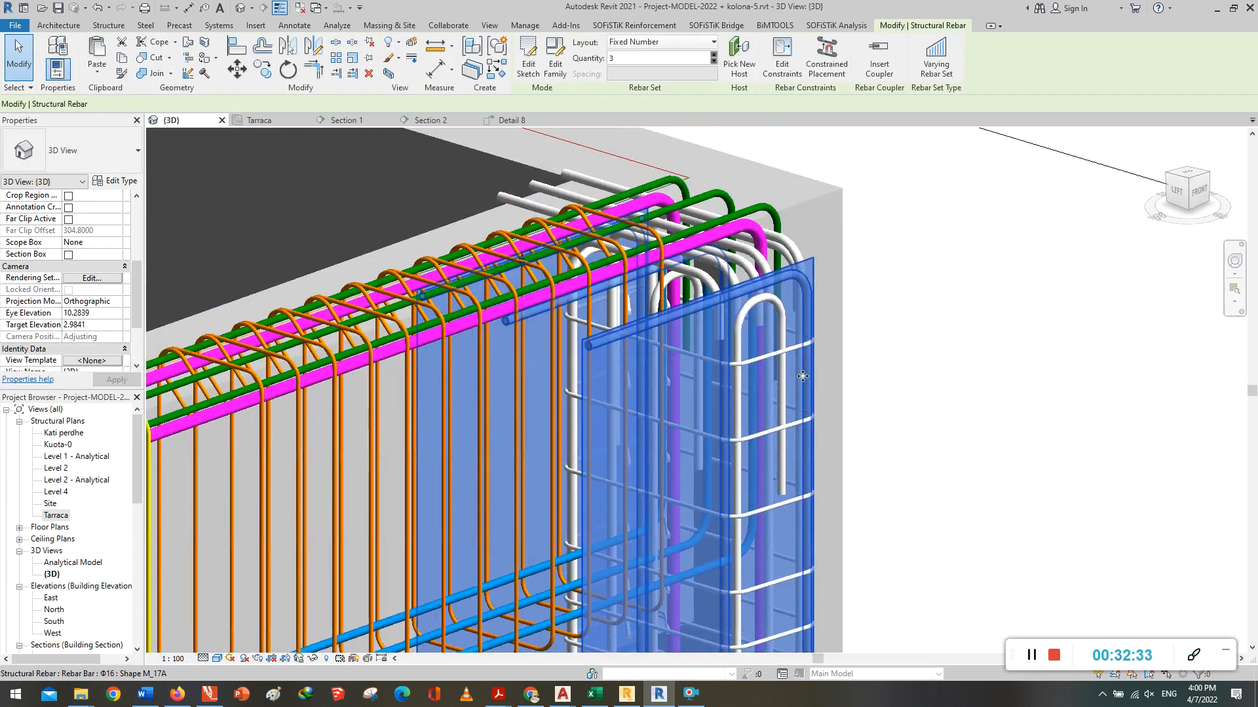
scroll(583, 184, up, 5)
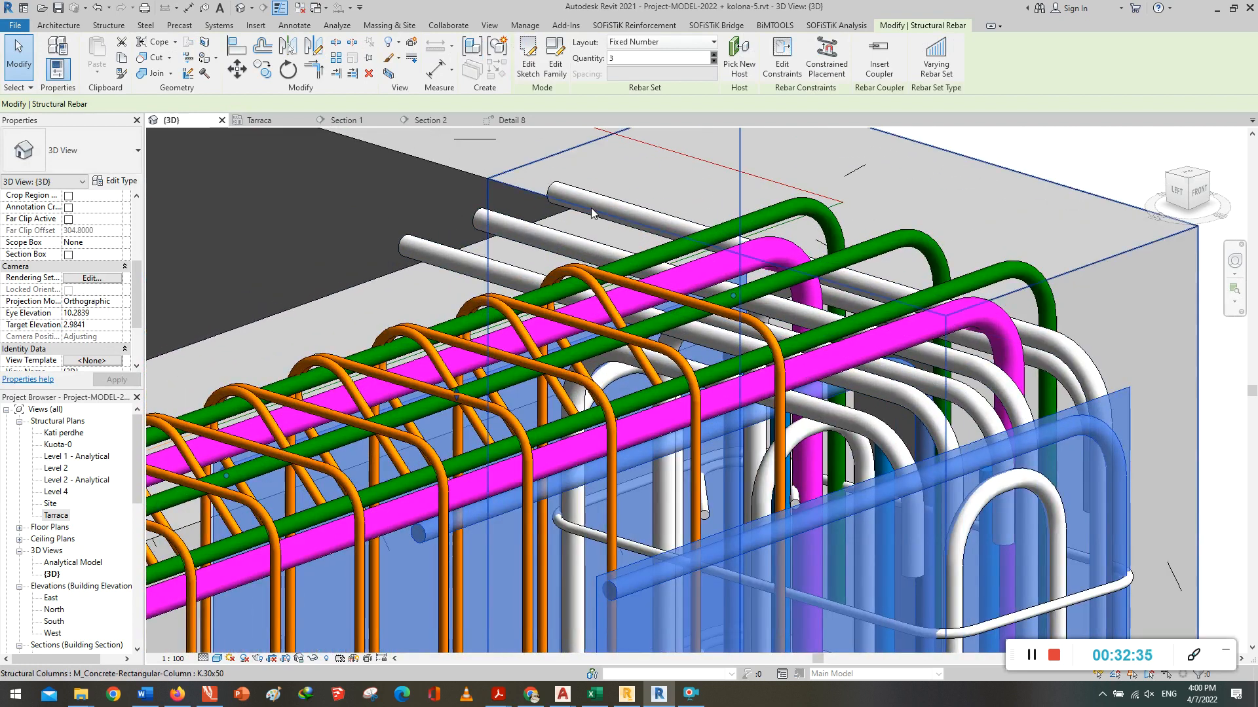
click(595, 201)
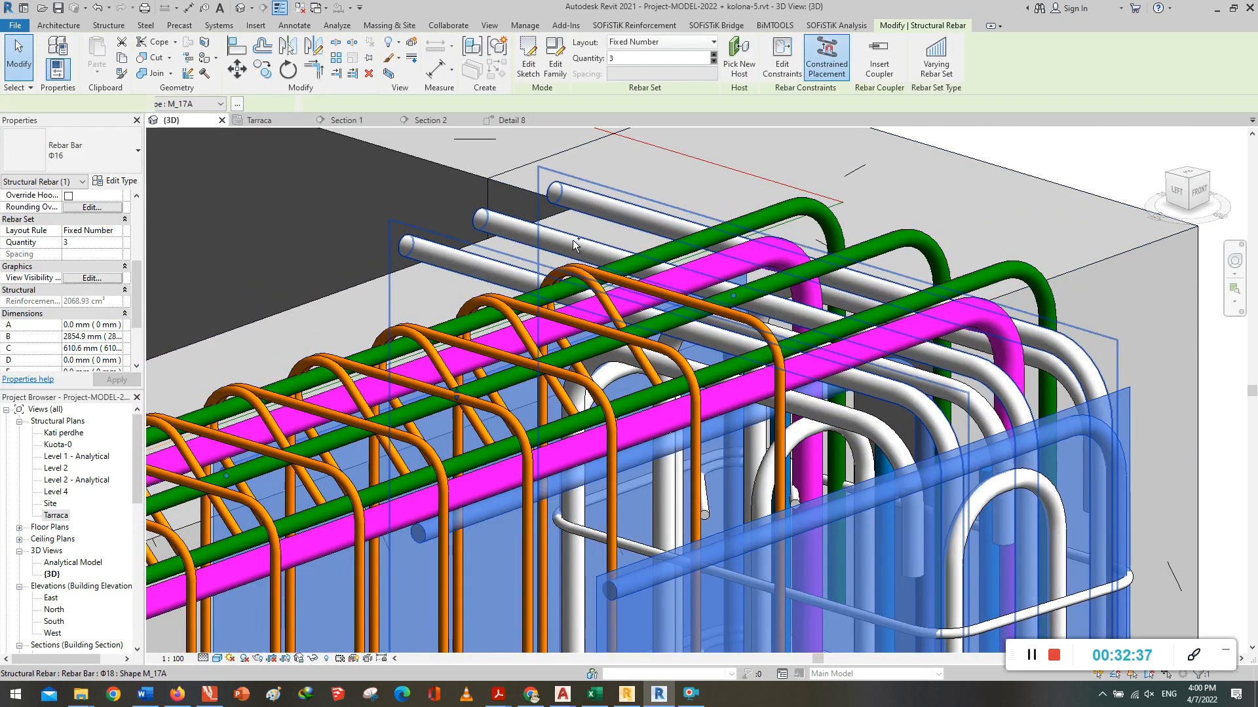
ctrl+click(562, 256)
scroll(566, 233, down, 3)
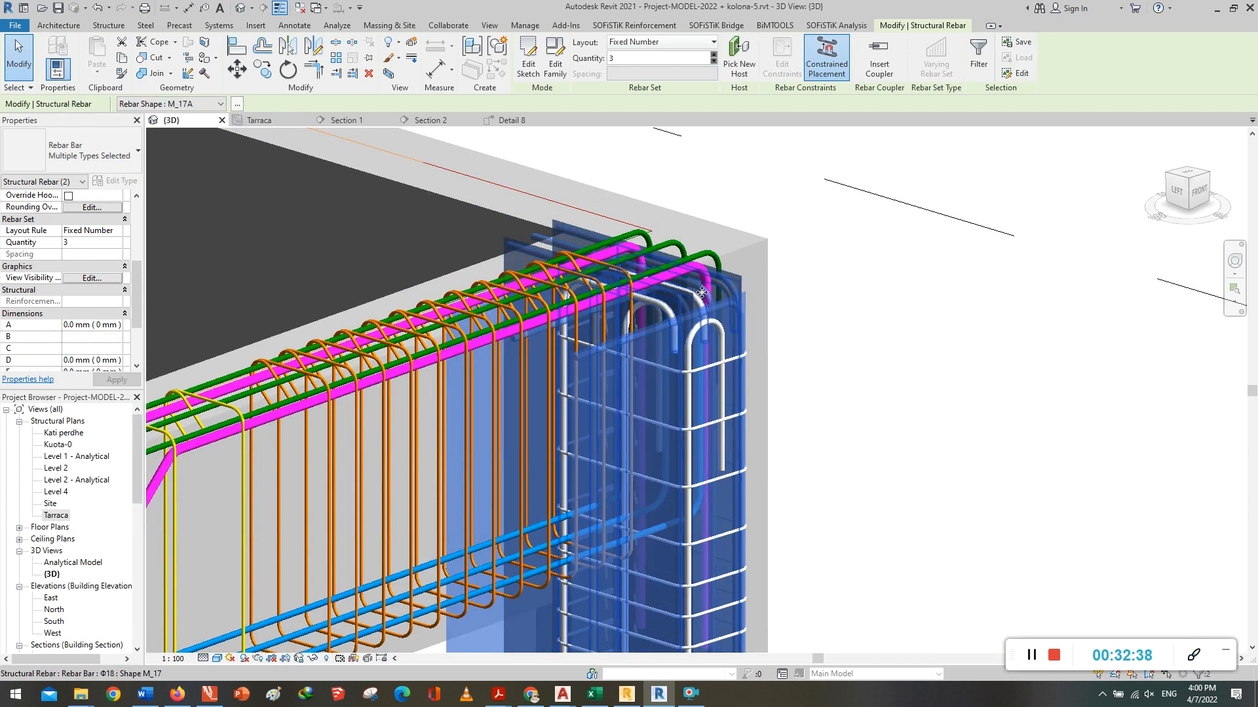
scroll(712, 296, down, 4)
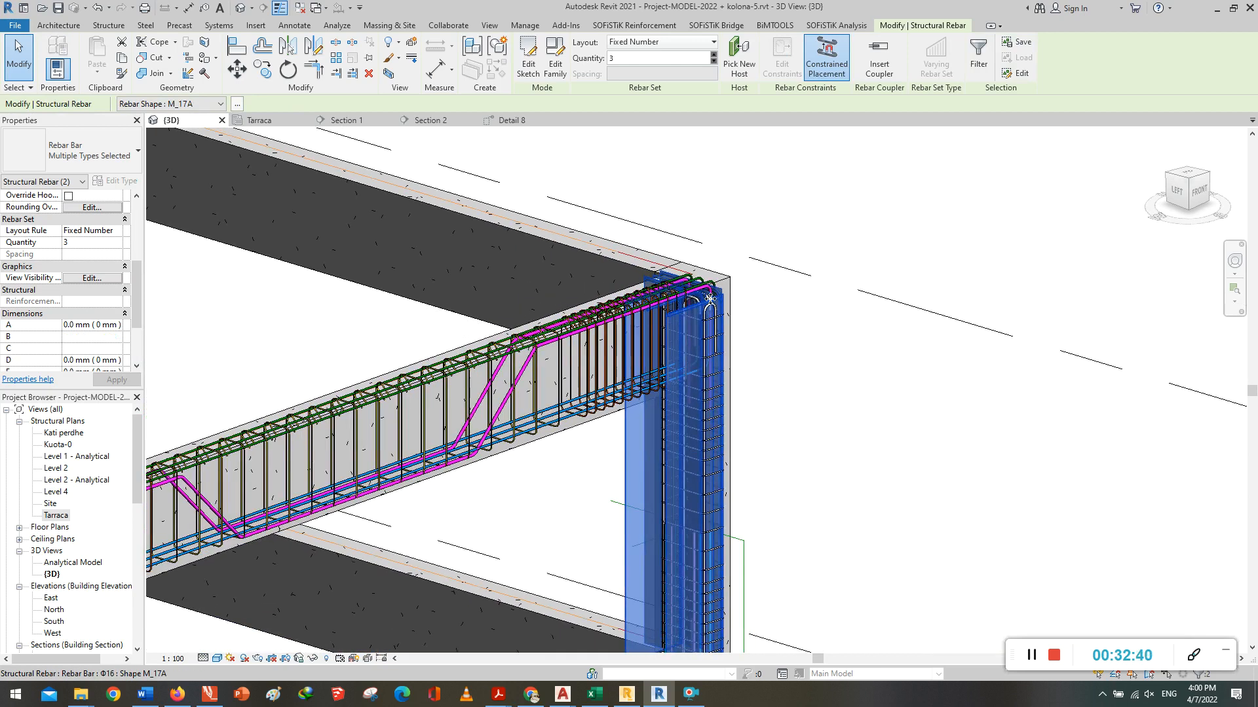
scroll(736, 251, up, 4)
scroll(736, 252, up, 3)
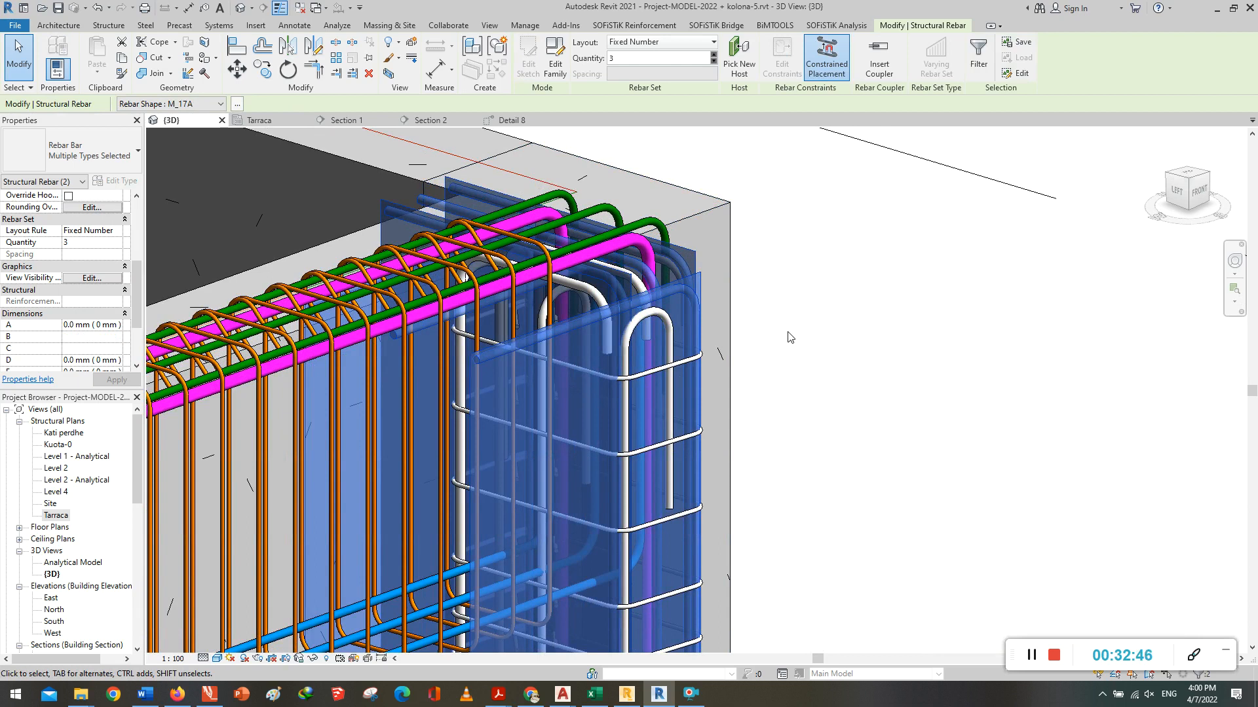
key(Escape)
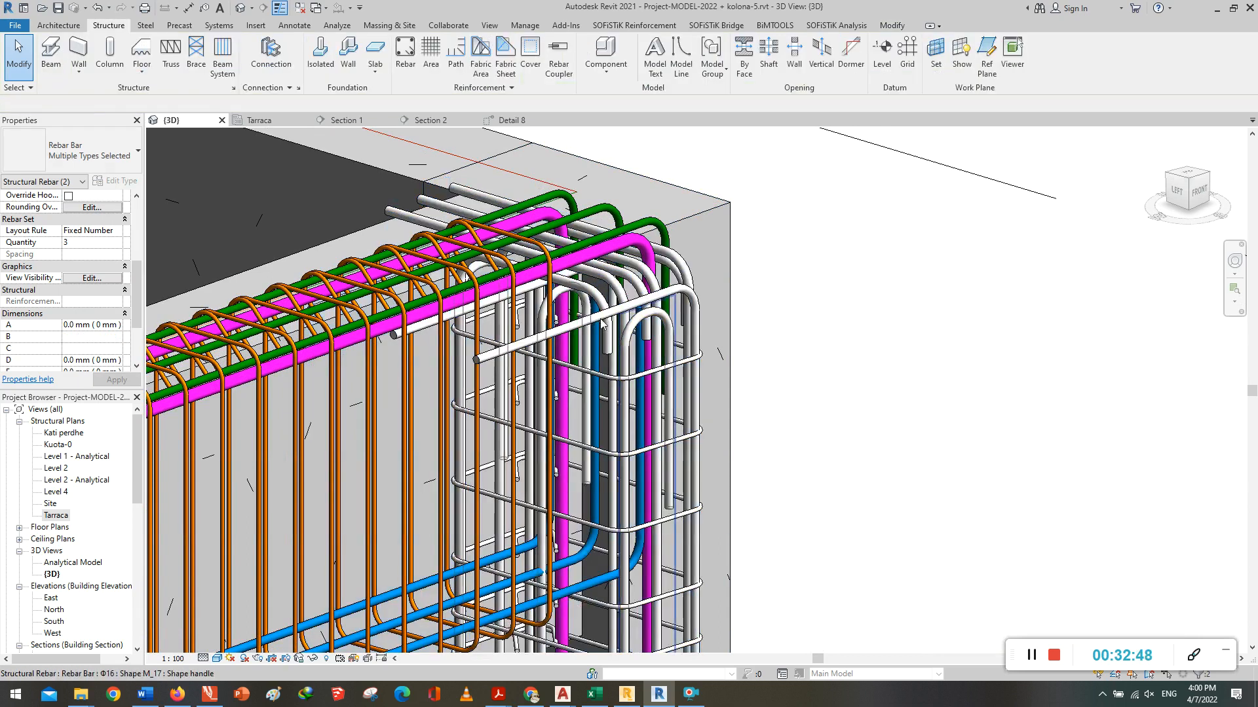
Step: Select both Φ16 bar sets at the top of the right-hand column and open their by-element graphics override for this view
scroll(547, 292, up, 3)
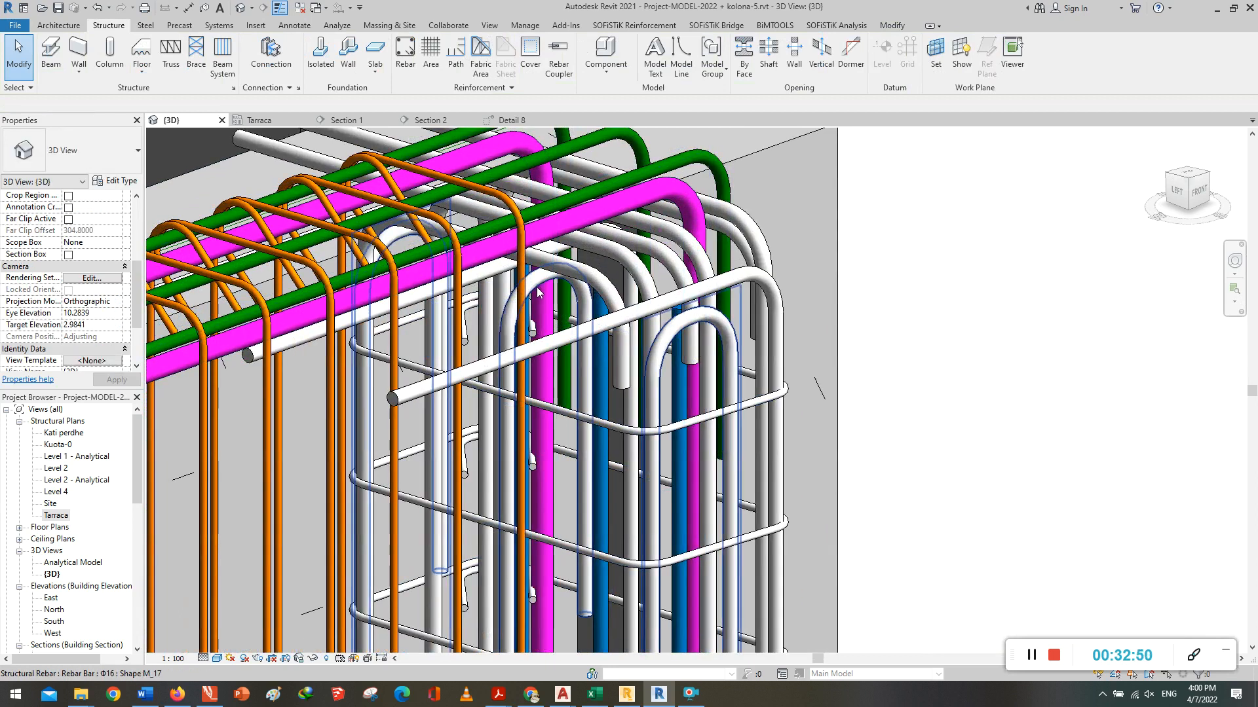
click(582, 370)
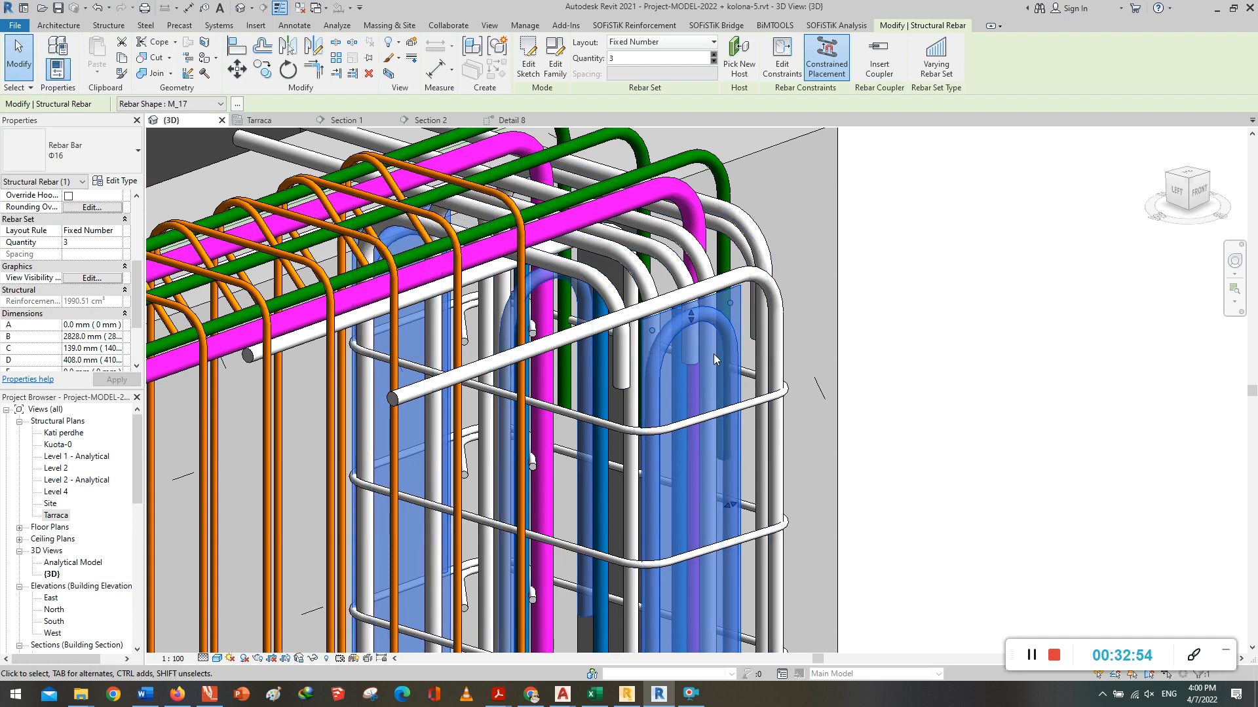
scroll(867, 326, down, 2)
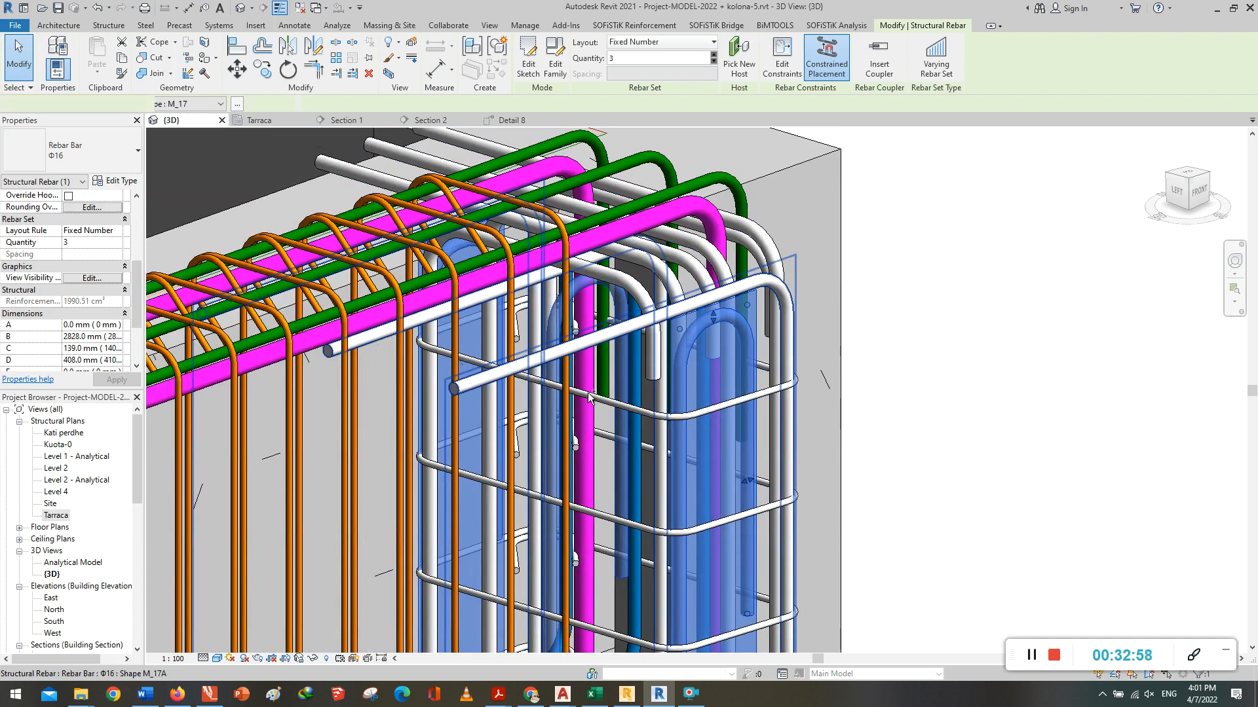
ctrl+click(372, 342)
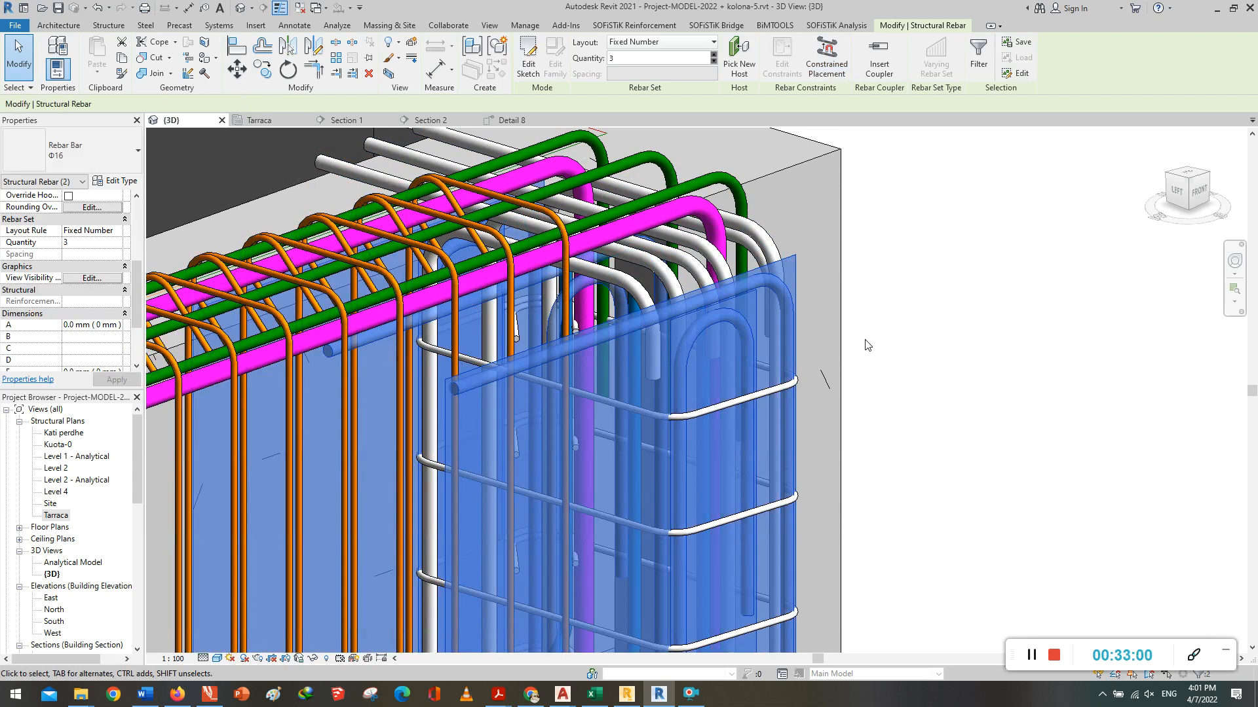
right_click(866, 340)
mouse_move(930, 417)
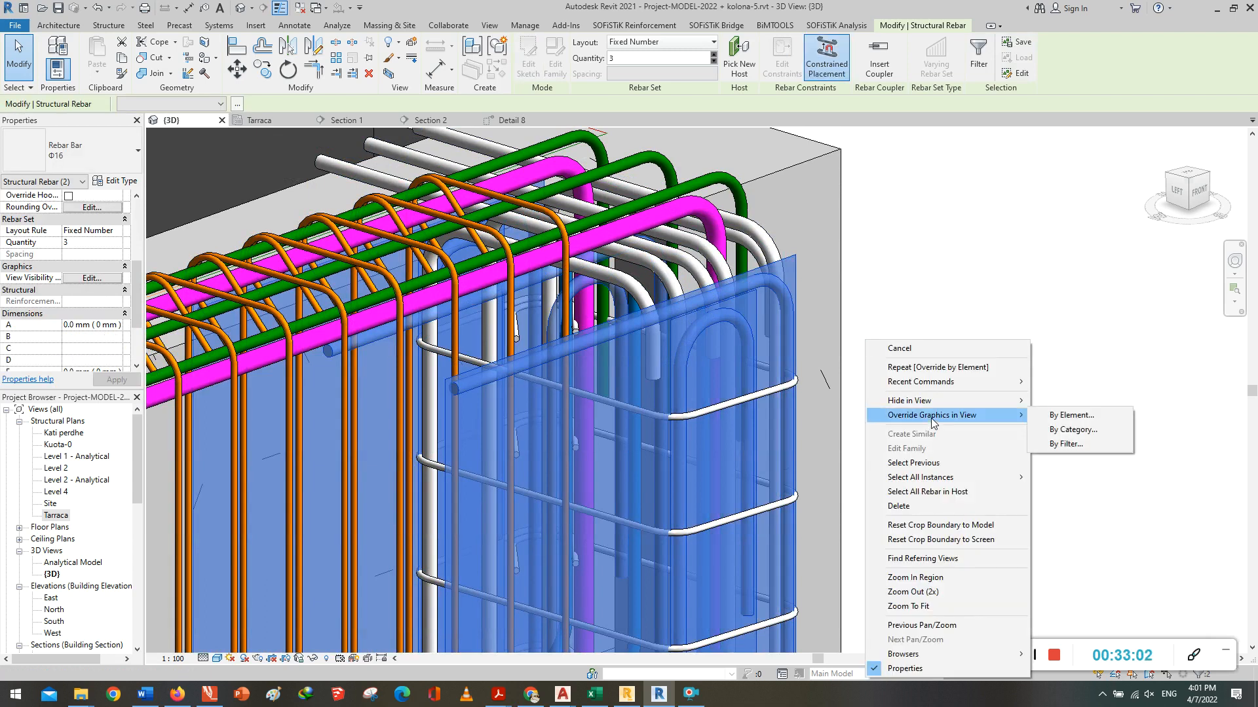
click(1052, 416)
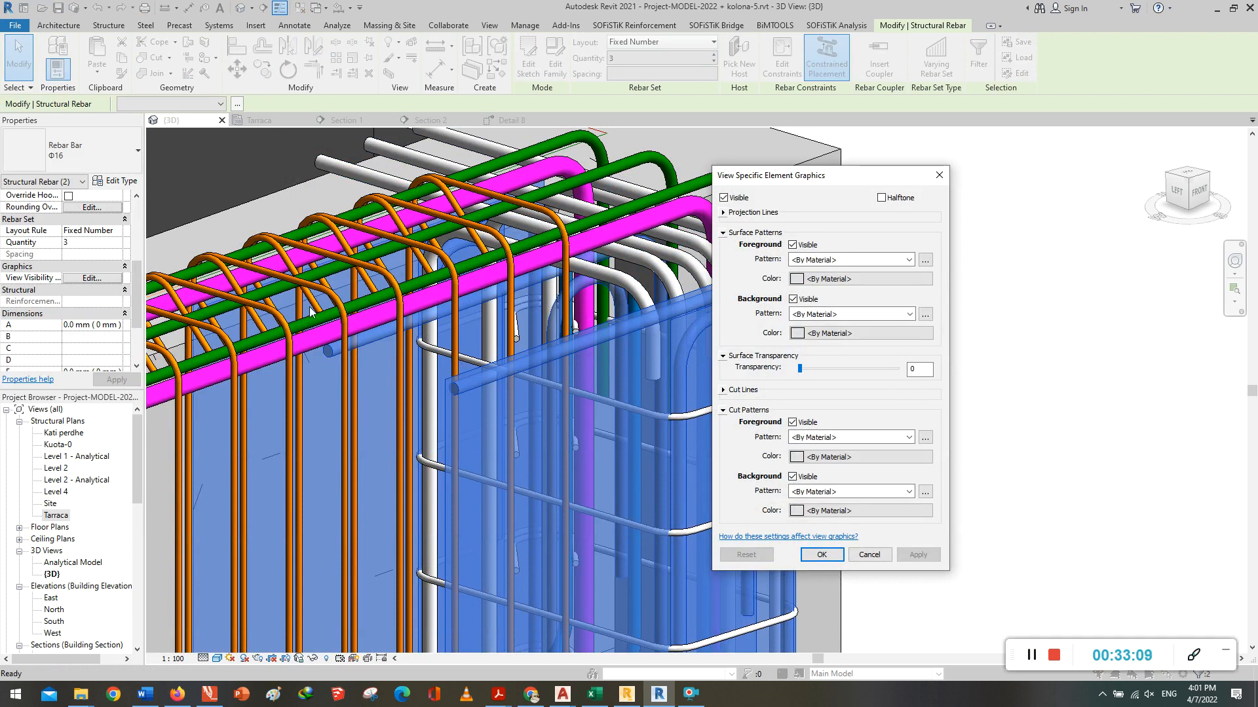
Step: Override the selected Φ16 bars' foreground surface pattern with solid fill in purple RGB 128-000-128
click(925, 260)
click(1065, 340)
click(1062, 493)
click(860, 278)
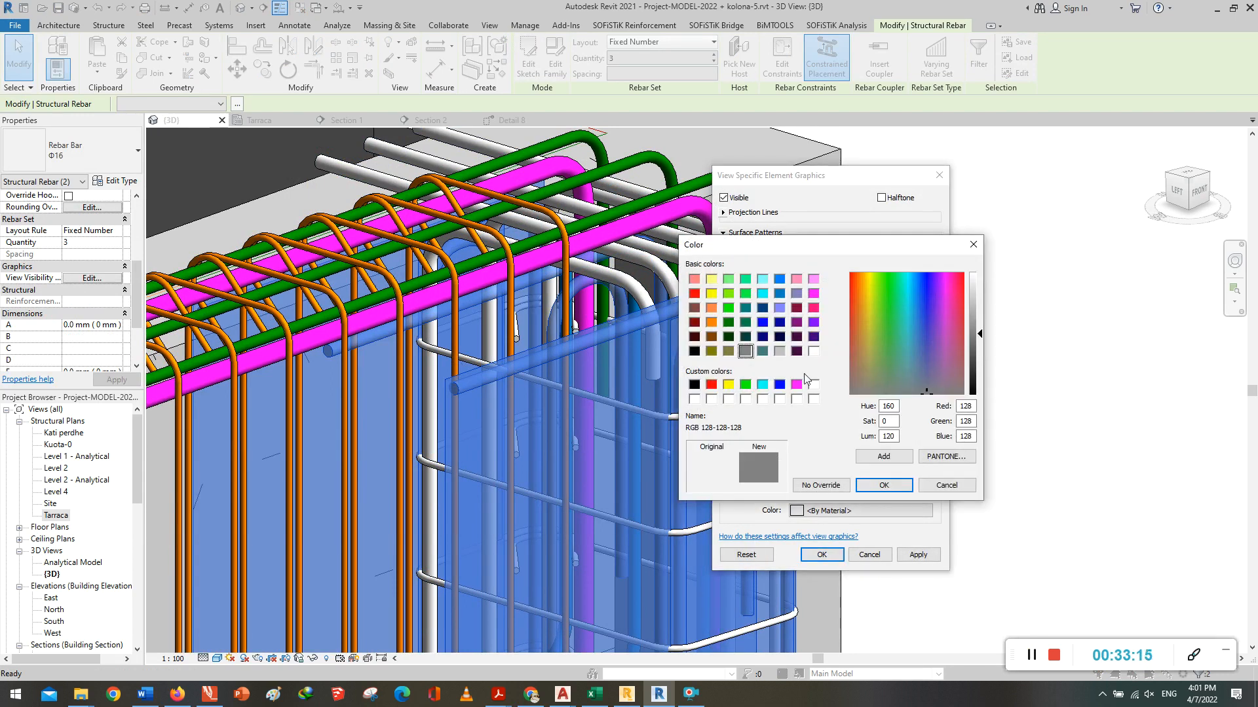
click(797, 322)
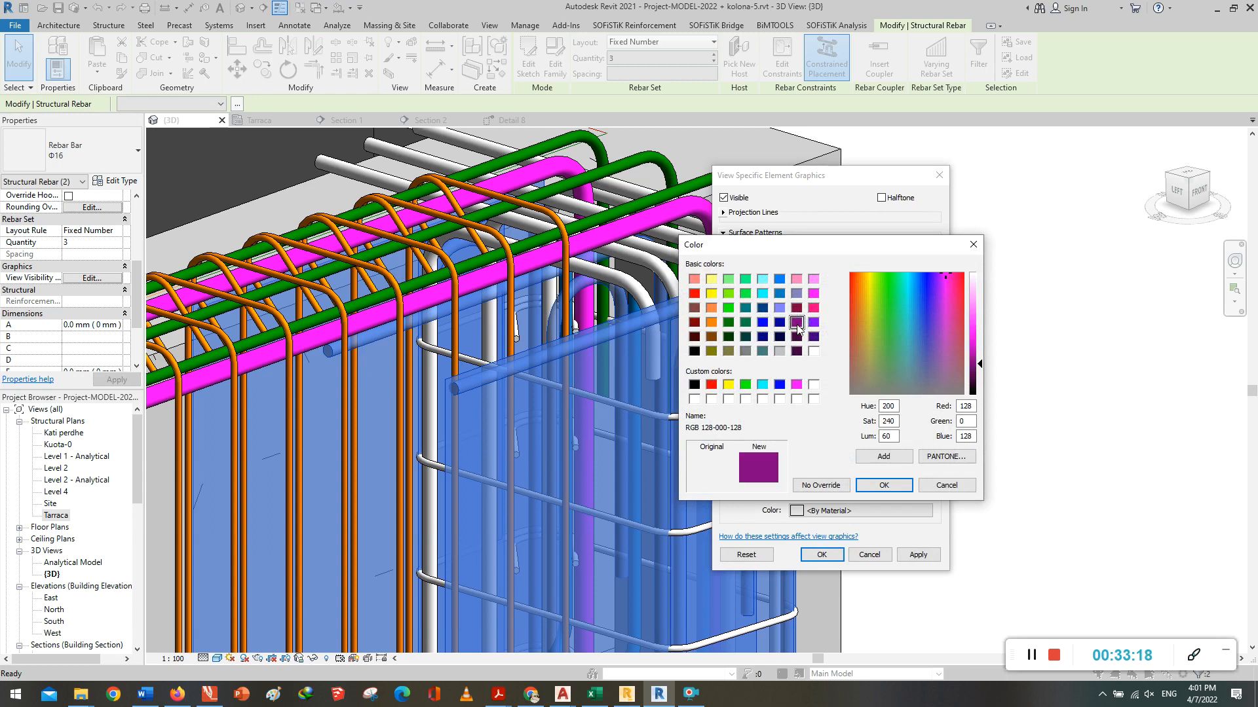
click(883, 485)
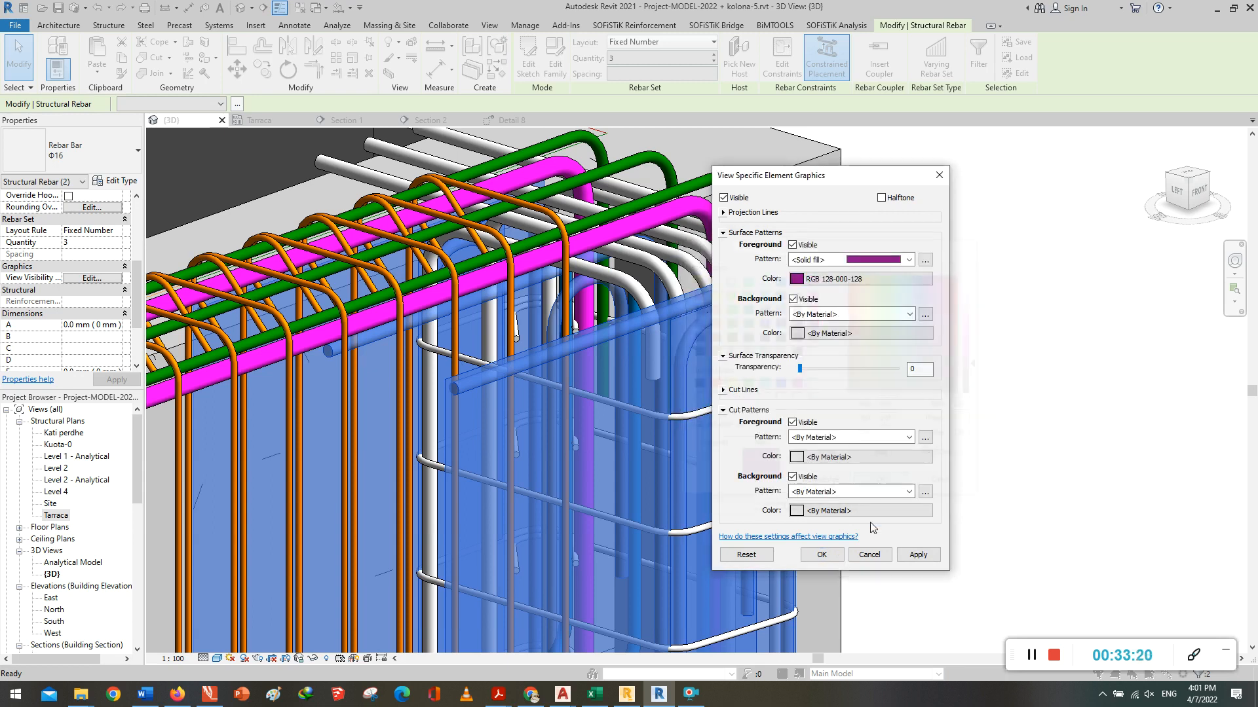
click(821, 555)
click(951, 491)
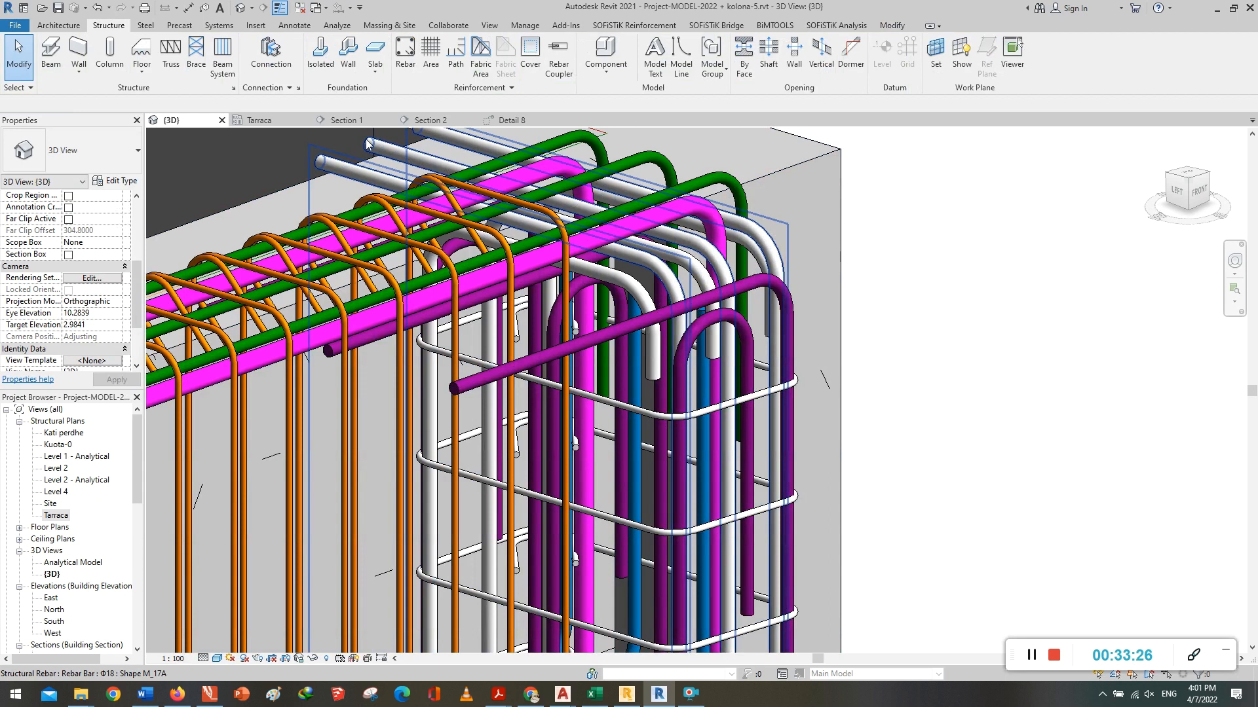
Step: Select both Φ18 bar sets at the top of the same column and open their by-element graphics override for this view
click(448, 269)
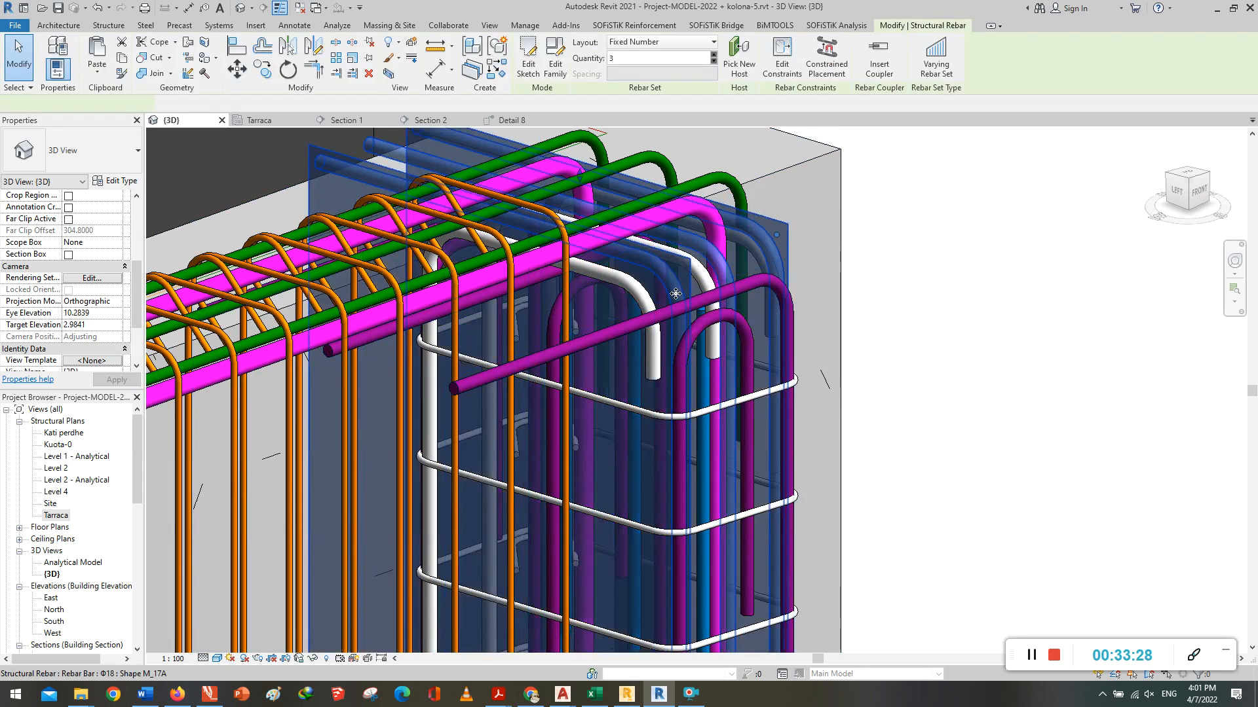
scroll(628, 311, up, 3)
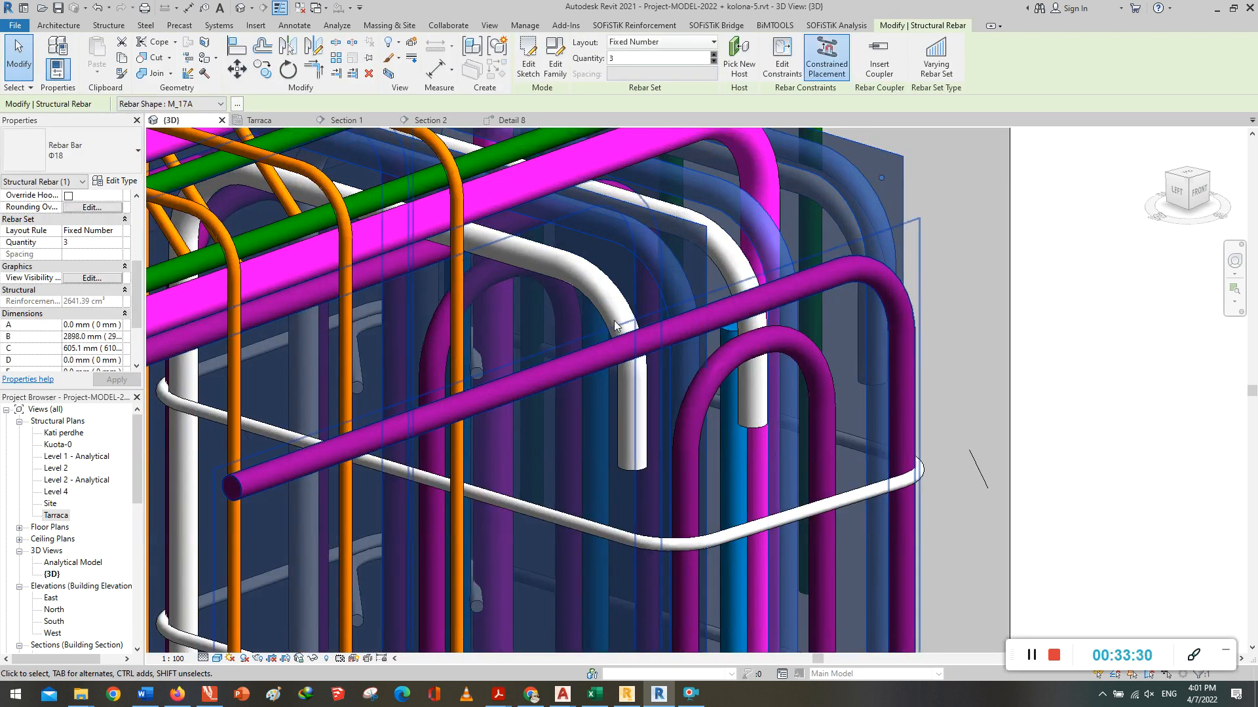
click(593, 365)
scroll(589, 380, down, 2)
scroll(588, 387, down, 3)
right_click(779, 320)
mouse_move(884, 393)
click(983, 392)
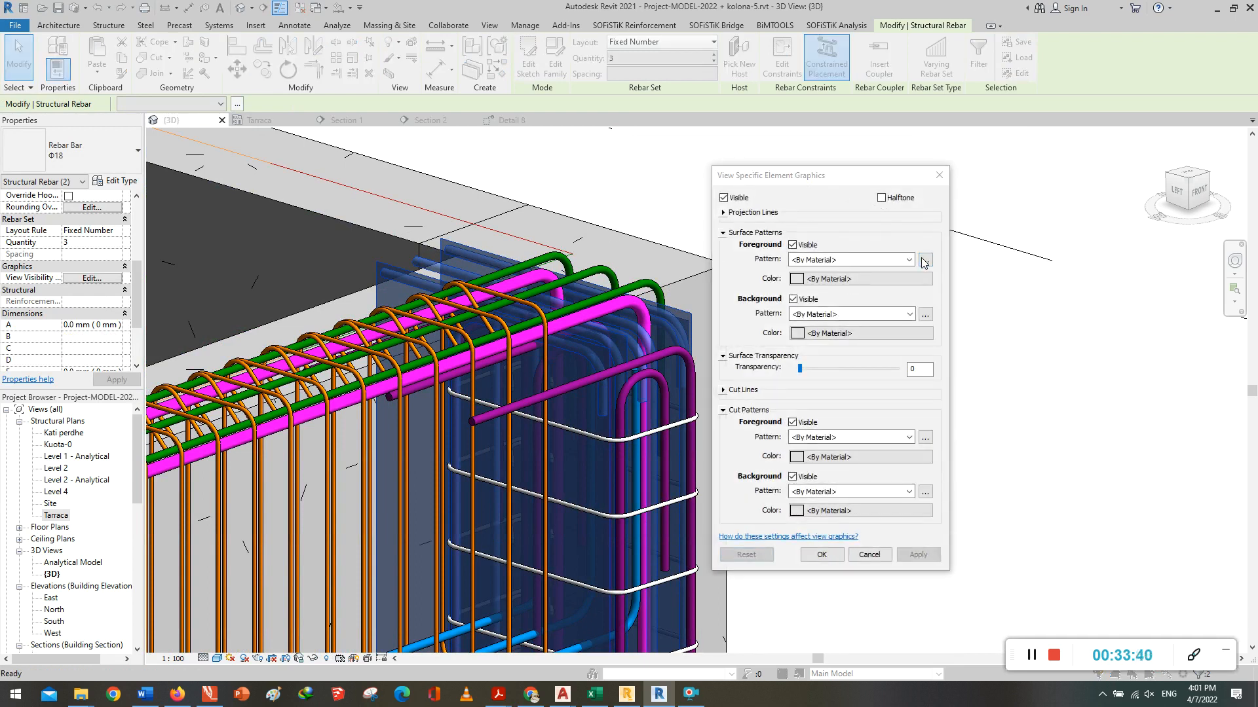
Step: Override the selected Φ18 bars' foreground surface pattern with solid fill in green
click(923, 261)
click(1054, 339)
click(1061, 492)
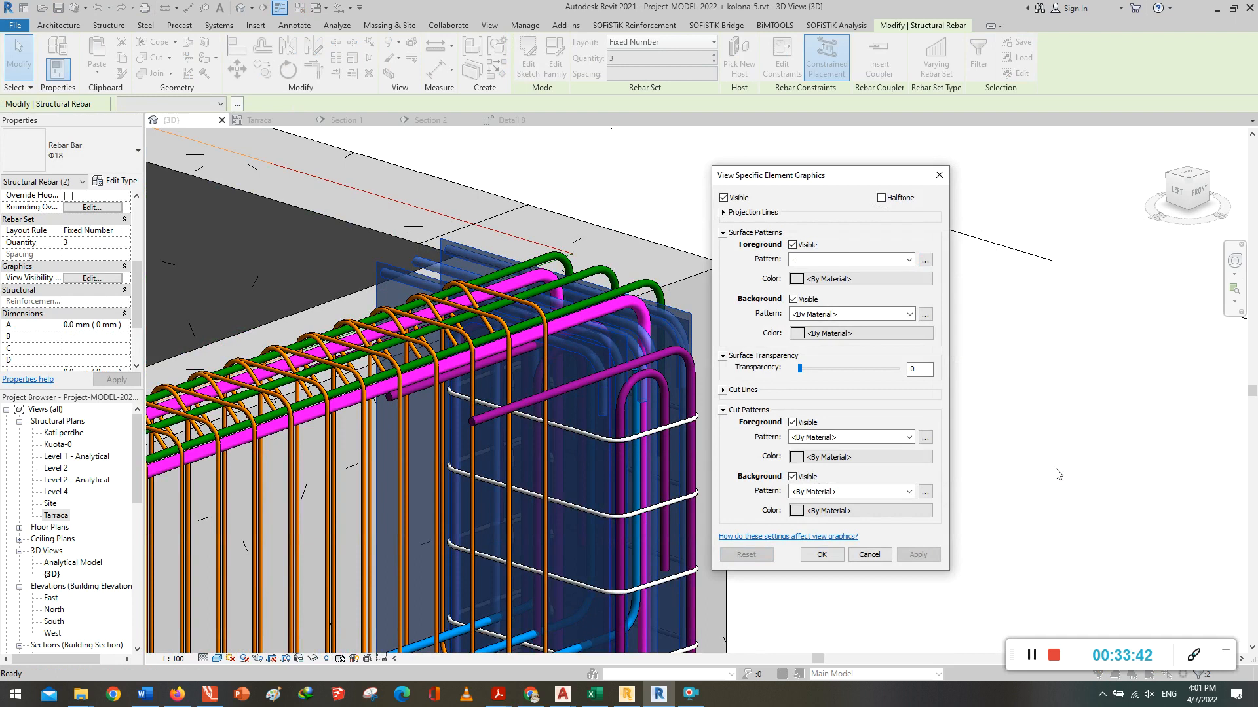
click(844, 279)
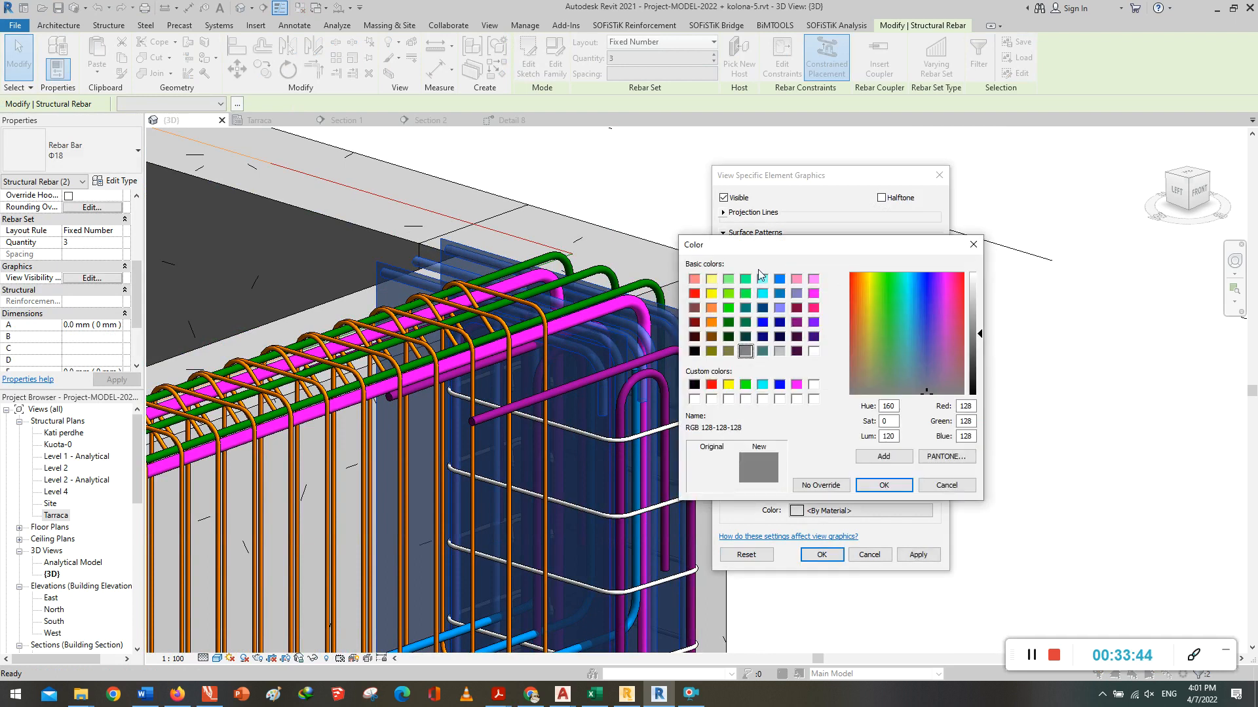
click(727, 309)
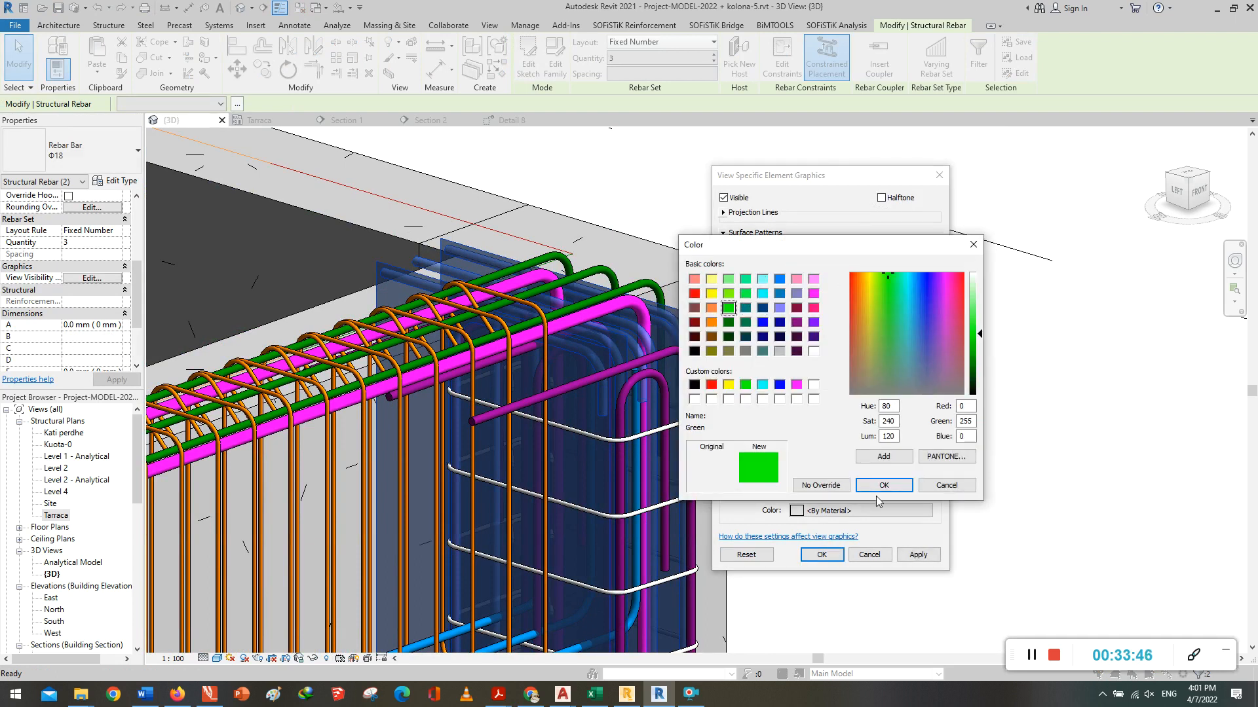
click(882, 486)
click(821, 554)
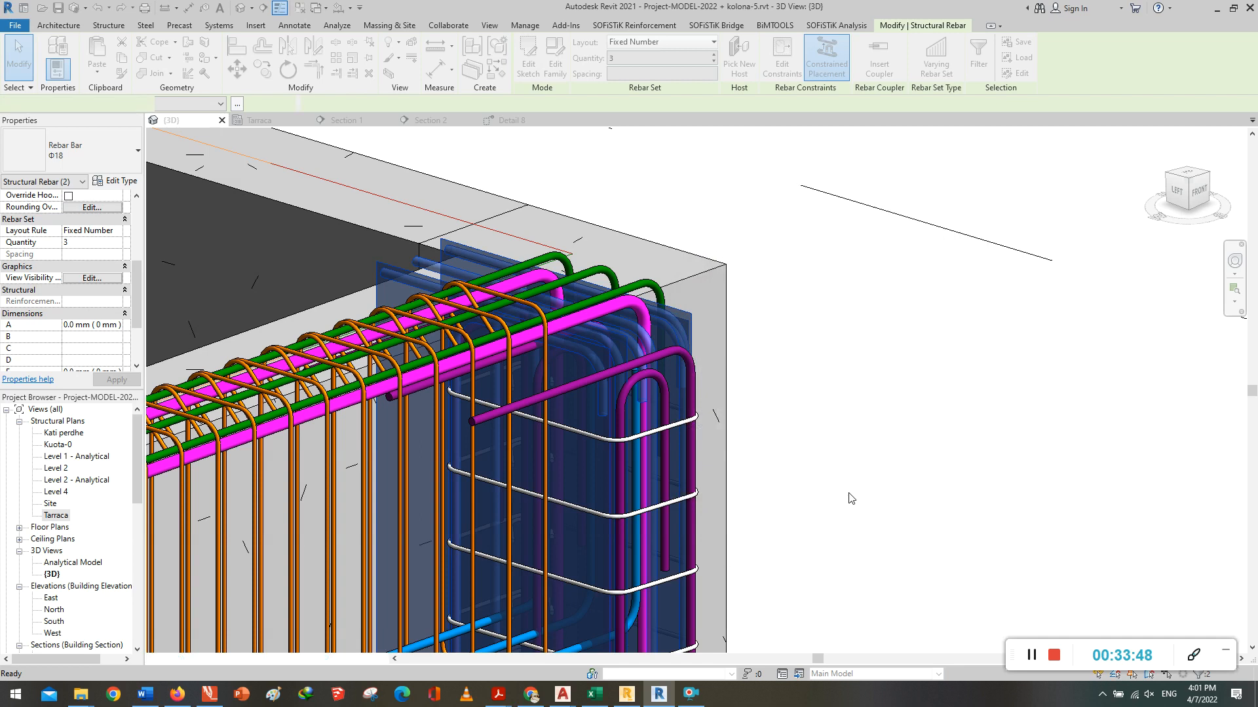
click(845, 491)
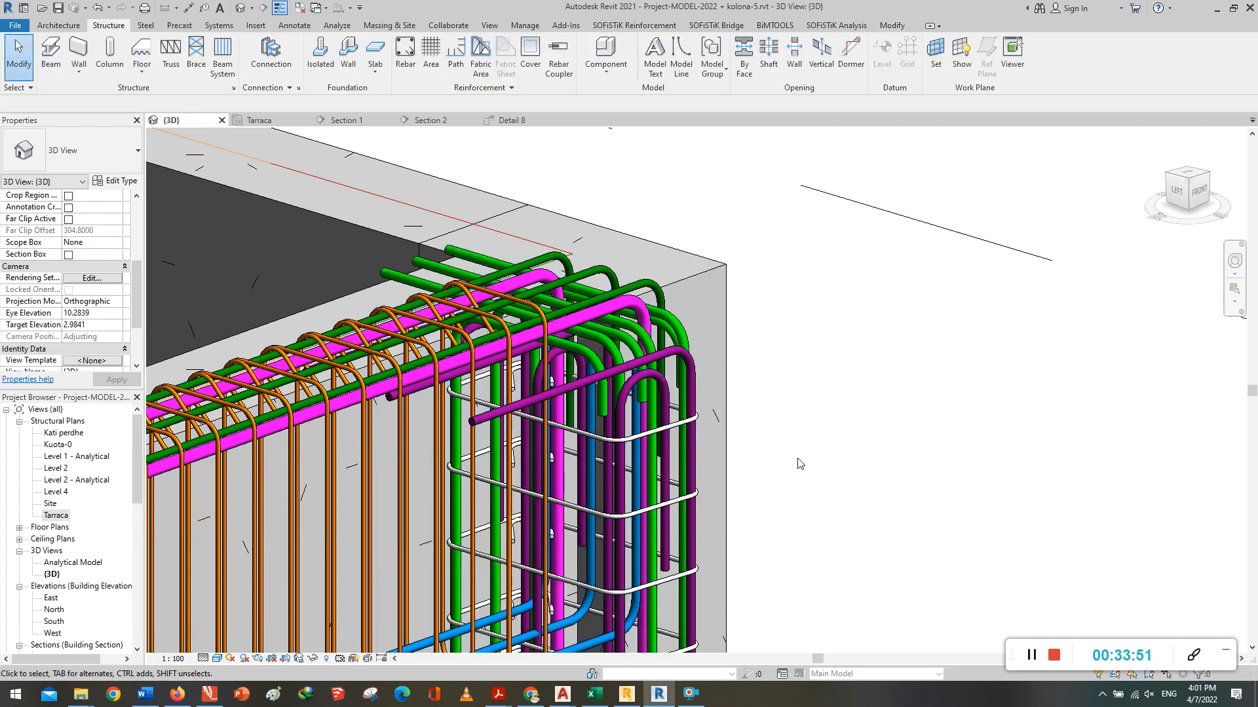
Step: Select the column's Φ8 stirrup set at the upper beam joint plus the three dense sets lower down, and open their by-element graphics override
scroll(712, 449, up, 5)
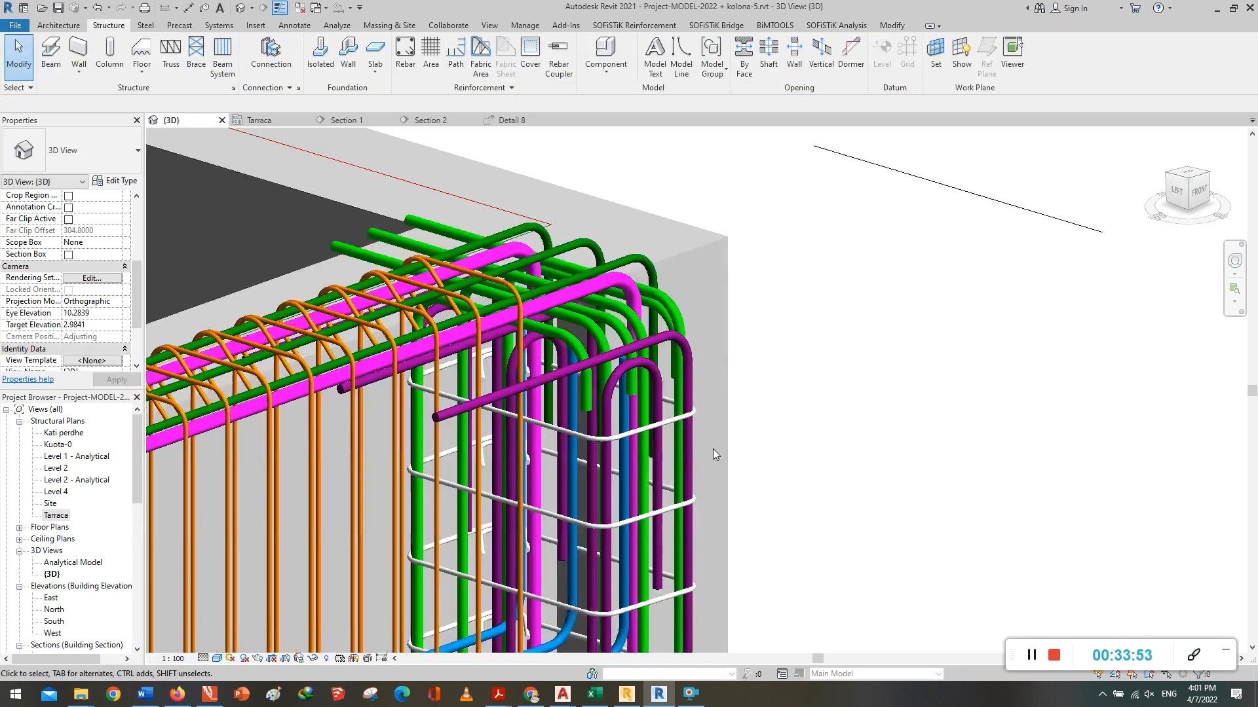
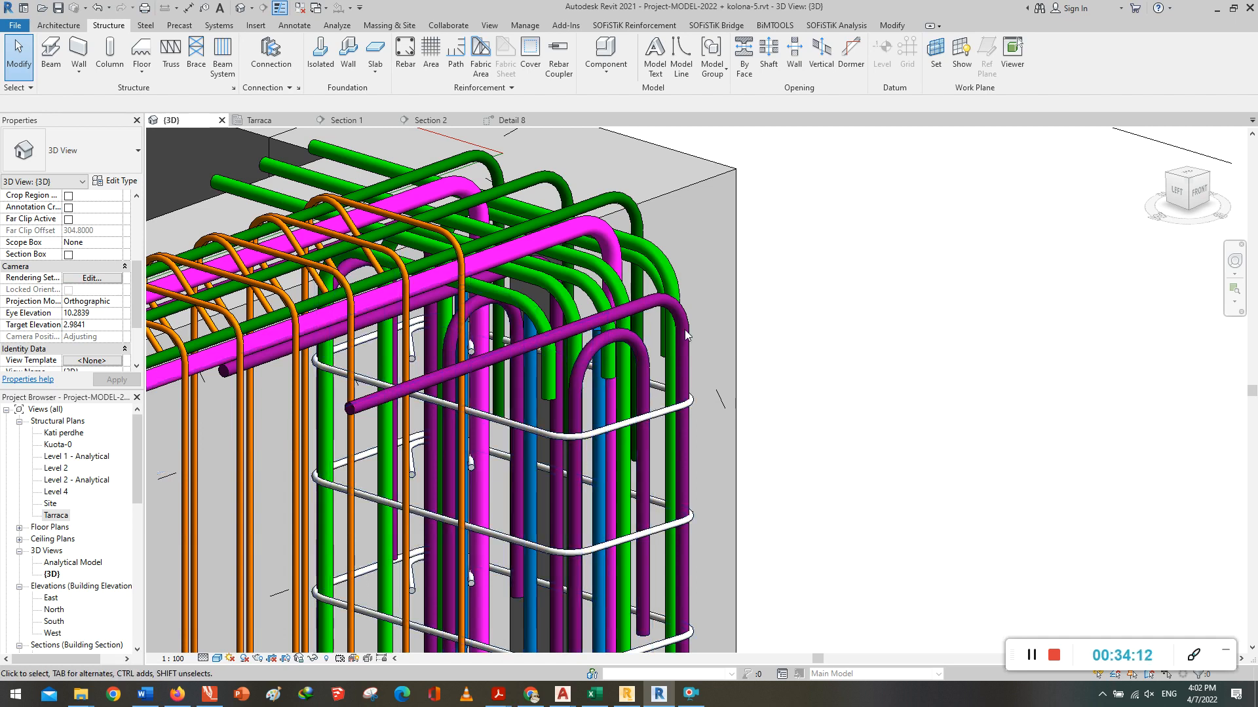
scroll(691, 316, down, 5)
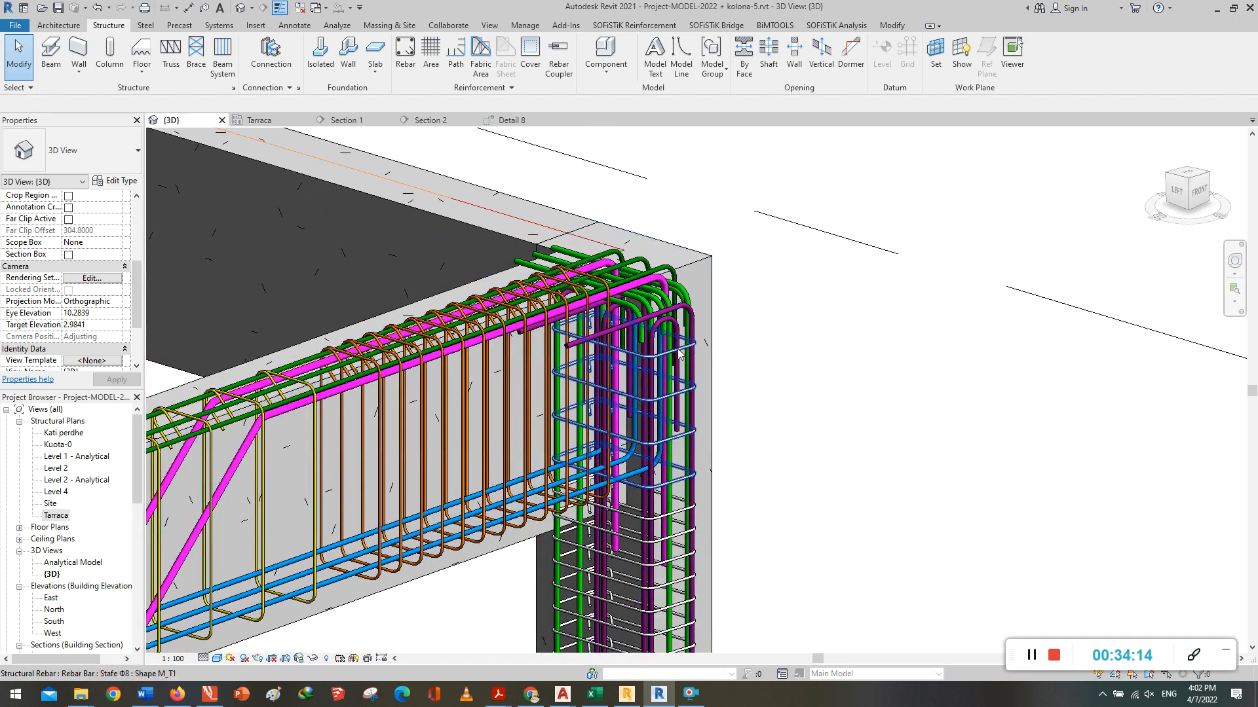
scroll(757, 287, down, 4)
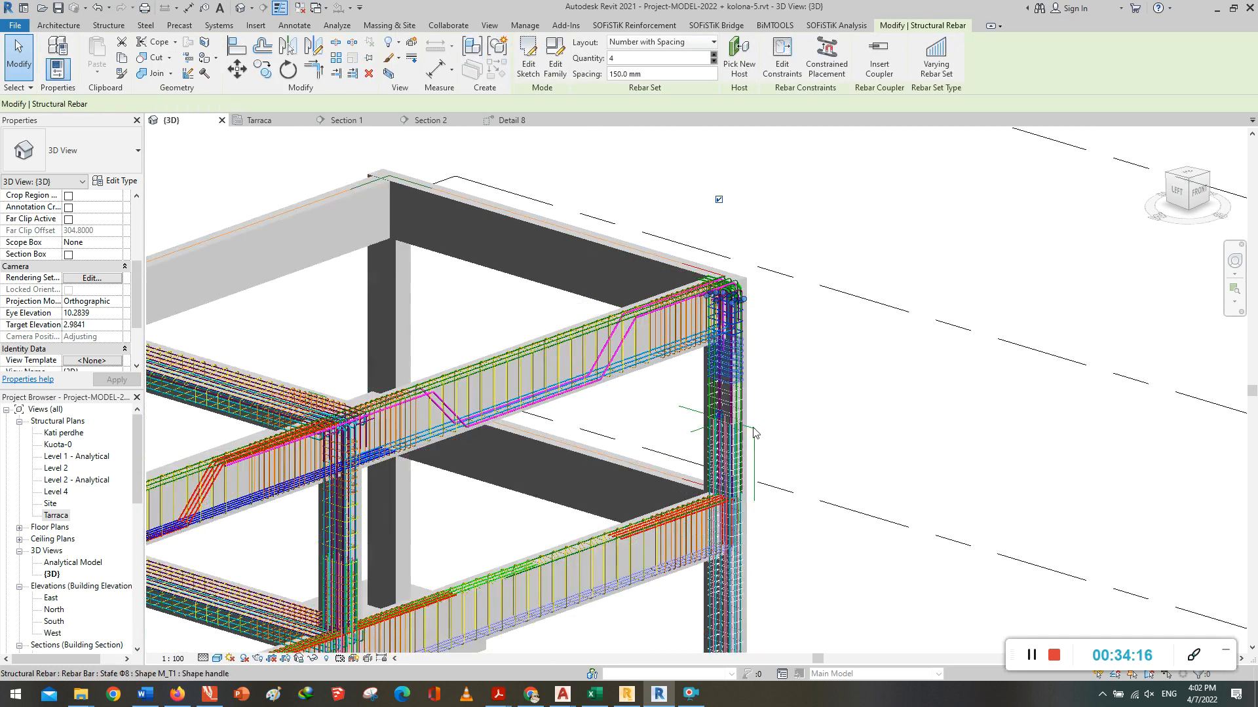
scroll(739, 510, up, 6)
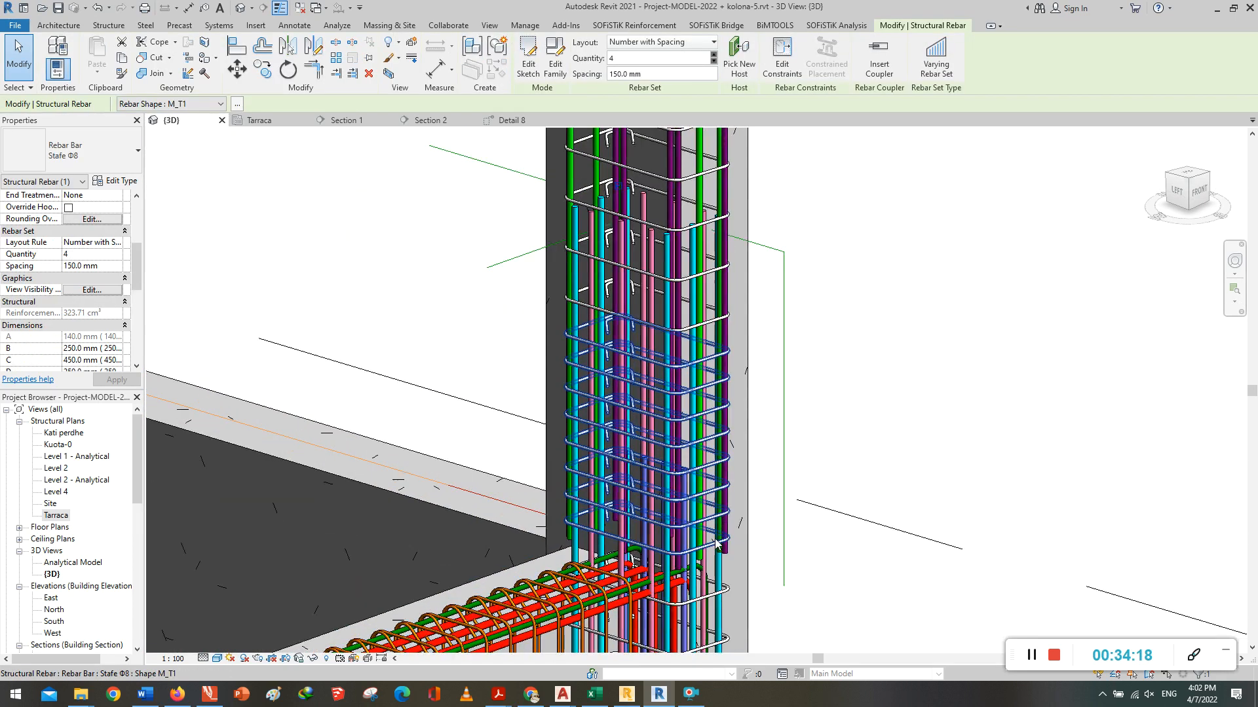
ctrl+click(719, 542)
scroll(820, 318, down, 3)
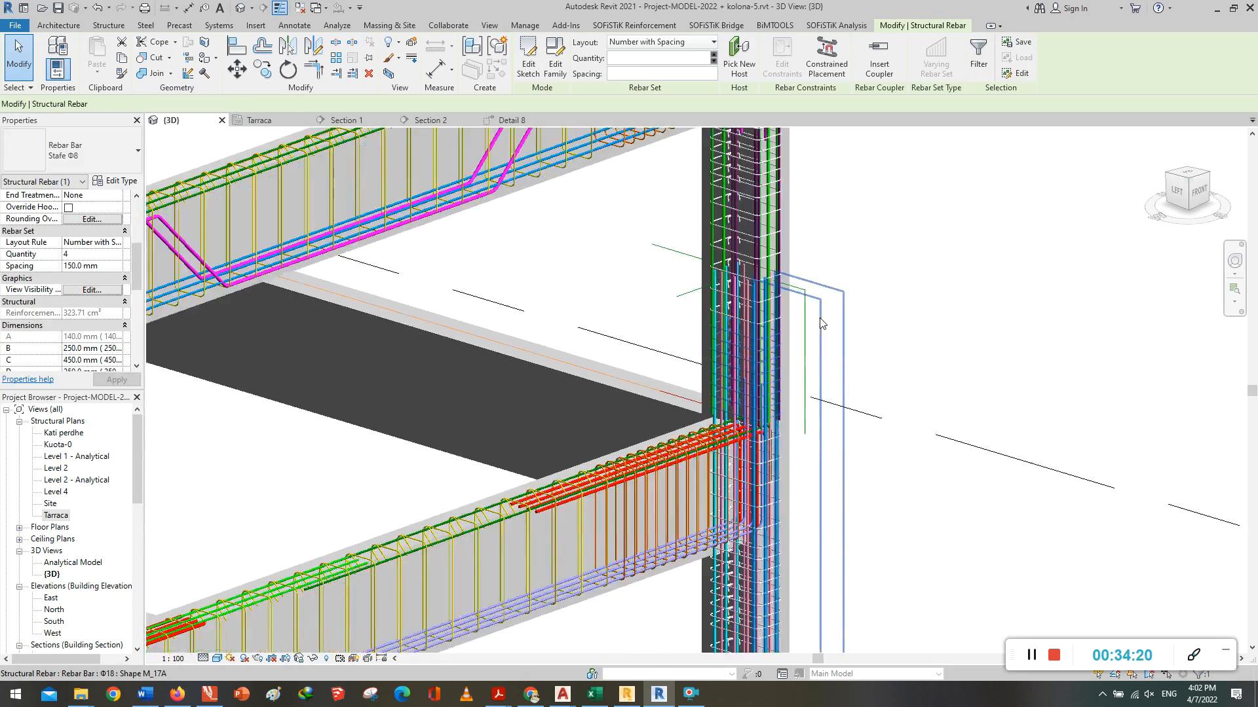
scroll(811, 361, up, 4)
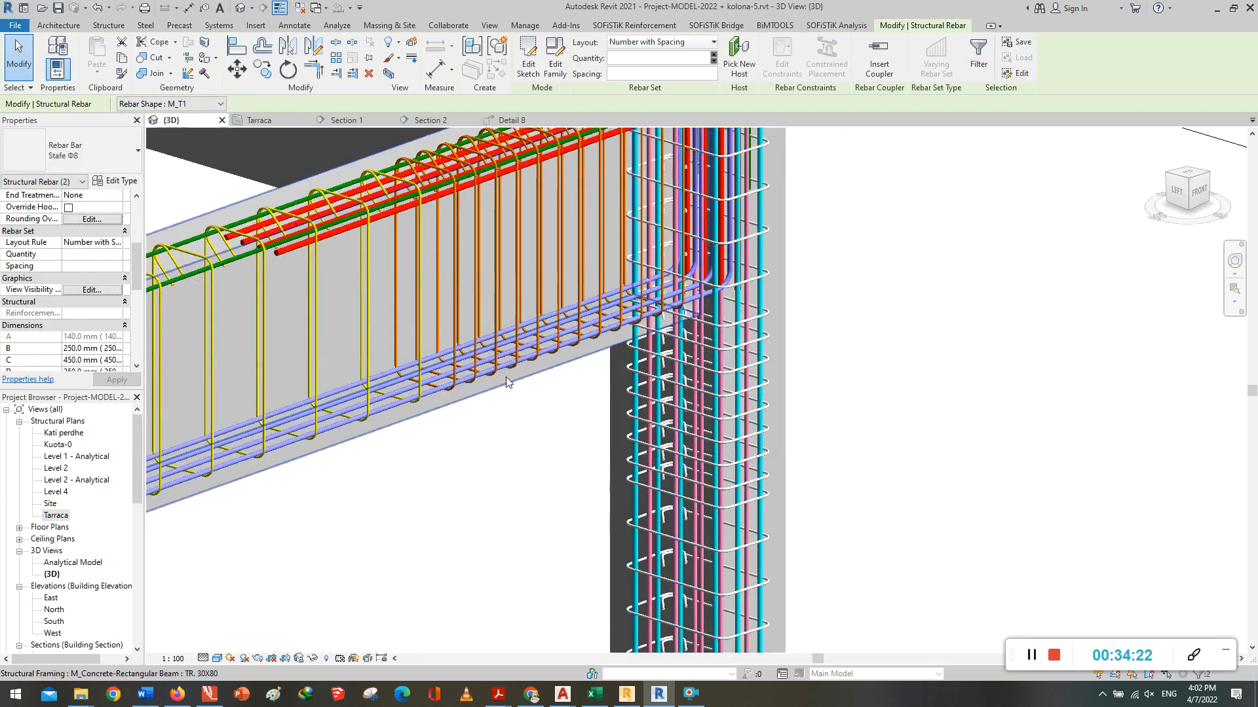
ctrl+click(742, 486)
scroll(744, 490, down, 5)
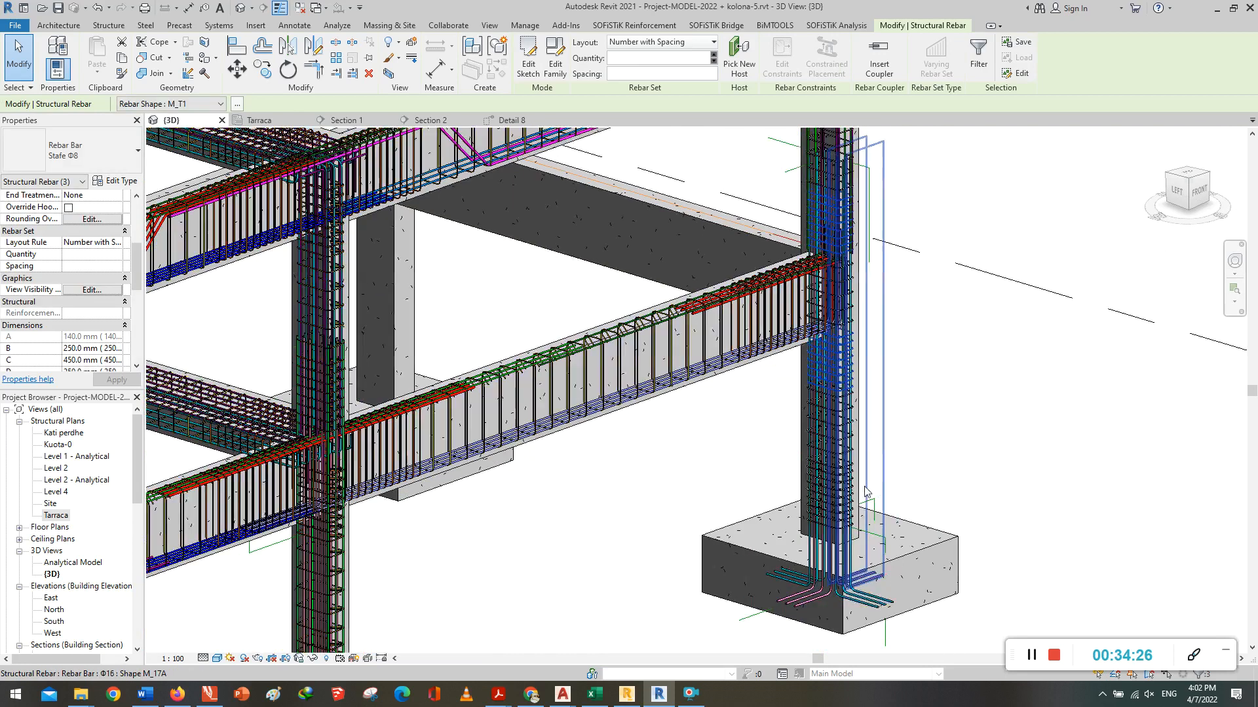
scroll(855, 571, up, 3)
scroll(848, 538, up, 3)
ctrl+click(828, 445)
scroll(466, 576, down, 3)
right_click(756, 282)
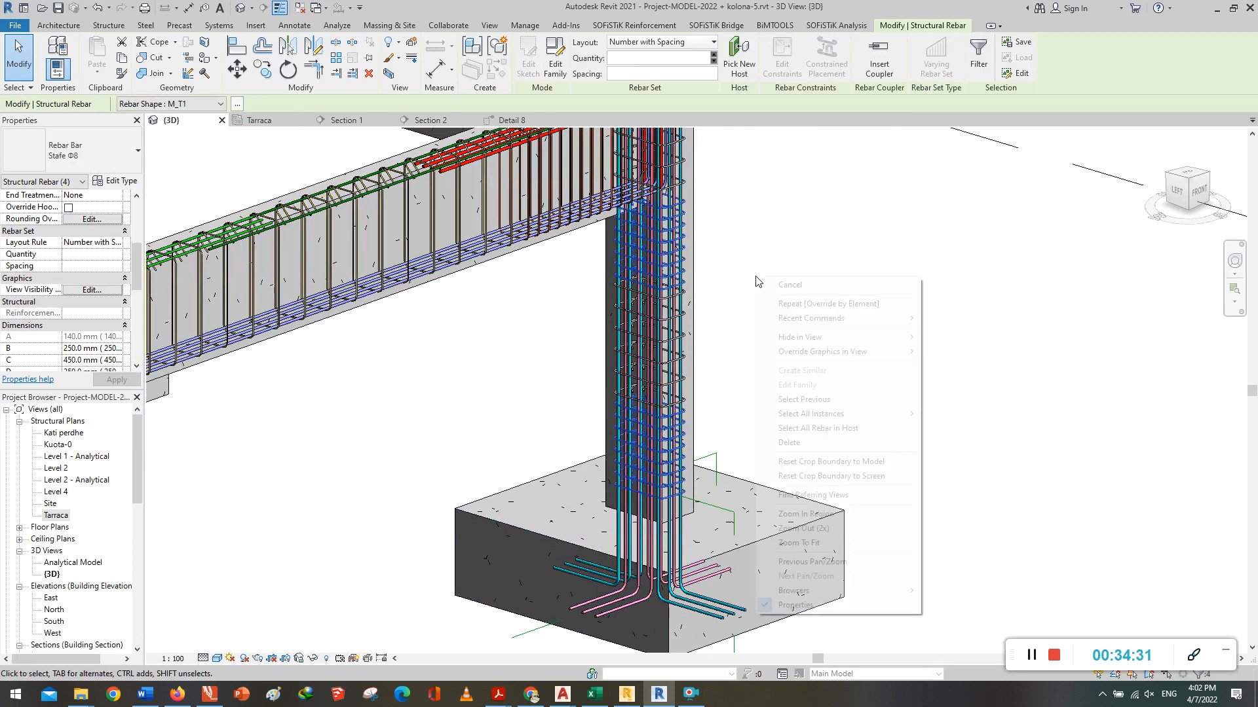
mouse_move(845, 352)
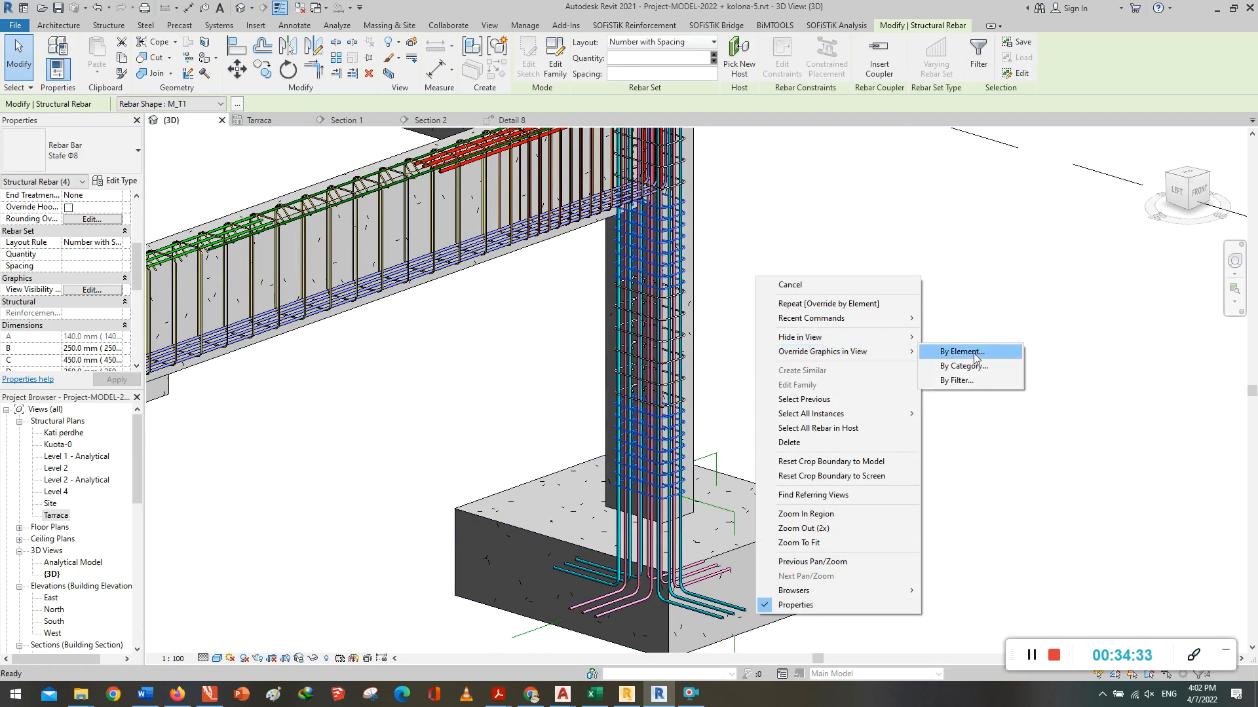
click(962, 352)
Step: Override the four selected Φ8 stirrup sets' foreground surface pattern with solid fill in orange
click(925, 260)
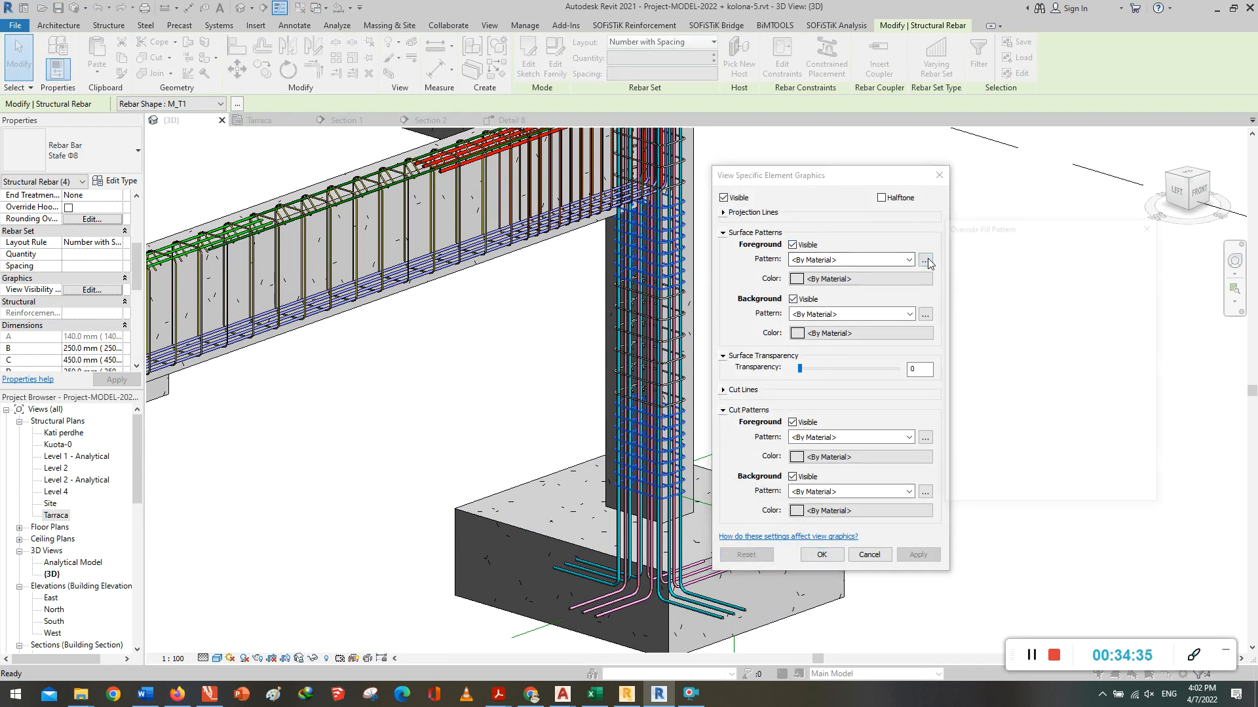
click(1077, 346)
click(1086, 497)
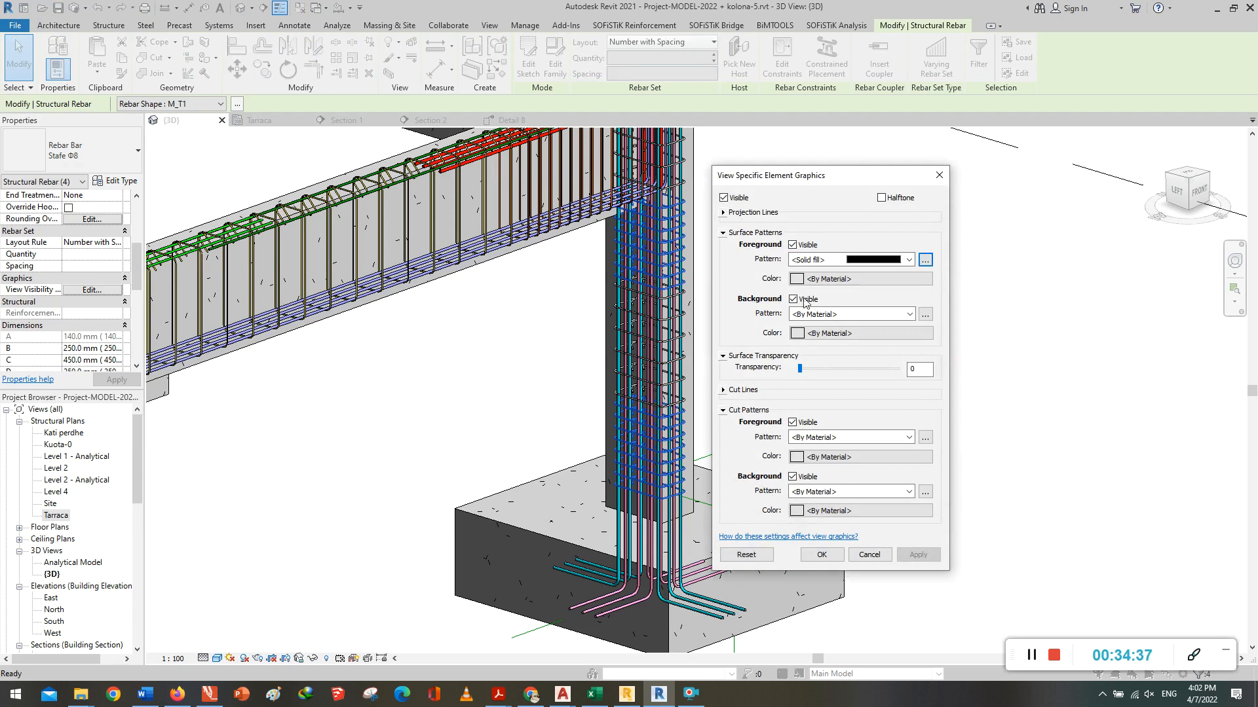
click(831, 279)
click(712, 322)
click(884, 484)
click(821, 555)
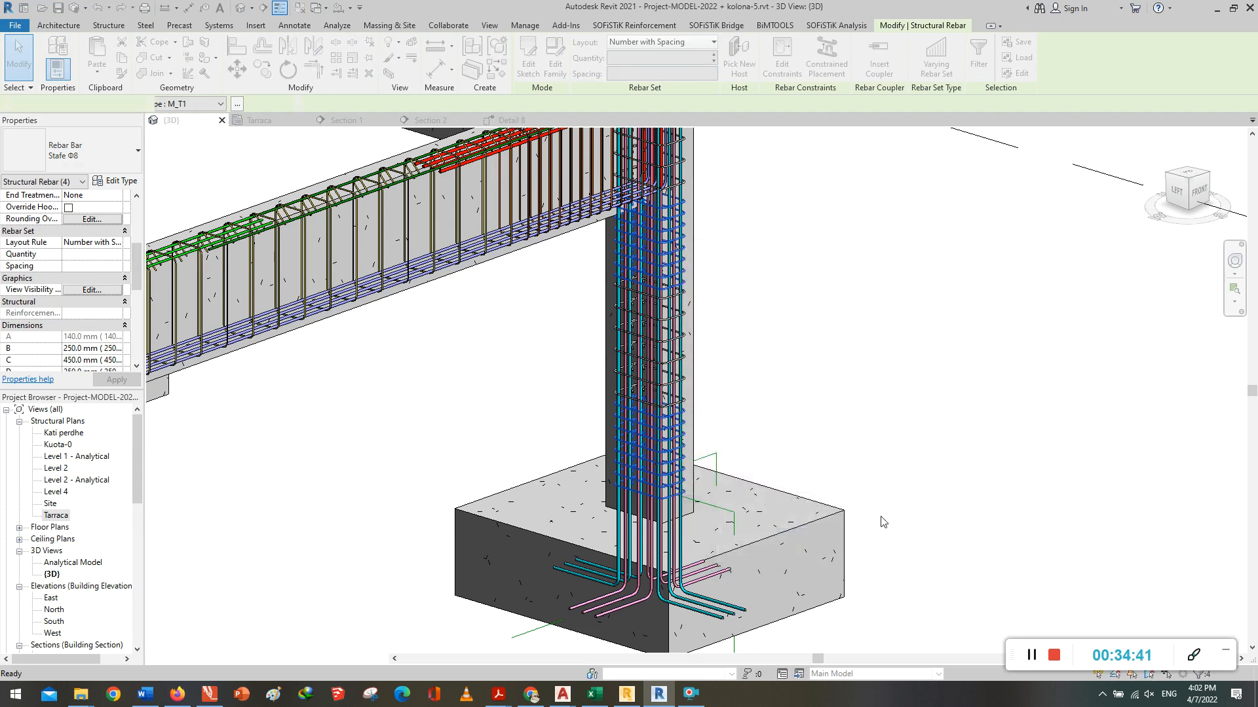
click(908, 466)
scroll(665, 402, up, 3)
scroll(664, 402, up, 4)
scroll(819, 521, down, 5)
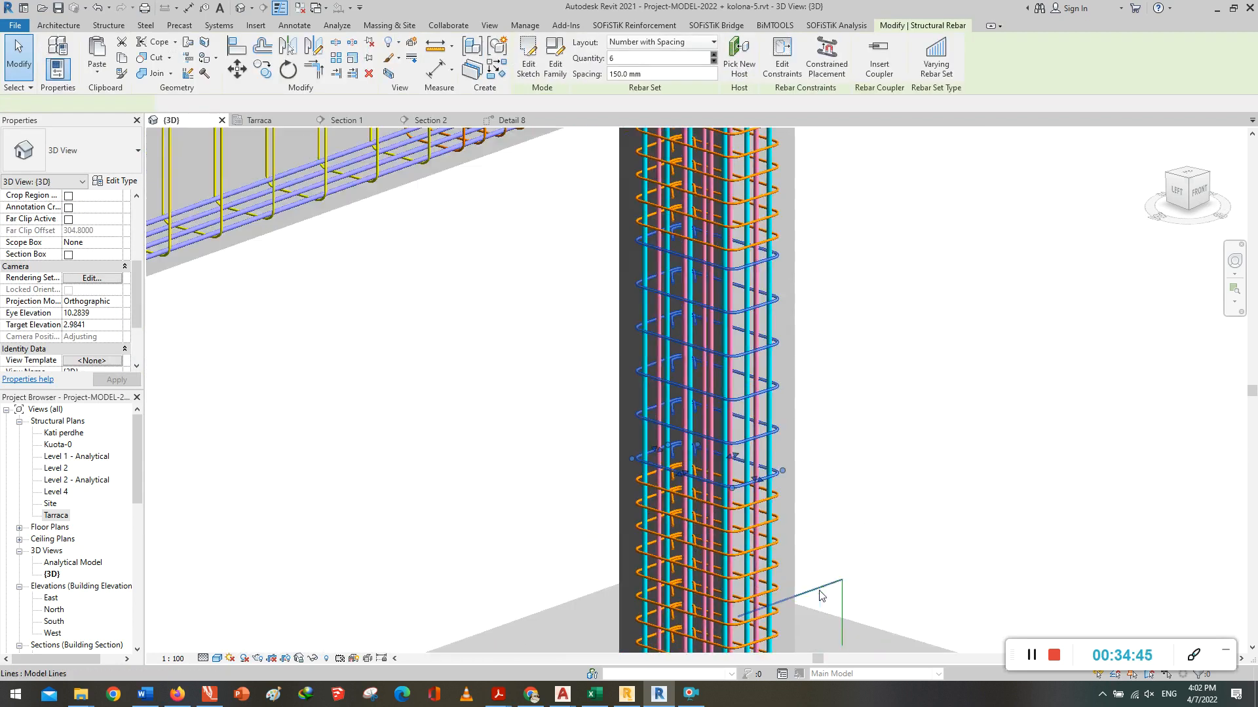
scroll(747, 252, up, 3)
scroll(798, 216, up, 2)
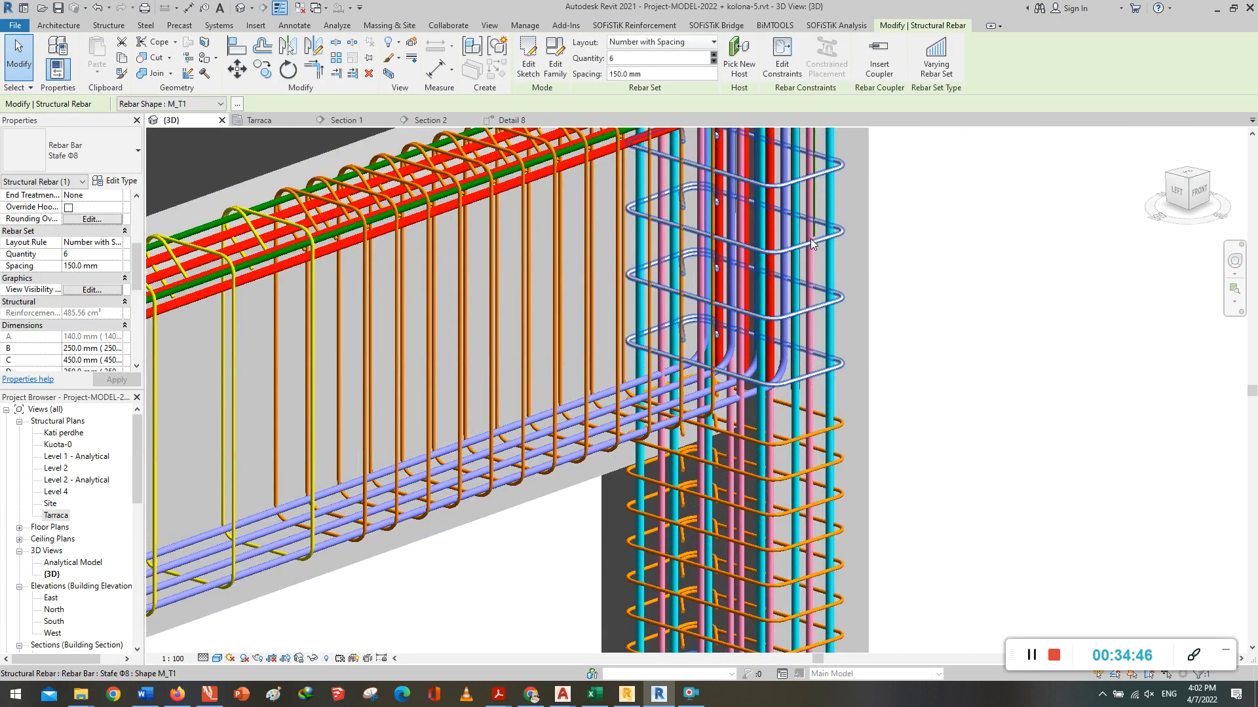
scroll(721, 465, down, 6)
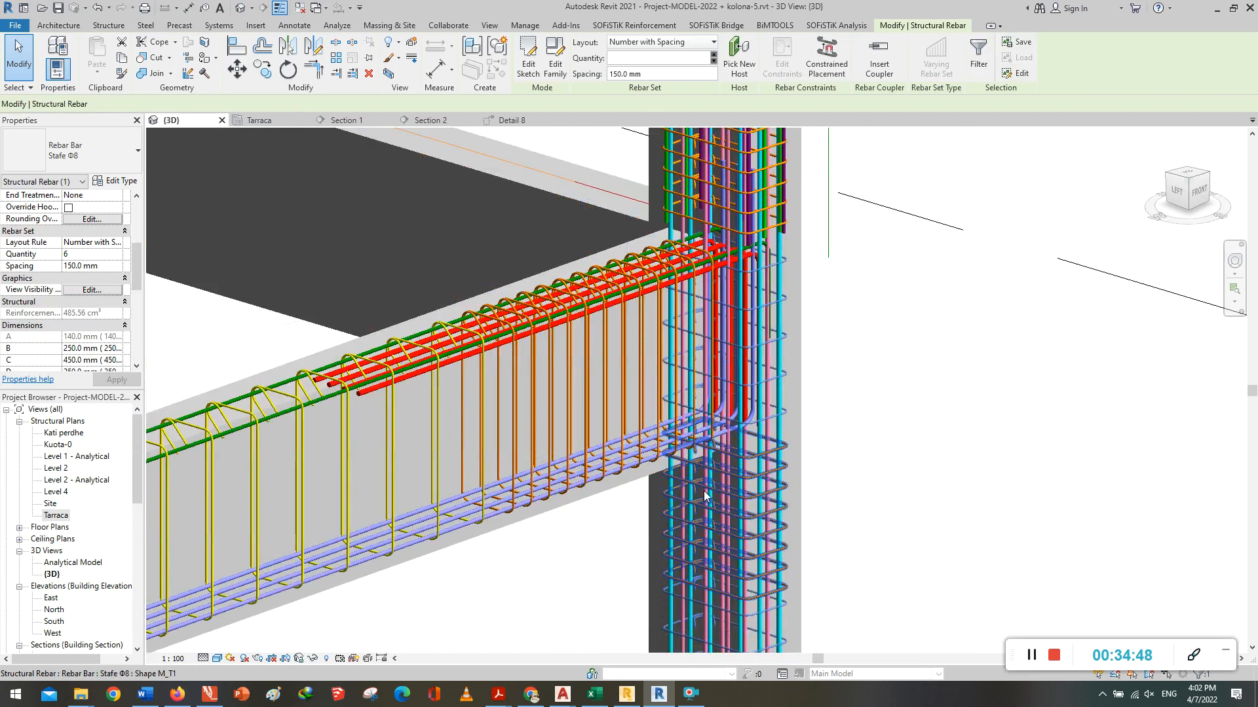
ctrl+click(728, 209)
scroll(726, 204, up, 2)
scroll(750, 359, down, 3)
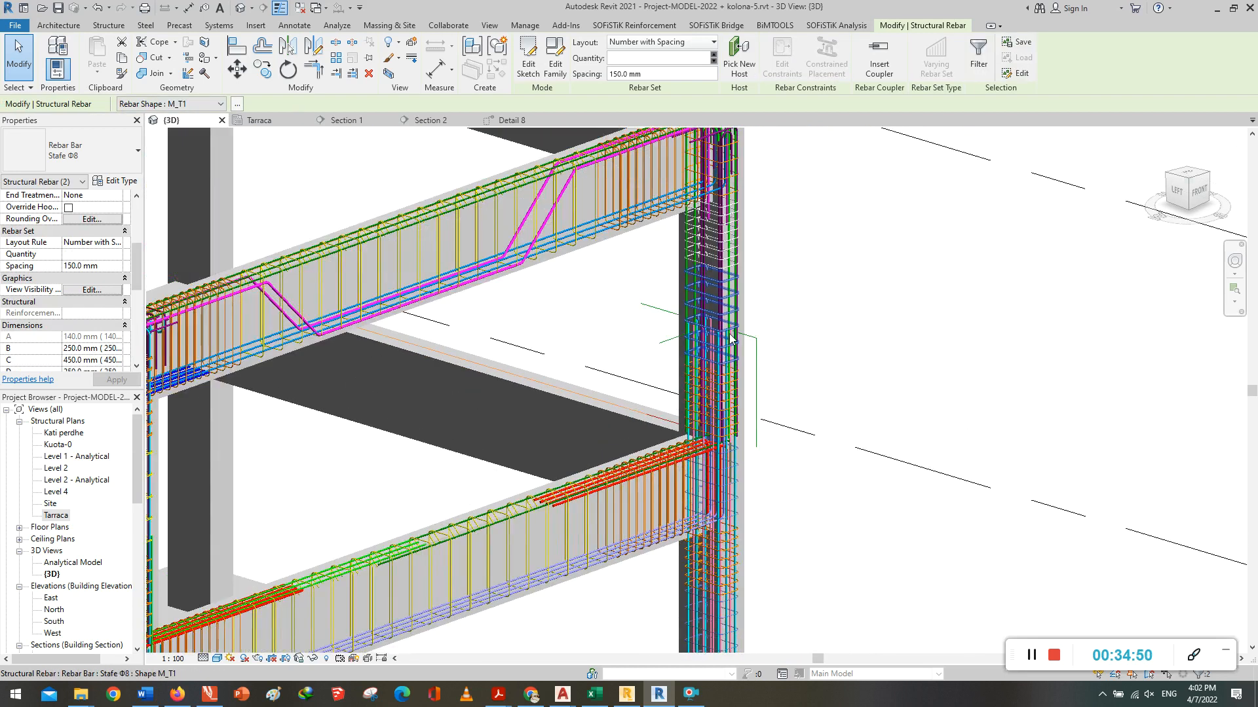
scroll(740, 229, up, 5)
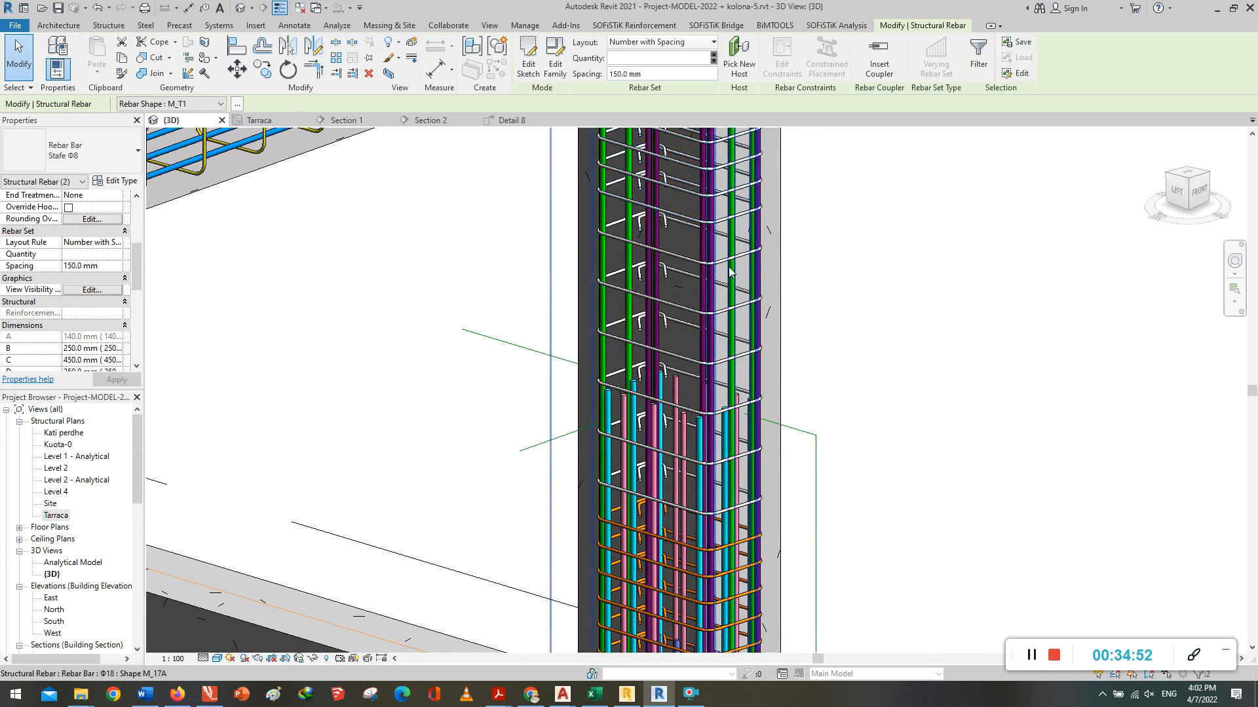
scroll(754, 262, down, 2)
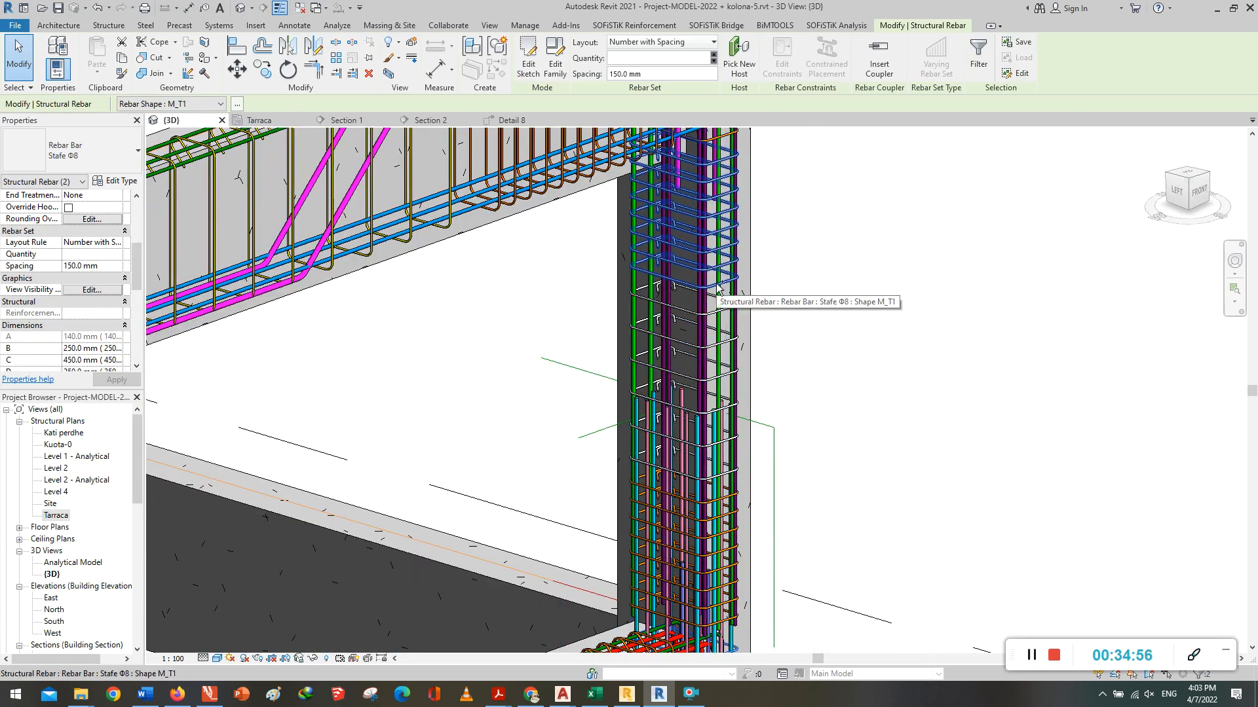
scroll(694, 369, down, 3)
scroll(700, 372, up, 2)
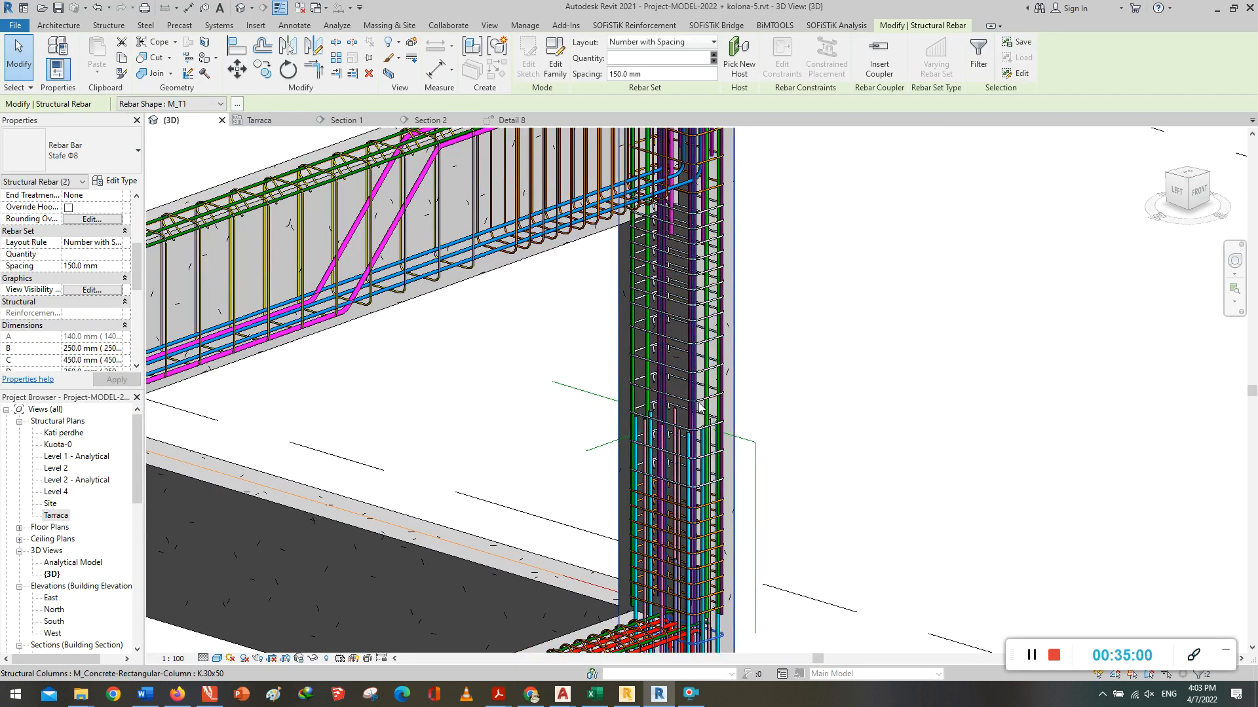
ctrl+click(701, 375)
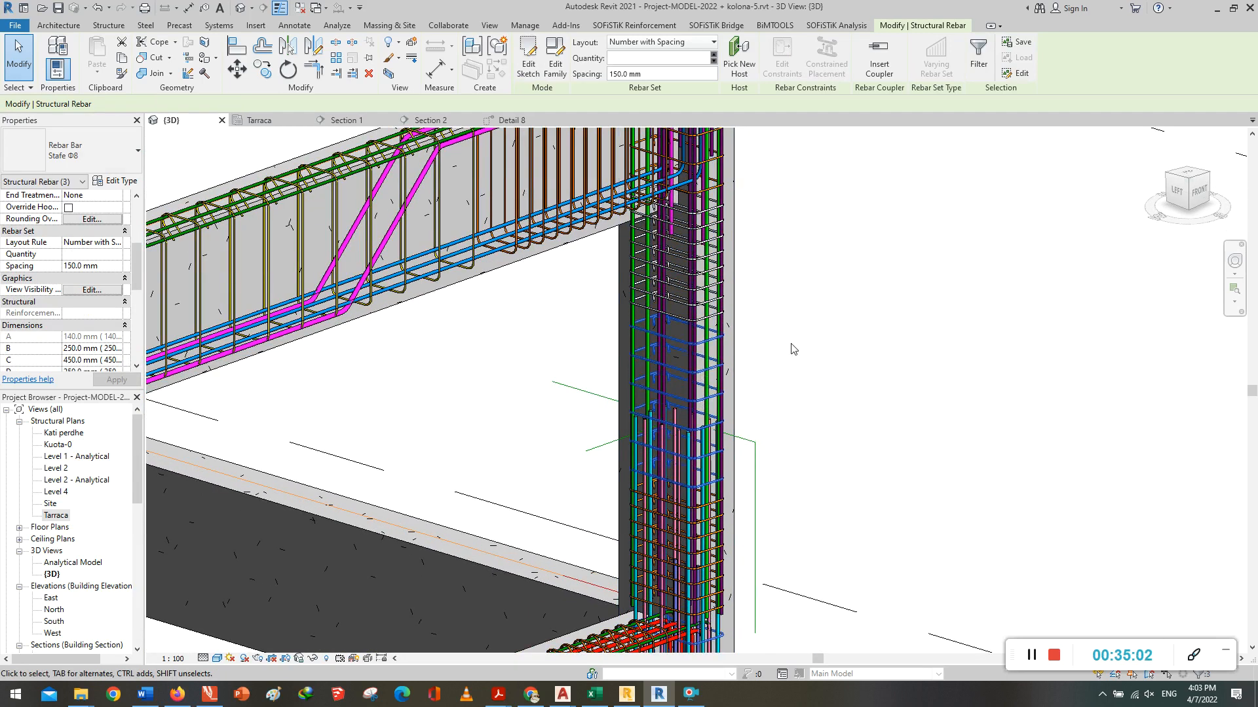
ctrl+click(718, 191)
right_click(786, 273)
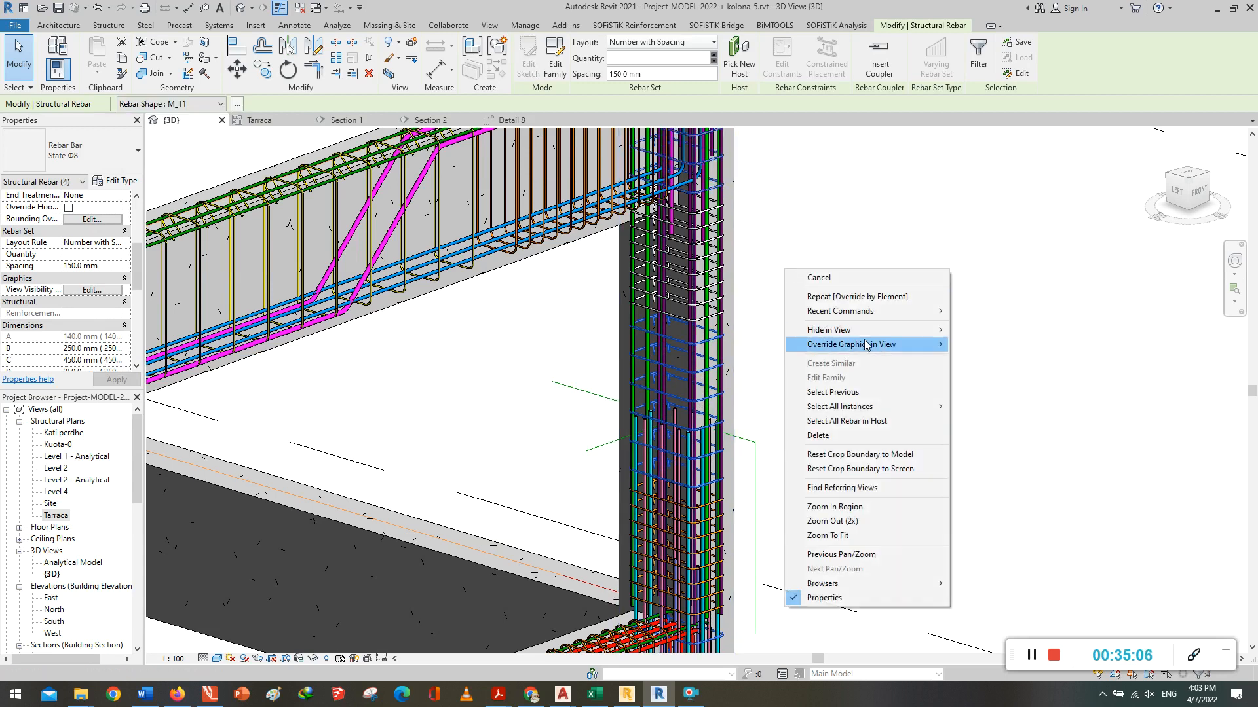
mouse_move(893, 345)
click(1025, 343)
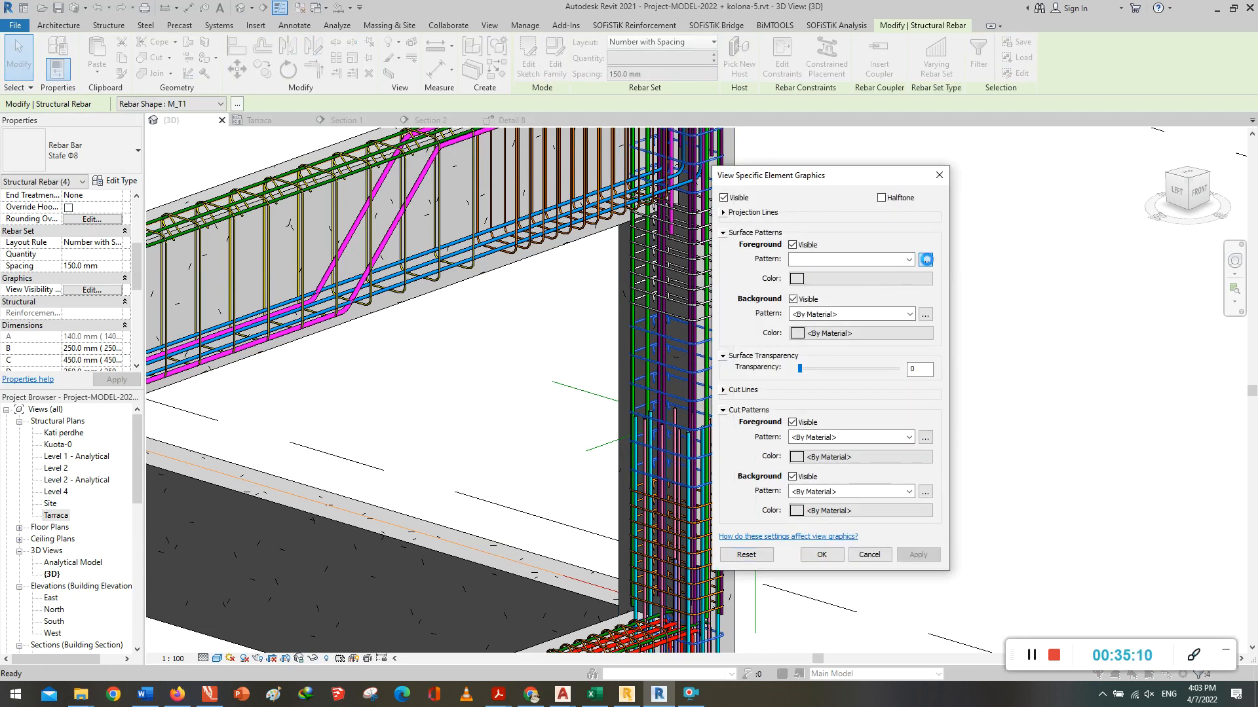
click(728, 277)
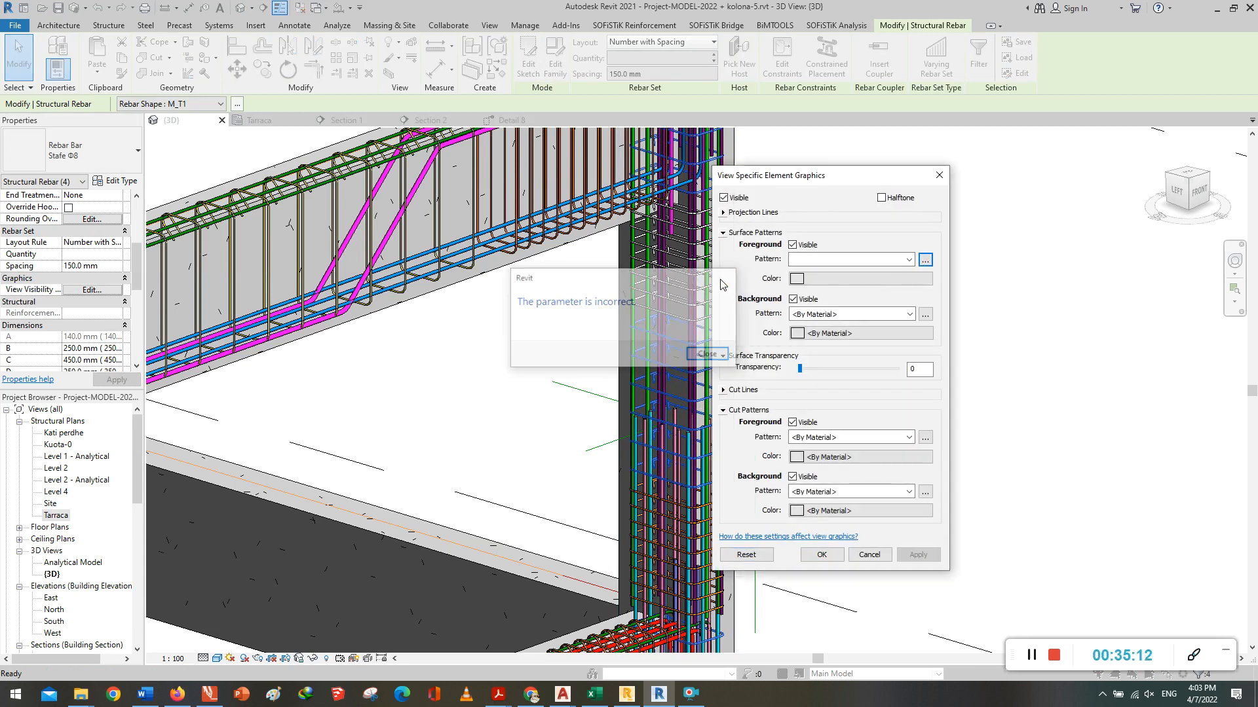
drag(771, 182, 822, 287)
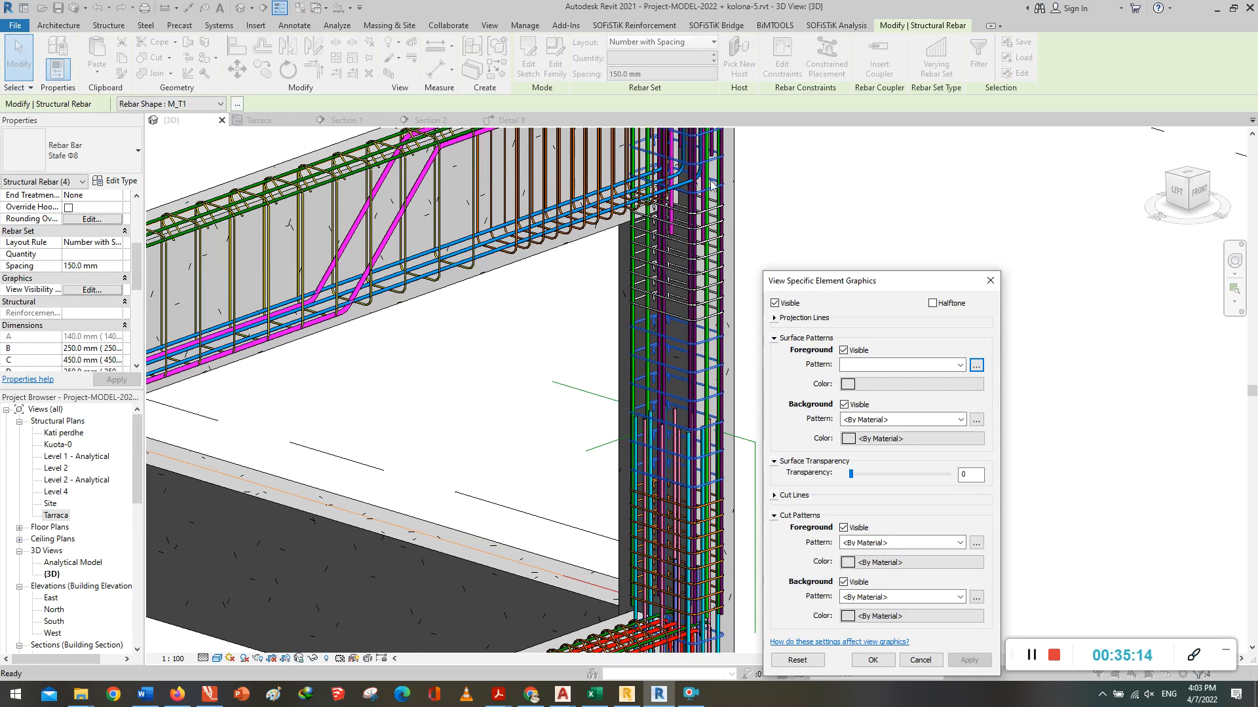
click(989, 283)
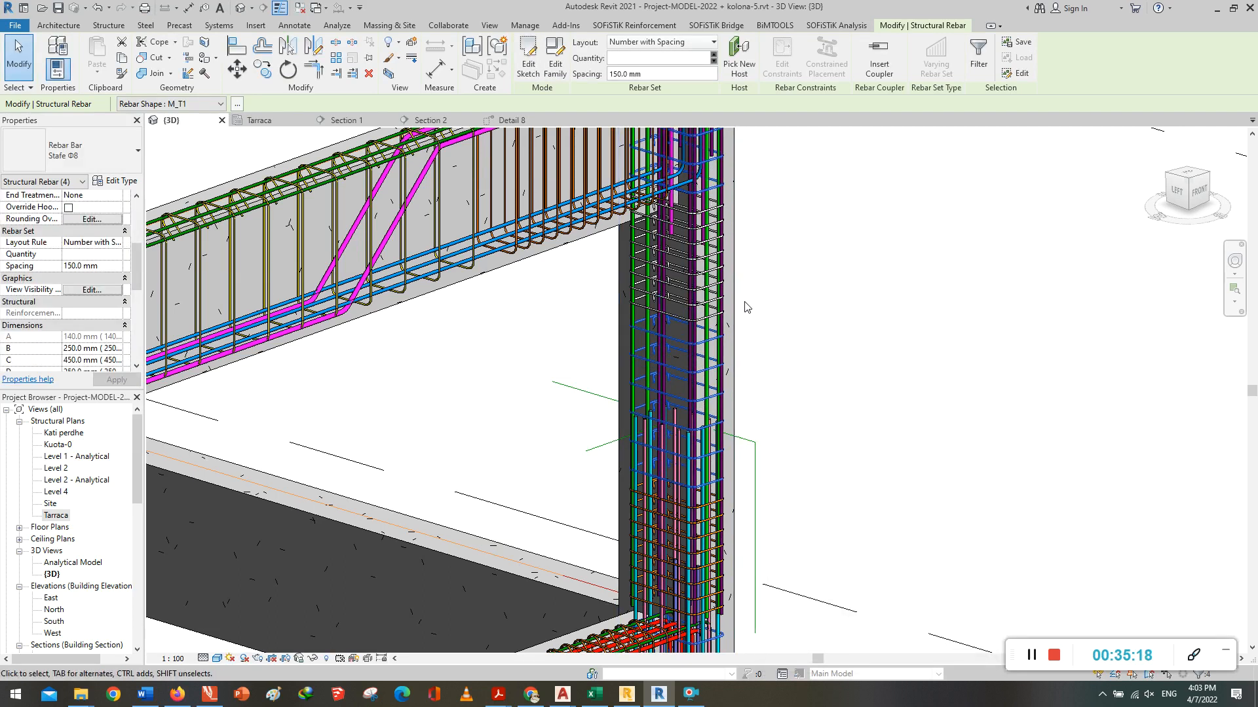
click(825, 271)
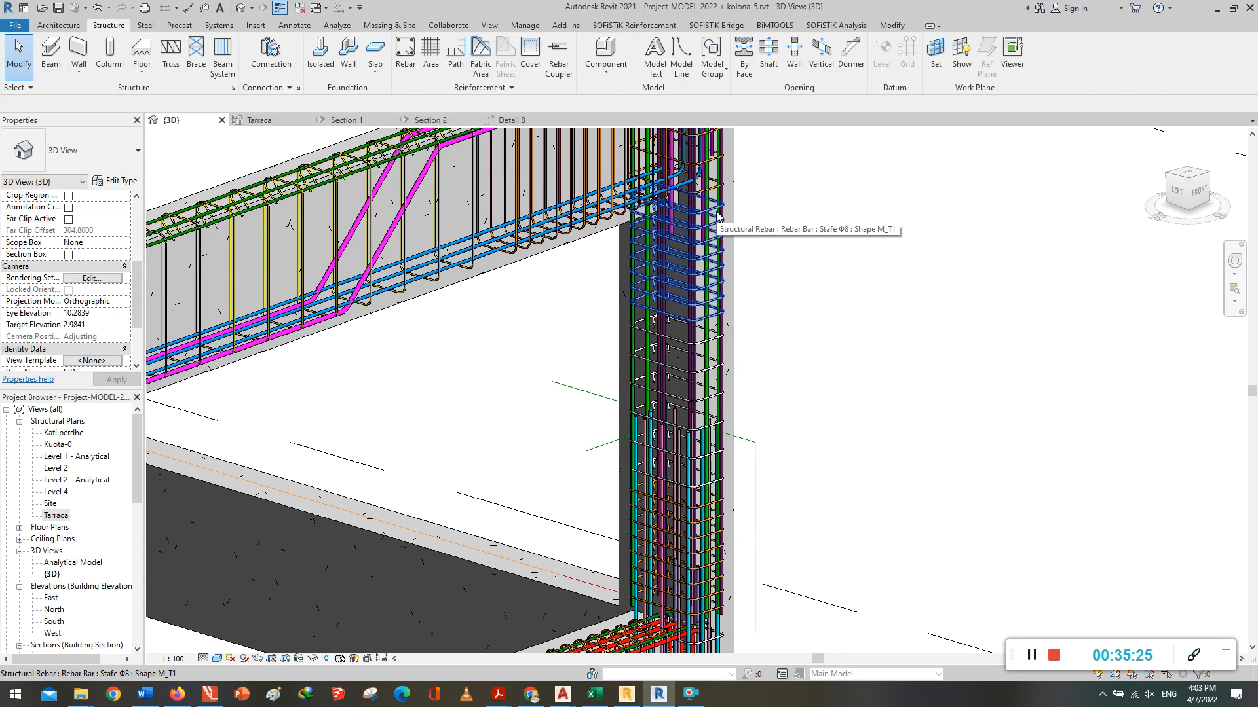
Step: Override the dense Φ8 stirrup set just below the upper beam with a solid-fill foreground surface pattern in orange, RGB 255-128-000
click(767, 222)
right_click(784, 241)
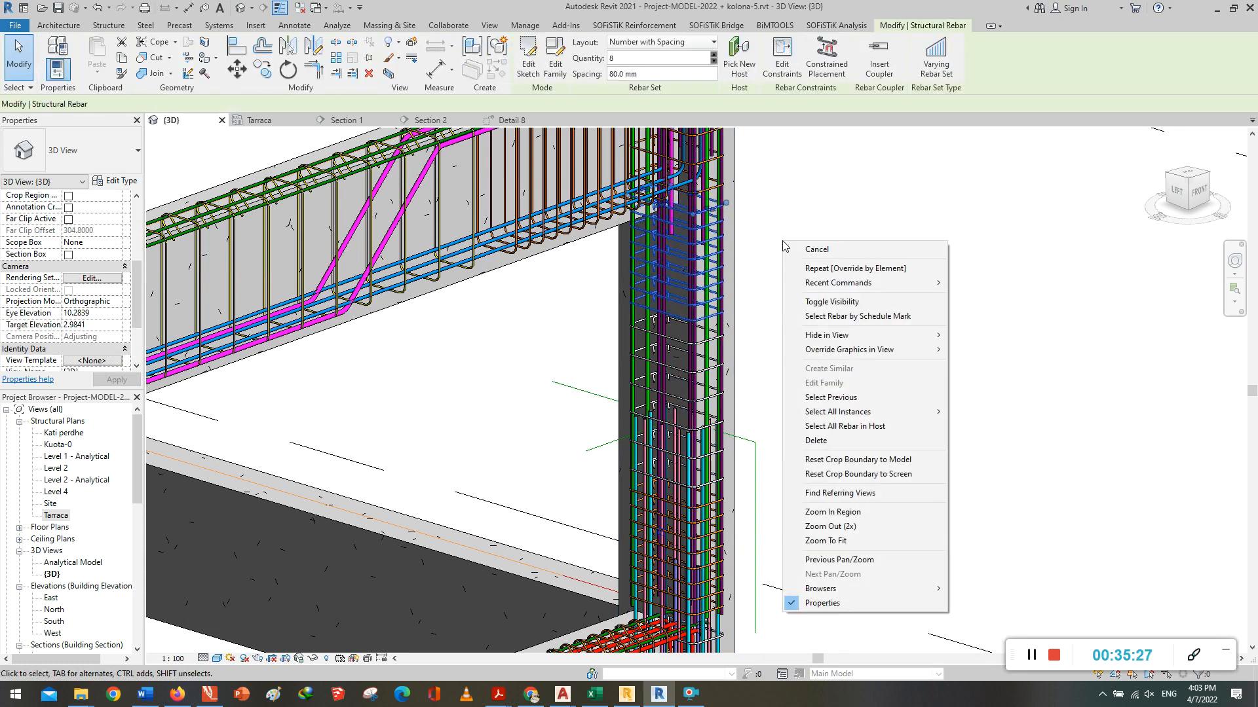
mouse_move(896, 352)
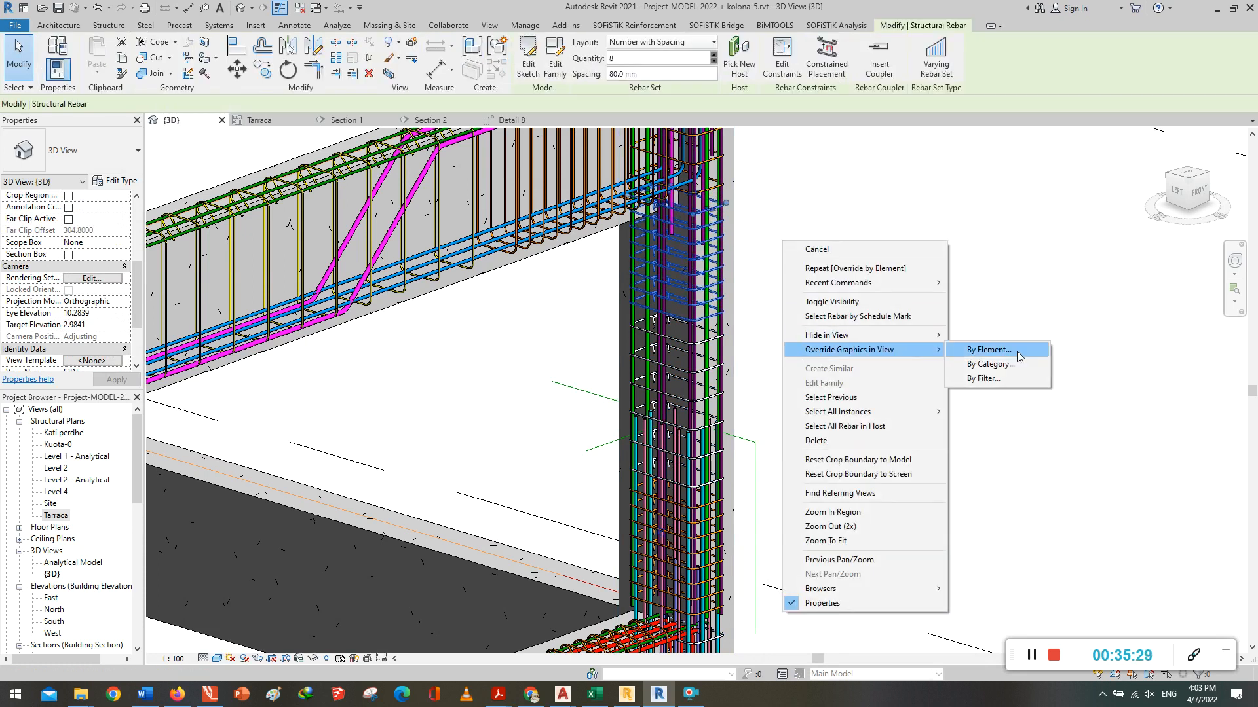
click(999, 350)
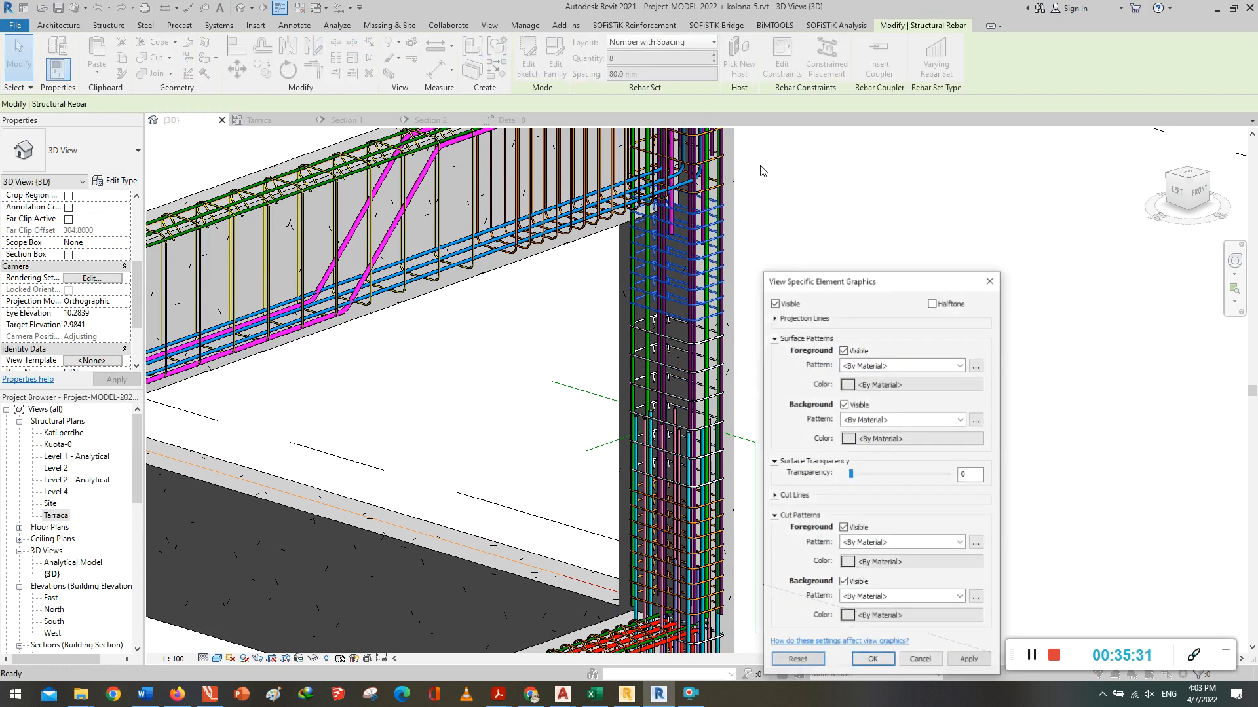
click(976, 365)
click(1056, 341)
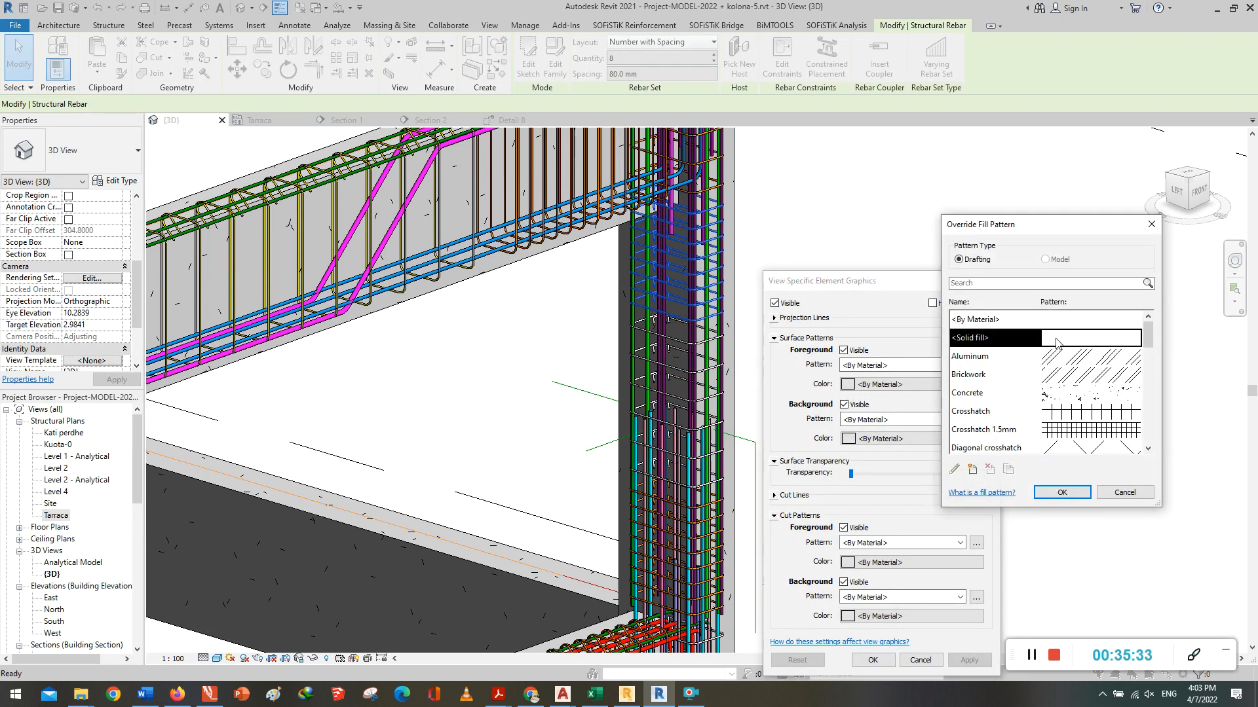
click(1071, 493)
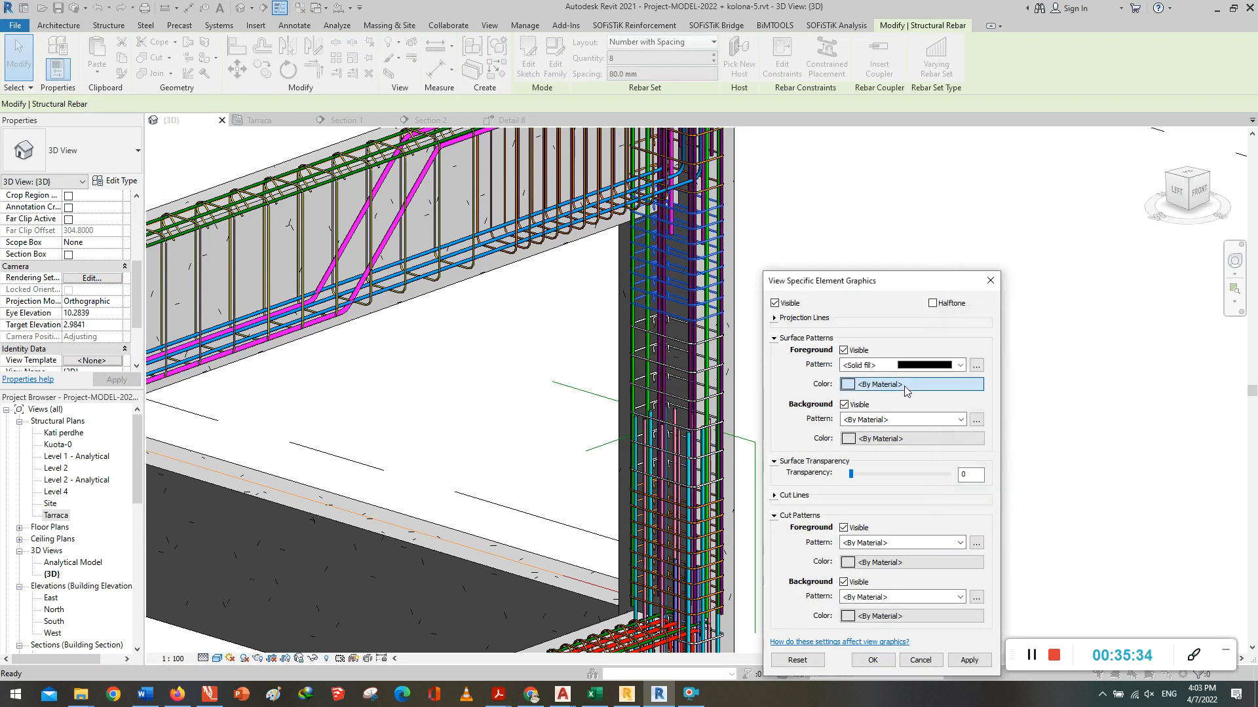
click(904, 387)
click(765, 429)
click(924, 593)
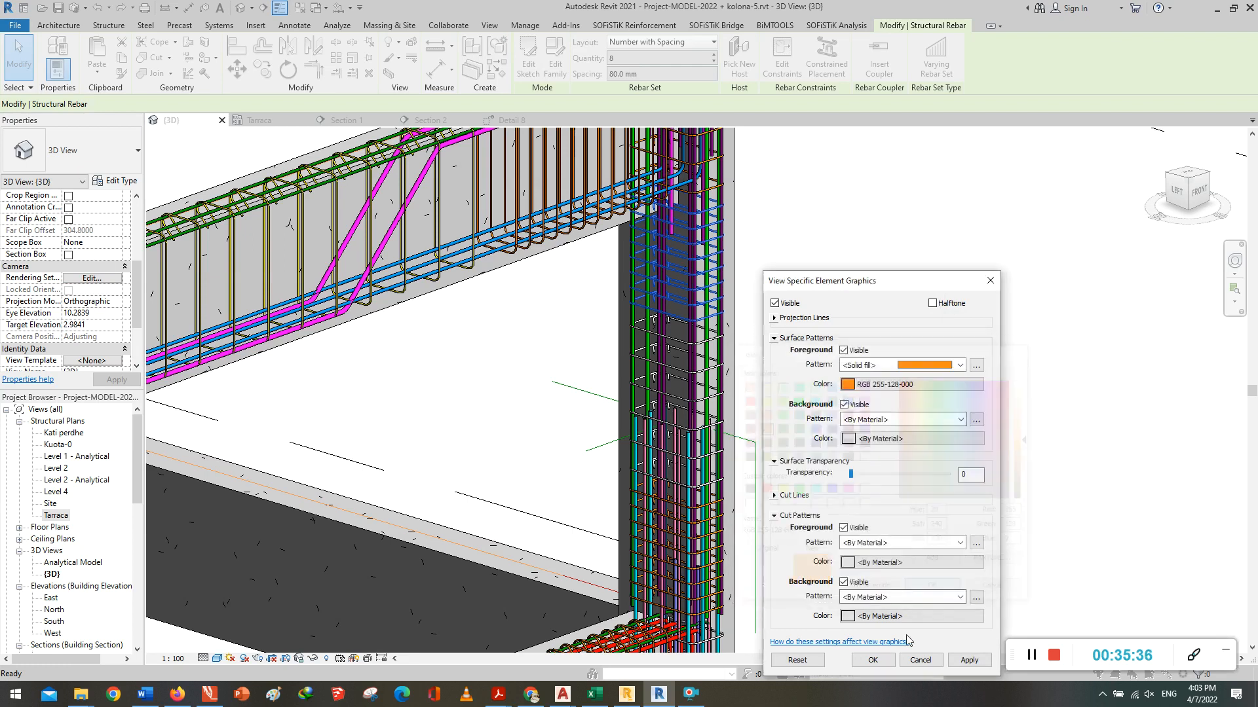
click(872, 659)
click(820, 398)
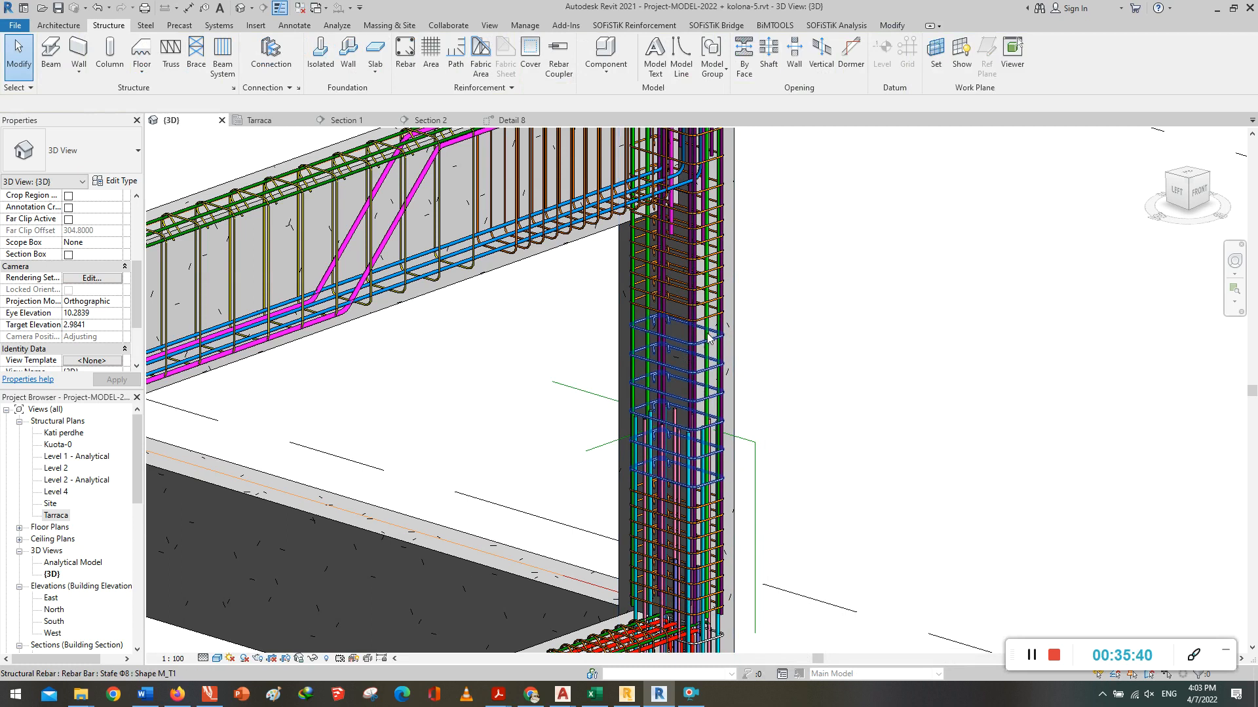
Step: Select the 150 mm-spaced Φ8 stirrup sets at upper-column mid-height, the lower beam joint and lower-column mid-height for a by-element graphics override
scroll(812, 319, down, 3)
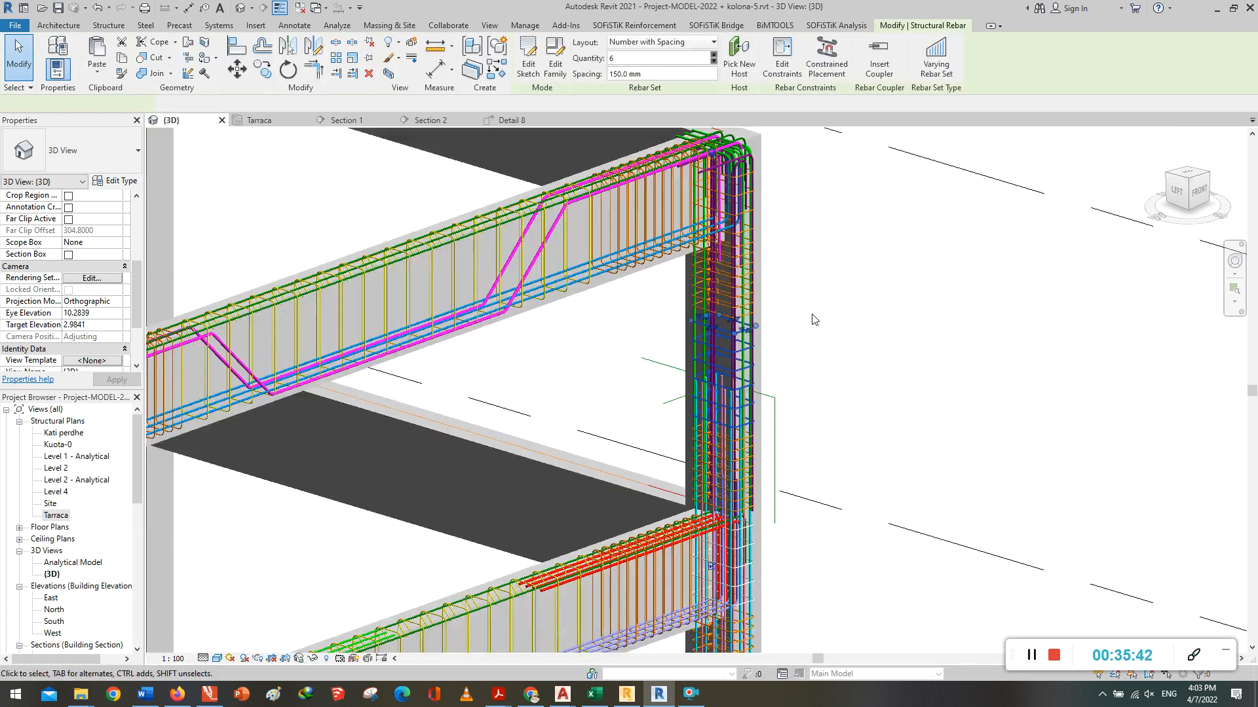
scroll(783, 541, up, 5)
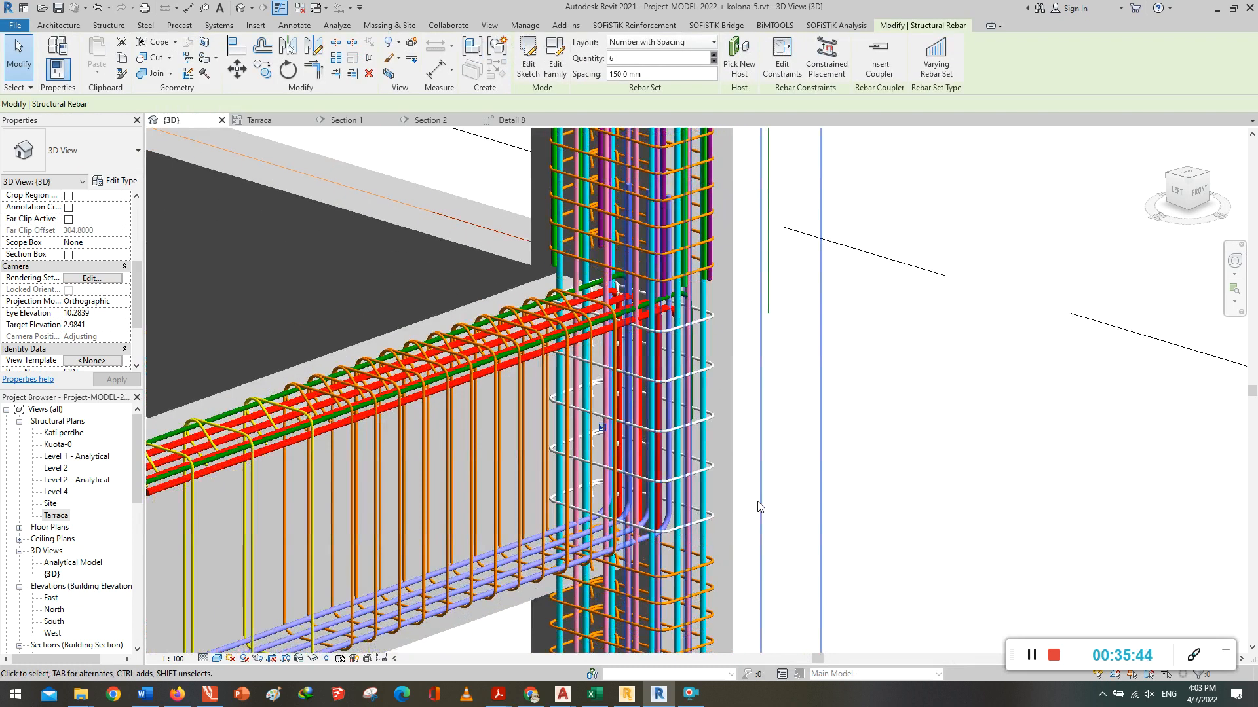
click(696, 423)
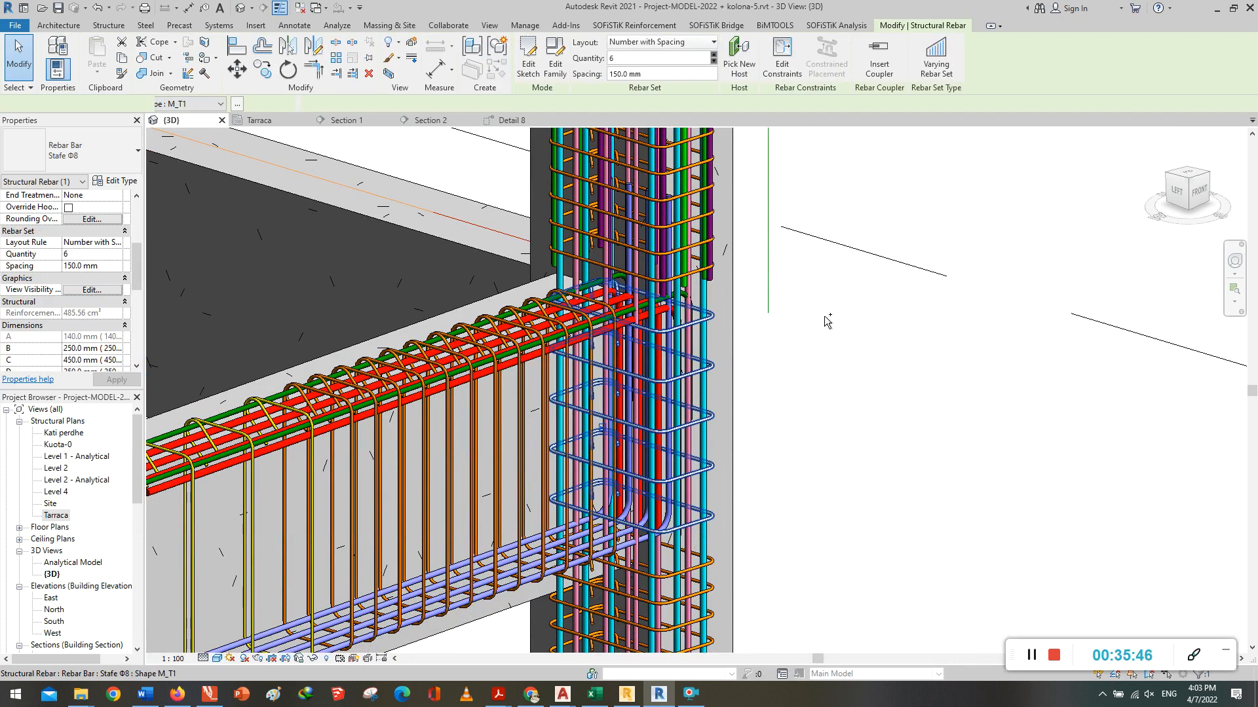
scroll(824, 320, down, 5)
scroll(824, 484, up, 4)
ctrl+click(719, 429)
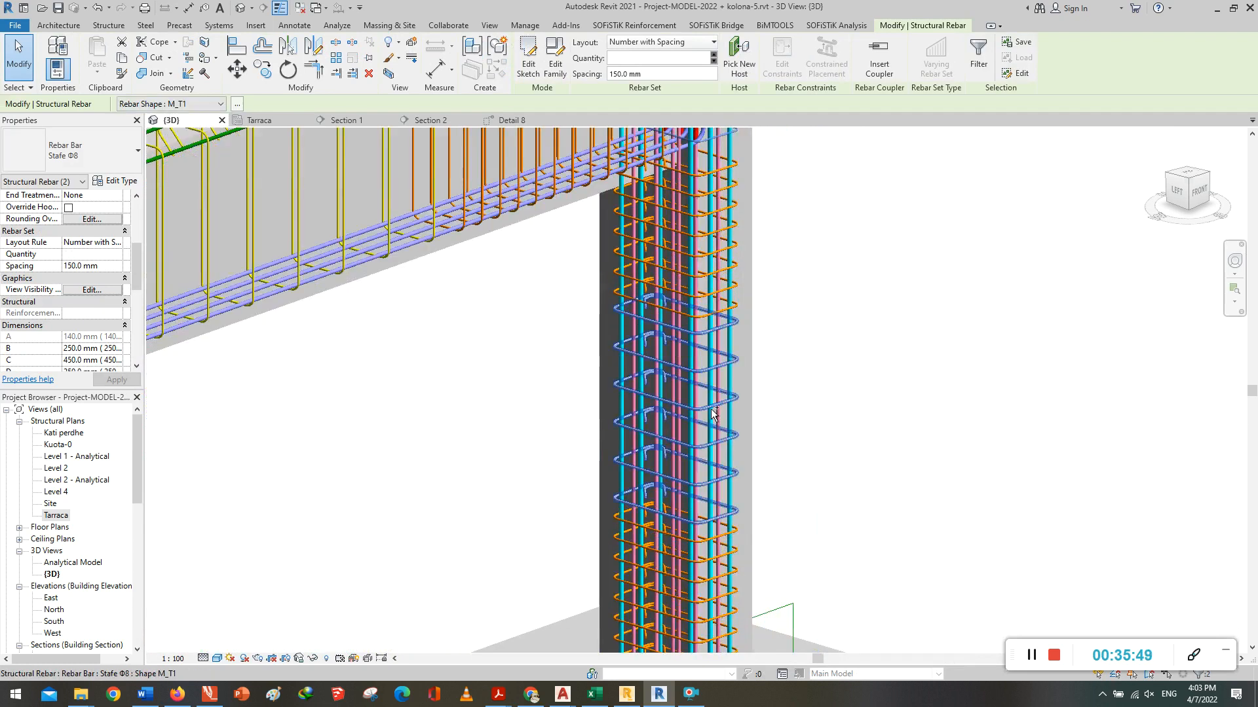
right_click(940, 379)
mouse_move(1047, 110)
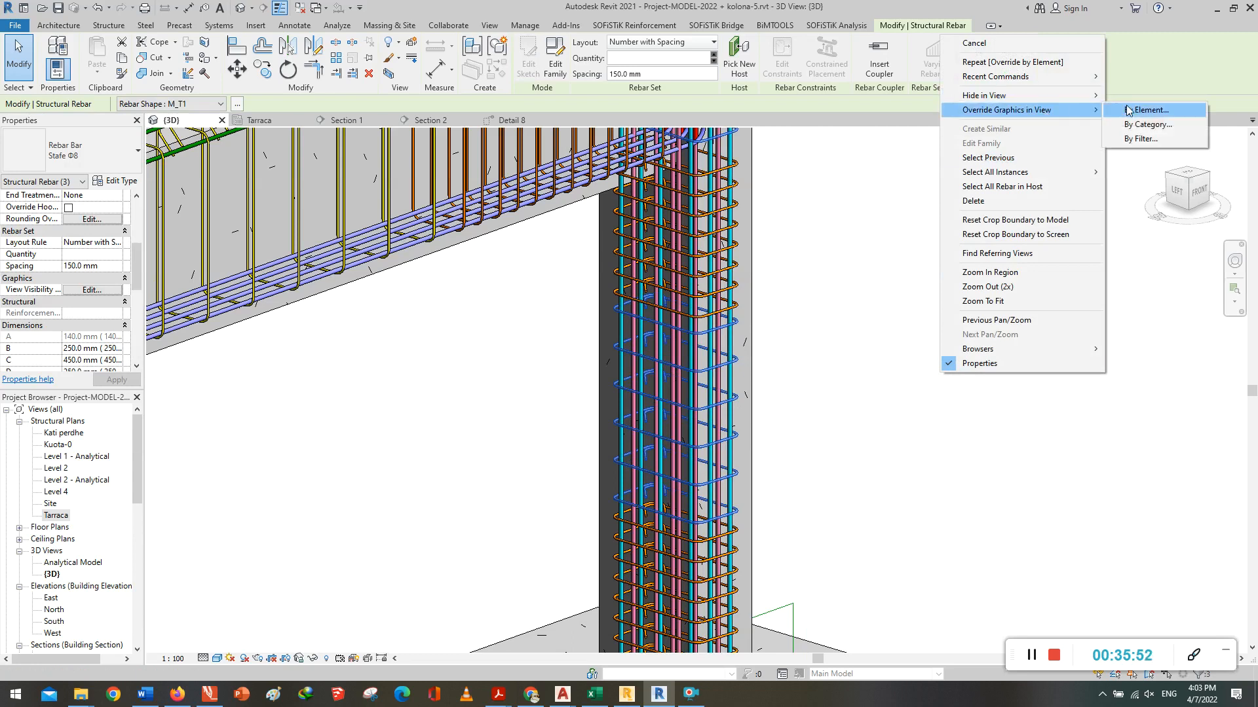
Step: Override the selected column stirrup sets in this view with a solid fill surface foreground pattern in yellow (255, 255, 0)
click(1128, 110)
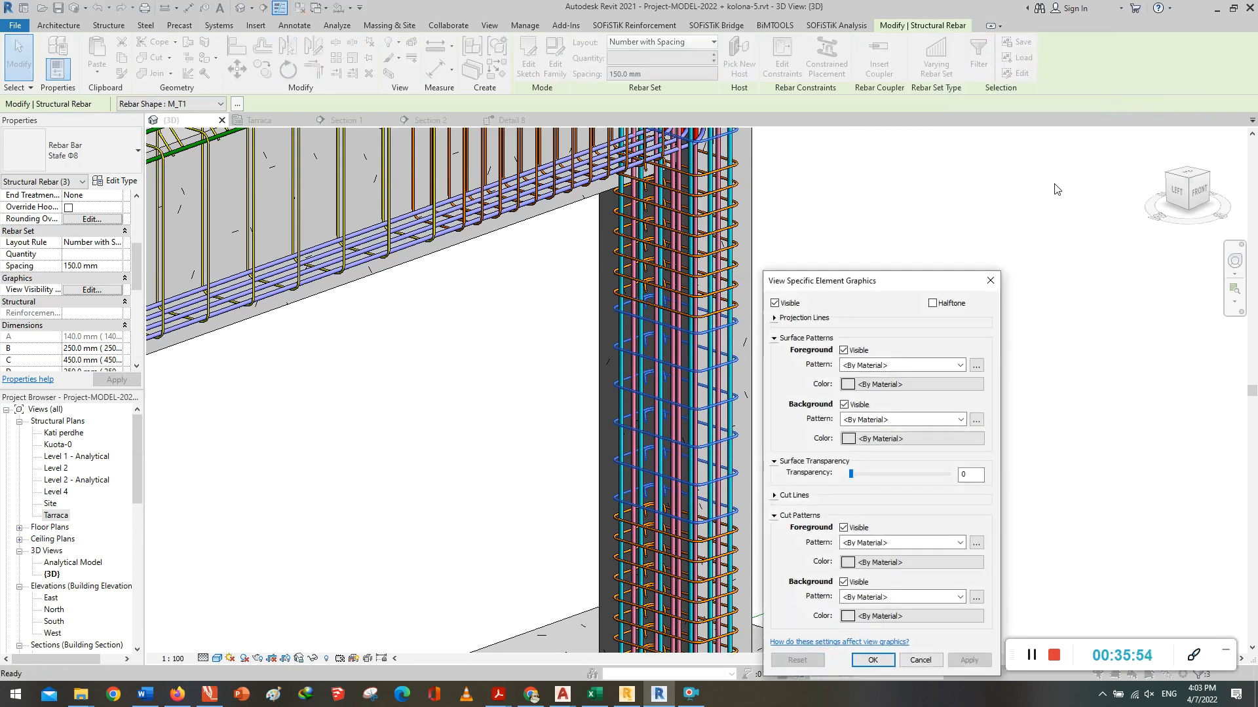
click(976, 365)
click(1112, 339)
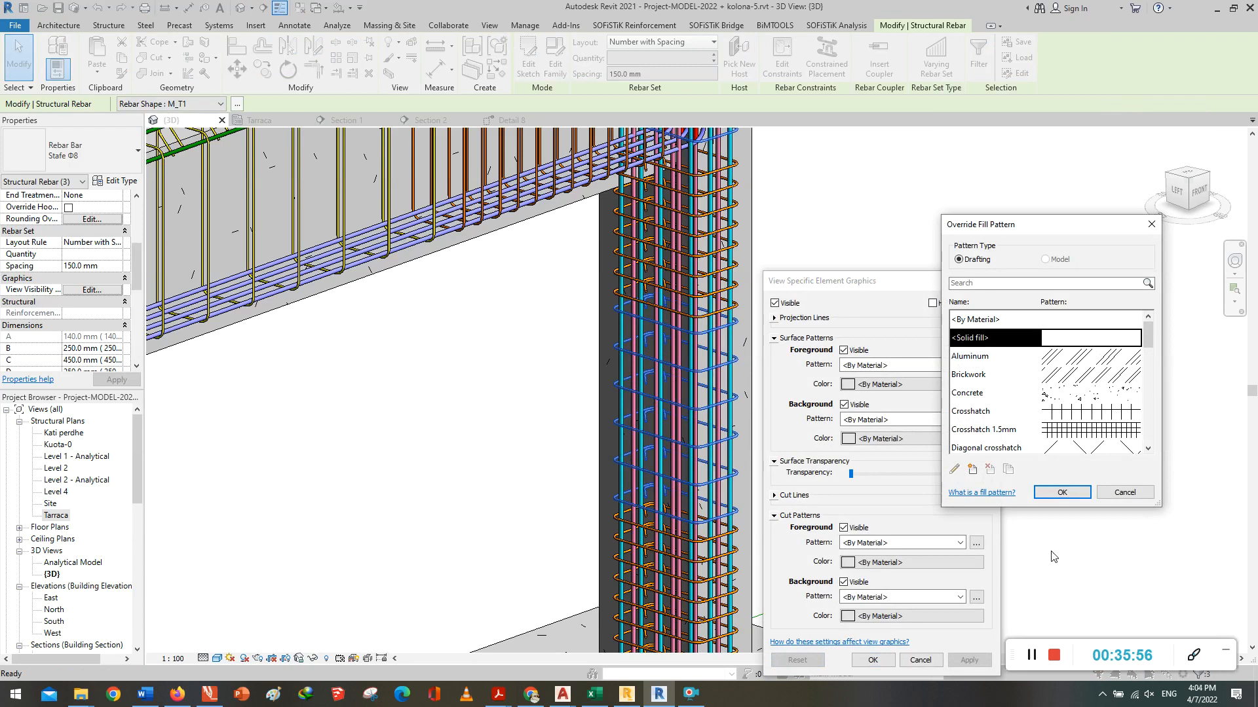
click(1060, 494)
click(910, 384)
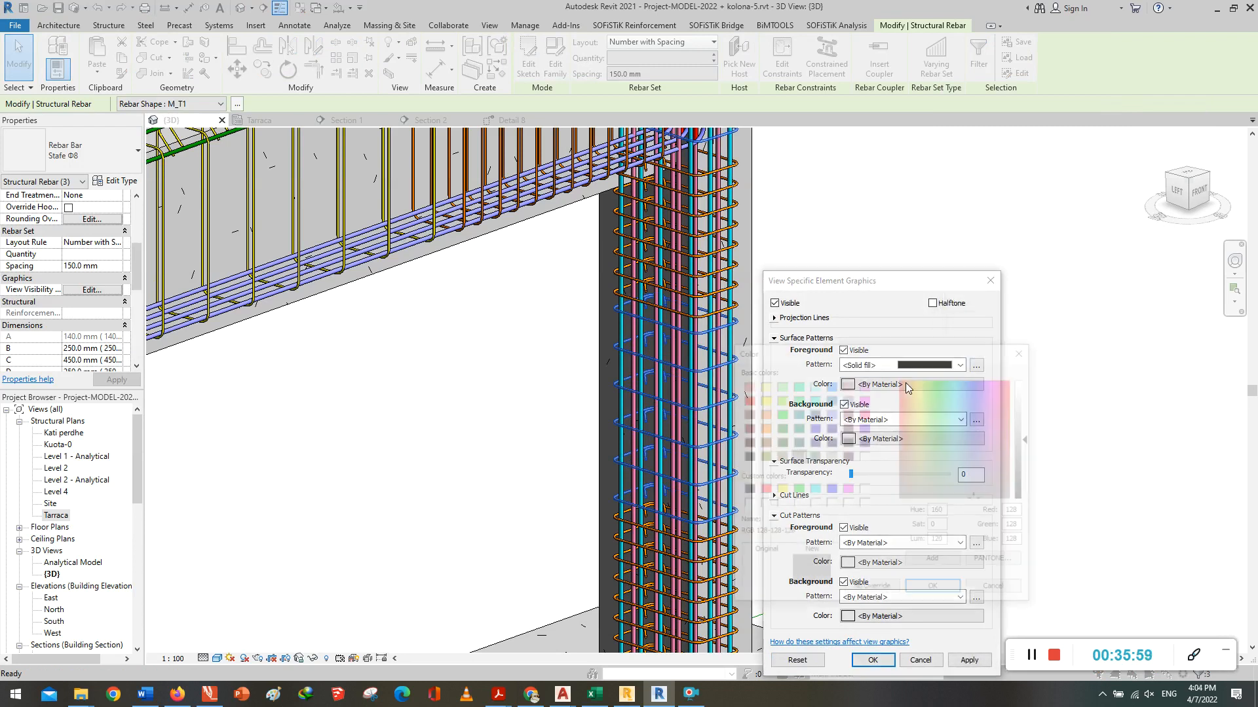
click(762, 398)
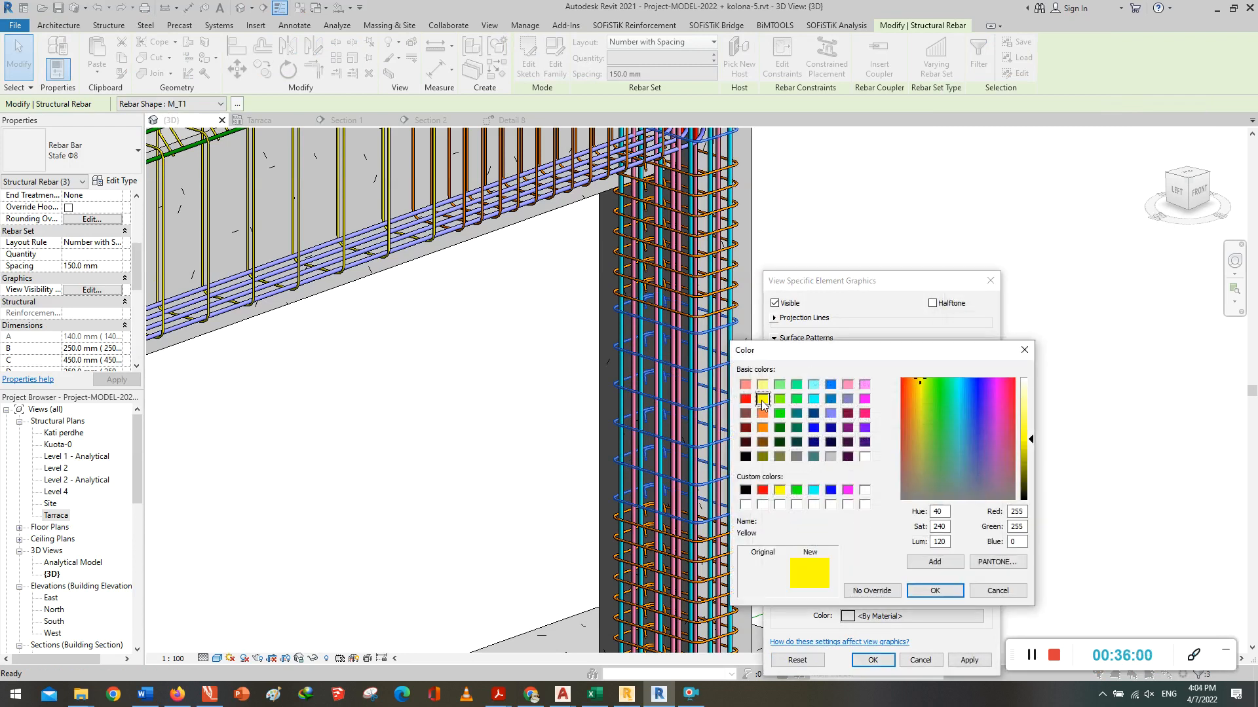
click(931, 591)
click(873, 660)
click(889, 493)
Step: Examine the stirrups and lapped vertical bars of the corner column, from the lower beam up into the upper storey
scroll(886, 495, down, 2)
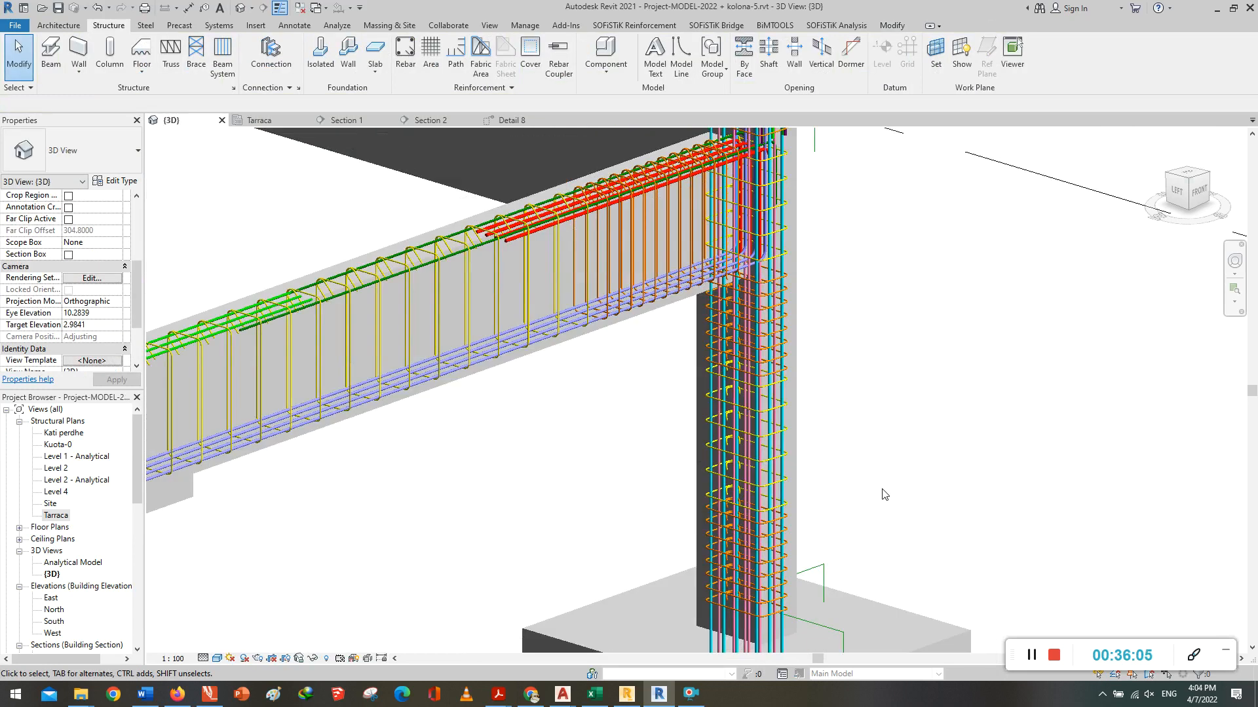
scroll(885, 495, down, 4)
middle_drag(892, 458, 885, 571)
middle_drag(883, 499, 881, 550)
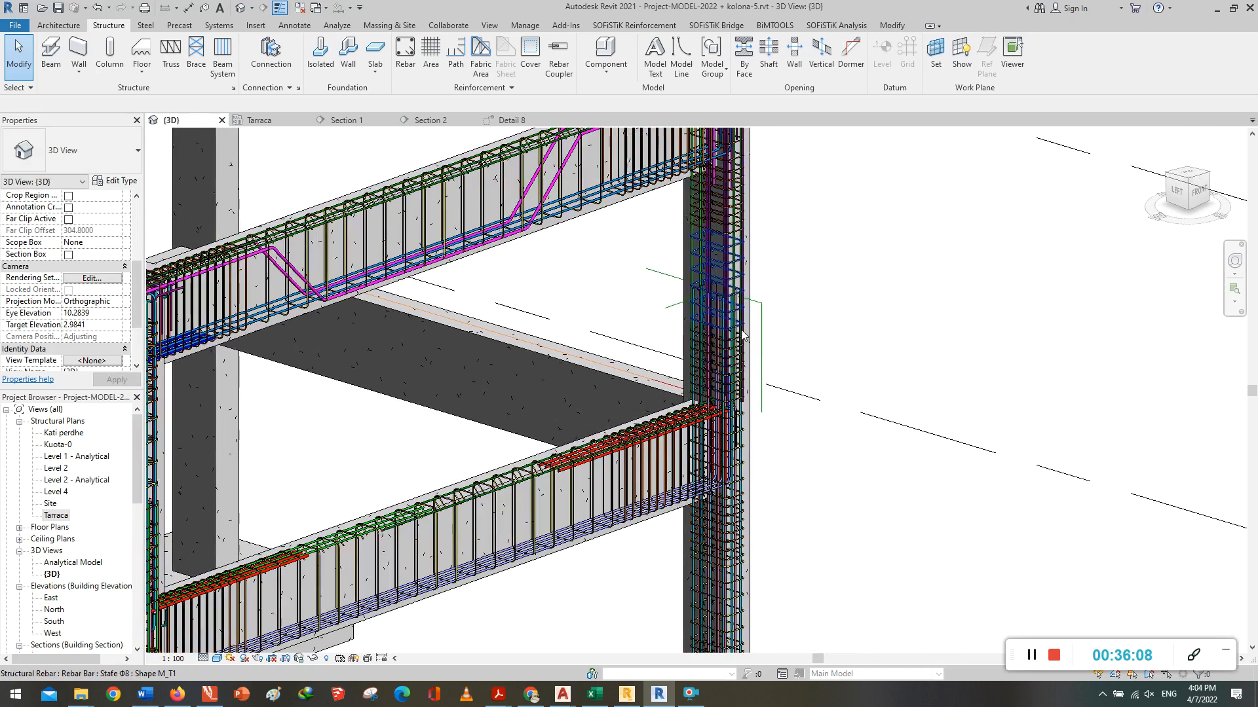
scroll(746, 338, up, 5)
middle_drag(927, 347, 961, 404)
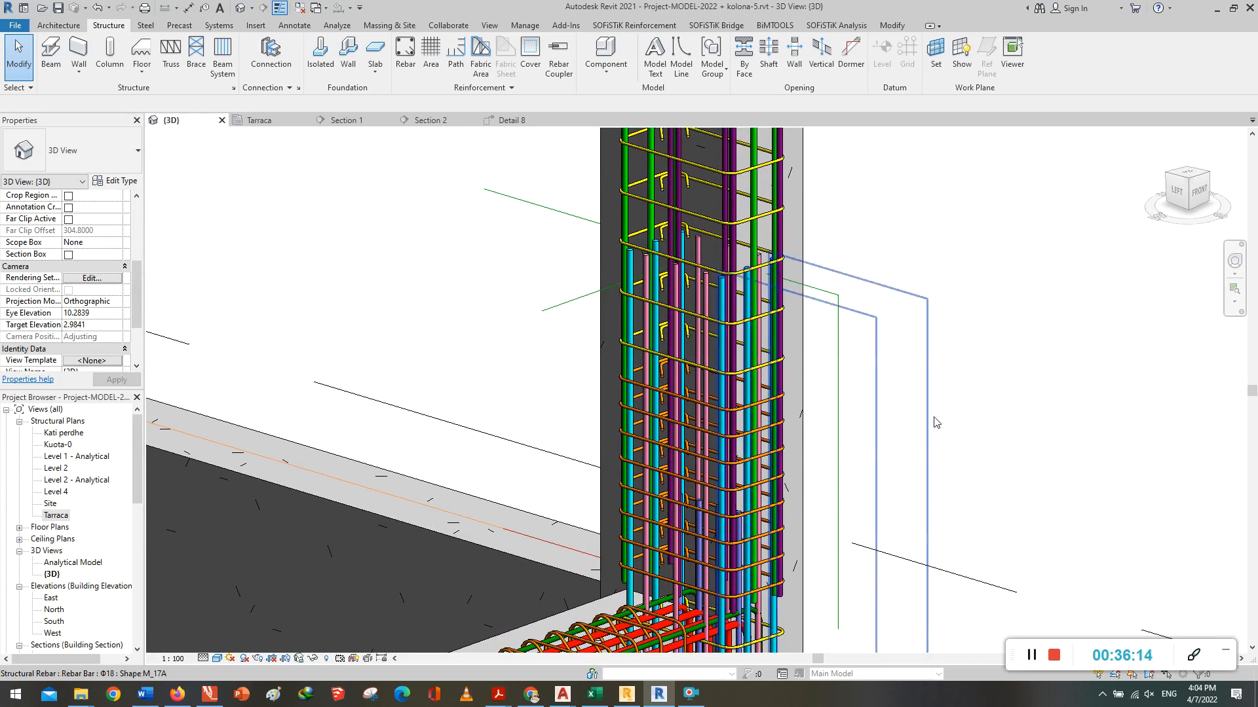
scroll(904, 436, up, 2)
scroll(957, 366, down, 1)
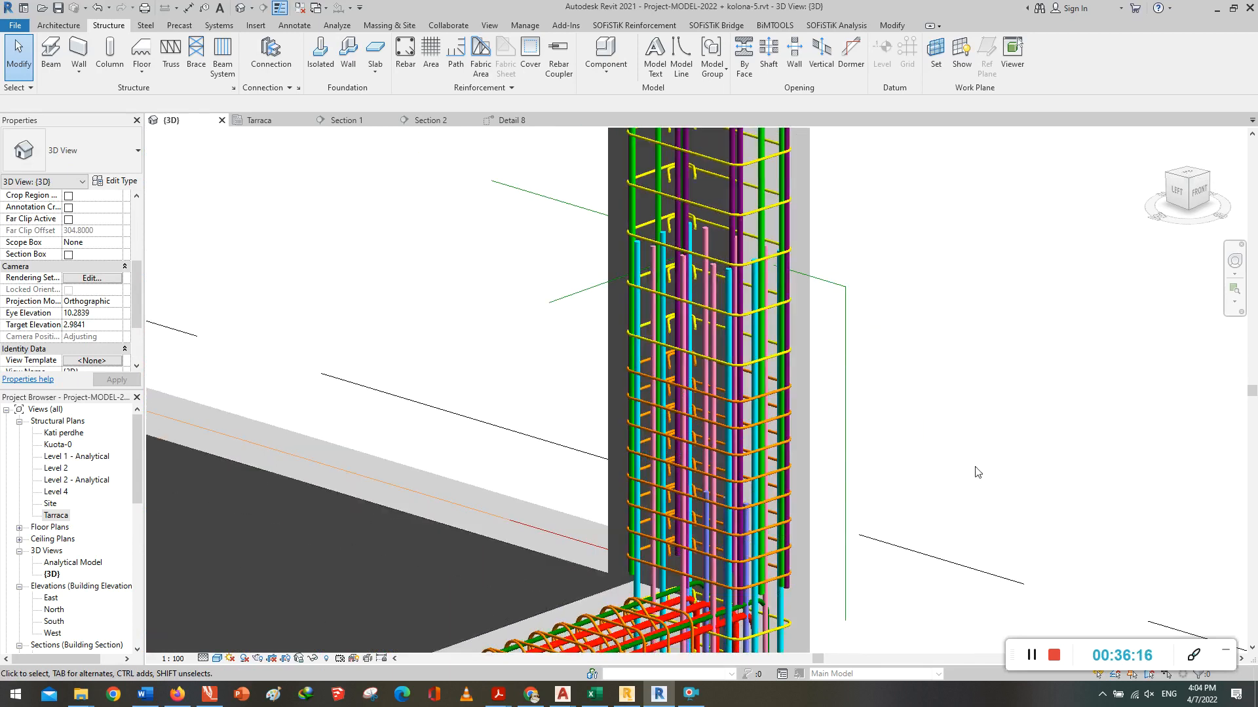
middle_drag(948, 491, 991, 461)
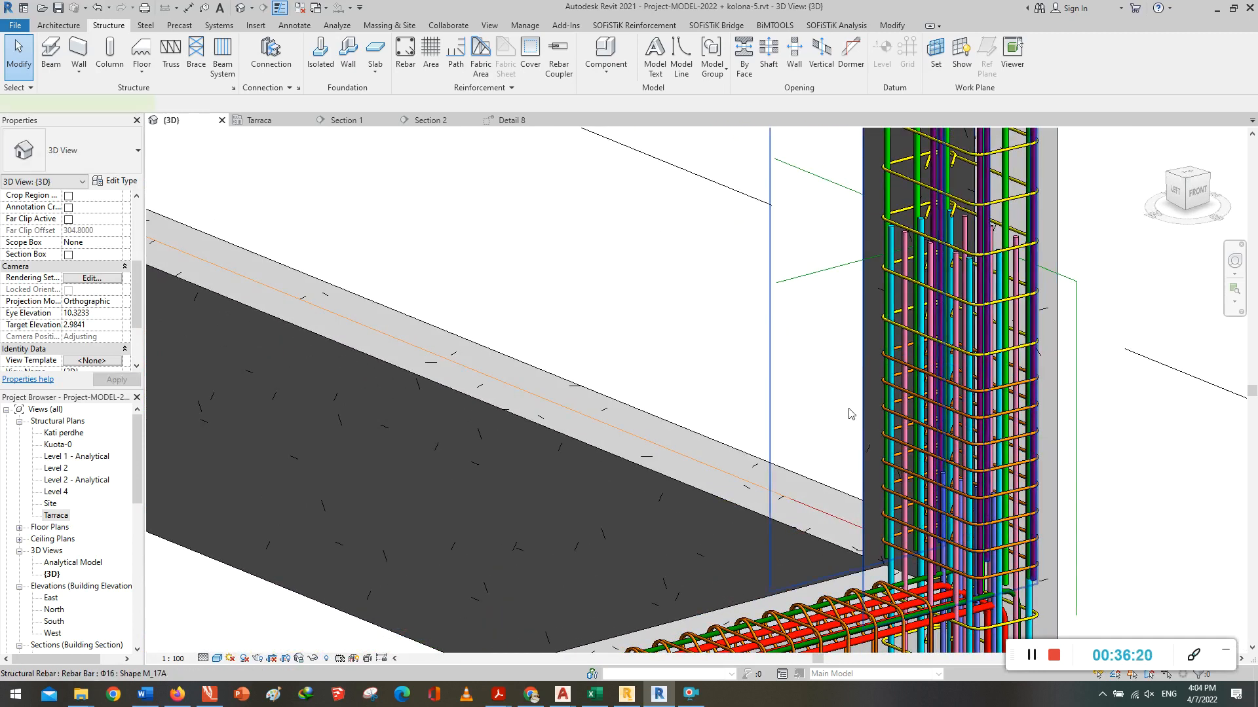
Step: Inspect the corner column's Φ16 bar set and the joint between the column and the lower beam from the front side
click(887, 359)
scroll(886, 360, down, 4)
shift+middle_drag(938, 465, 957, 528)
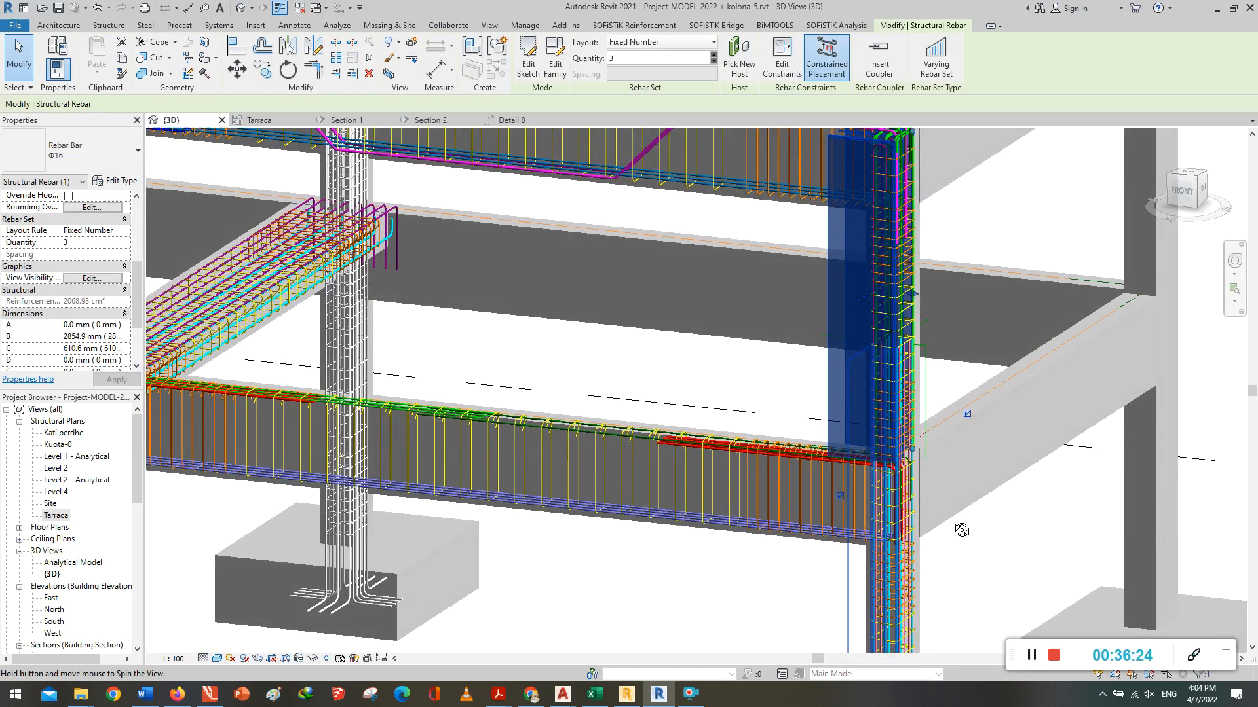
scroll(928, 536, up, 2)
scroll(929, 536, up, 4)
key(Escape)
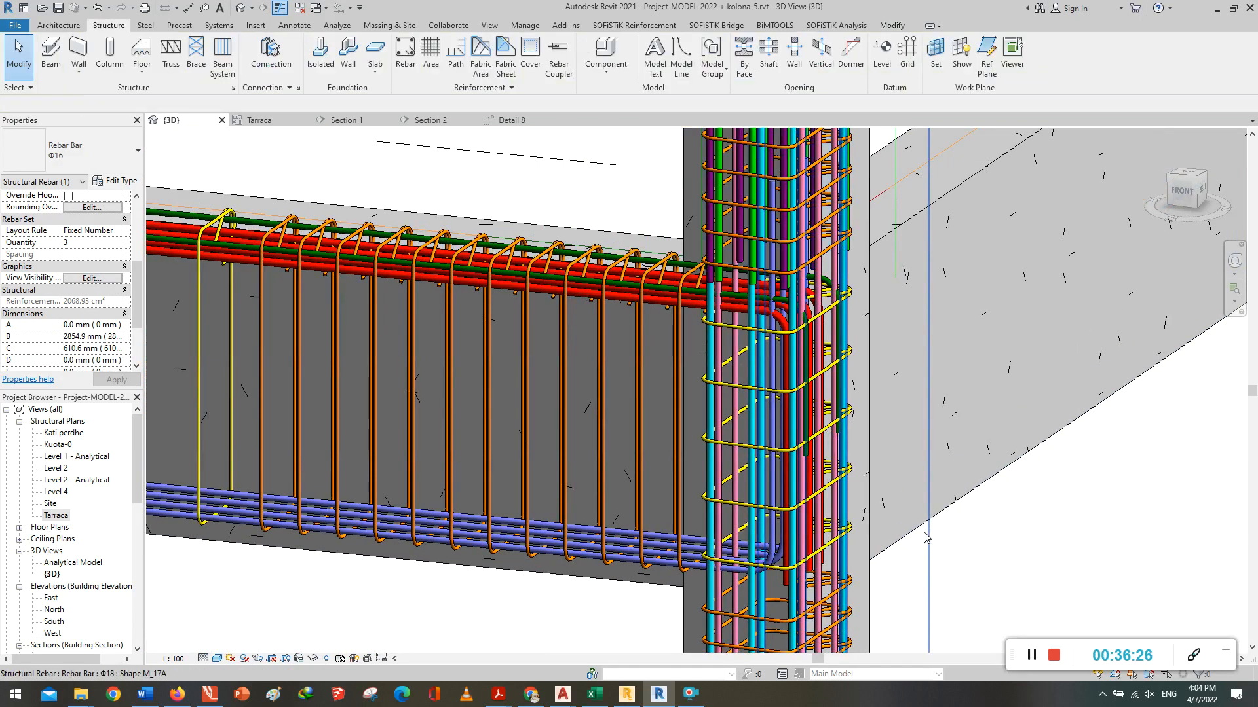
scroll(958, 518, up, 1)
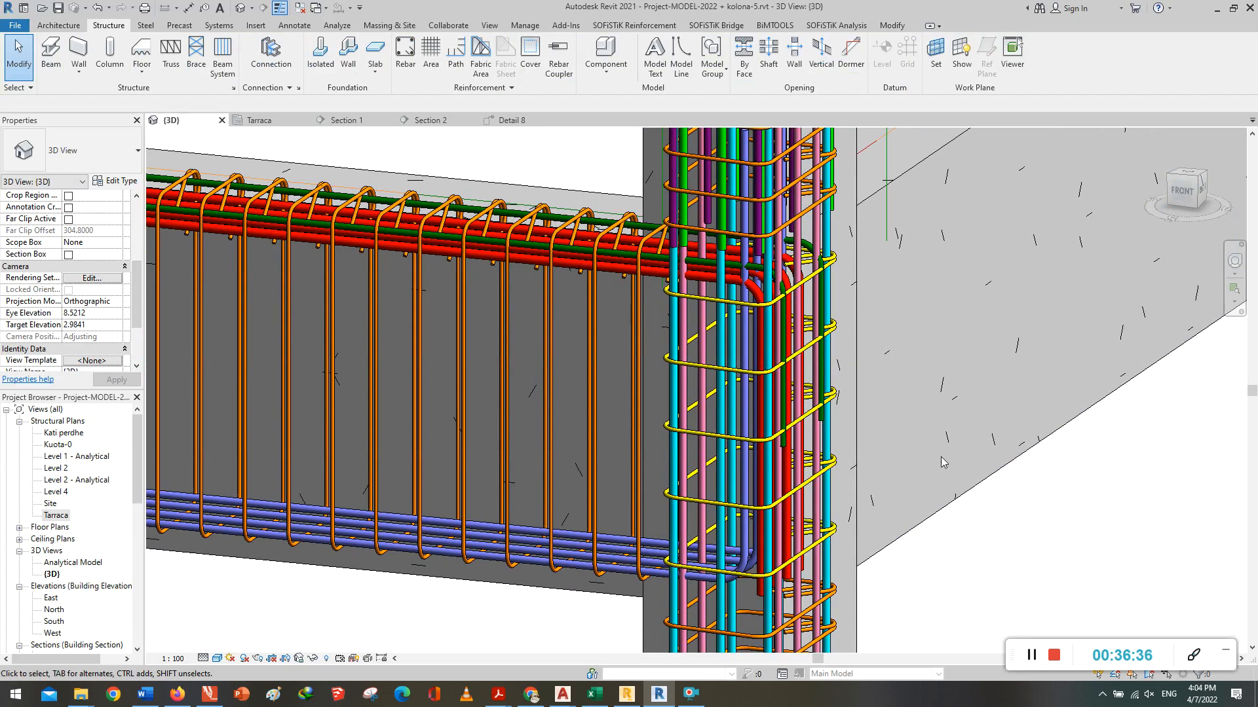
scroll(936, 463, down, 3)
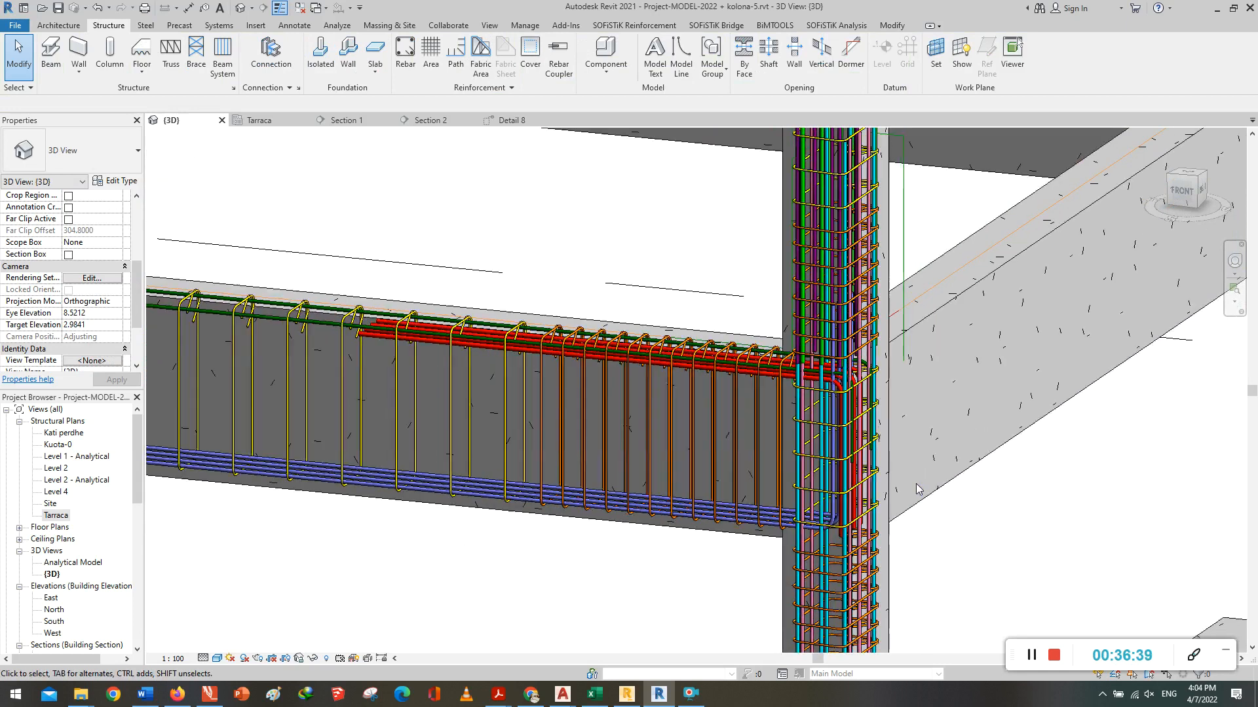
scroll(930, 467, down, 2)
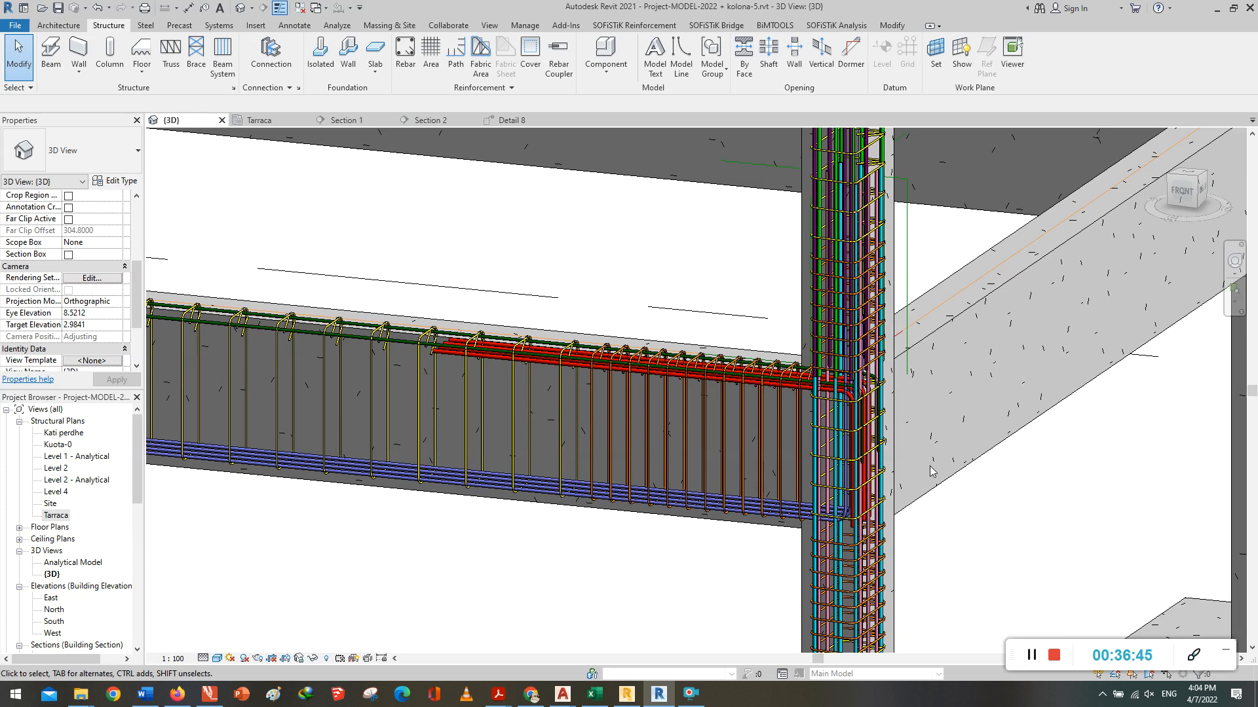
scroll(930, 467, down, 3)
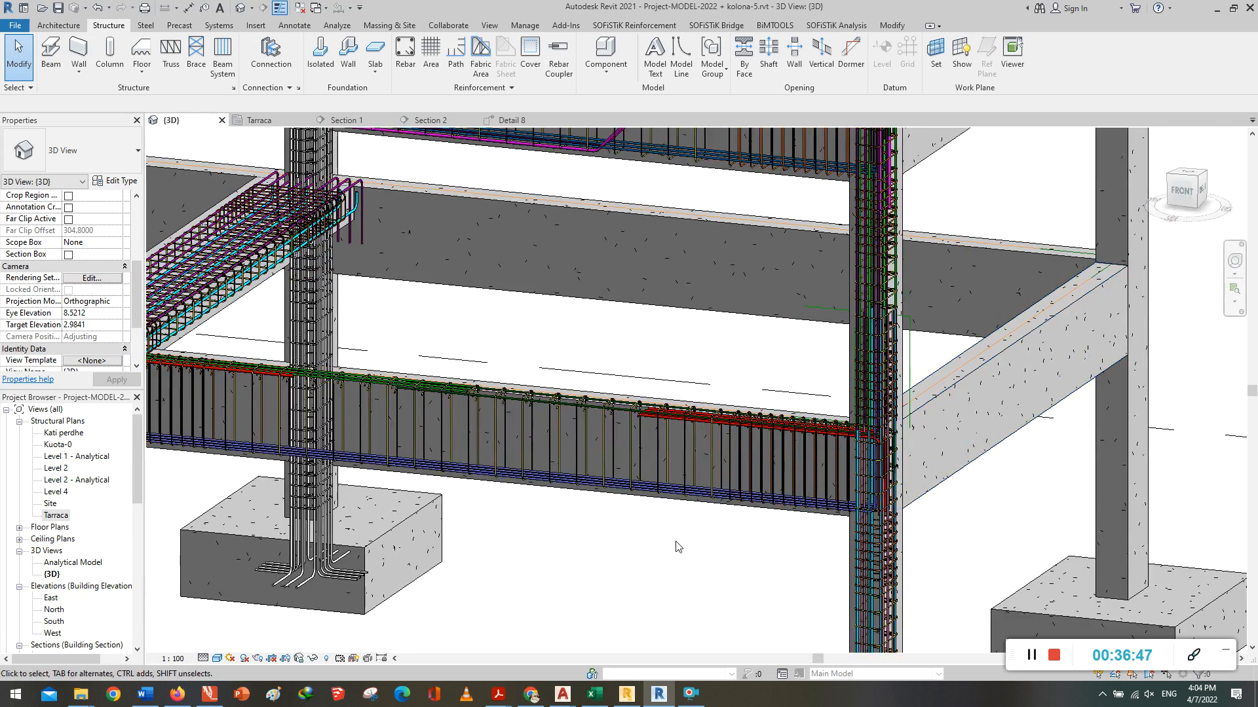
Step: Examine the uncoloured reinforcement of the rear middle column beneath the upper cross beam
shift+middle_drag(670, 570, 843, 557)
scroll(1015, 473, down, 2)
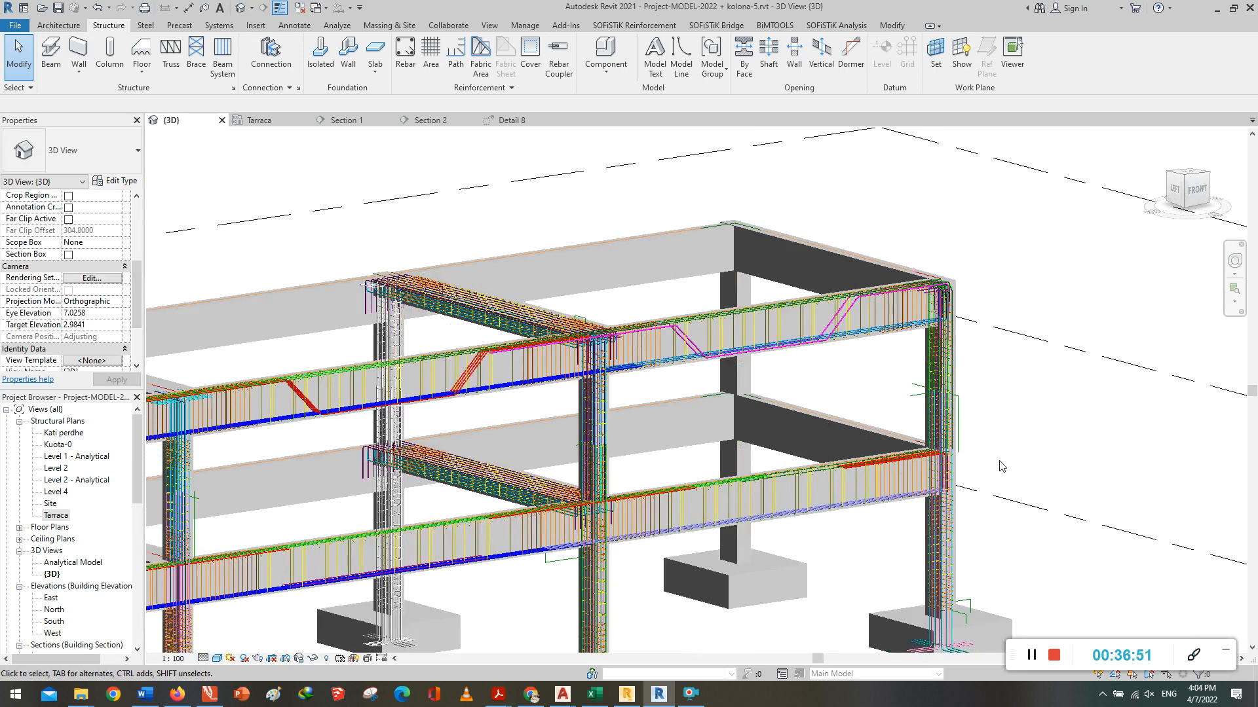
scroll(424, 288, up, 5)
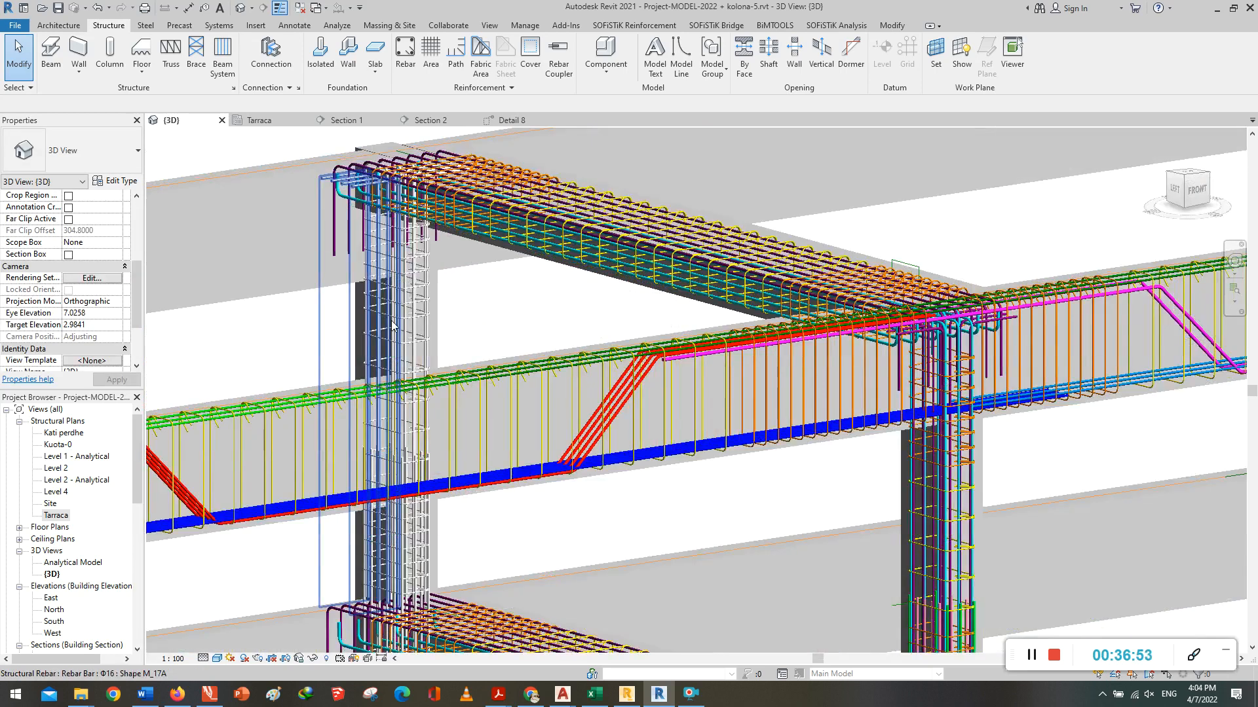
scroll(424, 288, down, 2)
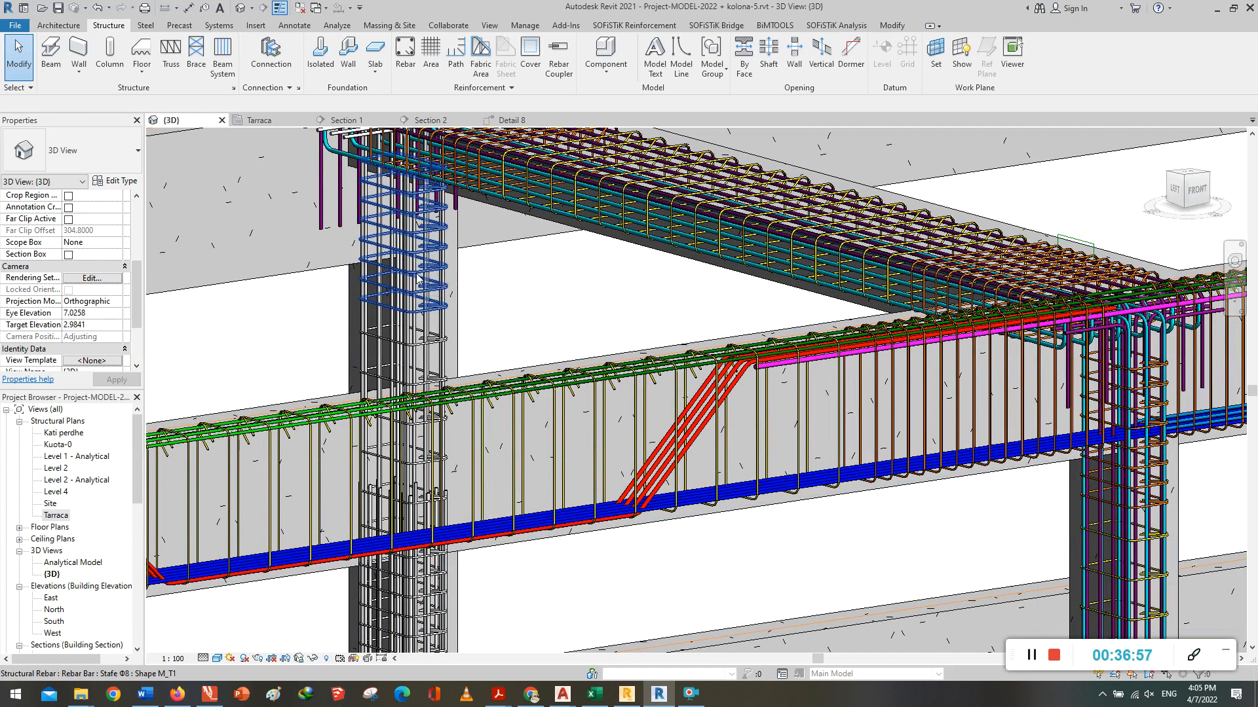
scroll(419, 278, up, 3)
scroll(413, 285, up, 1)
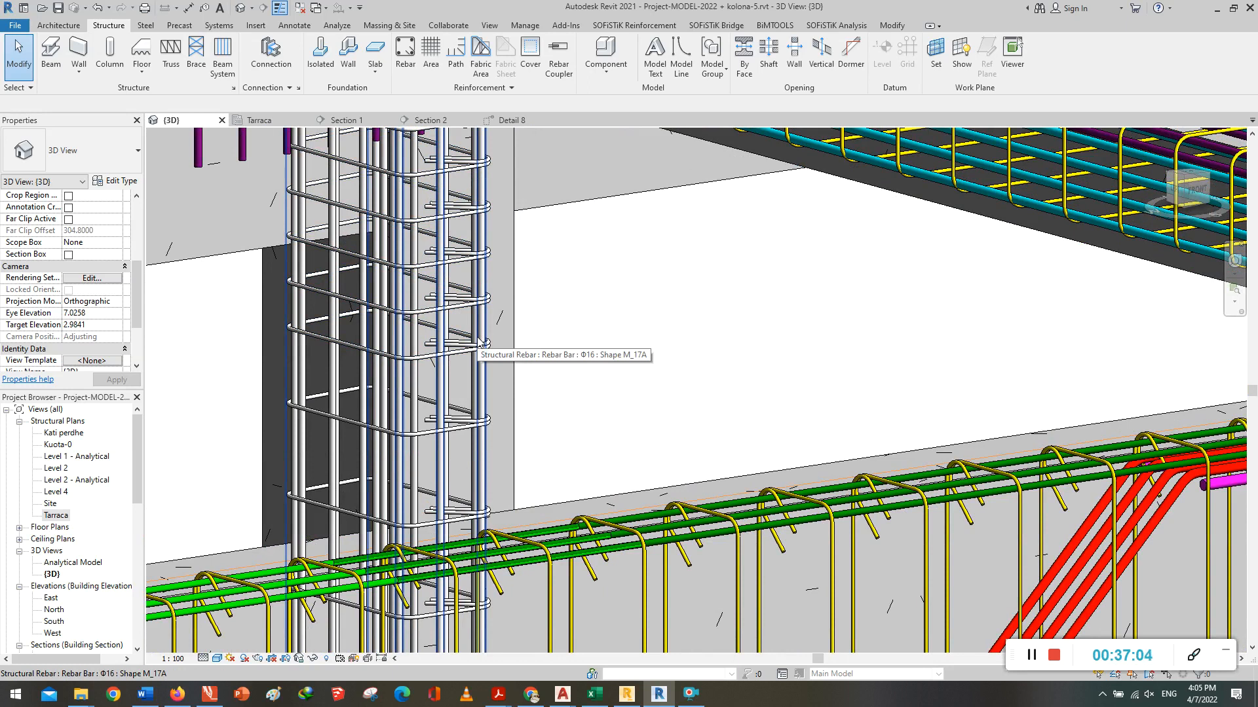
scroll(334, 393, down, 5)
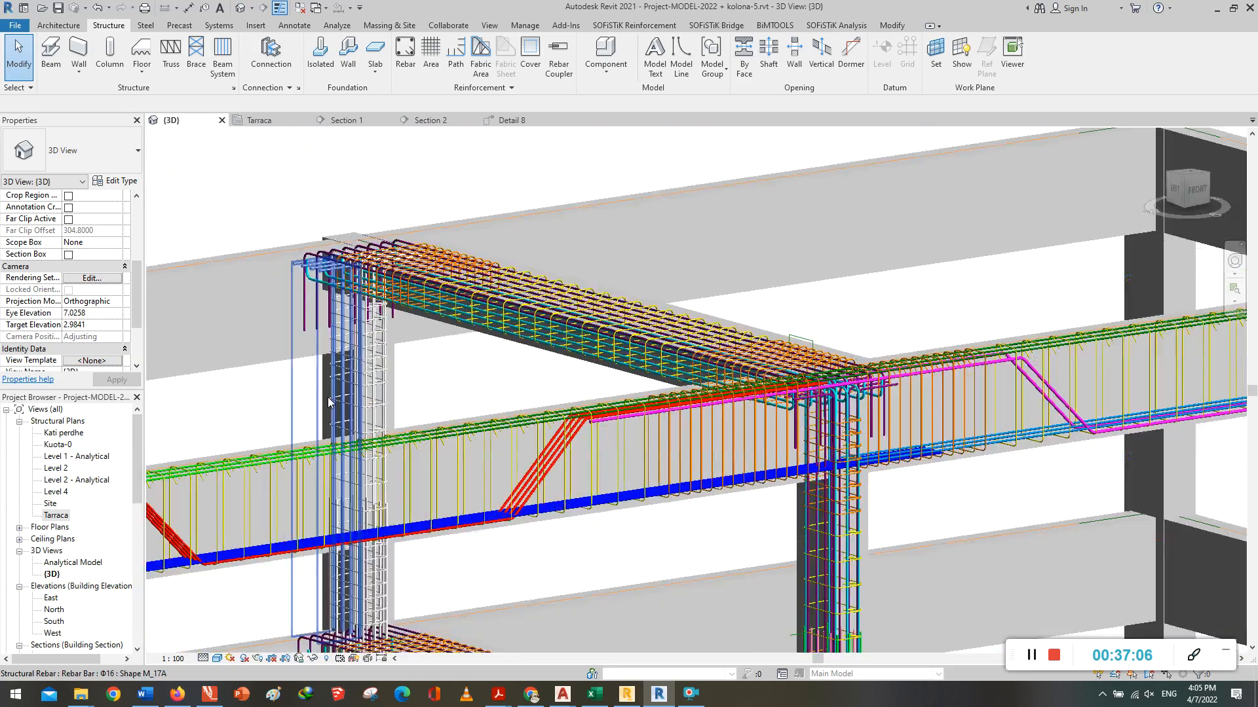
scroll(329, 402, down, 3)
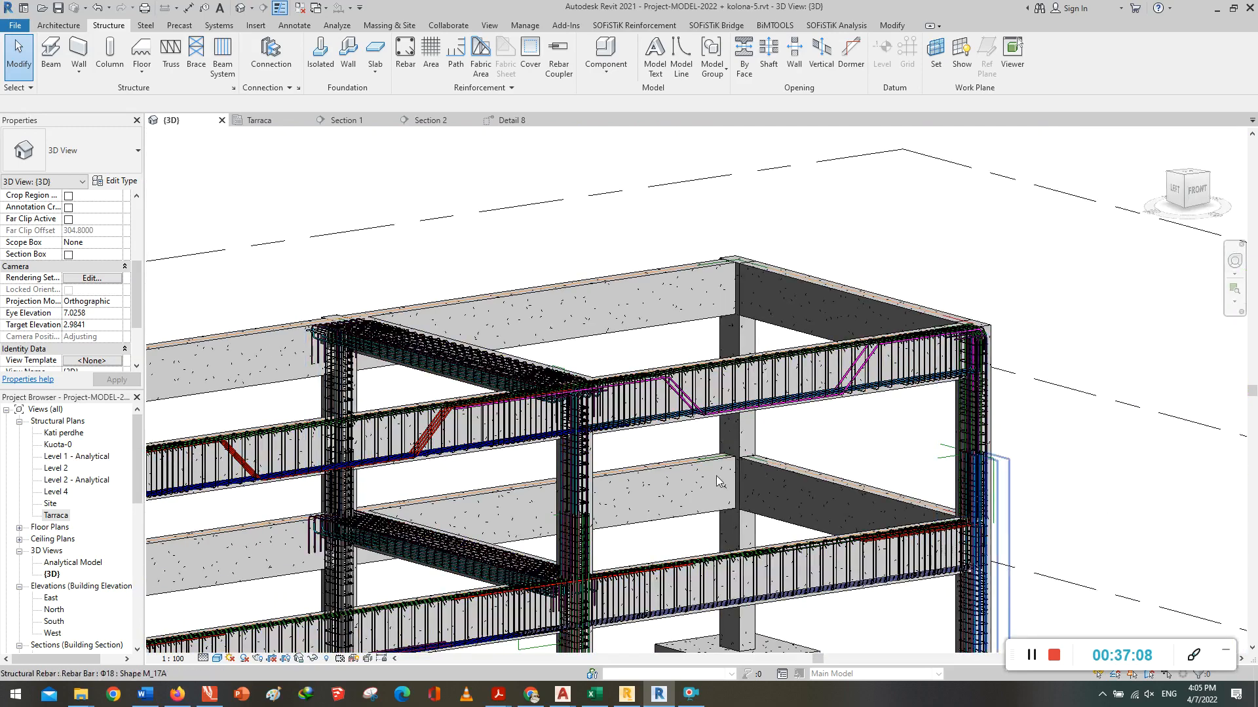
Step: Examine the reinforcement where the cross beams meet the front beams at the front middle column on both levels
scroll(715, 371, up, 6)
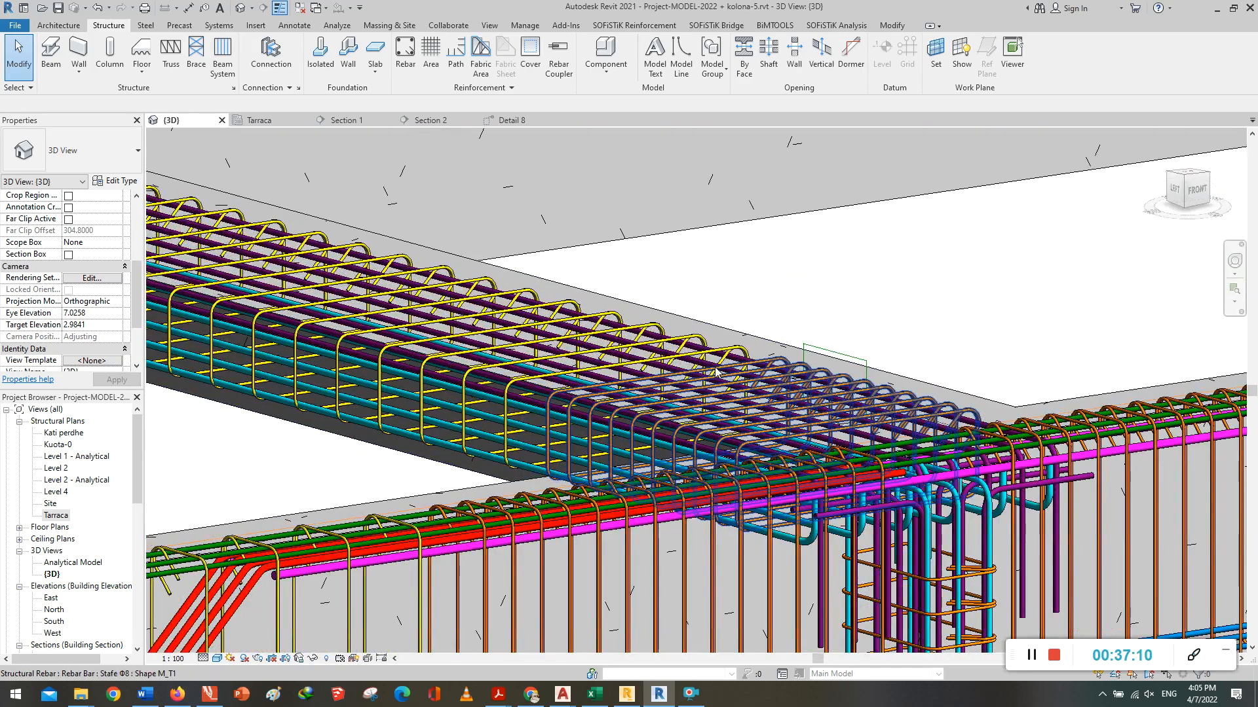
scroll(715, 371, down, 5)
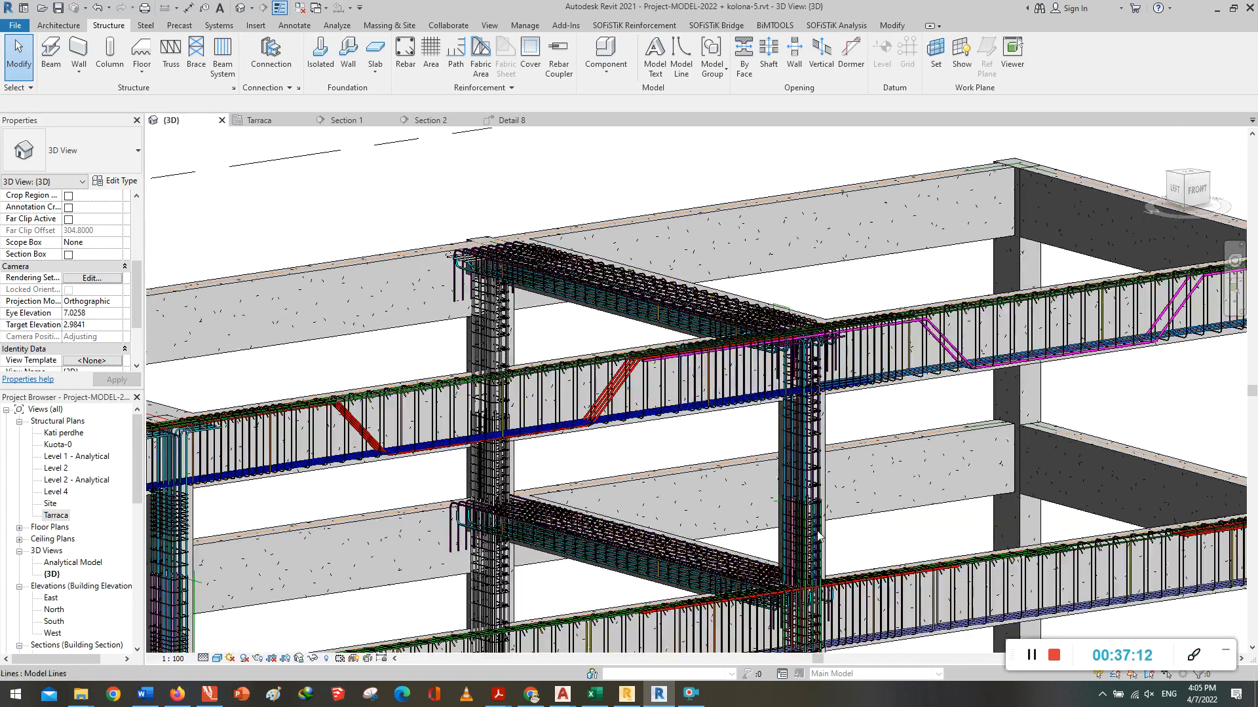
scroll(820, 528, up, 5)
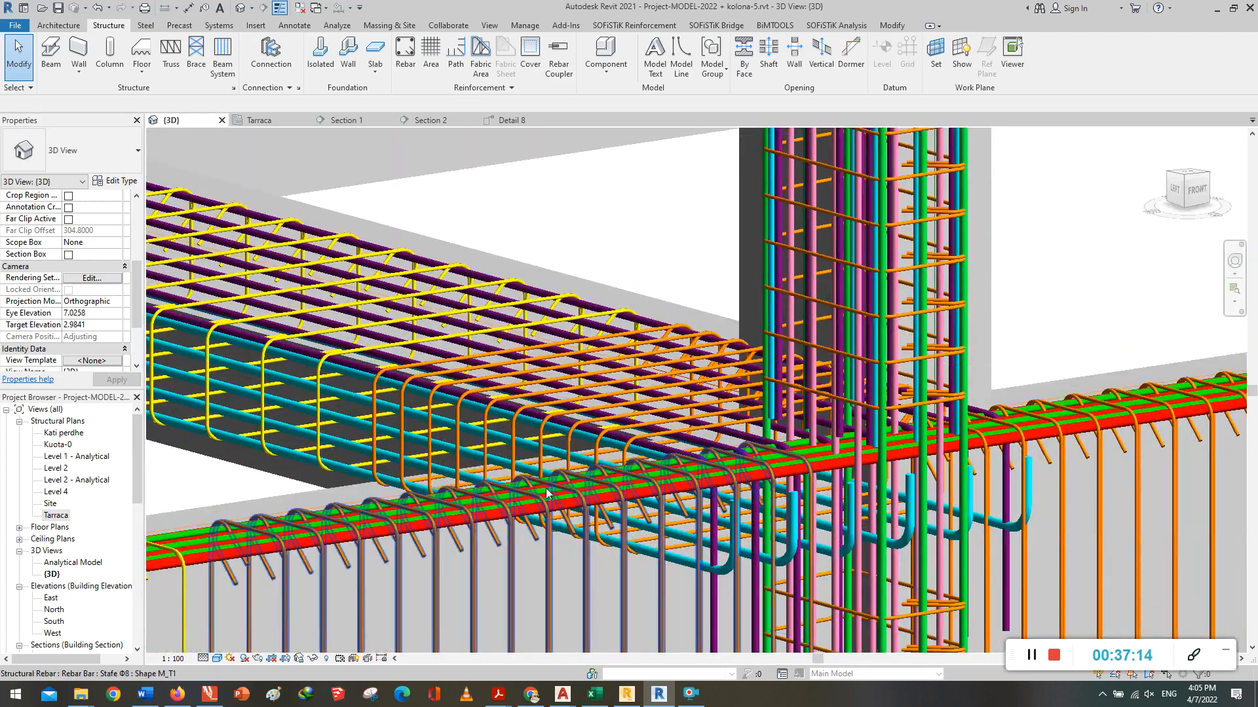
scroll(649, 541, up, 5)
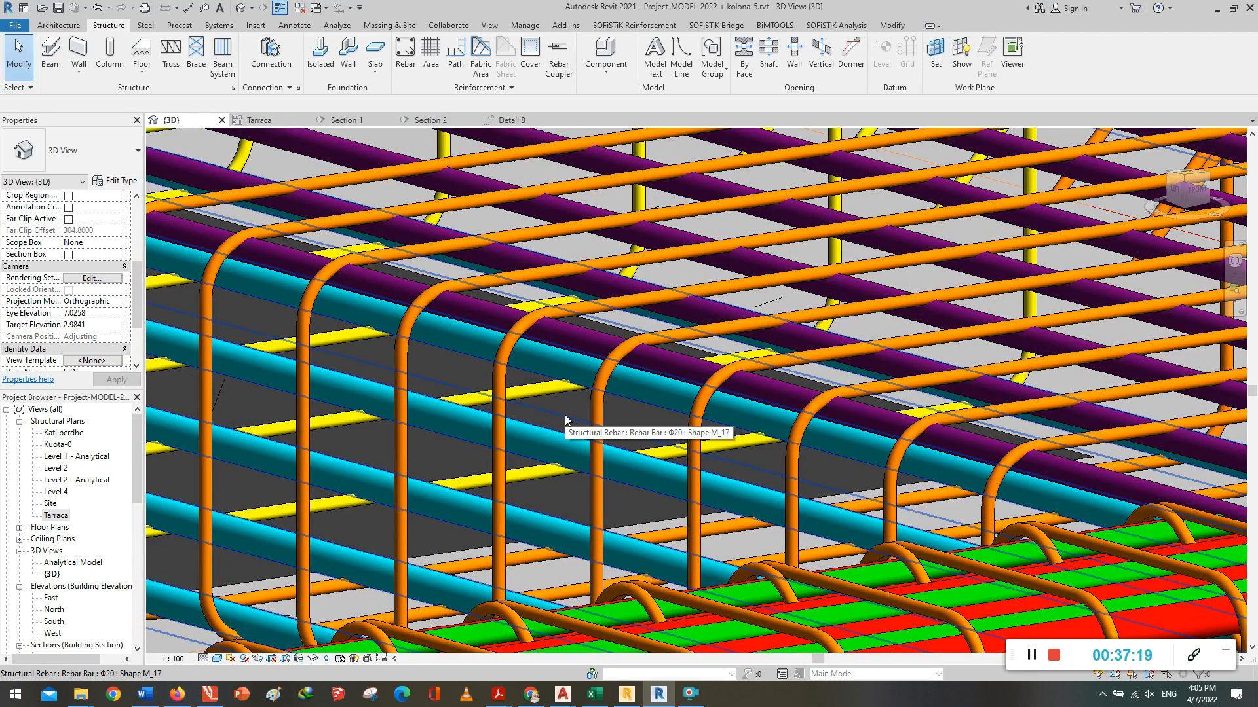
scroll(548, 409, down, 3)
scroll(542, 411, down, 2)
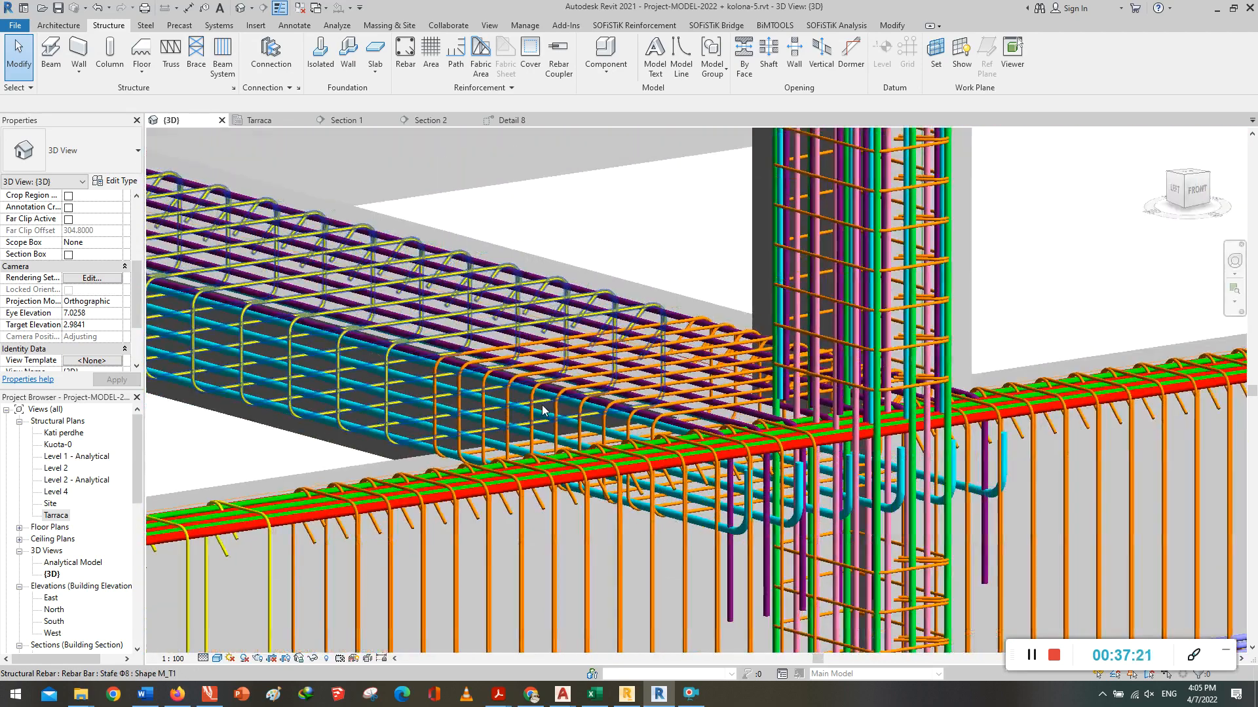
middle_drag(1059, 548, 1078, 477)
scroll(1057, 476, up, 1)
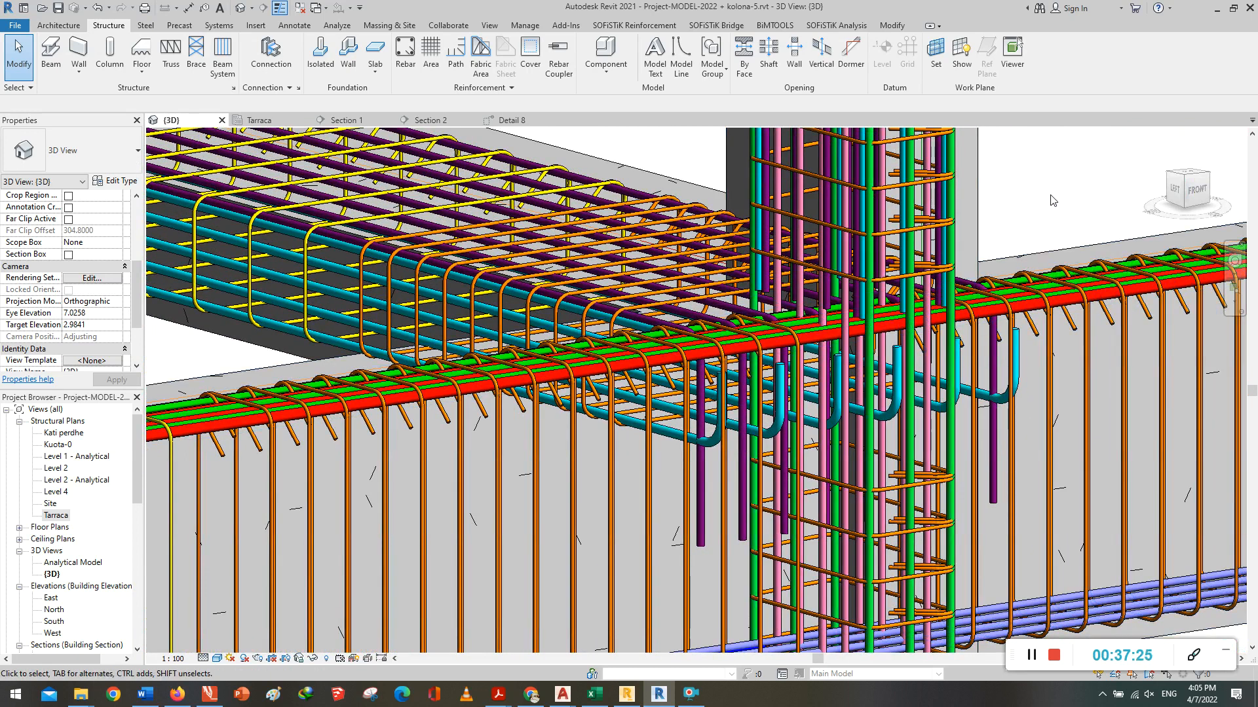
scroll(541, 458, down, 2)
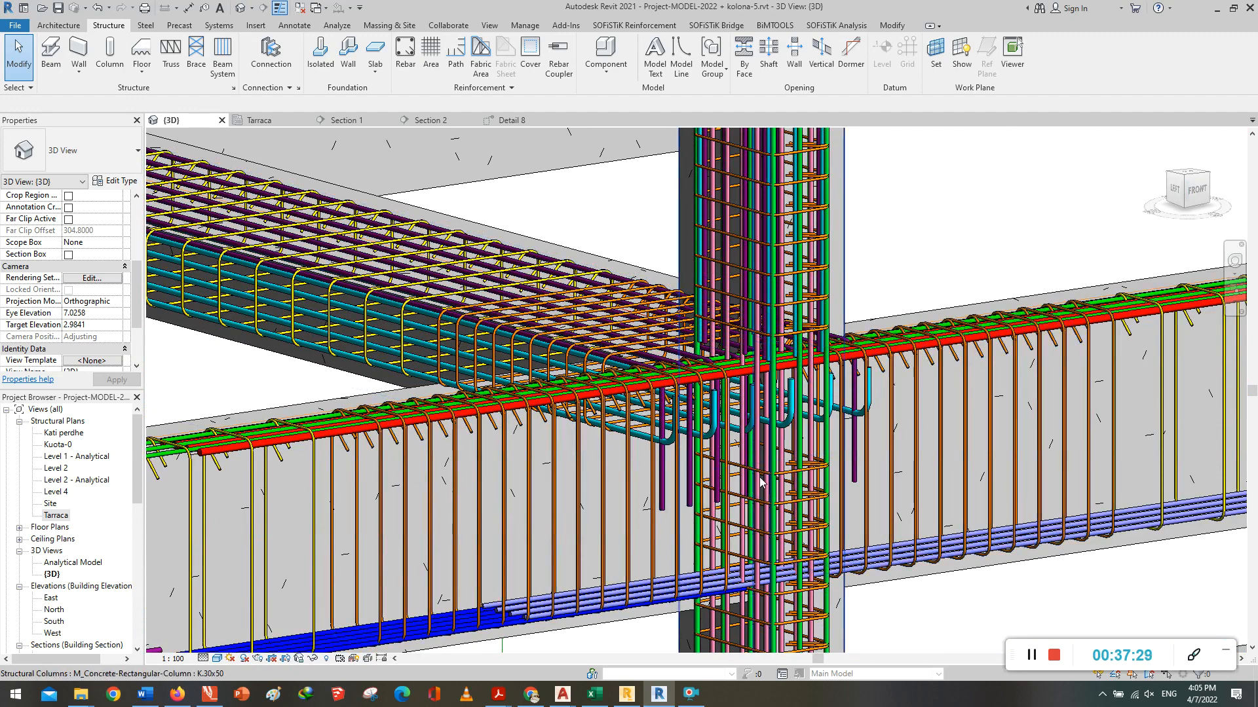
scroll(608, 508, down, 1)
scroll(539, 505, down, 6)
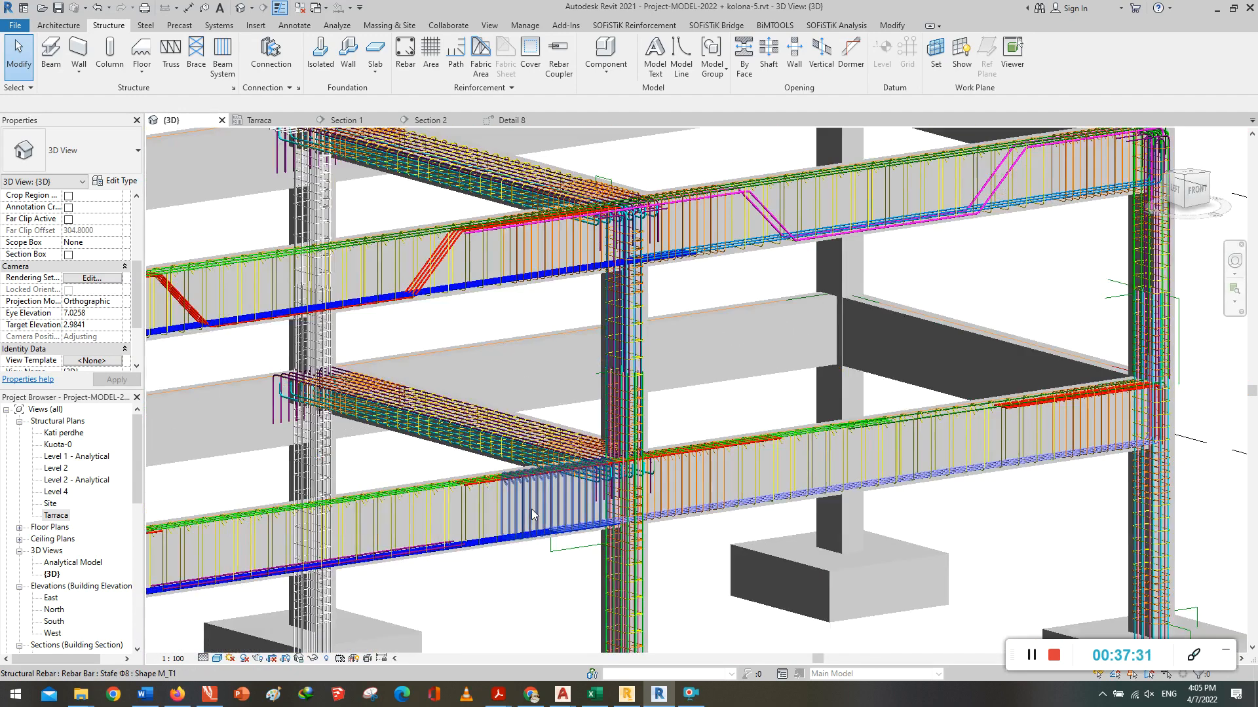
Step: Review the lower beam's connection to the corner column and the overall reinforced frame with its footings
scroll(1031, 495, down, 1)
middle_drag(969, 508, 744, 486)
scroll(953, 433, up, 6)
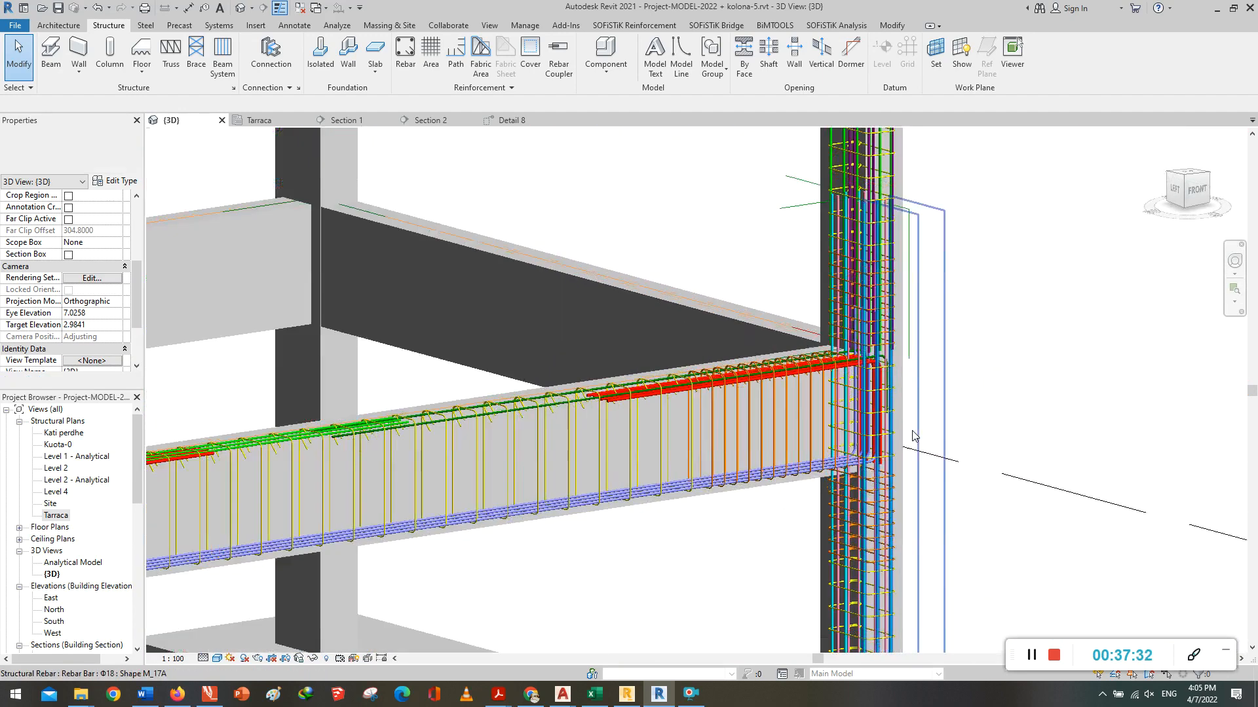
scroll(908, 438, down, 3)
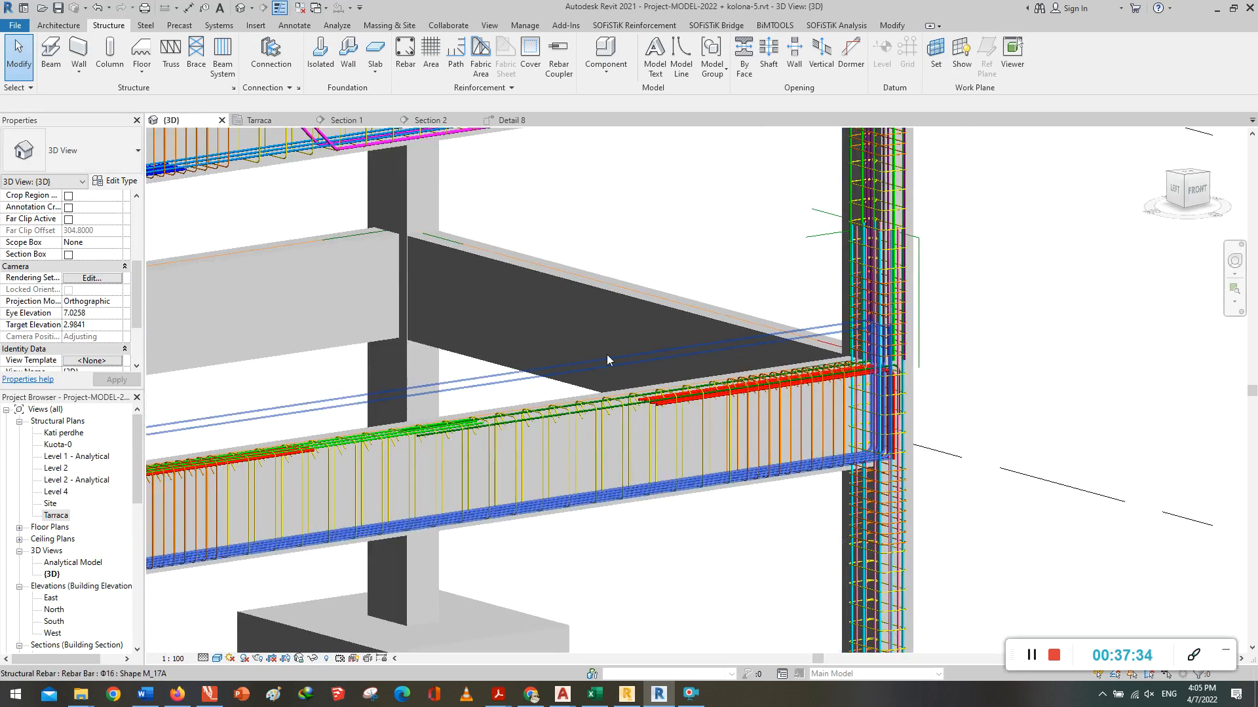
scroll(957, 347, down, 4)
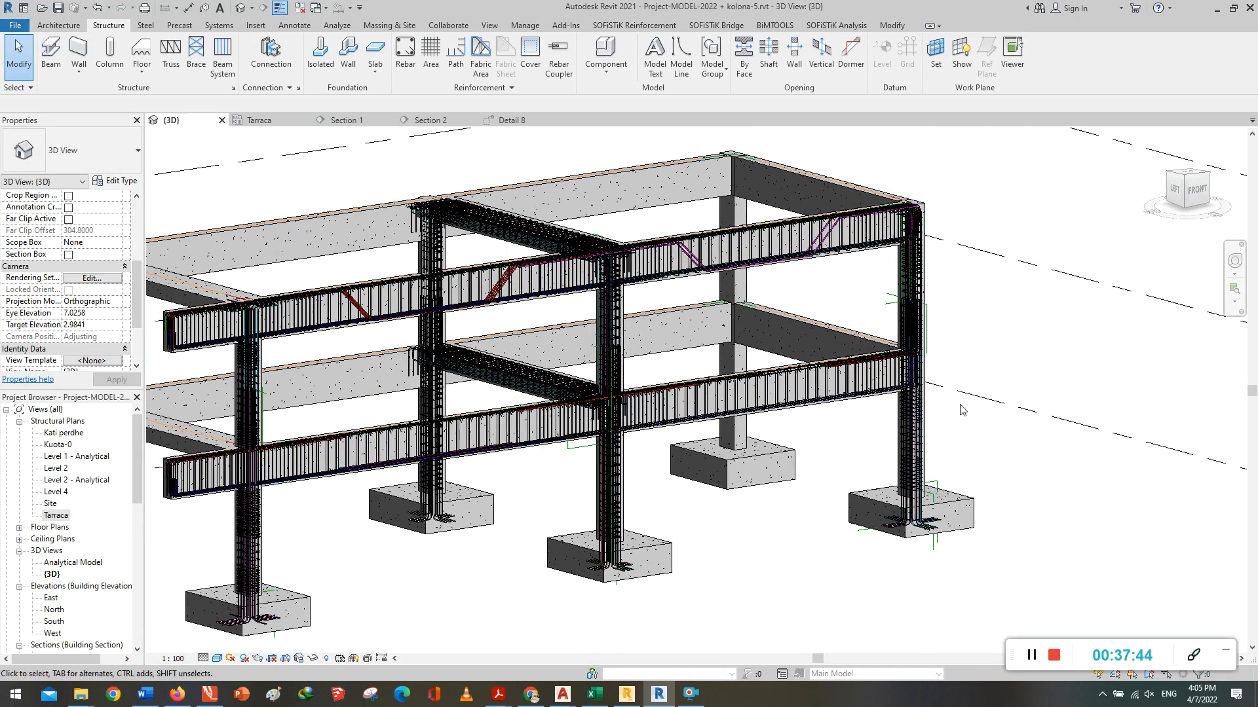
middle_drag(992, 365, 1101, 349)
scroll(1102, 349, down, 1)
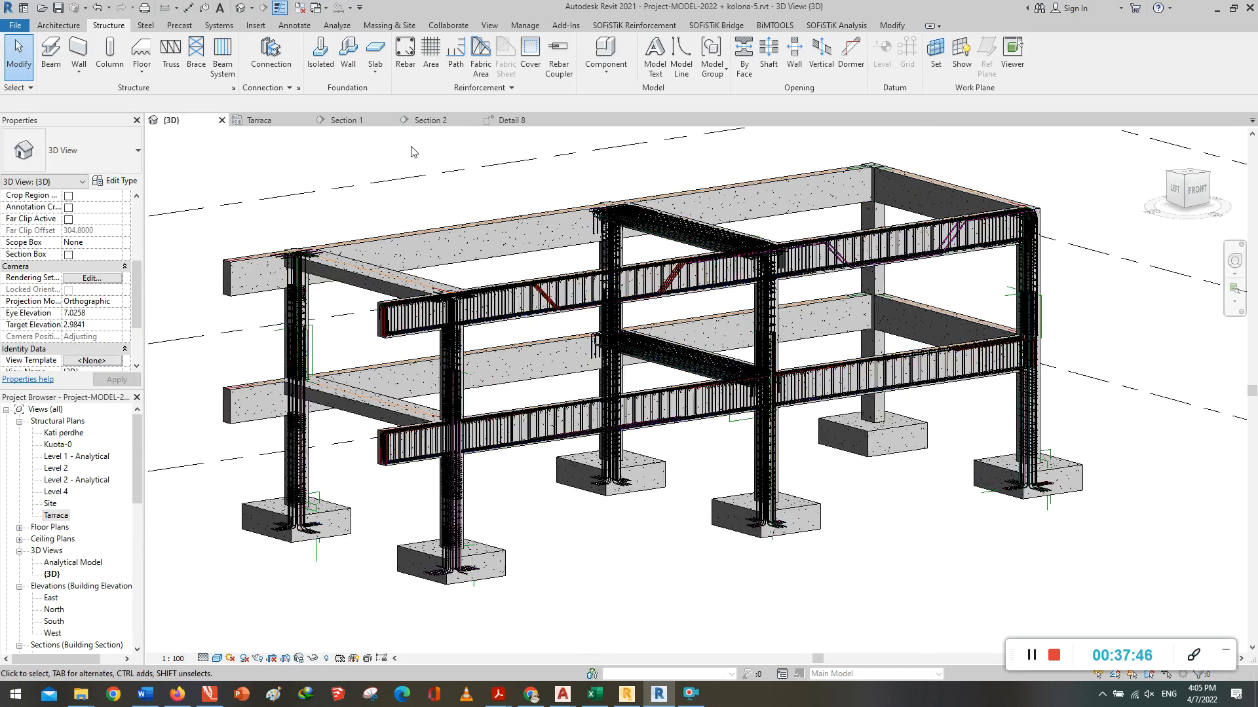
Step: Open the Detail 8 view showing the column's cross-section
click(517, 123)
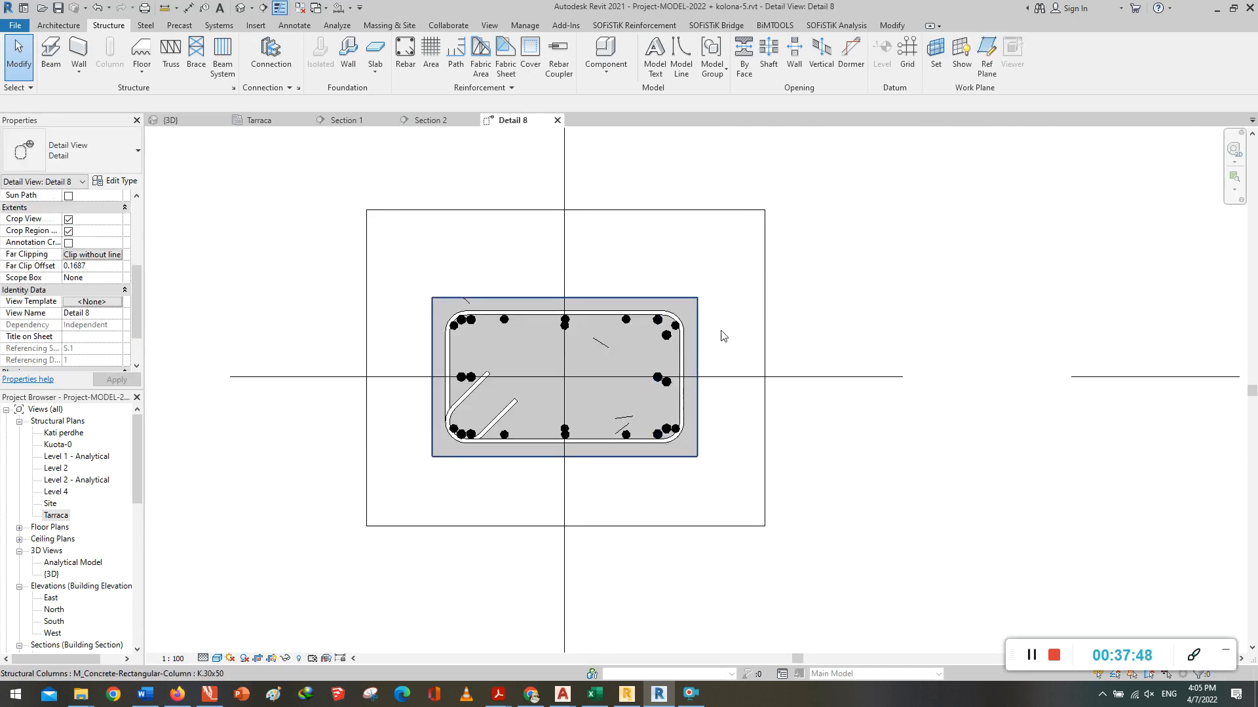
click(1033, 660)
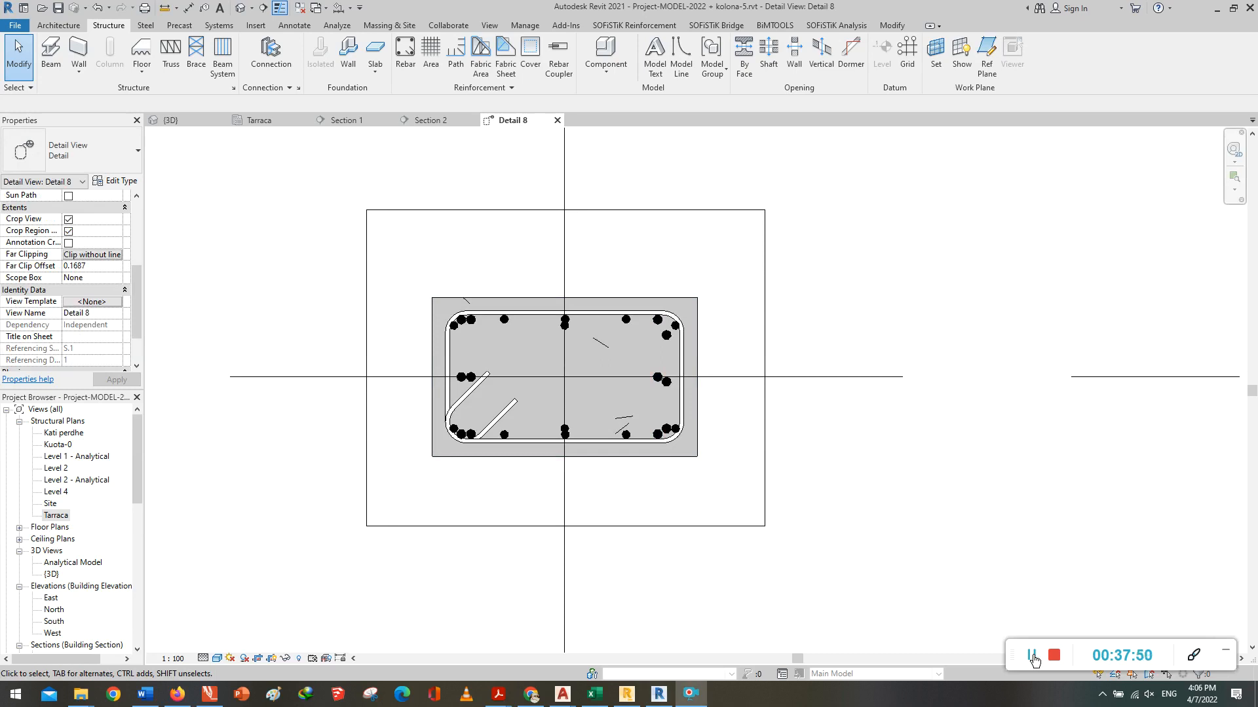
Step: Open the Section 1 view at the lower part of the column
click(432, 124)
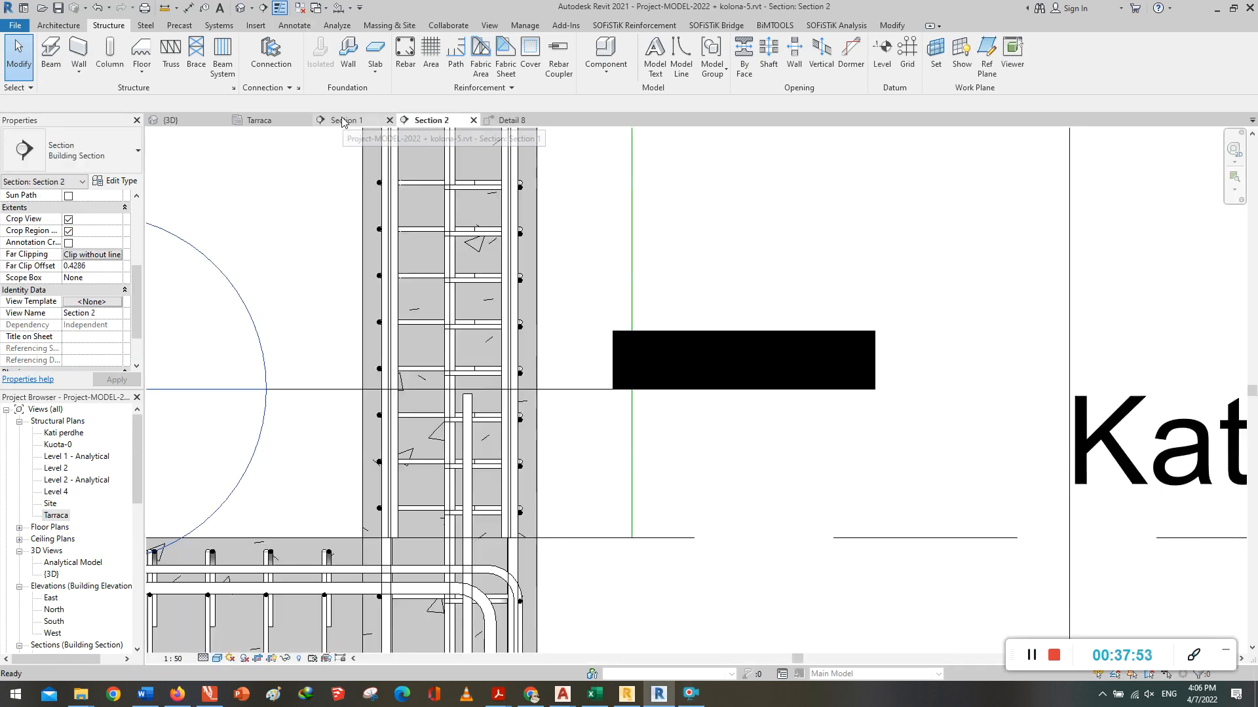
scroll(769, 398, down, 3)
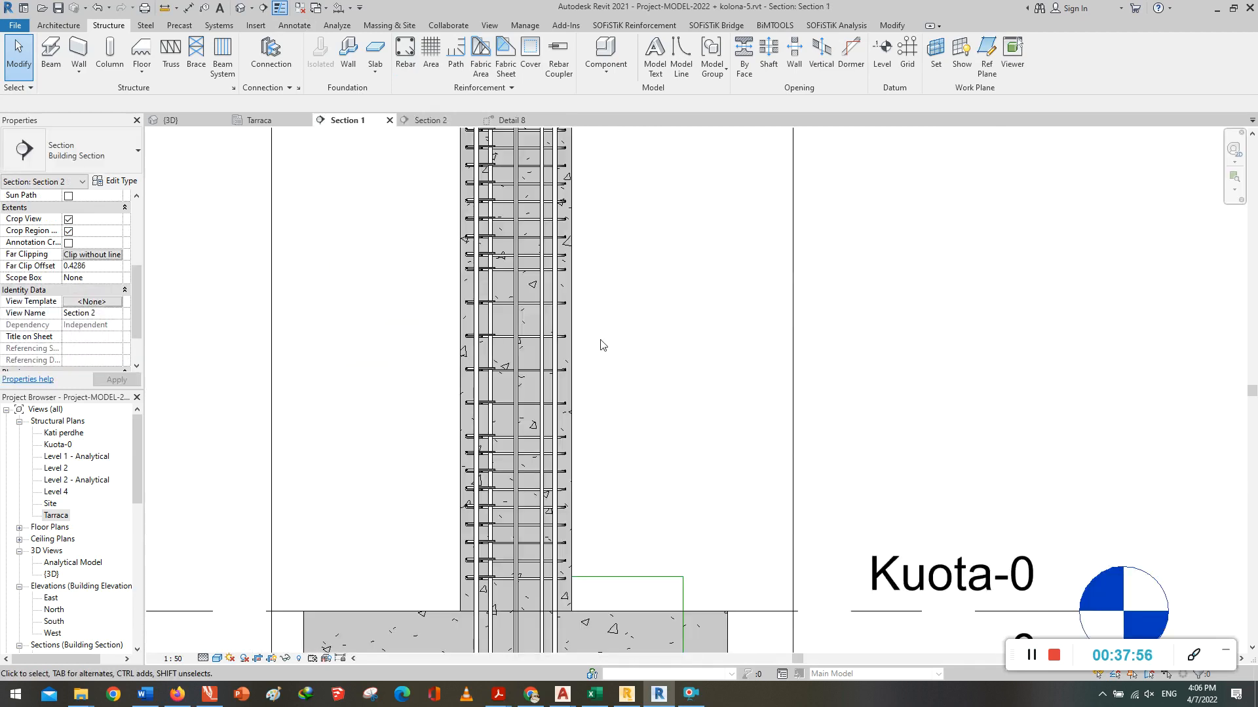
middle_drag(622, 394, 645, 331)
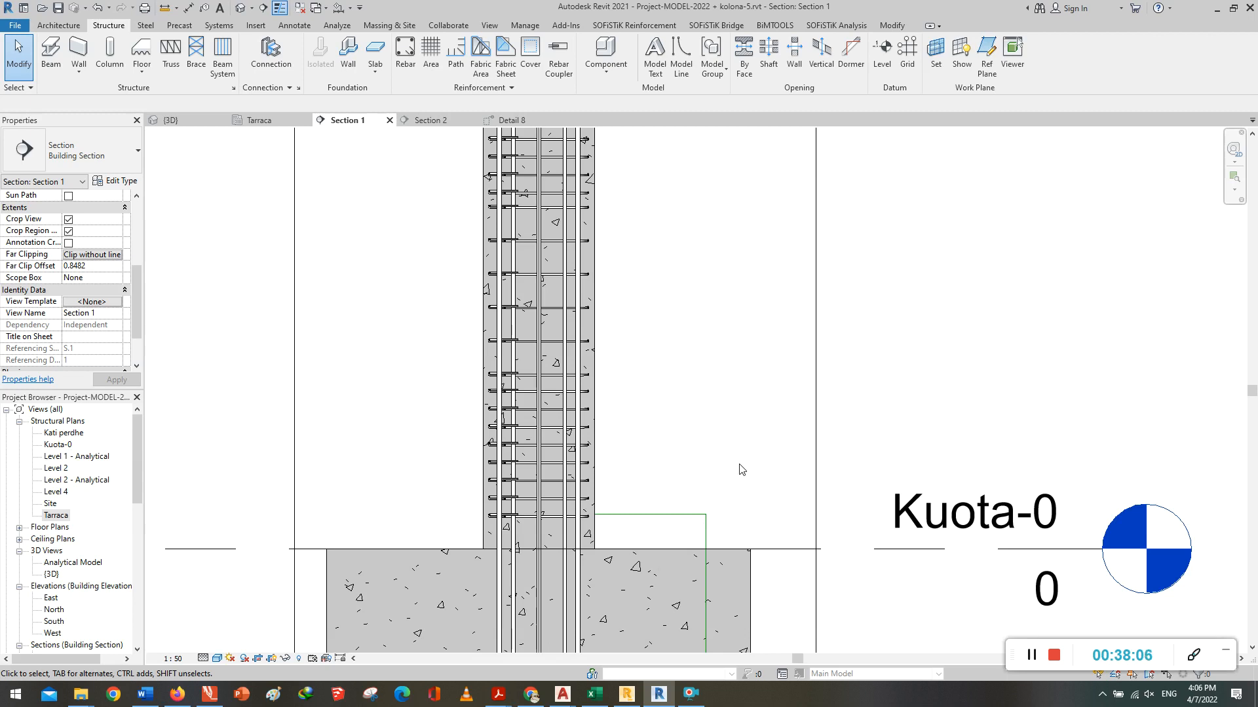
Step: Tag the Φ18 bar near the lower column's right face by category, using a horizontal tag with a Free End leader
click(301, 27)
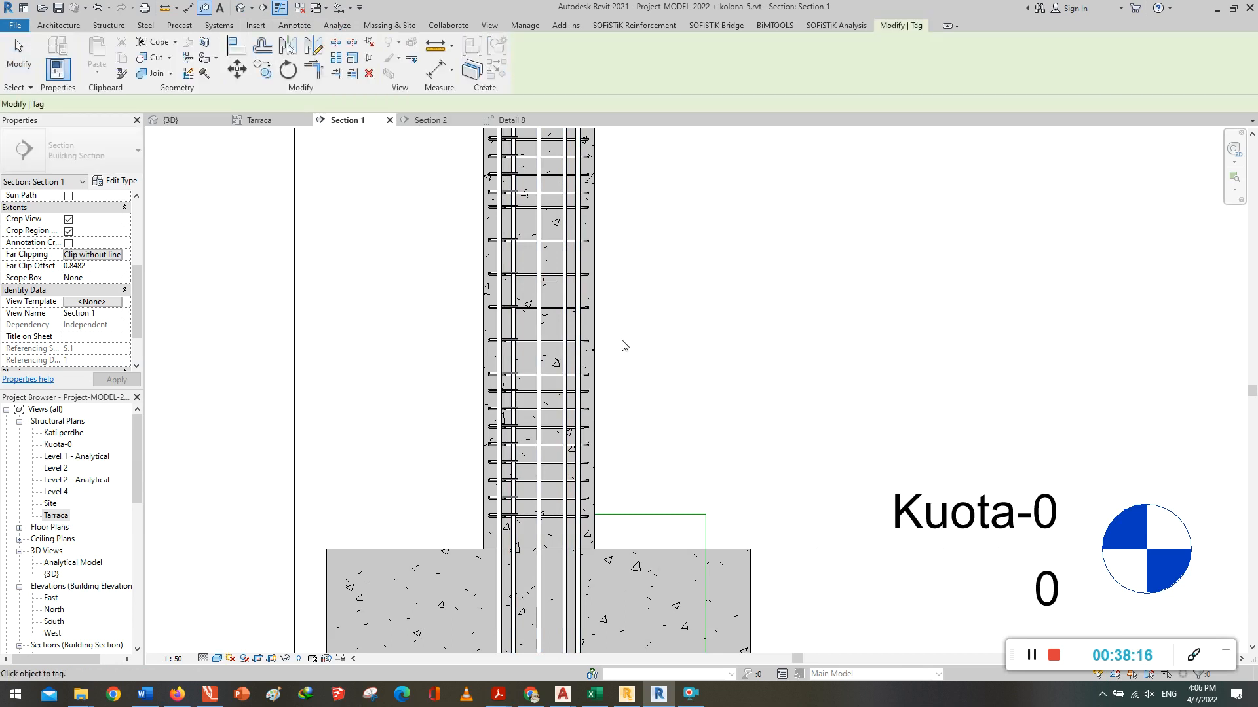
middle_drag(640, 360, 698, 216)
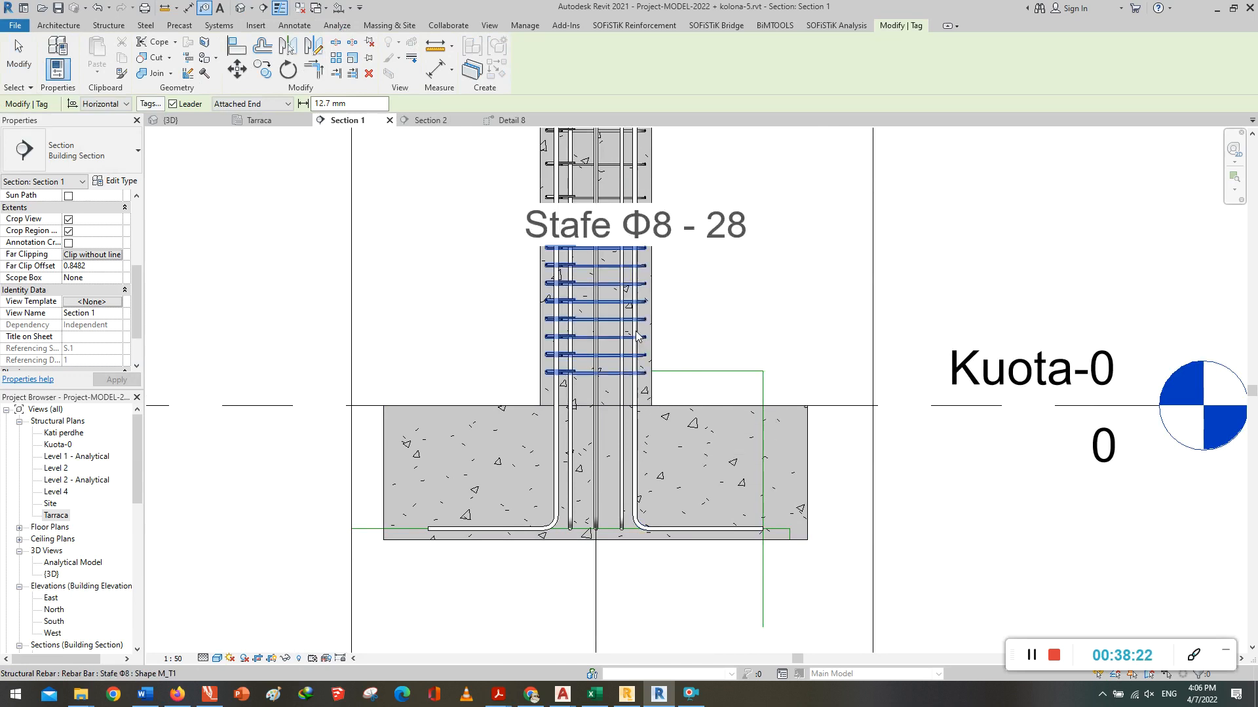
click(251, 105)
click(247, 126)
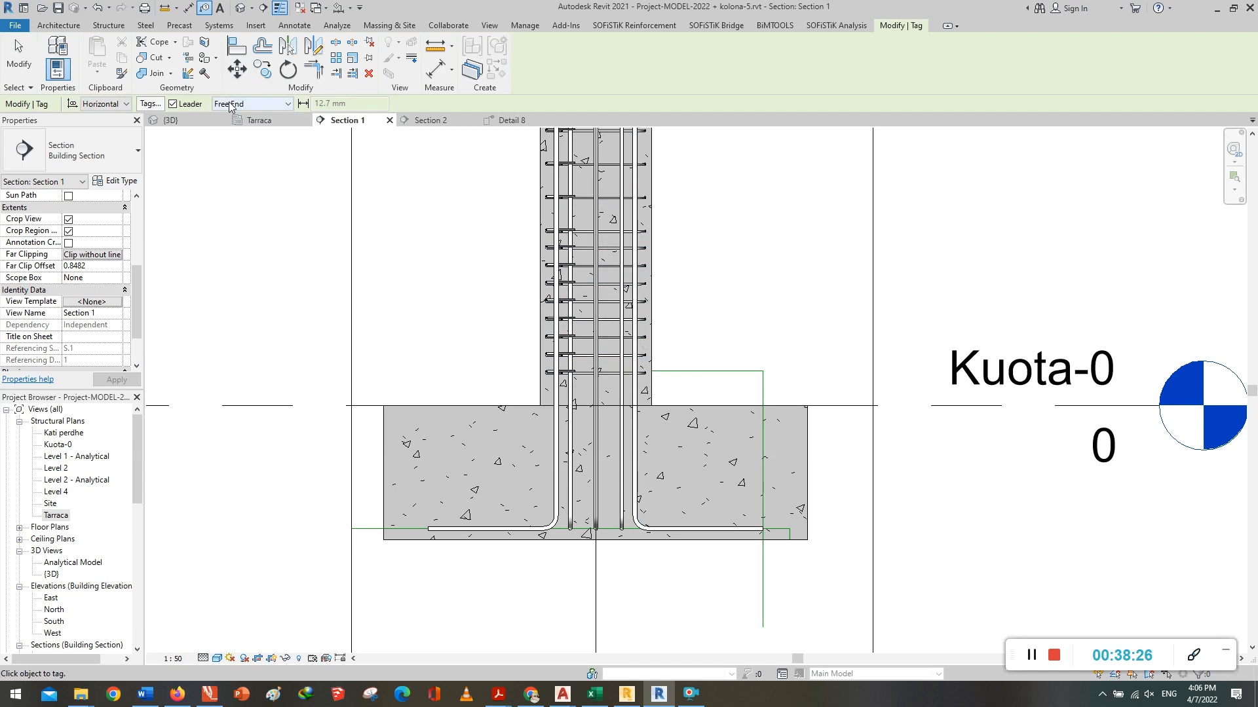
click(637, 393)
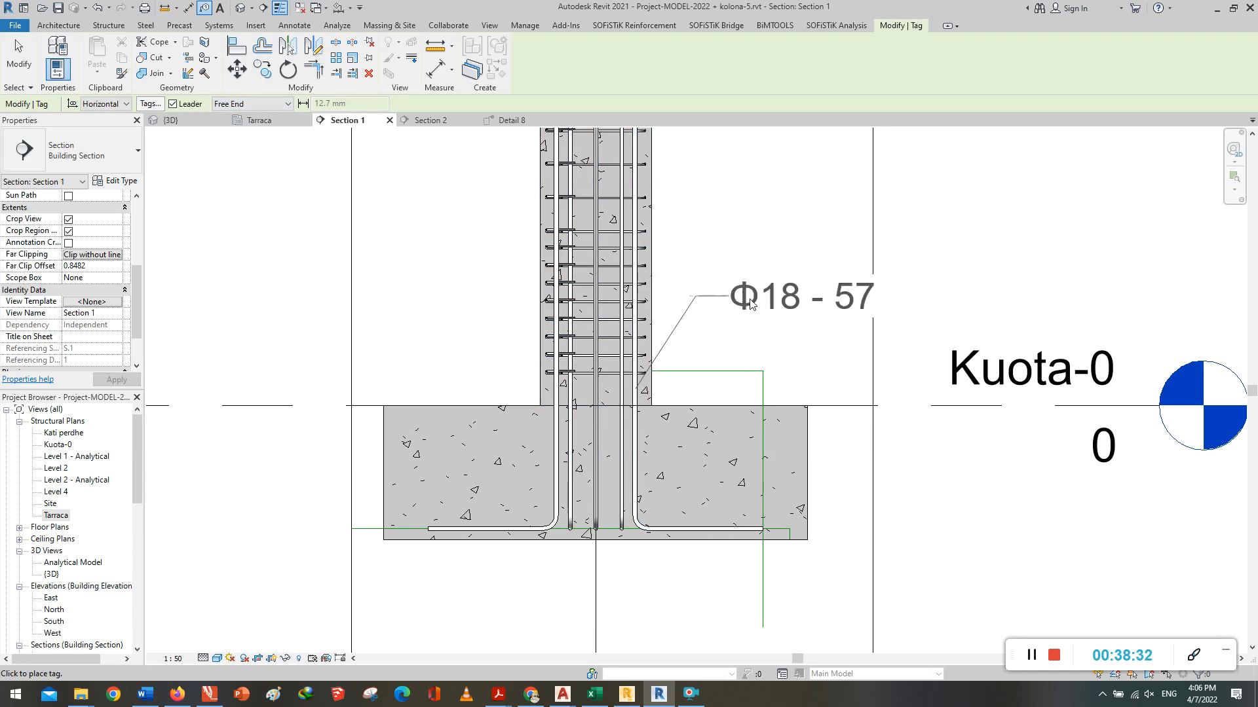
click(763, 302)
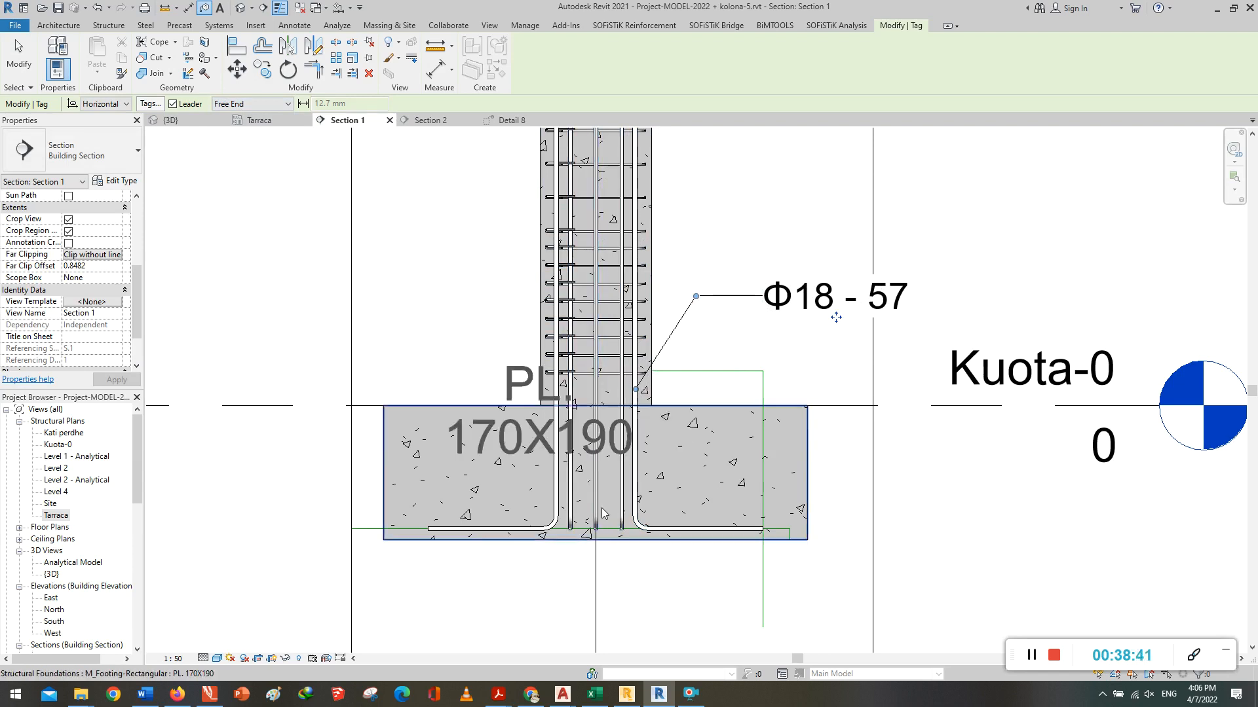
Step: Tag the lower column's inner Φ16 bar above the existing Φ18 tag, and tag the Φ18 bar near its left face
click(621, 240)
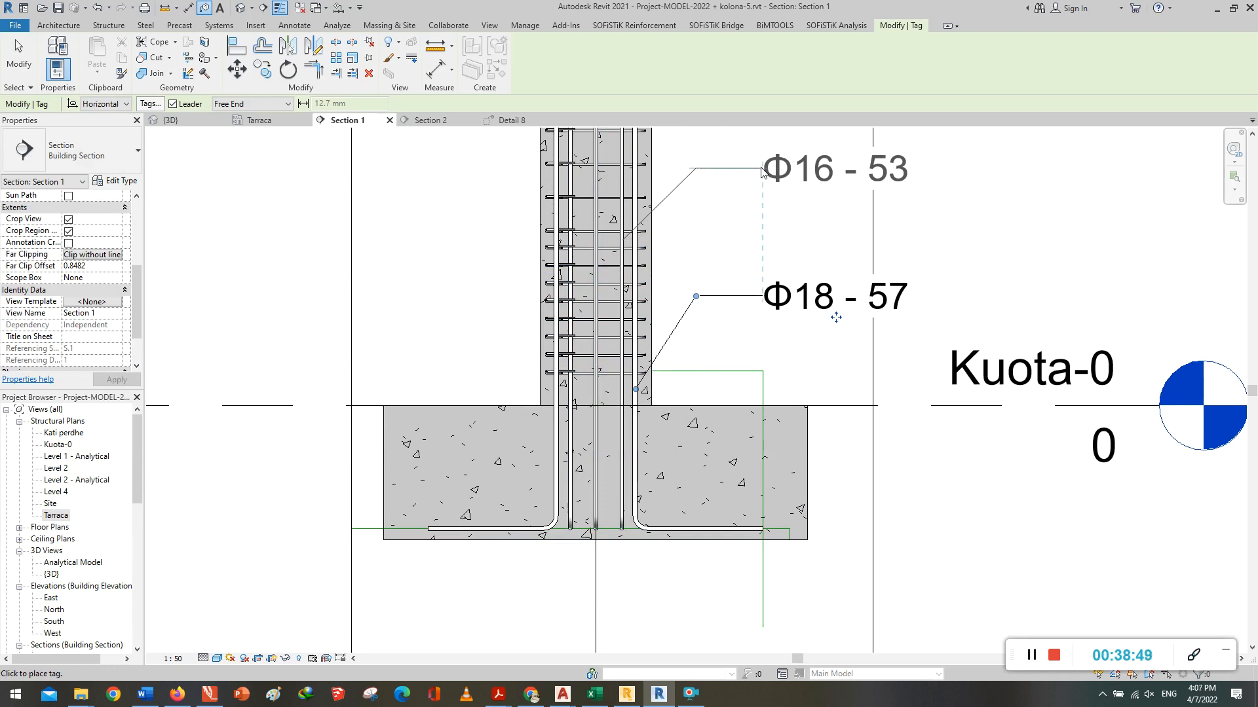
click(761, 171)
scroll(762, 580, down, 3)
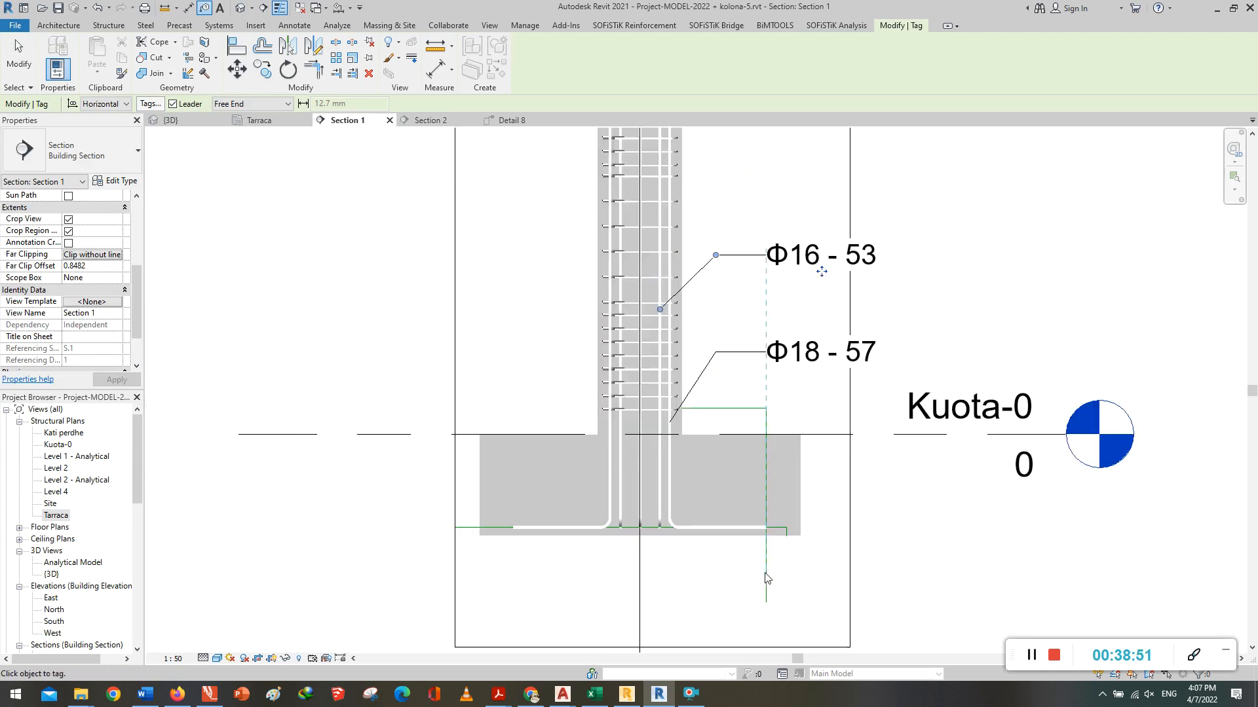
scroll(628, 363, up, 2)
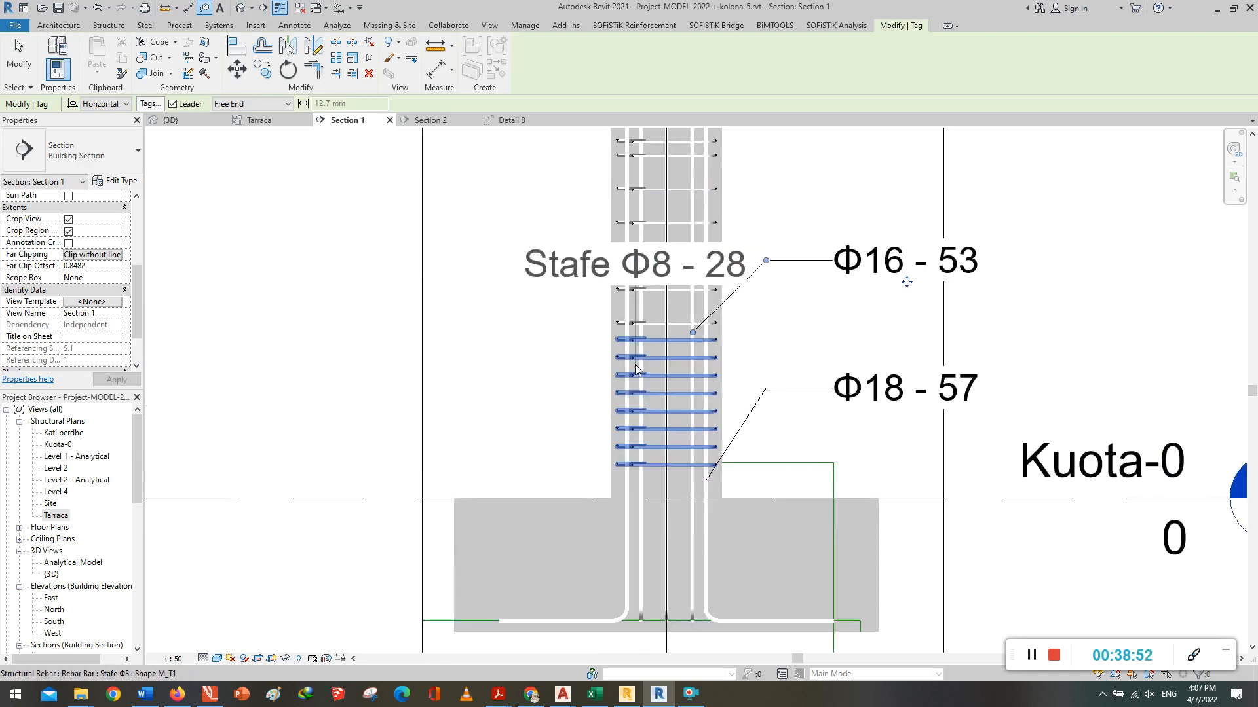
click(627, 308)
click(482, 248)
Step: Tag the Φ16 and Φ18 bars on the right side of the column between Kati perdhe and Tarraca, aligning the two tags
scroll(580, 568, down, 3)
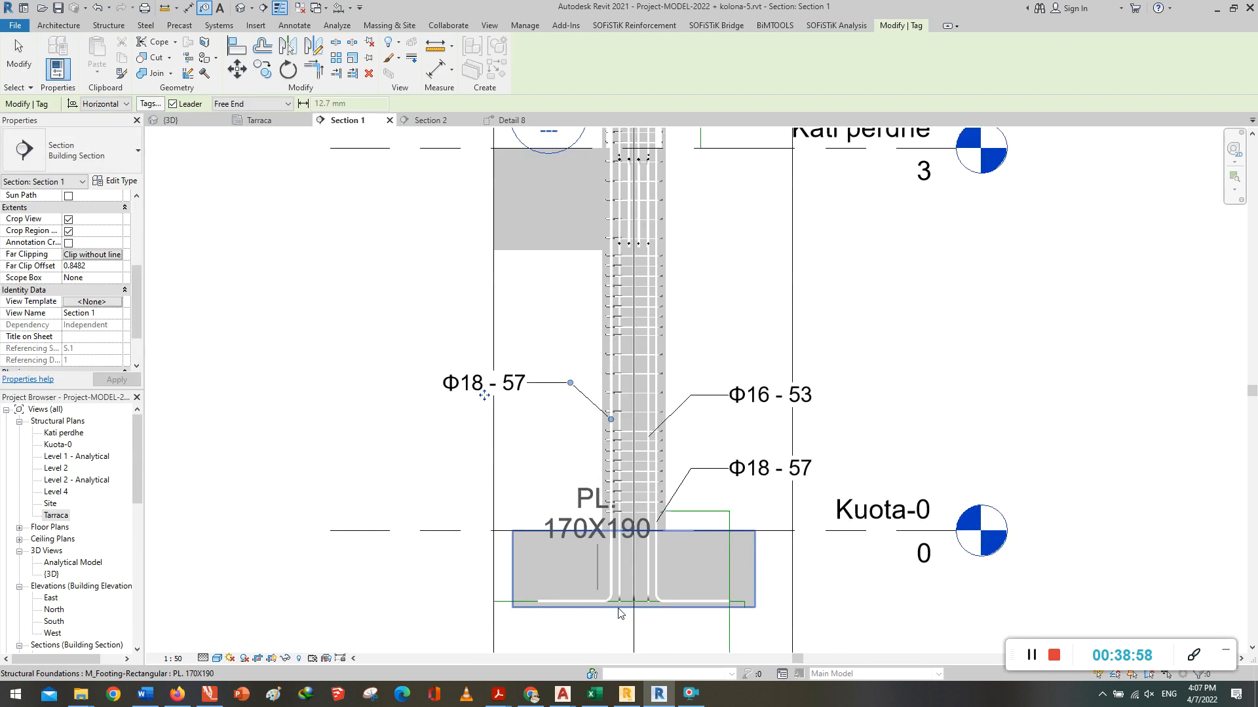
scroll(618, 609, down, 5)
scroll(654, 308, up, 2)
scroll(655, 295, up, 6)
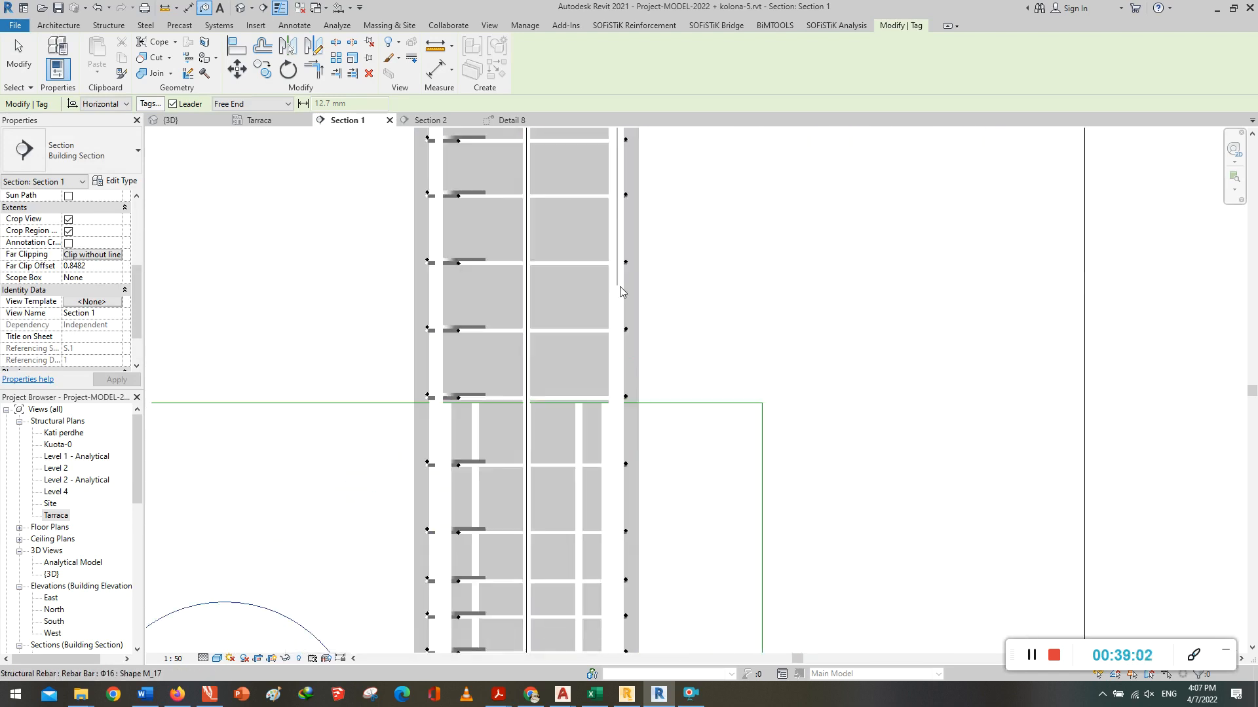
scroll(604, 412, down, 2)
scroll(605, 435, down, 2)
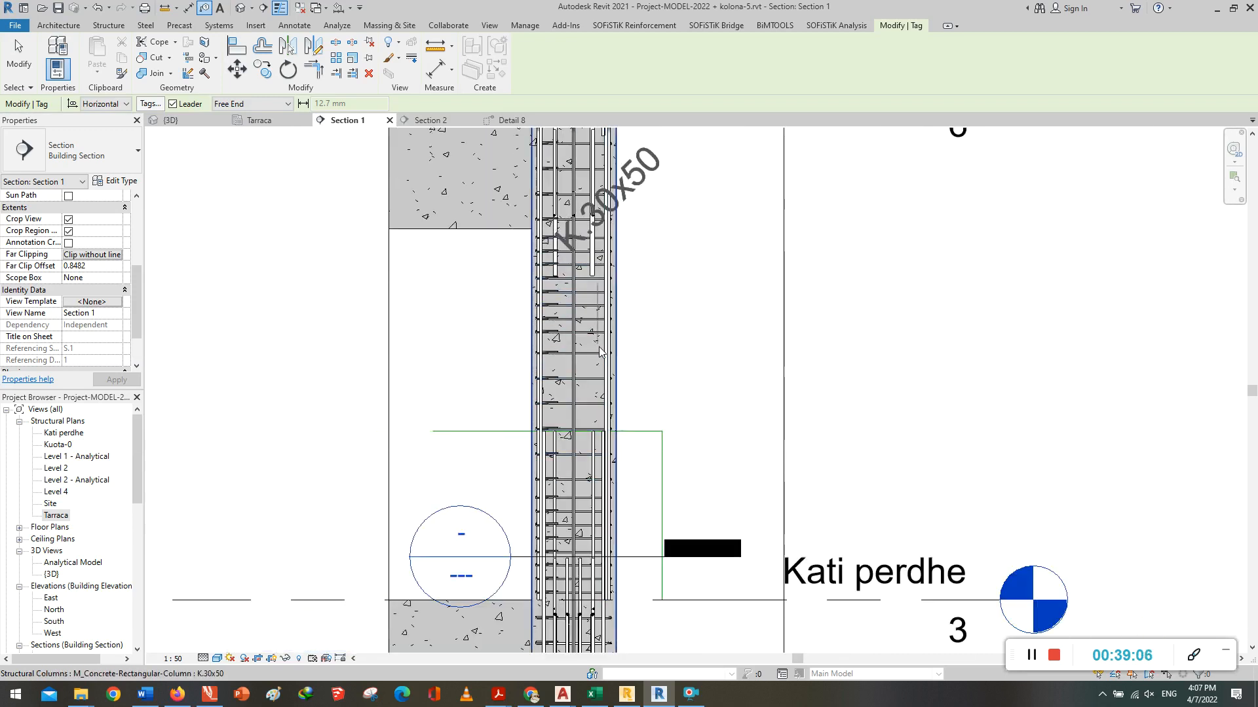
click(604, 351)
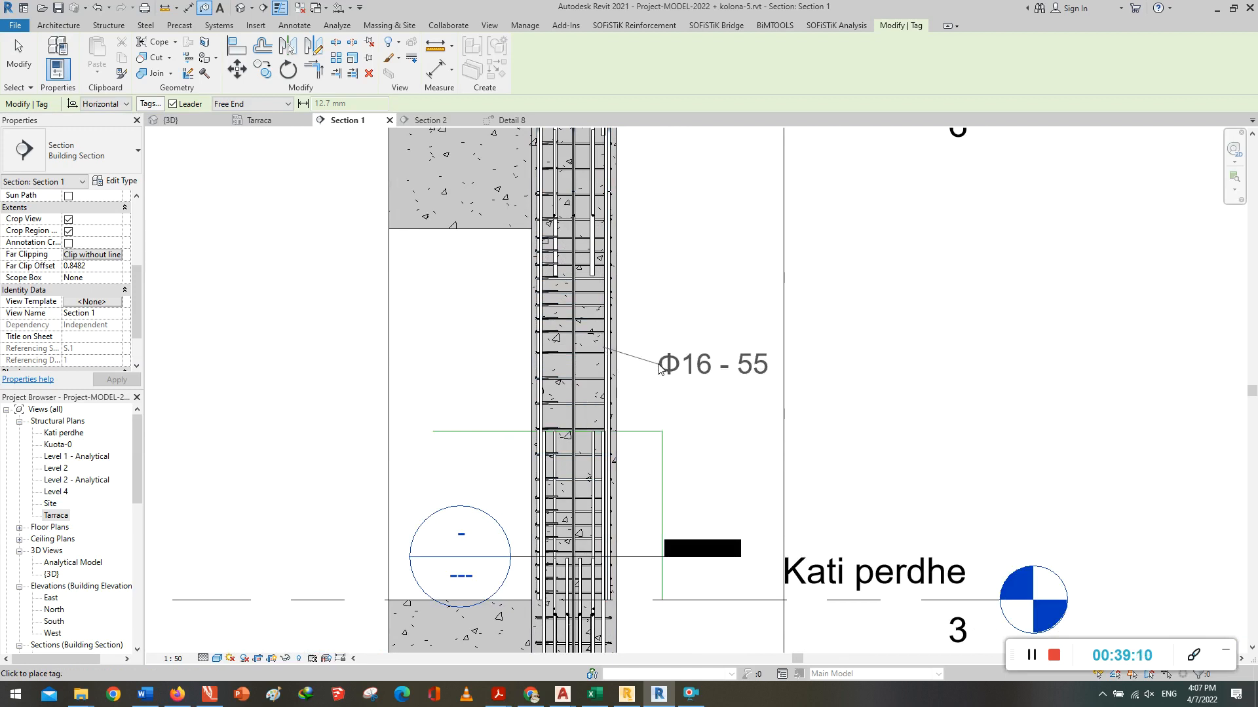
click(732, 392)
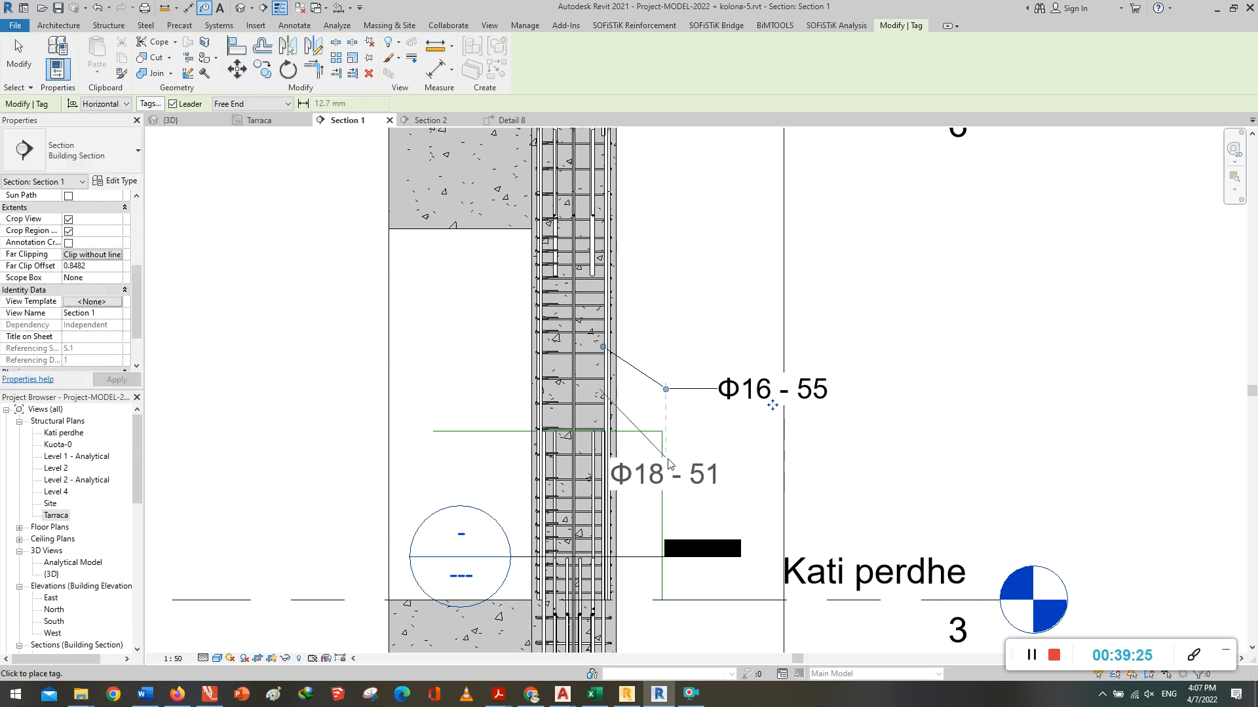
click(773, 461)
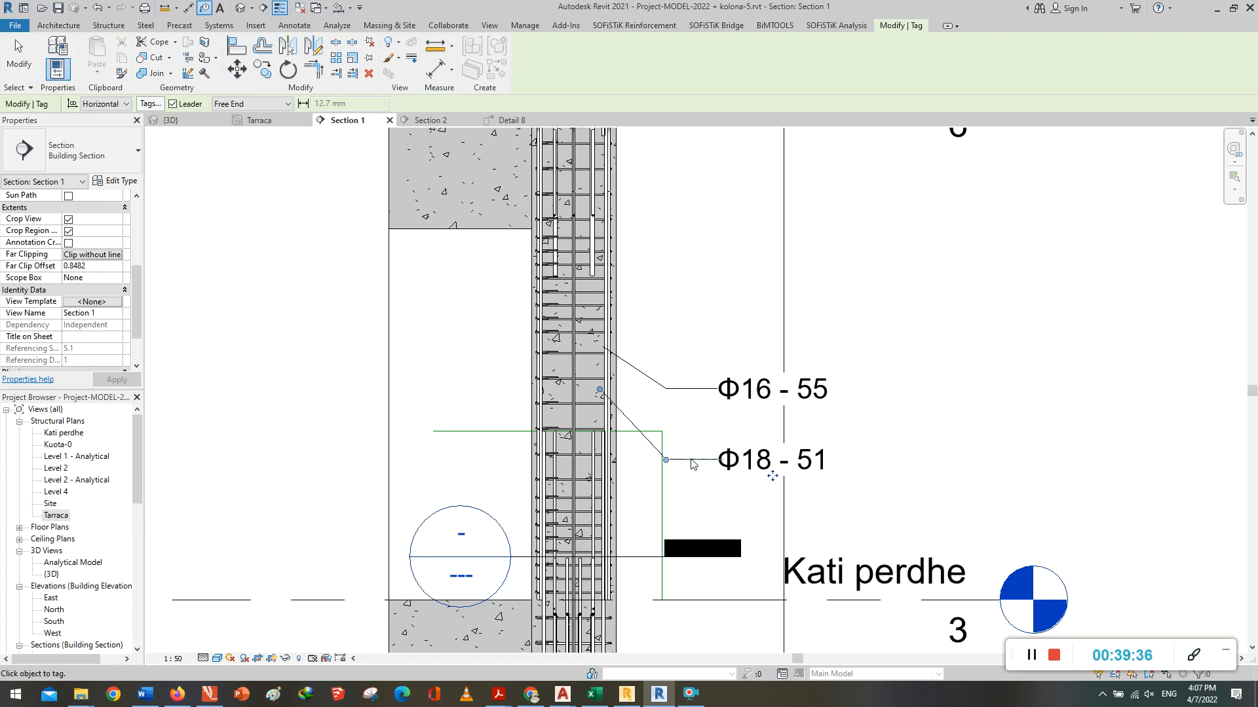
key(Escape)
click(170, 121)
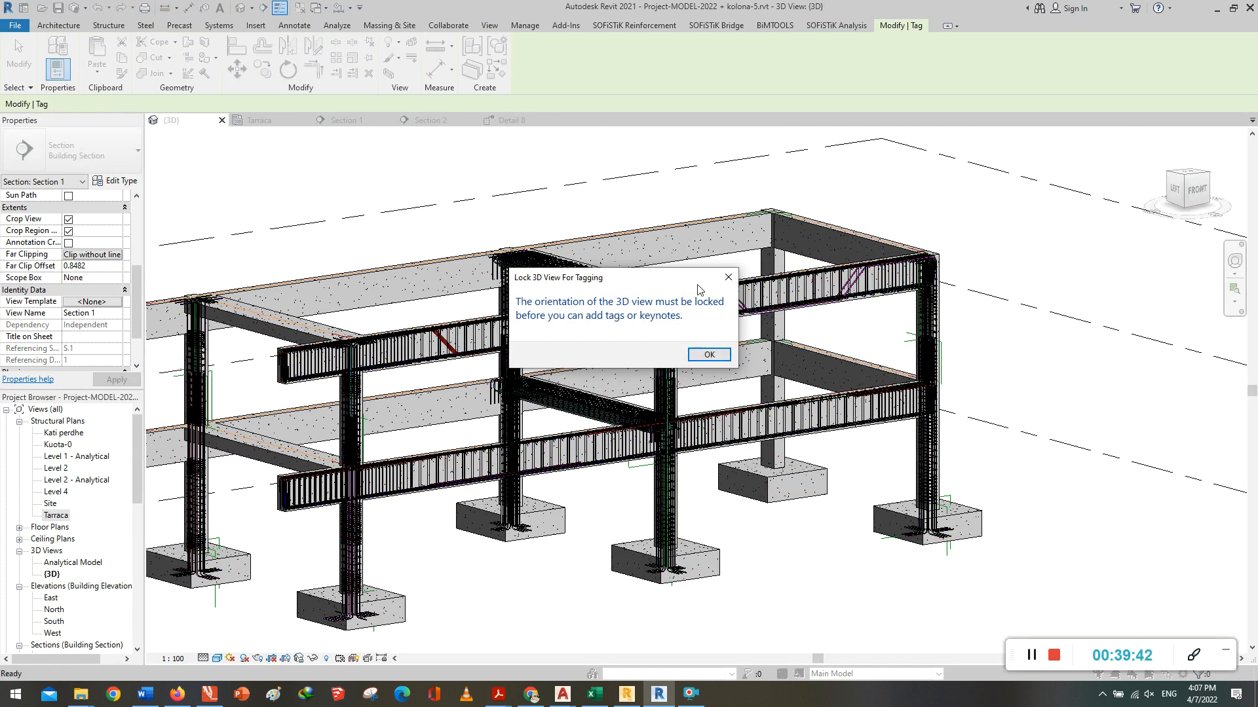
key(Return)
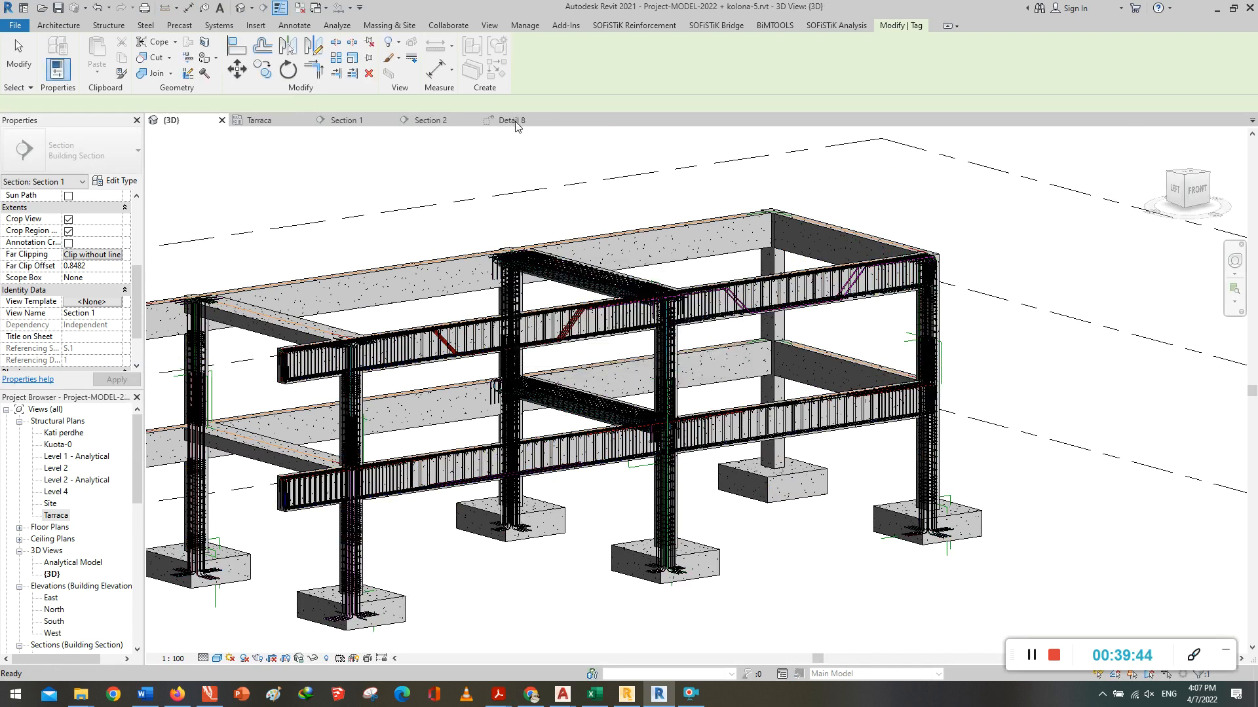
click(345, 120)
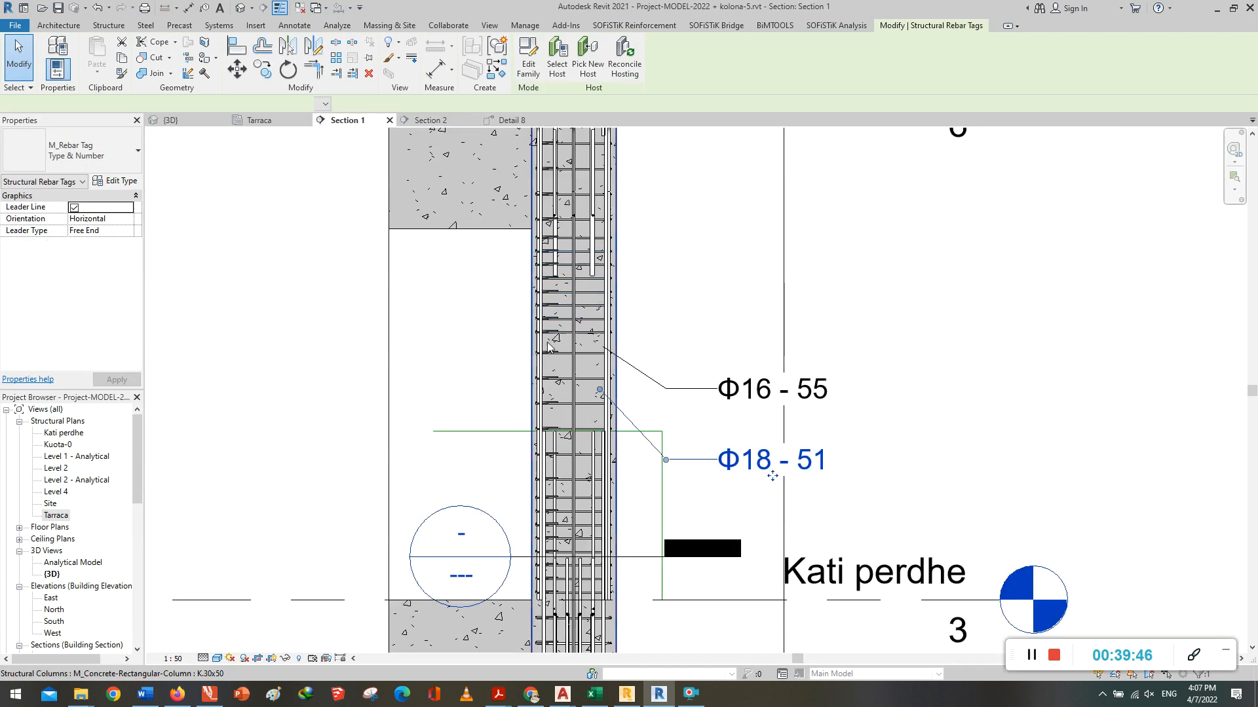
Step: Tag the Φ18 bar near the upper column's left face by category, placing the tag outside the column
scroll(627, 403, down, 2)
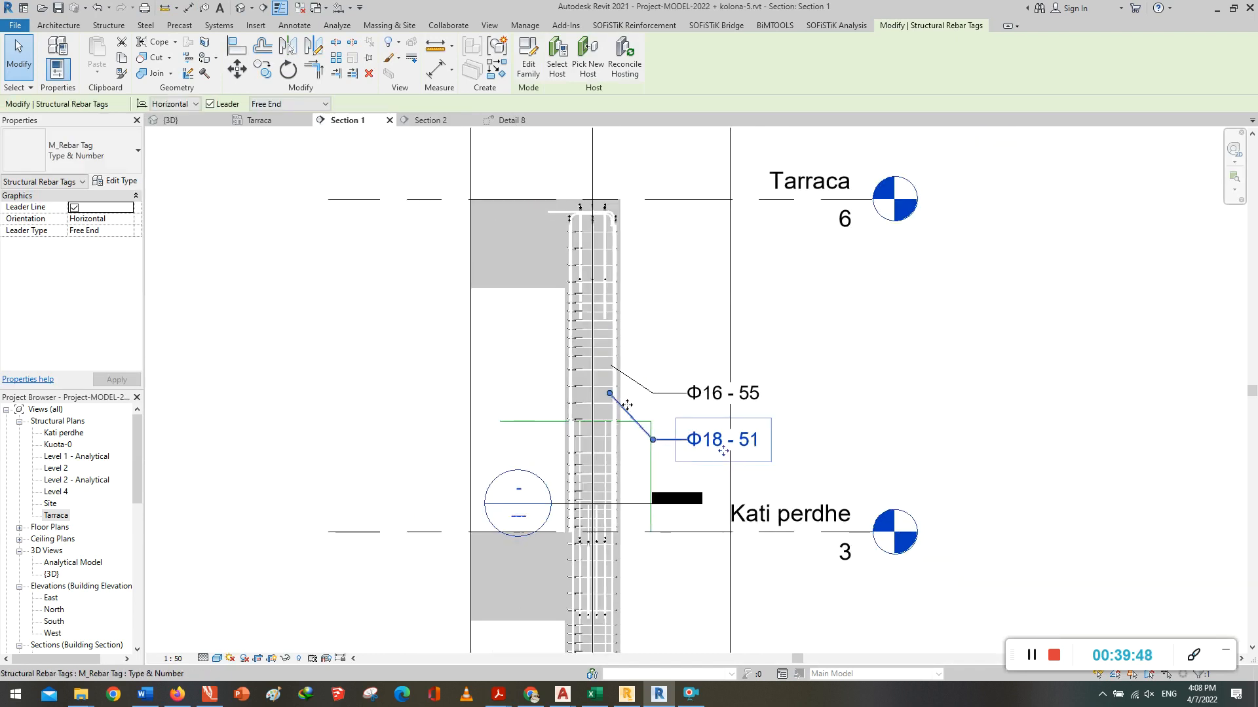
scroll(565, 379, up, 4)
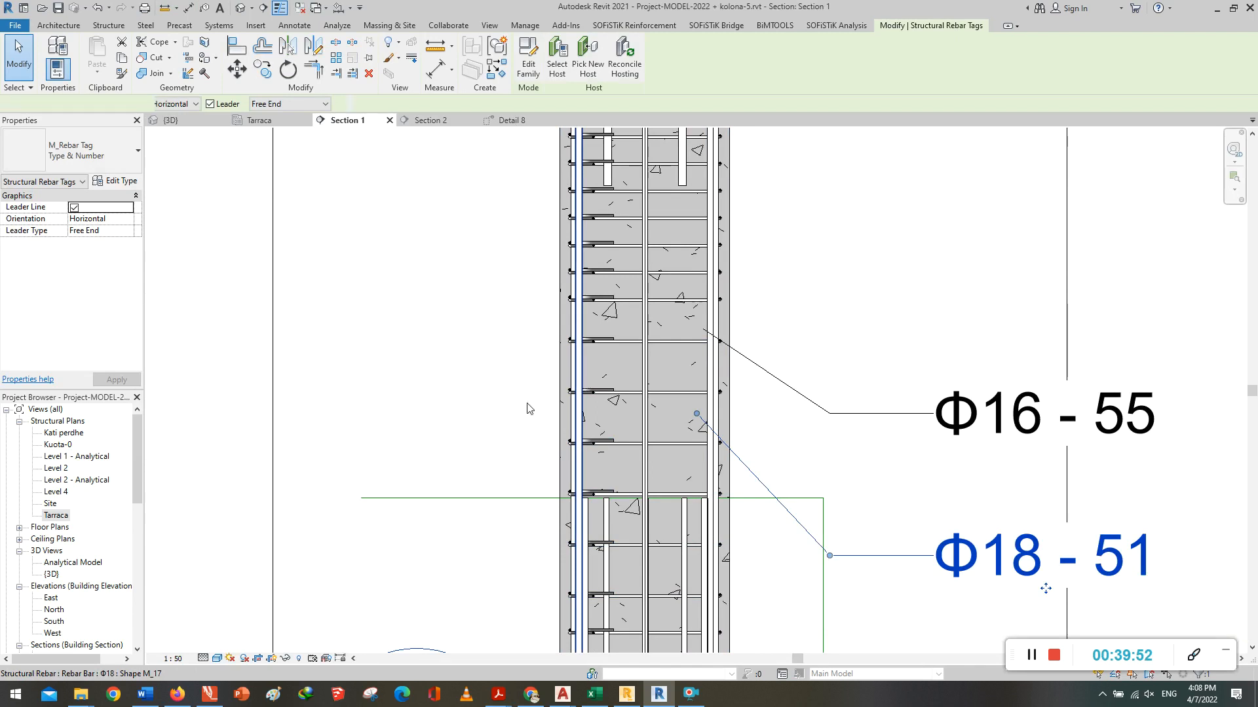
click(496, 429)
scroll(519, 413, down, 2)
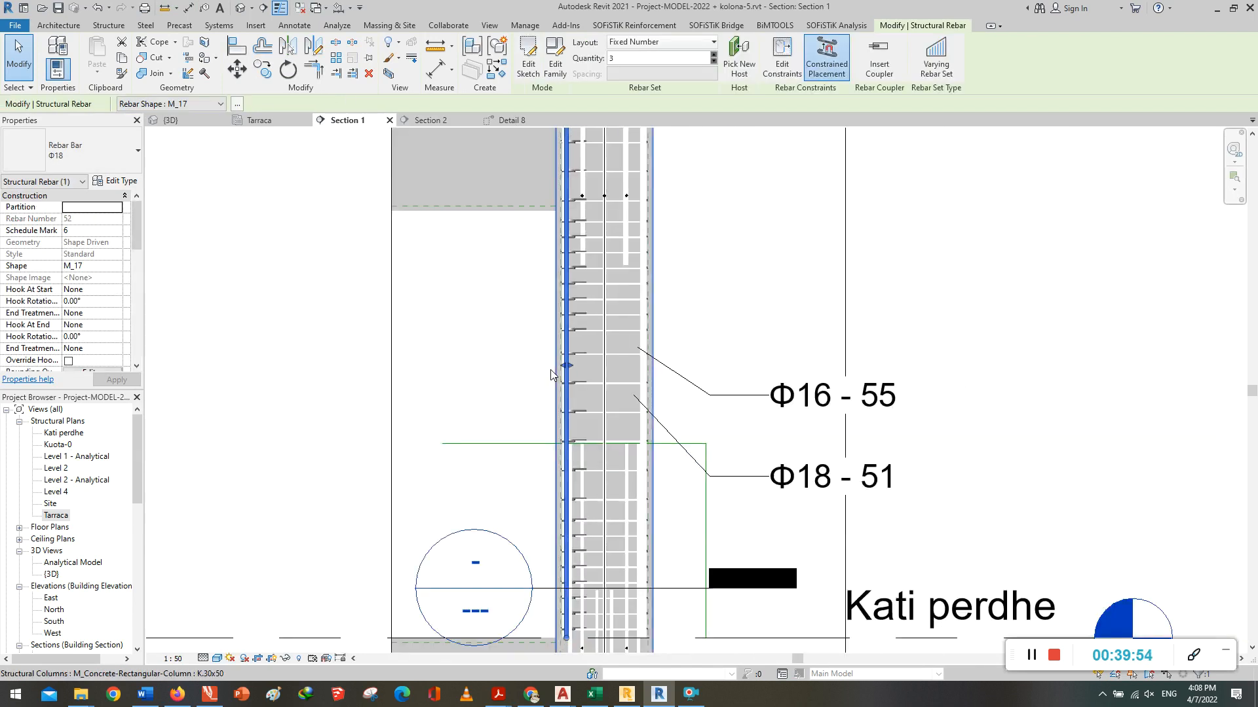
click(520, 413)
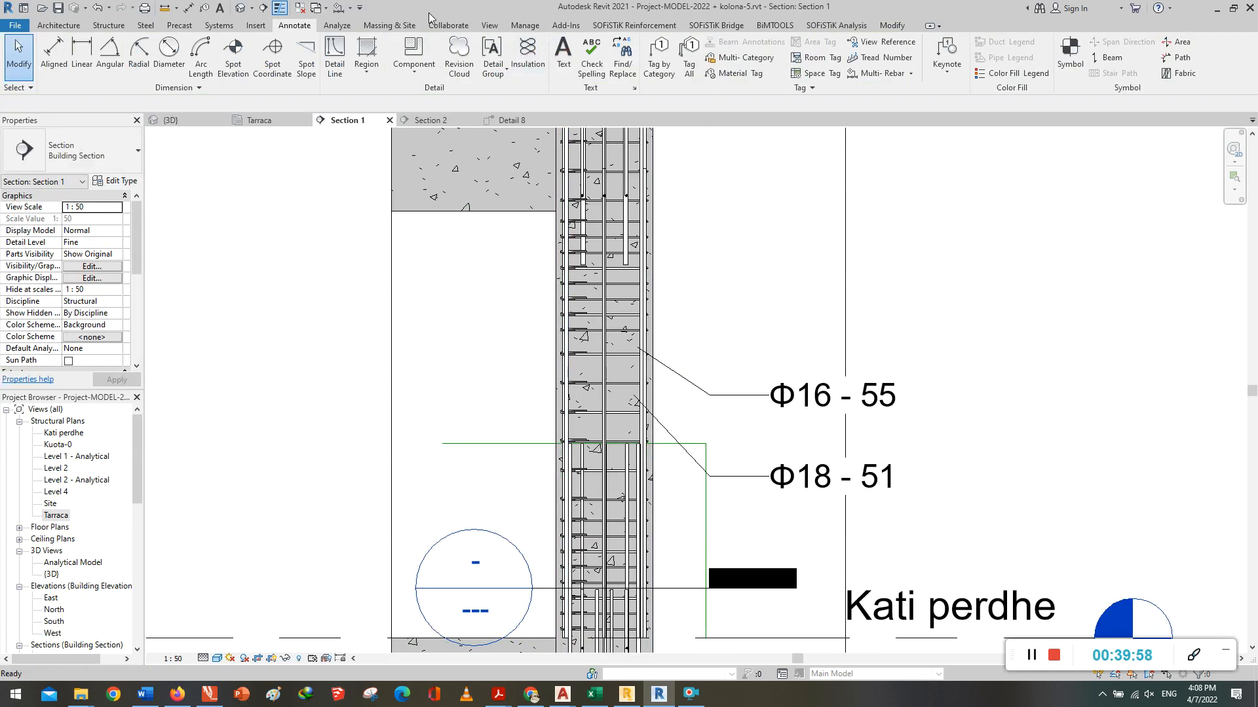
click(659, 55)
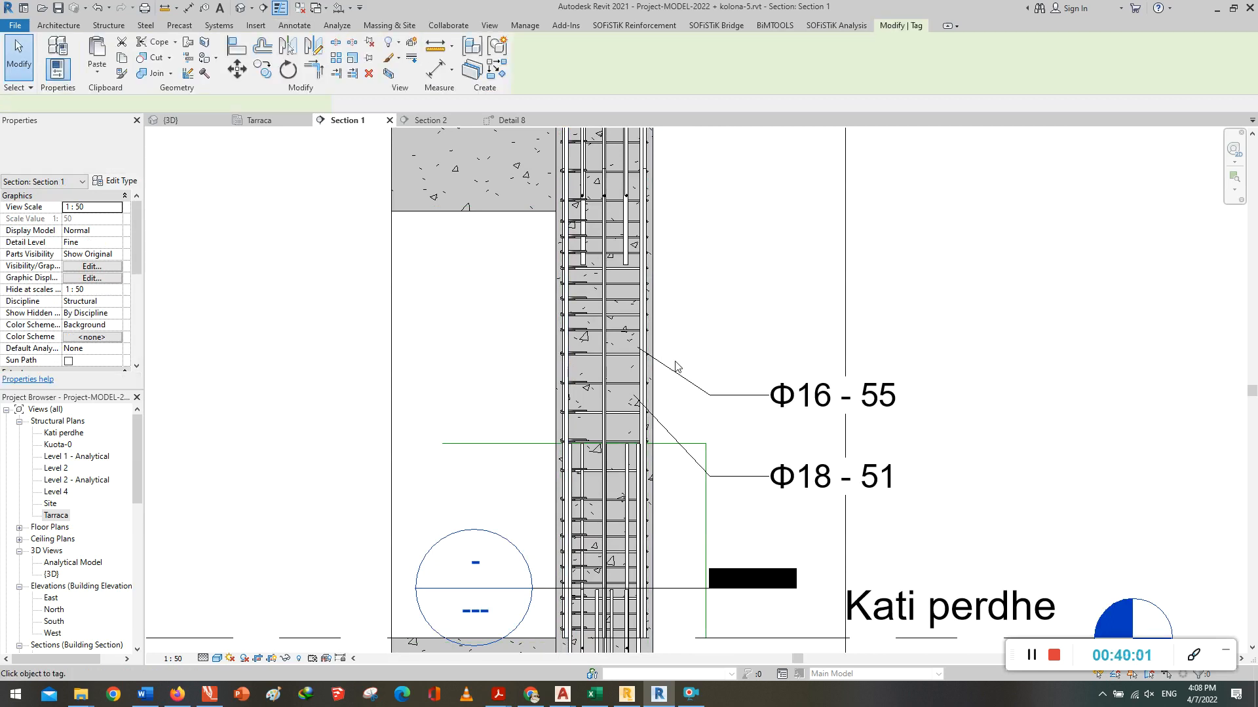
click(572, 372)
click(518, 413)
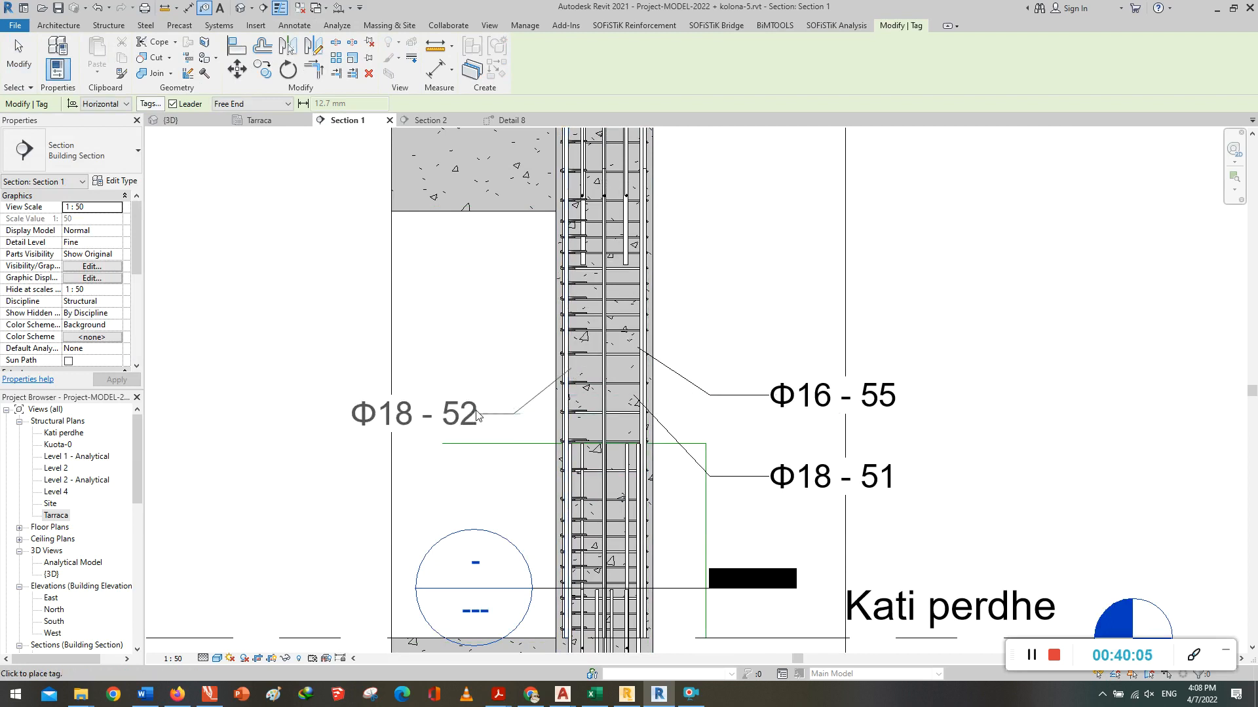
click(462, 414)
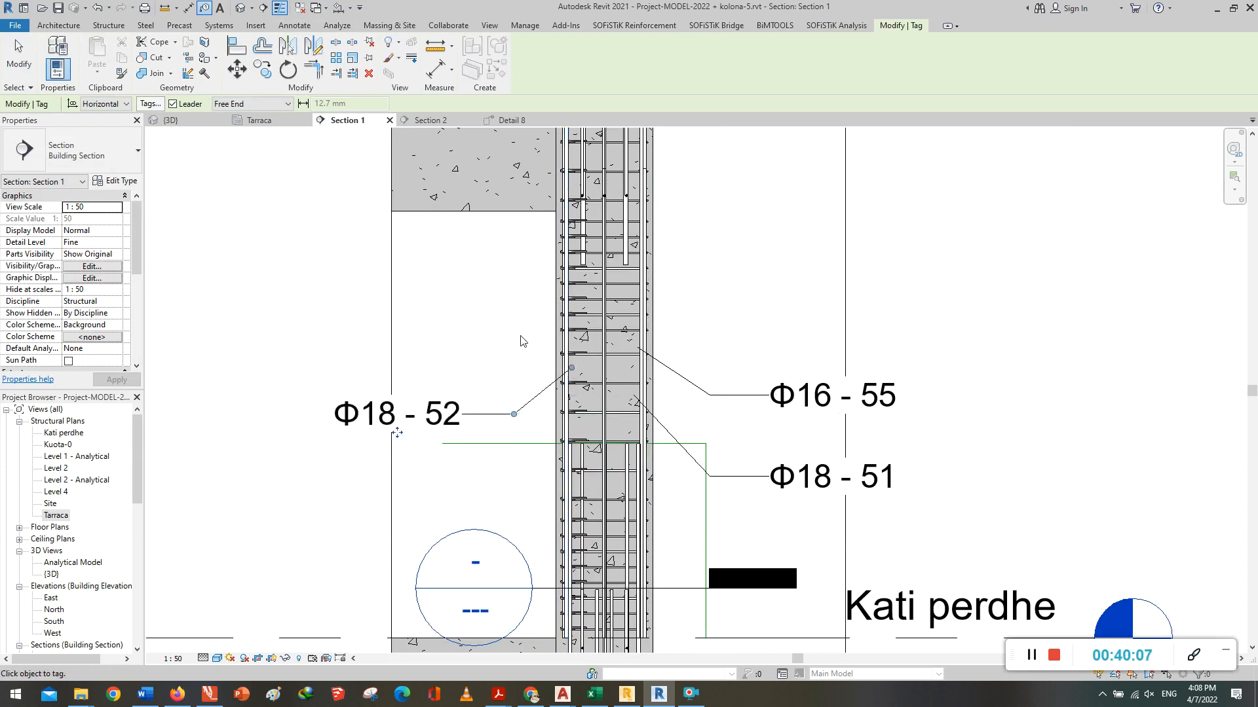
Step: Tag the Φ8 stirrup groups near the base and at mid-height of the lower column, placing both tags outside its right face
scroll(522, 342, down, 2)
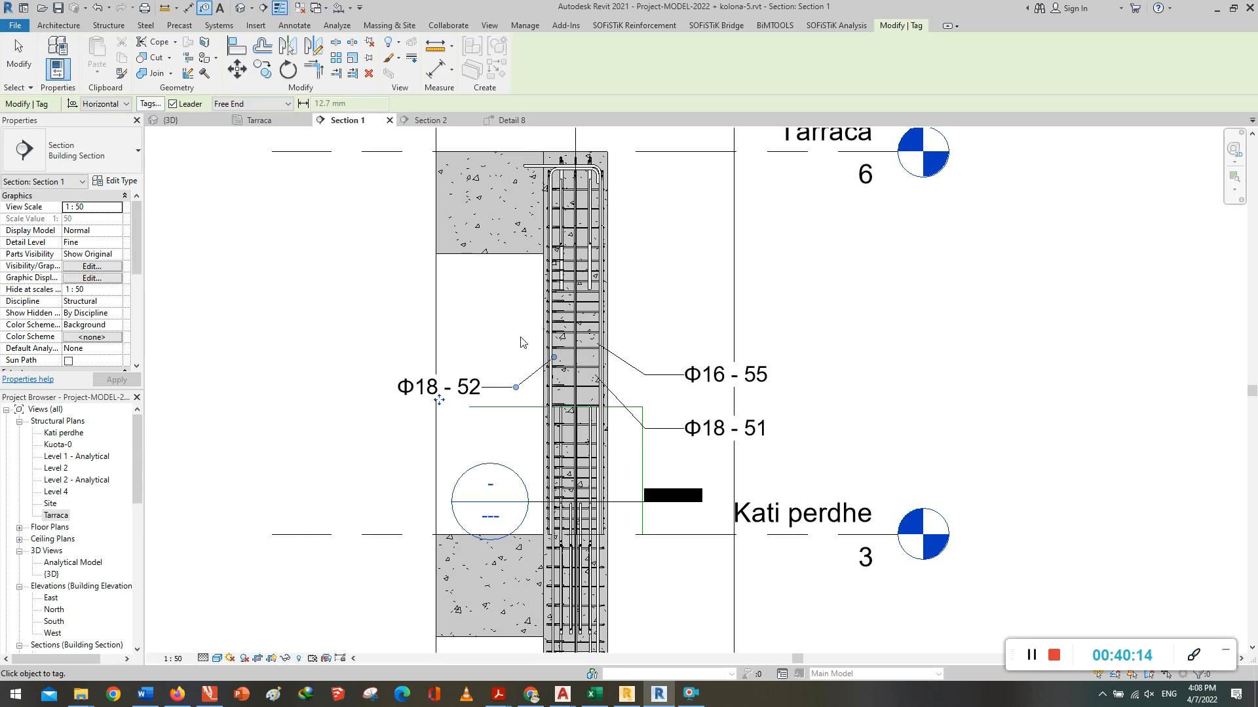
scroll(525, 343, down, 1)
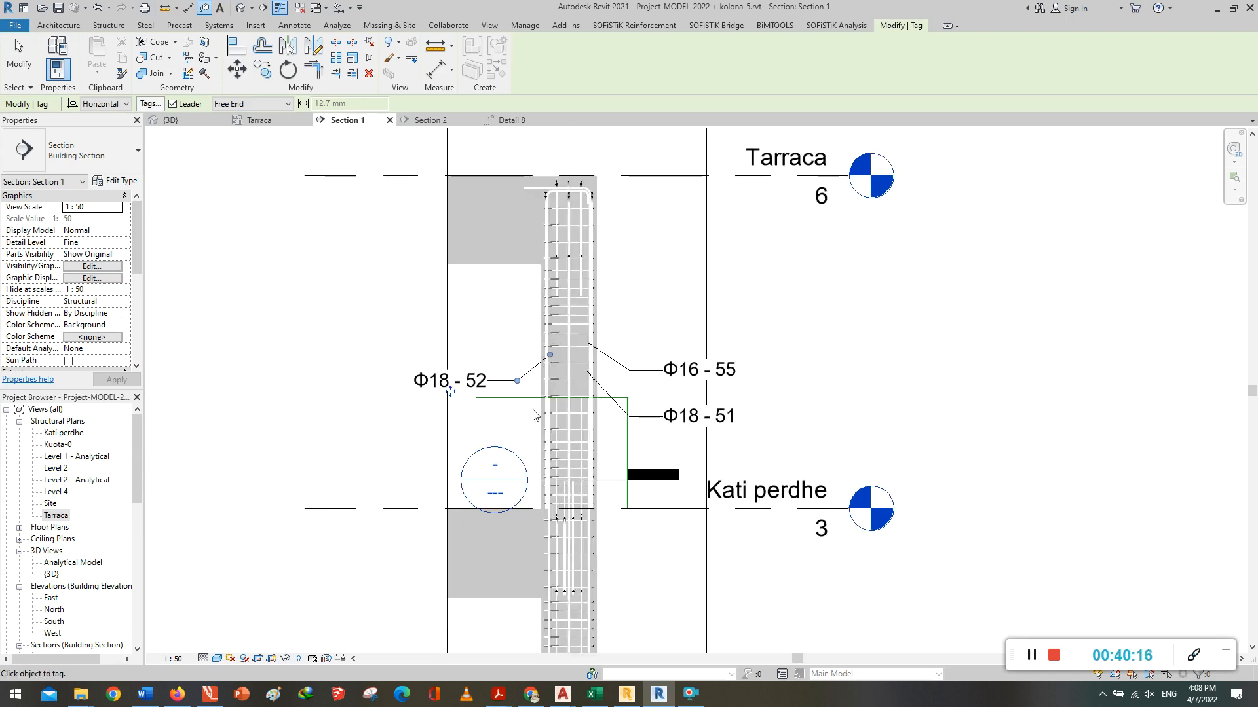
scroll(538, 415, up, 4)
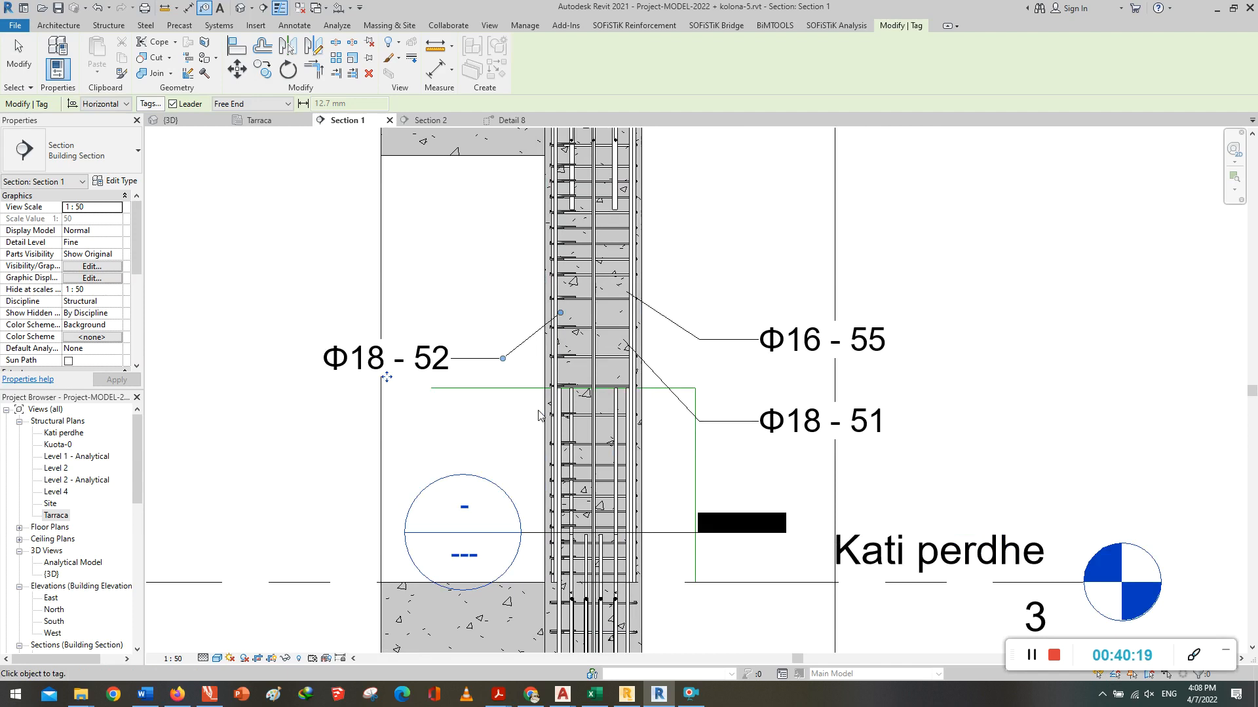
scroll(576, 371, down, 5)
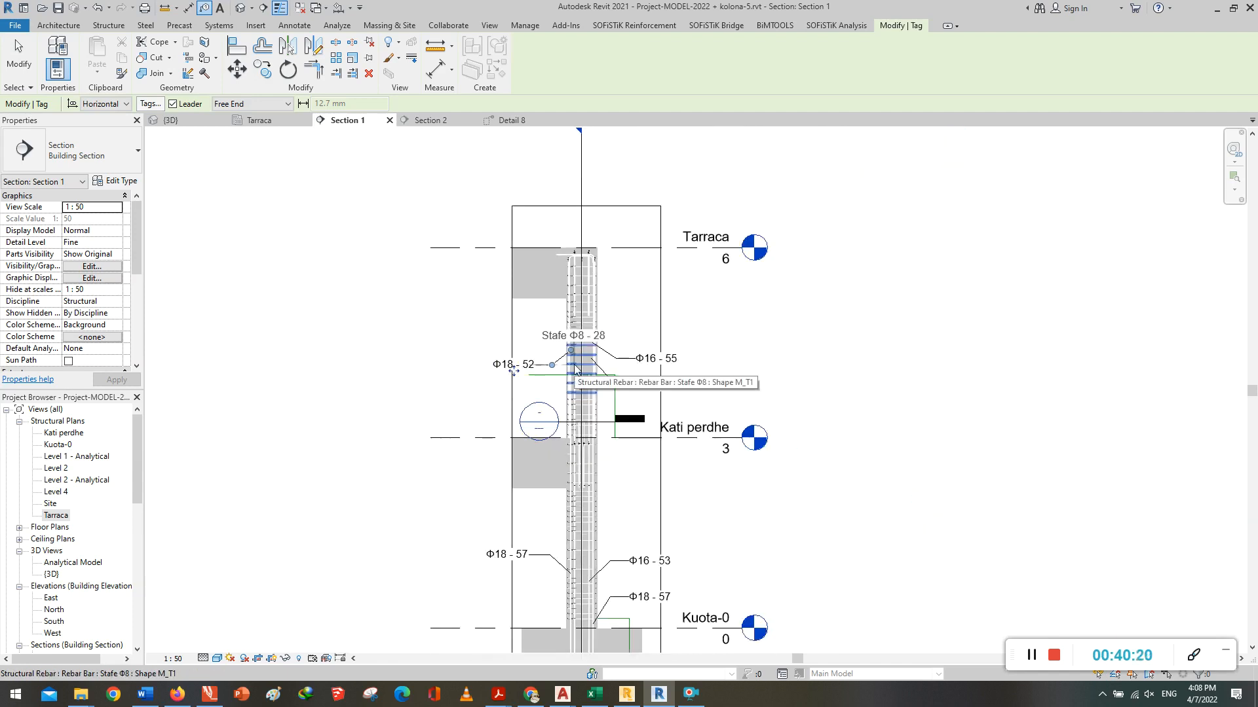
scroll(592, 528, up, 6)
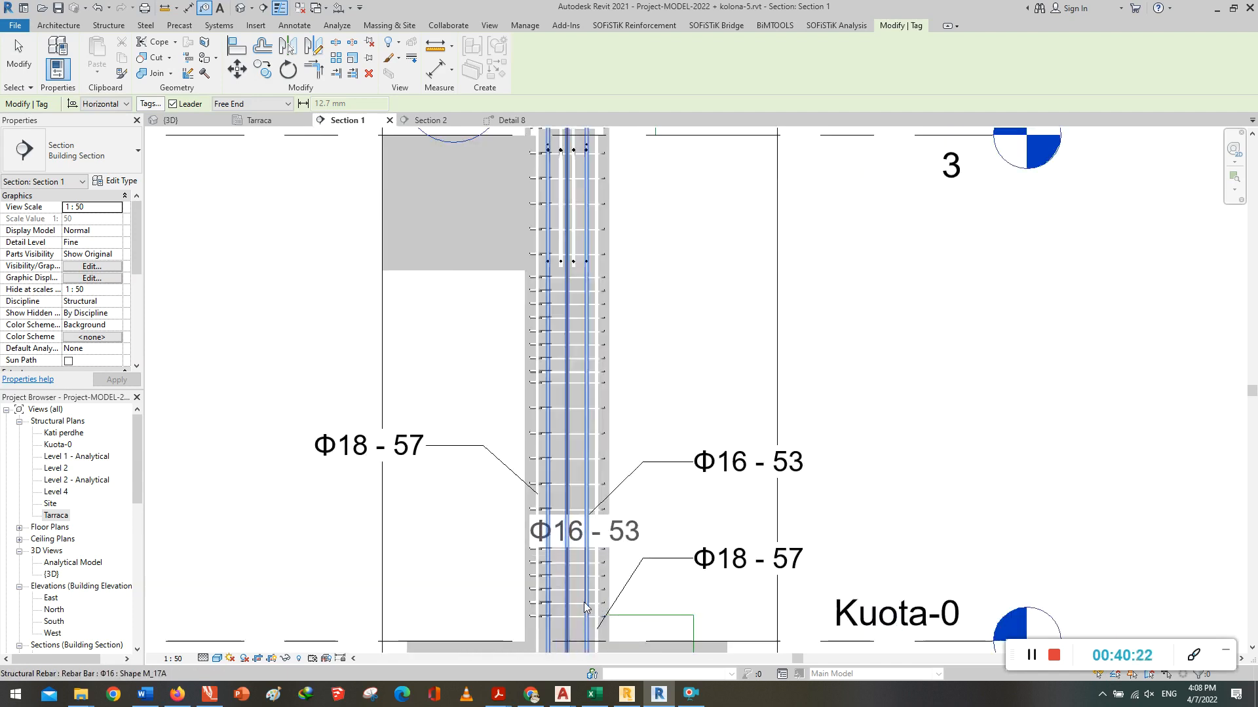
click(576, 579)
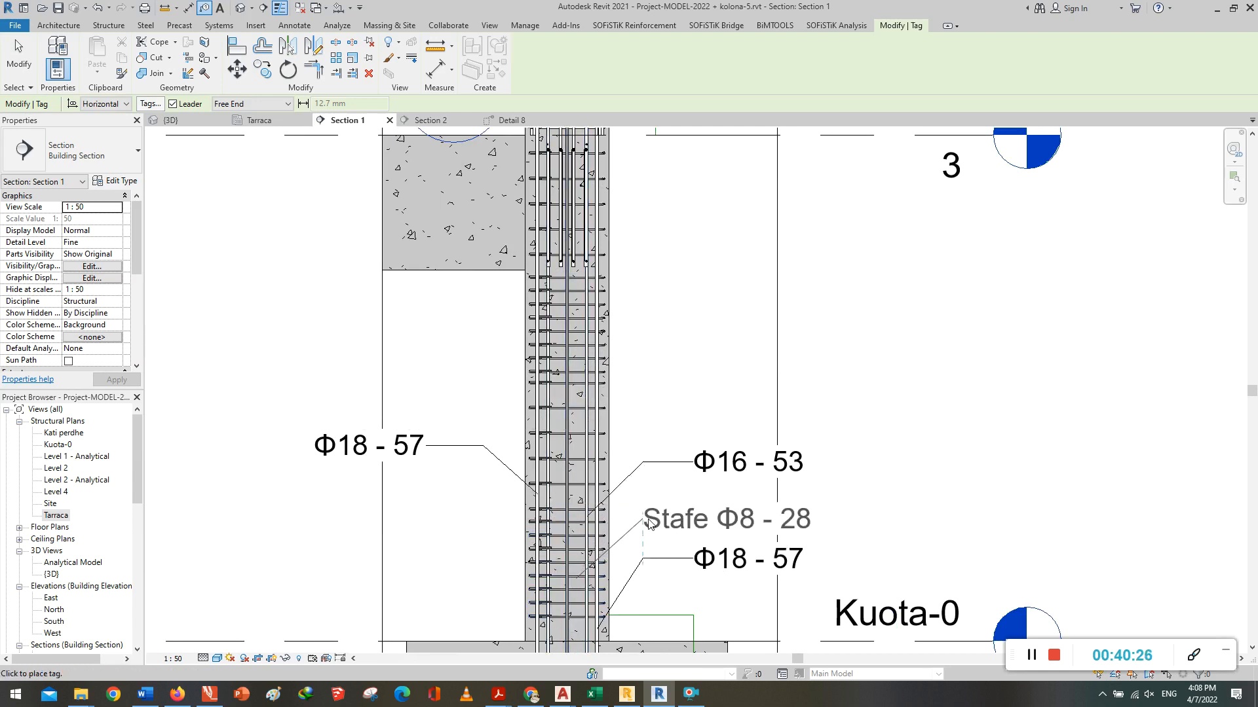
click(863, 522)
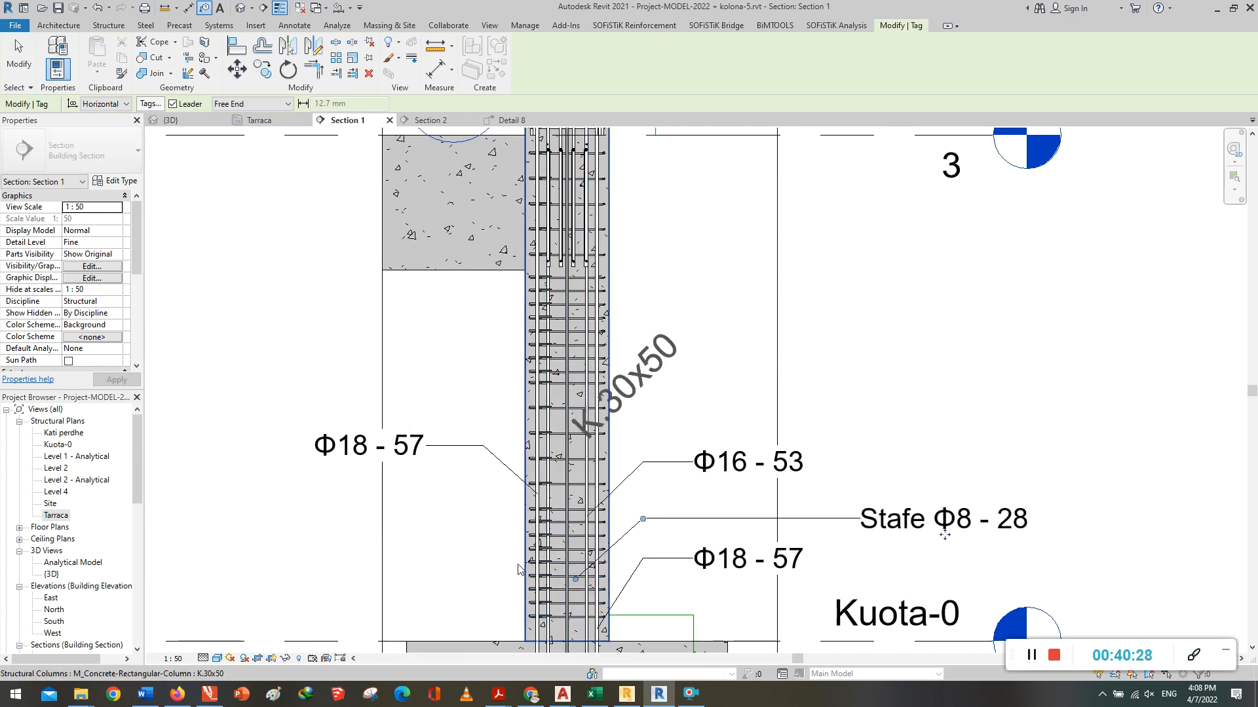
click(577, 437)
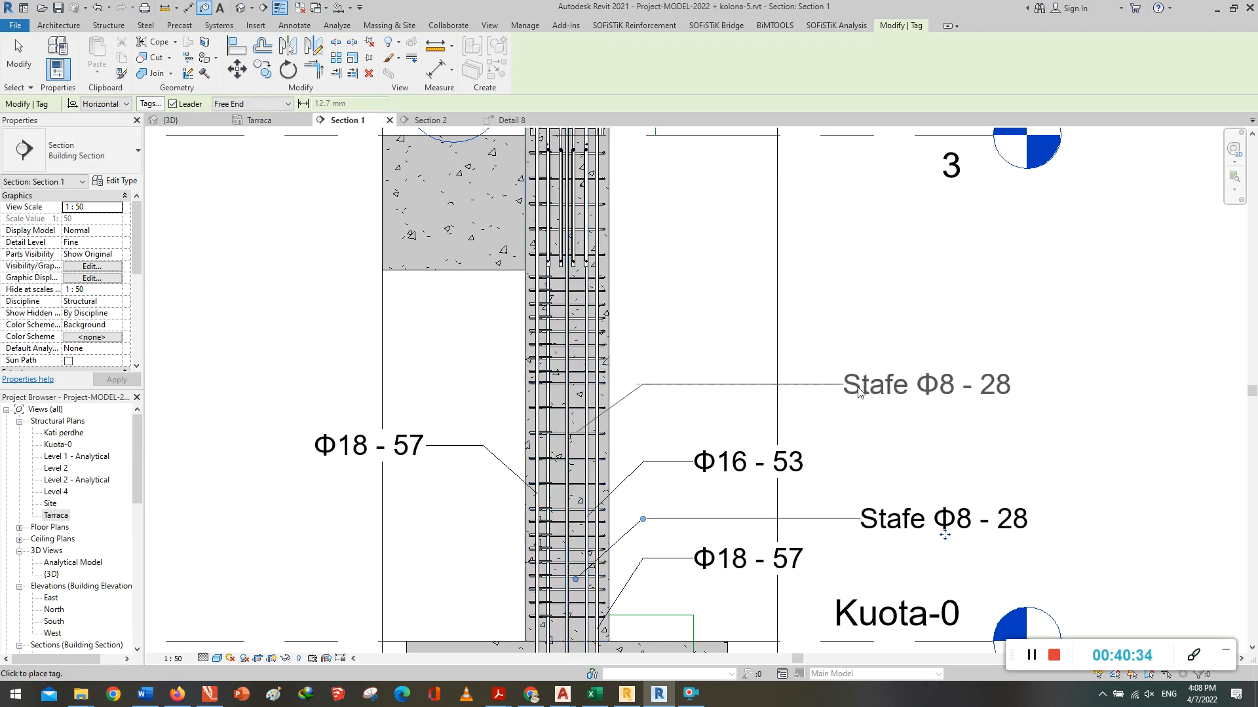
click(861, 390)
Step: Tag two Φ8 stirrup groups in the column between Kati perdhe and Tarraca, one above and one below the longitudinal bar tags
scroll(683, 501, down, 3)
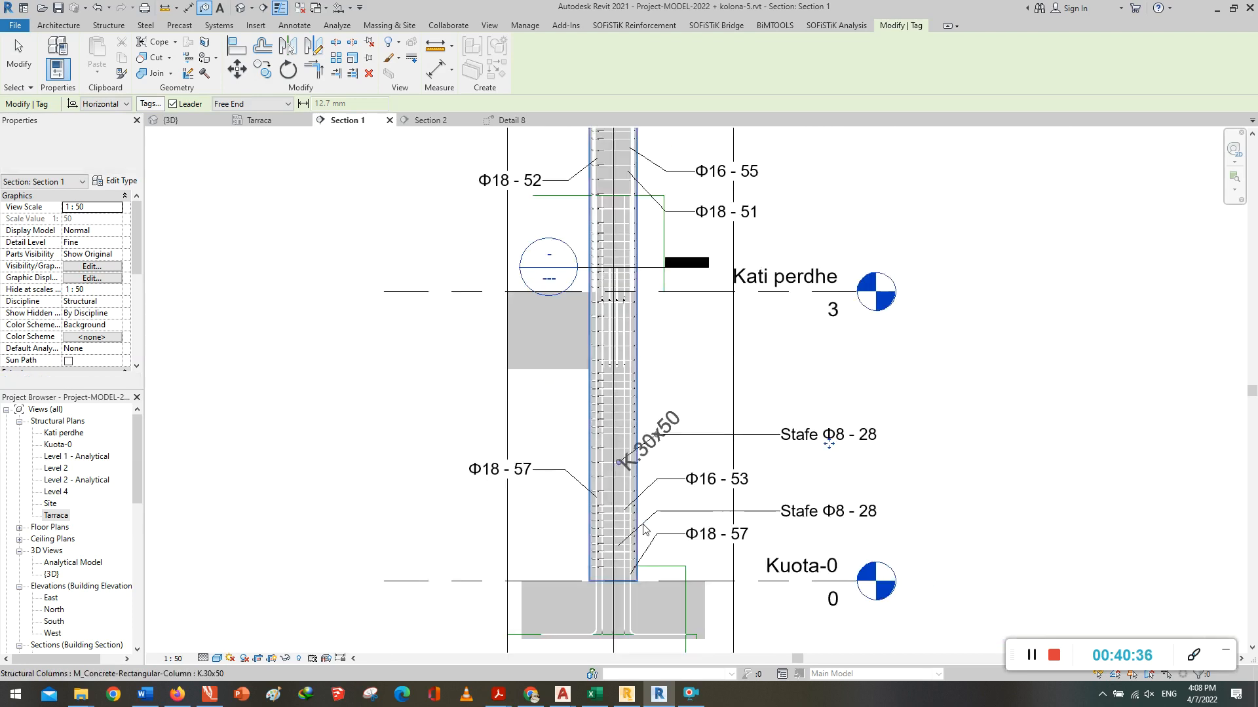
scroll(625, 393, down, 2)
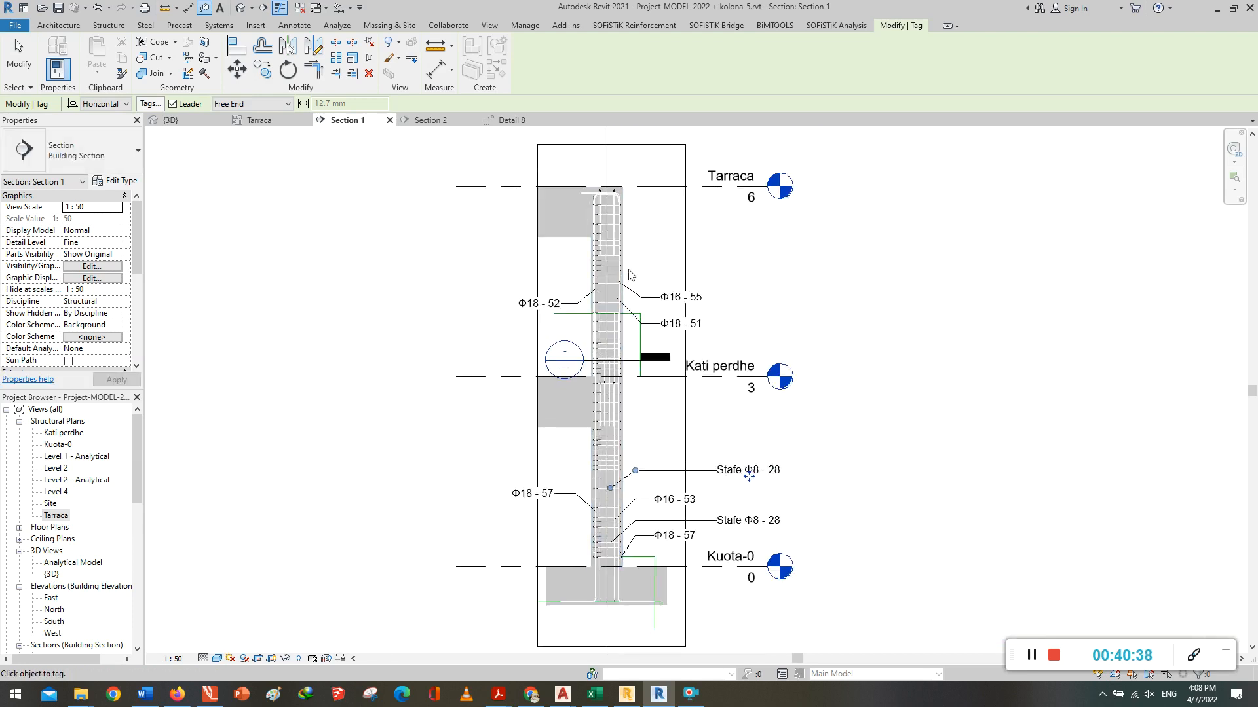
scroll(606, 524, up, 3)
click(592, 270)
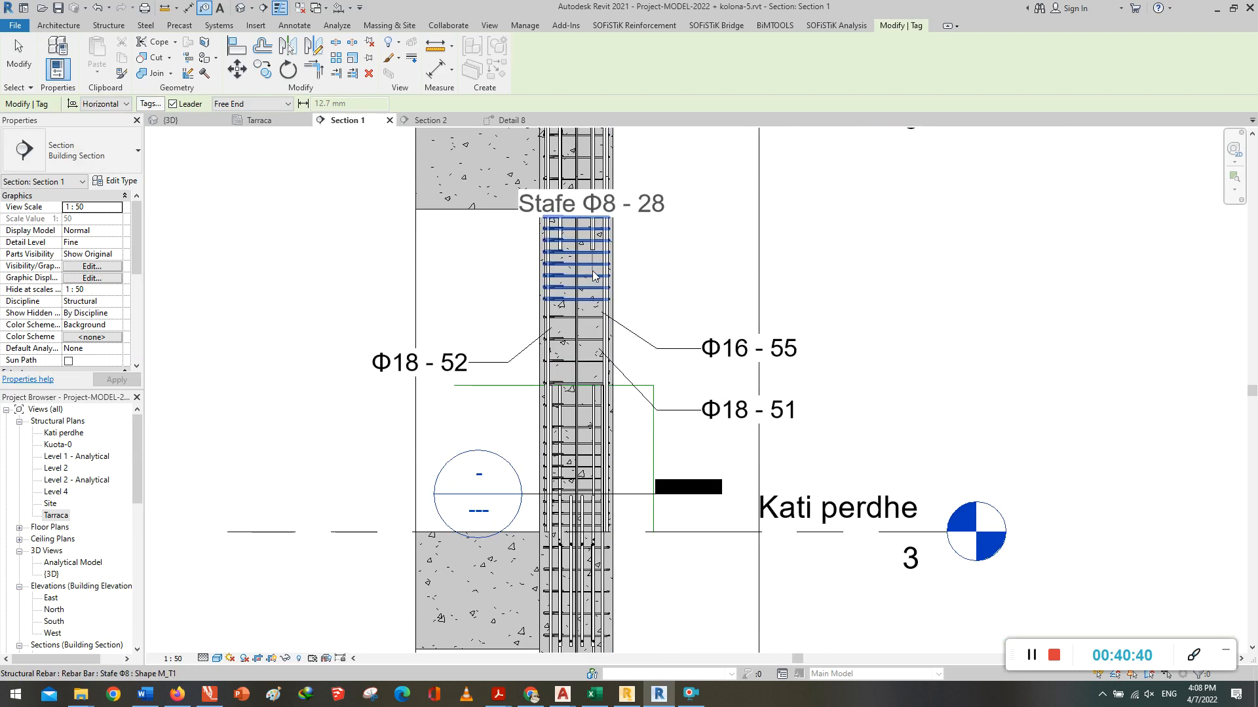
click(656, 219)
click(803, 217)
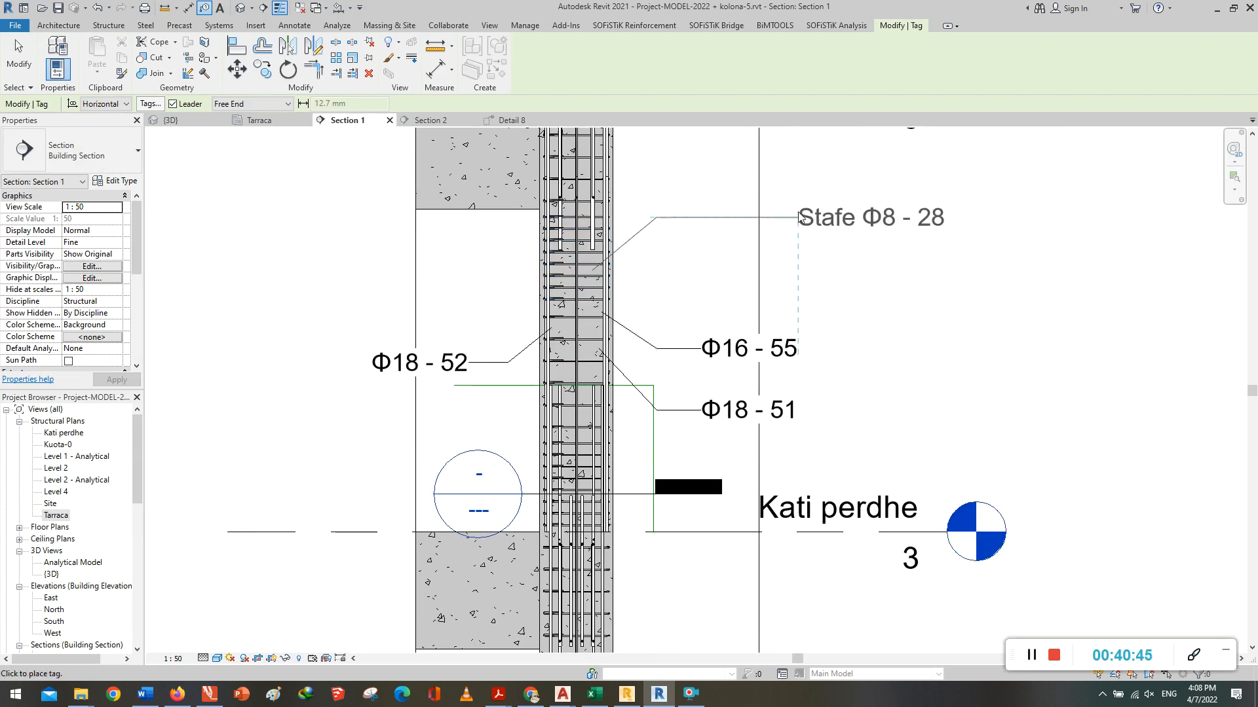
click(585, 348)
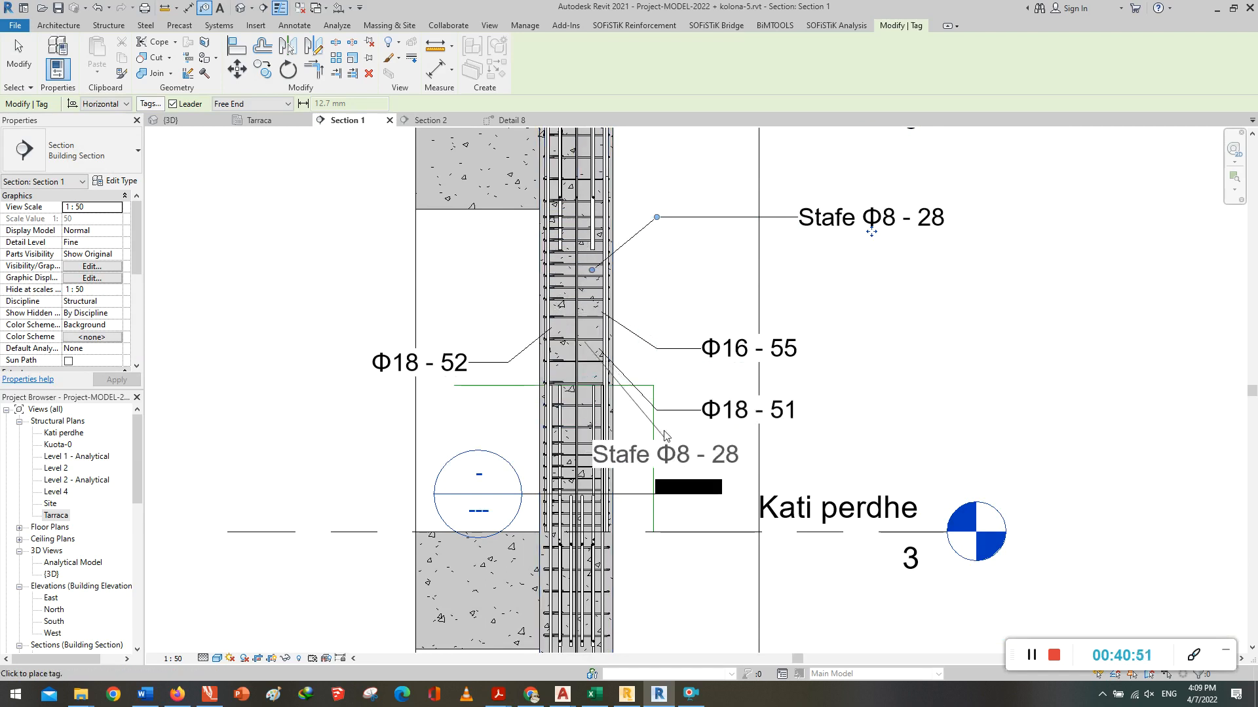
click(943, 426)
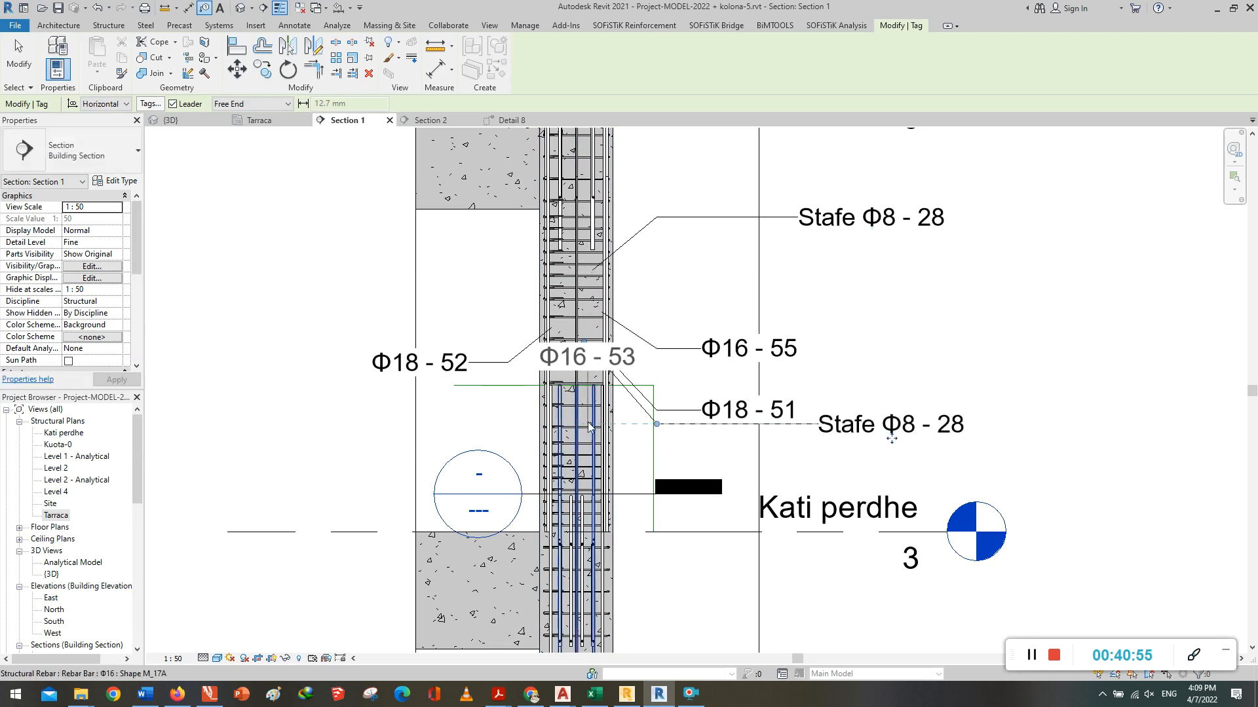
key(Escape)
key(Escape)
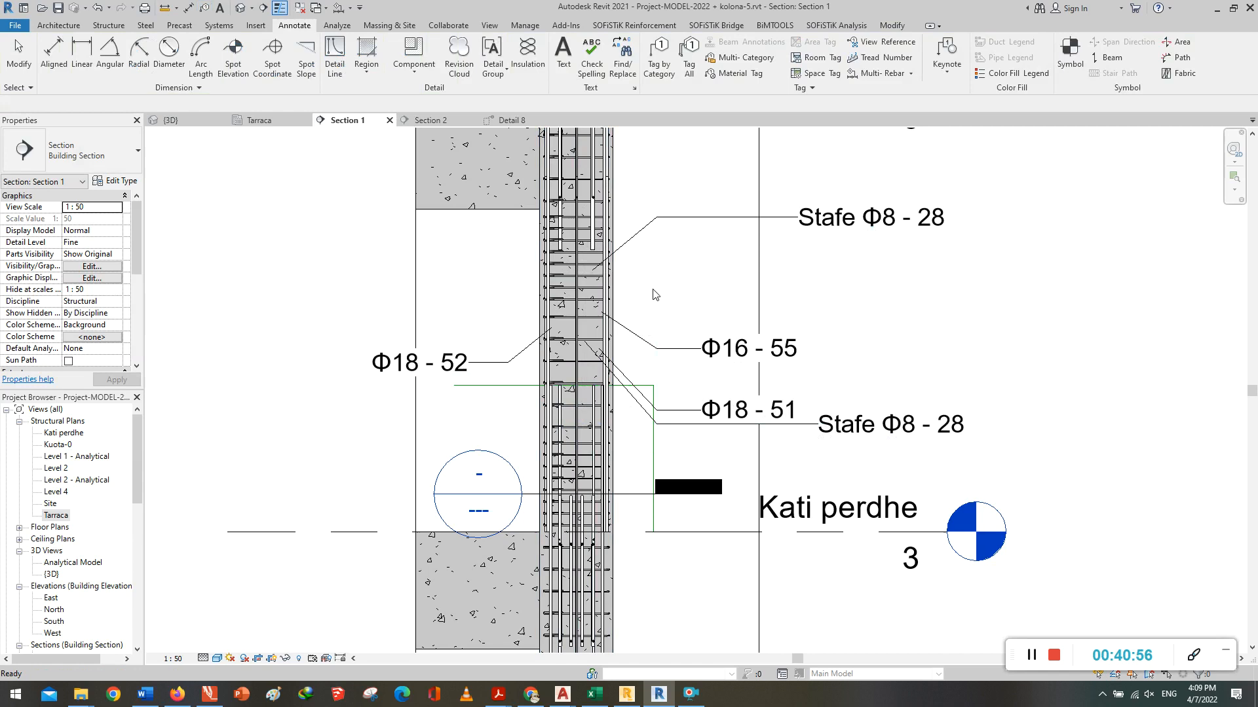
Step: Change all ten rebar tags along both column storeys to the M_Rebar Tag type Quantity Type Spacing & Number - 1 Line
click(830, 226)
ctrl+click(786, 350)
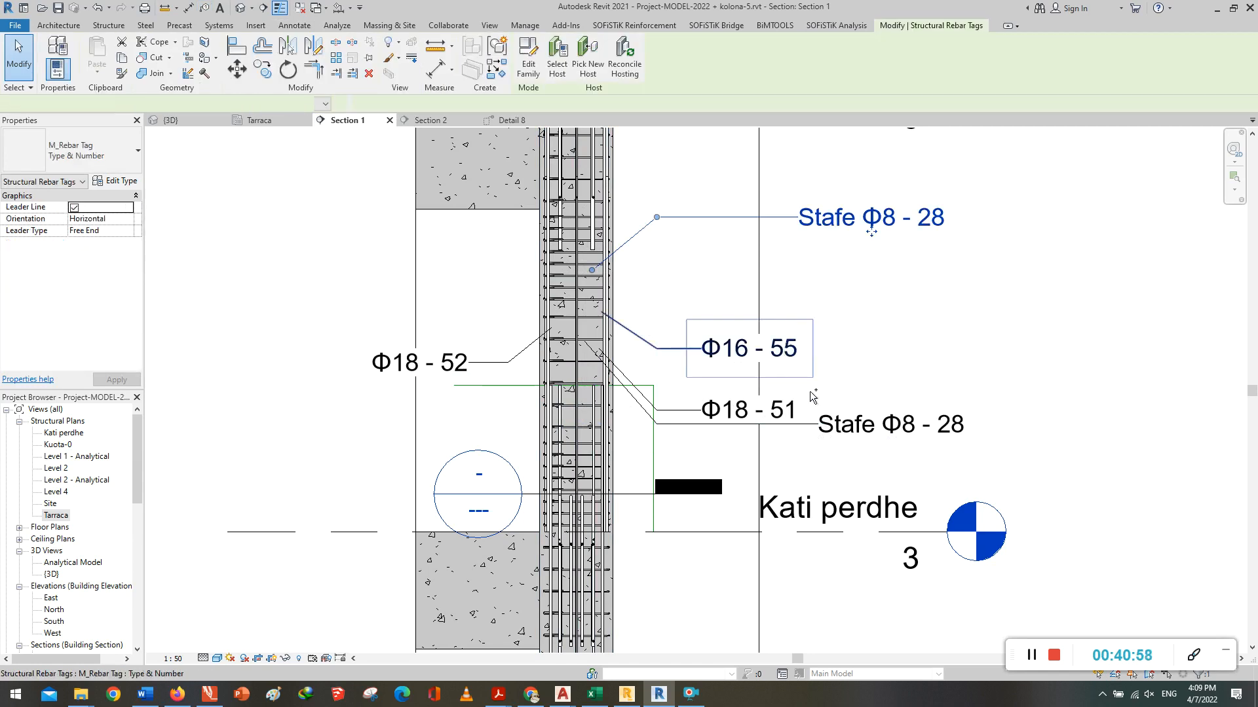
ctrl+click(776, 412)
ctrl+click(863, 444)
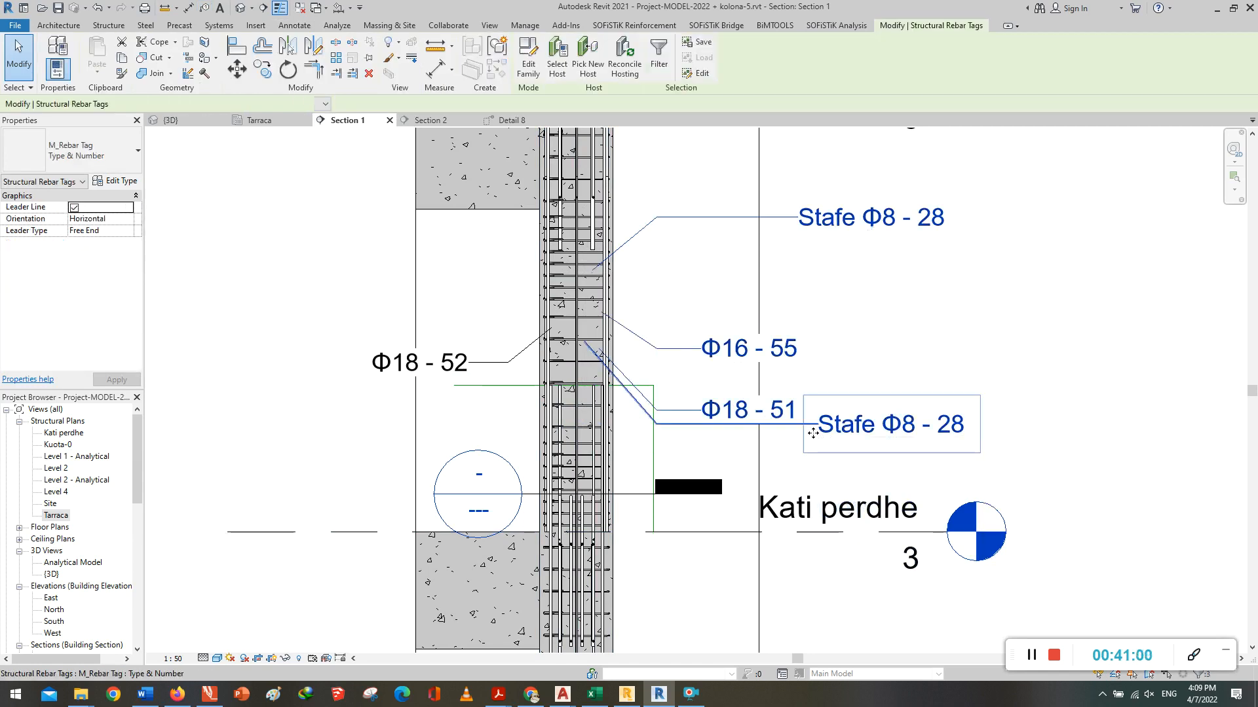
ctrl+click(423, 367)
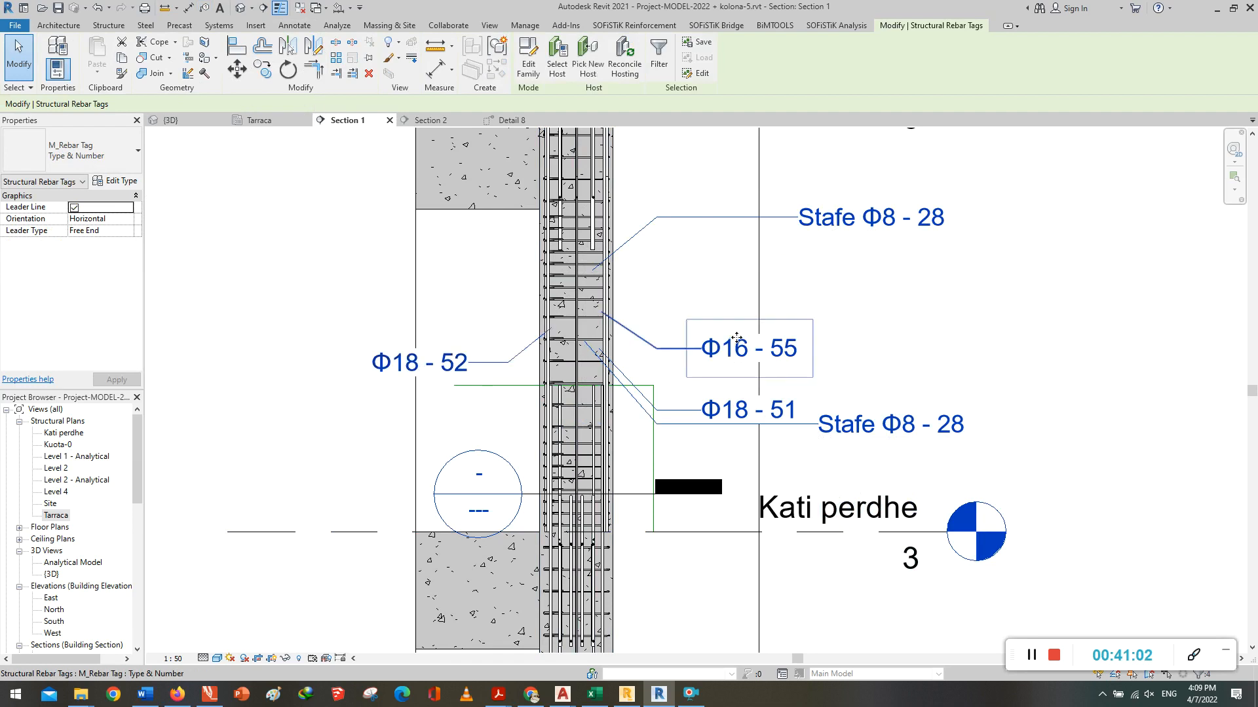
scroll(735, 343, down, 1)
scroll(735, 344, down, 1)
scroll(733, 342, down, 1)
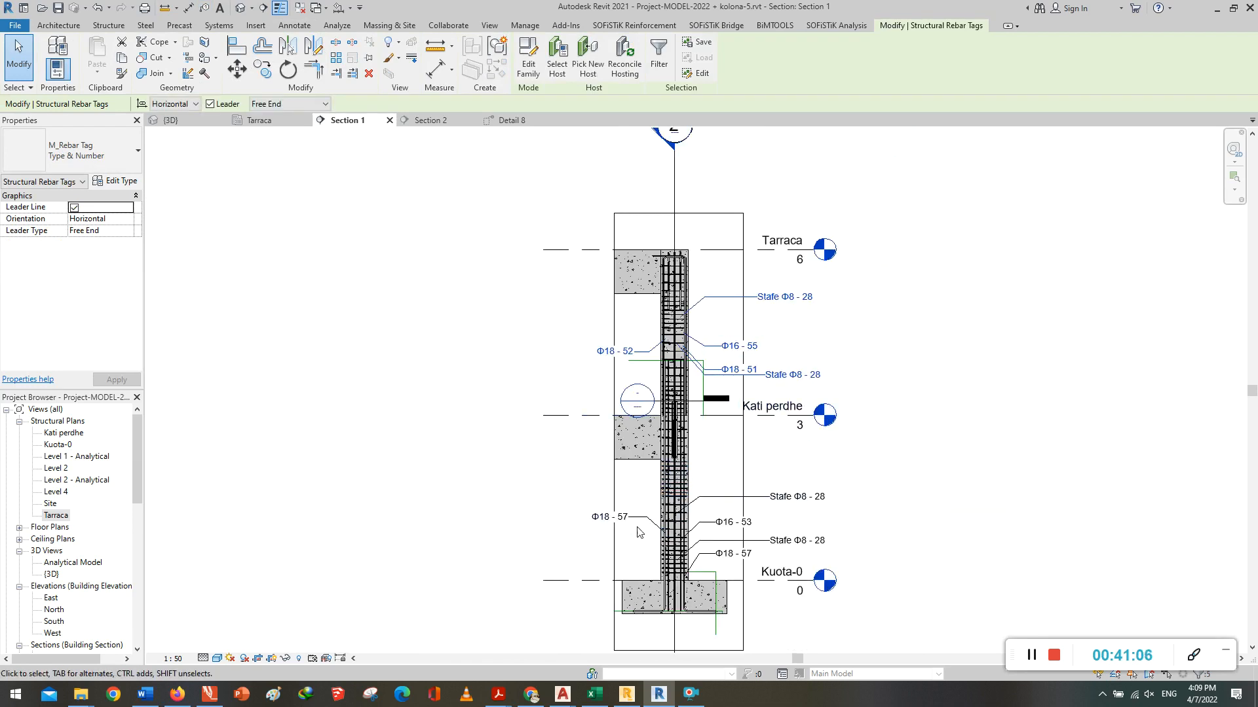
scroll(569, 645, up, 1)
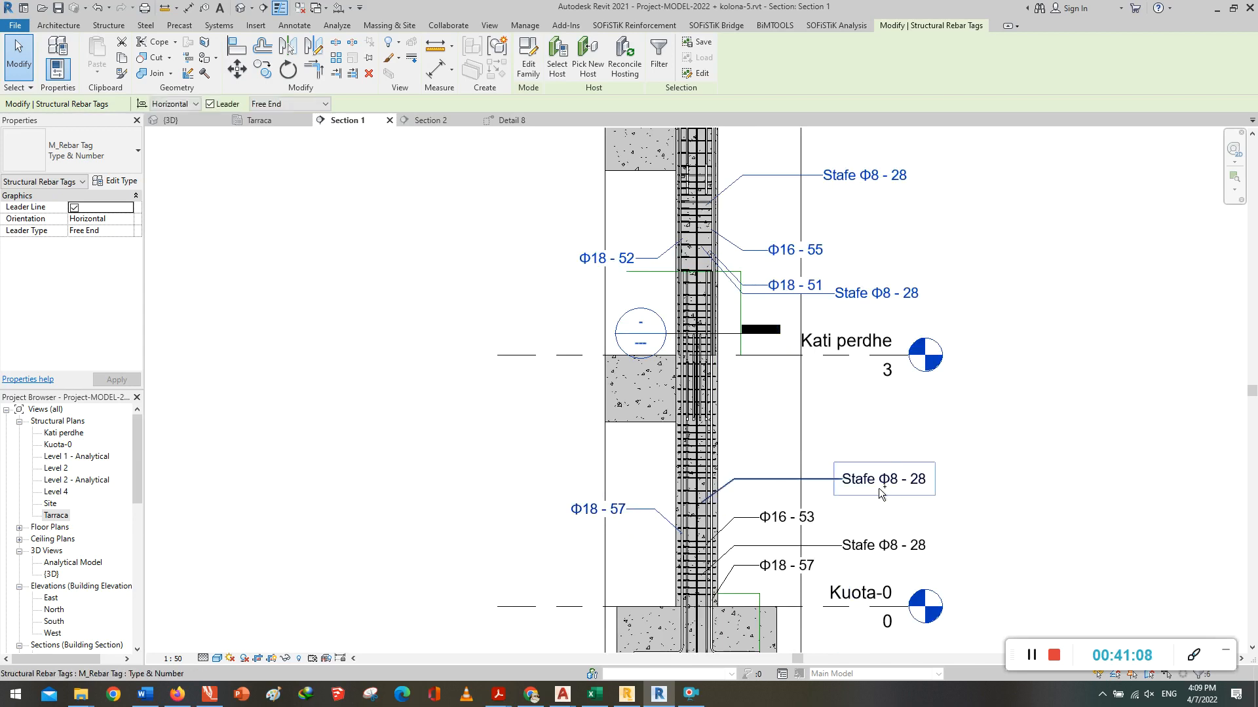
ctrl+click(807, 521)
ctrl+click(878, 546)
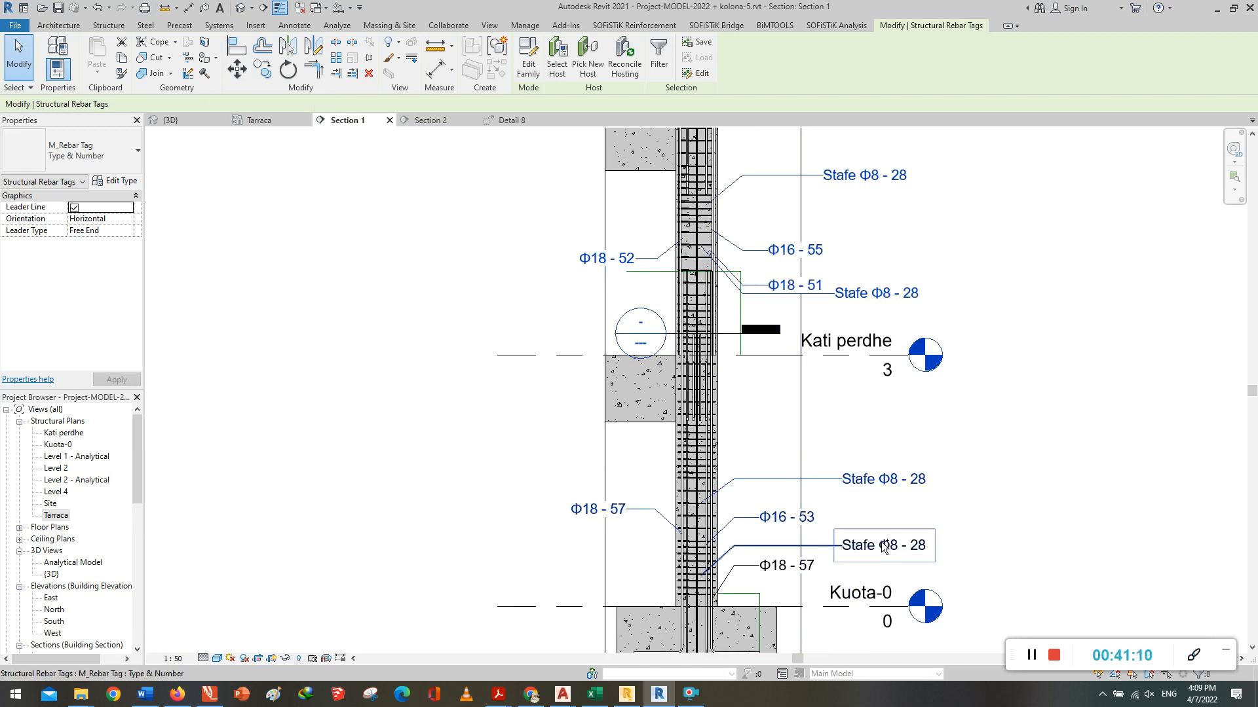
ctrl+click(772, 577)
scroll(861, 475, down, 2)
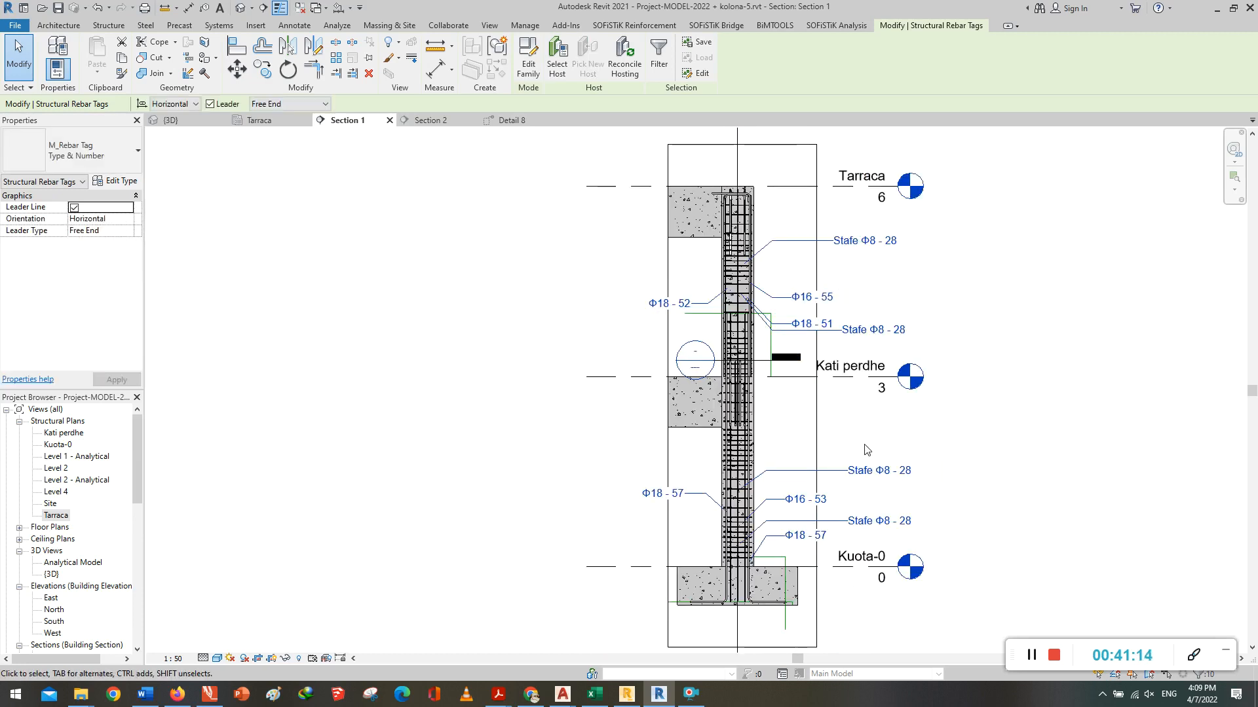
click(88, 160)
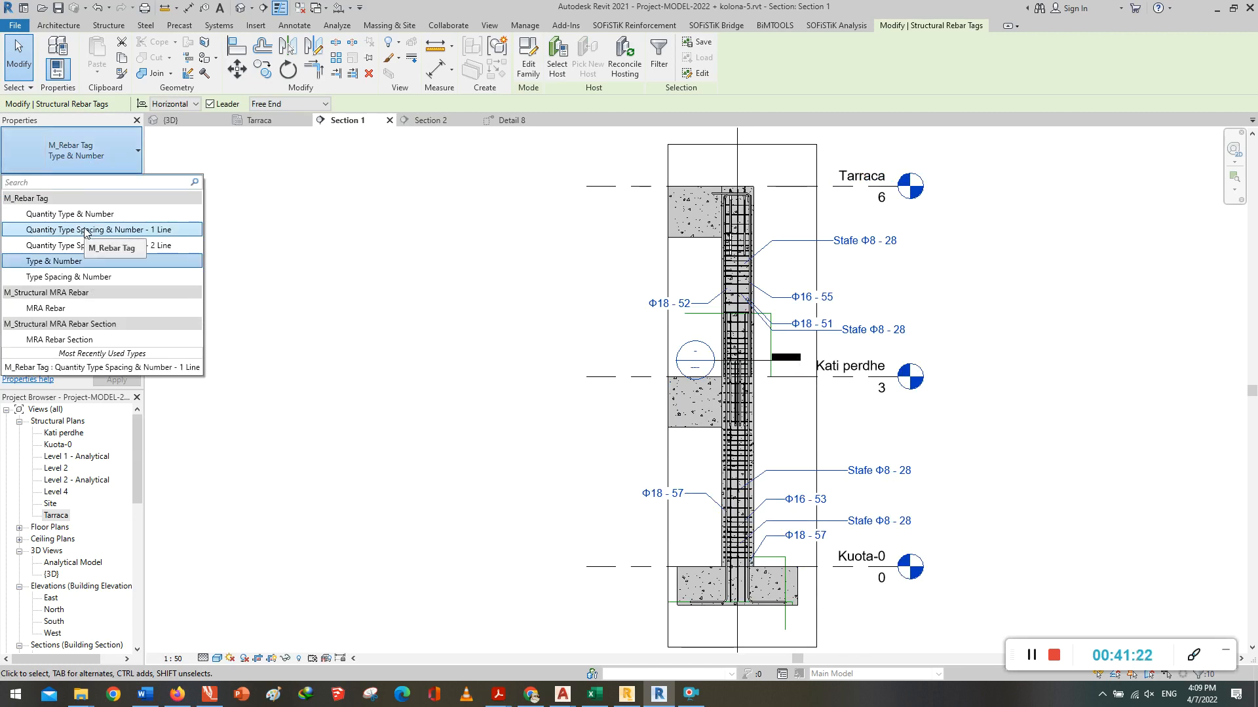
click(85, 230)
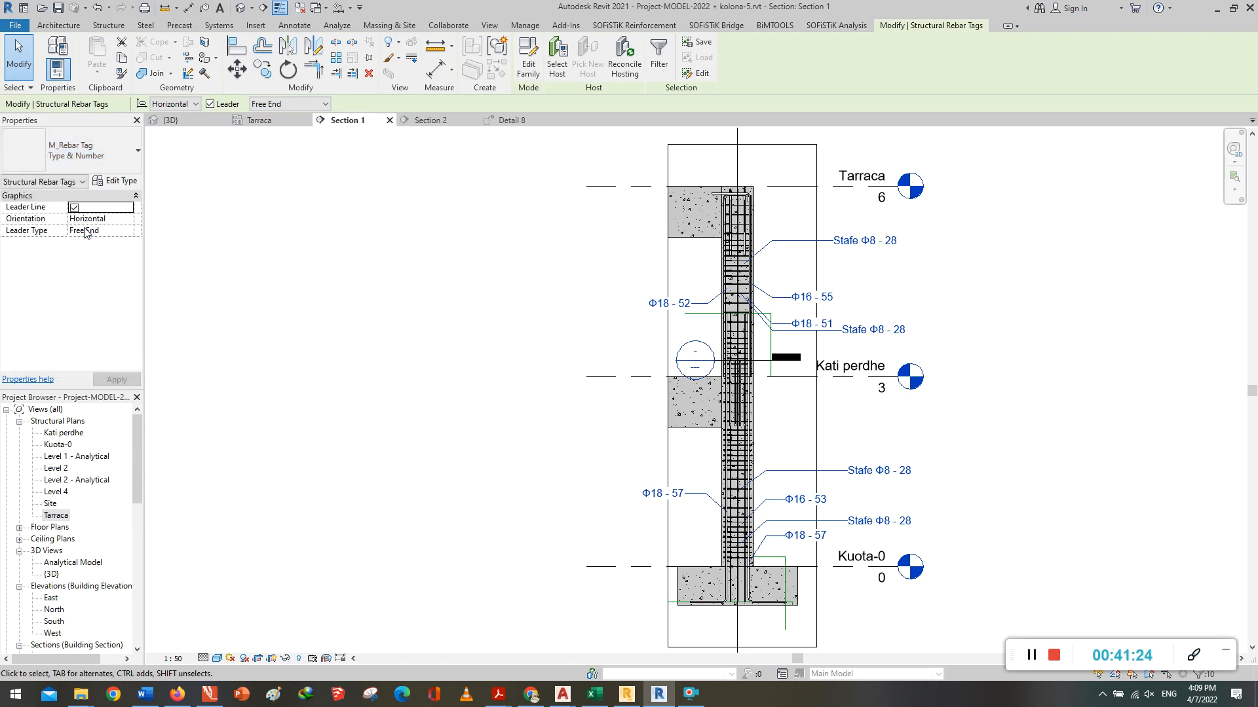
scroll(921, 356, up, 2)
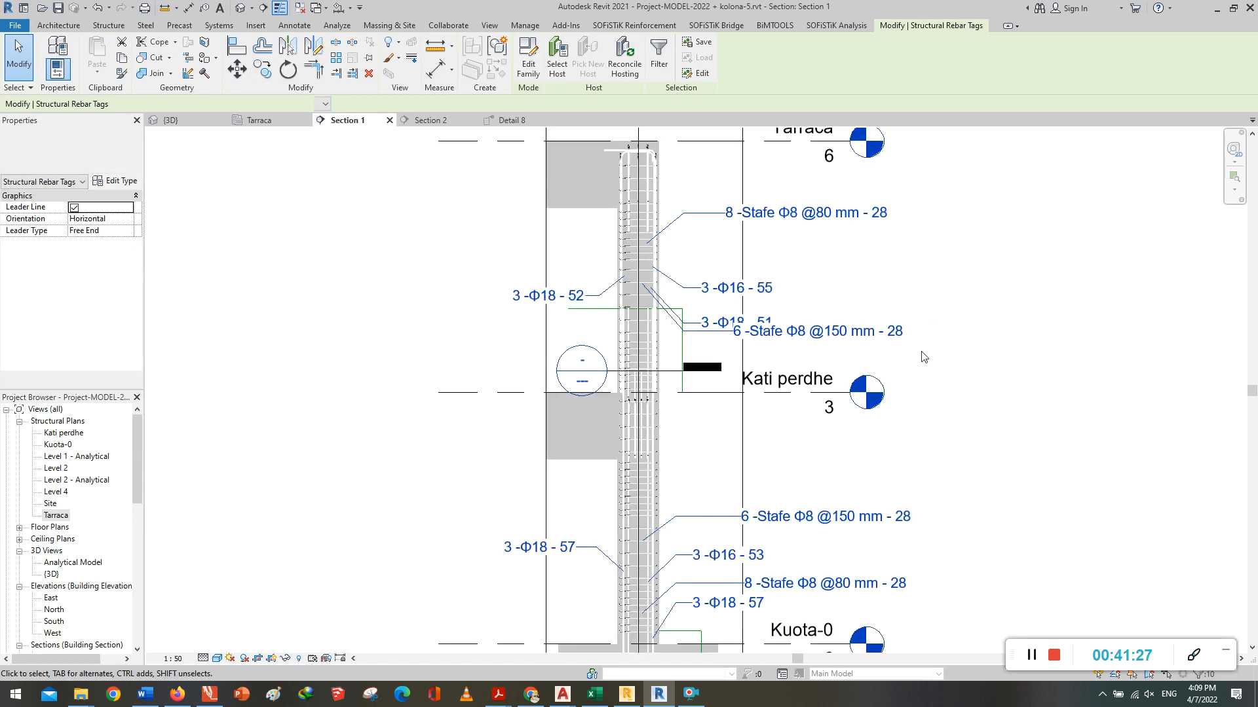
key(Escape)
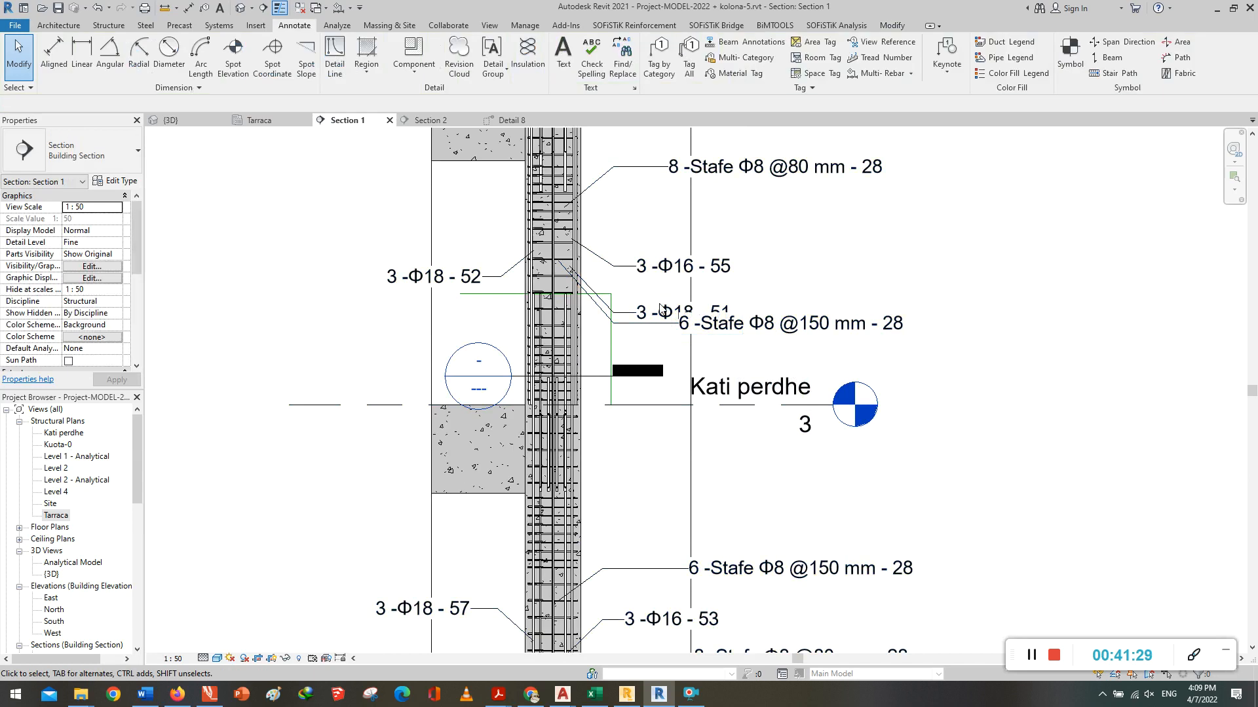
click(662, 308)
scroll(661, 308, up, 3)
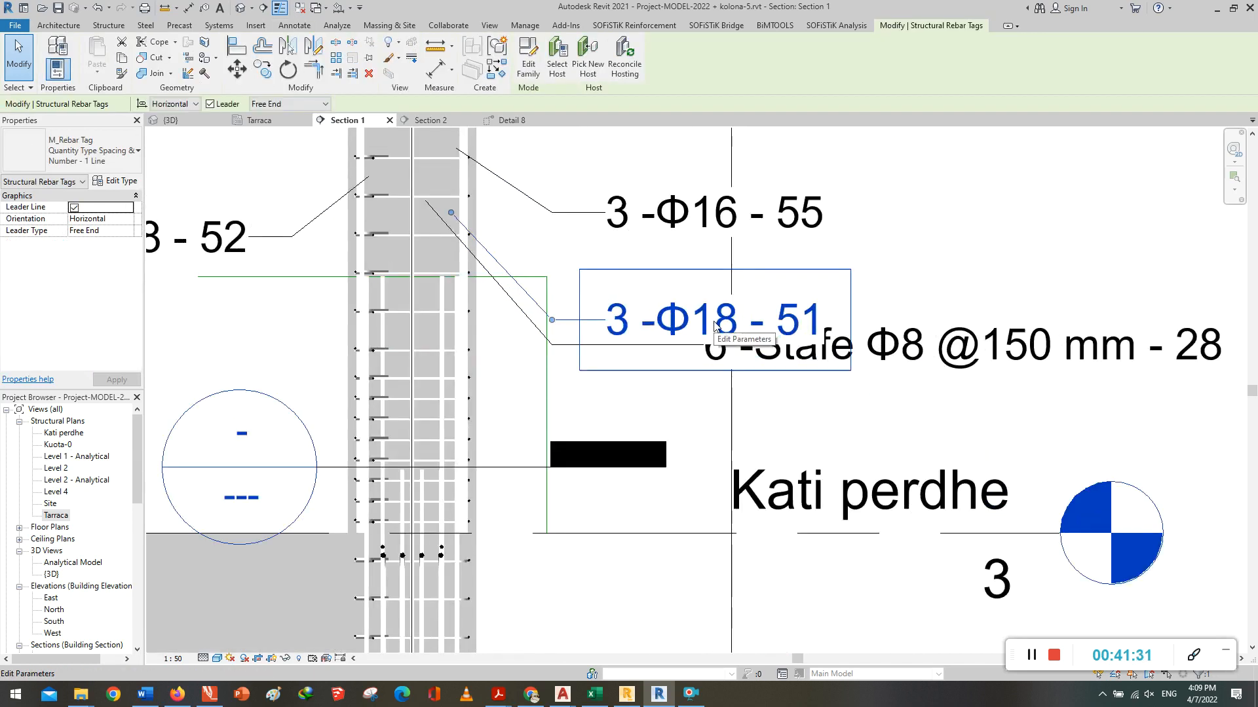
click(679, 295)
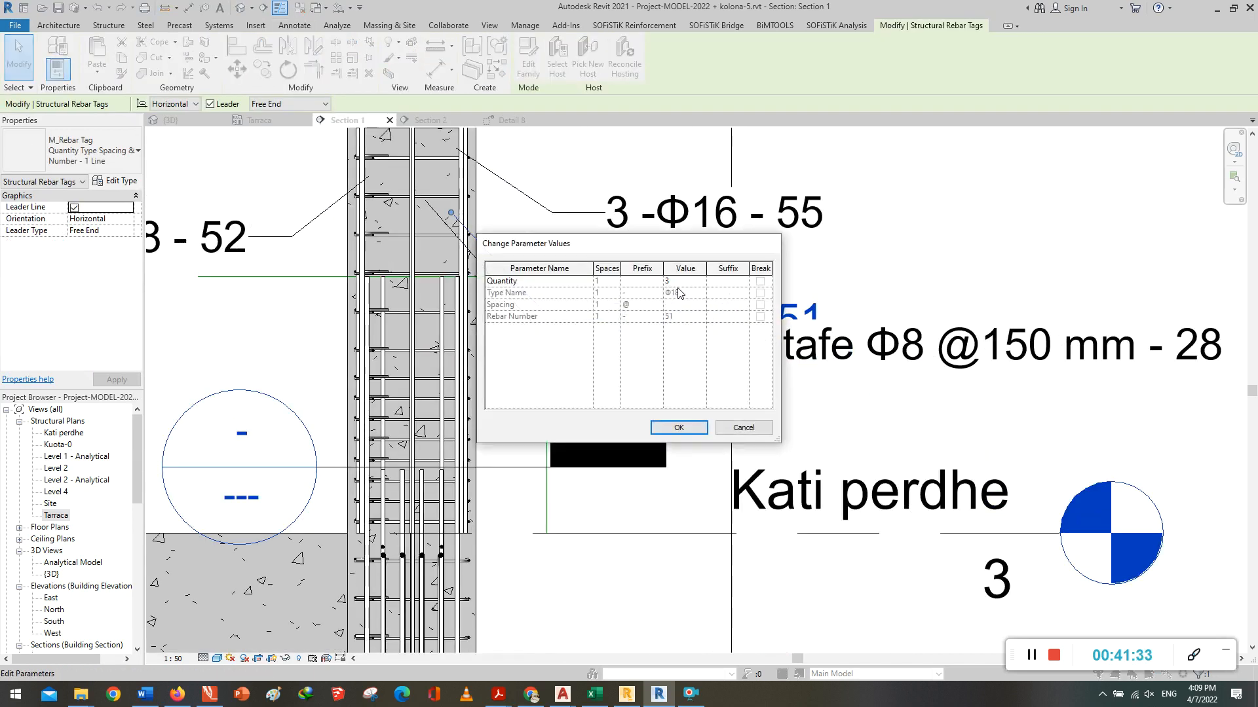
click(743, 428)
click(879, 358)
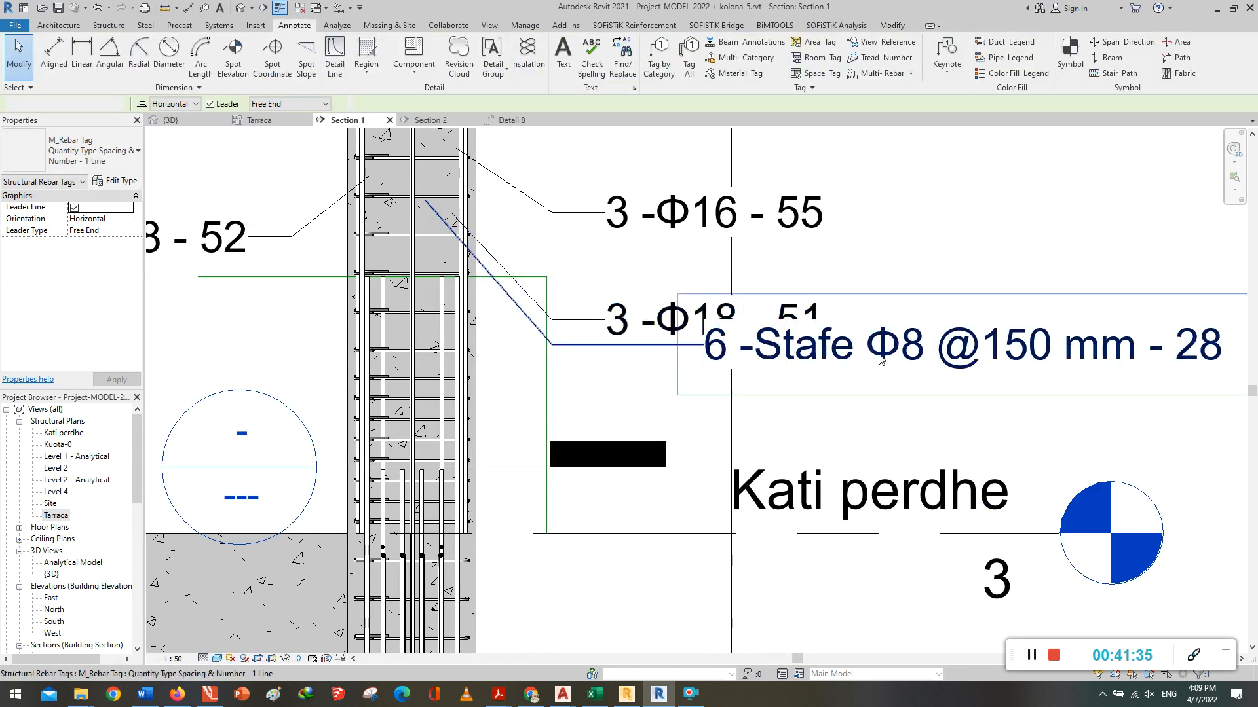
scroll(868, 381, down, 2)
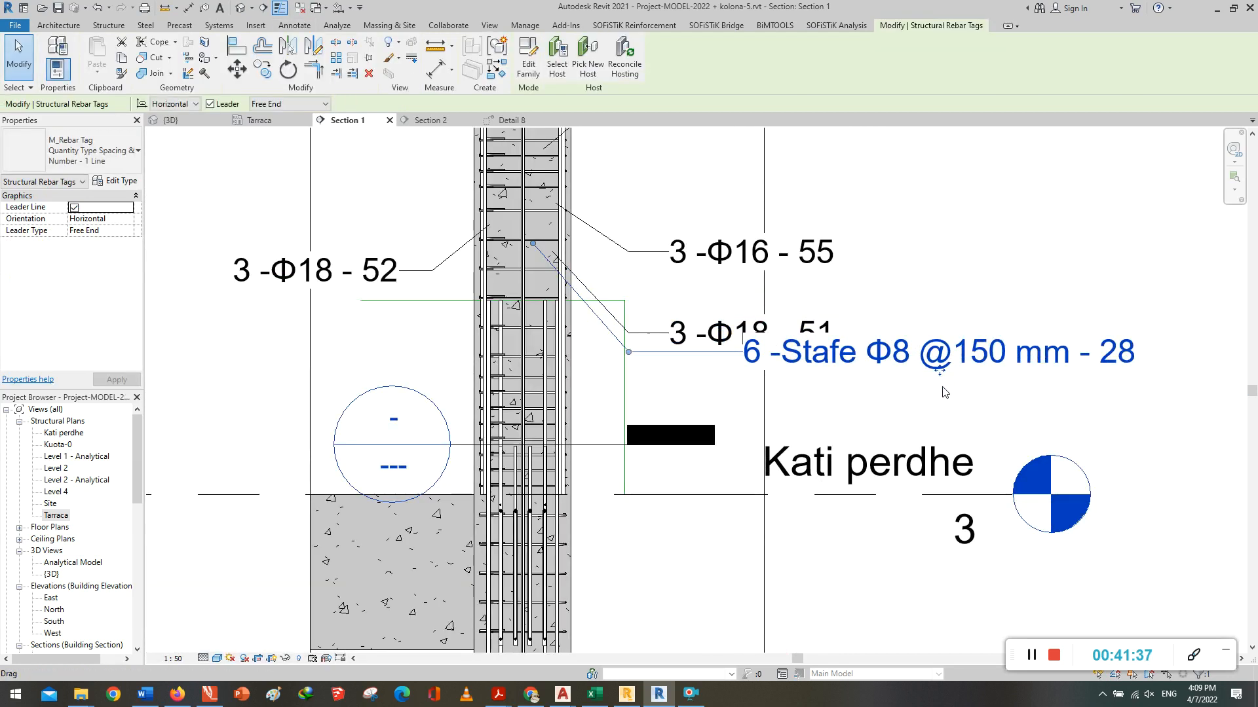
drag(944, 399, 943, 422)
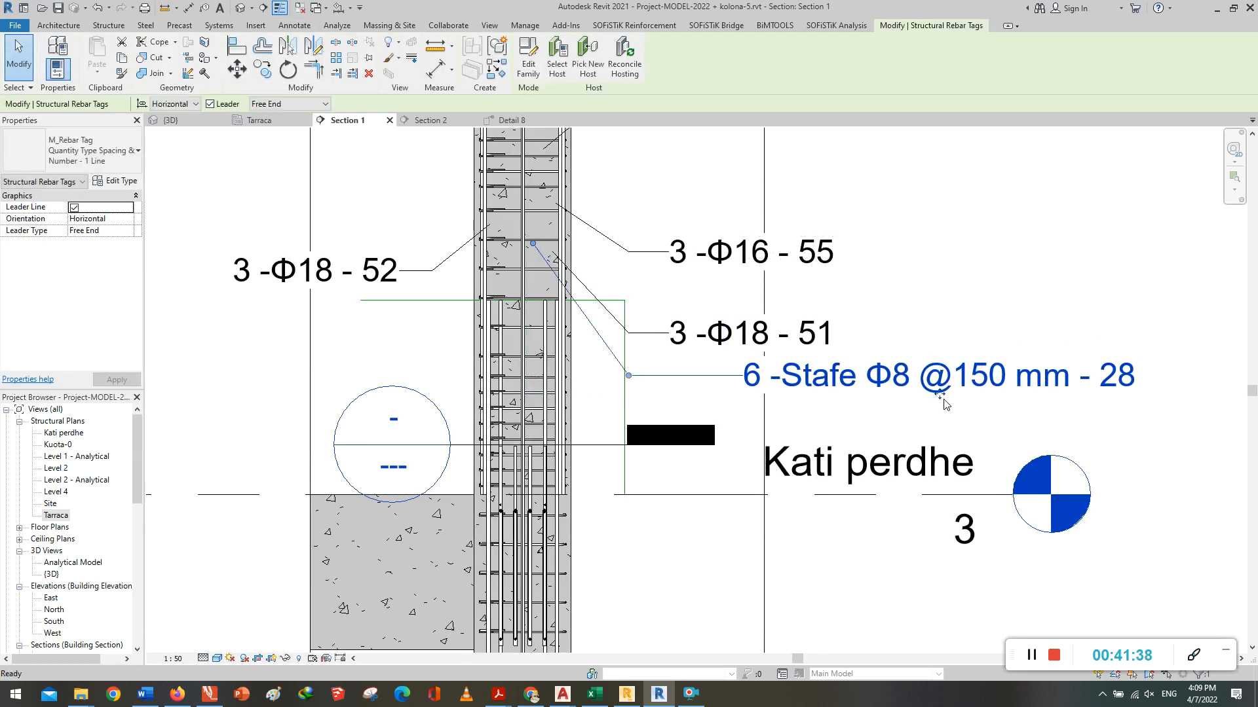
key(Escape)
scroll(720, 325, down, 1)
scroll(722, 280, up, 1)
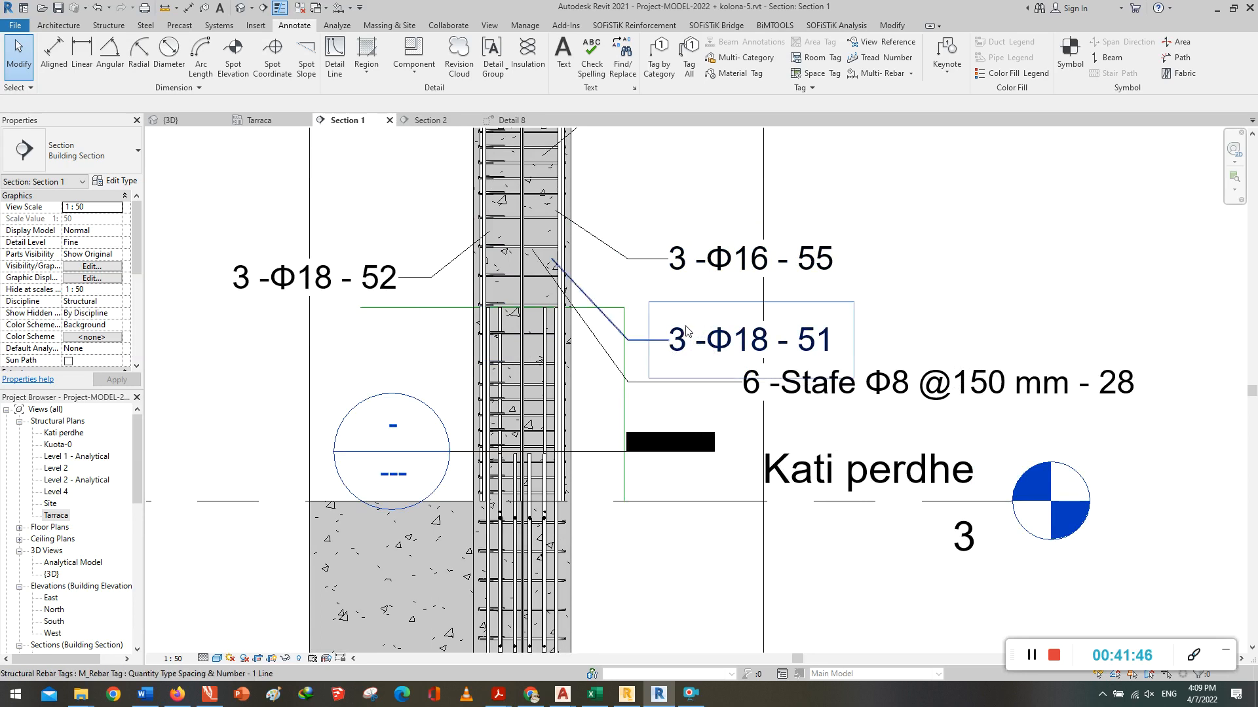
scroll(786, 401, up, 2)
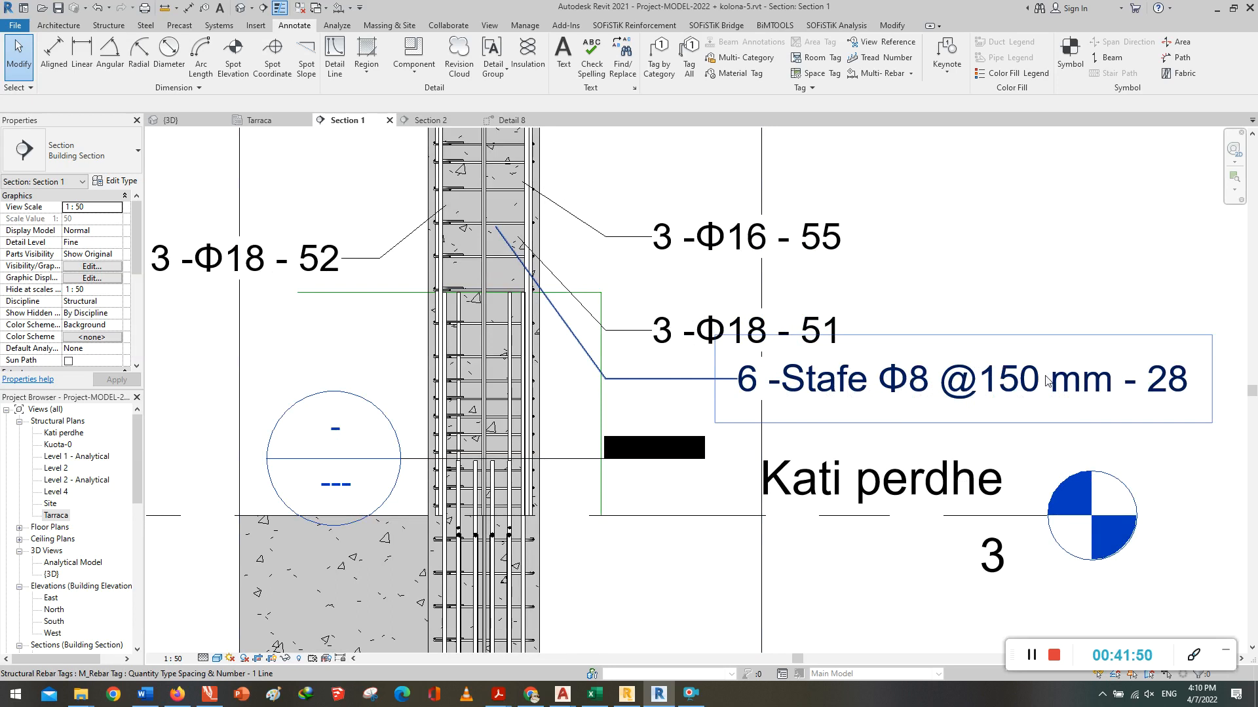
scroll(1034, 379, down, 3)
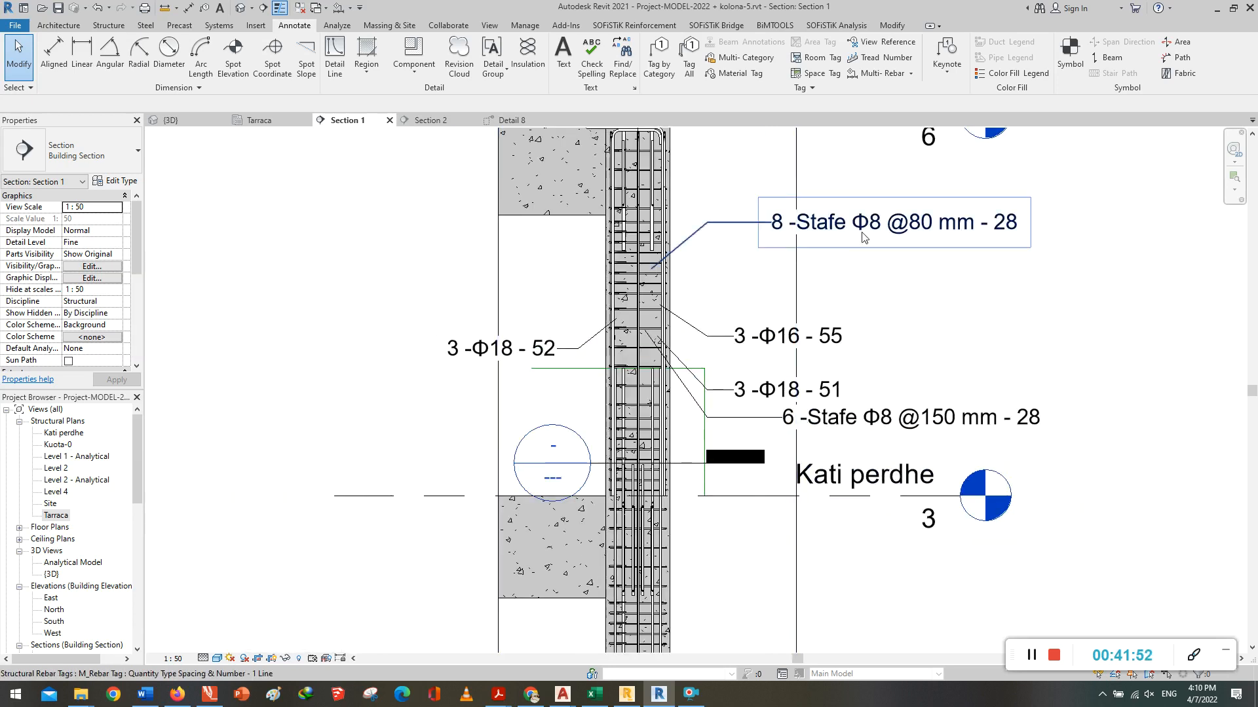
scroll(879, 208, up, 1)
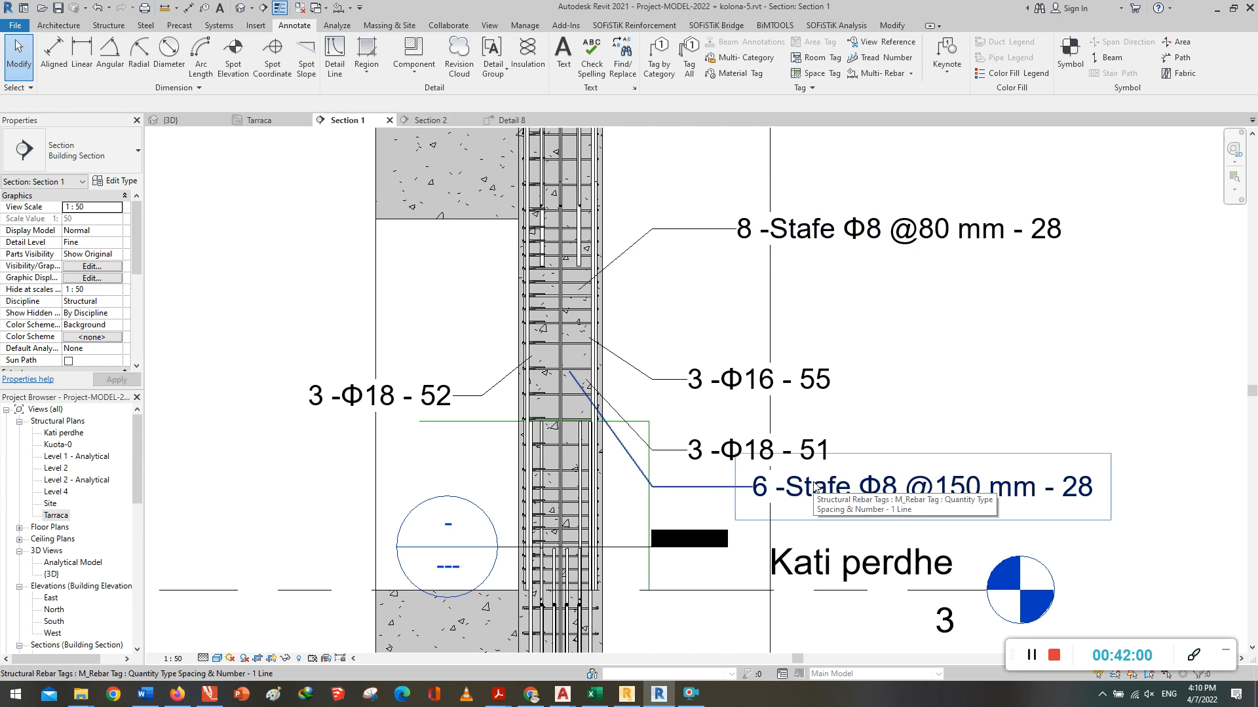
Step: Move the Detail 8 callout line in the Section 1 view down into the column's lower storey, below Kati perdhe
scroll(814, 488, down, 5)
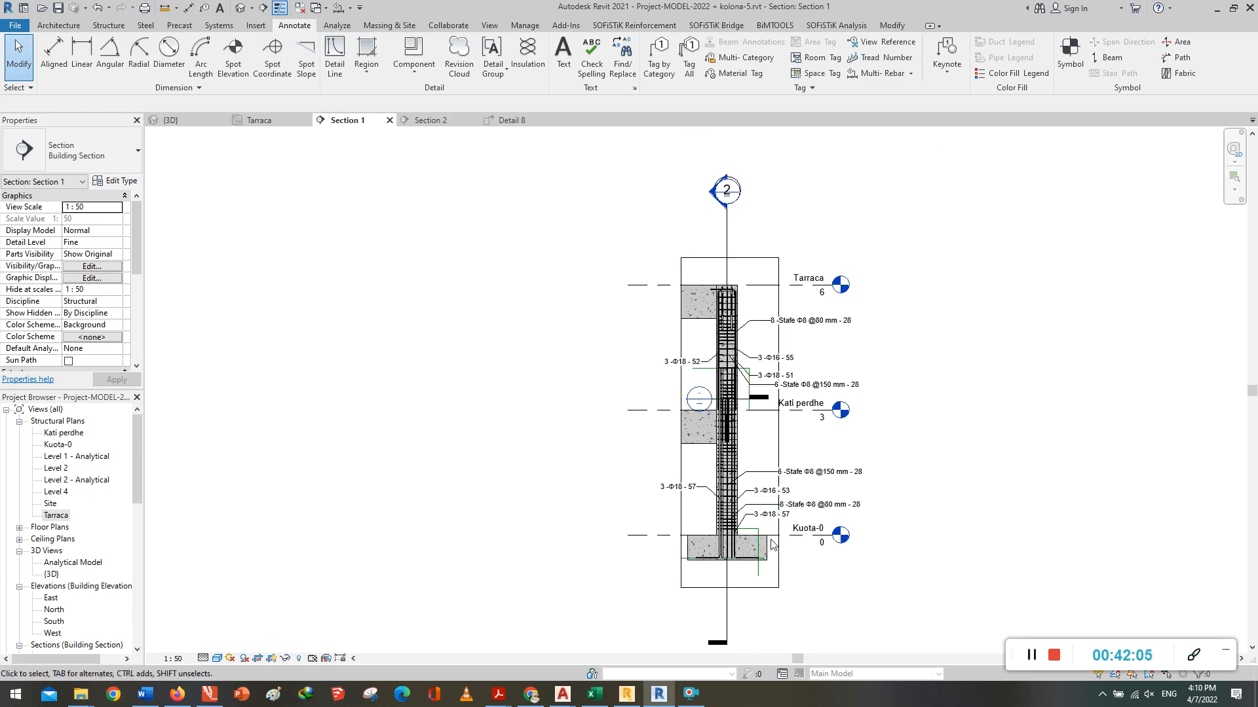
scroll(782, 554, up, 4)
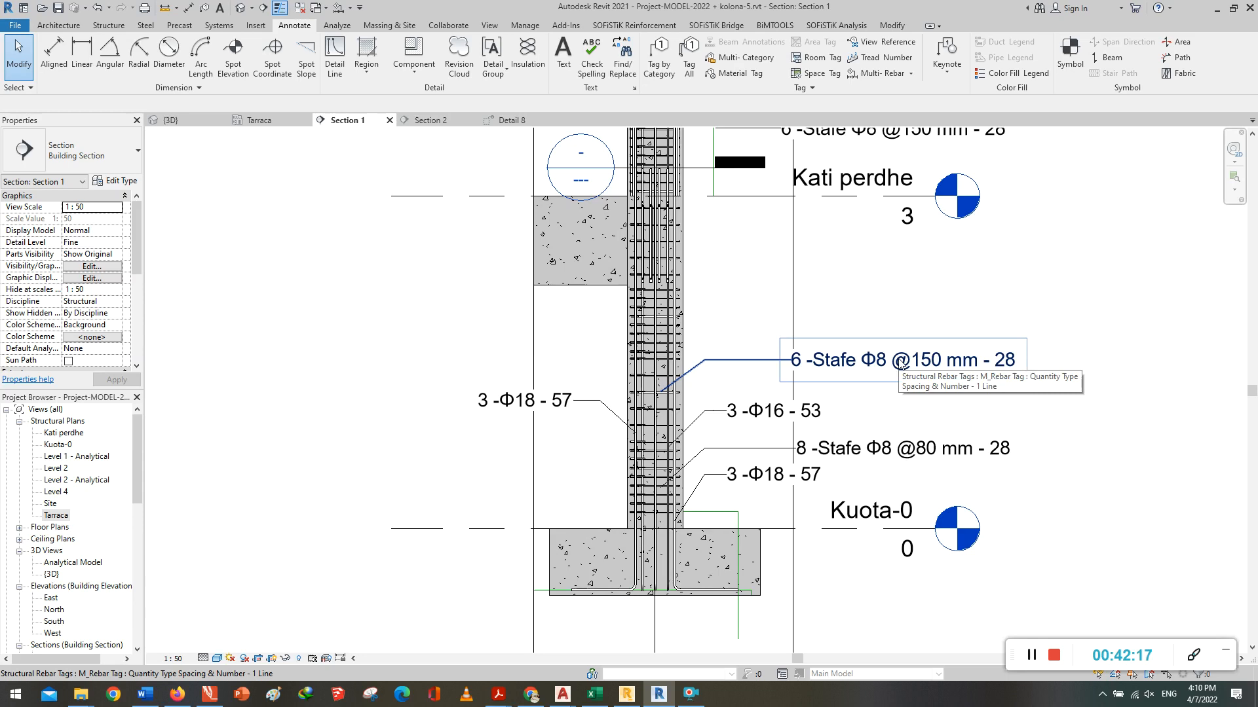
scroll(901, 365, down, 3)
middle_drag(943, 425, 881, 488)
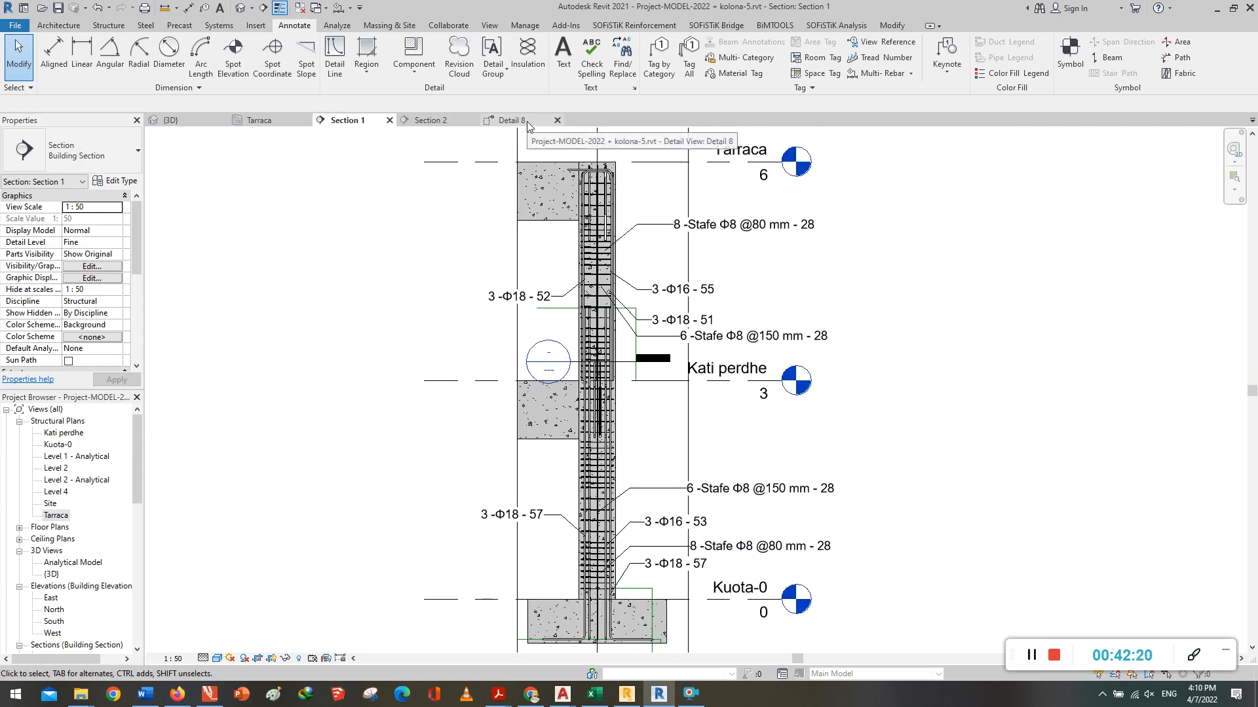
scroll(626, 364, up, 2)
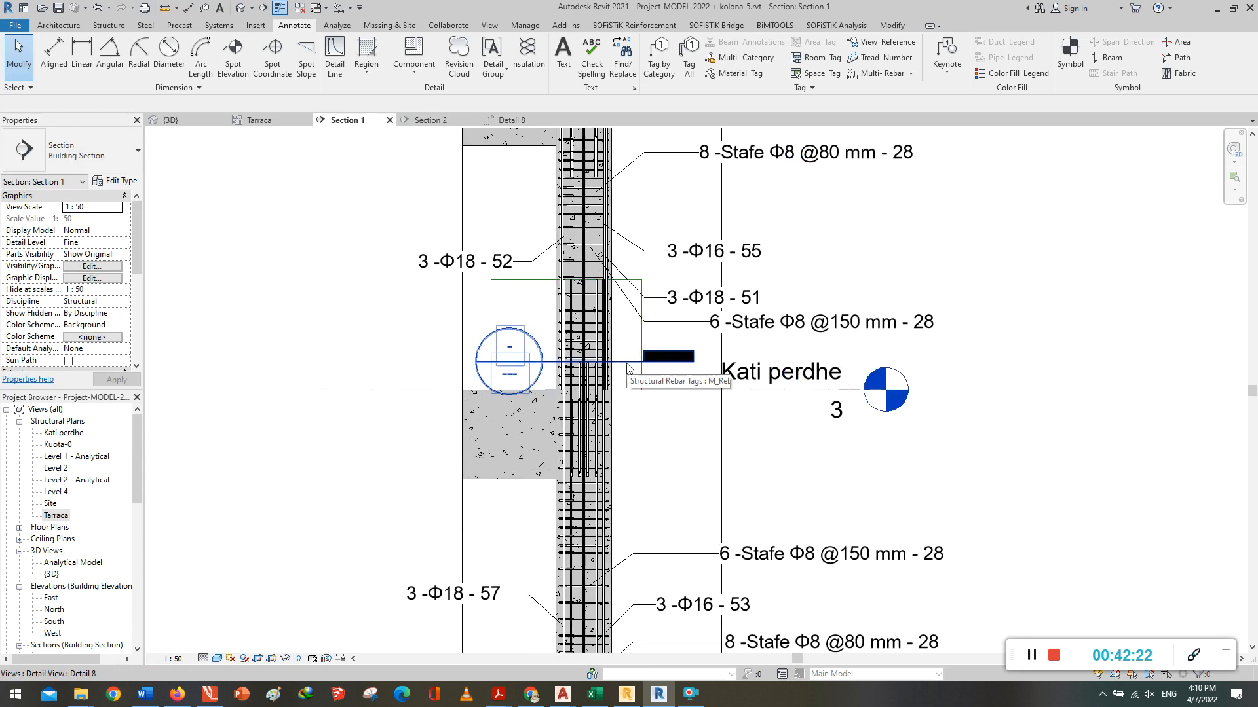
click(627, 368)
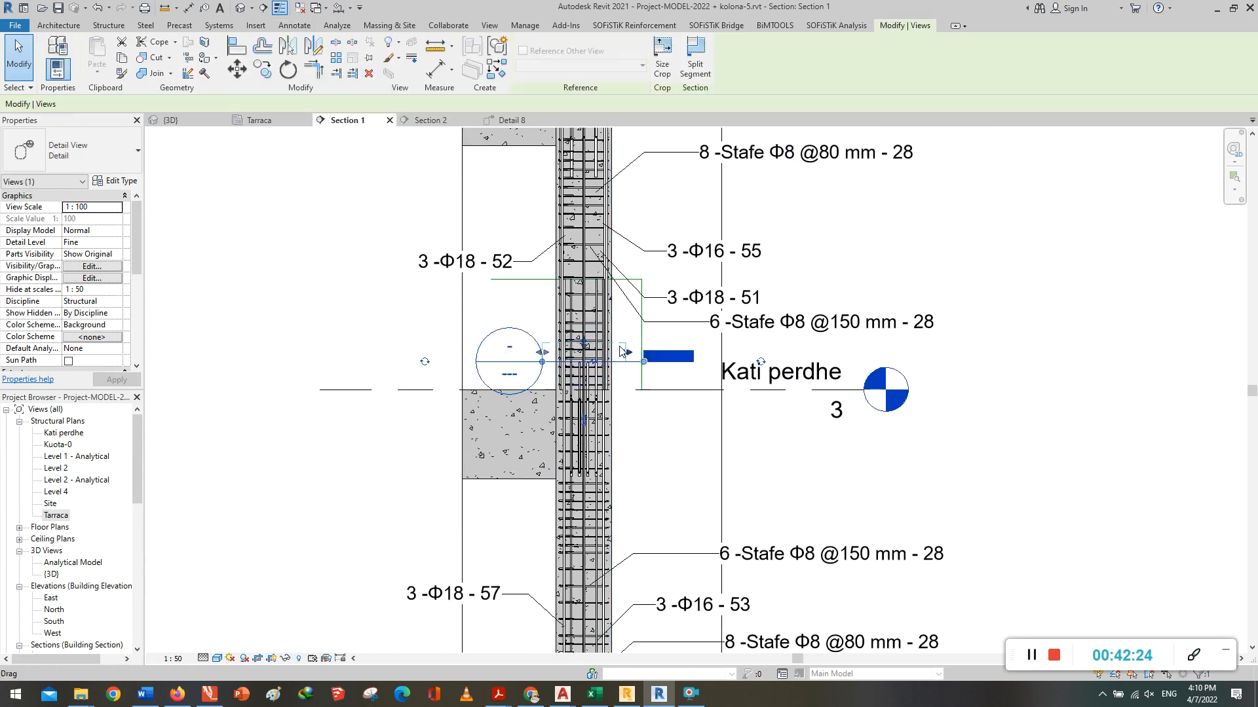
drag(626, 367, 622, 604)
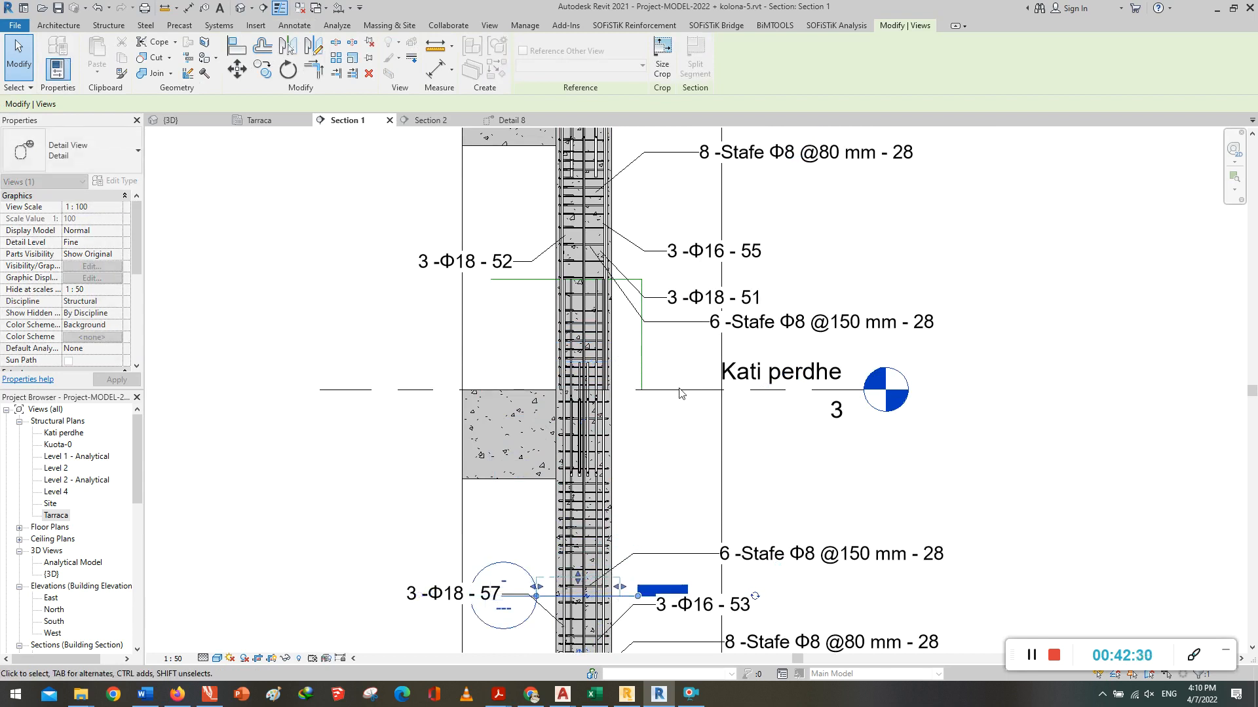
Step: Open the Detail 8 view of the column cross-section and start a Linear Multi-Rebar Annotation
click(433, 121)
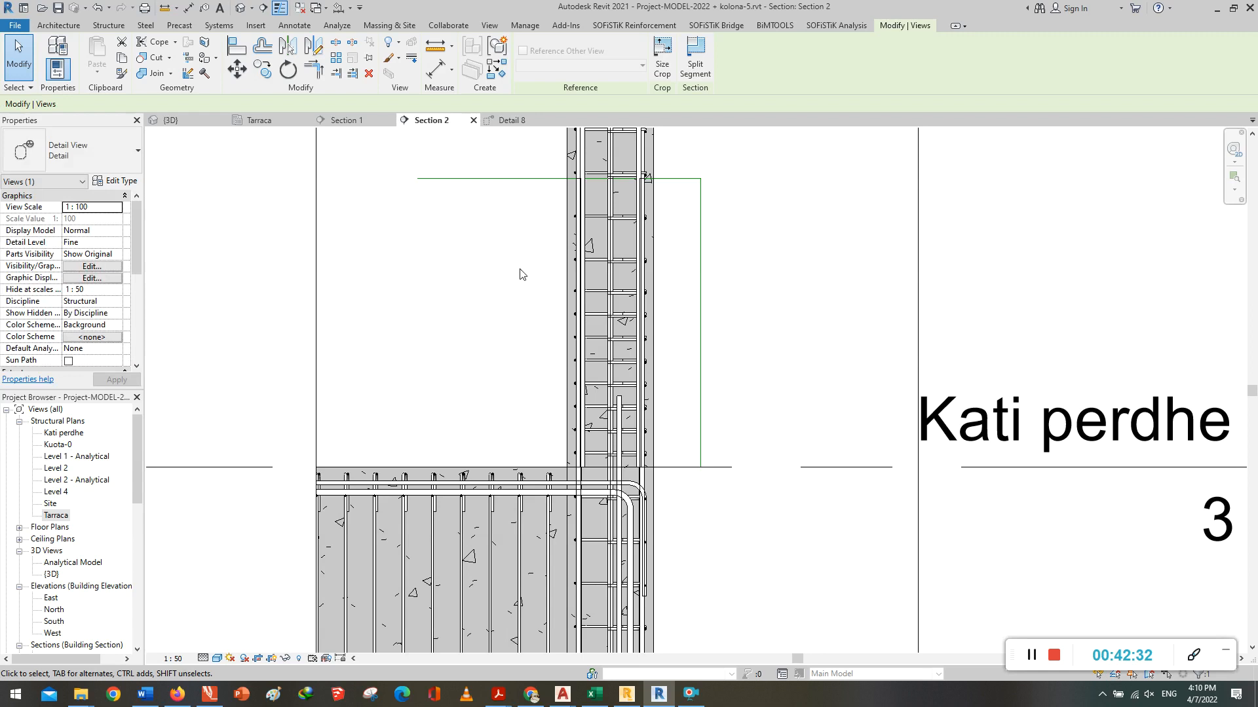
click(512, 120)
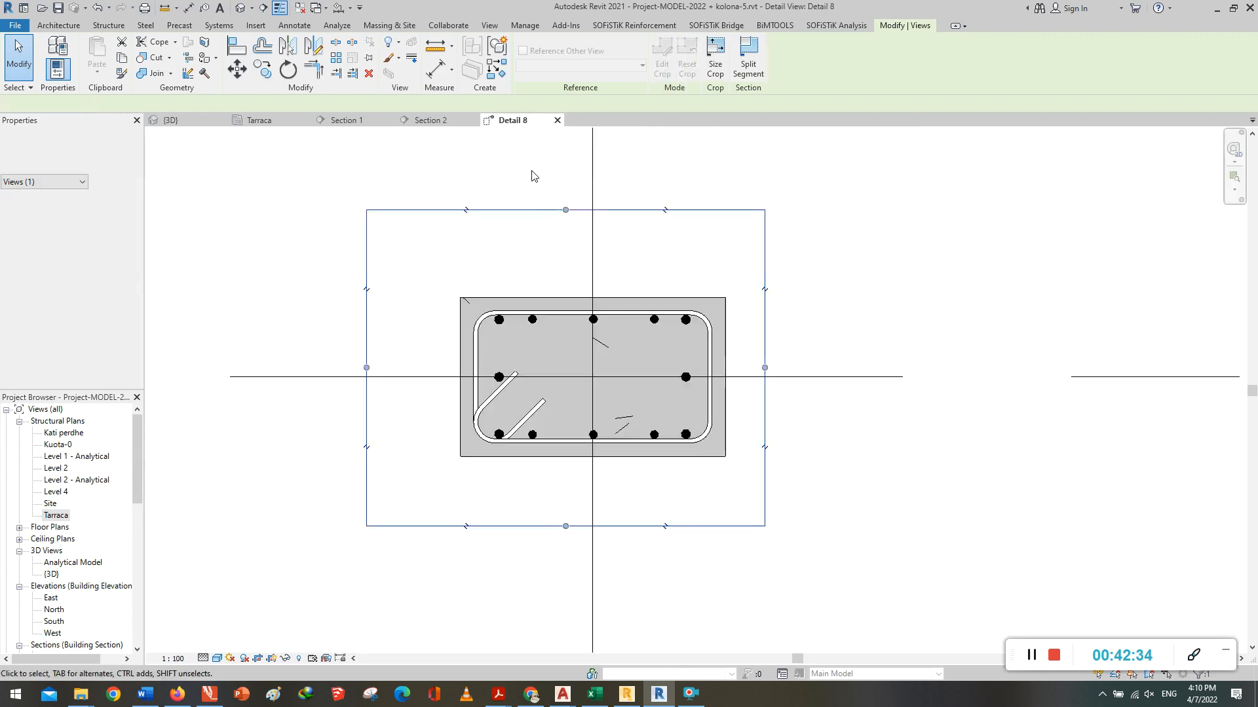
scroll(688, 341, up, 1)
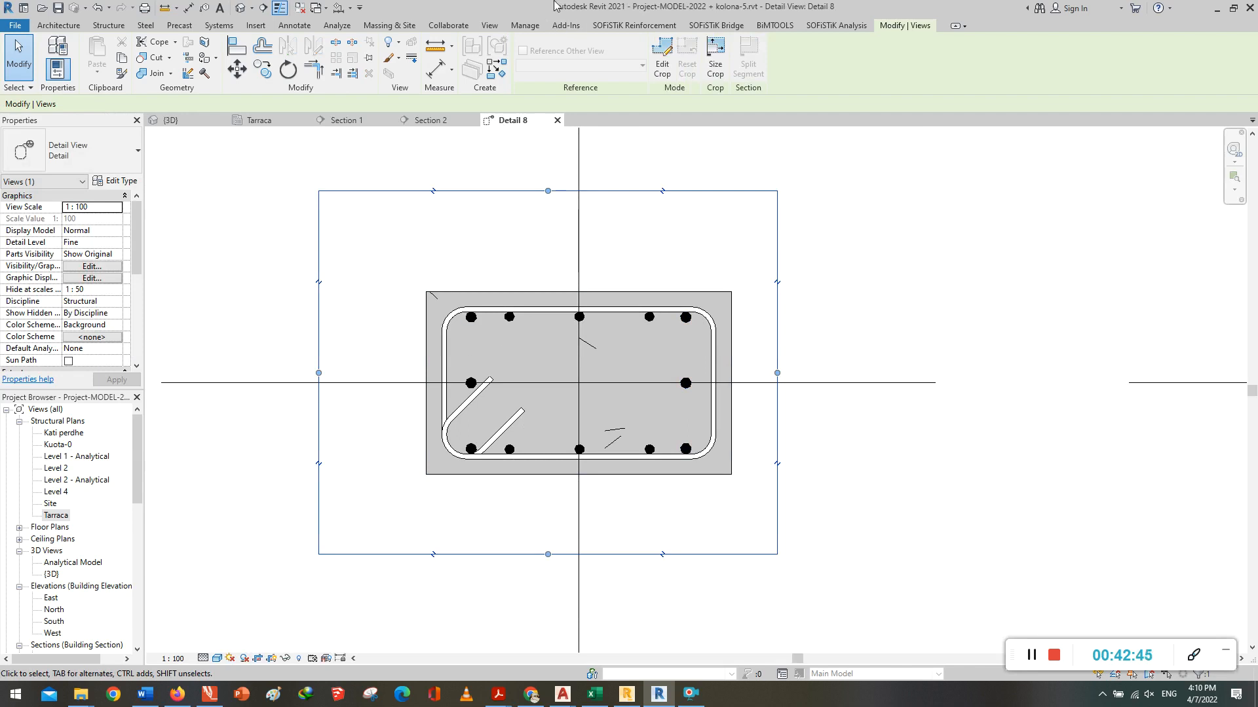
click(398, 218)
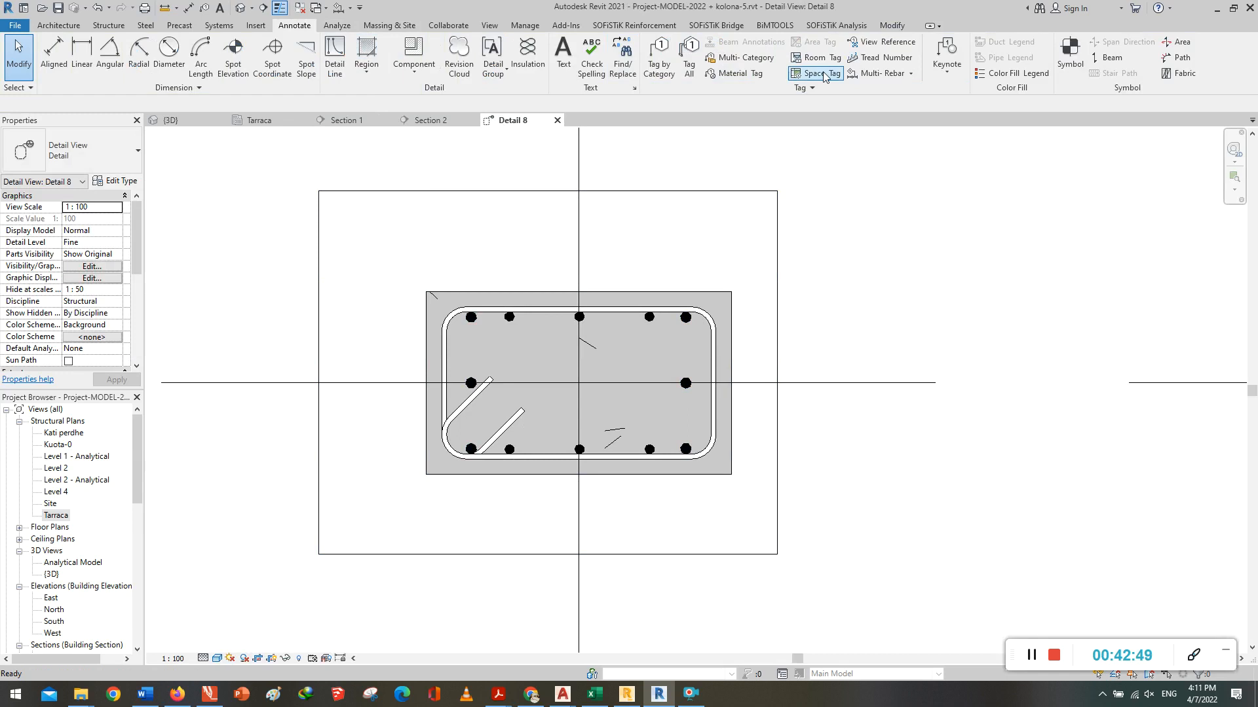
click(911, 75)
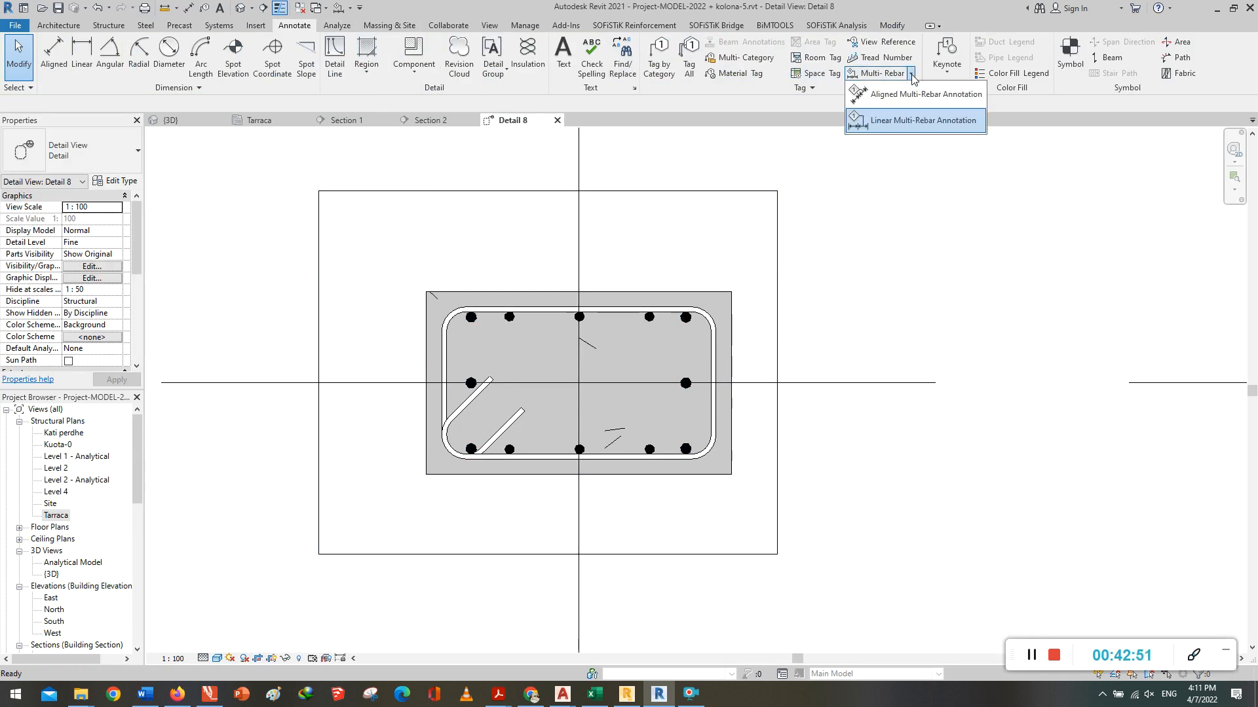
click(920, 120)
click(512, 319)
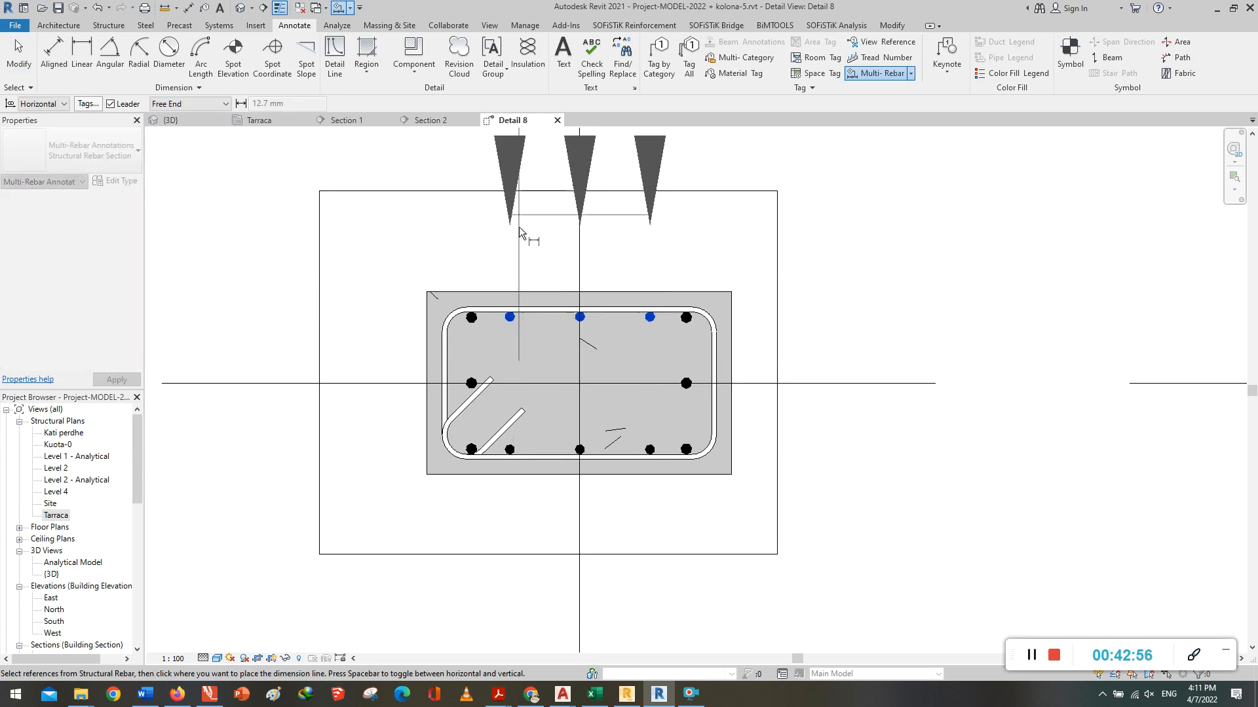
scroll(523, 434, down, 2)
scroll(528, 439, down, 1)
scroll(534, 367, up, 1)
key(Escape)
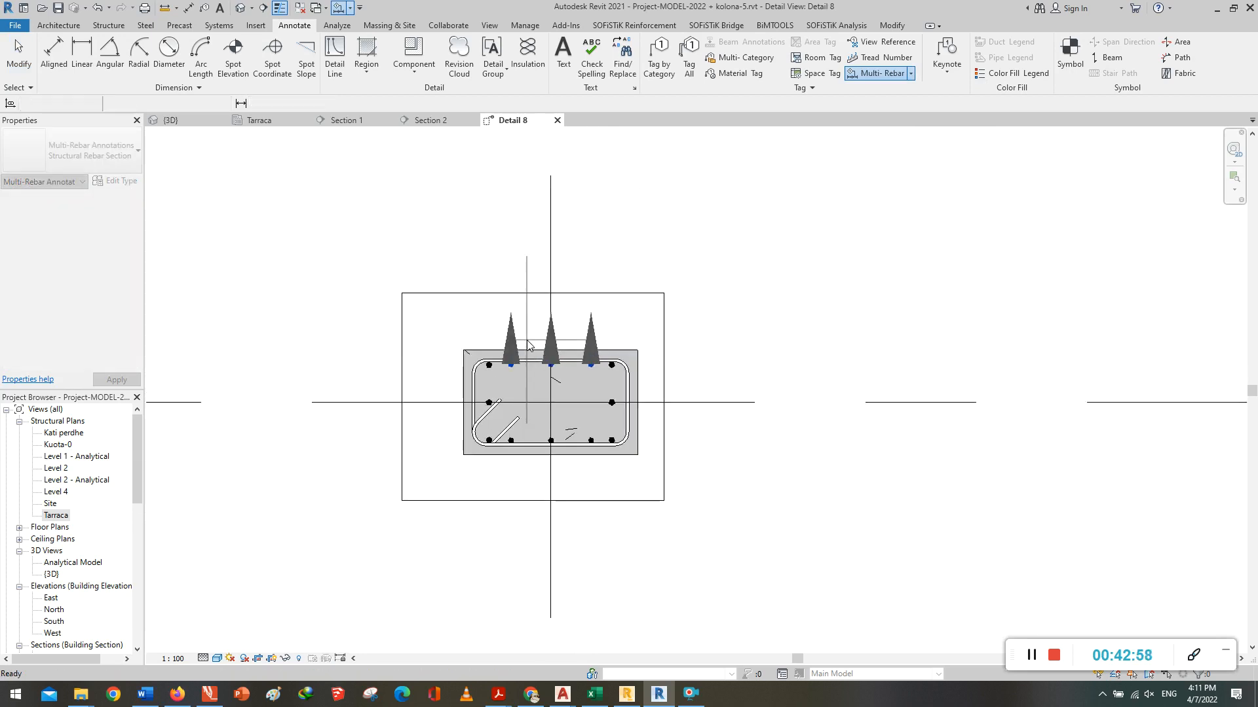
Step: Set the Detail 8 view scale to 1:20
scroll(514, 431, up, 2)
click(173, 658)
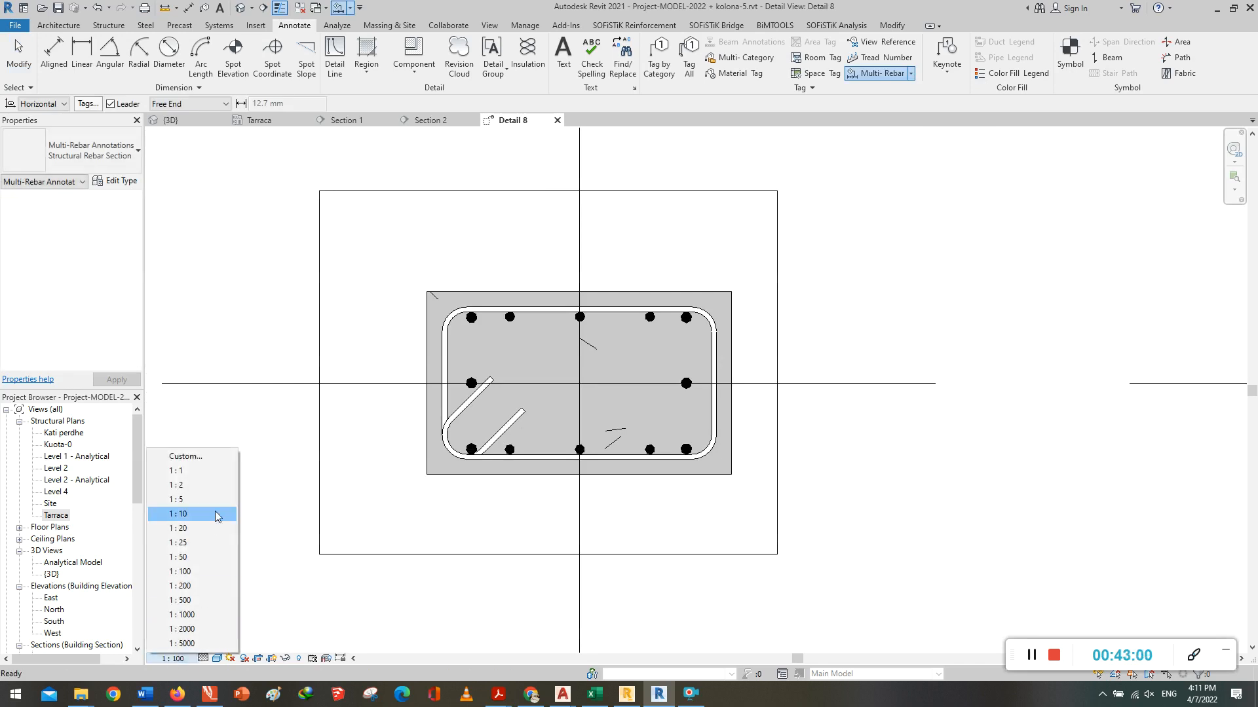
click(200, 528)
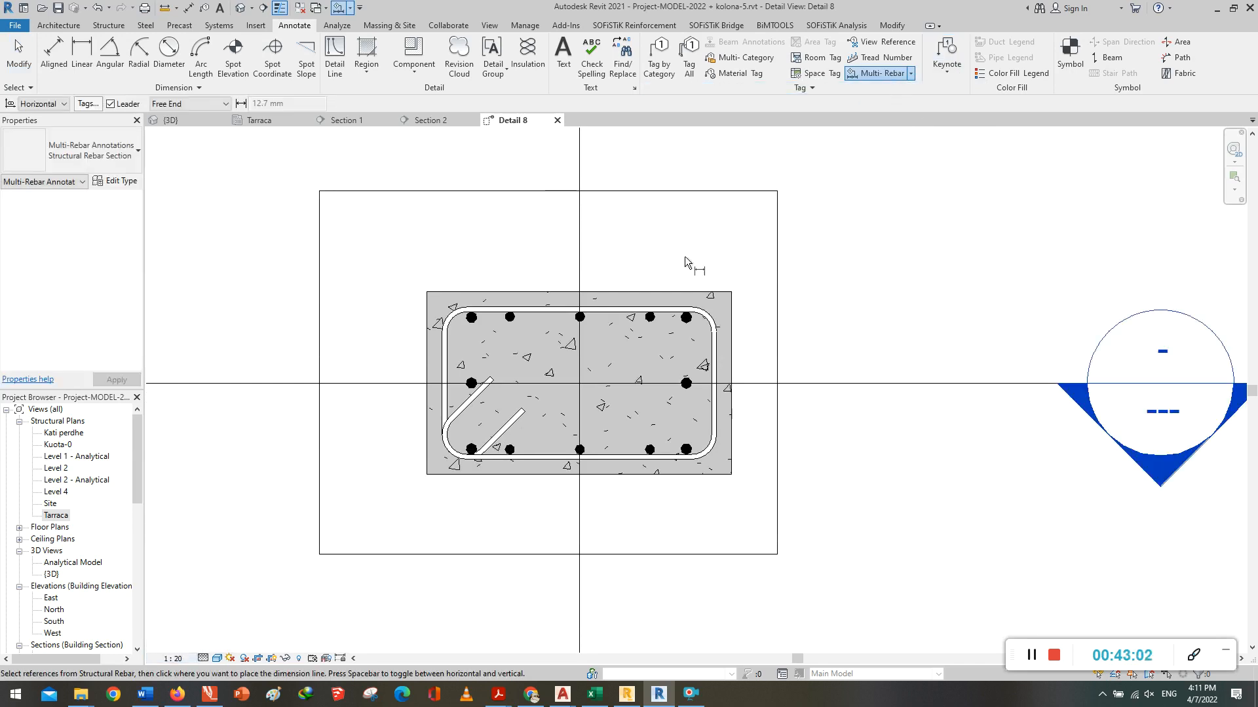
Step: Annotate the three Φ16 bars along the column's upper face, placing the multi-rebar tag above the cross-section
click(536, 234)
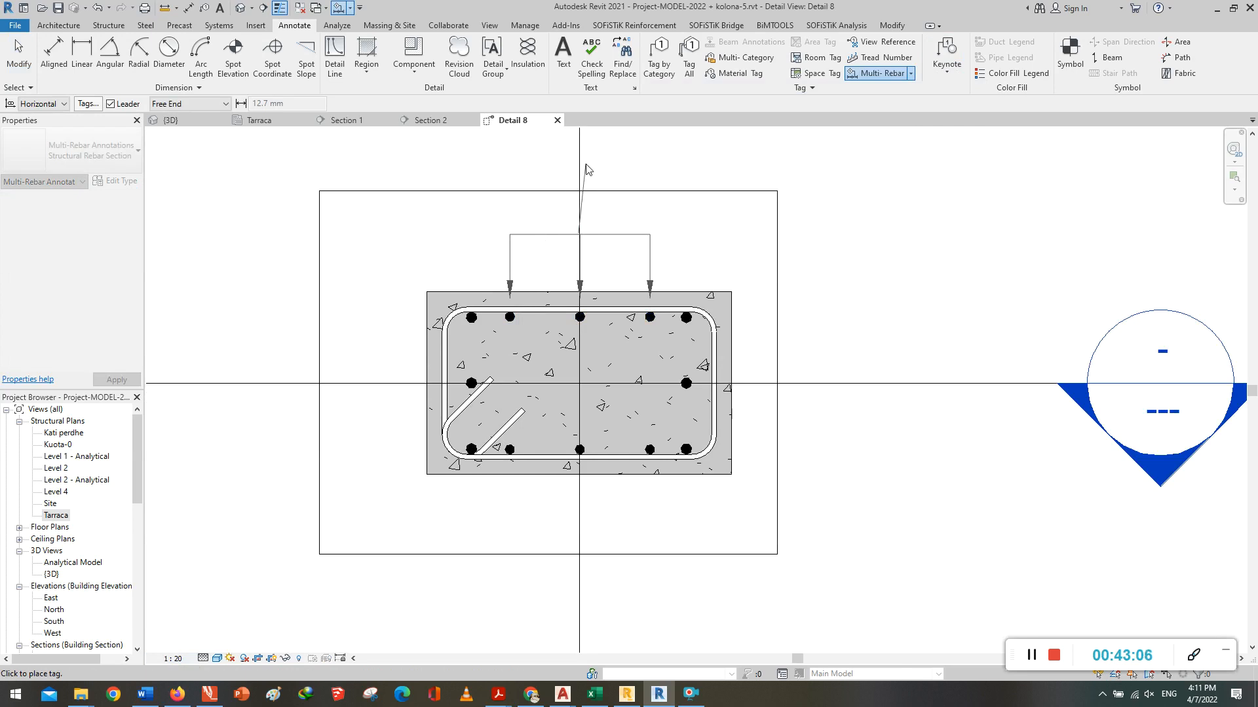
scroll(560, 299, down, 2)
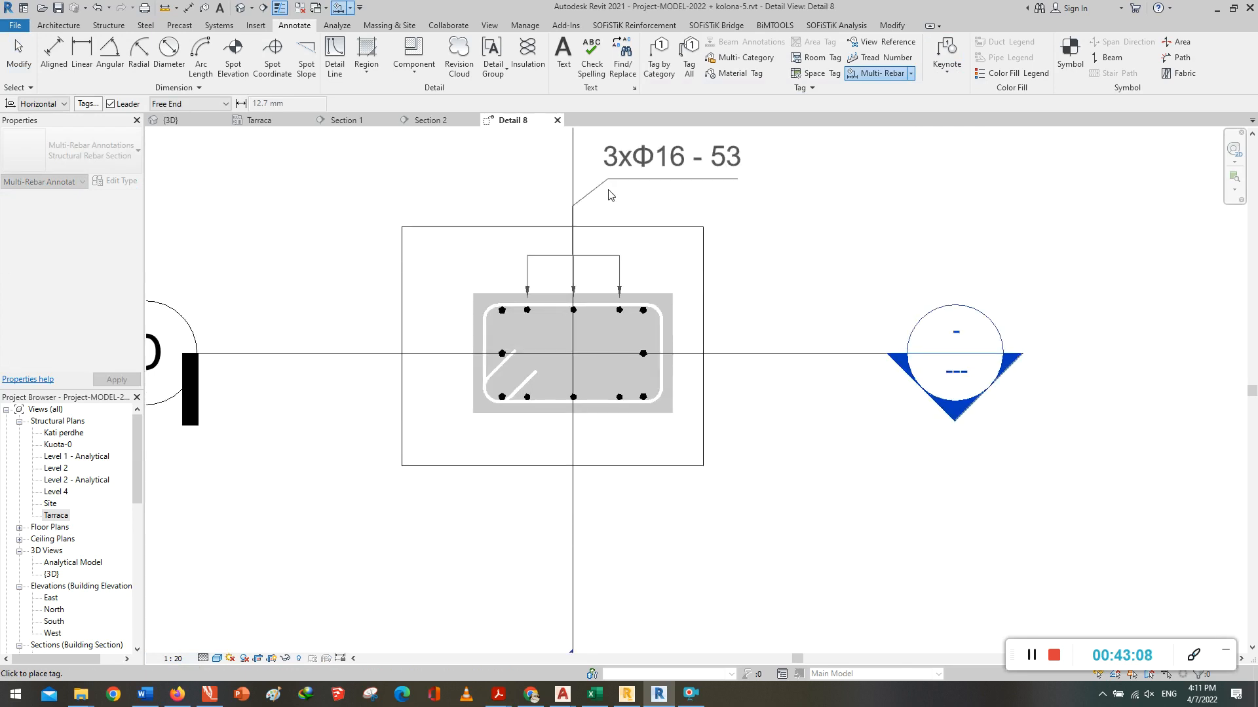
click(606, 210)
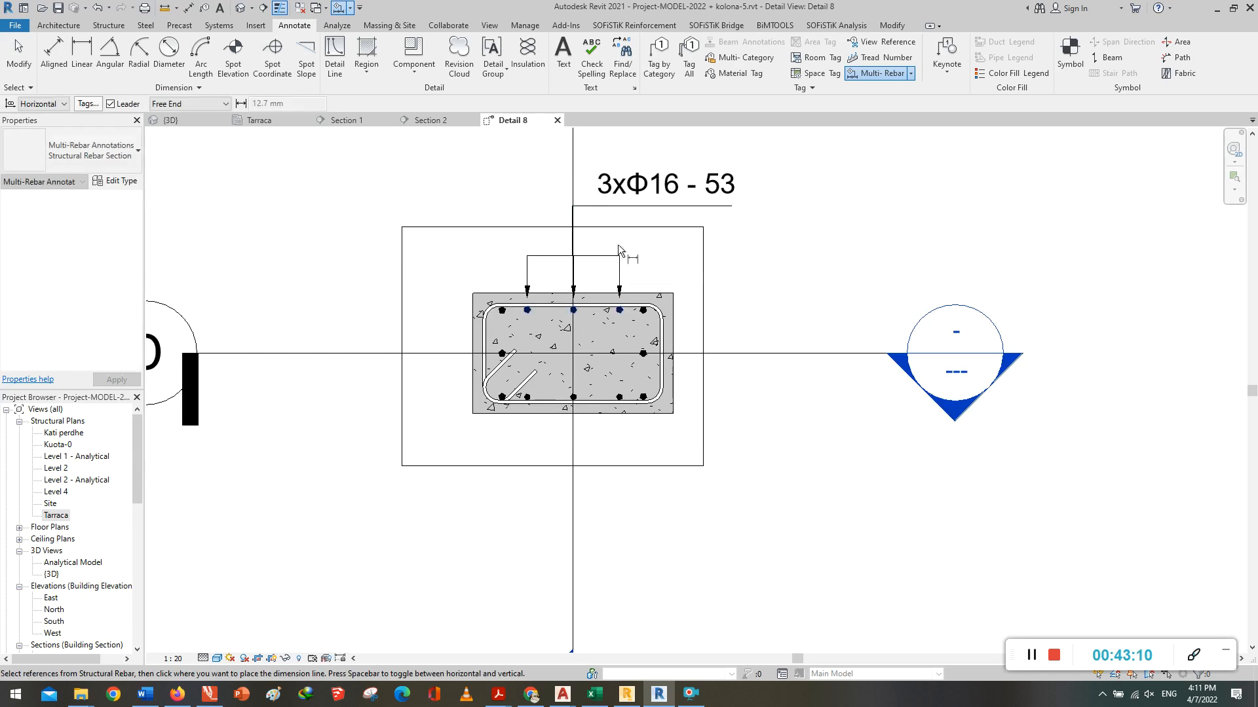
Step: Annotate the three Φ18 bars along the column's right face, placing the dimension line and tag outside that face
scroll(652, 393, up, 1)
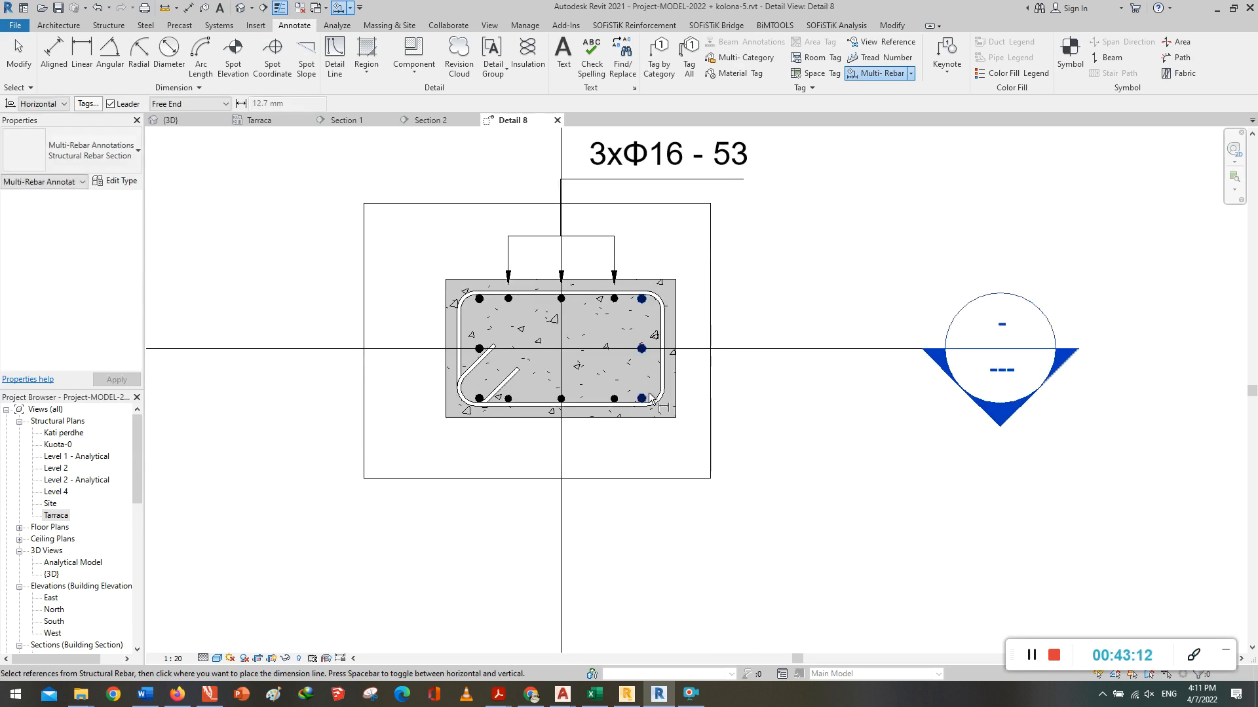
click(651, 397)
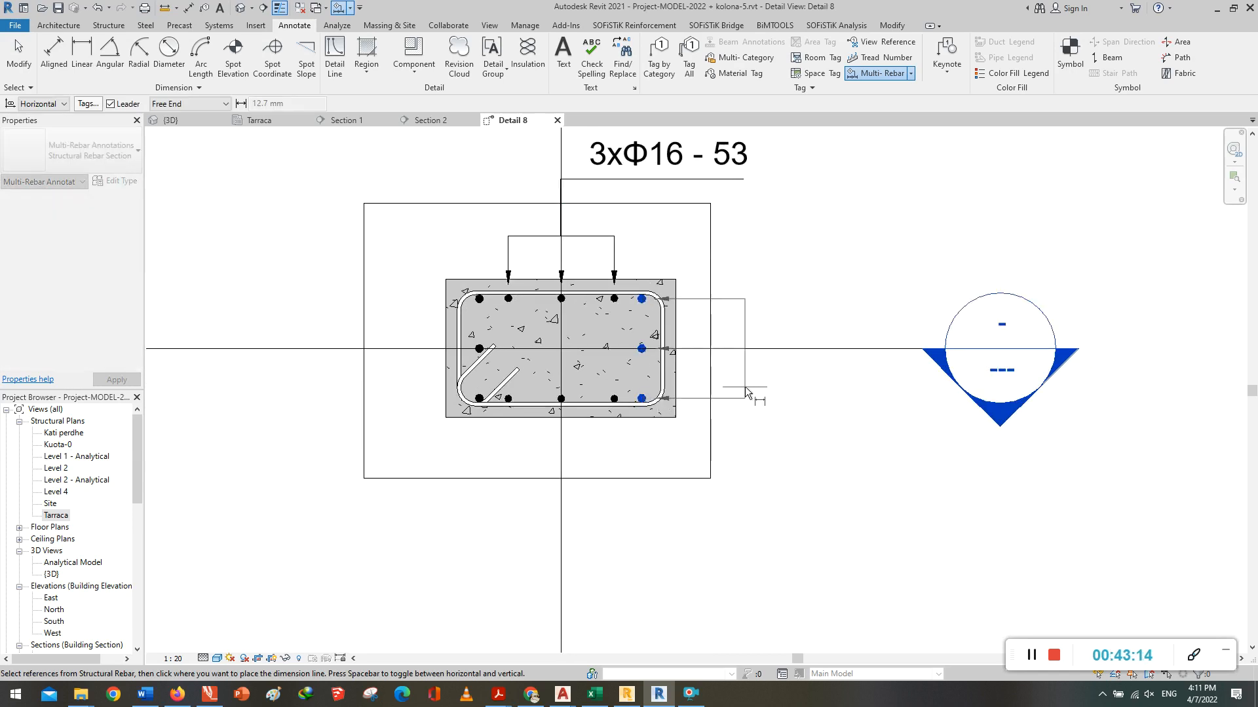
click(744, 386)
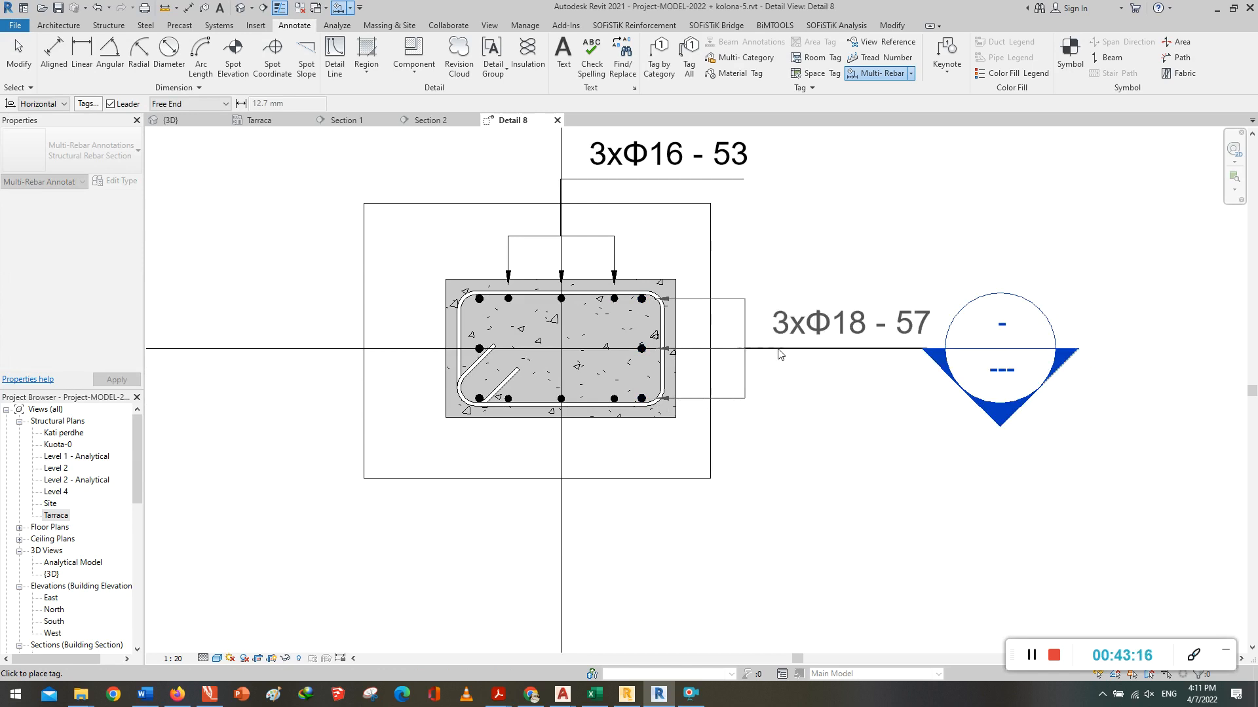
click(816, 298)
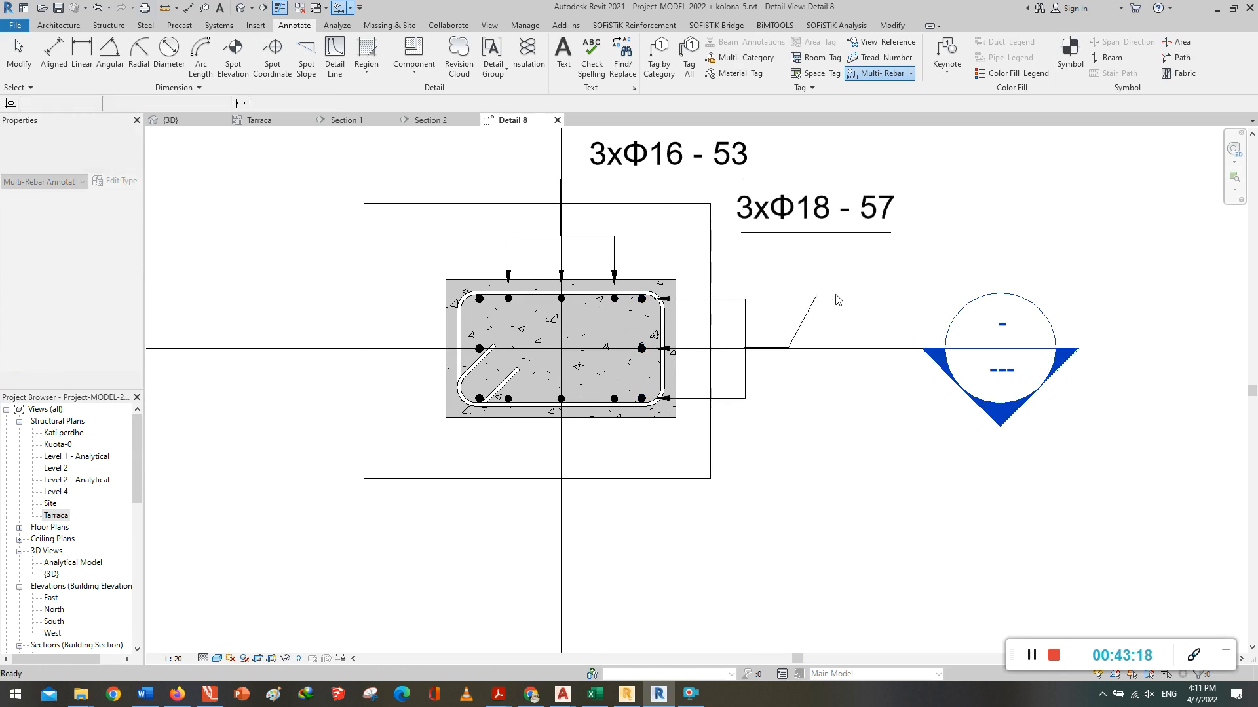
Step: Annotate the three Φ16 bars along the column's lower face, placing the multi-rebar tag below the cross-section
scroll(668, 393, down, 3)
scroll(632, 408, up, 3)
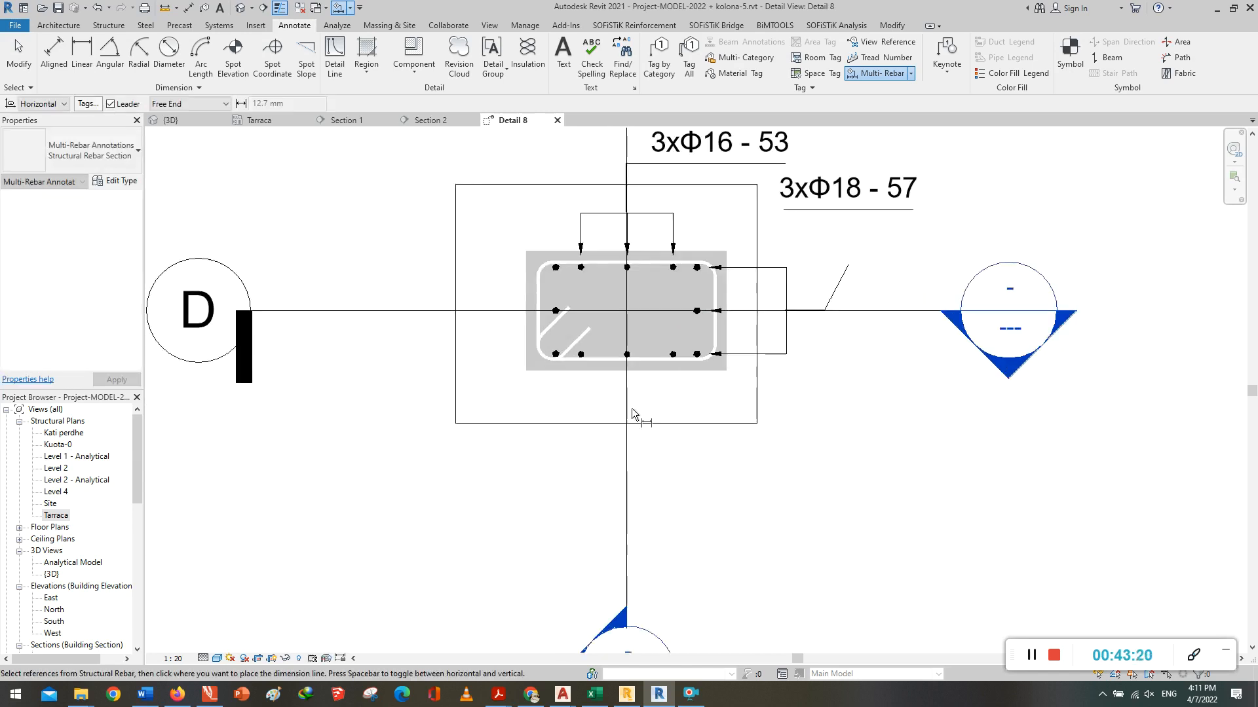
click(585, 360)
click(590, 456)
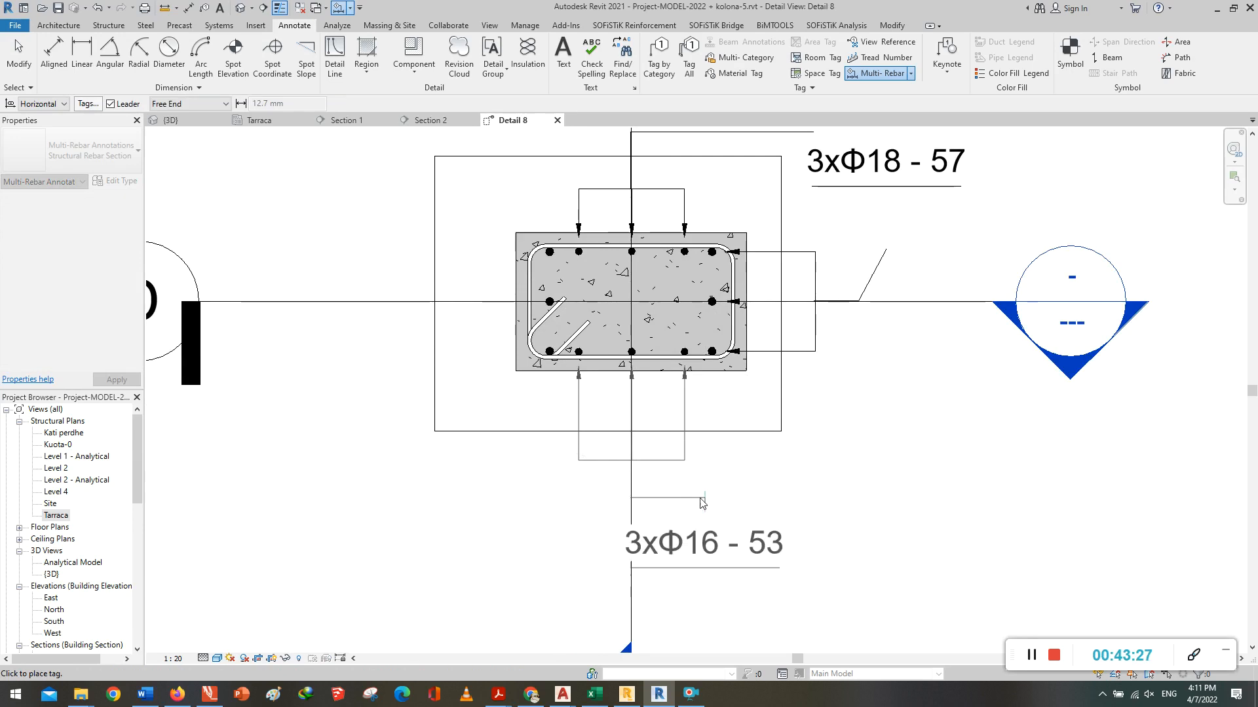
click(721, 500)
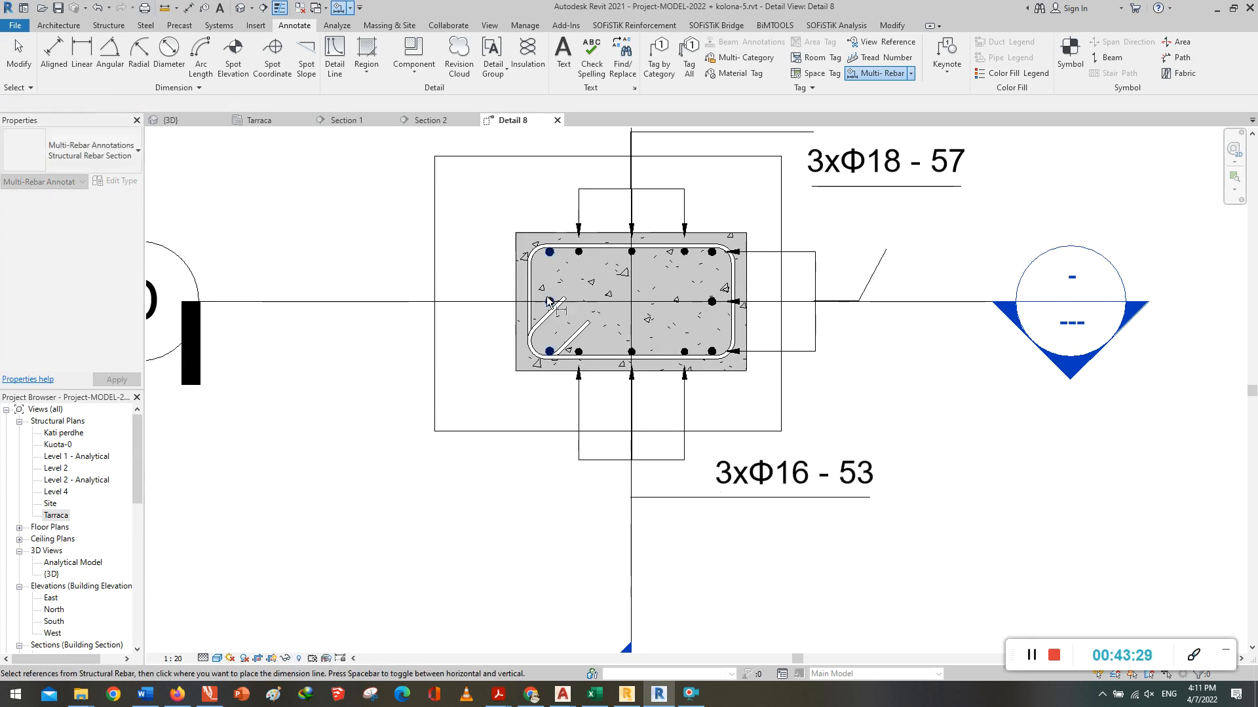
Step: Annotate the three Φ18 bars along the column's left face with a tag outside that face, and finish the multi-rebar command
click(549, 301)
click(456, 307)
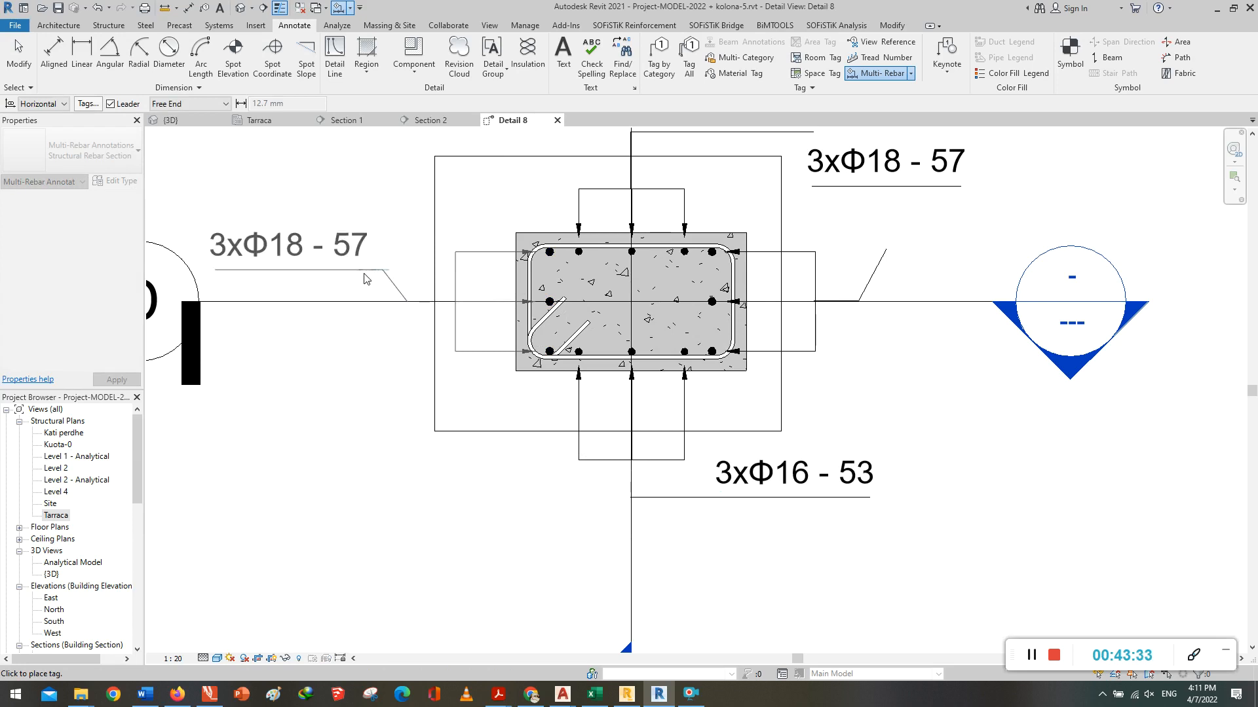
click(380, 270)
scroll(549, 290, down, 2)
scroll(549, 290, down, 1)
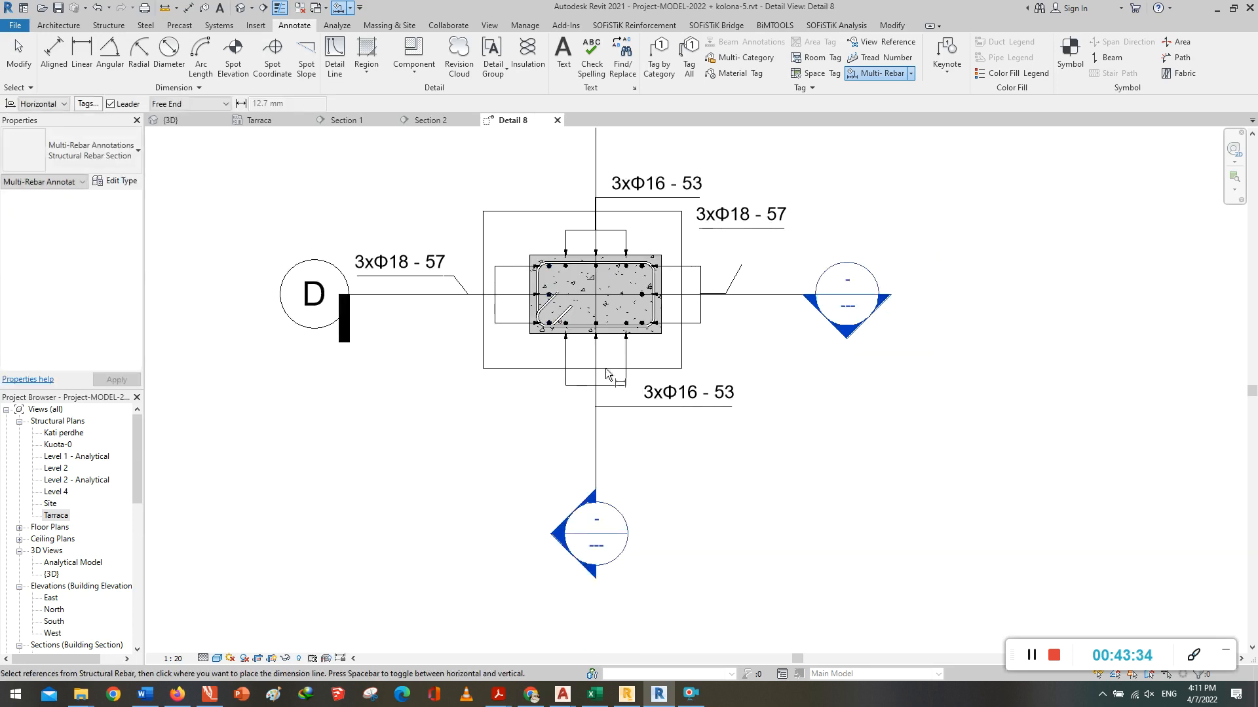
scroll(612, 313, up, 2)
key(Escape)
key(Escape)
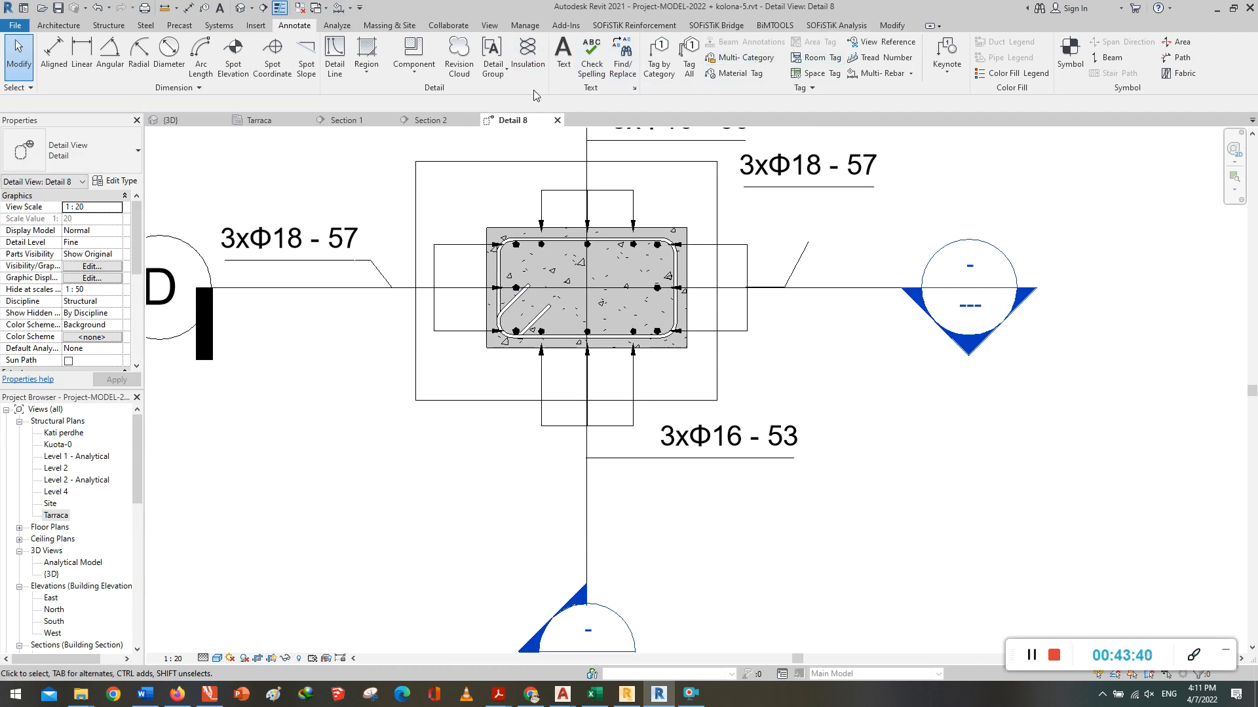
Step: Tag the Φ8 stirrup by category, with its leader running to a tag outside the column's lower right corner
click(658, 63)
scroll(646, 252, up, 1)
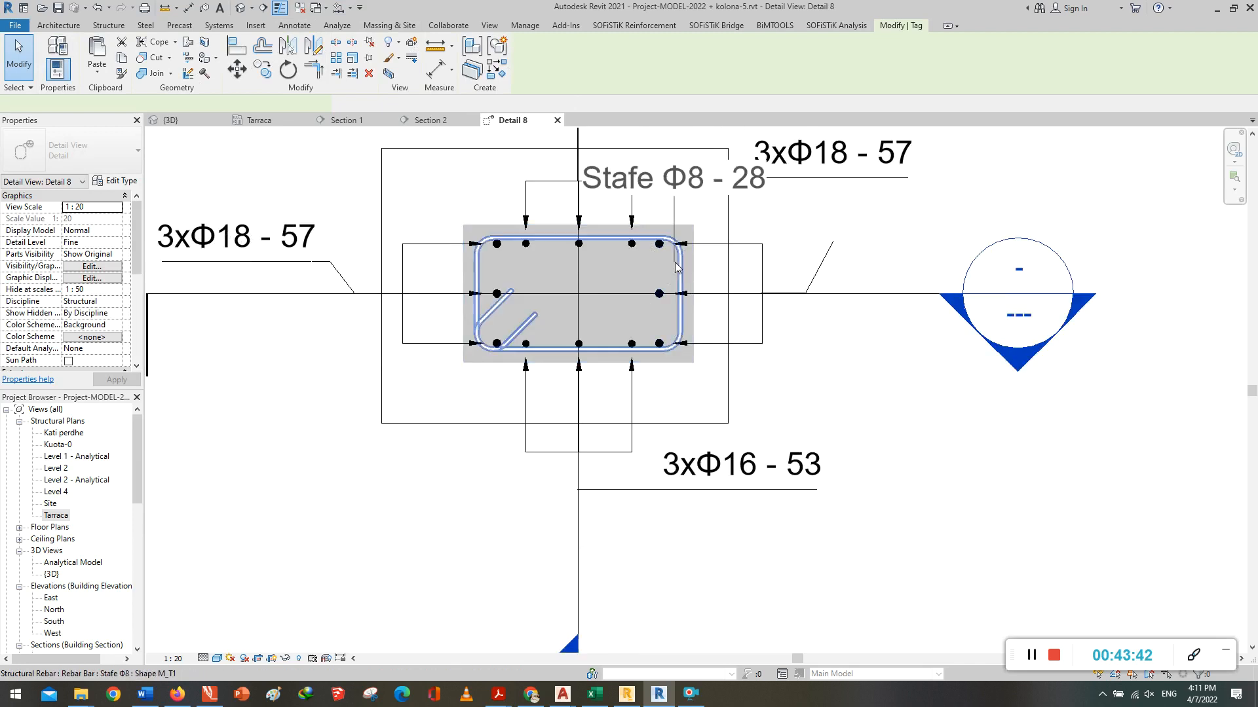
click(680, 278)
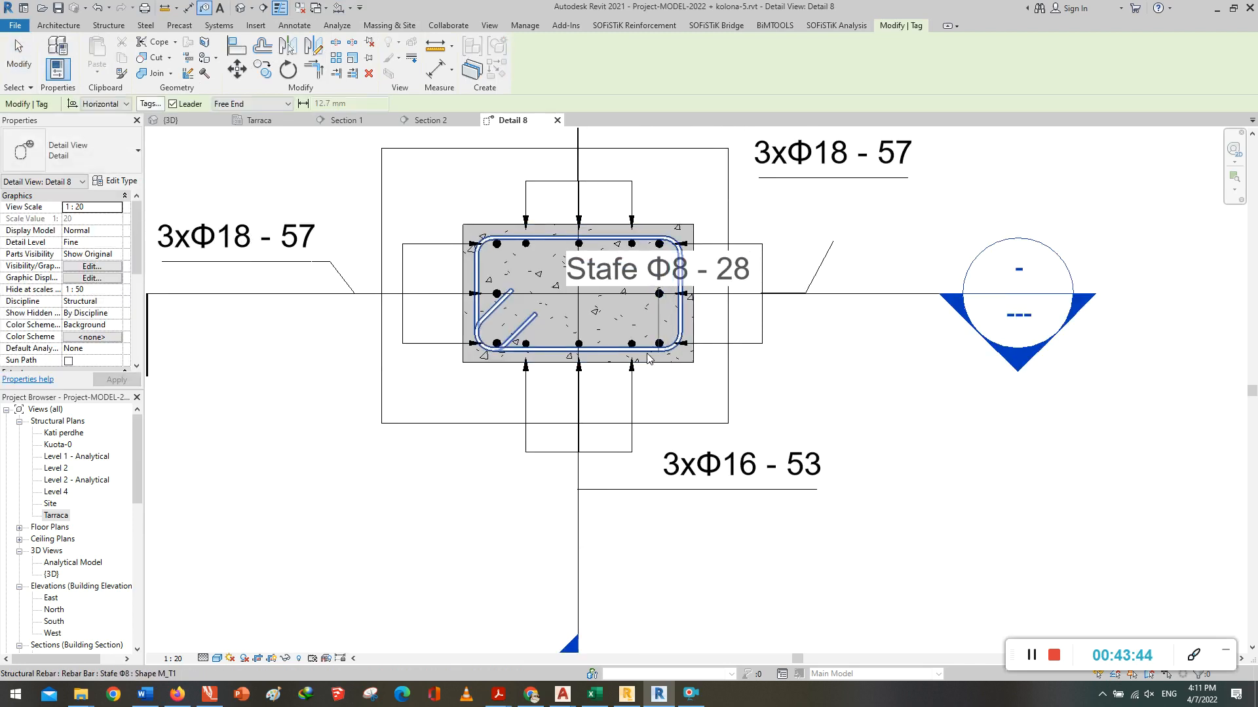
click(795, 407)
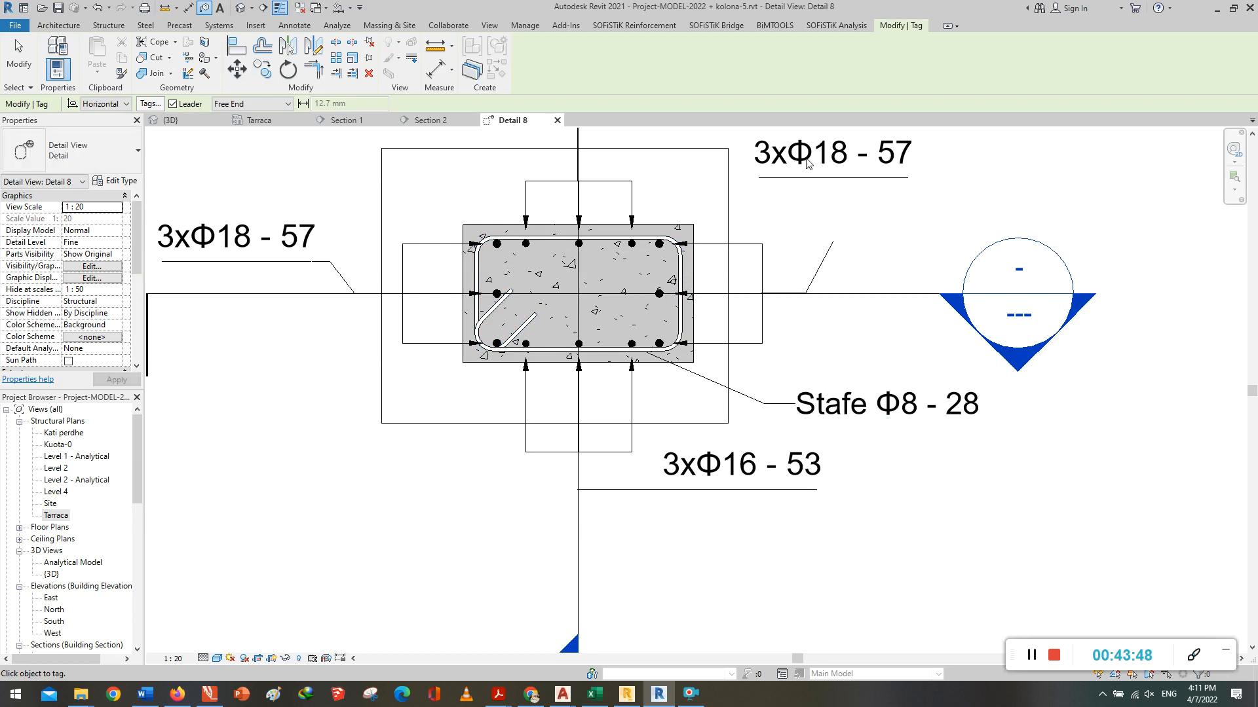
key(Escape)
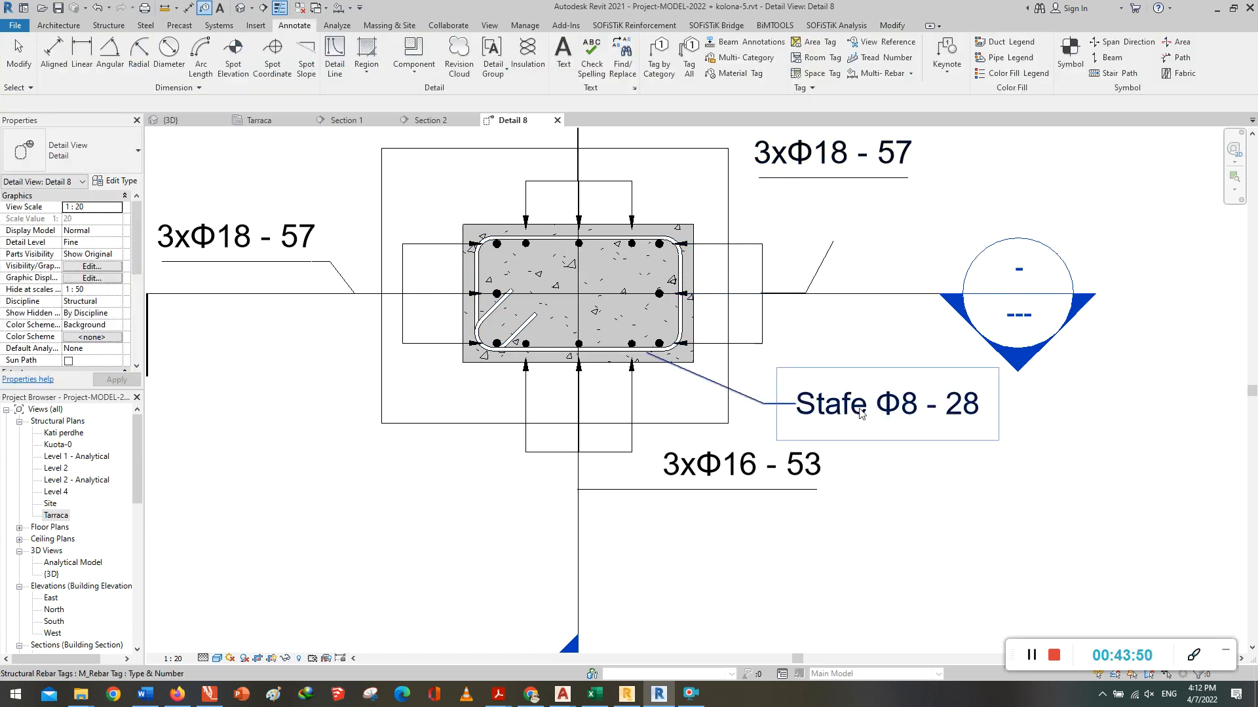
Step: Change the stirrup tag's type to M_Rebar Tag Quantity Type Spacing & Number - 1 Line
click(887, 412)
click(100, 156)
click(102, 233)
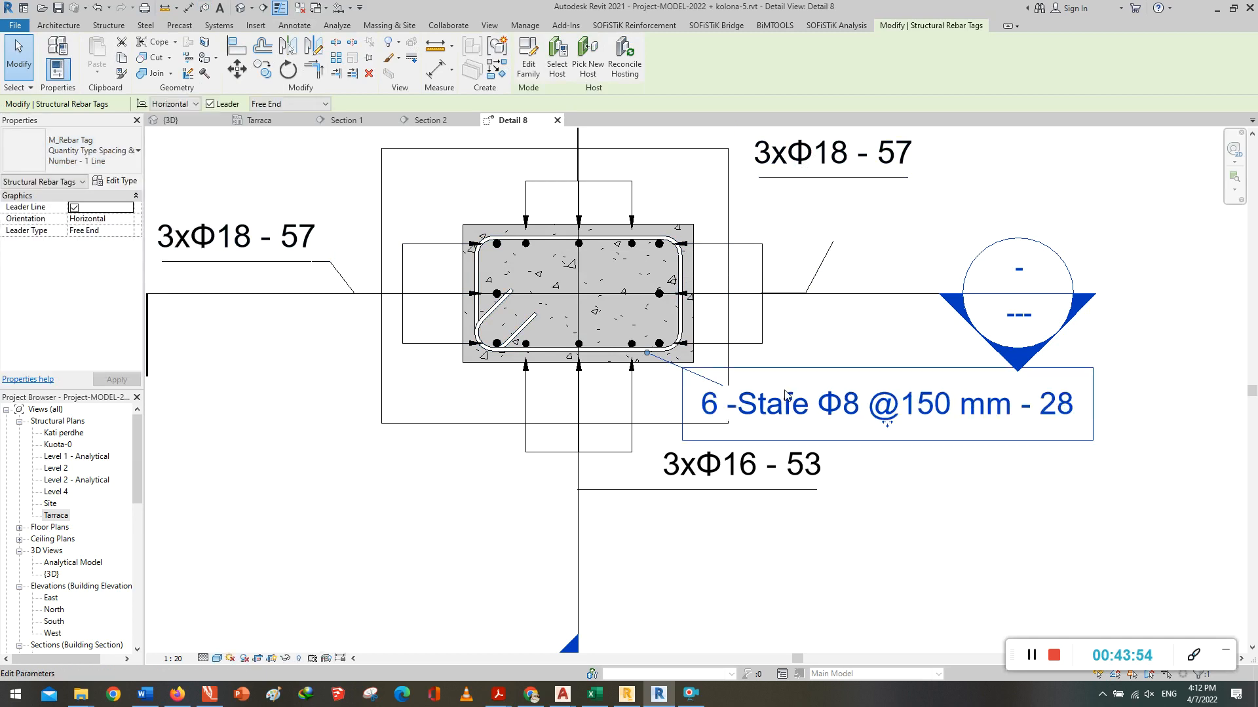
key(Escape)
scroll(823, 436, down, 1)
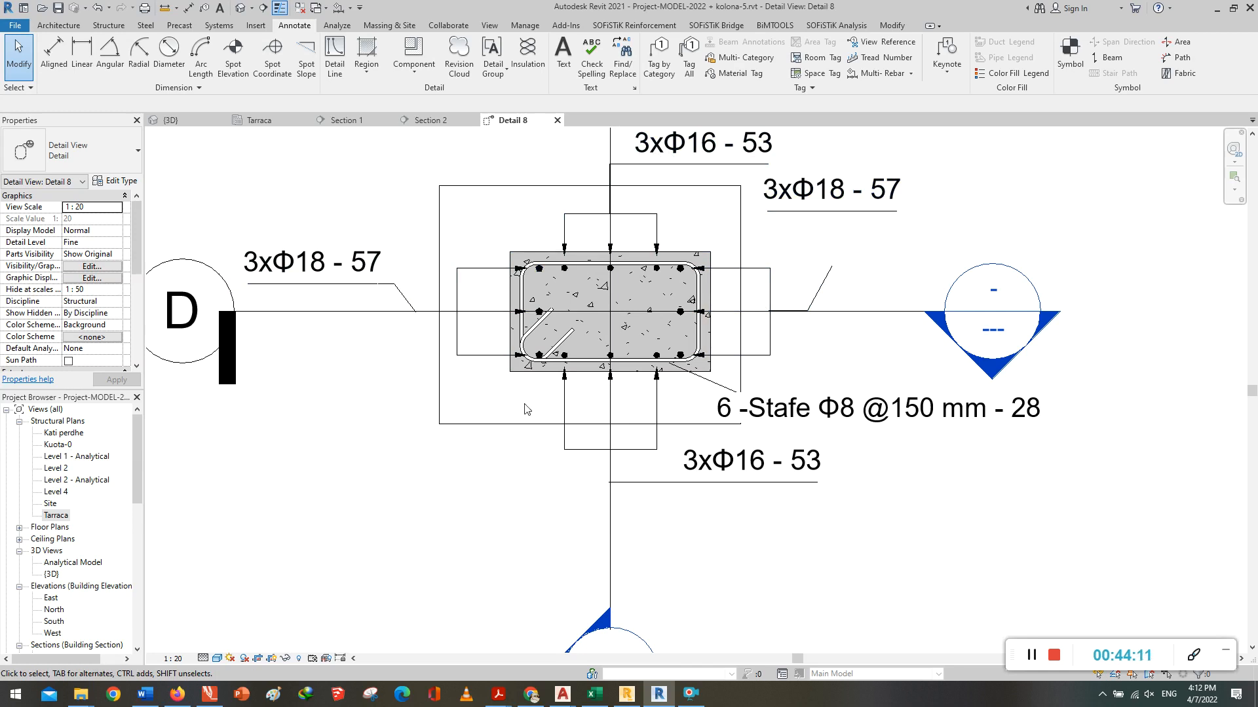
scroll(628, 446, down, 2)
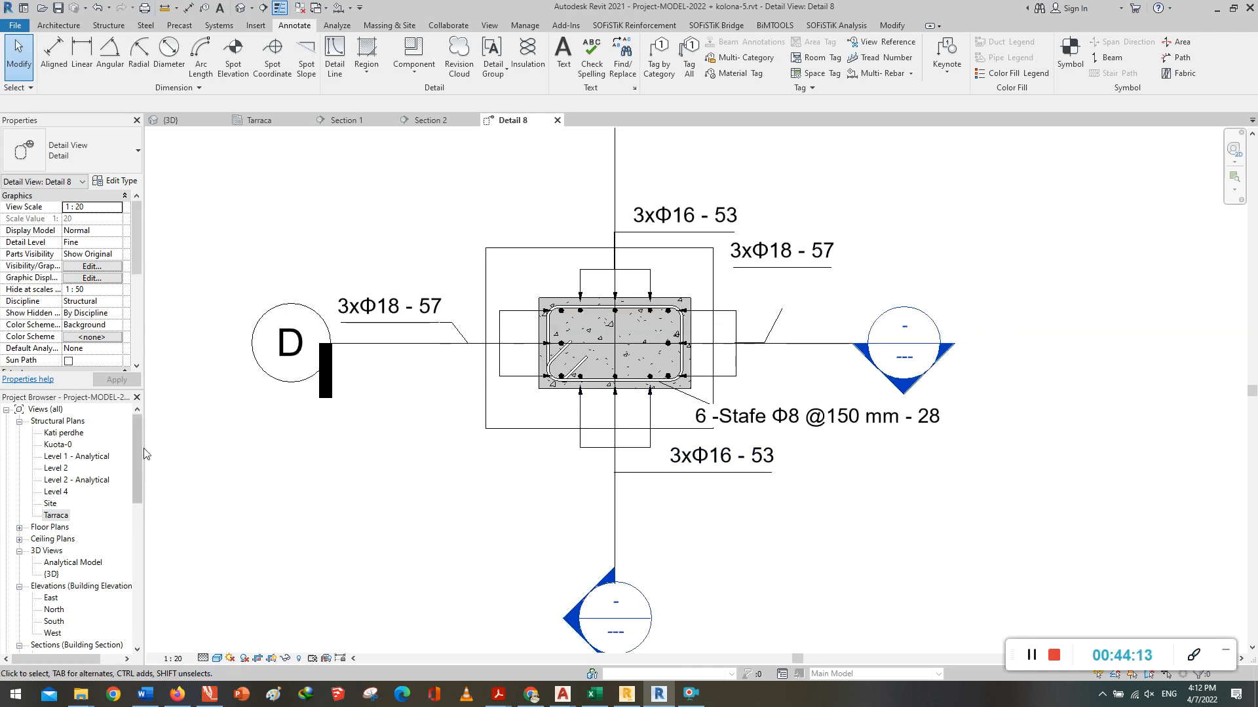
drag(138, 461, 140, 608)
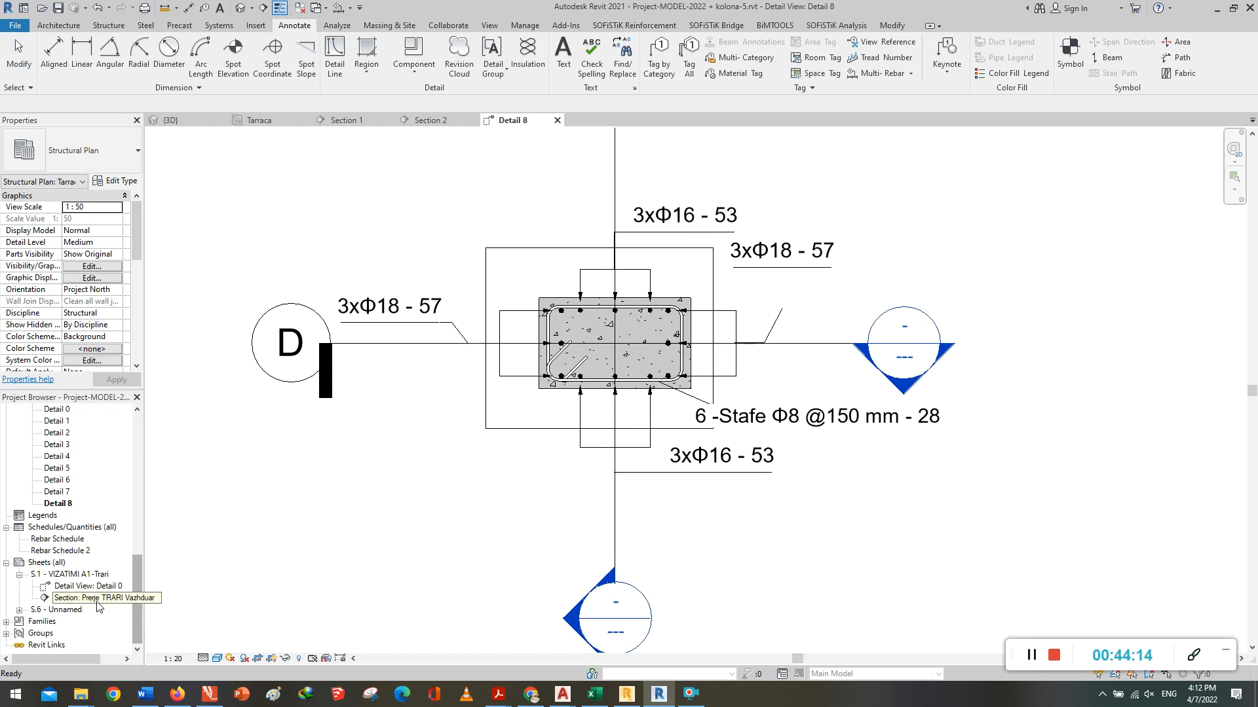
click(40, 563)
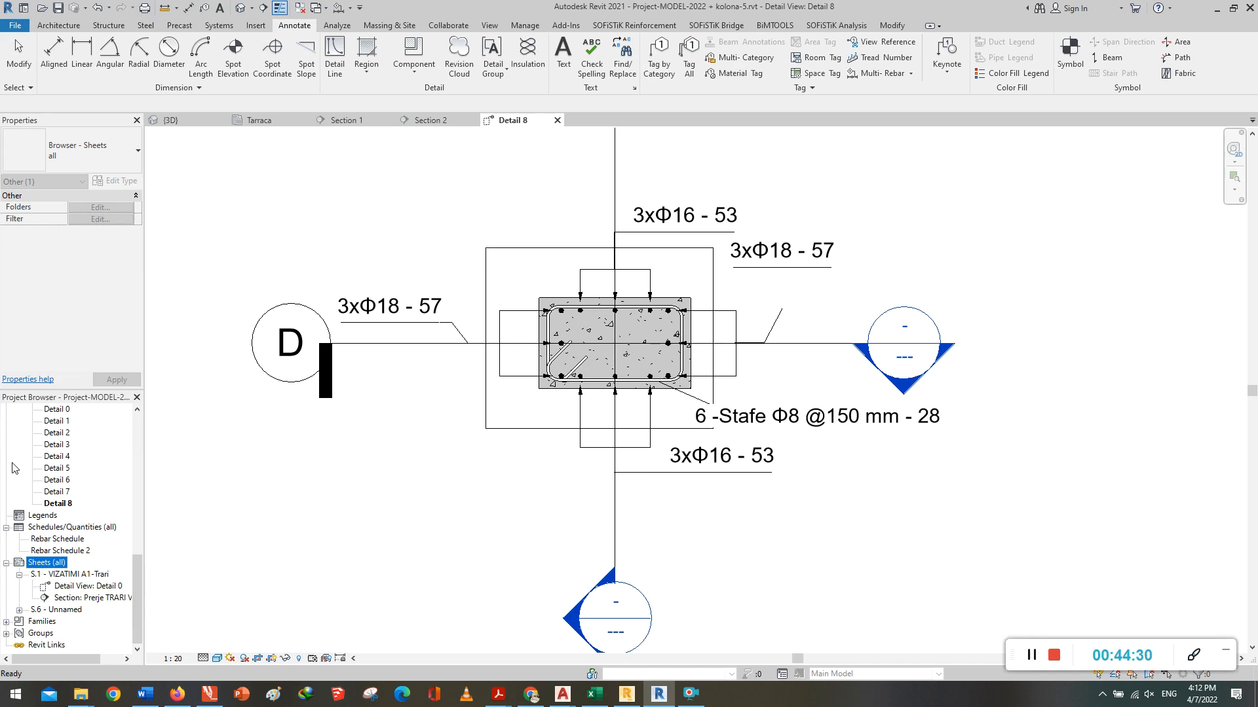
click(309, 473)
click(345, 122)
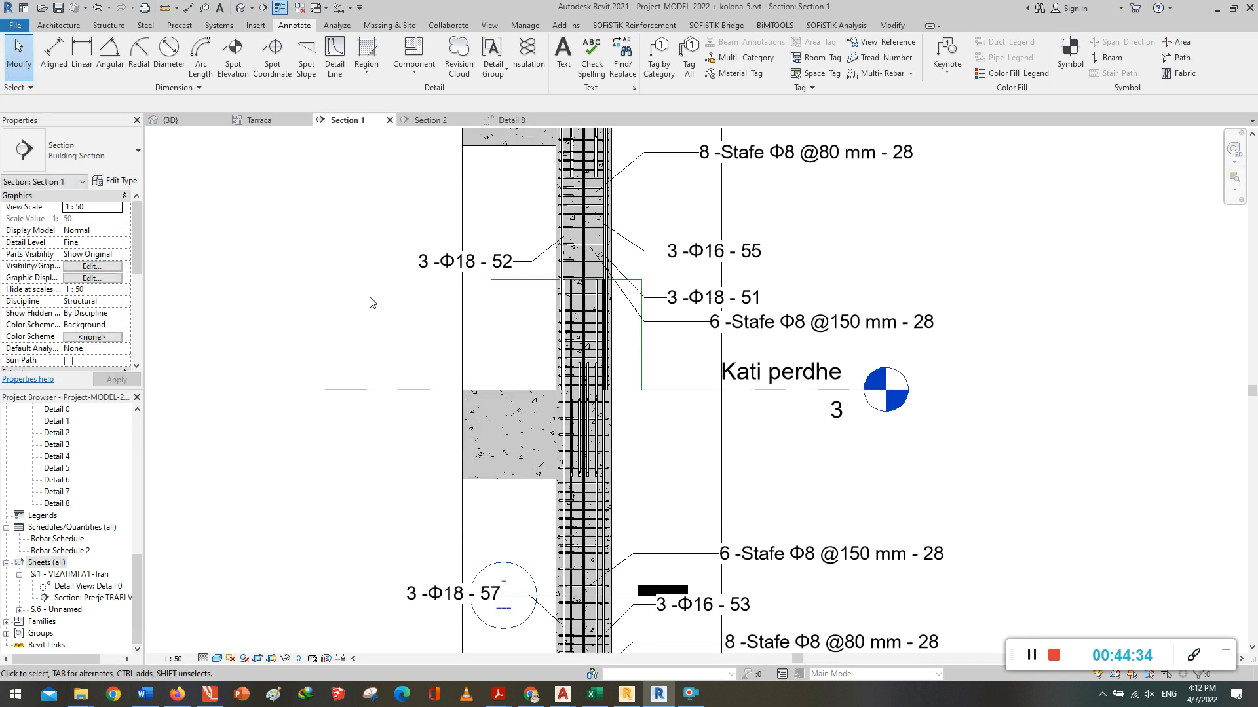
scroll(382, 360, down, 4)
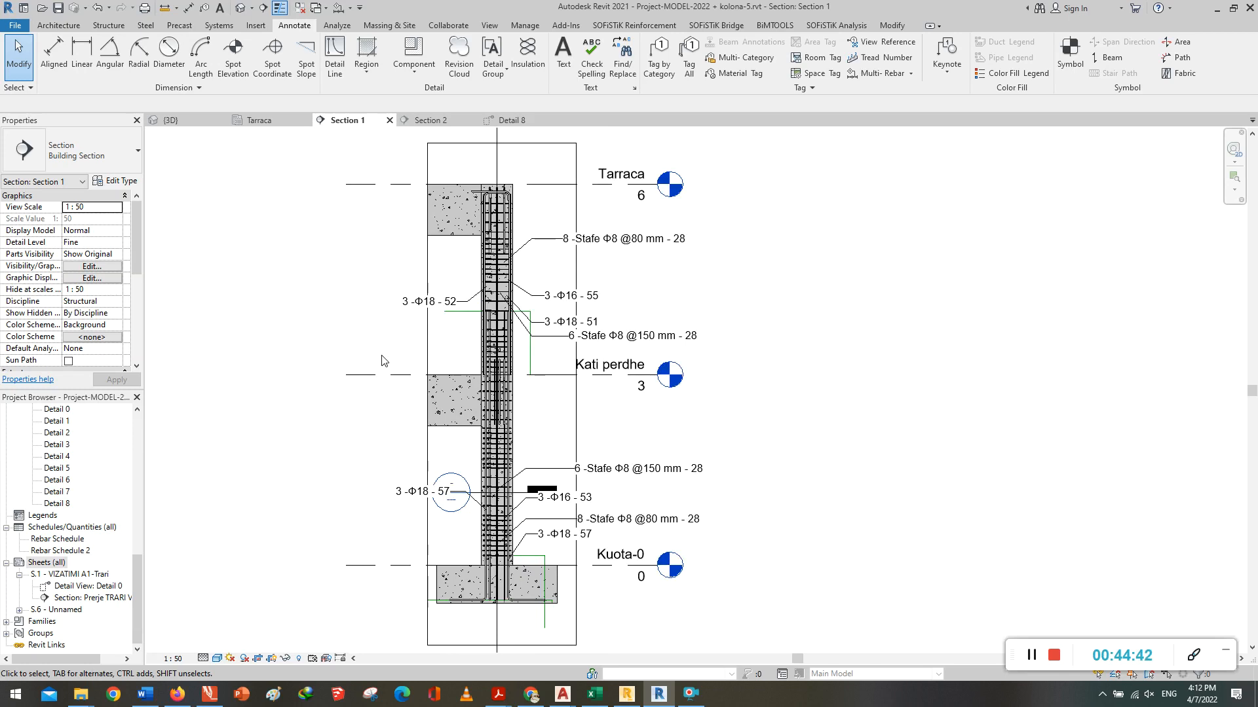
Step: In the 3D view, set the Schedule Mark of the four Φ8 stirrup sets in the front corner column to ST-A
click(169, 120)
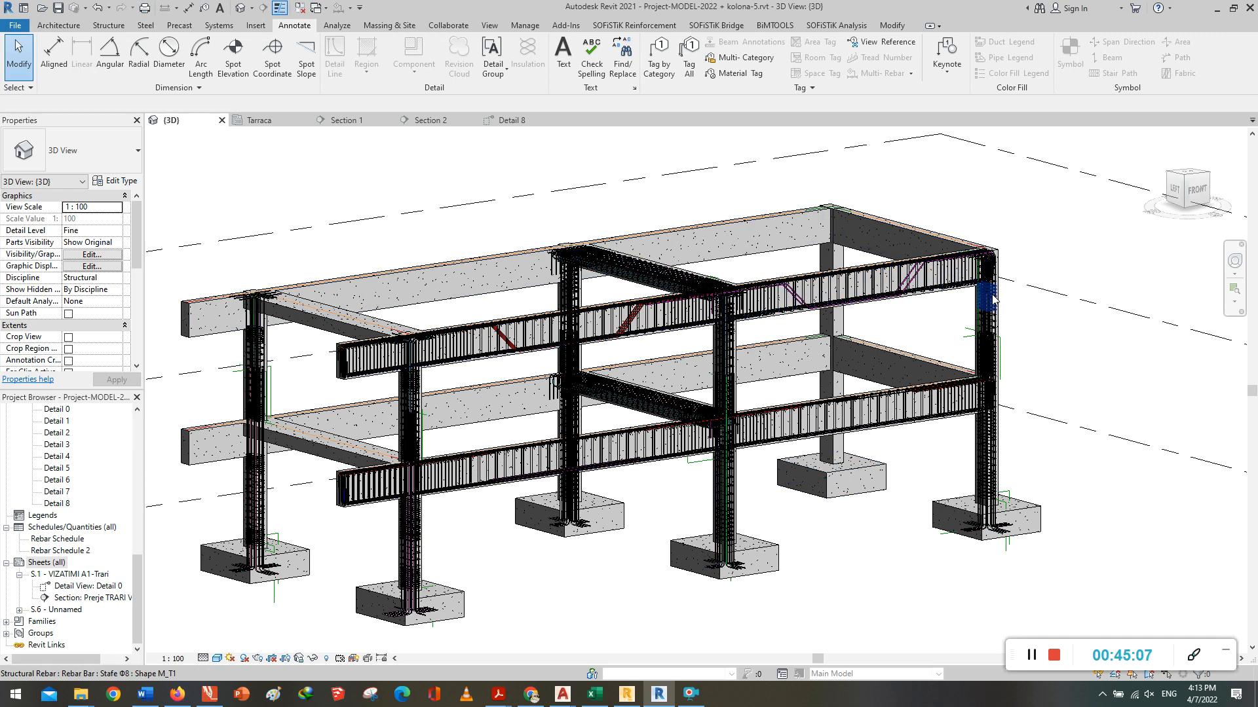
scroll(982, 298, up, 3)
scroll(970, 301, up, 3)
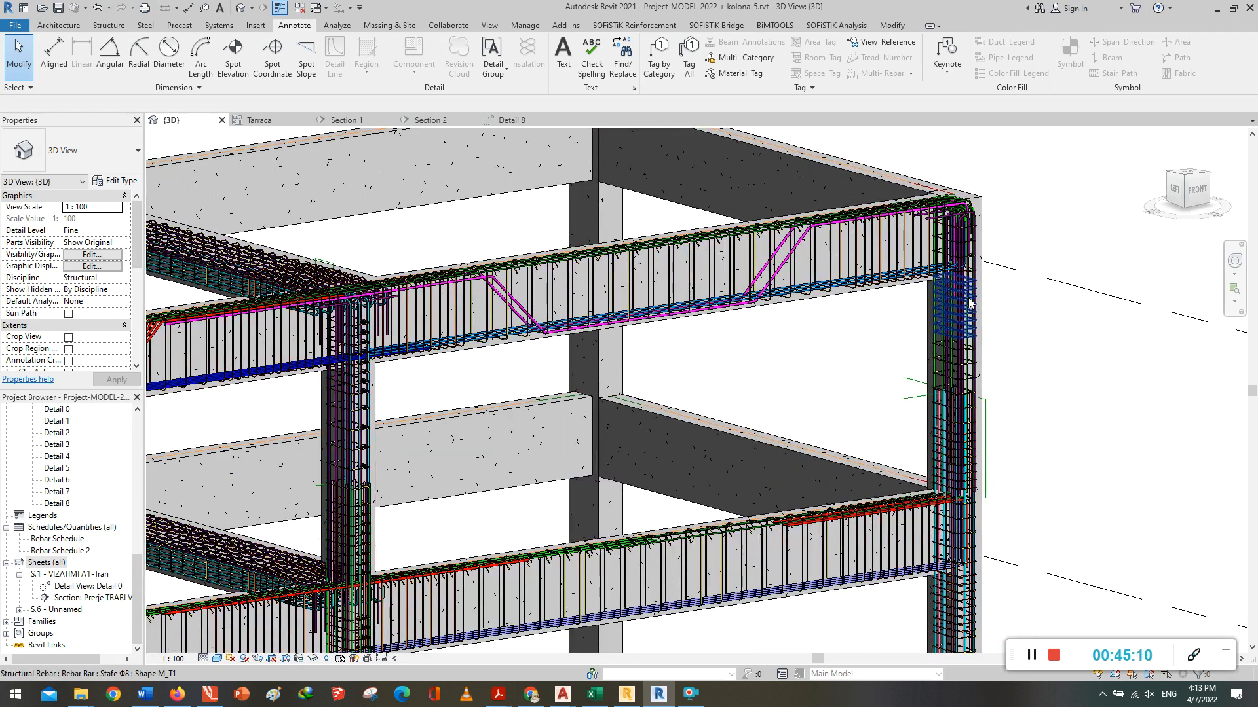
click(971, 370)
scroll(976, 458, down, 2)
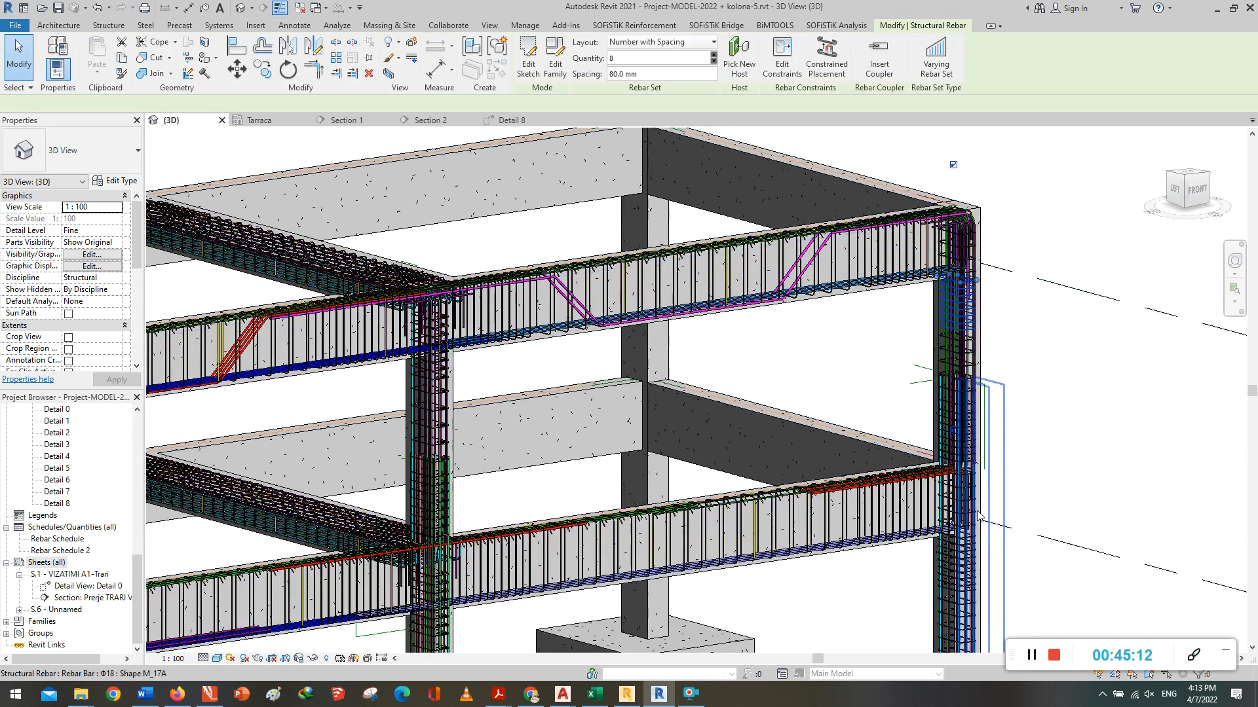
ctrl+click(967, 548)
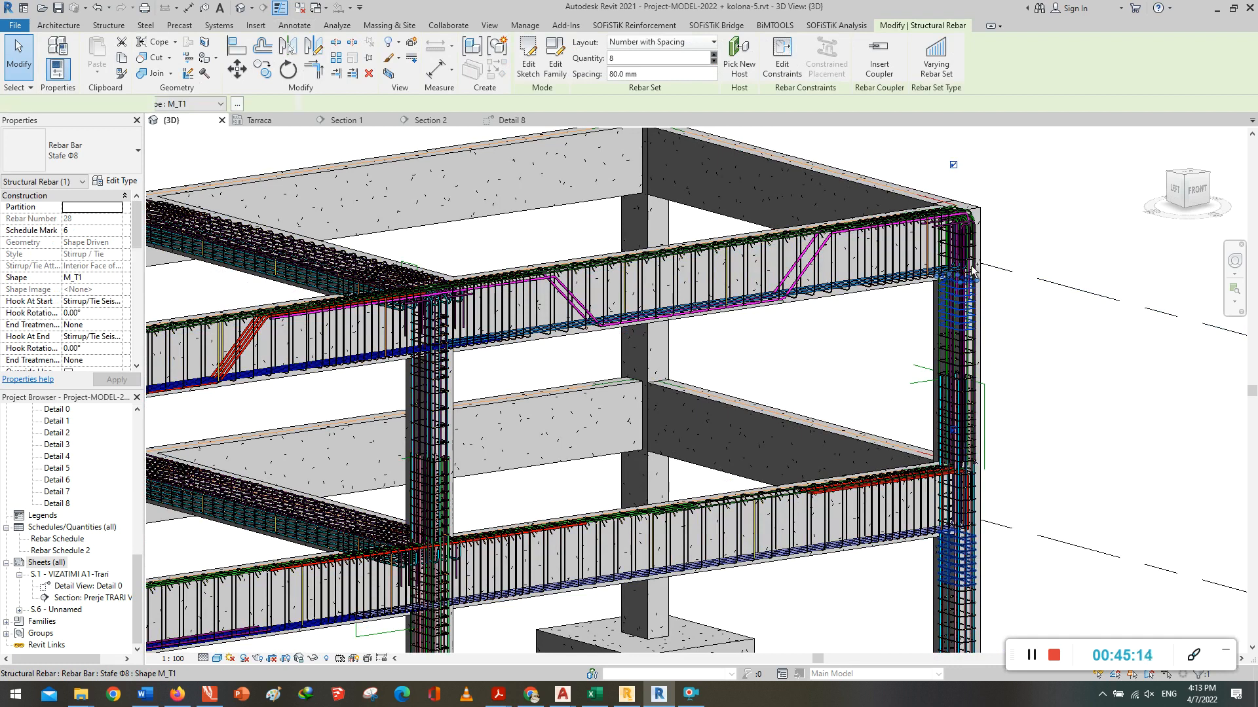
scroll(971, 269, down, 3)
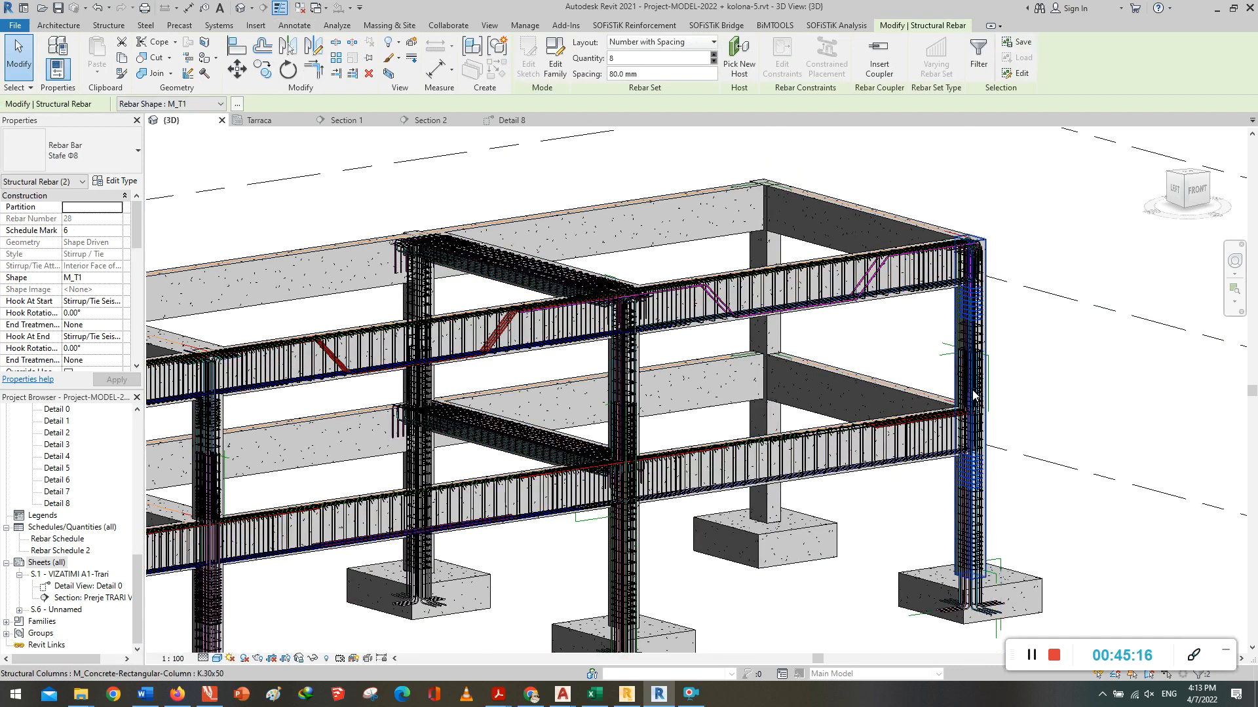
scroll(973, 393, up, 5)
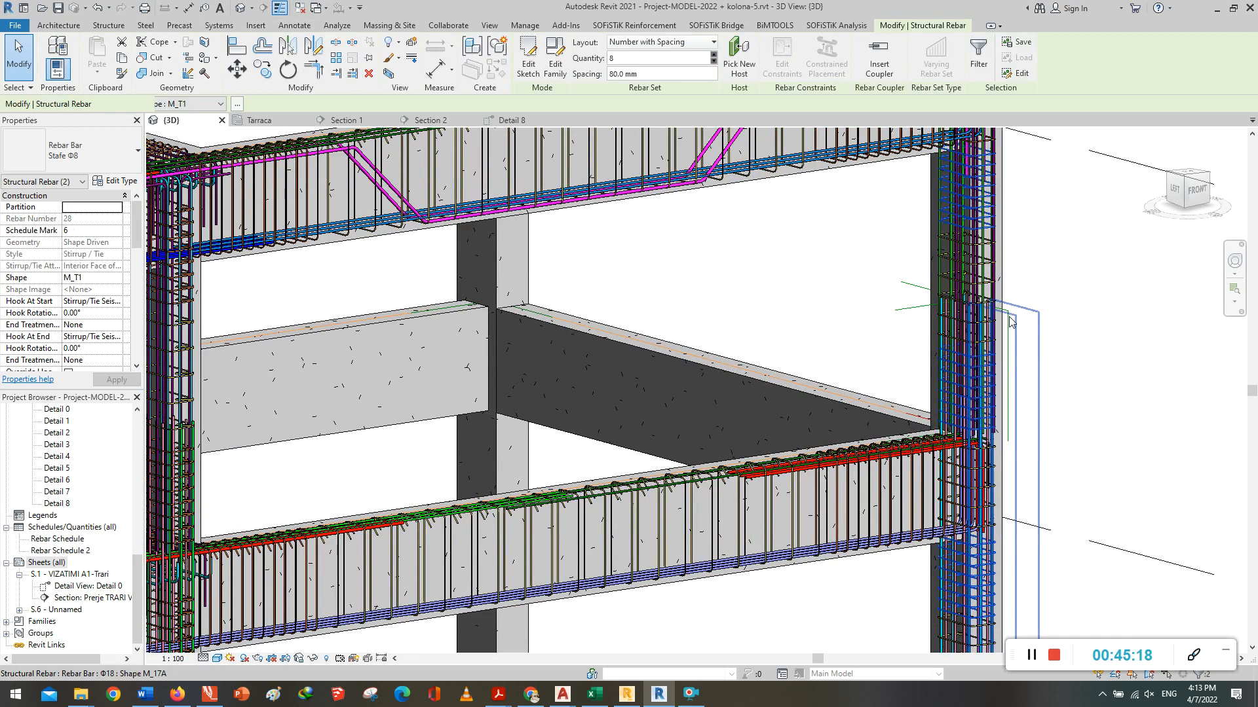
scroll(1009, 321, down, 4)
scroll(989, 567, up, 5)
ctrl+click(989, 568)
ctrl+click(991, 538)
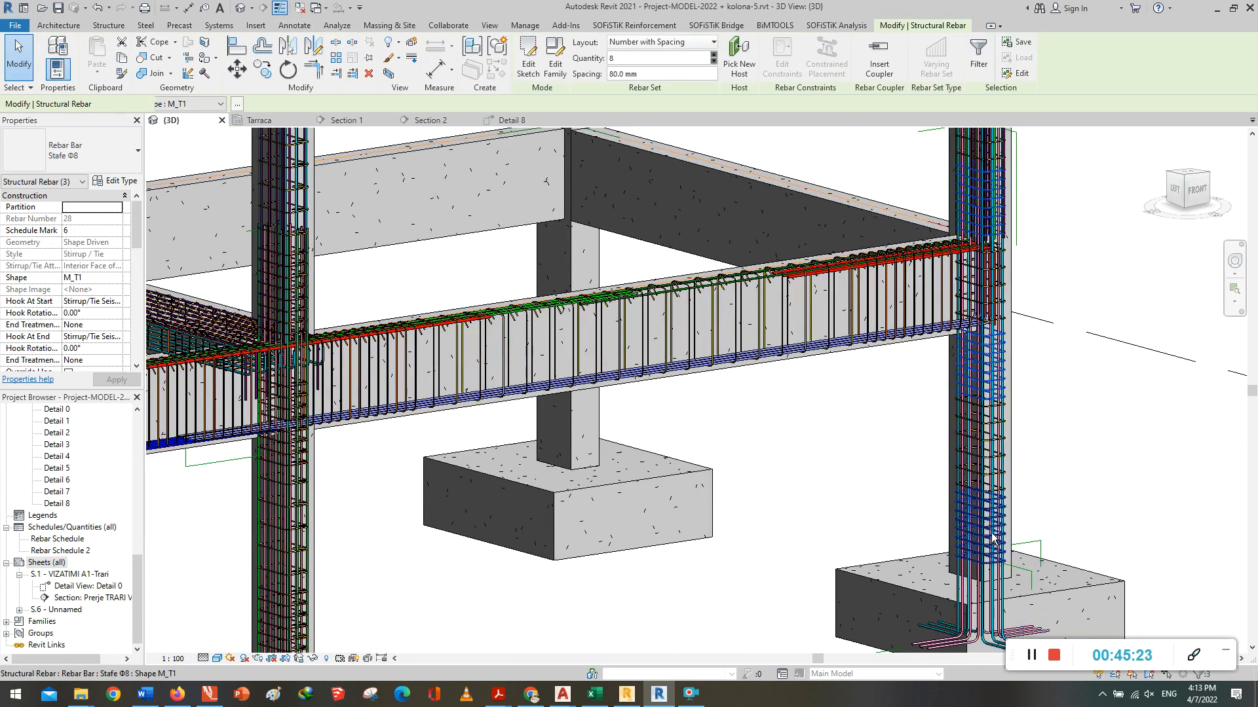
click(77, 231)
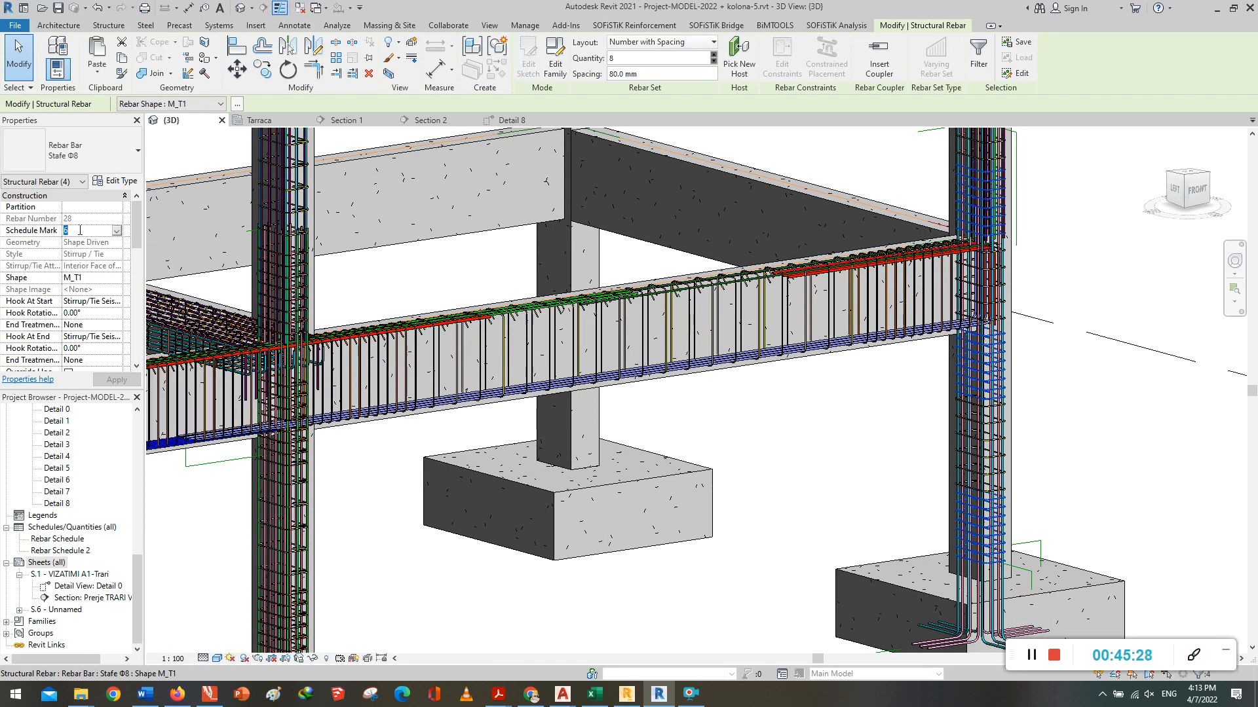
text(S)
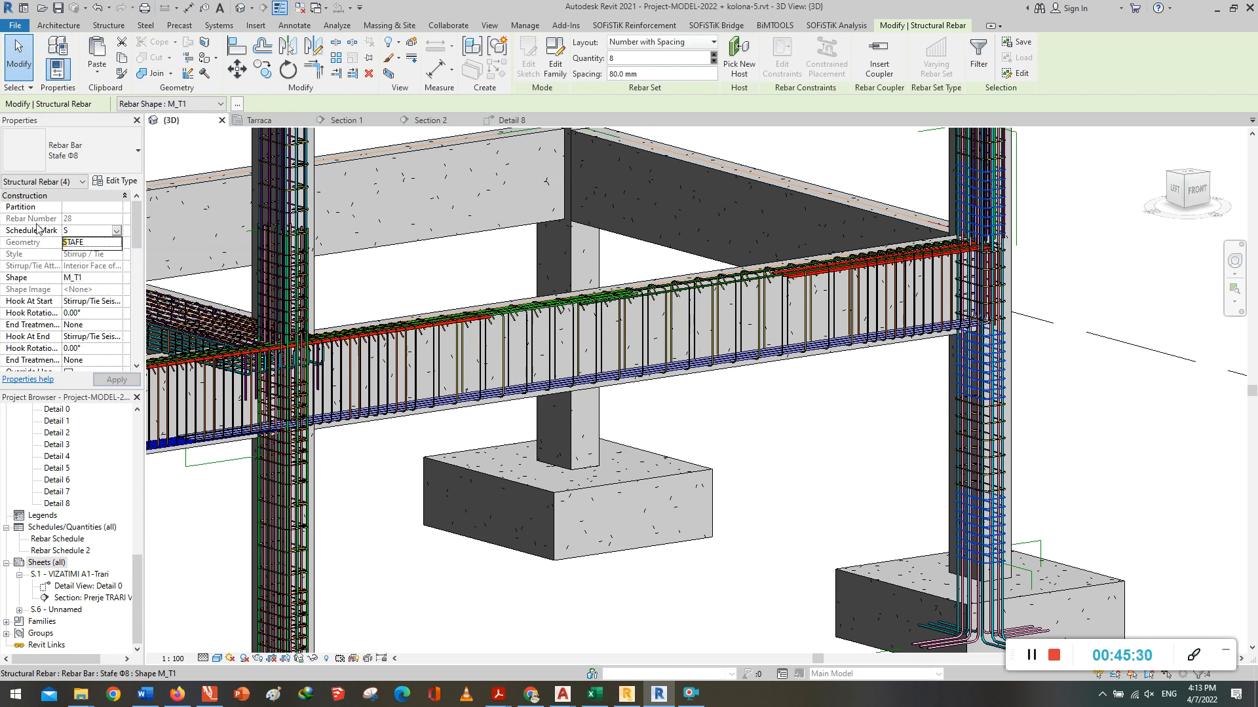
text(T-A)
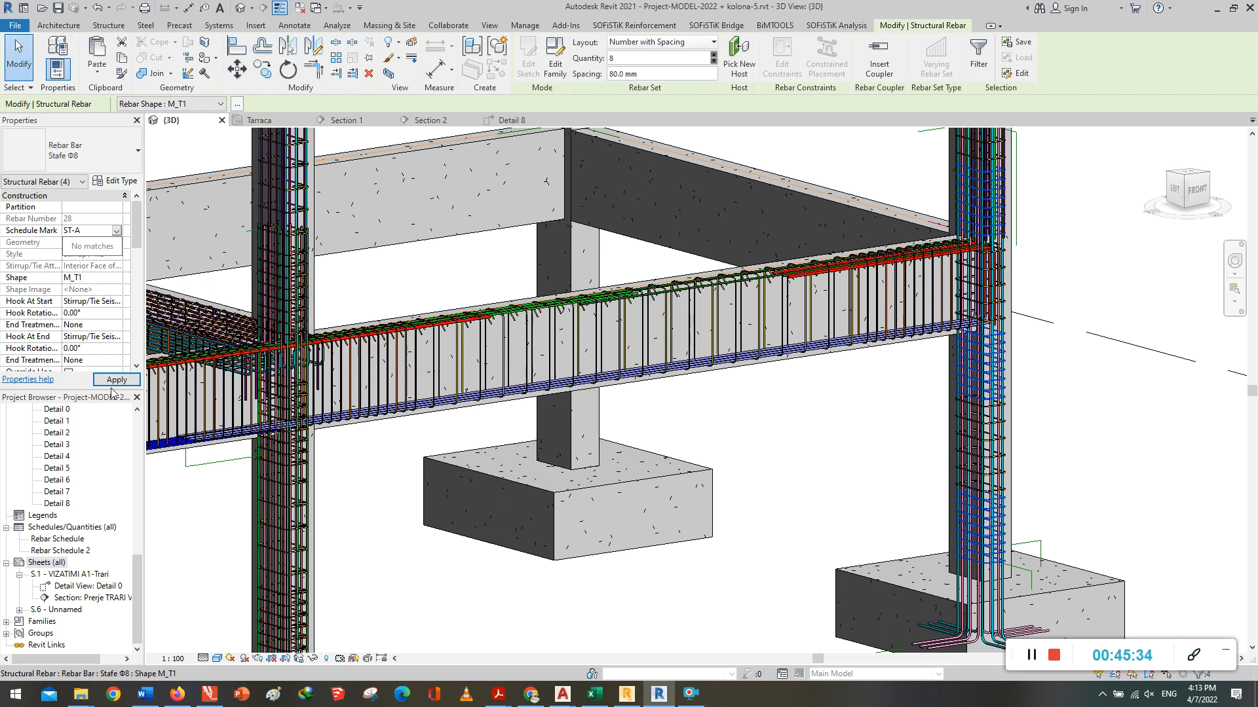
click(102, 377)
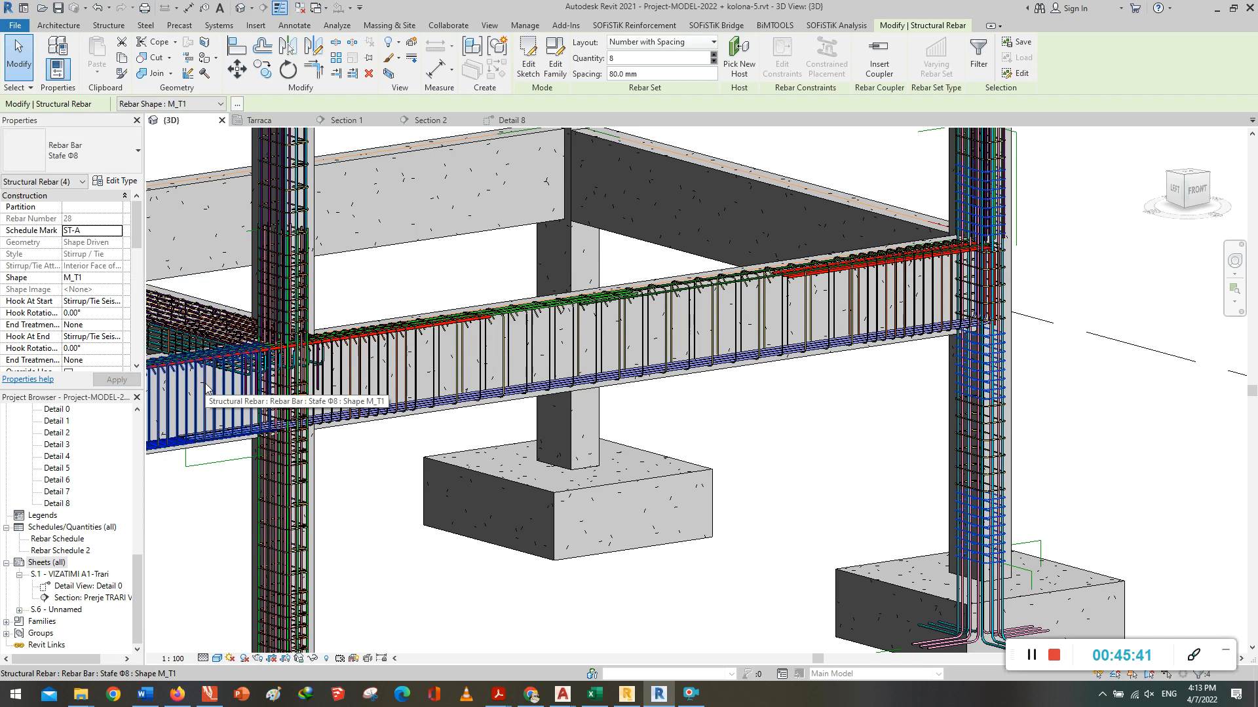
click(528, 433)
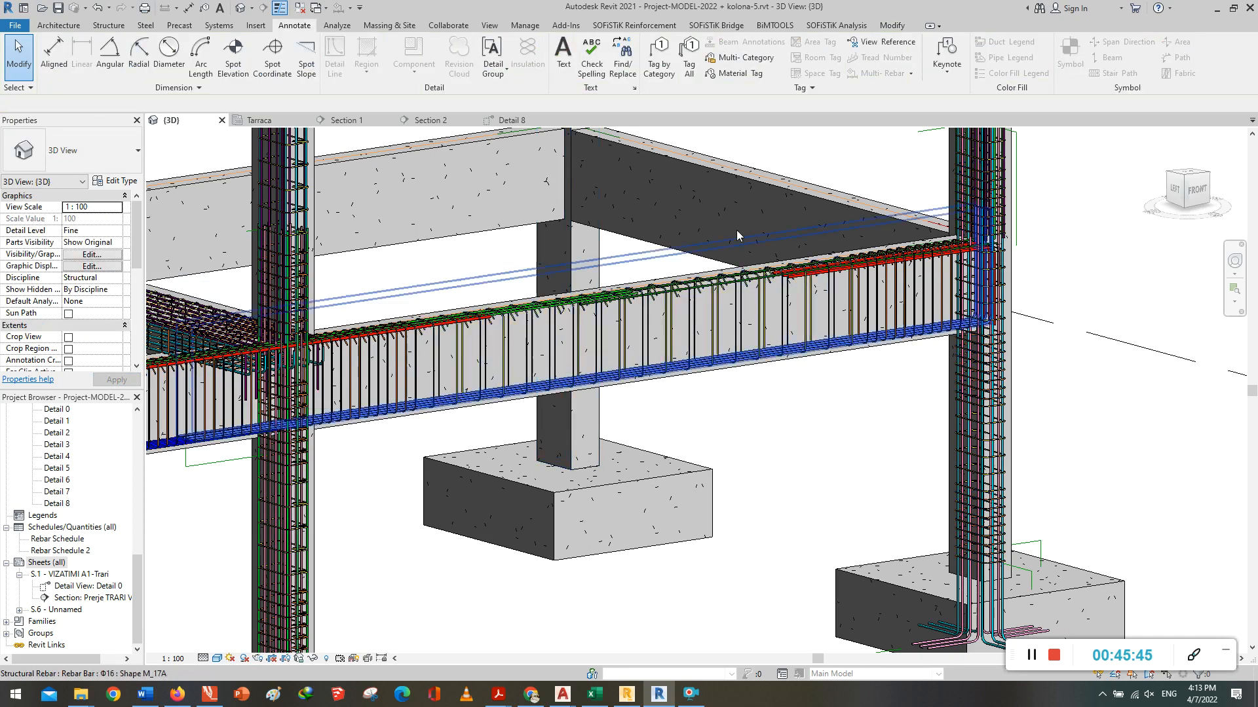
click(517, 27)
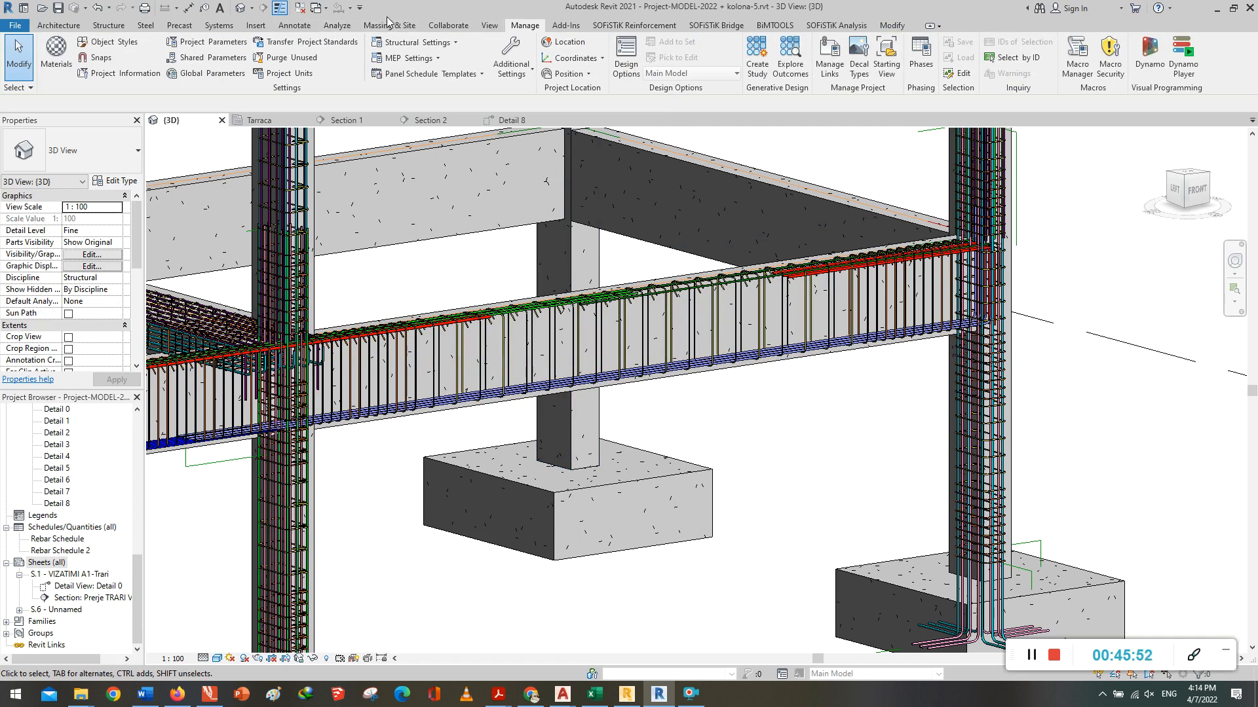
click(291, 26)
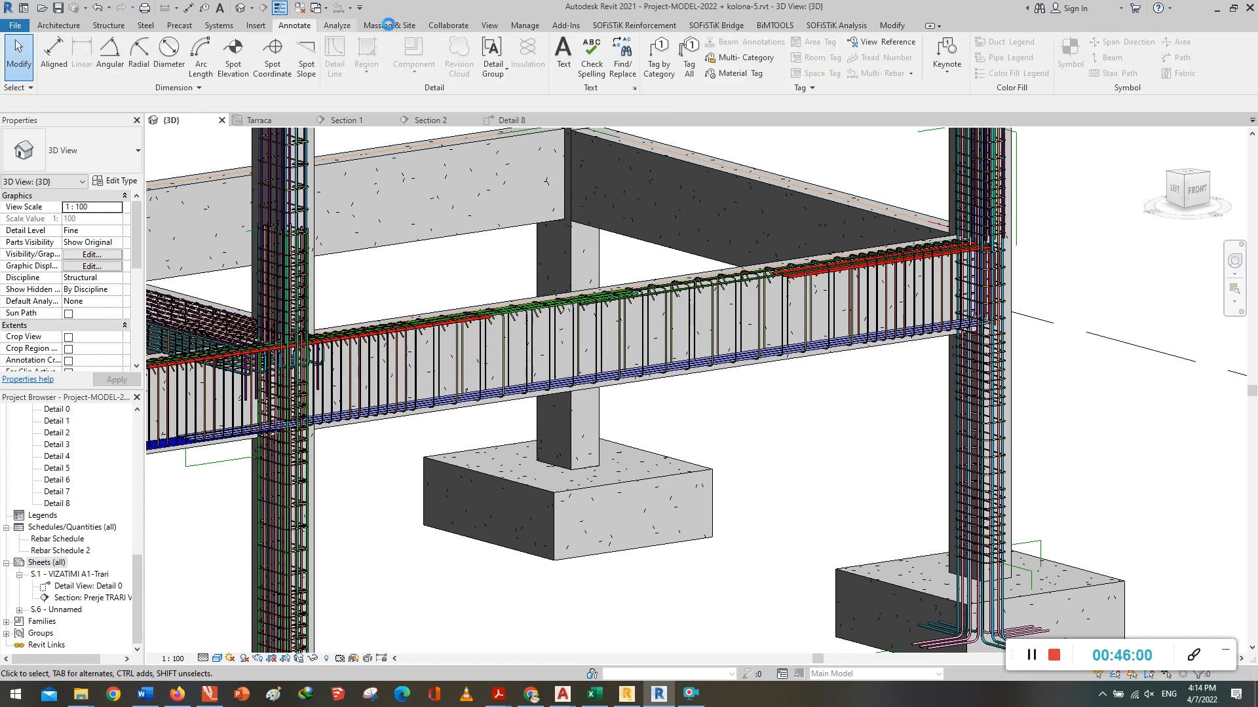
scroll(387, 25, down, 1)
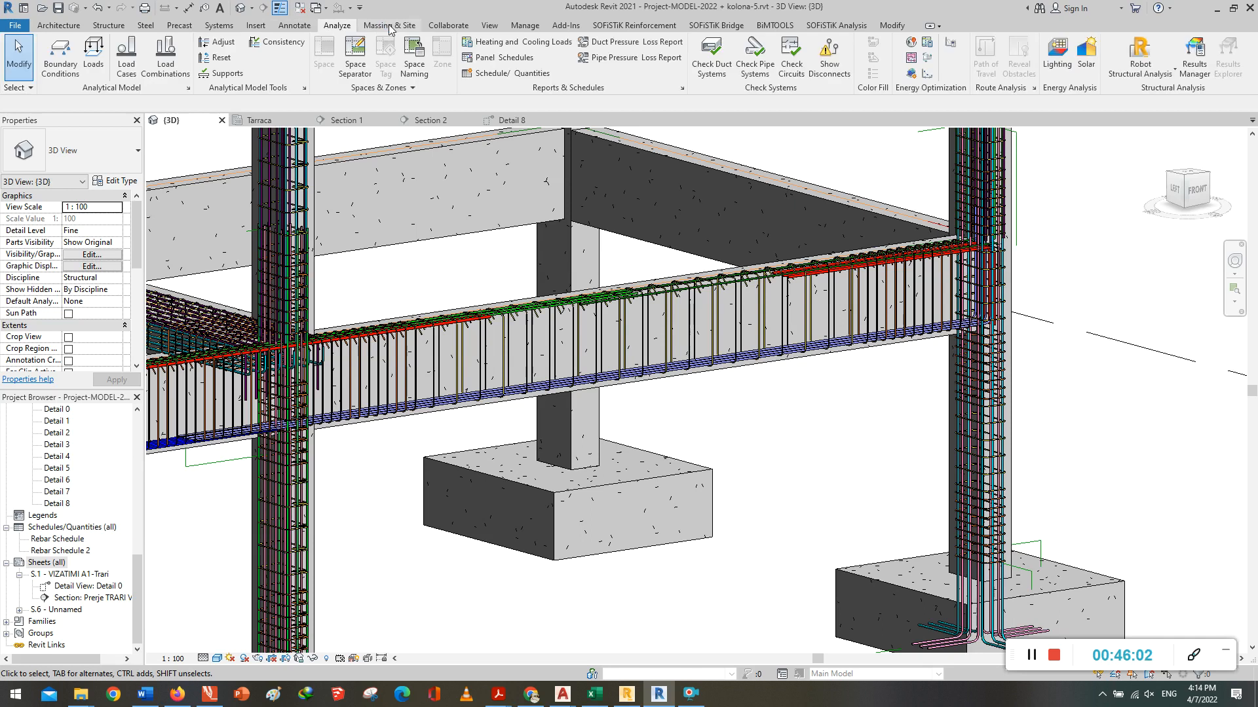
Step: Create a new building-components schedule for the Structural Rebar category, keeping the Structure filter and the New Construction phase
click(487, 28)
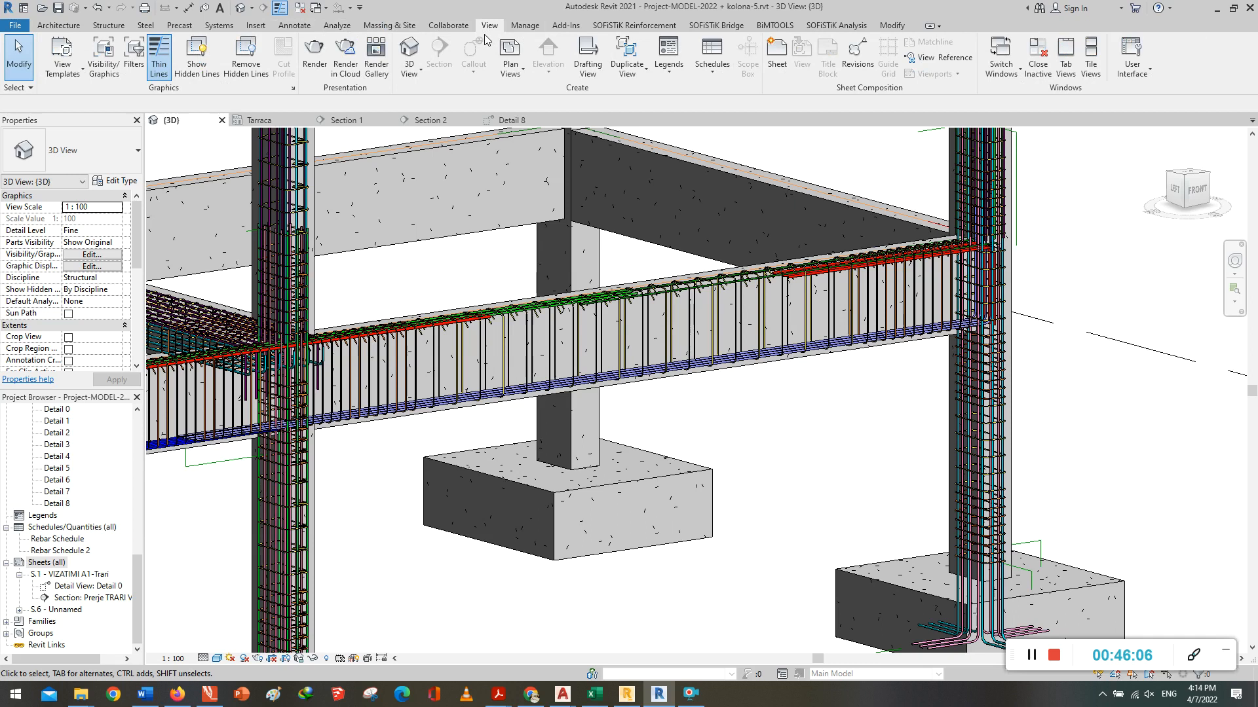
click(713, 76)
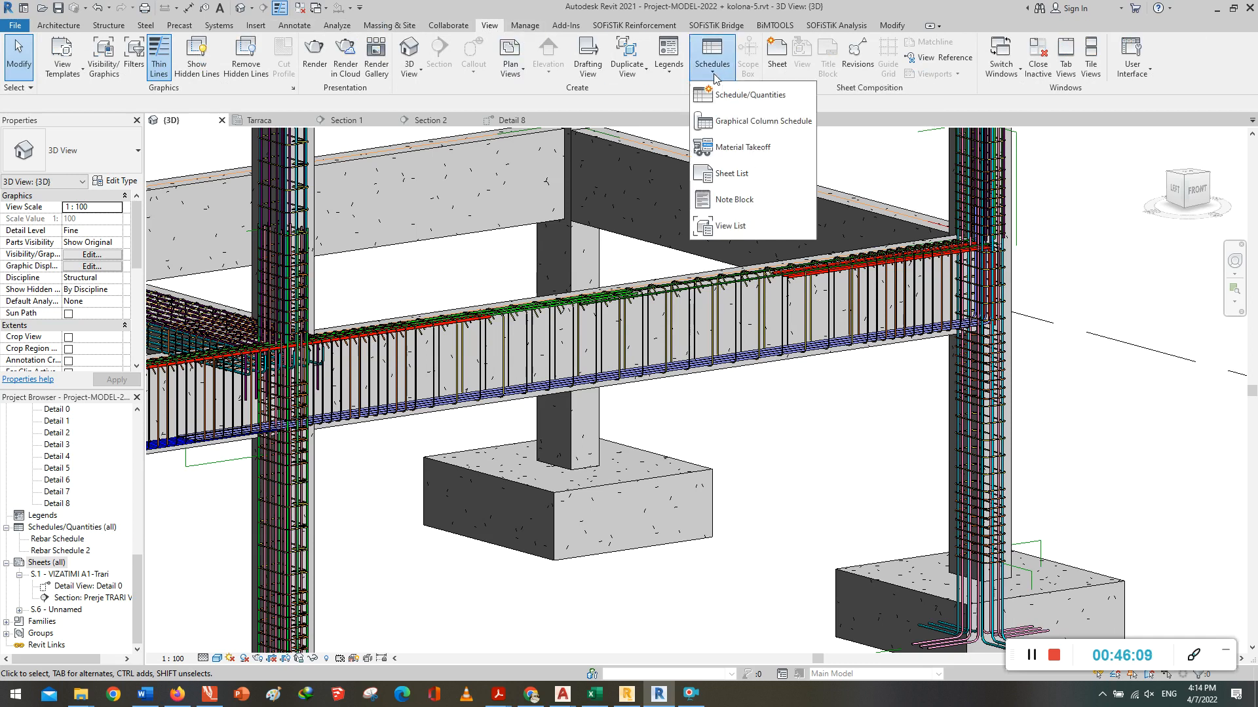
click(748, 96)
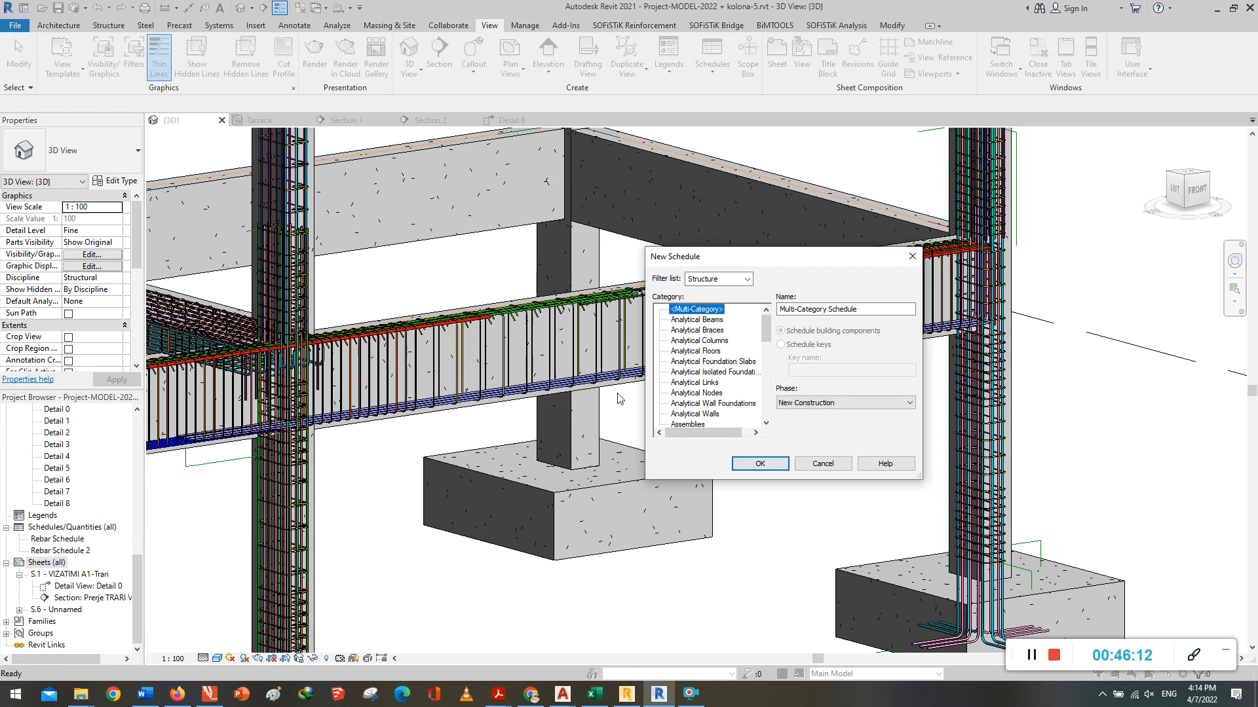
click(720, 286)
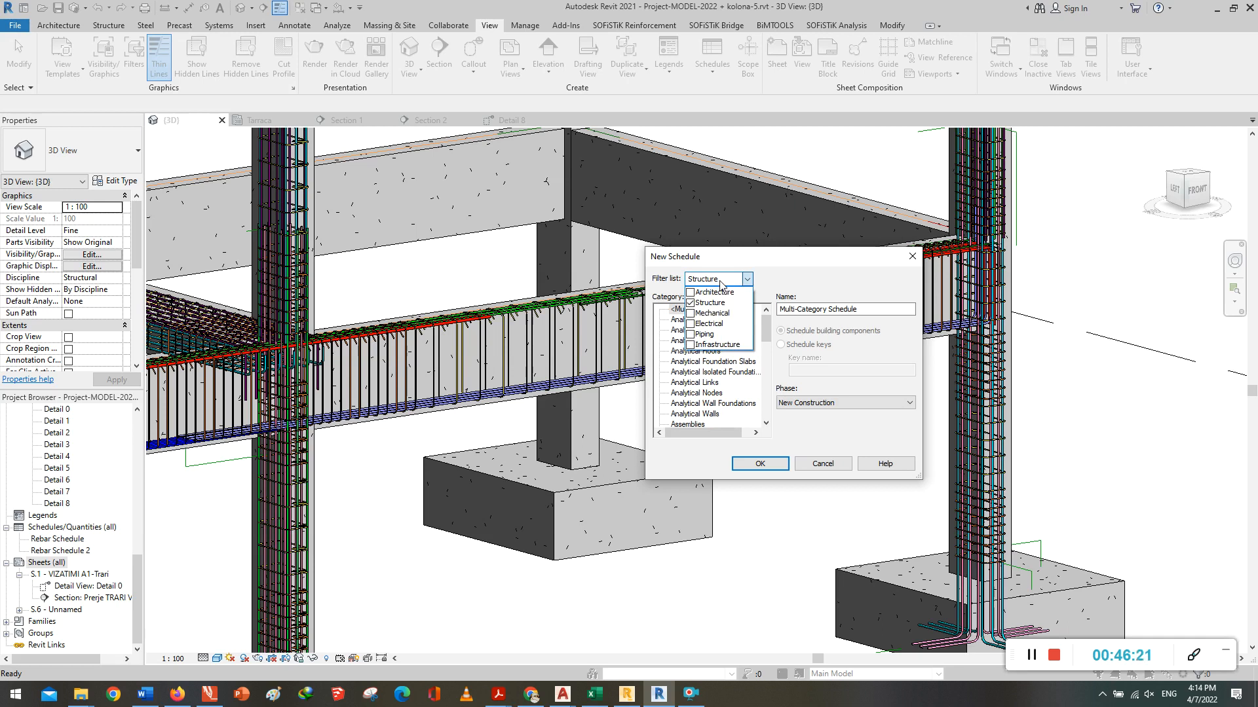
click(751, 278)
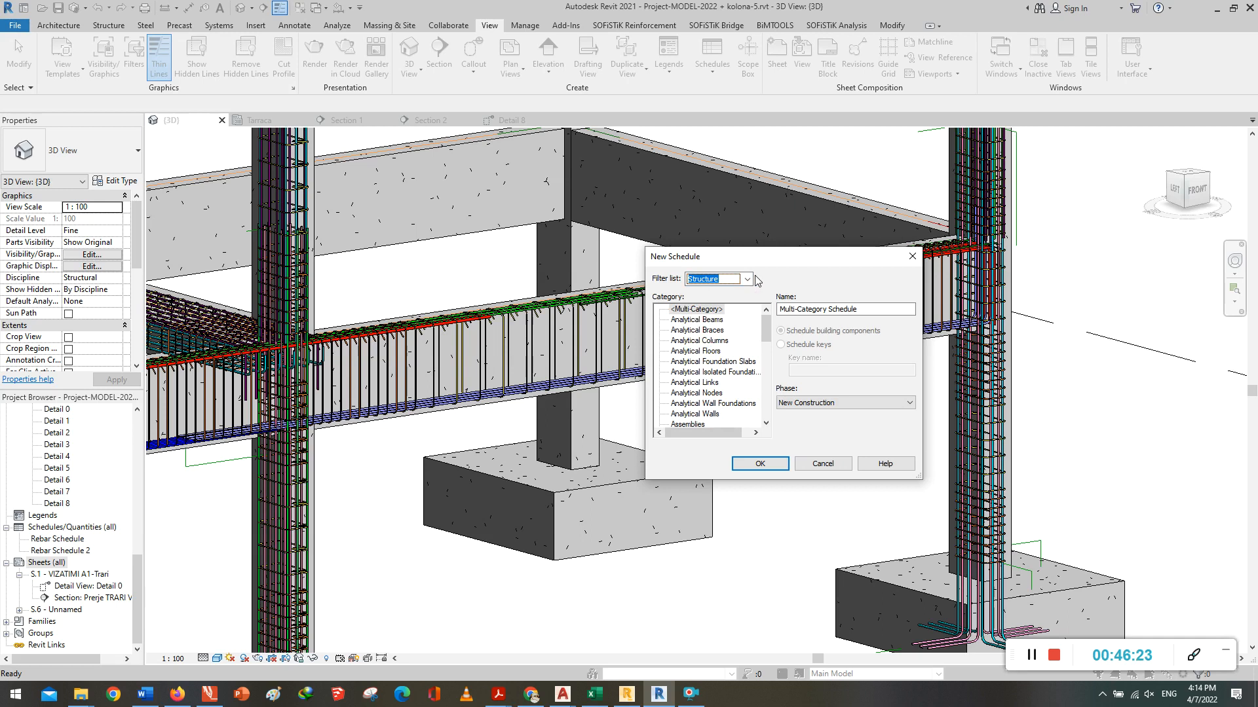
drag(767, 333, 776, 409)
click(696, 384)
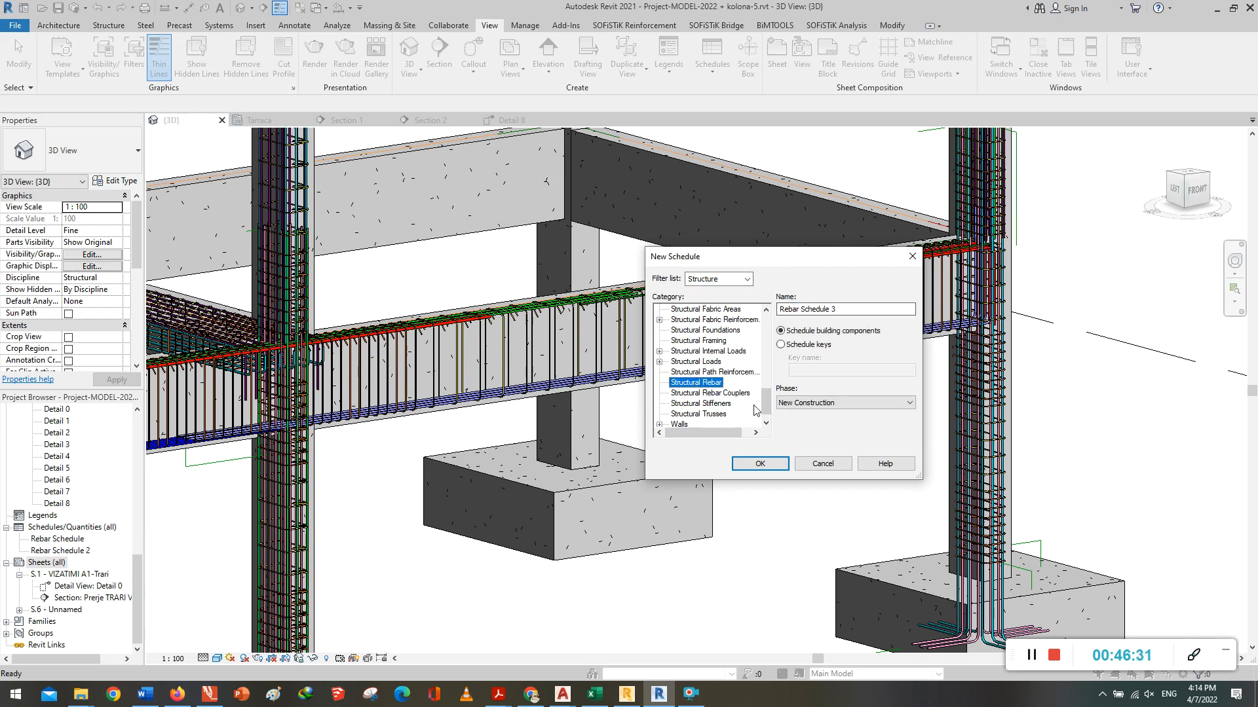
click(842, 309)
double_click(833, 308)
click(760, 464)
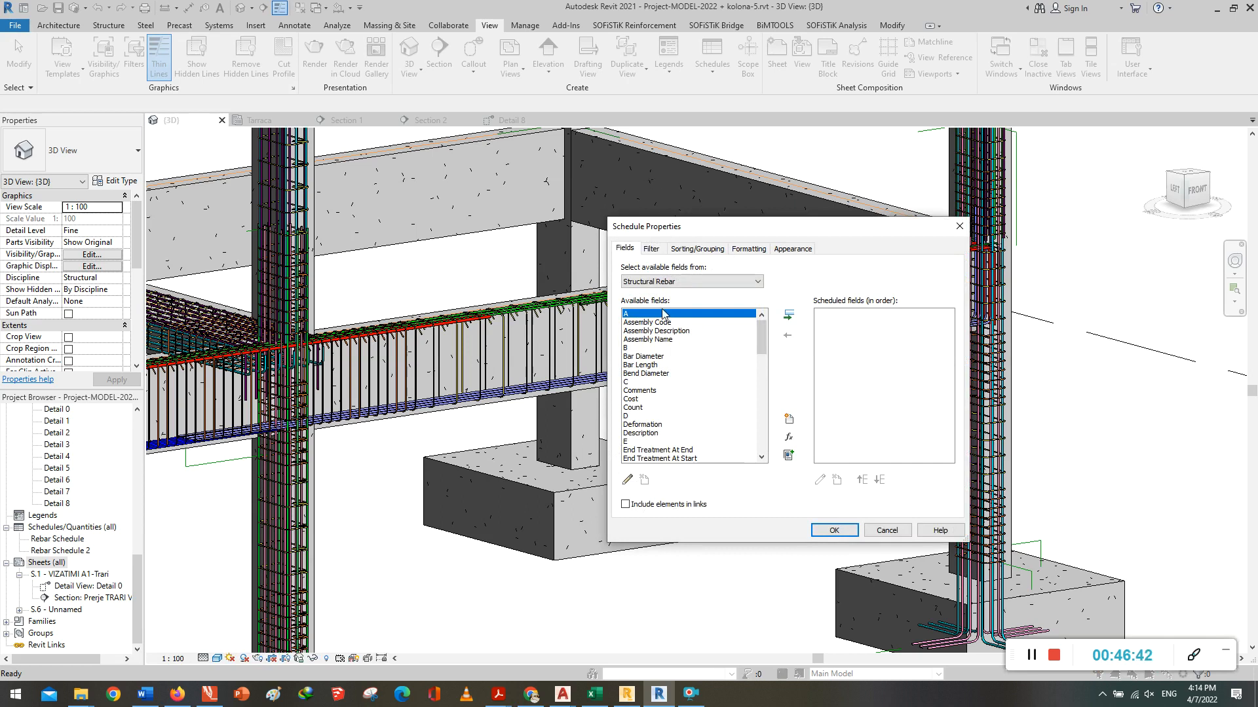
Step: Add the Bar Diameter, Bar Length, Rebar Number and Total Bar Length fields to the rebar schedule
click(655, 357)
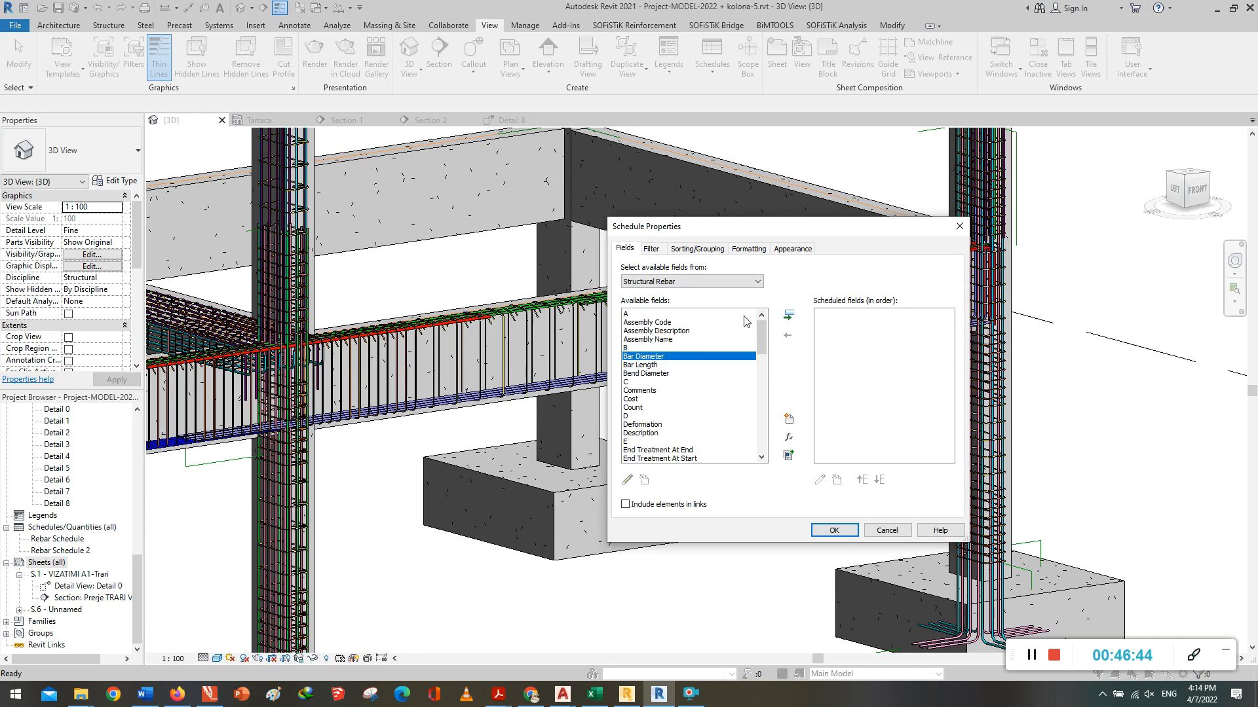
click(788, 315)
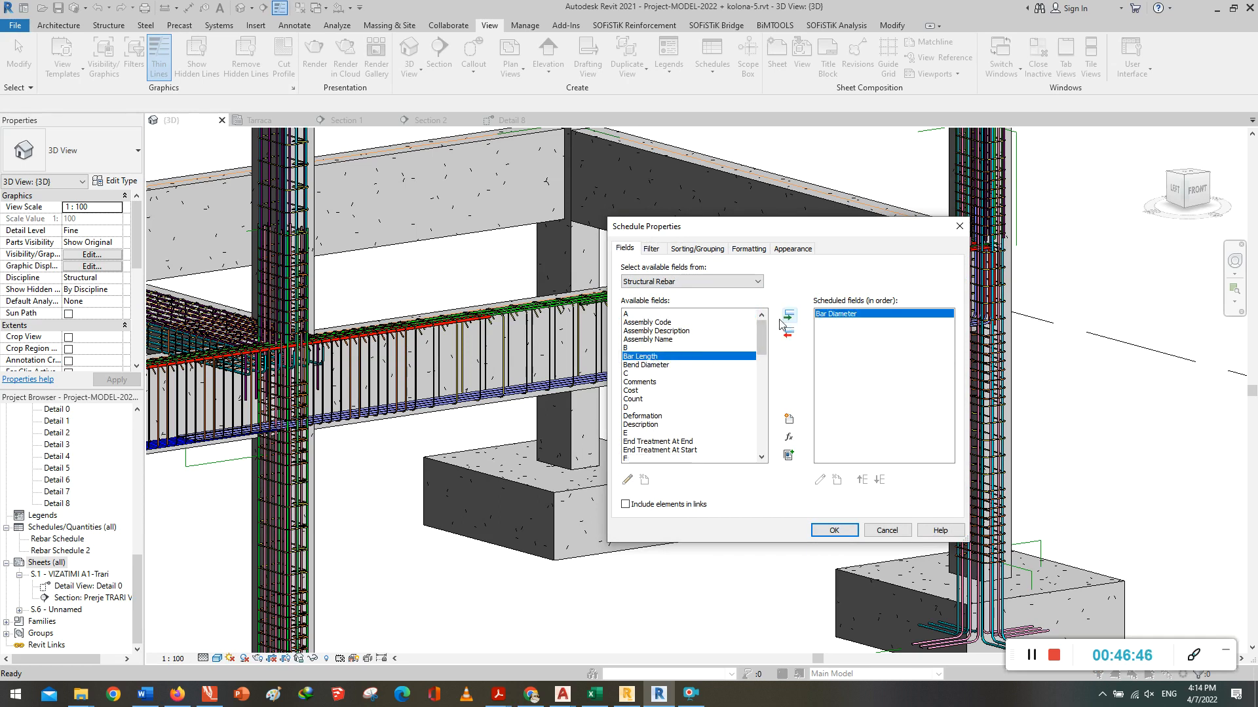
click(788, 316)
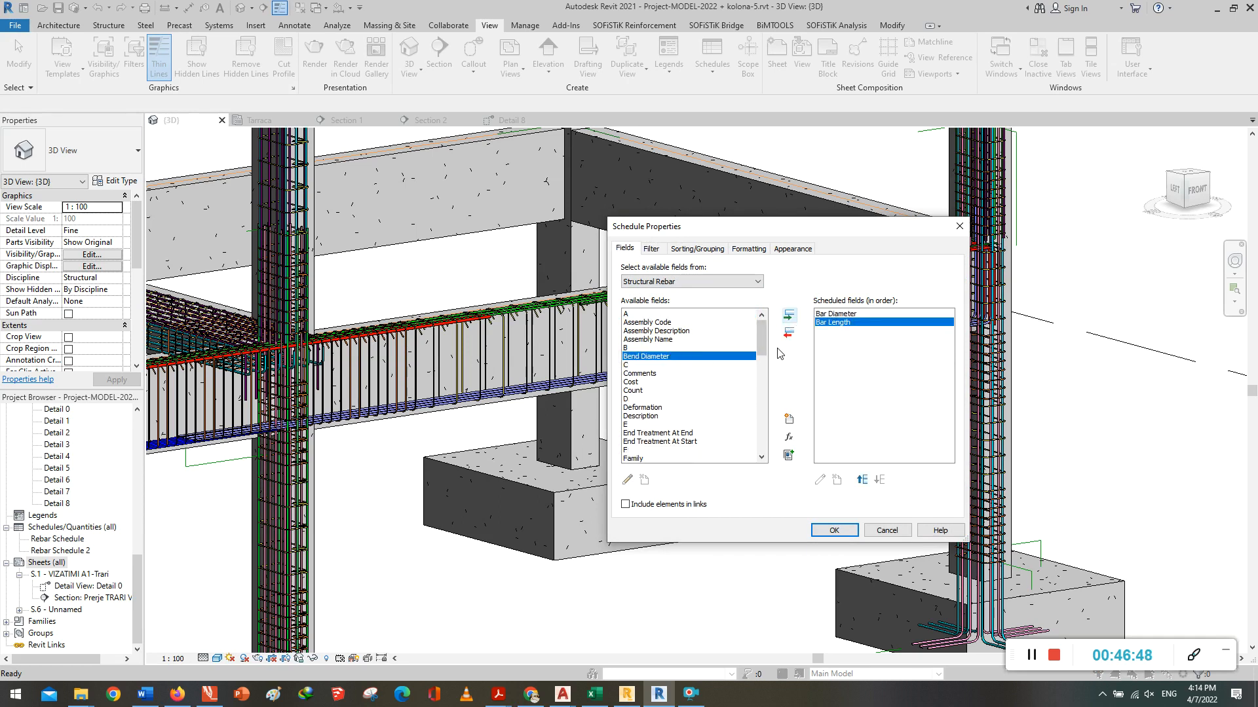
drag(757, 344, 761, 429)
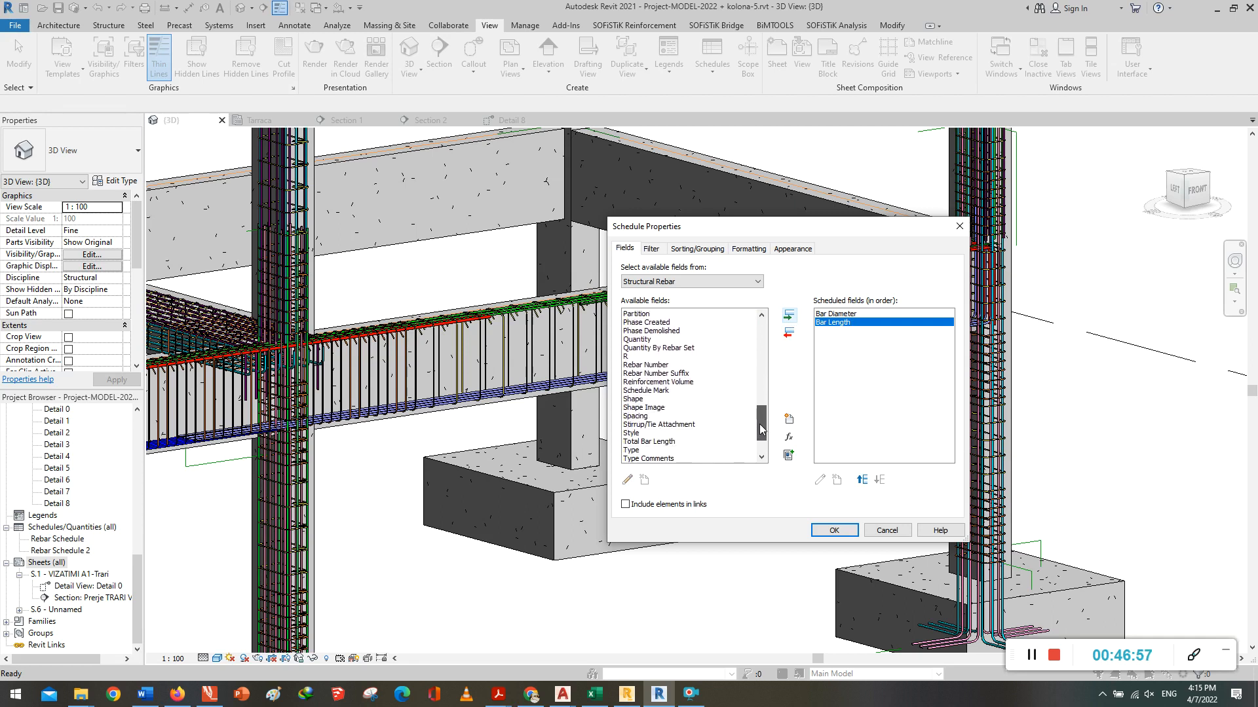
click(656, 367)
click(788, 316)
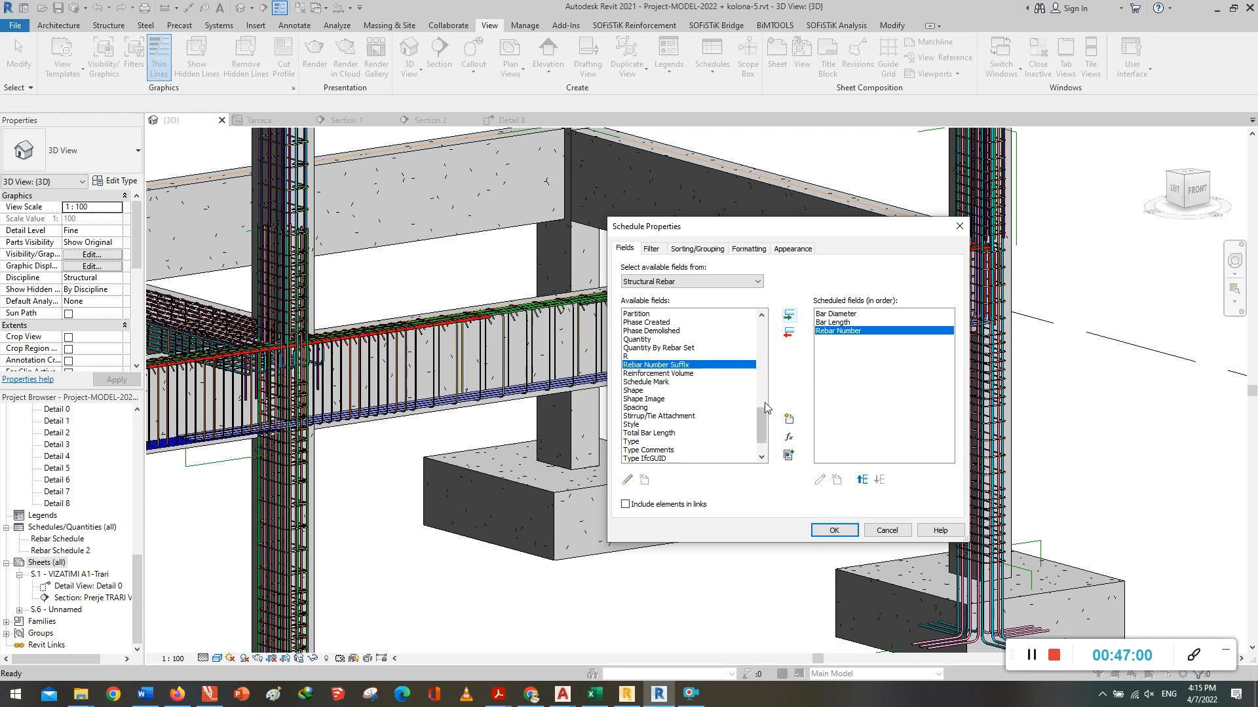
drag(762, 427, 764, 448)
click(656, 399)
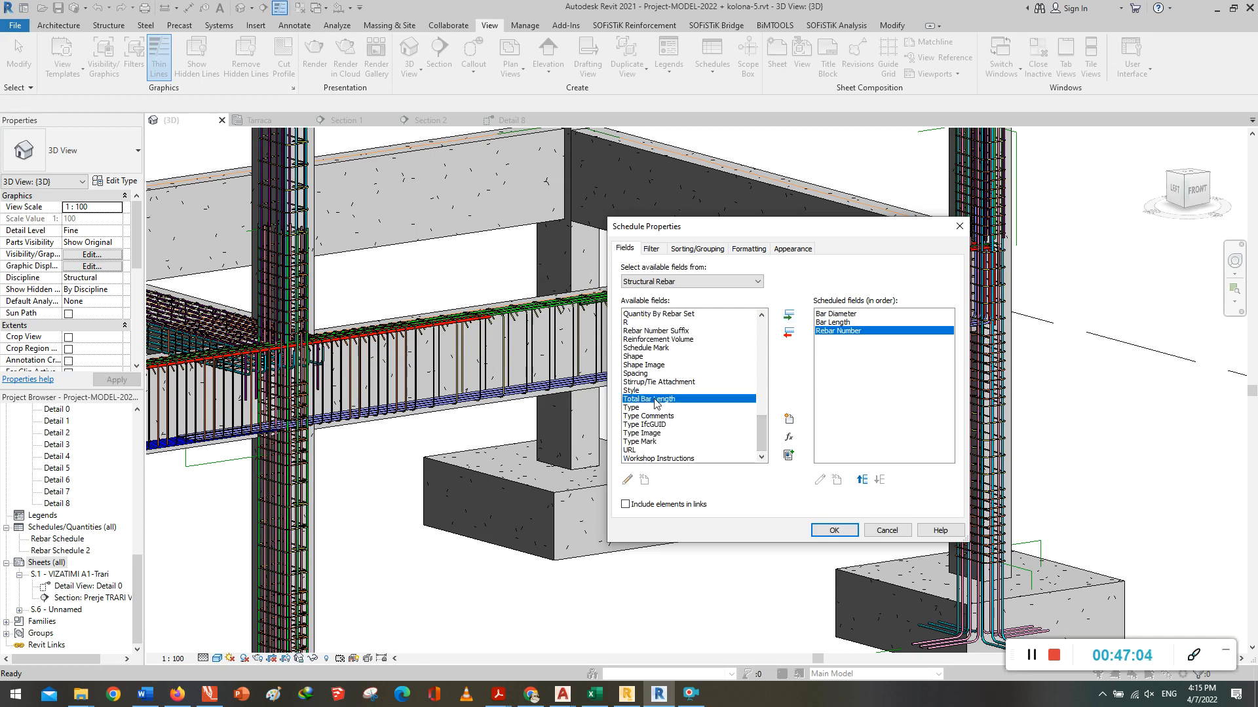
click(787, 316)
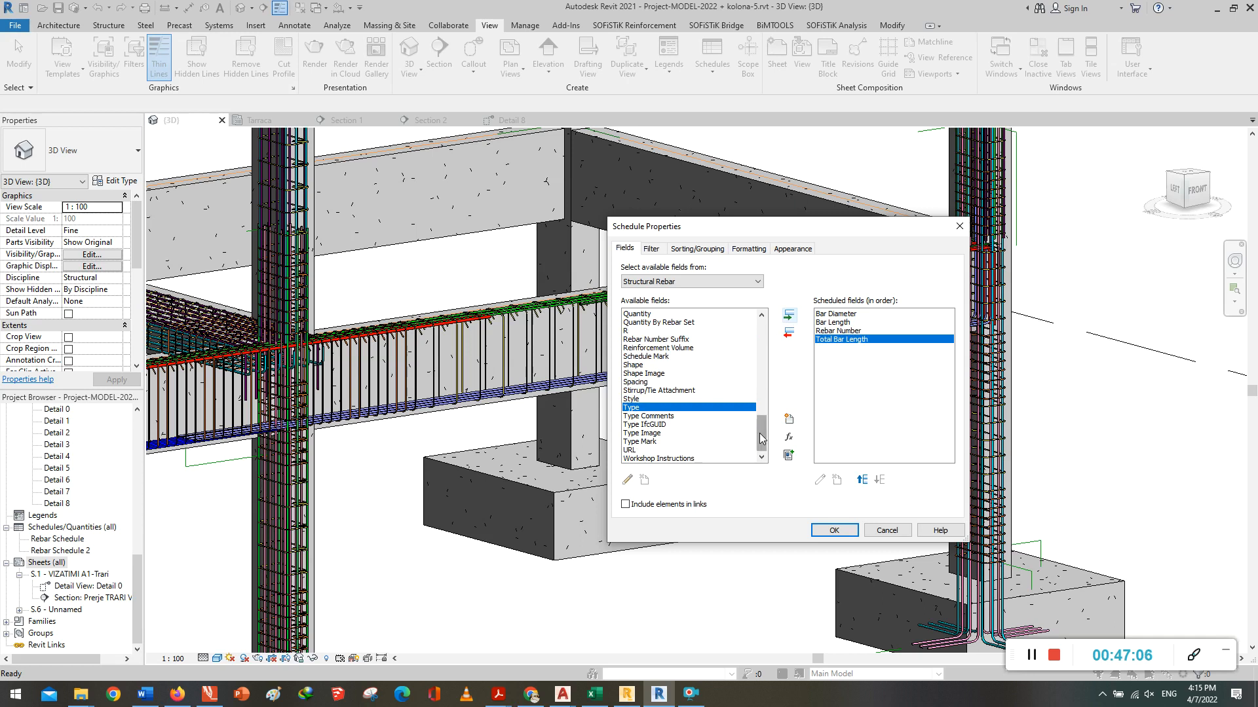
Step: Add the Image field to the rebar schedule's fields
drag(763, 439, 763, 388)
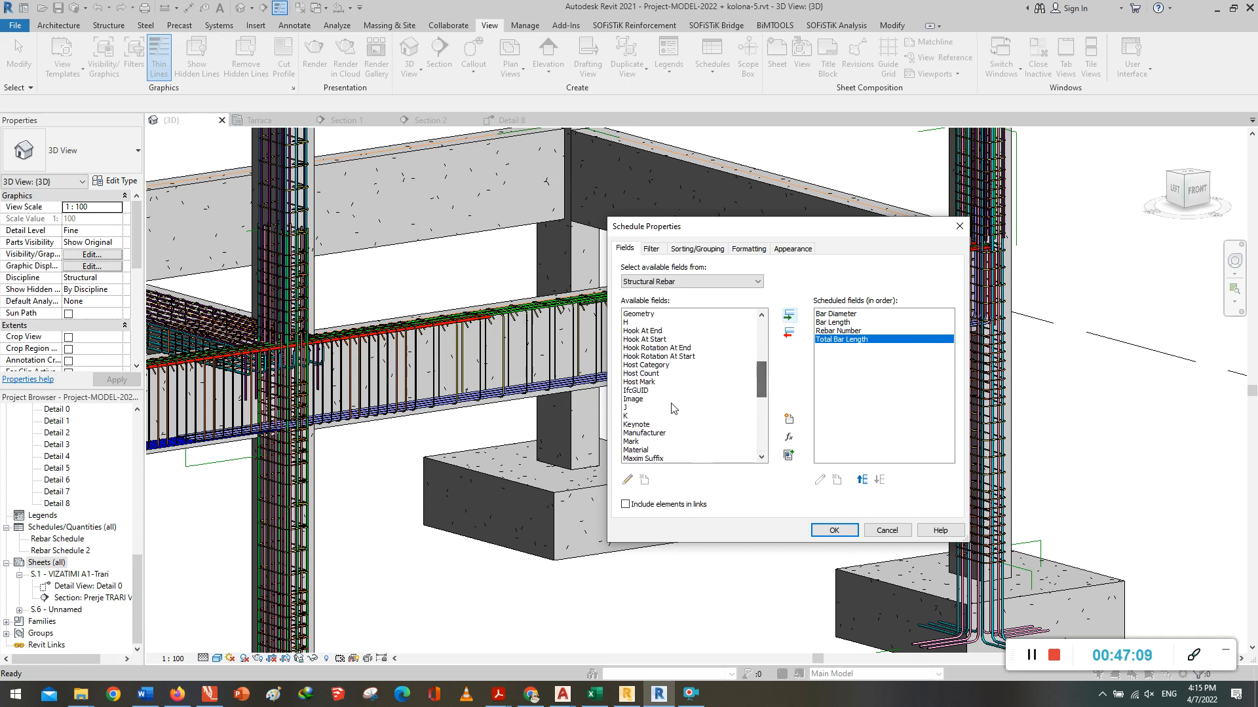
click(645, 400)
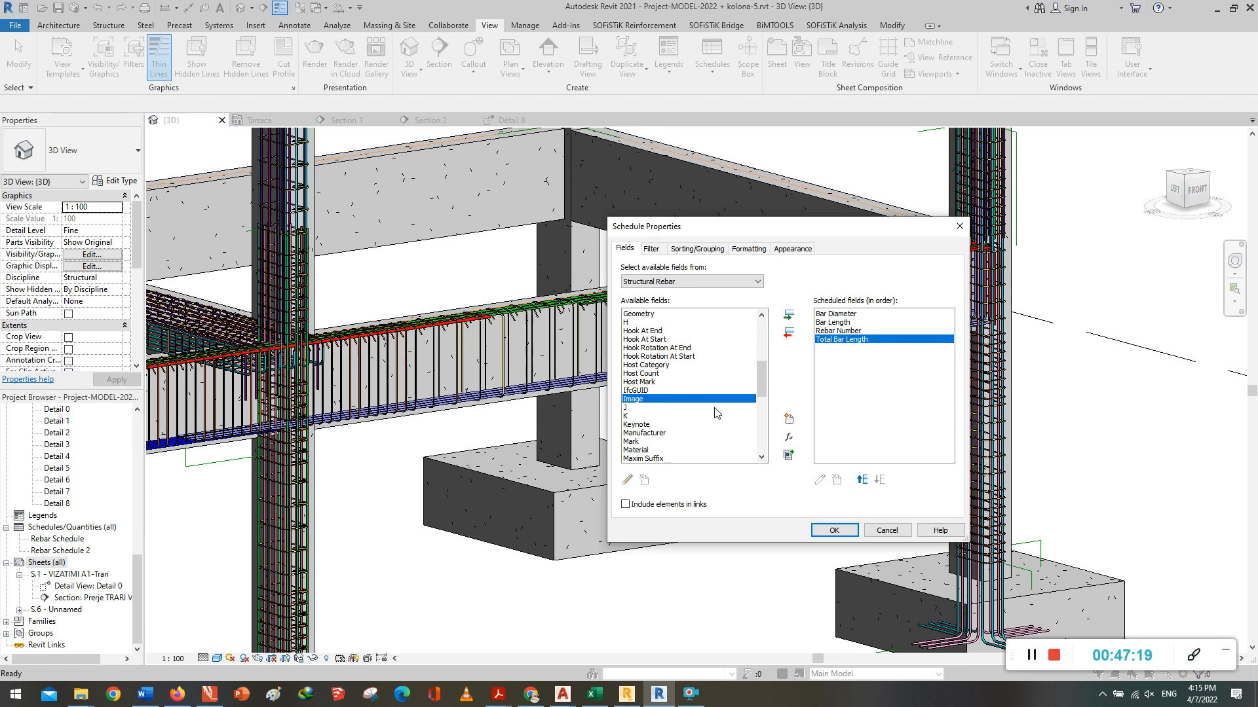
click(789, 315)
Step: Add the bar dimension fields A, B, C, D and E, and generate the rebar schedule
drag(765, 386, 771, 340)
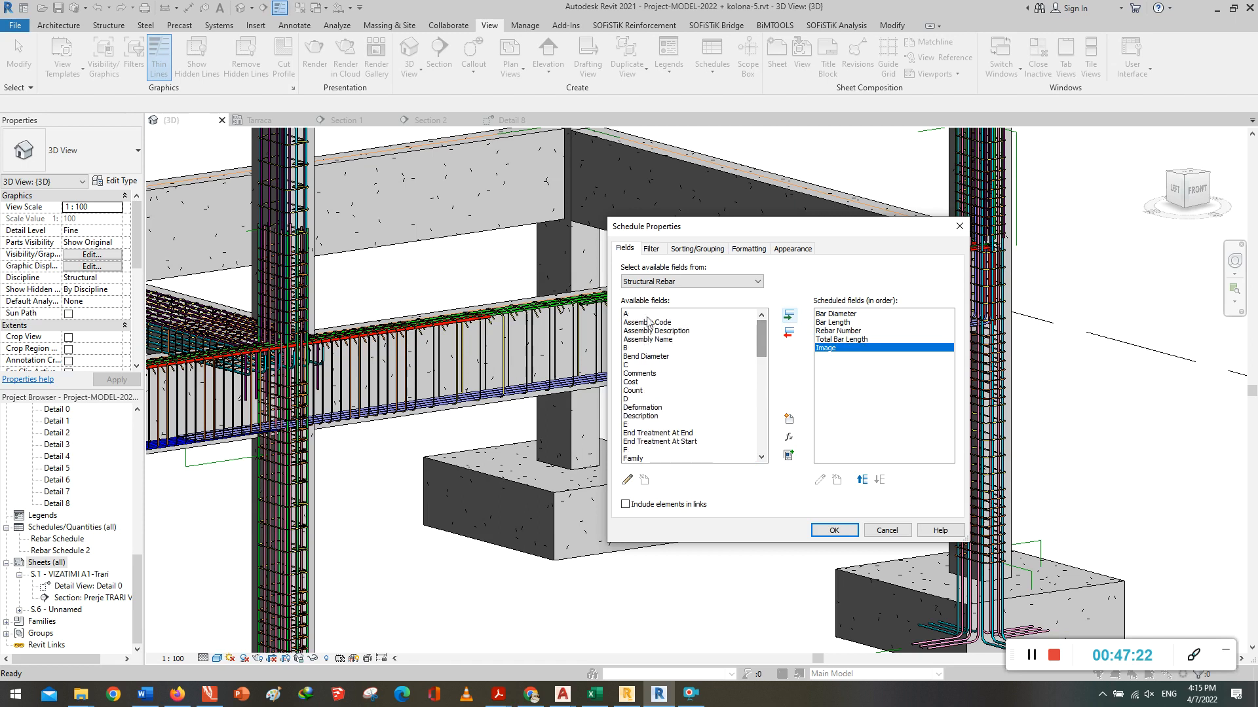
click(642, 315)
click(788, 317)
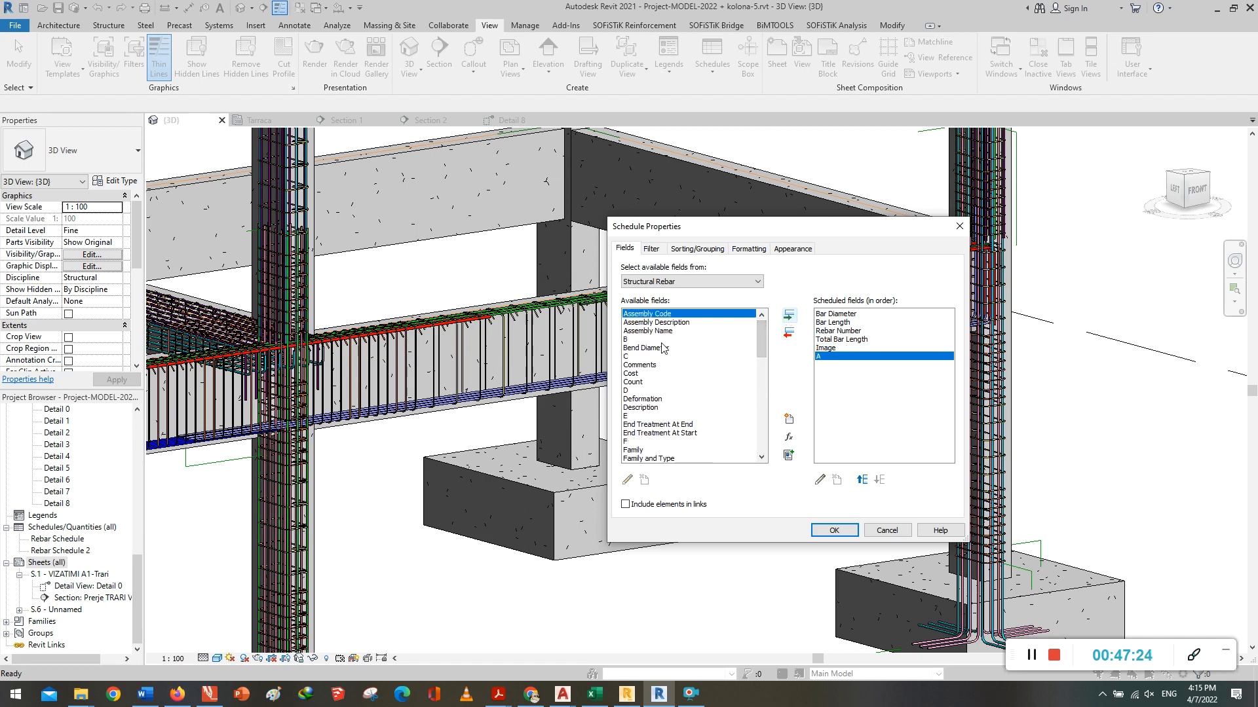
click(648, 339)
click(789, 317)
click(629, 349)
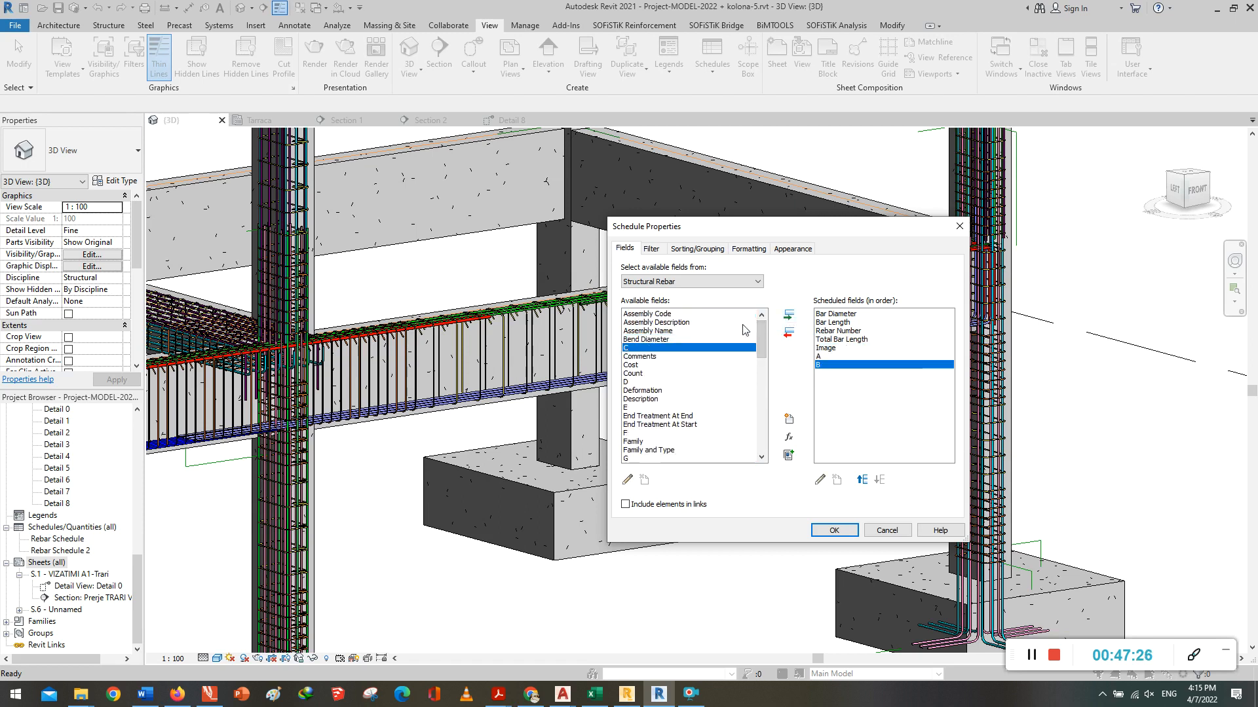
click(789, 315)
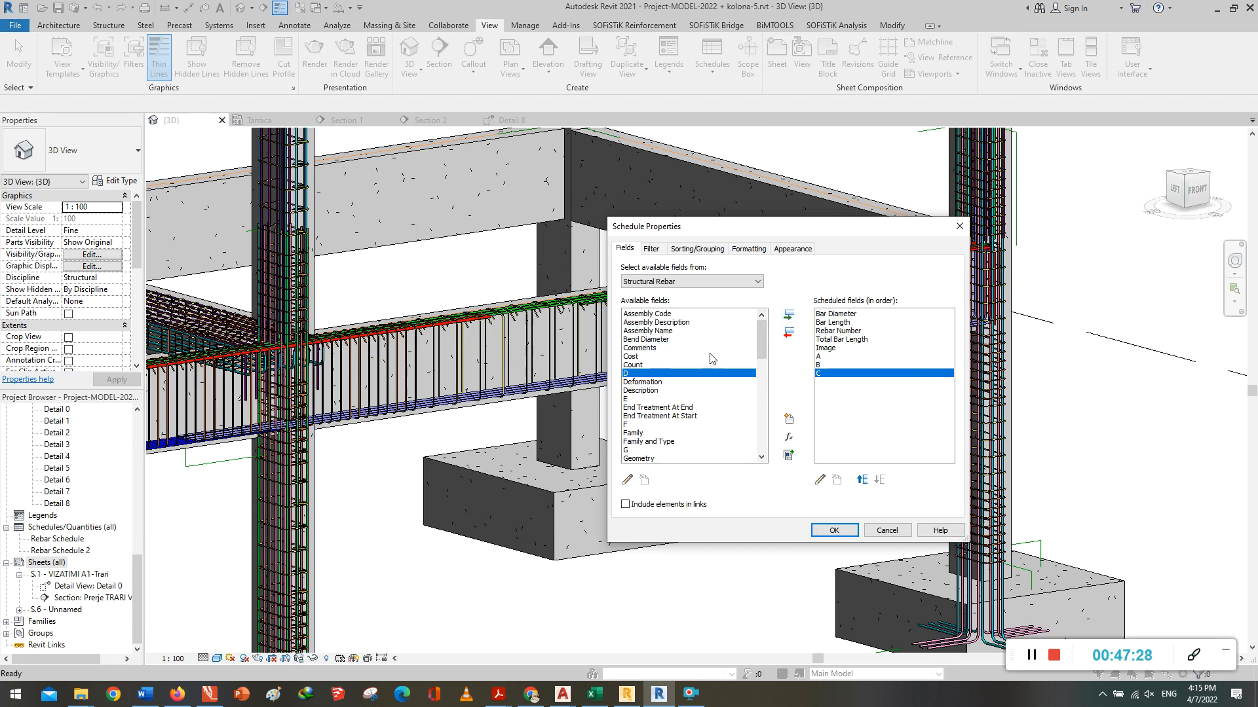
click(789, 317)
click(639, 391)
click(788, 319)
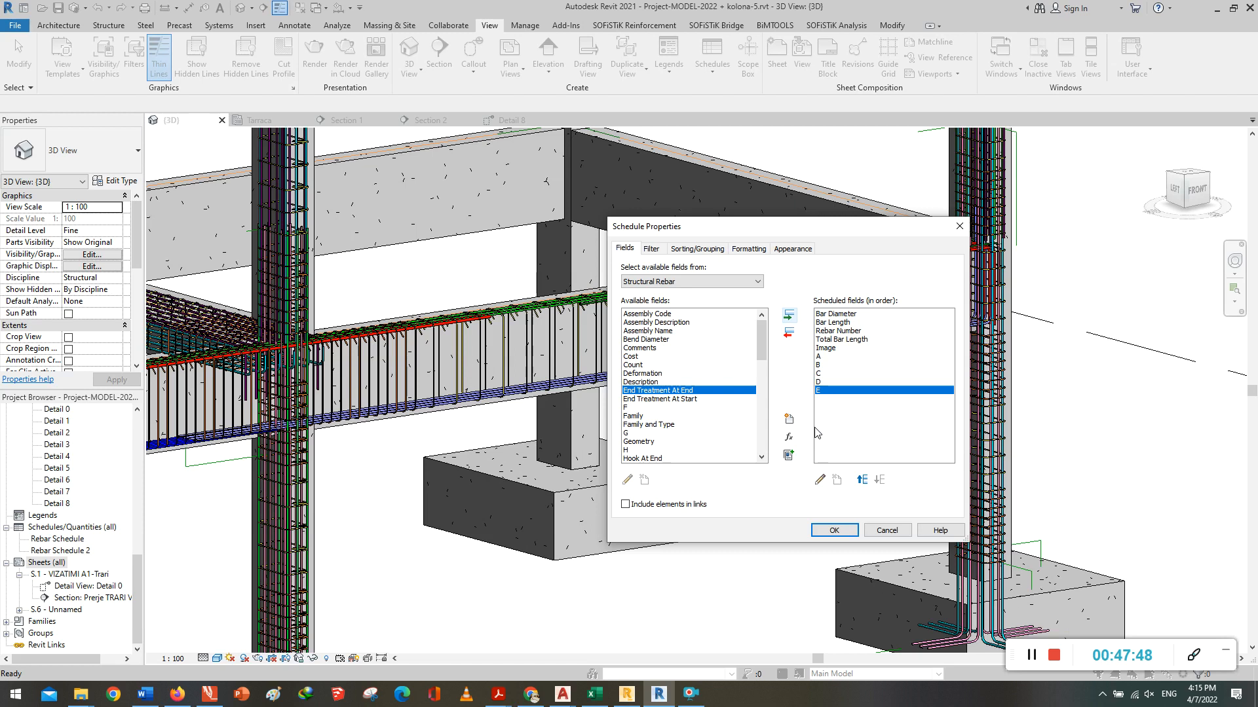
drag(764, 339, 775, 418)
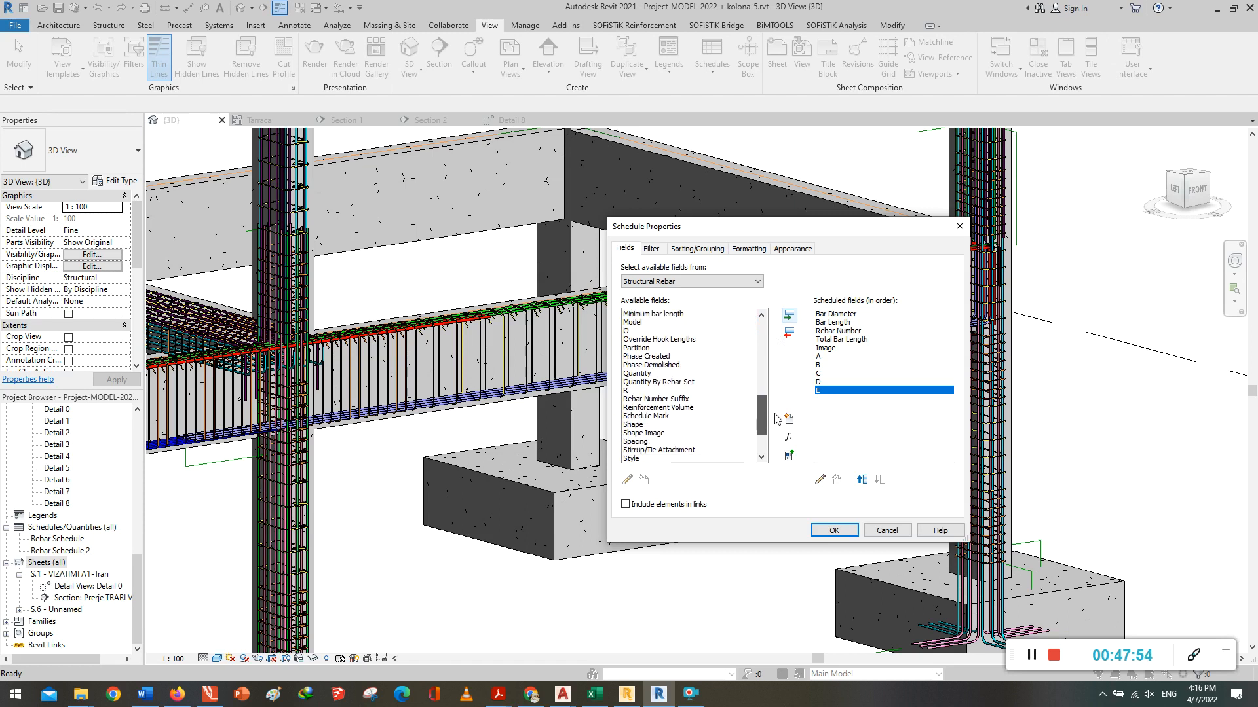
drag(775, 420, 776, 423)
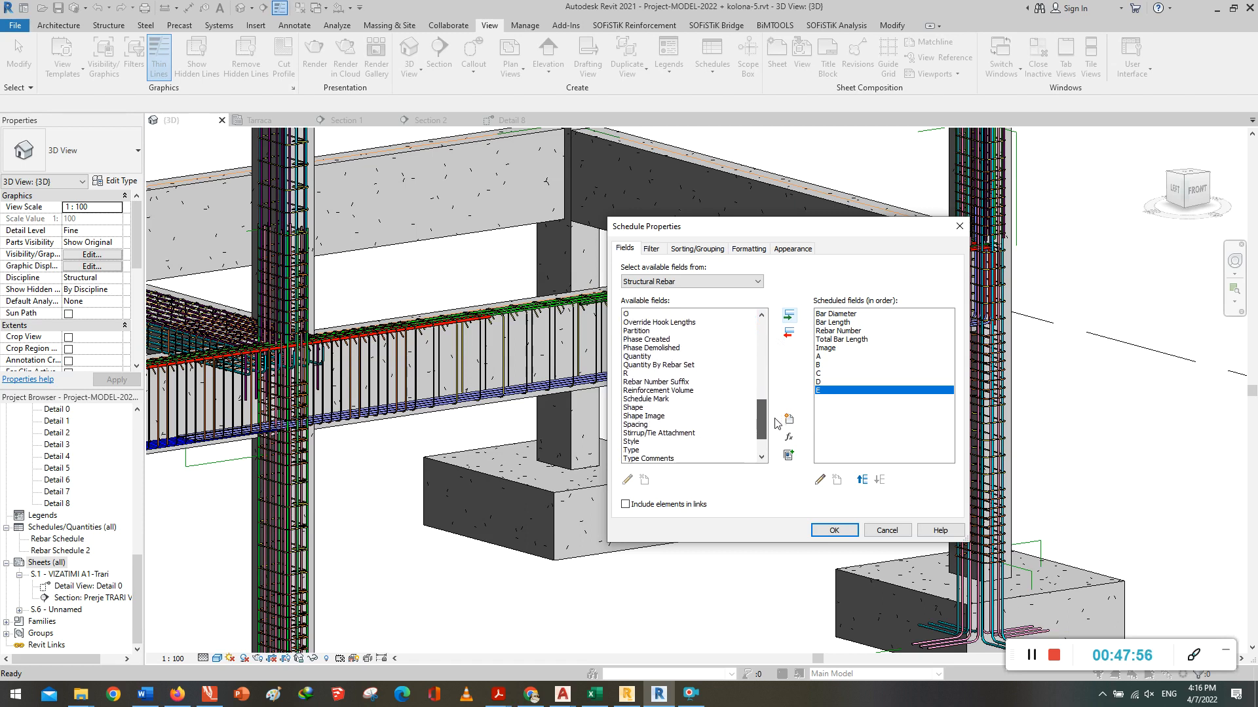
click(835, 531)
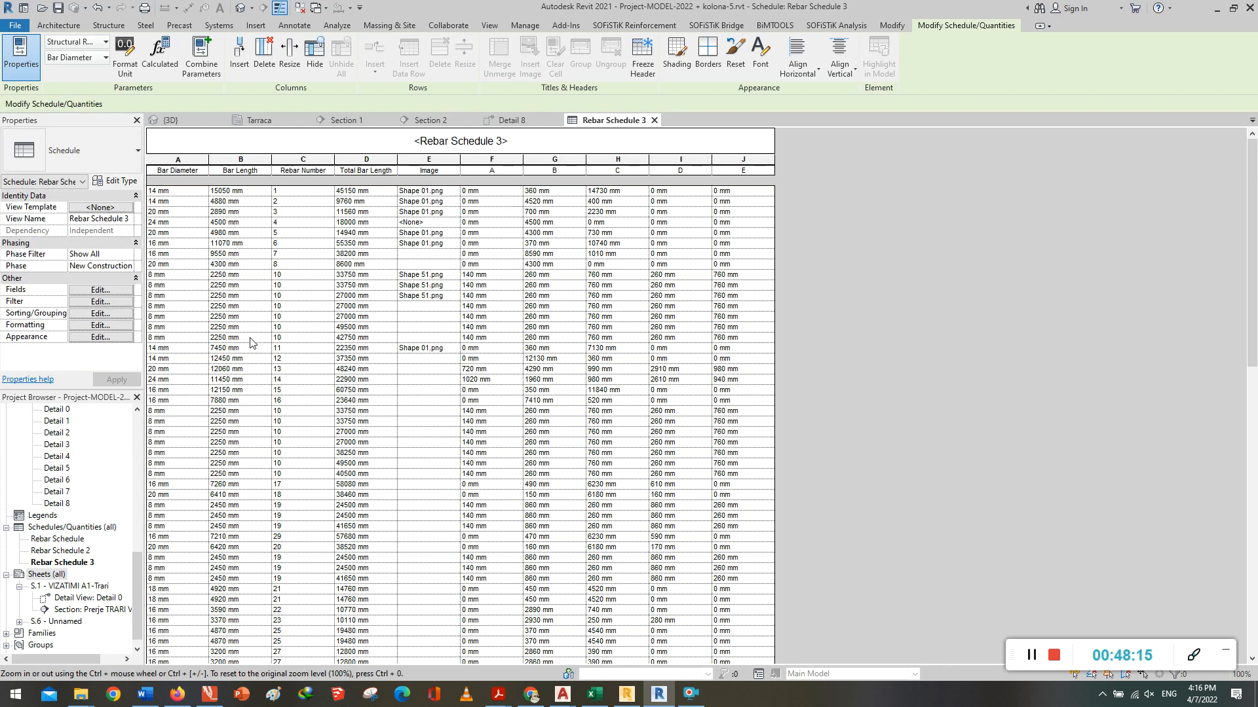
Step: Narrow the schedule's Bar Diameter column and widen the Bar Length and Image columns
drag(208, 160, 190, 160)
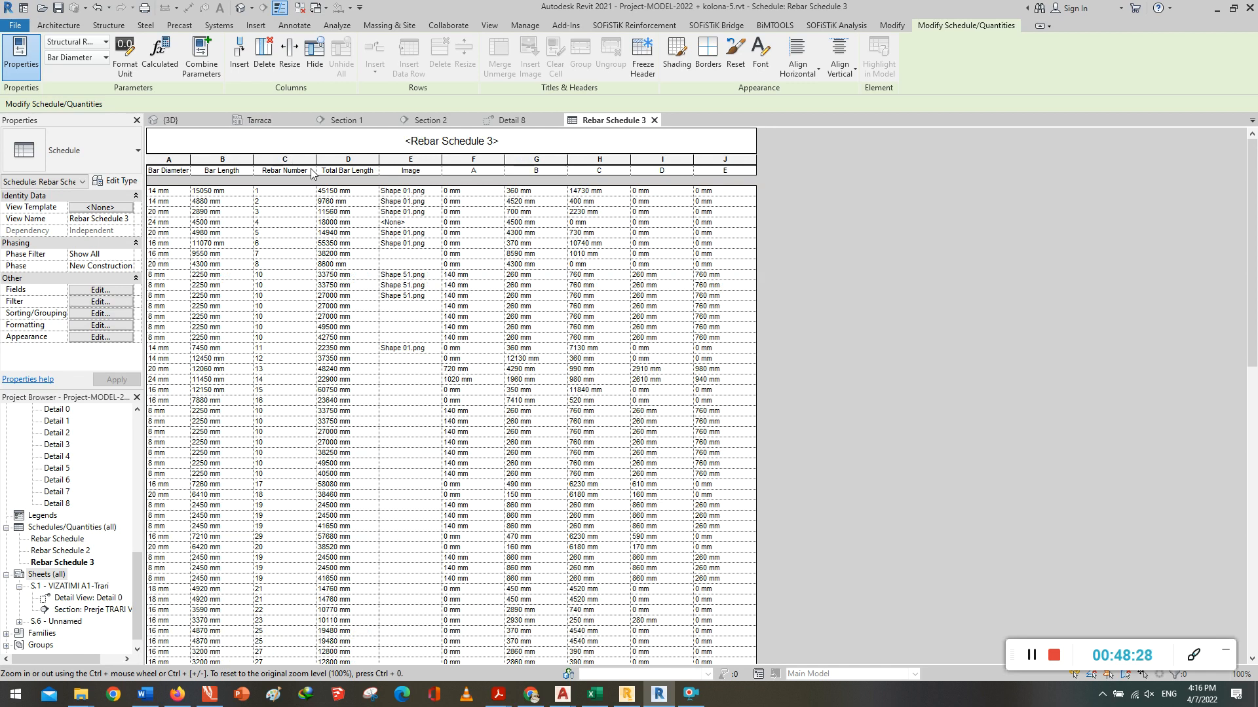
drag(254, 159, 276, 159)
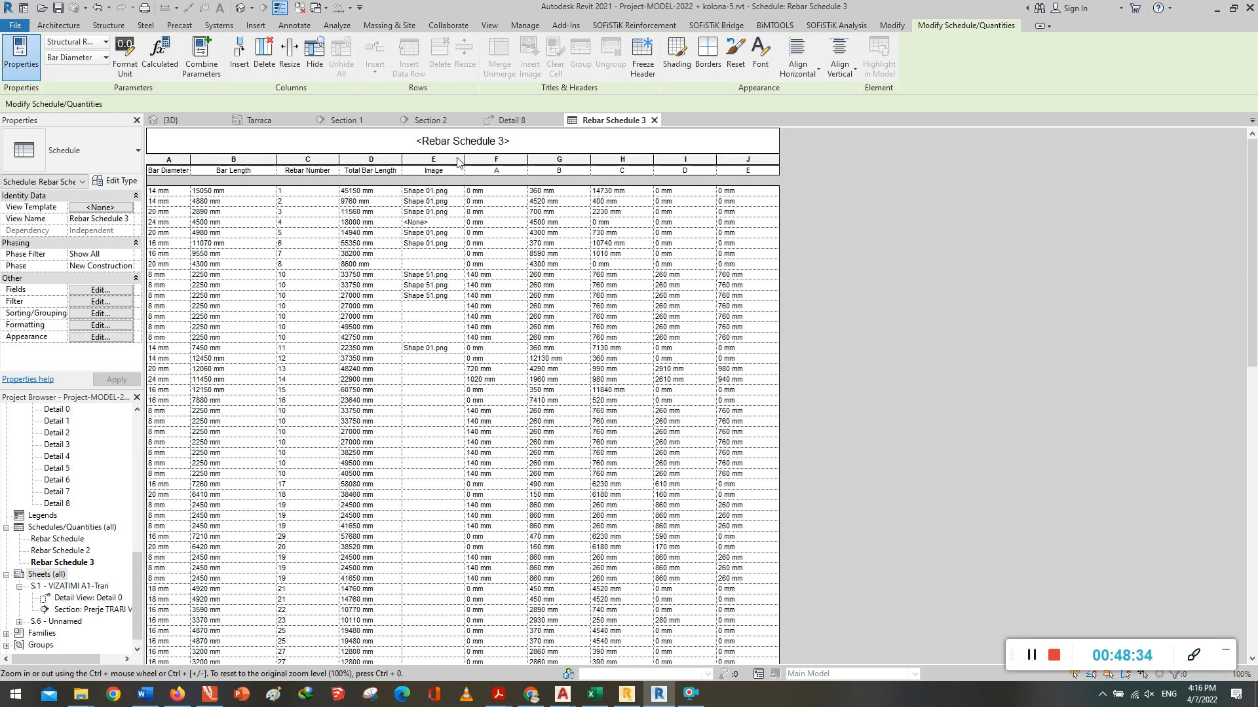
drag(464, 159, 526, 157)
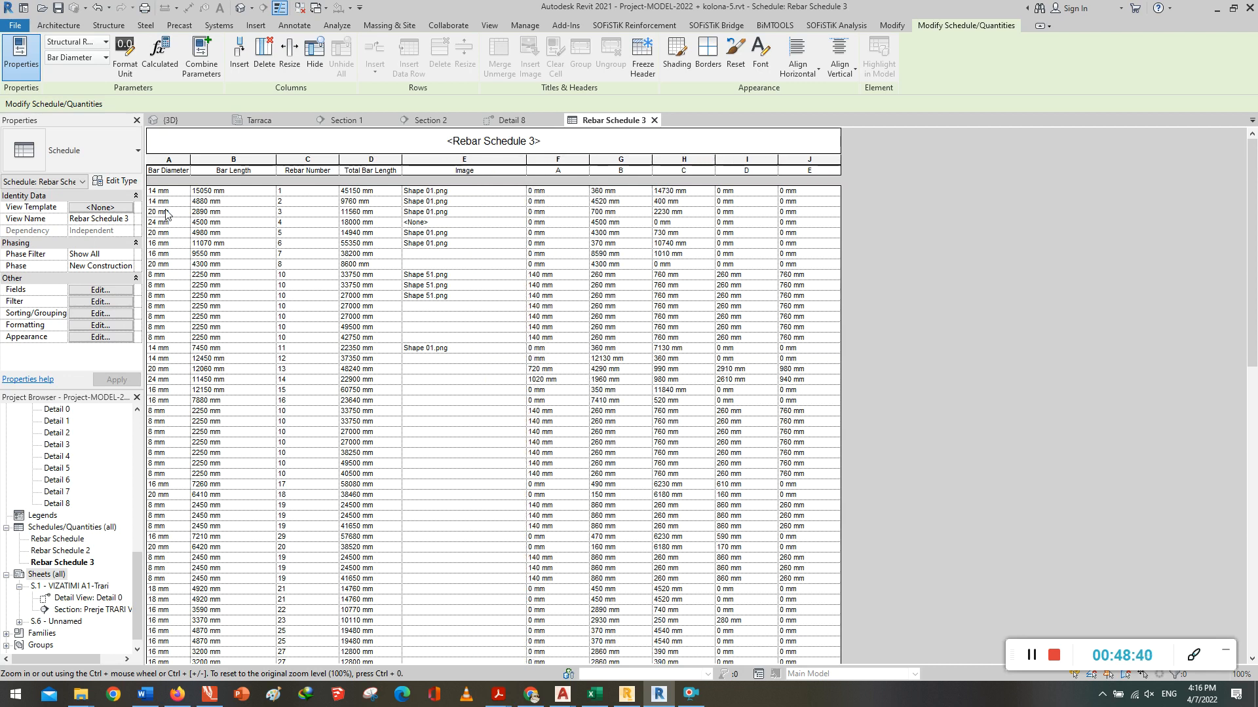
Step: Start adding an image for the first 8 mm row without one, browsing to the Rebar shape+image-REVIT folder in Downloads
click(156, 276)
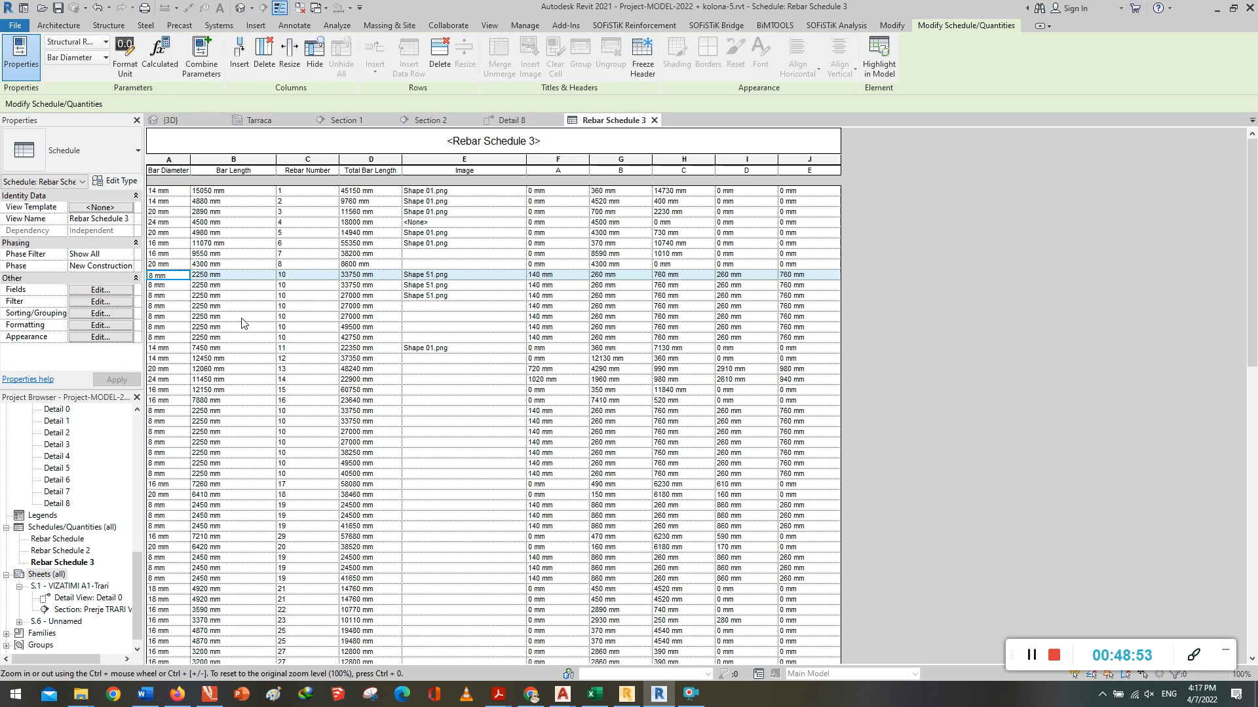
click(160, 306)
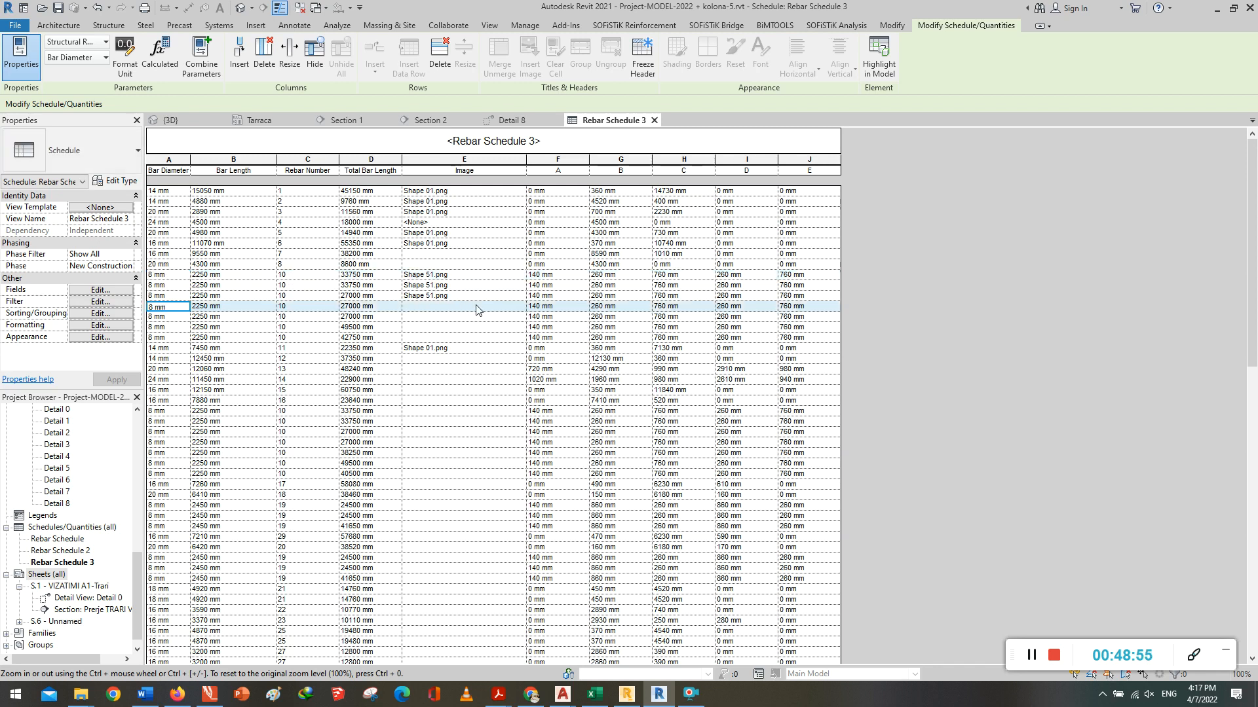
click(518, 307)
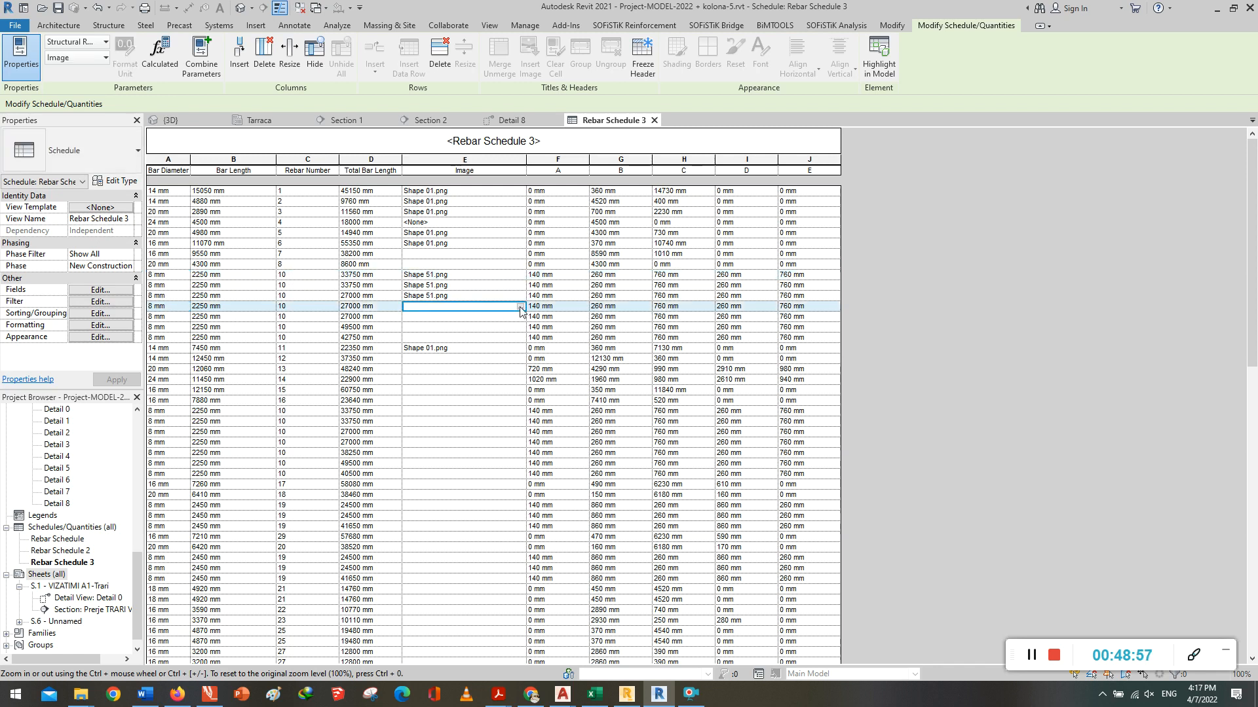
click(521, 307)
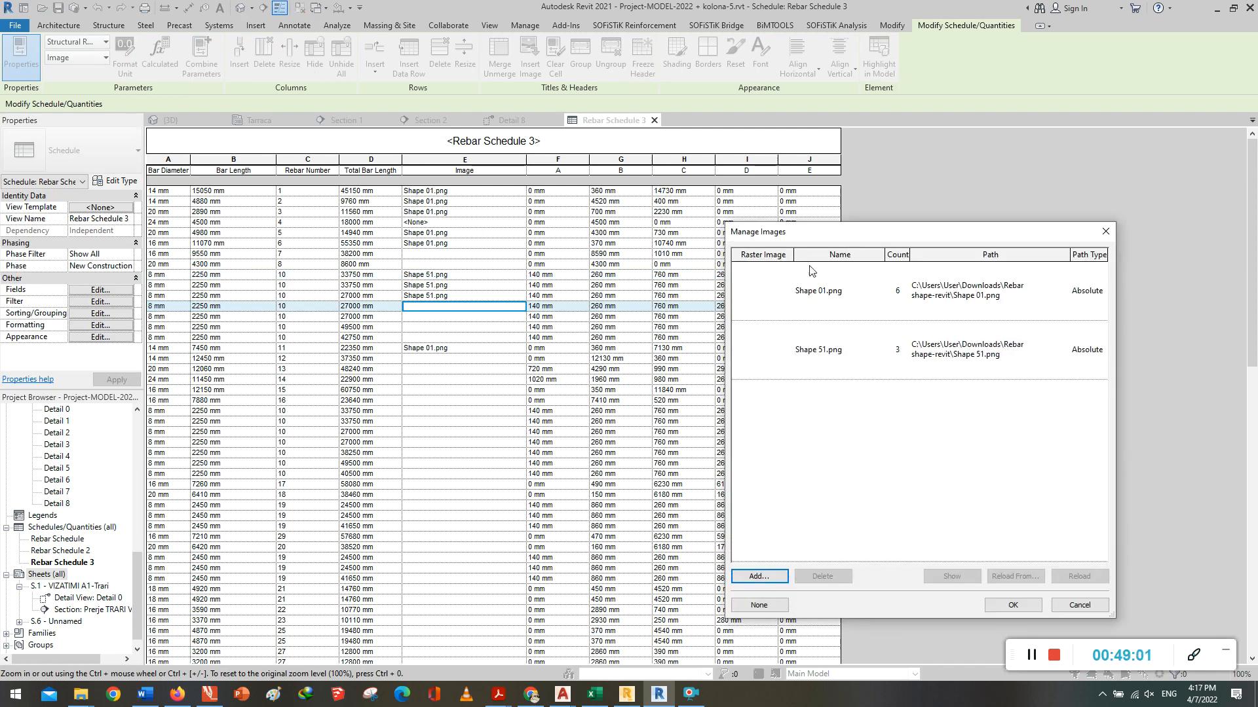
drag(811, 239, 774, 263)
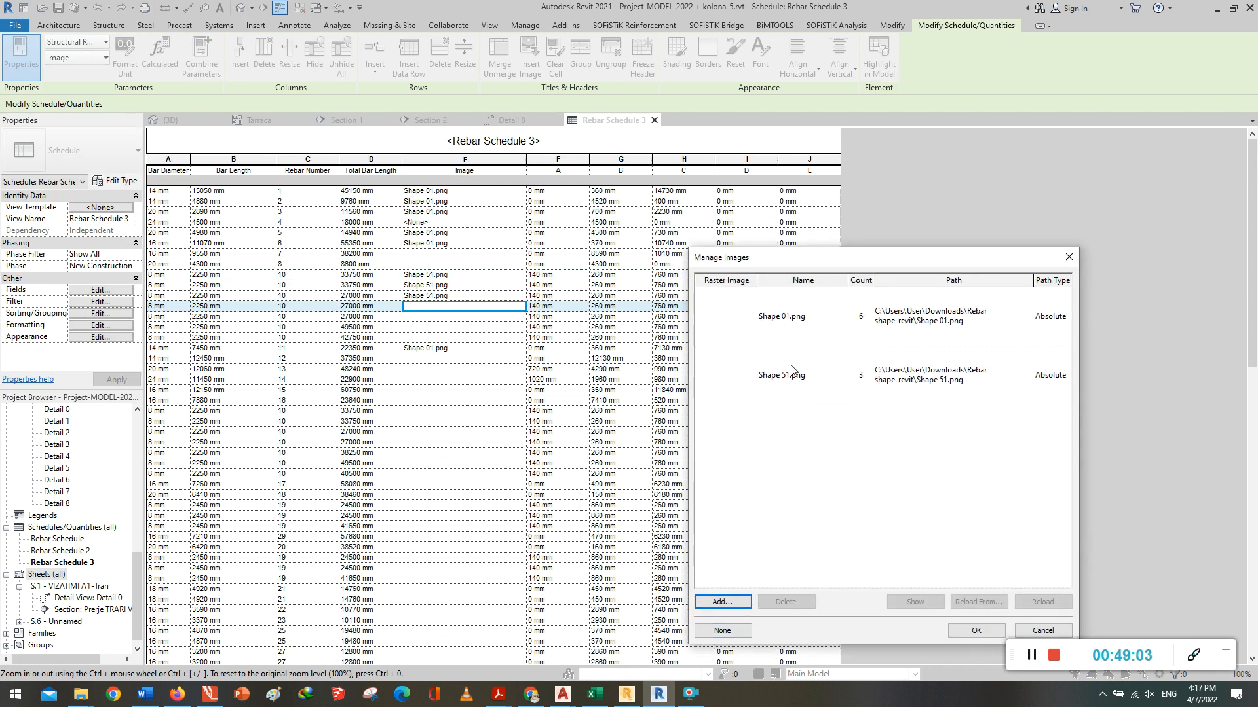
click(725, 603)
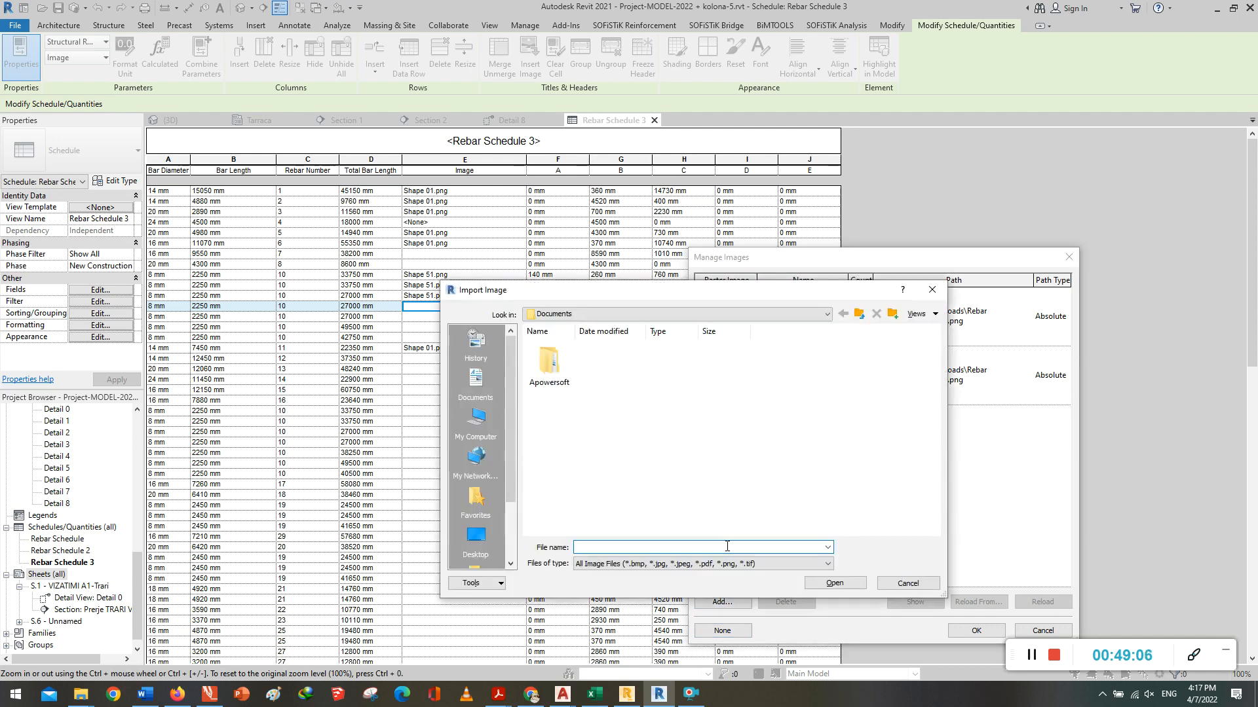
click(481, 540)
click(574, 316)
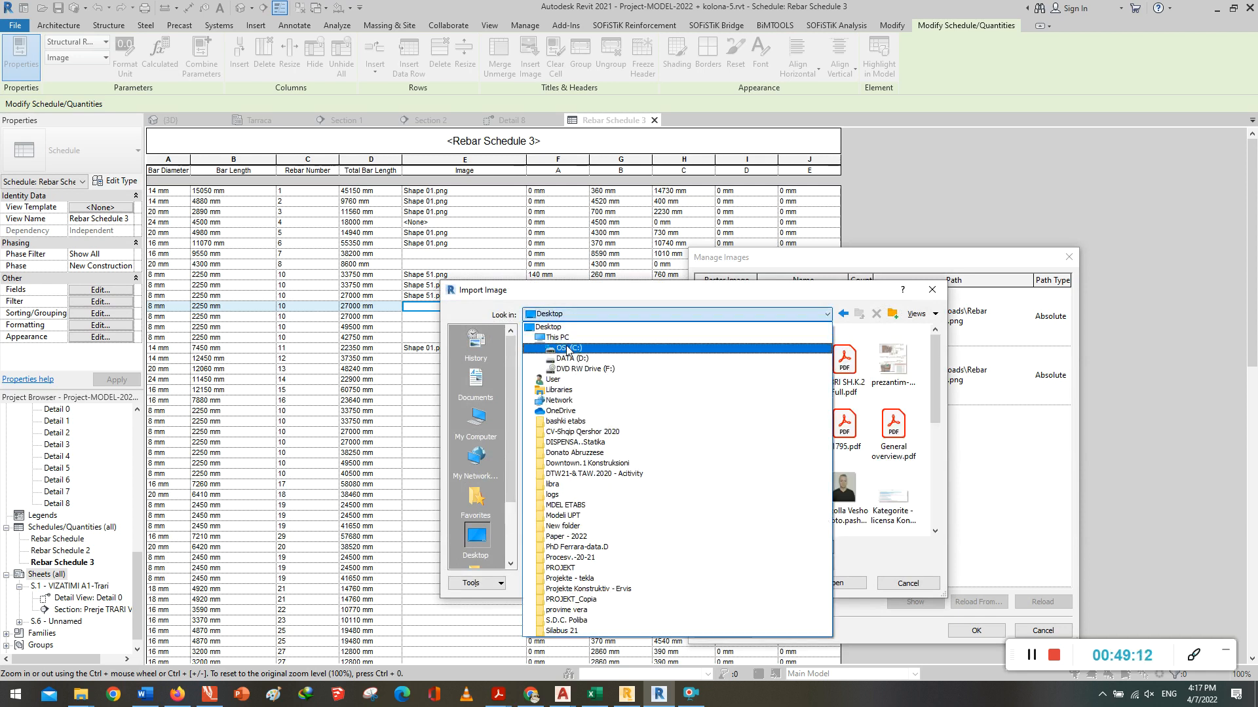
click(557, 339)
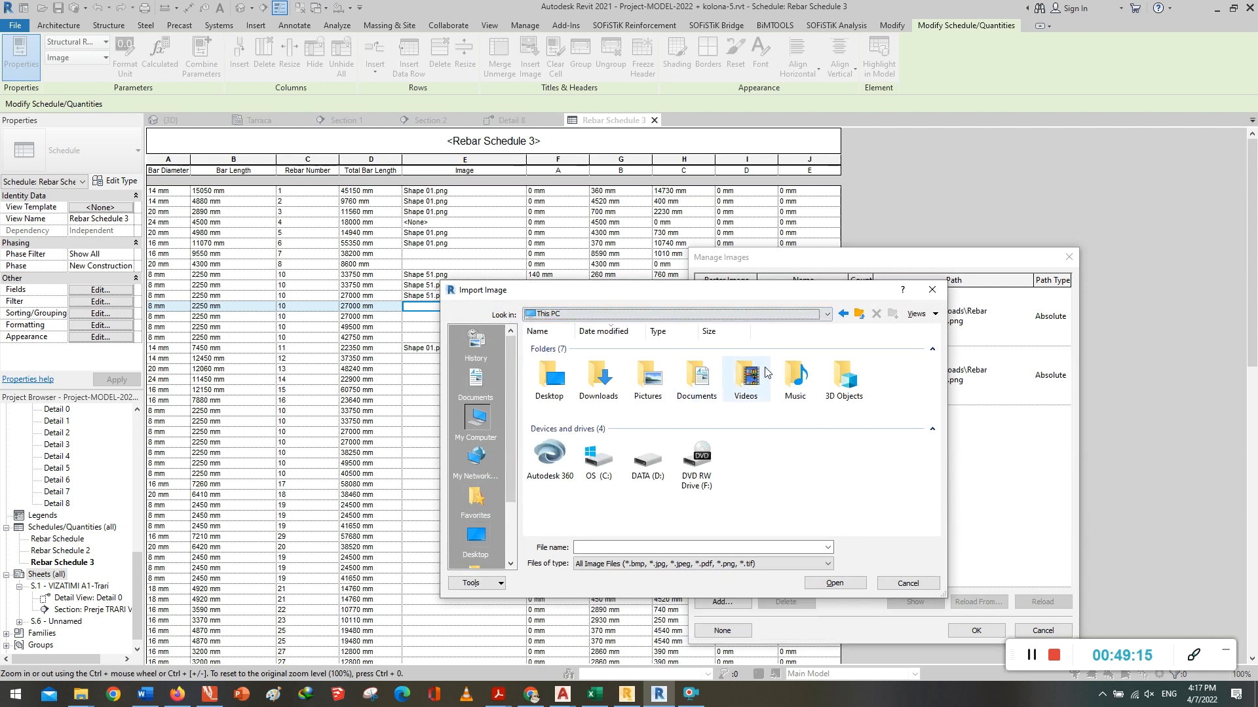
double_click(598, 383)
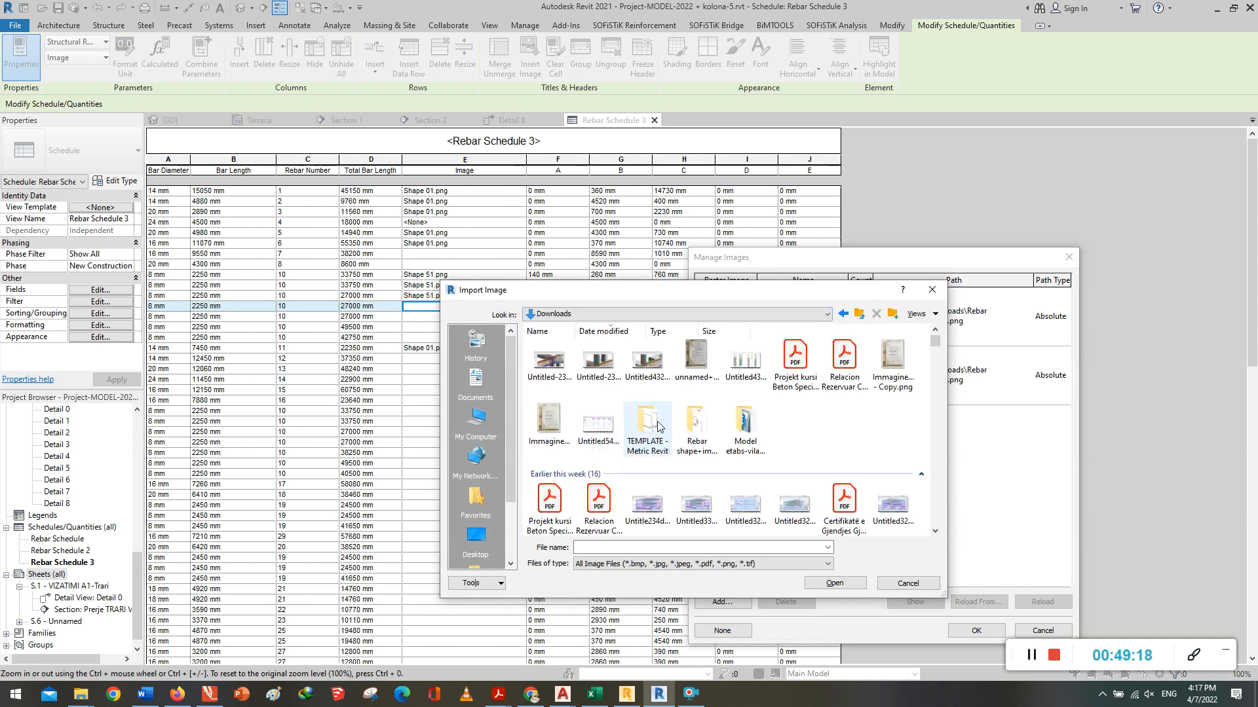
double_click(689, 432)
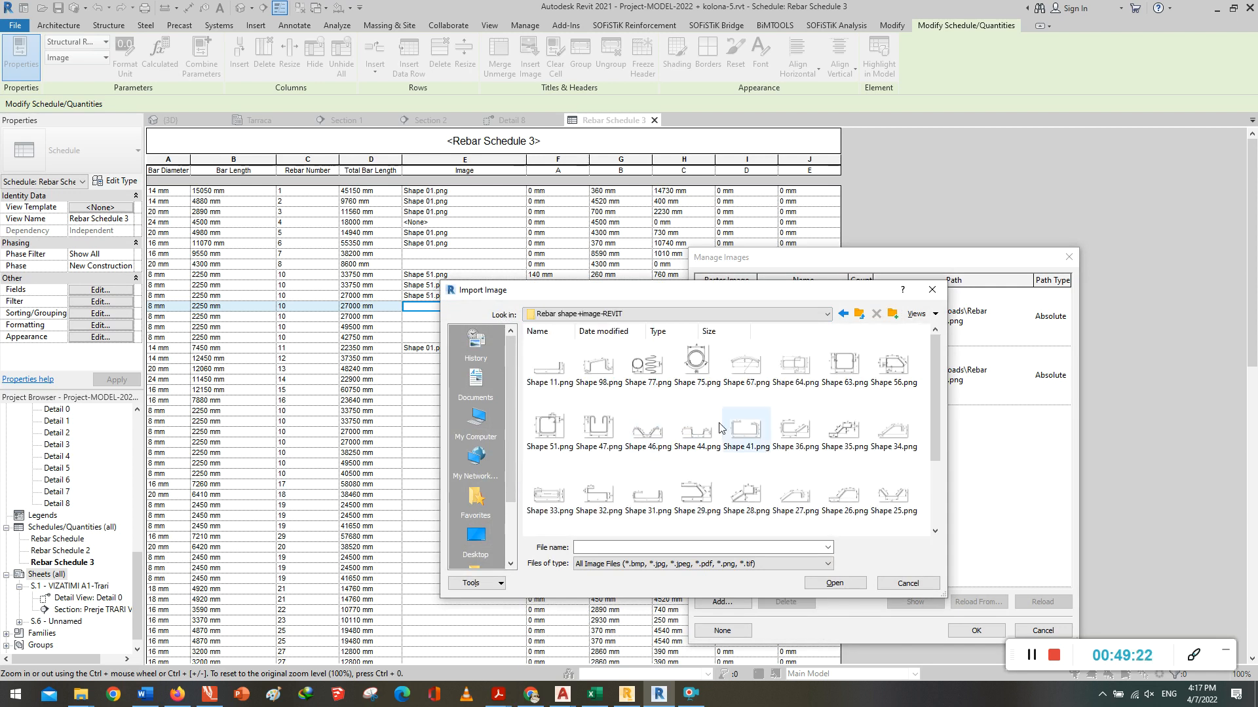
Step: Enlarge the file thumbnails, import the closed-stirrup image Shape 51.png and assign it to the selected 8 mm row
right_click(923, 390)
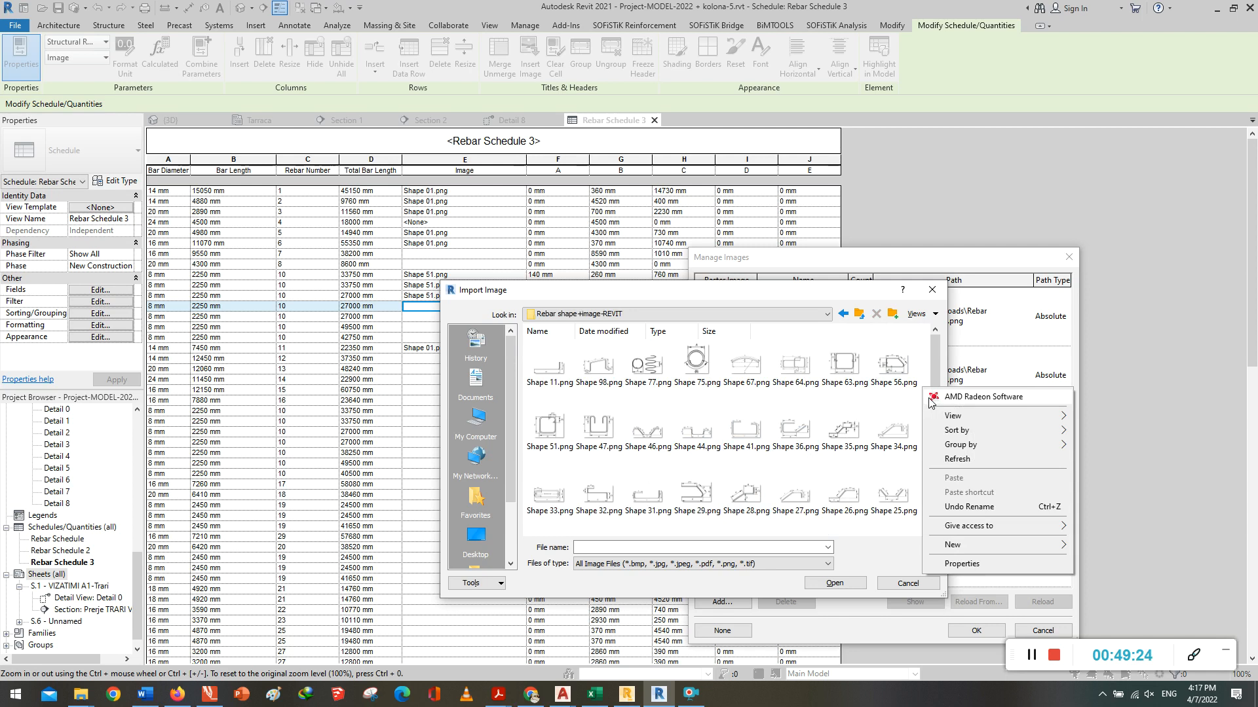
mouse_move(995, 416)
click(1077, 417)
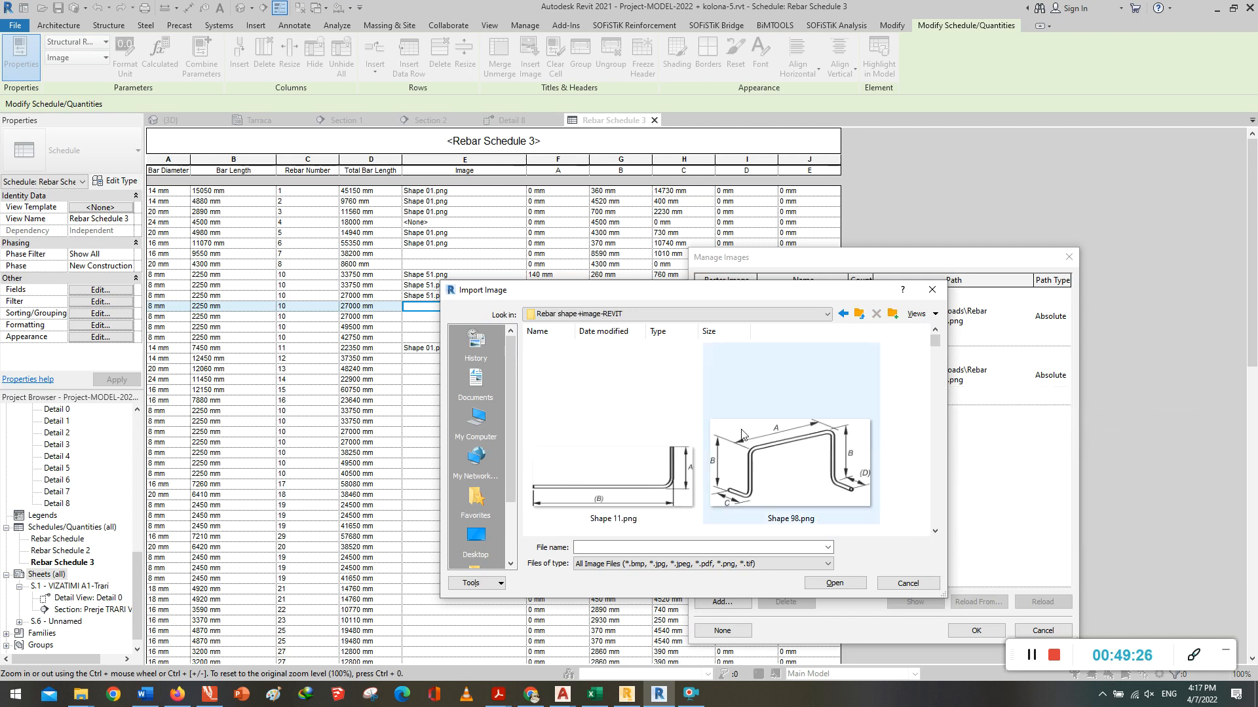
scroll(796, 427, down, 1)
scroll(796, 427, down, 4)
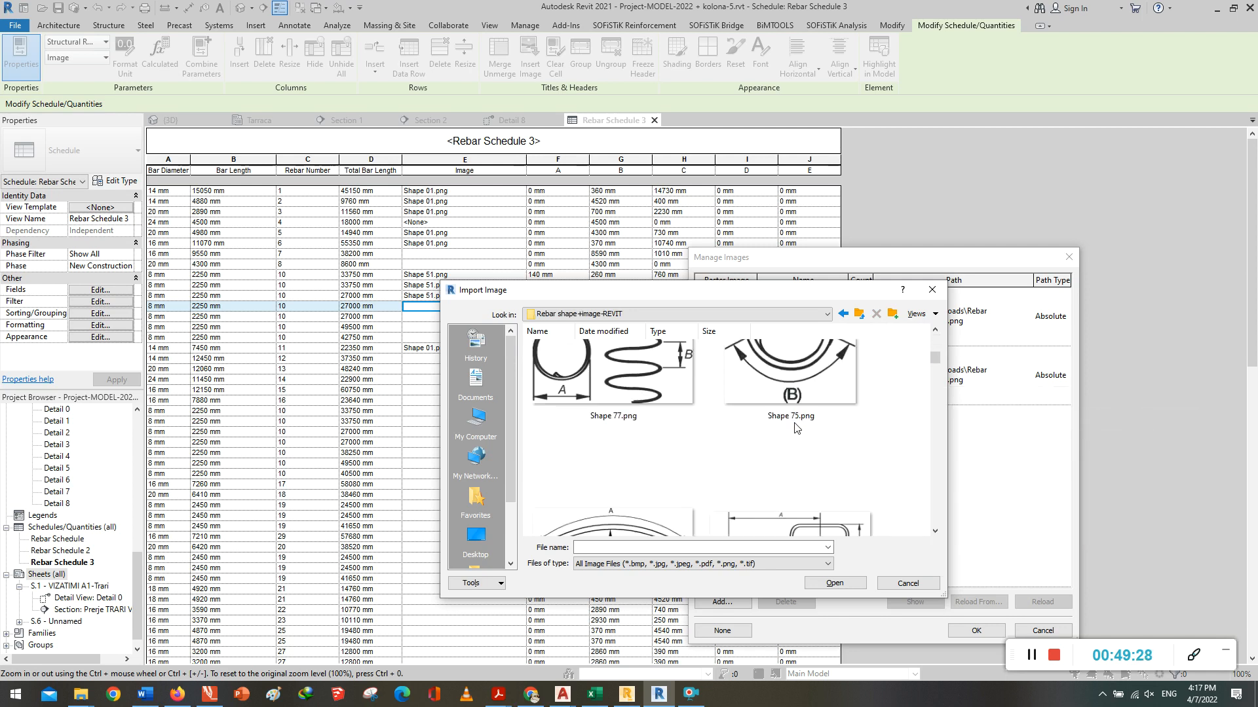
scroll(796, 427, down, 3)
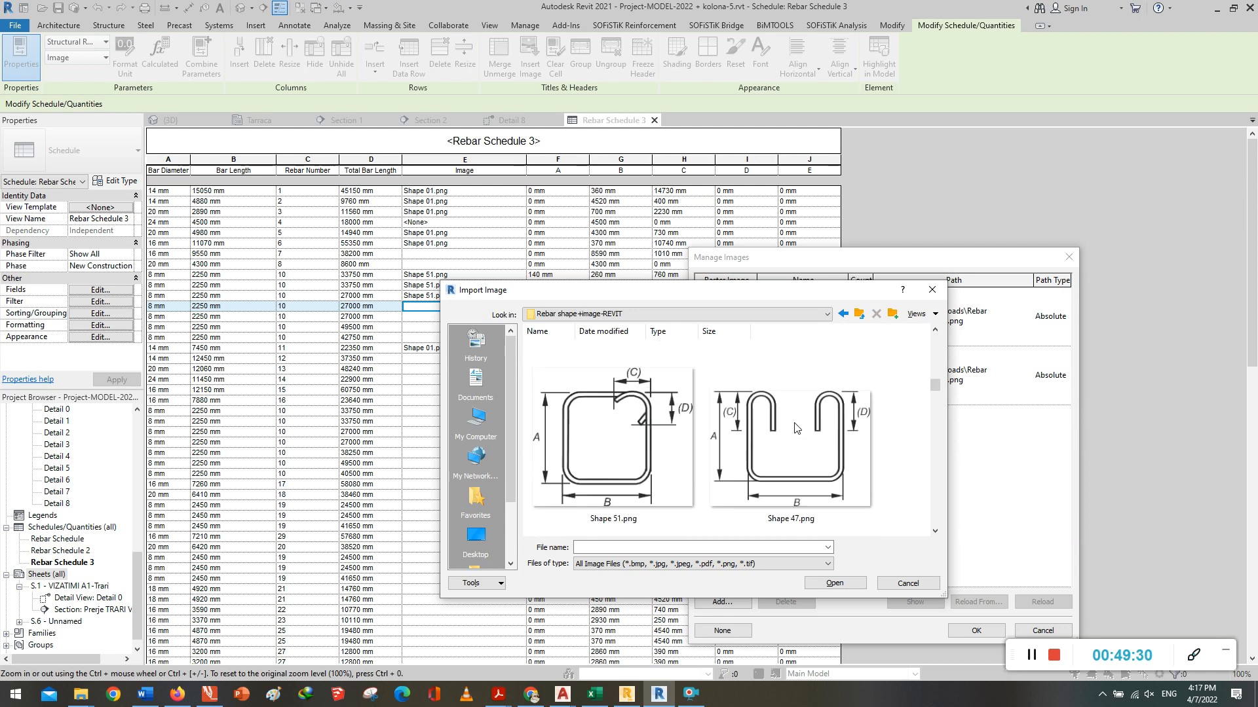
scroll(796, 428, up, 1)
click(645, 455)
scroll(626, 456, down, 1)
scroll(626, 456, down, 3)
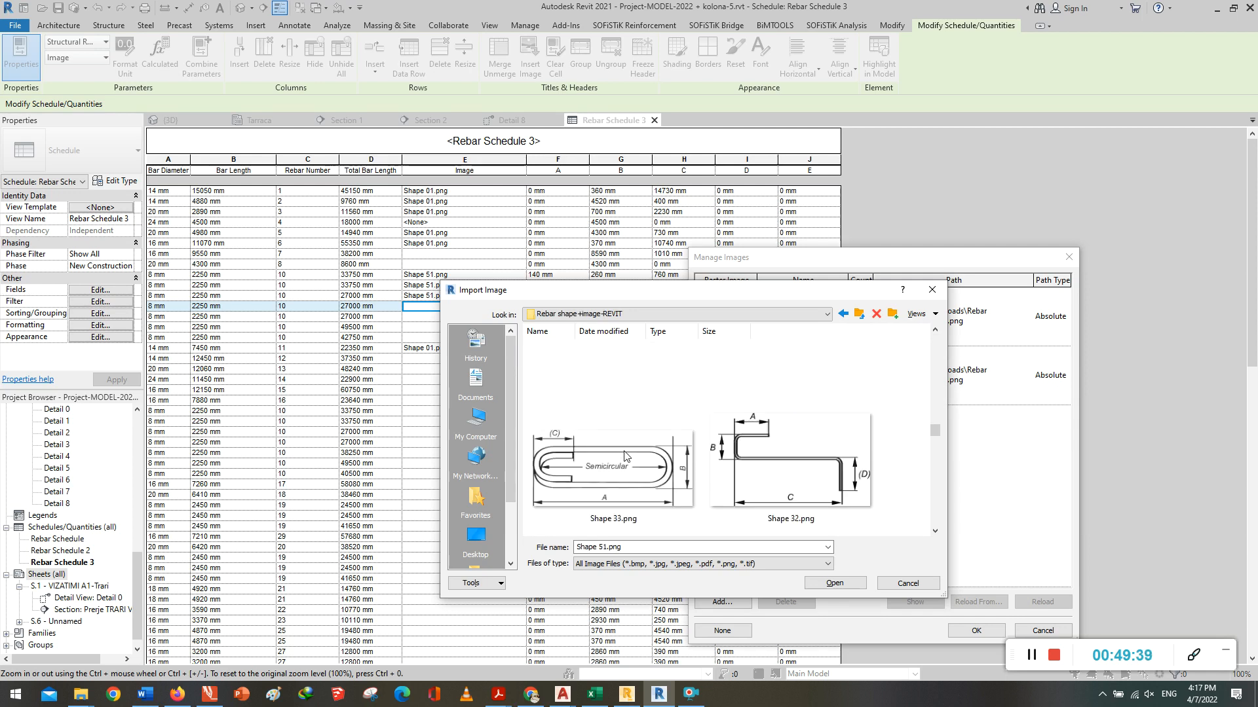
scroll(626, 457, up, 4)
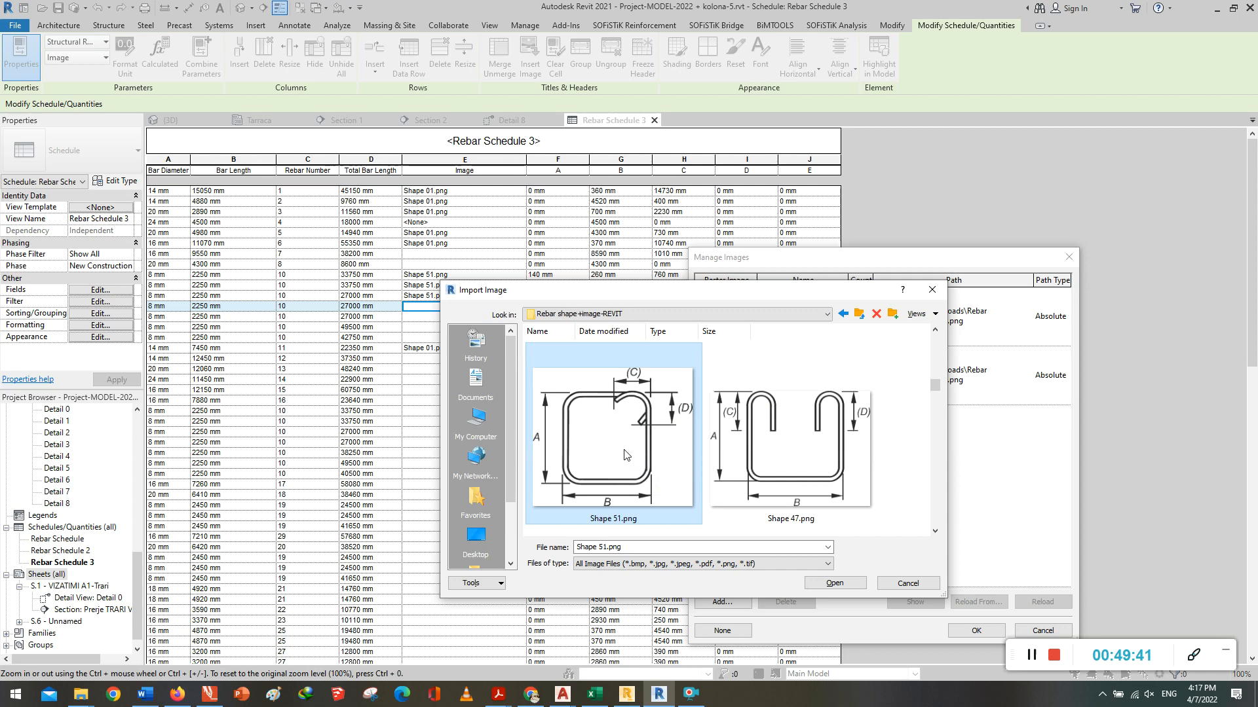
click(835, 583)
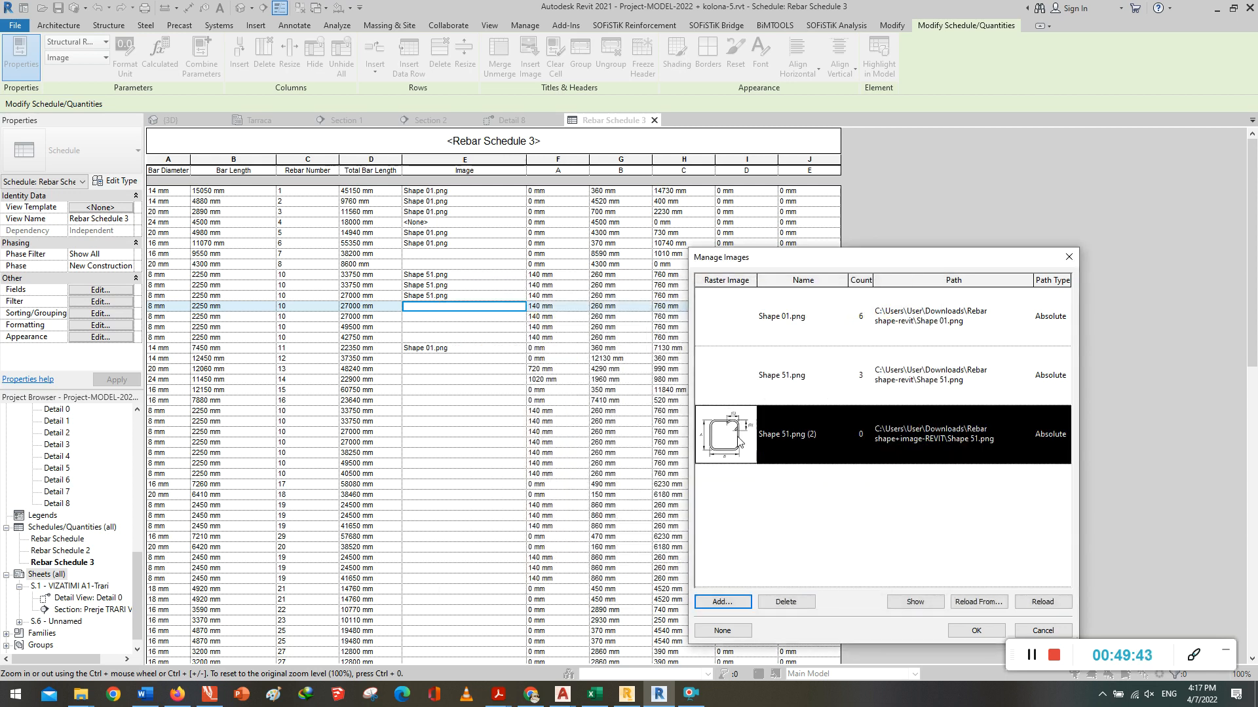
click(973, 630)
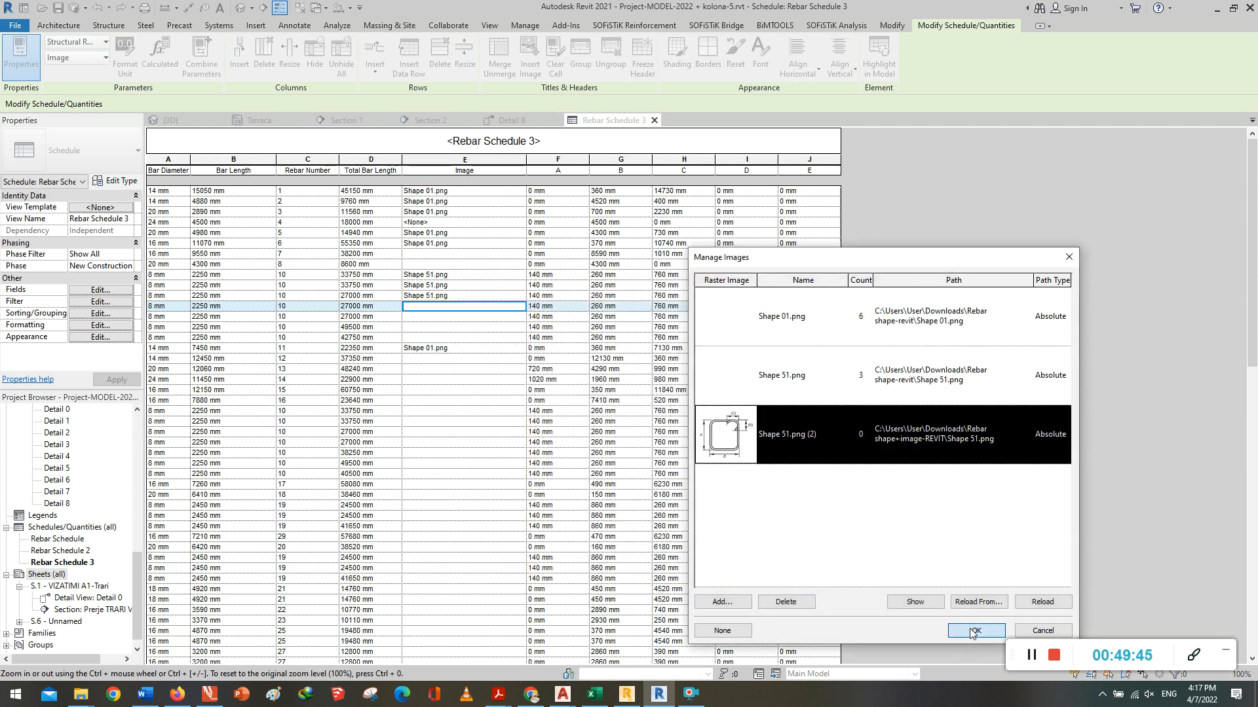
Step: Assign the imported image Shape 51.png (2) to the next 8 mm row of the schedule
click(507, 317)
click(519, 316)
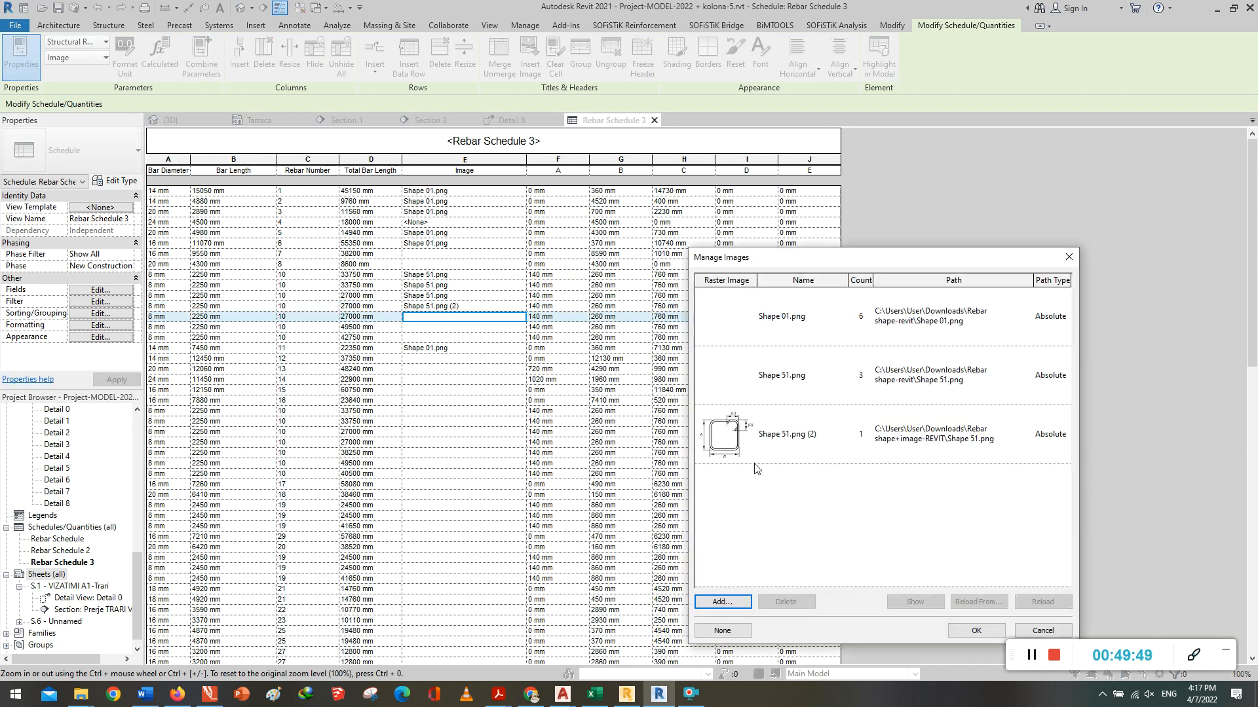
click(727, 447)
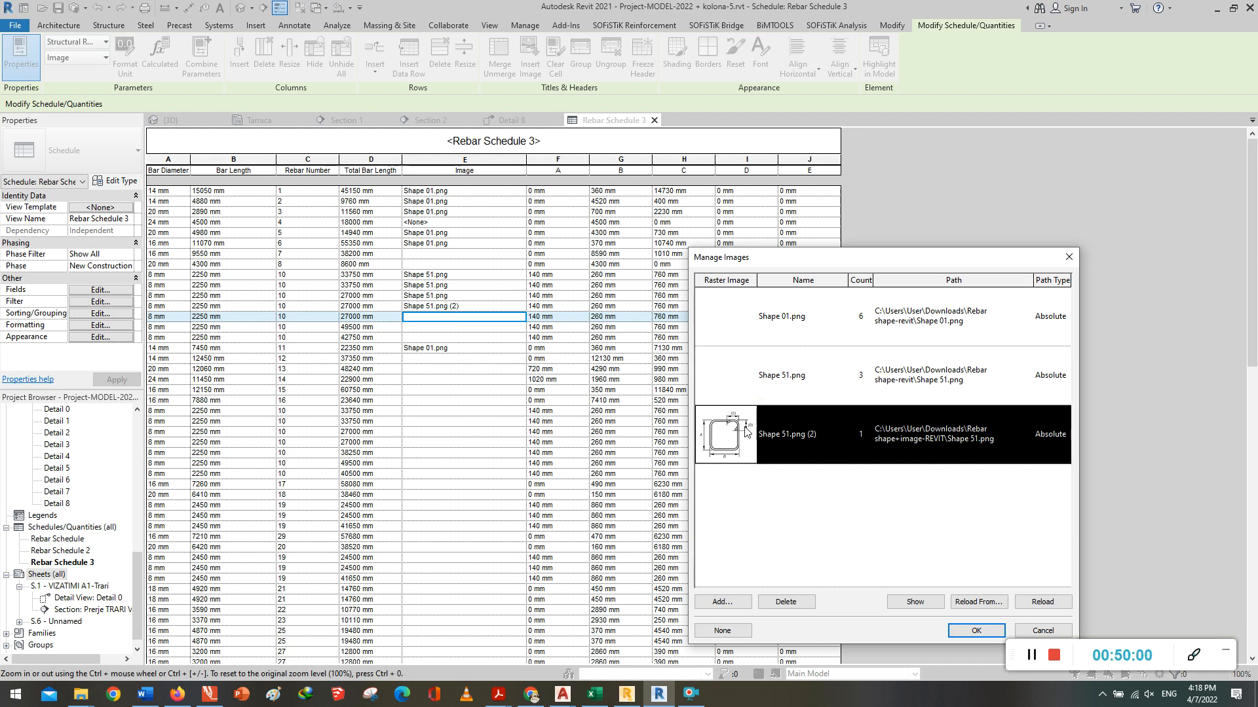
click(957, 632)
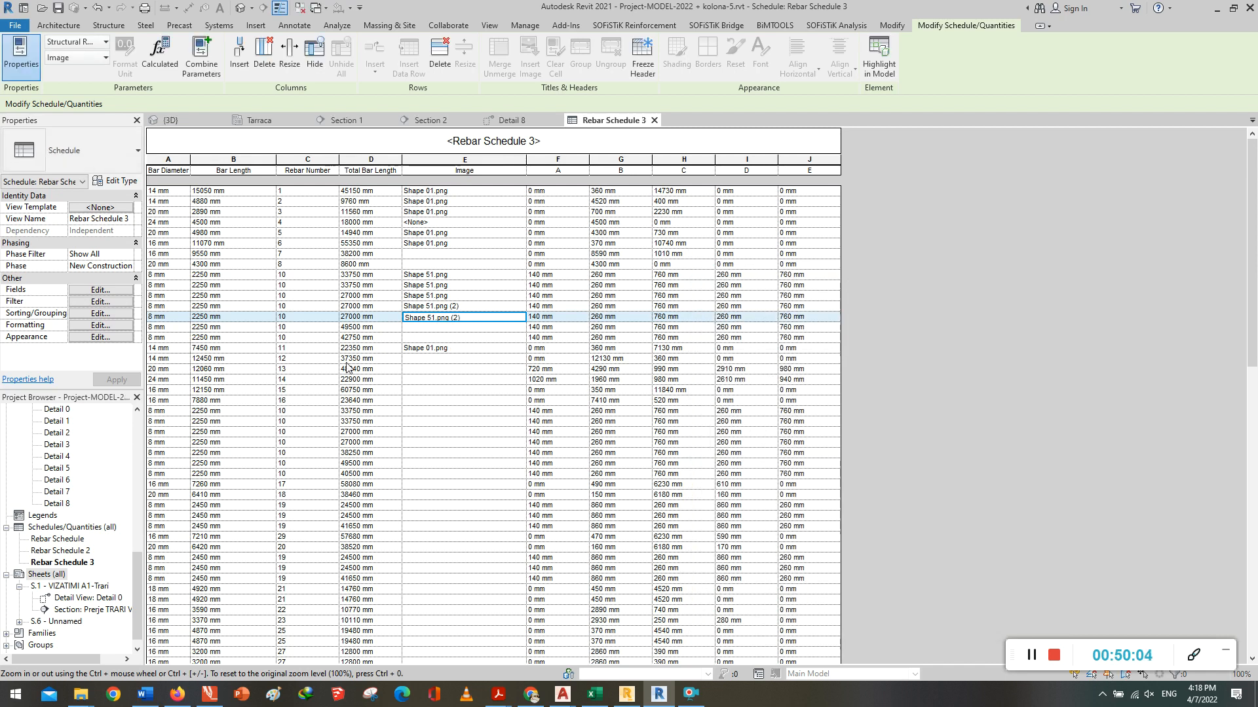
Step: Import Shape 01.png from the Rebar shape+image-REVIT folder and assign it to the 20 mm row of rebar number 13
click(511, 369)
click(522, 369)
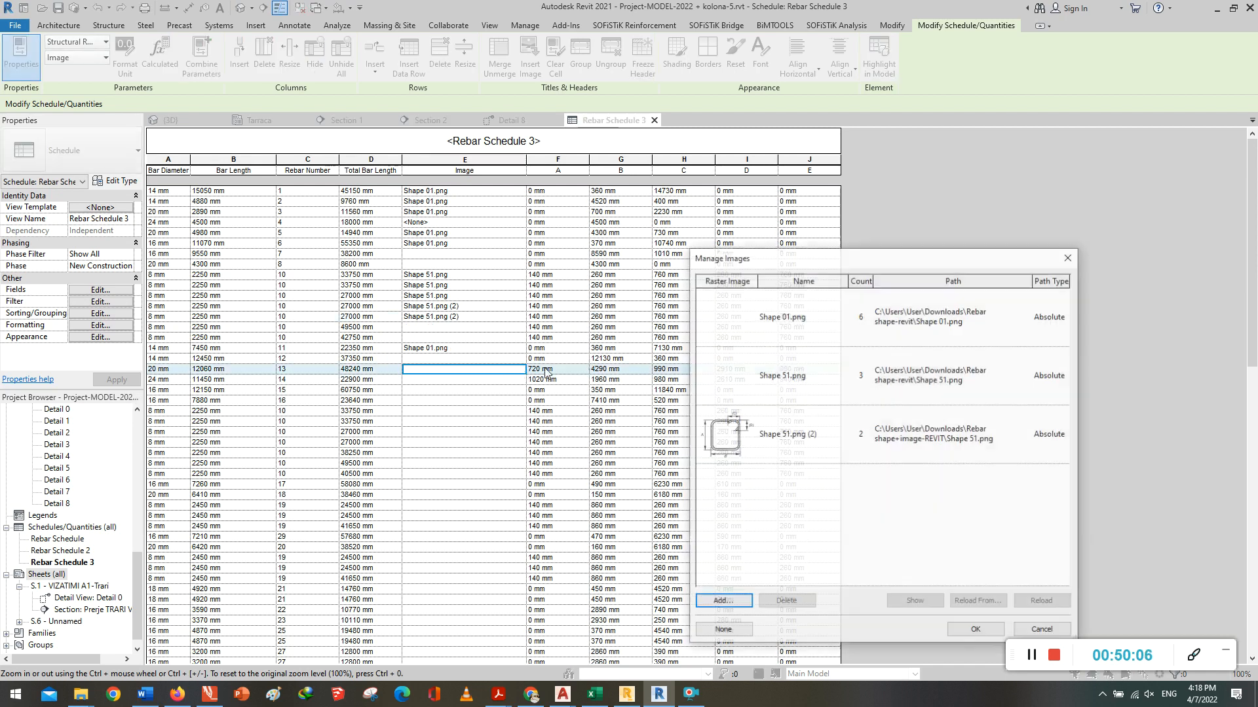
click(720, 600)
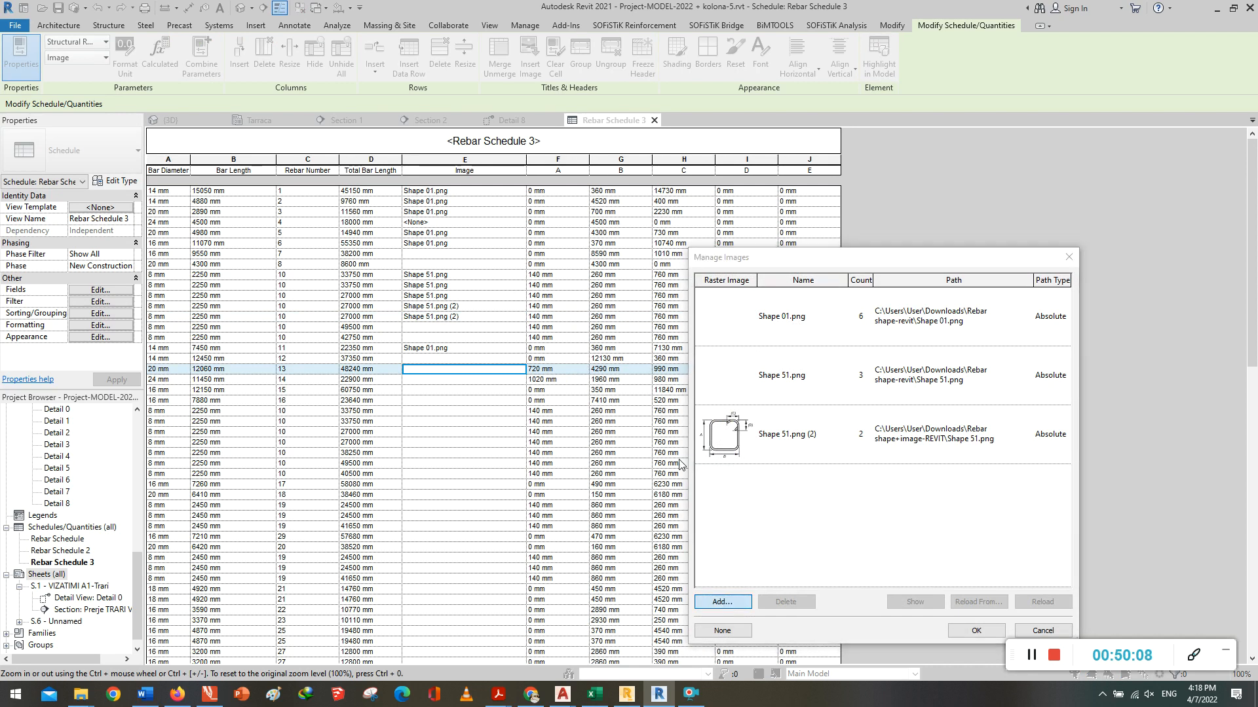
drag(936, 400, 946, 482)
click(557, 525)
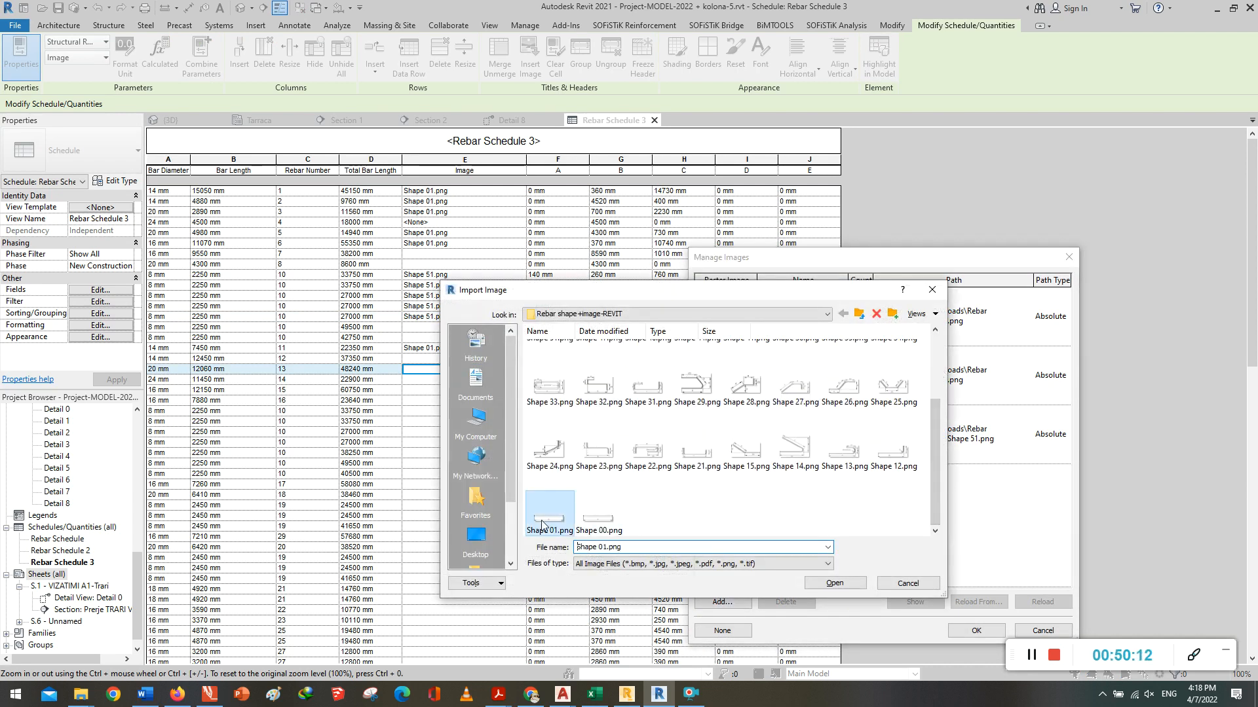
right_click(654, 517)
mouse_move(694, 358)
click(845, 359)
drag(936, 354, 944, 533)
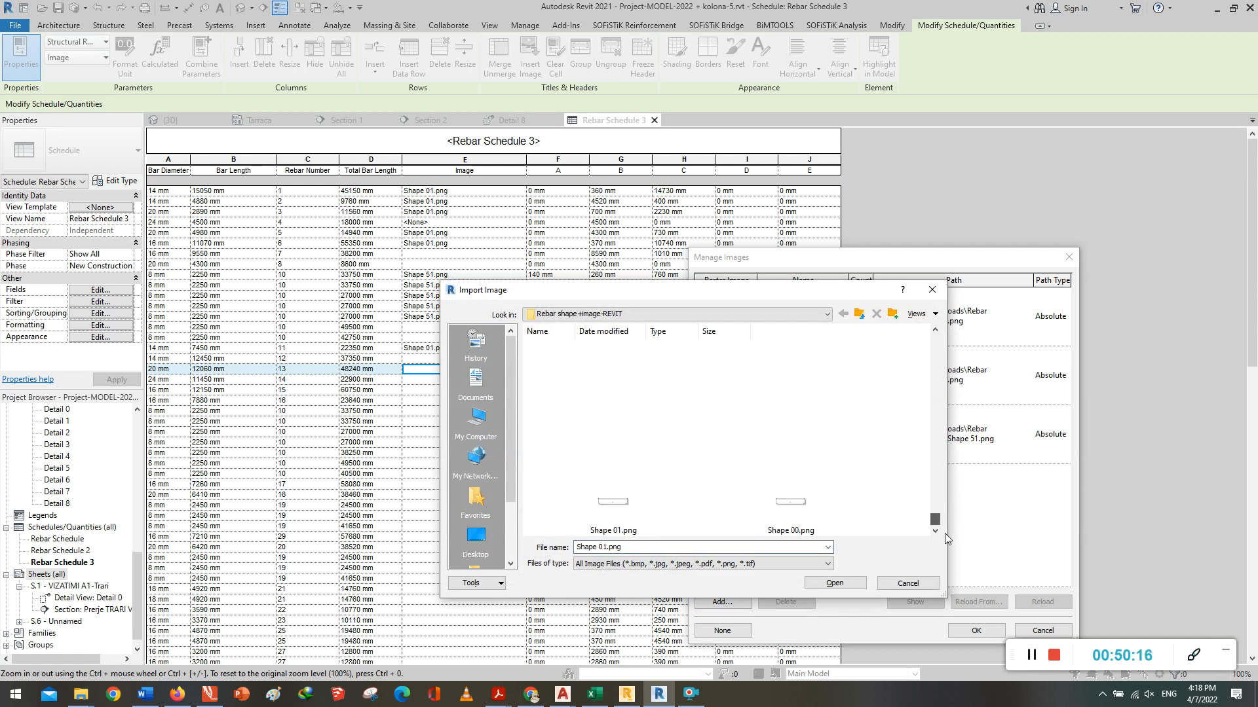
click(835, 583)
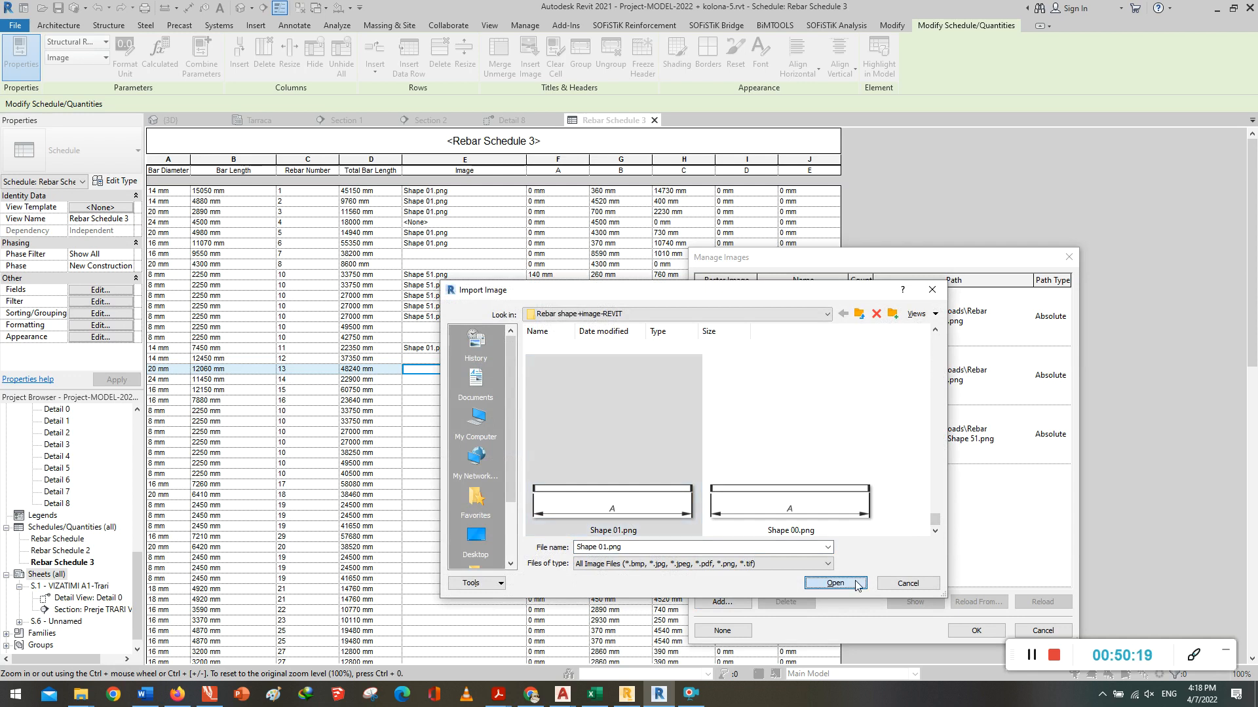
click(973, 629)
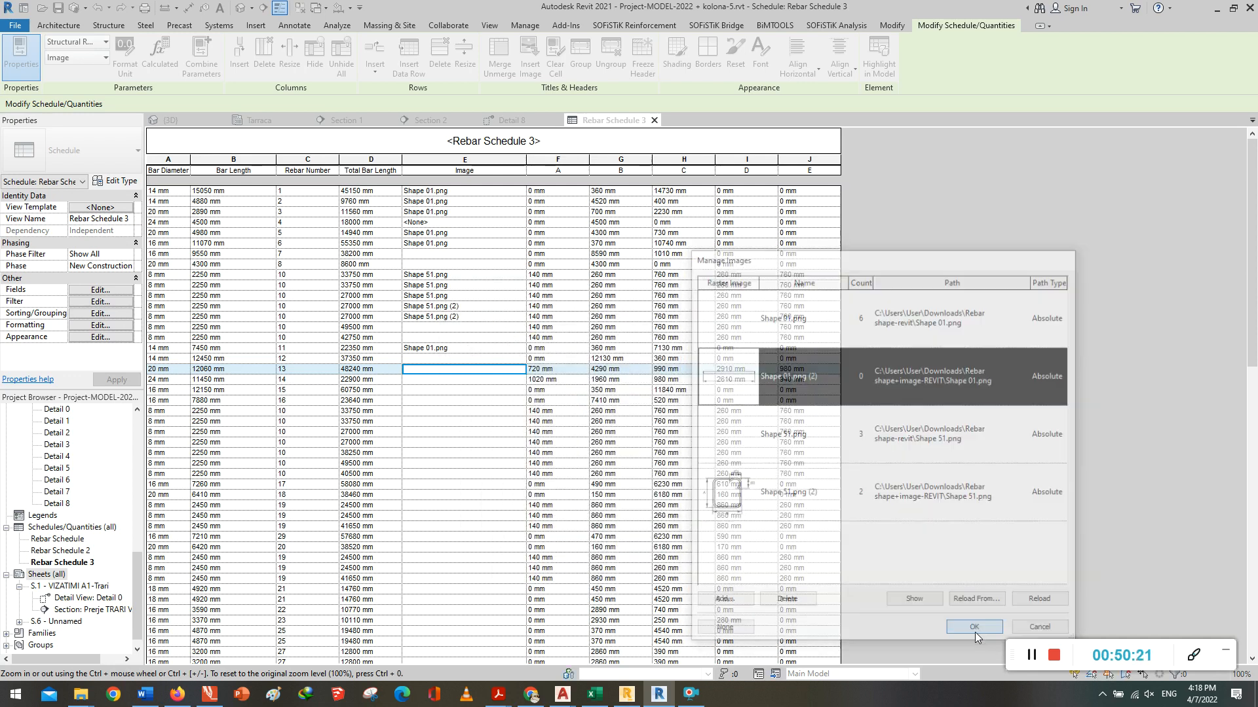
Step: Assign the imported image Shape 01.png (2) to the 24 mm row of rebar number 14
click(515, 379)
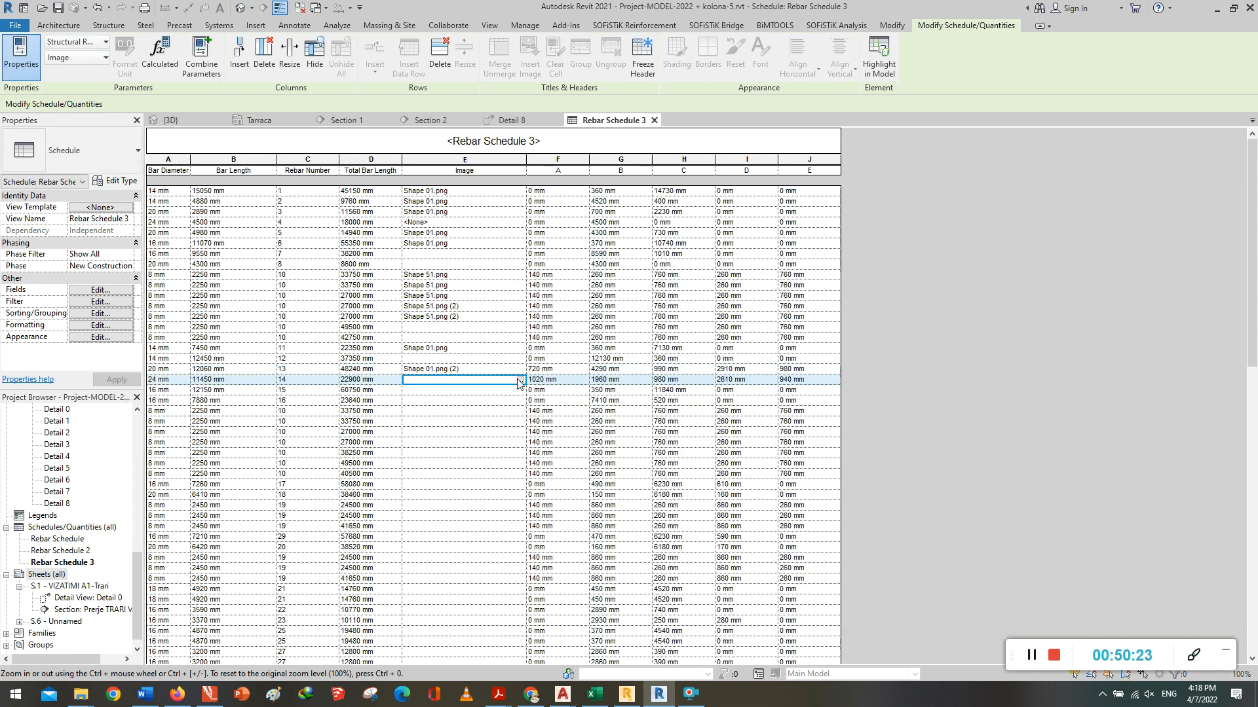
click(519, 381)
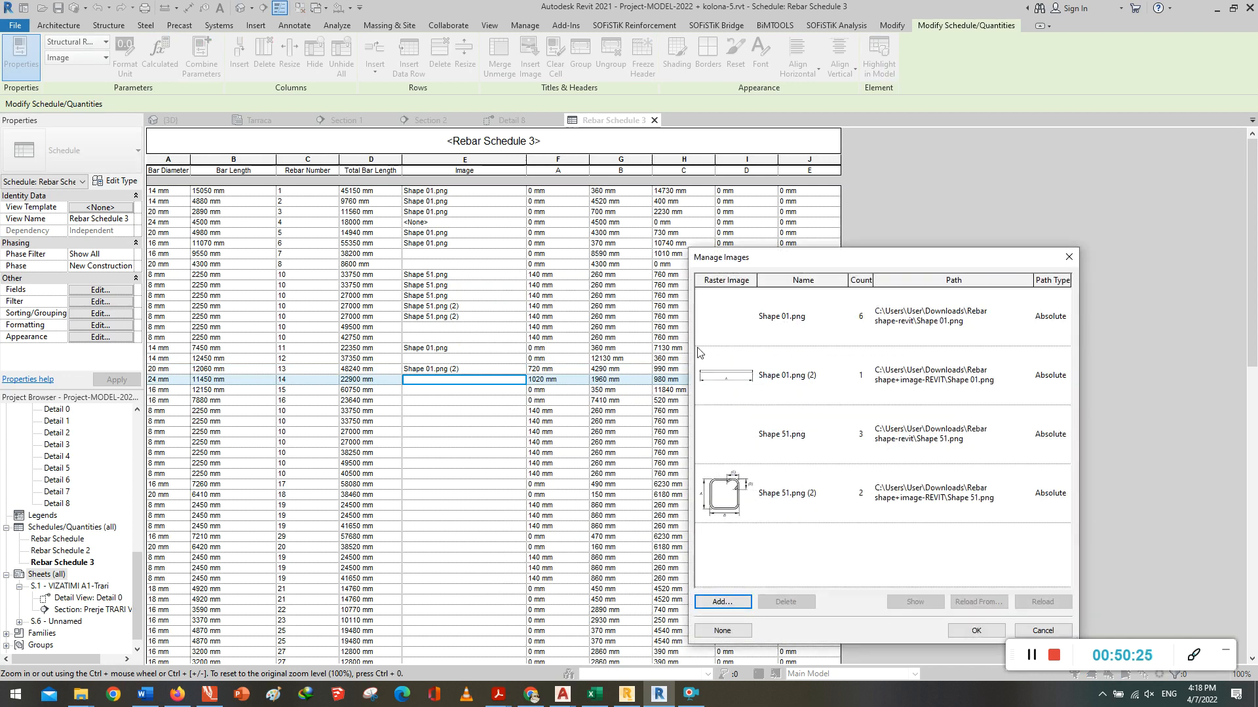
click(975, 630)
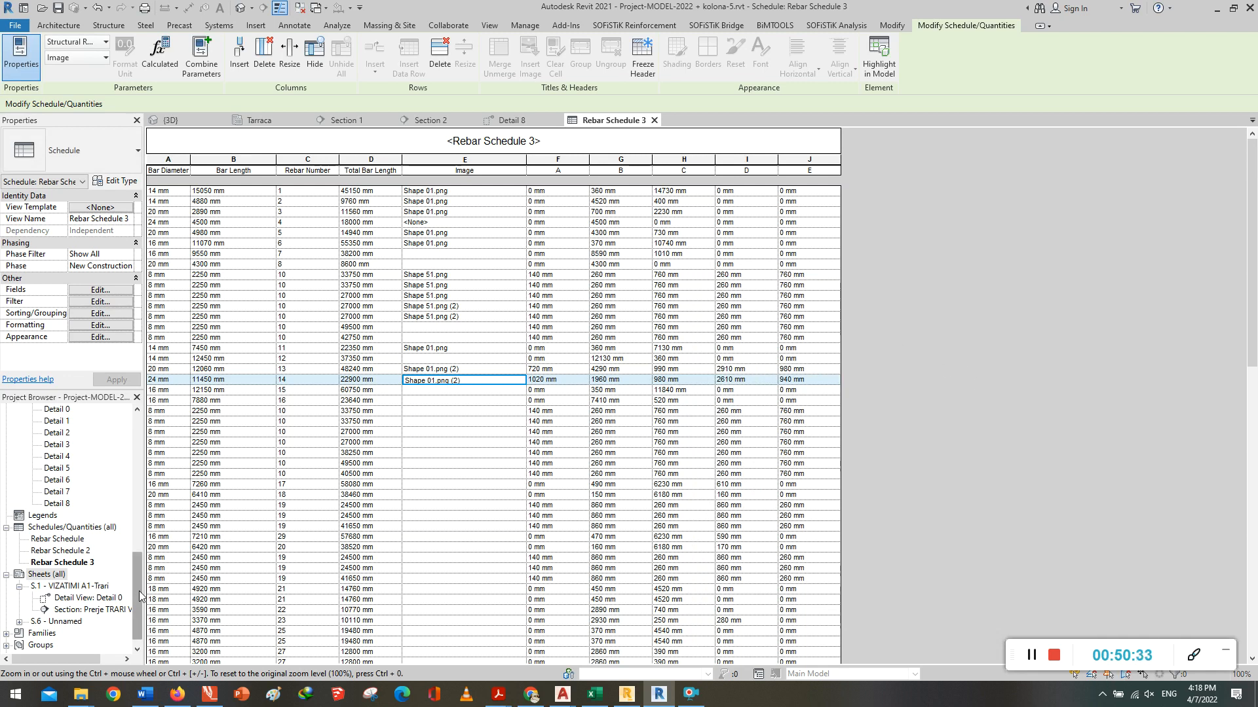
click(47, 574)
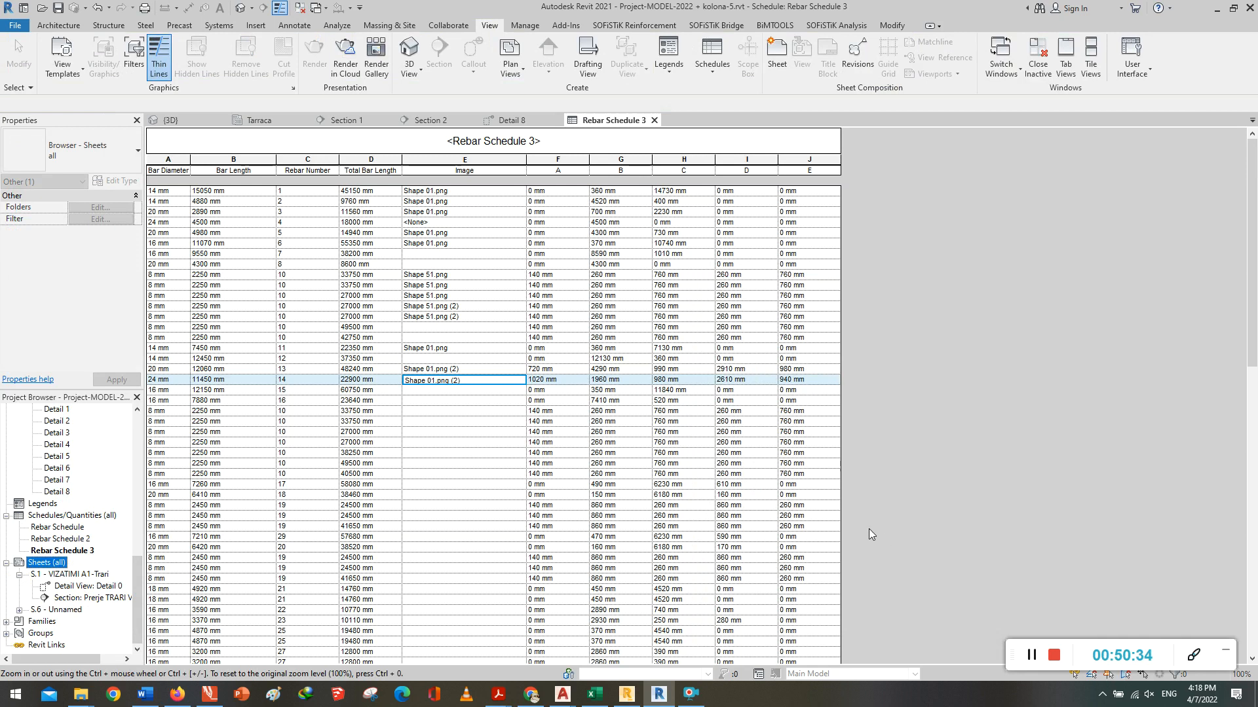
click(925, 419)
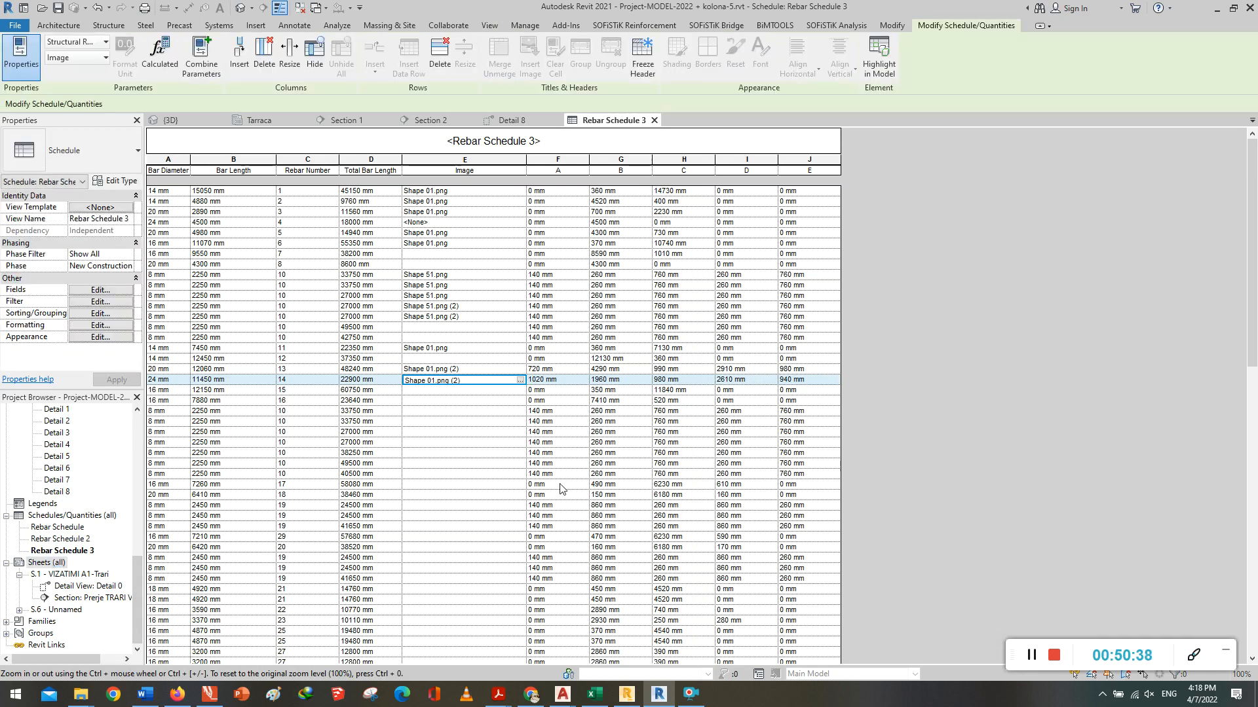
Step: Assign the imported image Shape 01.png (2) to the 16 mm row of rebar number 15
click(486, 391)
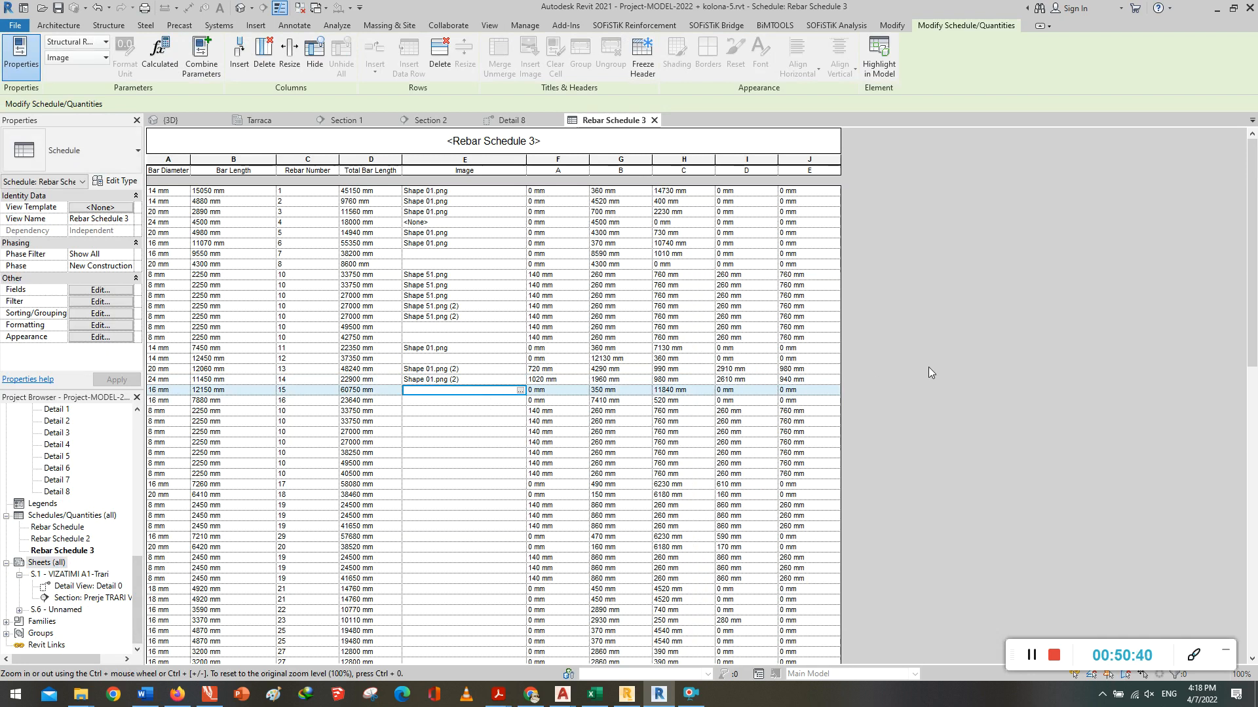
click(108, 26)
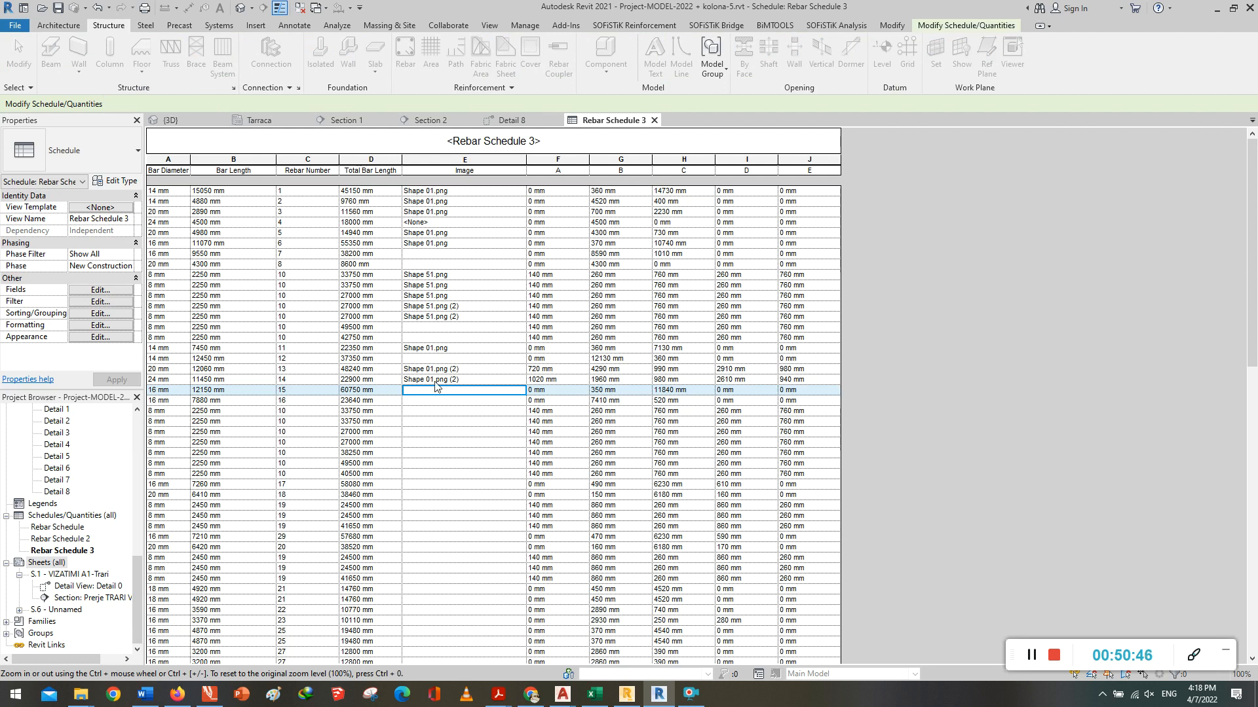
click(521, 393)
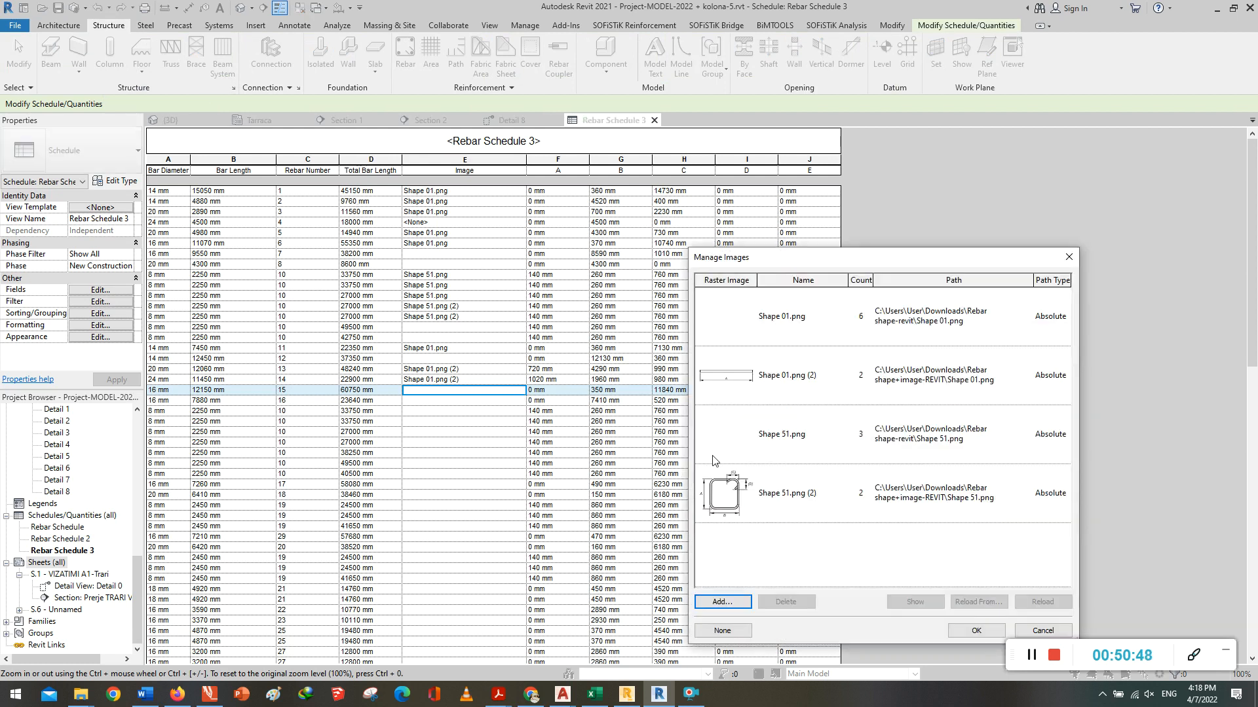
click(757, 380)
click(974, 631)
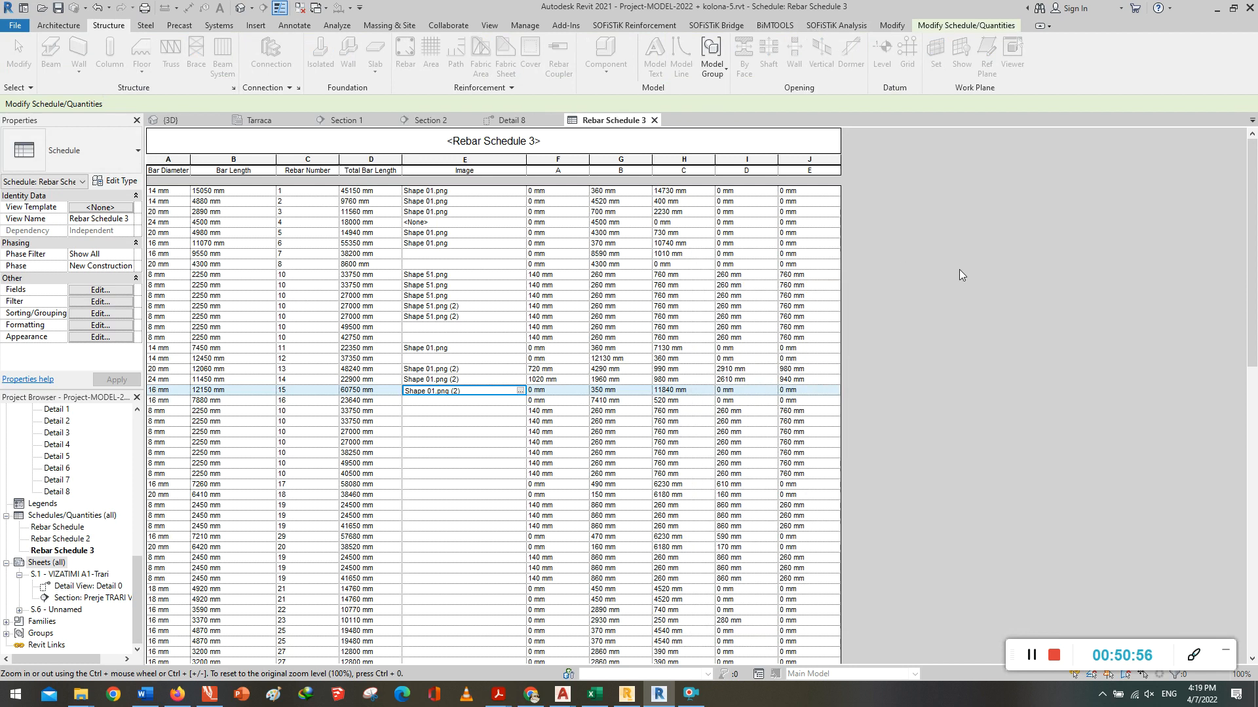
Step: Start a new sheet and browse to the TEMPLATE - Metric Revit folder in Downloads to load a title block family
right_click(46, 567)
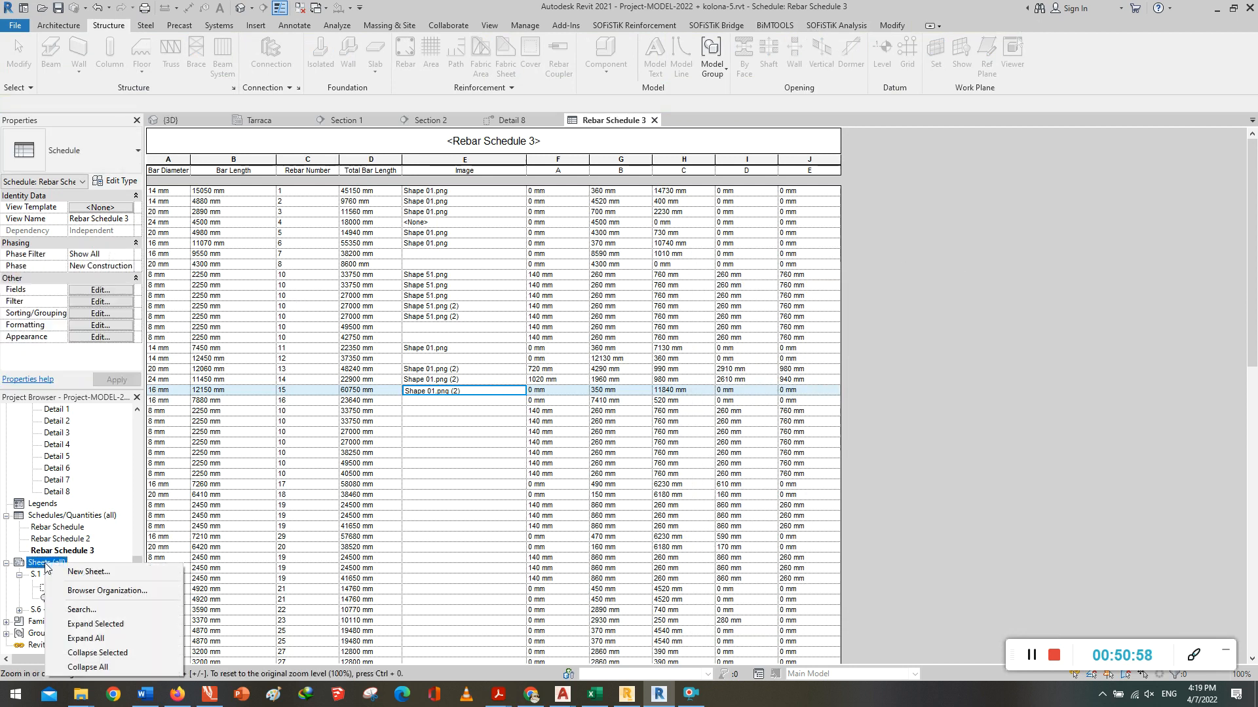
click(72, 573)
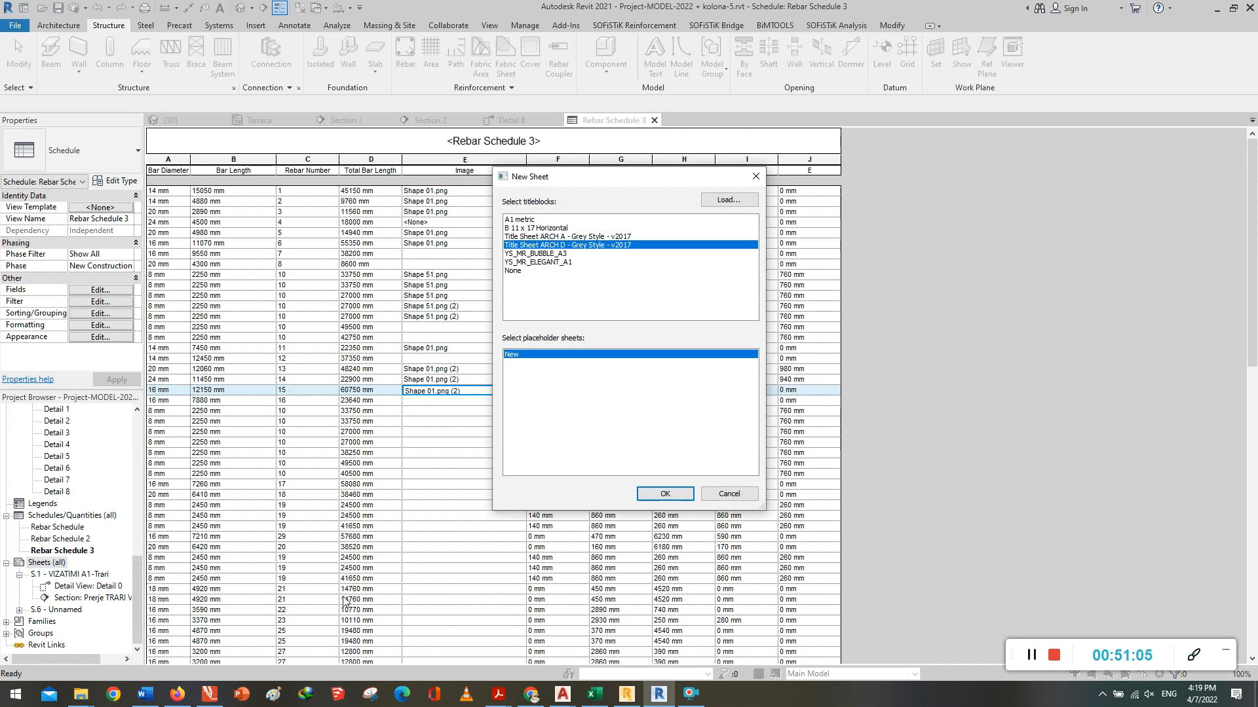
click(725, 201)
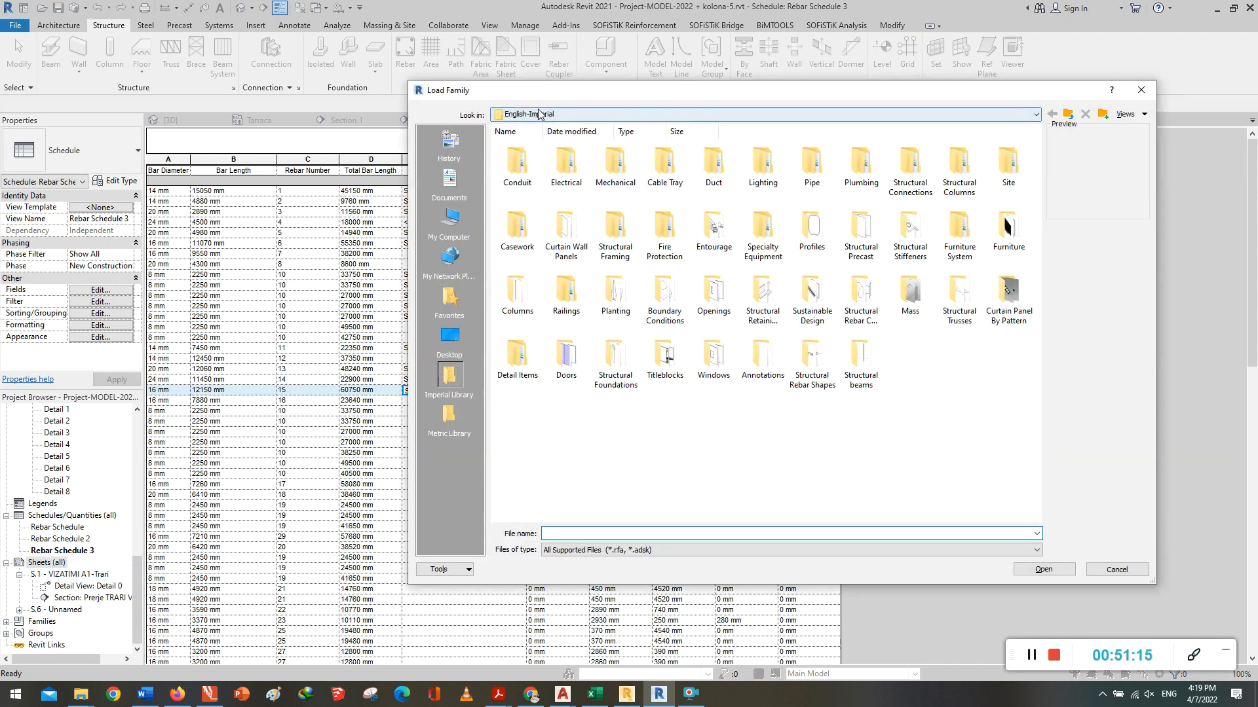
click(447, 229)
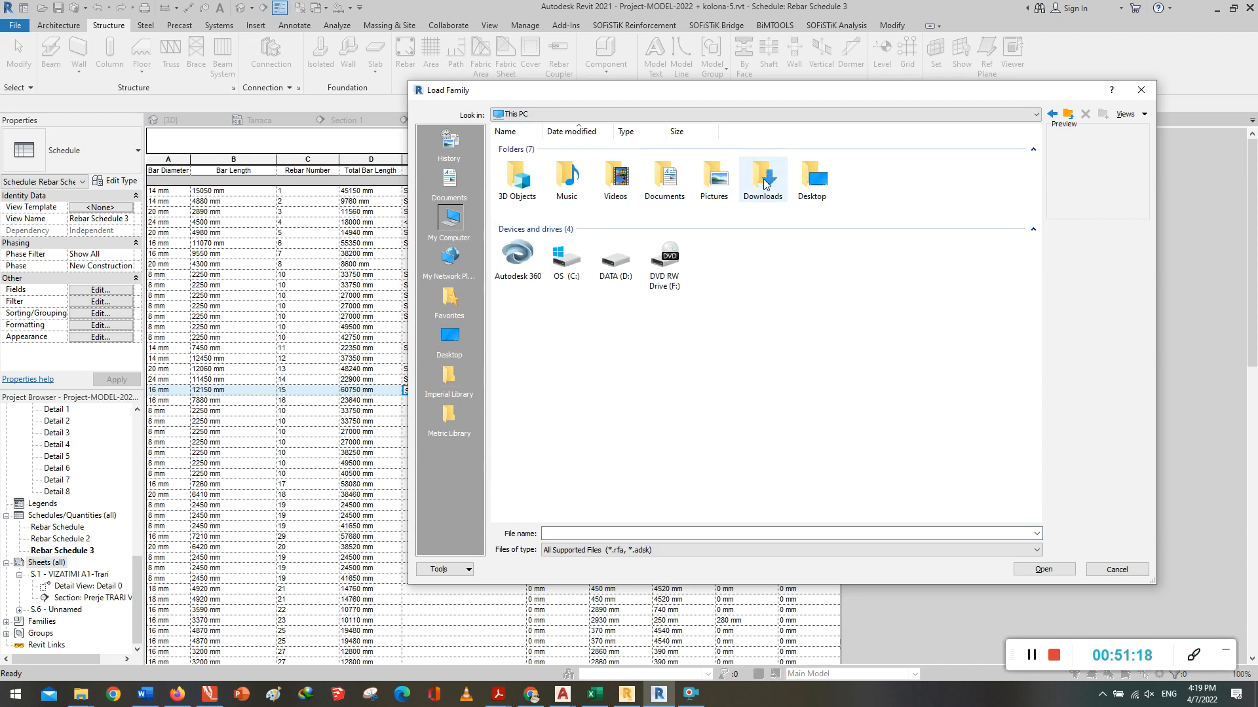
double_click(767, 177)
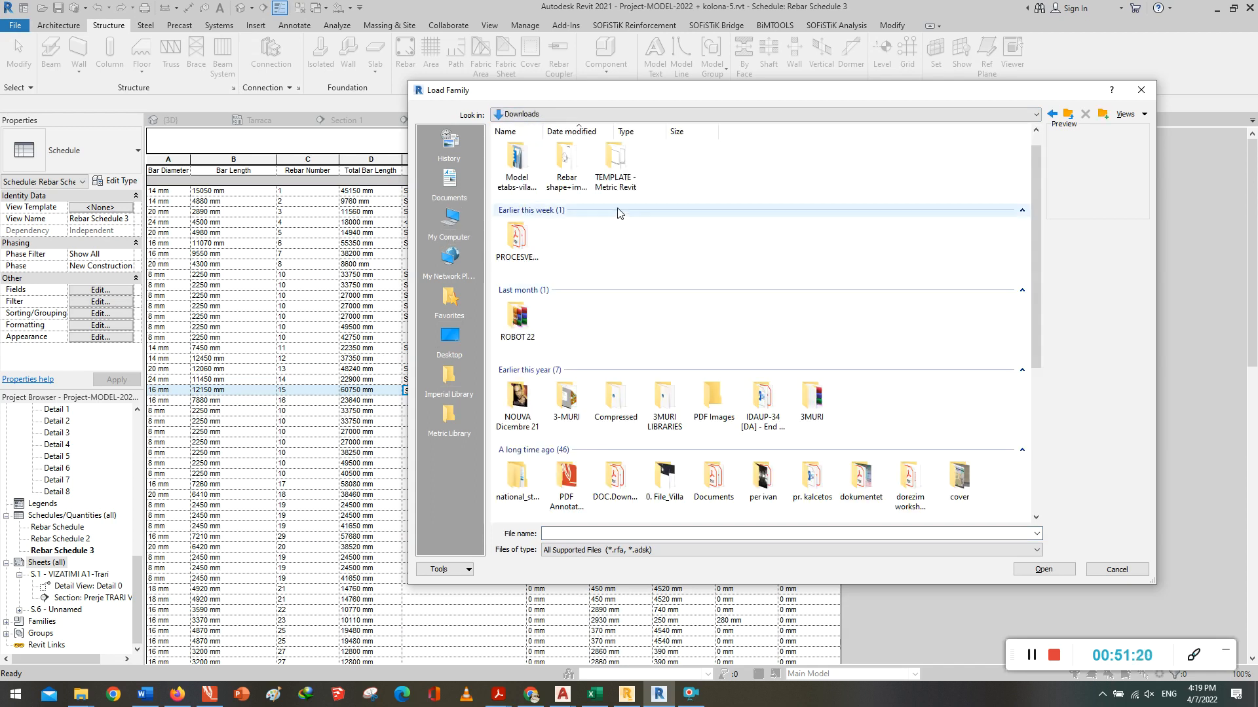
double_click(615, 164)
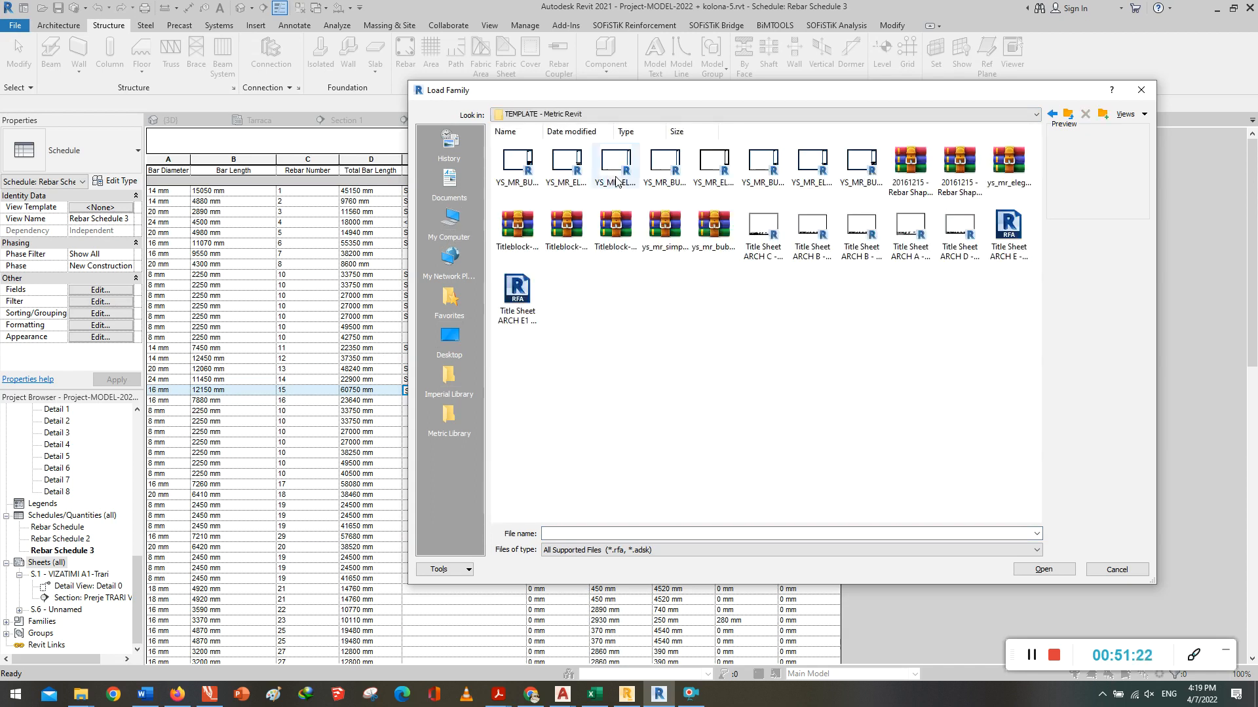
Step: Enlarge the file thumbnails and look through the title block families in the TEMPLATE - Metric Revit folder
right_click(663, 308)
mouse_move(707, 333)
click(827, 333)
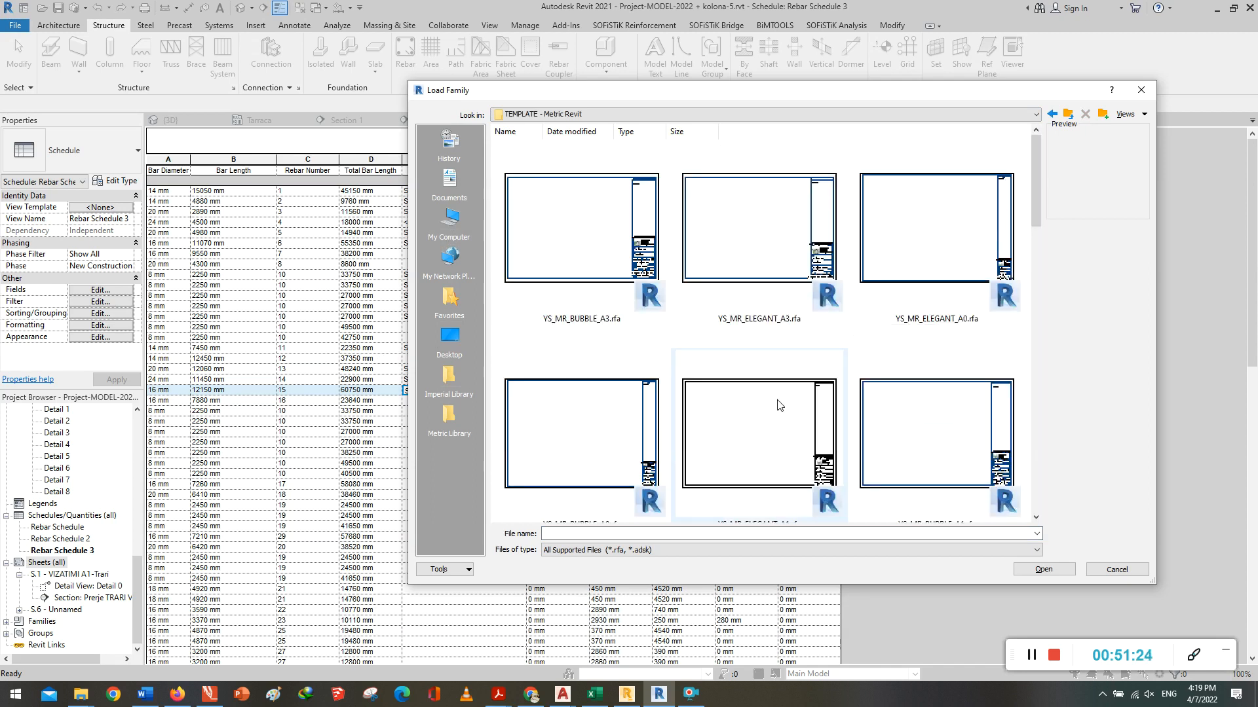
scroll(669, 338, down, 10)
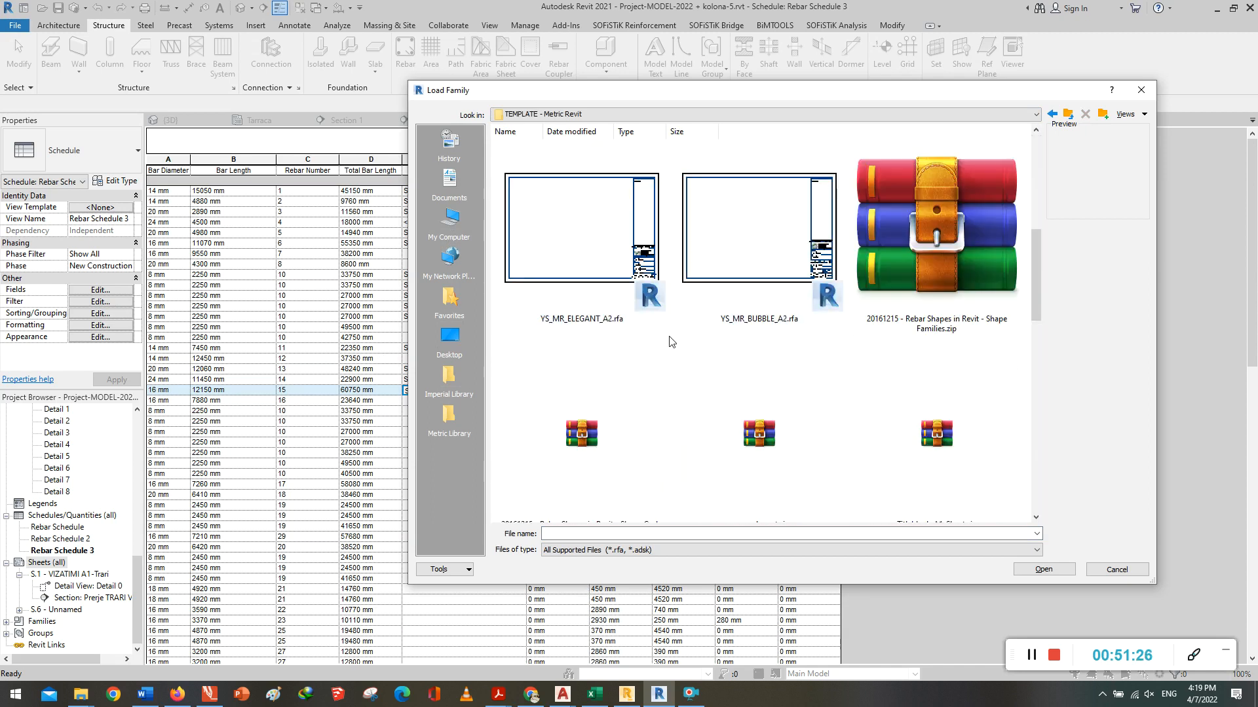
scroll(669, 338, down, 3)
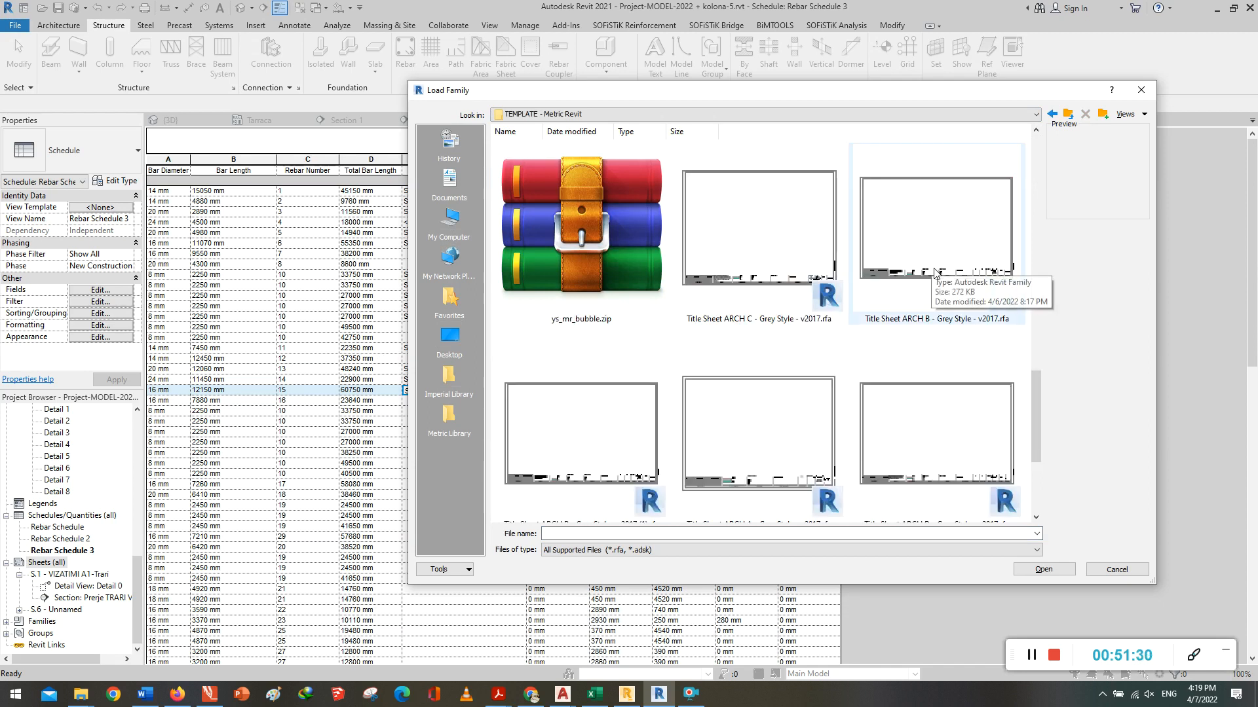
scroll(936, 272, up, 13)
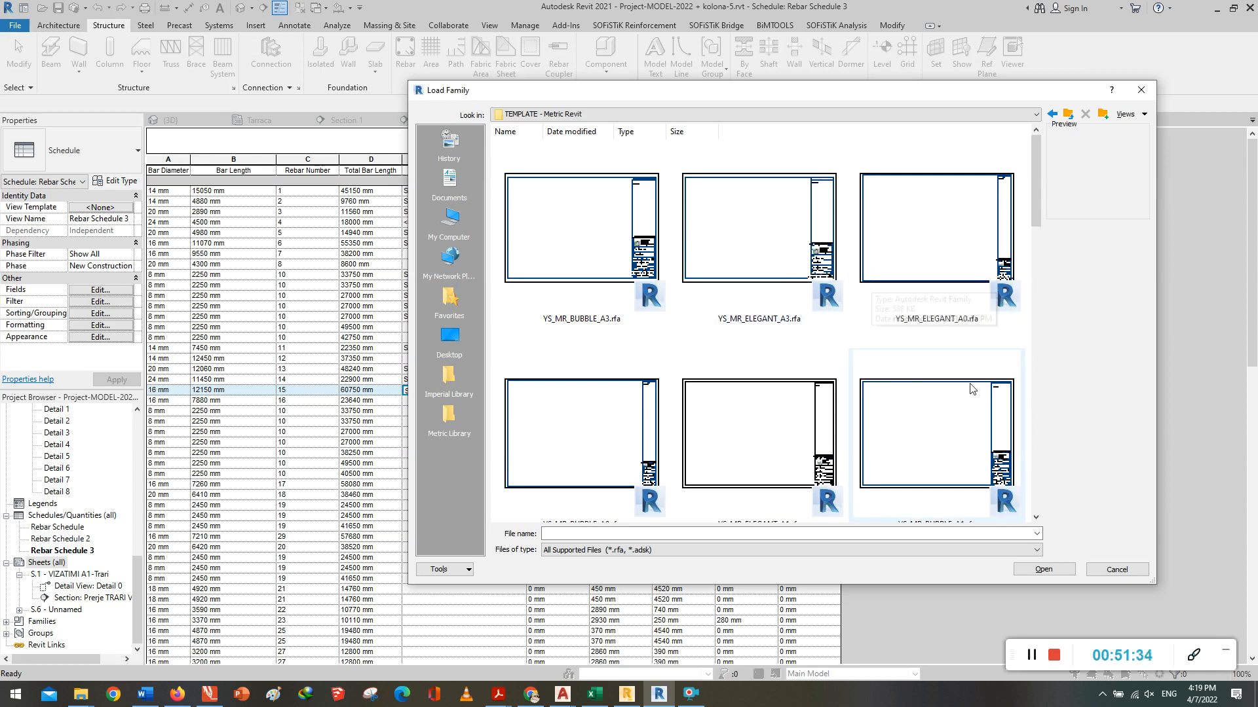
scroll(919, 362, down, 3)
scroll(919, 362, down, 3)
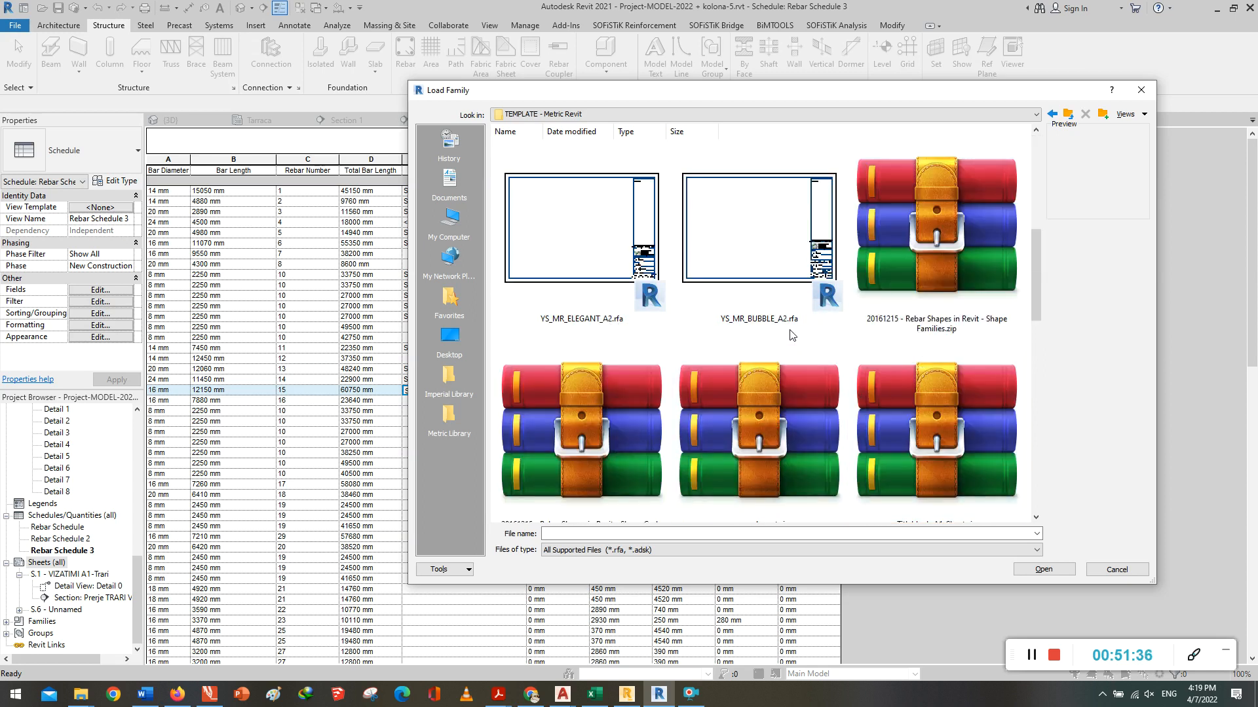
scroll(850, 349, down, 6)
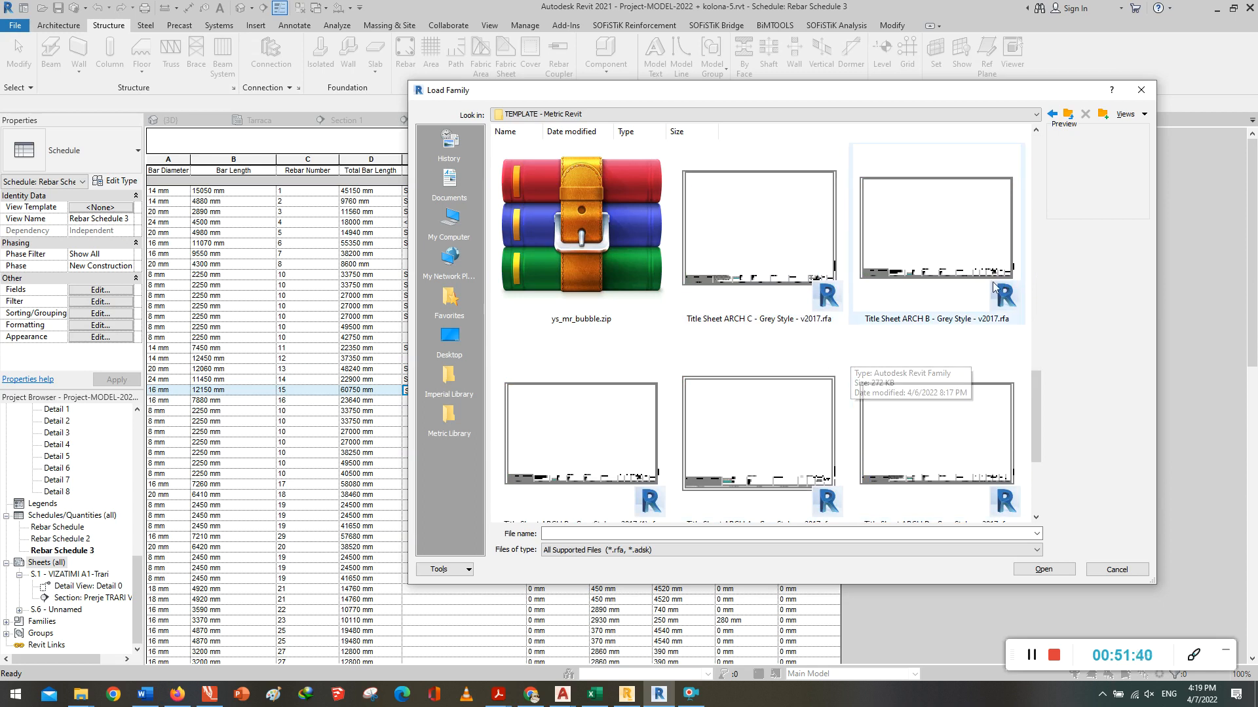
drag(1036, 414, 1045, 438)
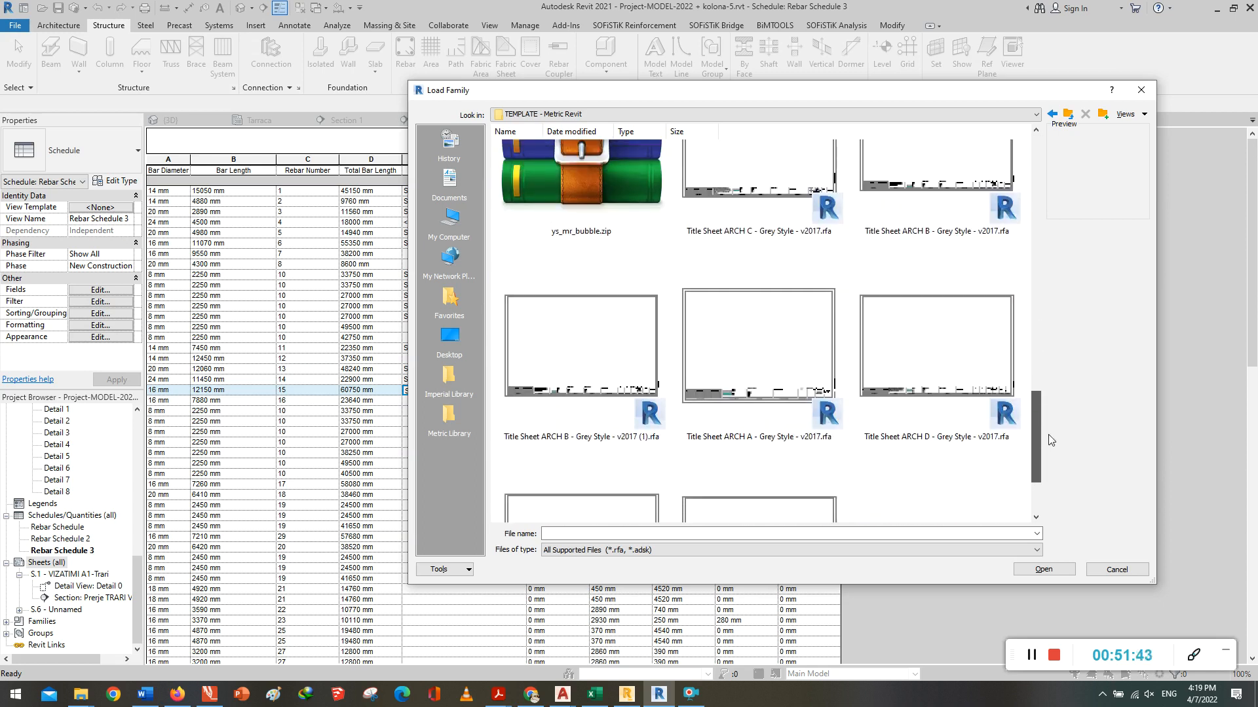
Step: Load Title Sheet ARCH A - Grey Style - v2017.rfa and create the sheet with the Title Sheet ARCH D - Grey Style - v2017 title block
click(758, 360)
click(1046, 571)
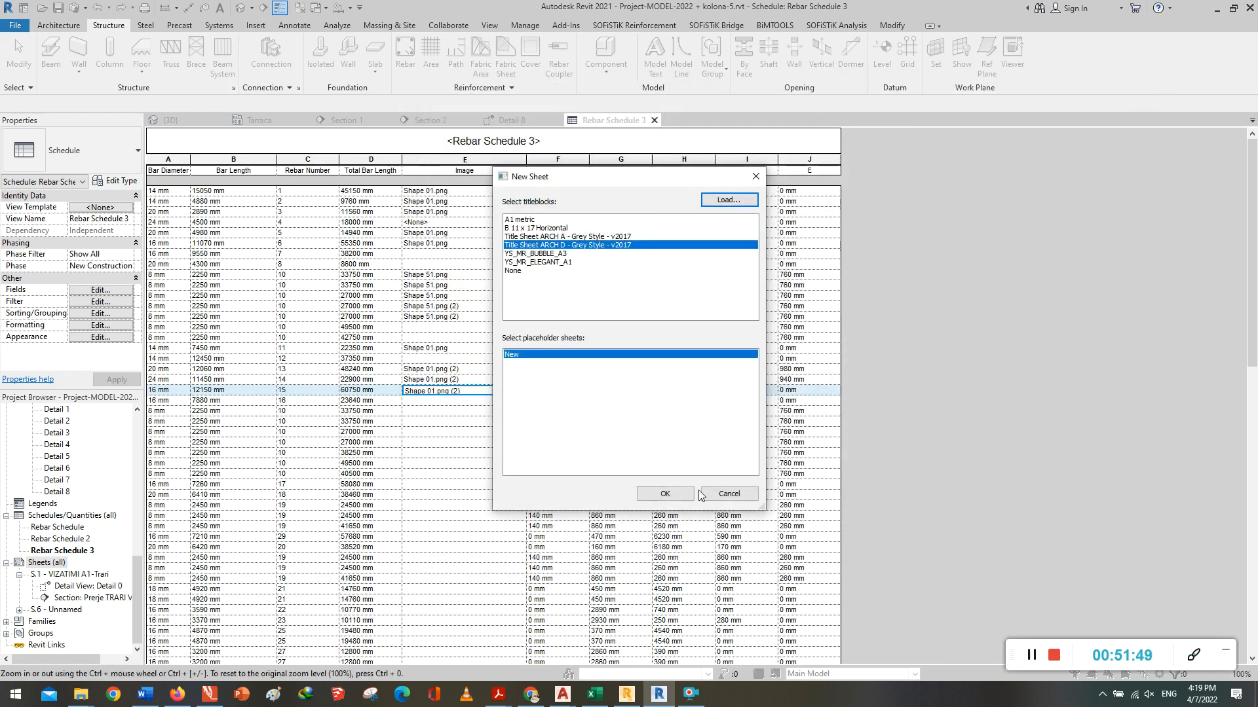
click(672, 494)
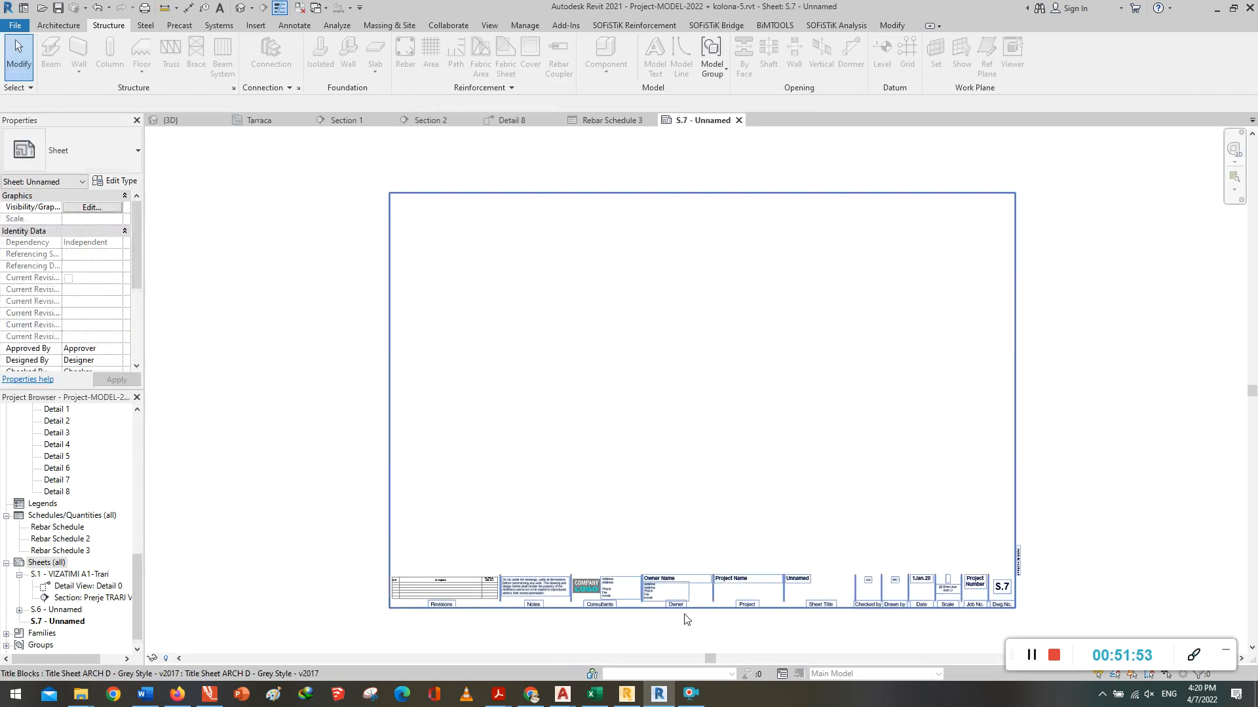
Step: Examine the new sheet's title block fields up close and then the whole sheet layout
scroll(687, 619, up, 6)
scroll(654, 556, down, 2)
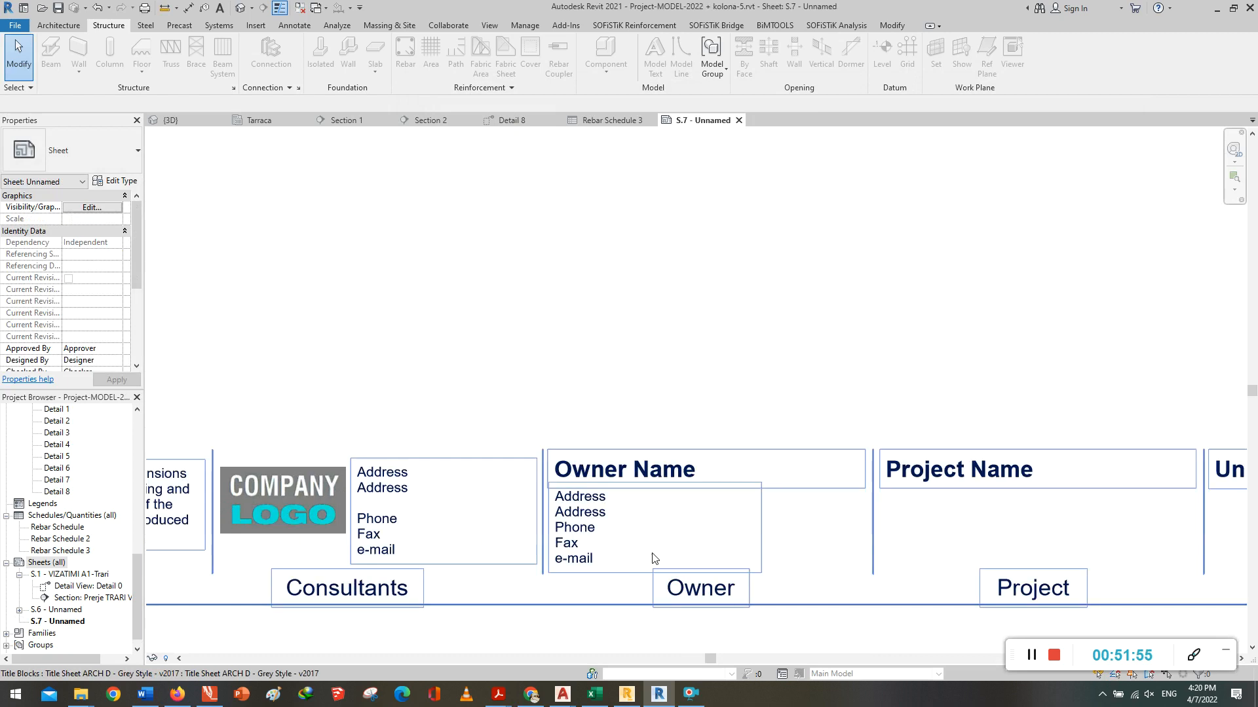
scroll(657, 554, down, 1)
scroll(657, 555, down, 2)
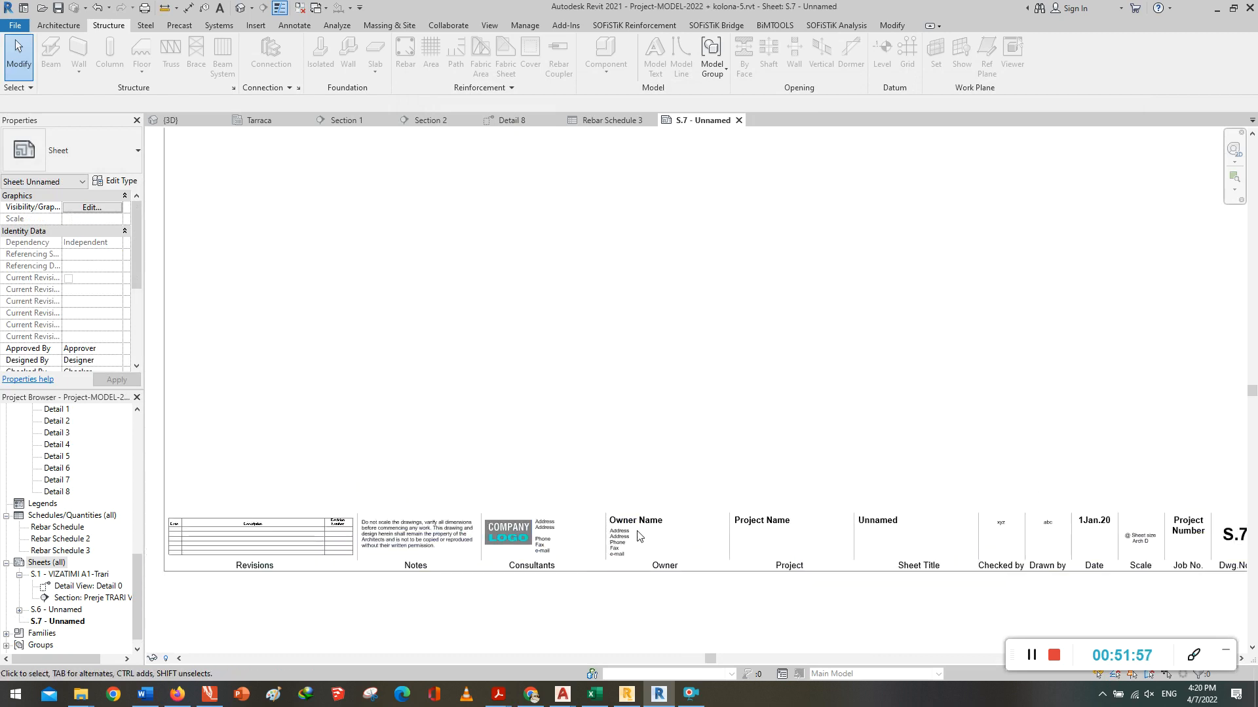
middle_drag(744, 467, 692, 496)
scroll(689, 486, down, 1)
middle_drag(734, 377, 724, 427)
scroll(704, 379, down, 2)
middle_drag(705, 362, 699, 372)
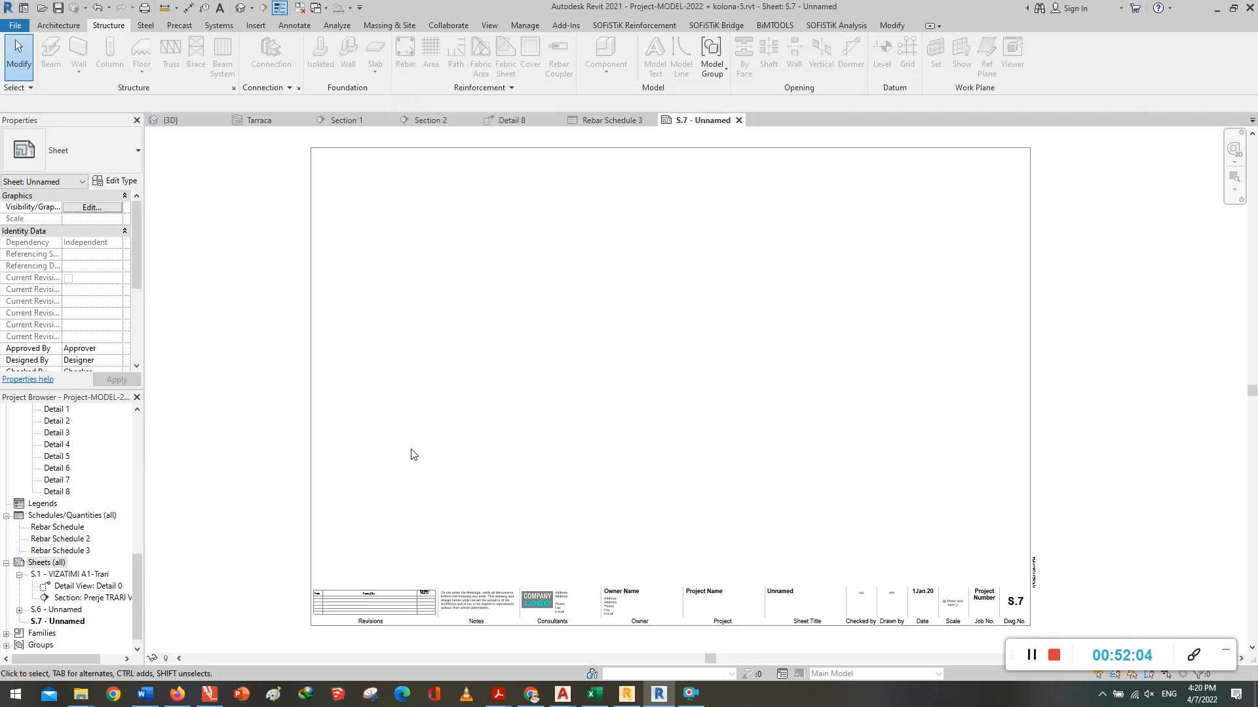
Step: Create a new sheet with the YS_MR_BUBBLE_A3 title block and inspect its title block fields
right_click(46, 565)
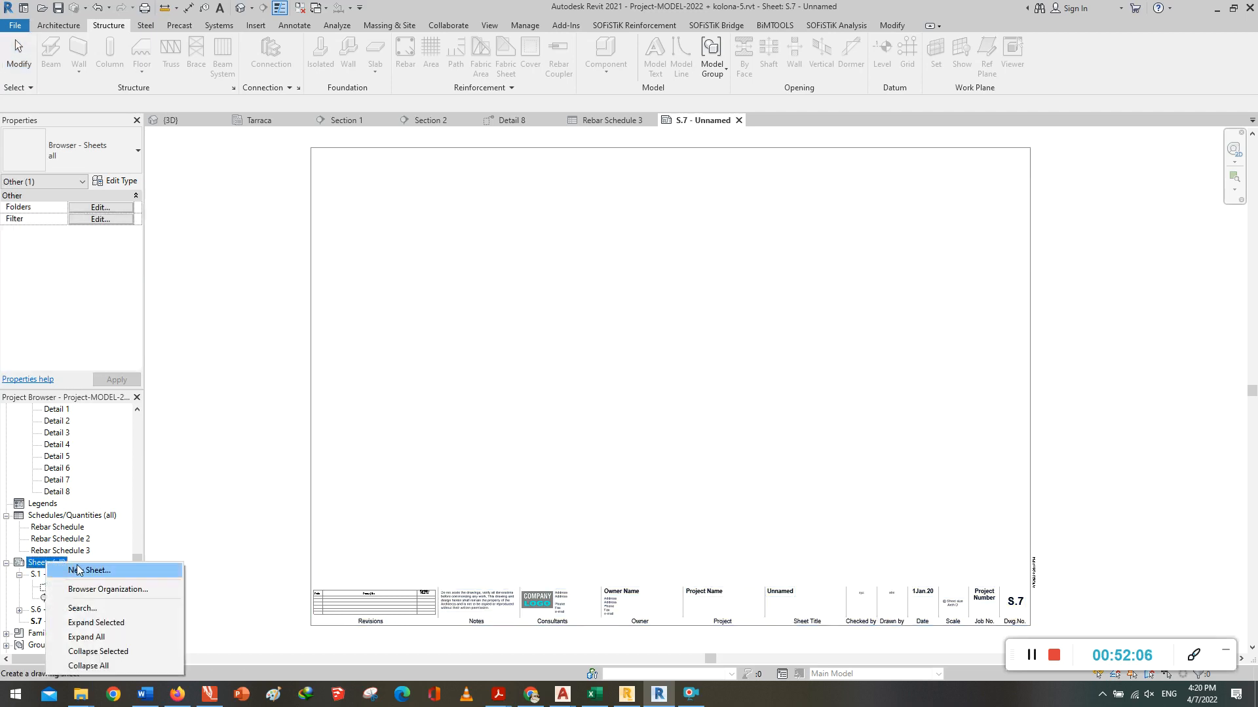
click(101, 572)
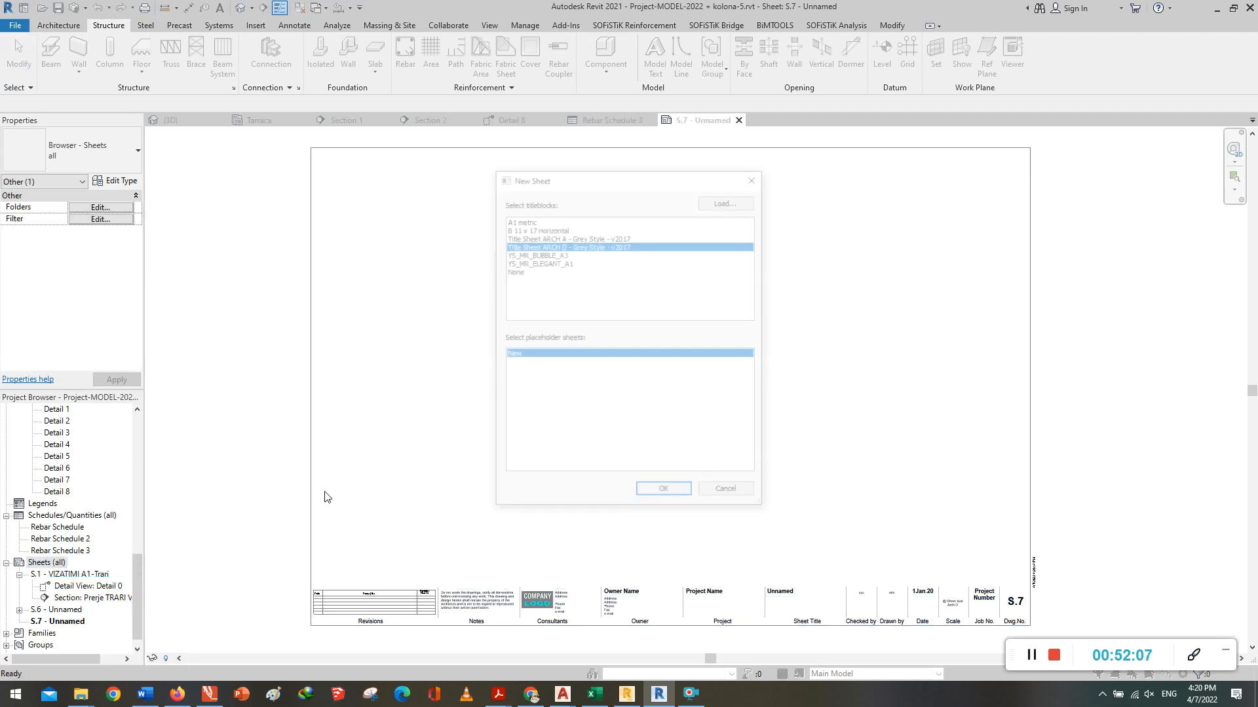
click(558, 254)
click(663, 491)
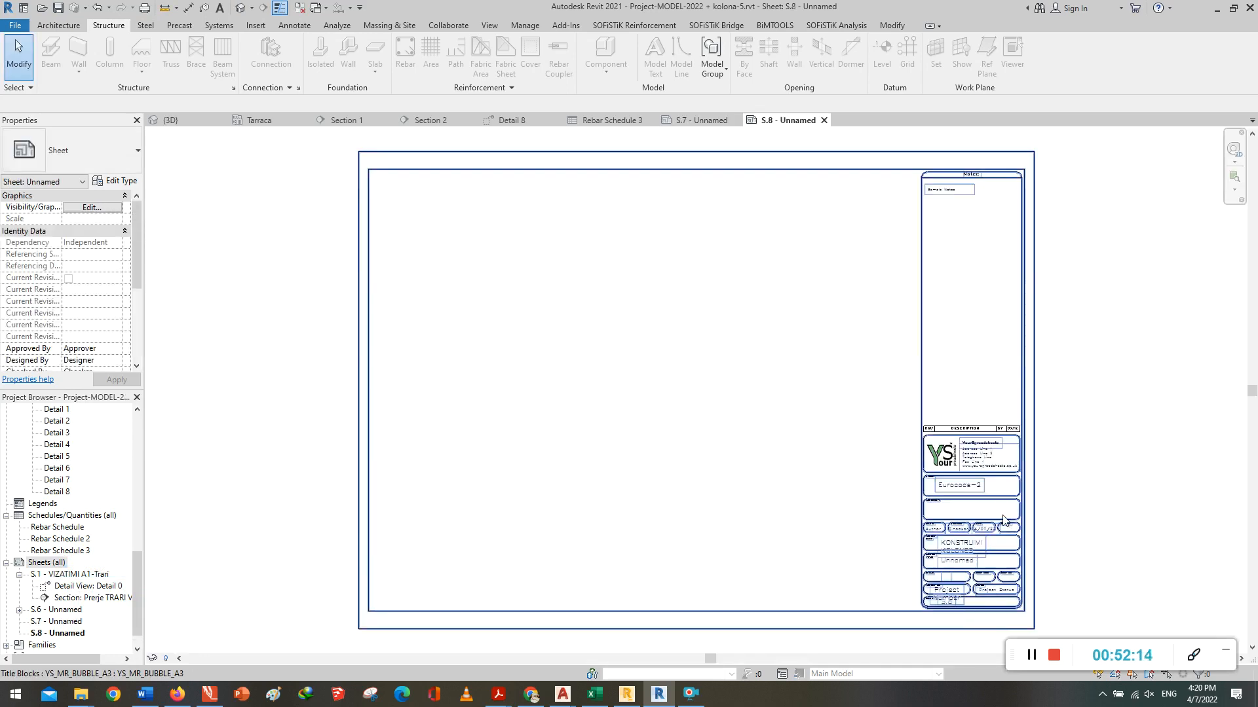
scroll(1006, 521, up, 3)
scroll(871, 488, up, 1)
scroll(863, 483, down, 5)
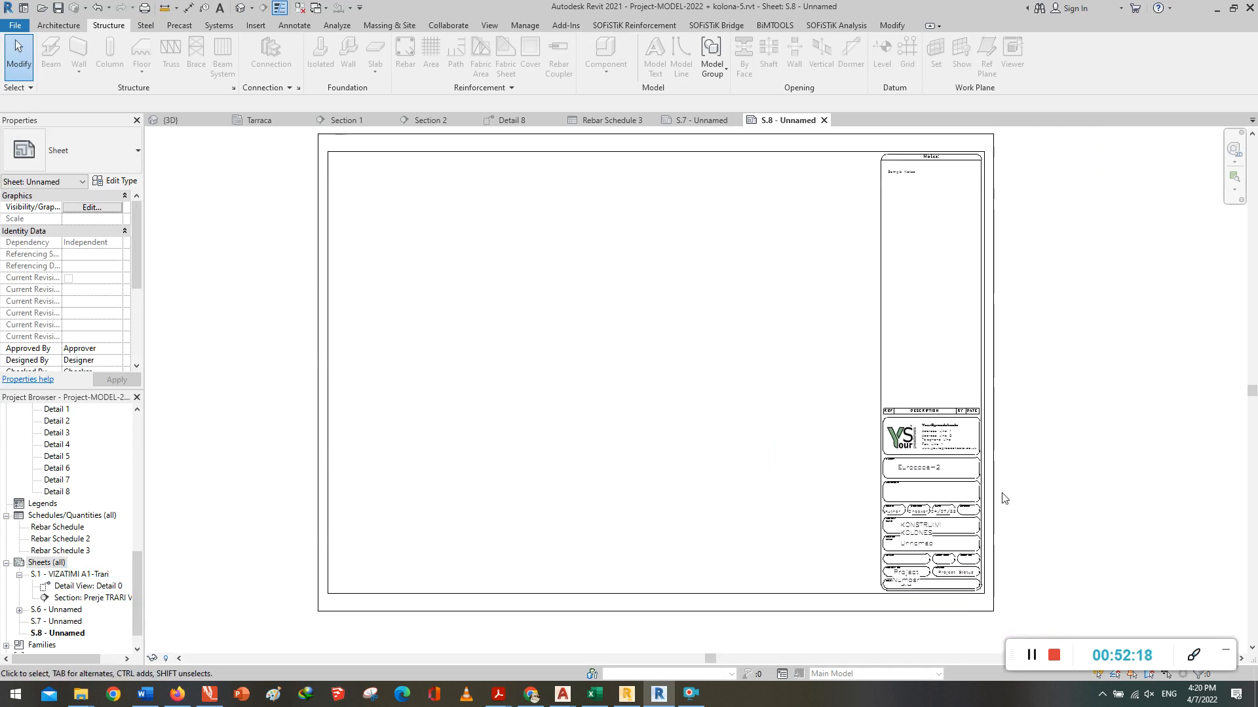
Step: Review sheet S.7 and the Section 2 and Section 1 views, and locate them in the project's view list
click(701, 121)
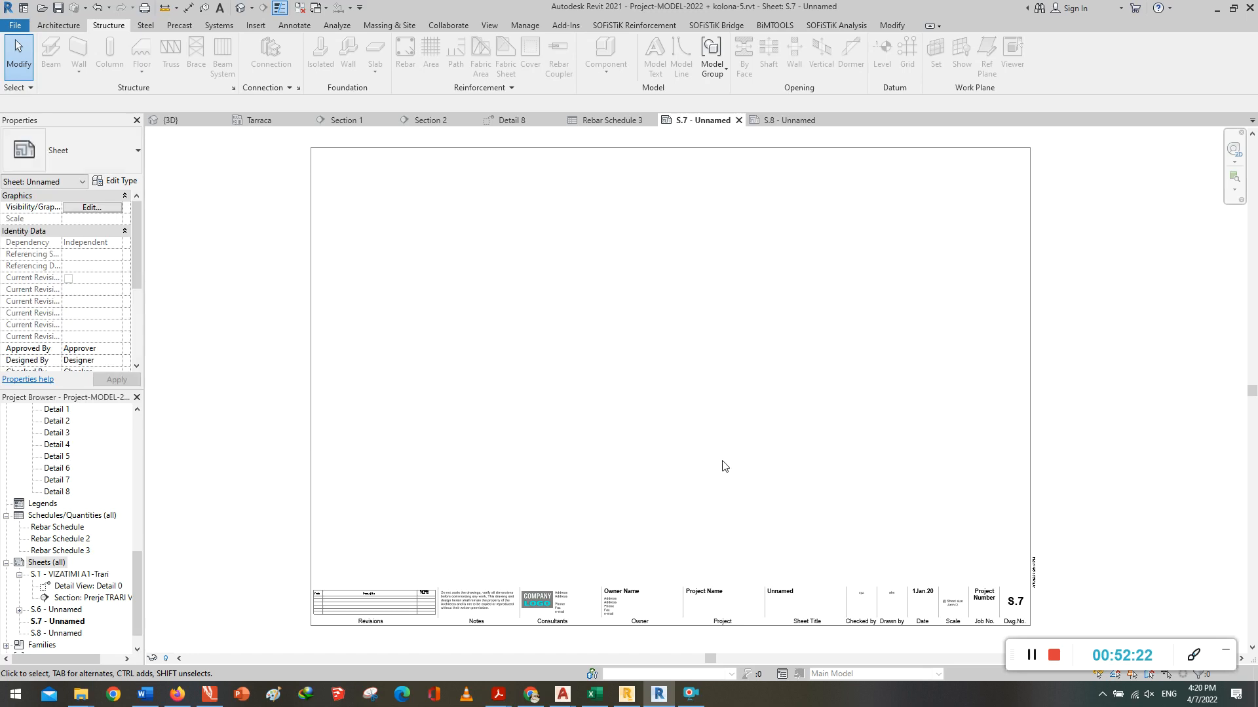
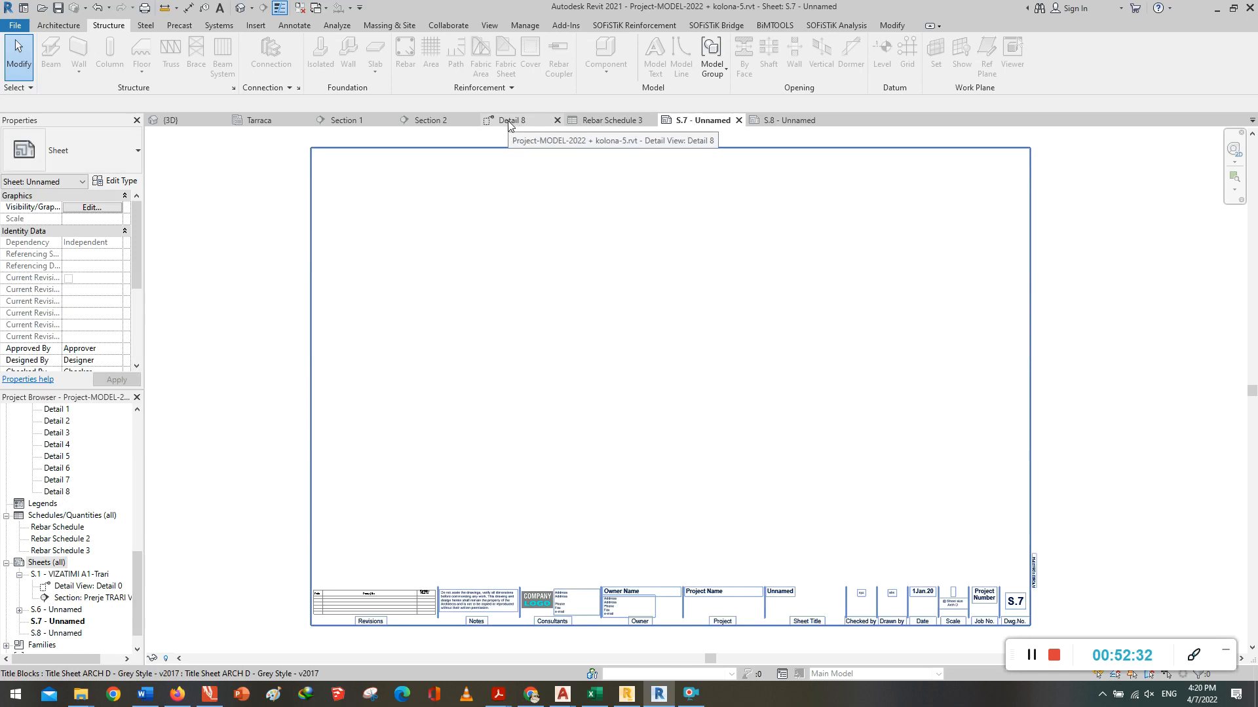
click(439, 122)
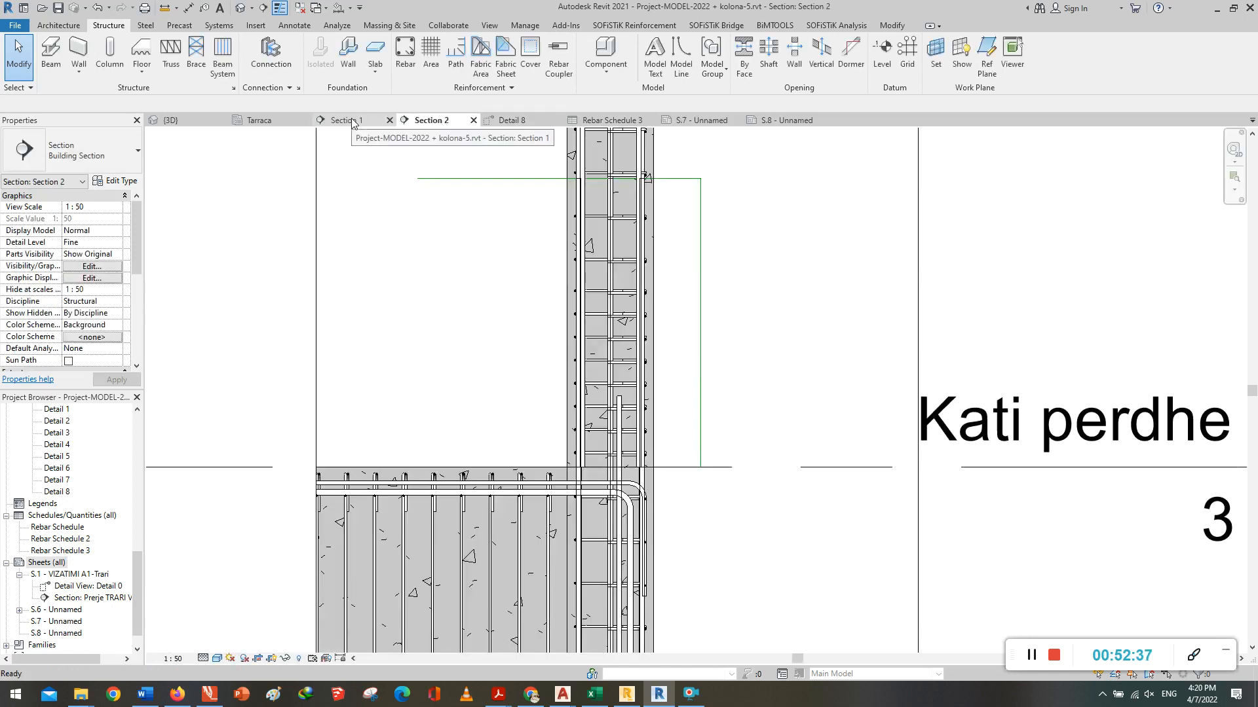
scroll(576, 337, down, 2)
click(354, 121)
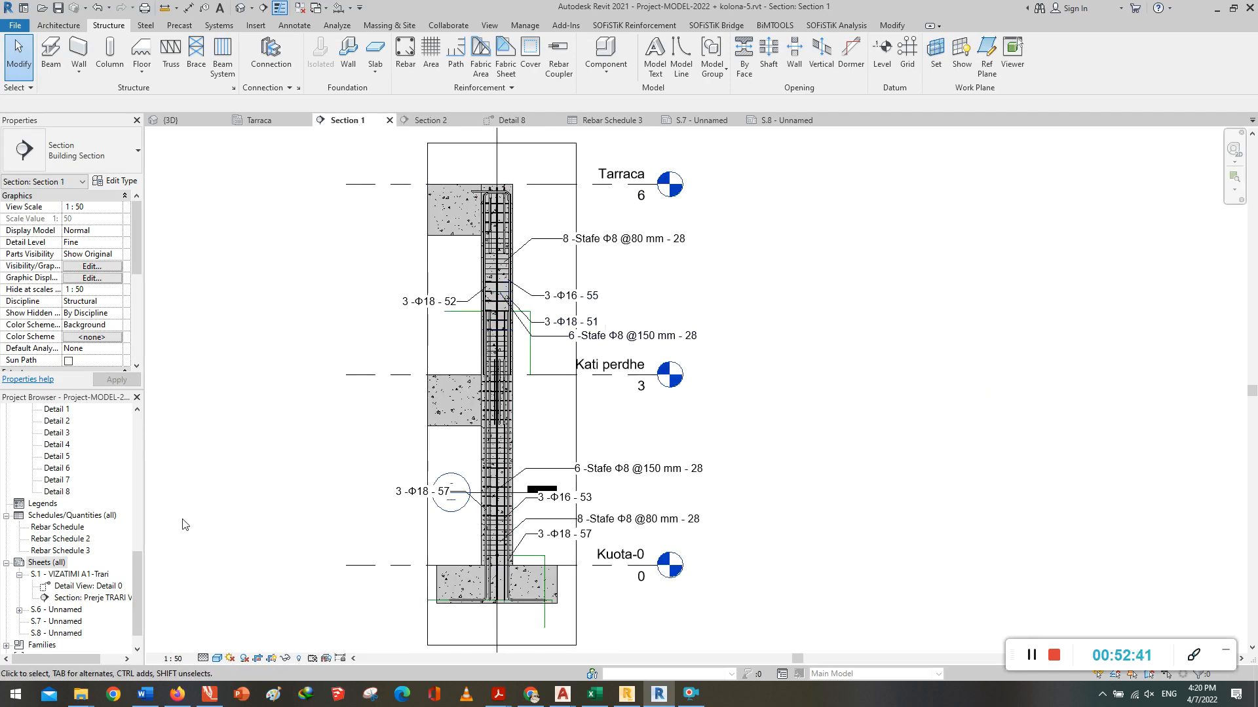
scroll(64, 491, up, 4)
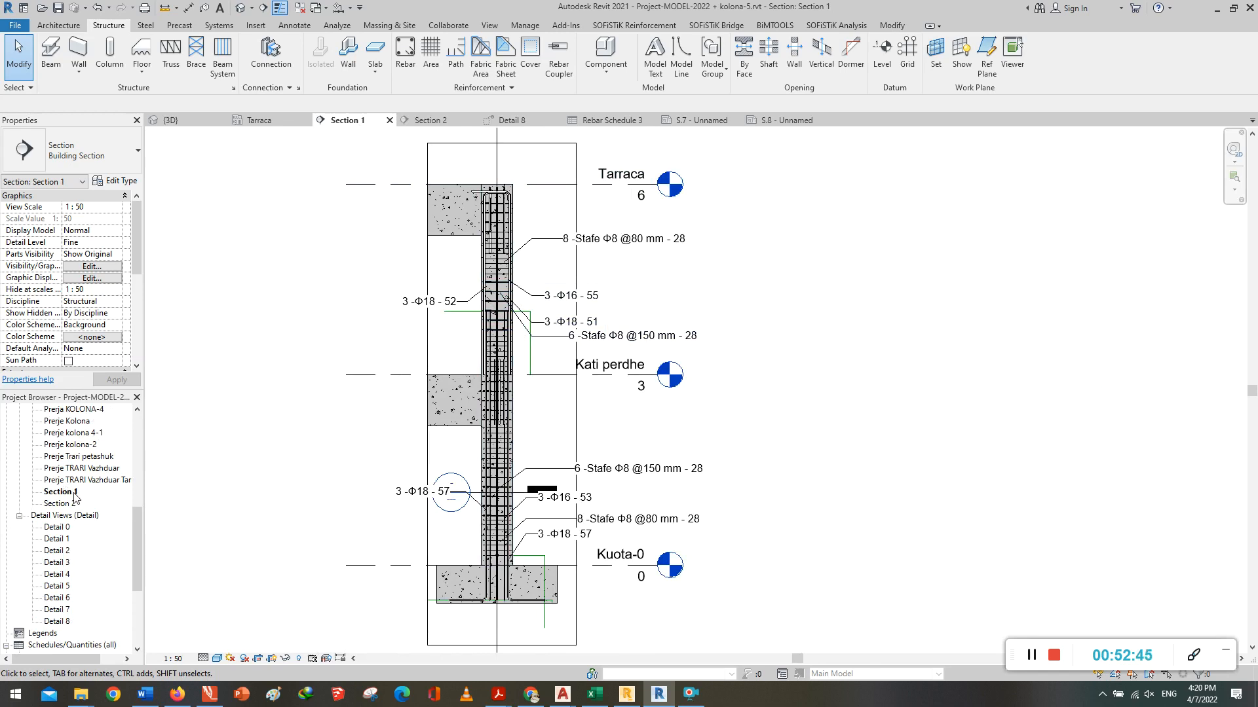
scroll(96, 563, down, 4)
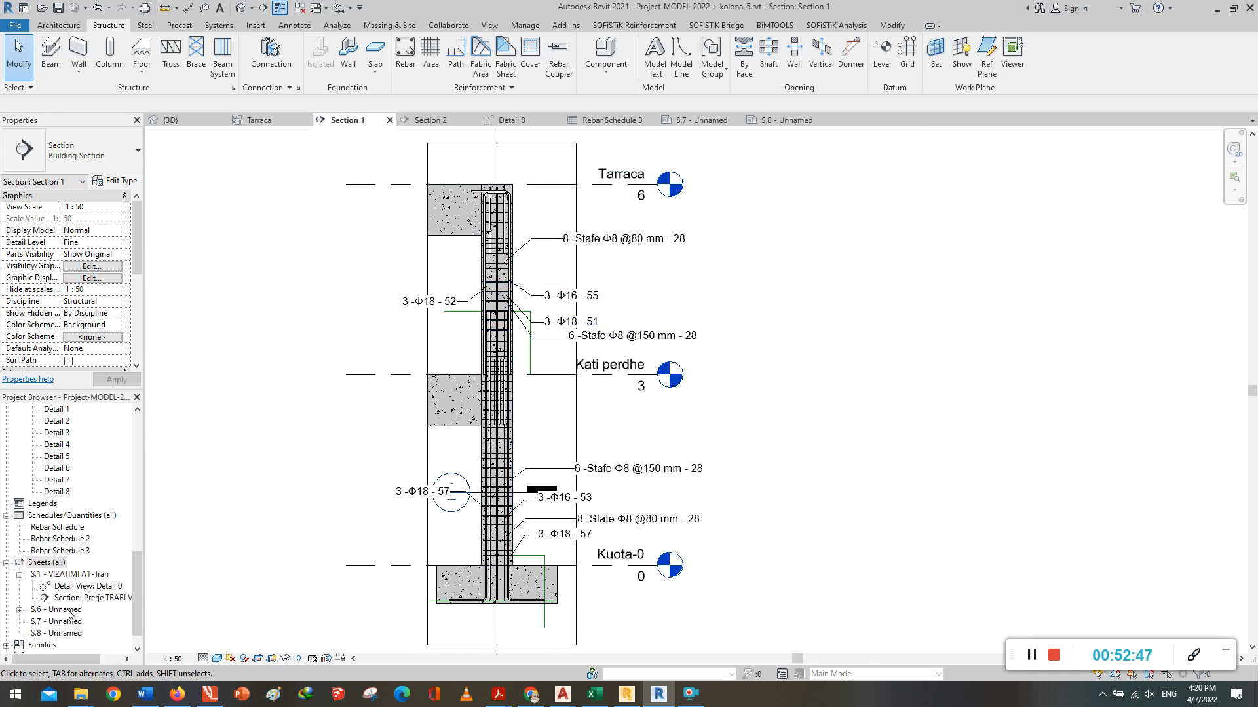
Step: Close the open S.8 sheet view and return to sheet S.7
click(66, 633)
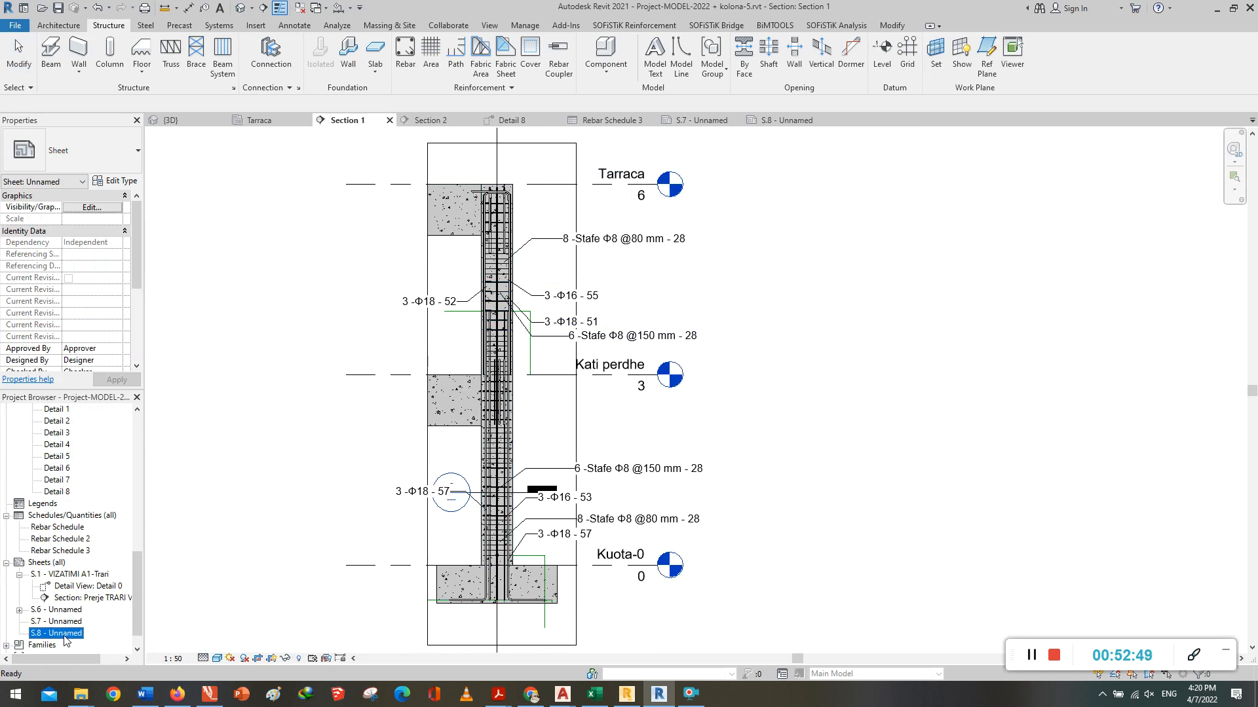
click(704, 121)
click(824, 120)
Step: Place the Section 1 view on sheet S.7, in the lower left area above the Revisions block
scroll(88, 491, up, 3)
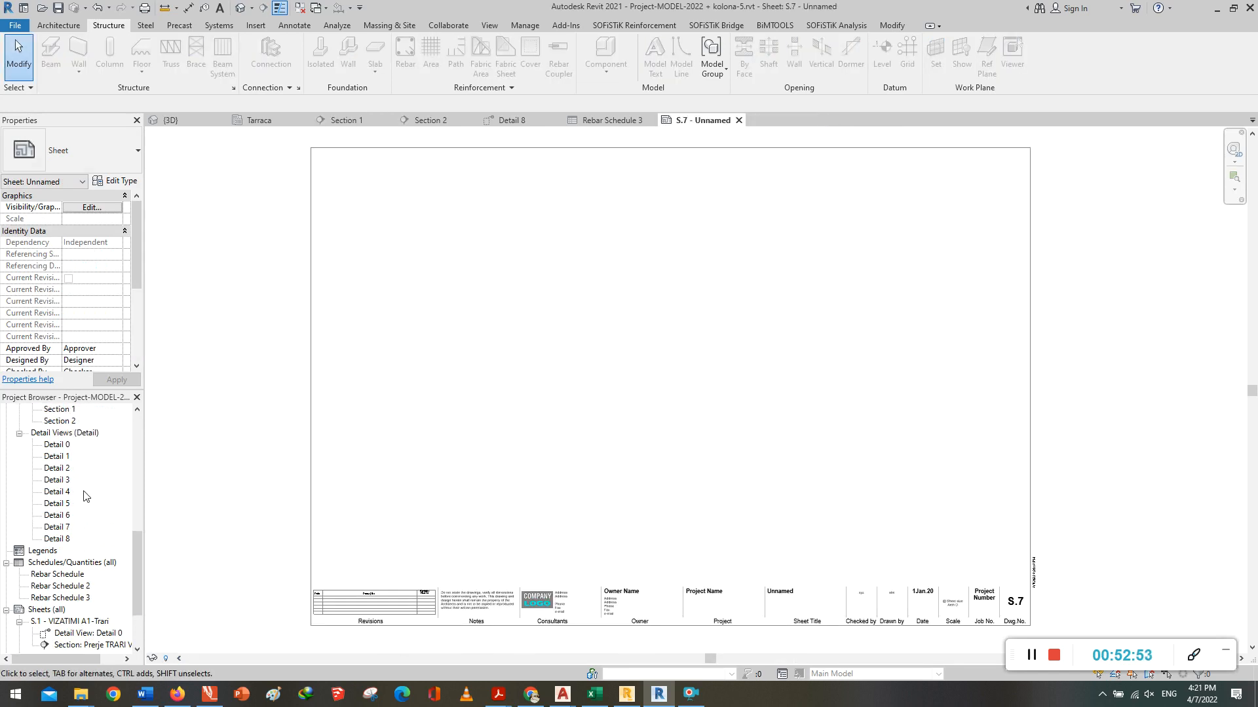
drag(61, 469, 440, 403)
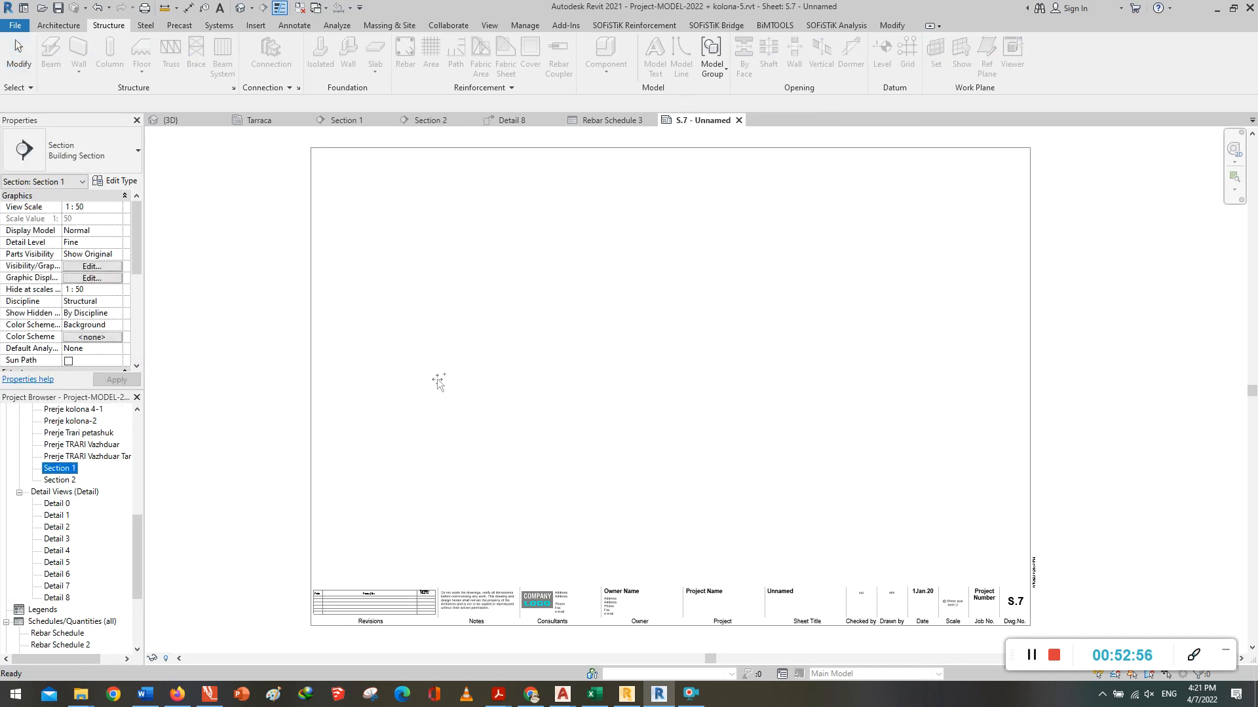
drag(451, 371, 411, 236)
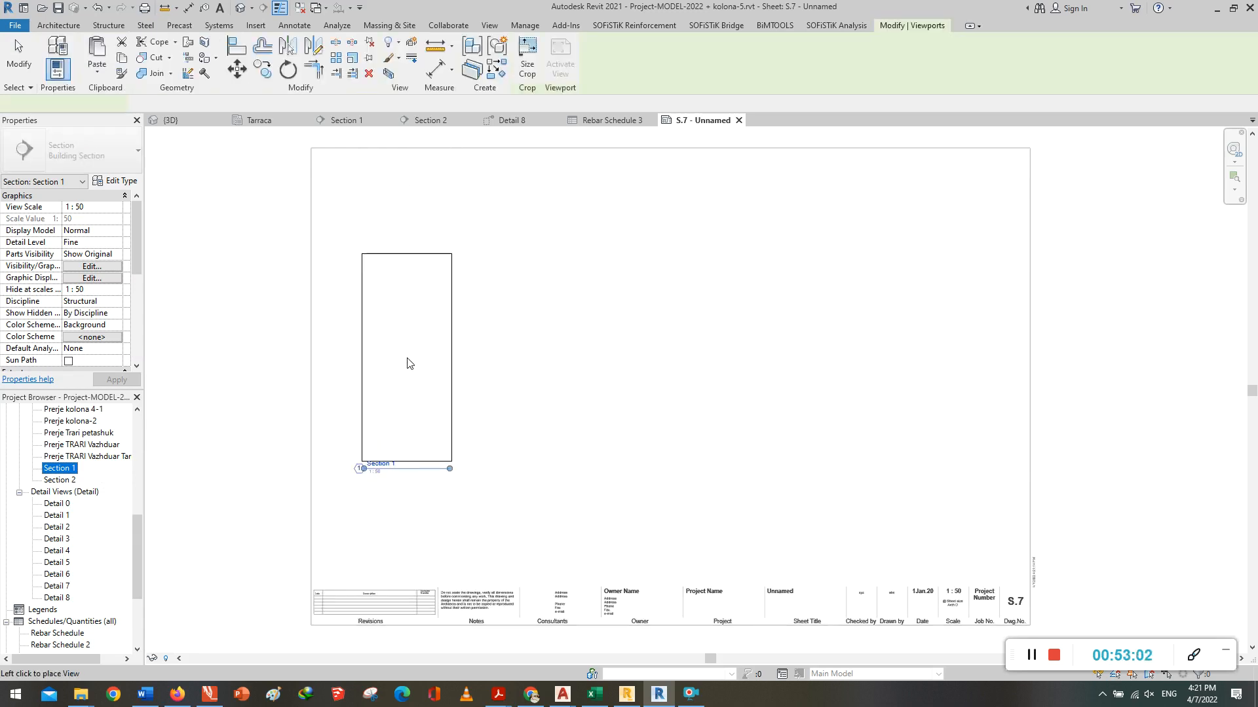
click(395, 437)
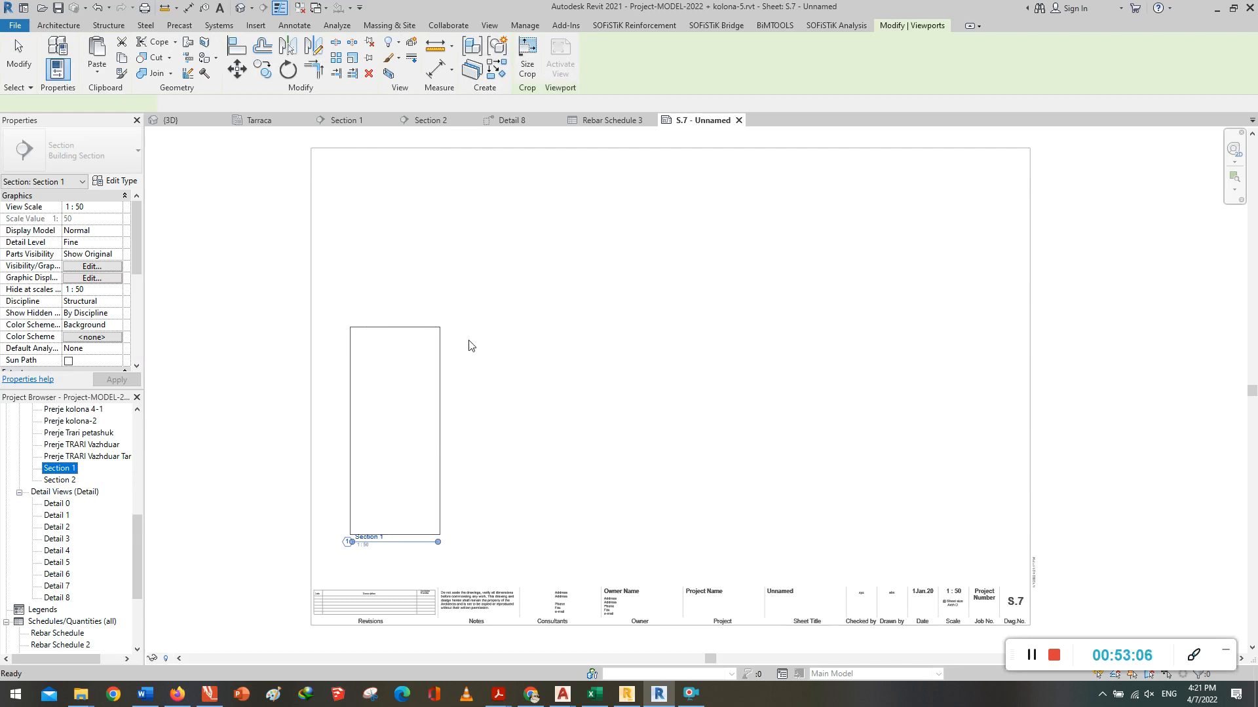
scroll(420, 521, up, 1)
click(413, 550)
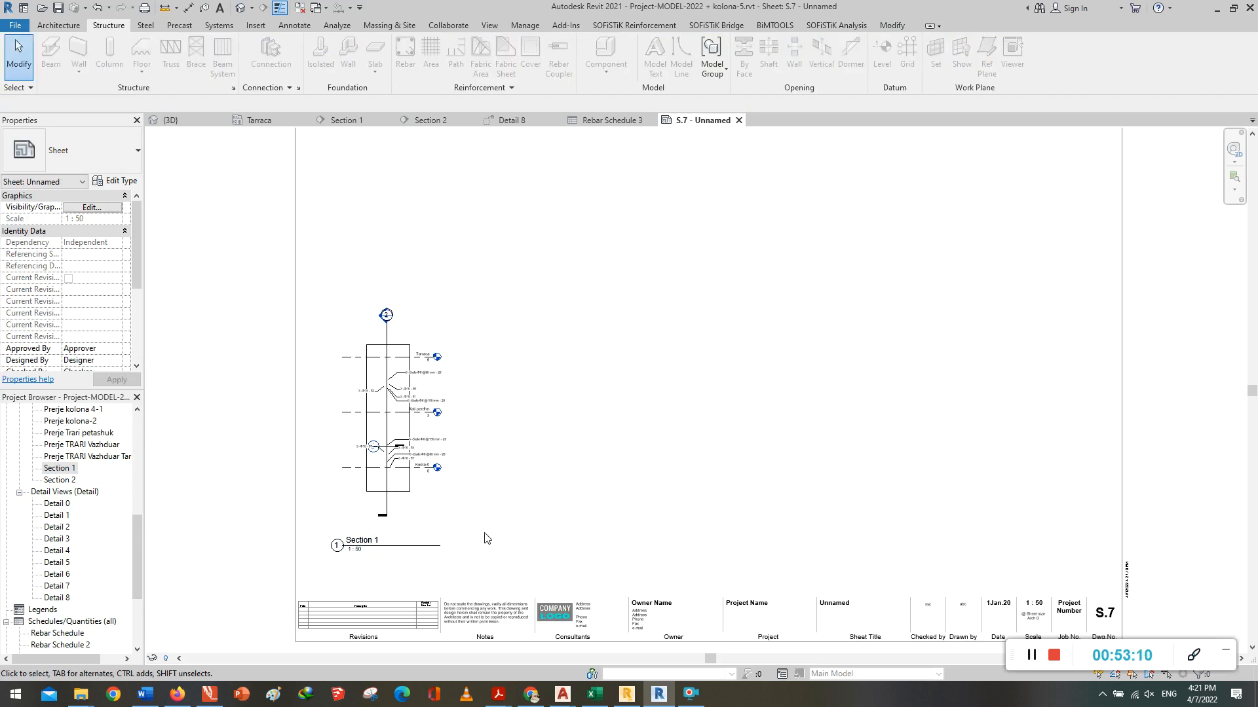
Step: Activate the Section 1 viewport on the sheet and set its view scale to 1:20
scroll(354, 554, up, 2)
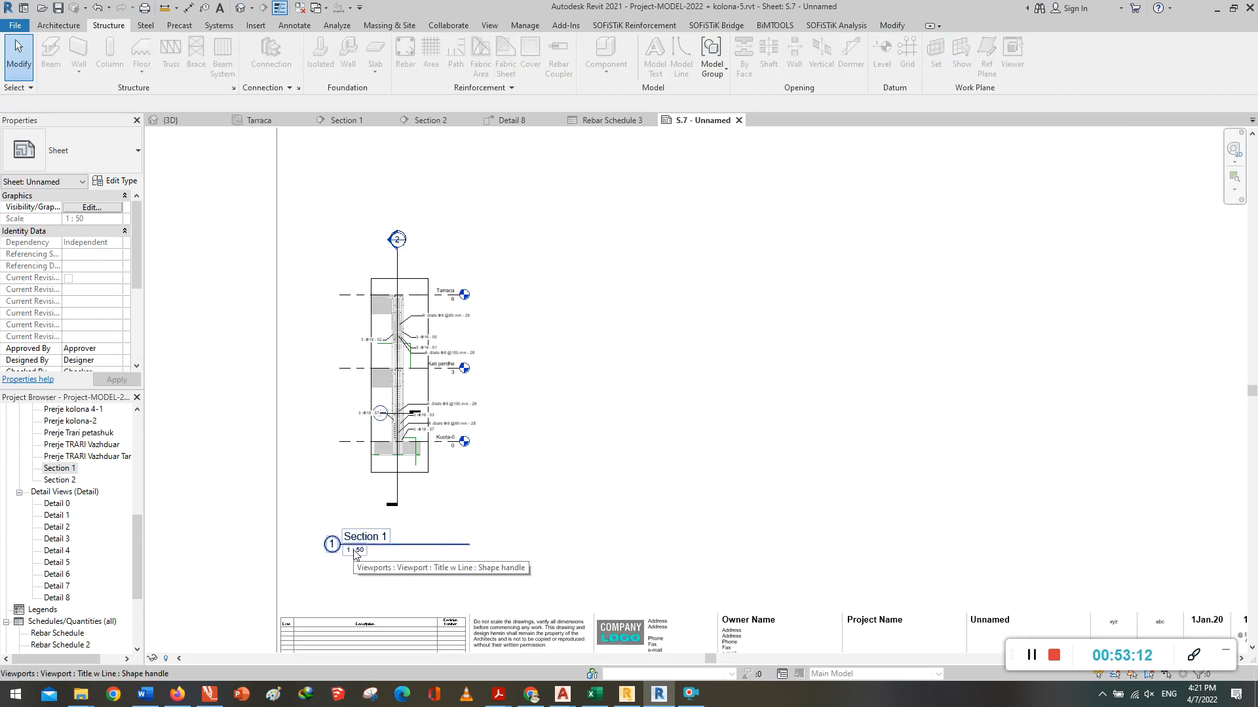
double_click(355, 553)
scroll(354, 553, up, 1)
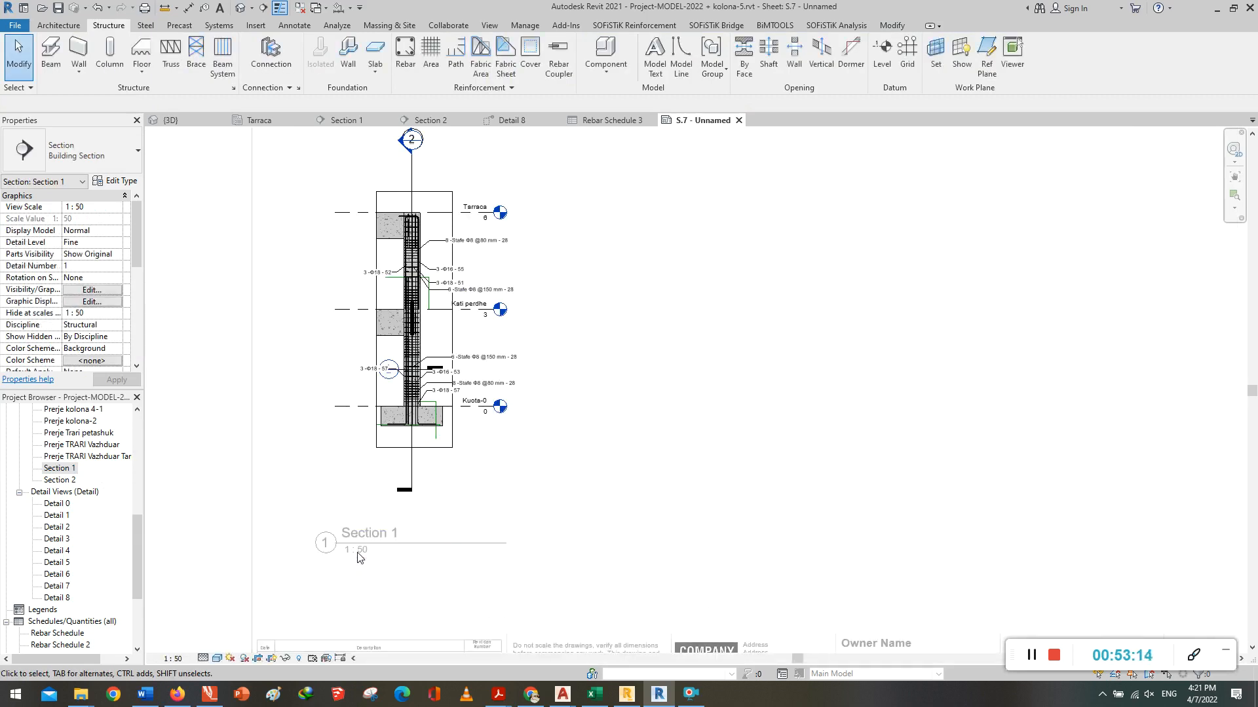
click(172, 659)
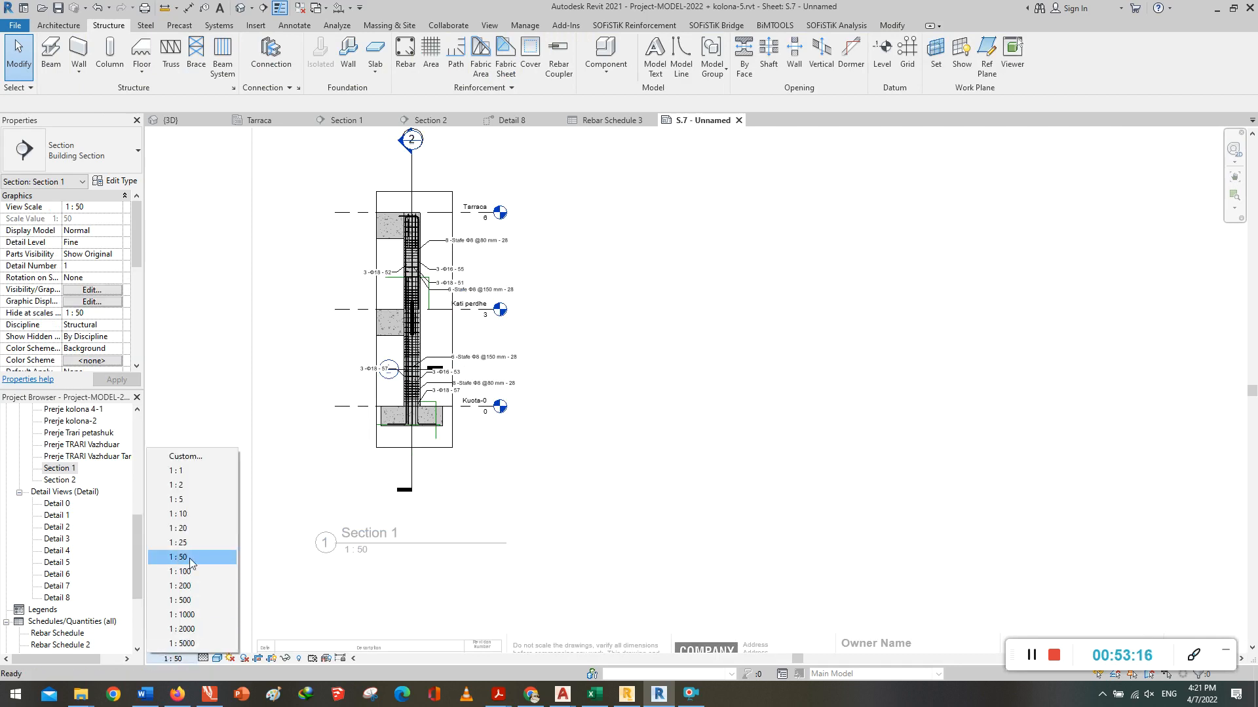
click(183, 528)
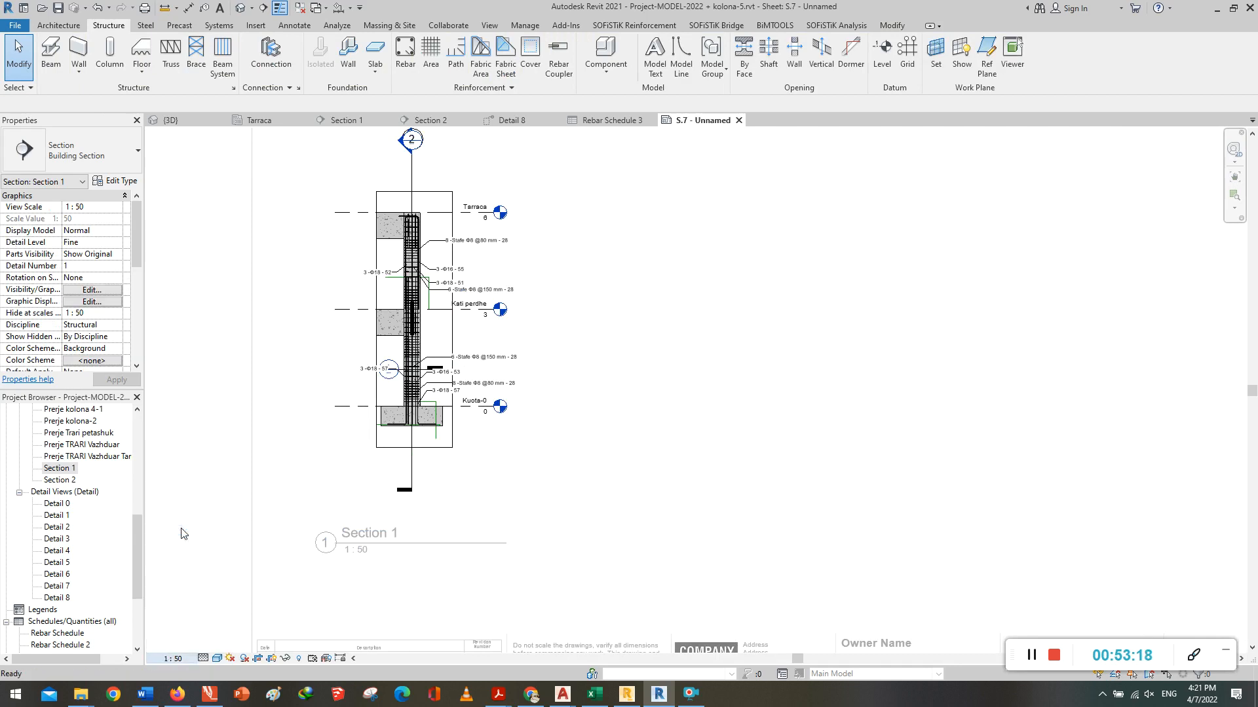
scroll(420, 527, down, 5)
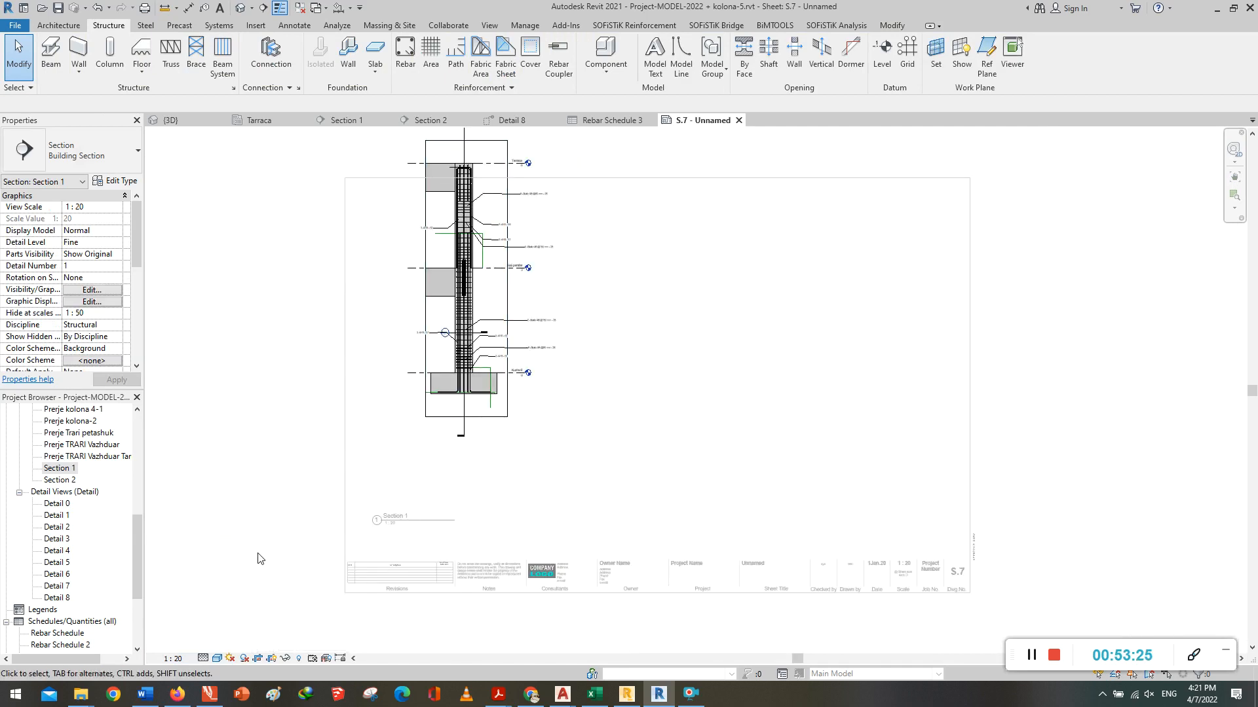
Step: Deactivate the Section 1 view and move its viewport down inside the sheet border, near the left edge
double_click(543, 439)
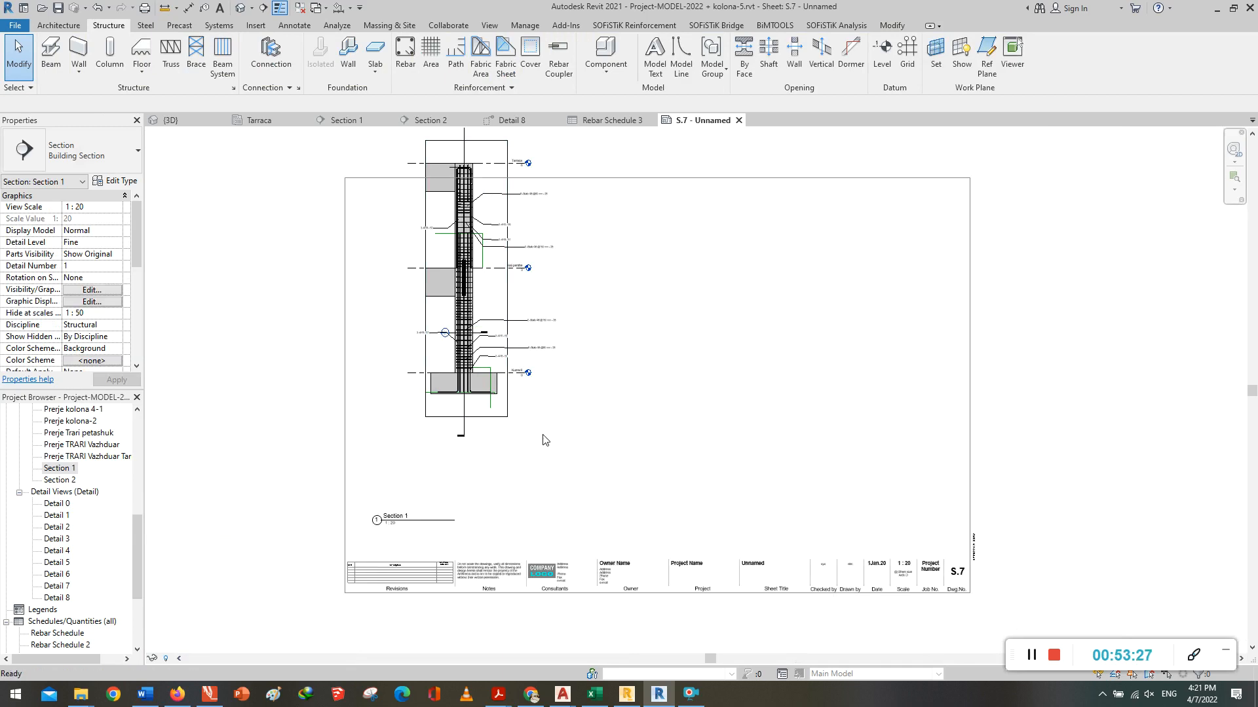
drag(497, 455, 483, 469)
drag(480, 475, 474, 522)
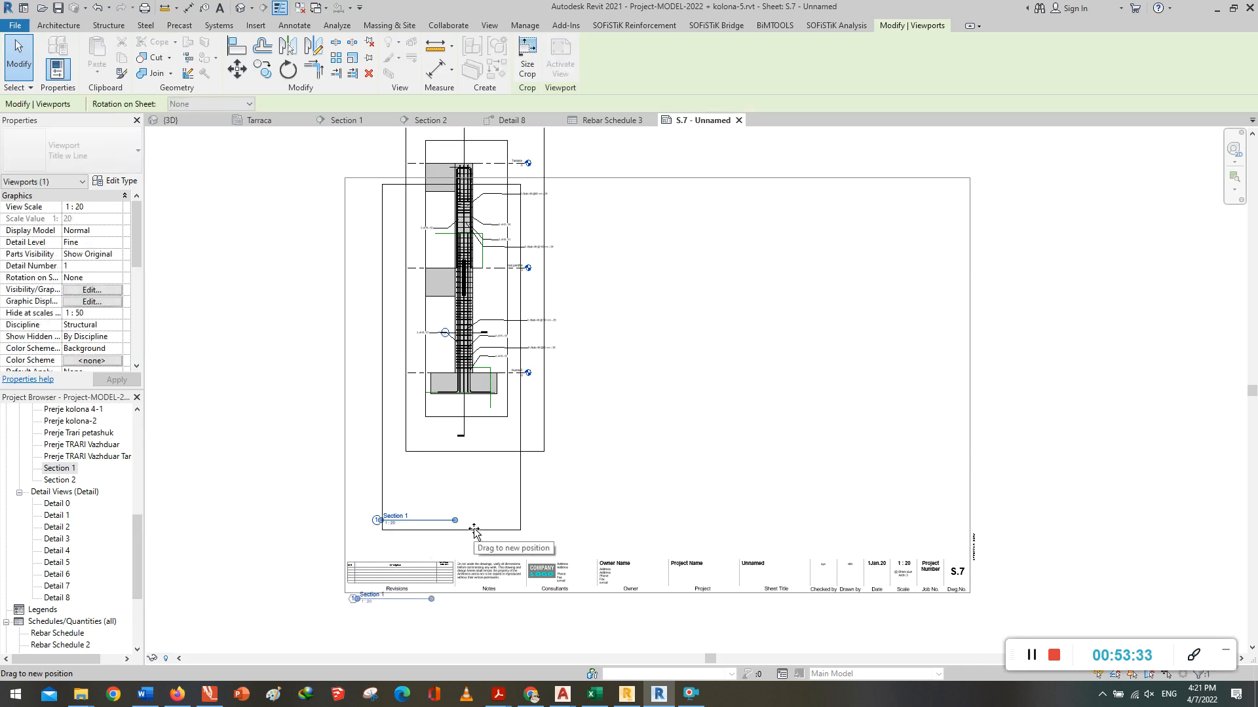
key(Escape)
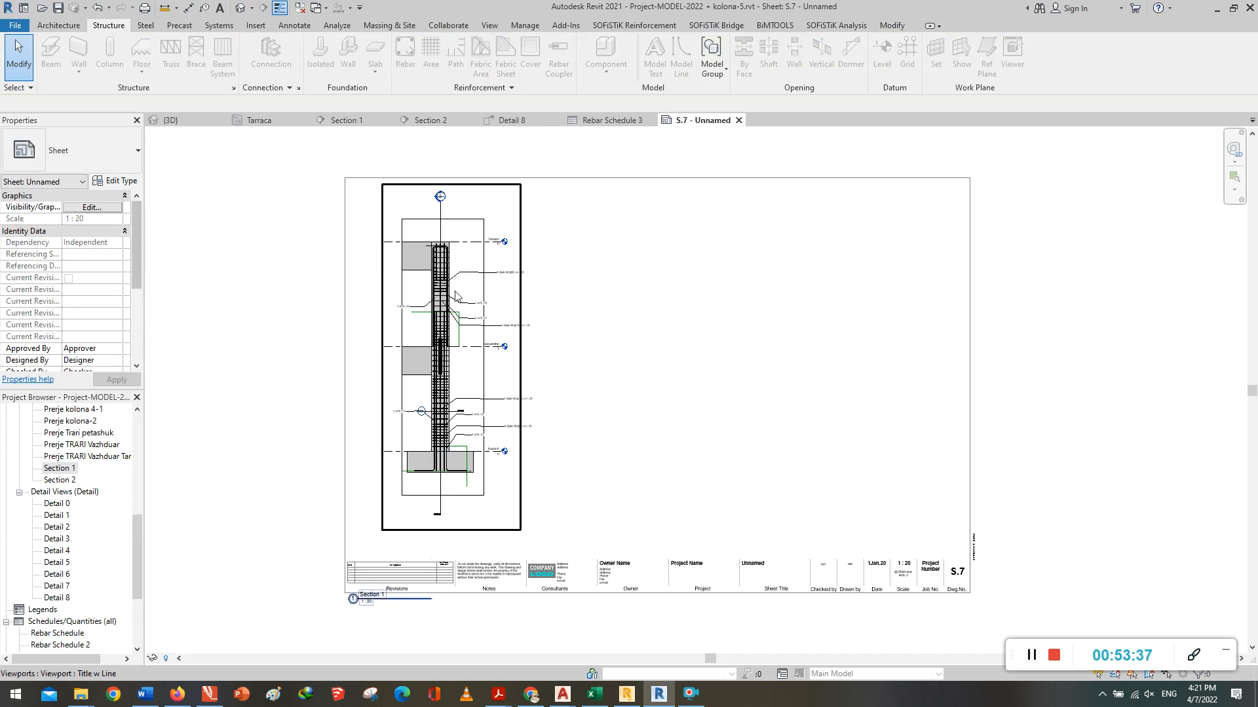
Step: Place the Section 2 view on sheet S.7 to the right of Section 1
scroll(466, 283, up, 2)
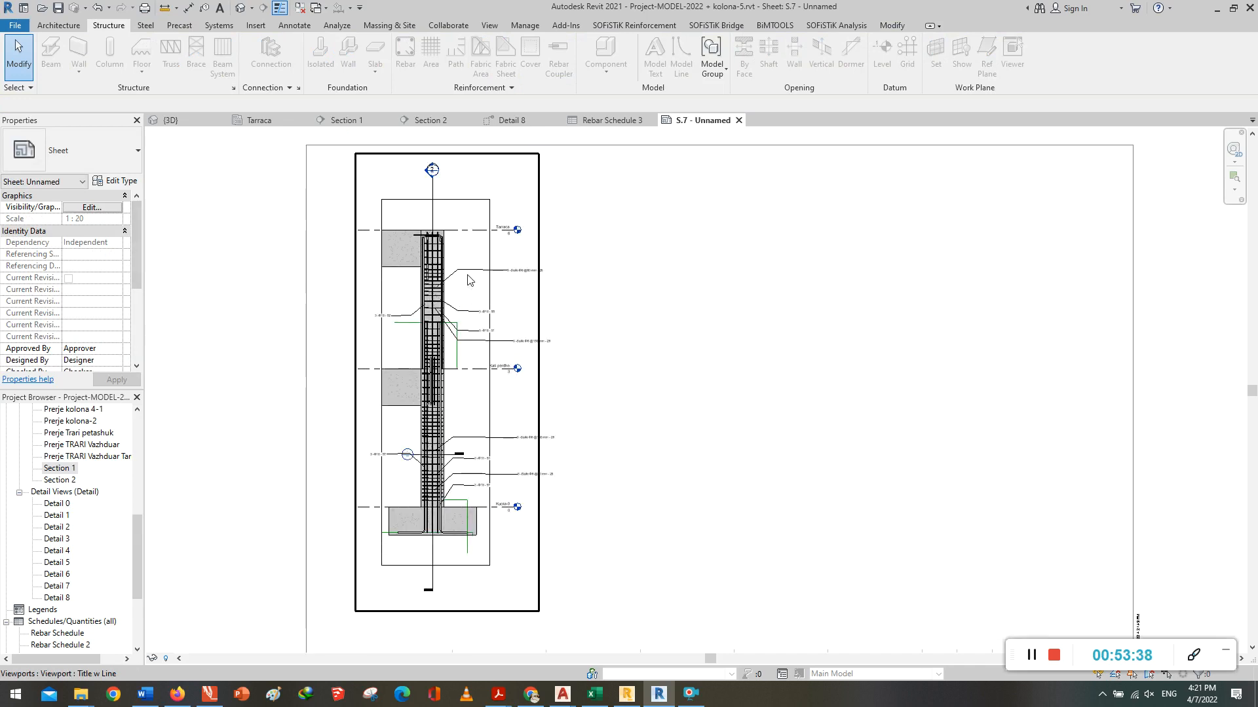
scroll(468, 281, down, 2)
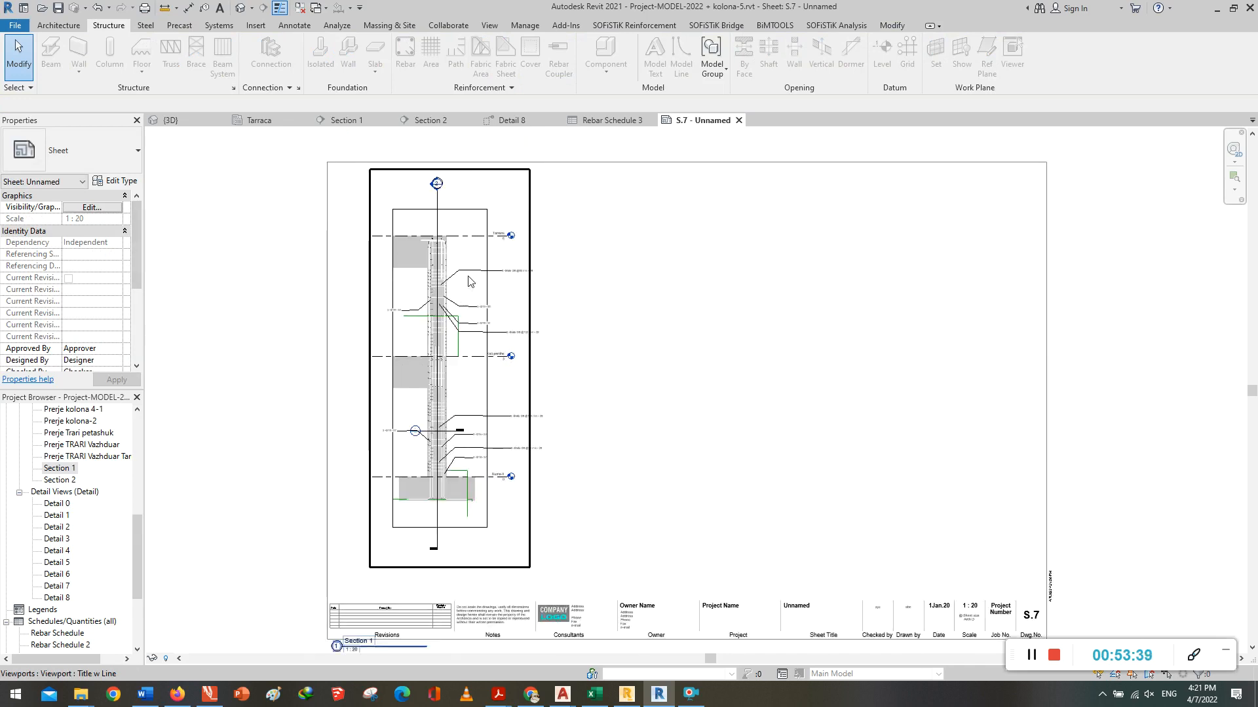
click(63, 482)
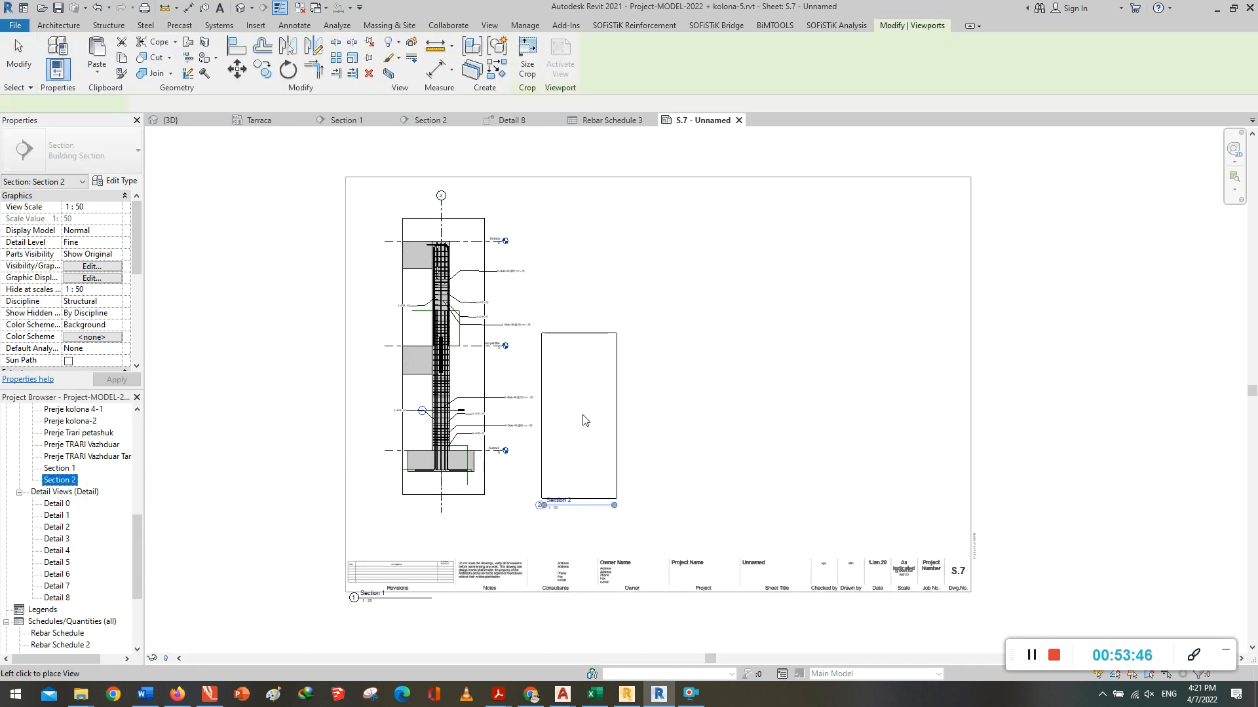
click(585, 420)
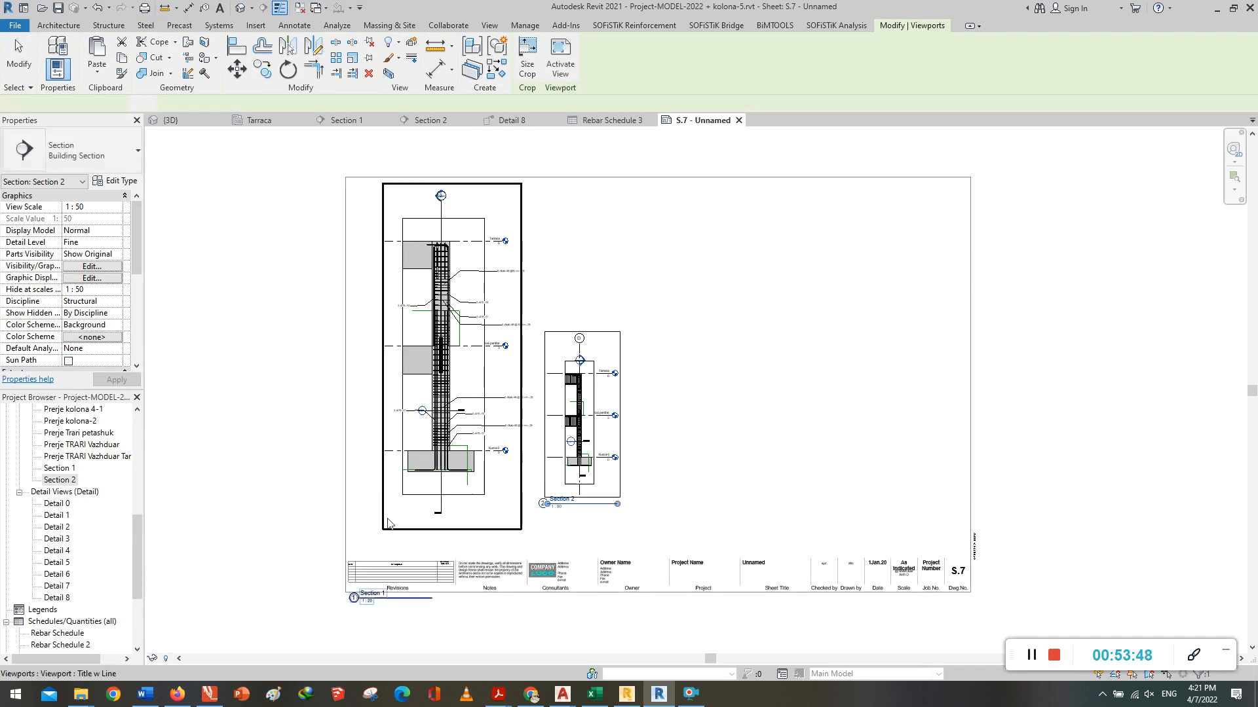
Step: Activate the Section 2 viewport, try a view scale of 1:25 and set it to 1:20
scroll(555, 499, up, 4)
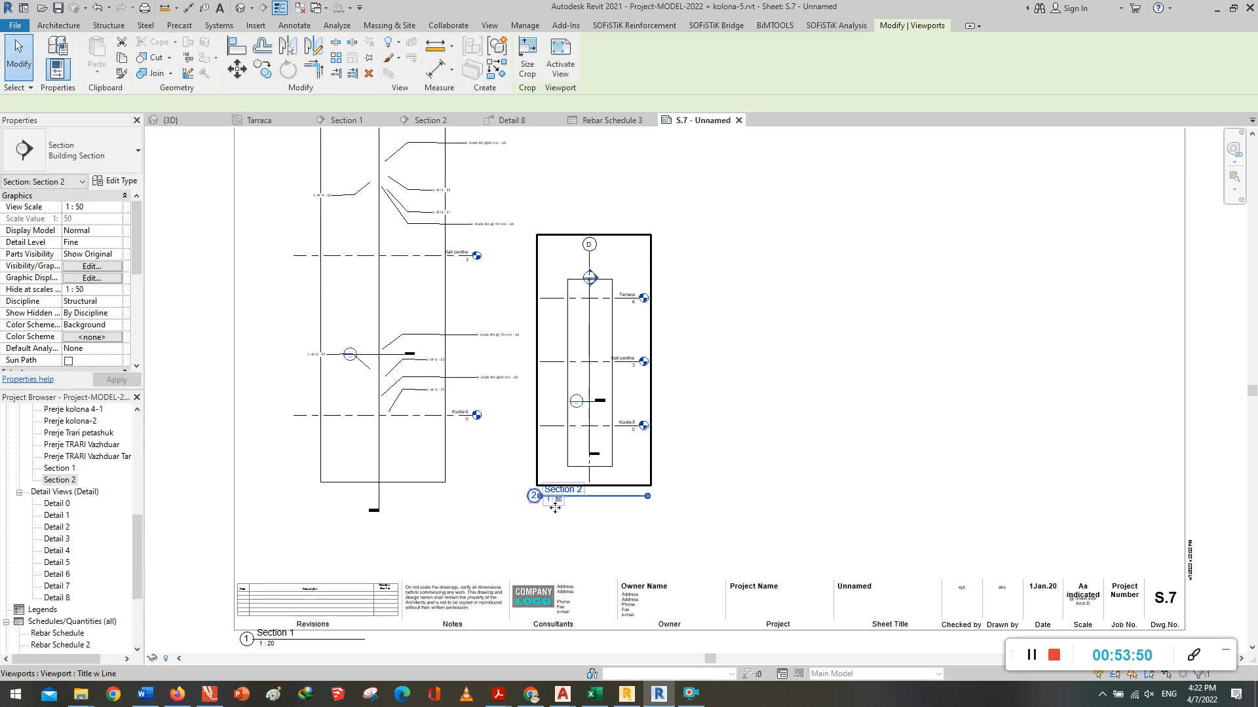
double_click(556, 499)
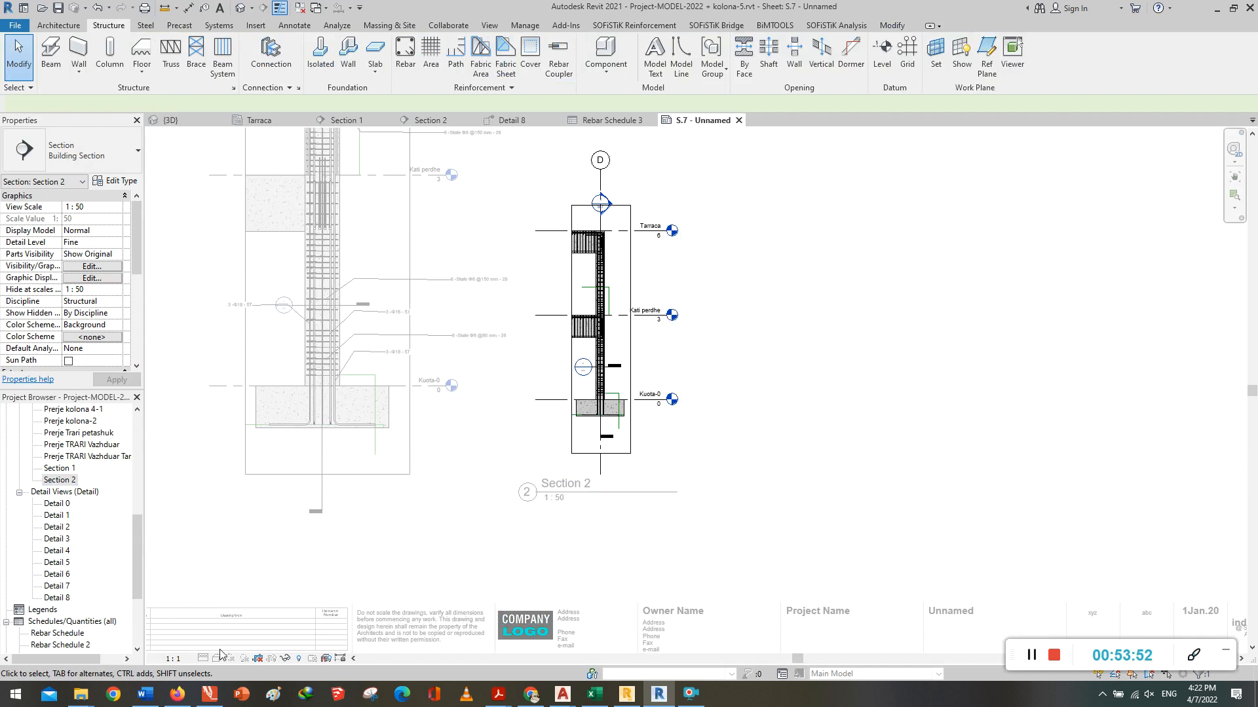
click(174, 659)
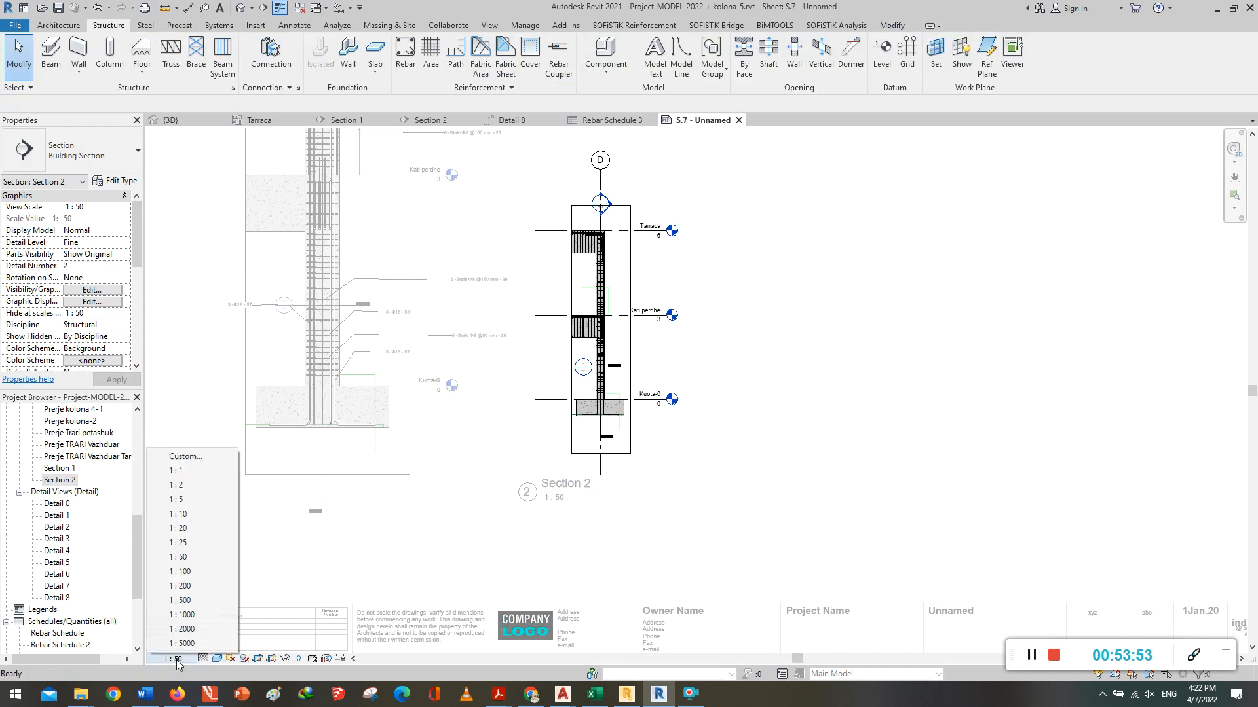
click(195, 544)
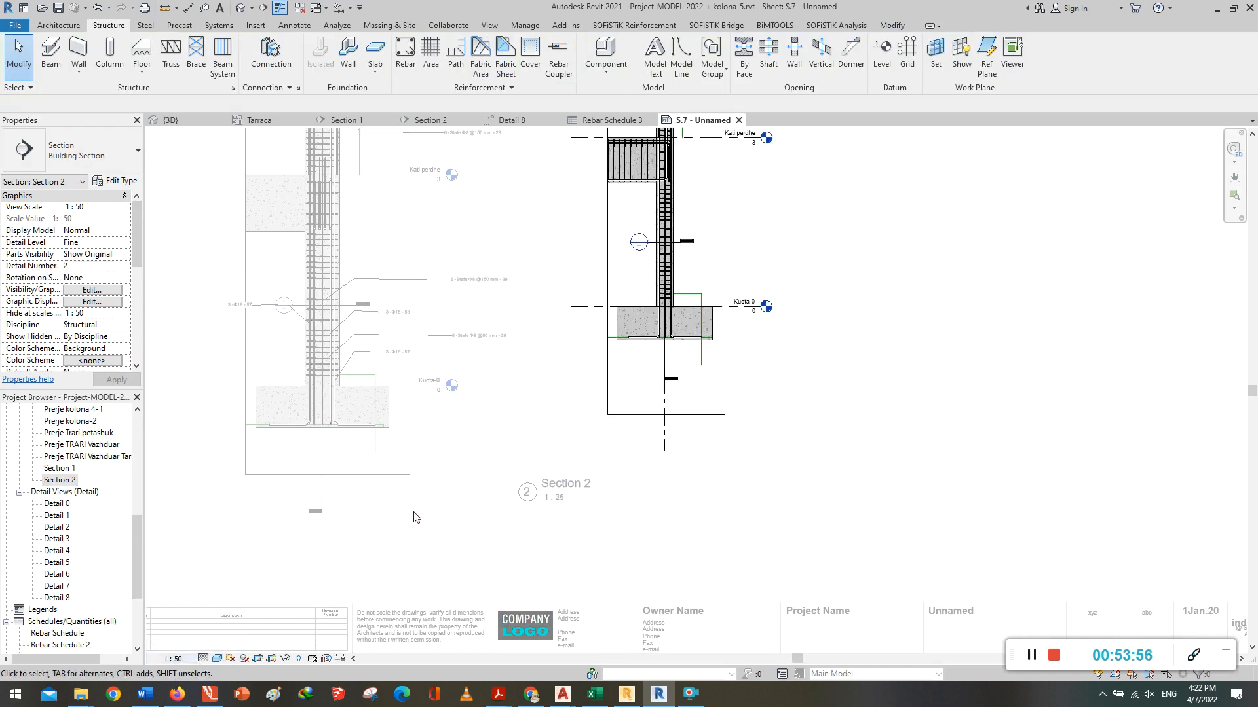
click(174, 659)
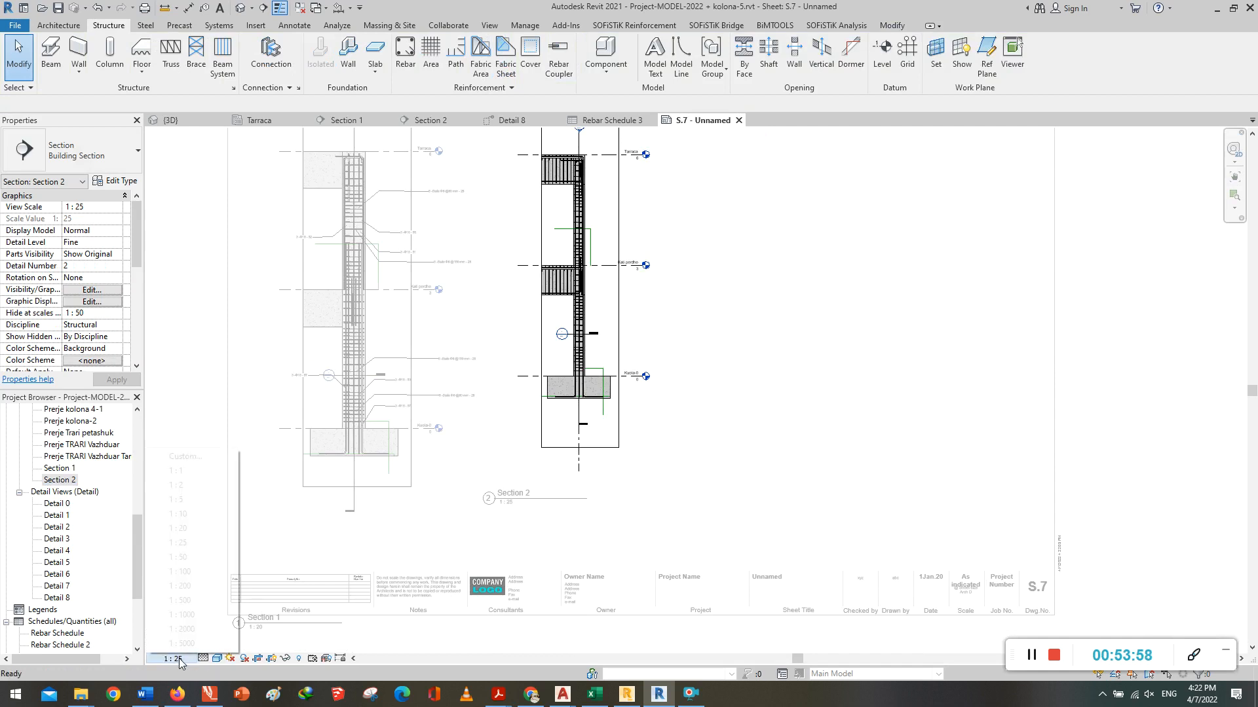
click(194, 534)
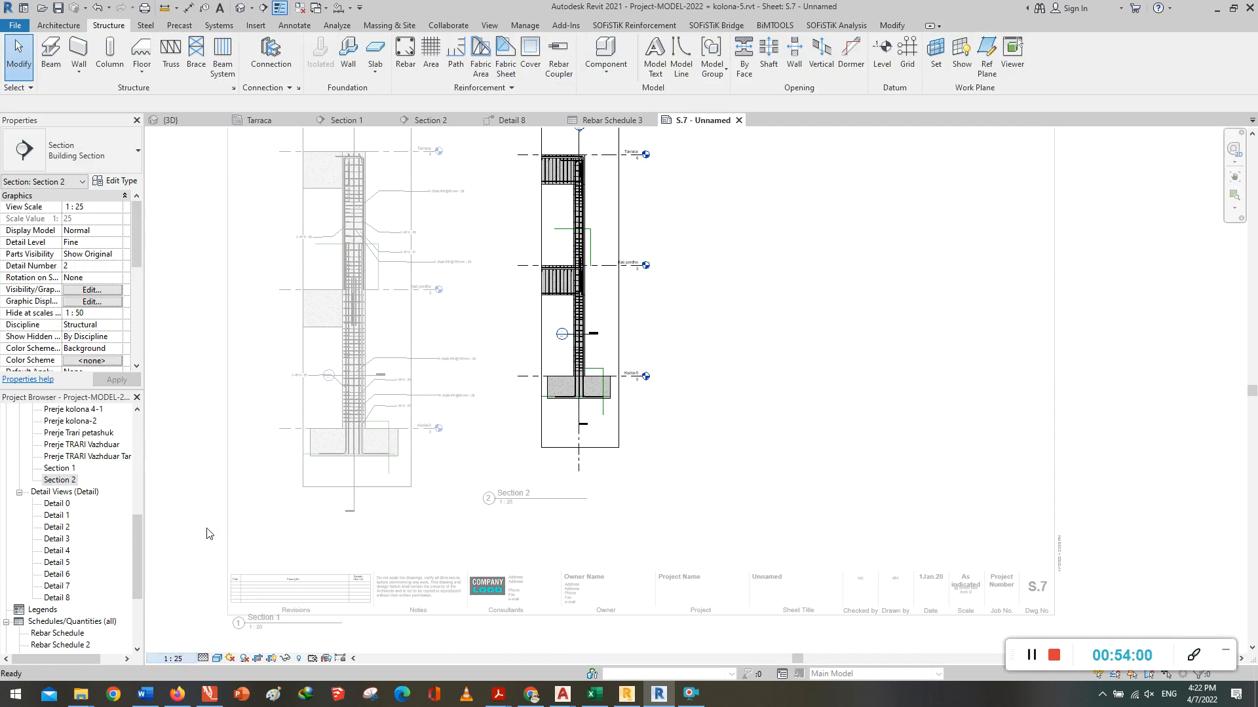
scroll(499, 493, down, 2)
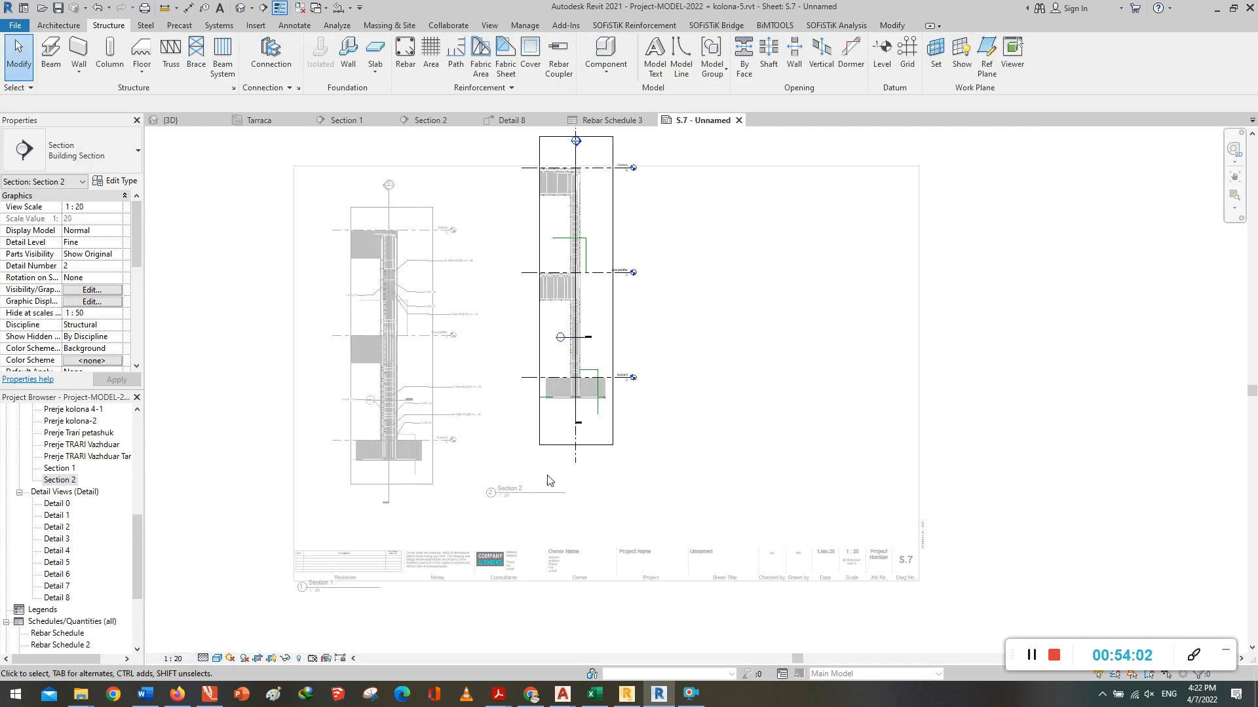
Step: Deactivate the Section 2 view and move its viewport inside the sheet border, aligning its levels with Section 1
double_click(632, 486)
click(567, 476)
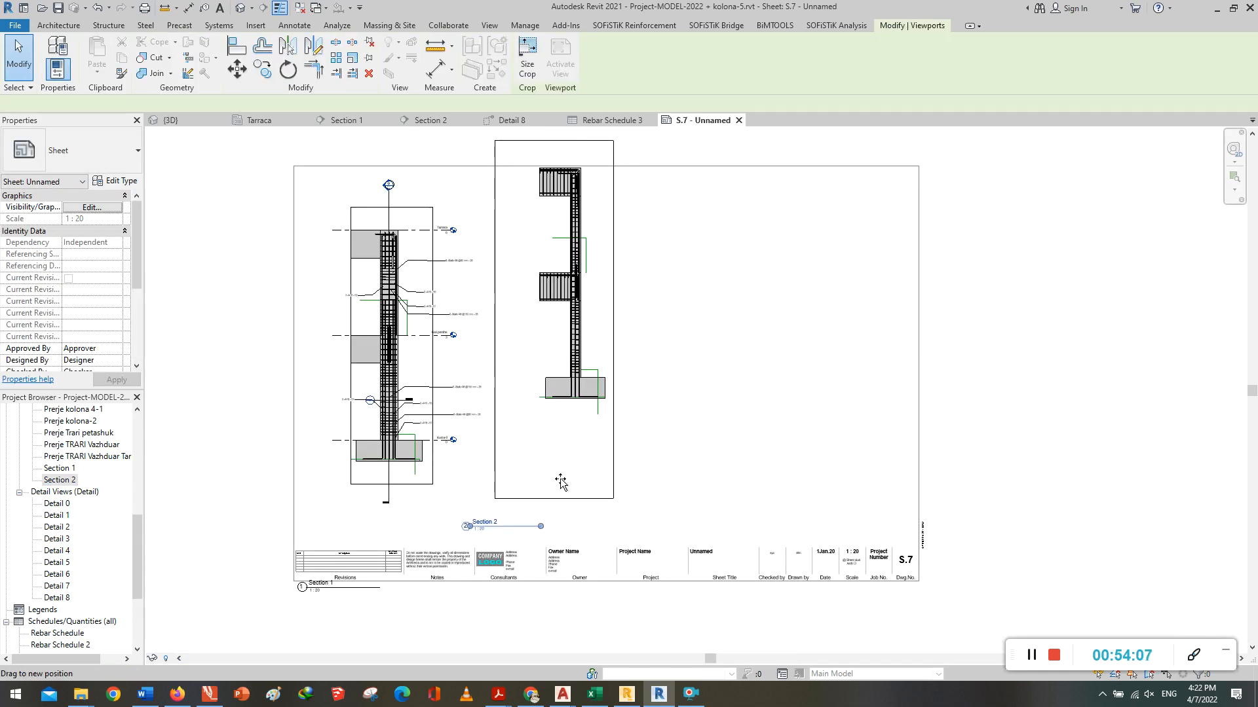
drag(560, 482, 551, 493)
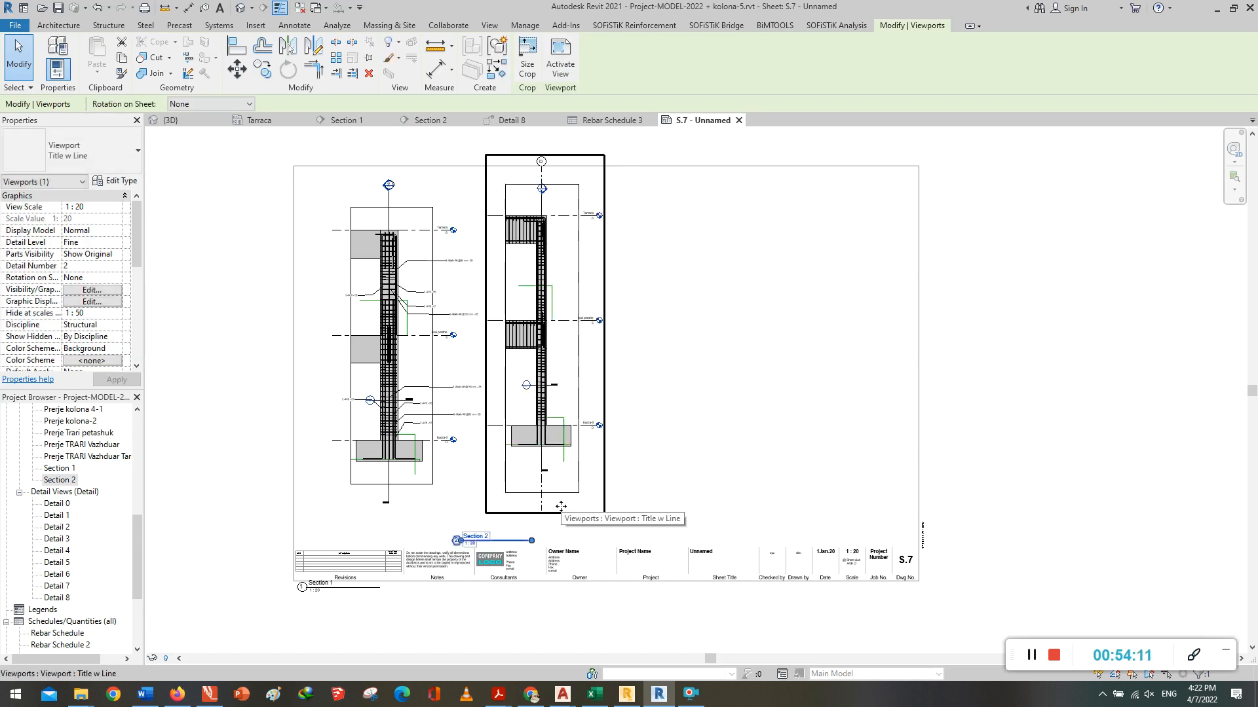
drag(569, 523, 574, 506)
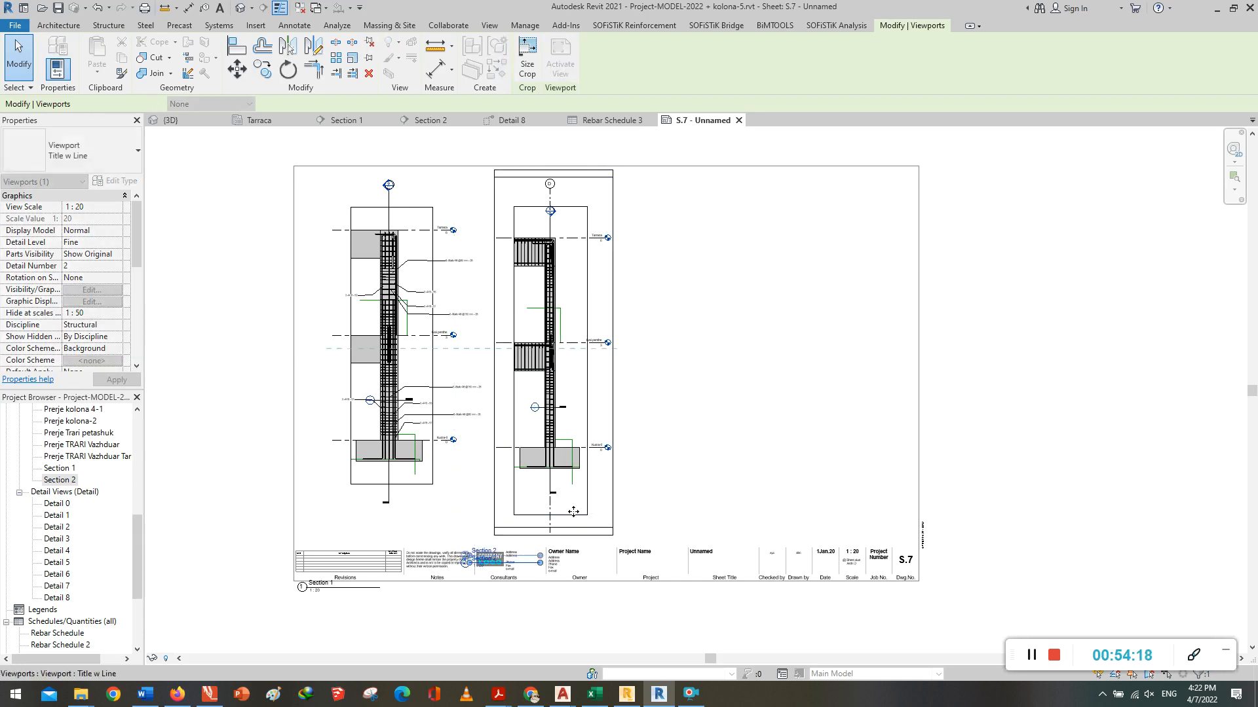
click(652, 501)
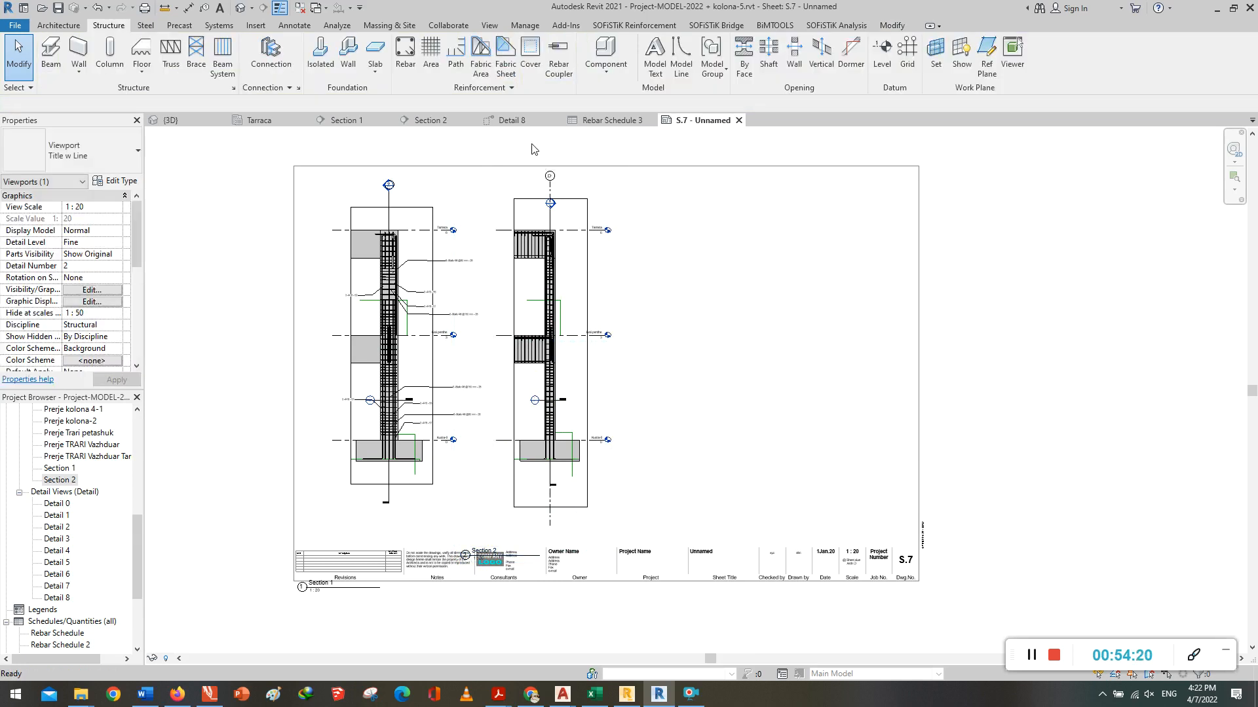
Step: Place the Detail 8 view on sheet S.7 to the right of Section 2
click(57, 598)
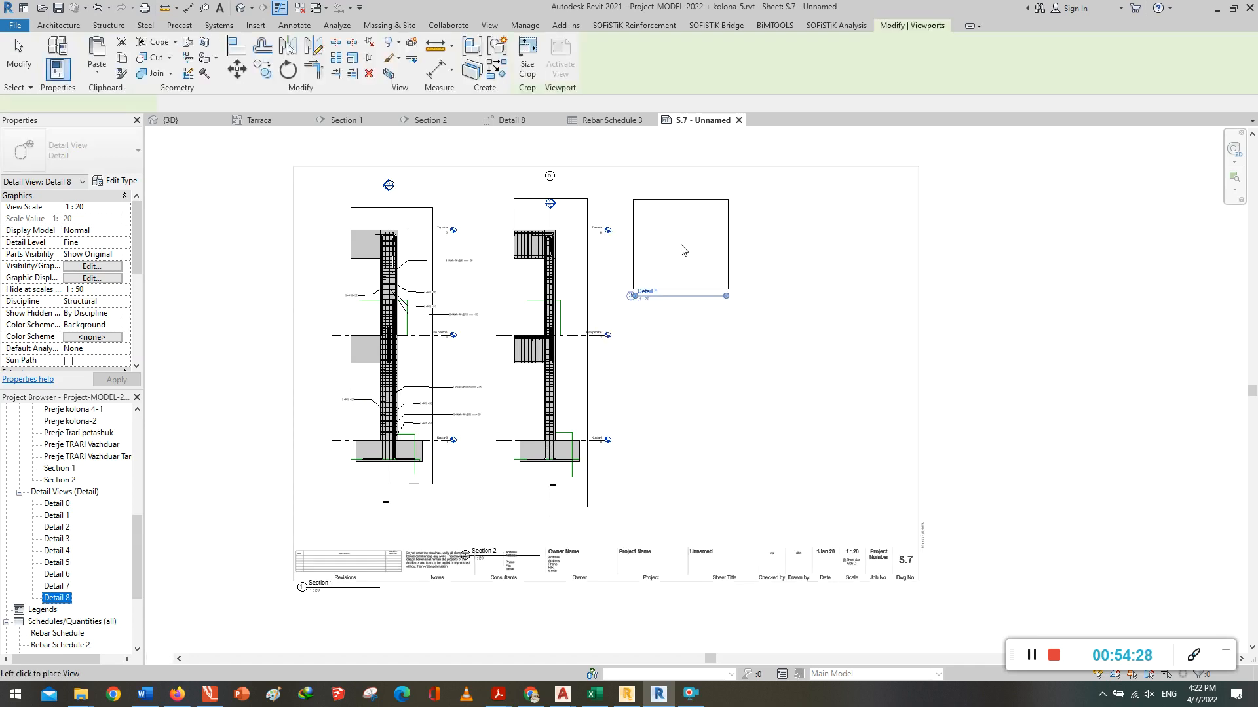
click(693, 237)
click(684, 291)
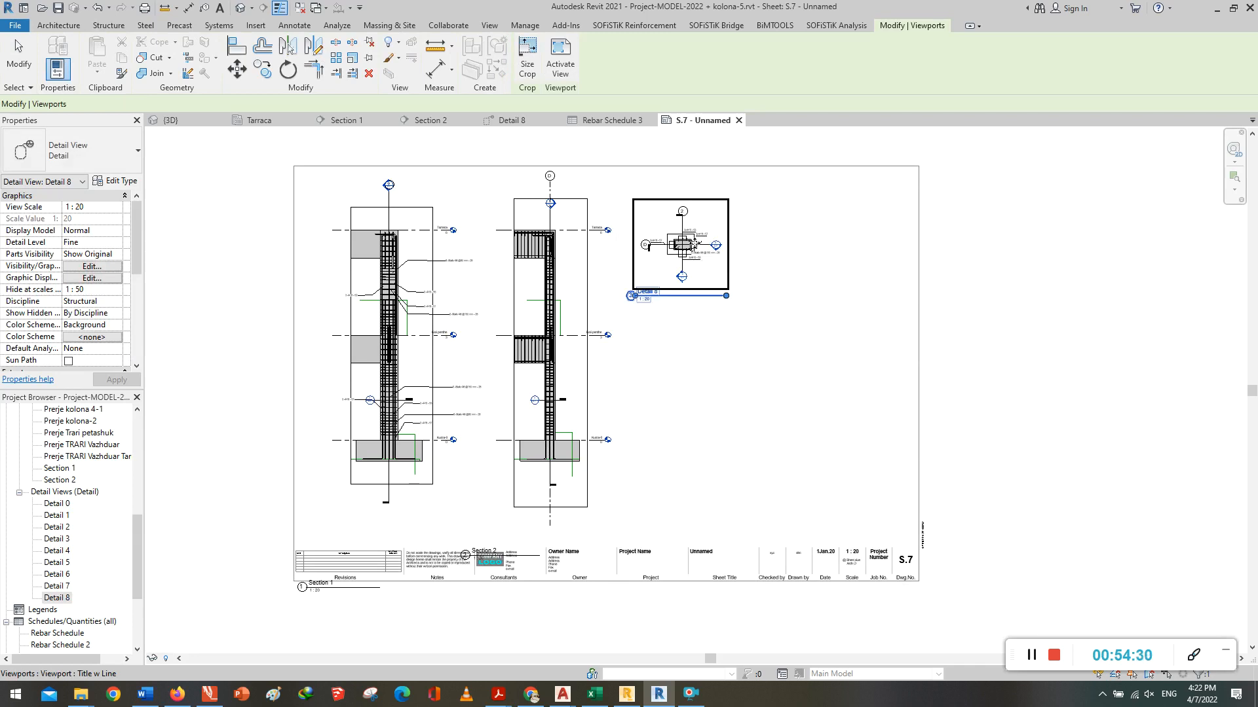
Step: Activate the Detail 8 viewport on the sheet and set its view scale to 1:5
scroll(641, 296, up, 3)
scroll(641, 295, up, 2)
double_click(641, 295)
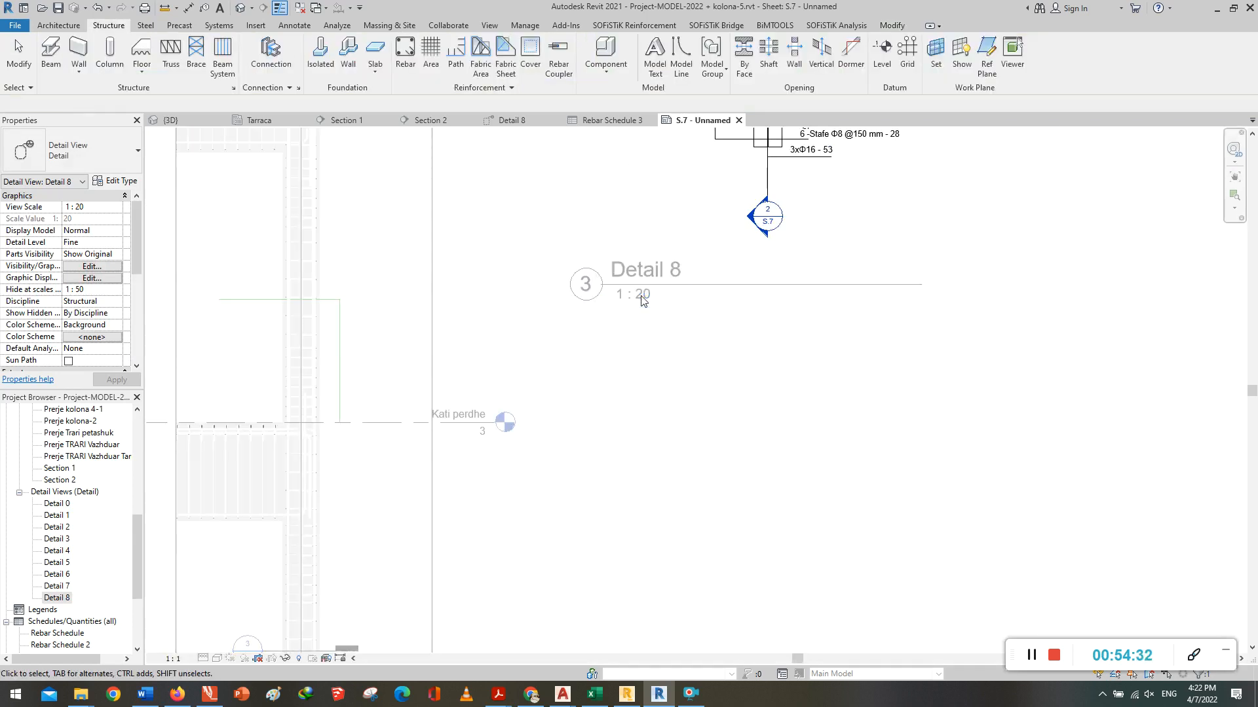
click(171, 659)
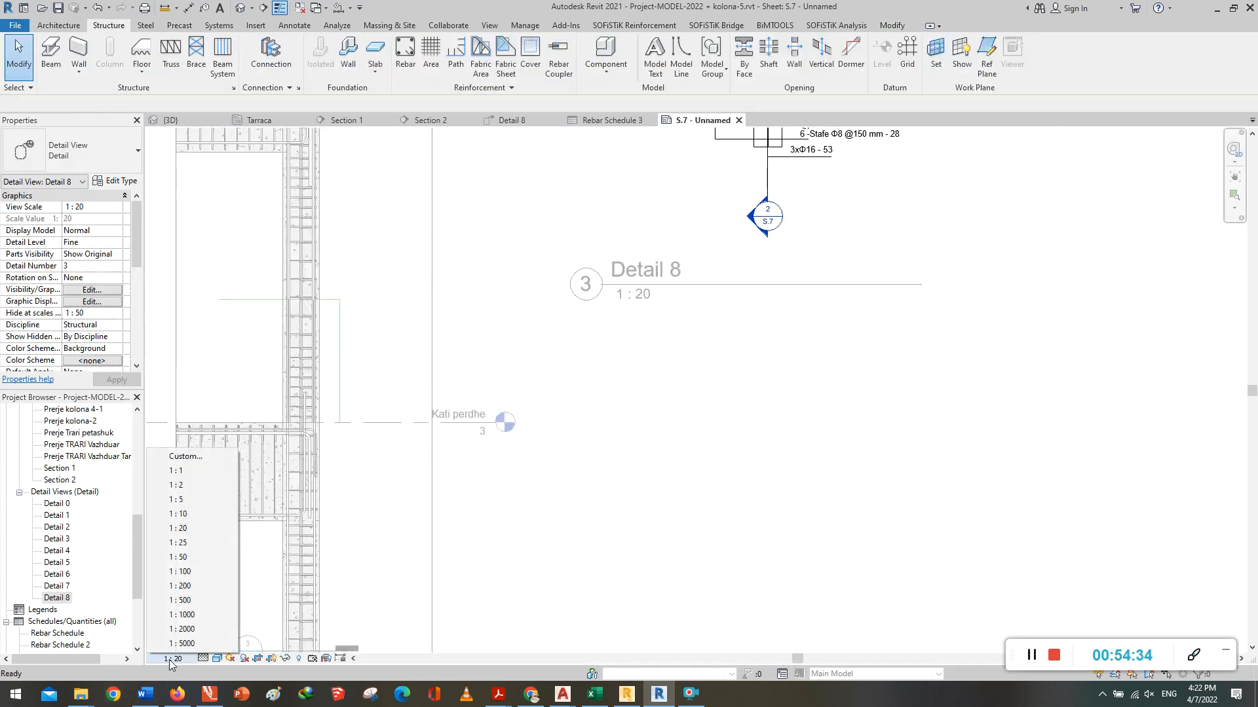
click(197, 499)
Step: Deactivate the Detail 8 view and move its viewport down inside the sheet border, to the right of Section 2
scroll(622, 433, down, 5)
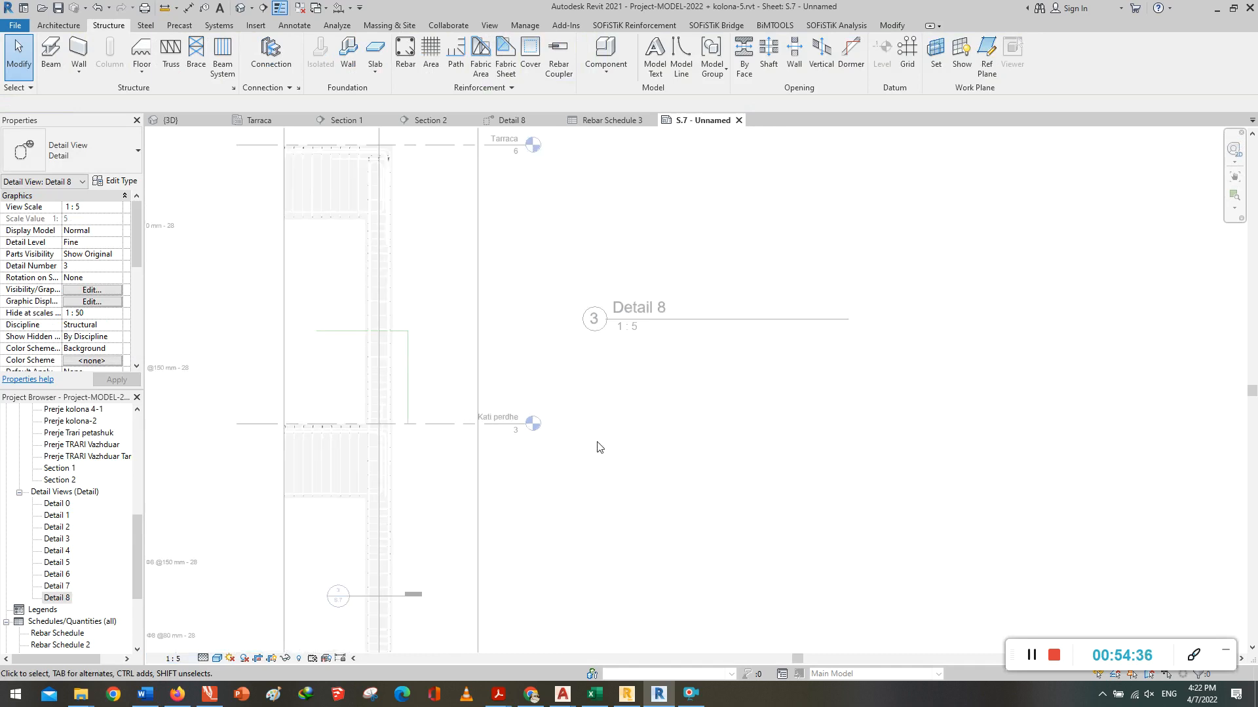
scroll(597, 450, down, 1)
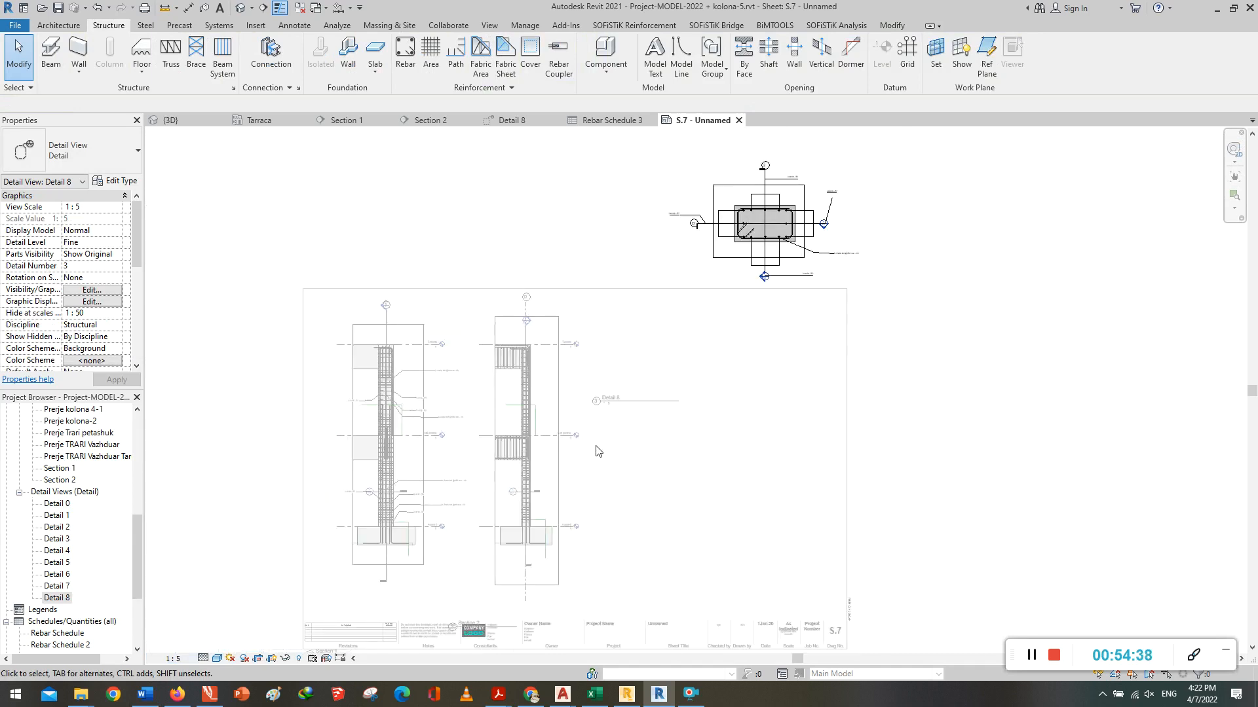
double_click(681, 444)
click(756, 187)
drag(726, 274, 668, 419)
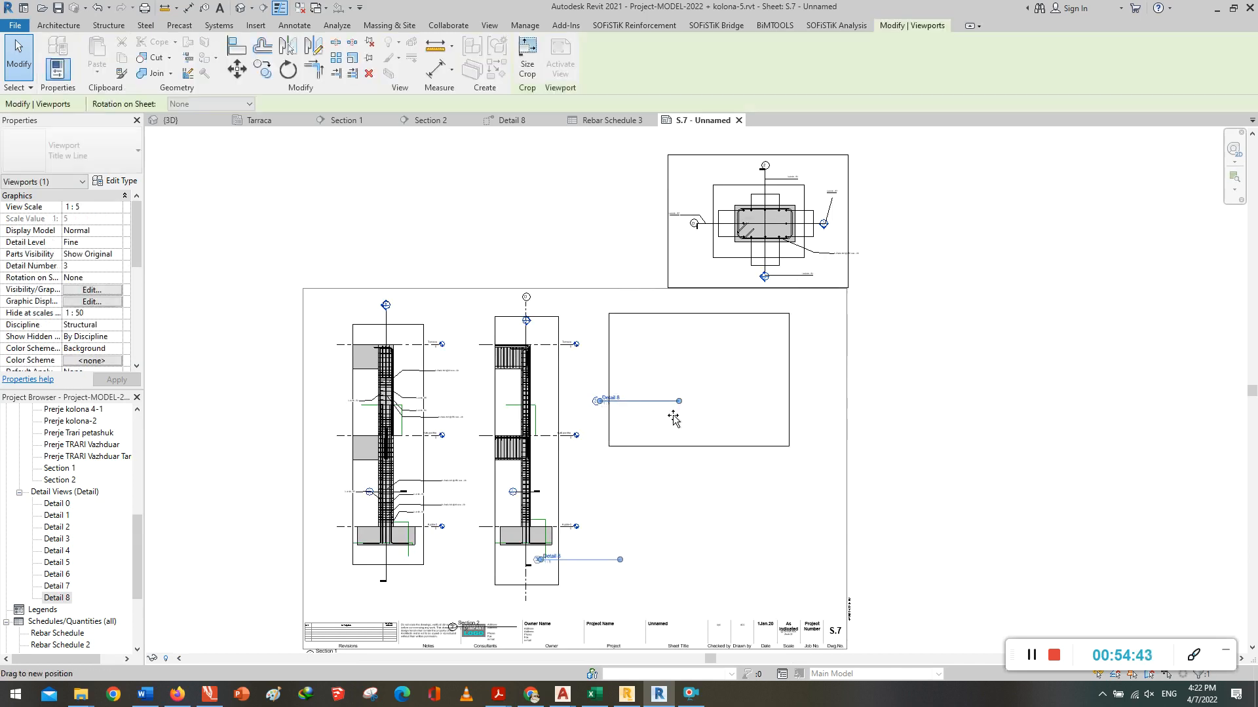
click(932, 449)
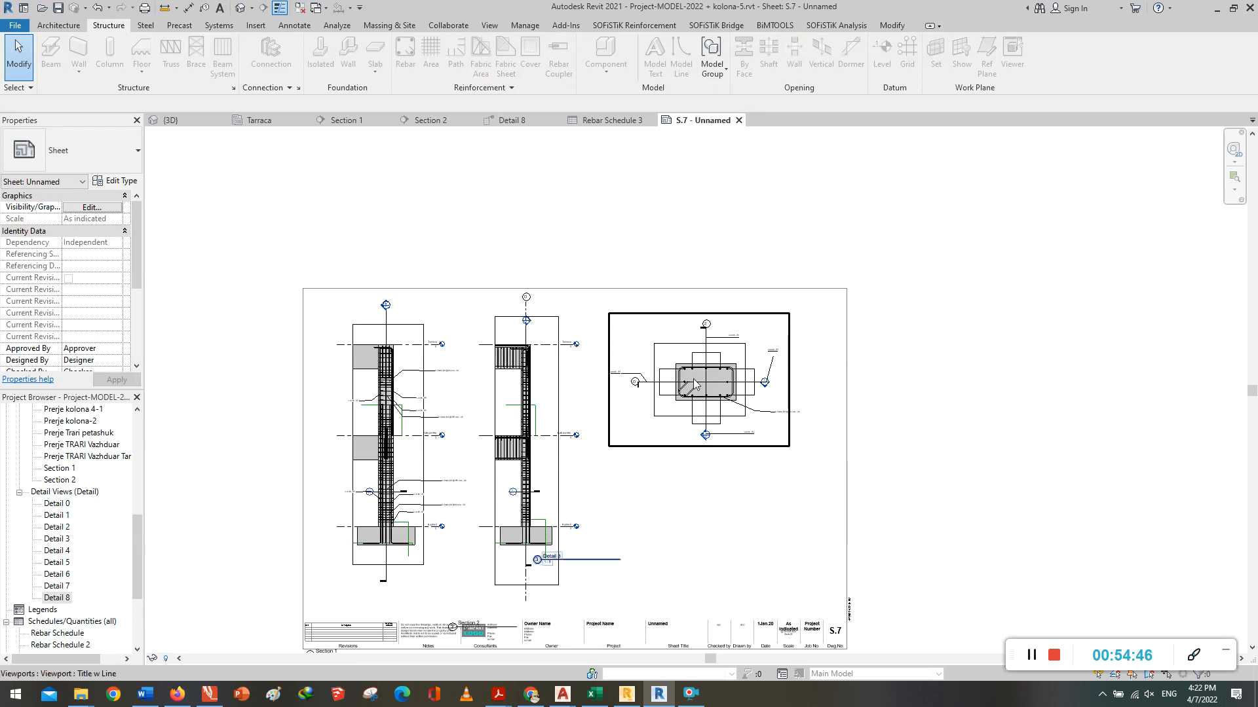
Step: Place Rebar Schedule 3 on sheet S.7, just outside the right edge of the sheet border
scroll(99, 576, down, 4)
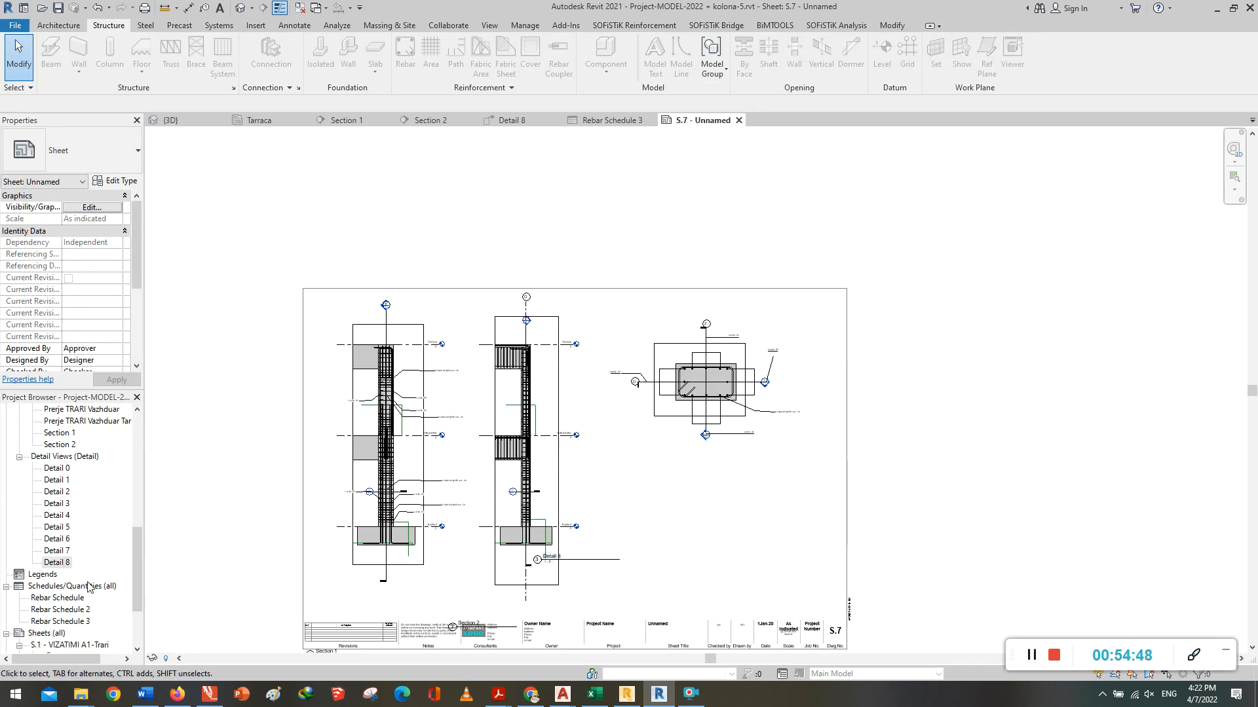
click(56, 574)
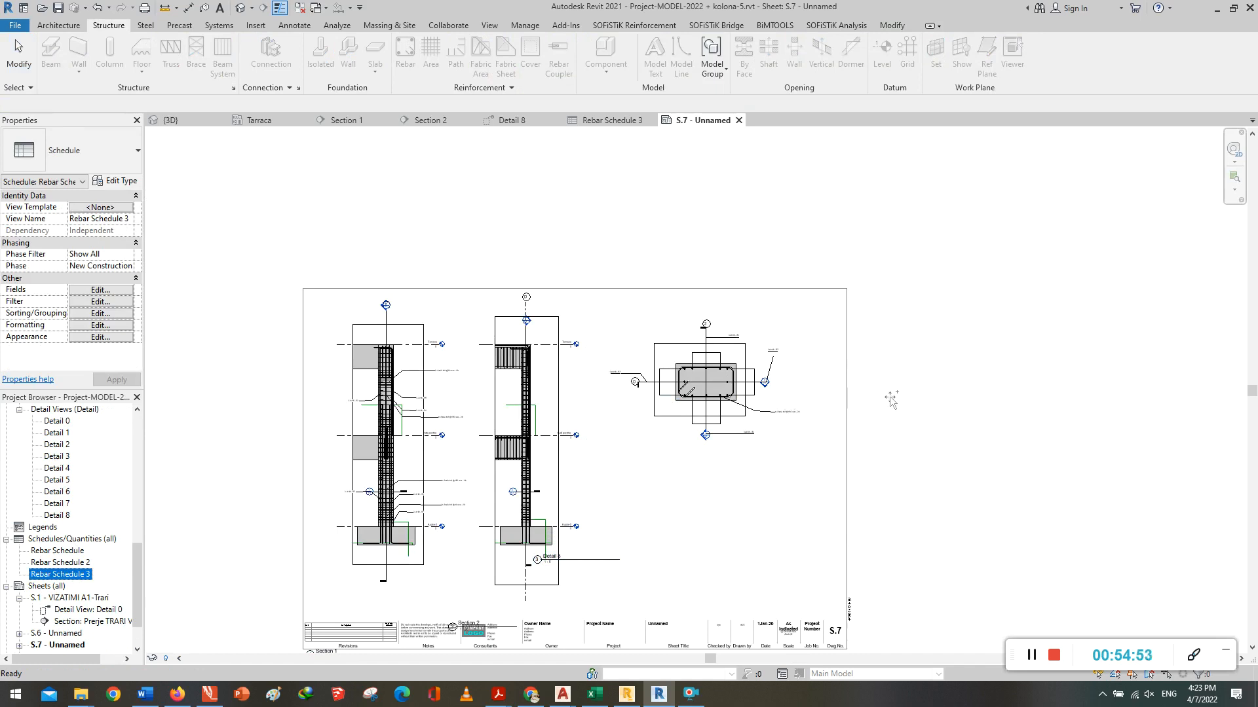
drag(850, 406, 870, 395)
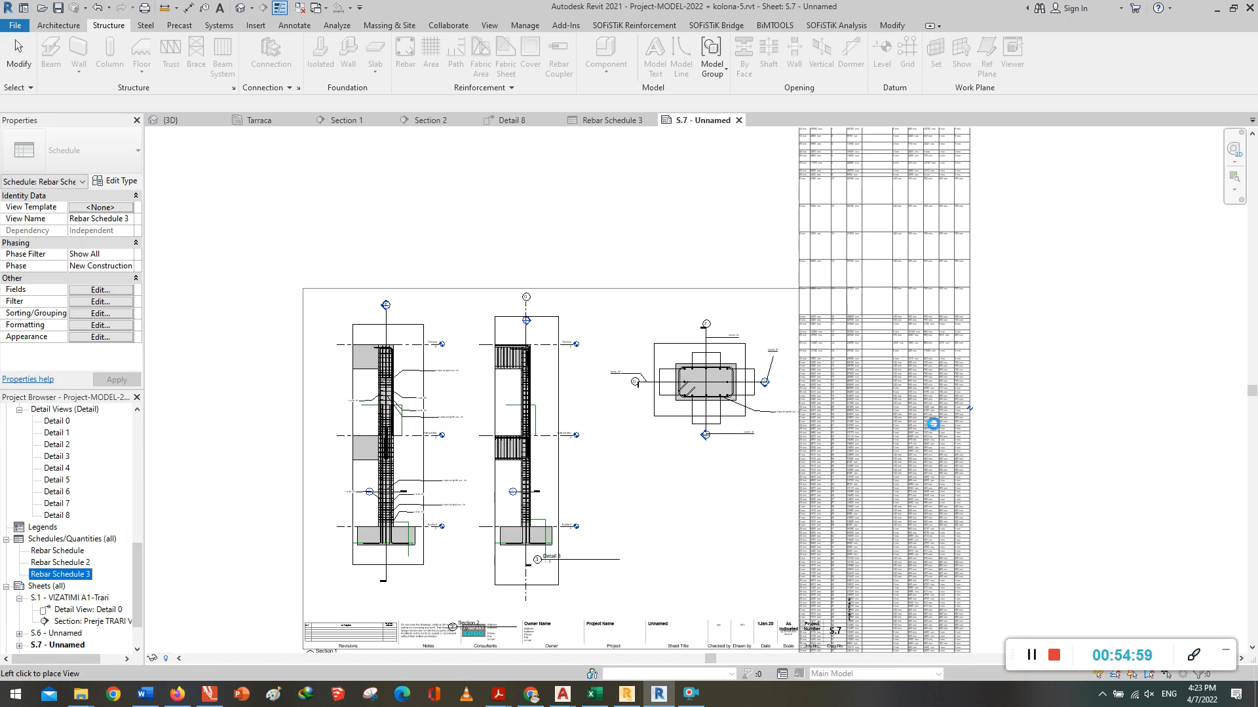
click(951, 422)
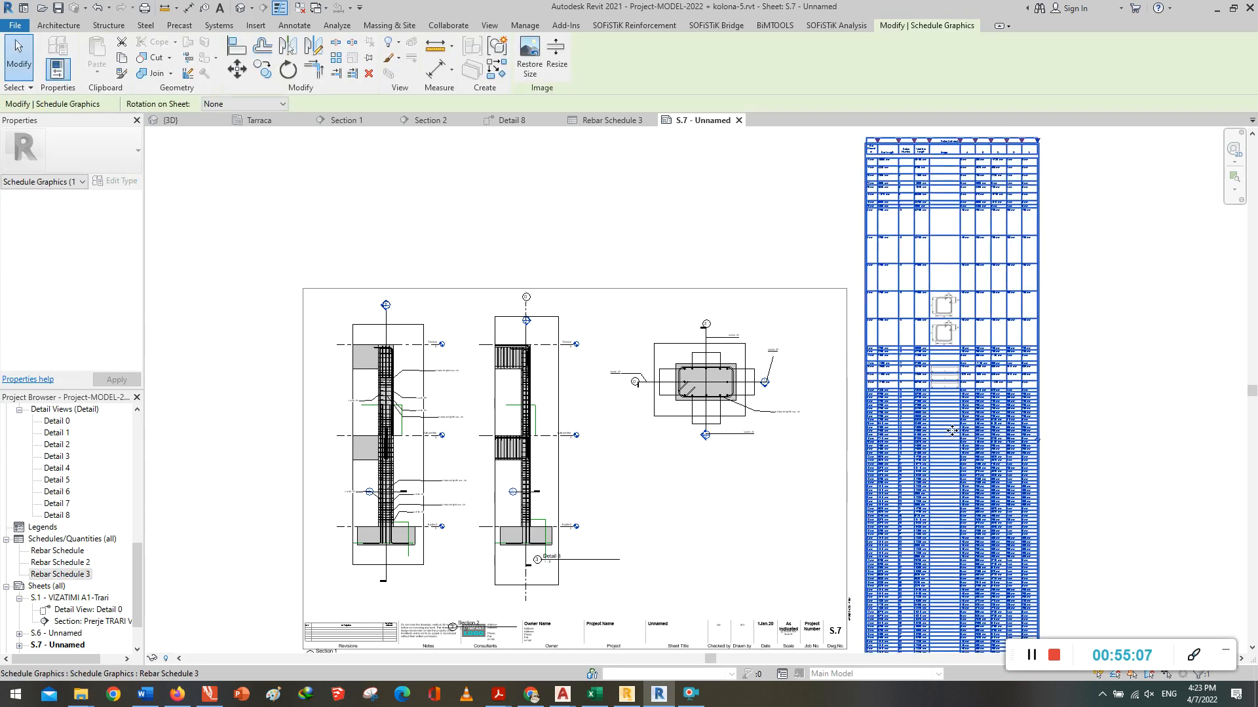
key(Escape)
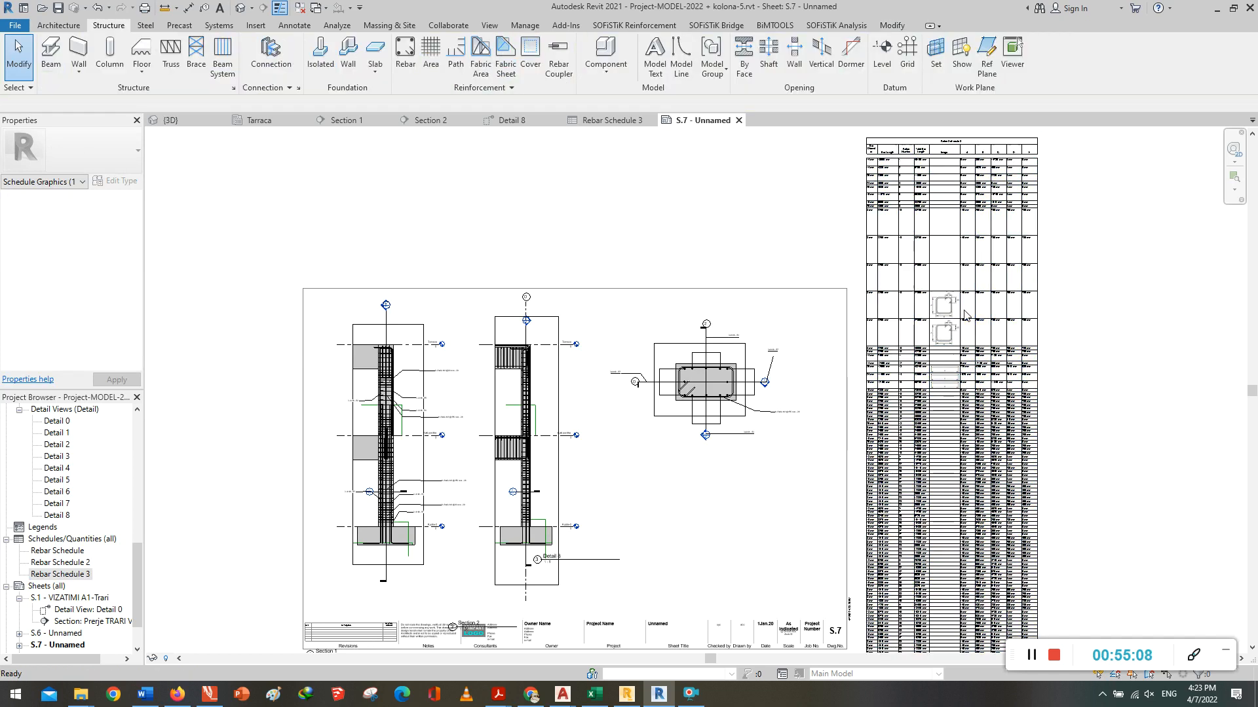
Step: Examine the placed rebar schedule and its bar shape images, and the layout of the sections and detail on the sheet
scroll(957, 322, up, 3)
scroll(945, 319, up, 3)
scroll(934, 314, down, 3)
scroll(930, 312, down, 2)
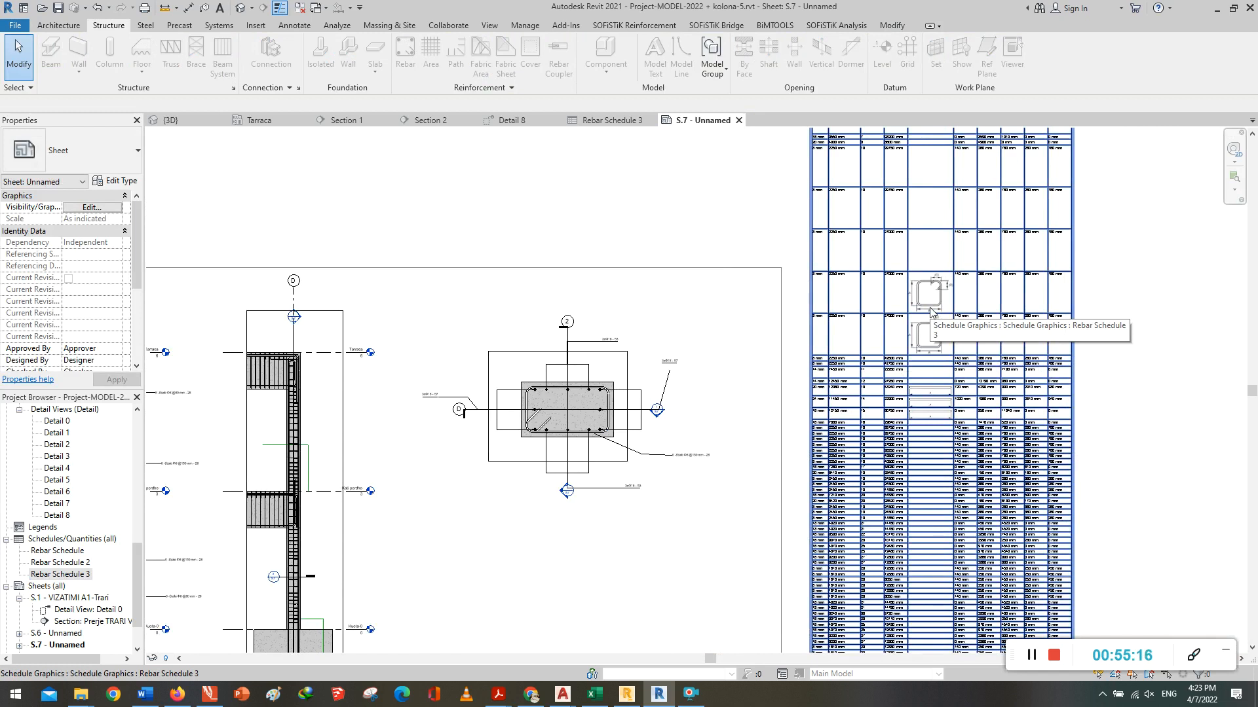
scroll(960, 331, down, 3)
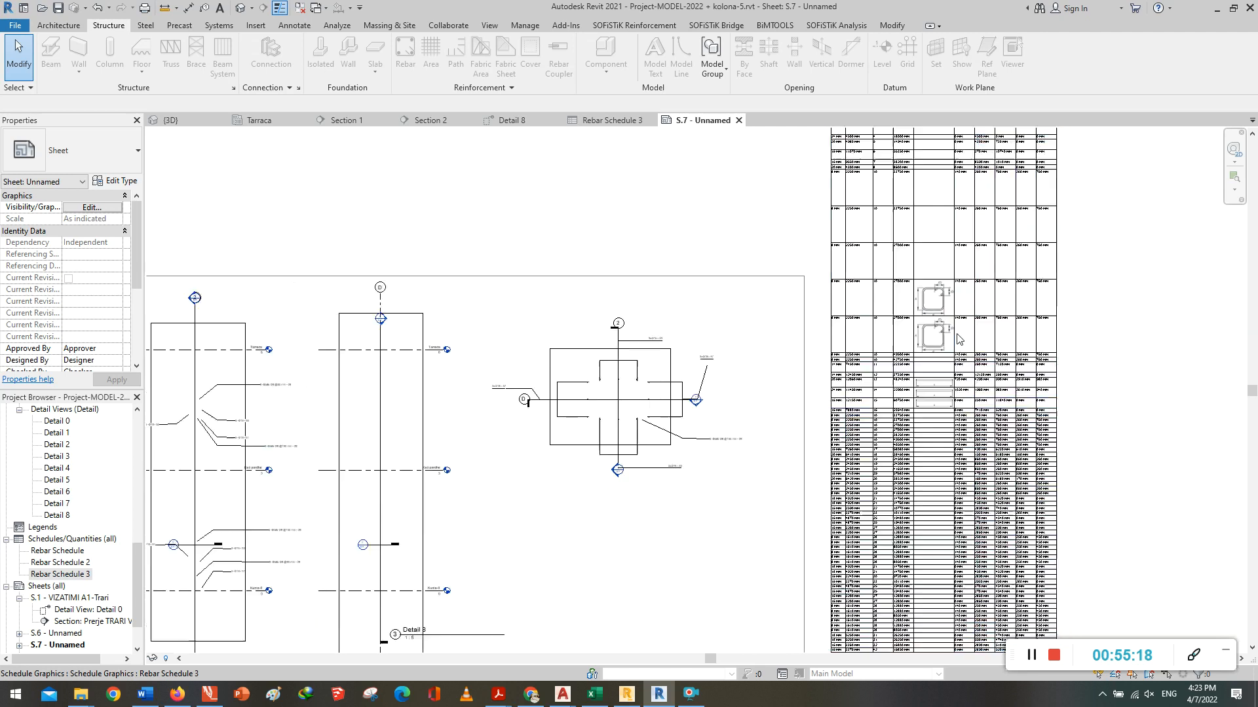
scroll(963, 332, down, 2)
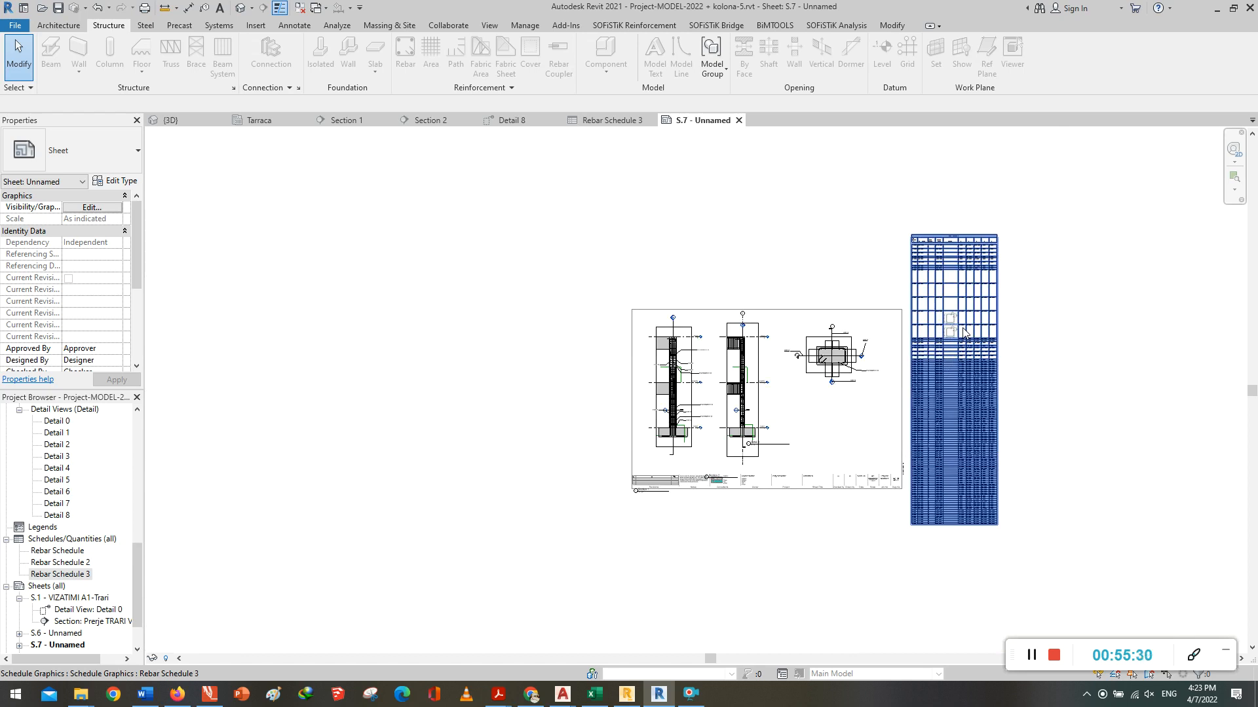
scroll(1009, 464, up, 2)
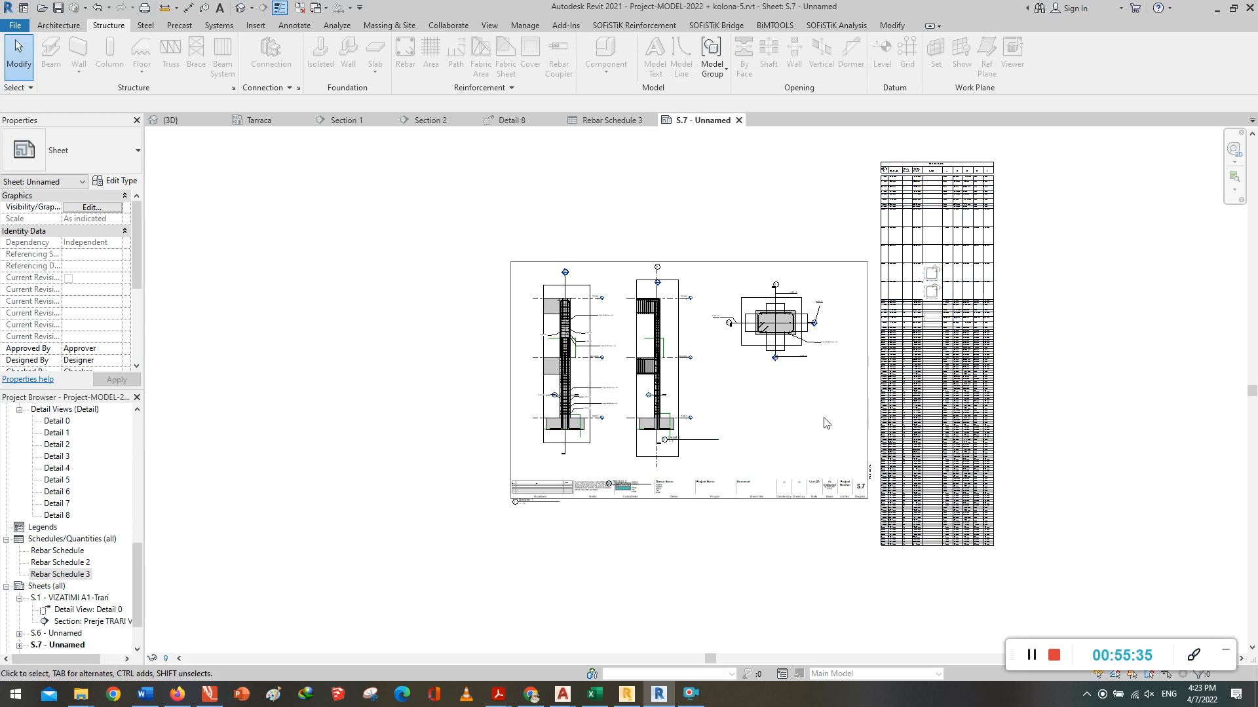
scroll(825, 421, up, 1)
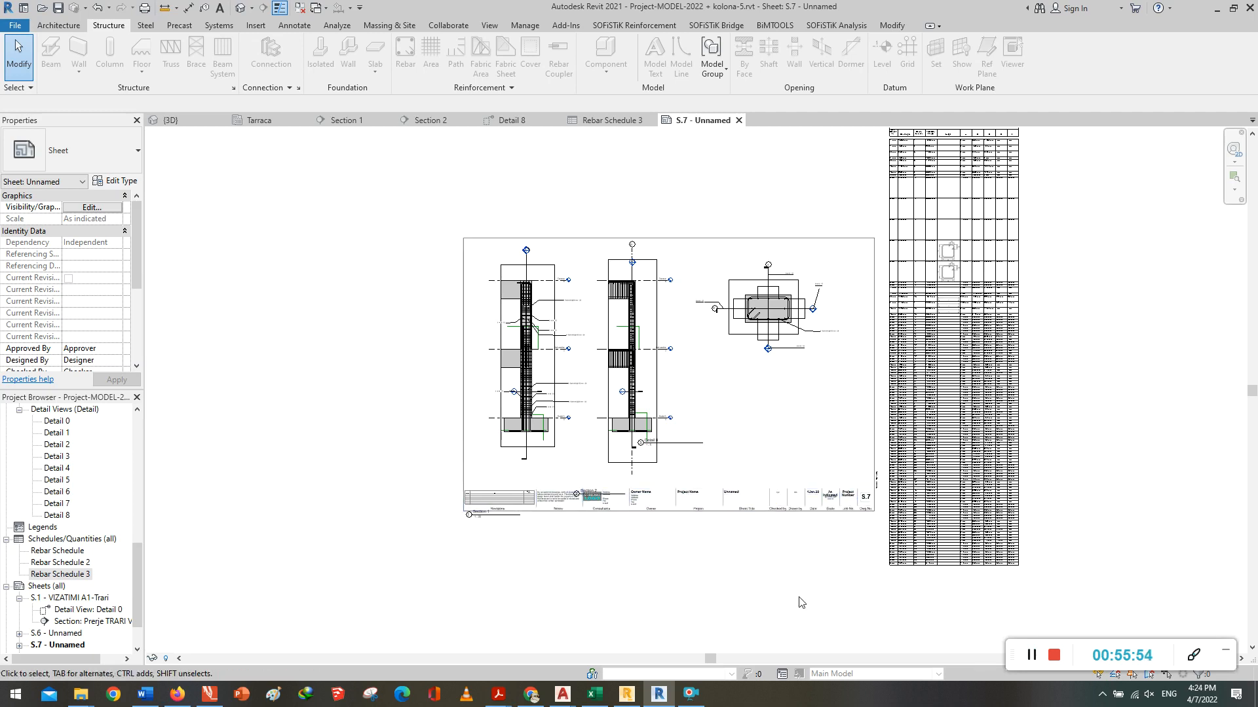
scroll(570, 339, up, 4)
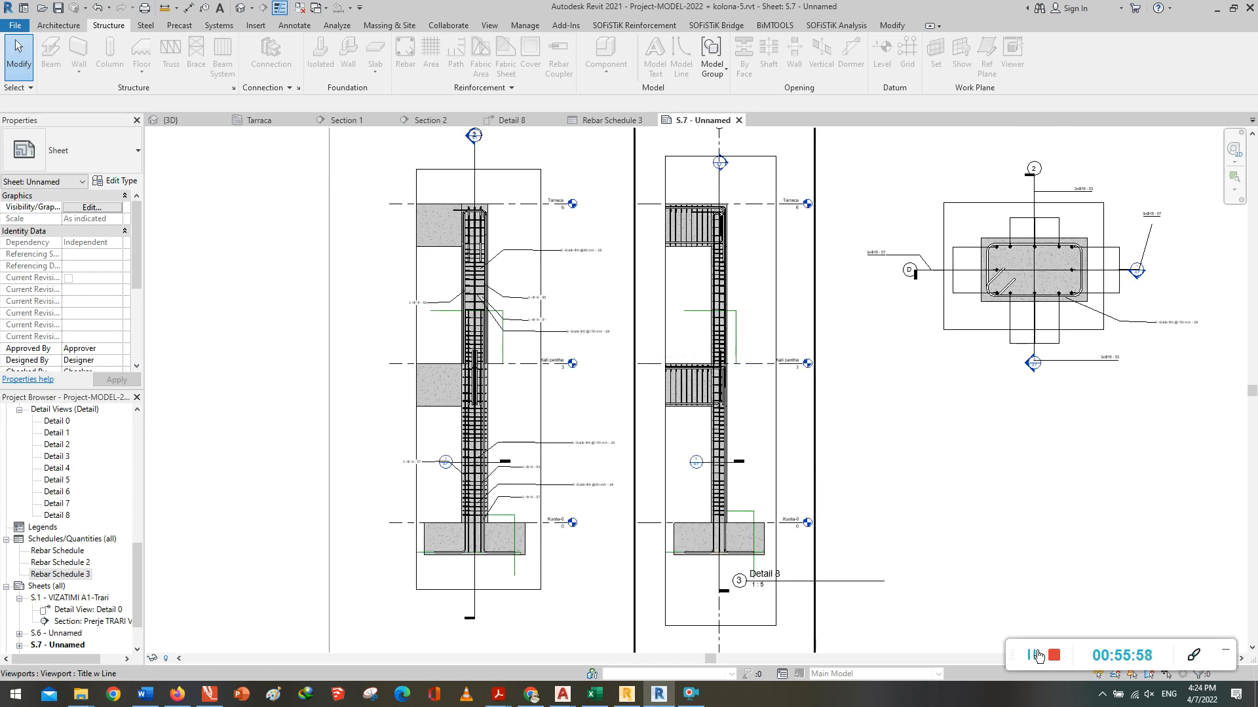
Step: Switch to the 3D view of the model
click(169, 120)
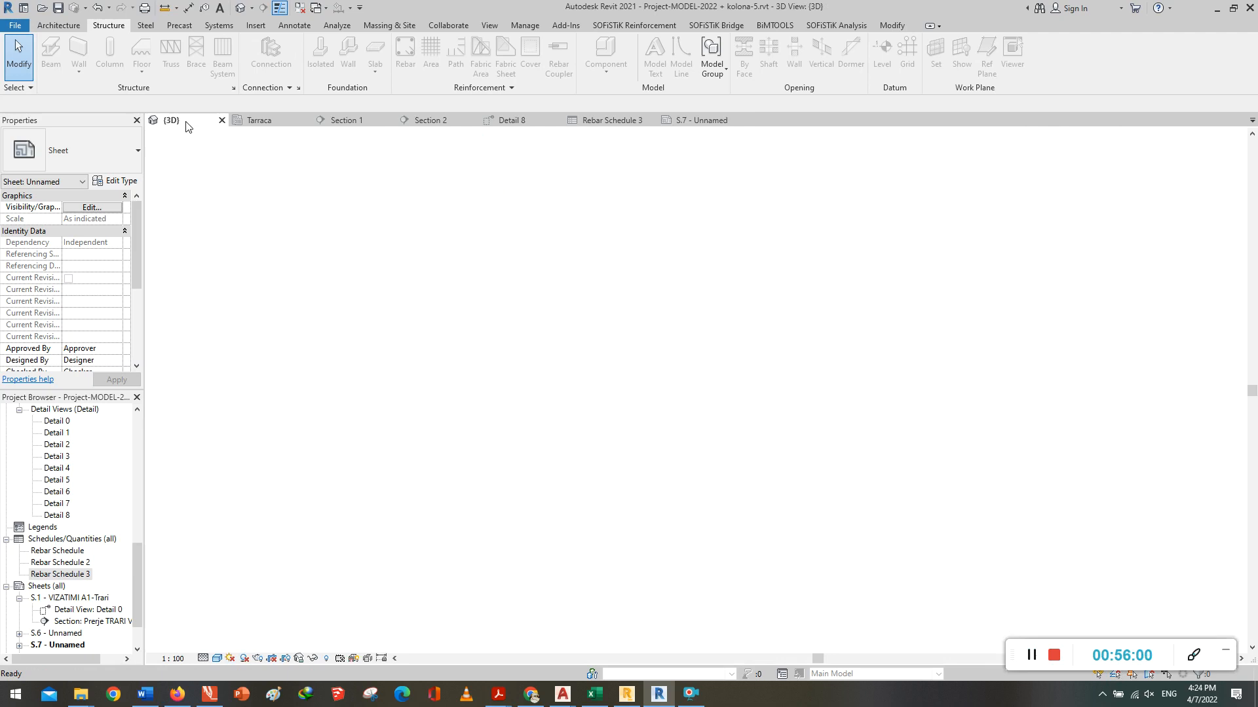